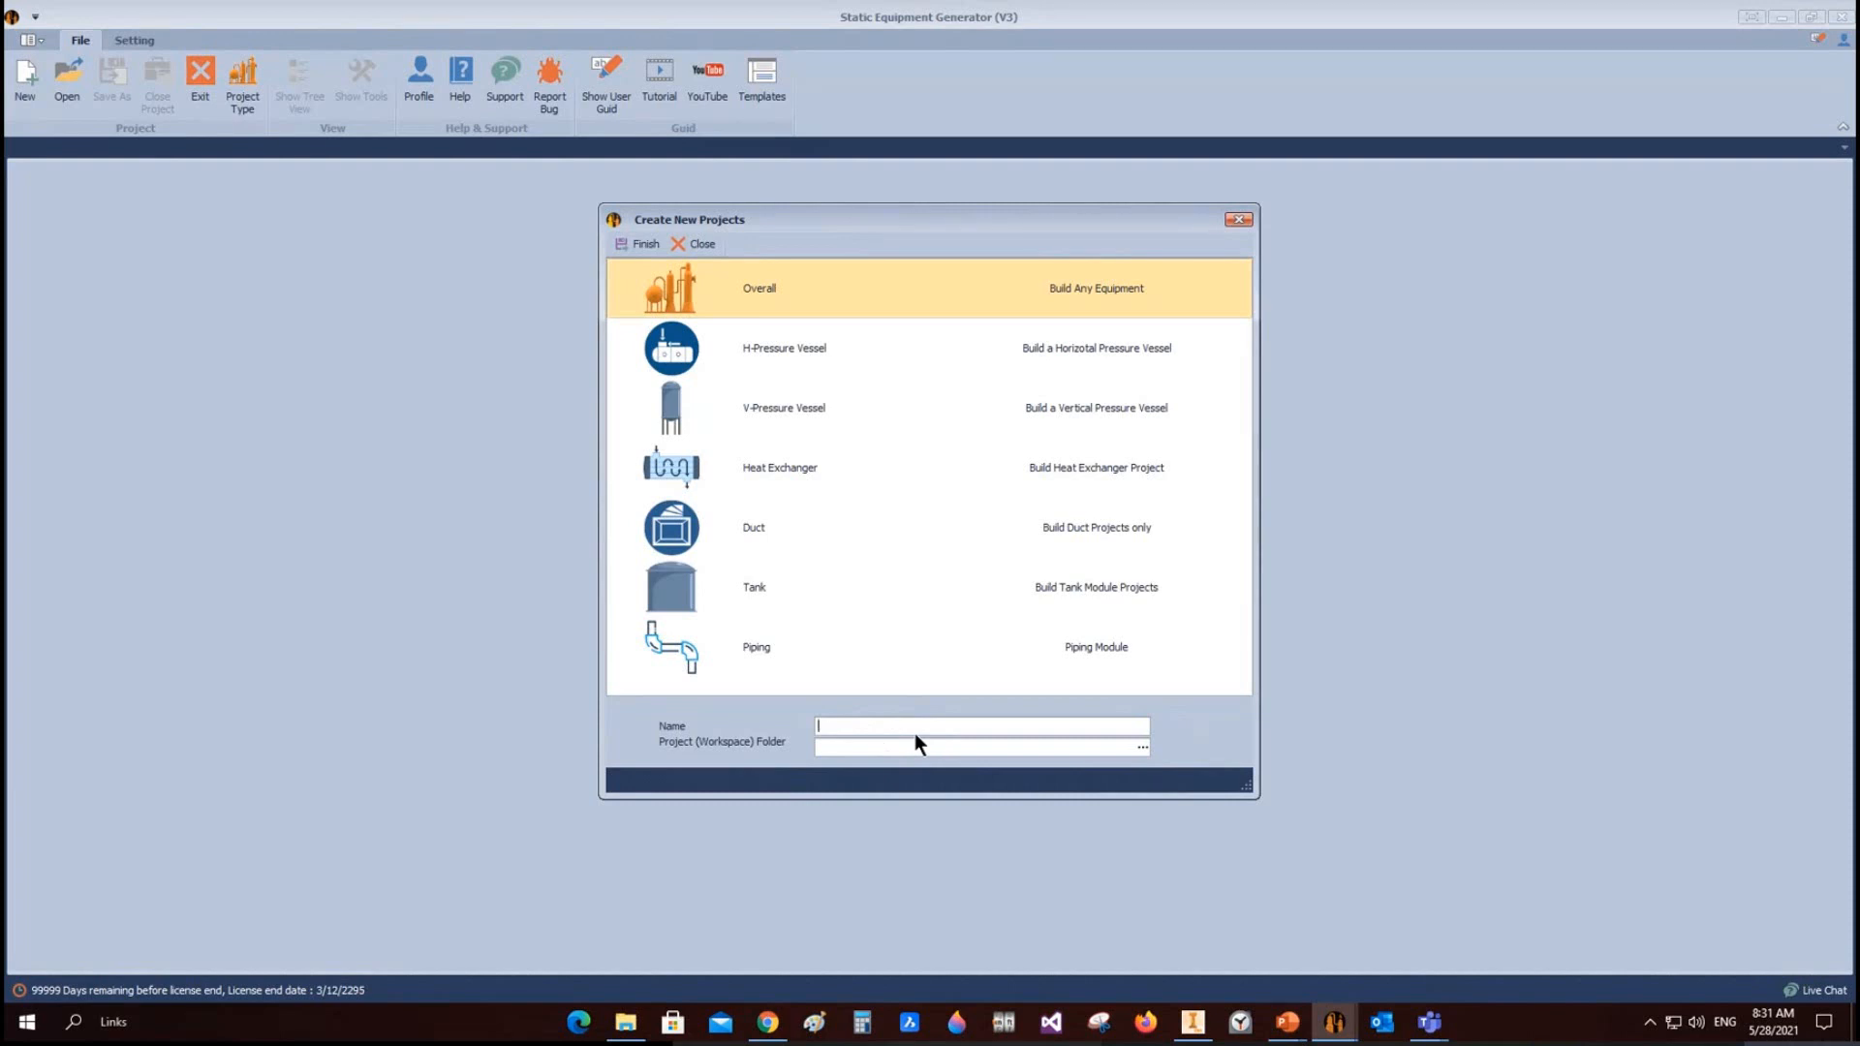
Step: Create an Overall equipment project named Deom-28-5 with the Desktop as its workspace folder
text(Deom-28-5)
click(1143, 747)
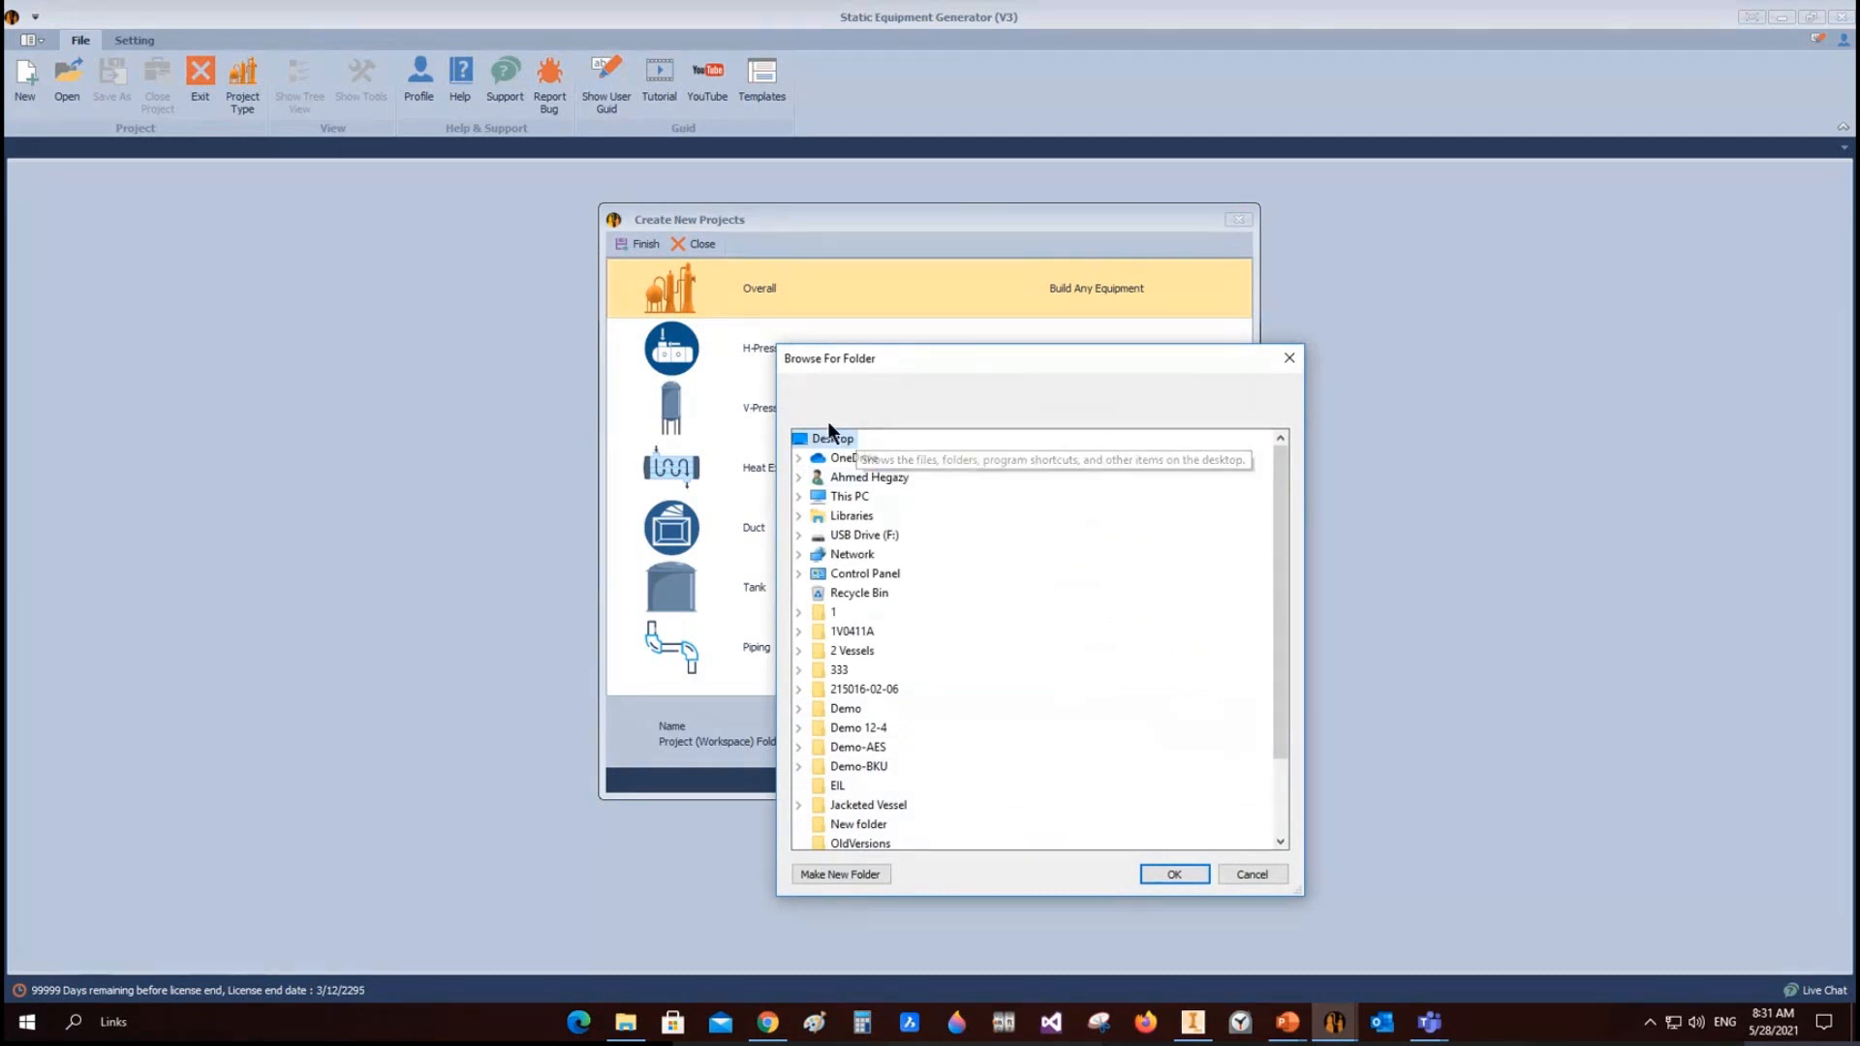
click(1174, 874)
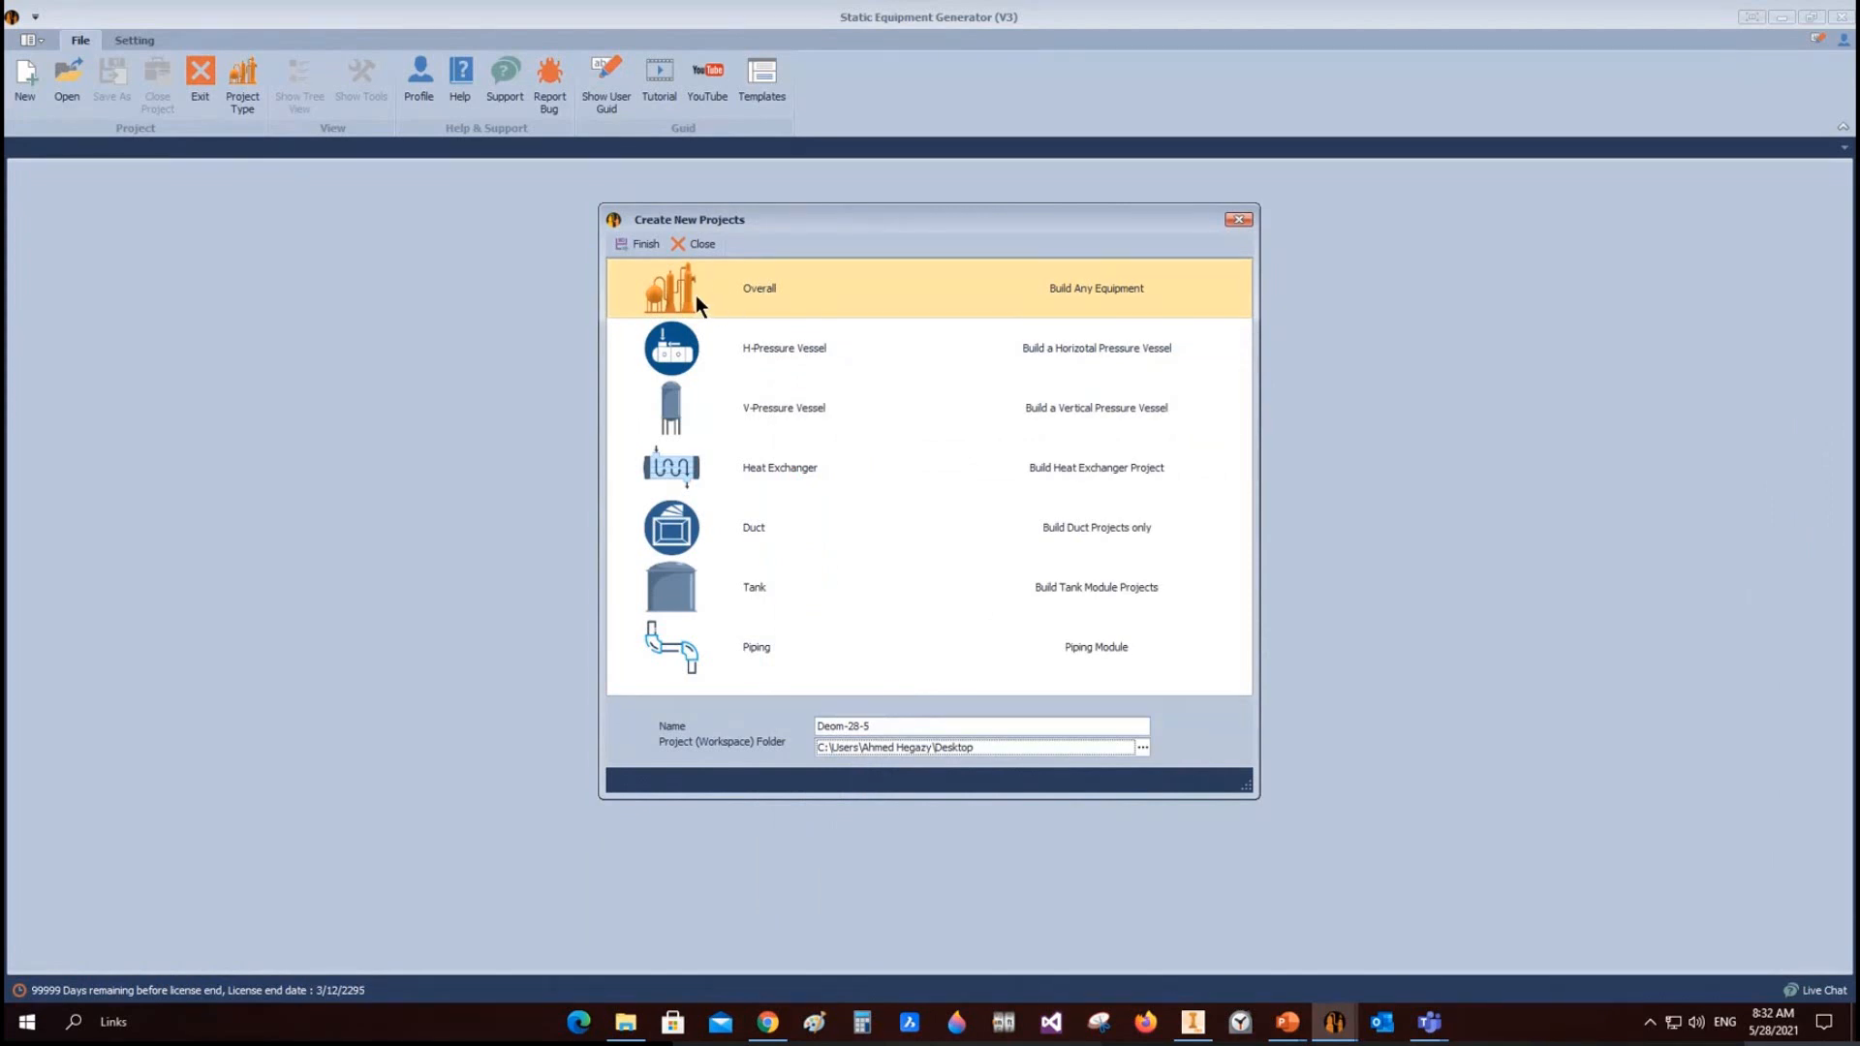
click(639, 250)
drag(454, 229, 233, 202)
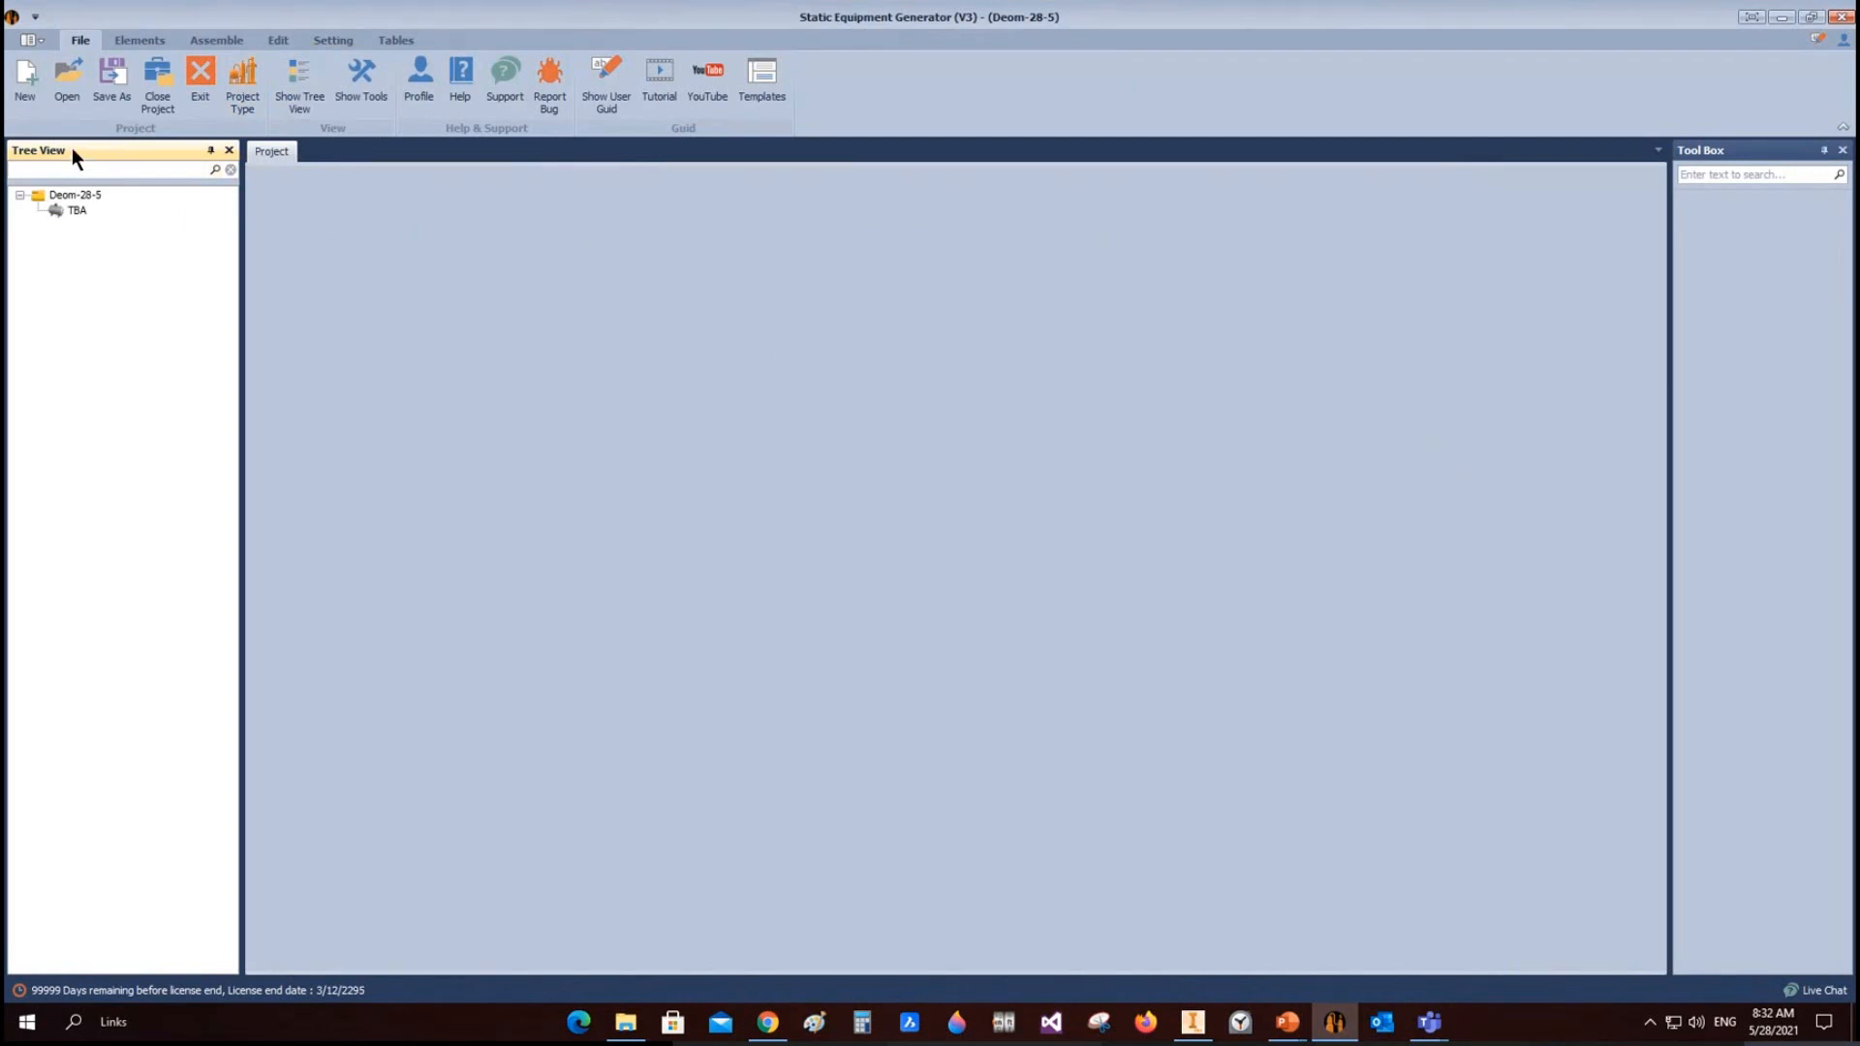
Step: Open the project information of Deom-28-5 and examine its project number and project name fields
click(56, 169)
double_click(39, 194)
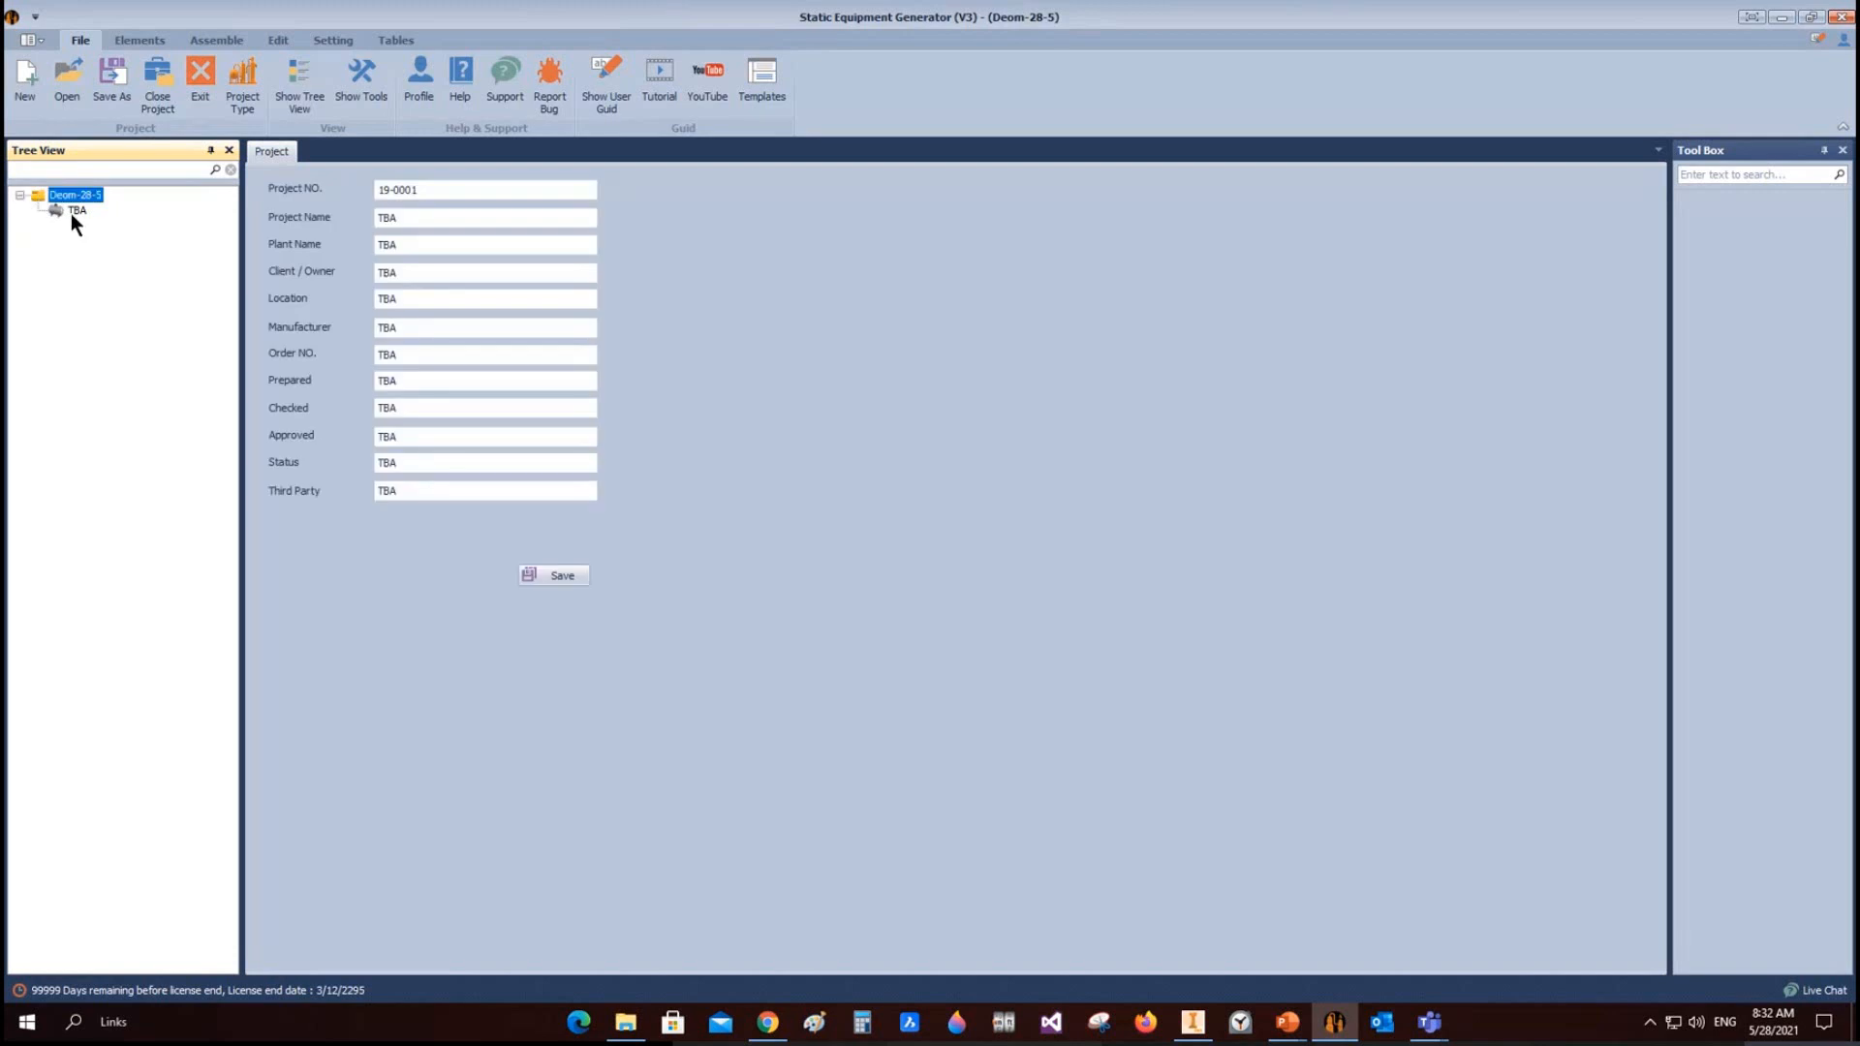
click(56, 194)
click(418, 189)
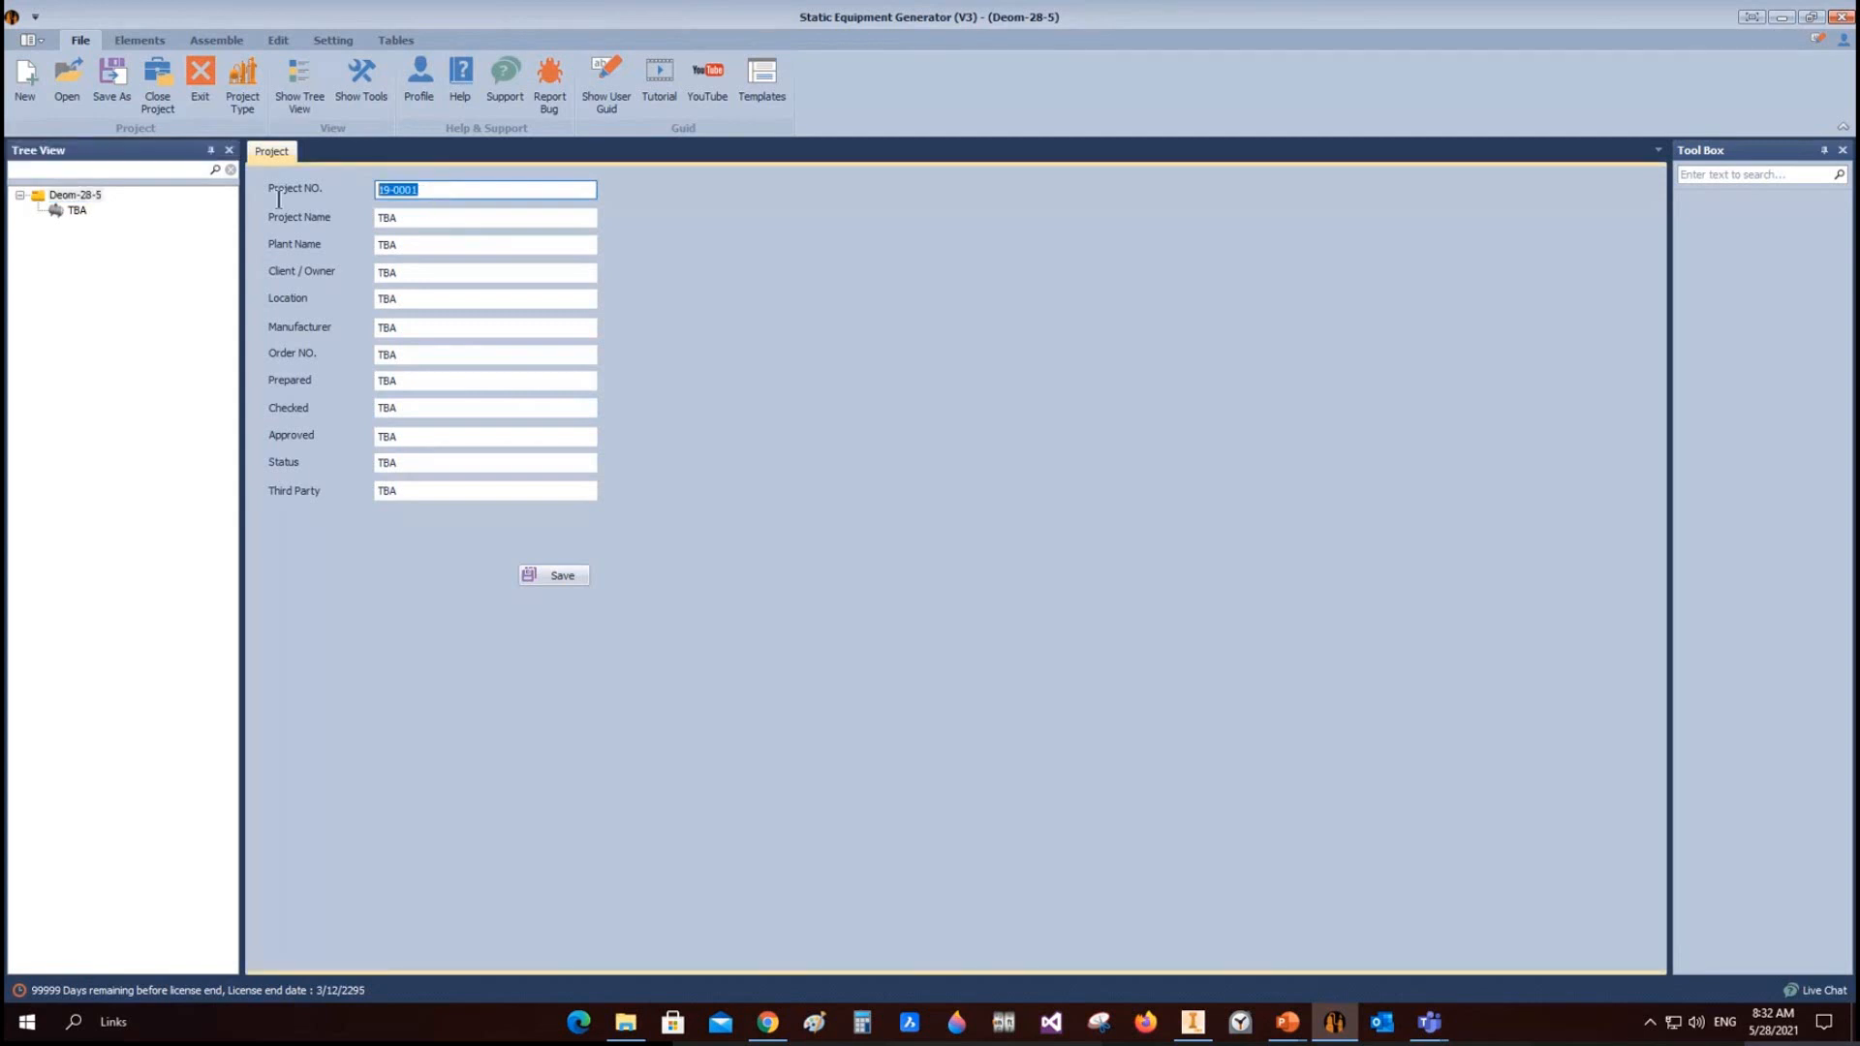
click(448, 219)
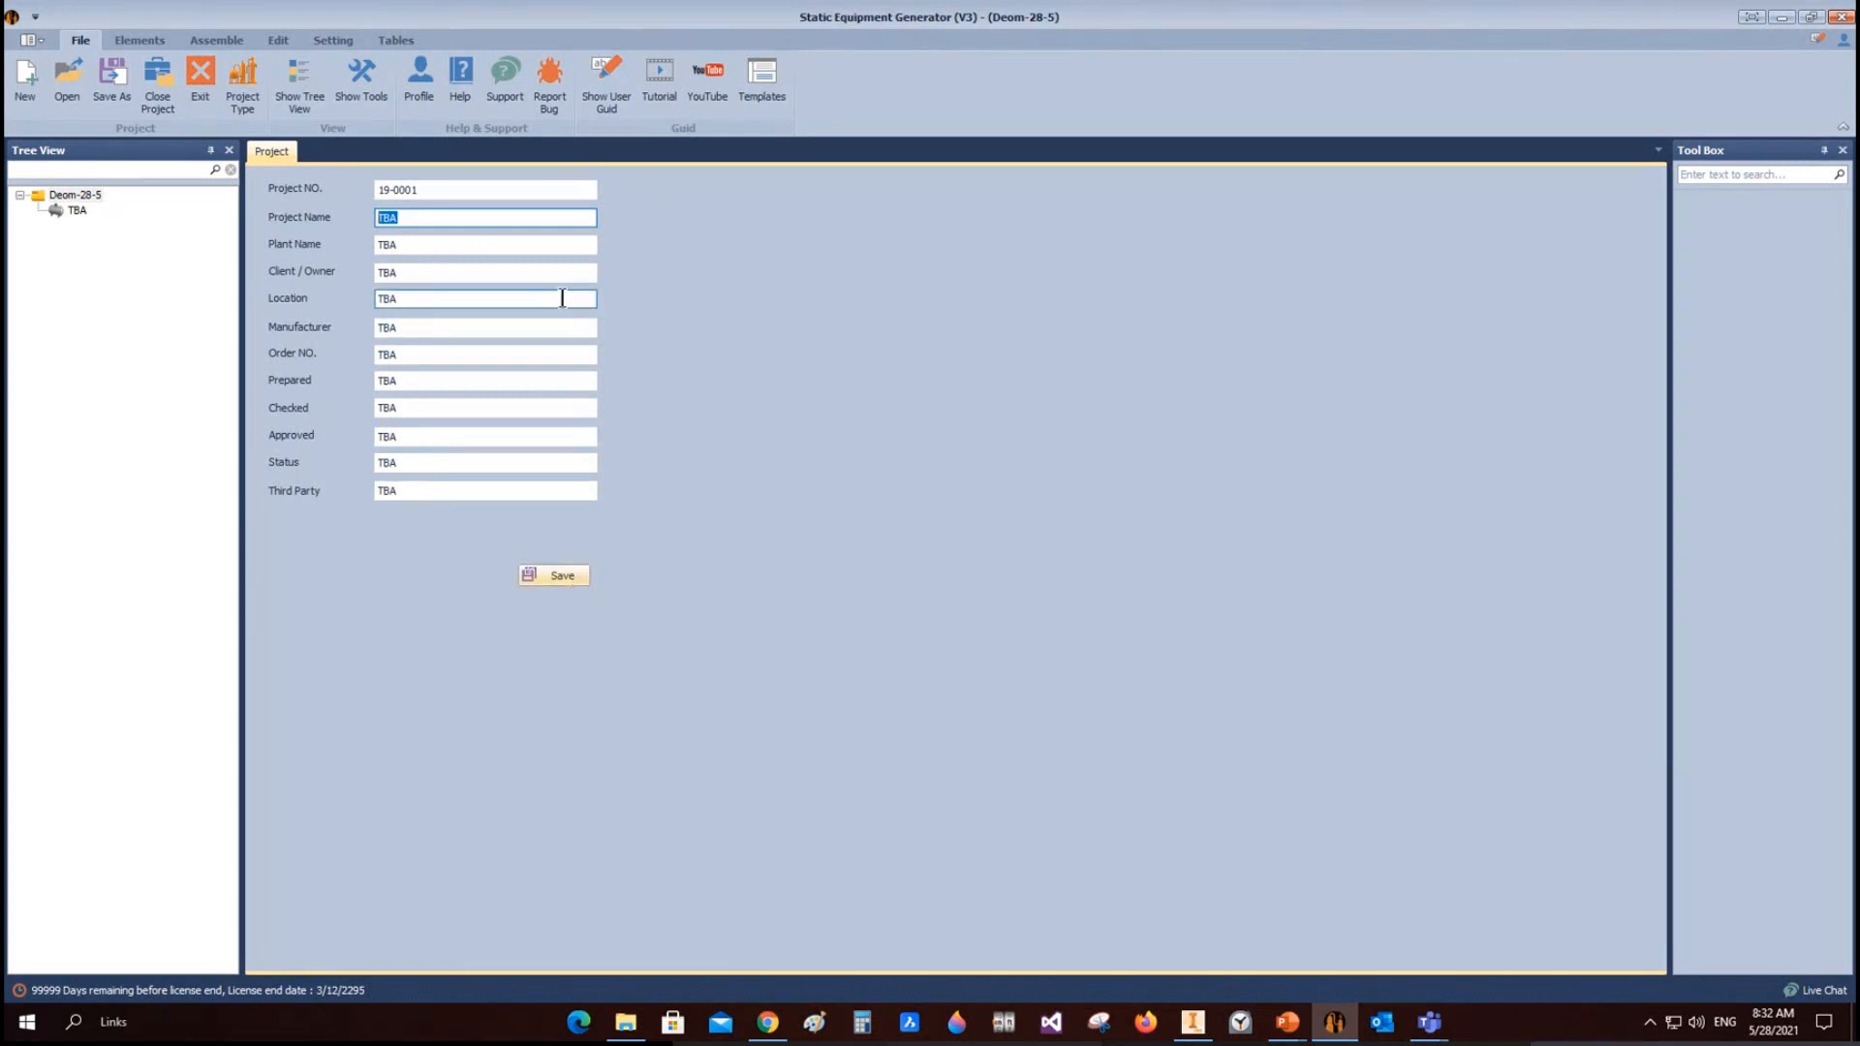
Step: Open the TBA equipment's design data and mark only the CONSTRUCTION CODE row for export
click(56, 215)
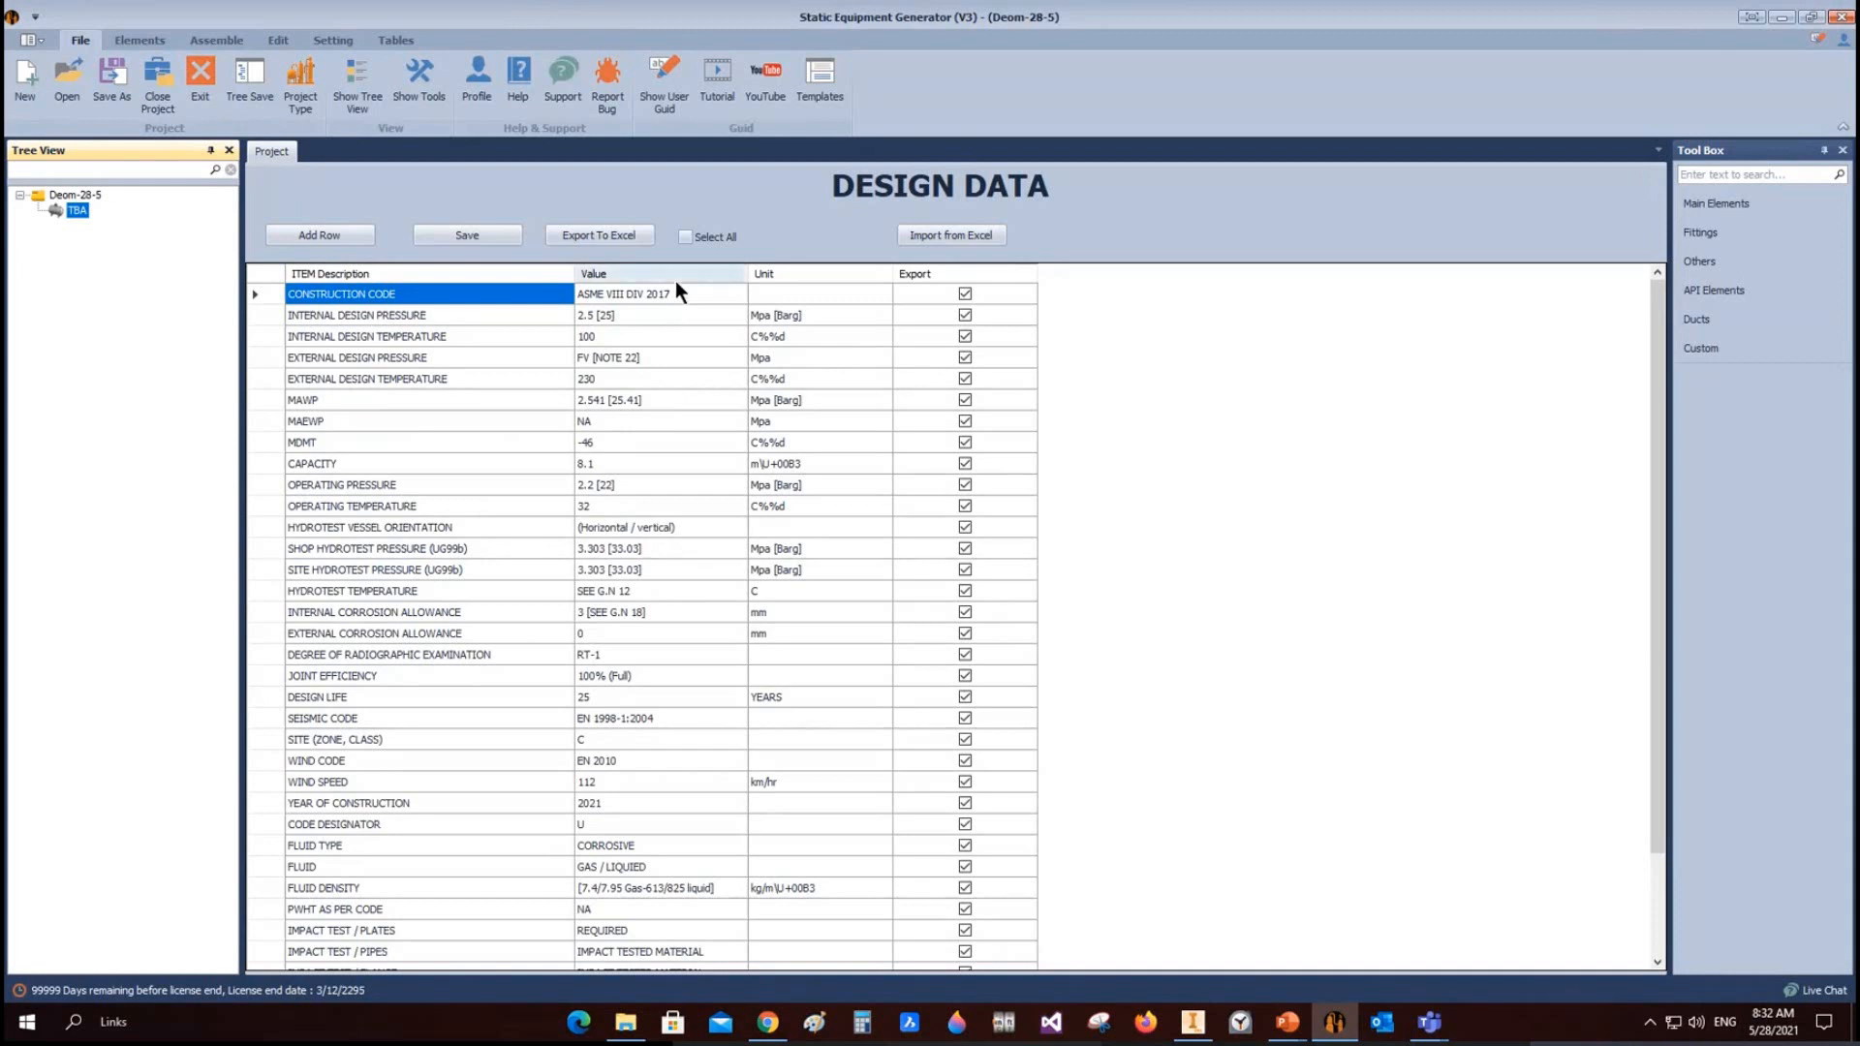
scroll(676, 319, down, 2)
scroll(747, 339, up, 2)
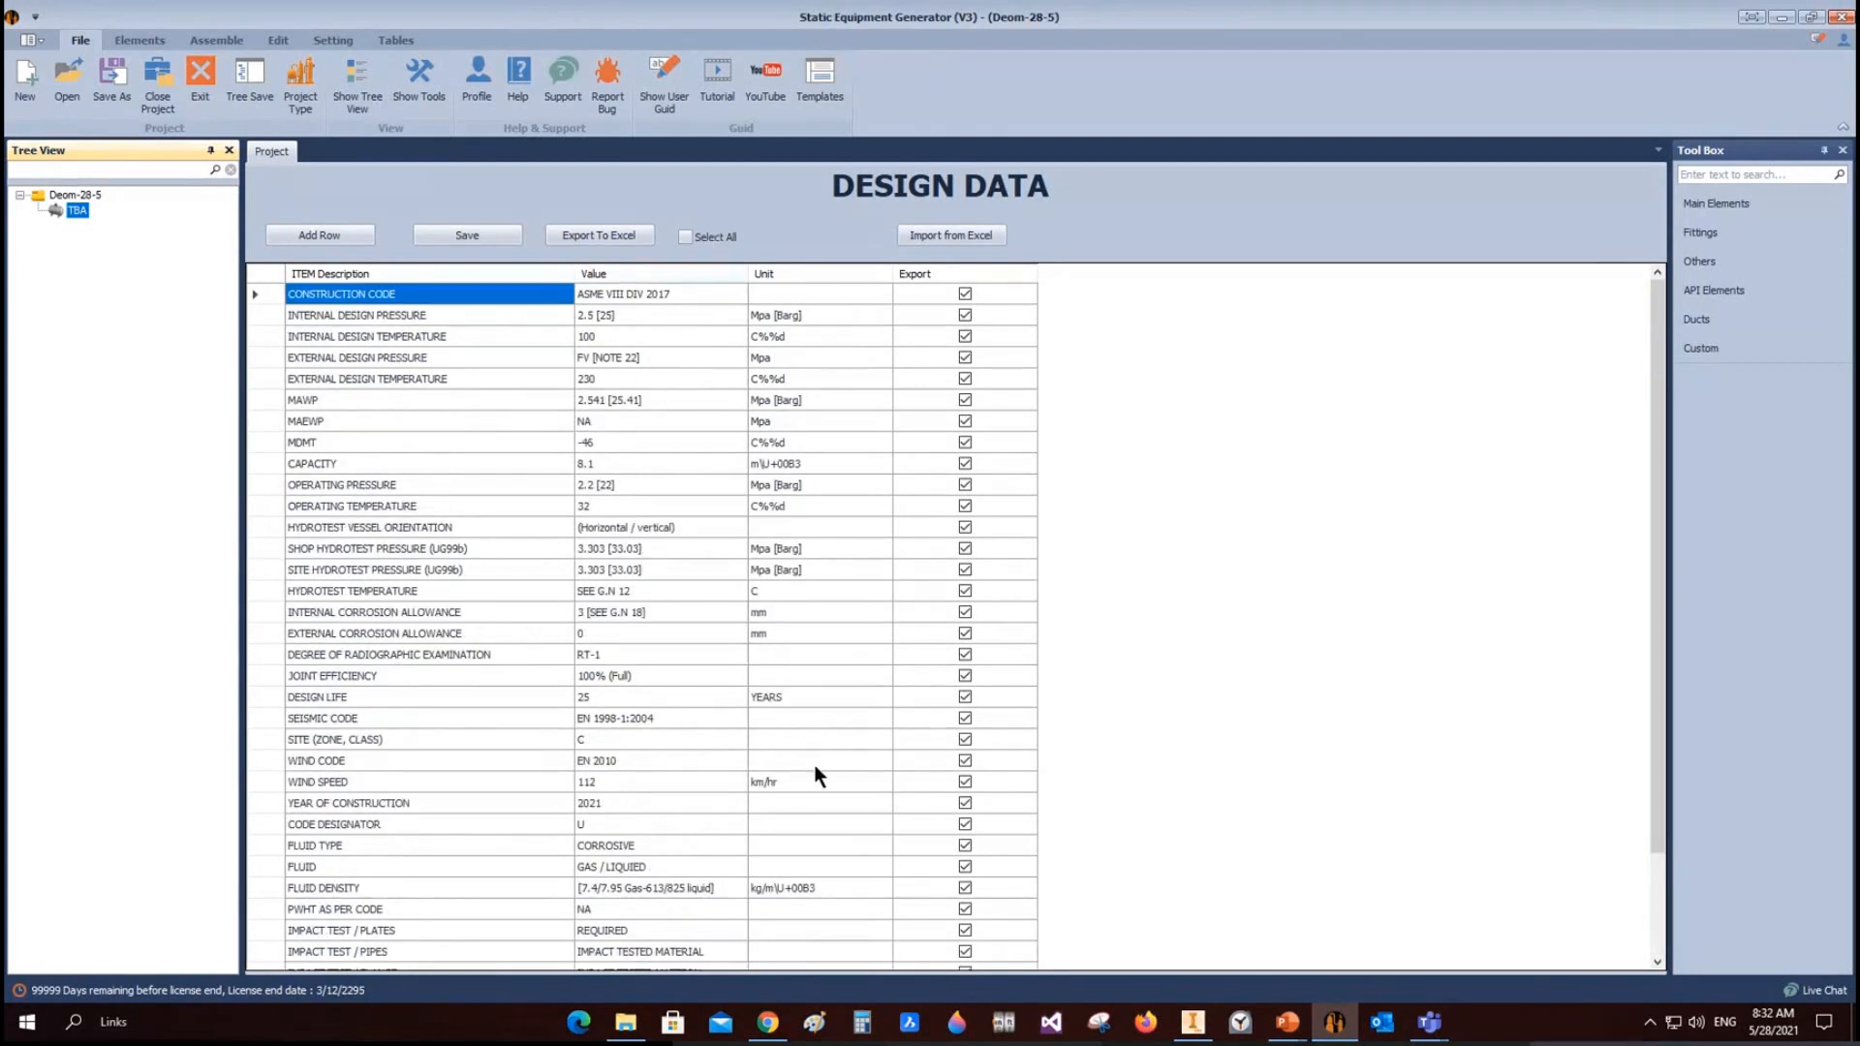
click(687, 239)
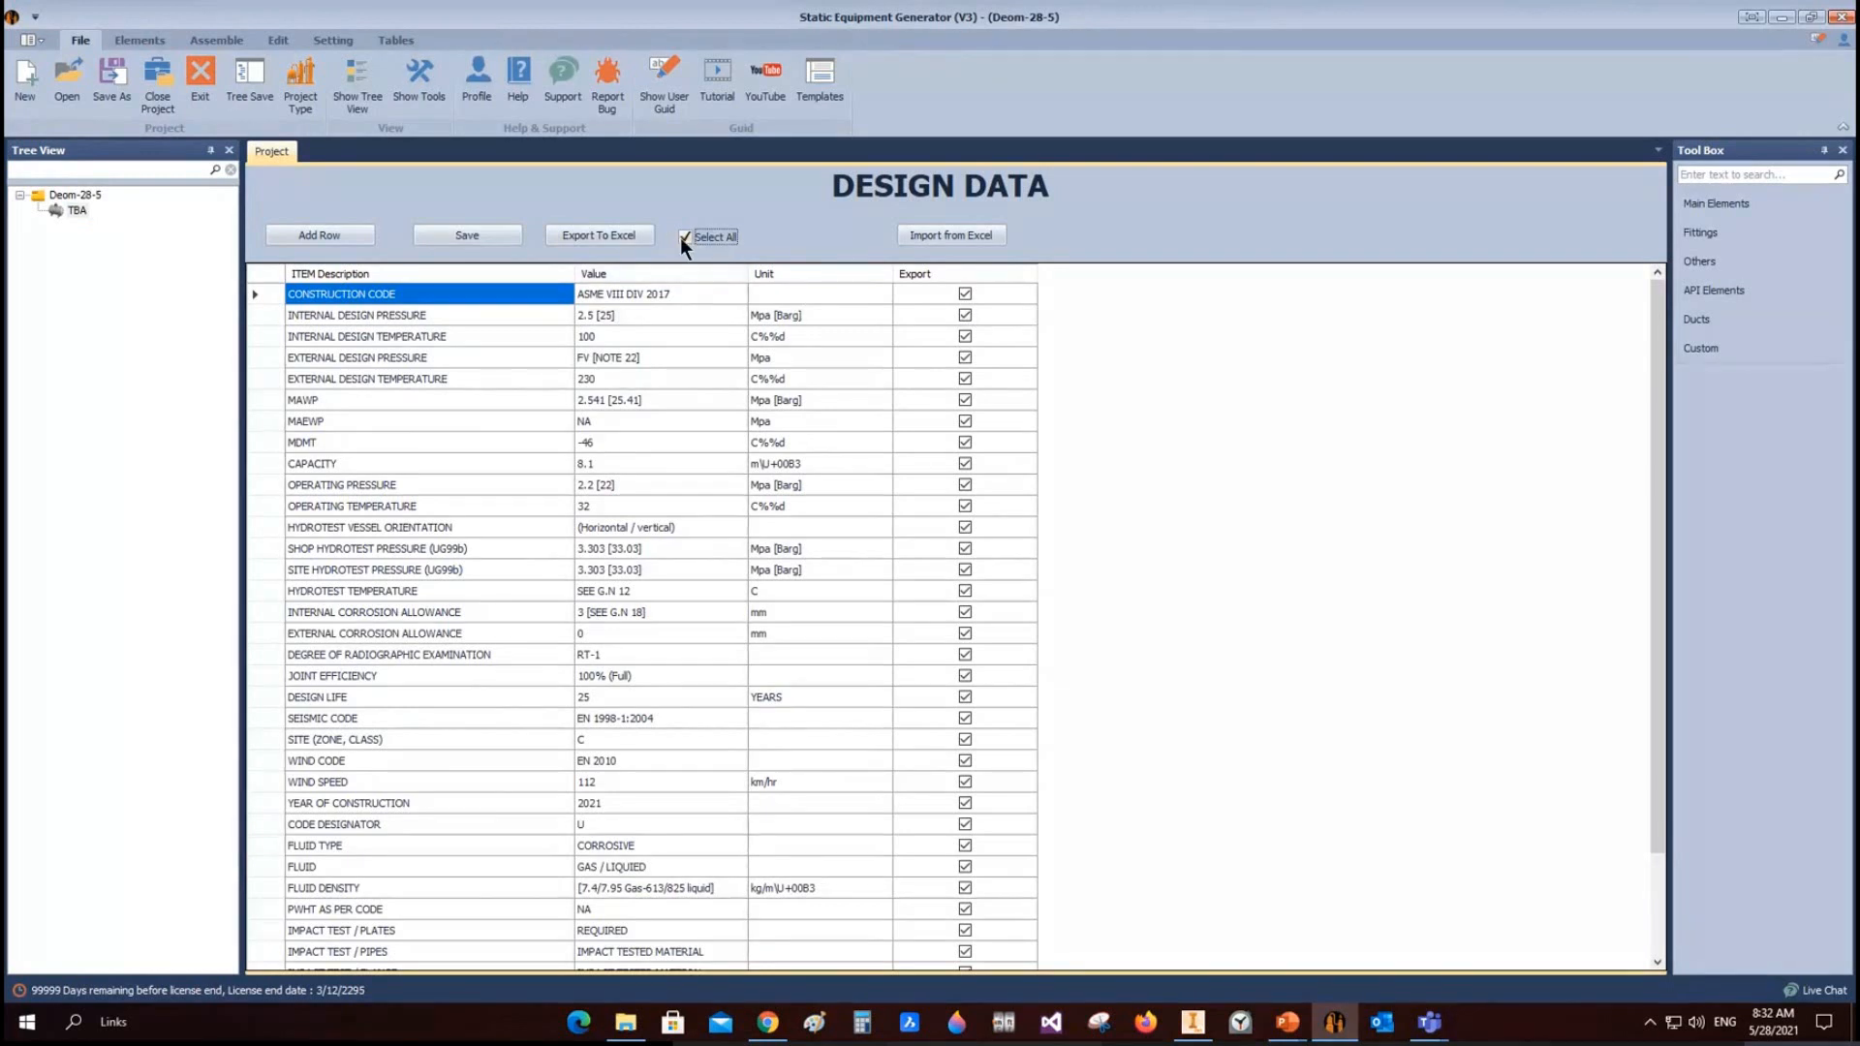
click(686, 237)
click(966, 293)
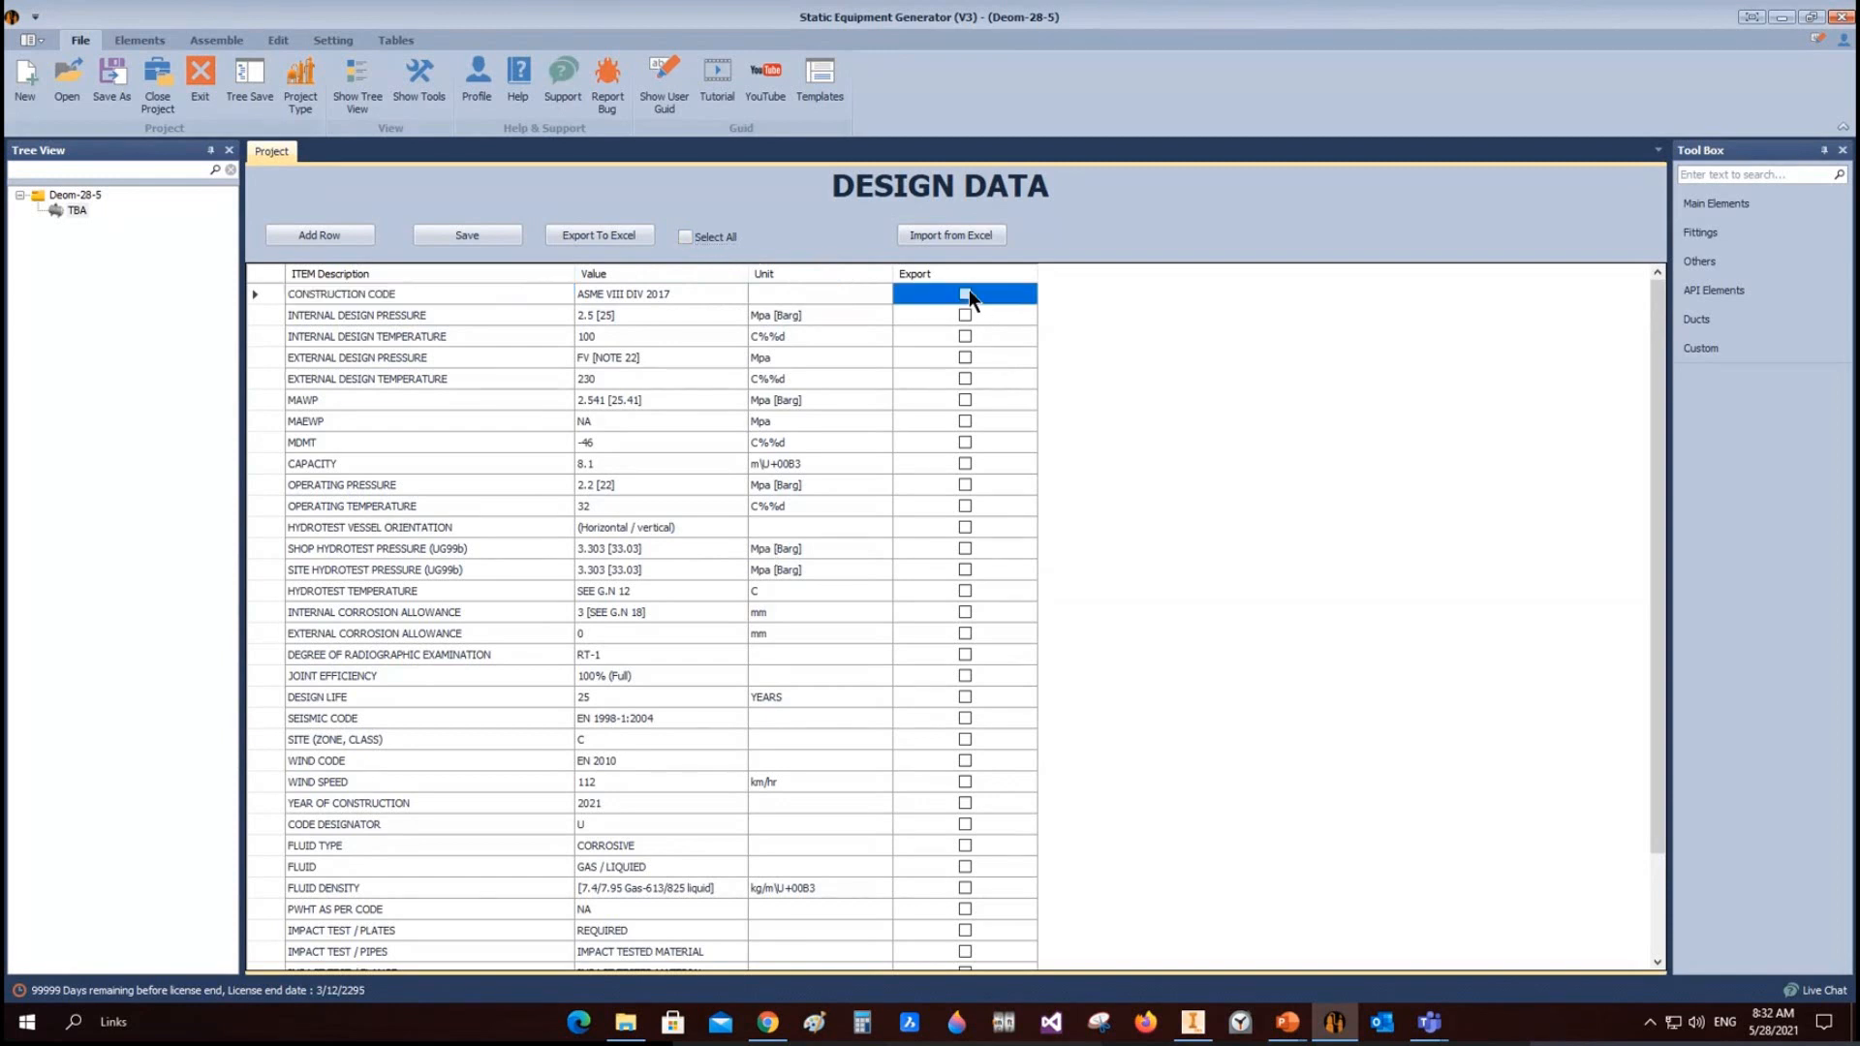
Step: Set the construction code value to ASME VIII DIV 2021
click(660, 293)
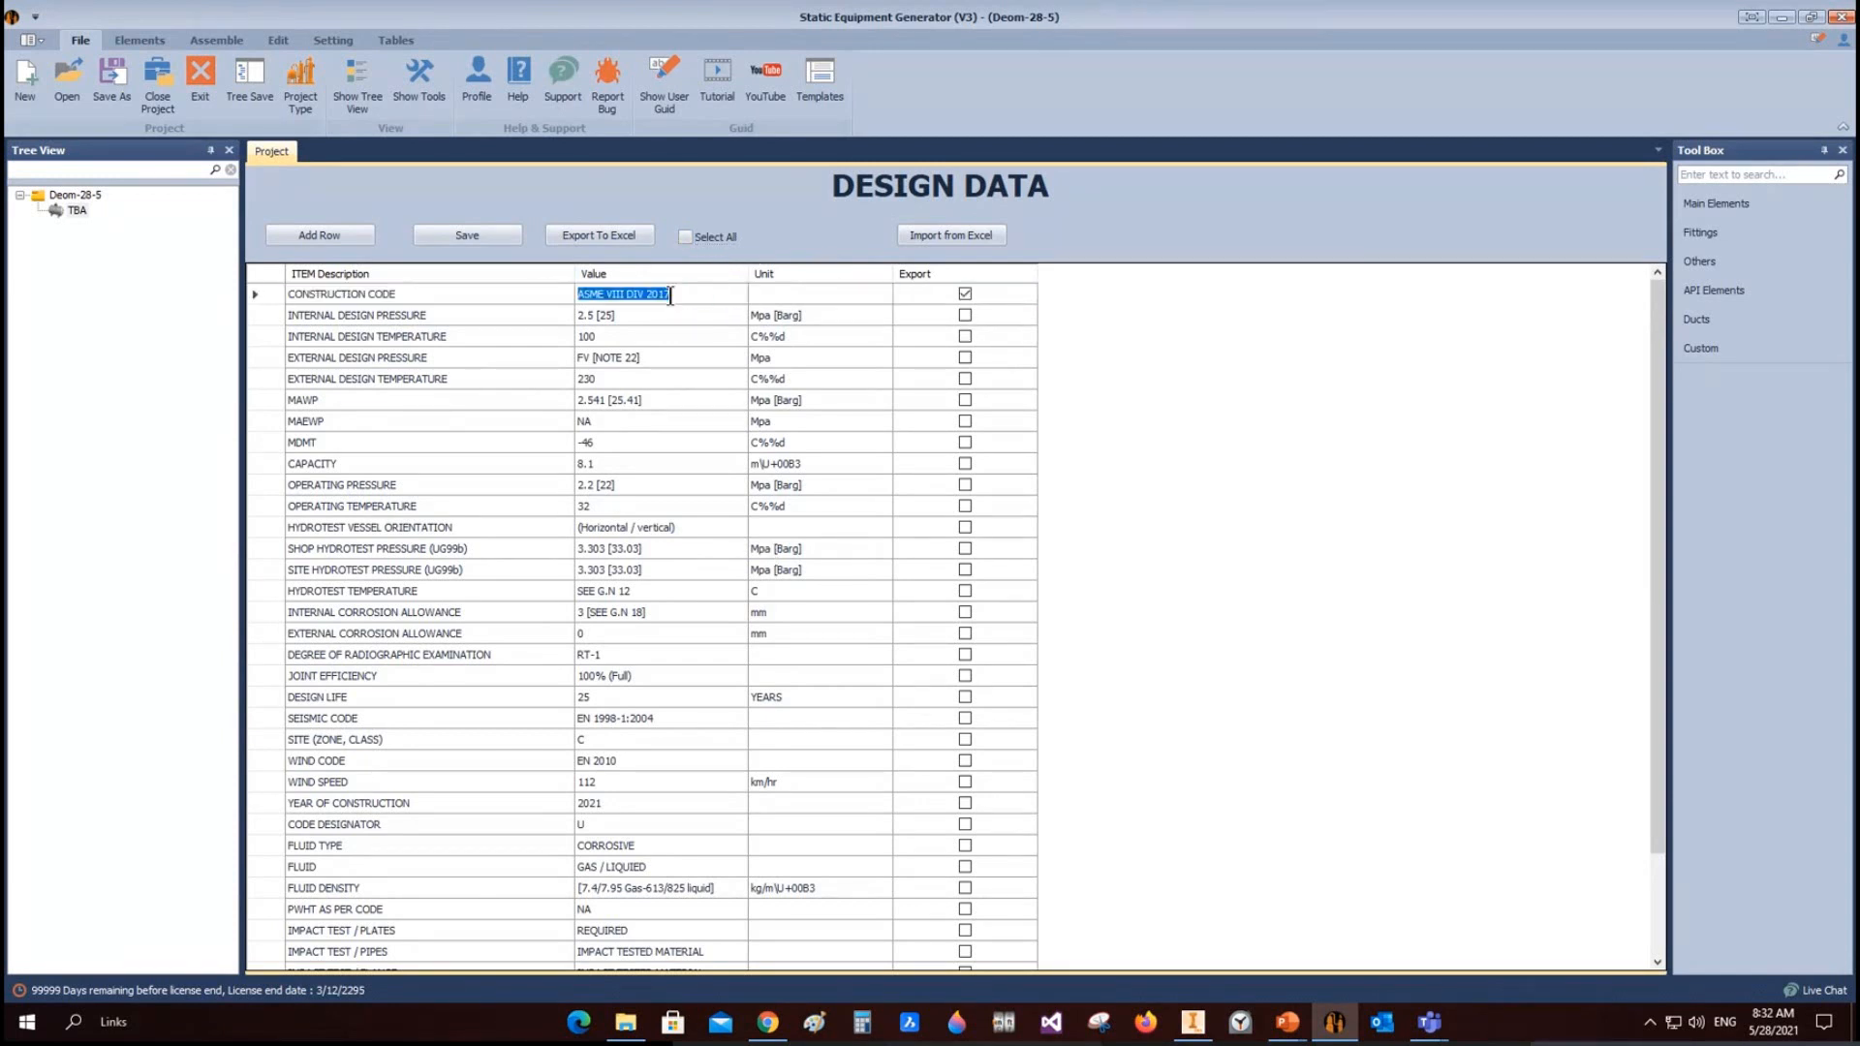
click(686, 293)
drag(686, 293, 657, 310)
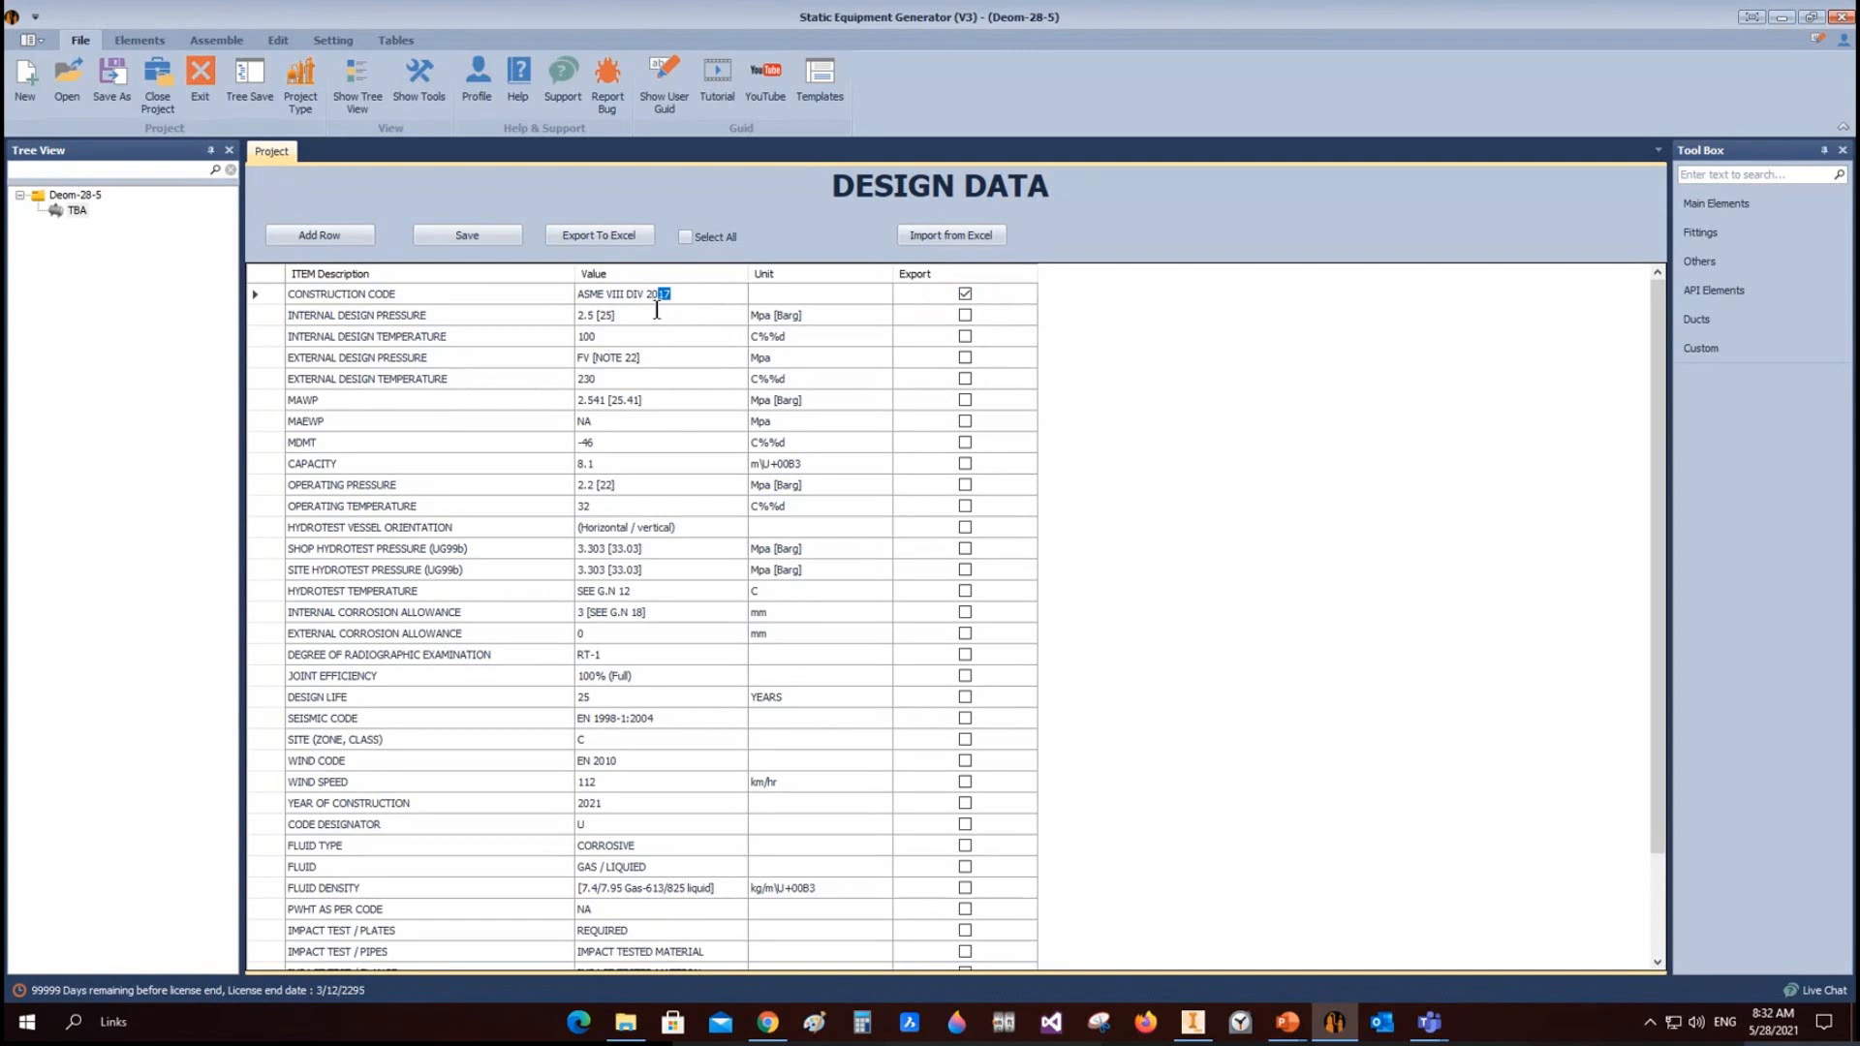
text(21)
Step: Rename the INTERNAL DESIGN PRESSURE item as DESIGN PRESSURE and include its row in the export
click(456, 316)
click(412, 316)
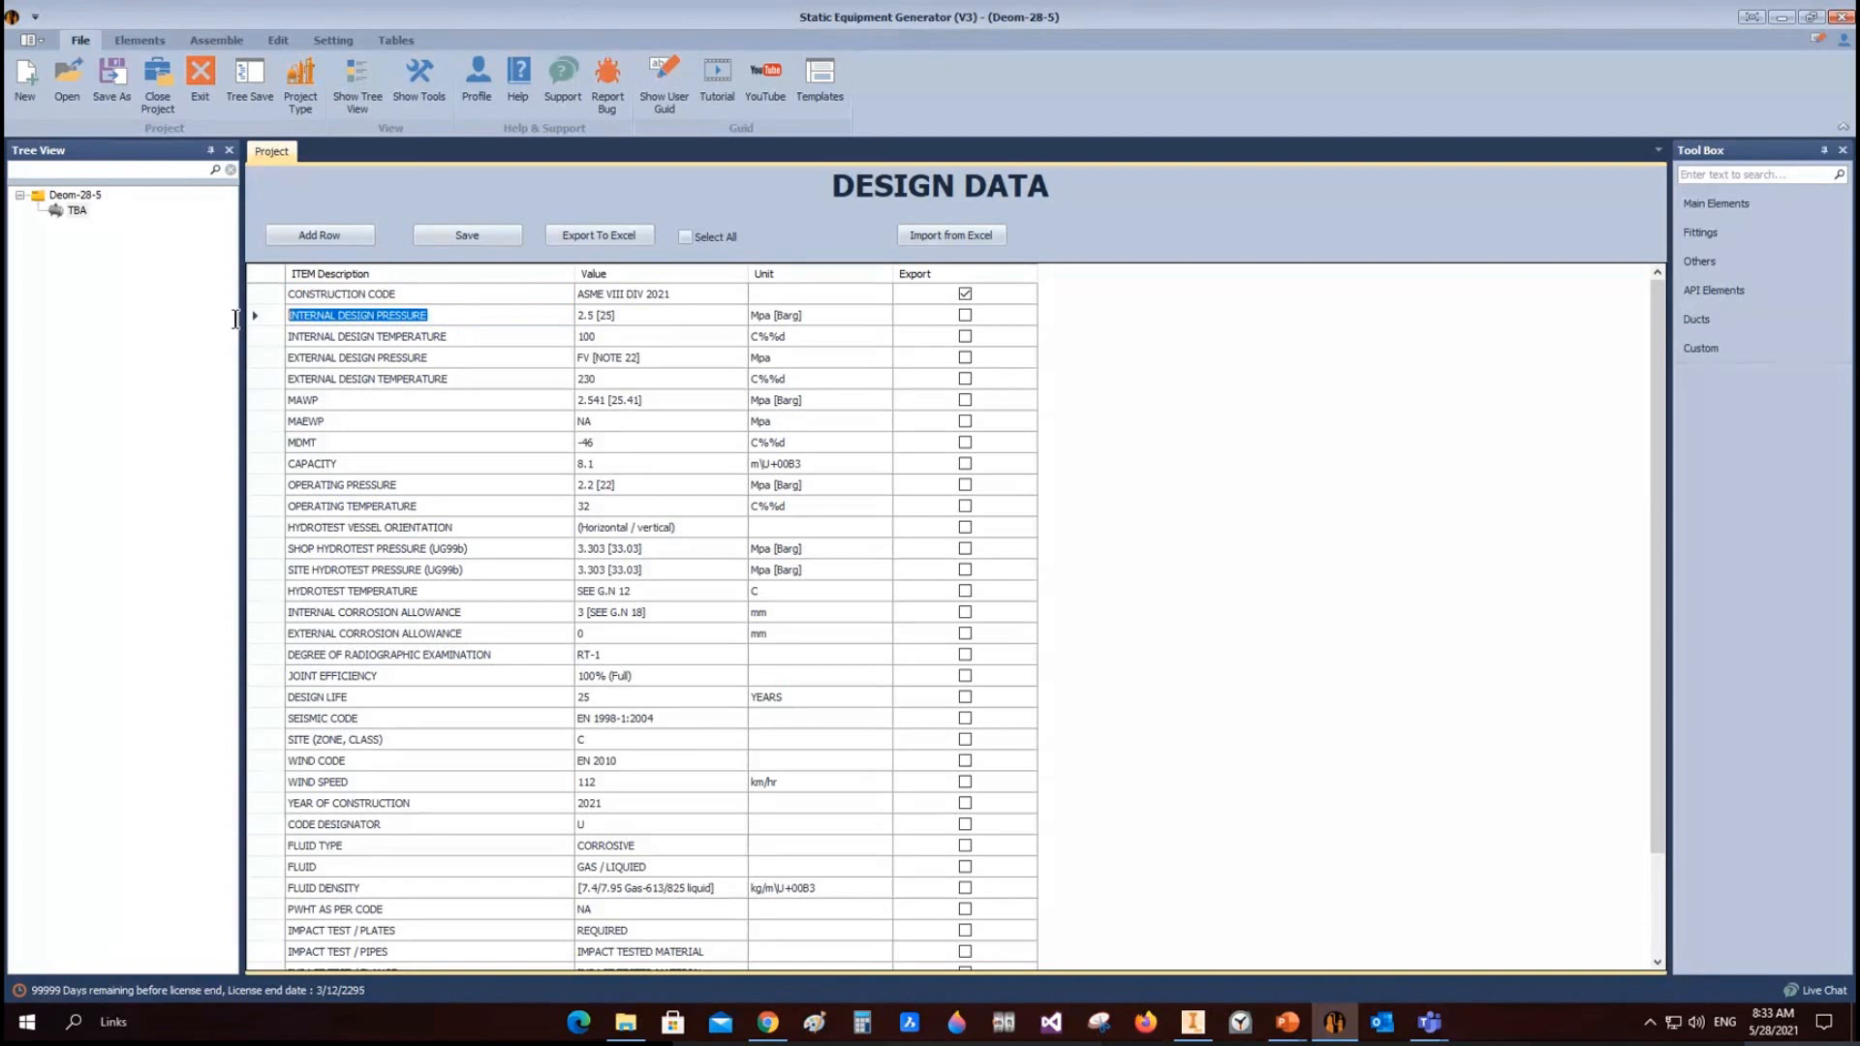
click(339, 316)
drag(339, 317, 264, 317)
key(BackSpace)
click(678, 316)
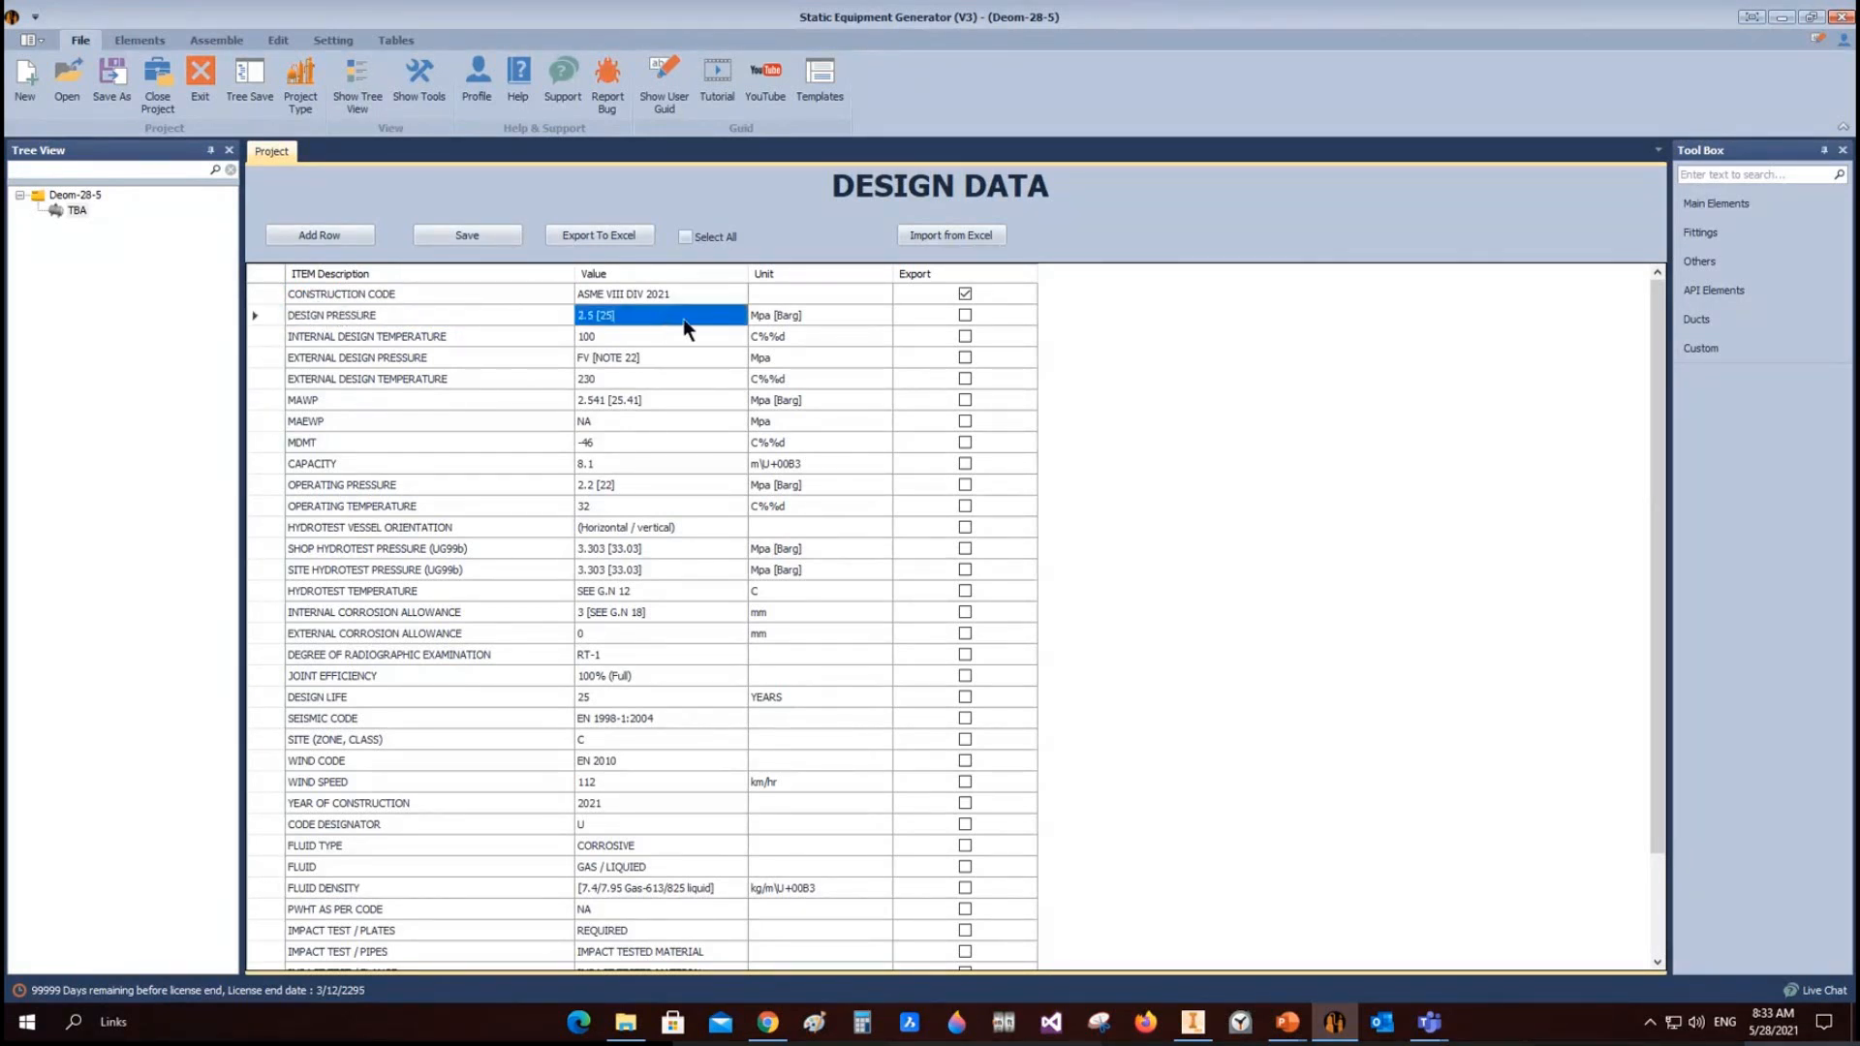
click(974, 317)
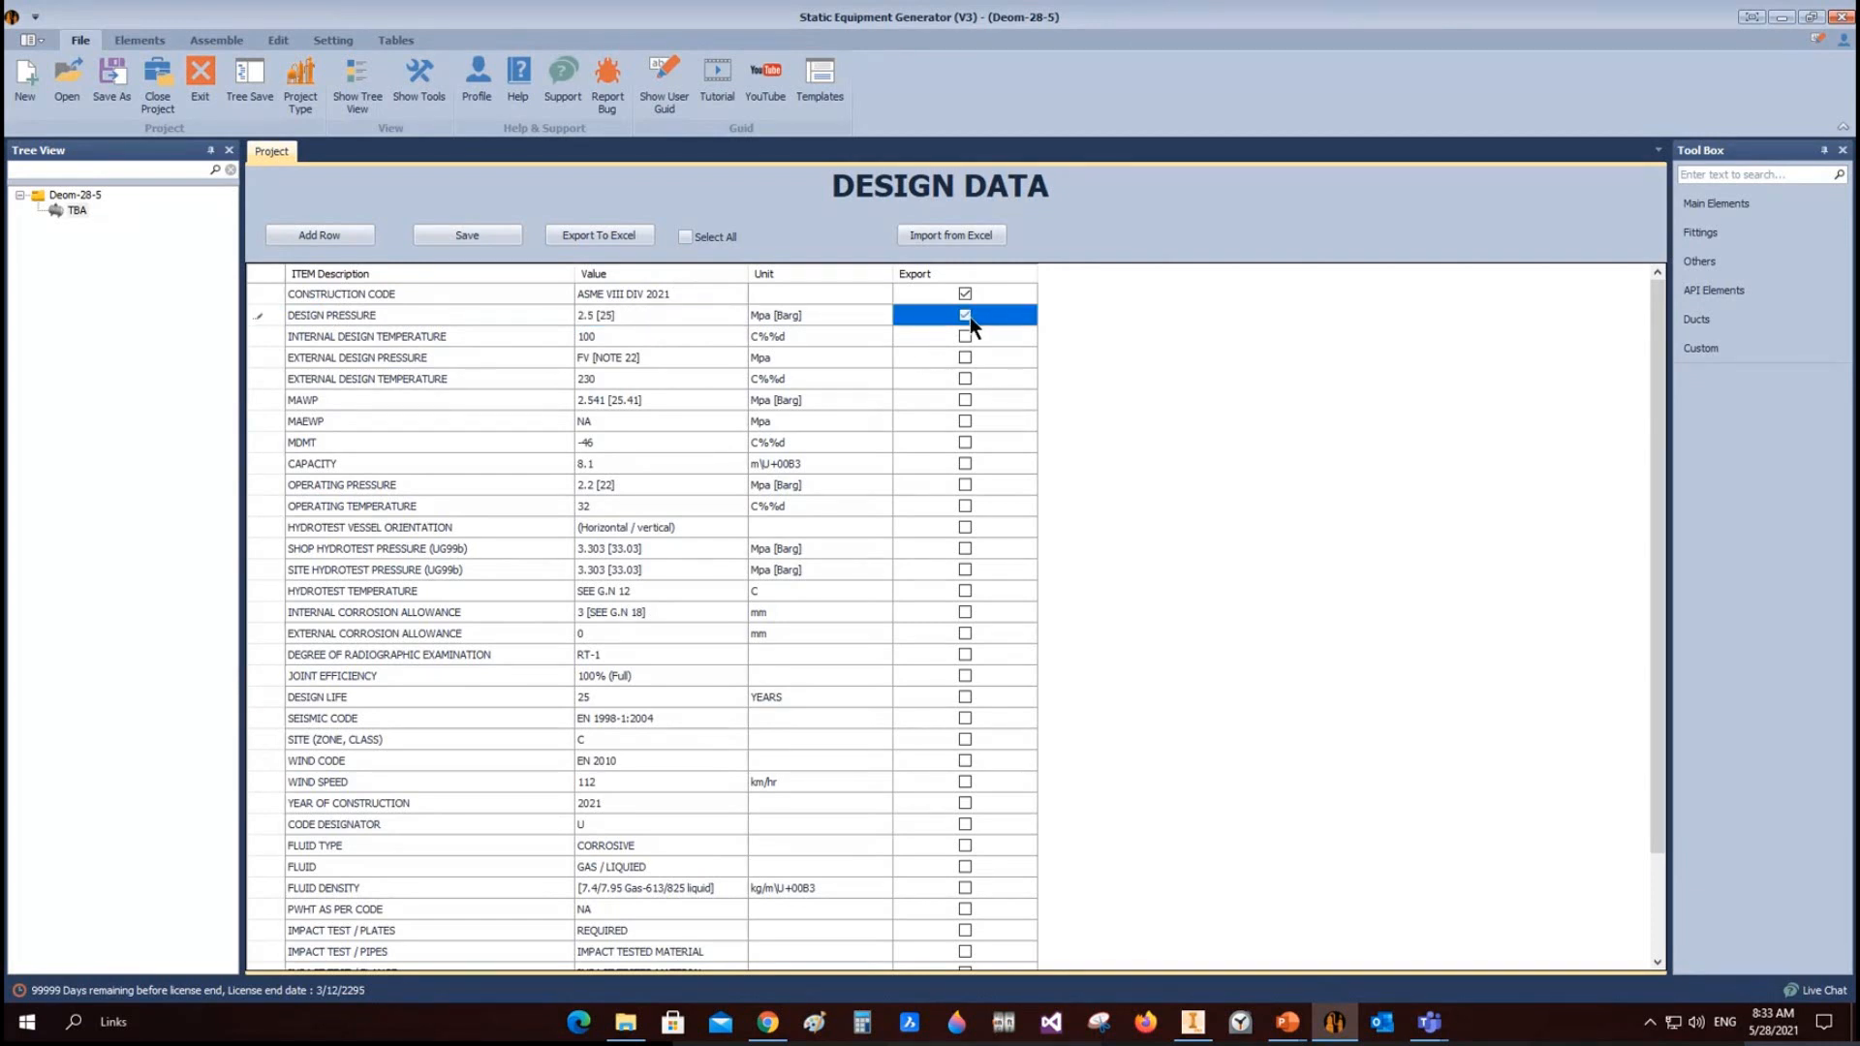
Step: Reduce the design pressure entry to the value 2.5 and unit Mpa, and save the design data to the project
click(798, 320)
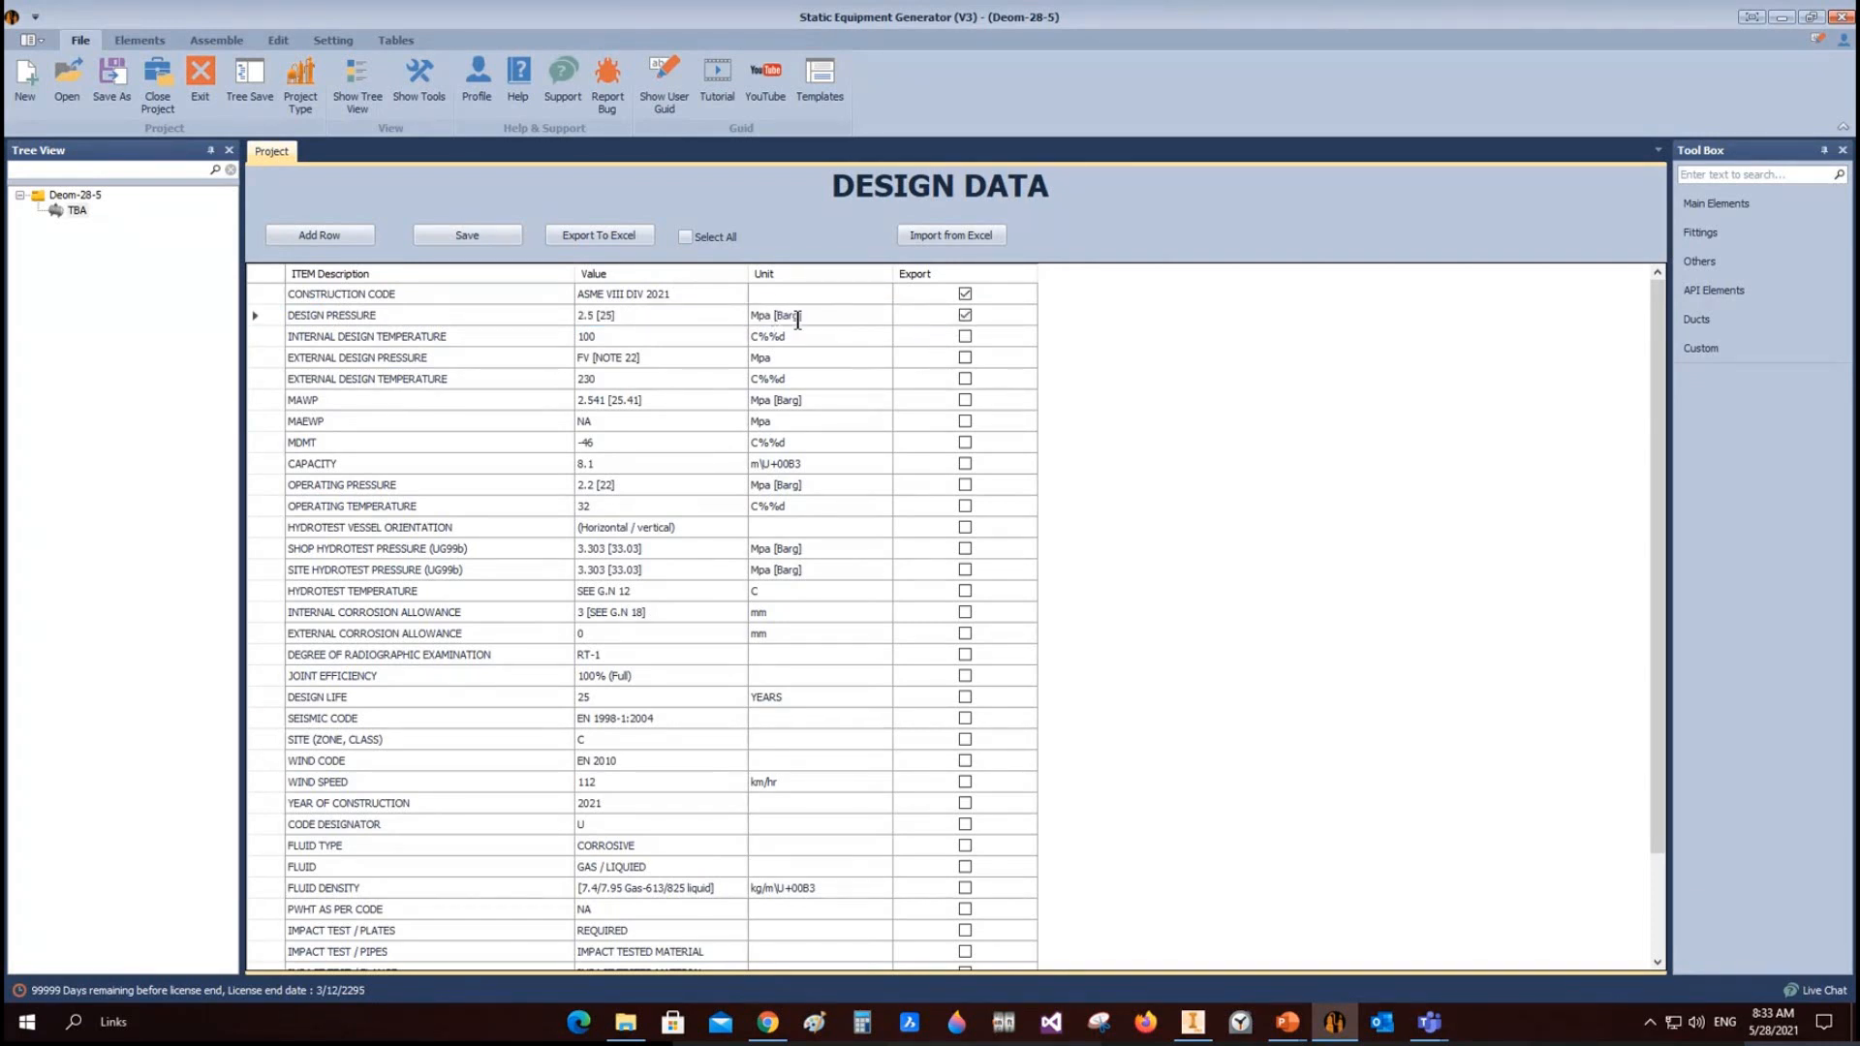
drag(803, 316, 776, 317)
key(Delete)
click(620, 317)
drag(620, 316, 592, 337)
key(Delete)
click(507, 238)
click(953, 523)
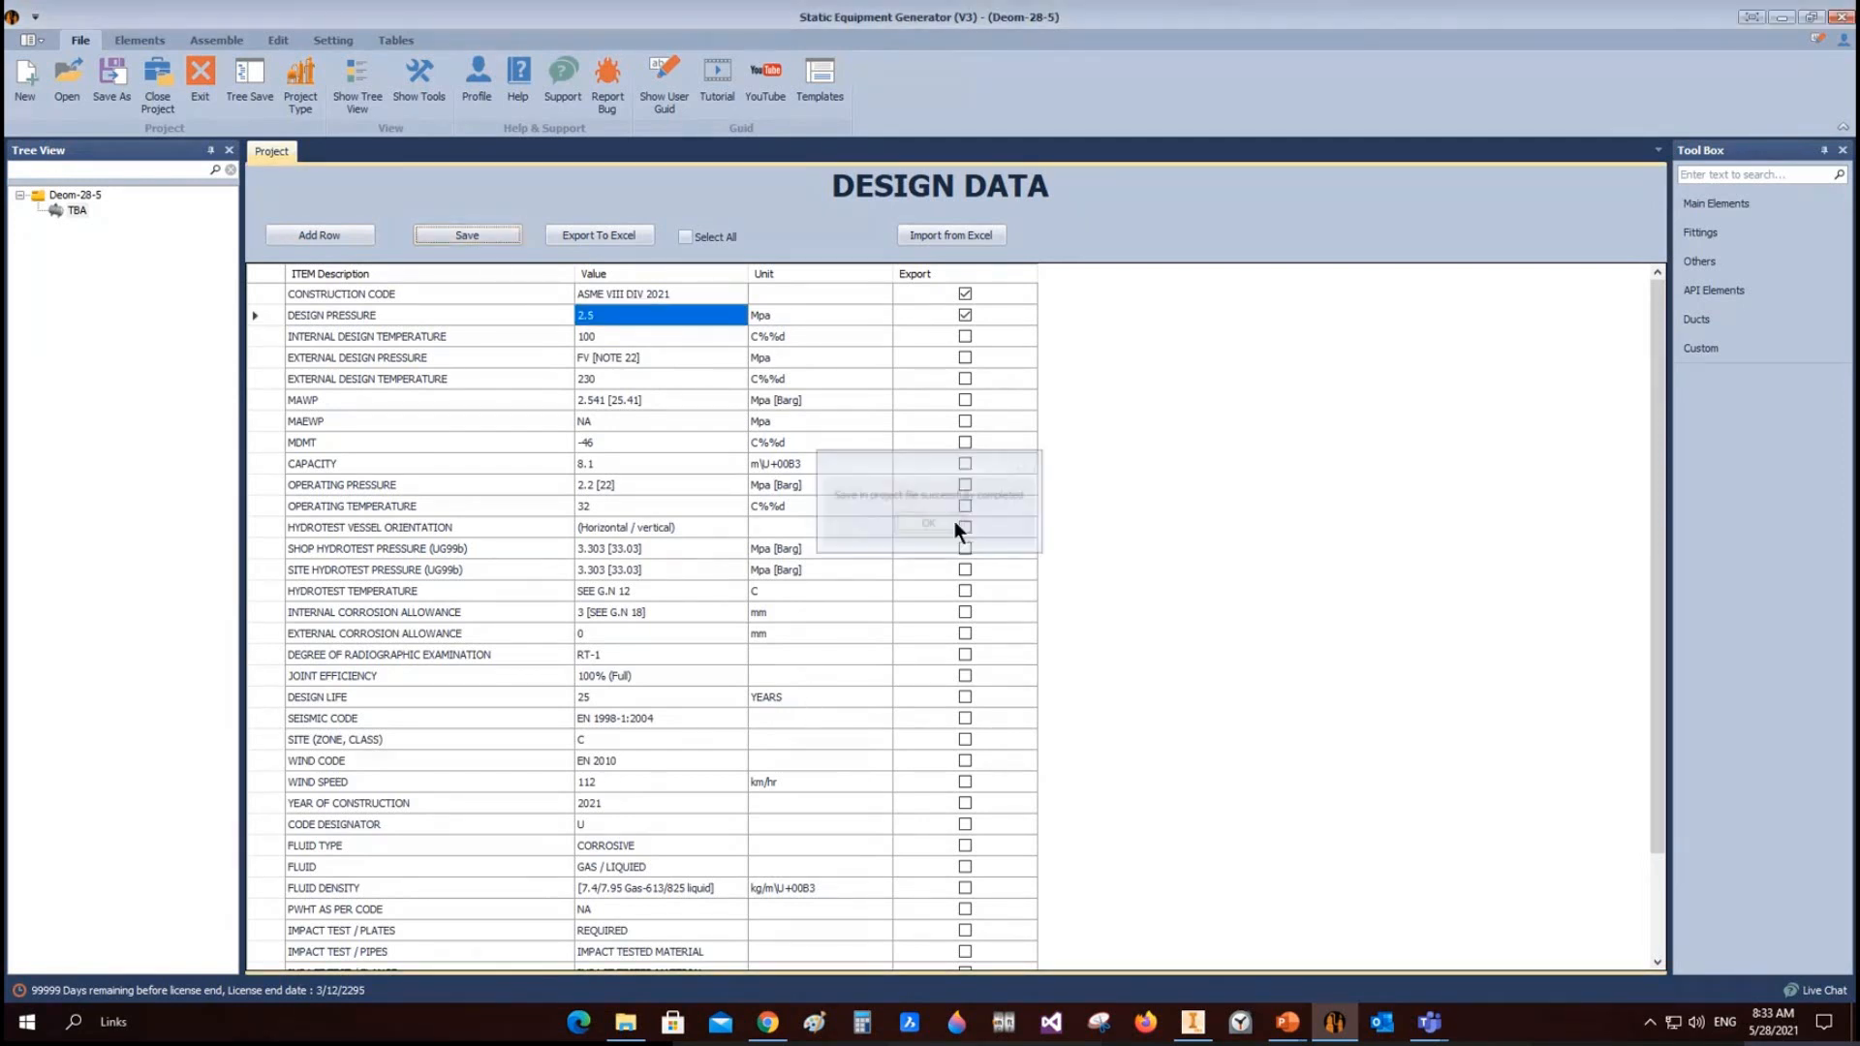
Step: View the file selection for importing the equipment's design data from Excel and dismiss it without importing
click(60, 194)
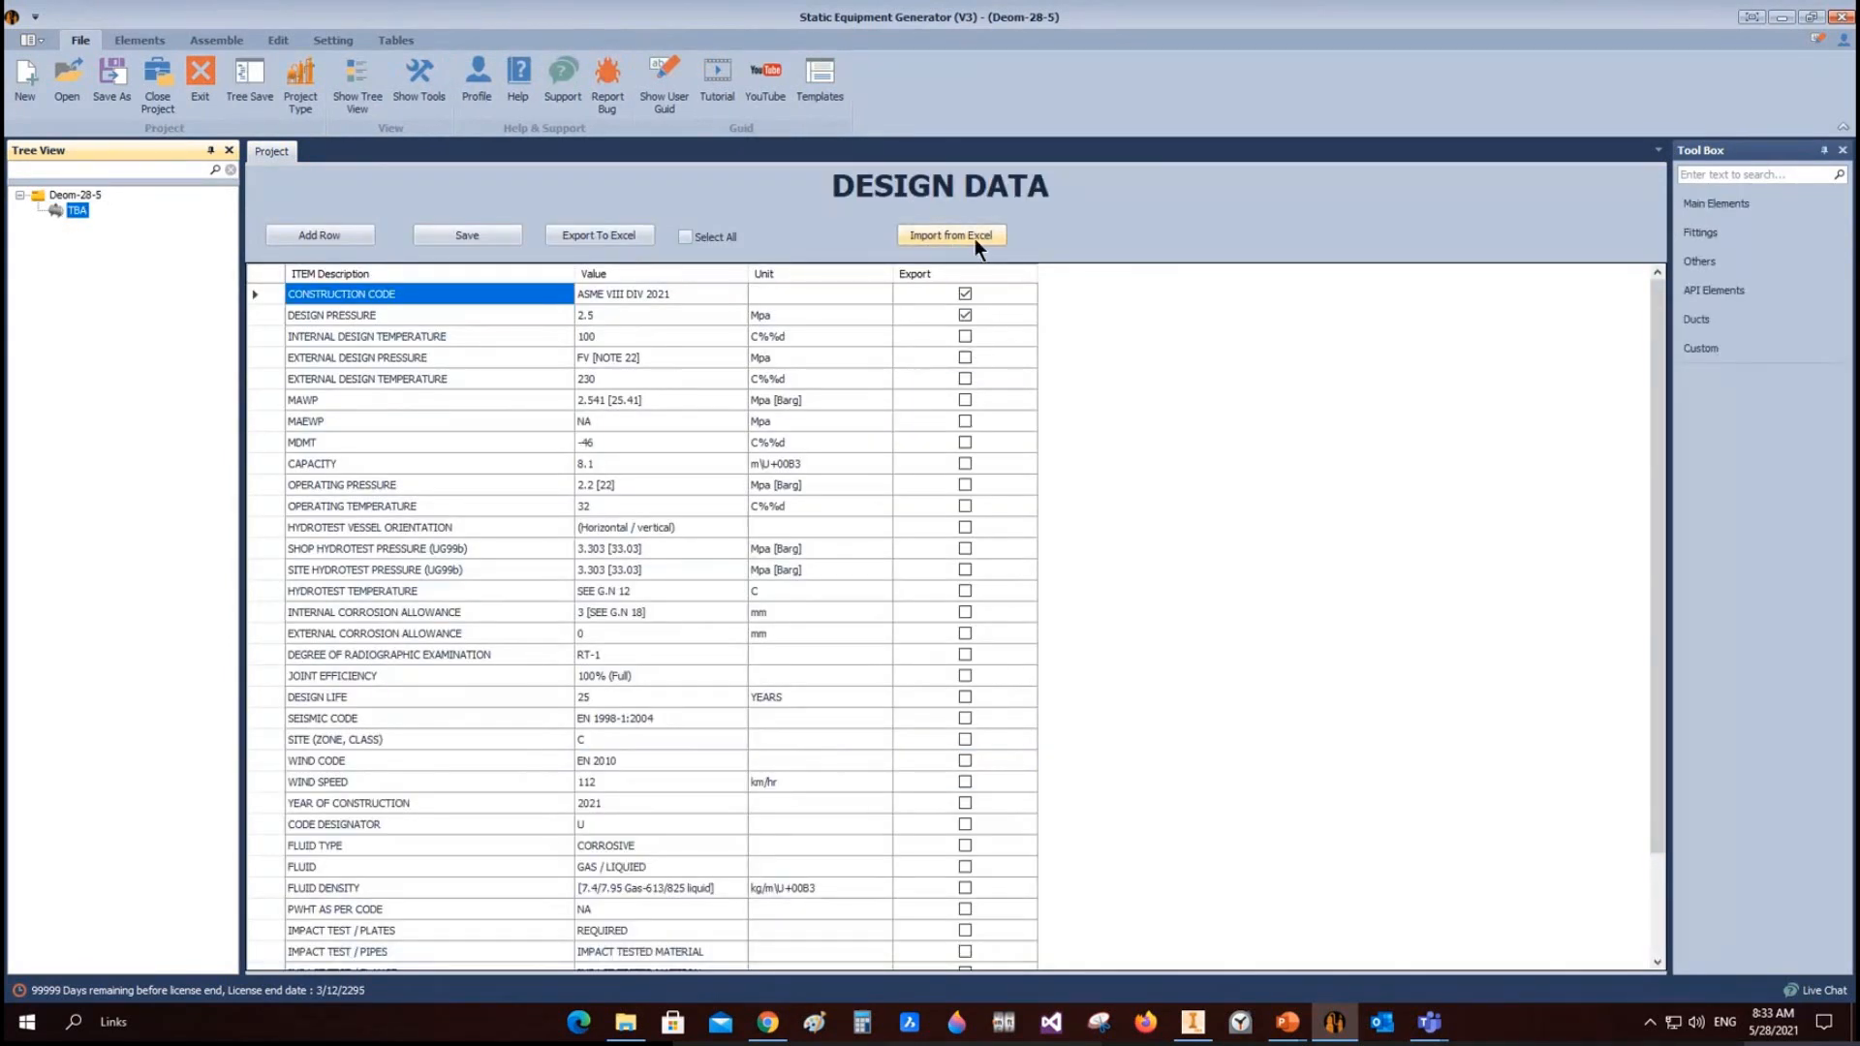
click(975, 238)
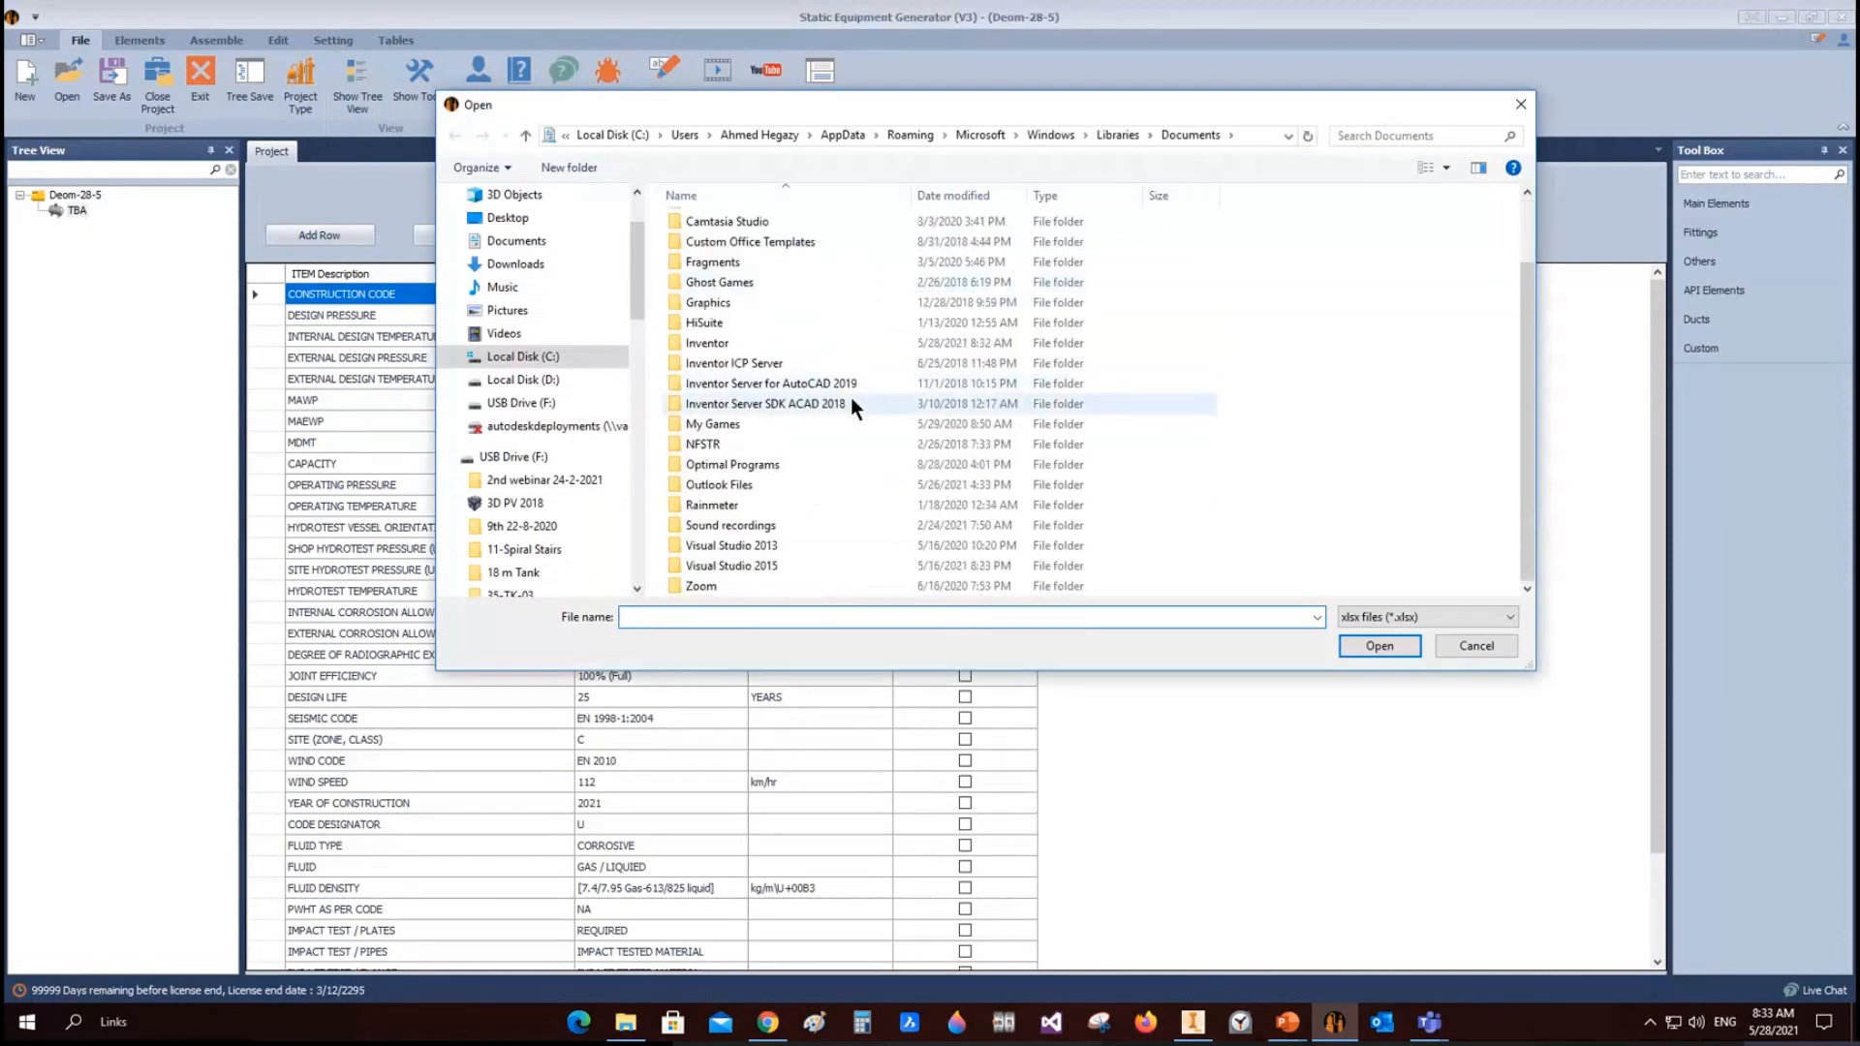
click(1471, 648)
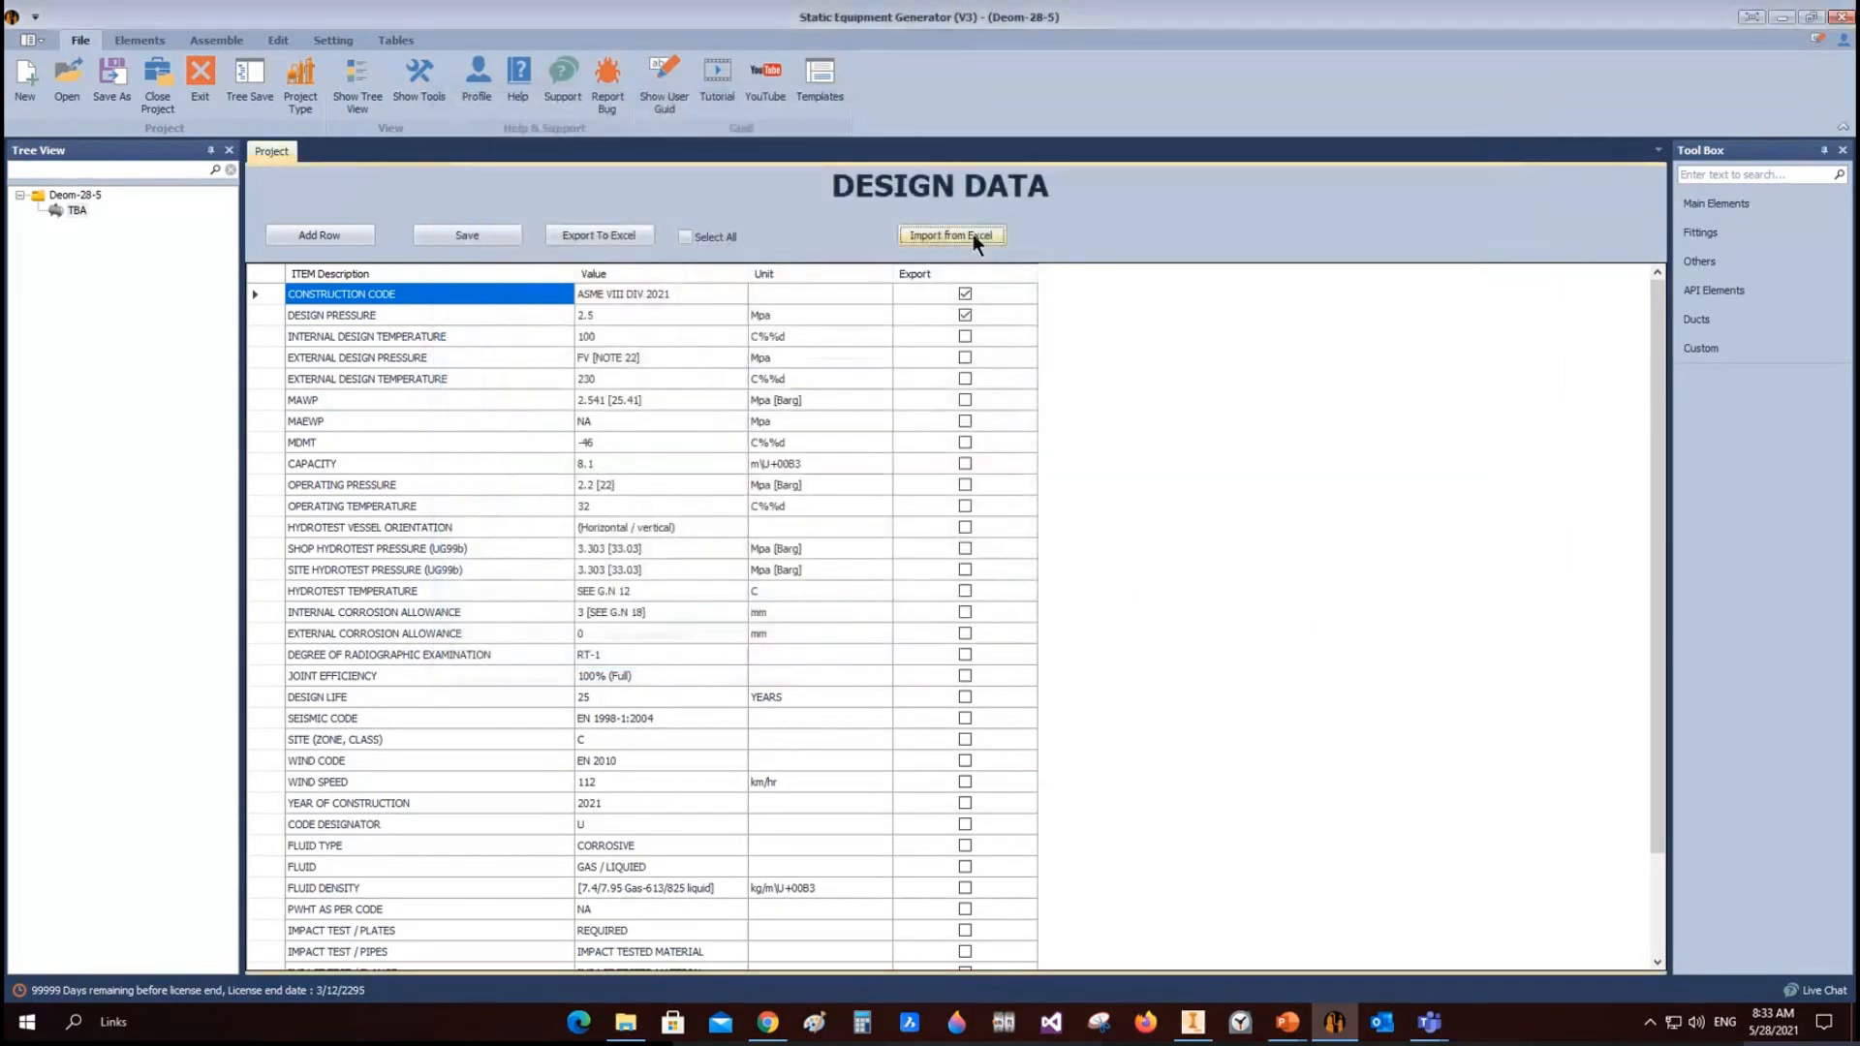
mouse_move(625, 1022)
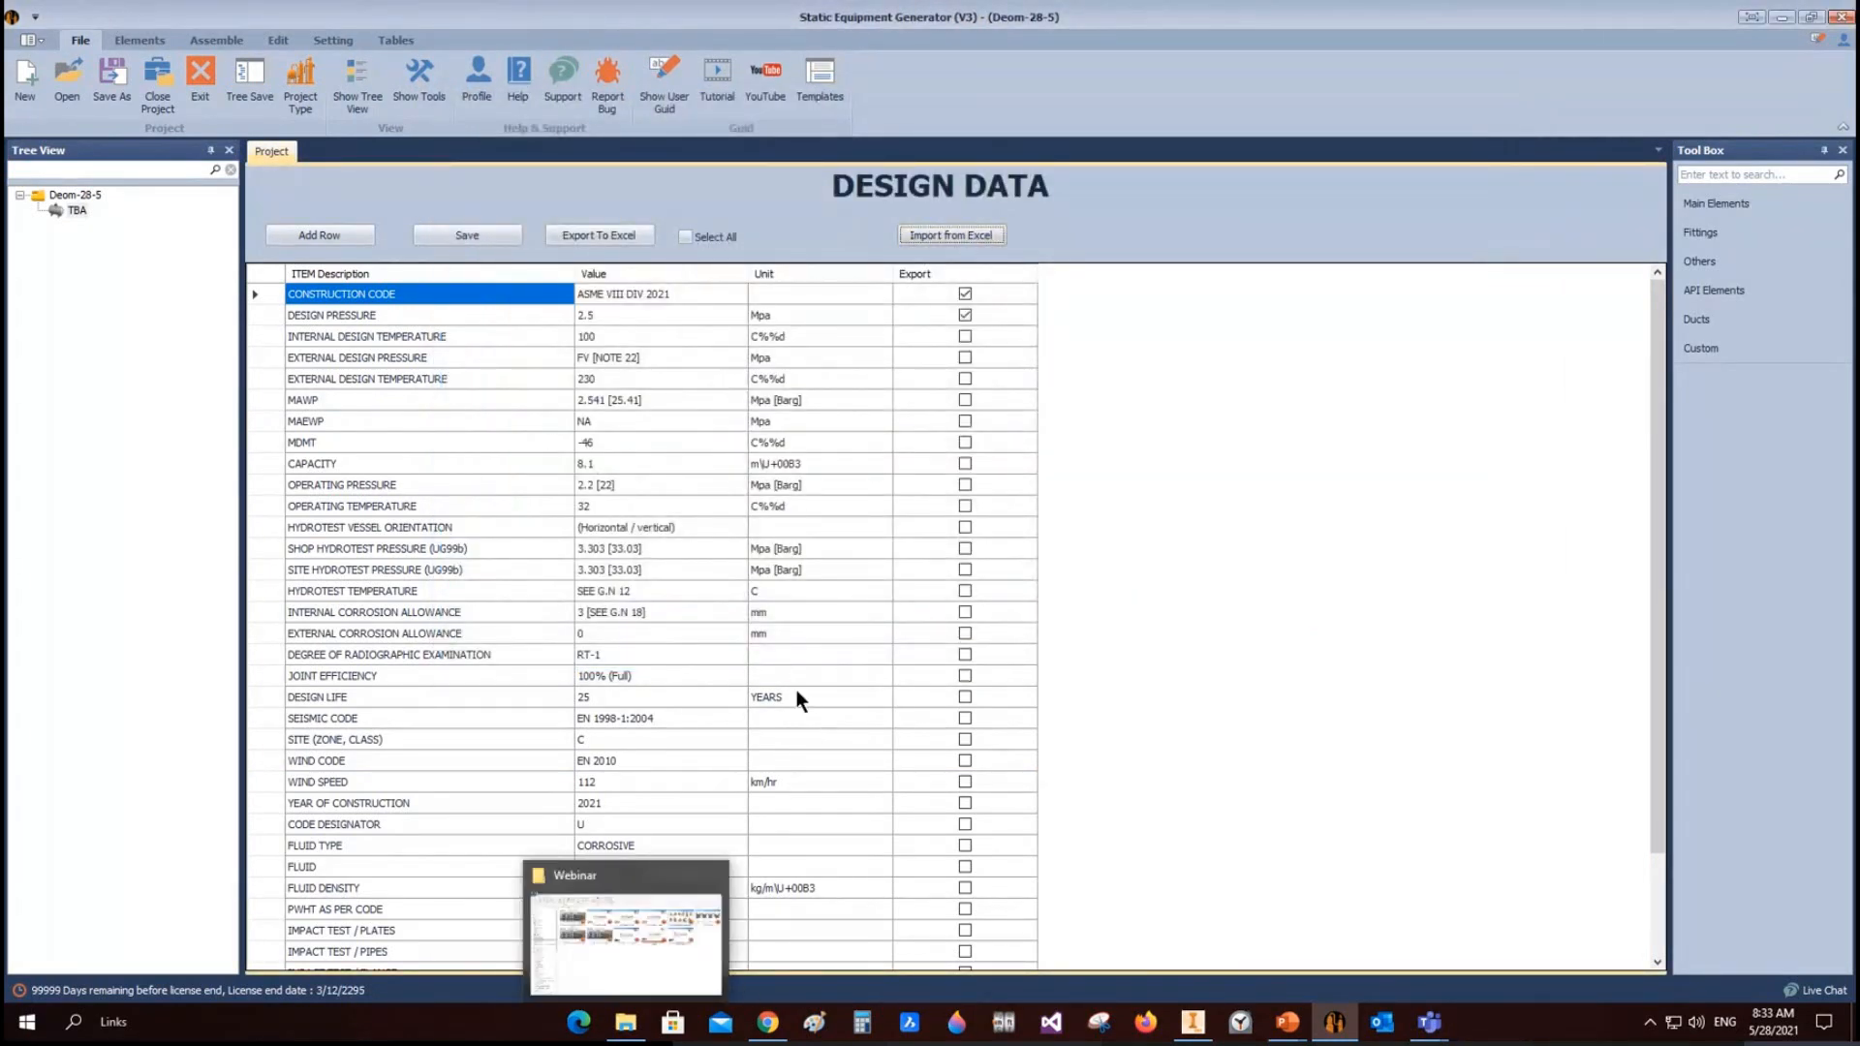
Step: Open the TBA equipment's settings and examine the available position and direction options
click(58, 209)
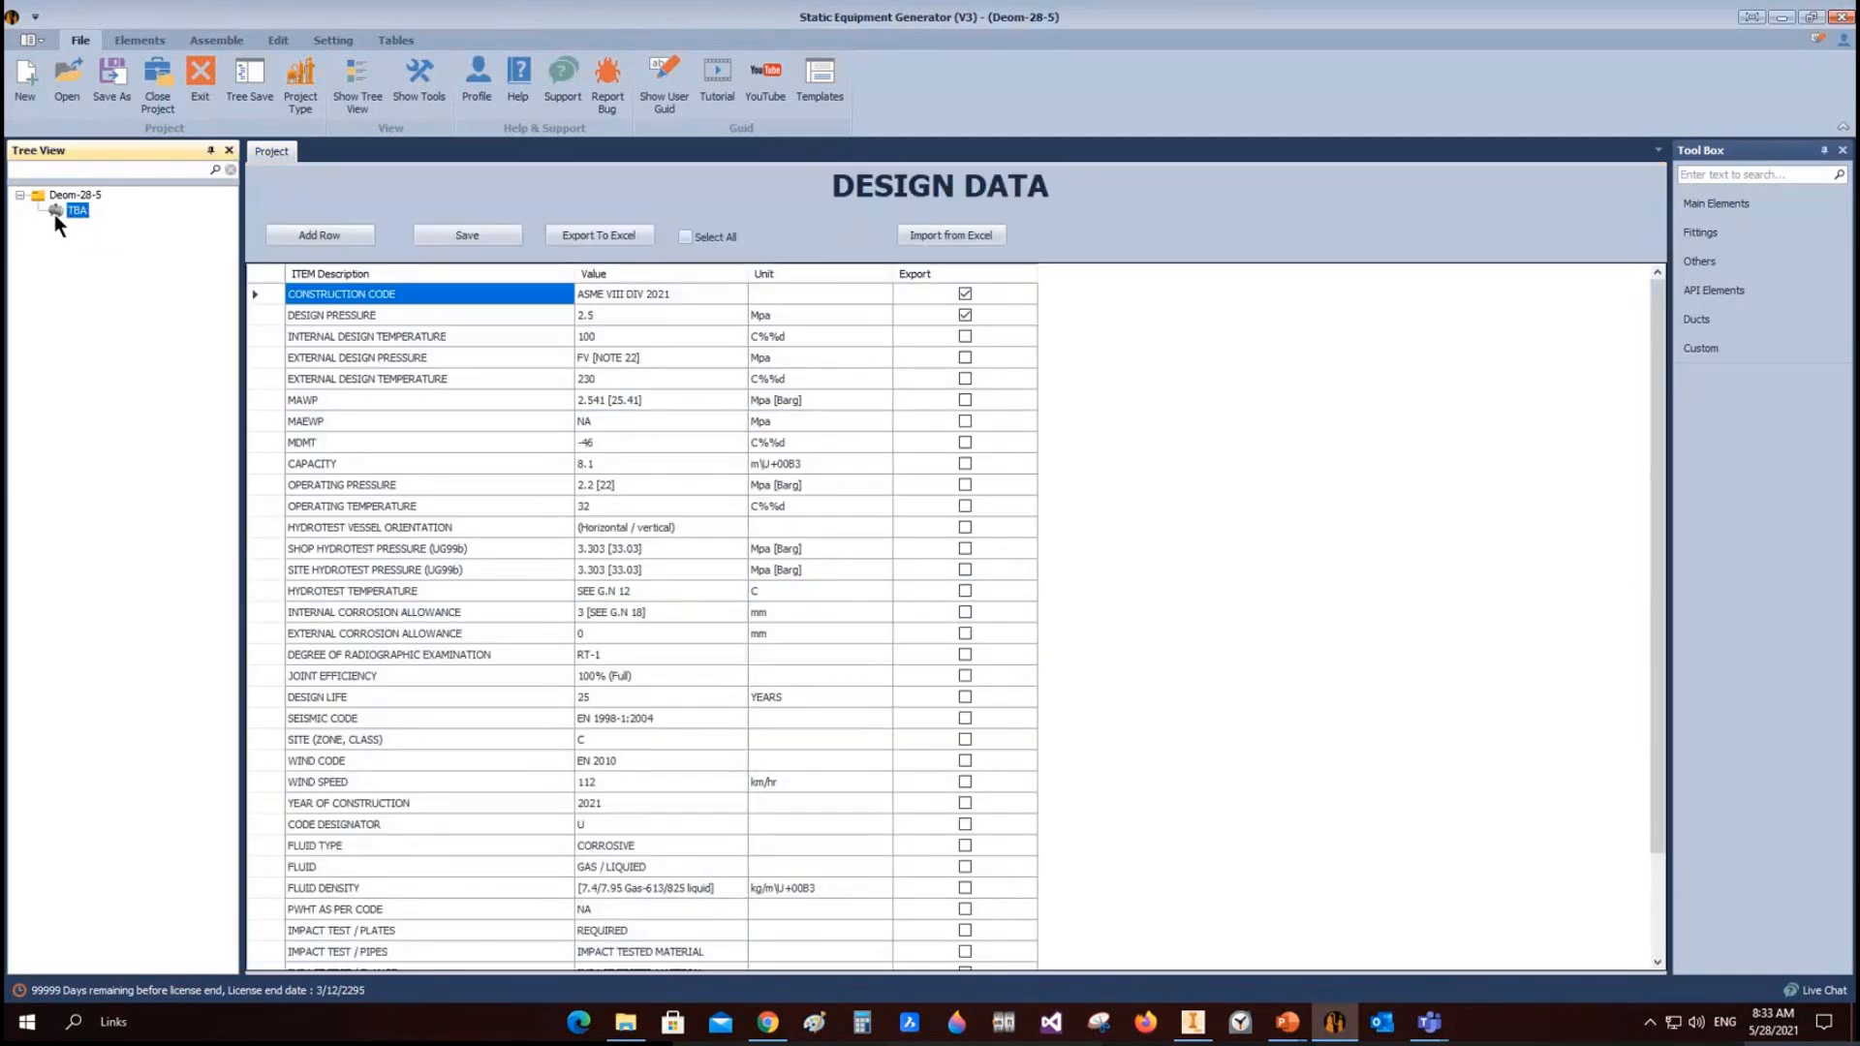
click(333, 40)
click(44, 70)
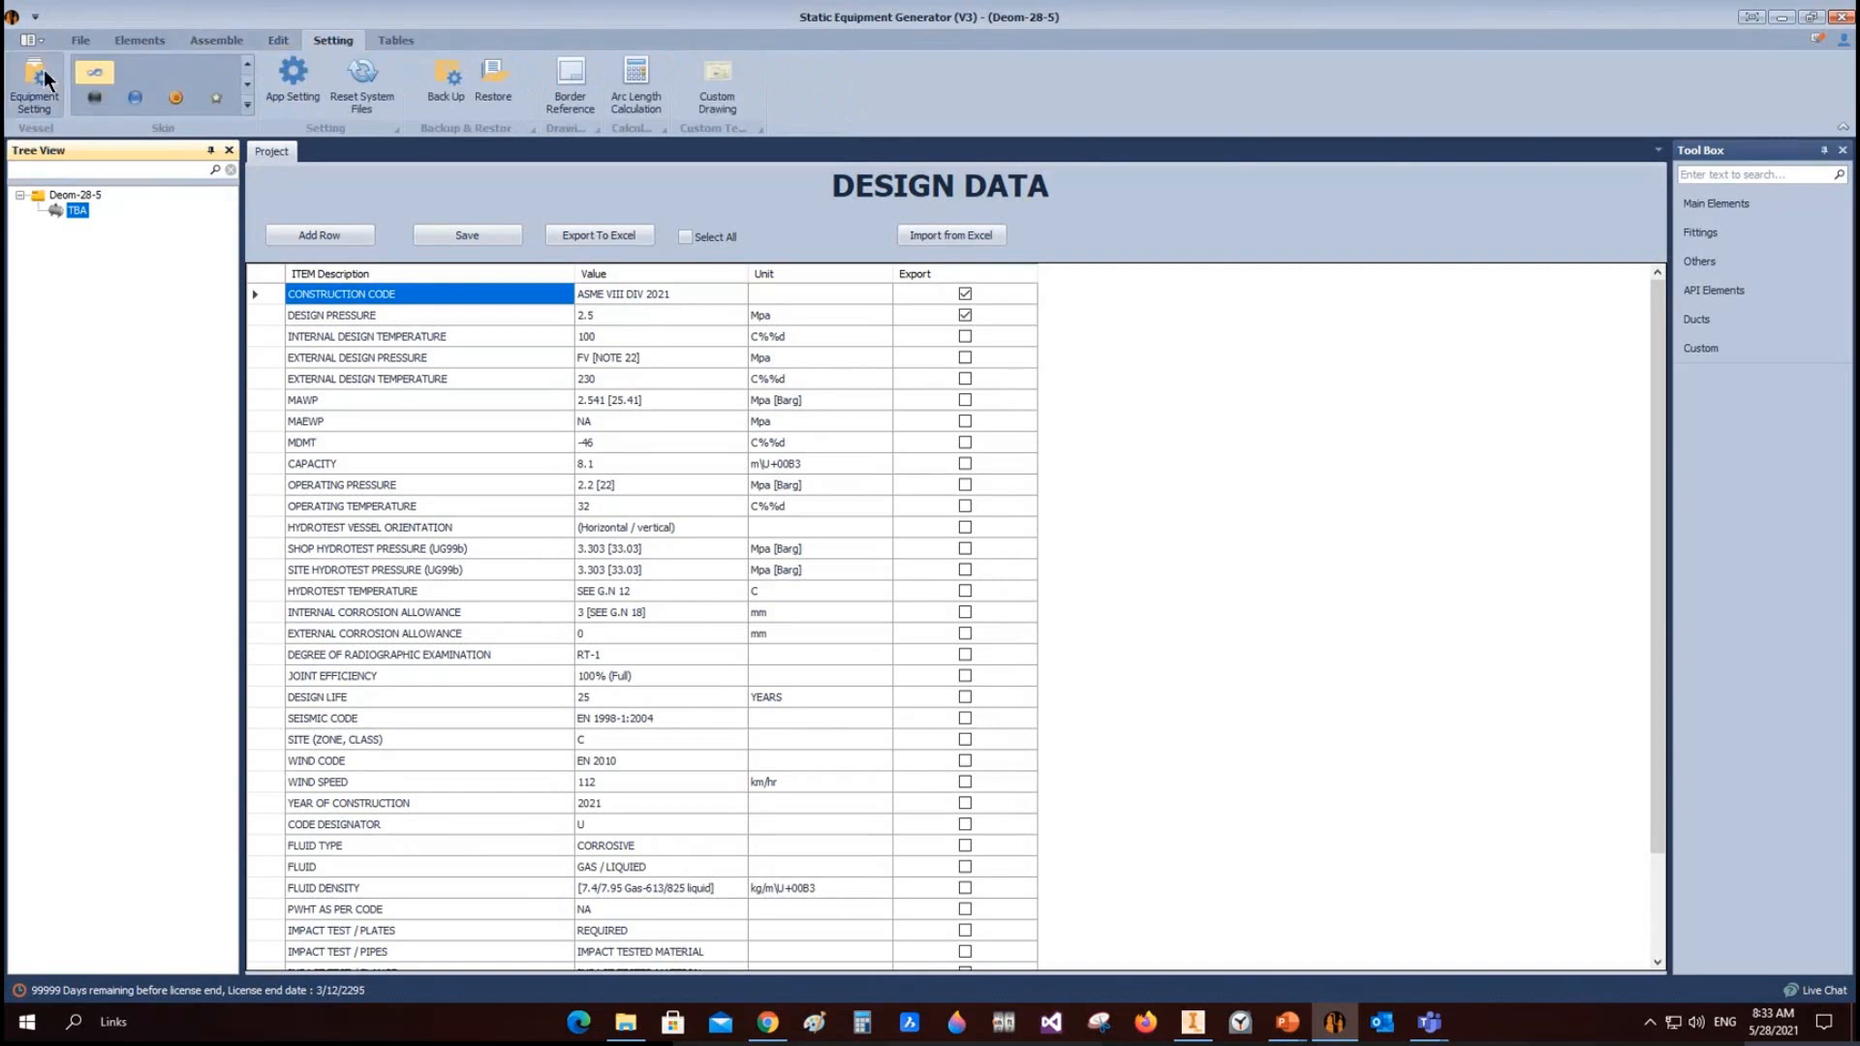
click(1138, 465)
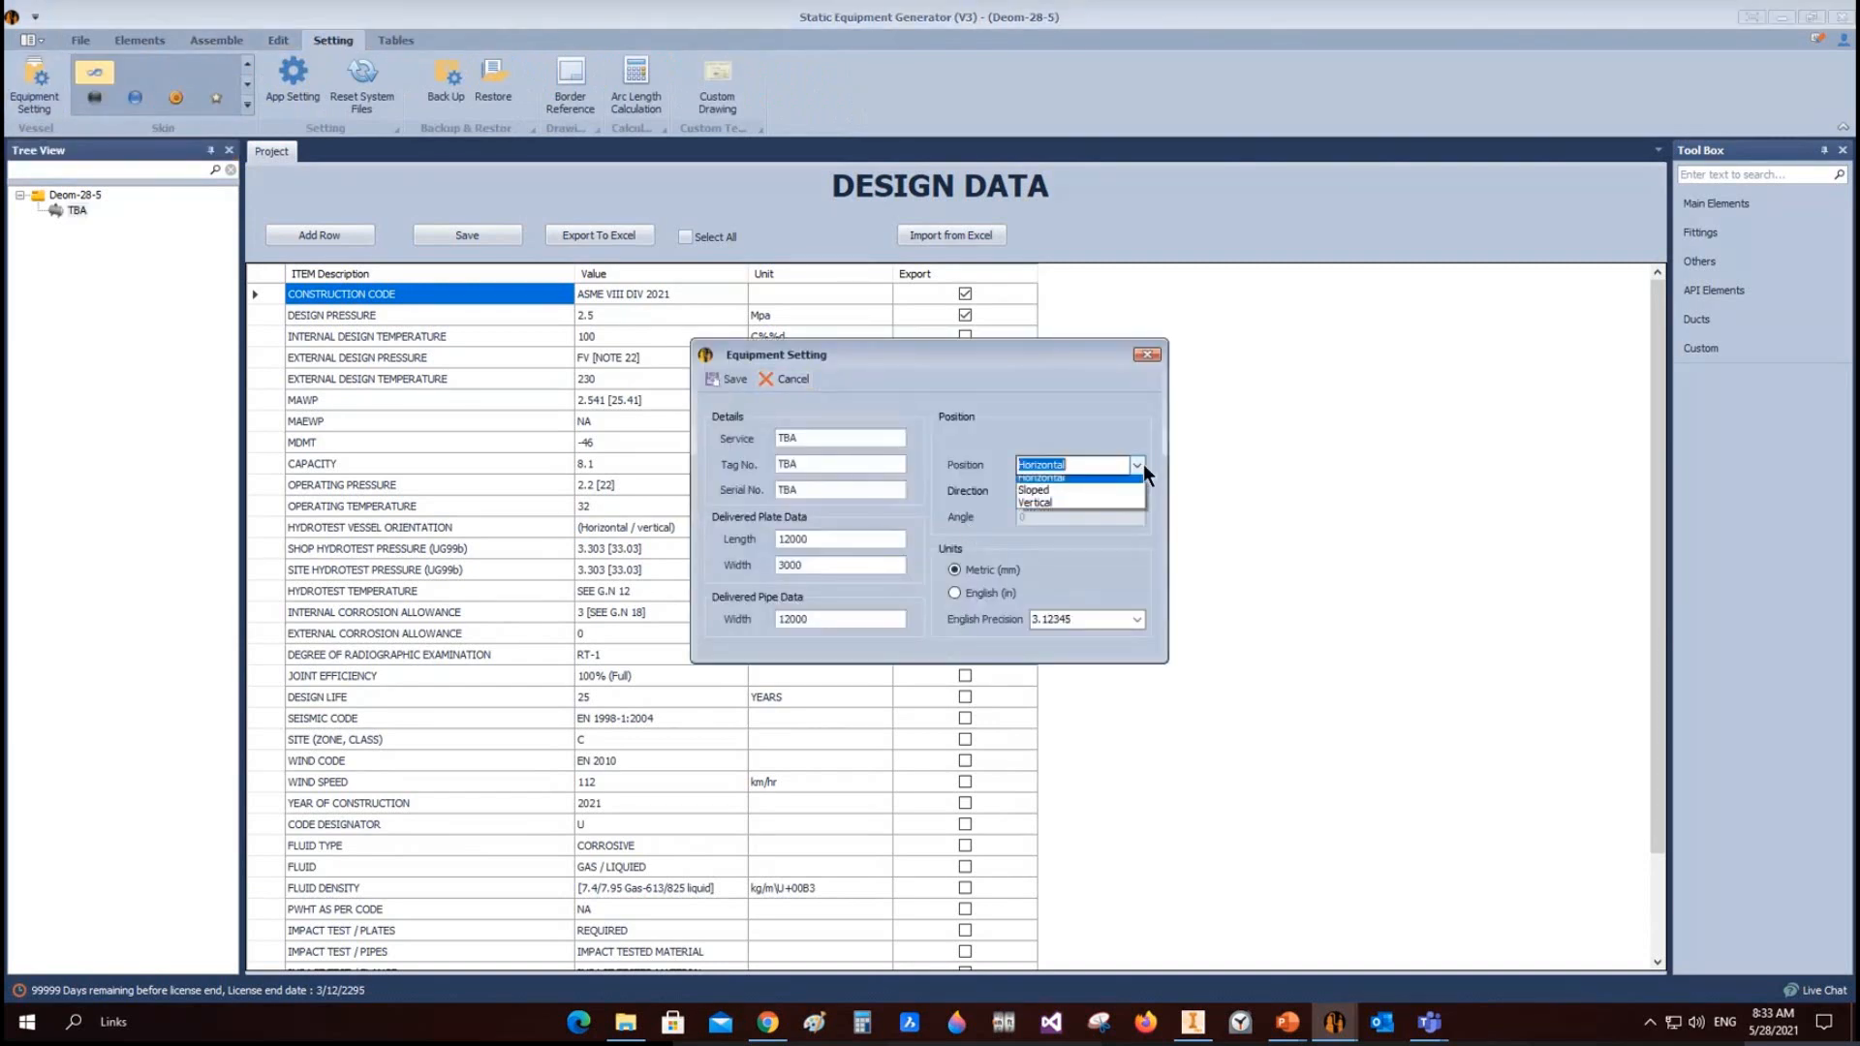
click(1056, 483)
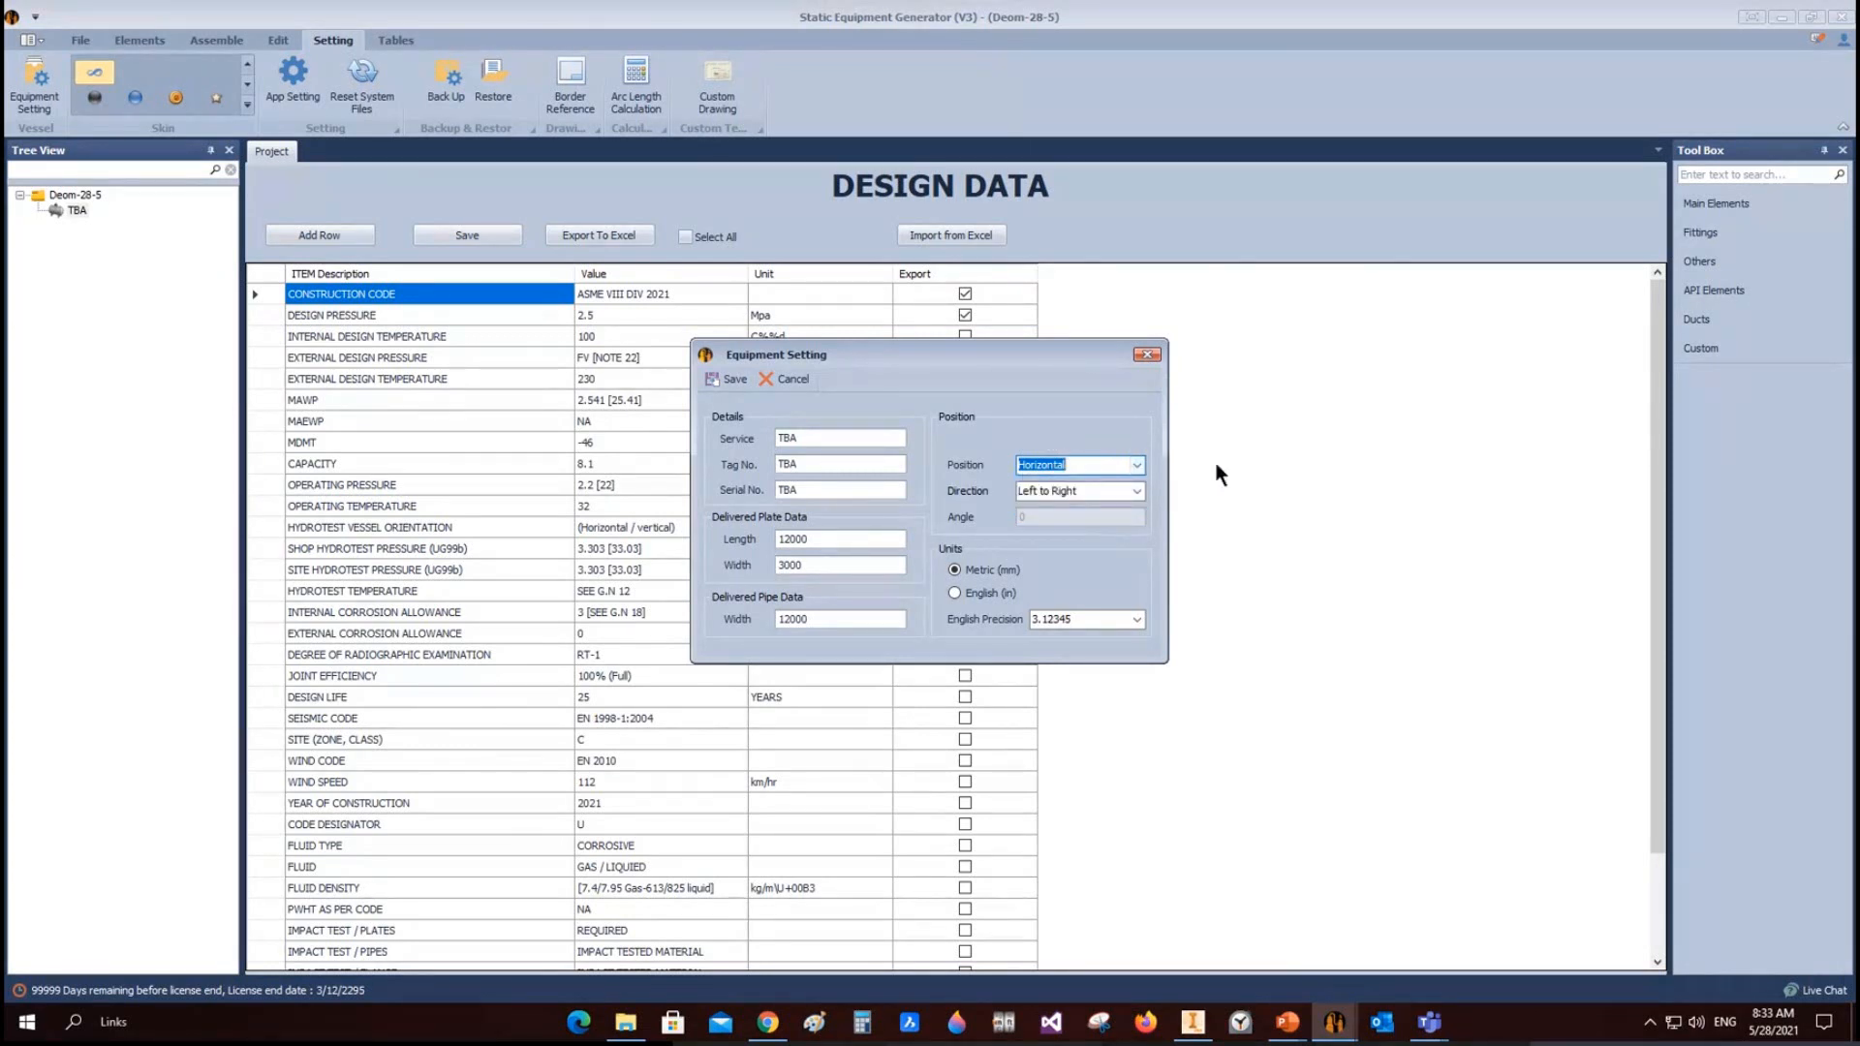
click(1137, 491)
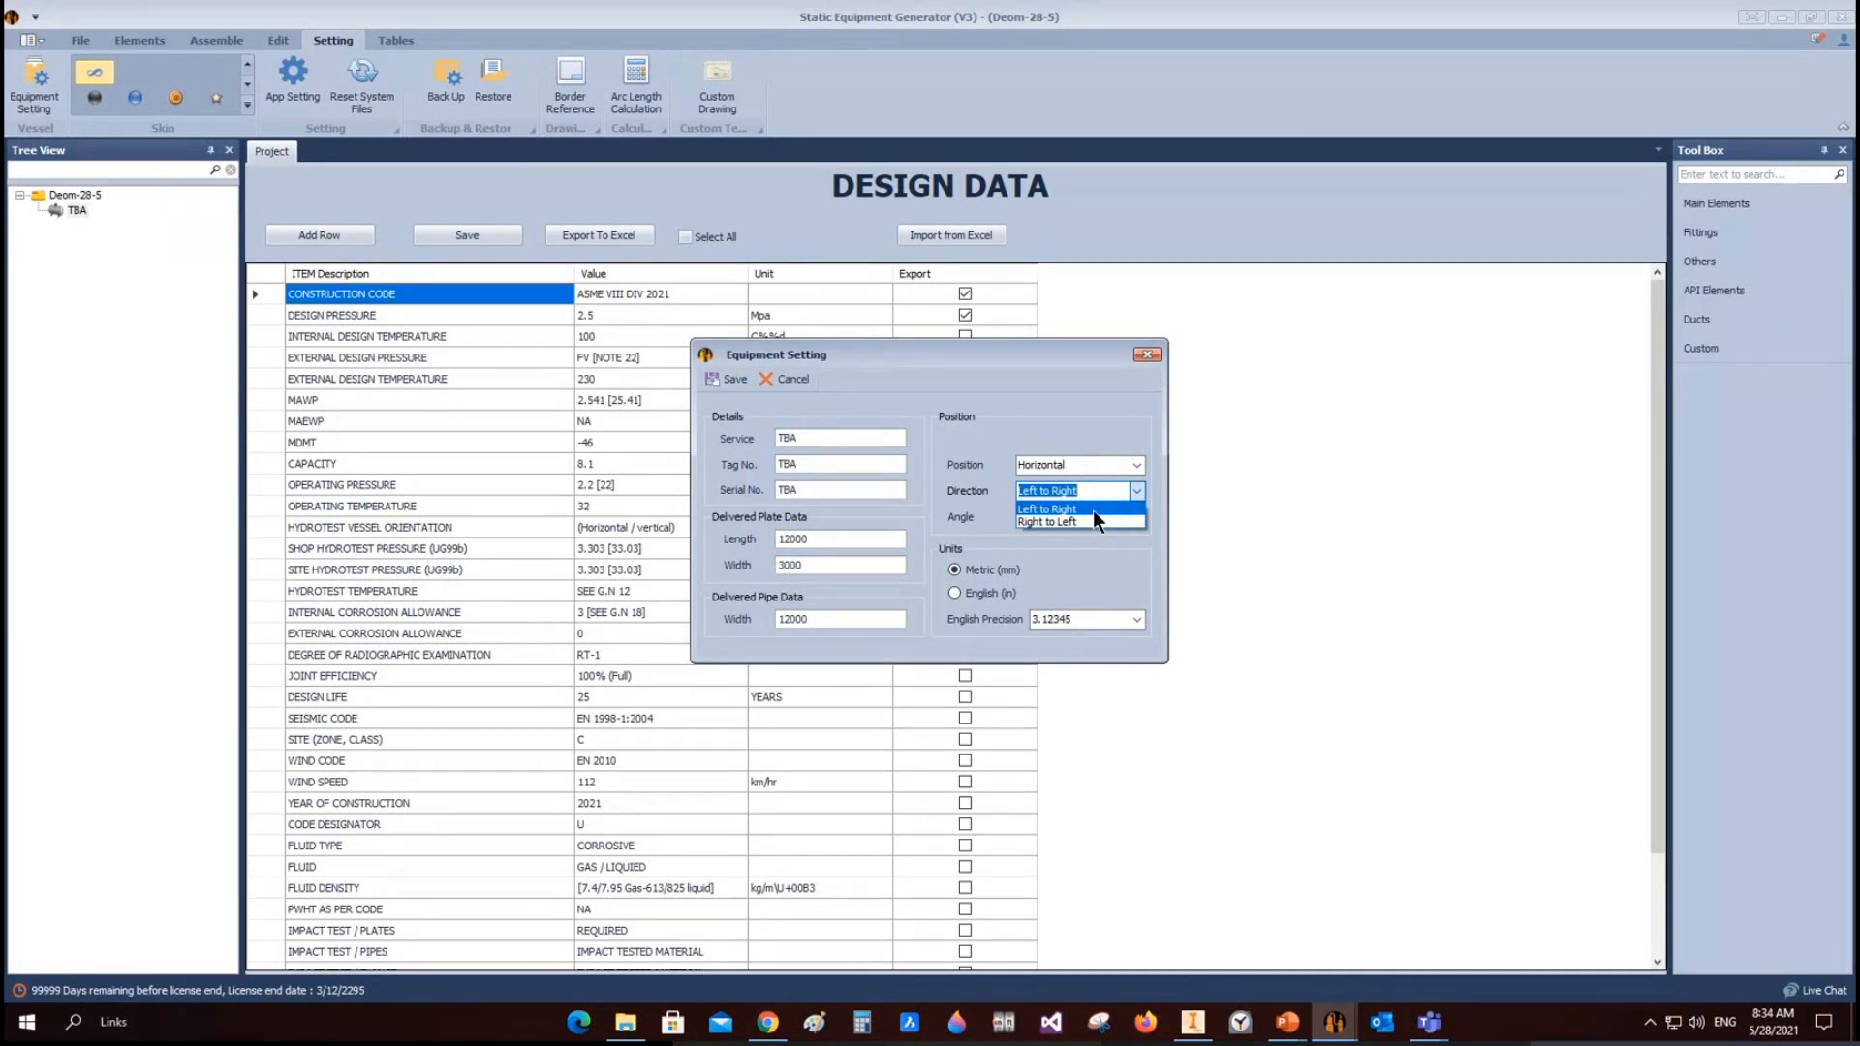
click(1137, 464)
Step: Try the Vertical position with the Top to Bottom direction in the equipment settings
click(1137, 464)
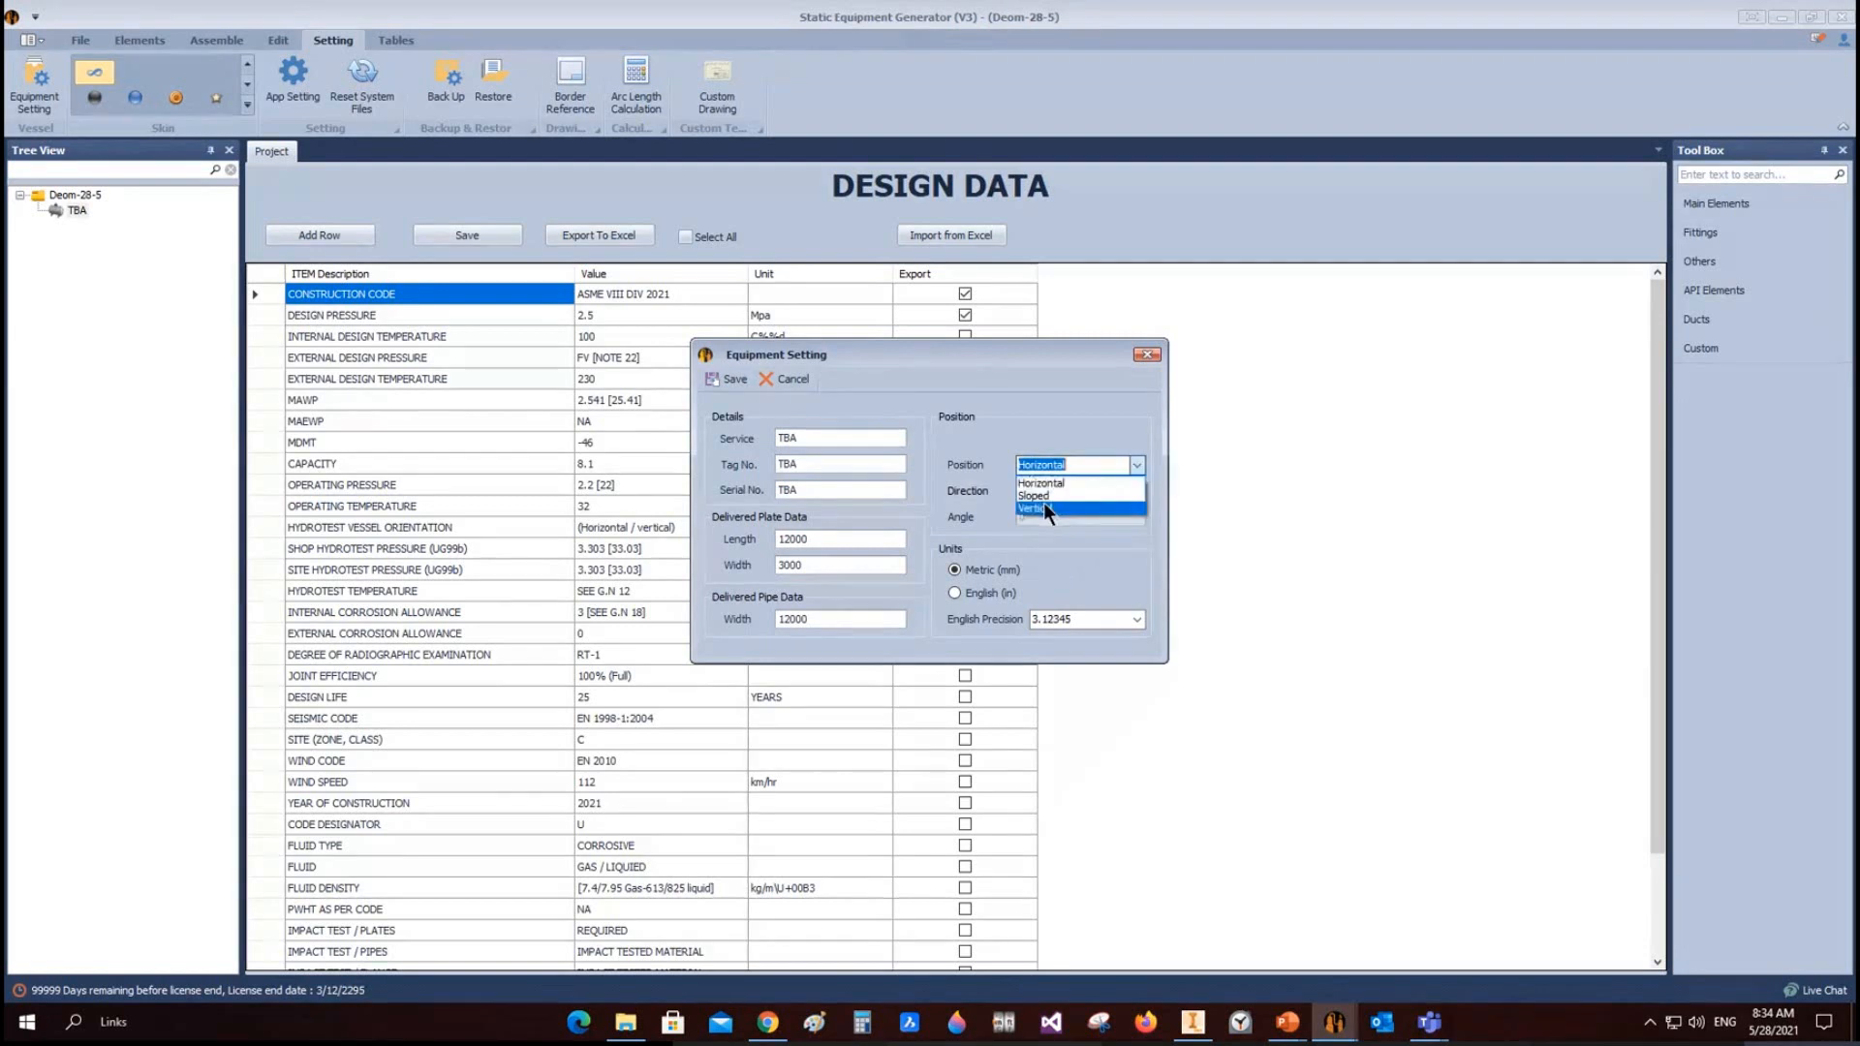
click(1046, 510)
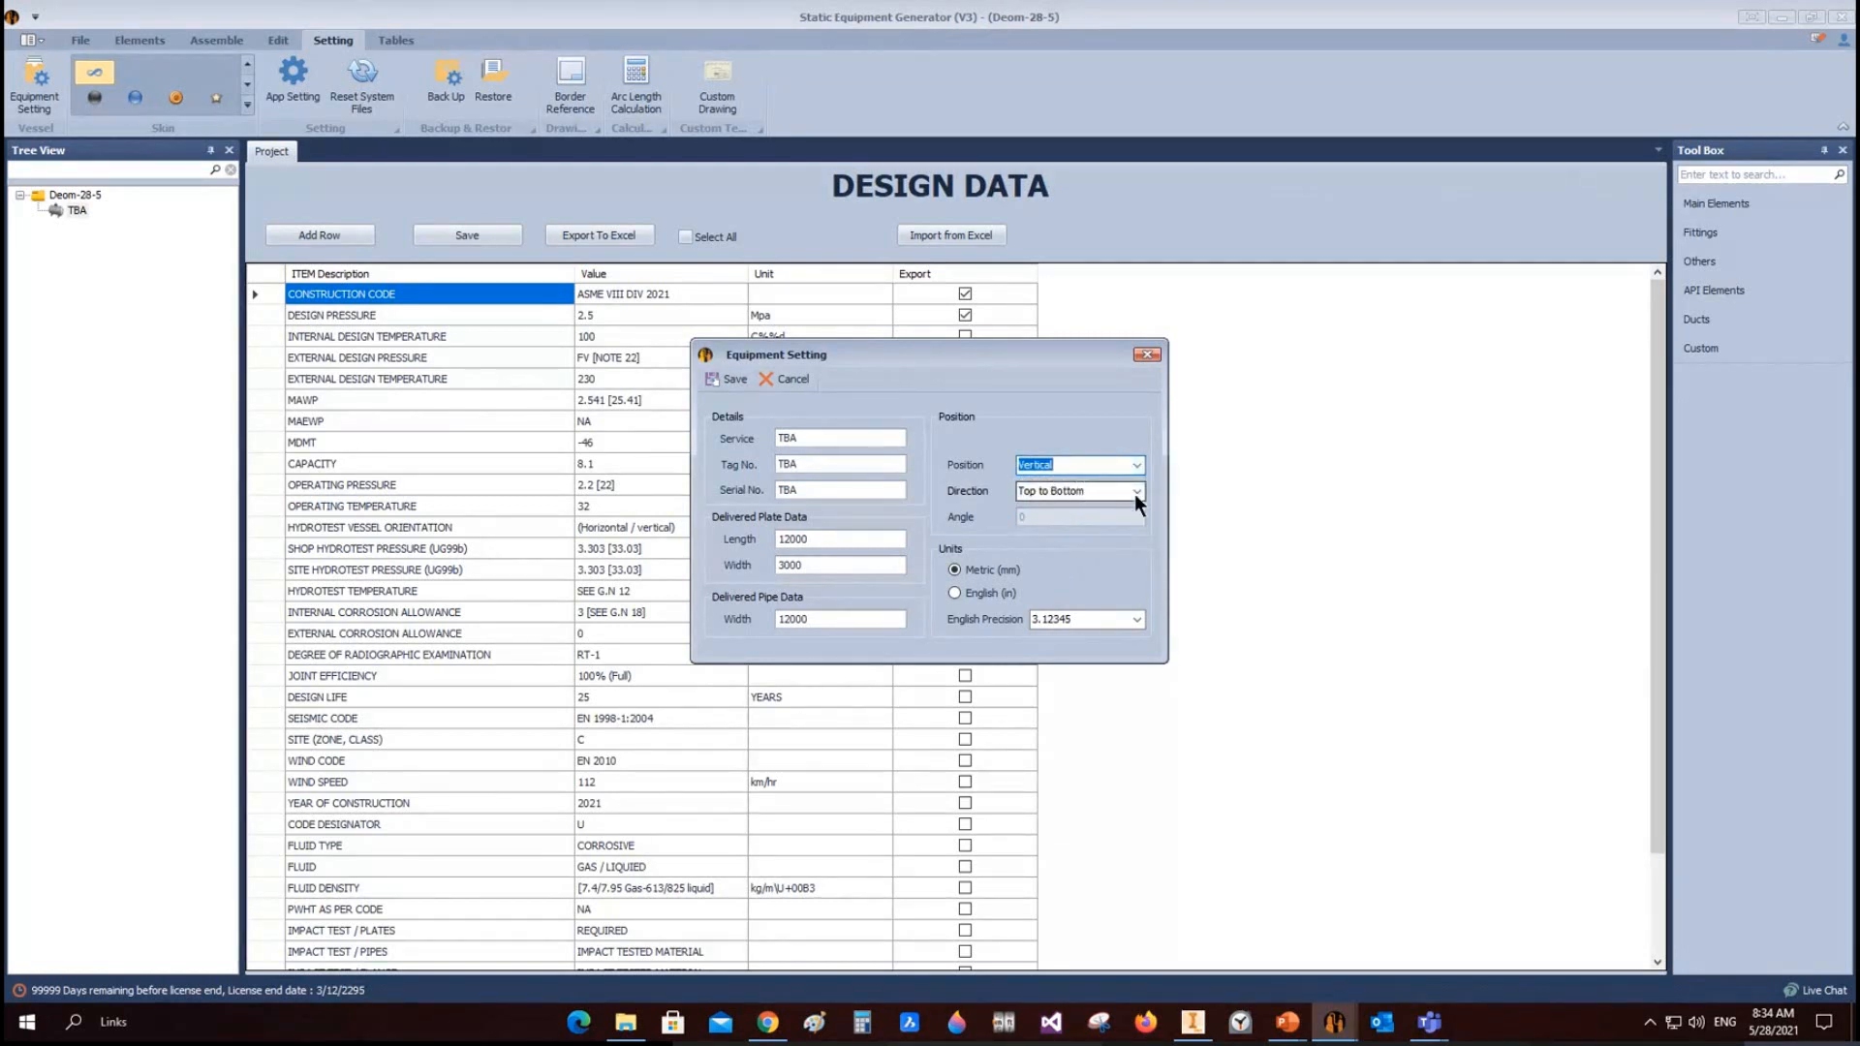
click(1135, 493)
click(1137, 493)
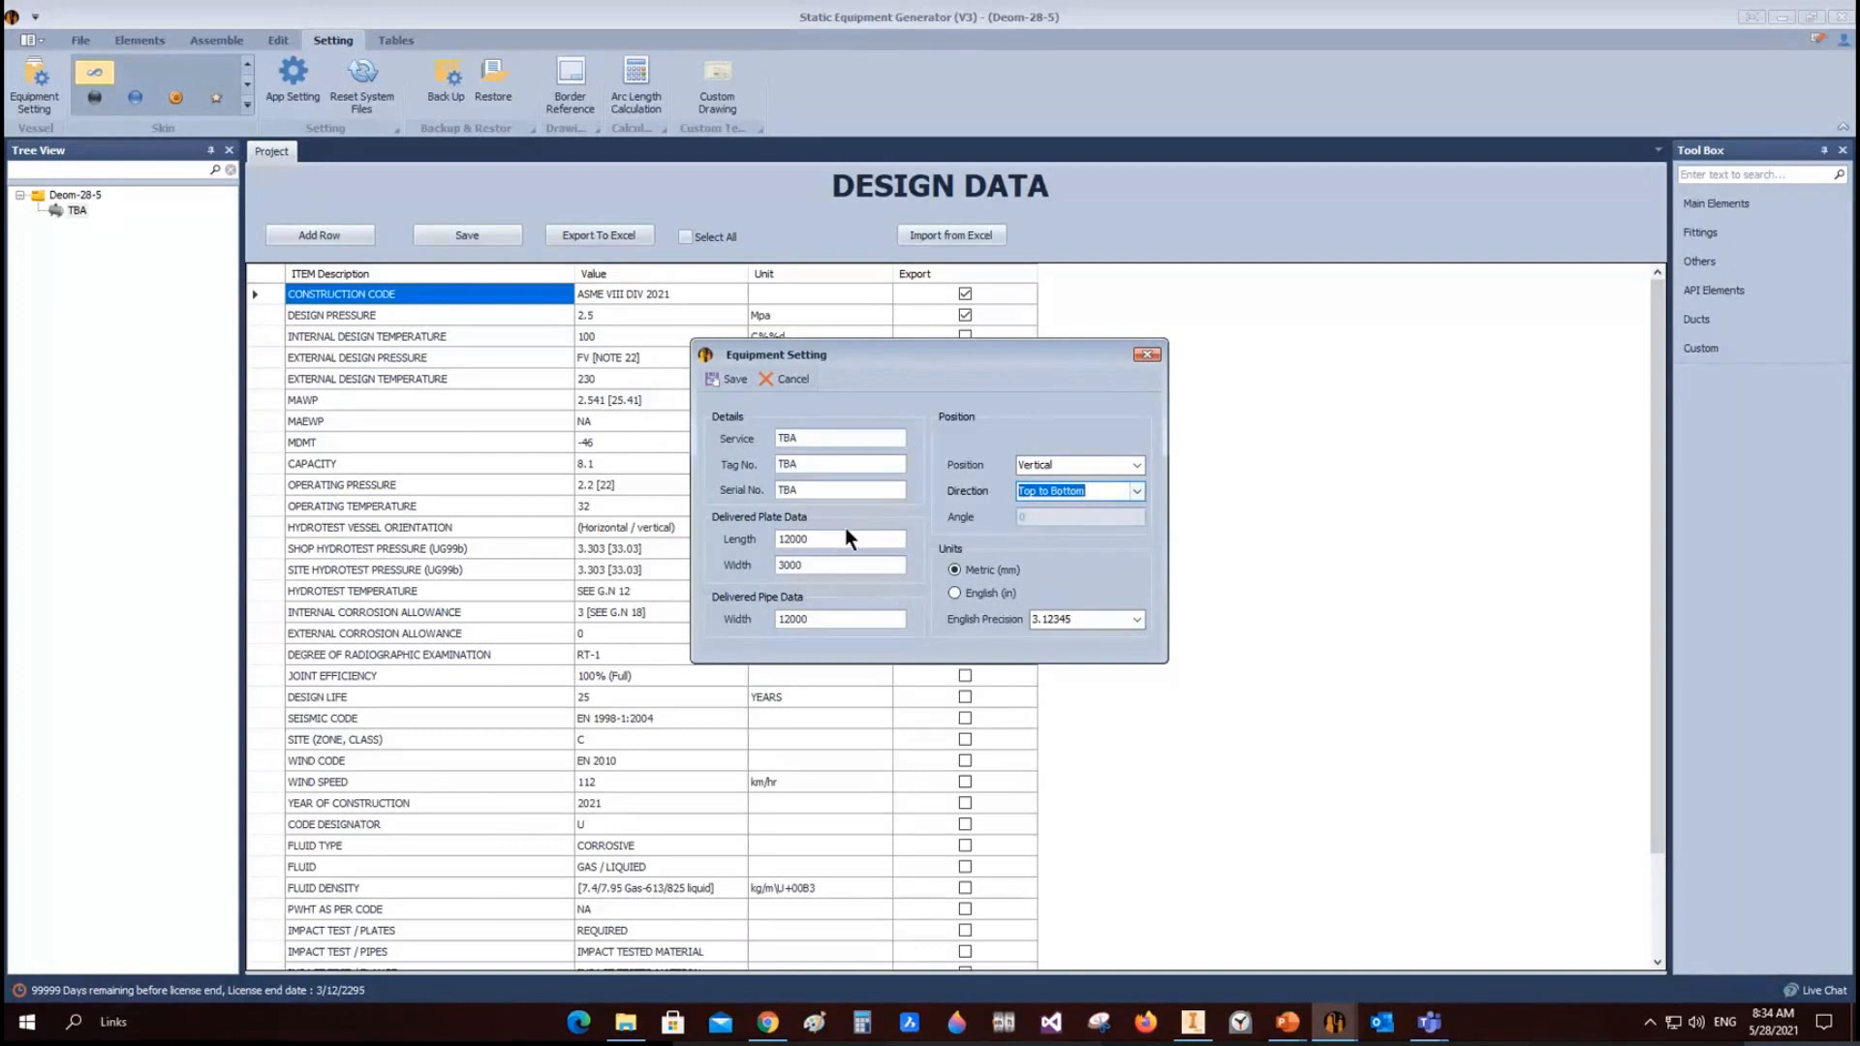
Step: Examine the delivered plate length, service and tag number fields, and close the equipment settings without saving
drag(846, 531, 775, 539)
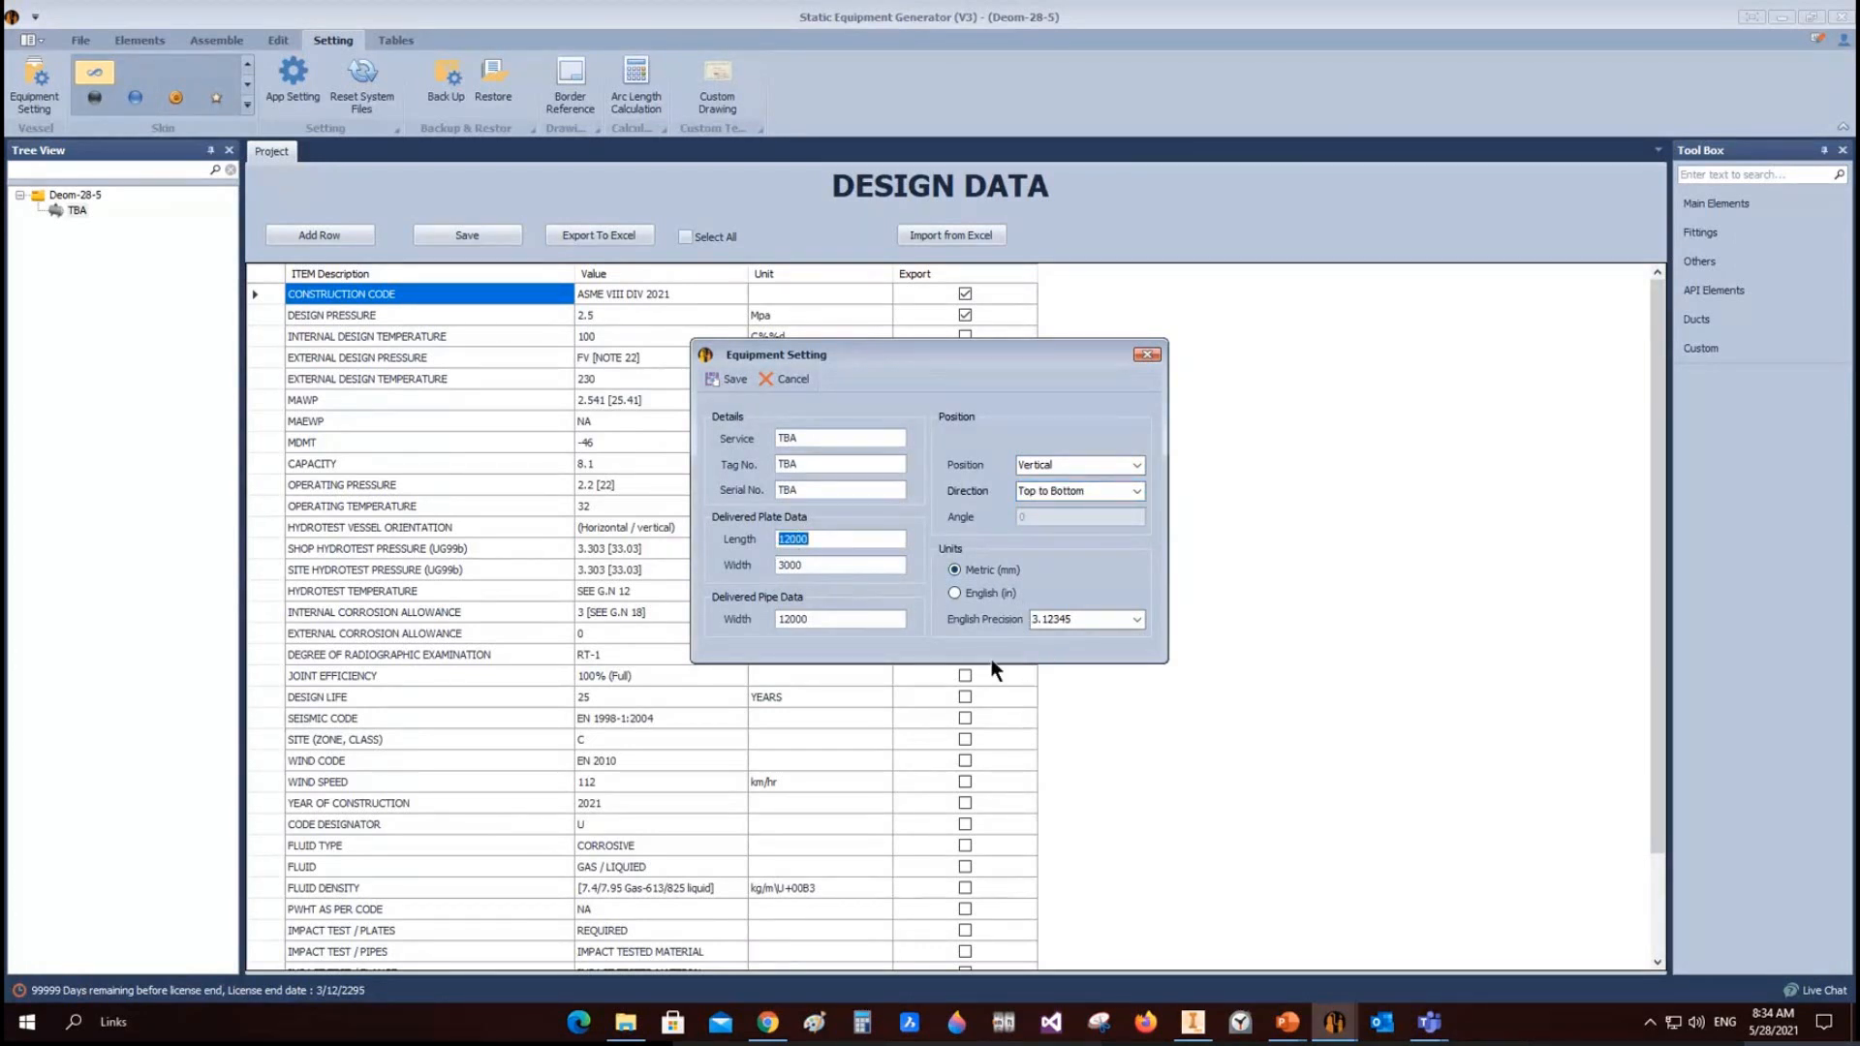
double_click(807, 440)
double_click(823, 465)
click(1146, 355)
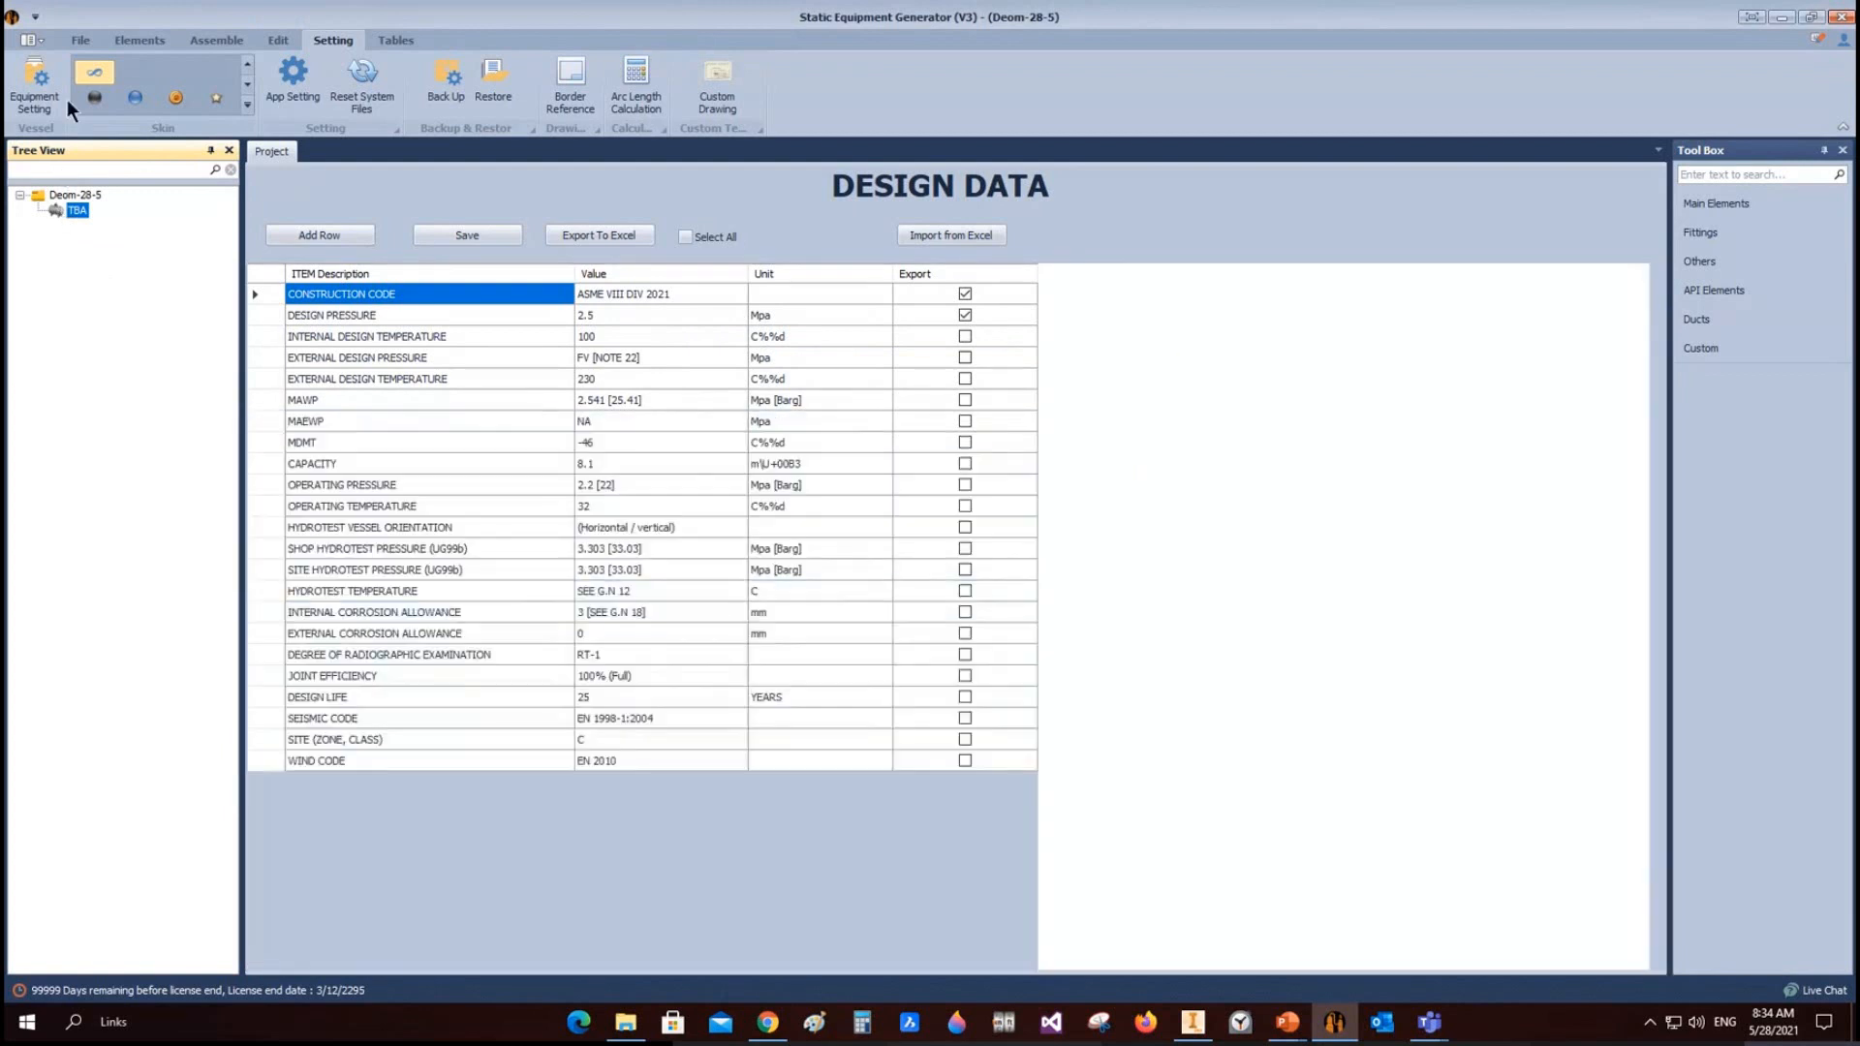
Step: Browse the element library for the TBA equipment, including the main elements, fittings, Others and API Elements groups
click(125, 41)
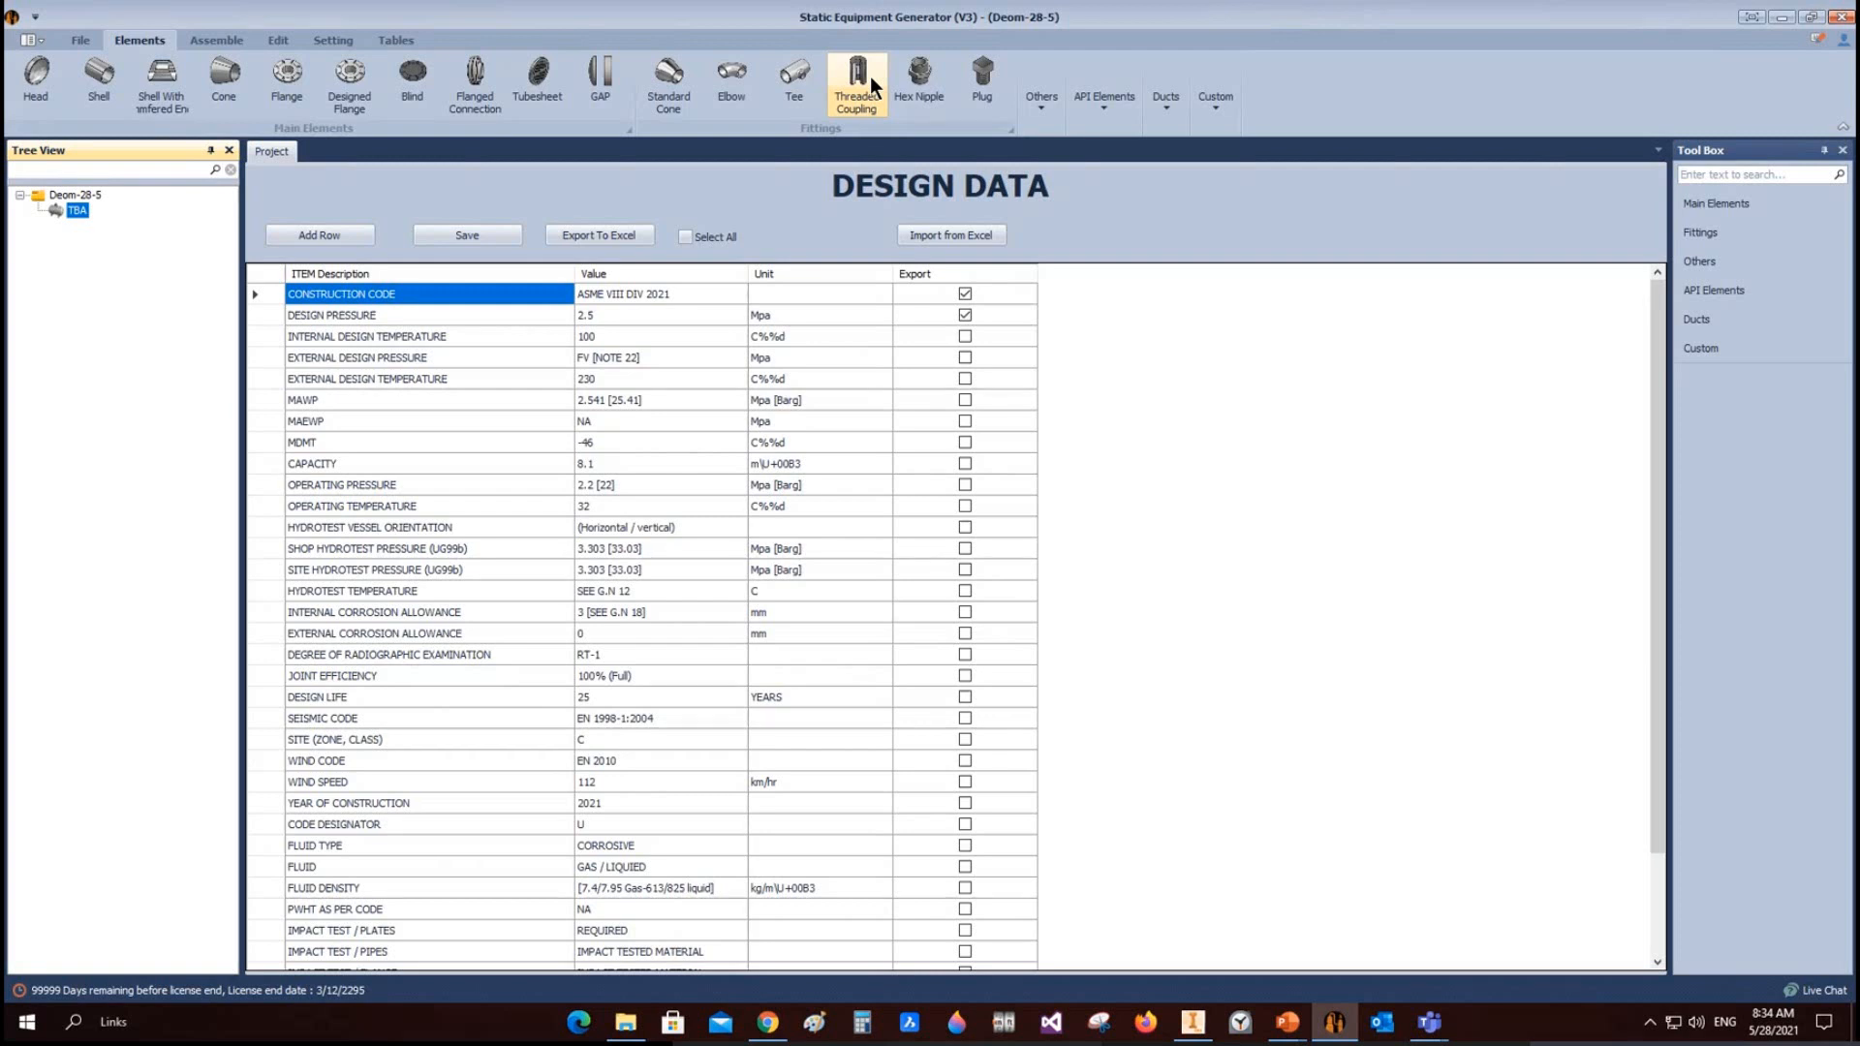
click(66, 207)
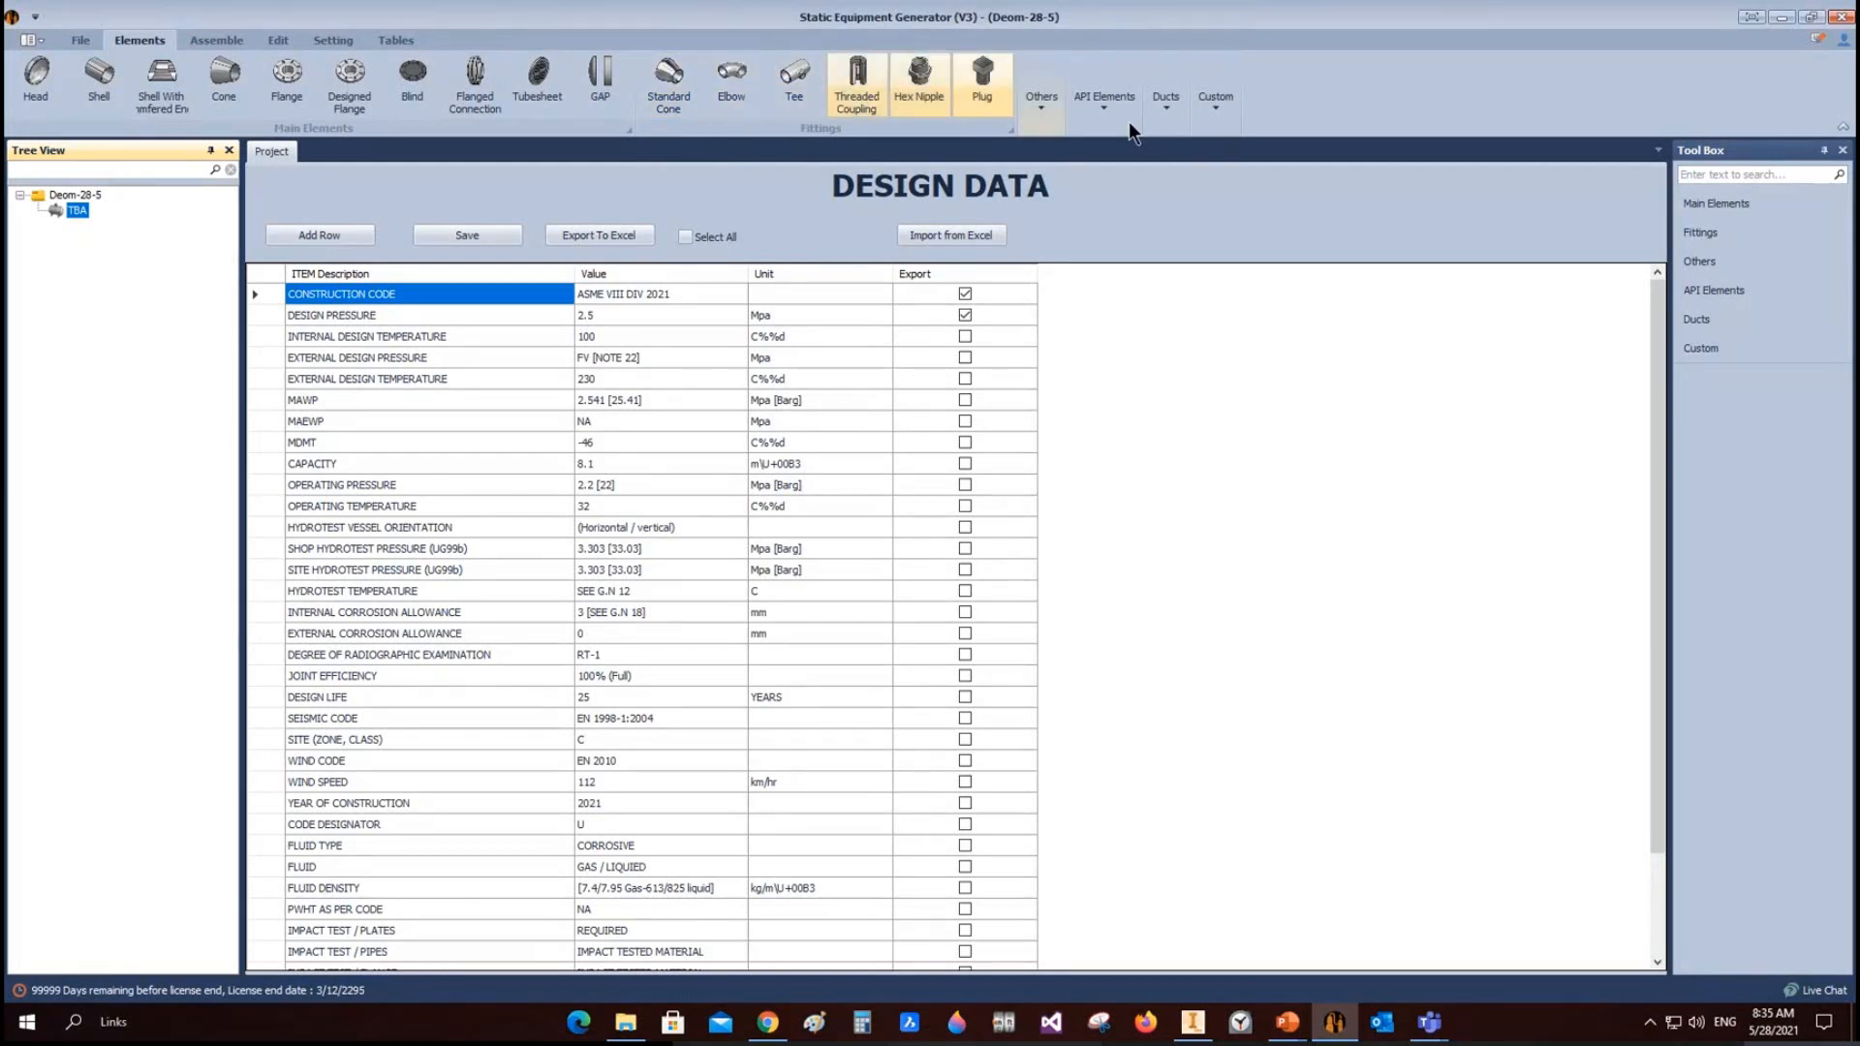
click(1042, 101)
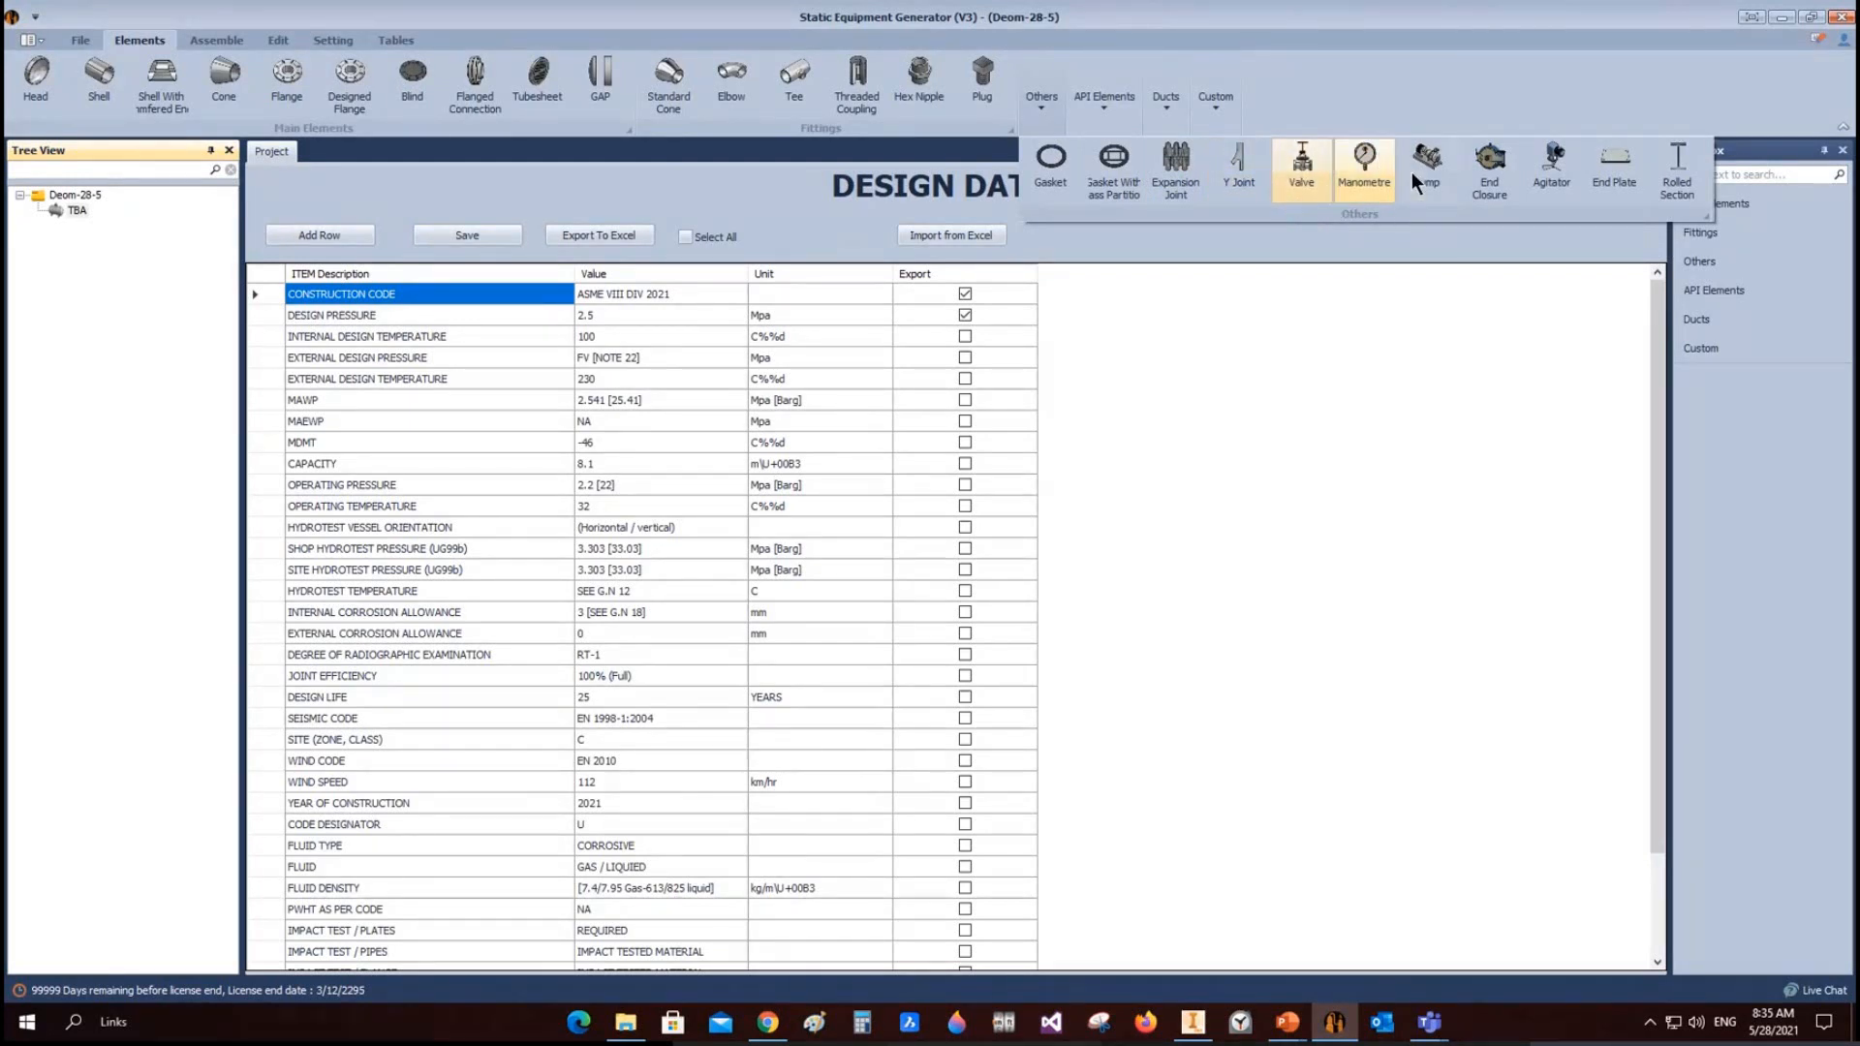
click(1094, 117)
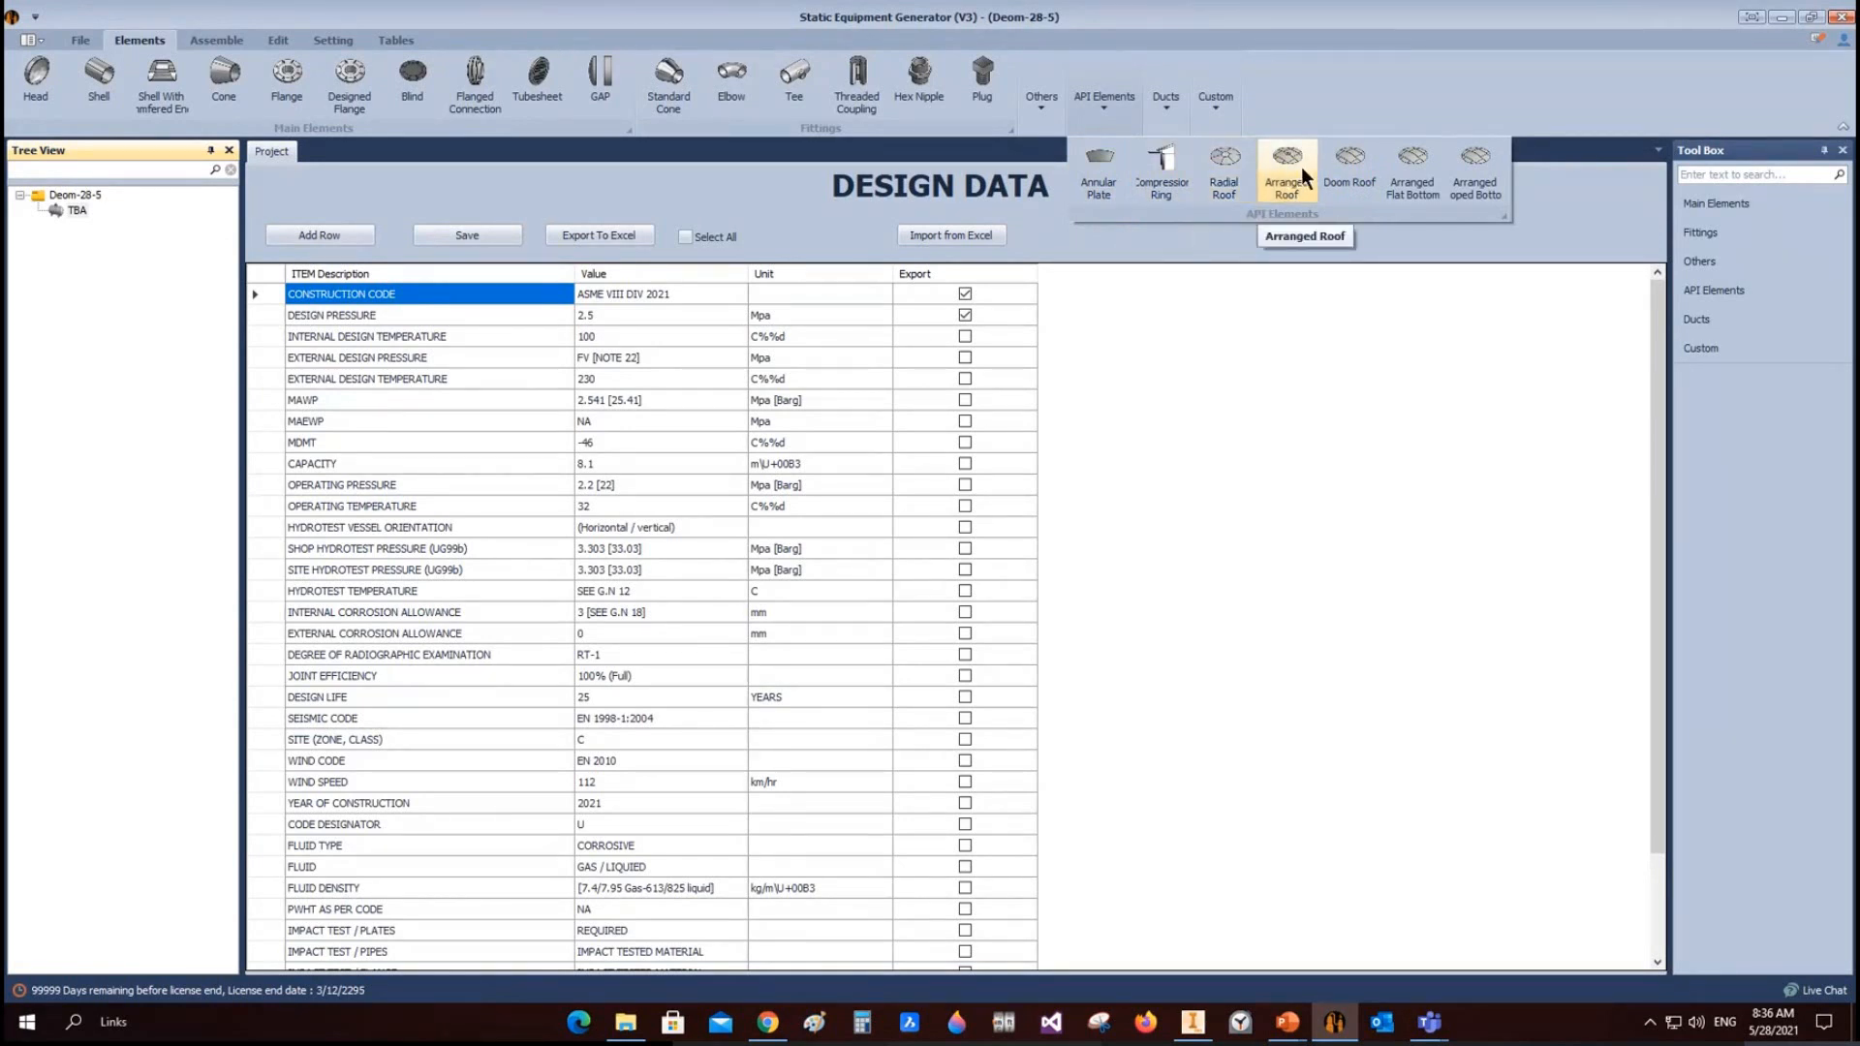
Step: Browse the Ducts elements and the Tool Box's Main Elements, Fittings and Others groups
click(1160, 104)
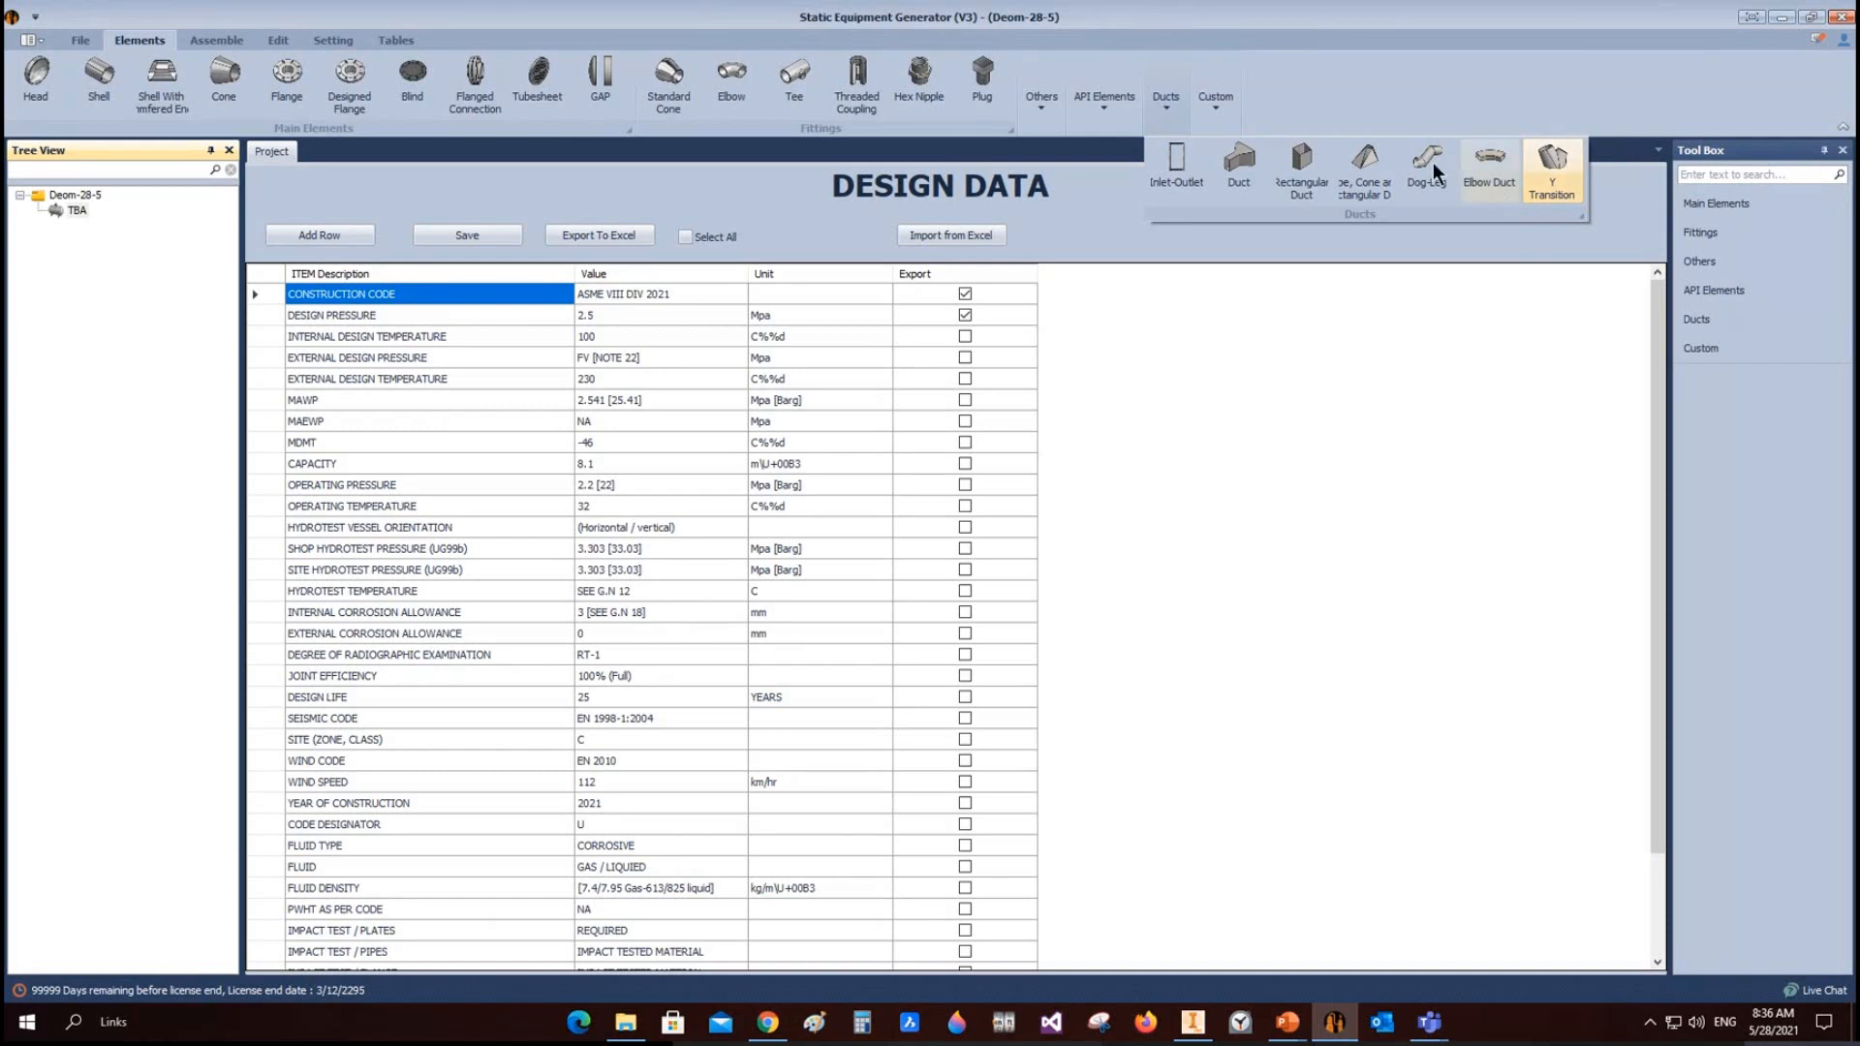
click(1103, 104)
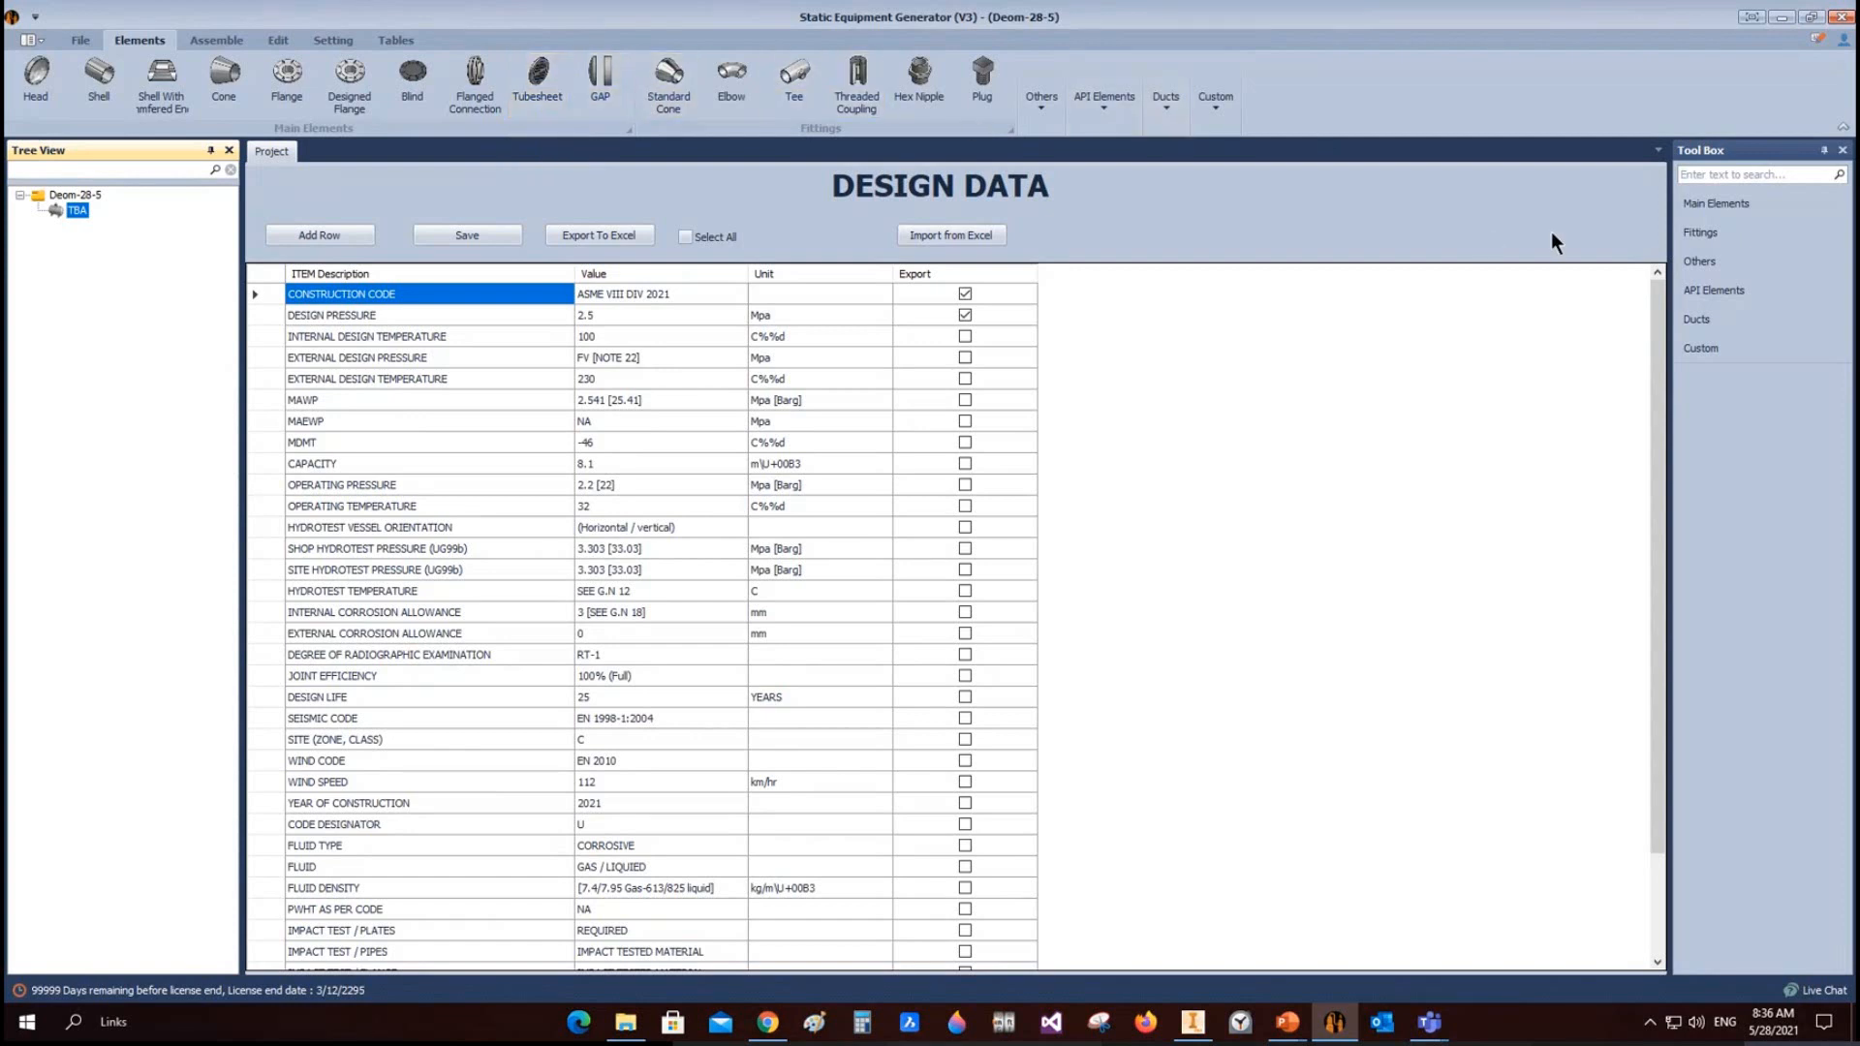
click(1724, 204)
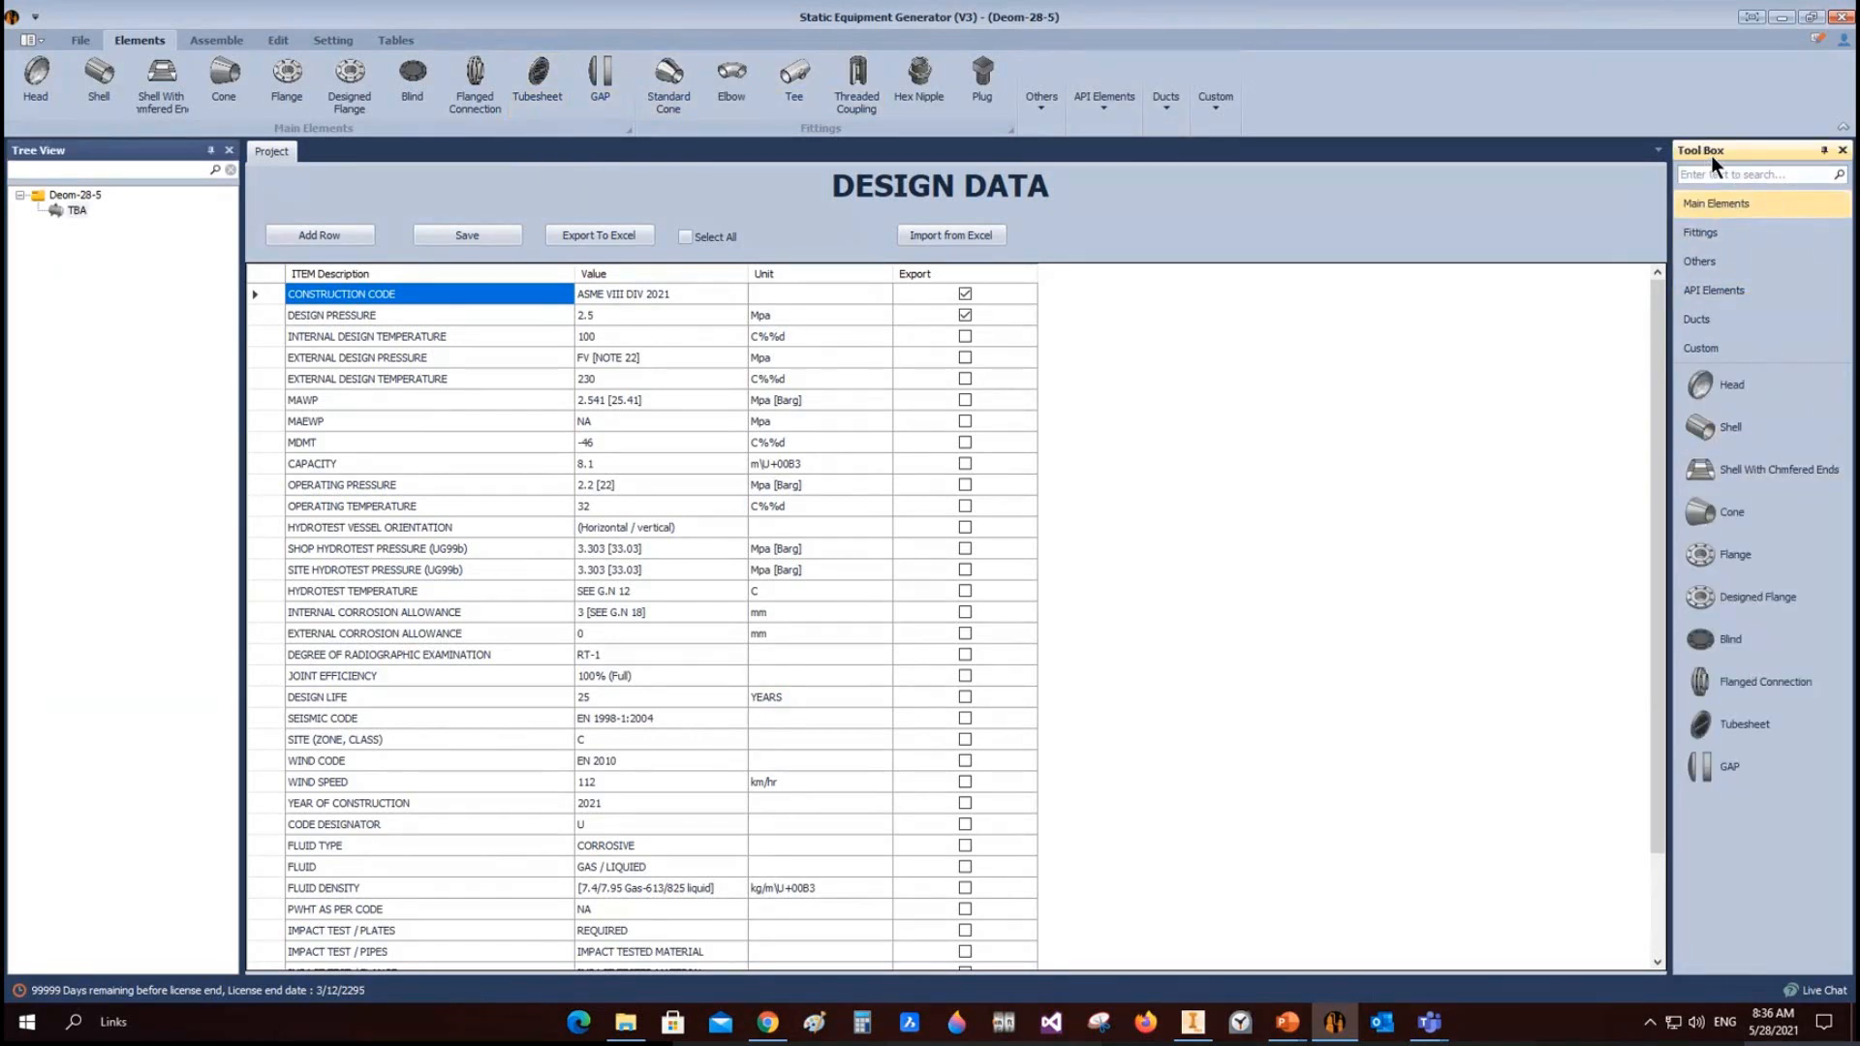
drag(1236, 374, 1124, 560)
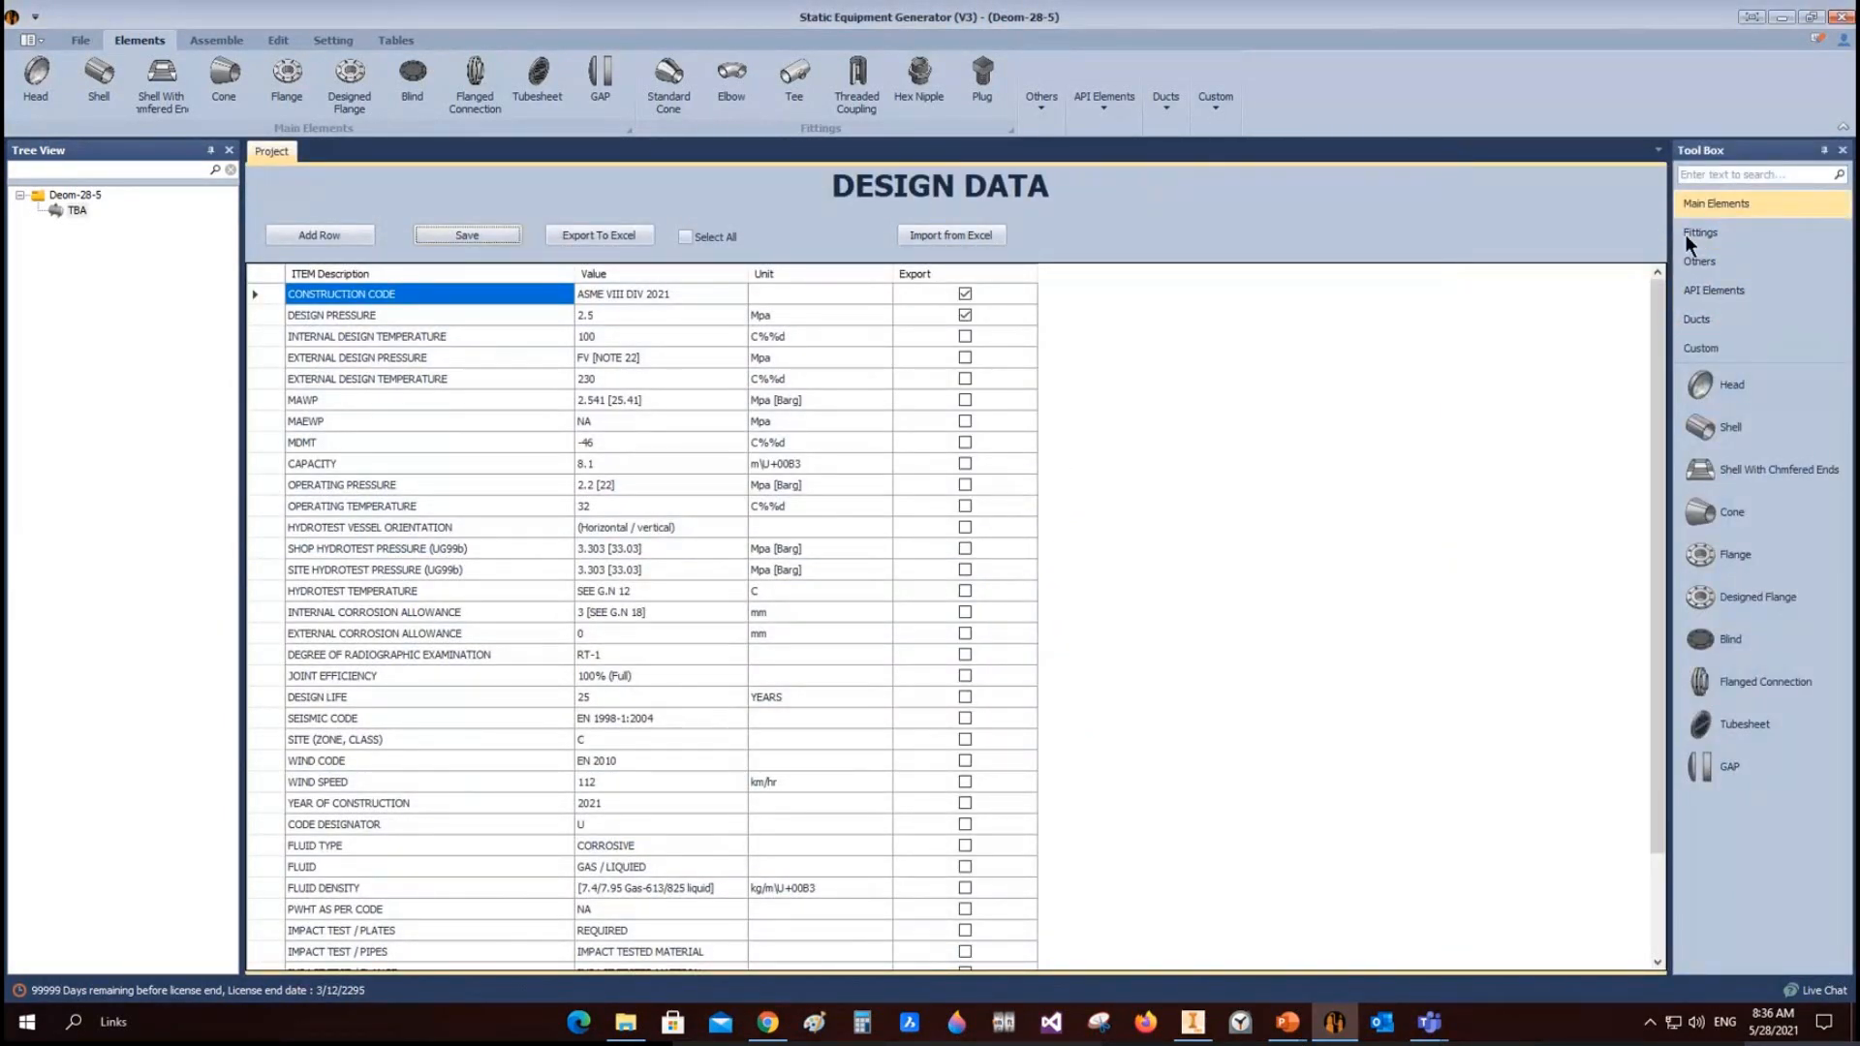
click(1687, 234)
click(1714, 264)
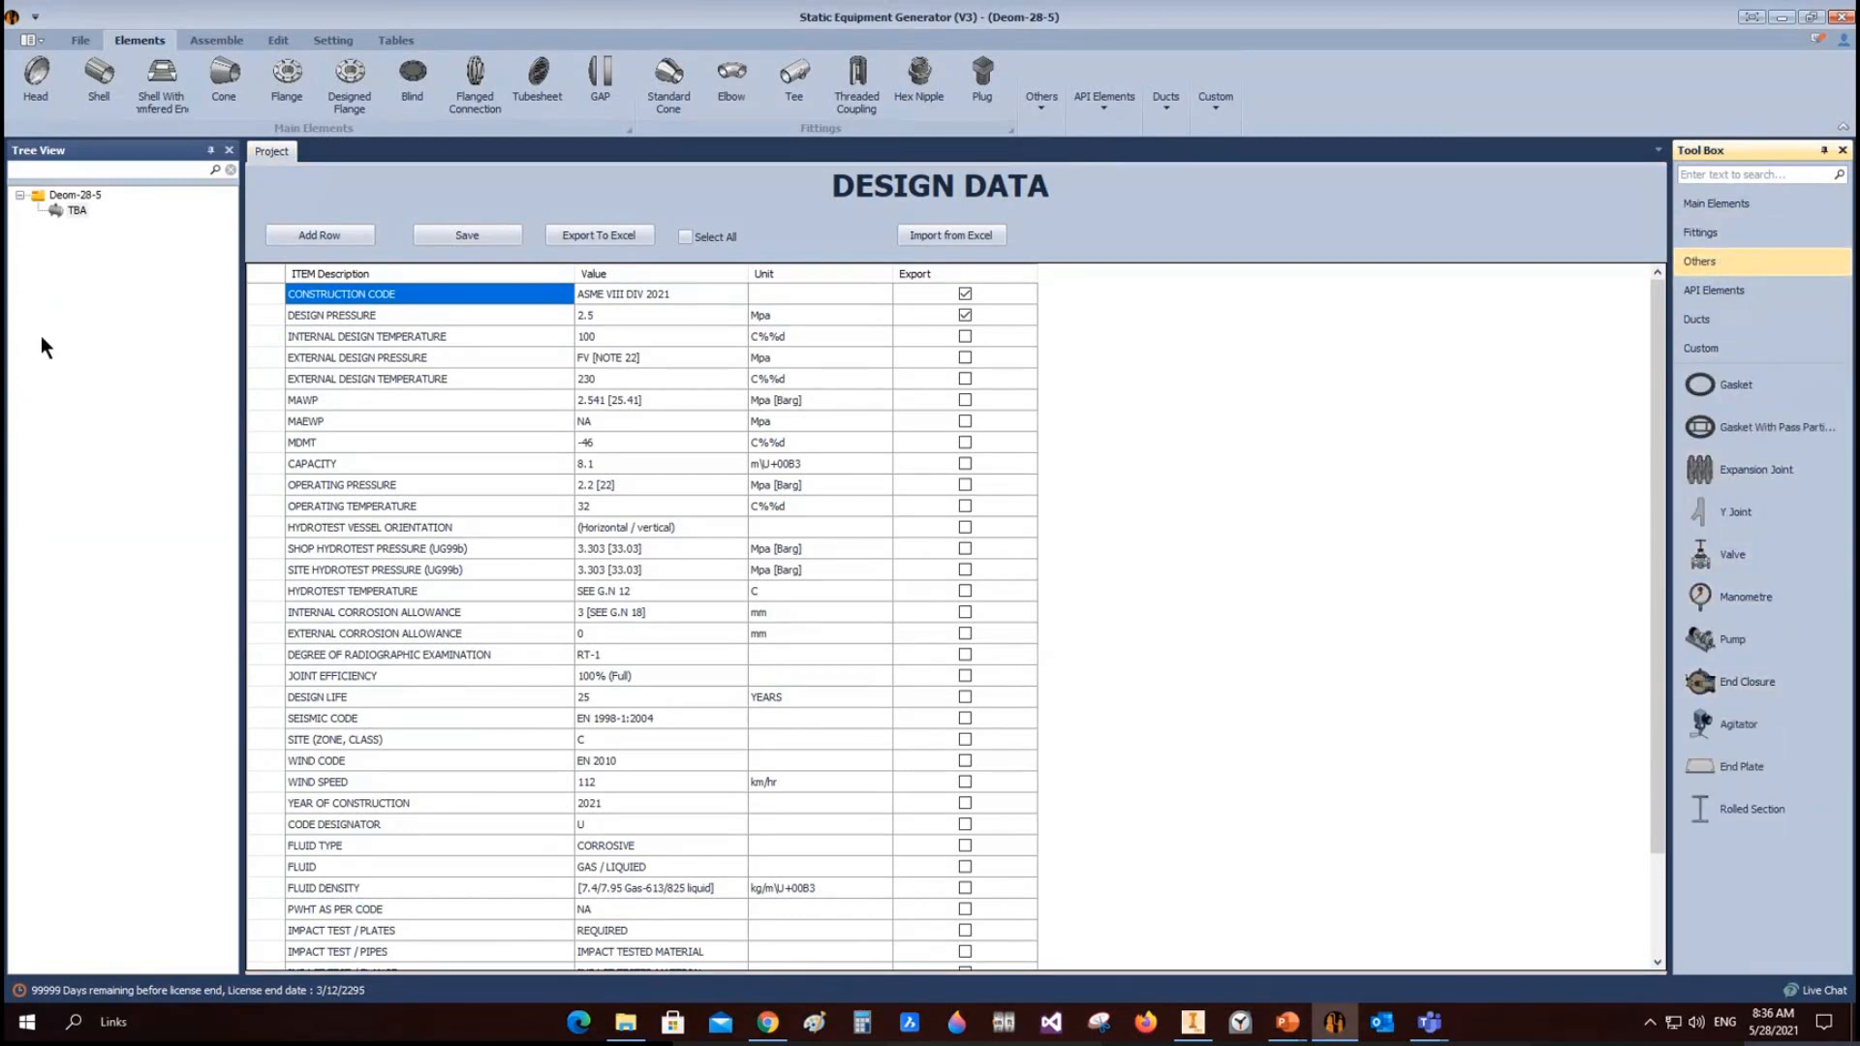
Step: Auto-hide the Tool Box and add a head element named Head-1 to the TBA equipment
click(1823, 151)
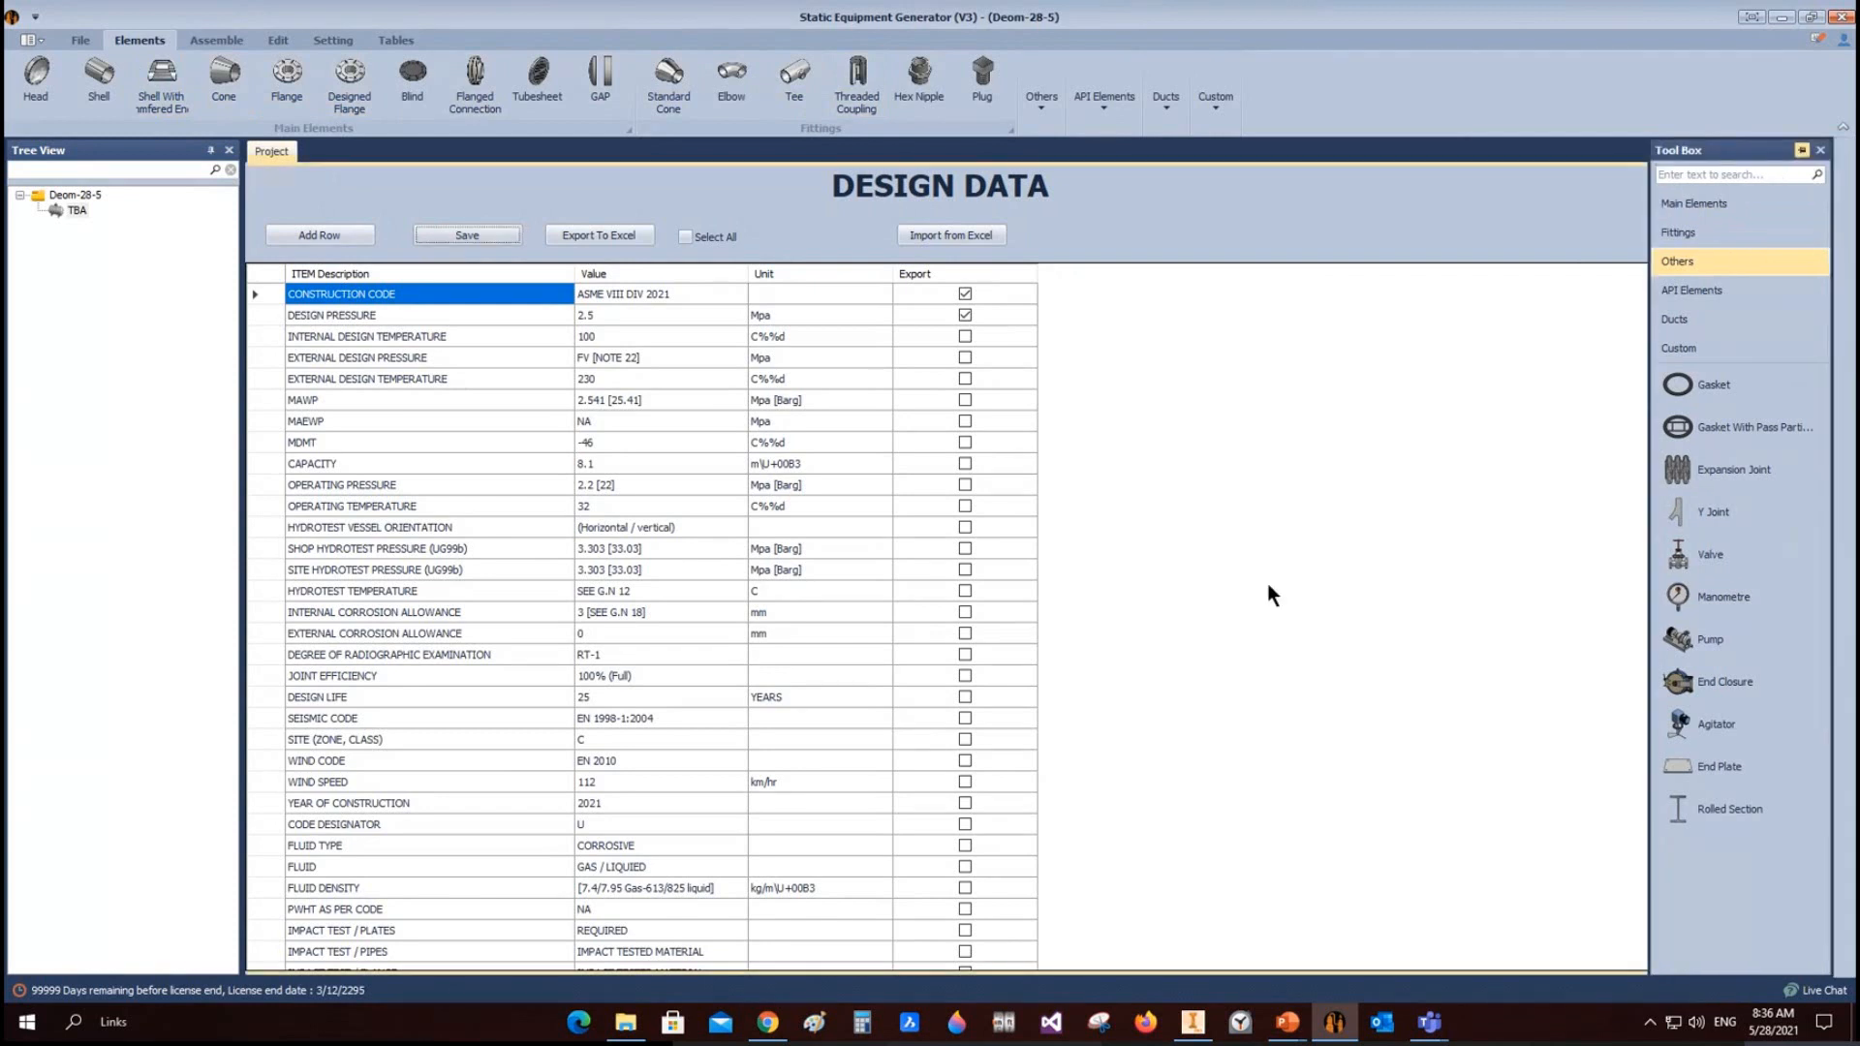
click(52, 172)
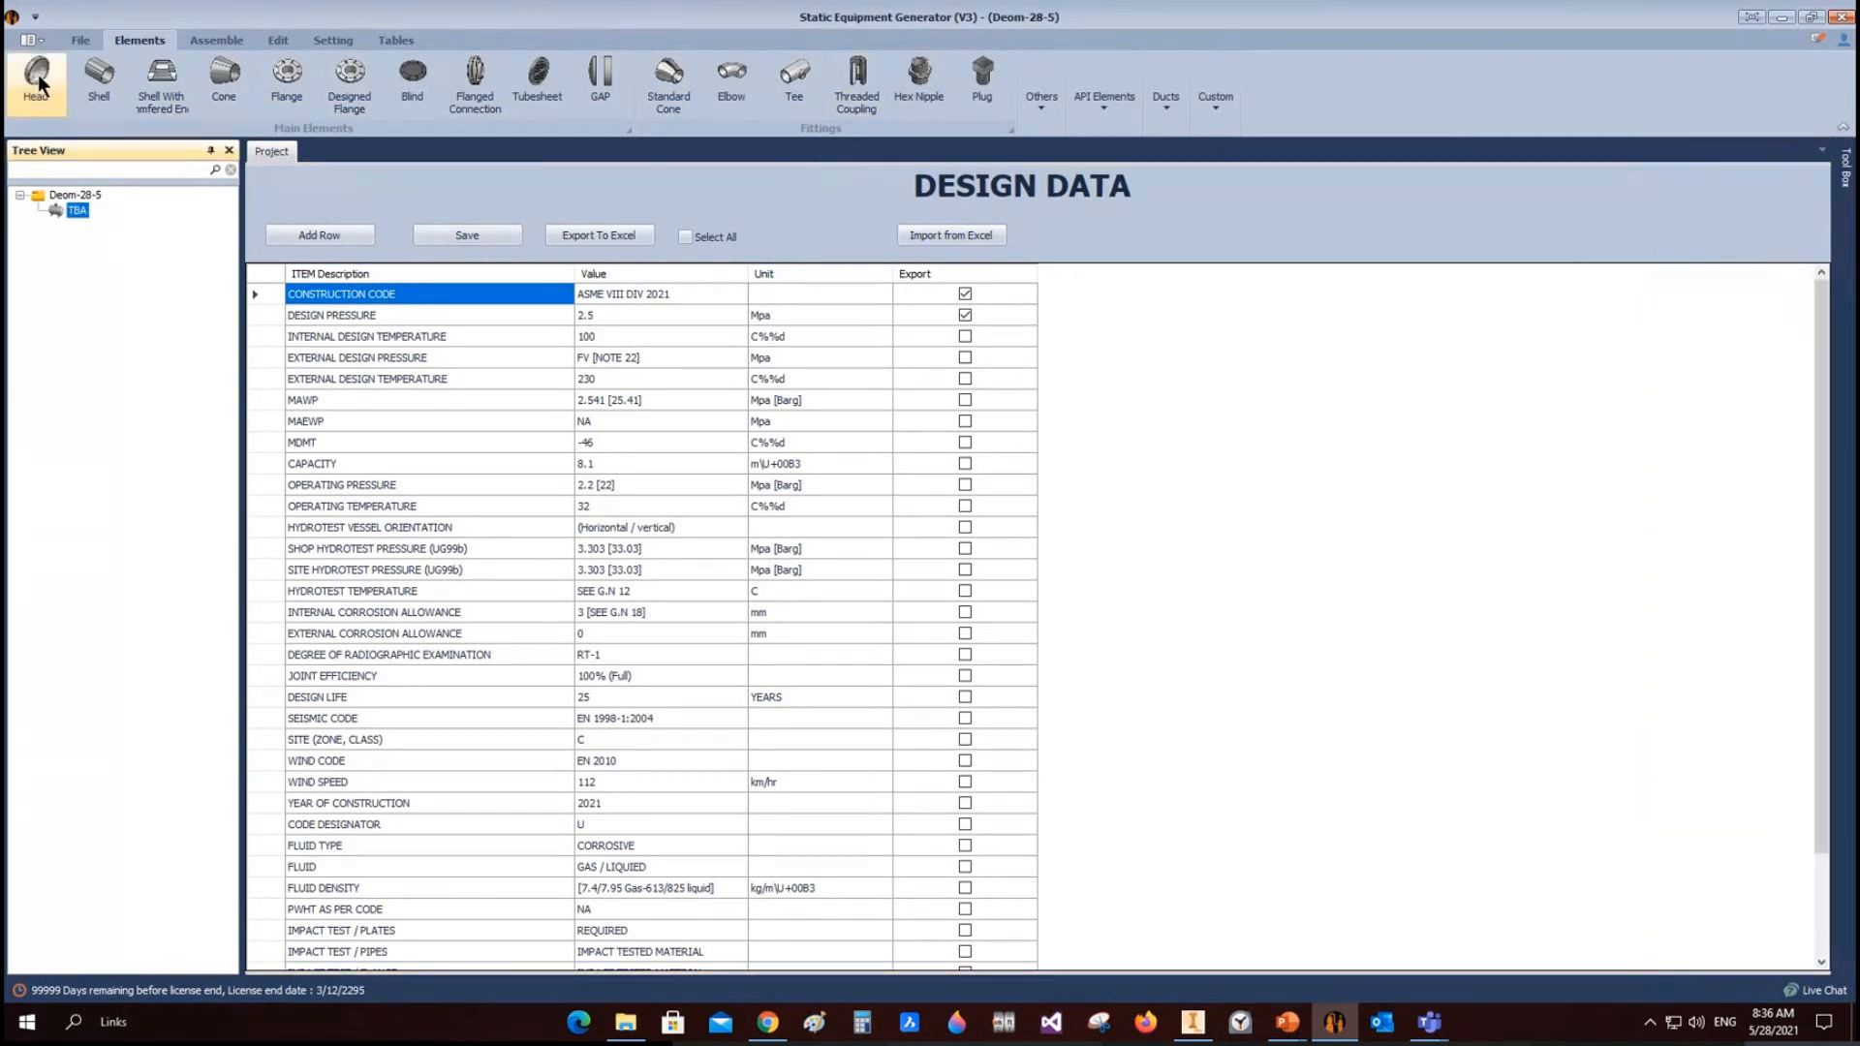
click(36, 79)
text(Head-1)
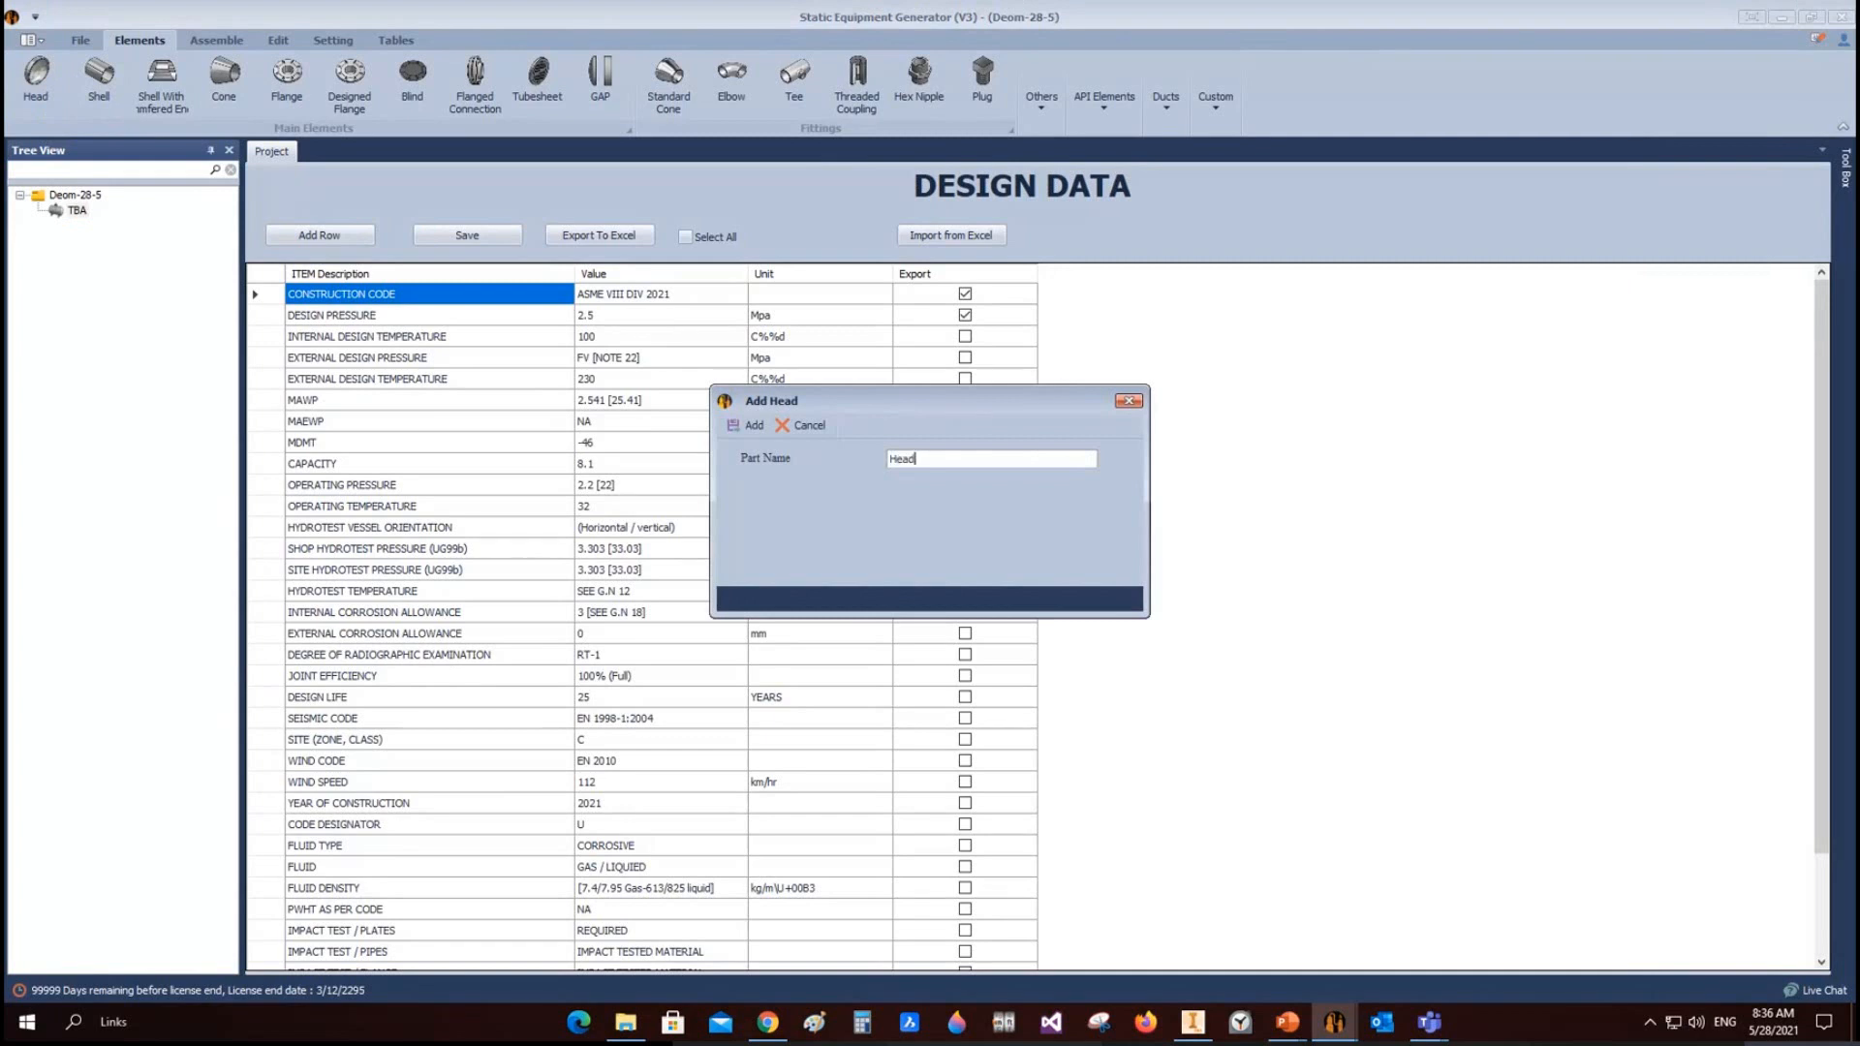
click(736, 426)
Step: Open Head-1 and examine the diagrams and parameters of the ellipsoidal with CR and KR, flat dished, diffuser, convex and flat head types
click(82, 229)
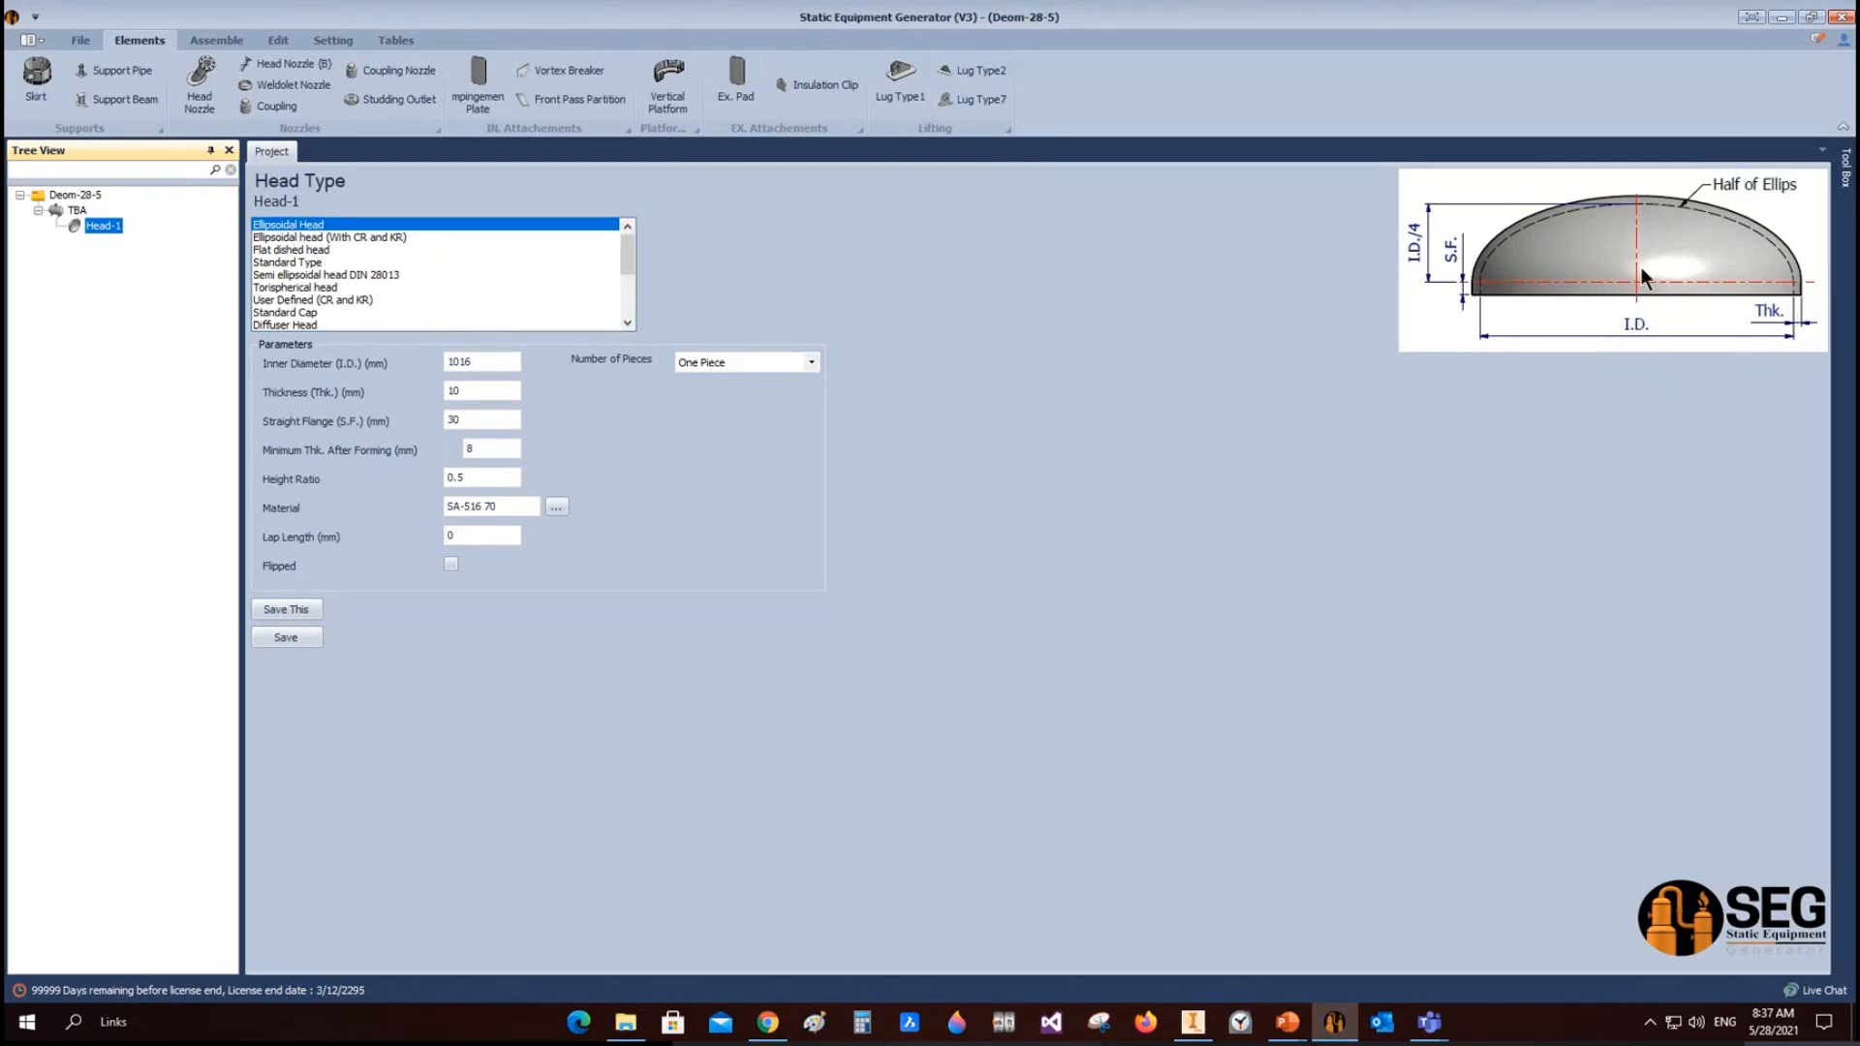
click(282, 237)
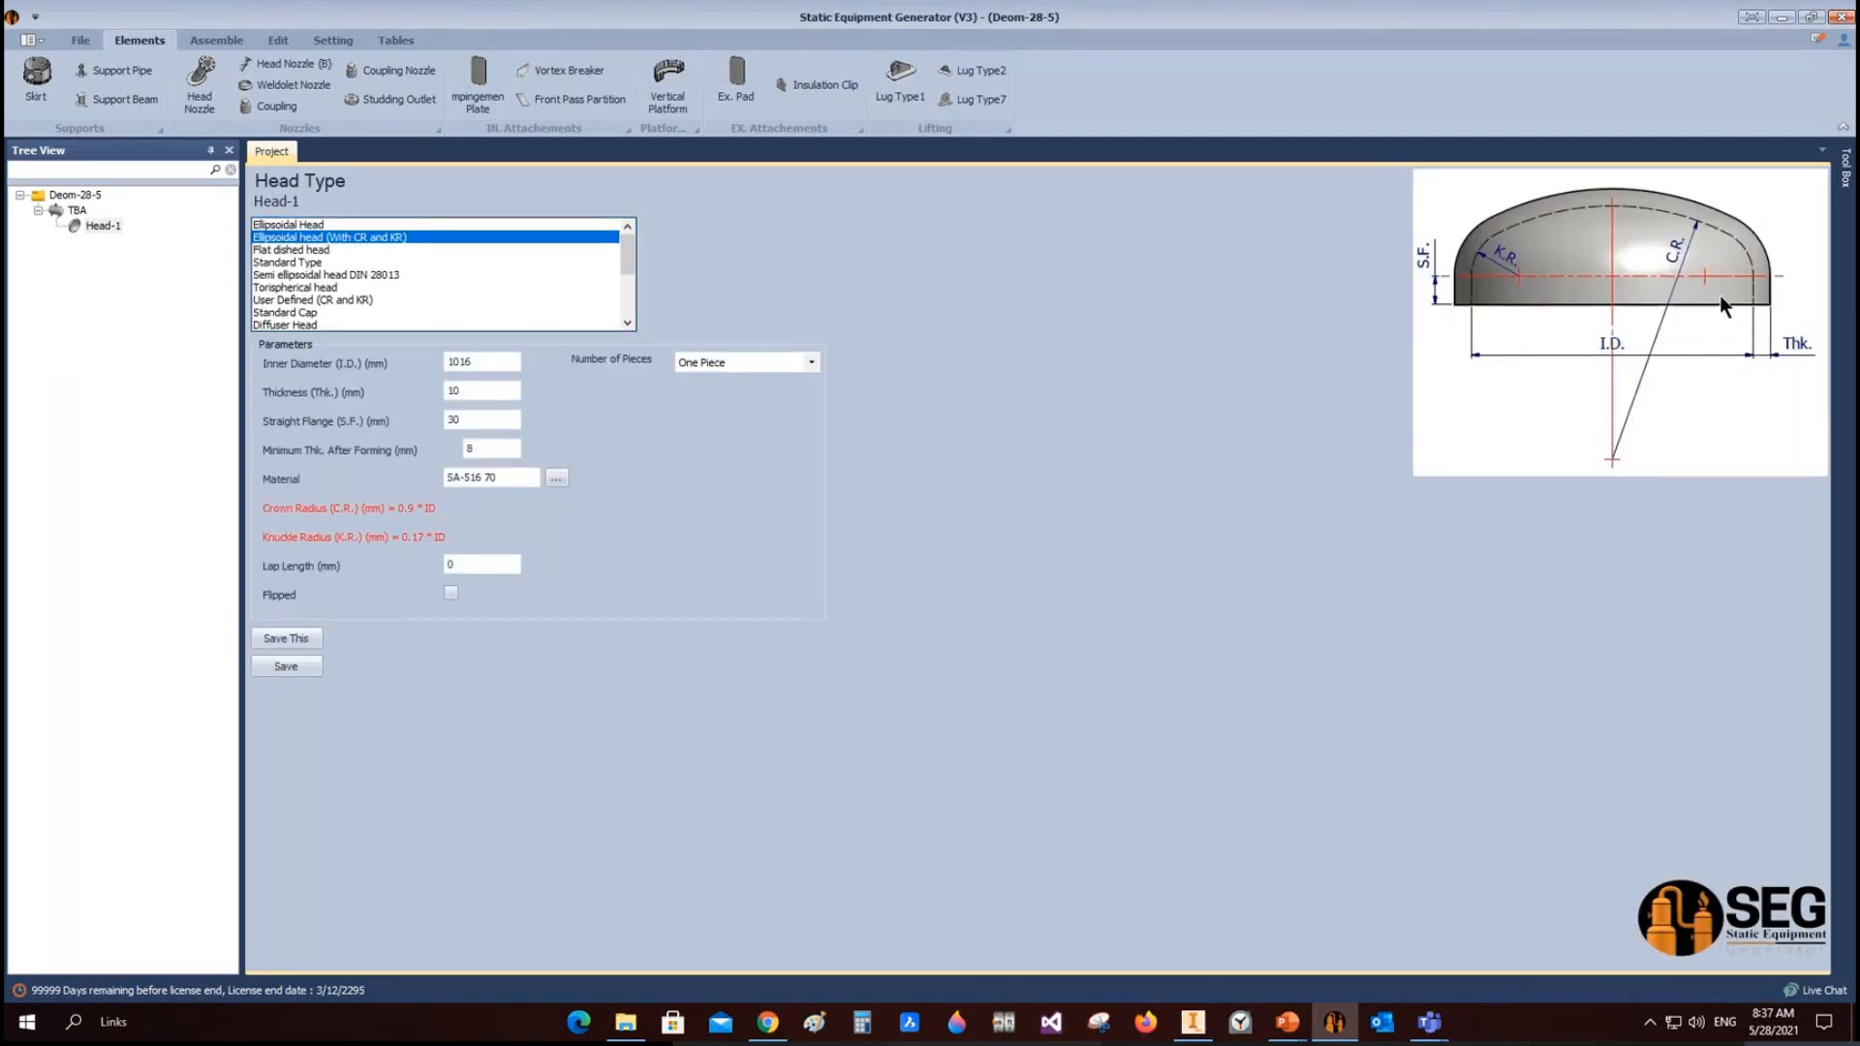
click(280, 250)
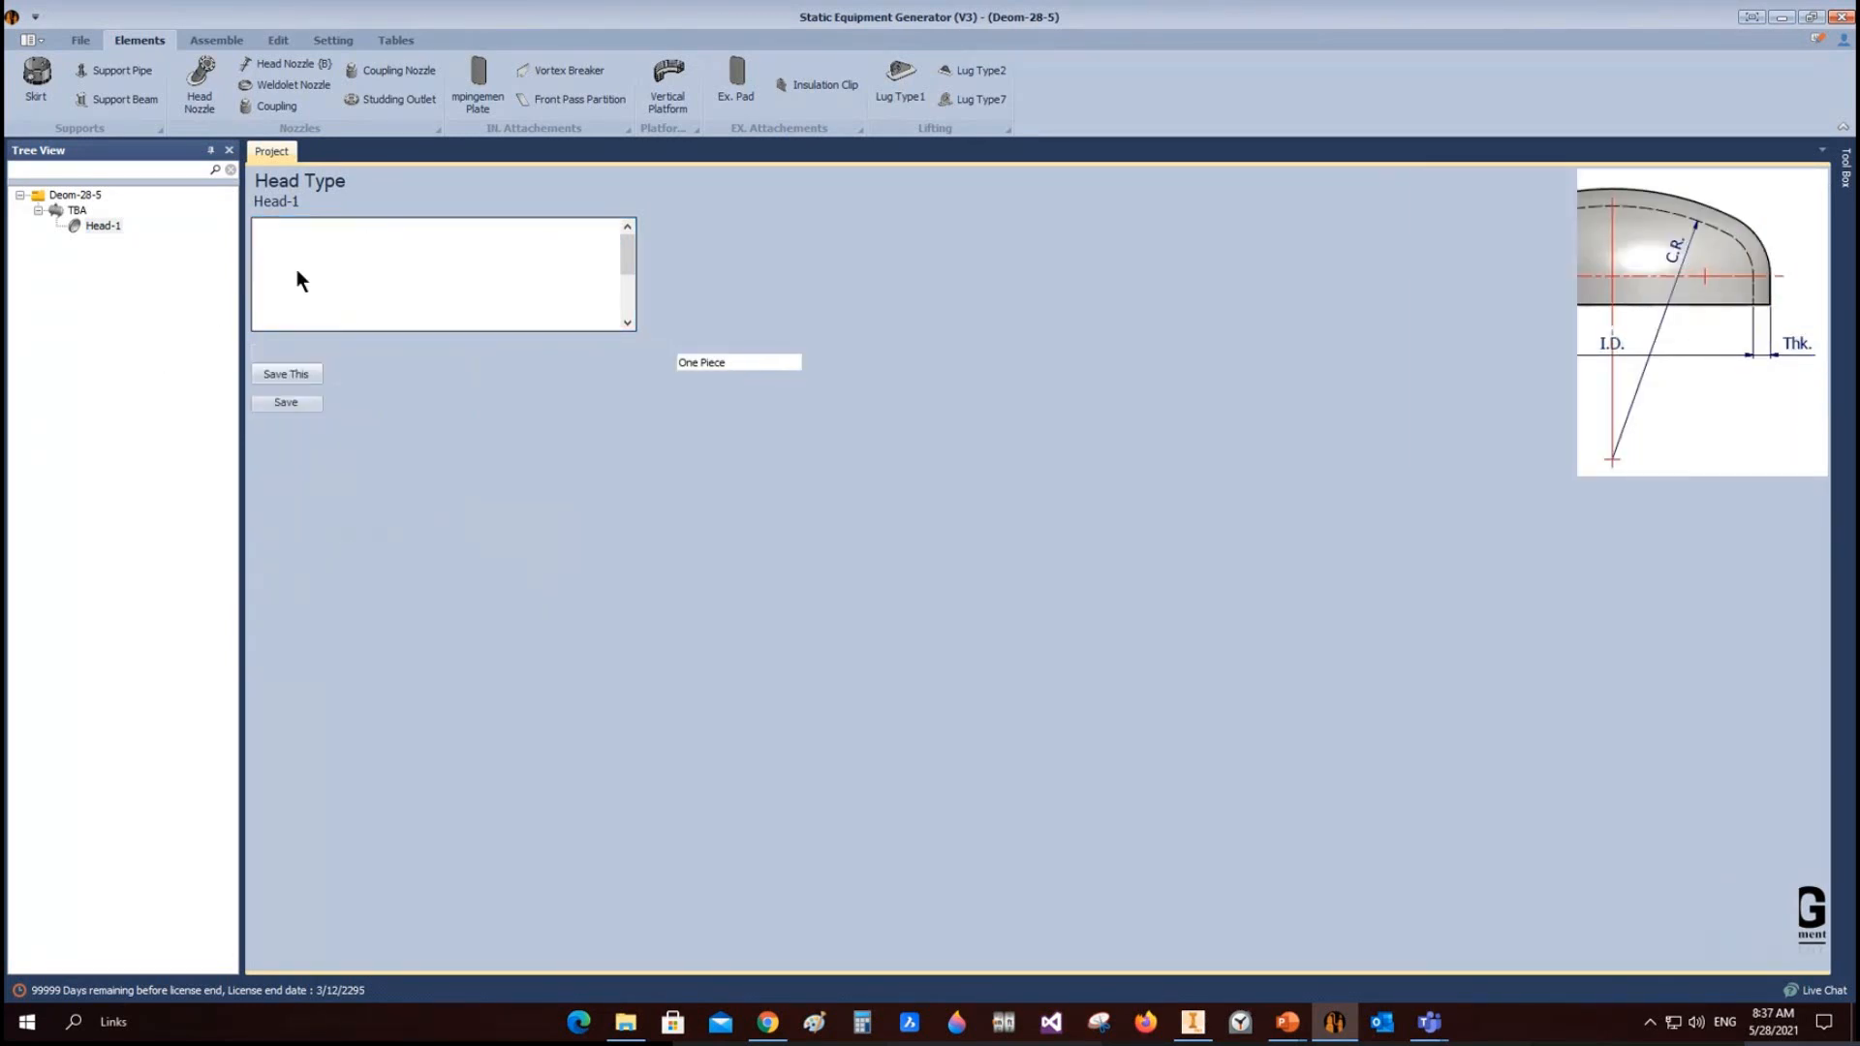
click(285, 321)
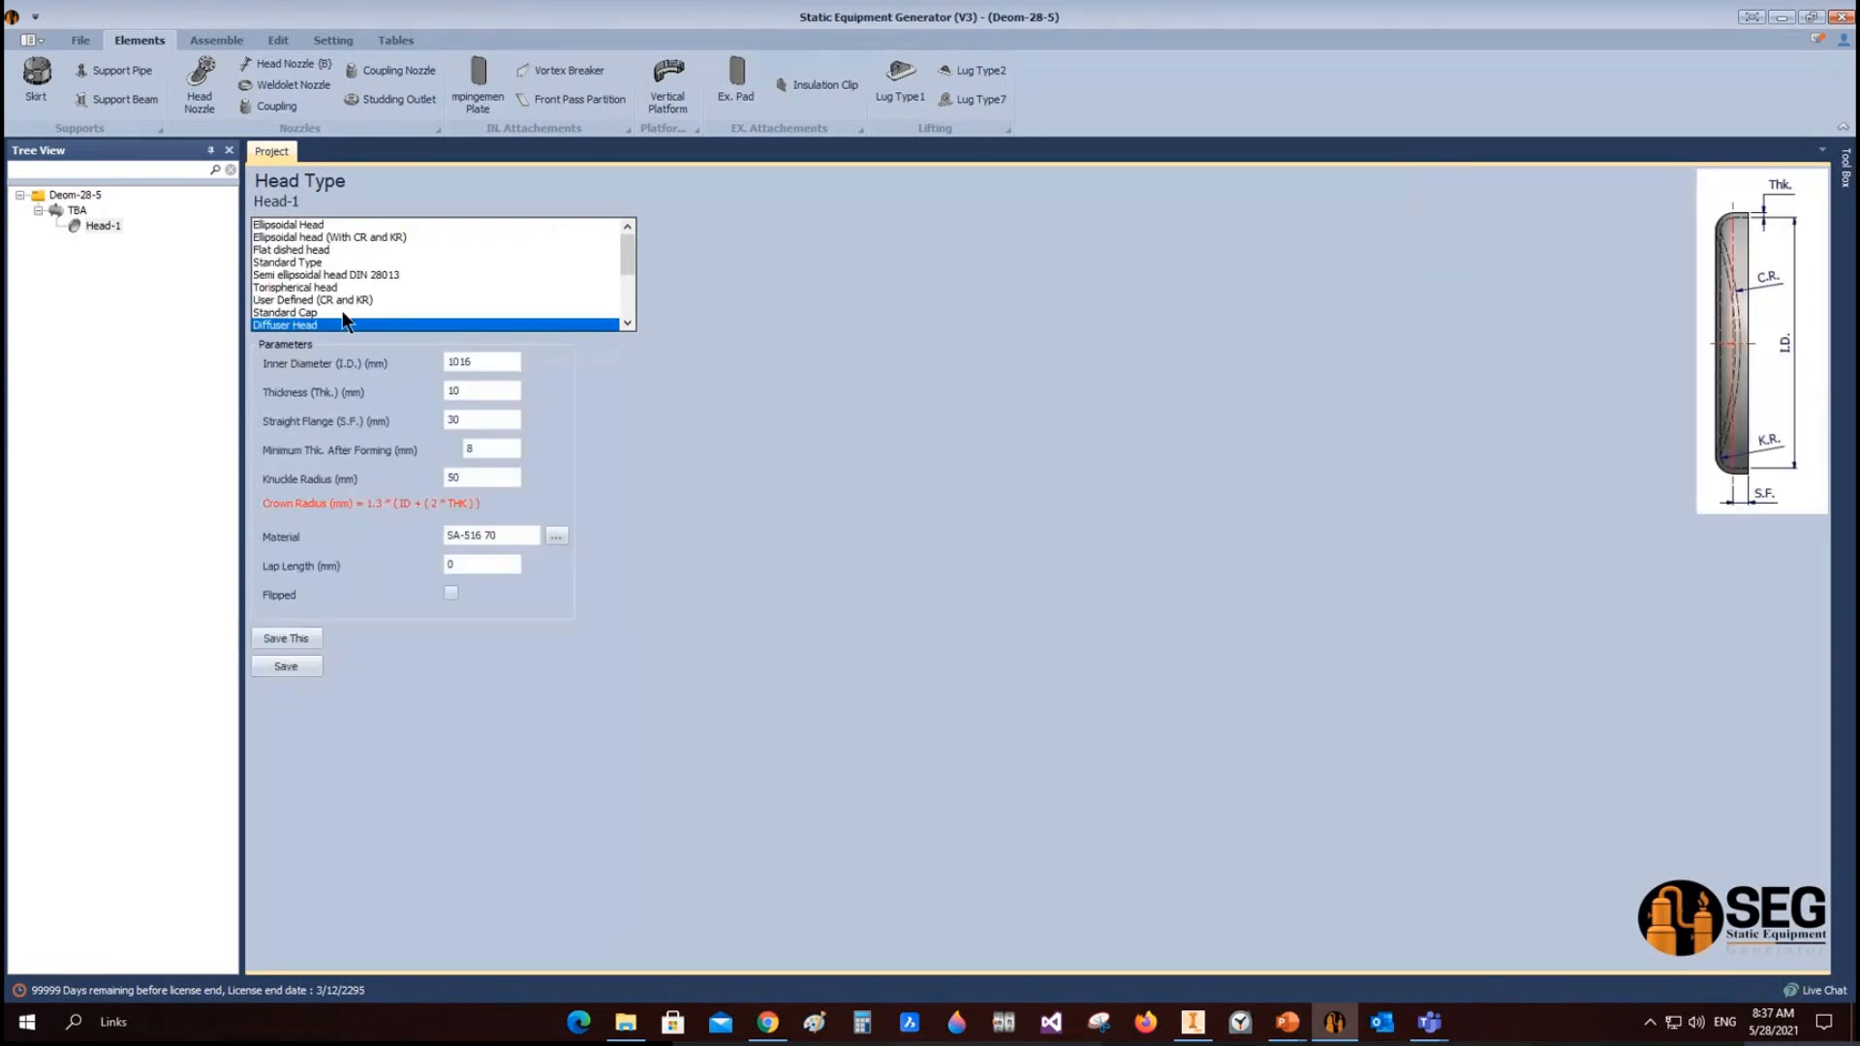
click(305, 311)
scroll(316, 303, down, 1)
click(300, 287)
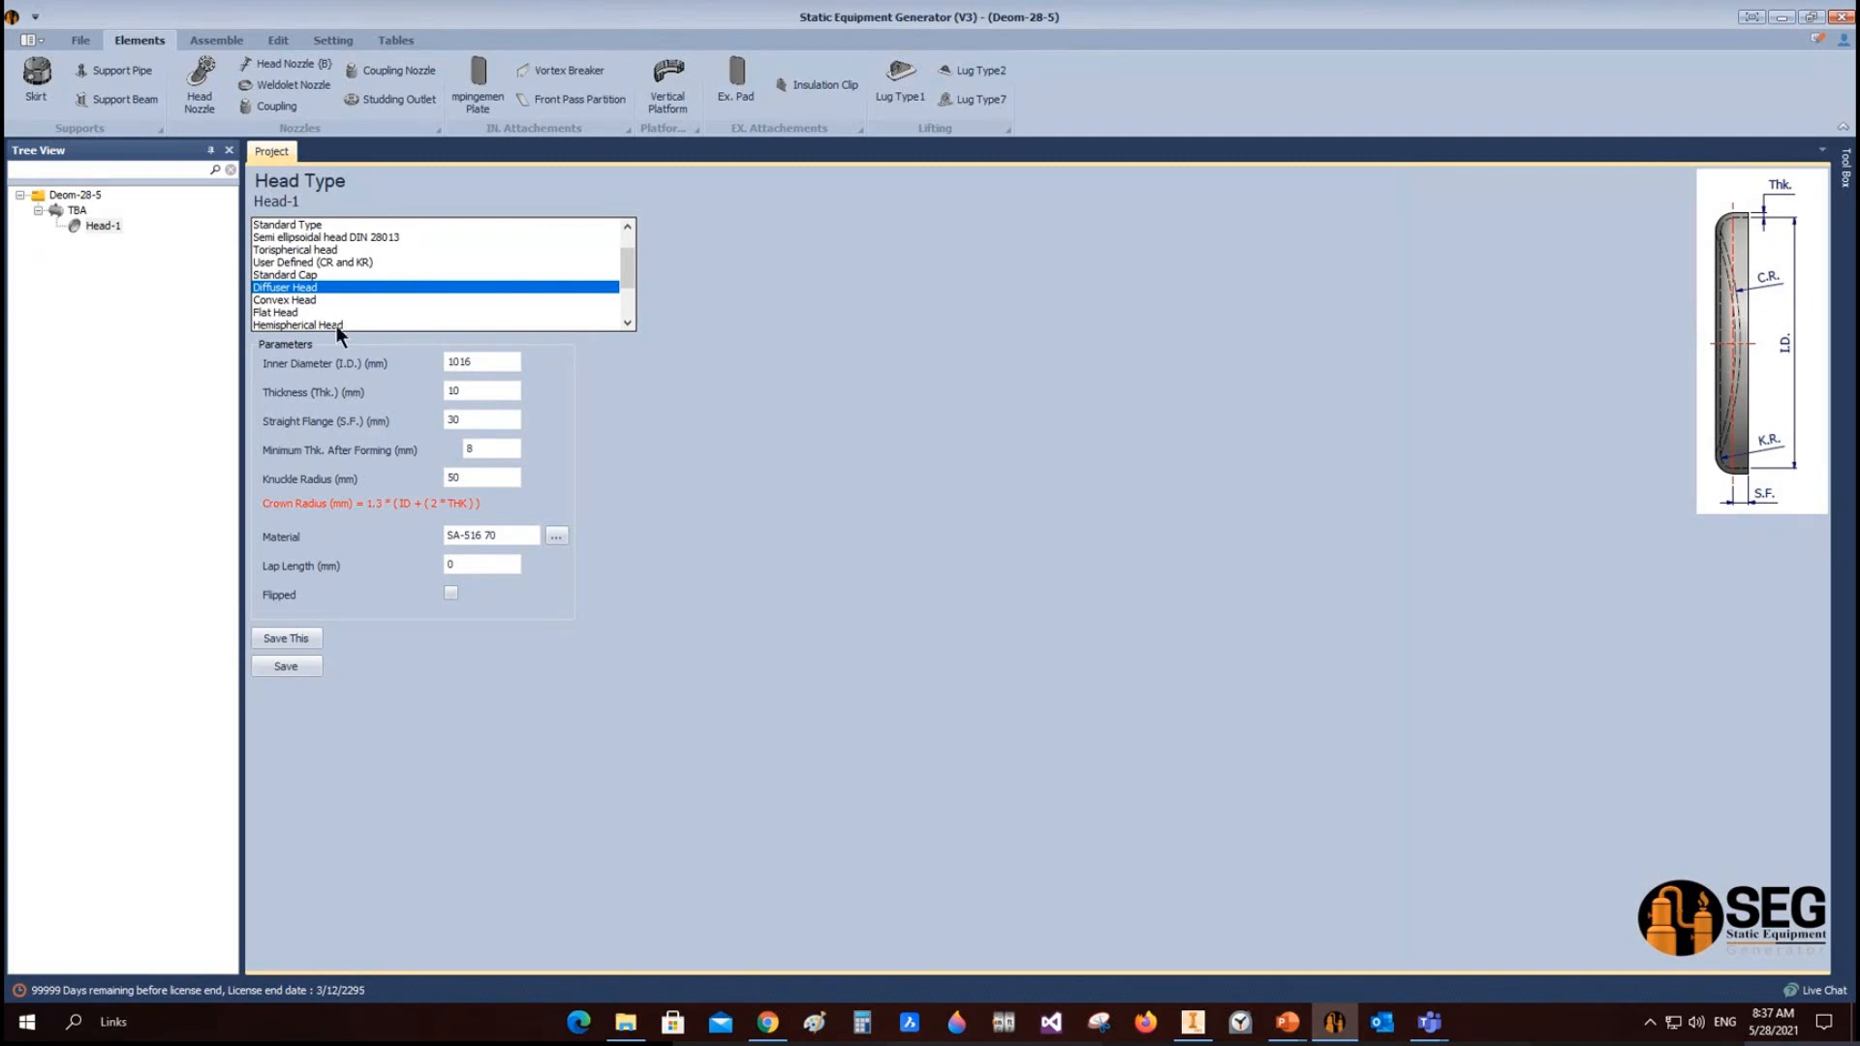
click(306, 299)
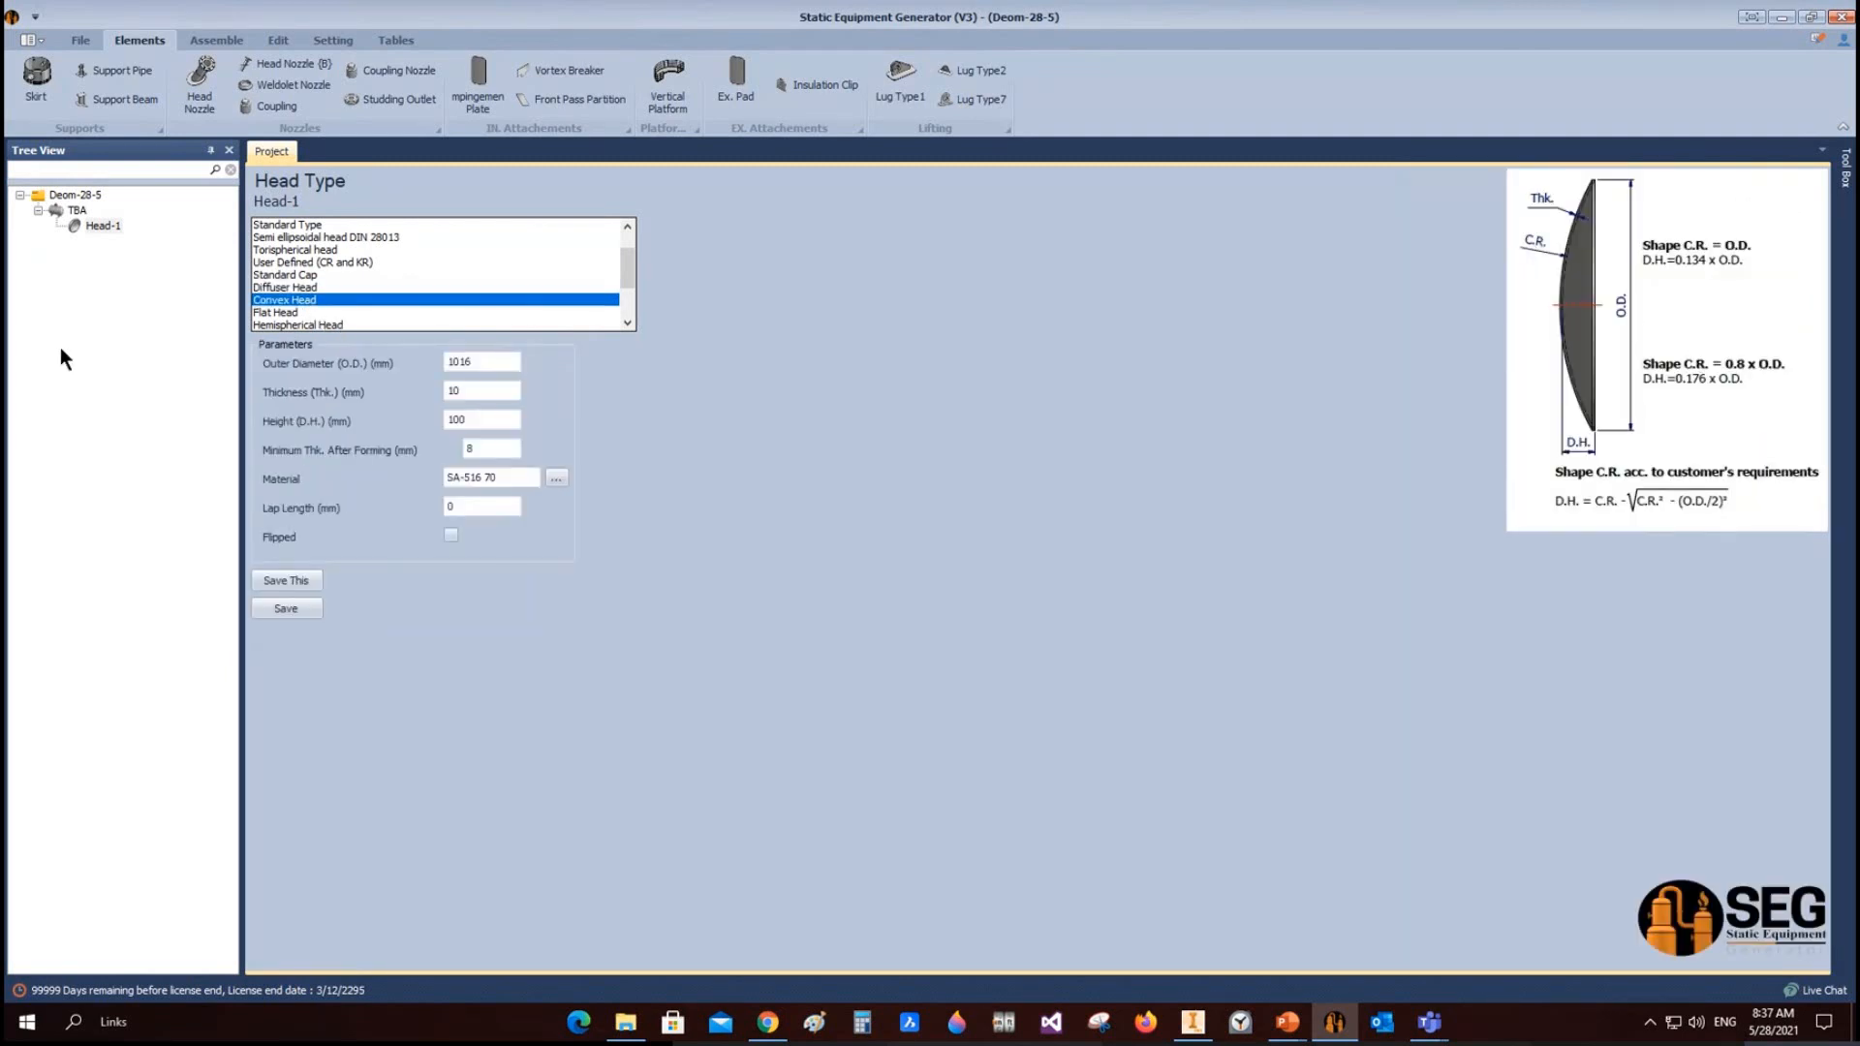
click(319, 311)
scroll(302, 305, down, 1)
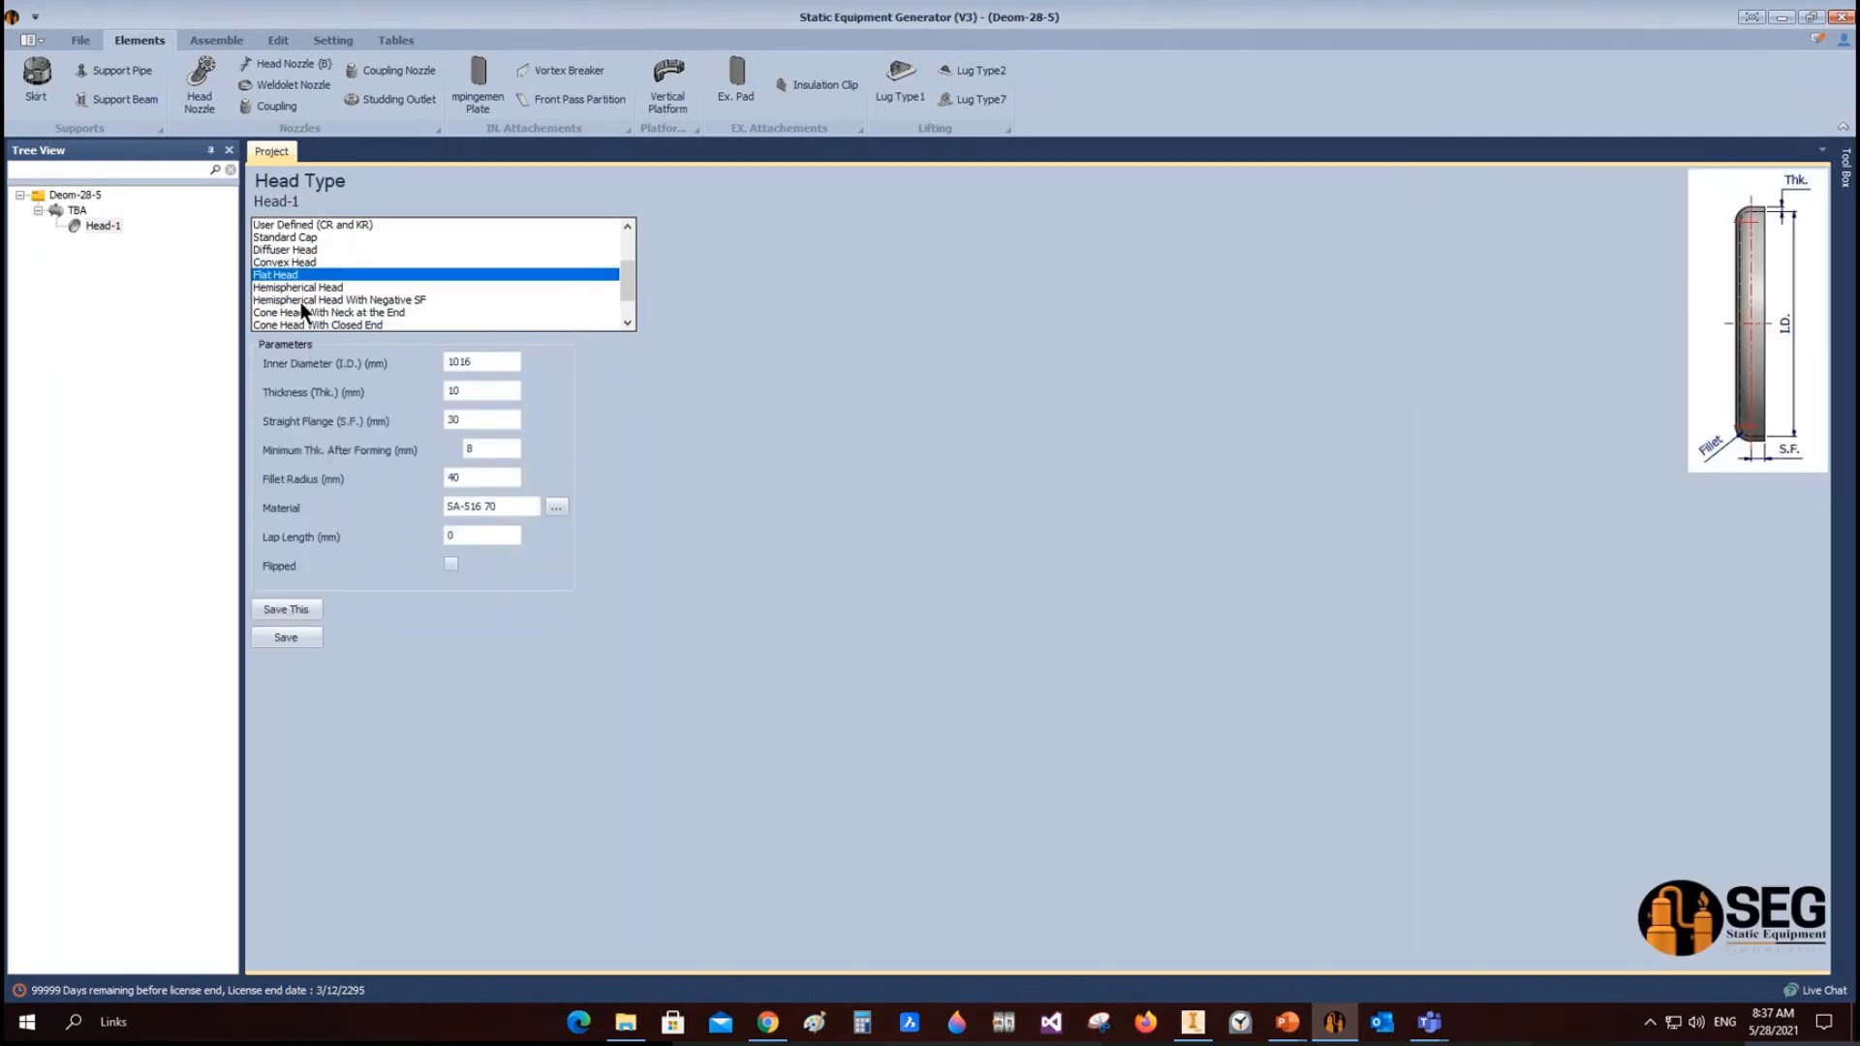
Step: Examine the hemispherical, negative straight flange hemispherical, cone with neck, closed-end cone and circular flat end head types
click(312, 286)
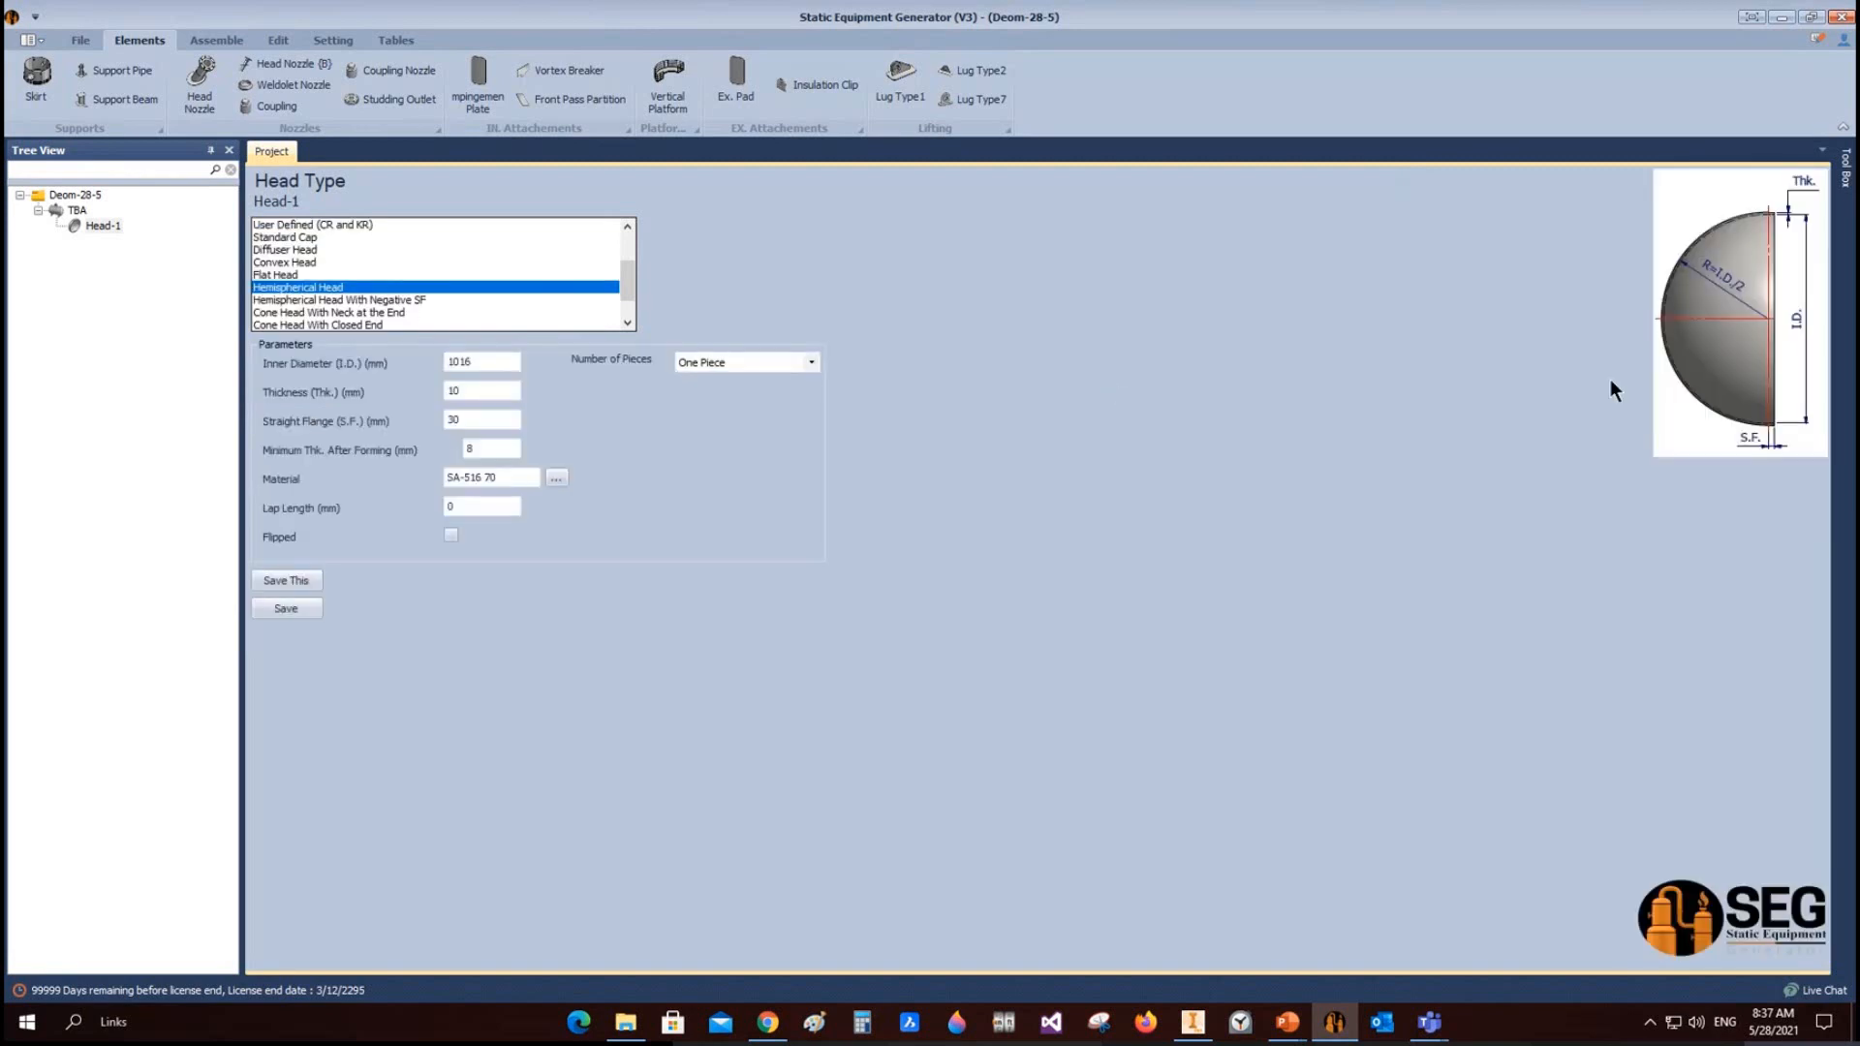
click(395, 299)
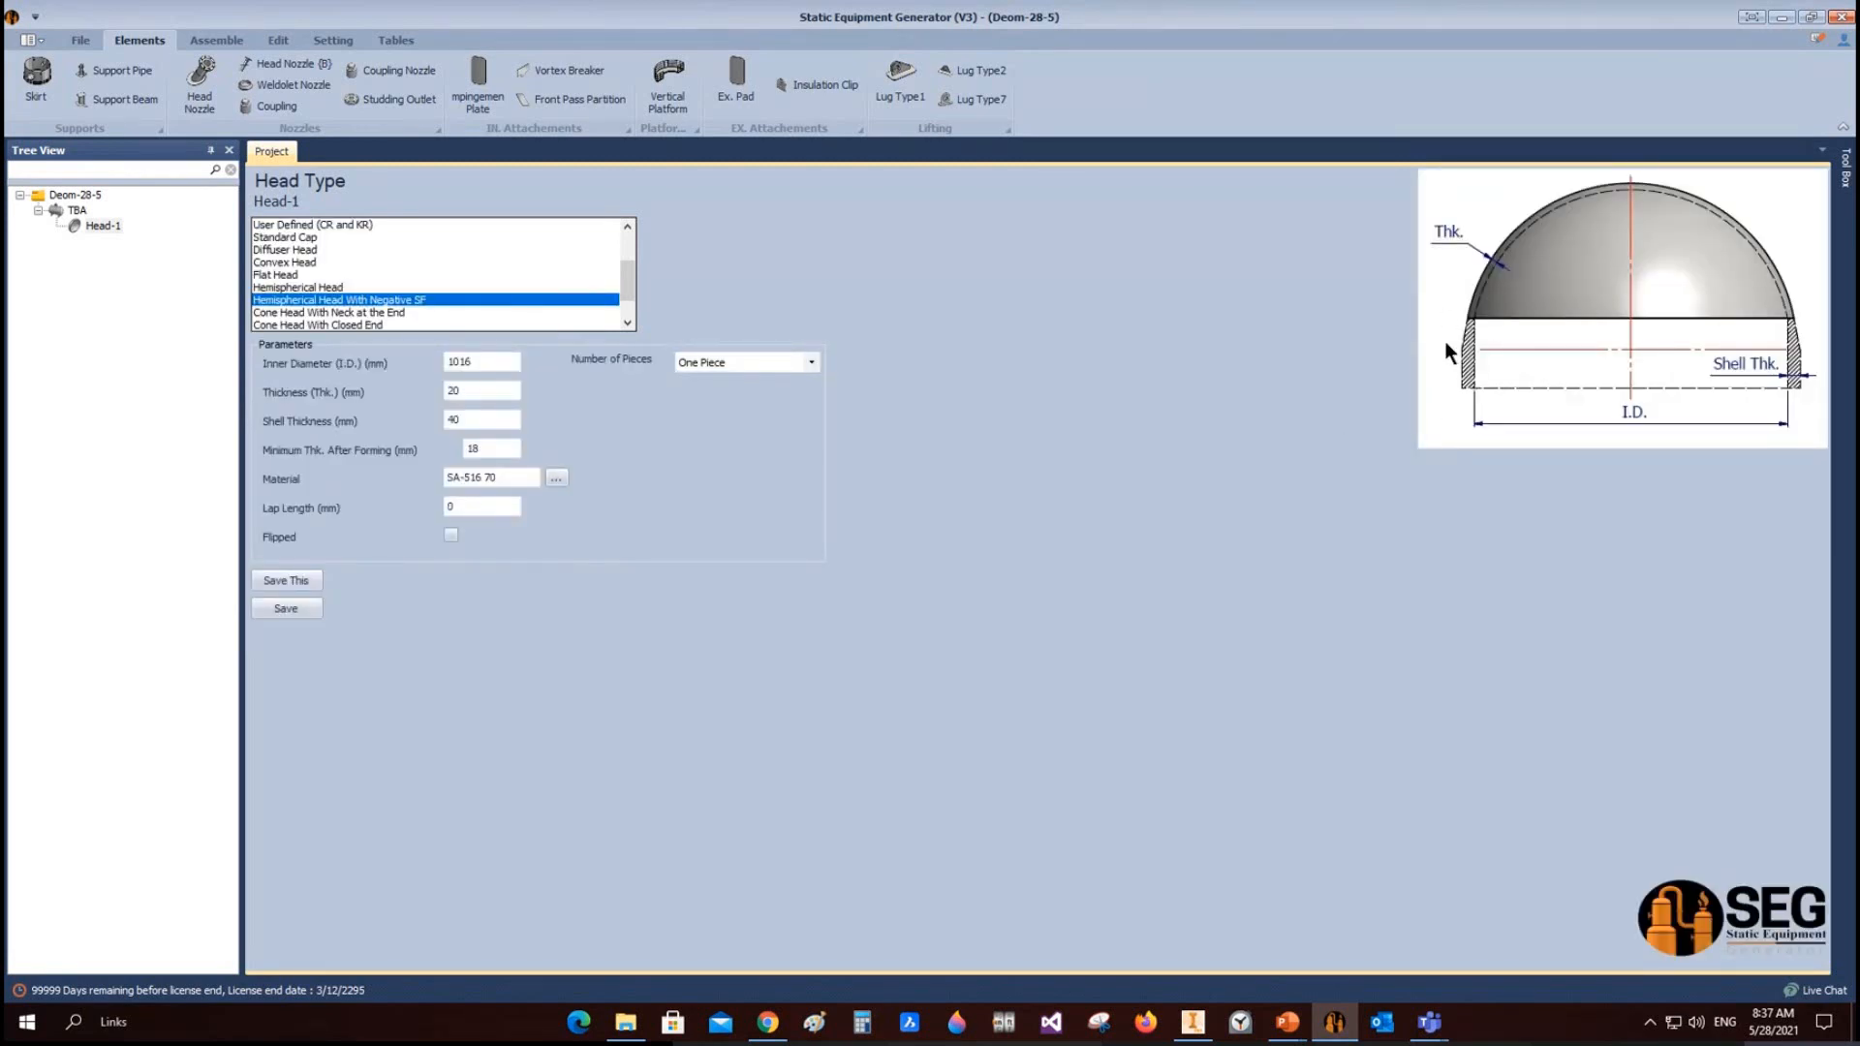
click(345, 309)
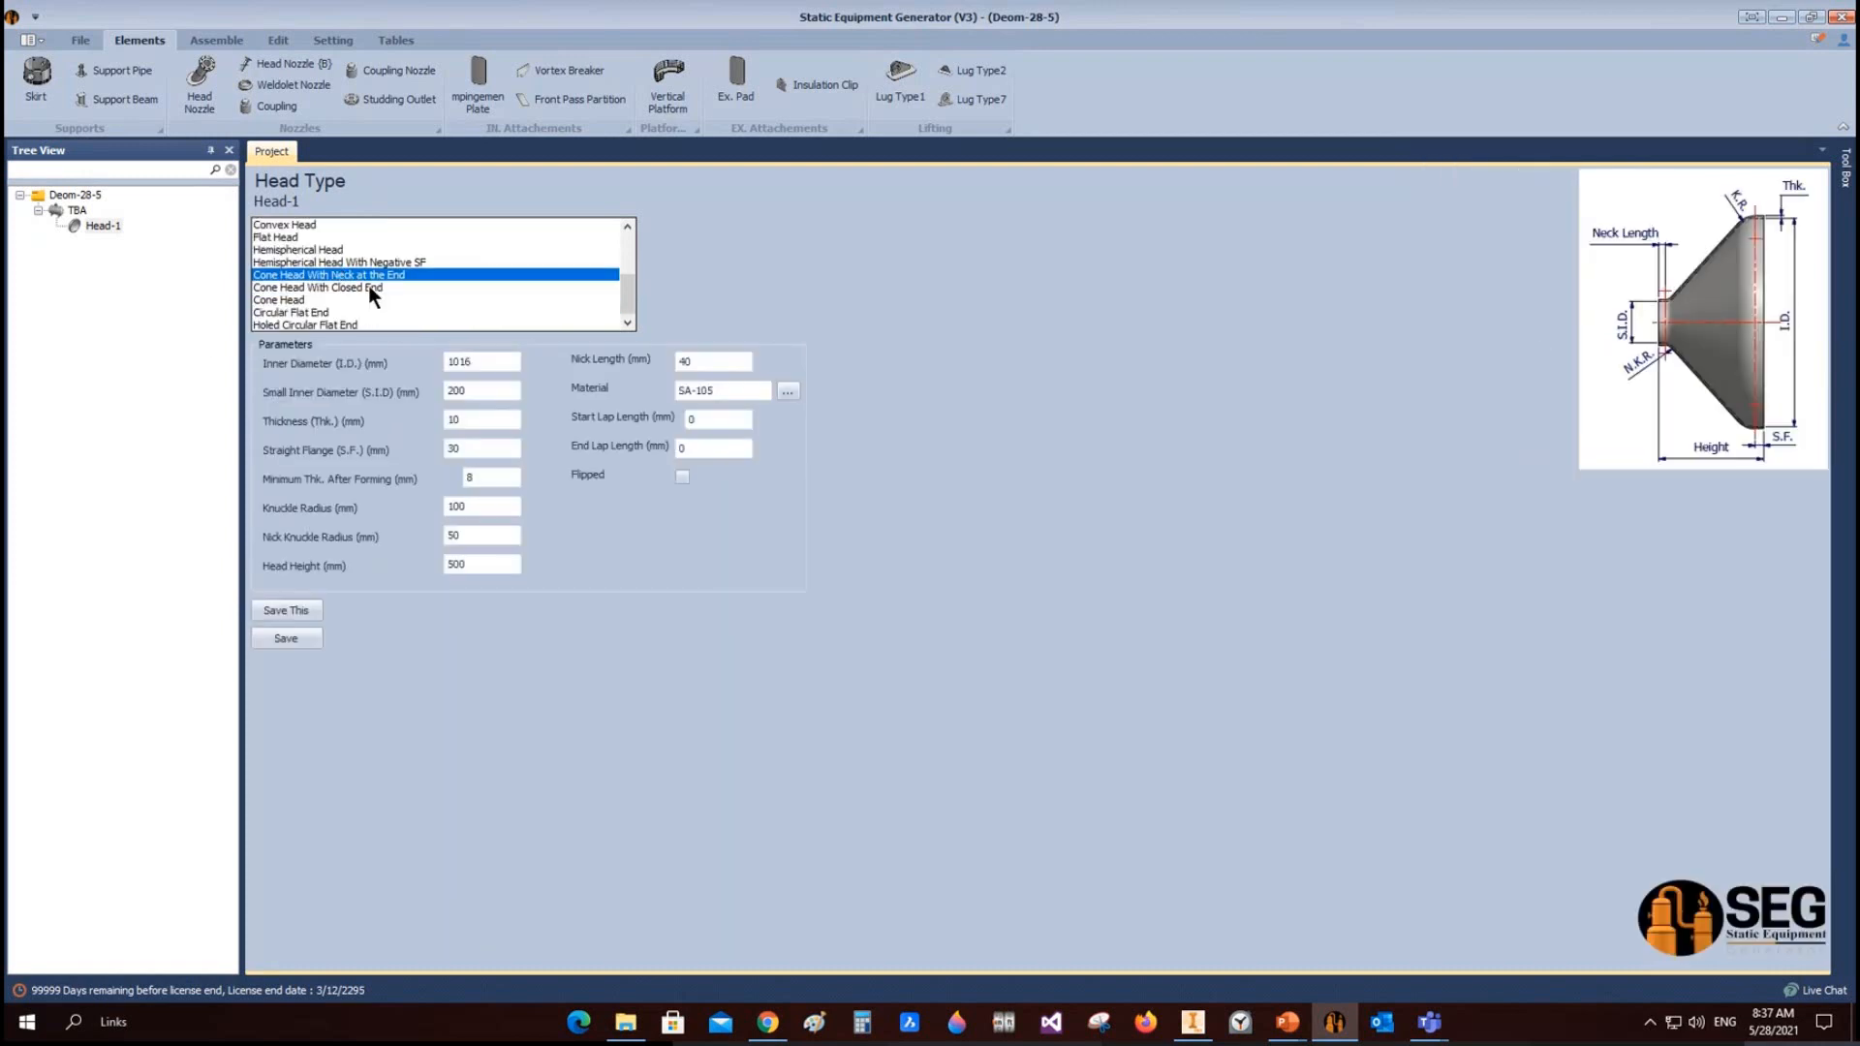
click(325, 288)
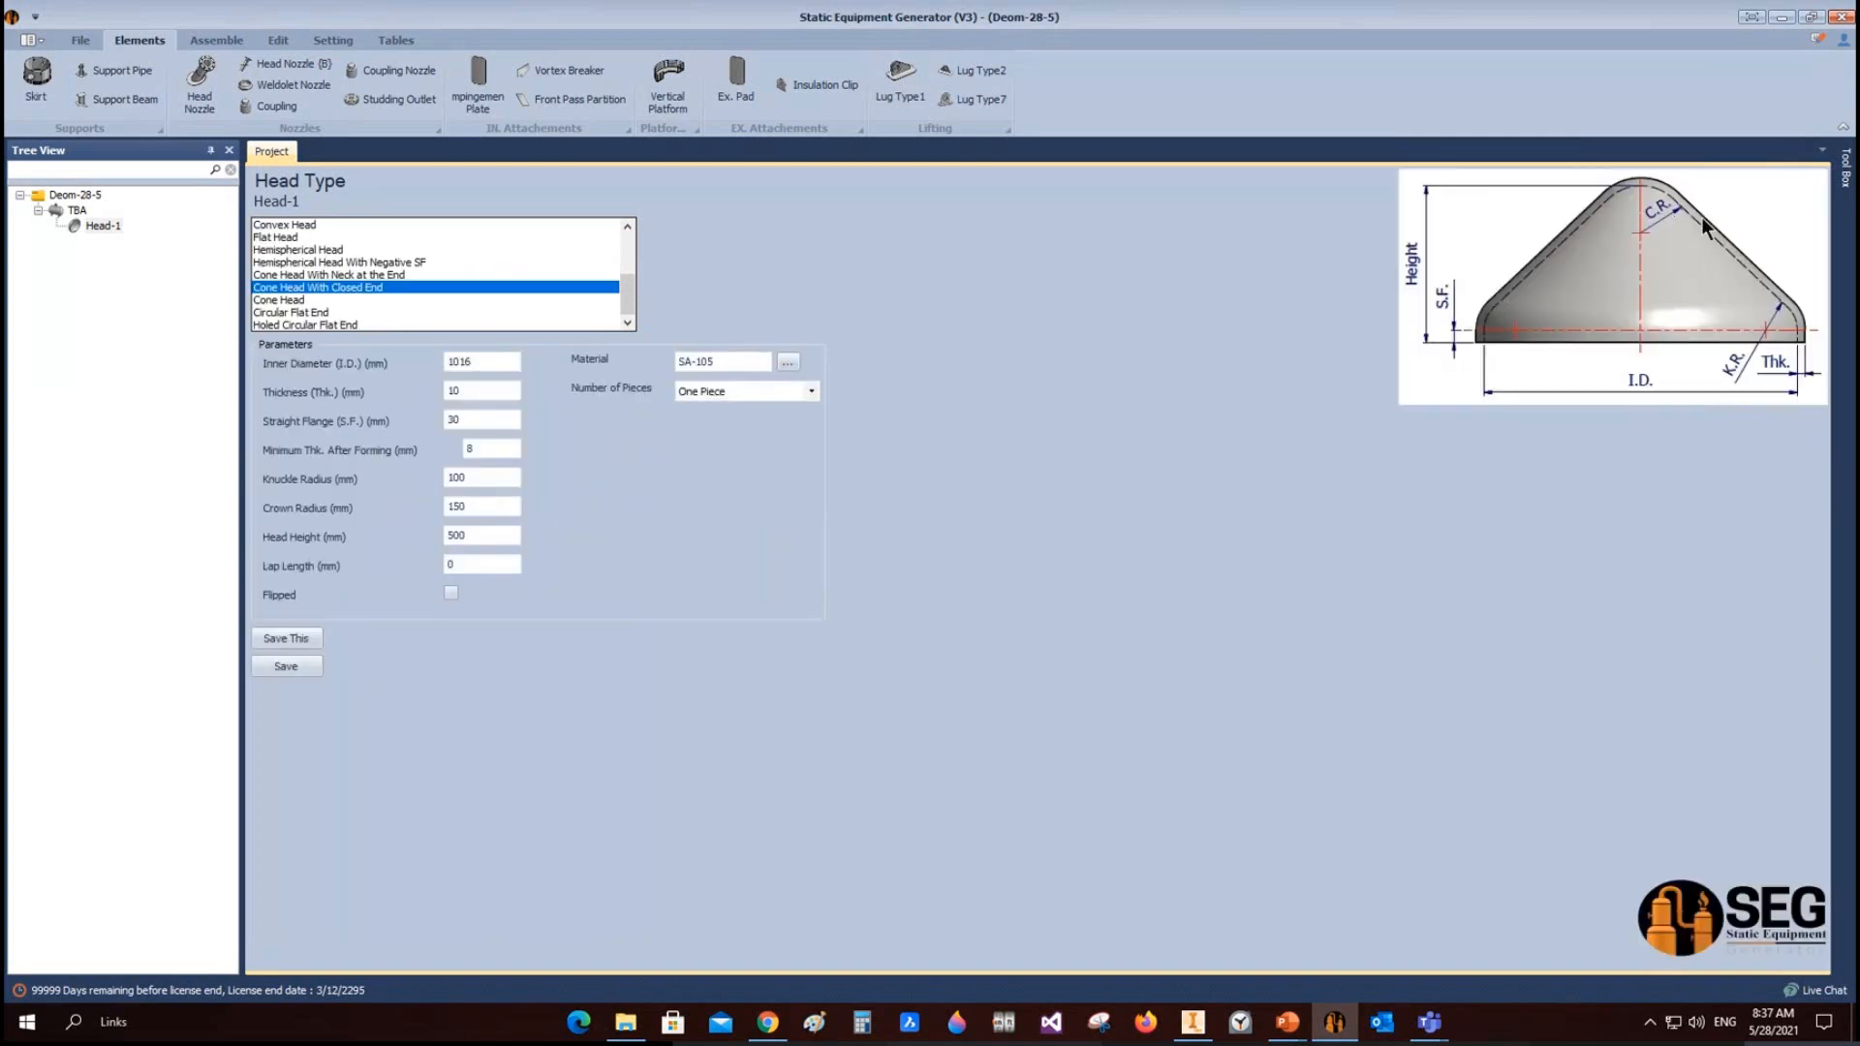
click(283, 311)
scroll(340, 316, up, 2)
scroll(394, 277, up, 2)
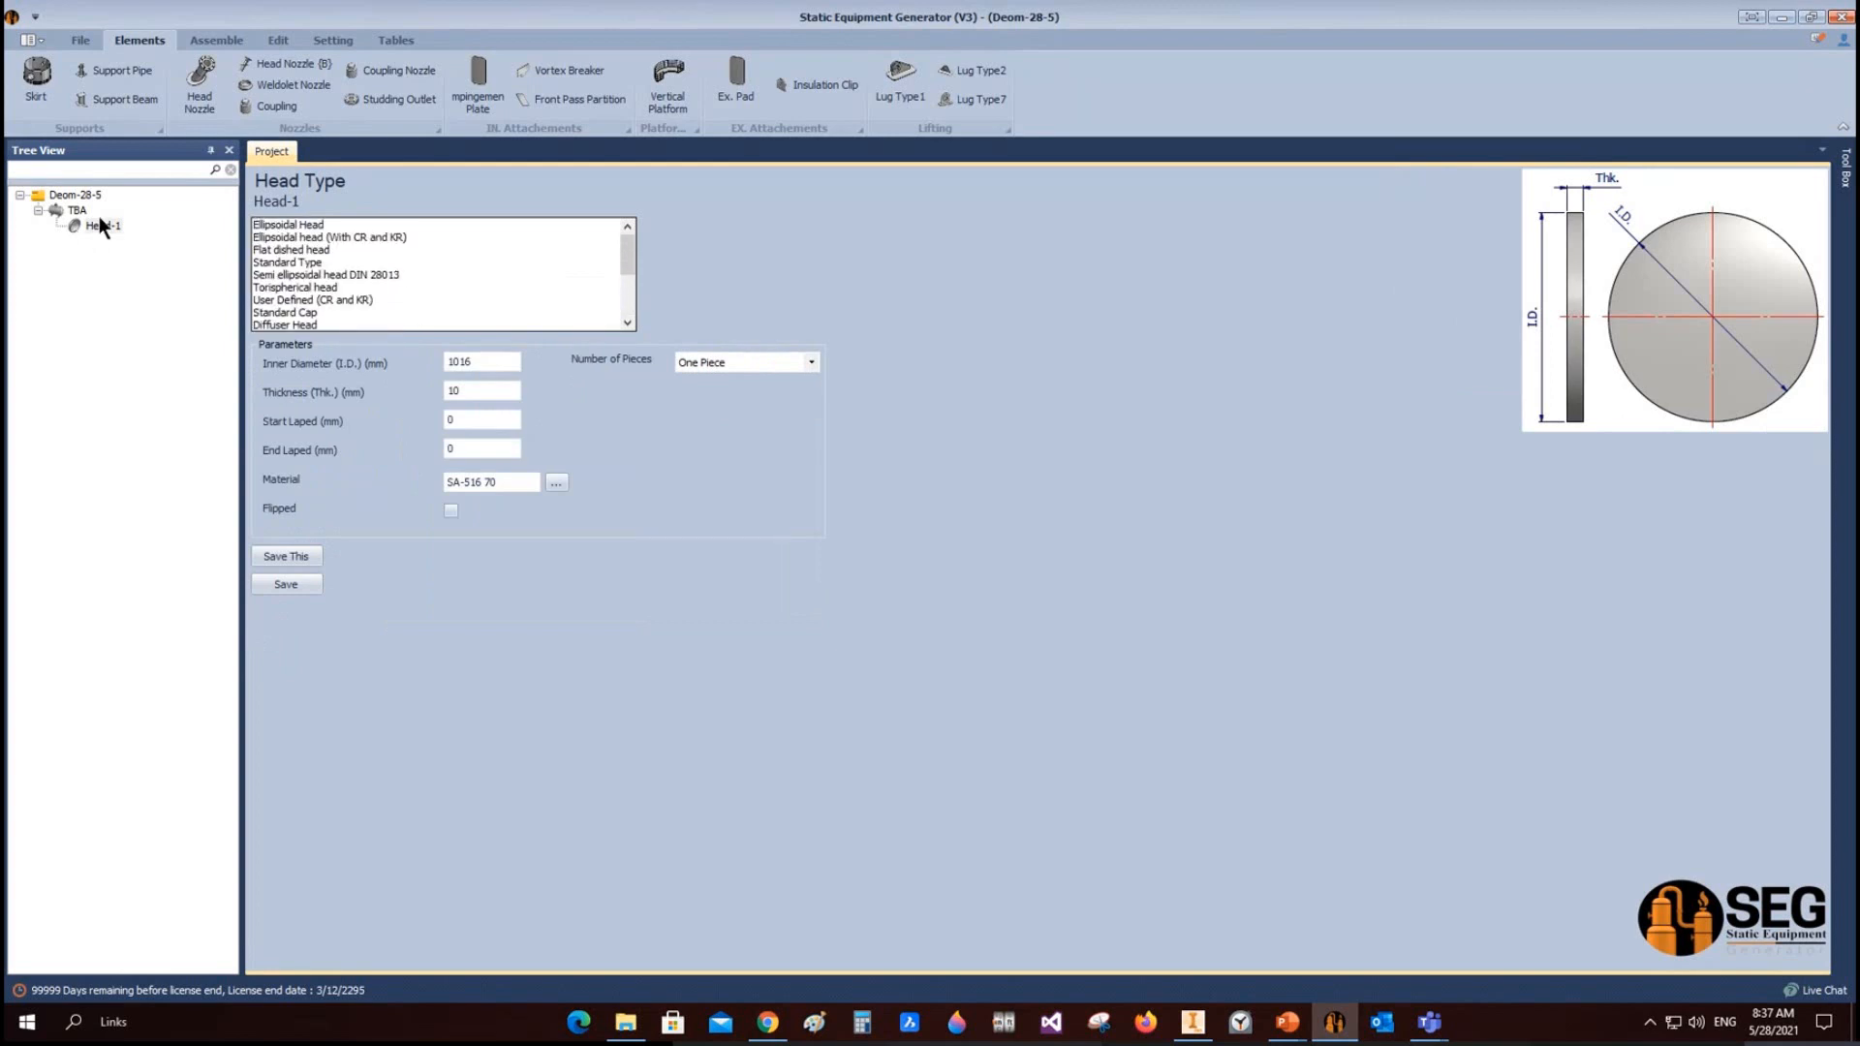
Step: Make Head-1 an Ellipsoidal Head with a 2500 mm inner diameter and a 50 mm straight flange
click(300, 223)
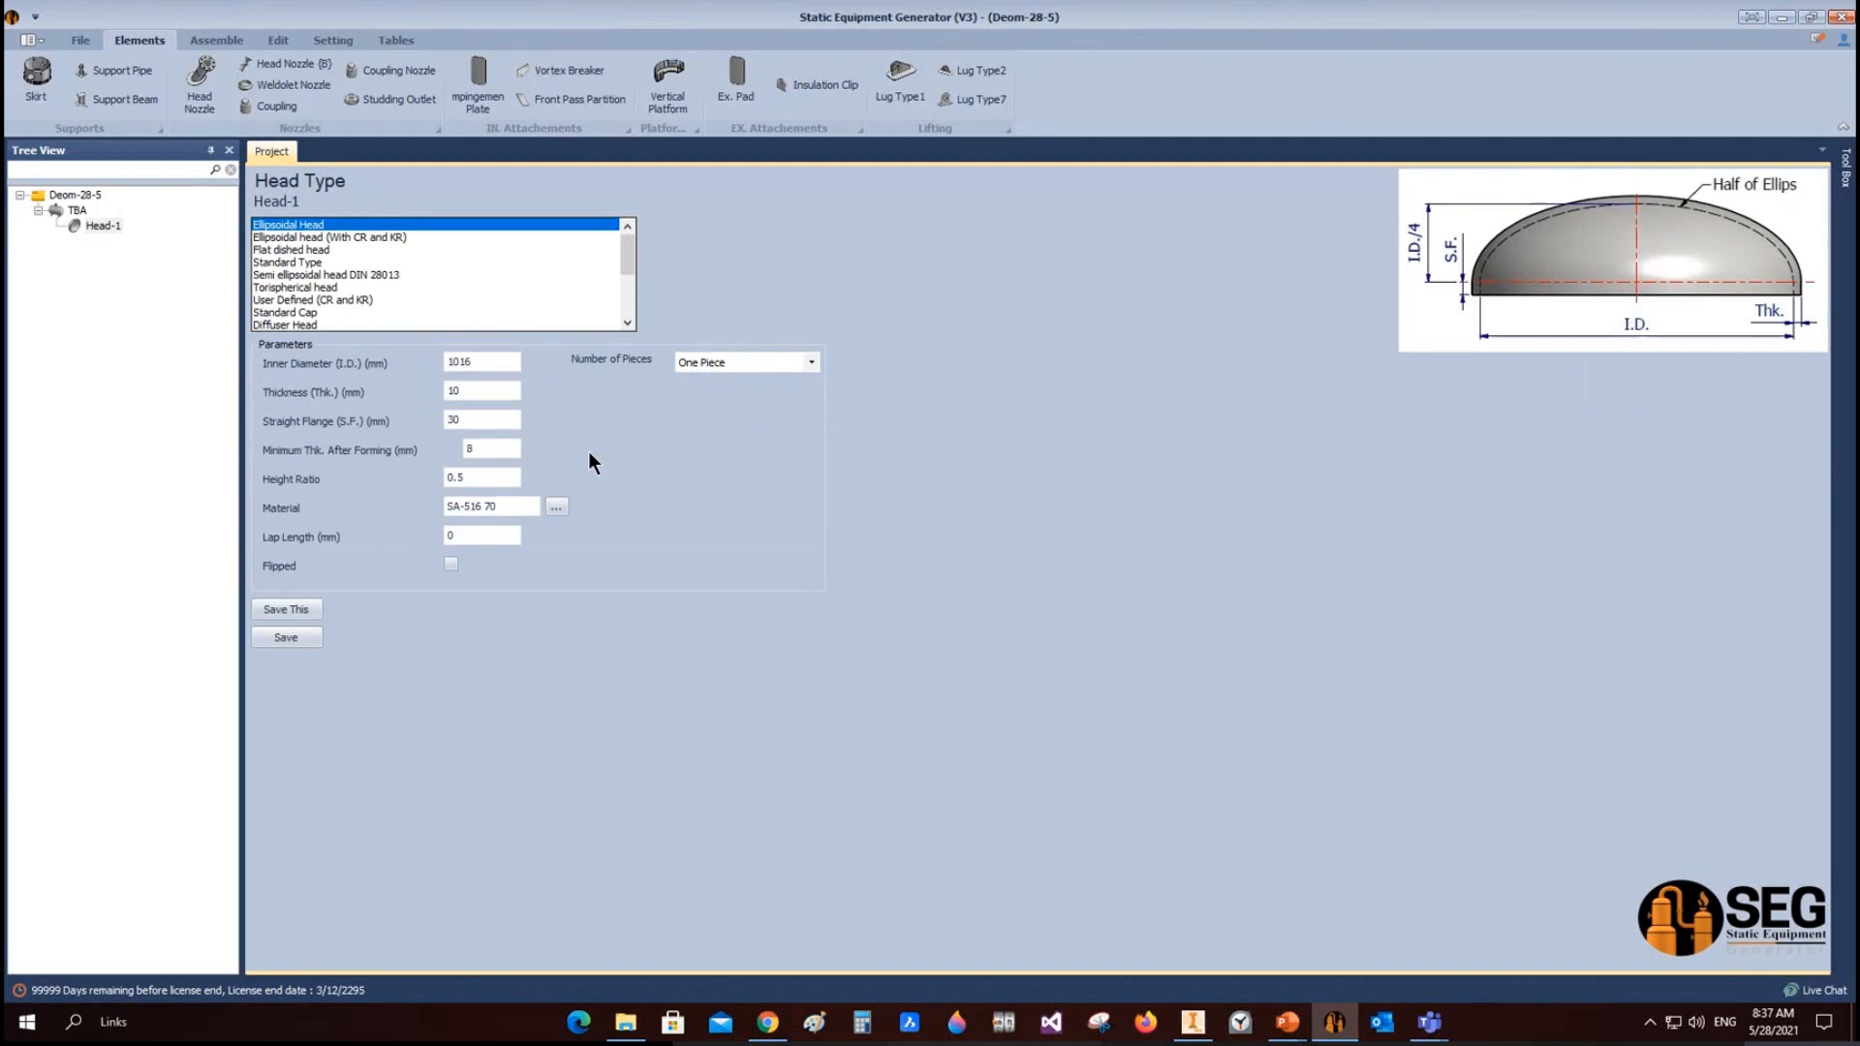
click(496, 363)
double_click(496, 364)
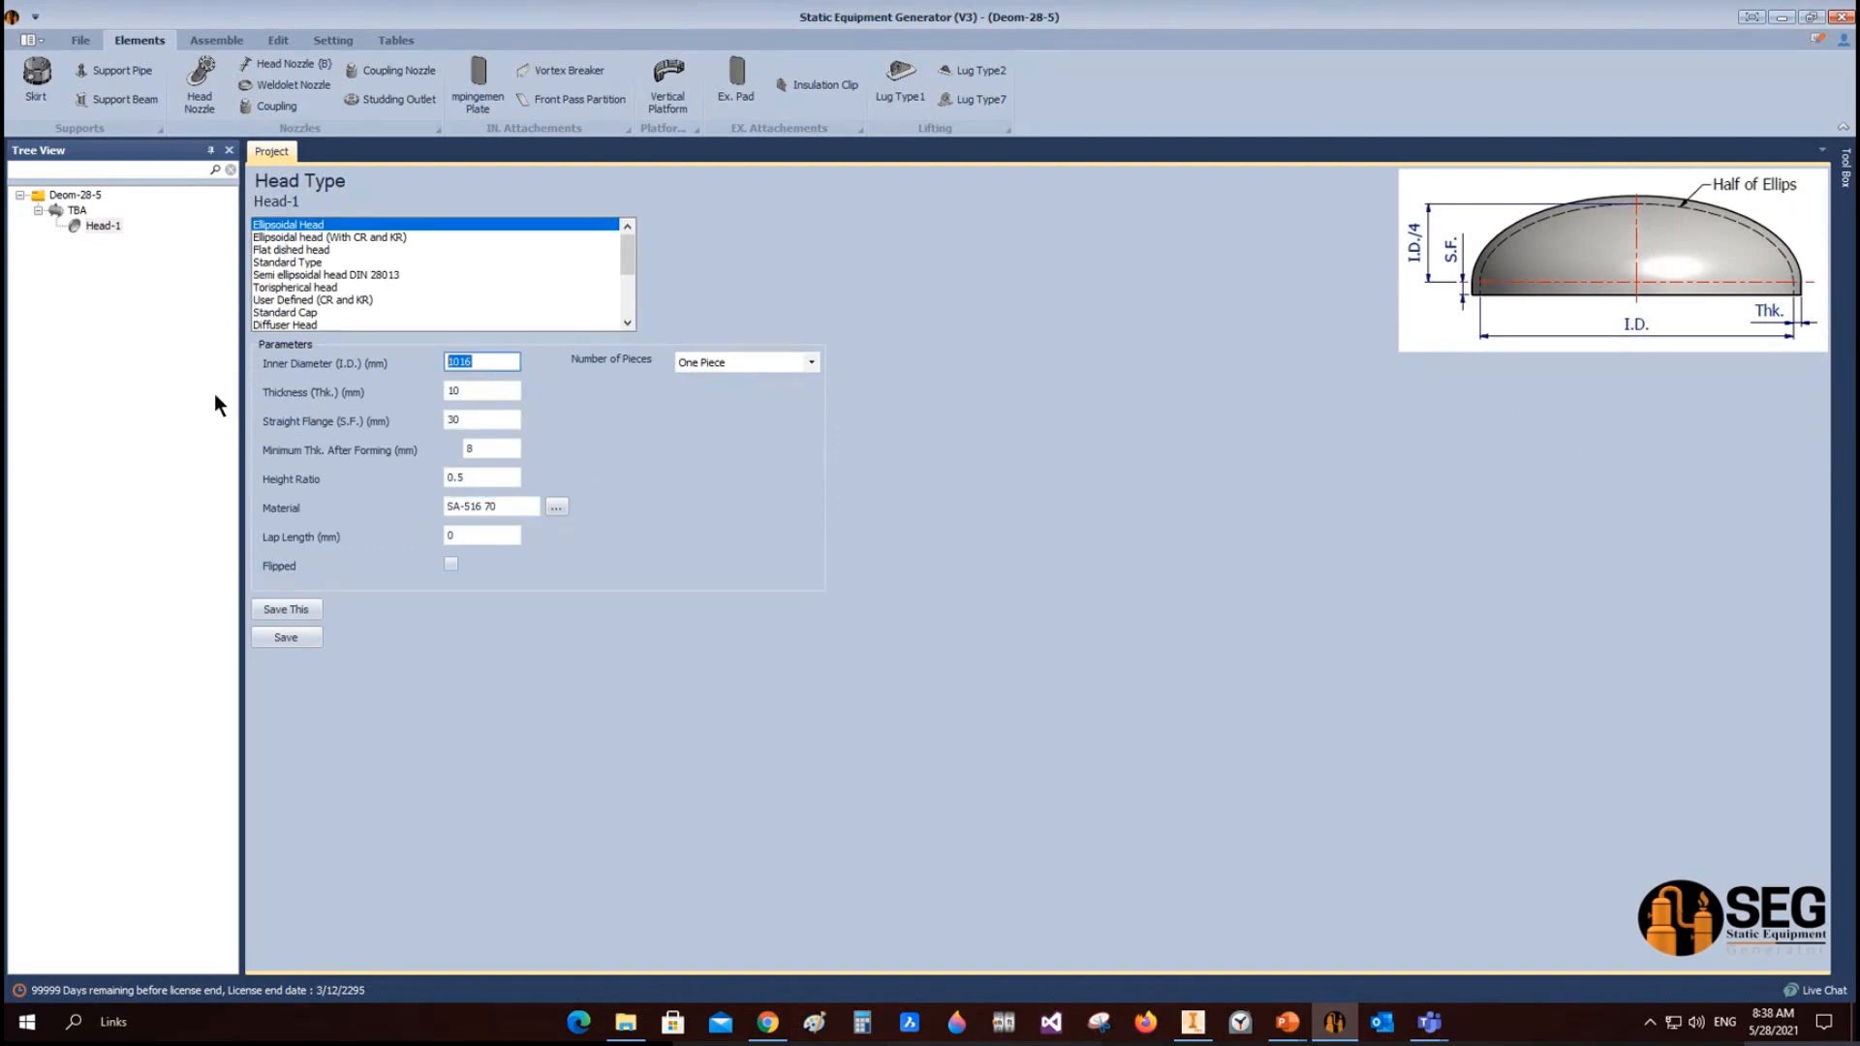
text(2500)
double_click(485, 391)
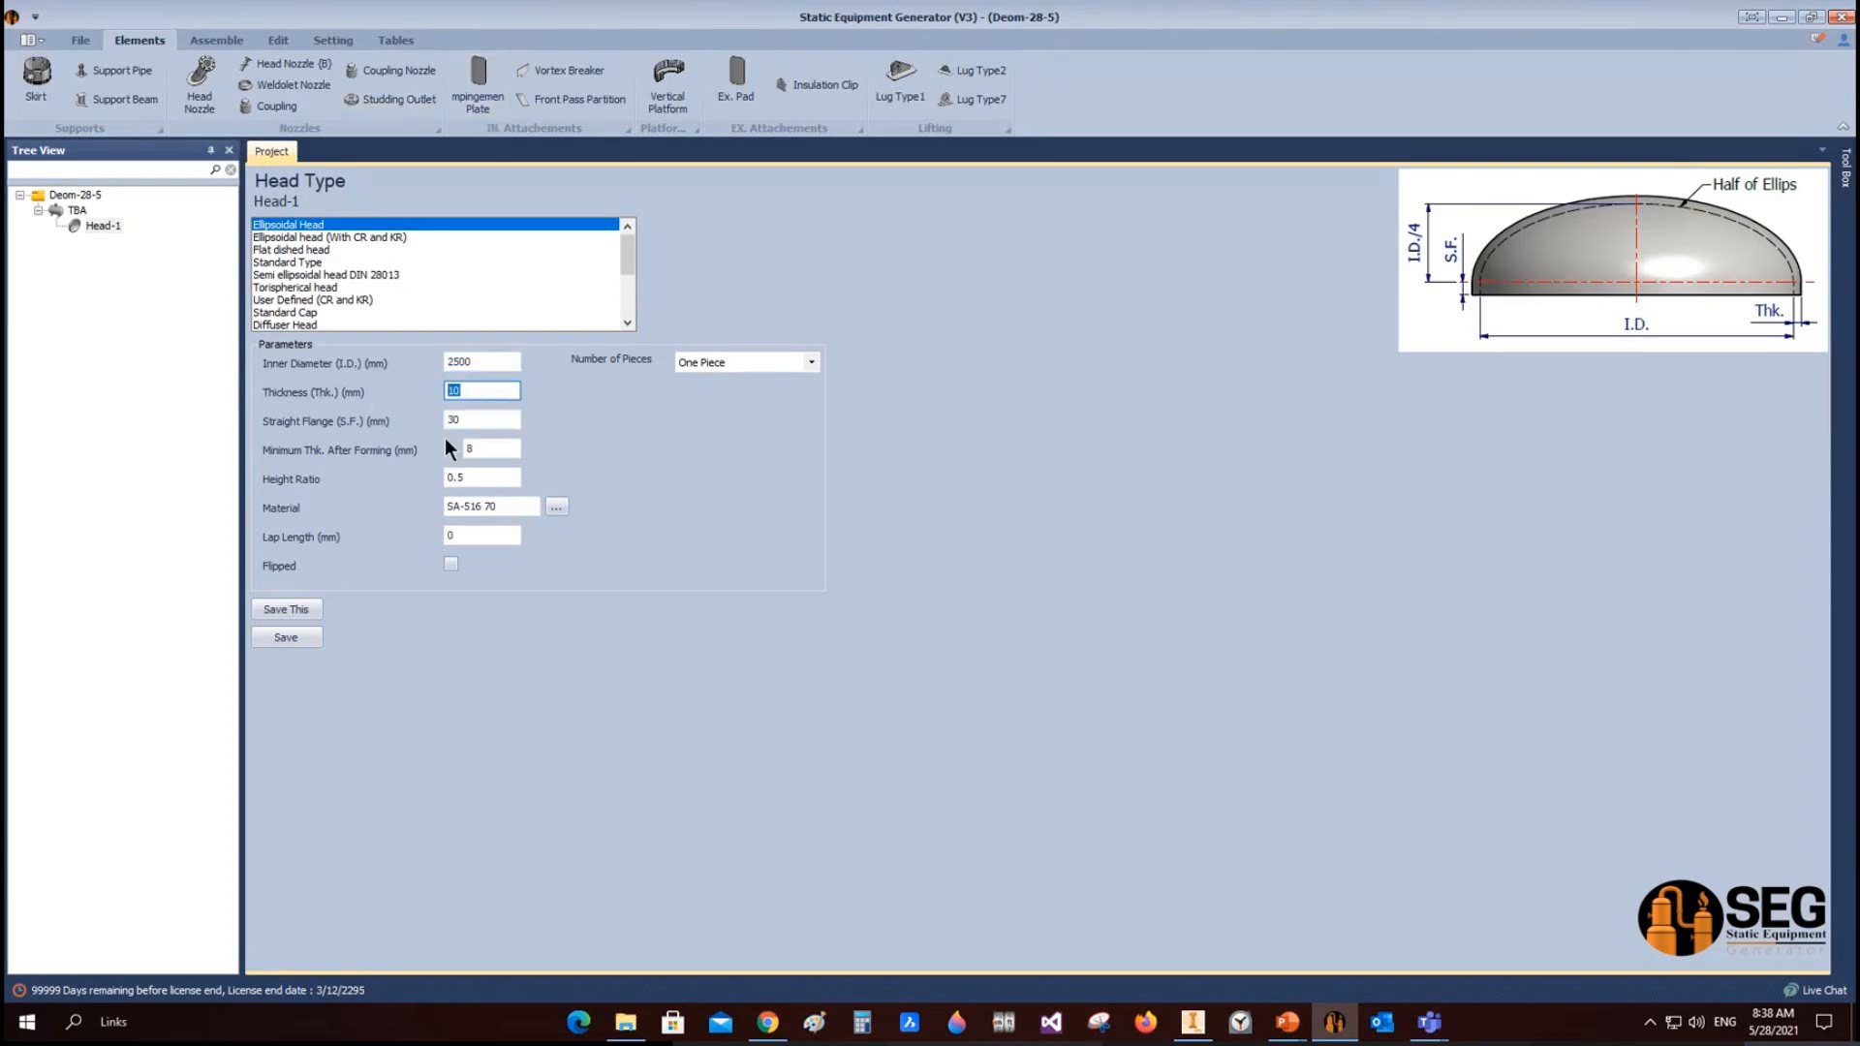
double_click(473, 419)
text(50)
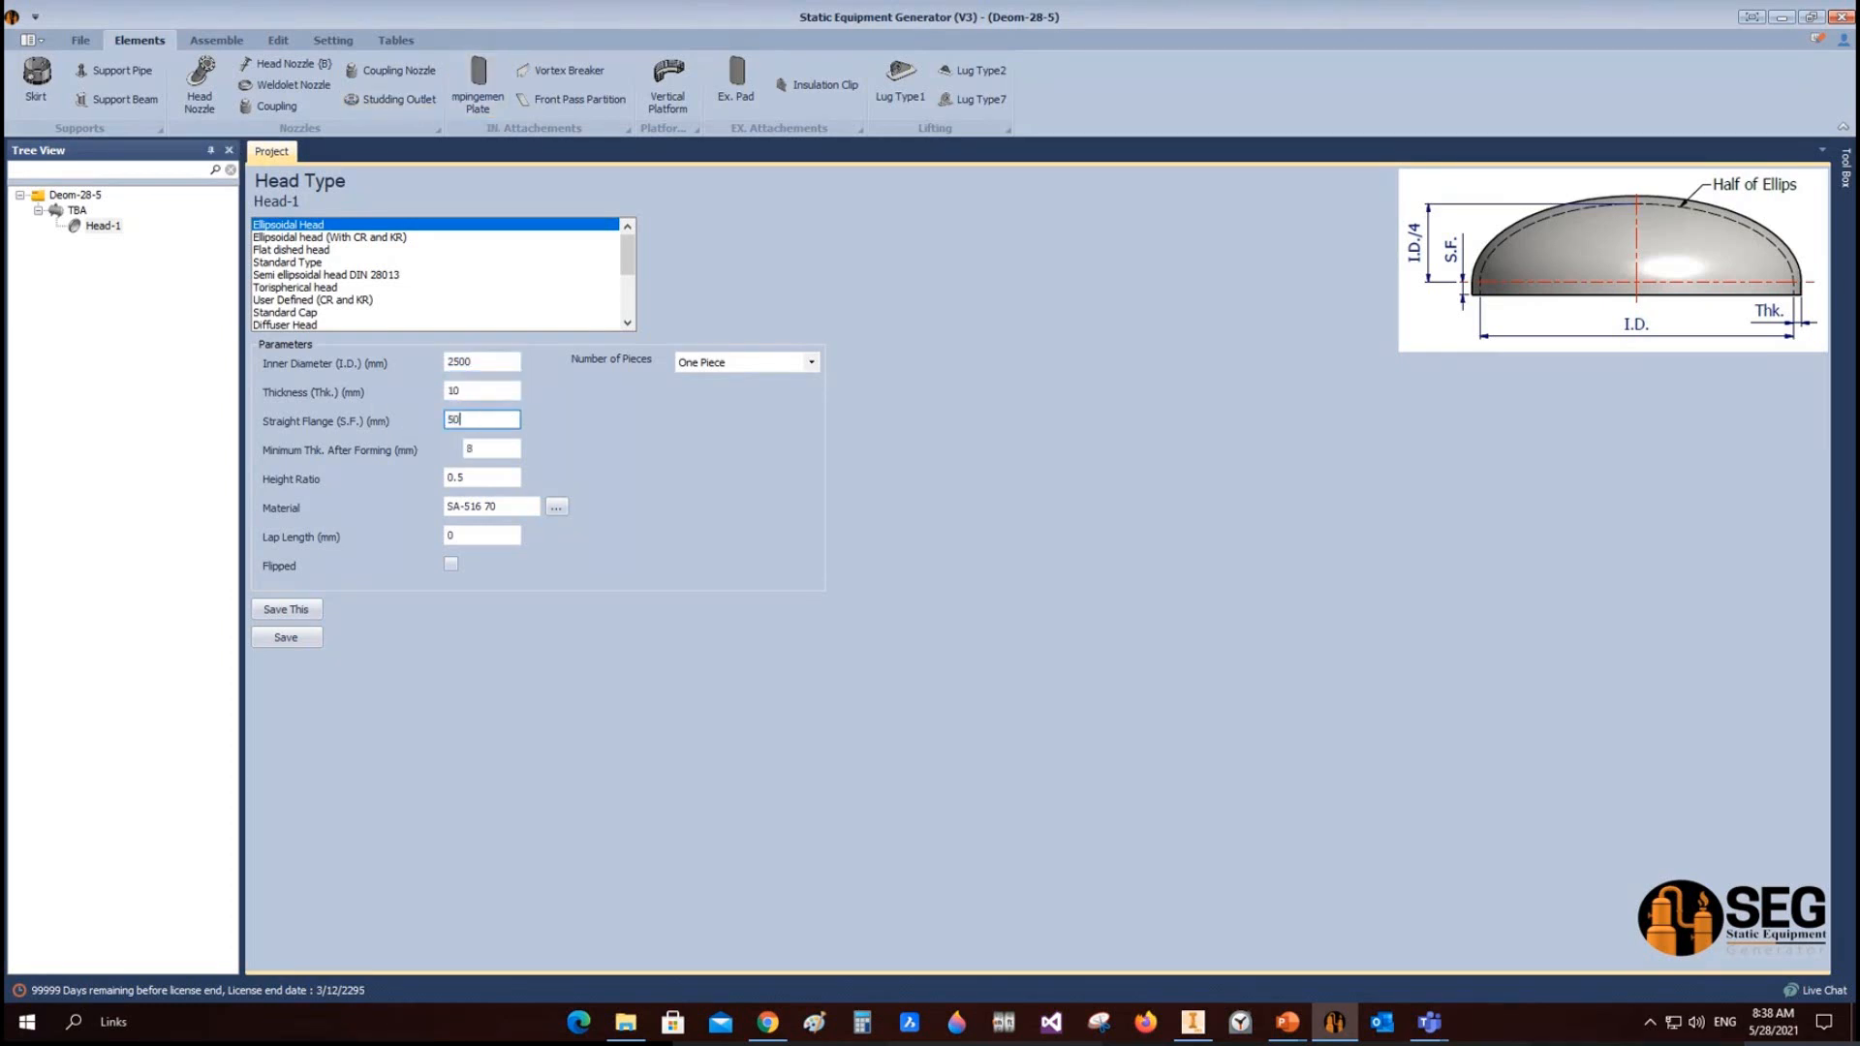
click(489, 450)
click(505, 478)
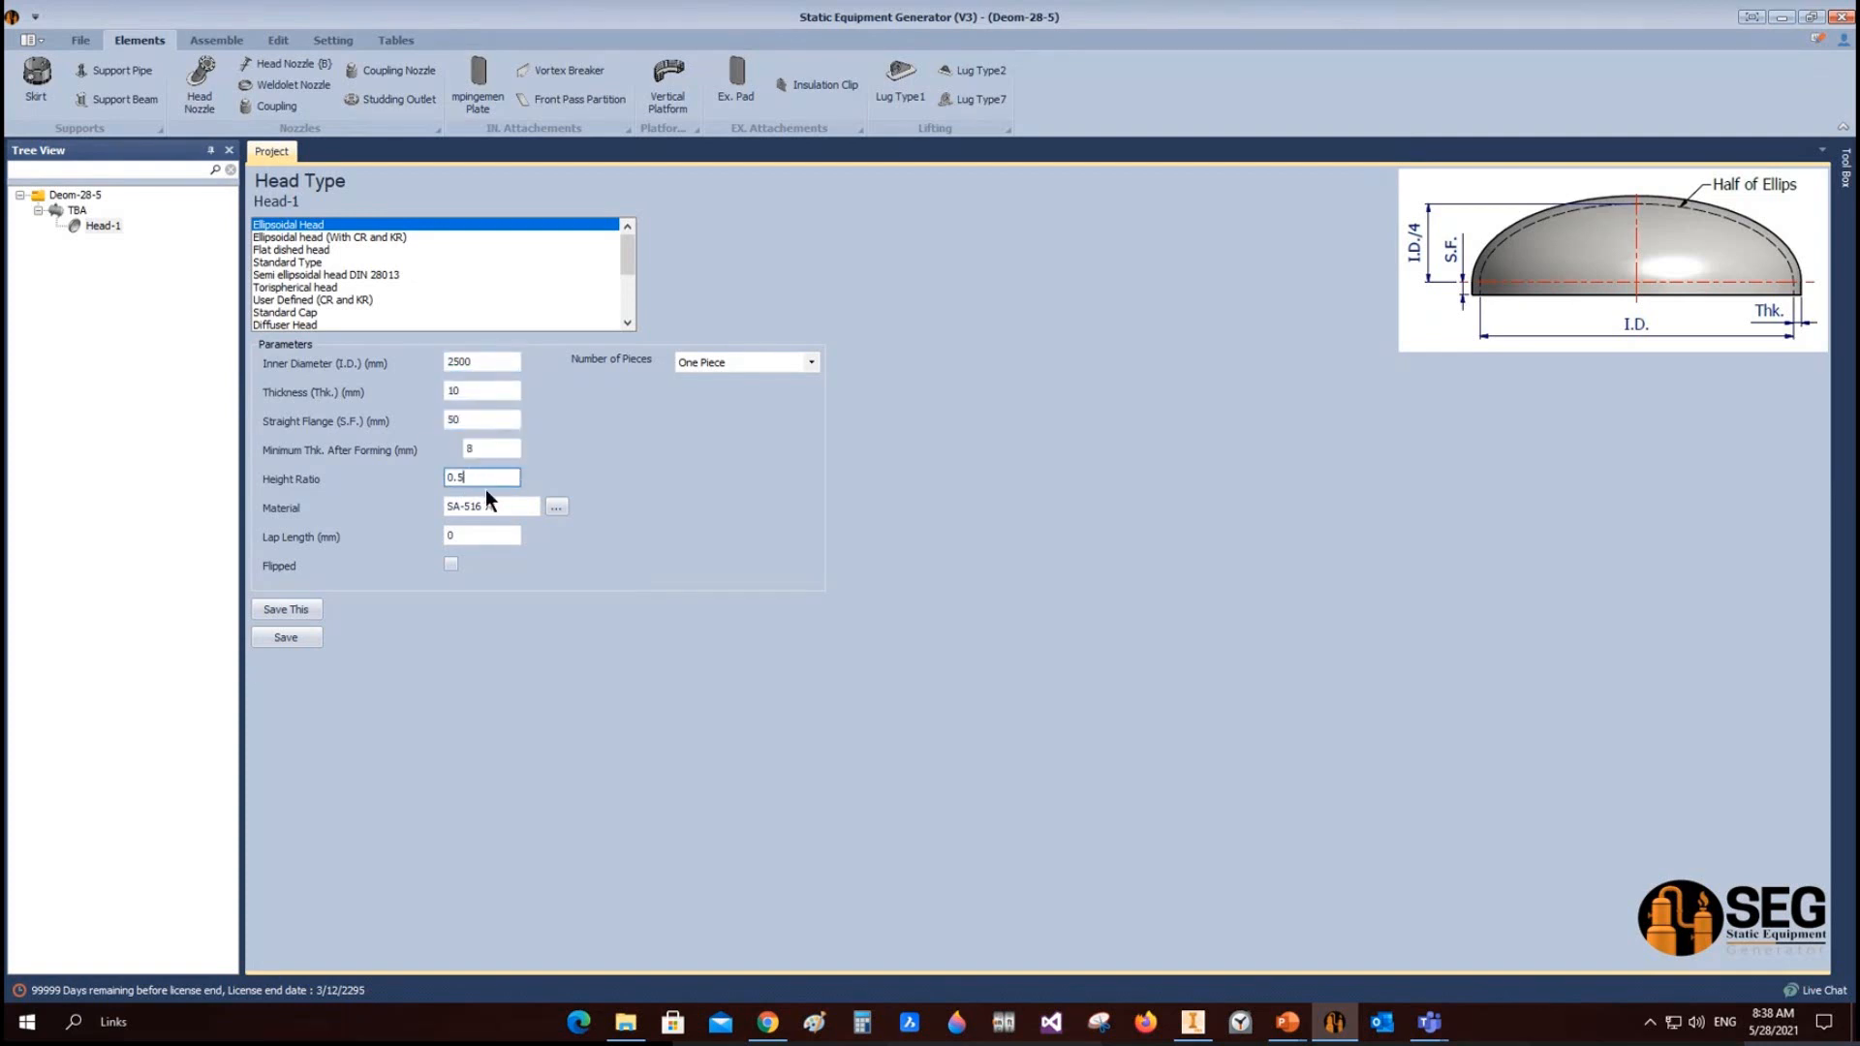
Step: Assign SA-516 grade 70 plate from ASME Table-1A as Head-1's material and save the head
click(513, 507)
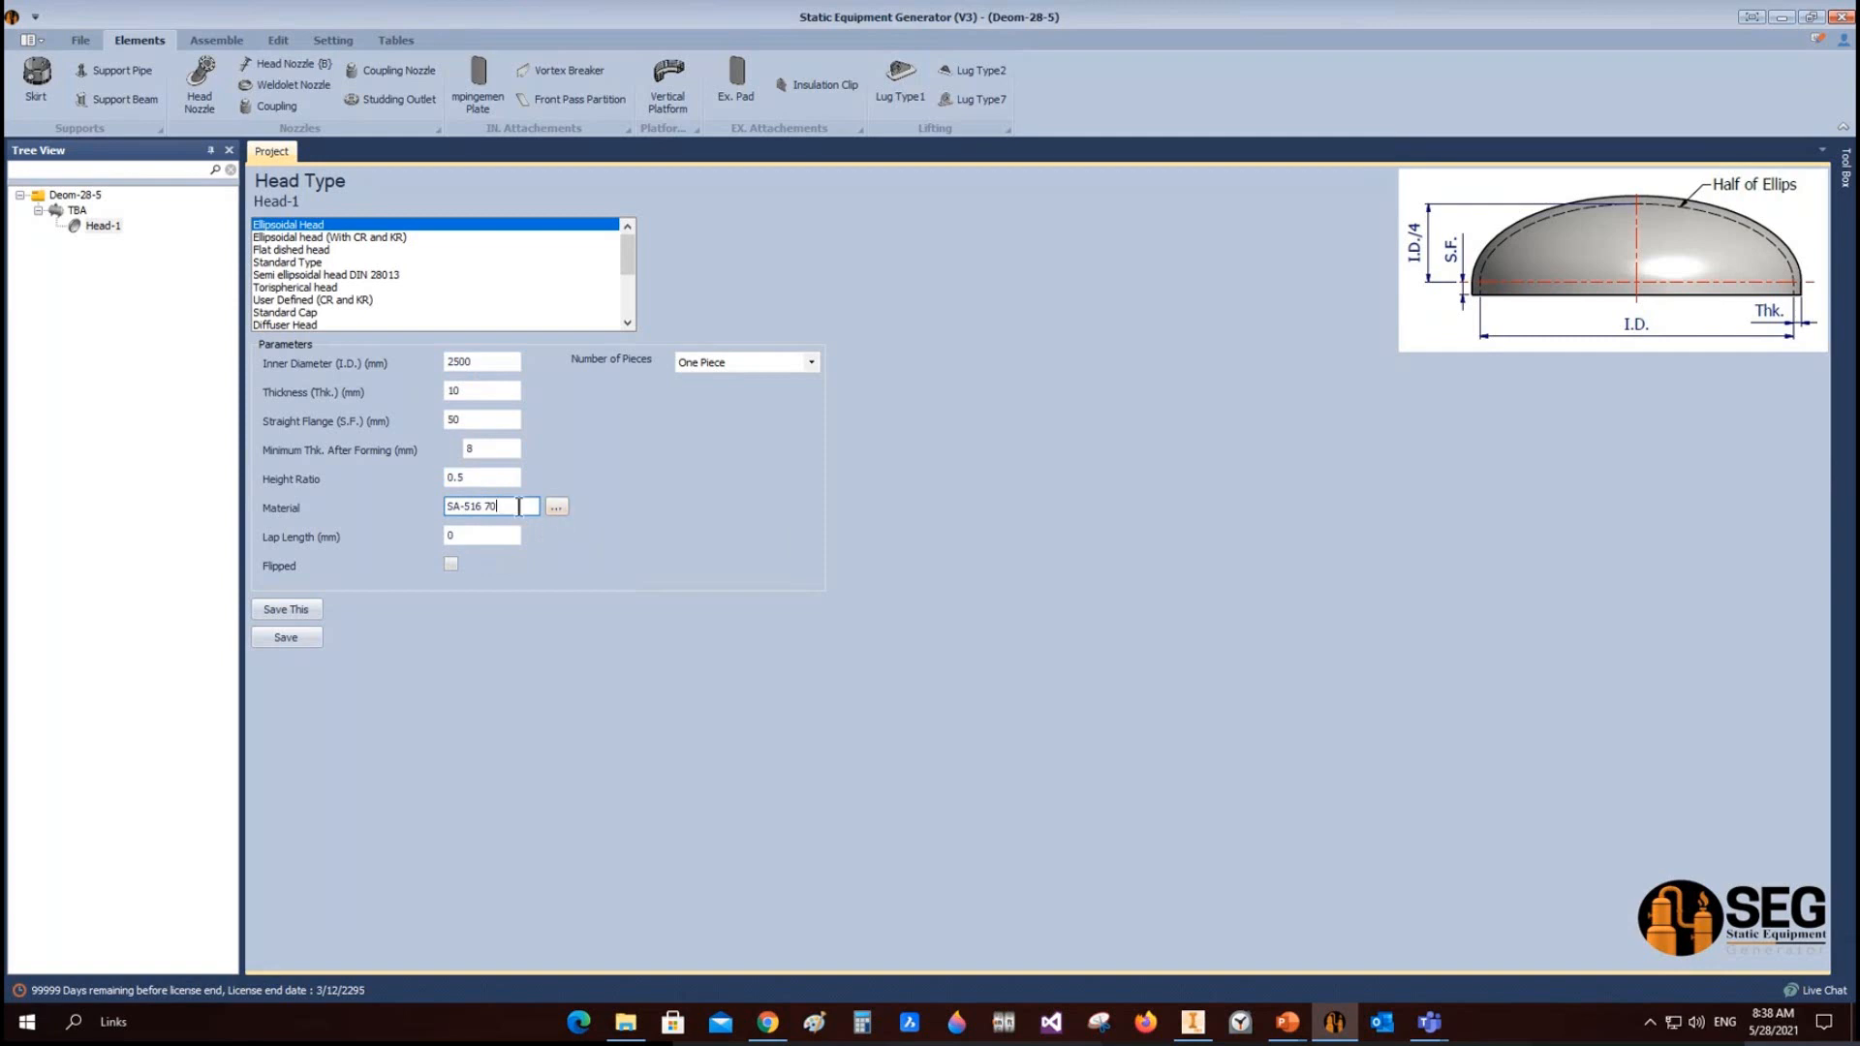
drag(515, 505, 431, 533)
click(446, 531)
click(556, 508)
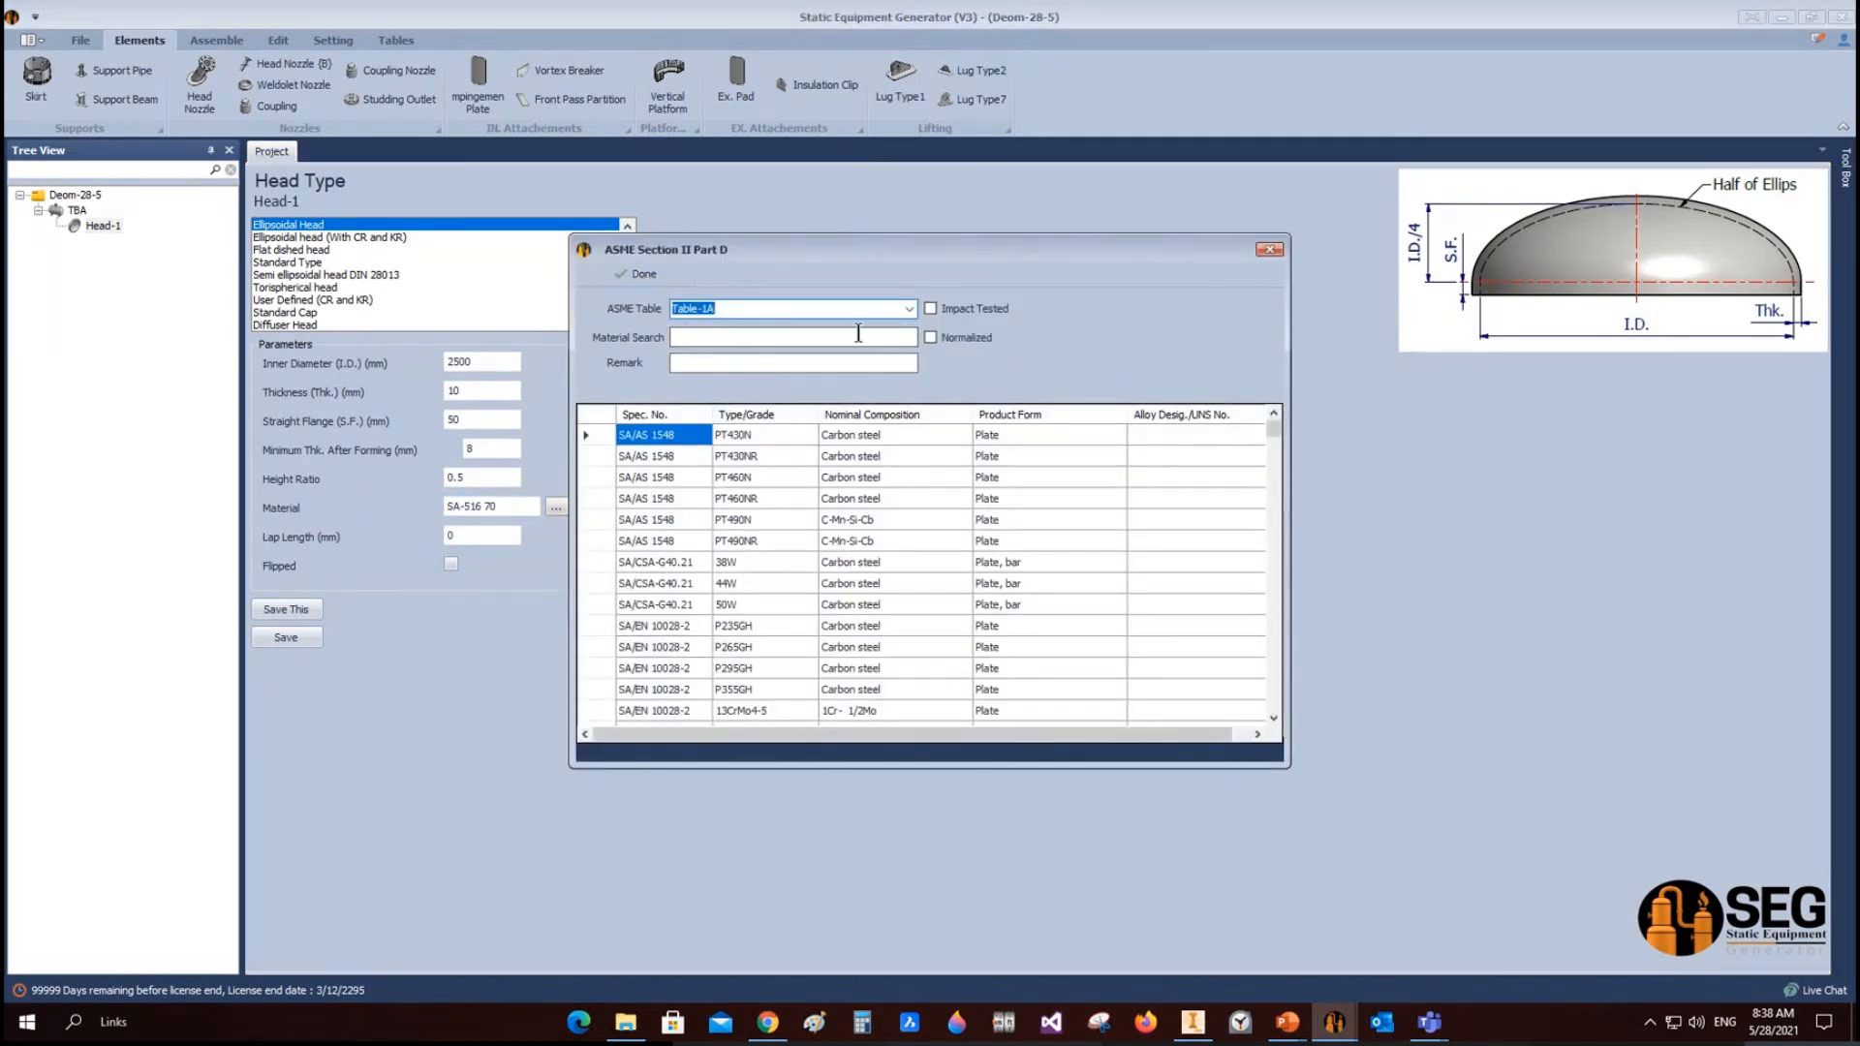
click(907, 309)
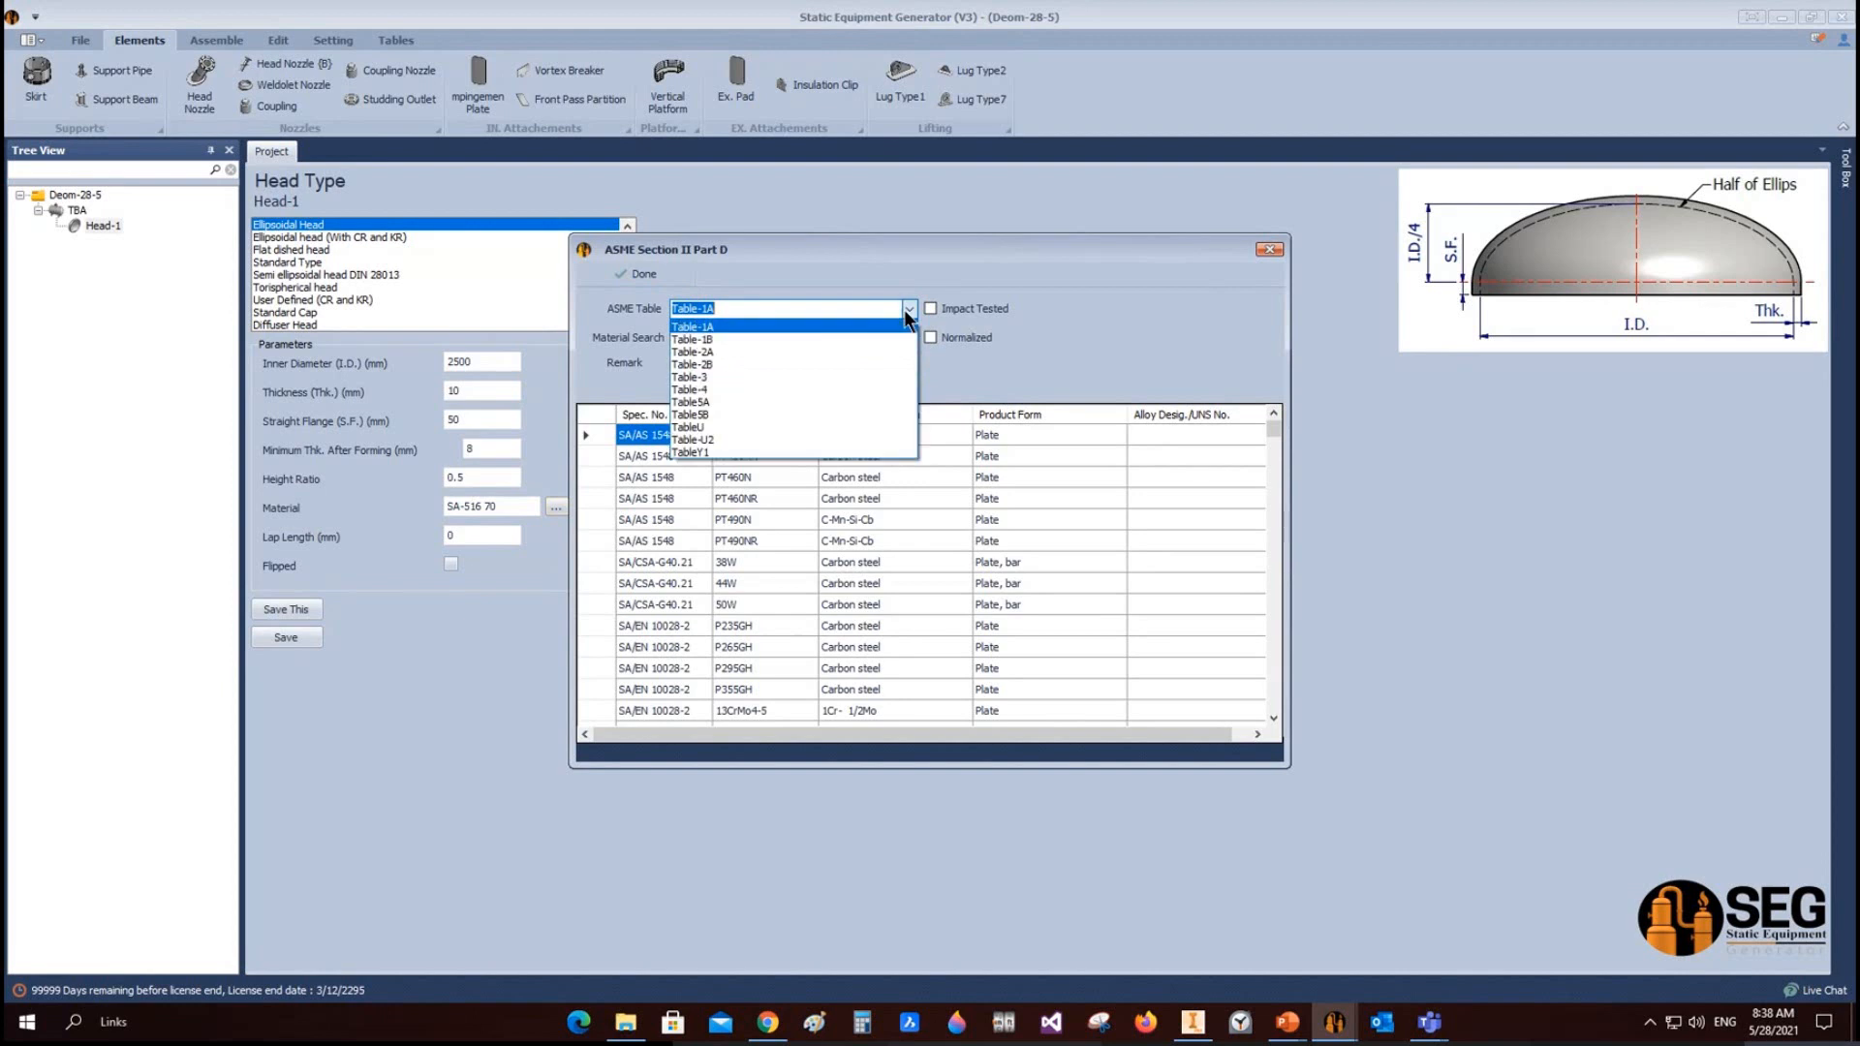
click(740, 326)
click(731, 337)
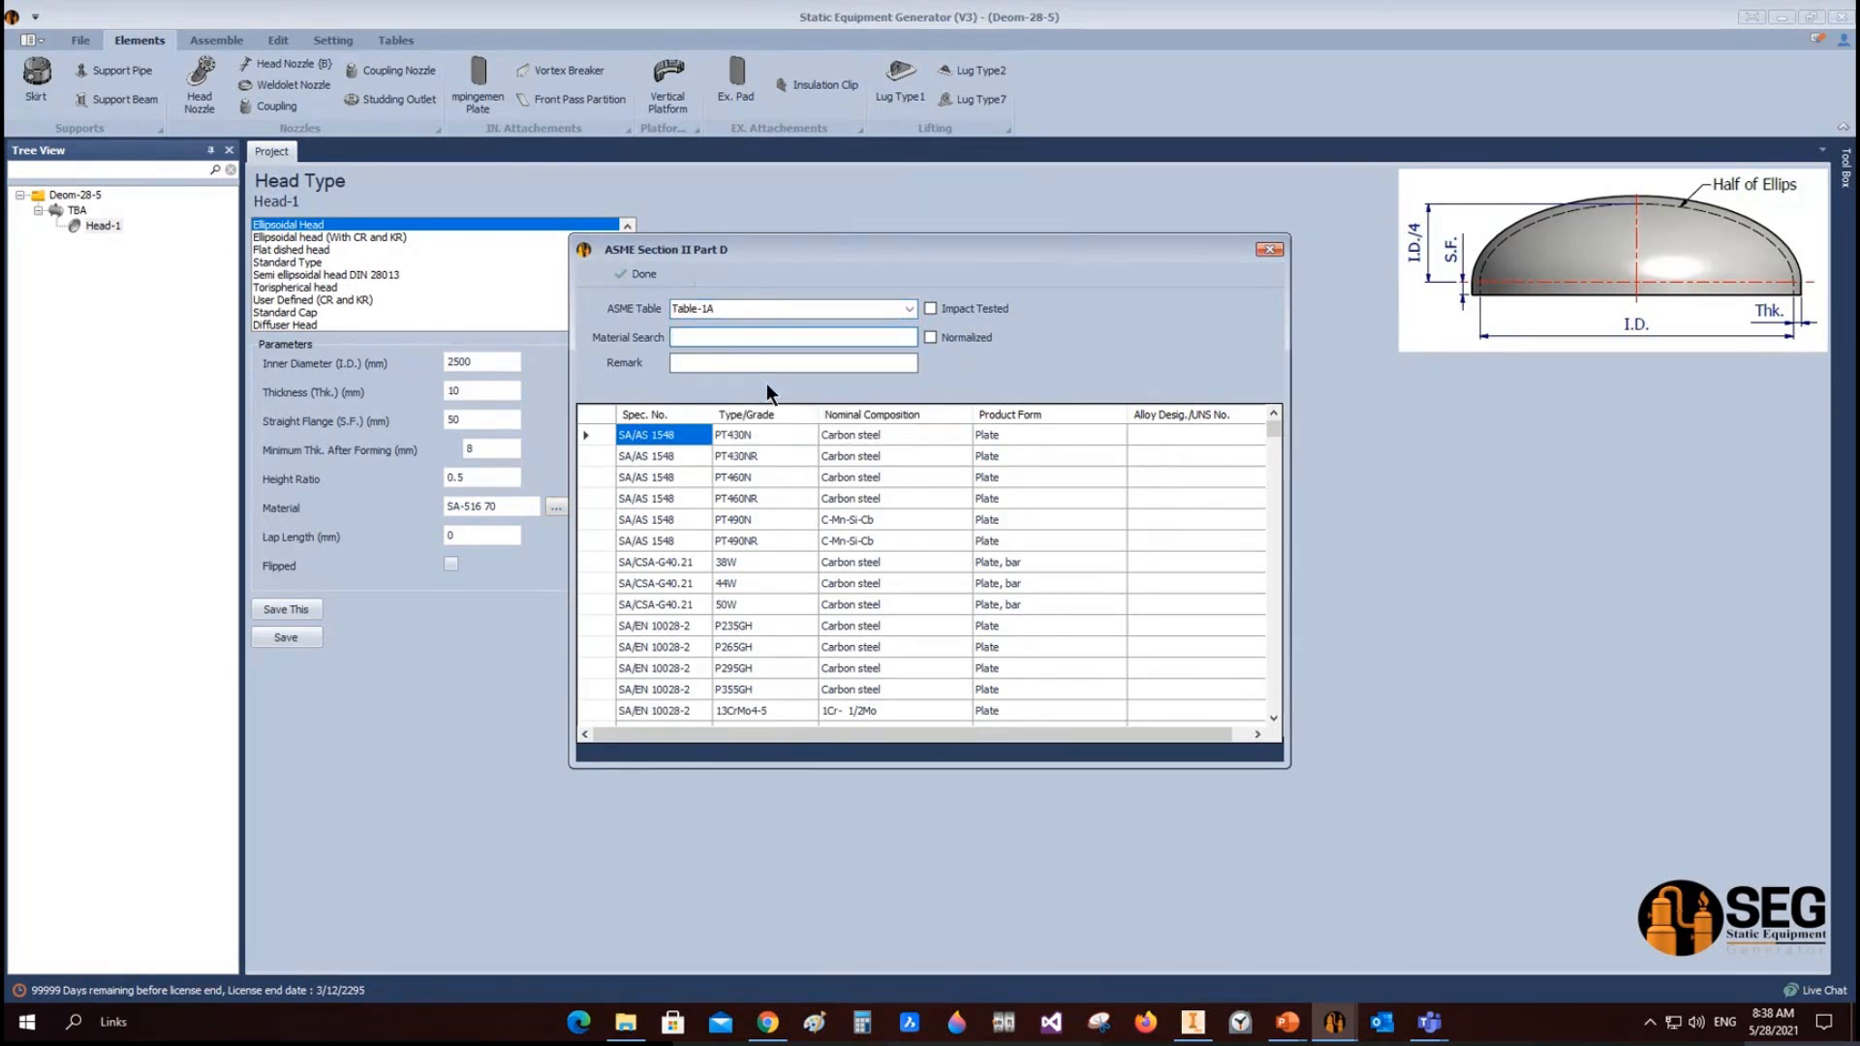
text(sa-516)
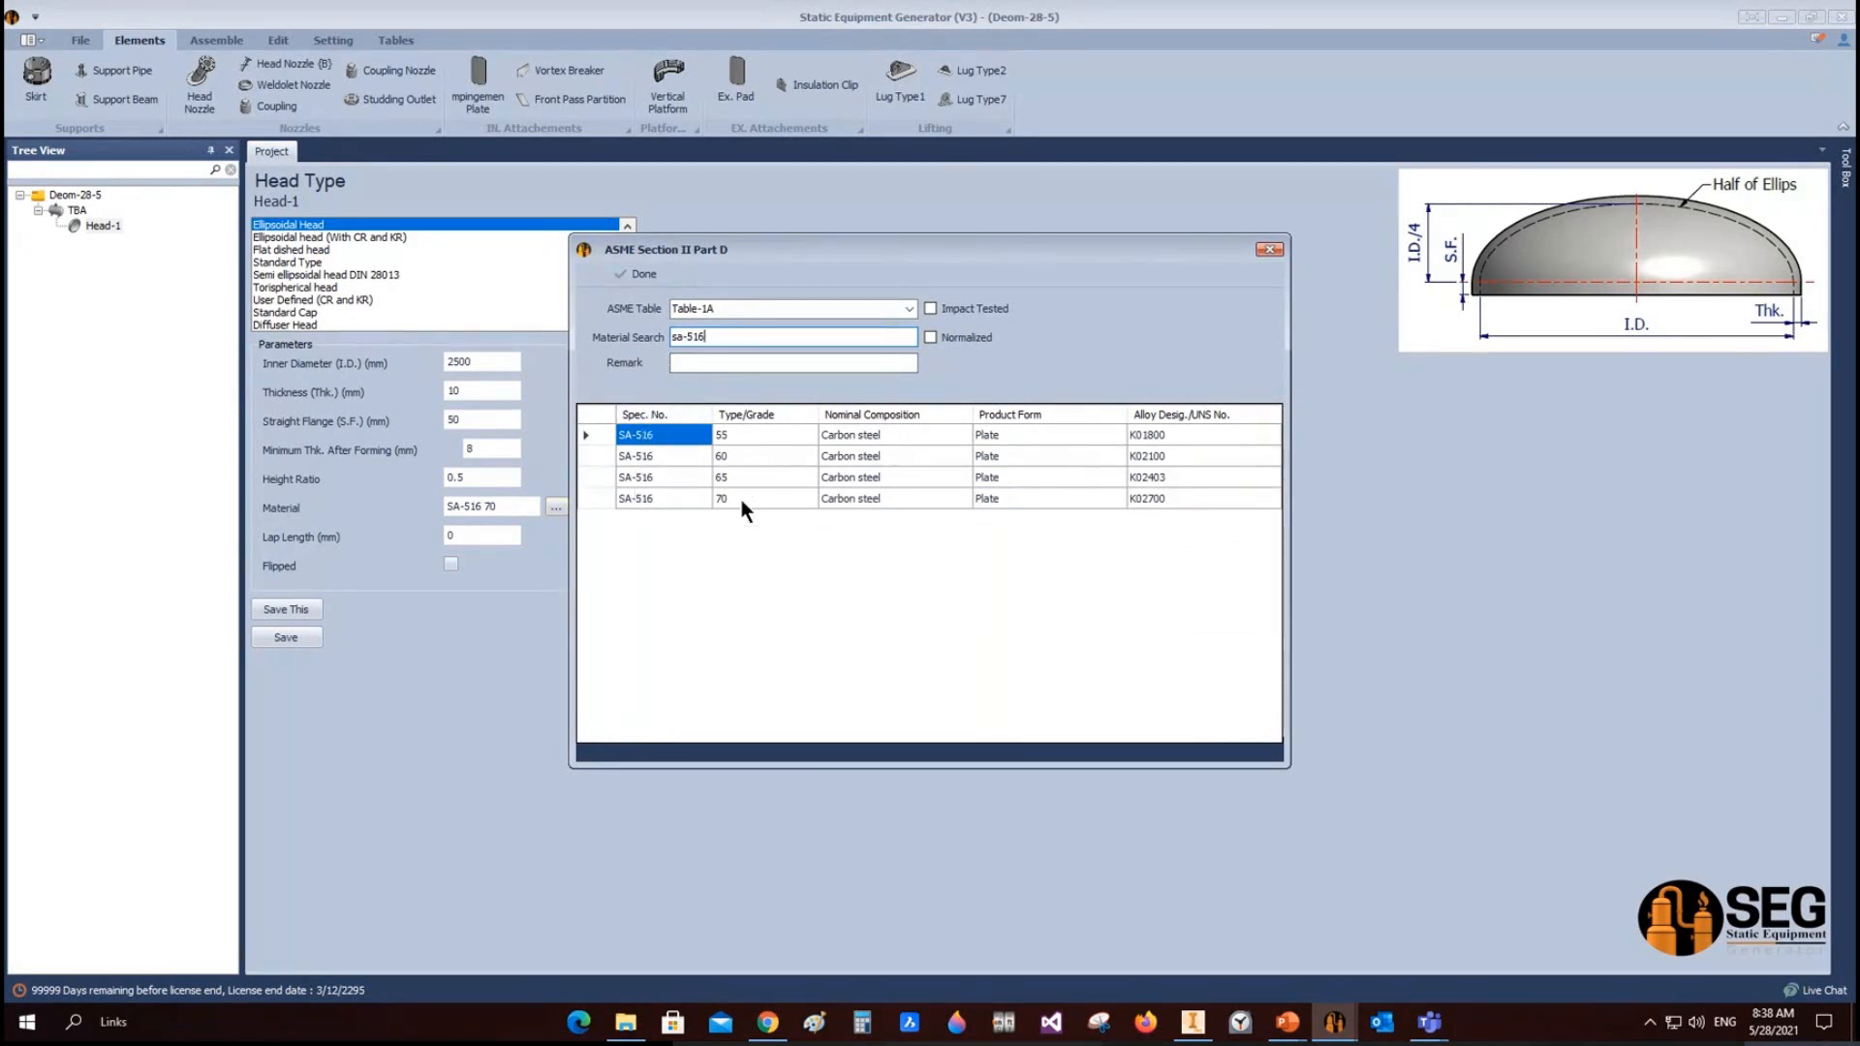
click(601, 498)
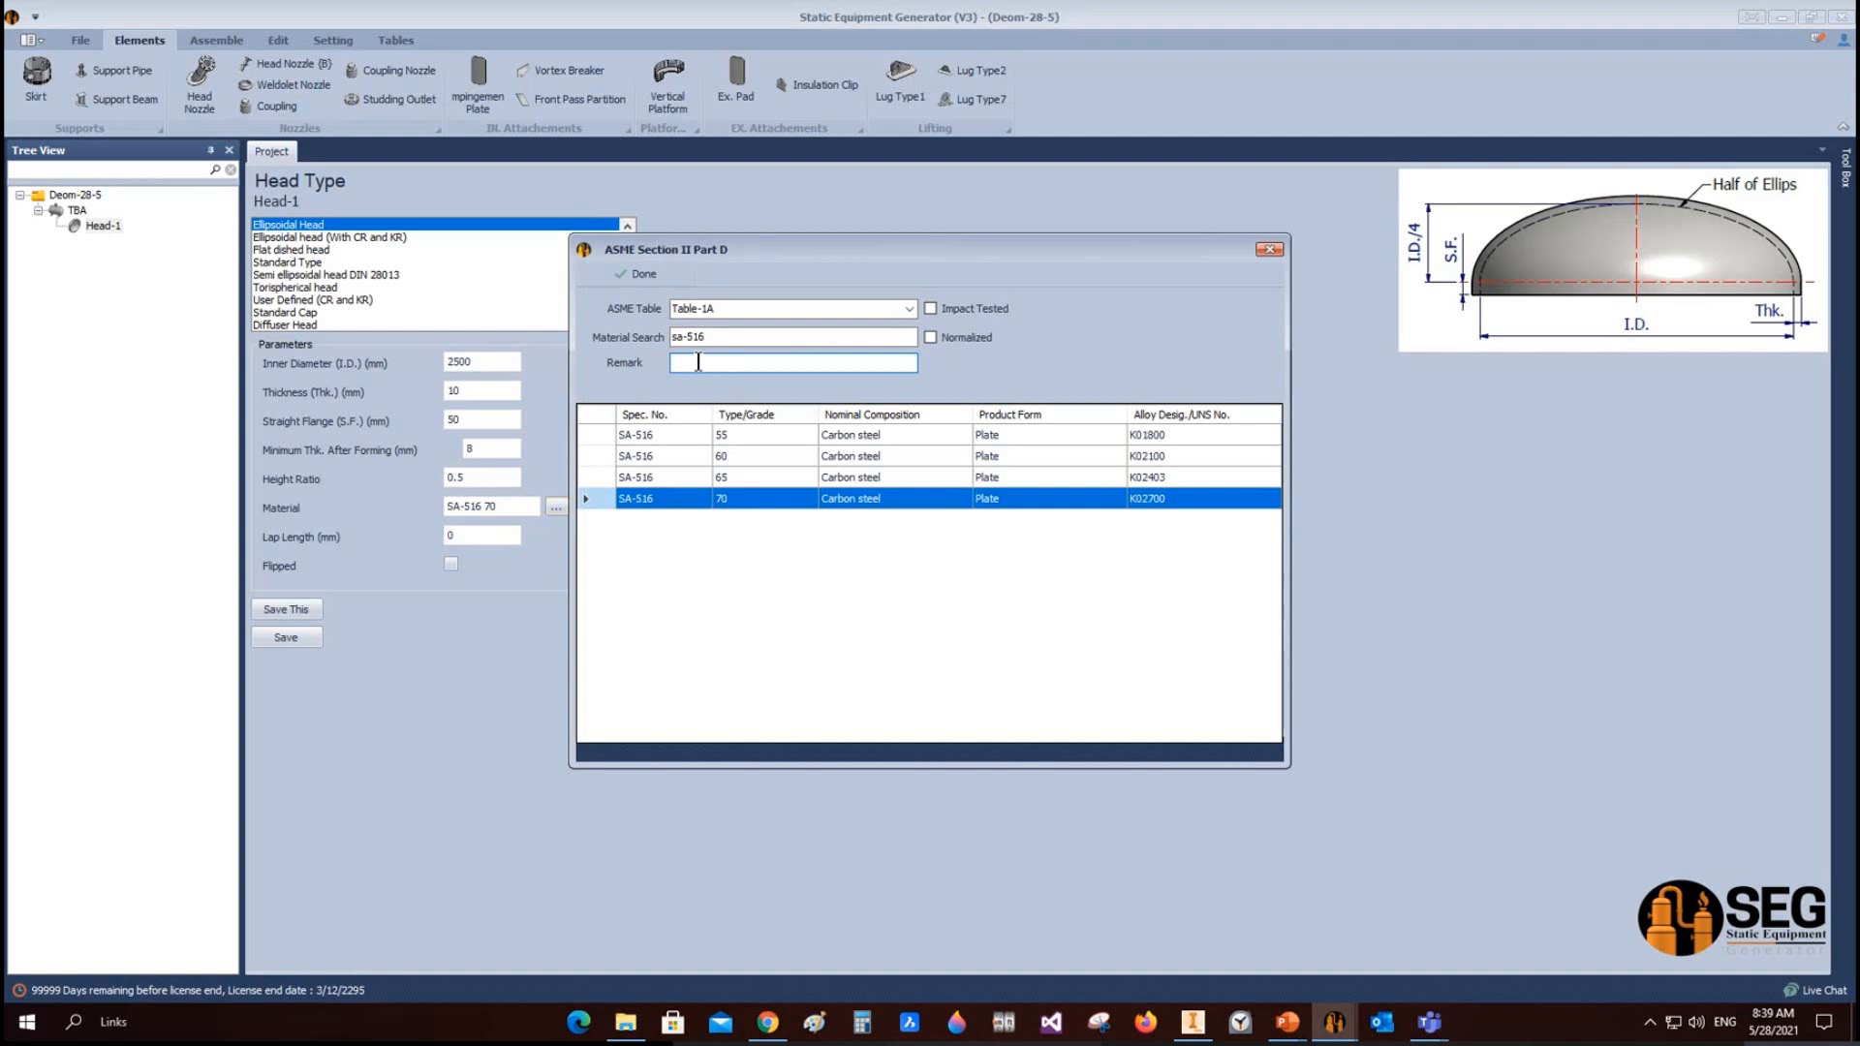
click(639, 276)
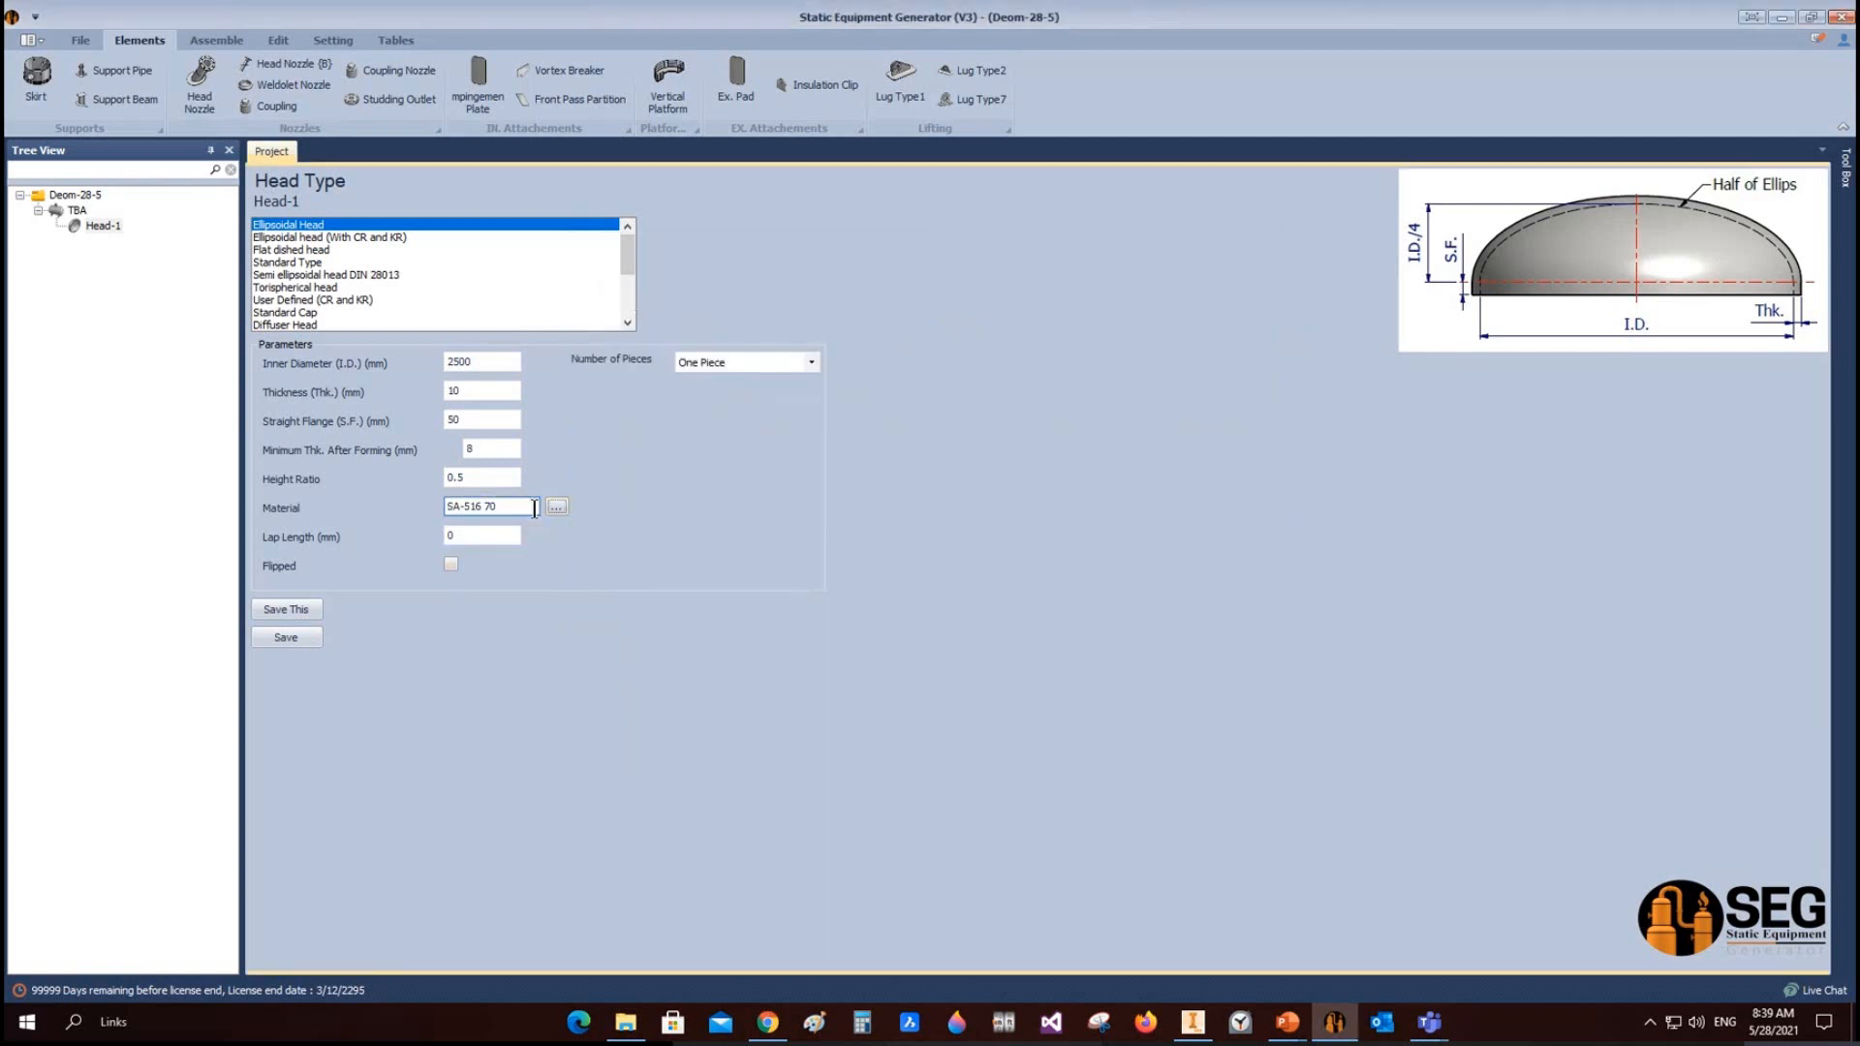
click(294, 627)
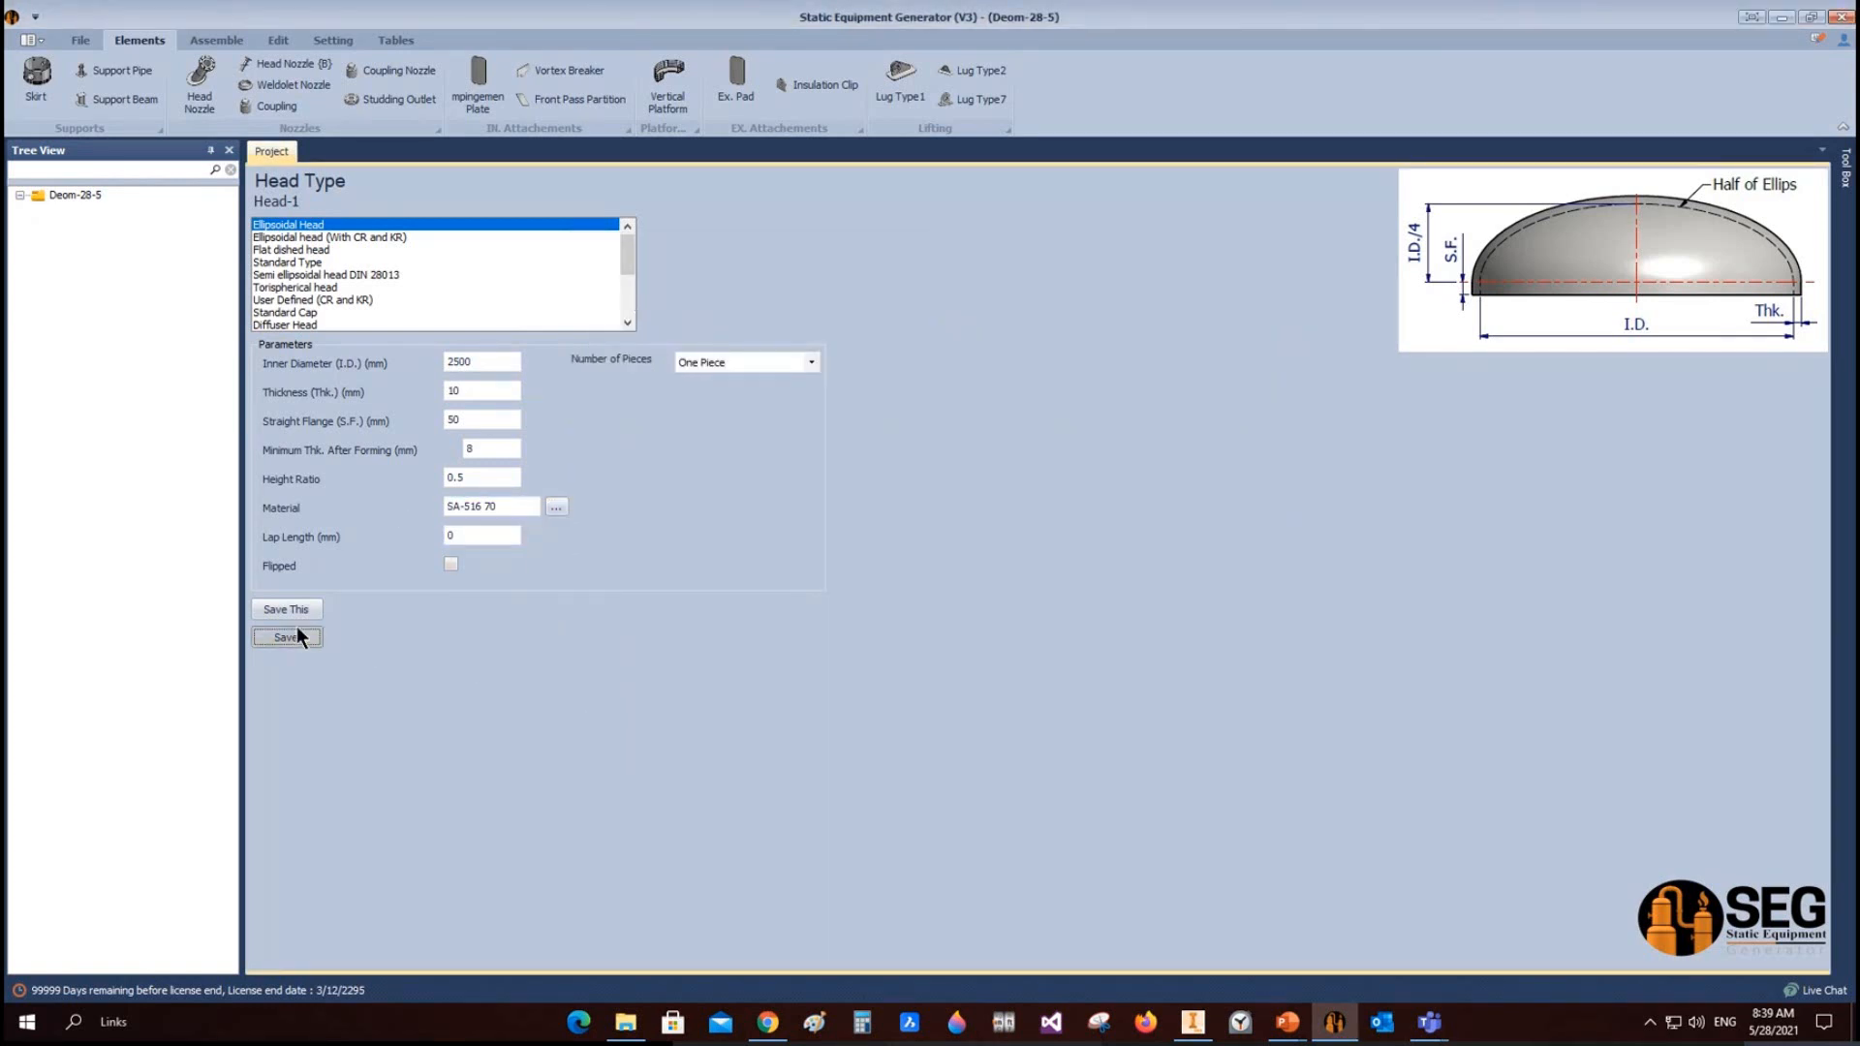
Step: Generate the TBA assembly with Head-1 and switch to Autodesk Inventor to inspect the head model
click(69, 209)
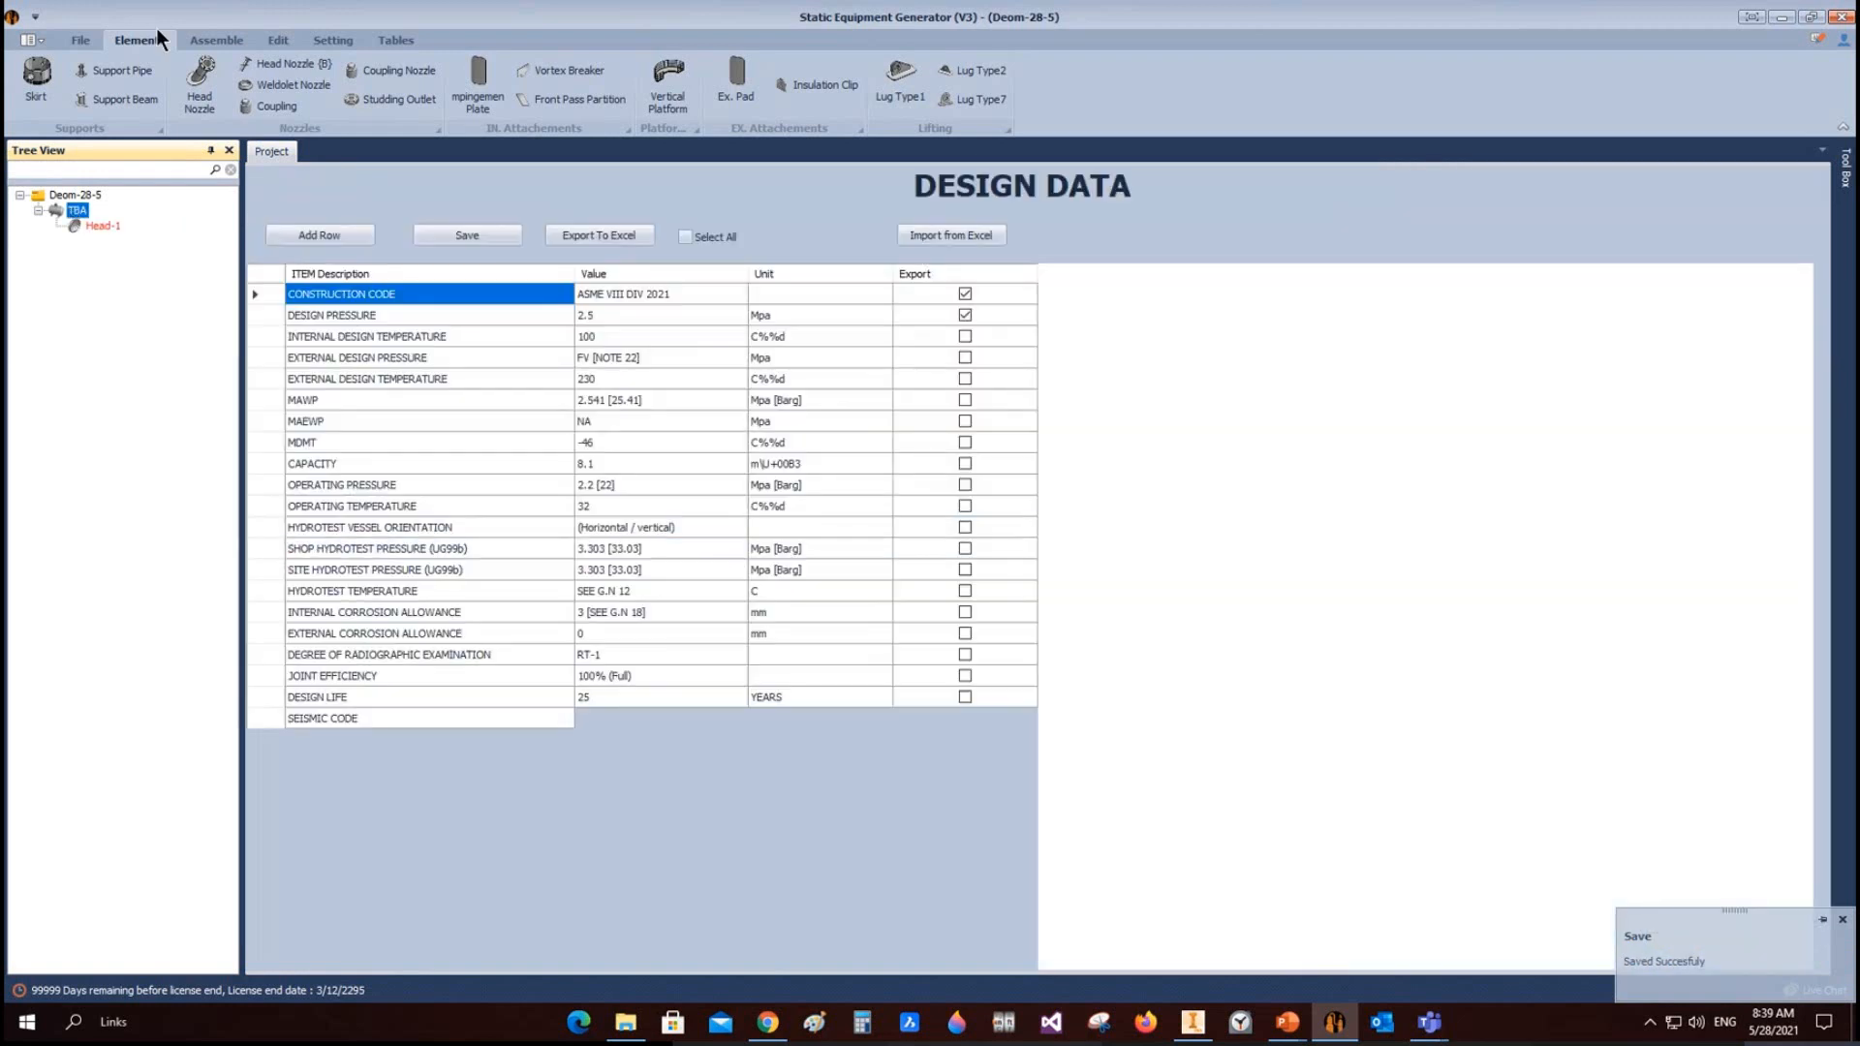
click(204, 40)
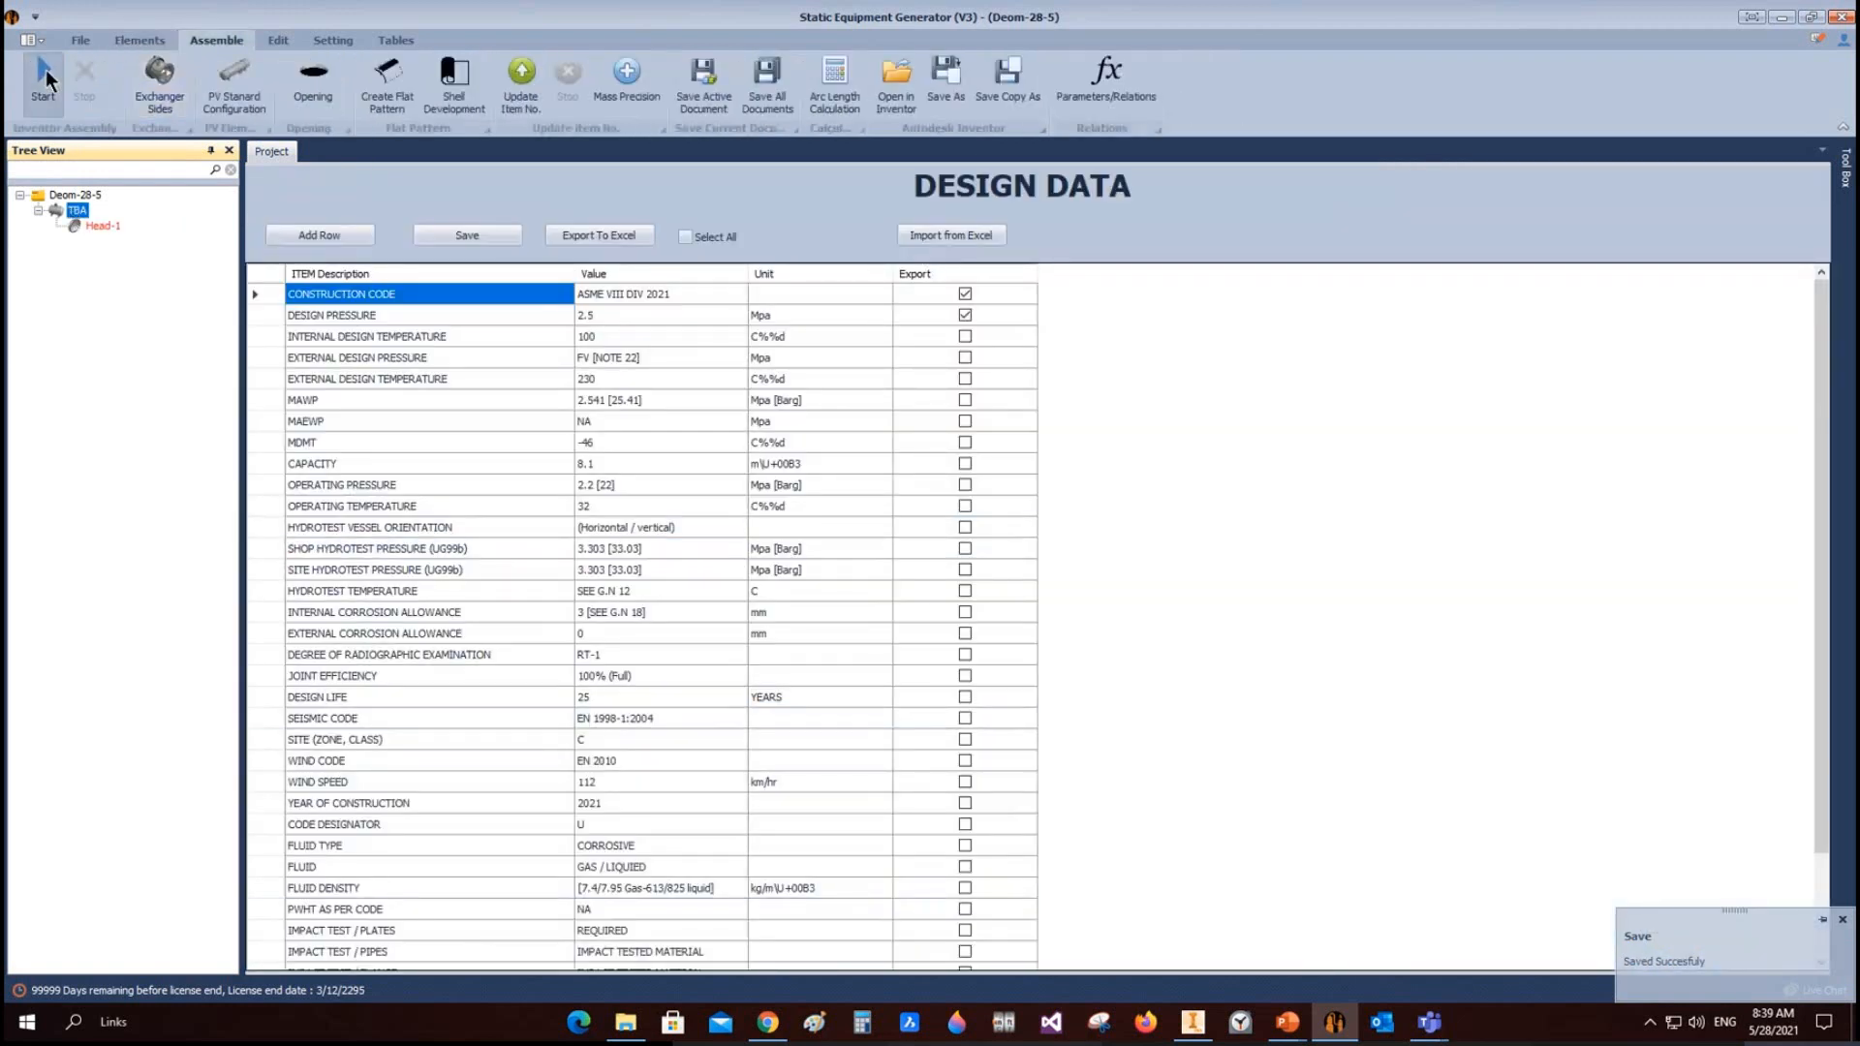
click(45, 70)
mouse_move(1198, 1027)
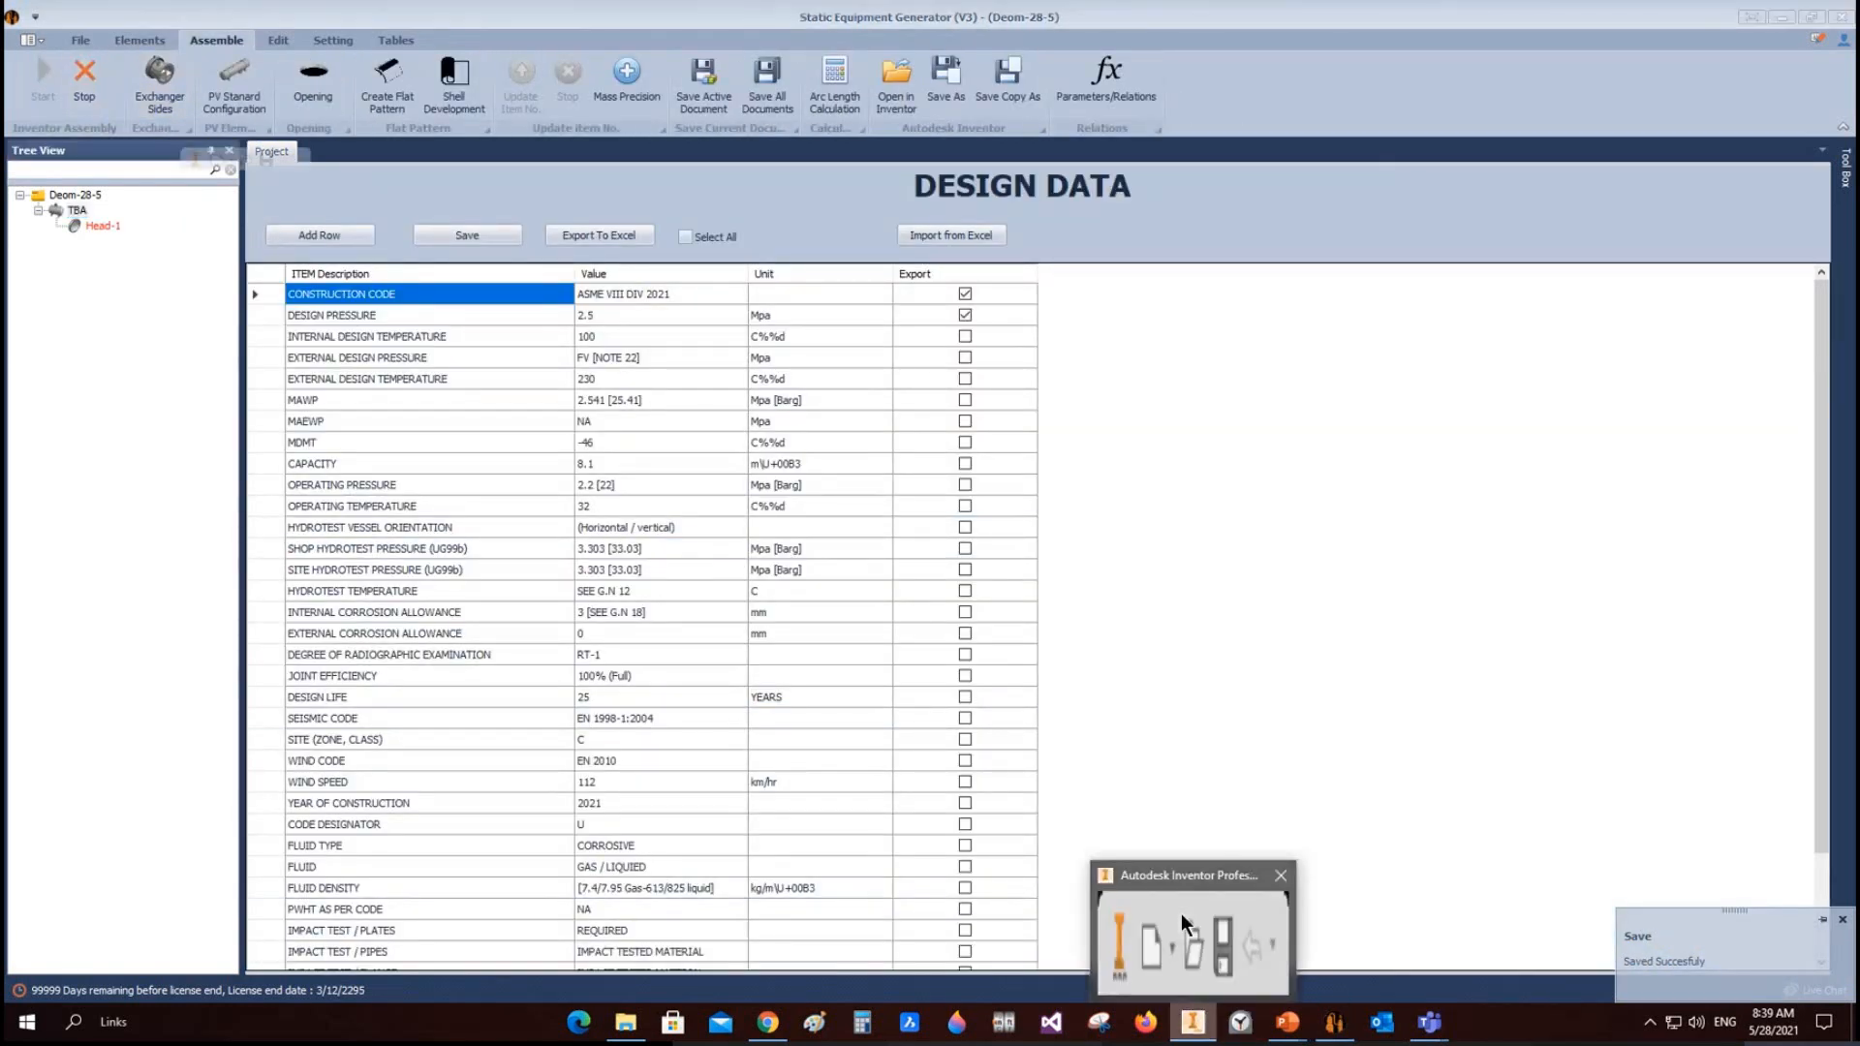
click(1181, 915)
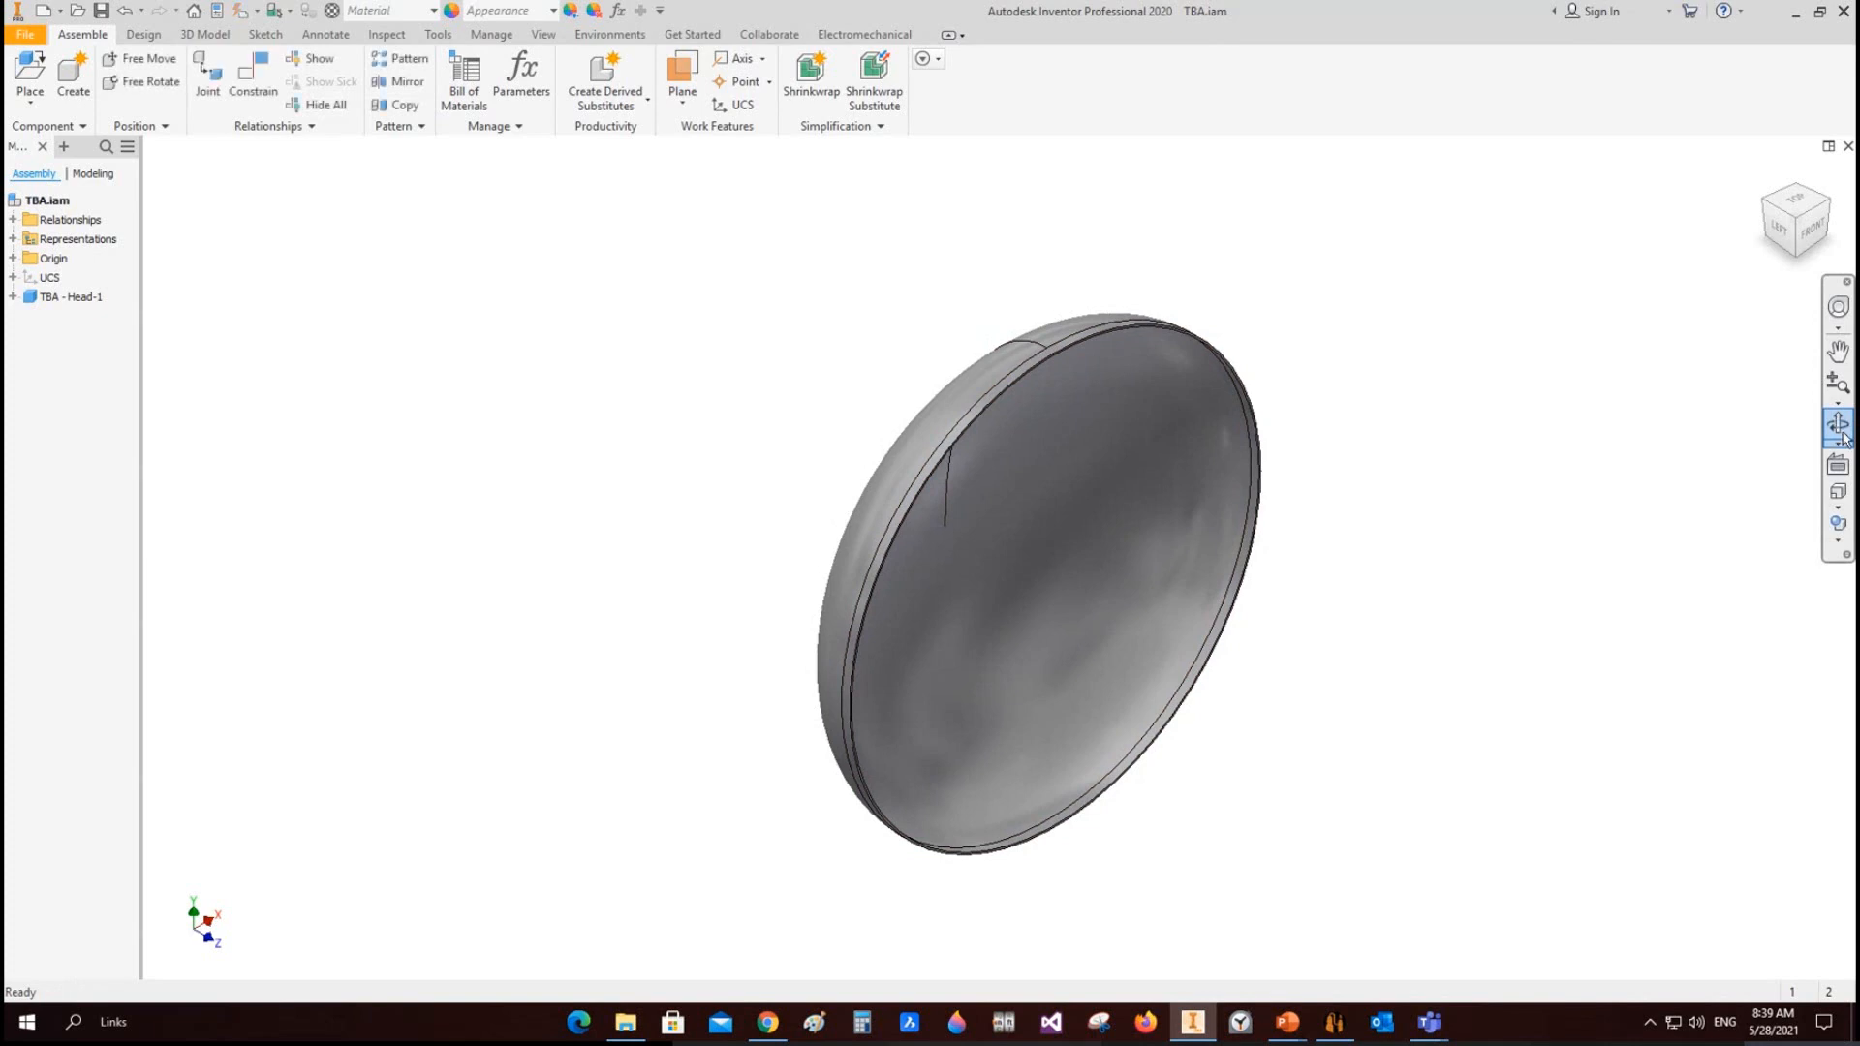
click(1840, 431)
drag(959, 616, 1100, 602)
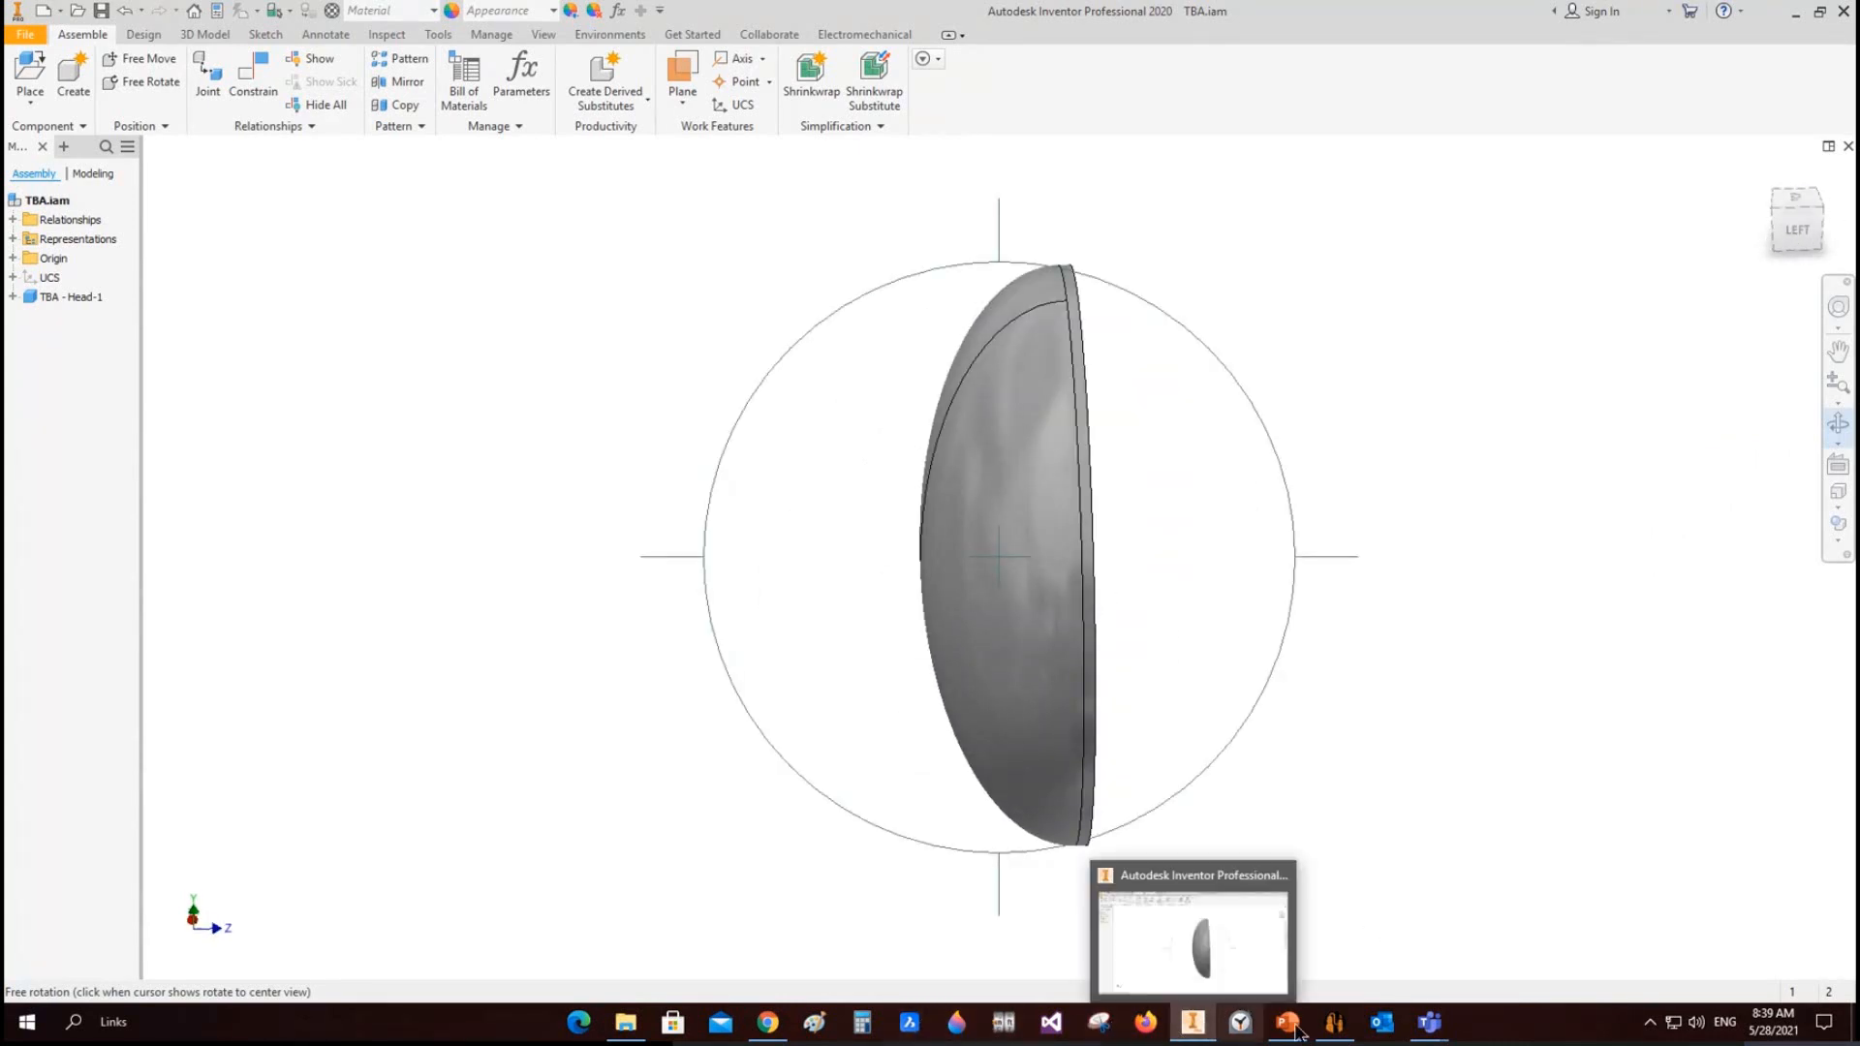
Step: Switch back to Static Equipment Generator and examine Head-1's parameters for the Two Pieces and More Than Two Pieces options
click(1328, 1030)
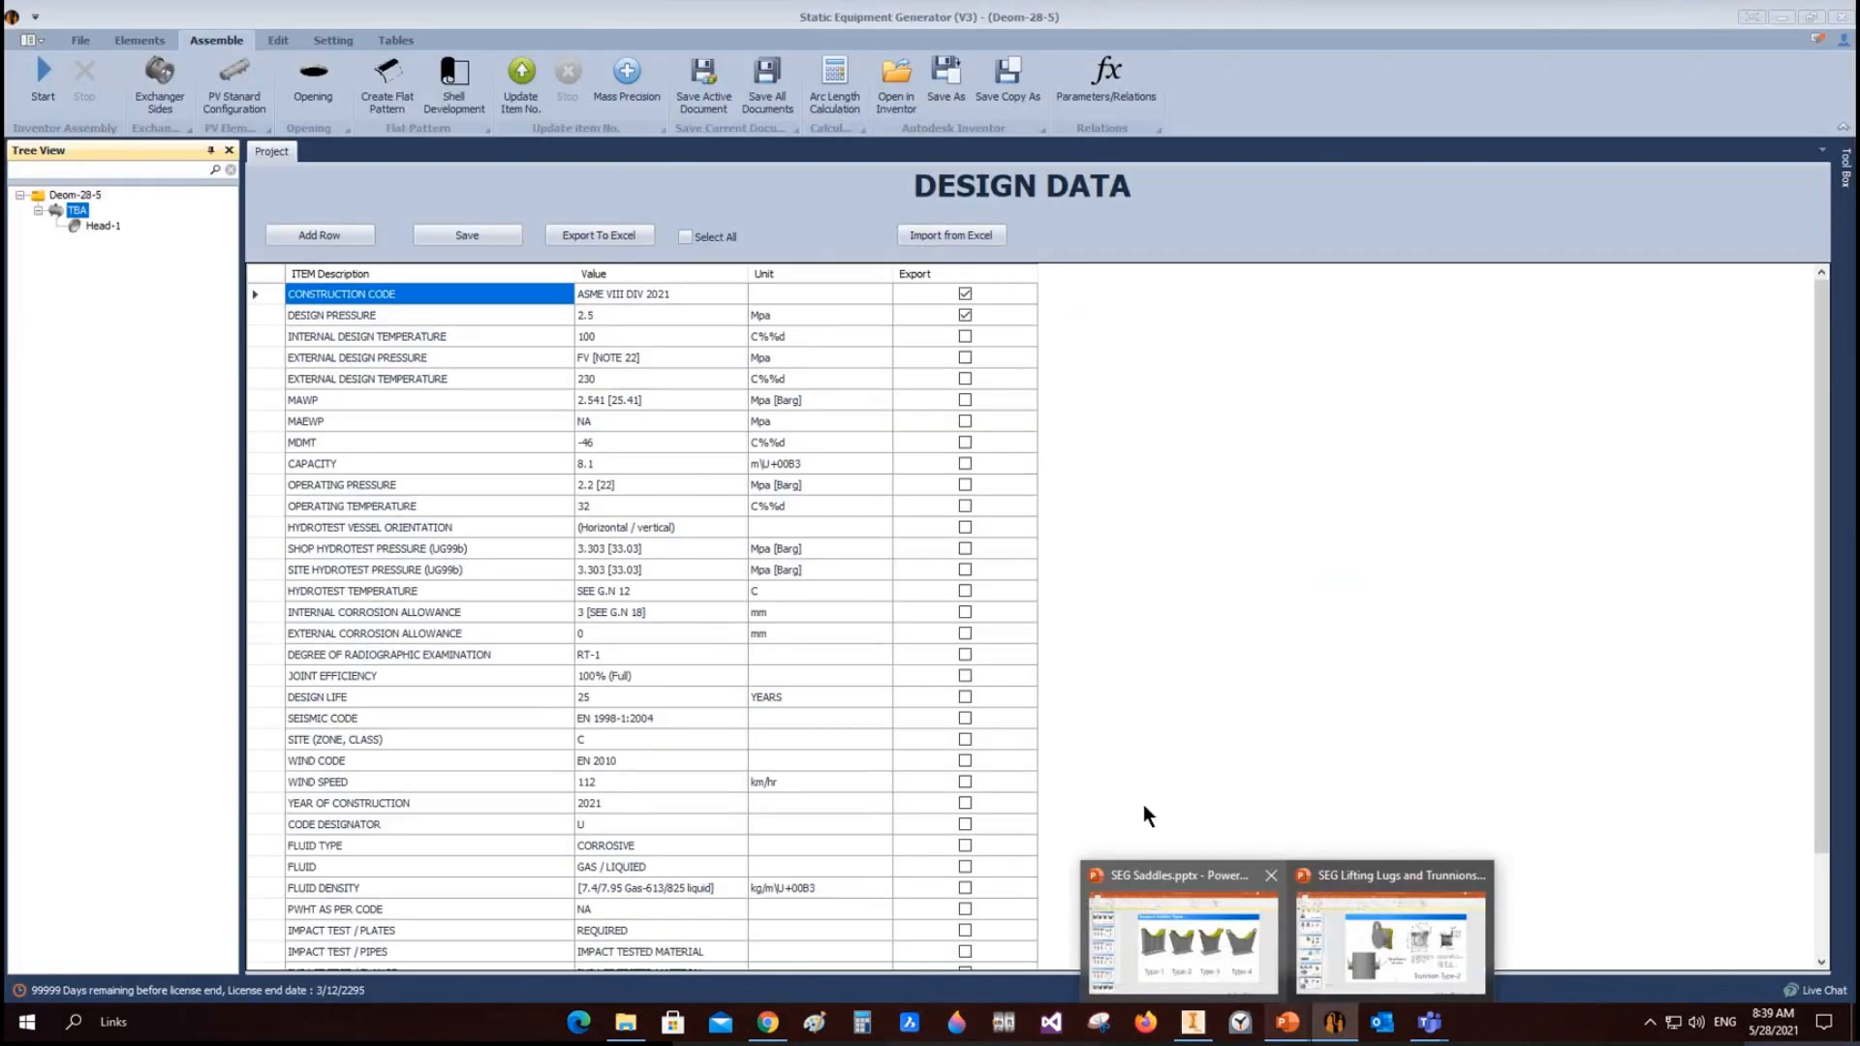
click(79, 223)
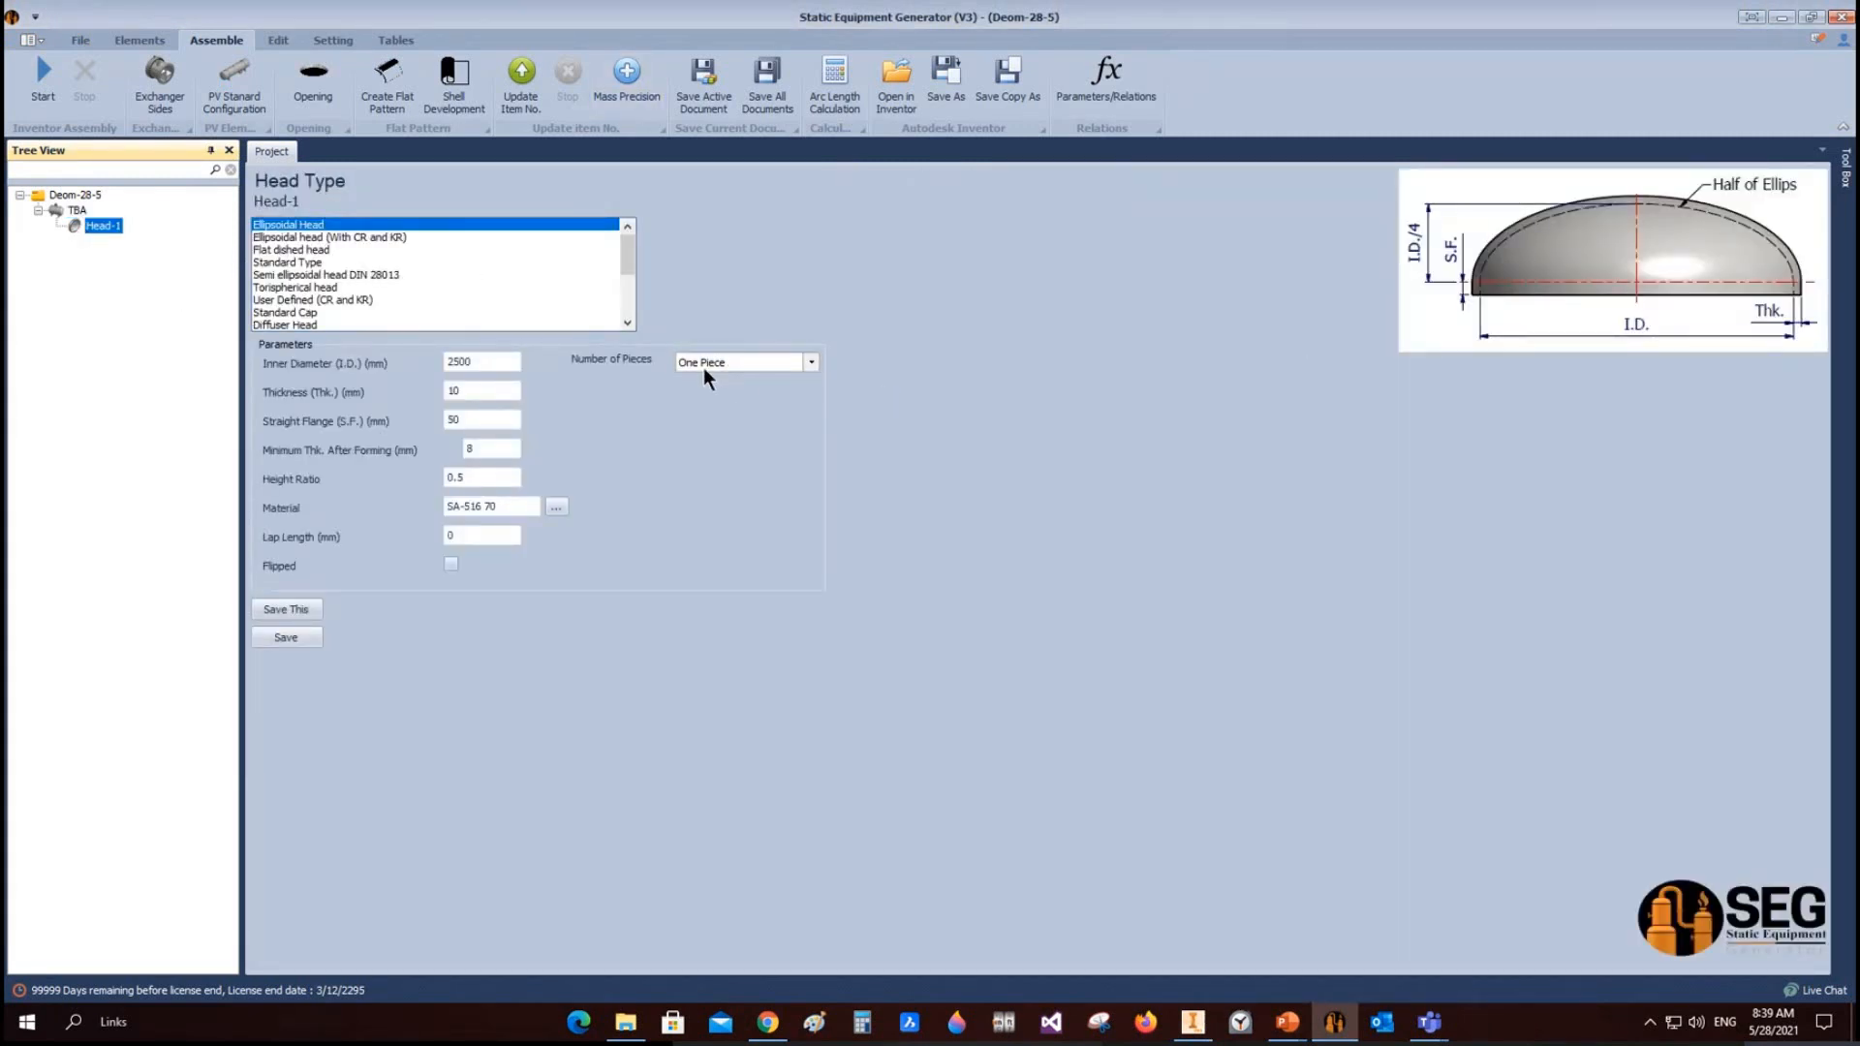
click(812, 361)
click(763, 393)
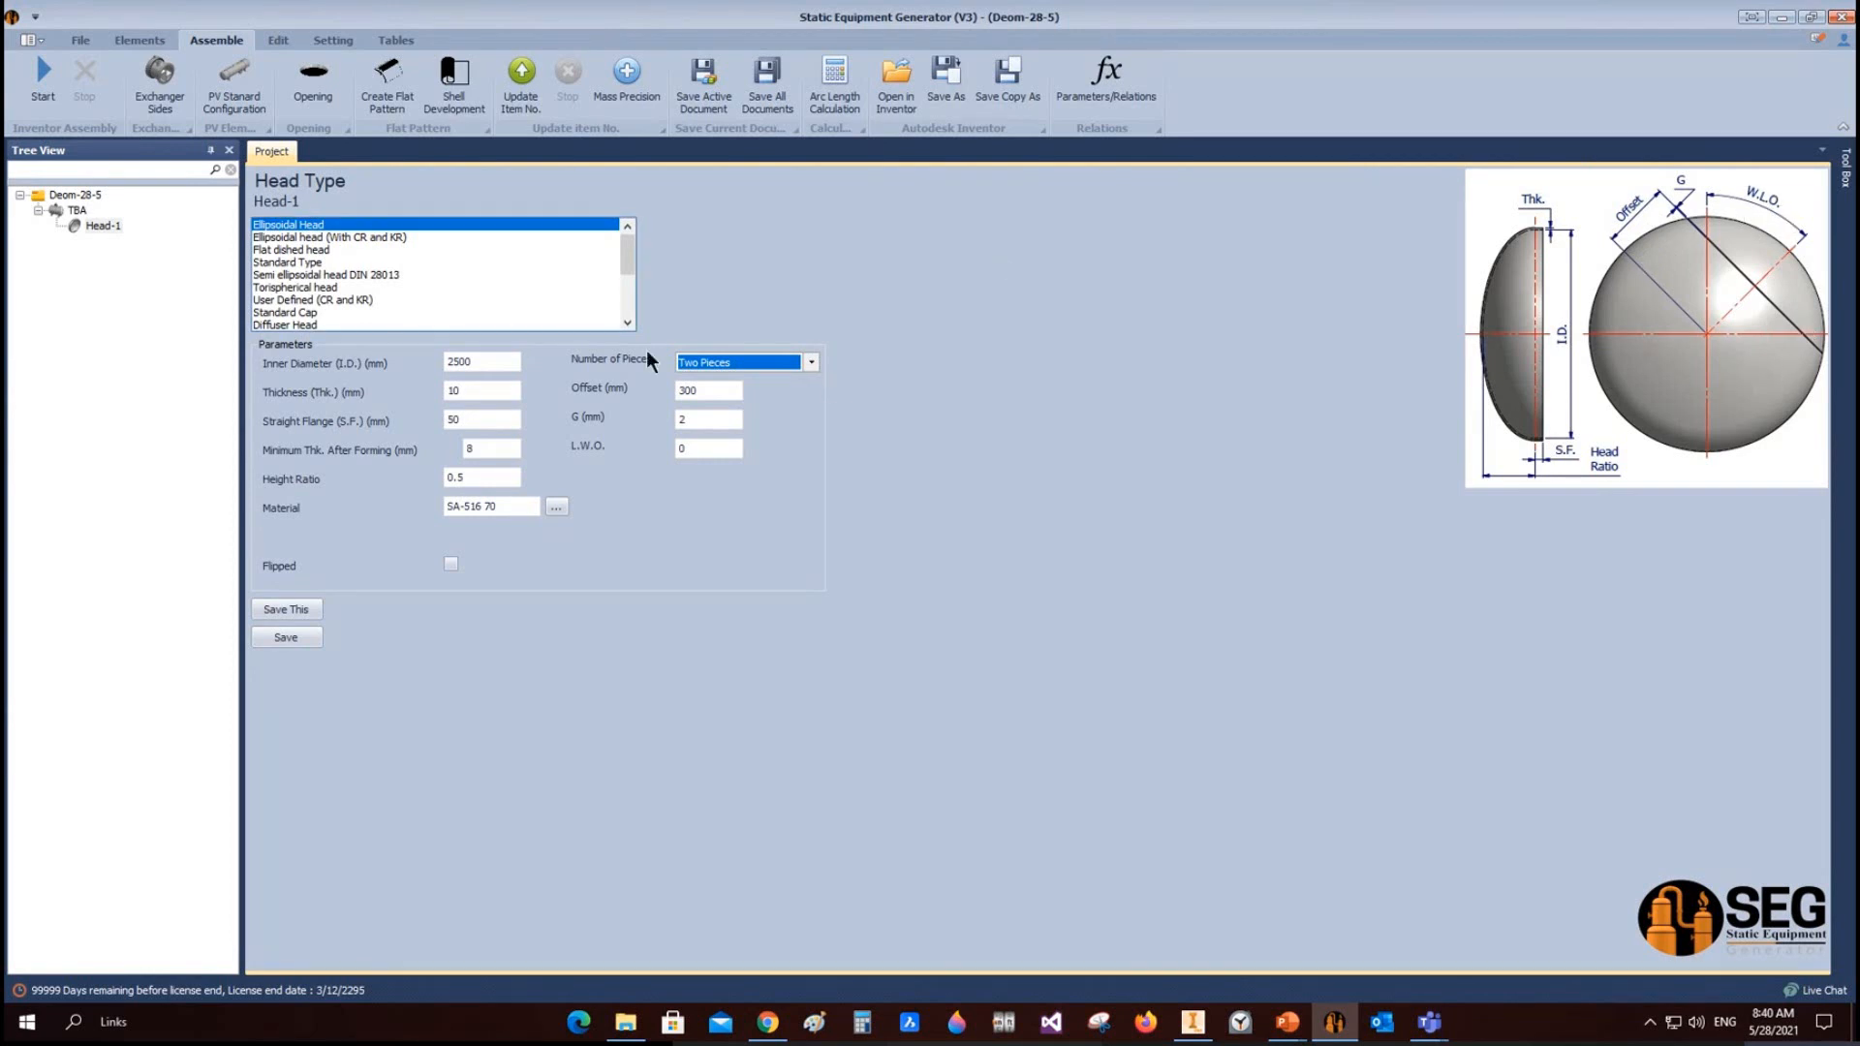
click(806, 364)
click(765, 405)
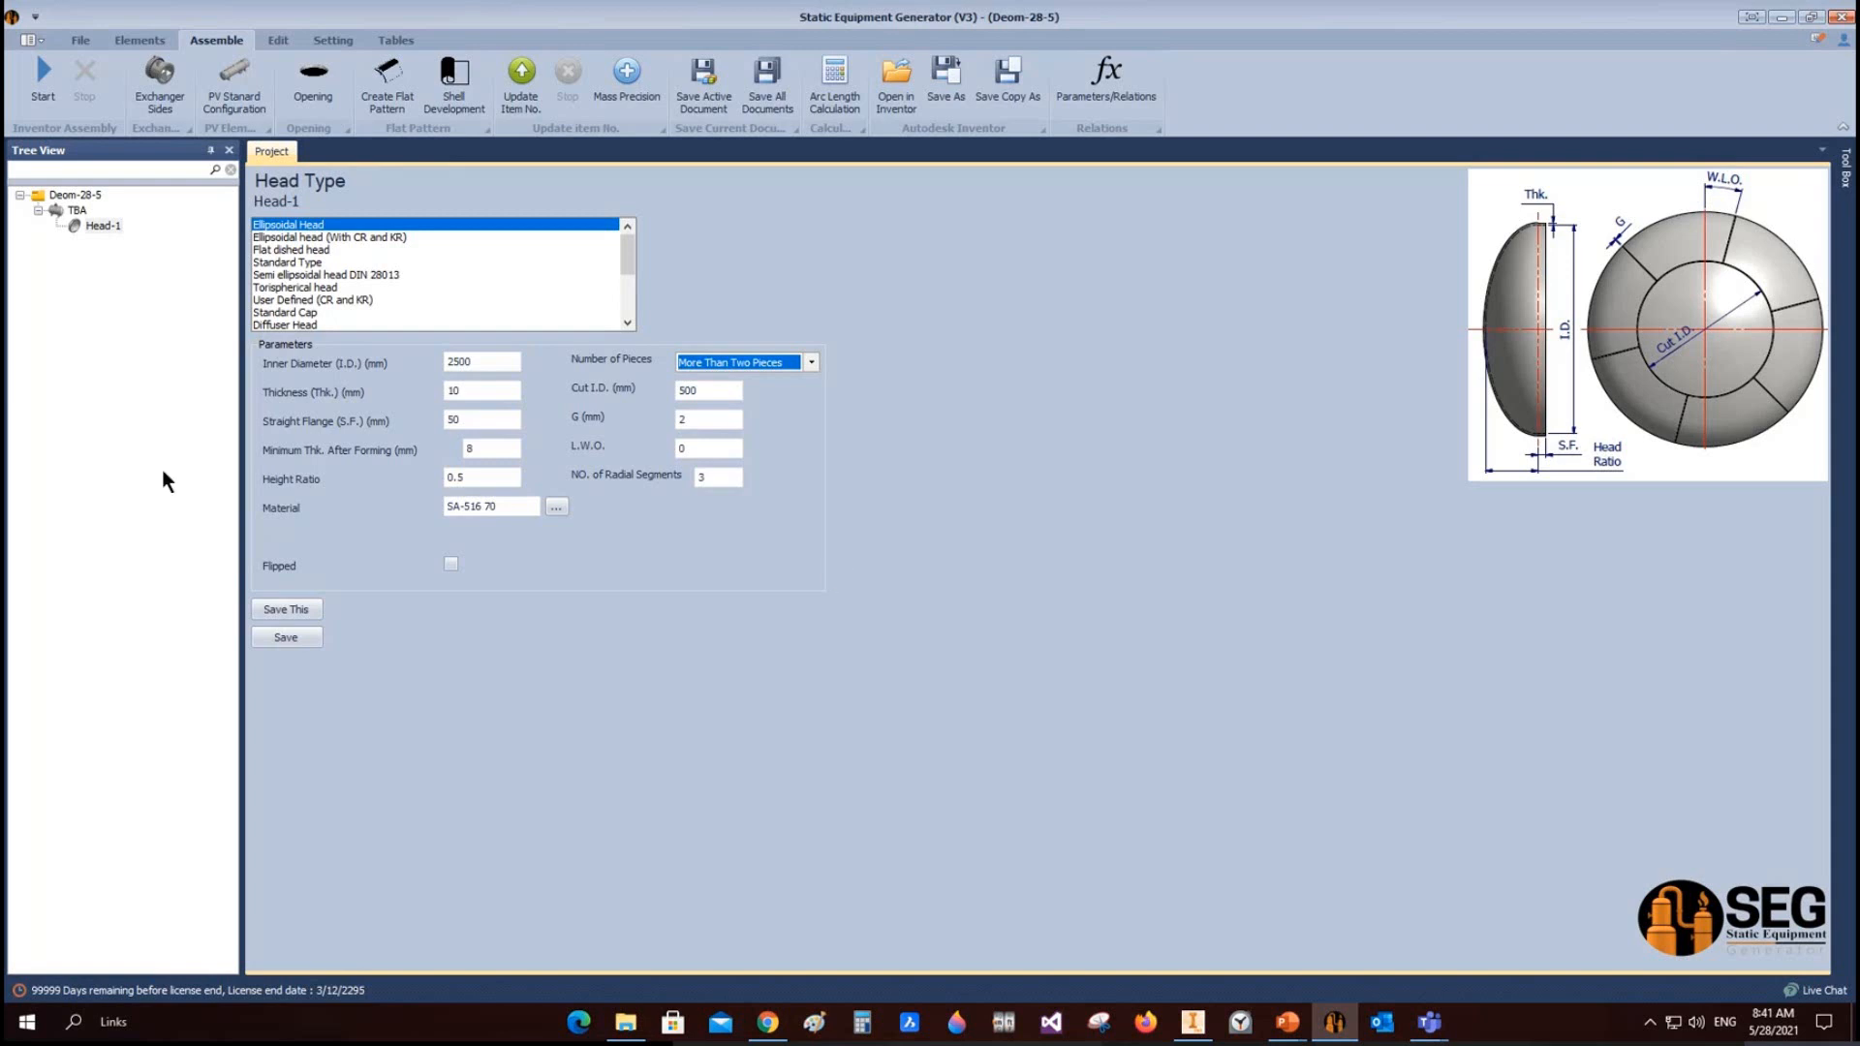
Step: Add a shell element named Shell-1 to the TBA vessel
click(77, 211)
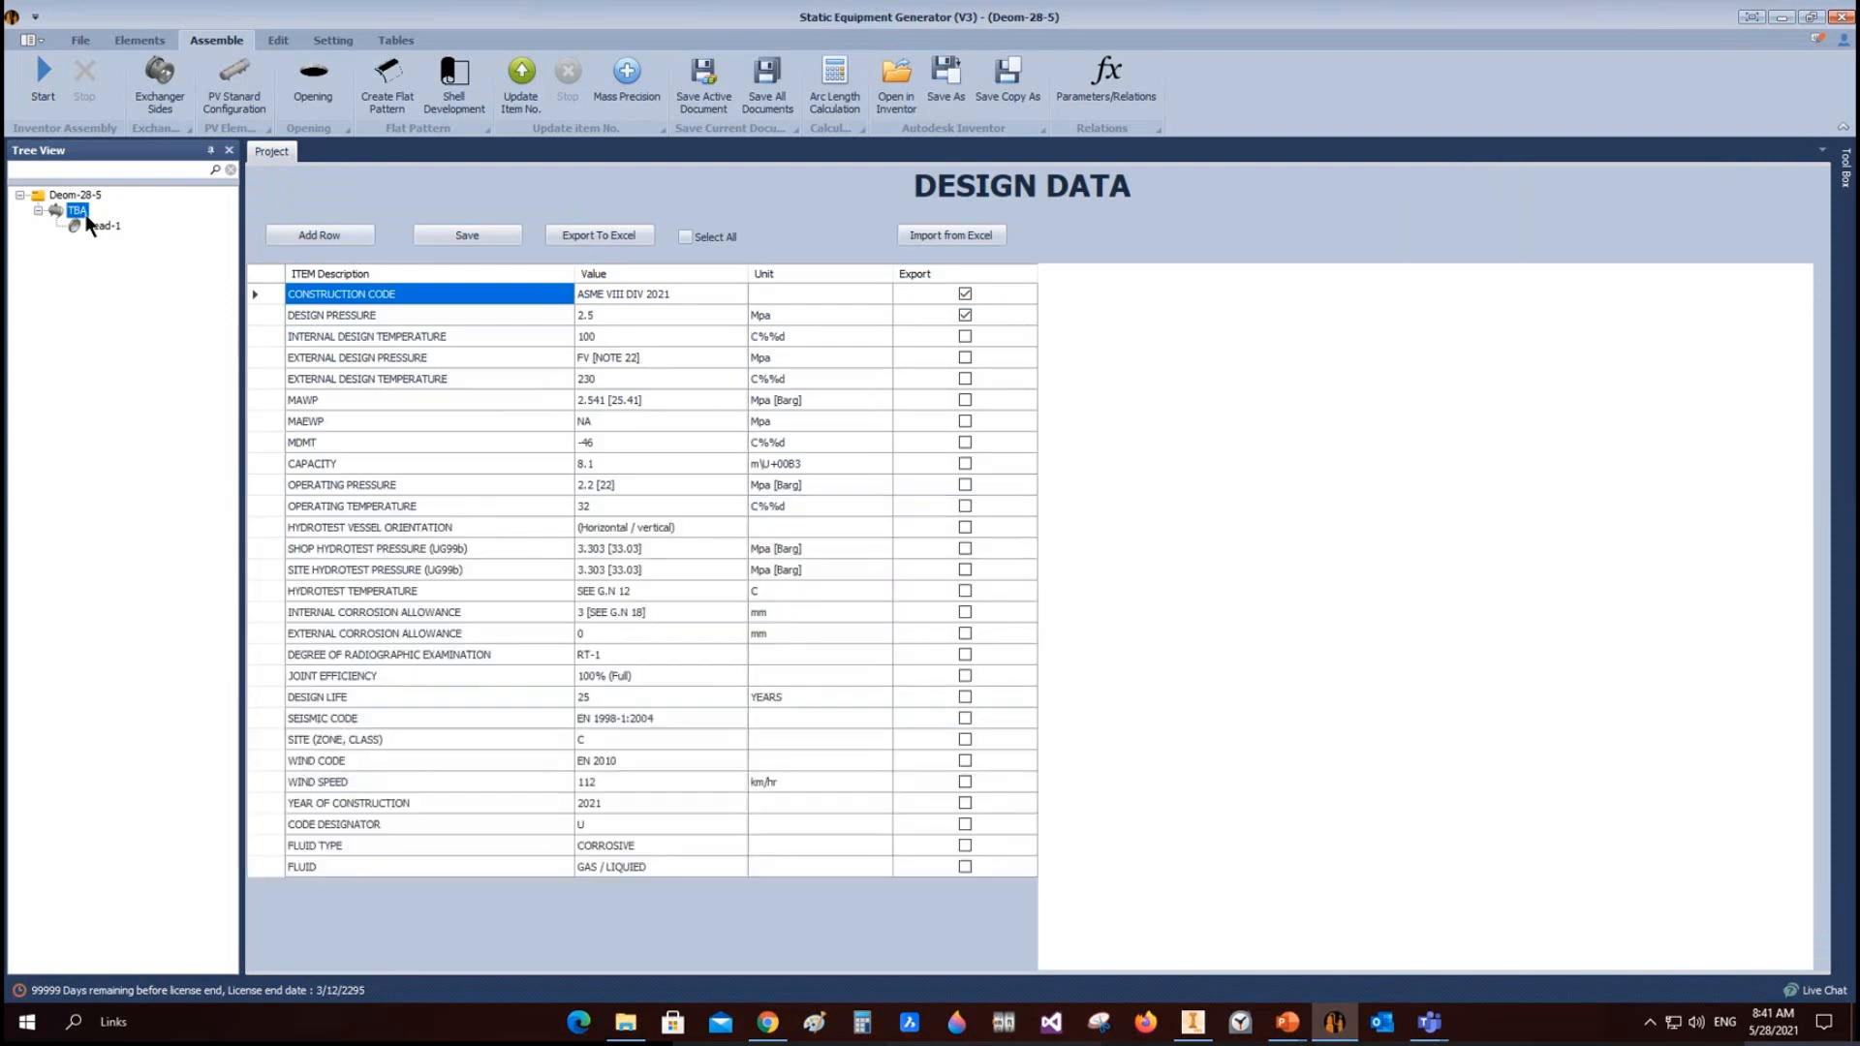
click(135, 38)
click(99, 77)
text(S)
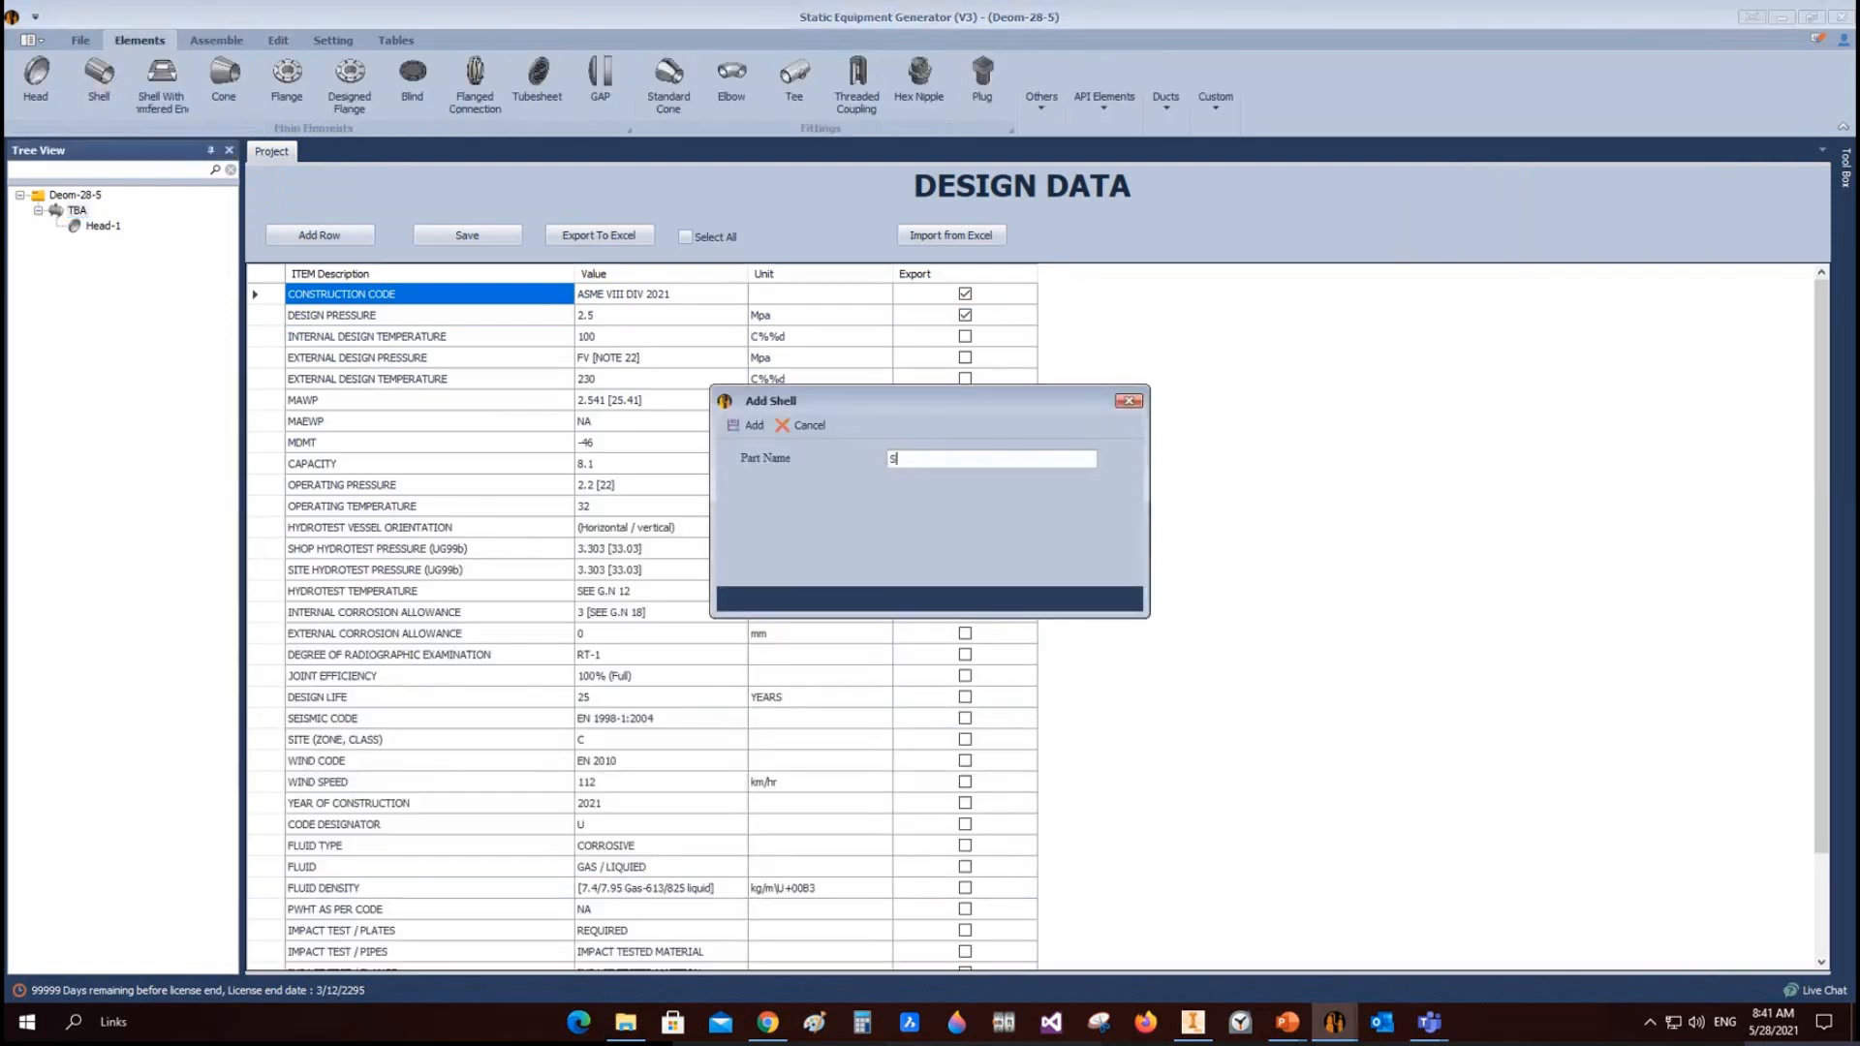
text(hell-1)
click(741, 418)
Step: Open Shell-1 and examine the parameters of the Pipe, Shell Without Welding Lines and Shell types
click(95, 244)
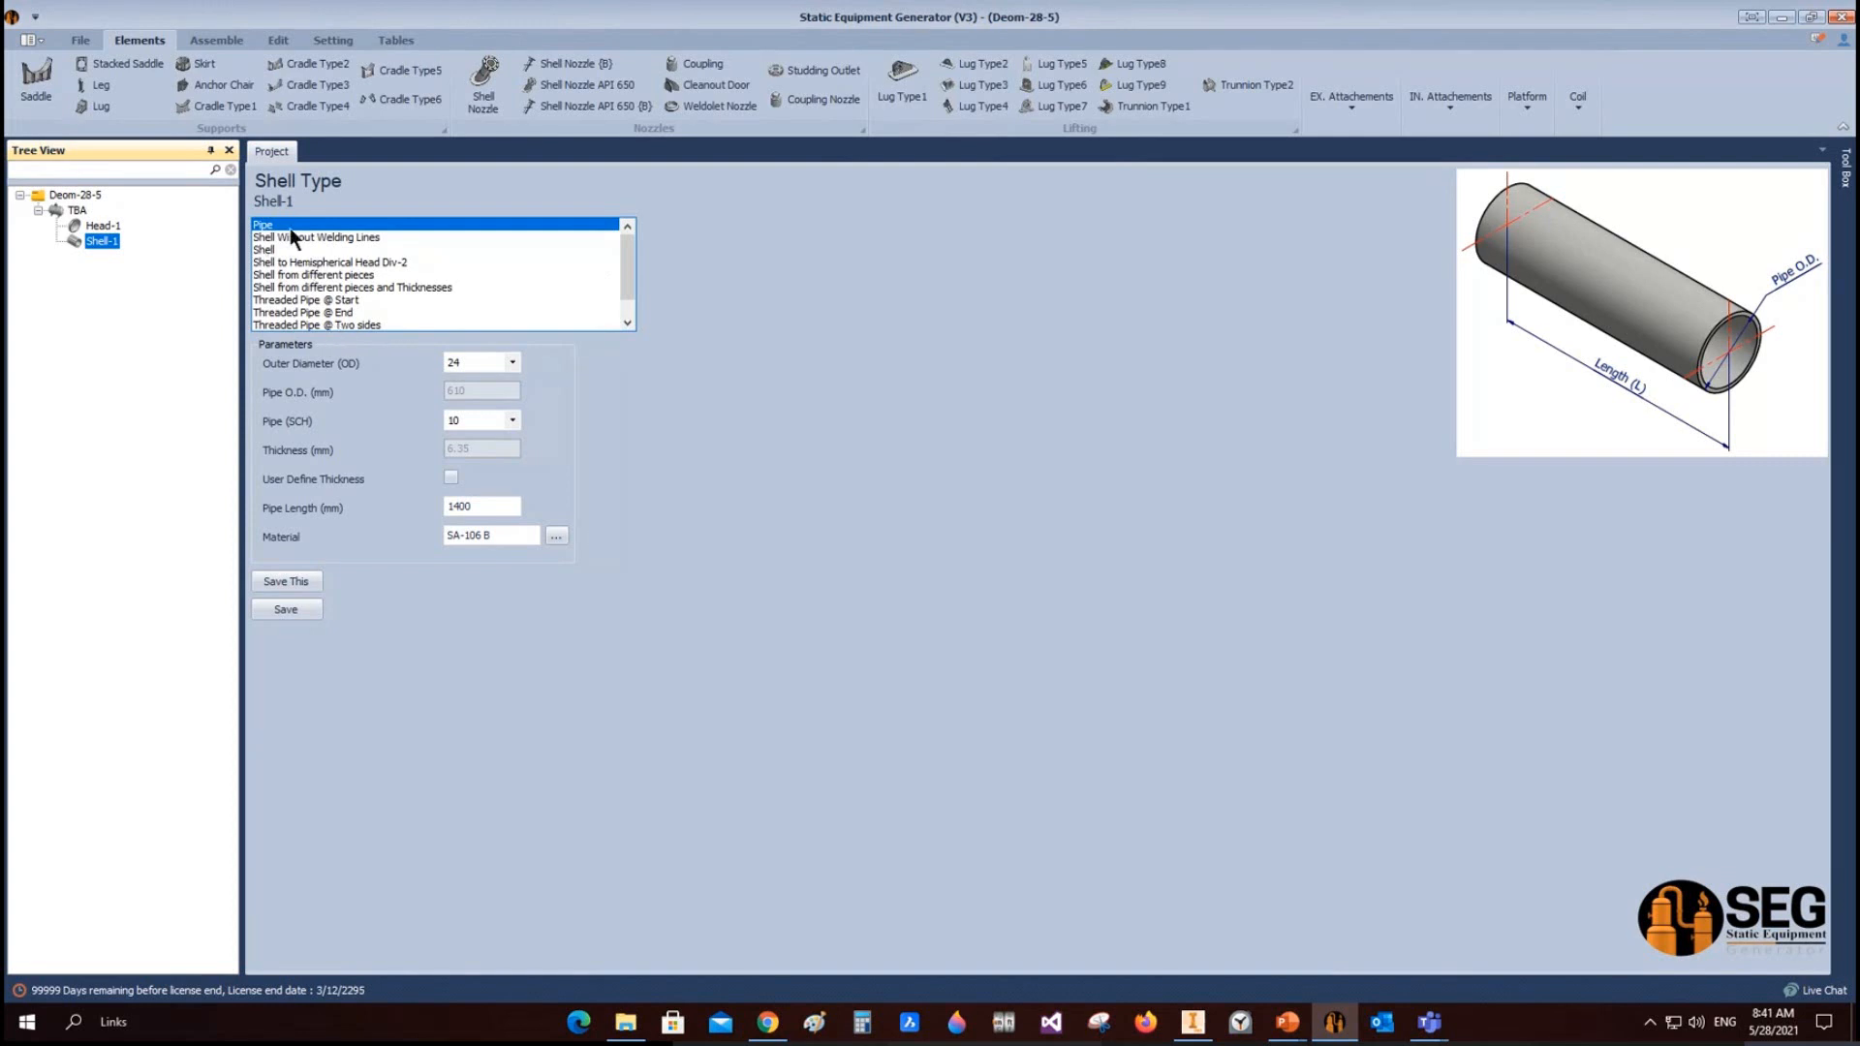
click(281, 237)
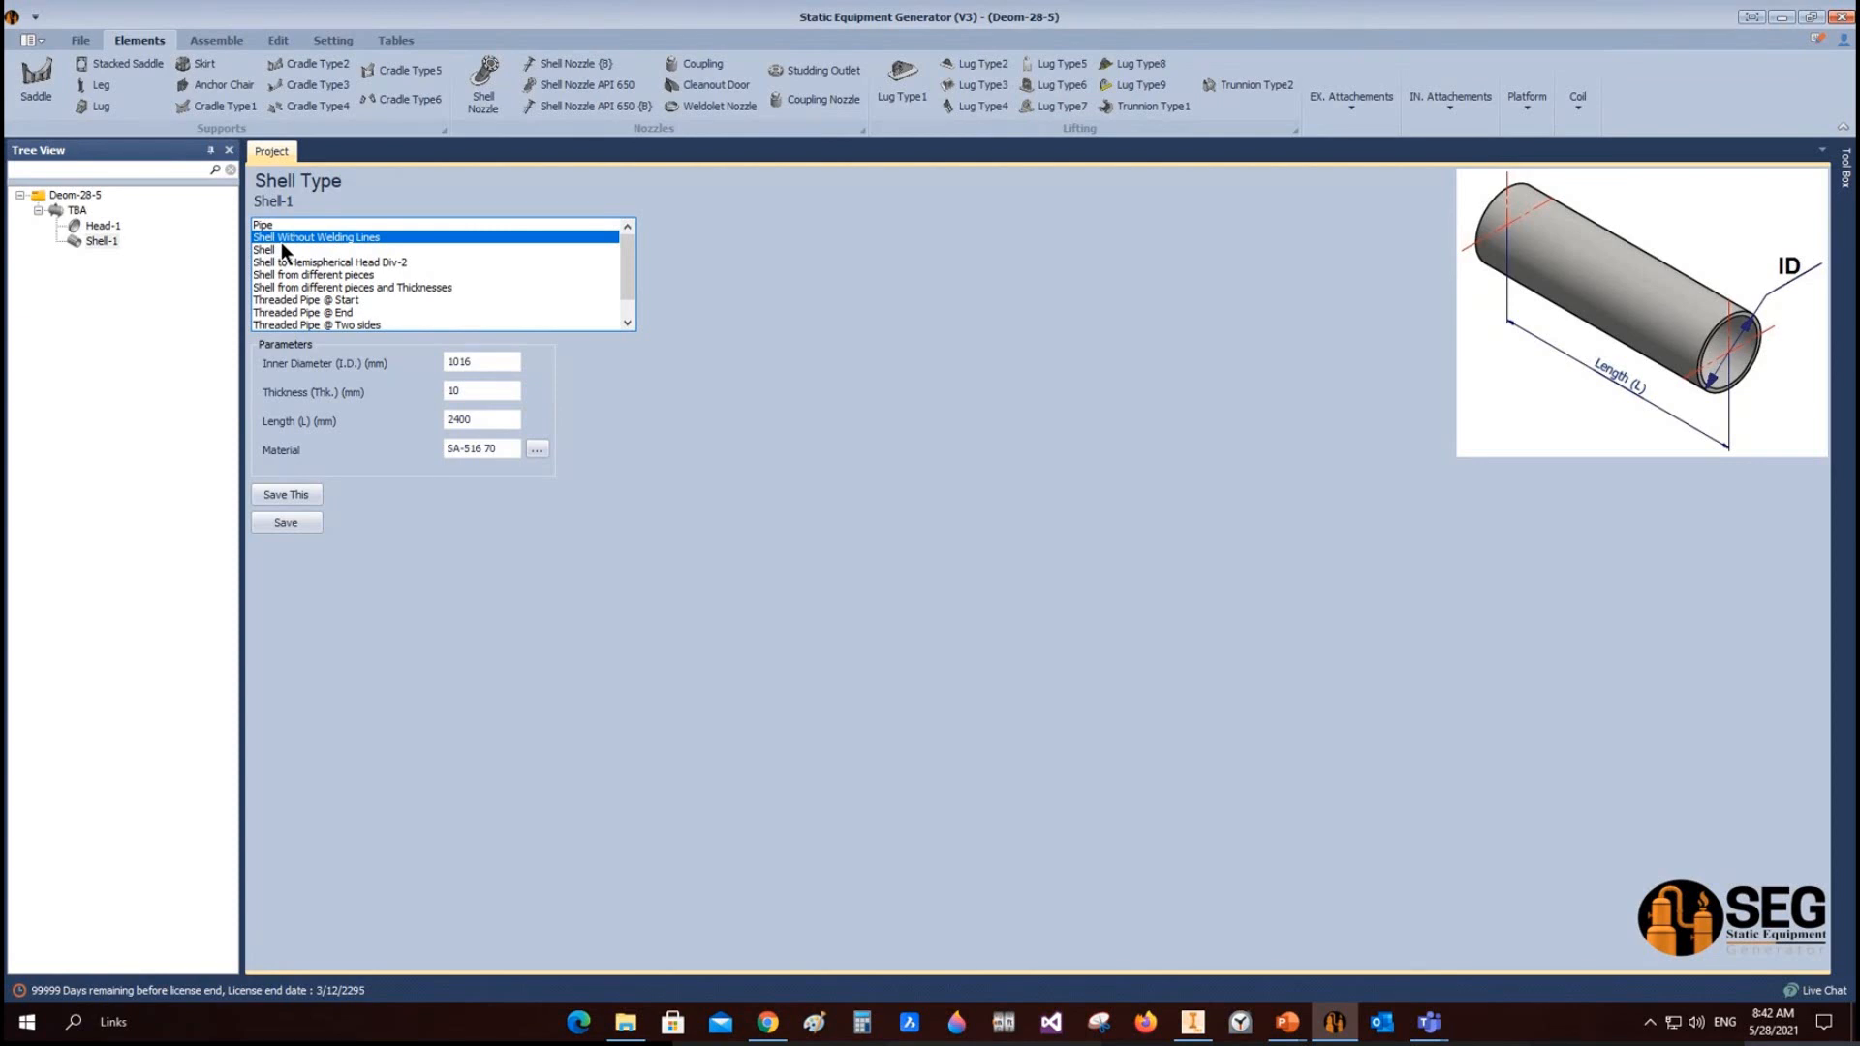
click(281, 250)
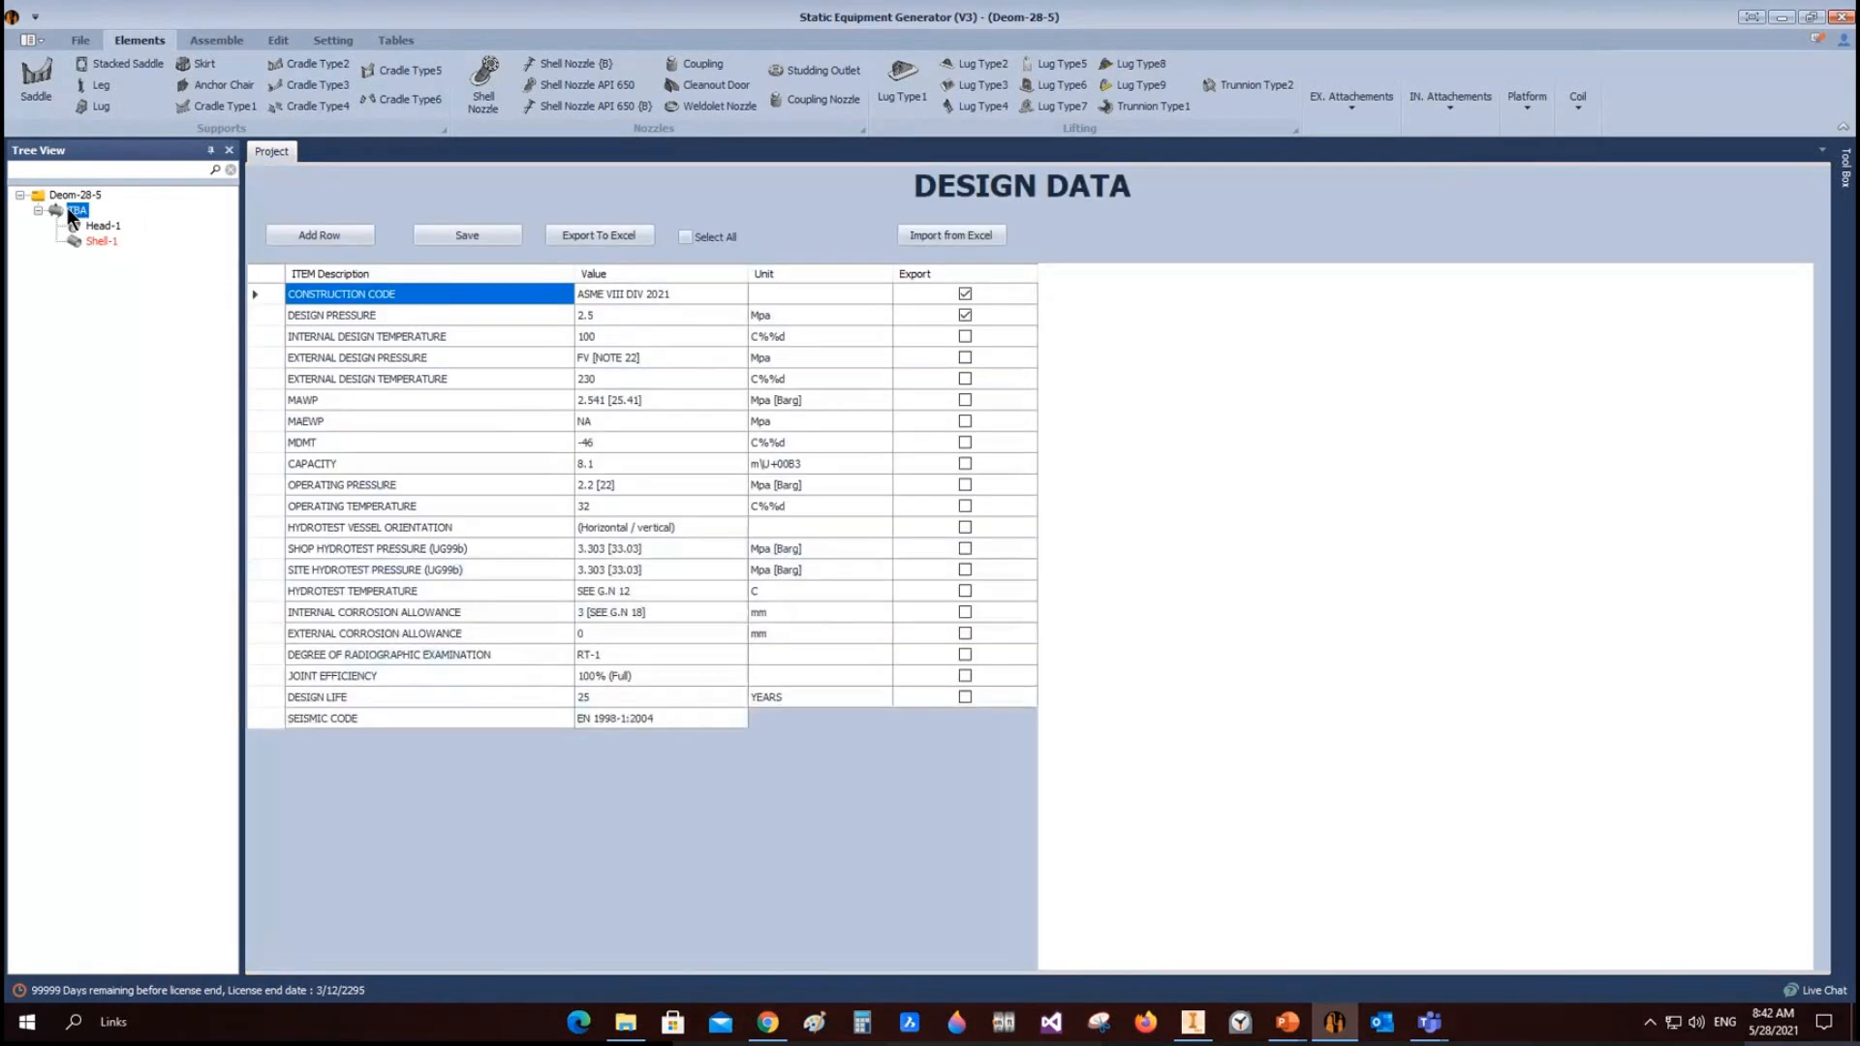
Step: Review the delivered plate length and width in TBA's equipment settings and close them without saving
click(17, 101)
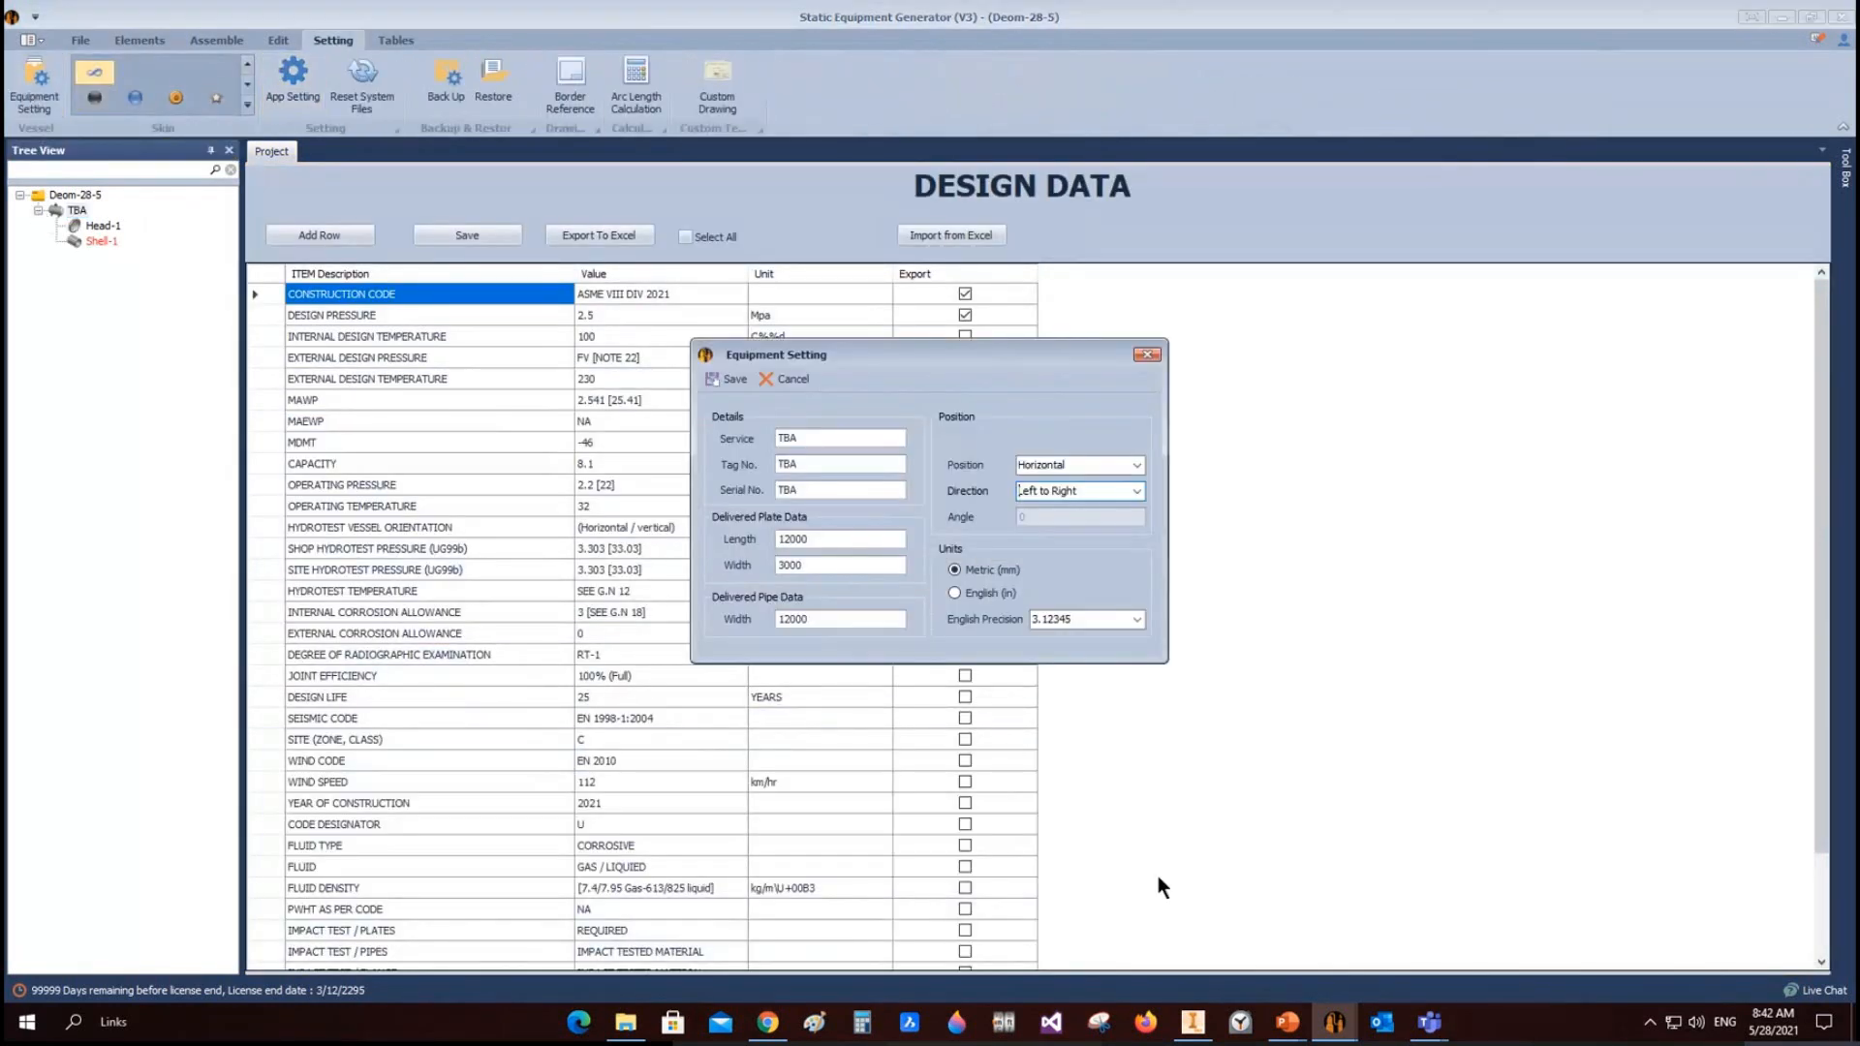
double_click(855, 539)
double_click(802, 569)
double_click(820, 540)
click(1148, 355)
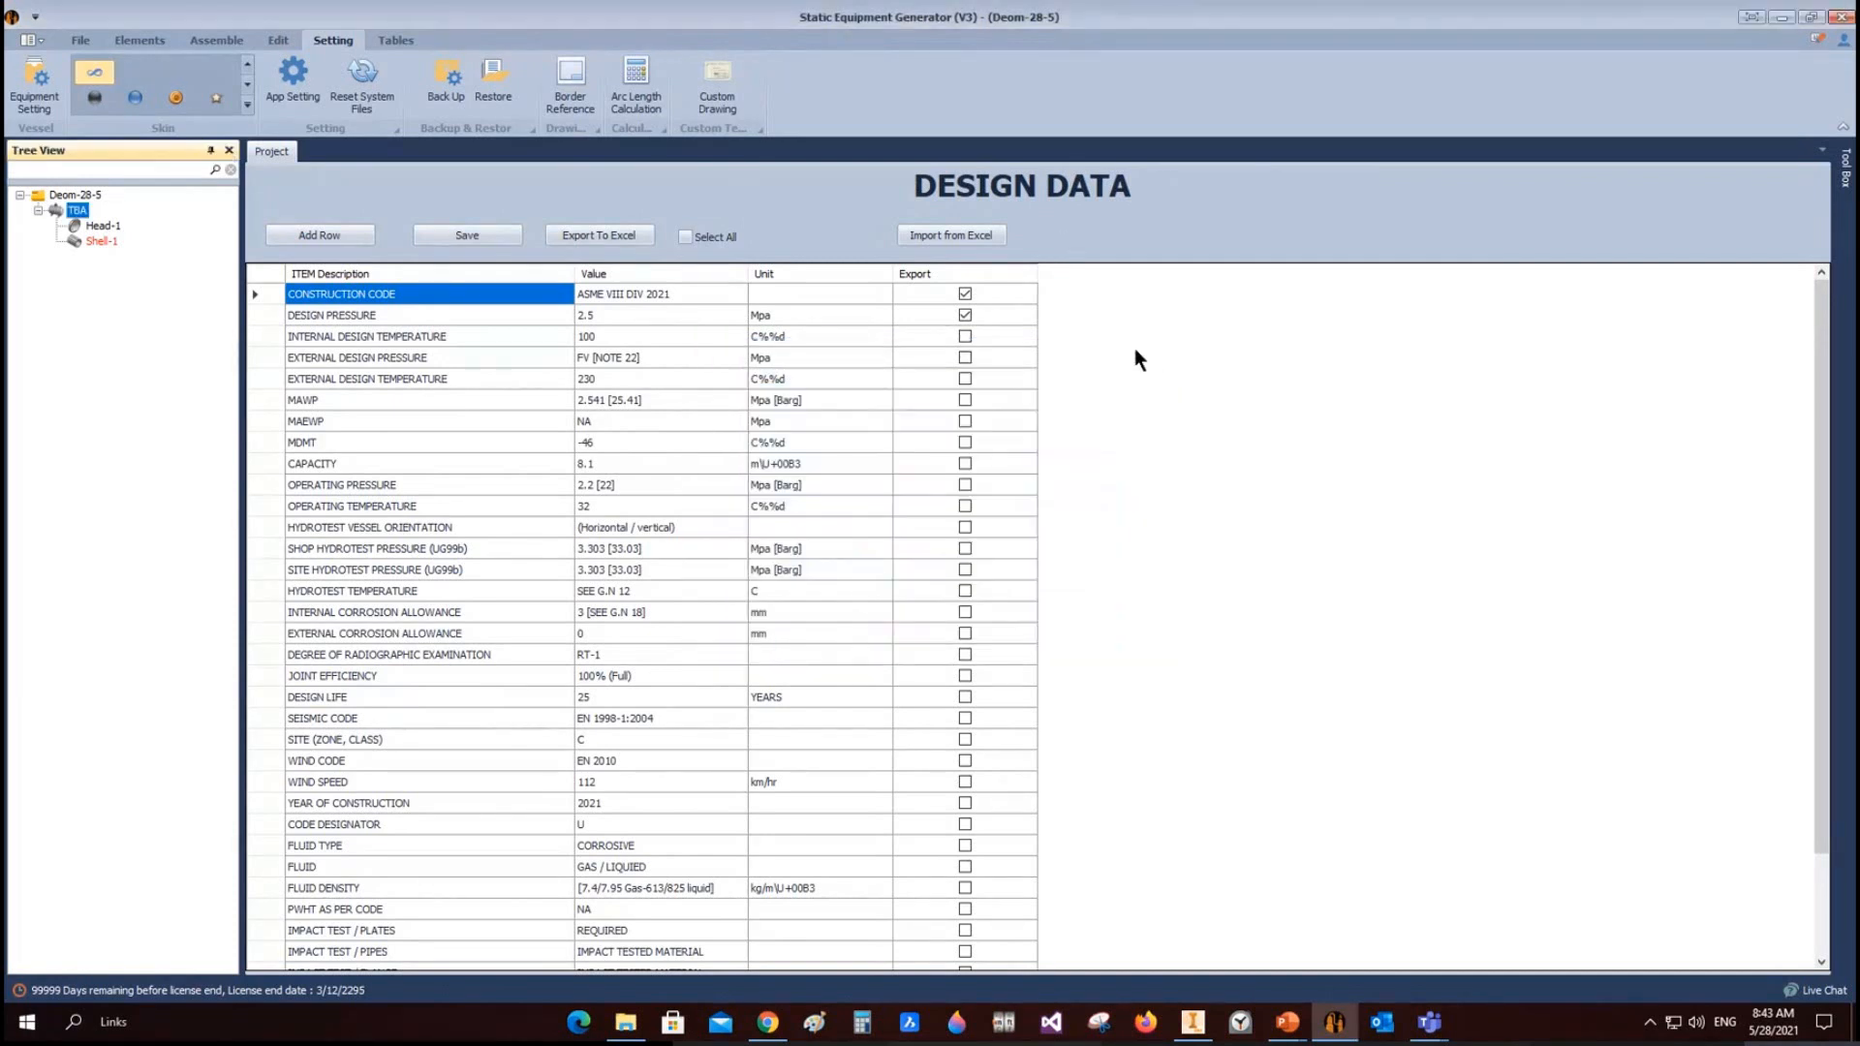
Step: Calculate the circumference for a diameter of 6000 with the Arc Length Calculator and close it
click(647, 89)
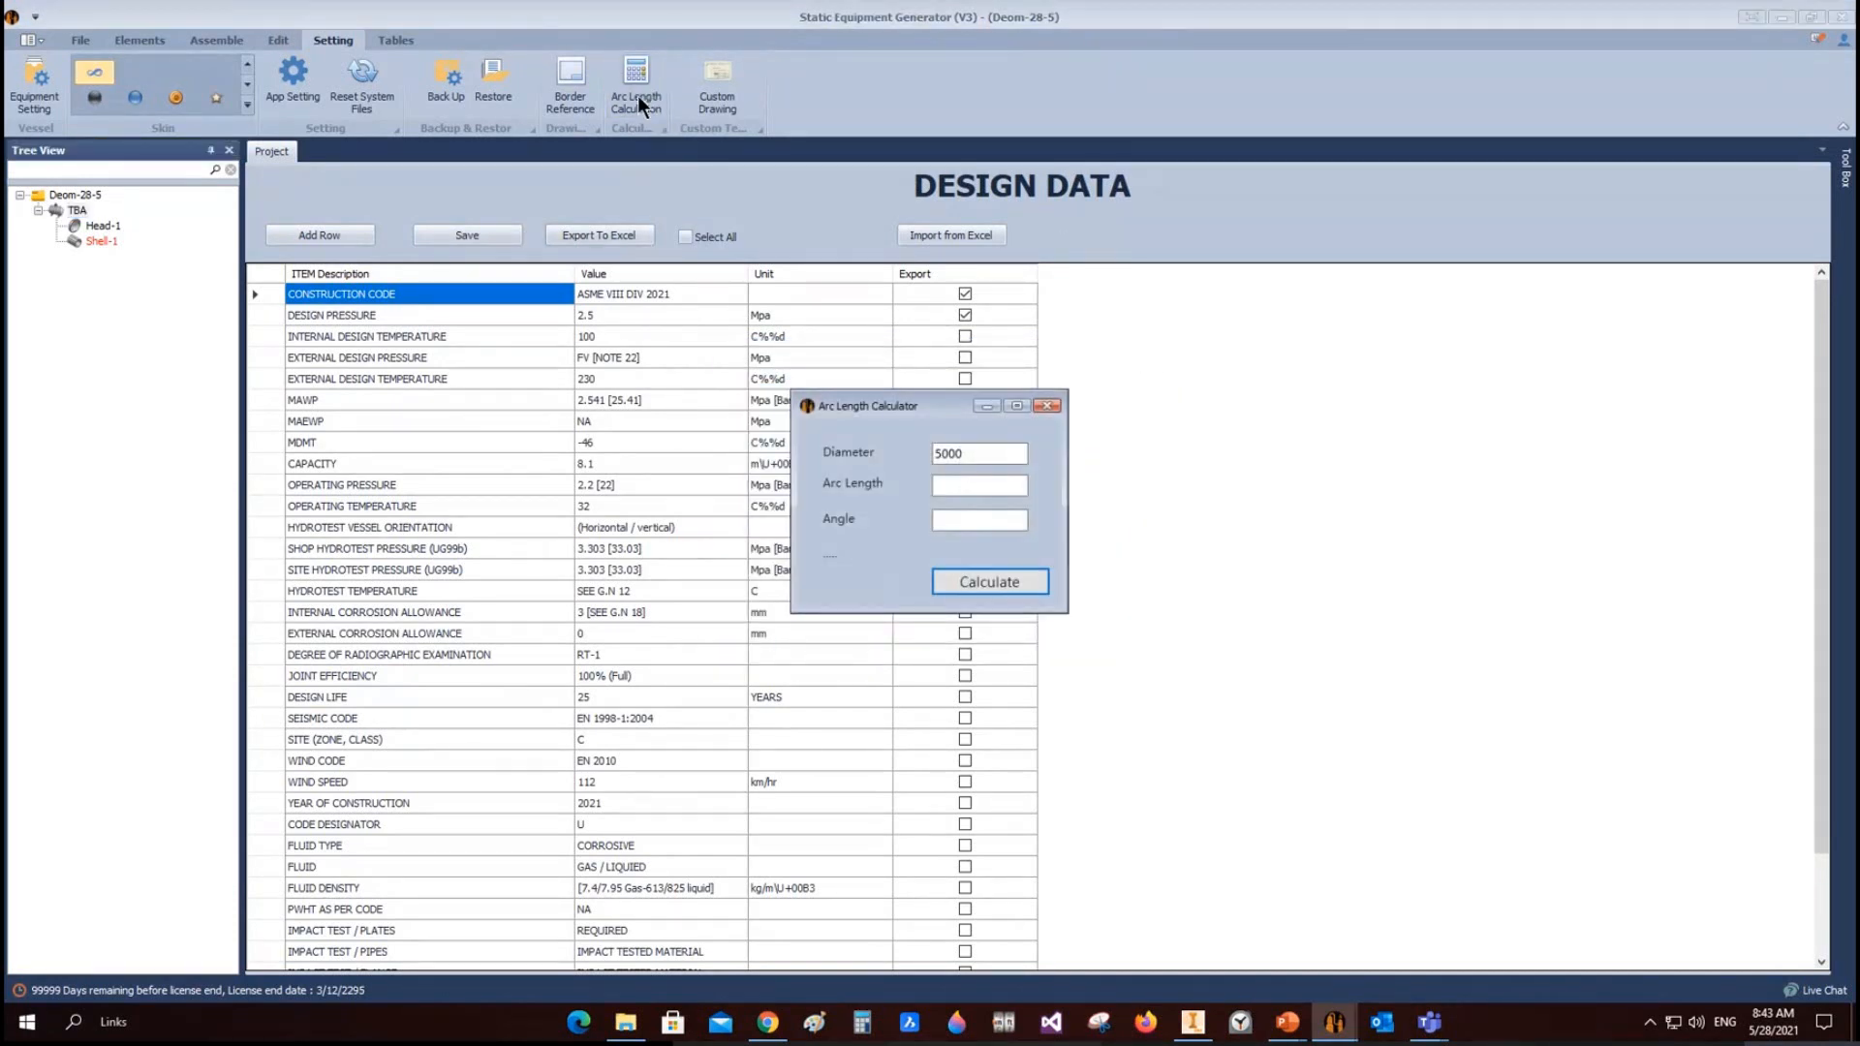
key(Tab)
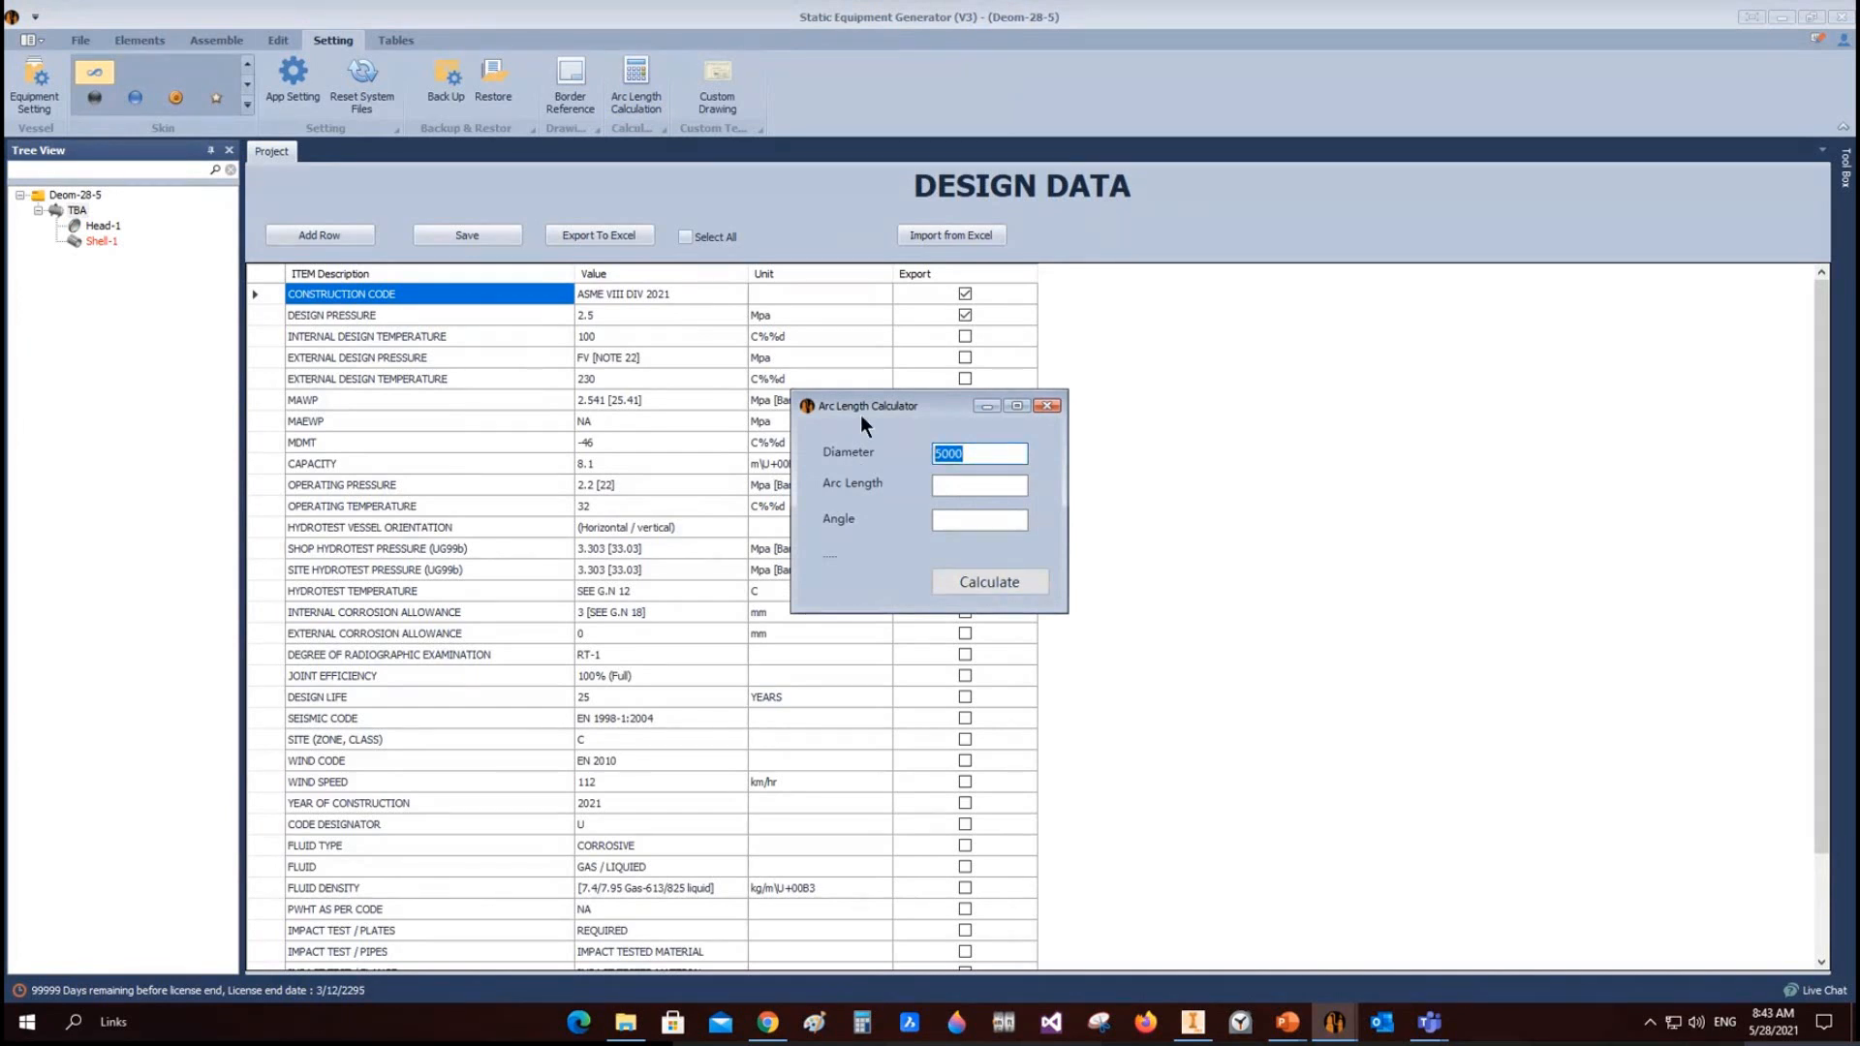
text(6000)
click(959, 580)
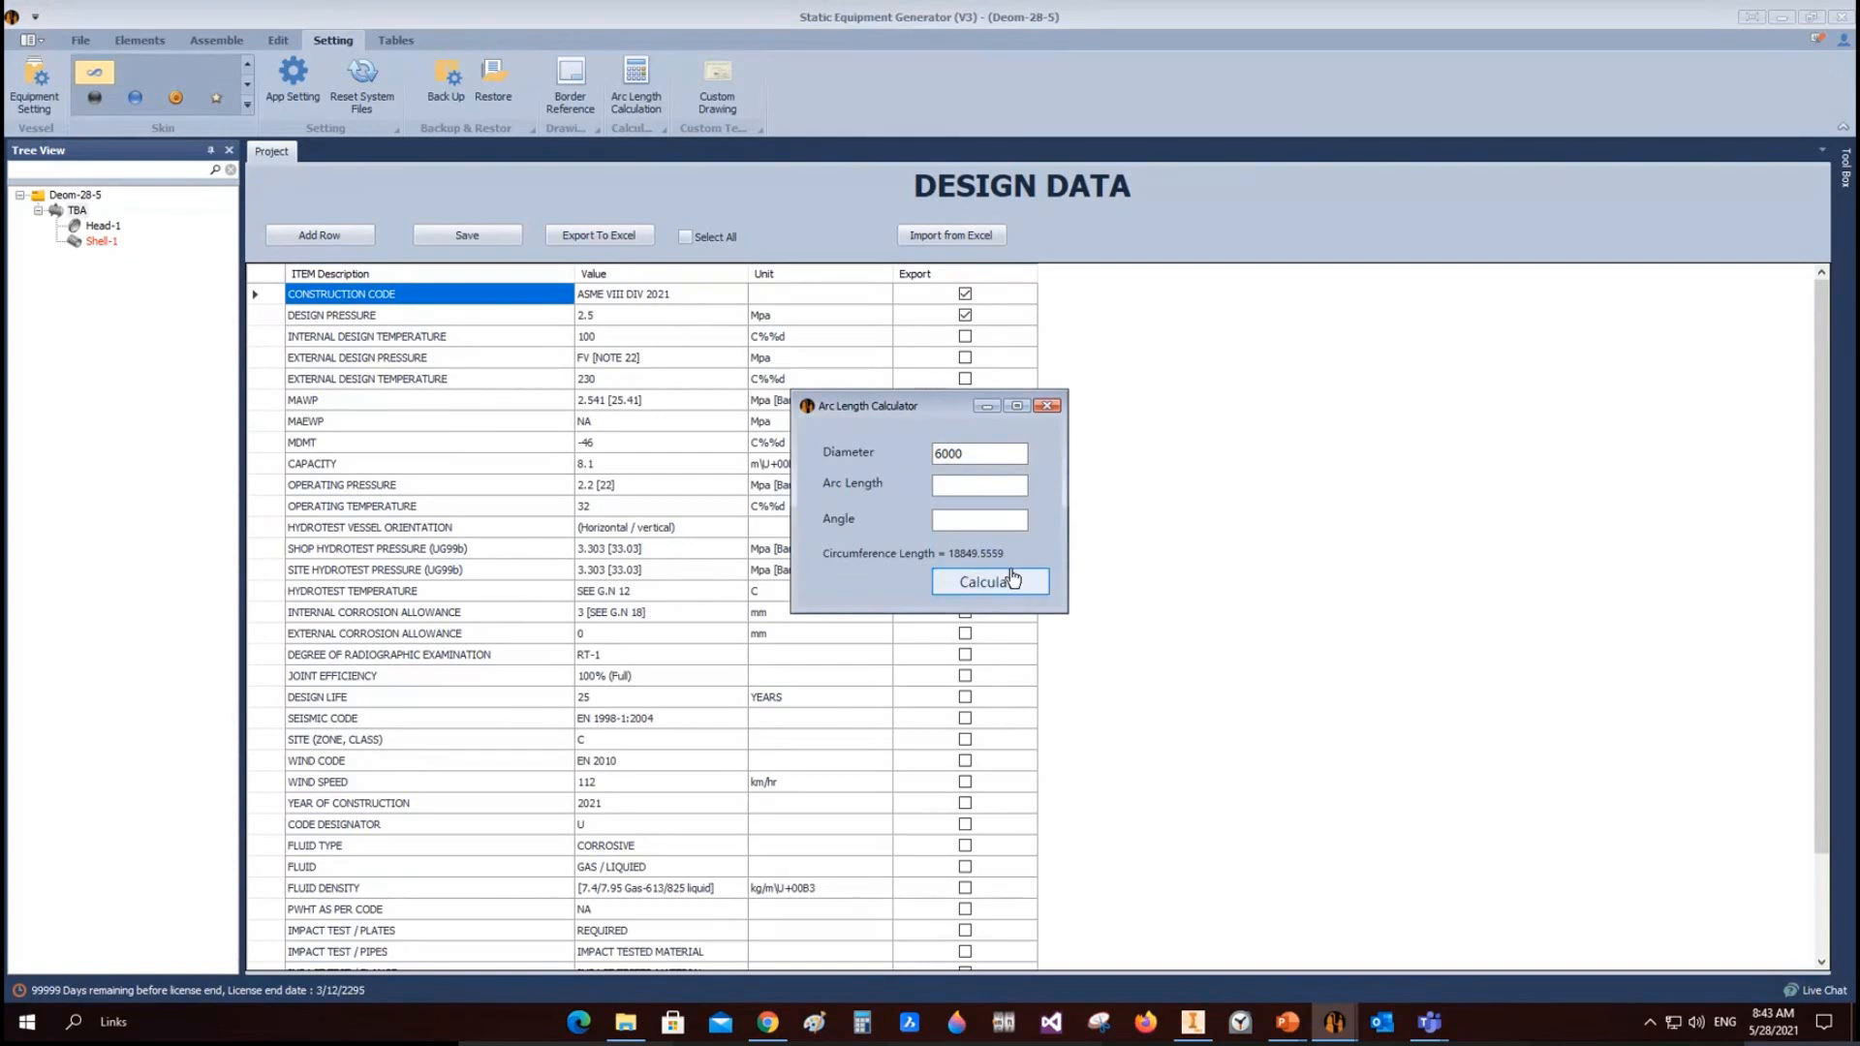
click(630, 283)
click(234, 223)
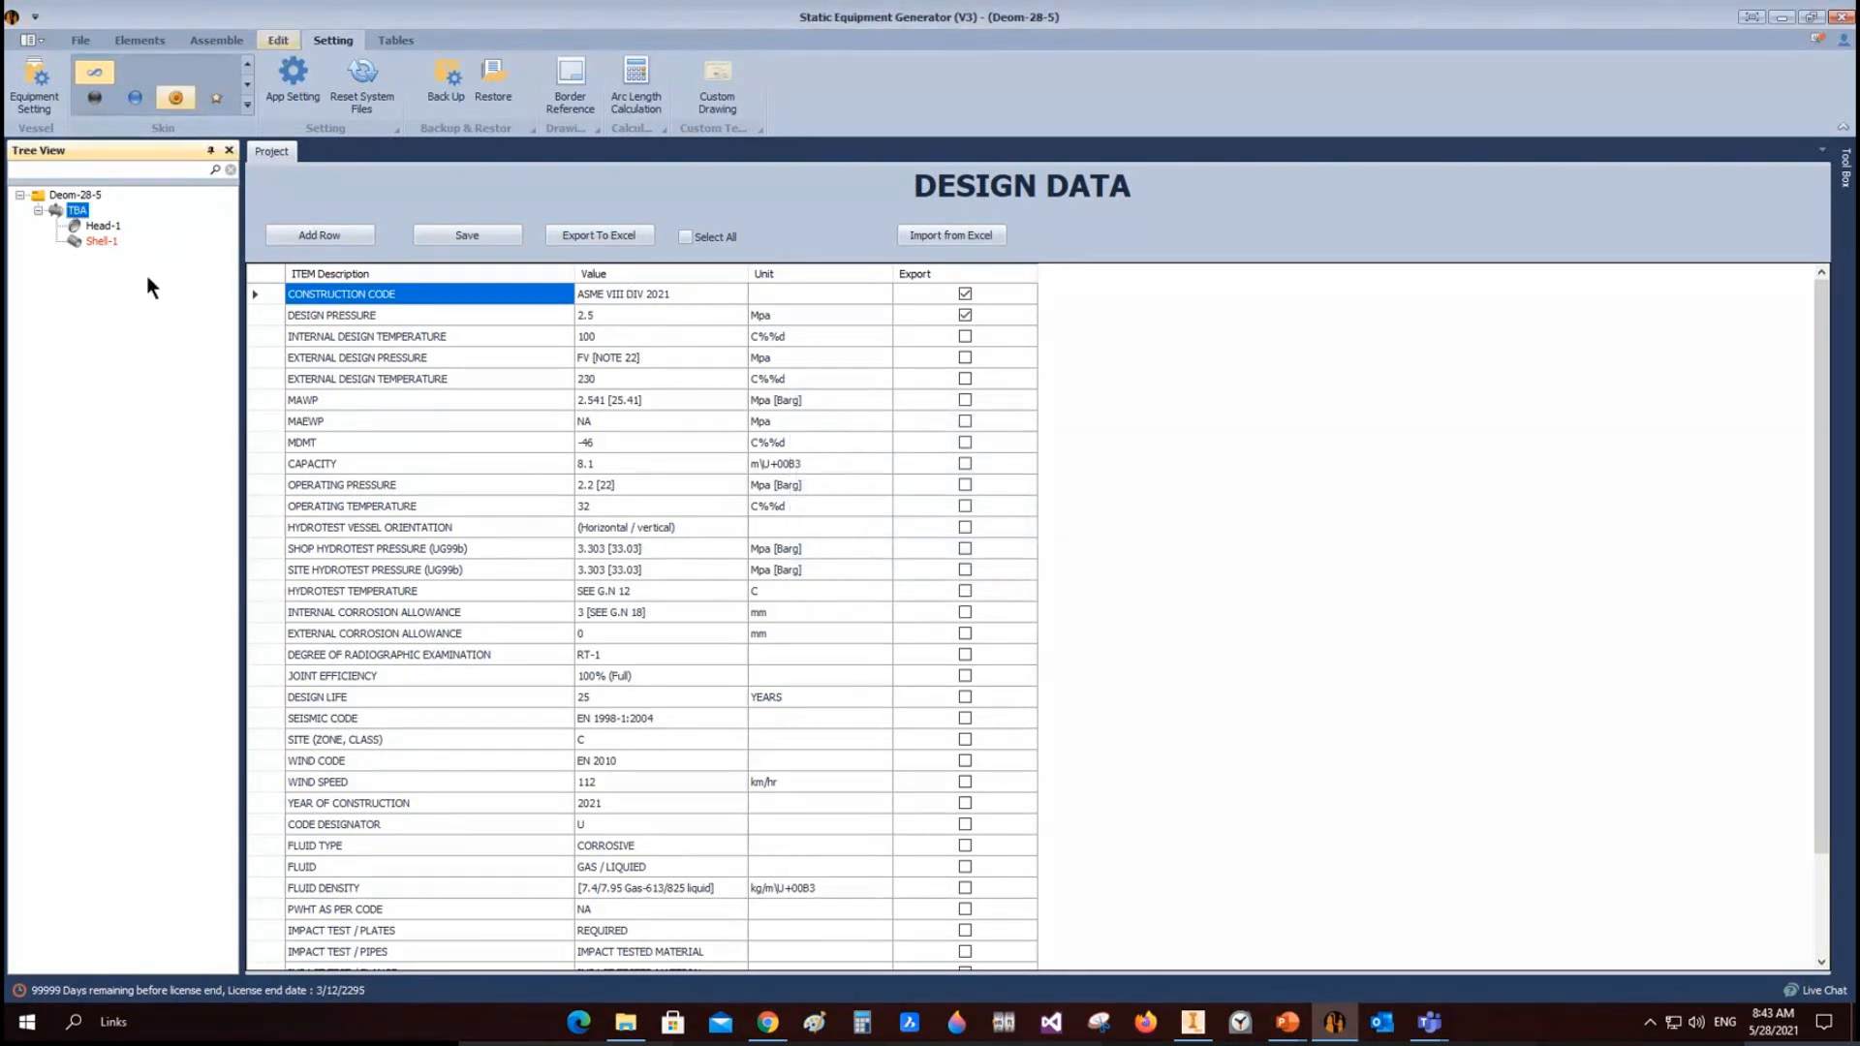
Step: Reopen Shell-1 and examine the Shell, Shell to Hemispherical Head Div-2 and Shell from different pieces types, including the course lengths
click(89, 240)
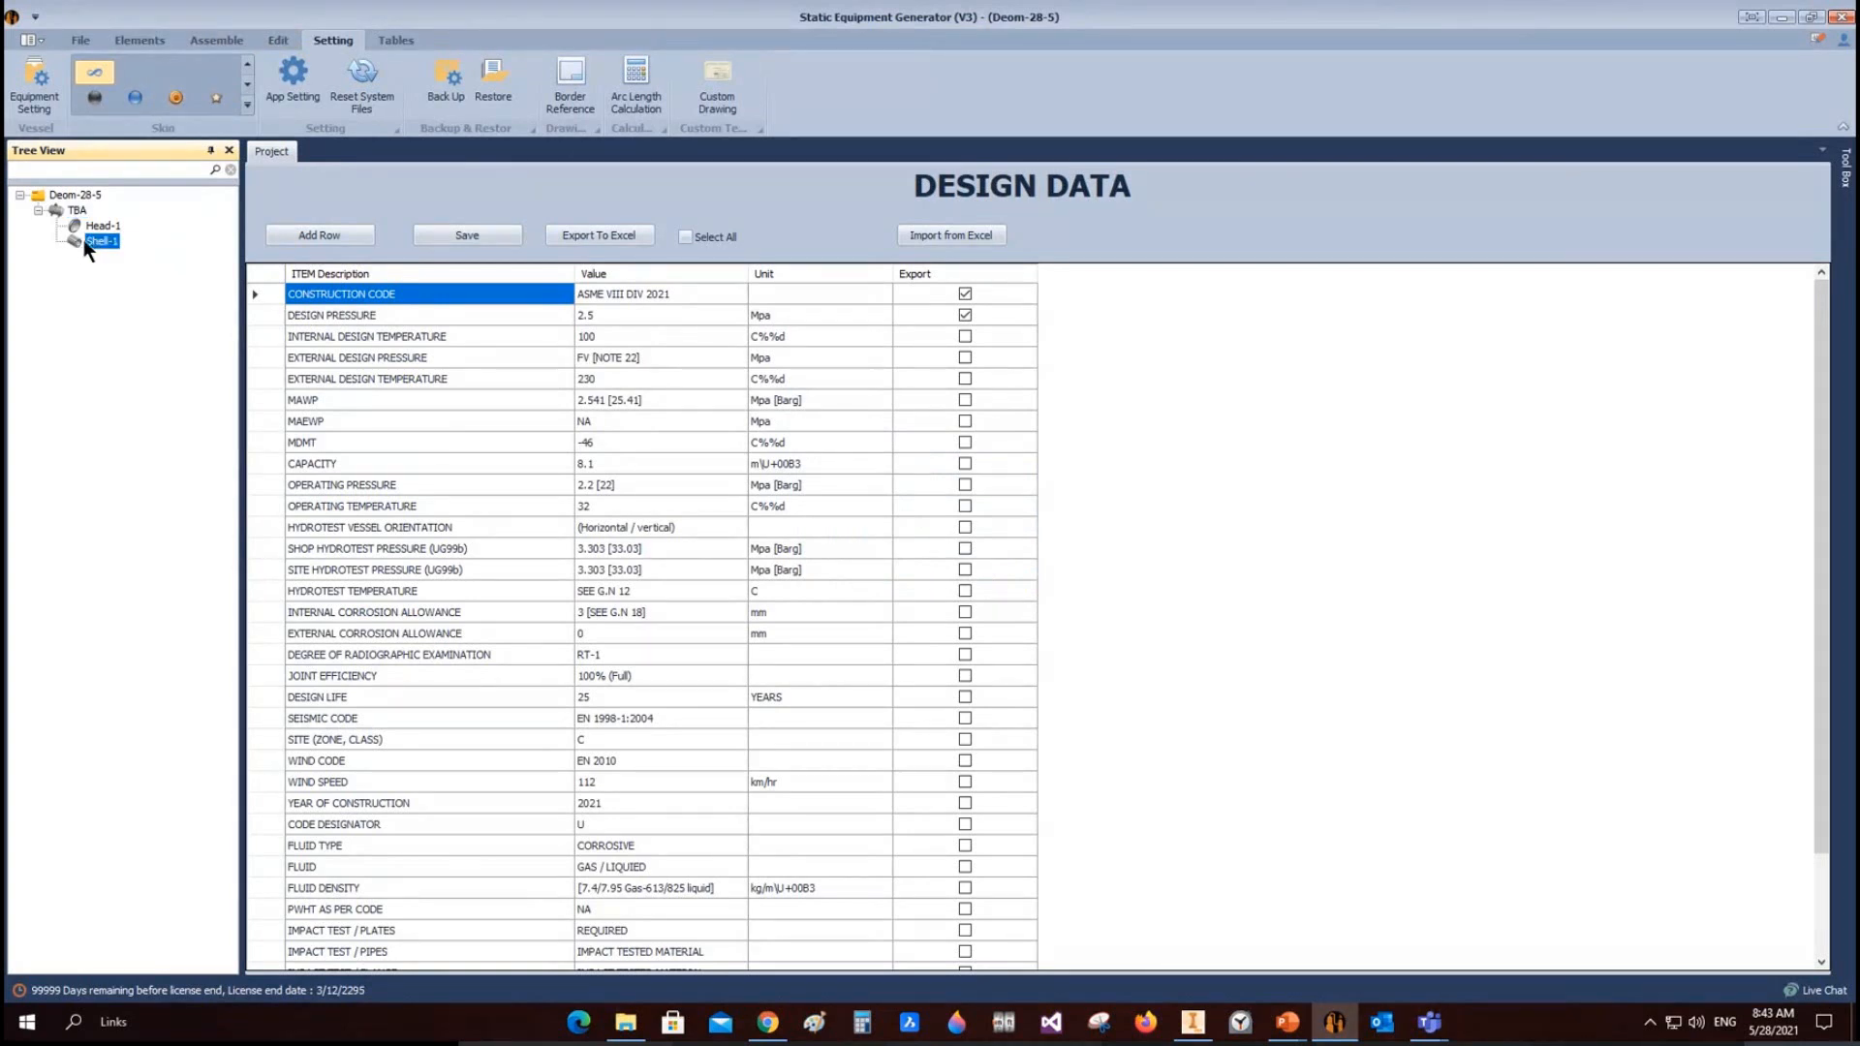
double_click(84, 241)
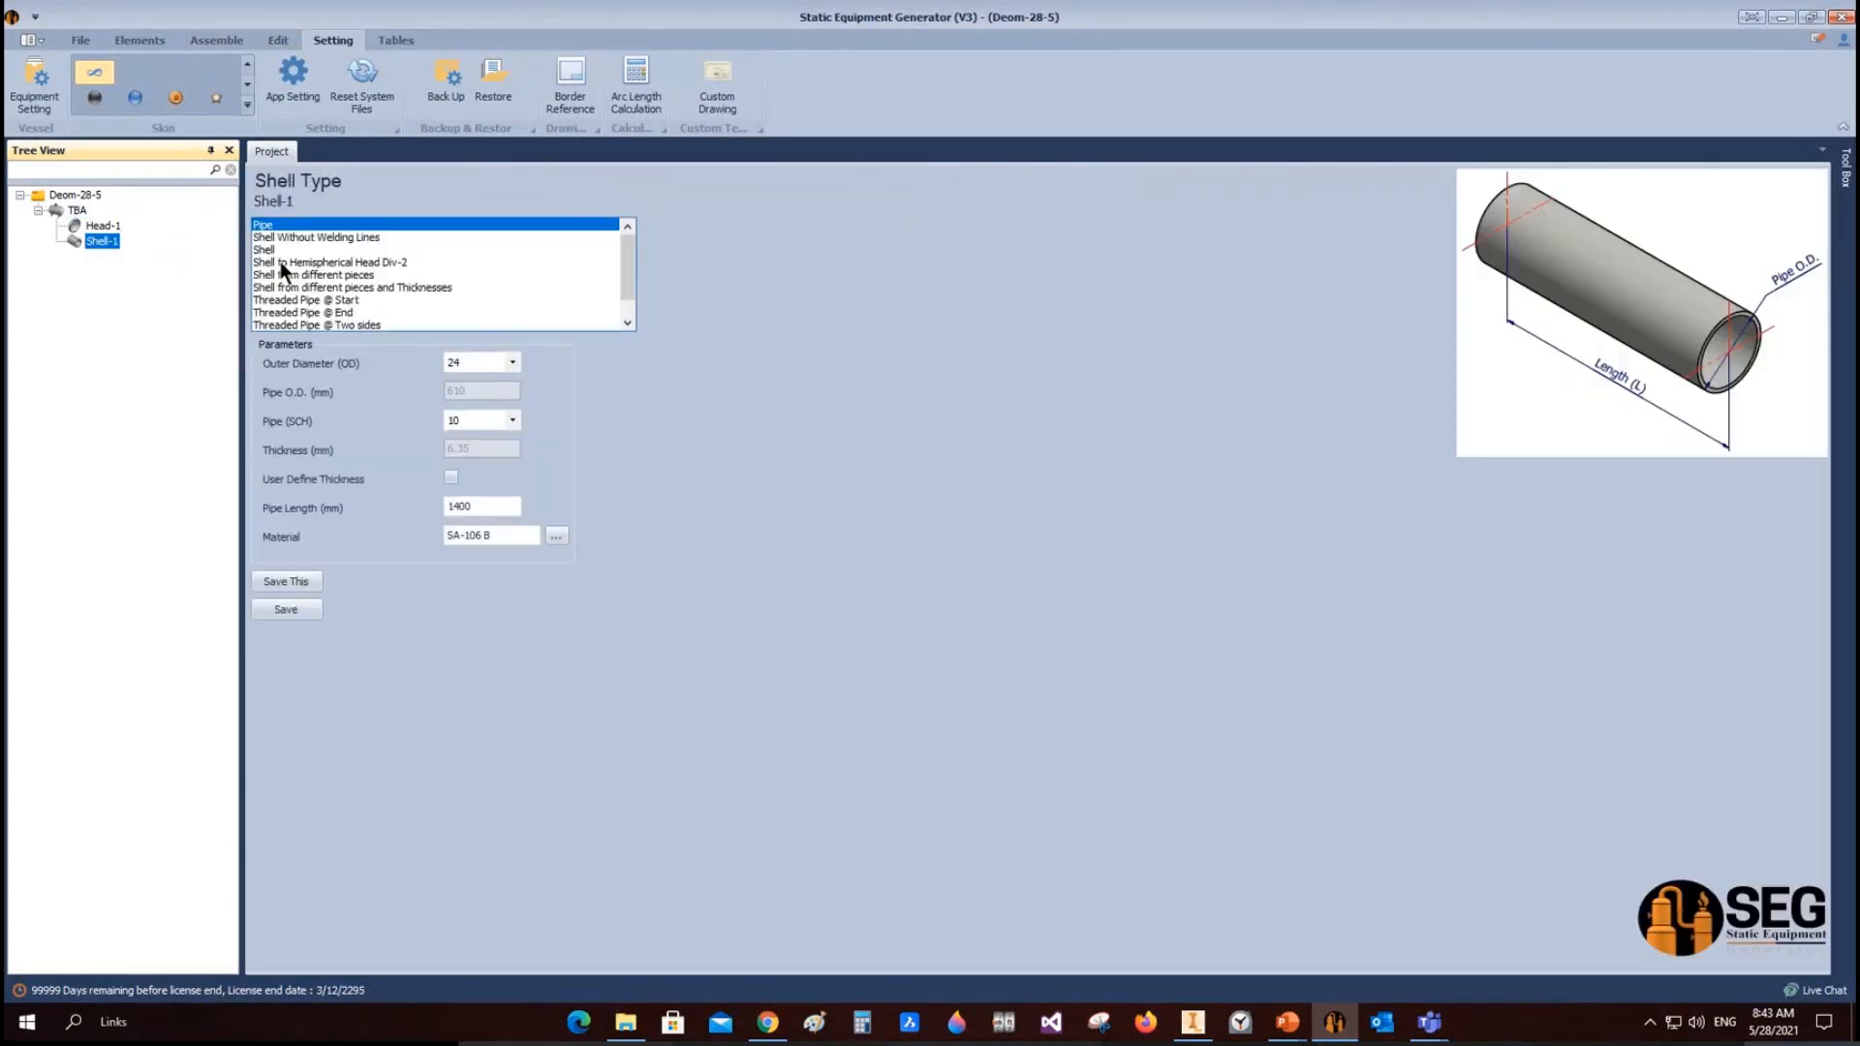
click(264, 249)
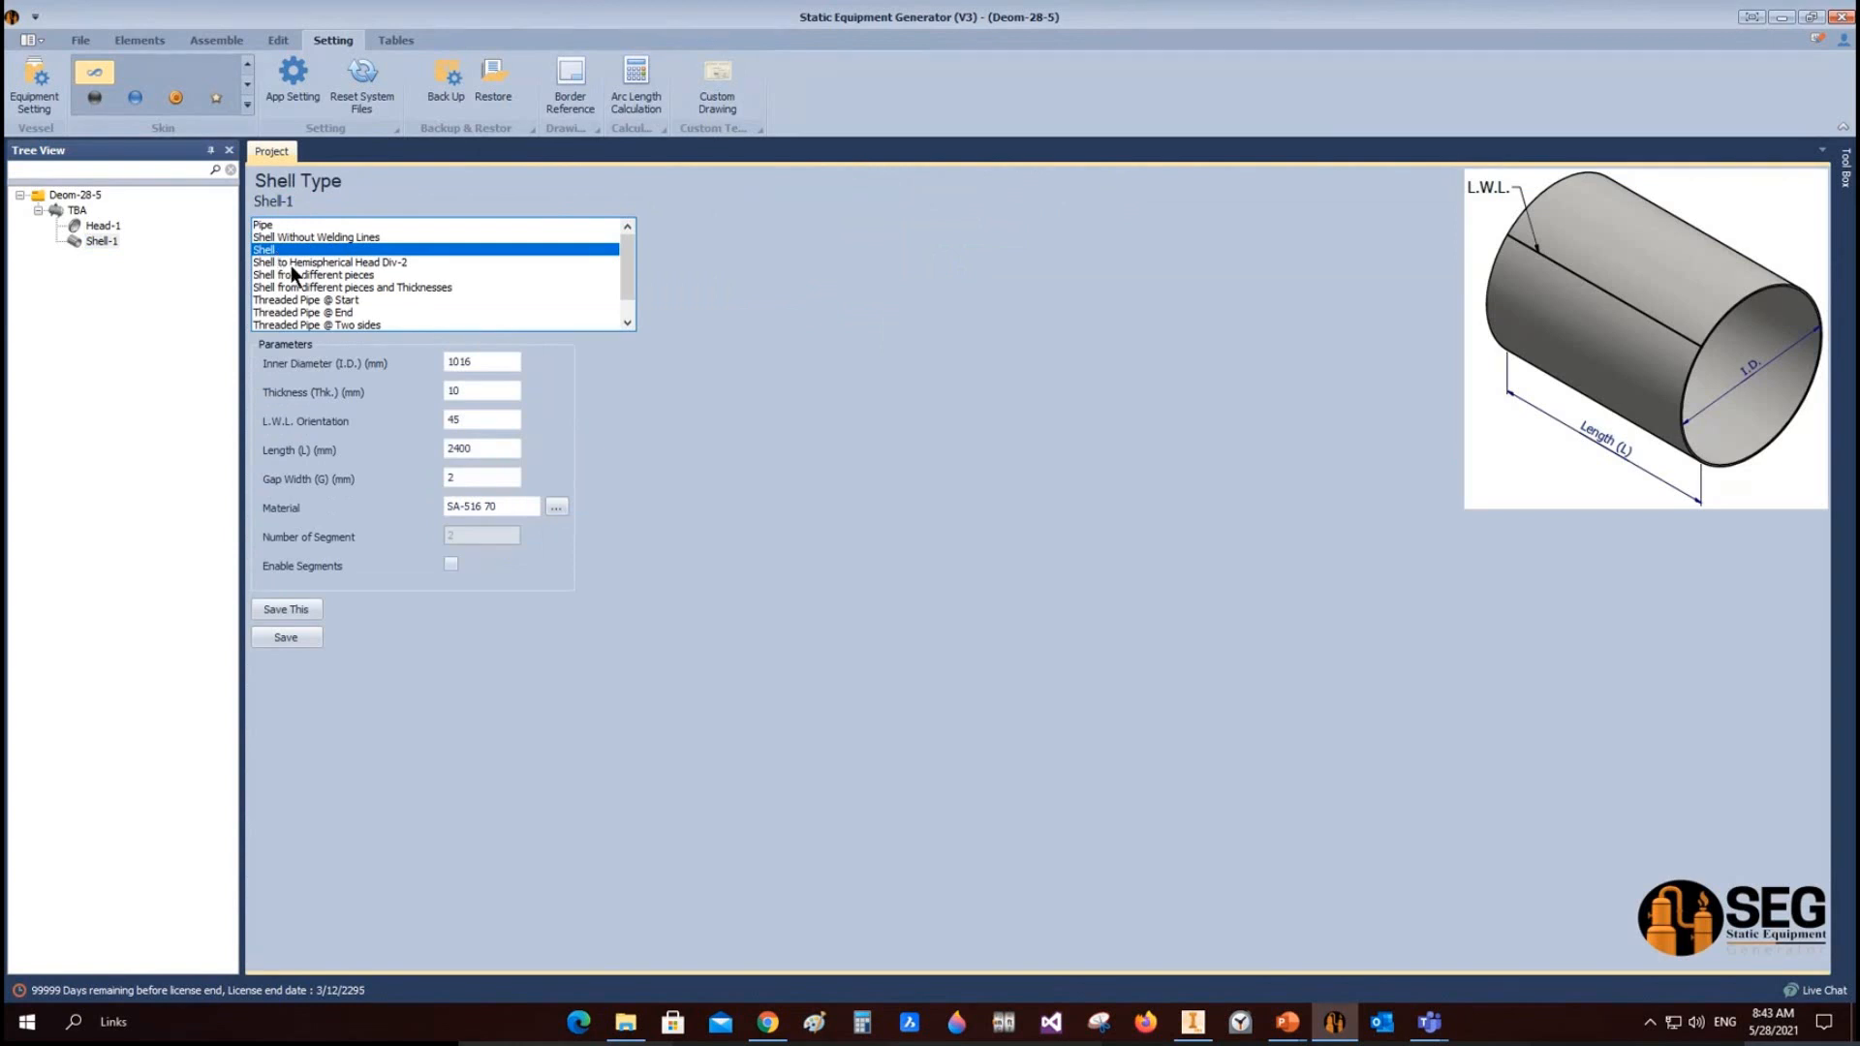
click(306, 264)
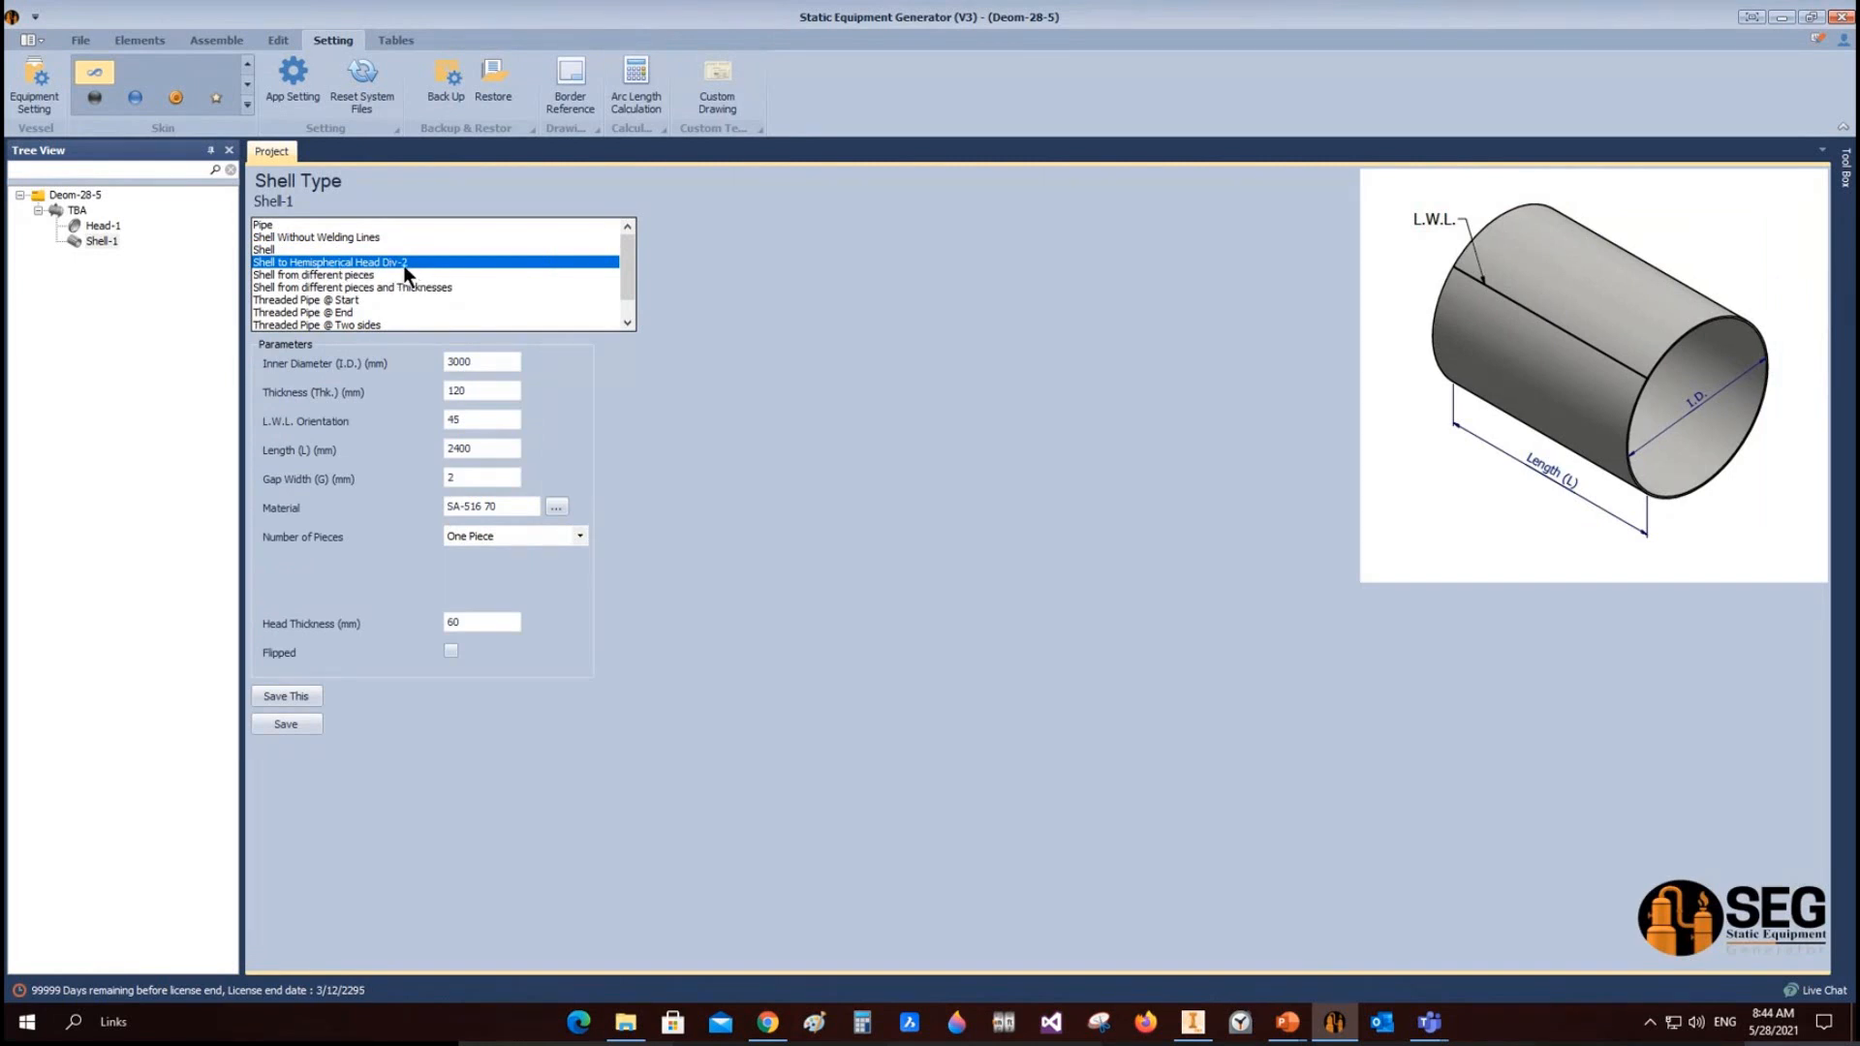
click(295, 275)
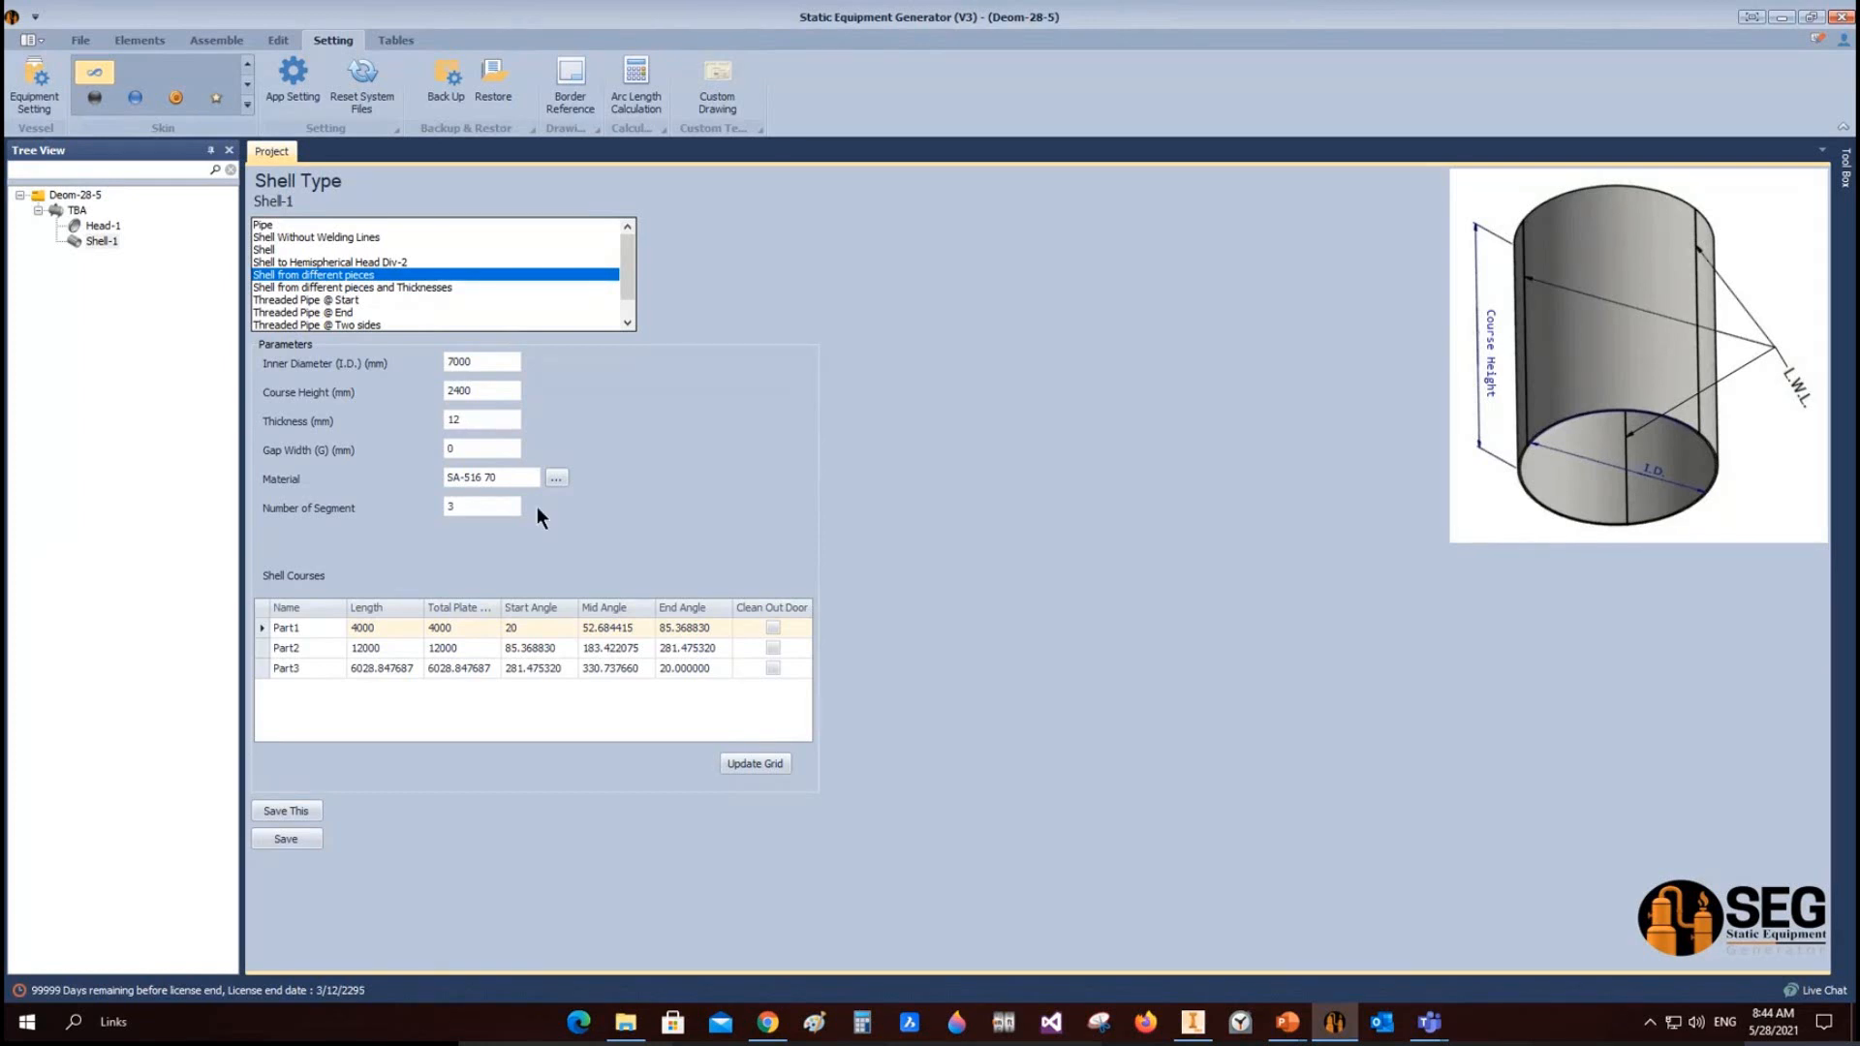
click(393, 628)
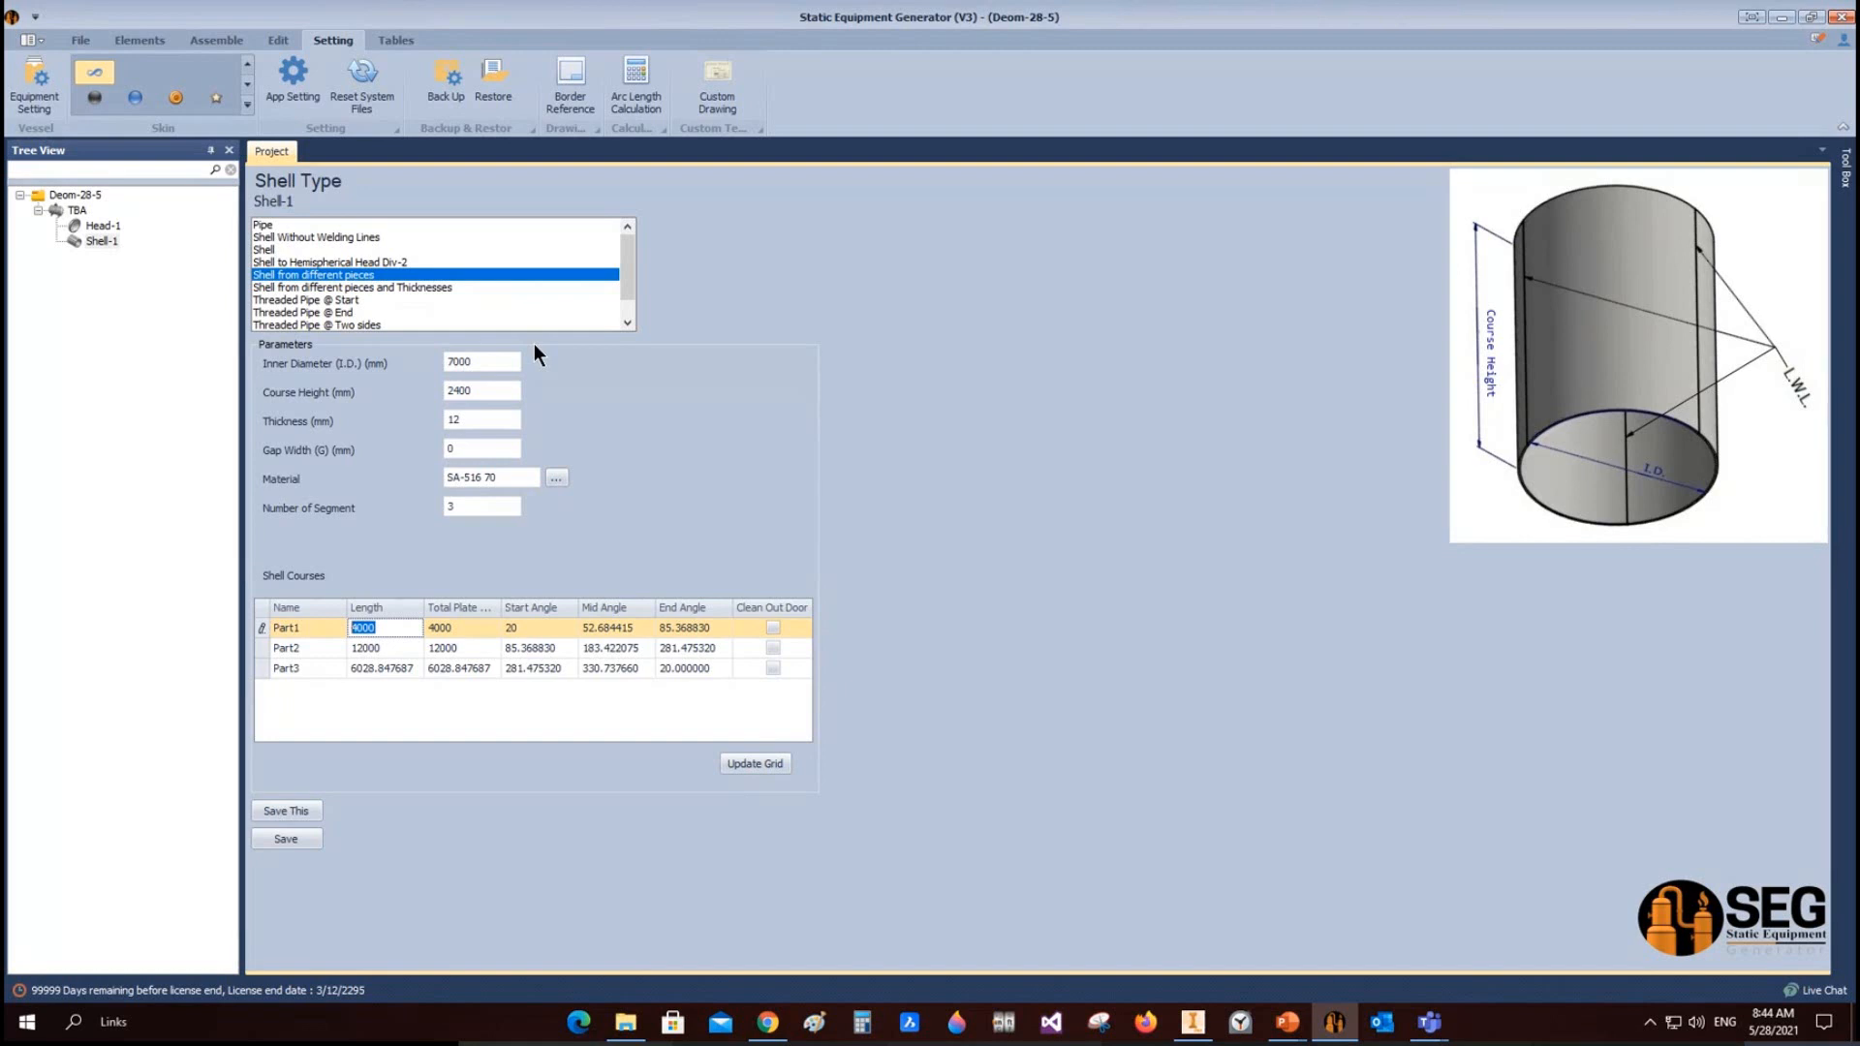
Step: Examine Shell-1's threaded pipe types at start, end and two sides, and the nozzle connection point as a pipe
click(74, 240)
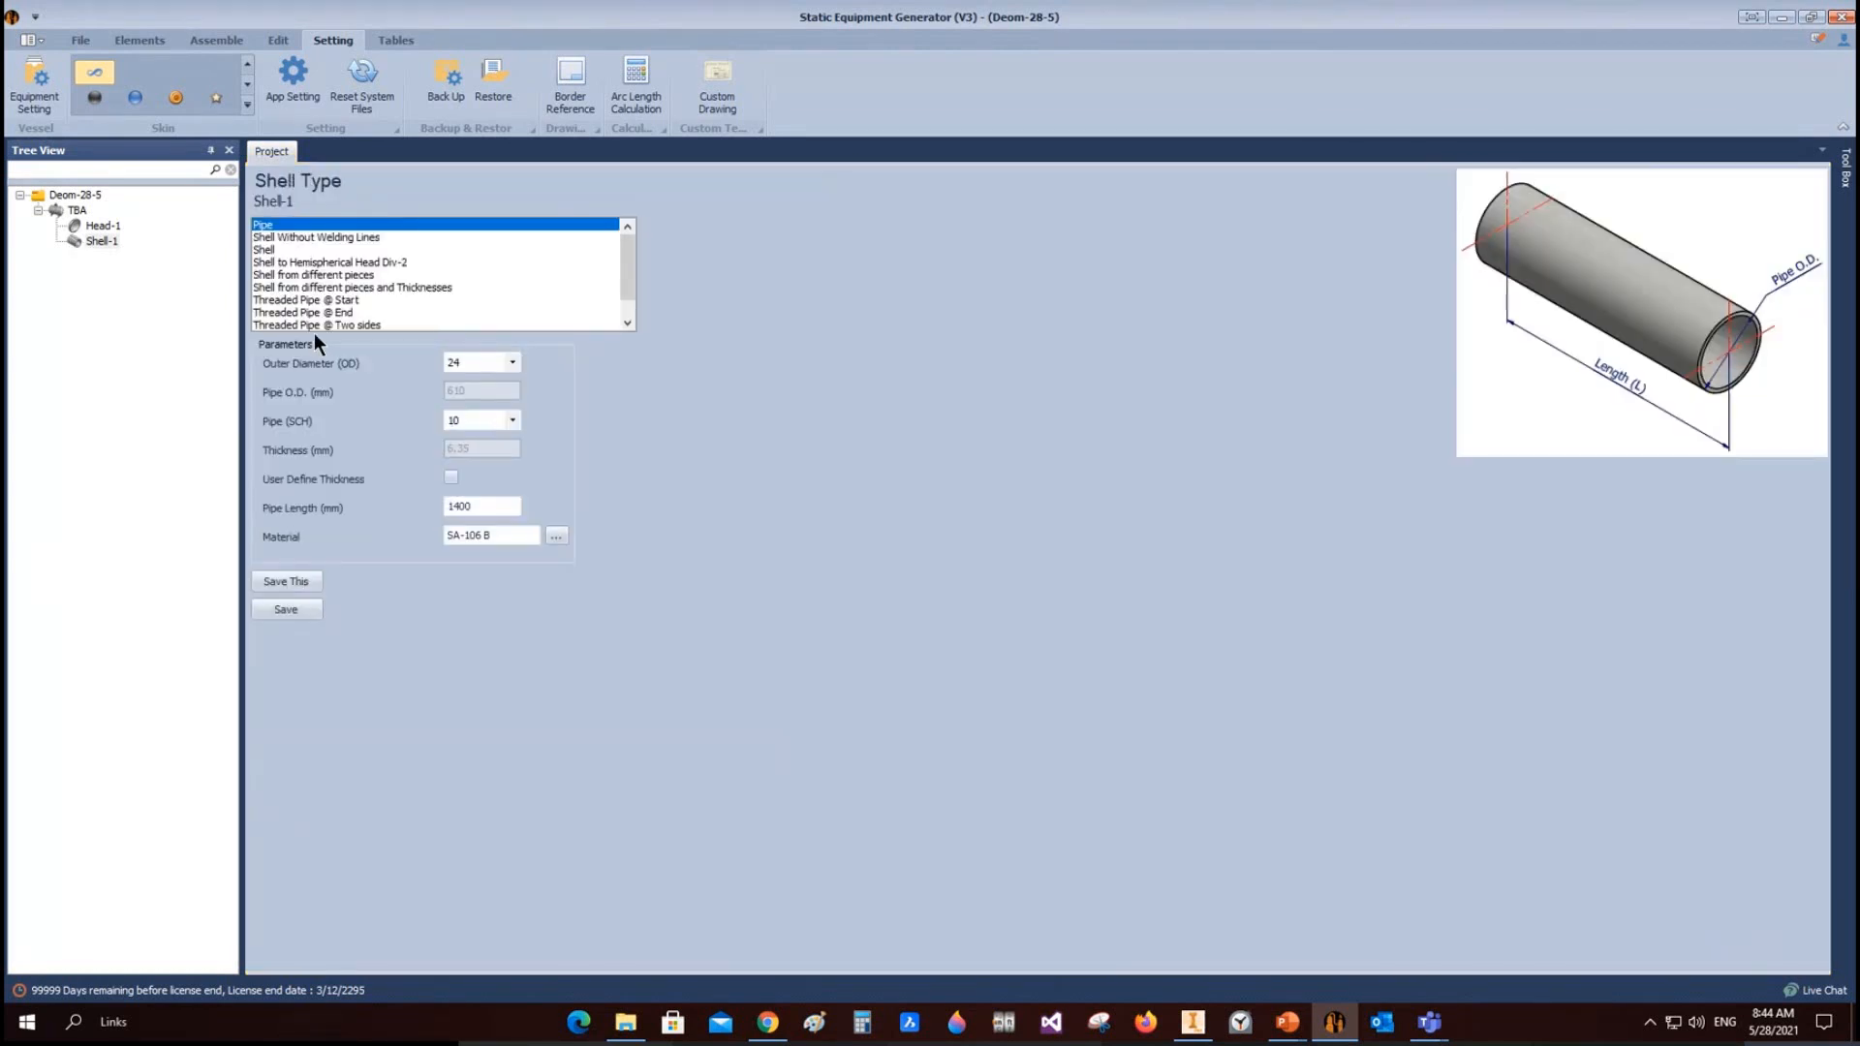
click(317, 299)
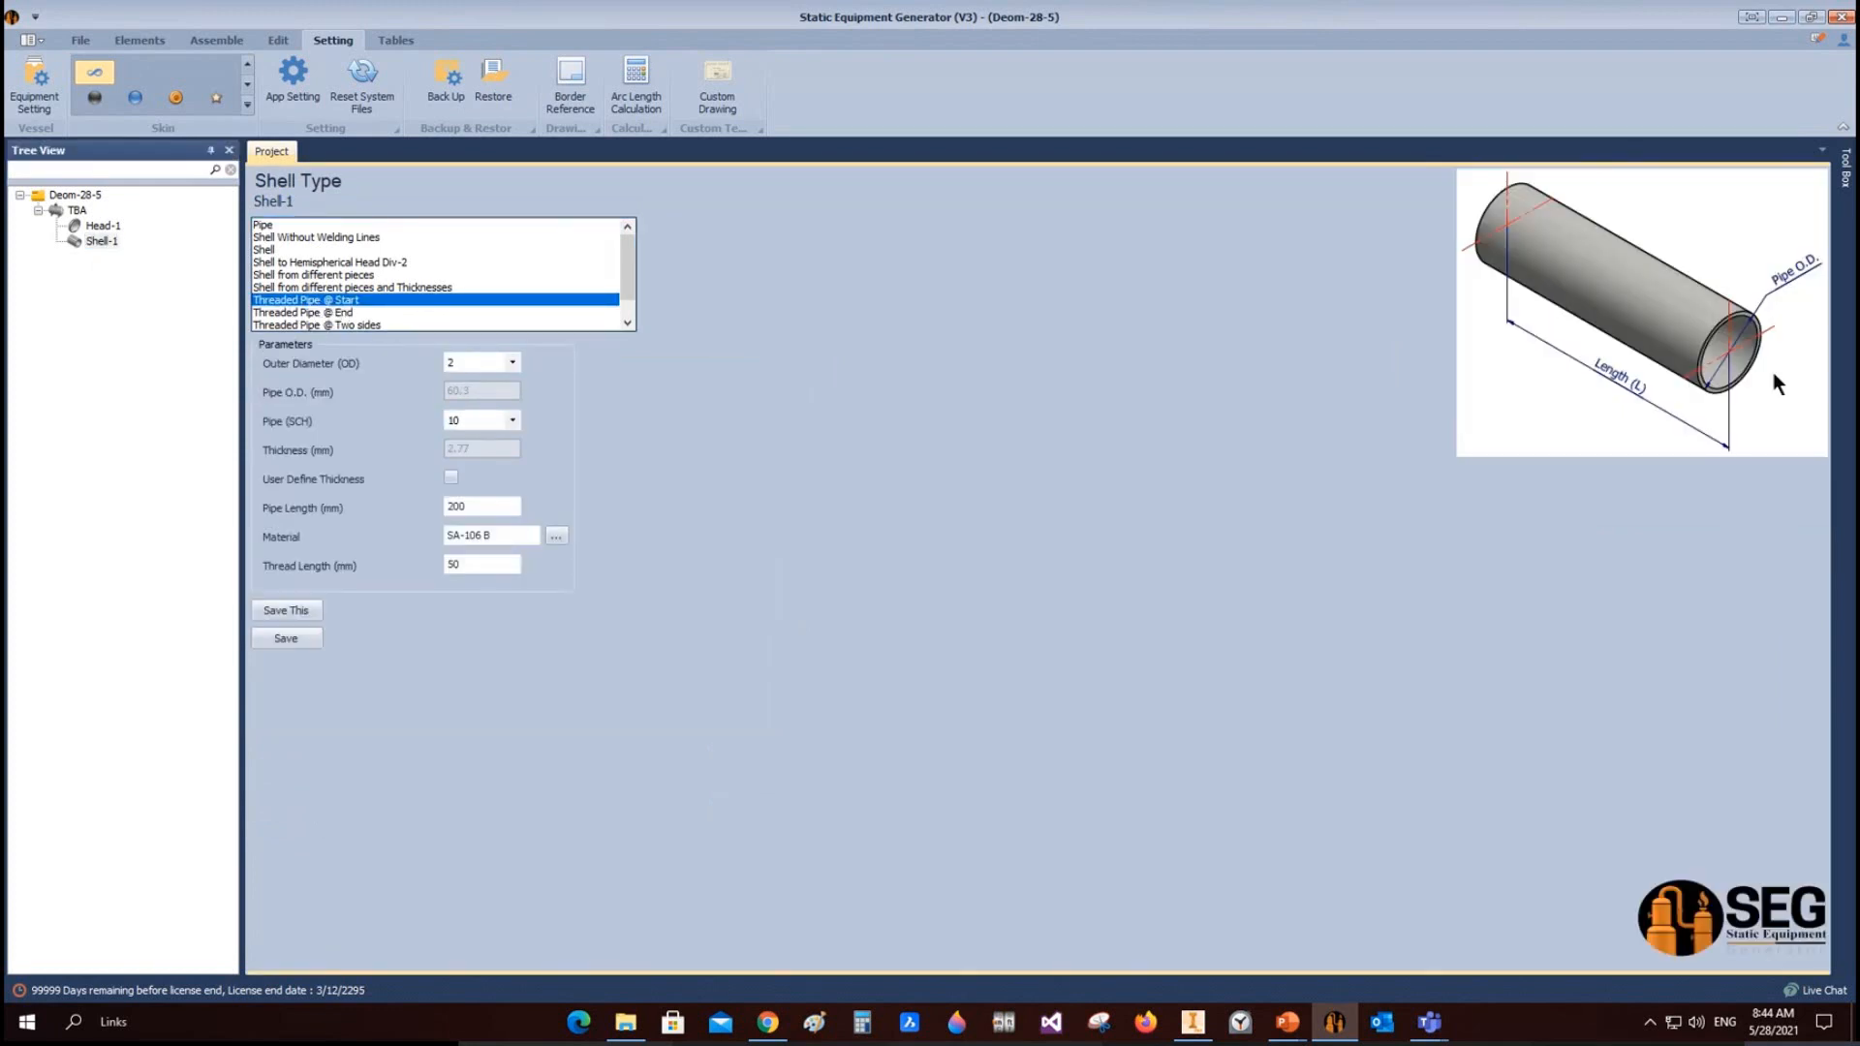
click(327, 312)
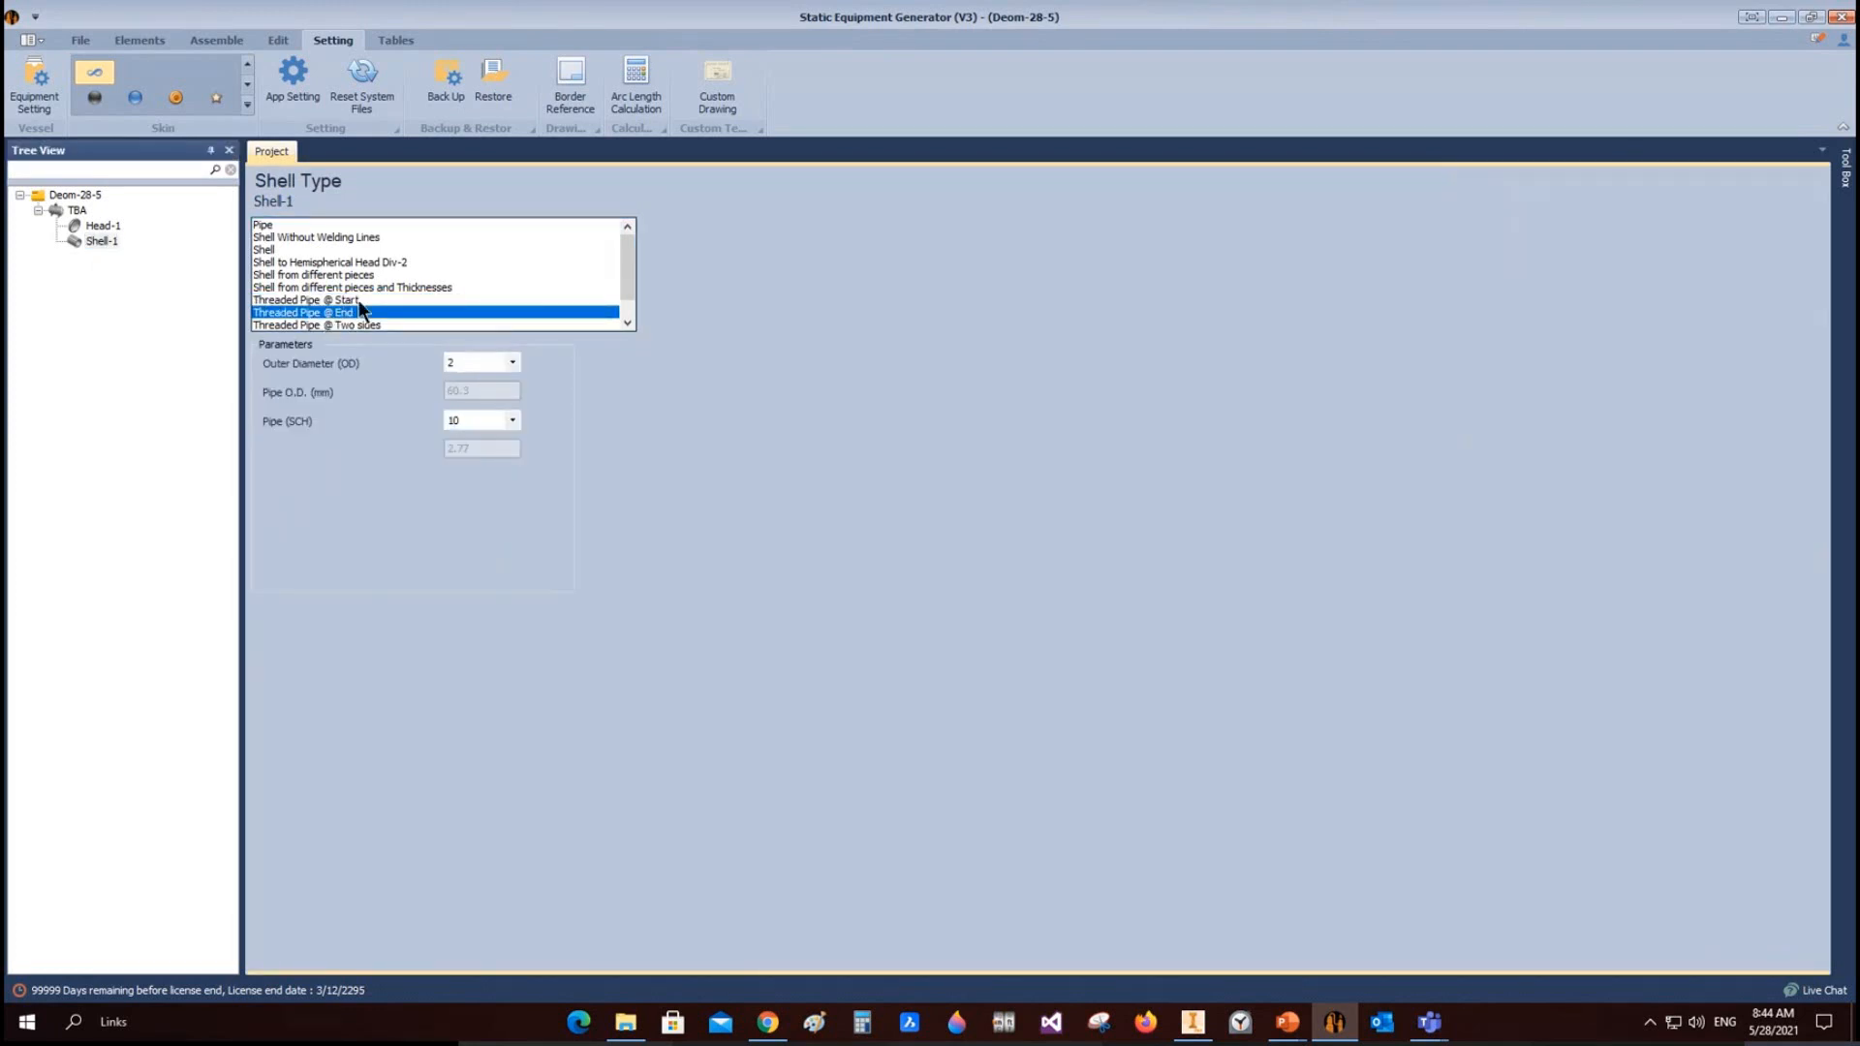
click(345, 326)
scroll(356, 322, down, 1)
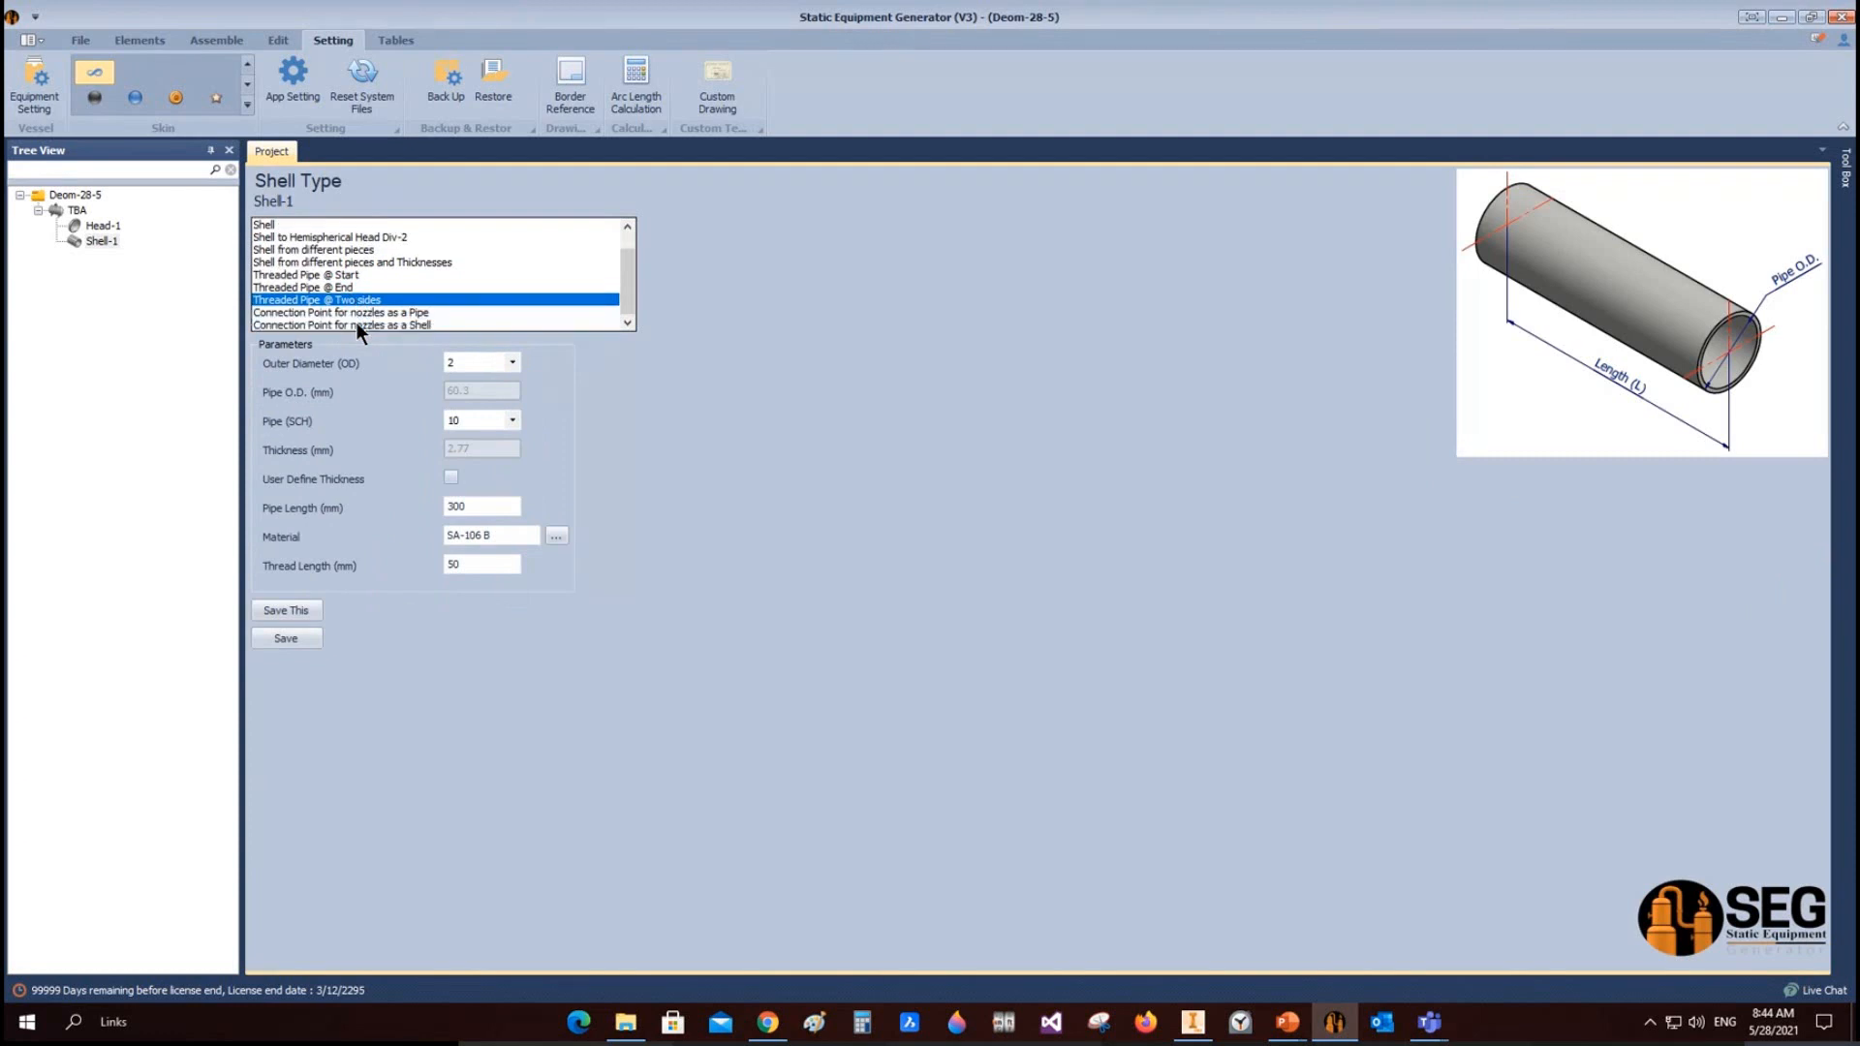
click(308, 316)
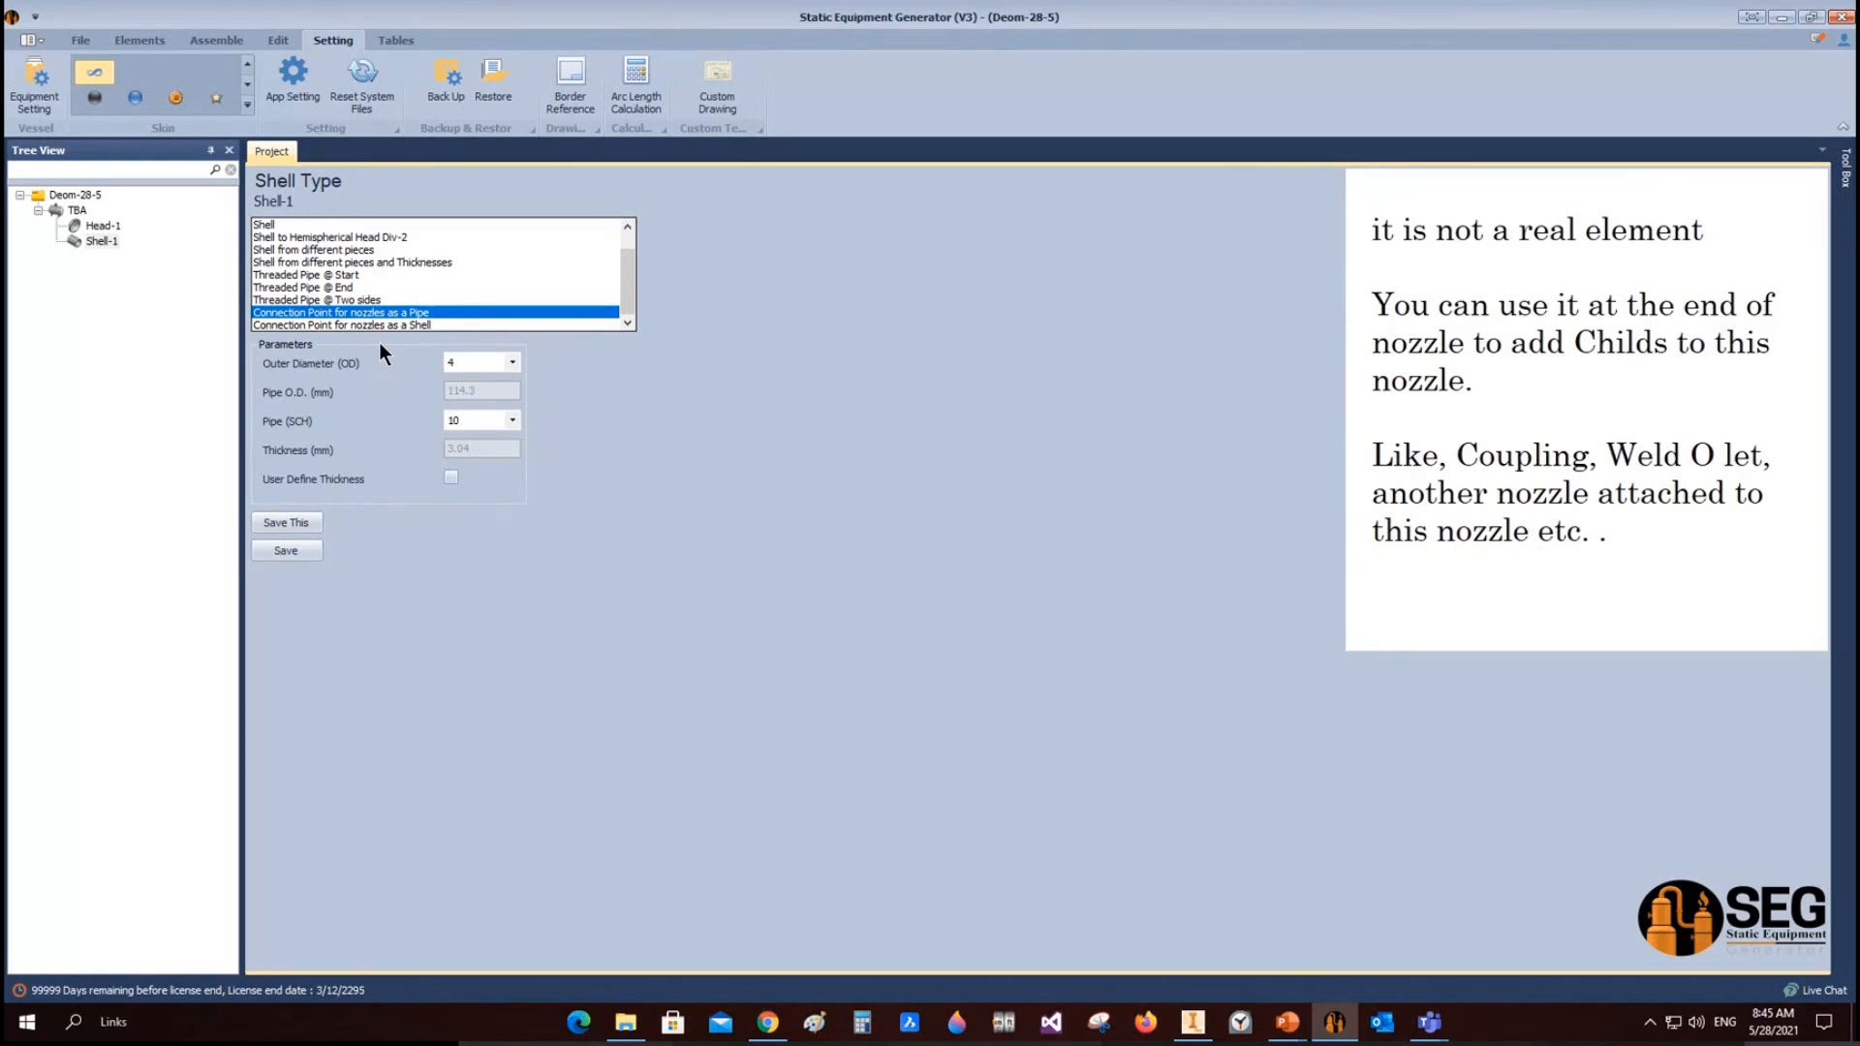
Step: Try to save Shell-1 as the Shell type with an inner diameter of 2500 mm and a length of 5000 mm
click(73, 237)
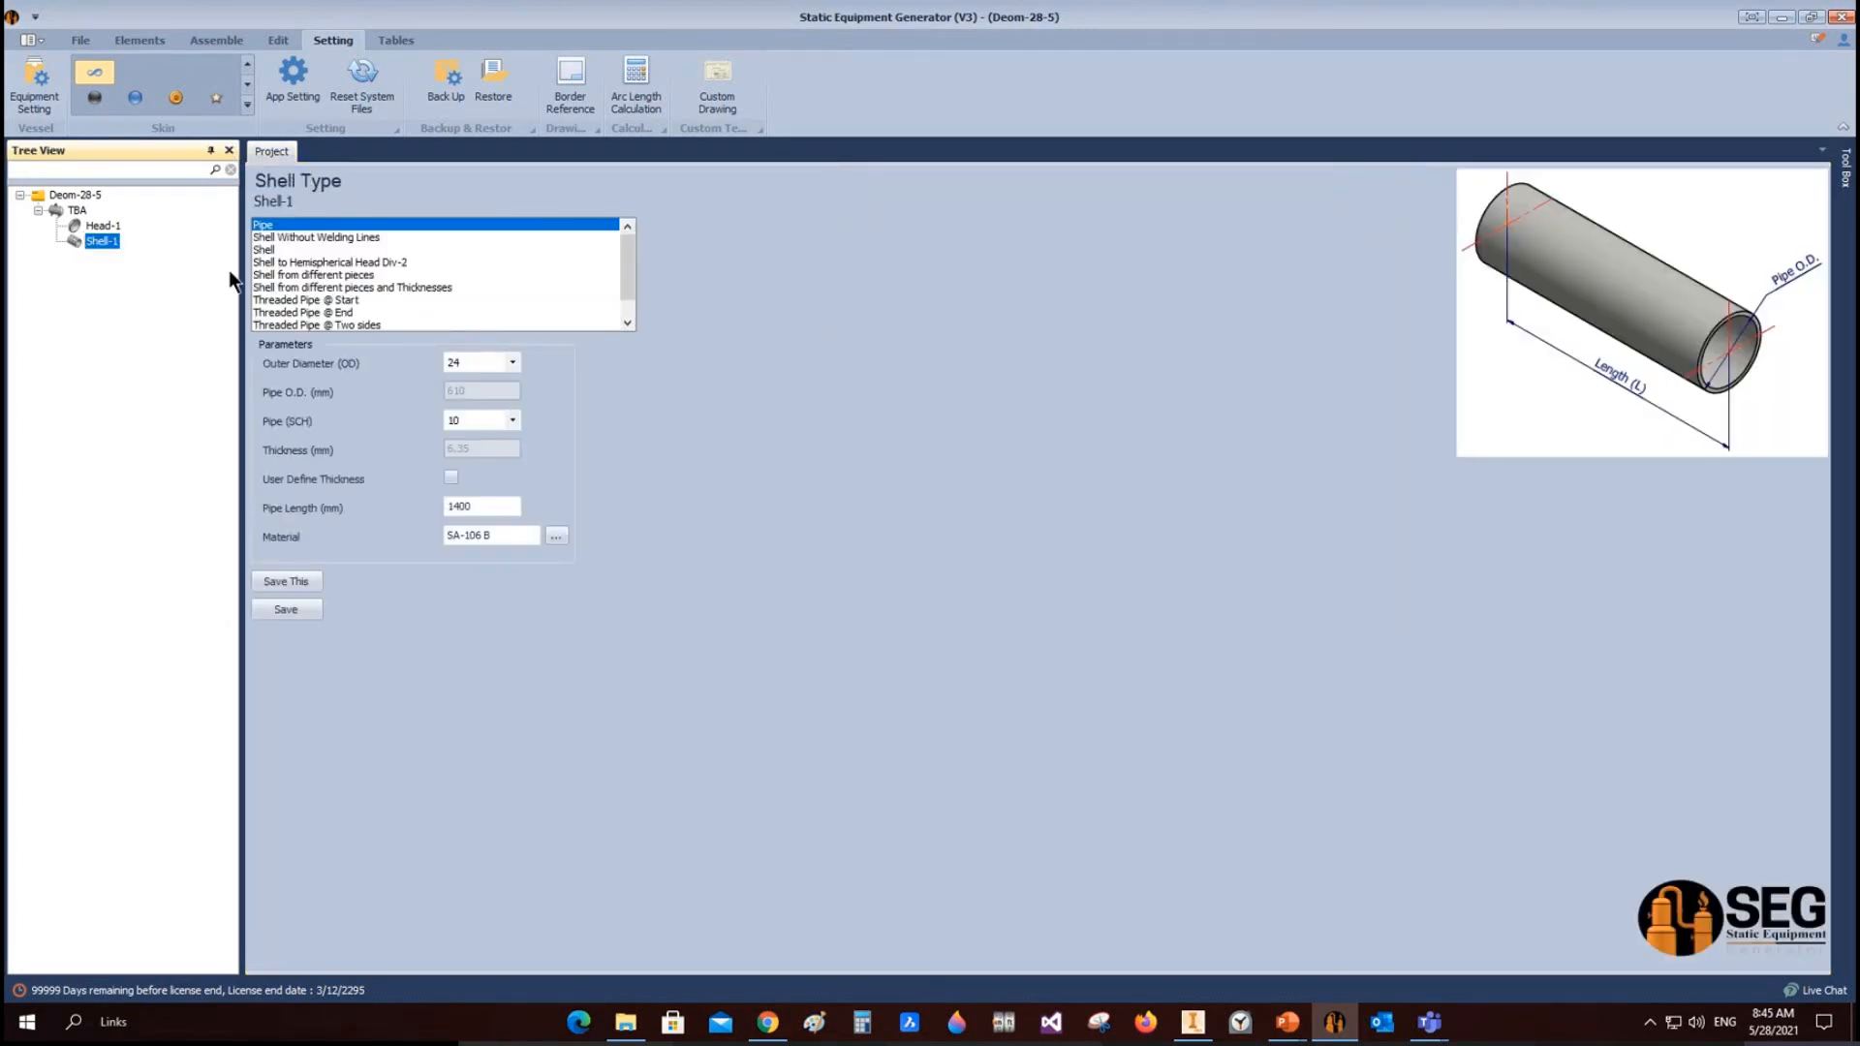
click(260, 249)
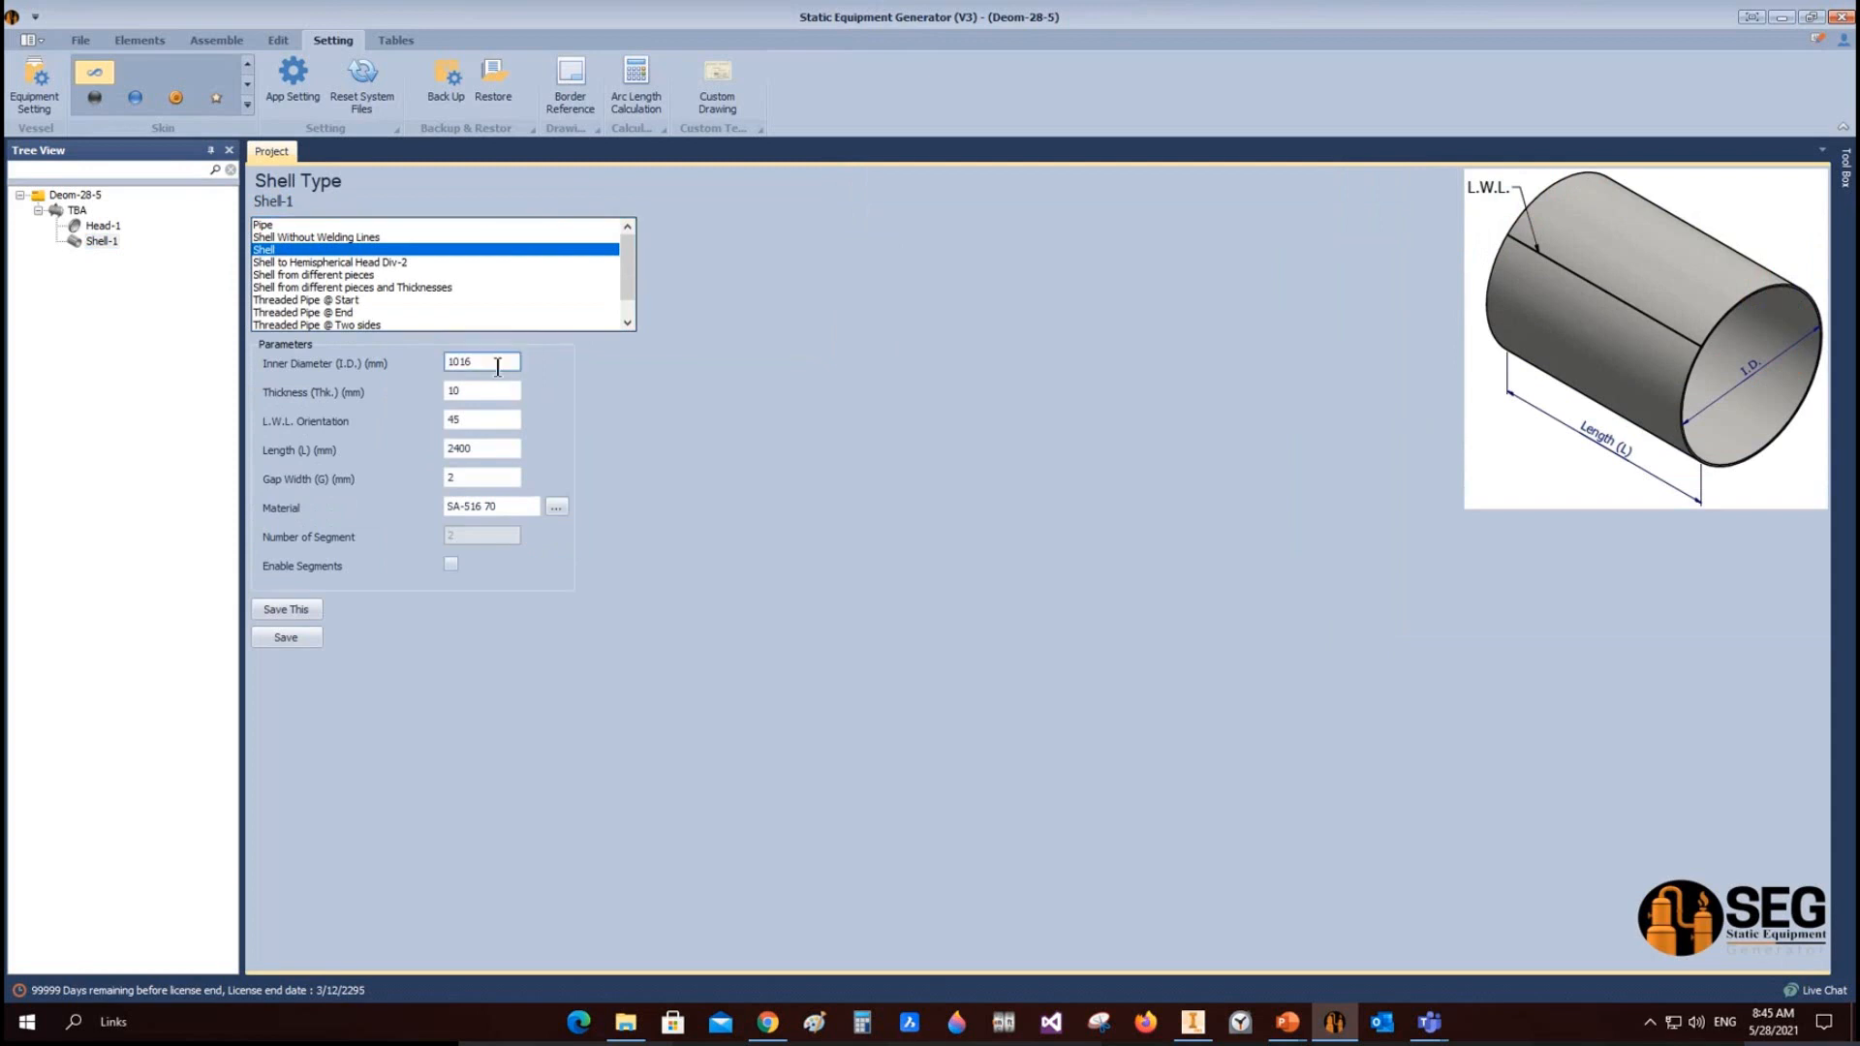
drag(497, 367, 300, 360)
text(25000)
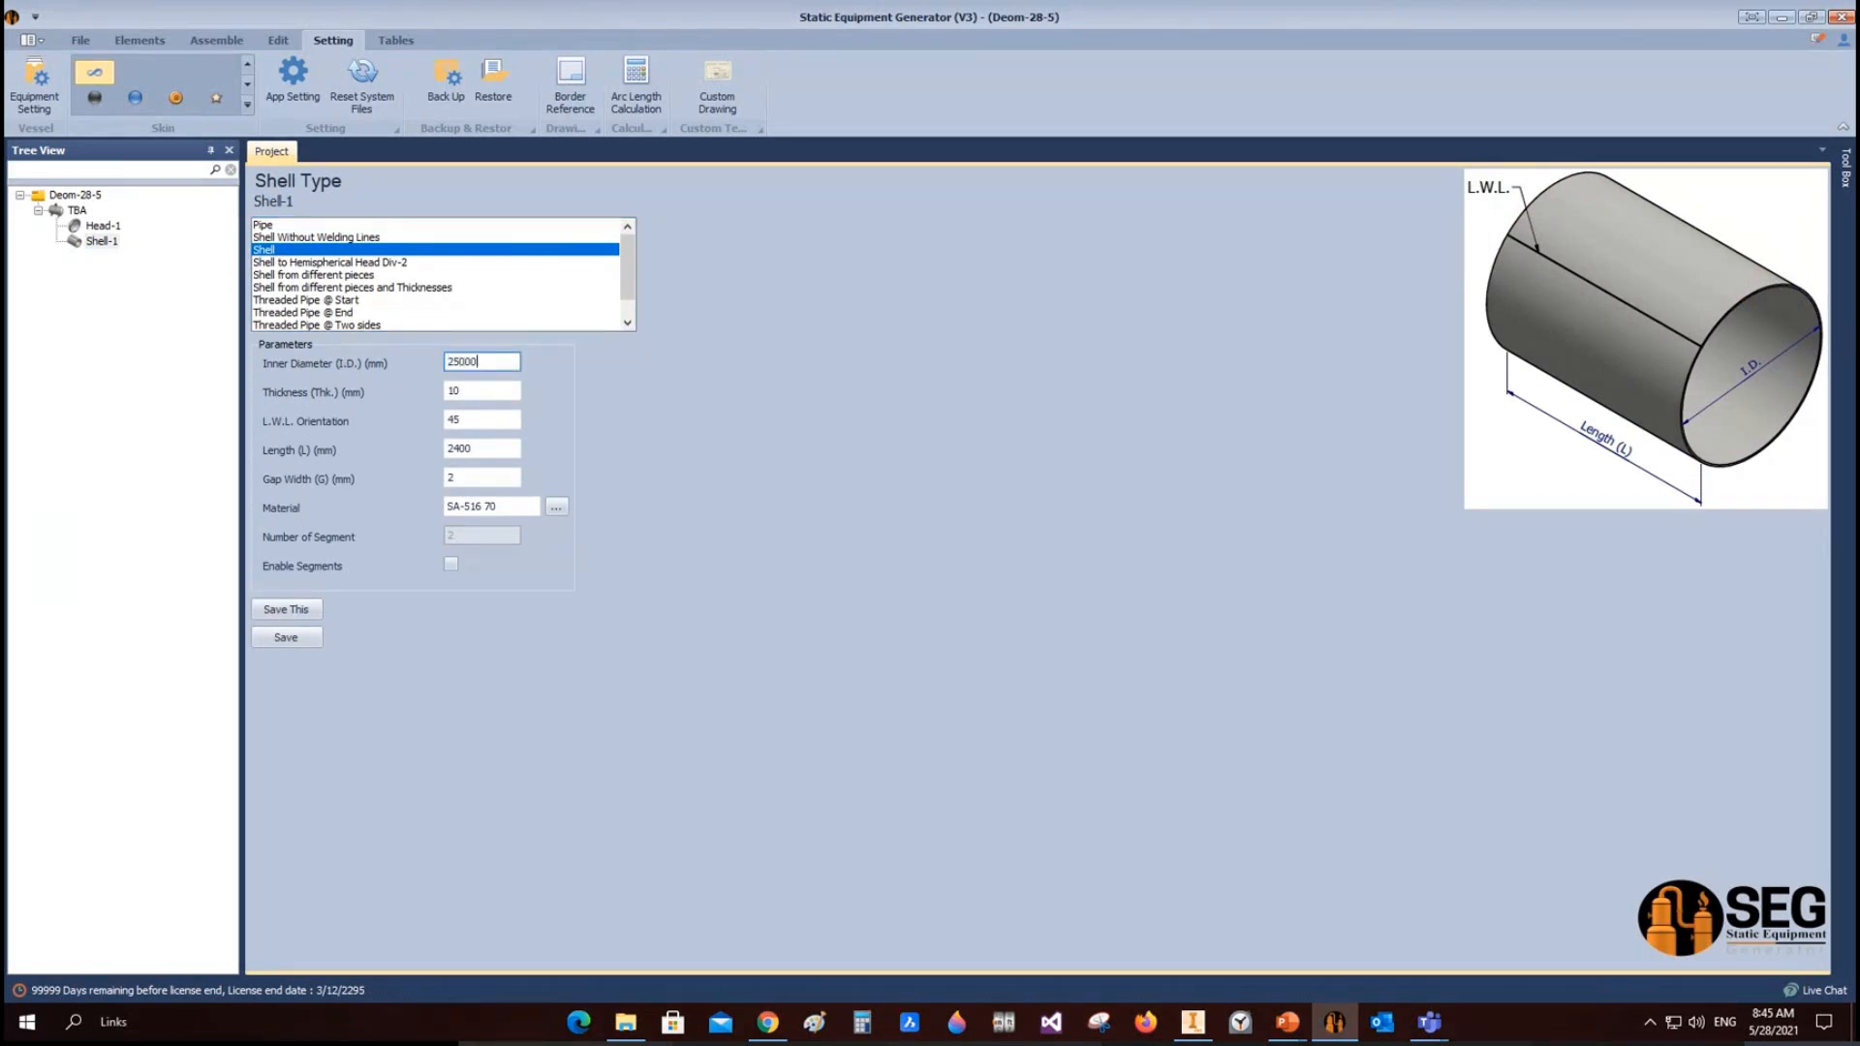
key(BackSpace)
drag(507, 390, 450, 386)
key(Tab)
key(Tab)
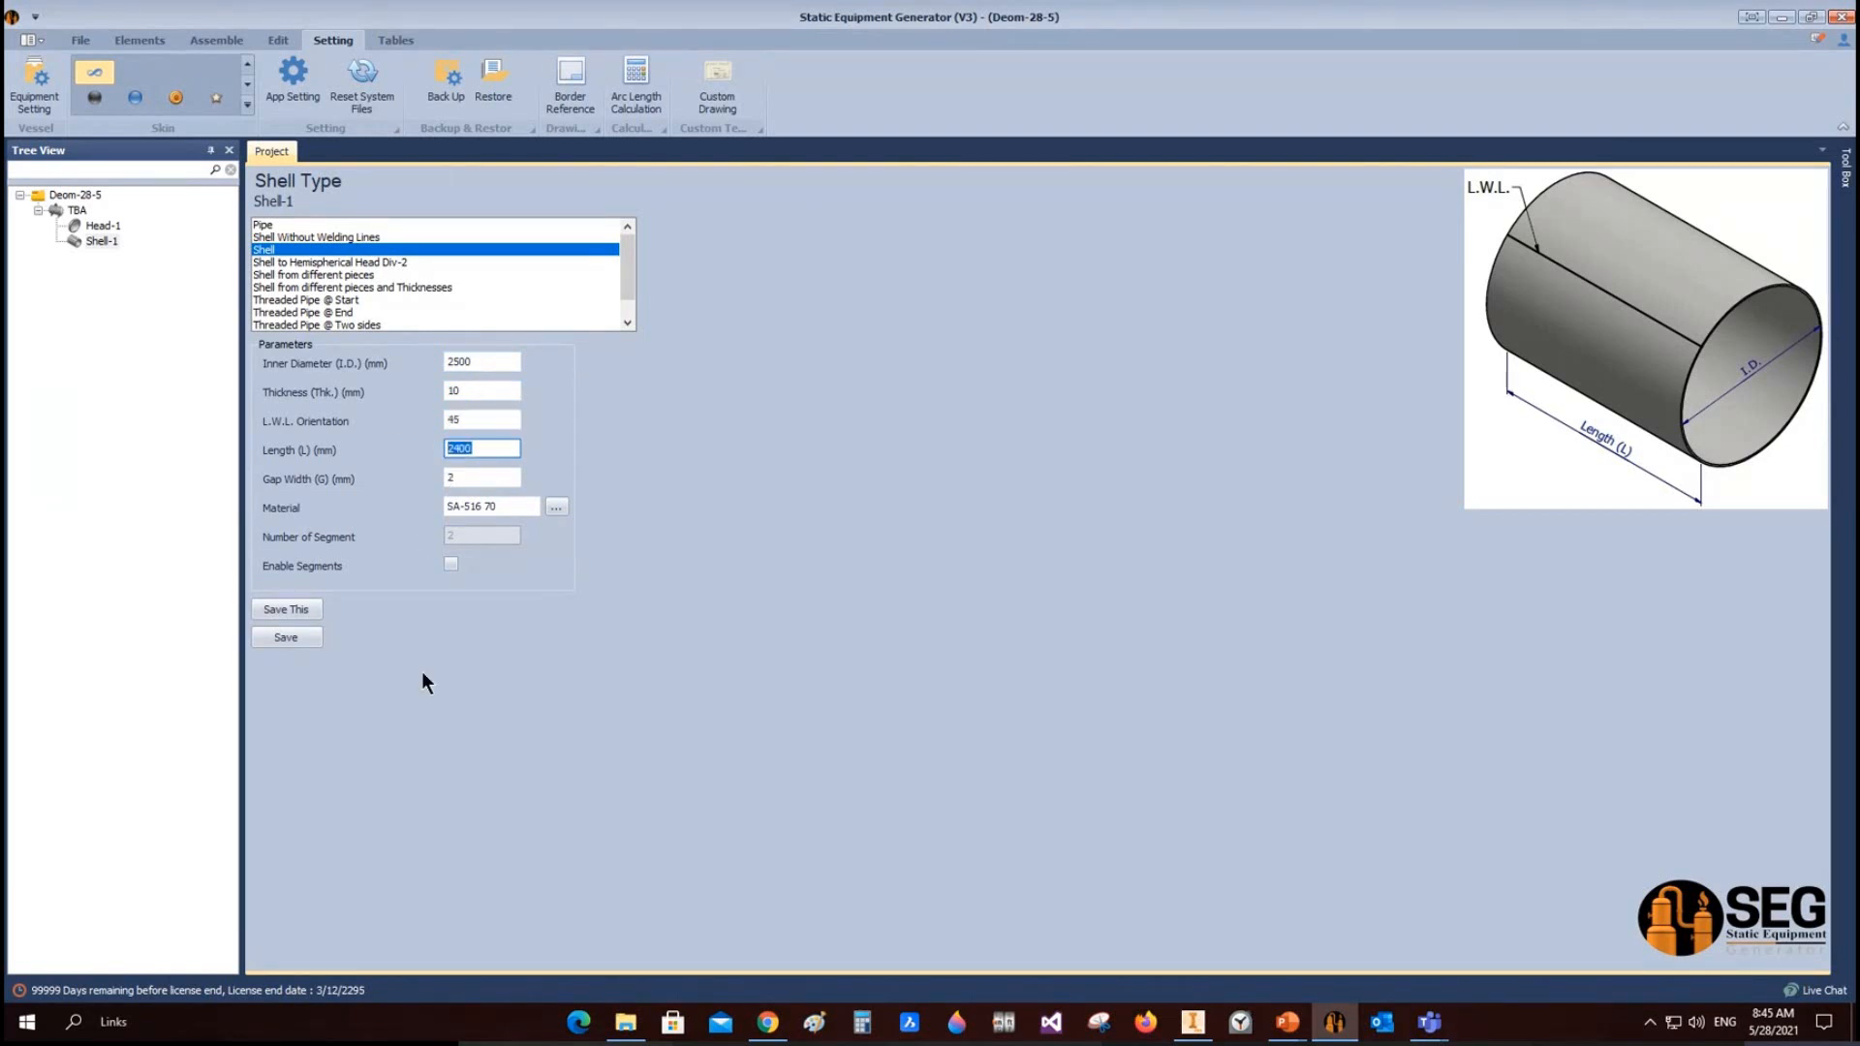
text(5000)
click(294, 640)
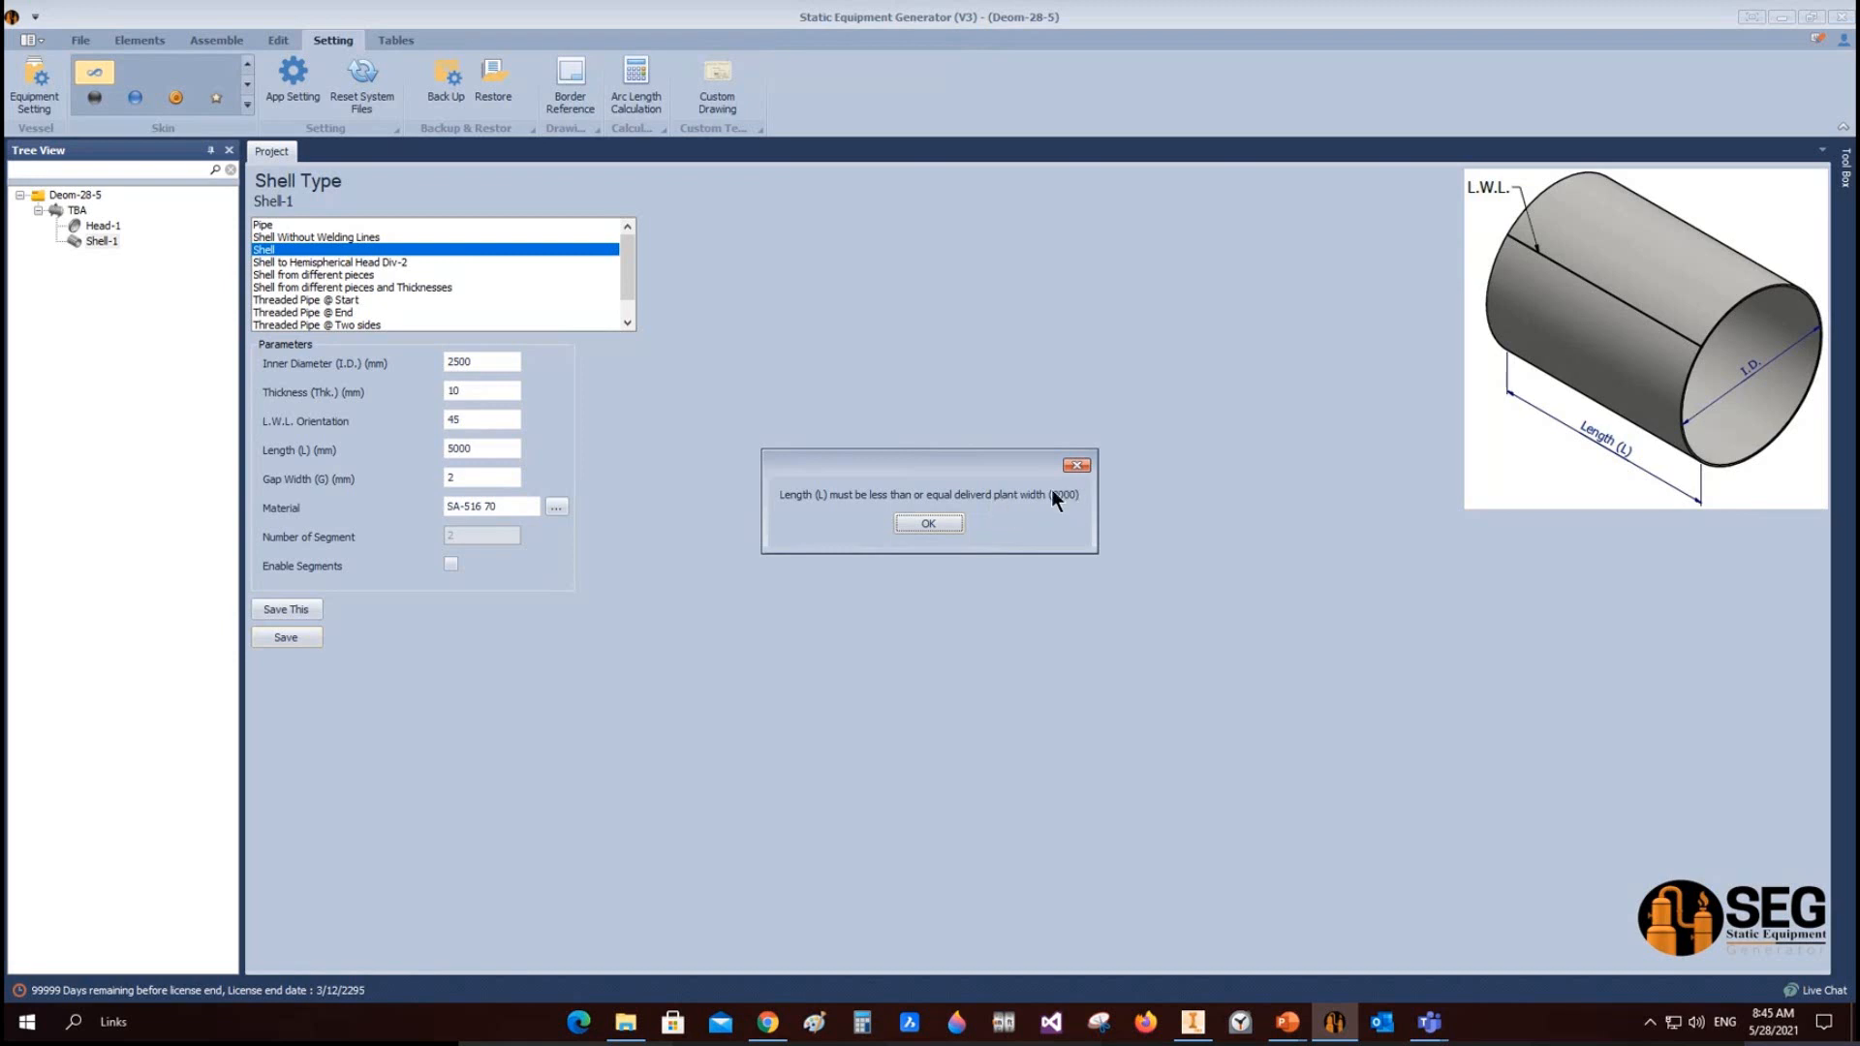
click(925, 528)
Step: Check the delivered plate width in TBA's equipment settings and close them without saving
click(75, 210)
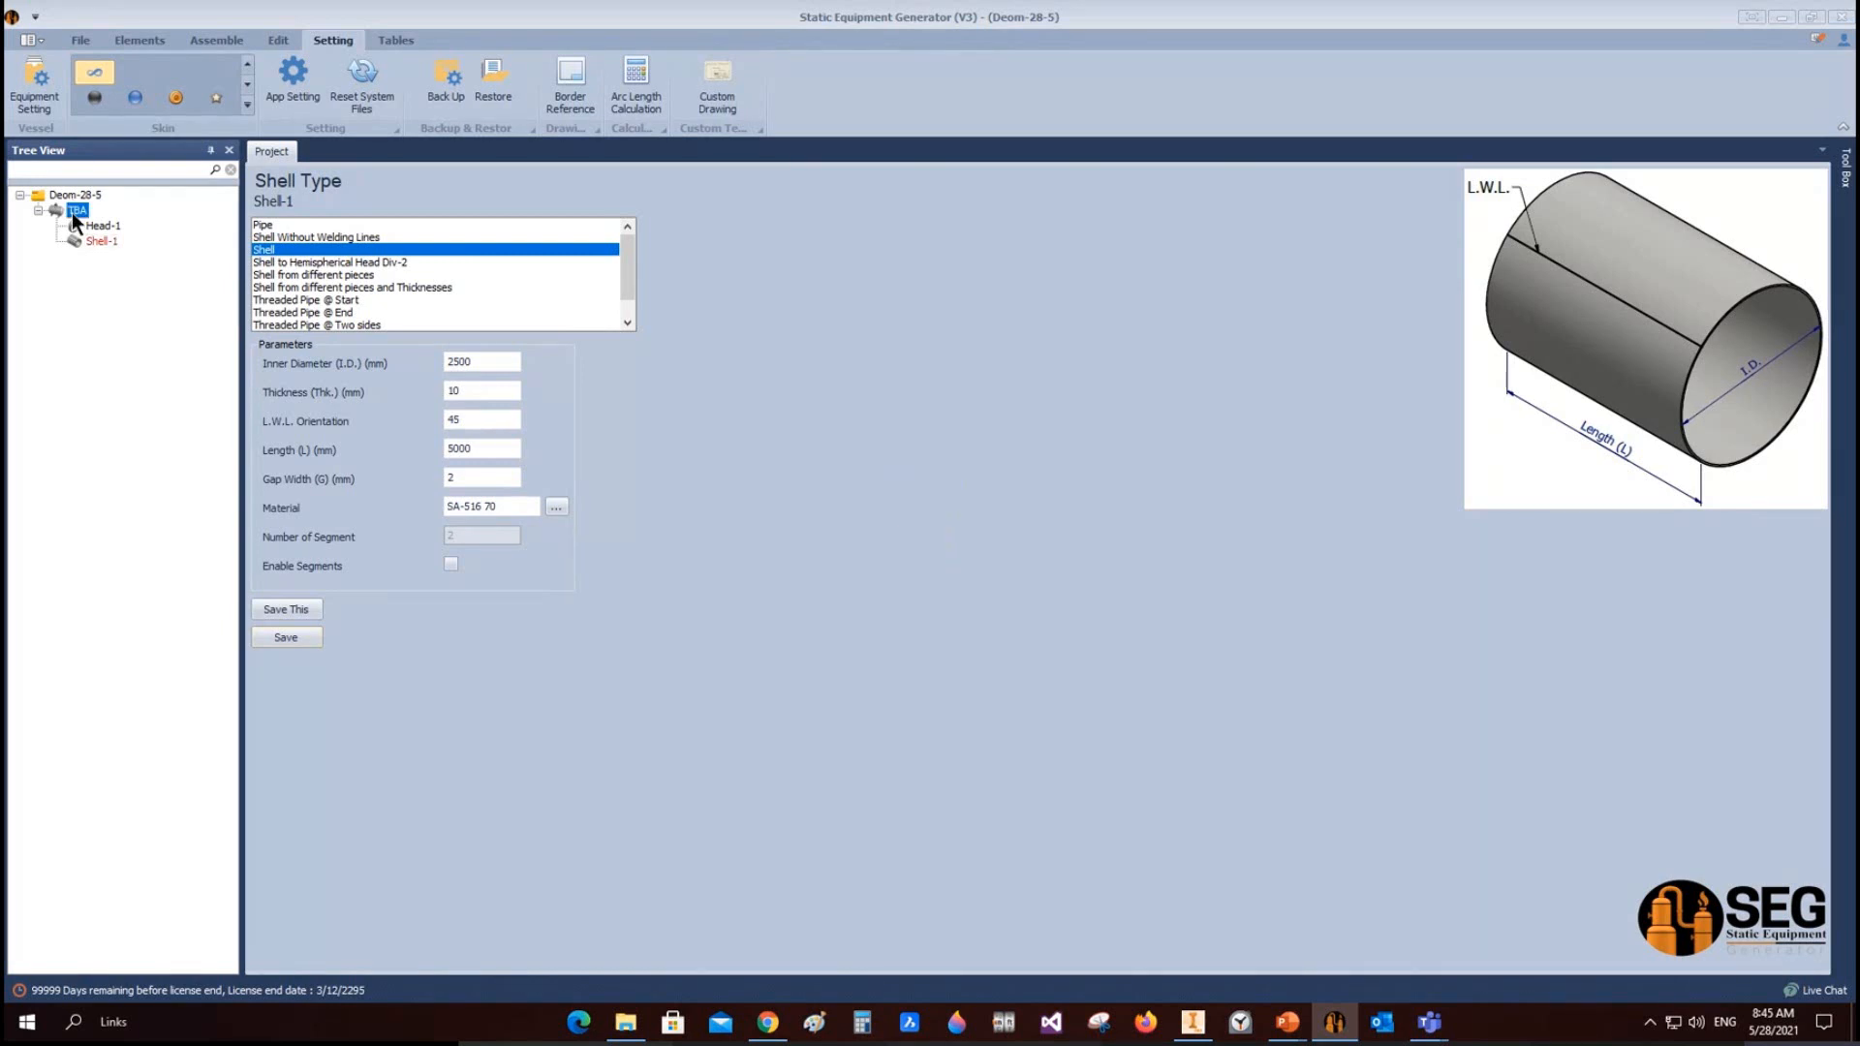
click(37, 85)
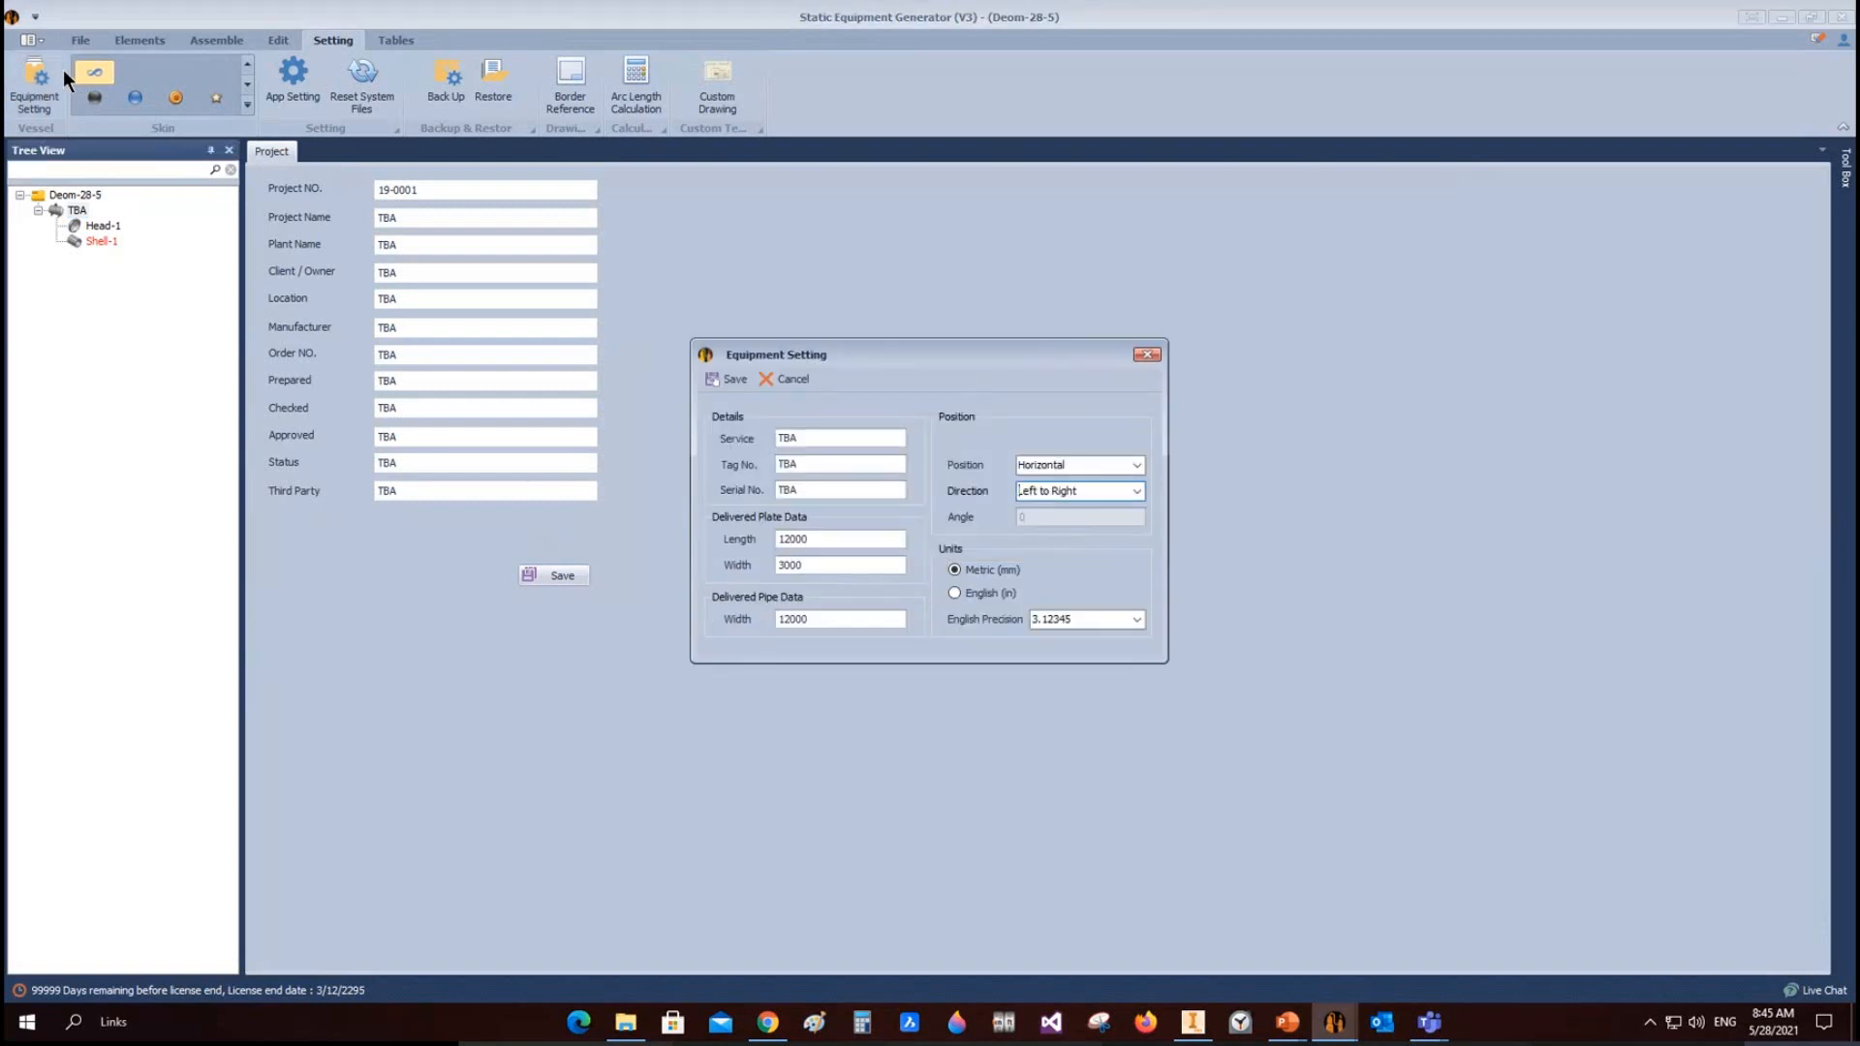
double_click(787, 566)
key(Tab)
click(1148, 356)
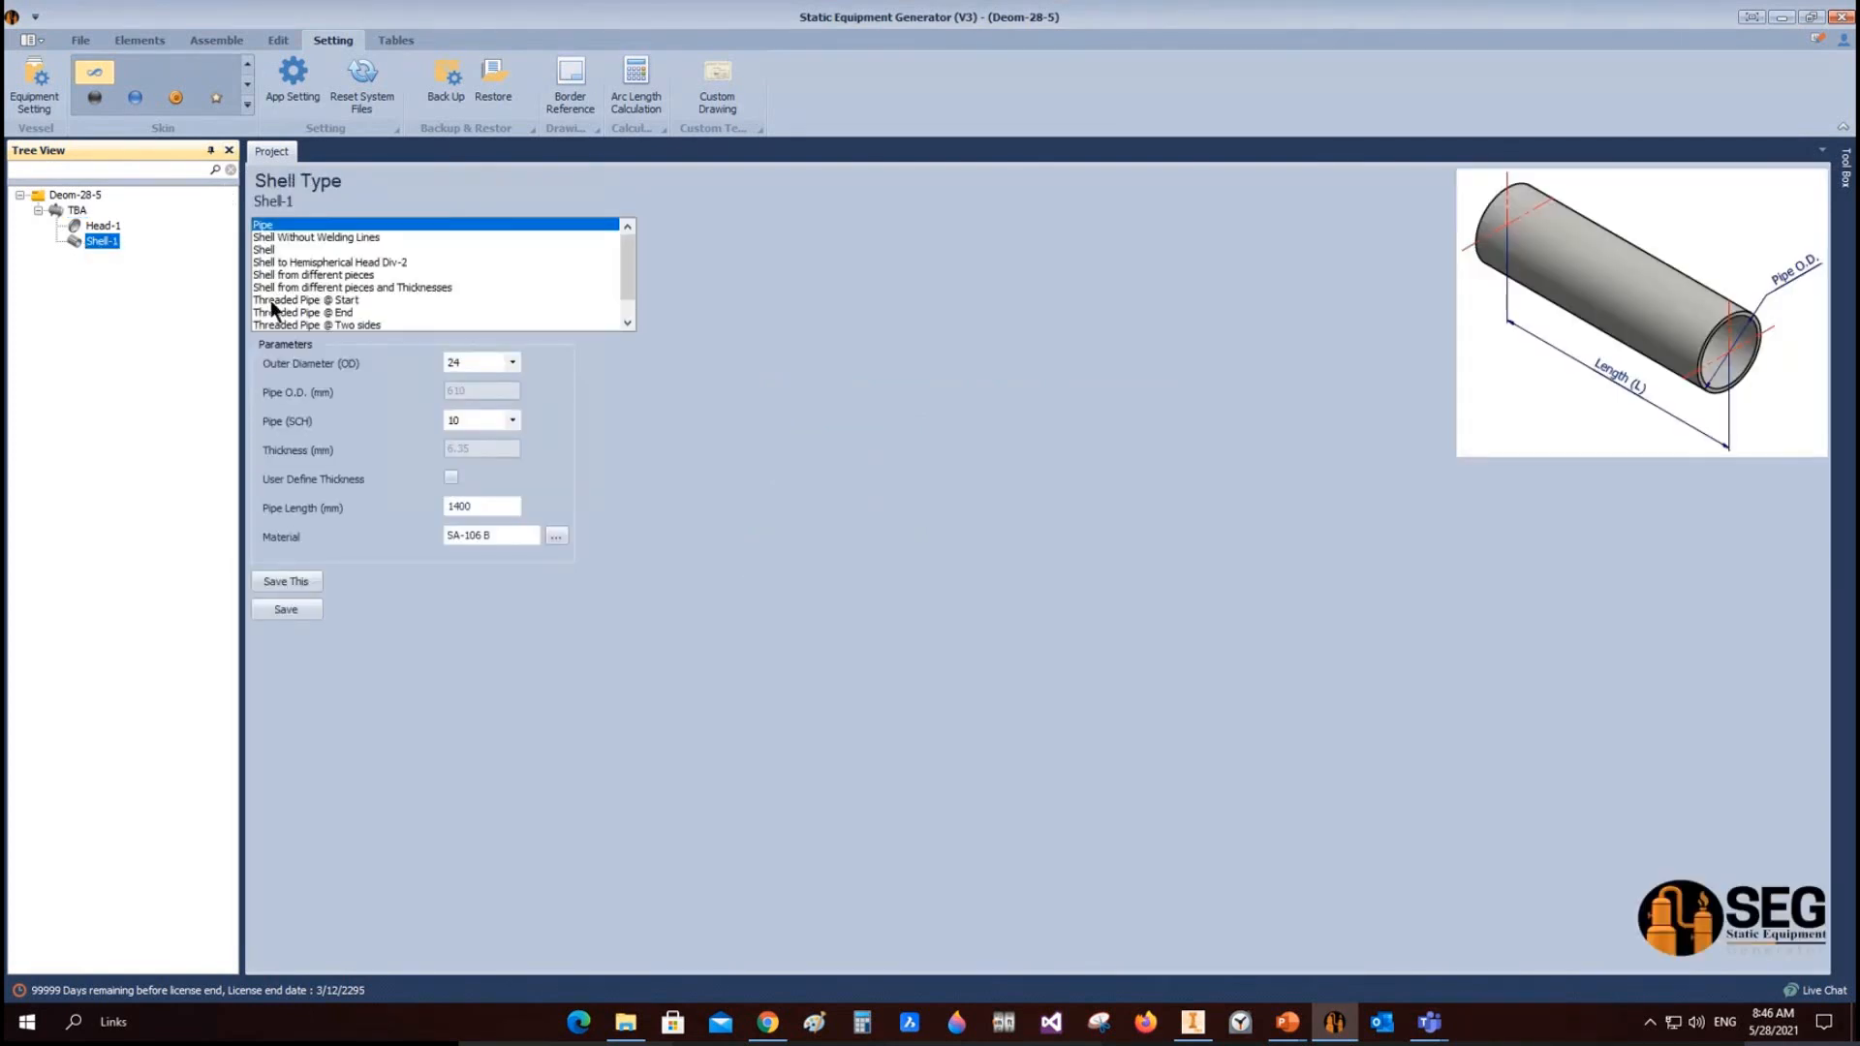
Step: Define Shell-1 as the Shell type with an inner diameter of 2500 mm and a length of 3000 mm, and save it
click(274, 250)
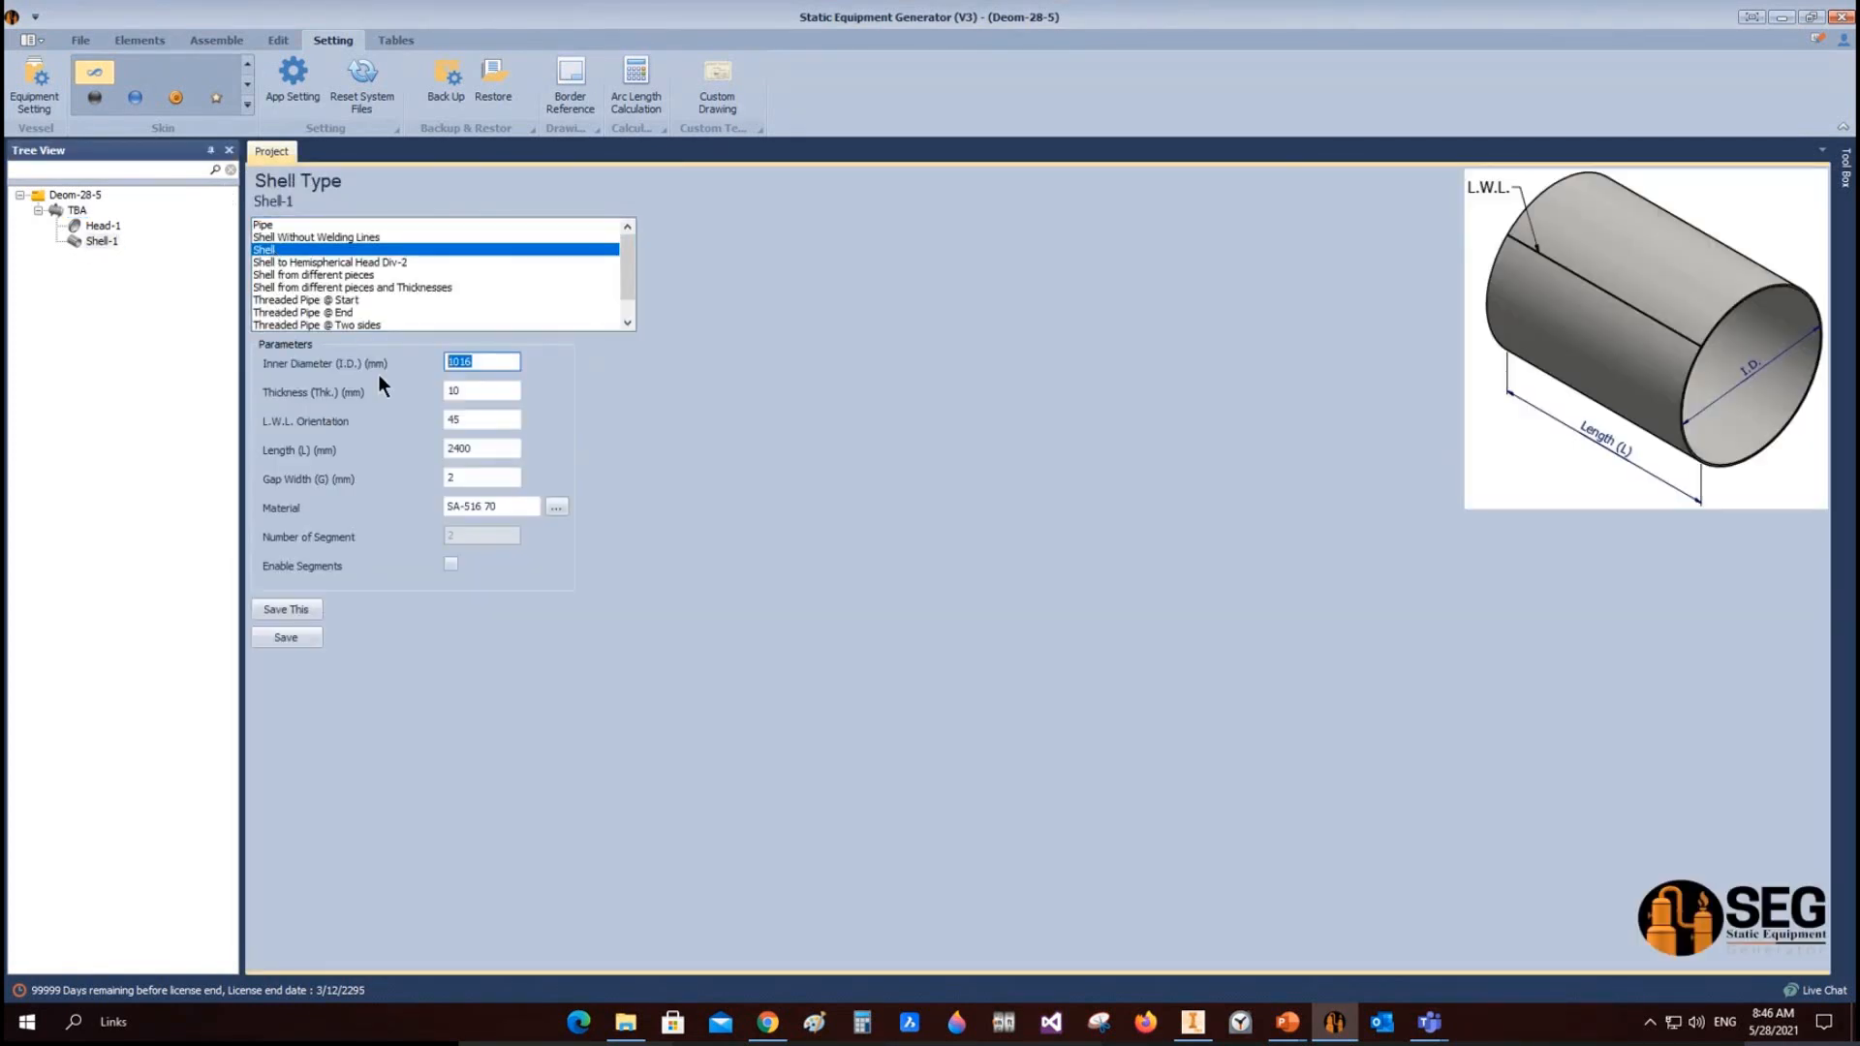
text(2500)
double_click(474, 448)
text(3000)
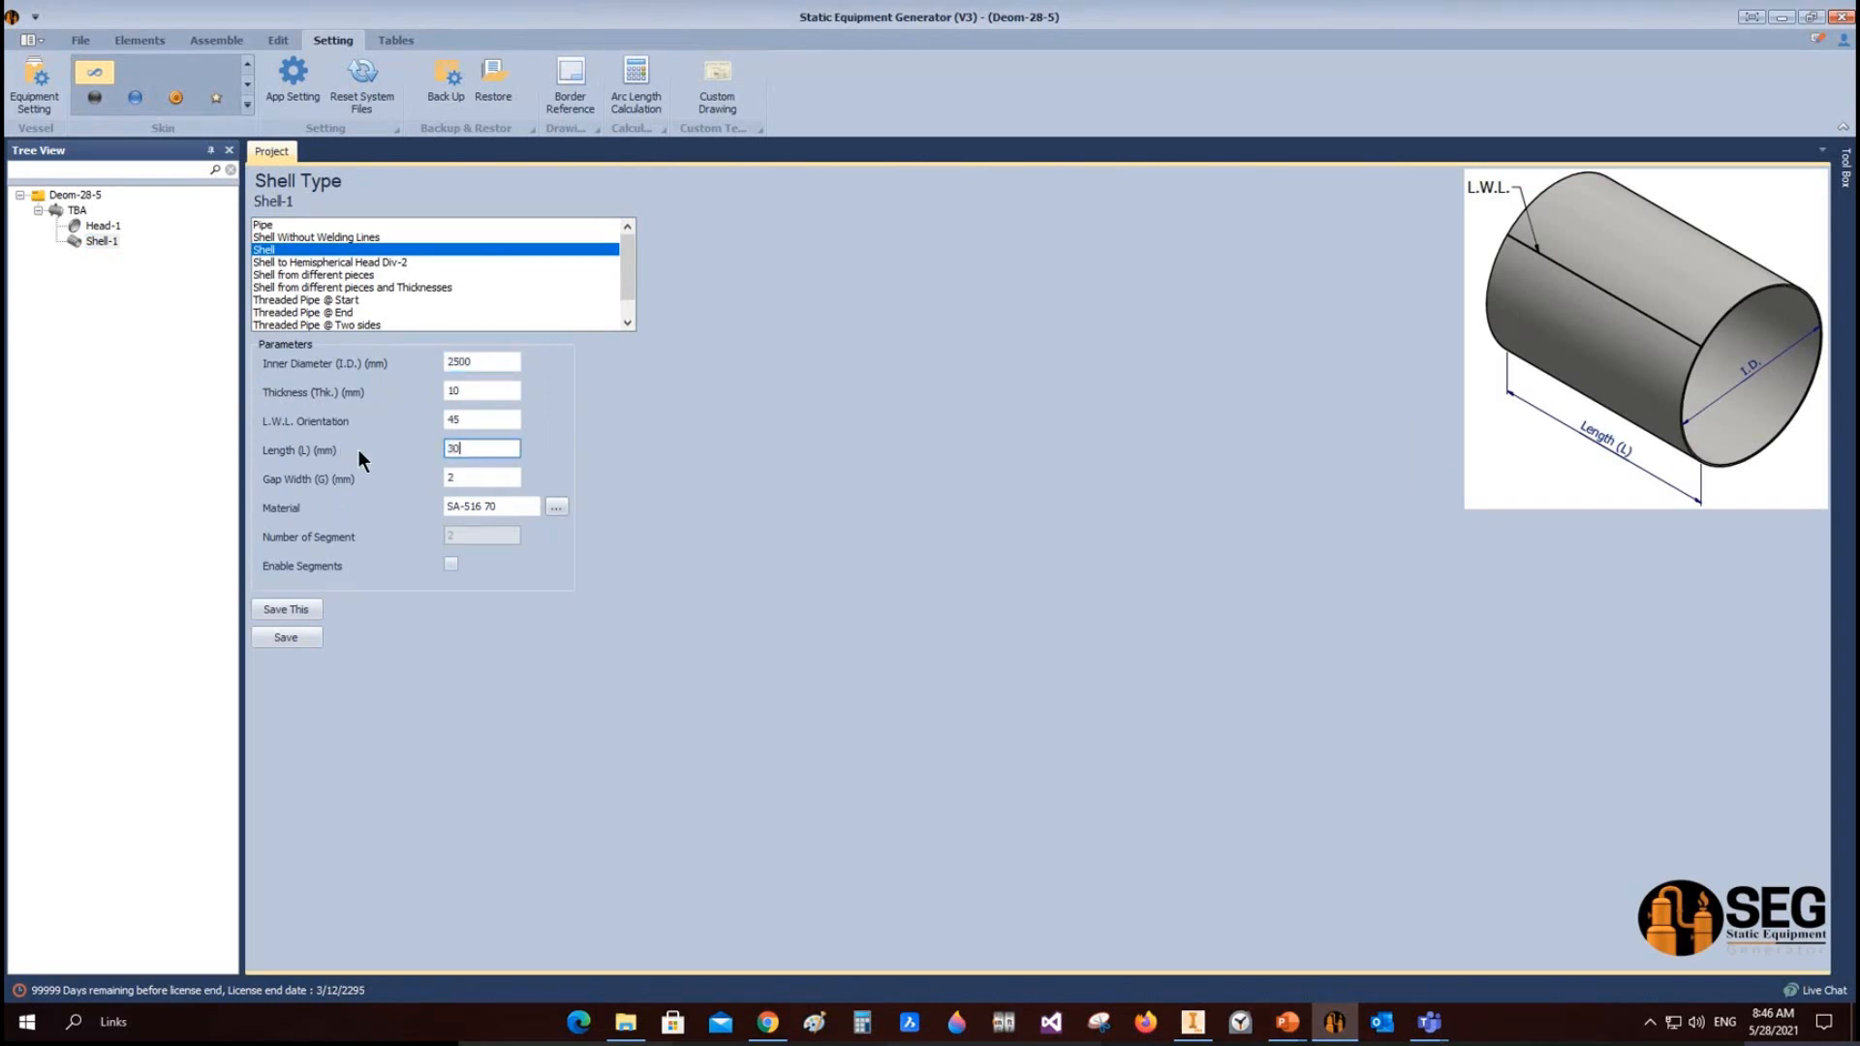
double_click(489, 420)
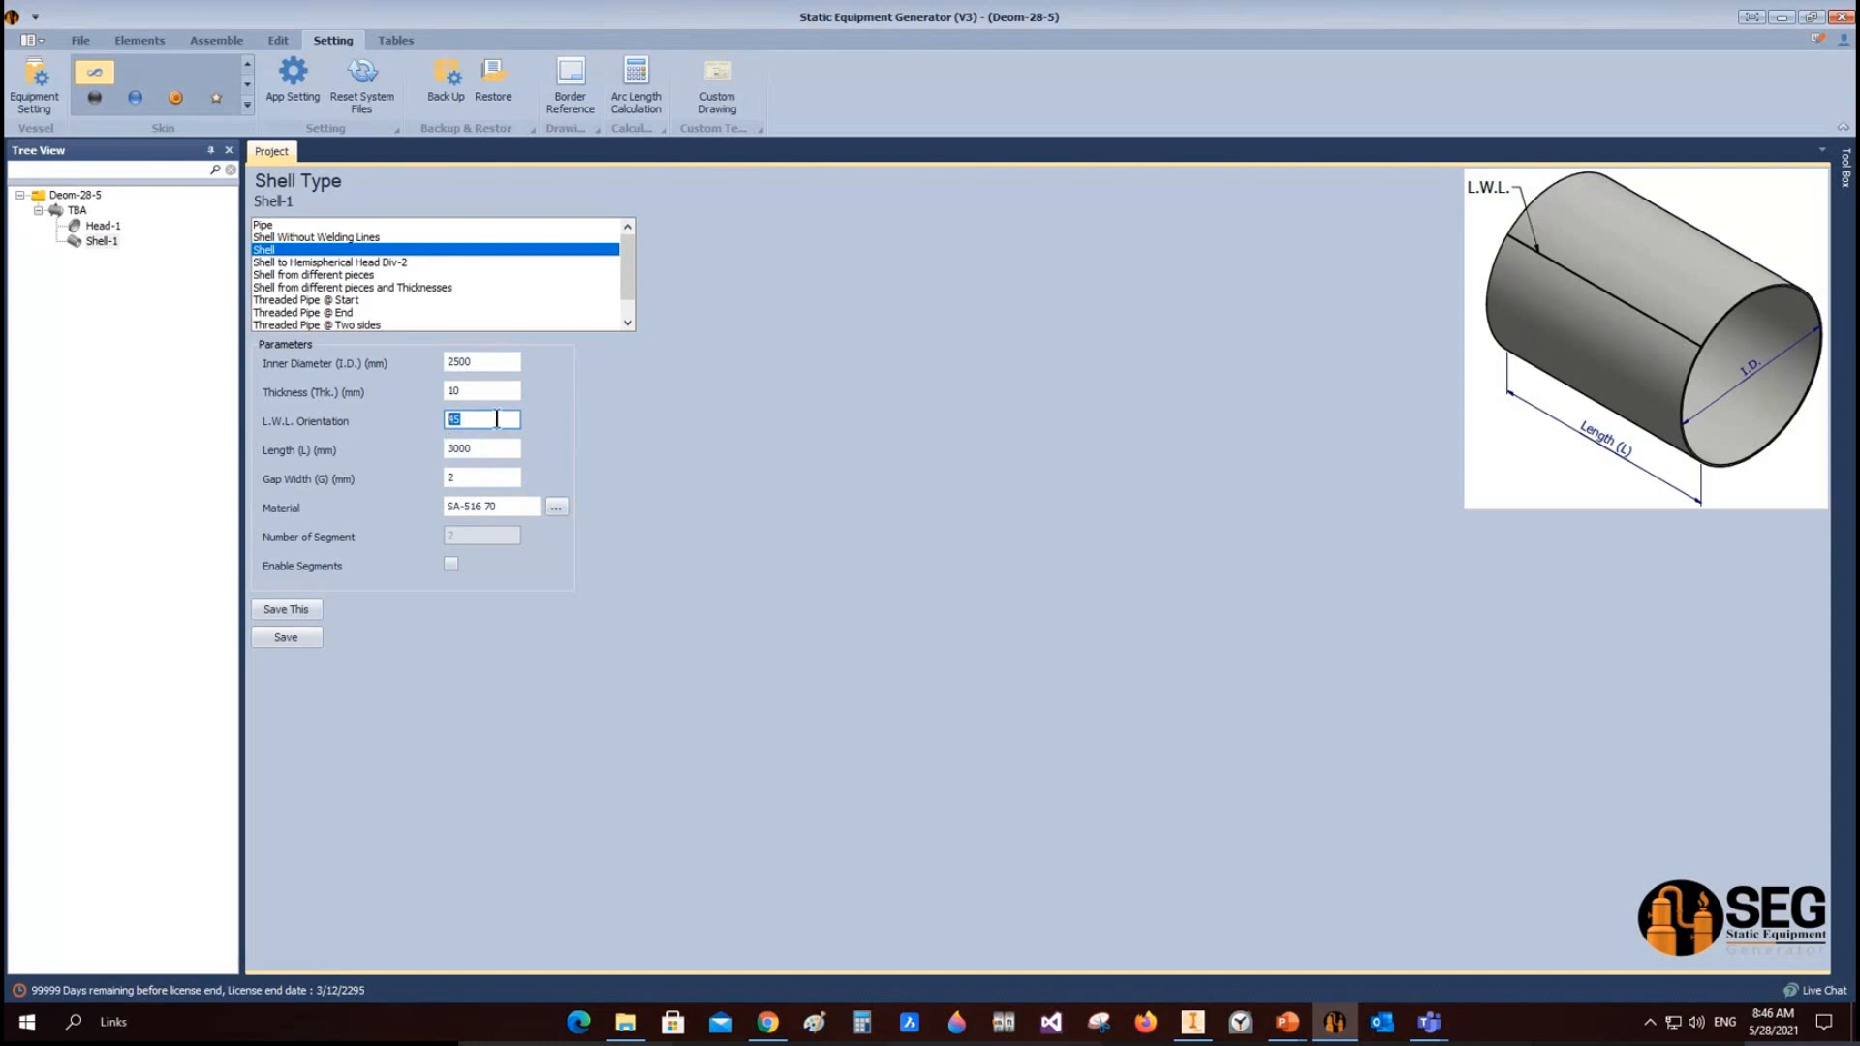
double_click(479, 476)
click(534, 505)
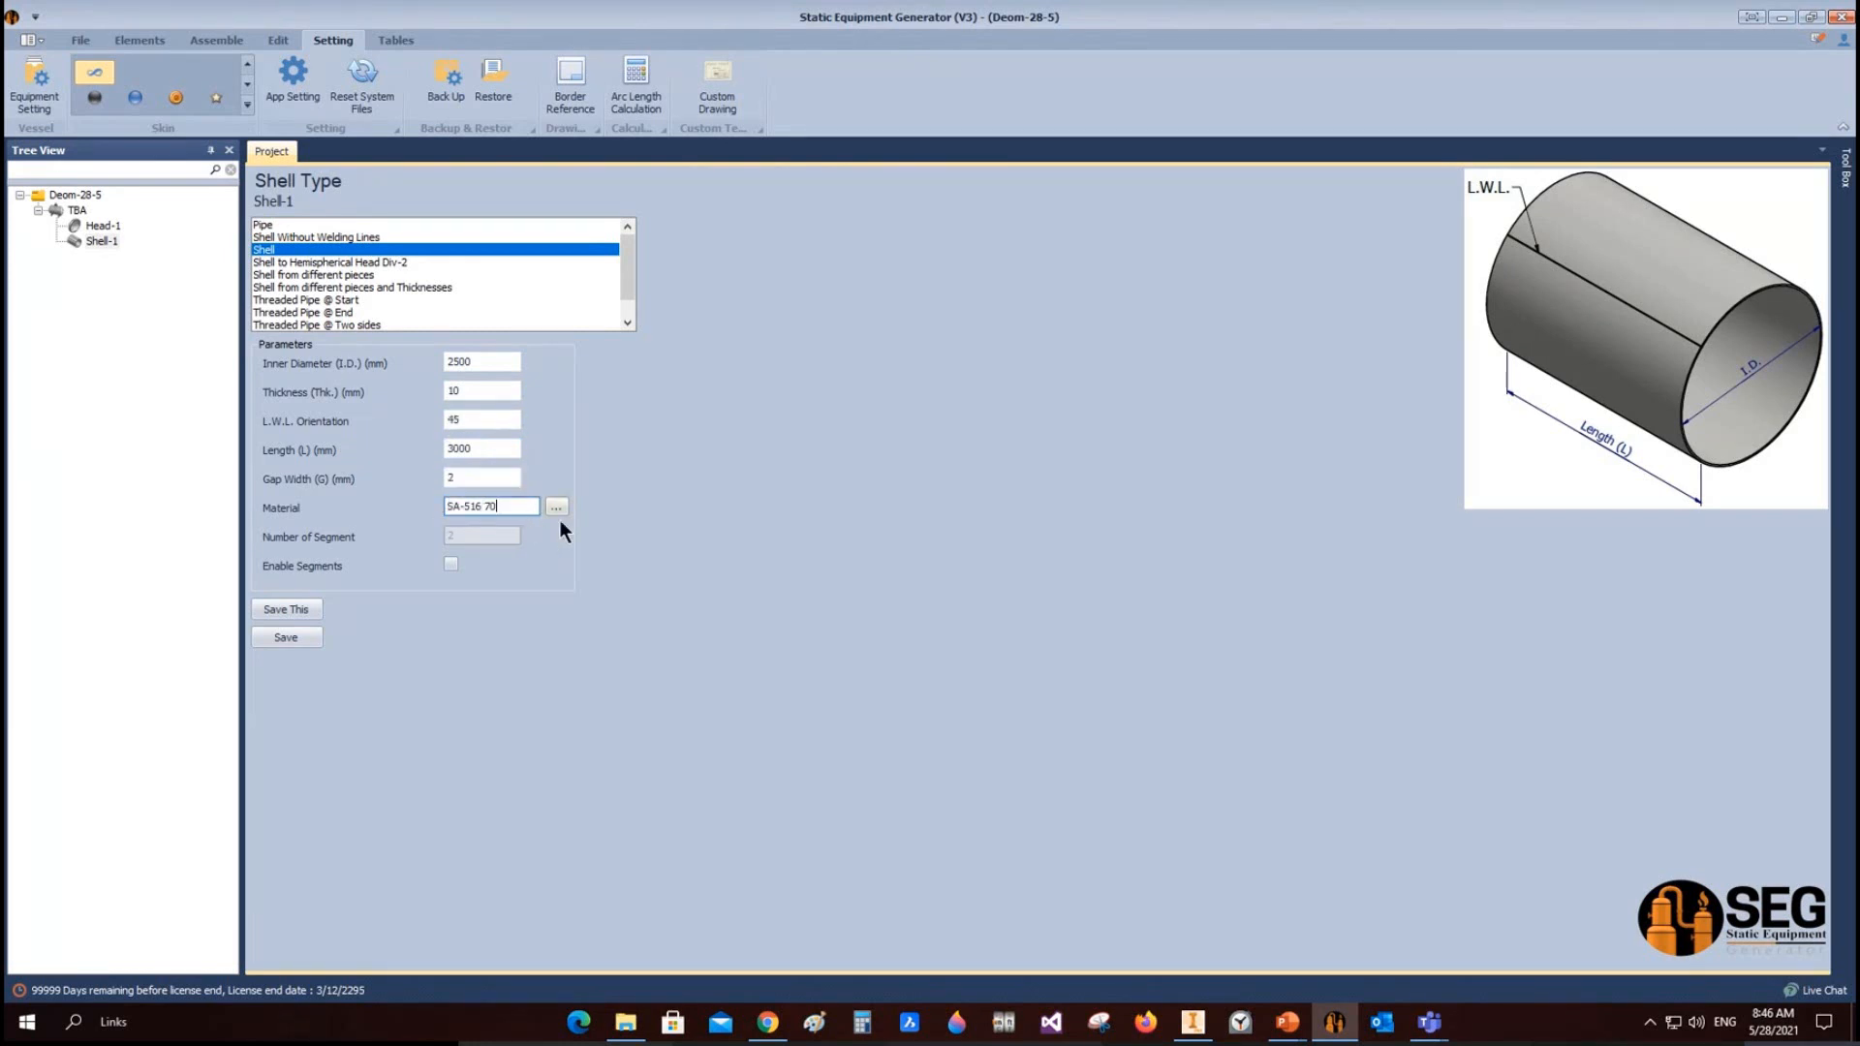
click(305, 640)
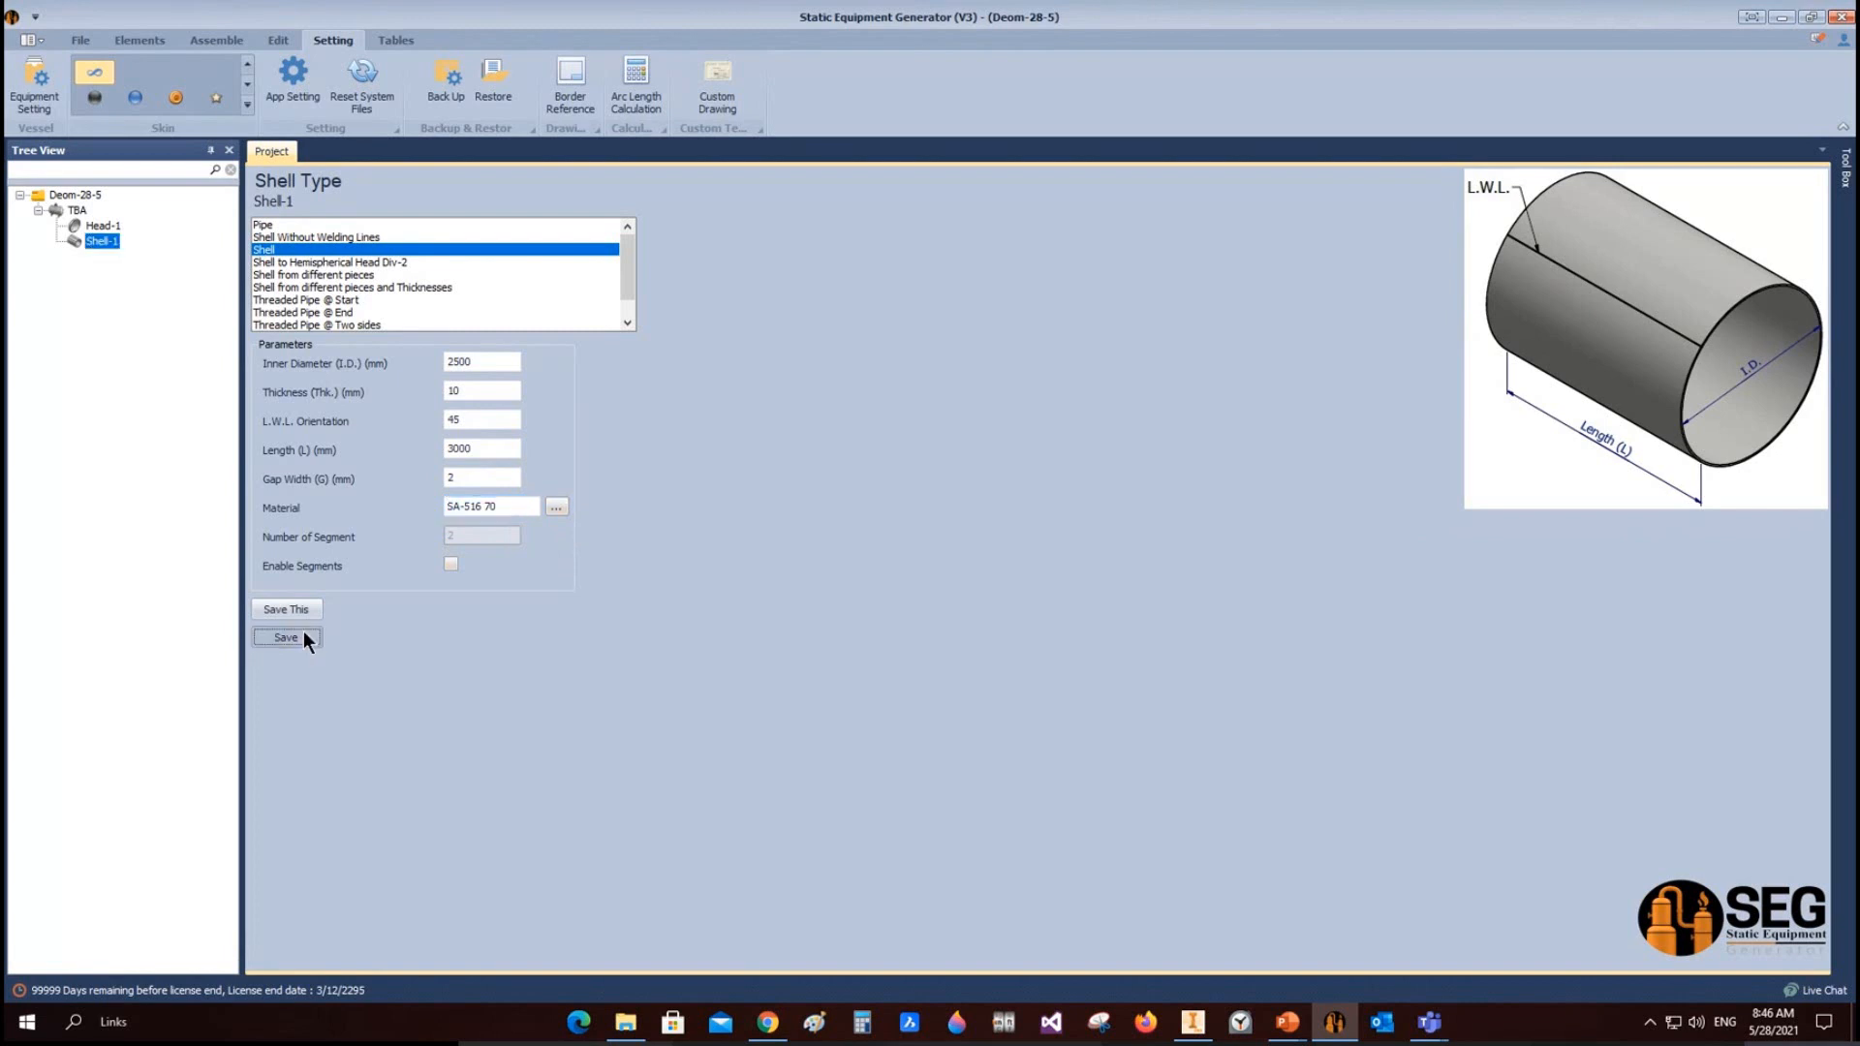
Step: Start the Inventor assembly build, then switch to Autodesk Inventor and examine Shell-1, its longitudinal weld line and the head joint
click(215, 40)
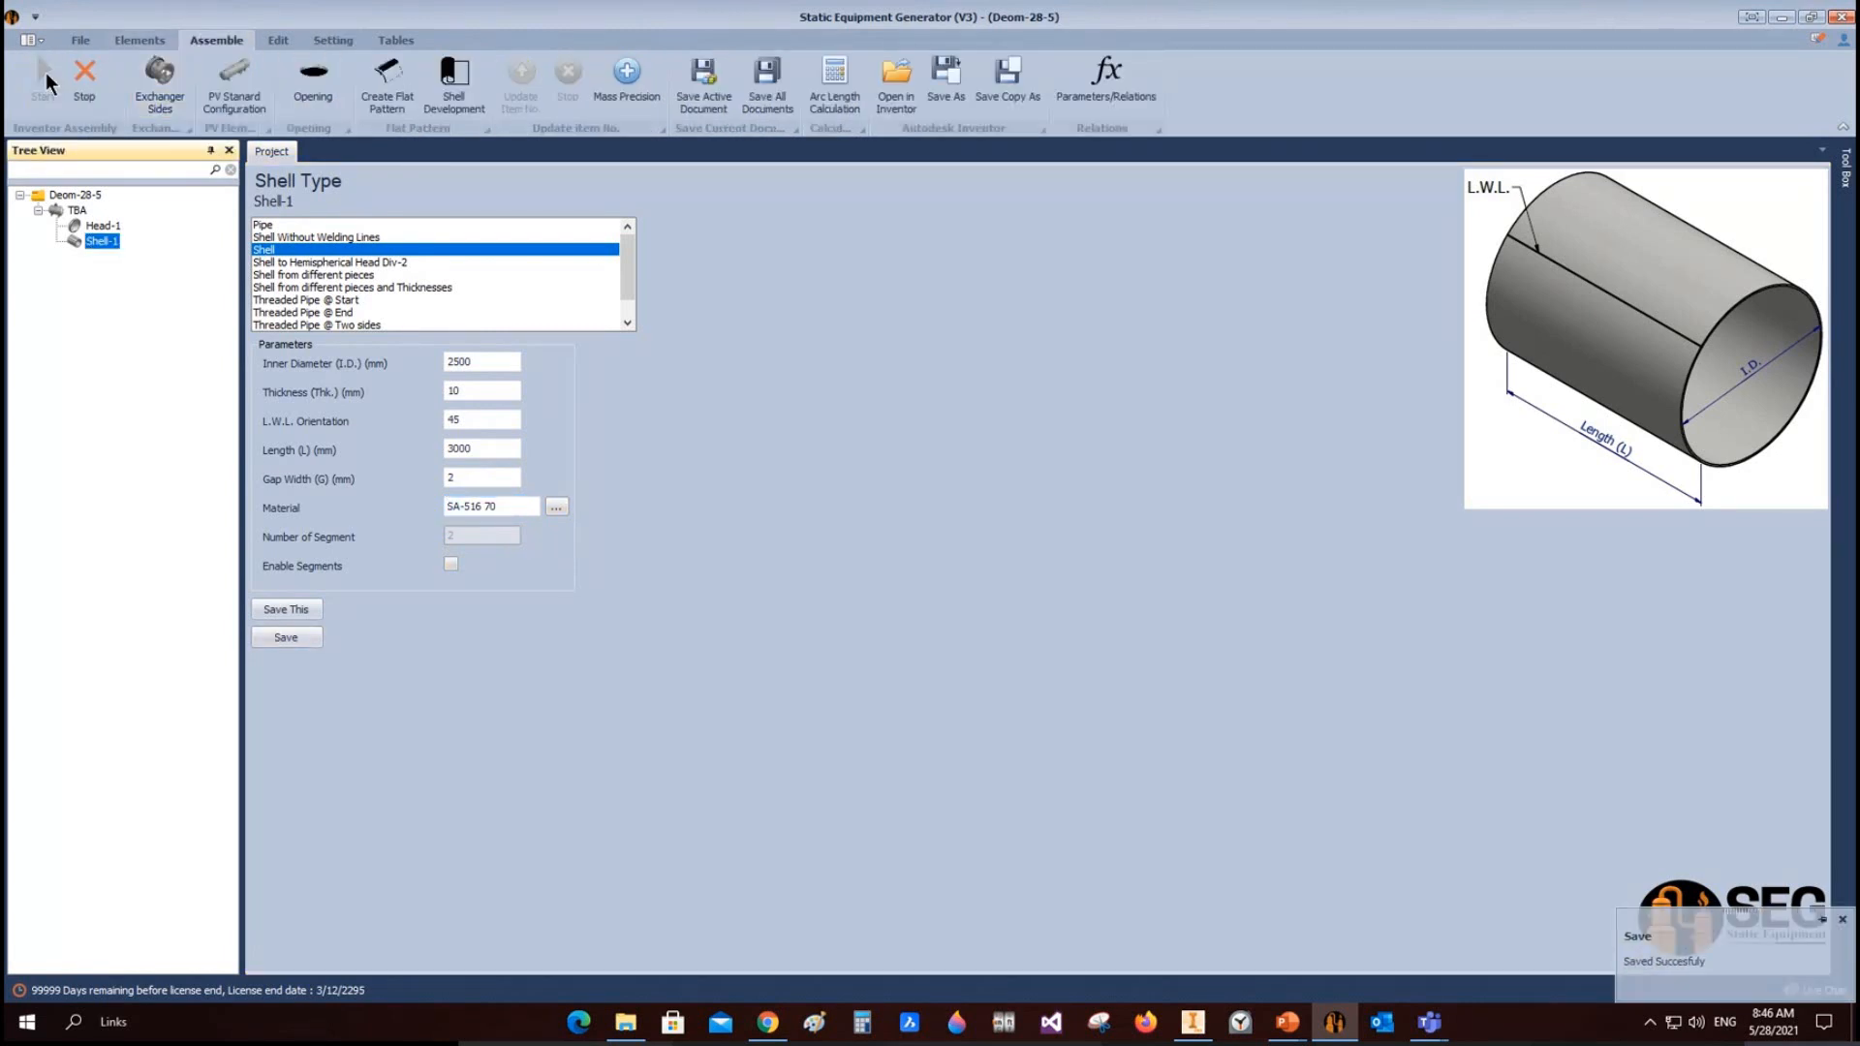
click(1205, 1022)
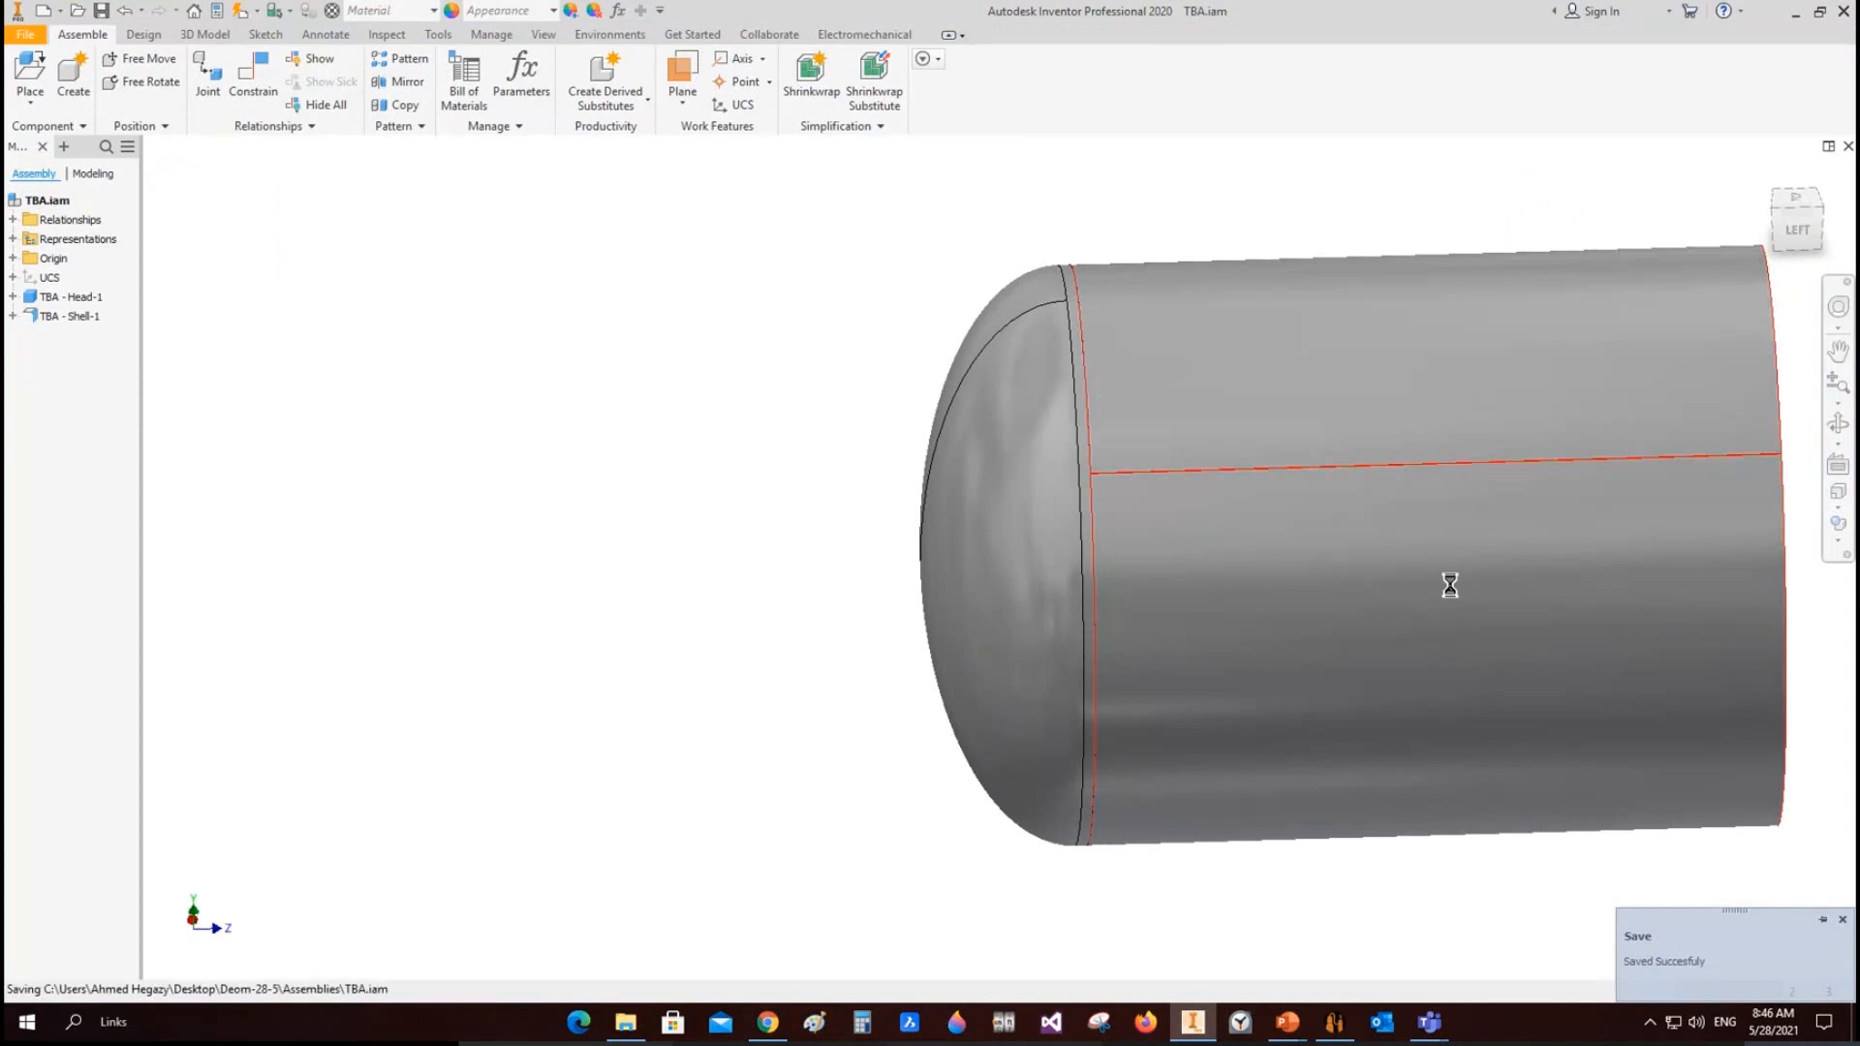
click(1838, 423)
drag(1143, 542, 1023, 482)
scroll(1024, 481, up, 8)
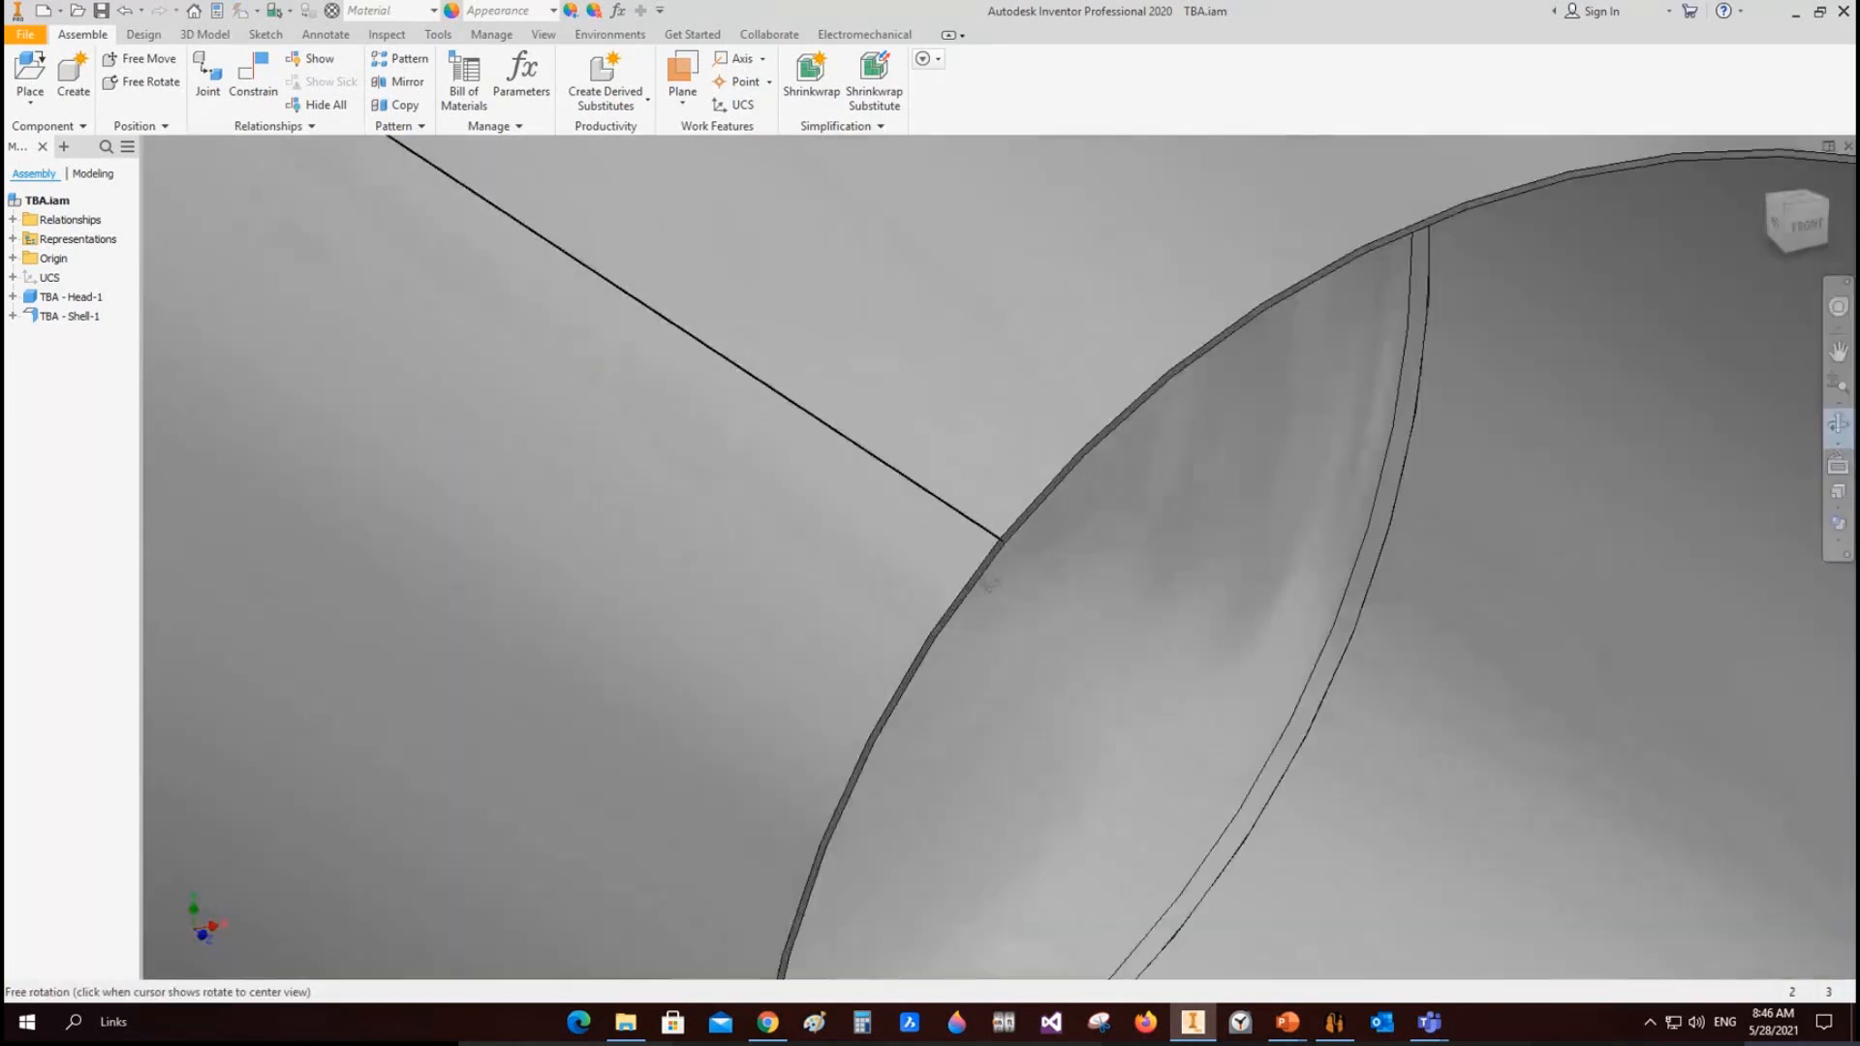
scroll(1020, 482, down, 8)
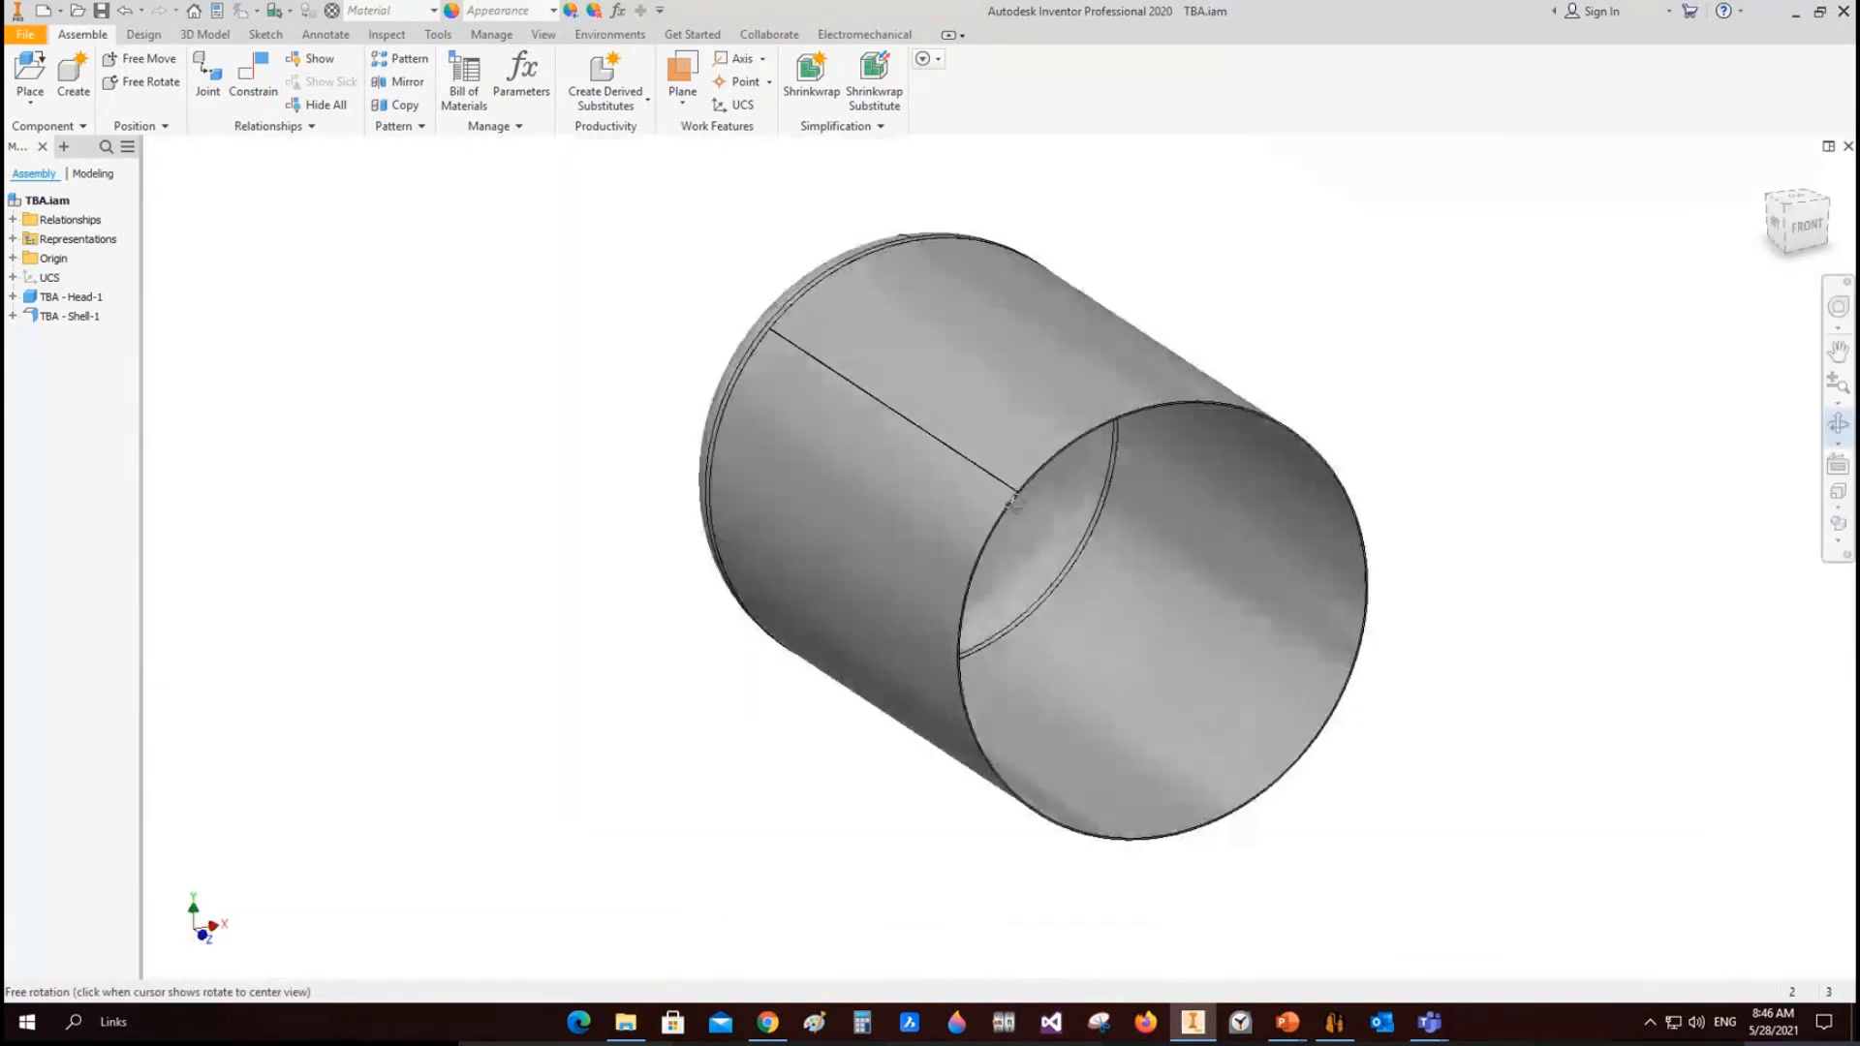
drag(1020, 482, 1309, 576)
right_click(1308, 576)
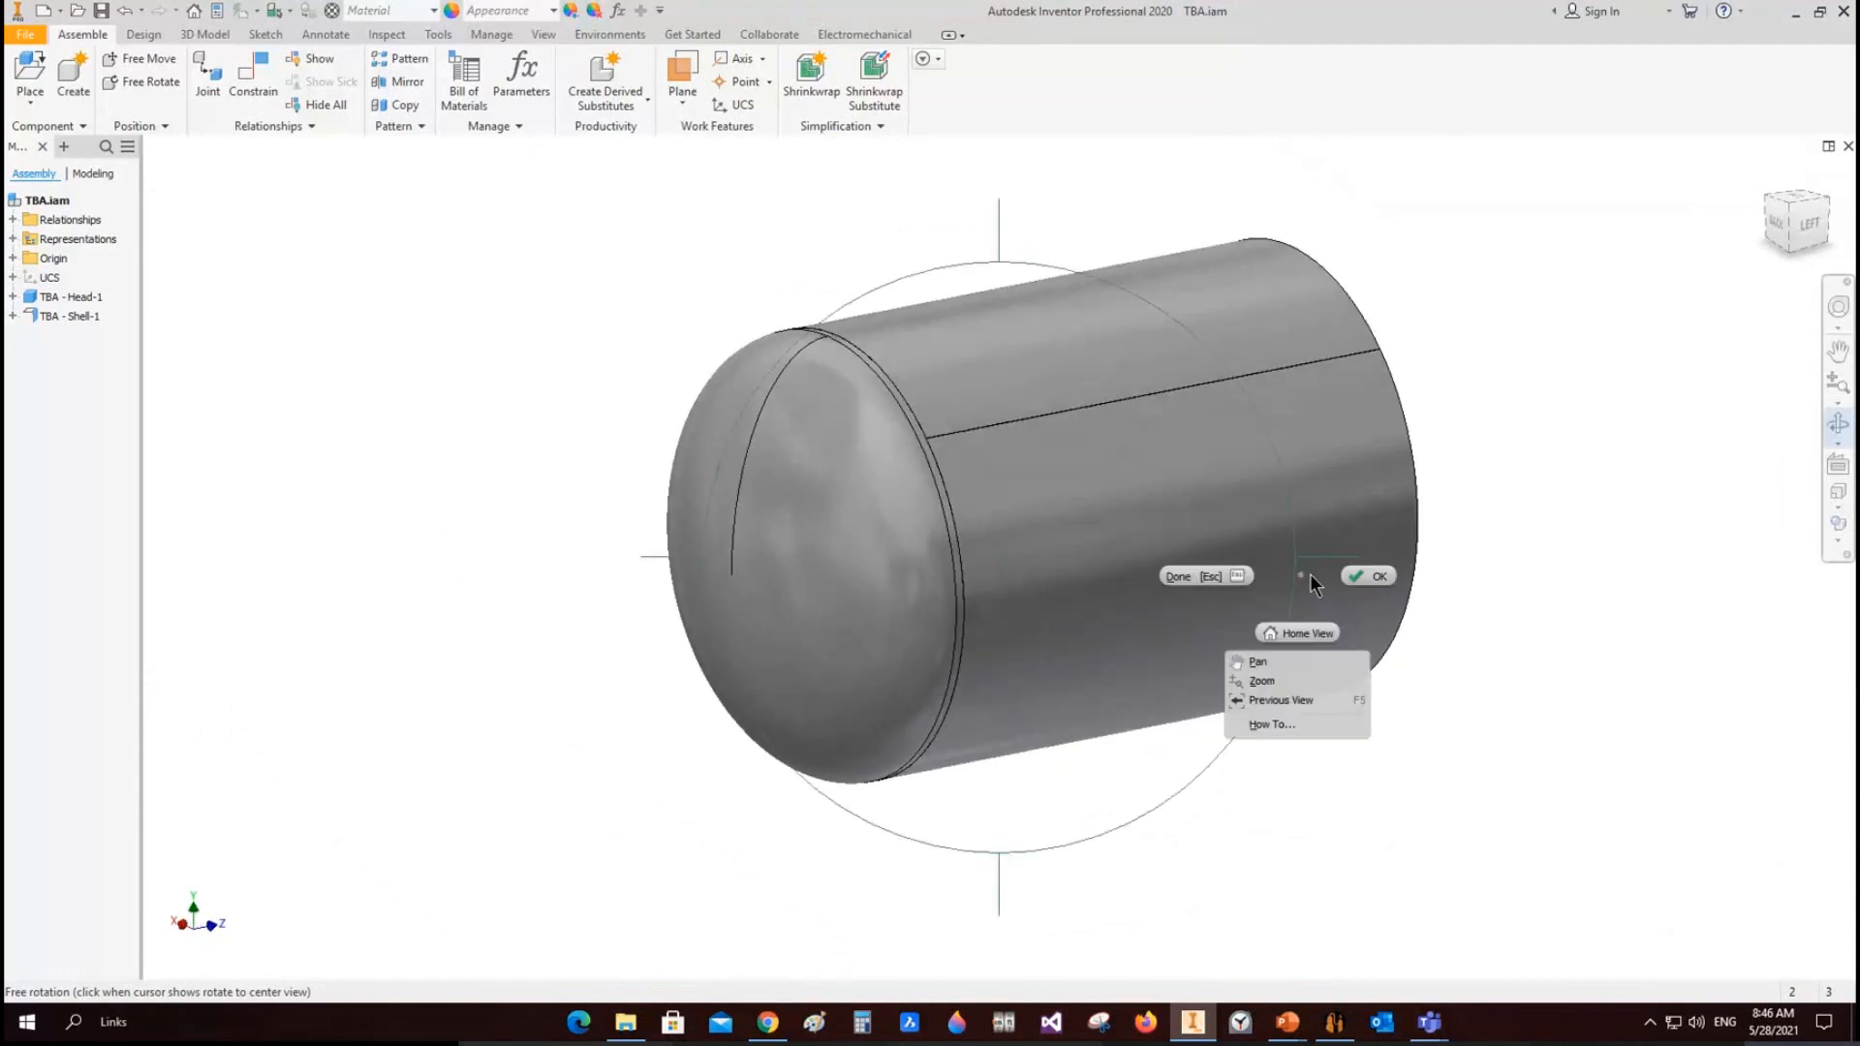
click(1367, 578)
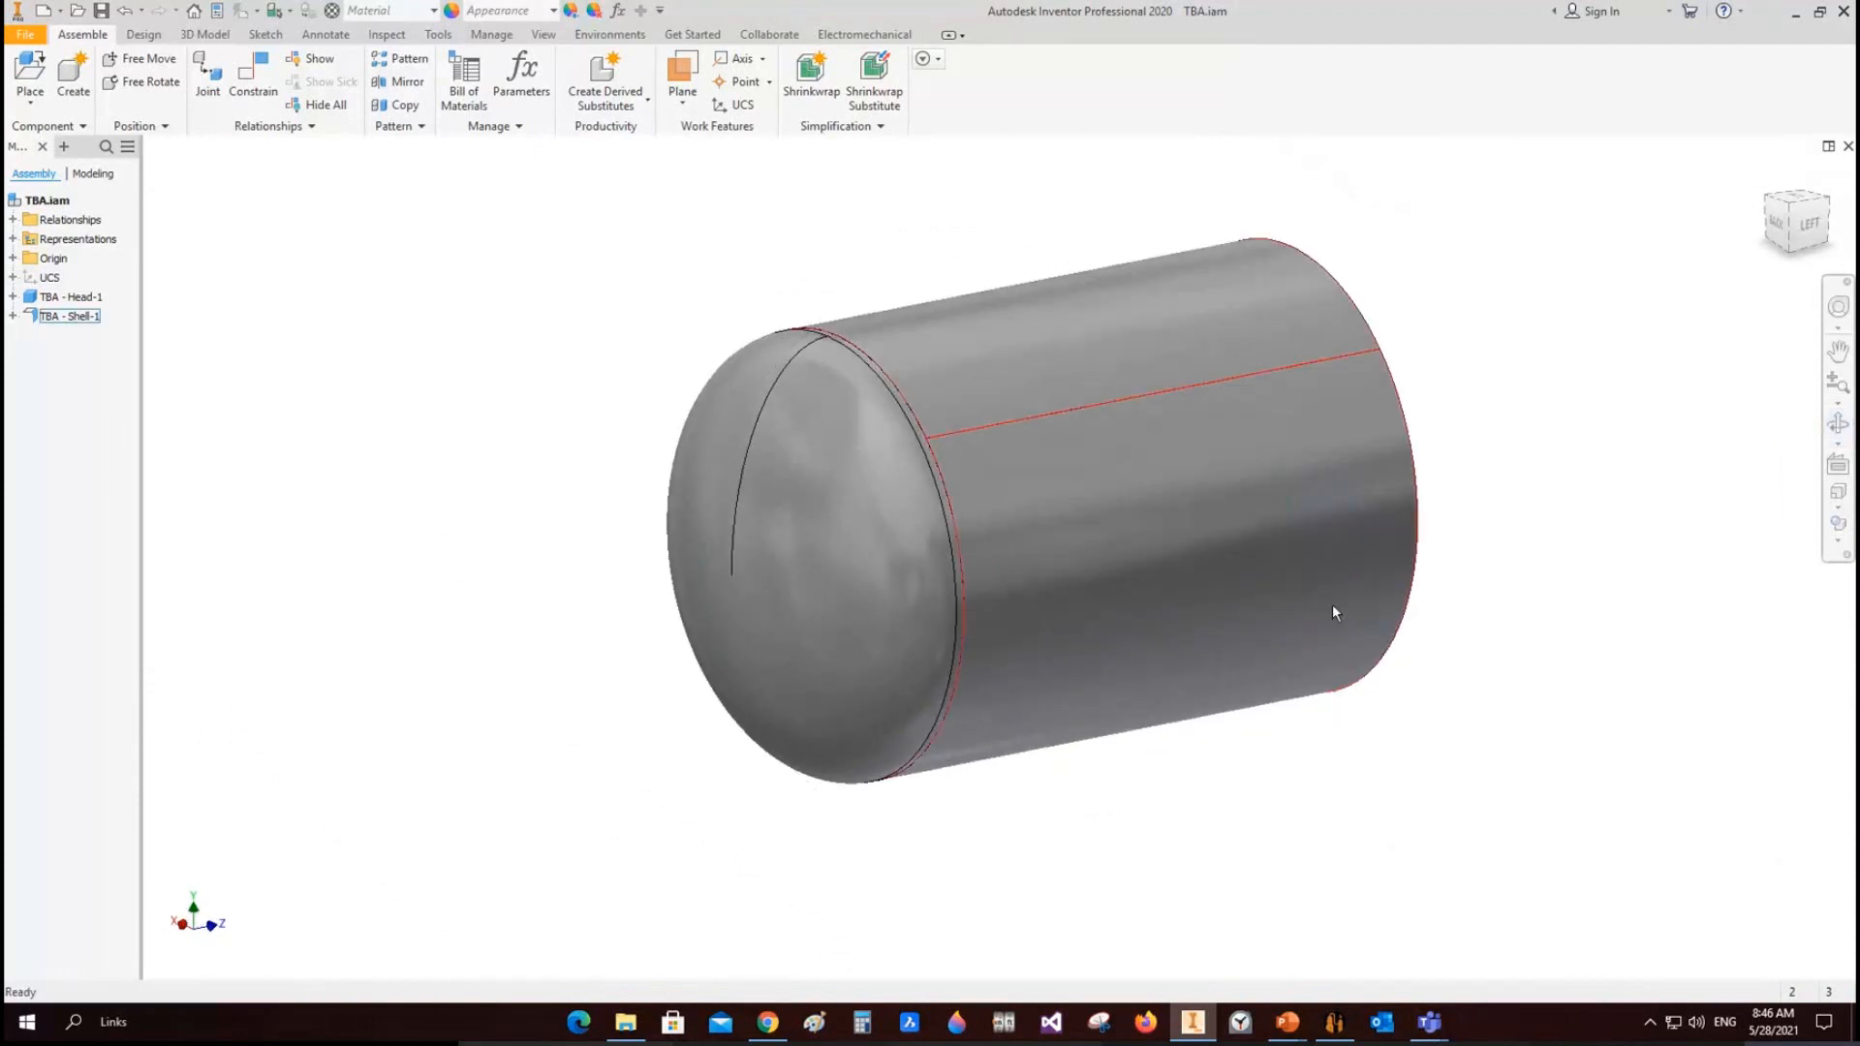
Step: Switch back to Static Equipment Generator and enable segments for Shell-1 to examine the segmented shell option
click(1334, 1024)
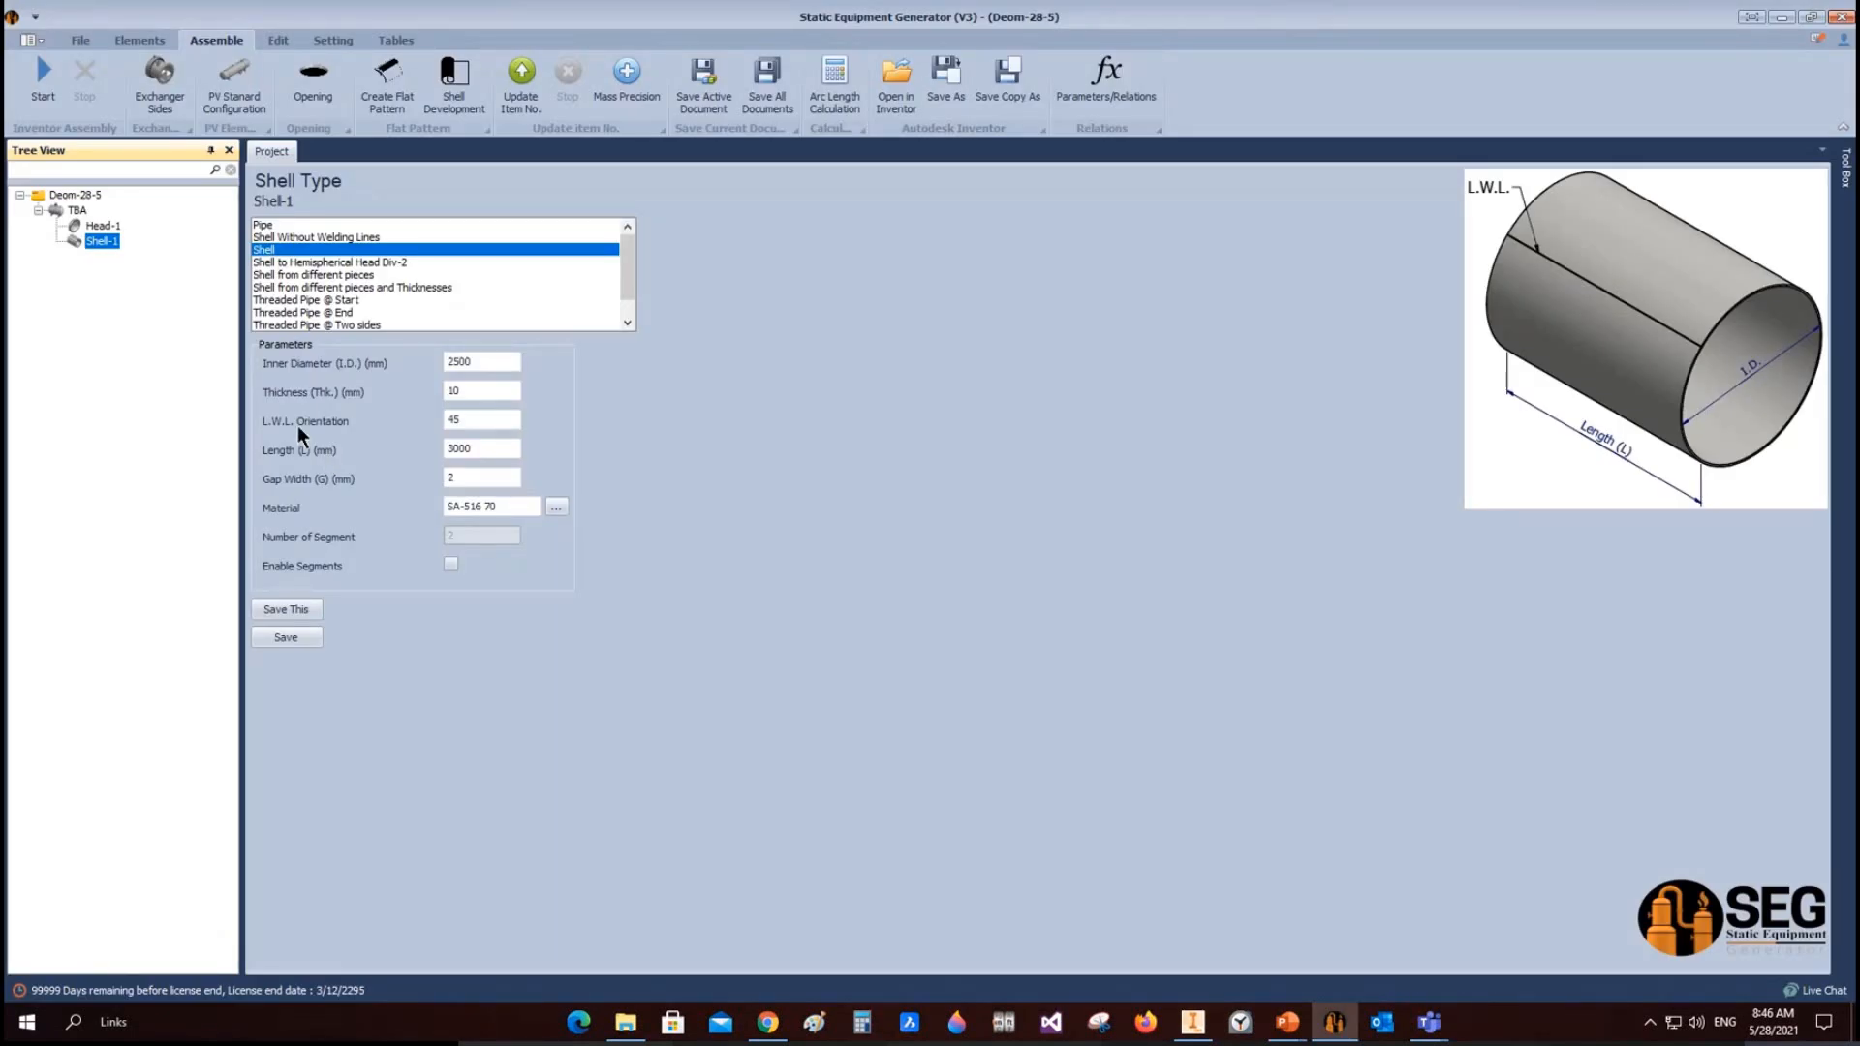
click(452, 565)
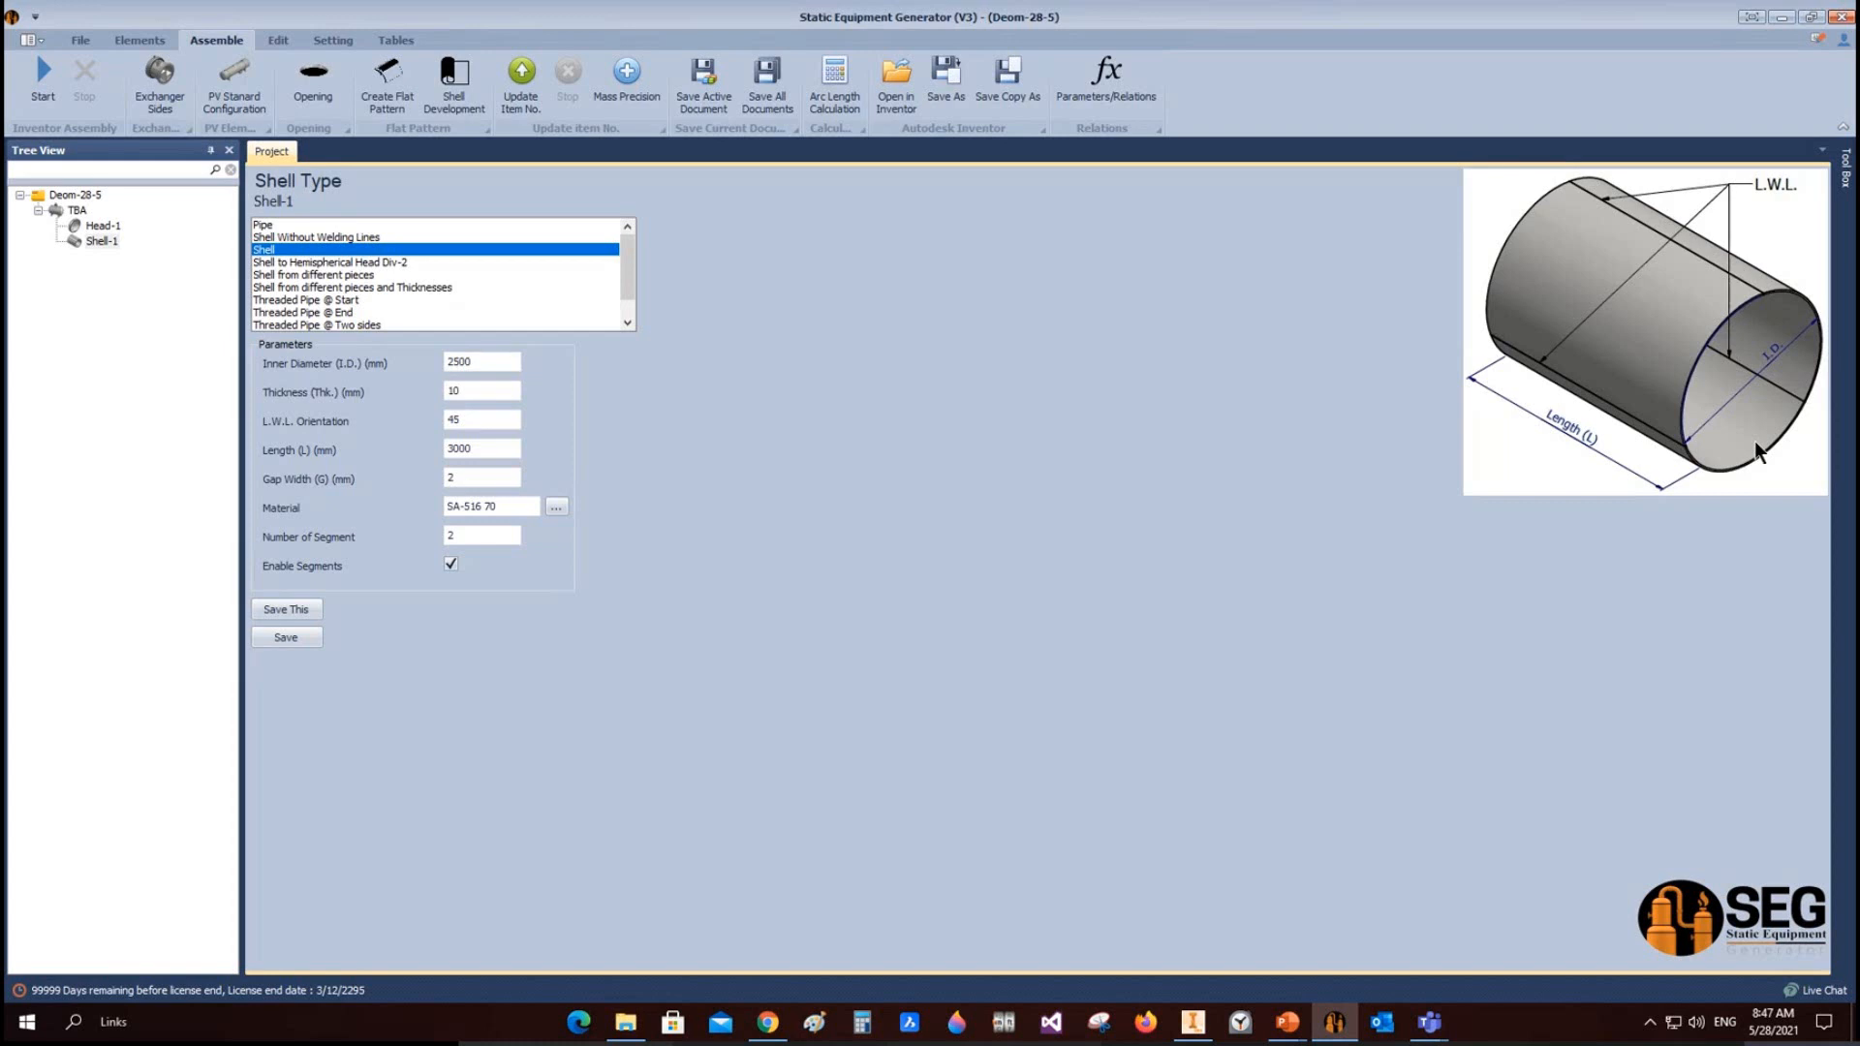
Step: Add a shell named Shell-2 to TBA as a non-dependent copy of Shell-1
click(51, 205)
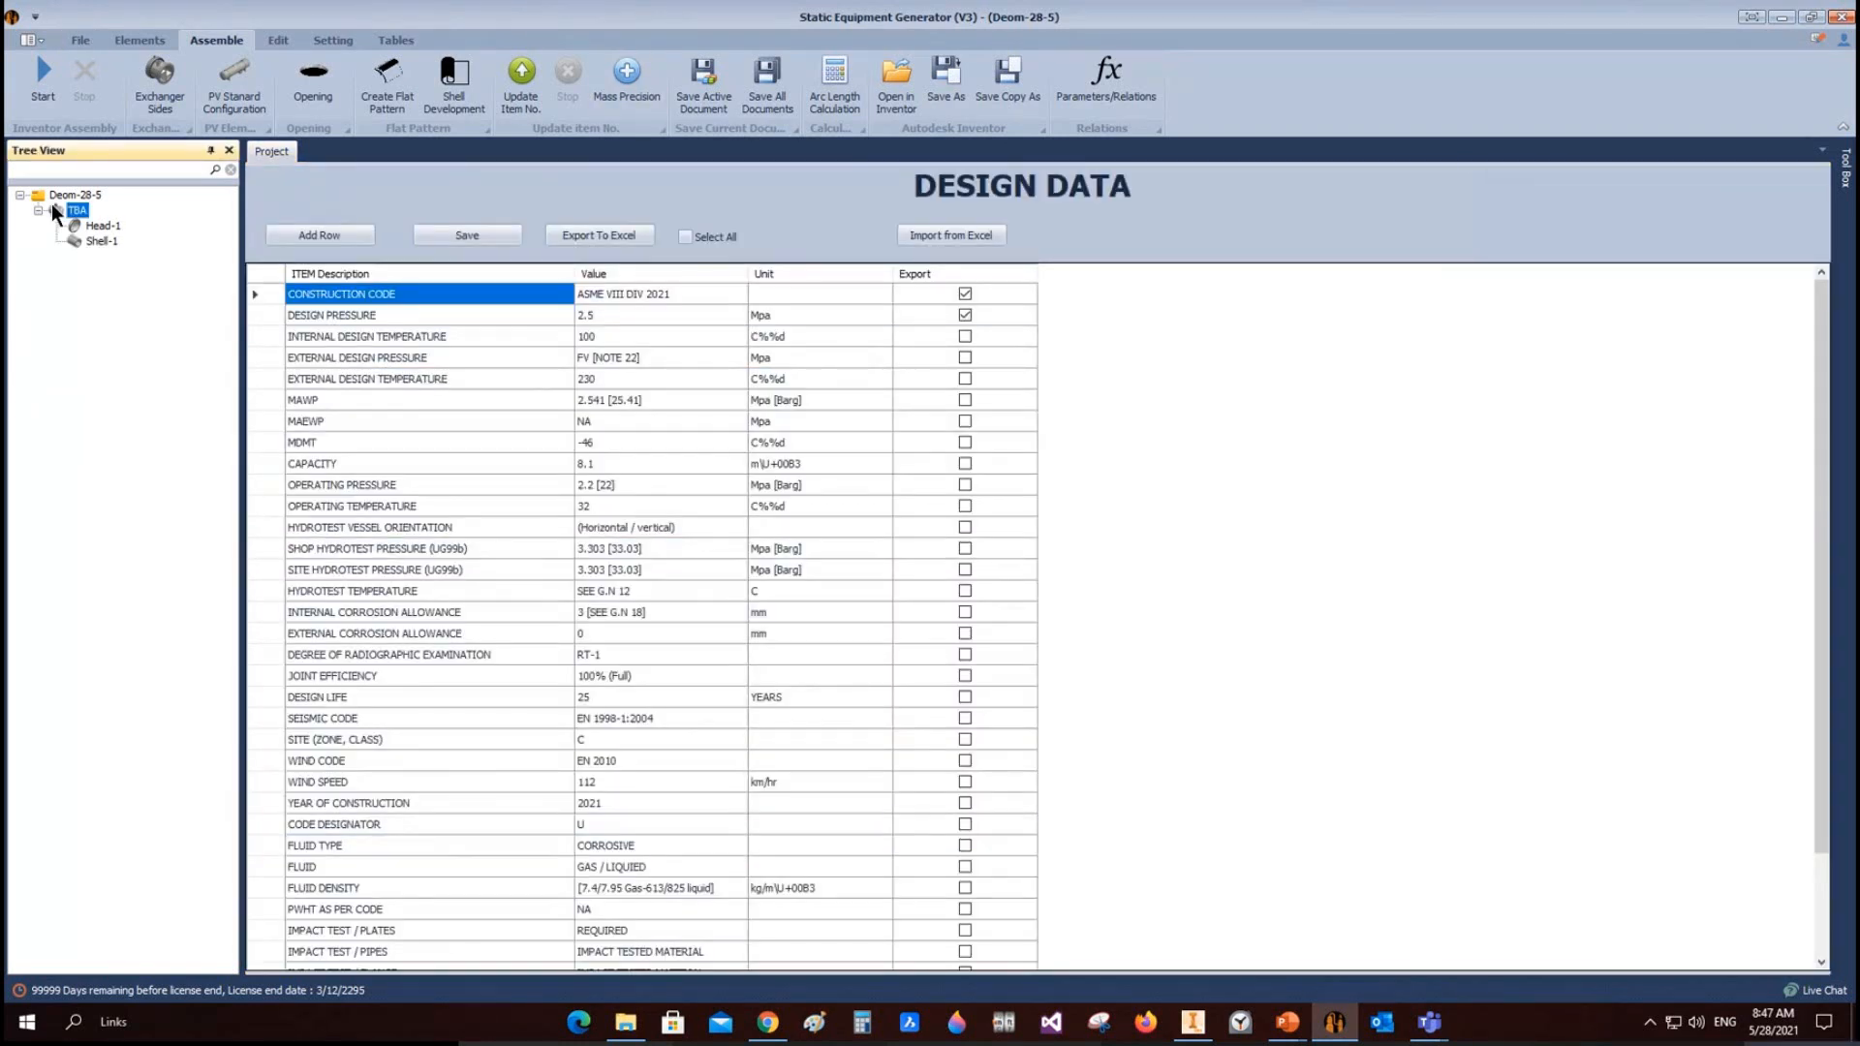
click(135, 43)
click(99, 76)
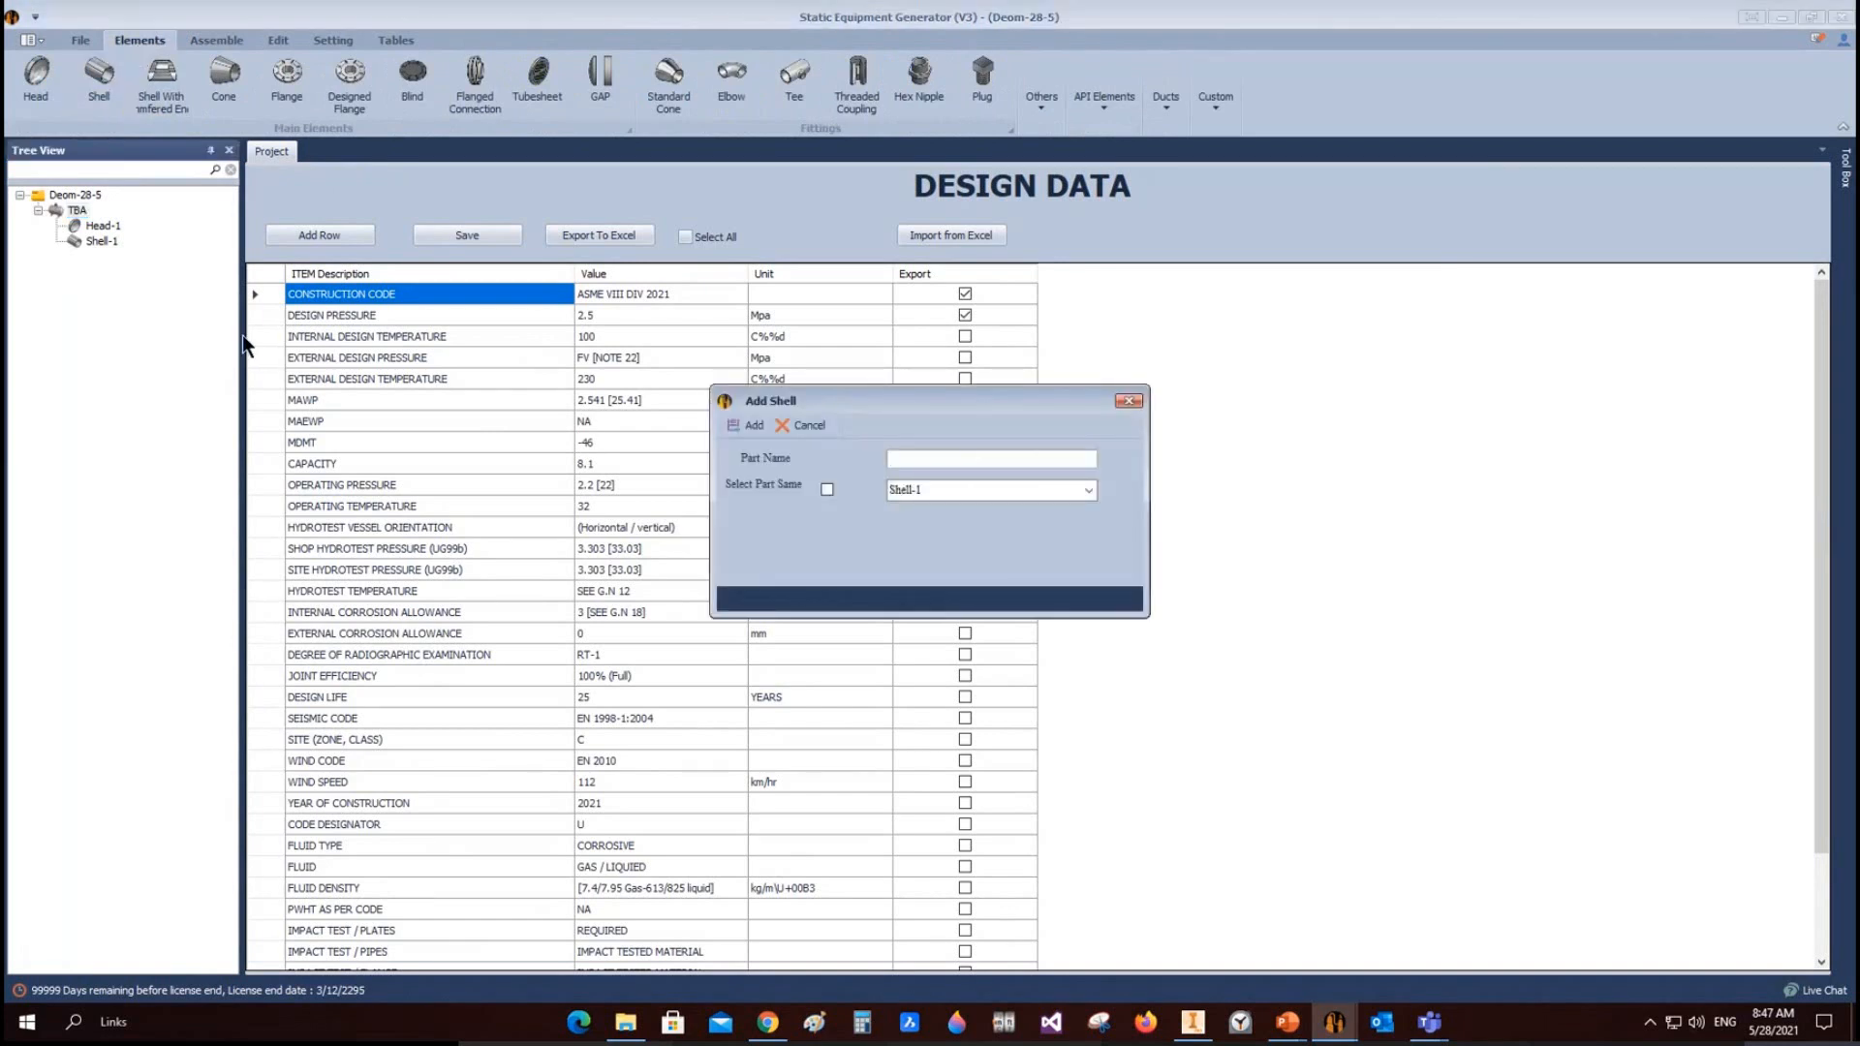
text(Shell-2)
click(827, 490)
click(1090, 490)
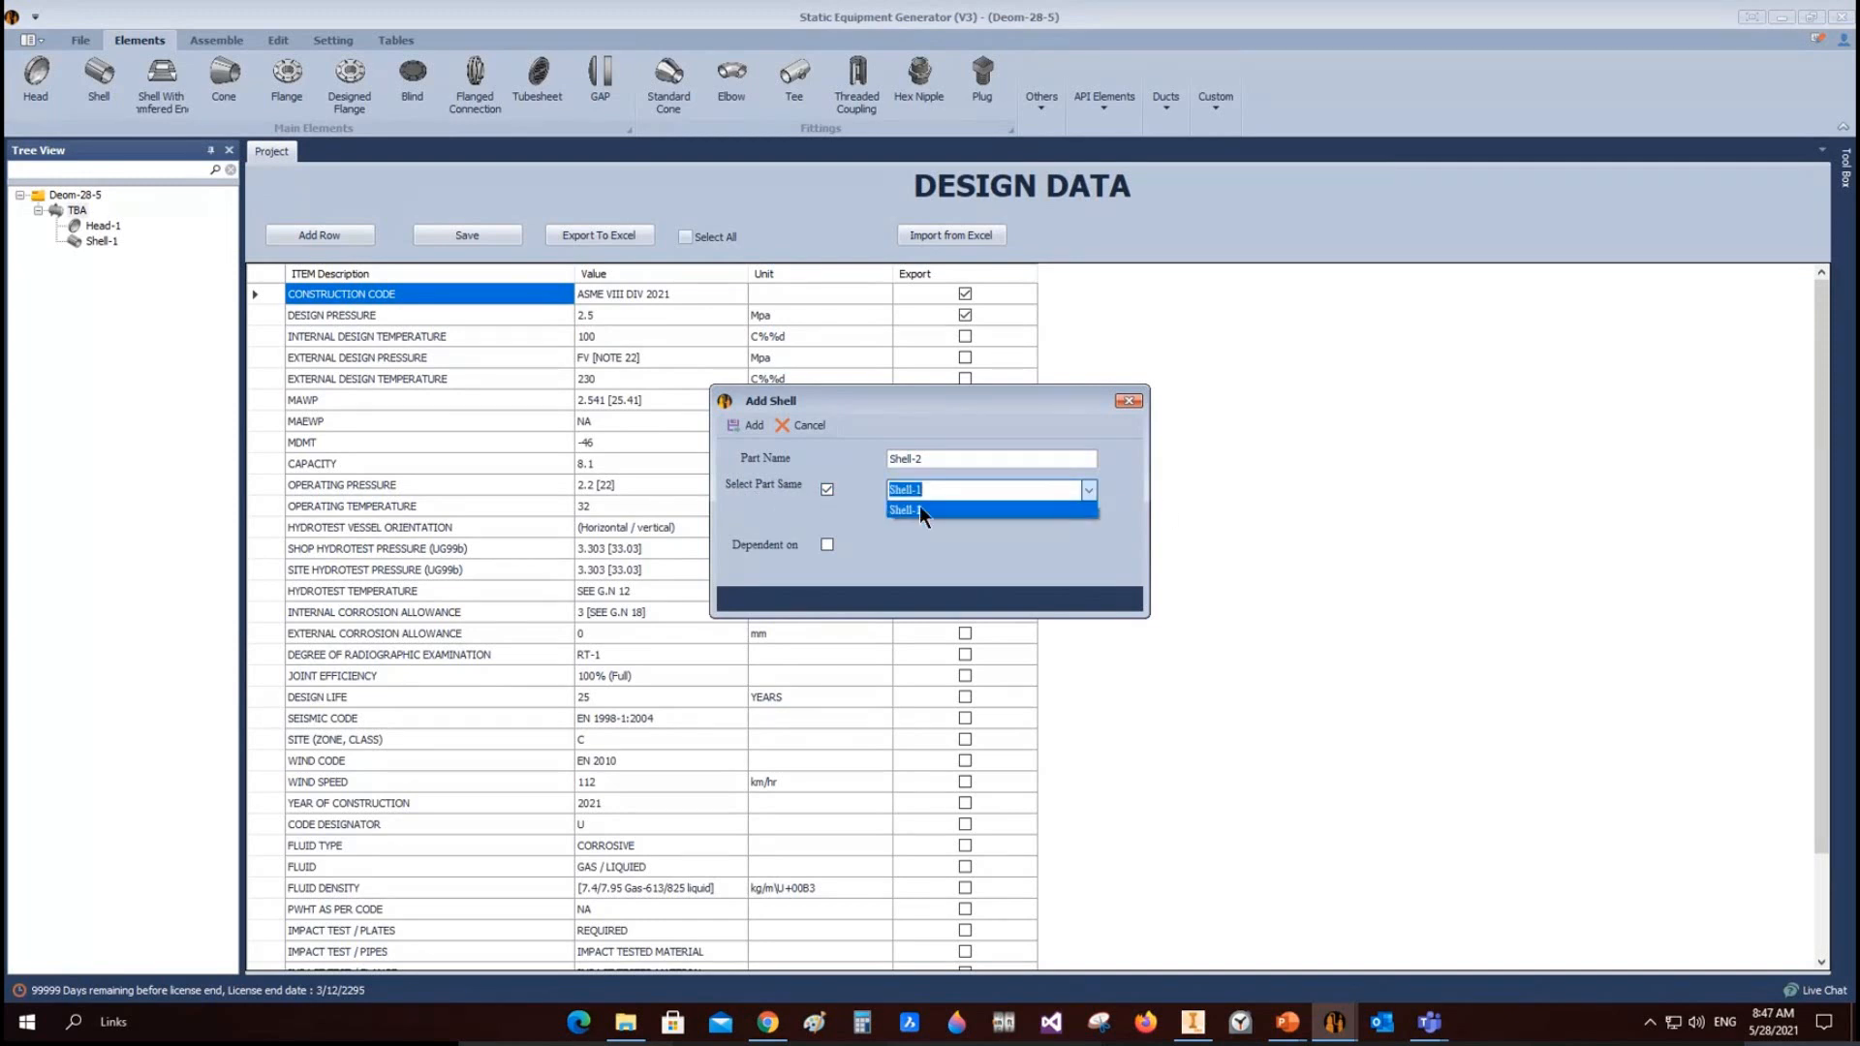
click(910, 510)
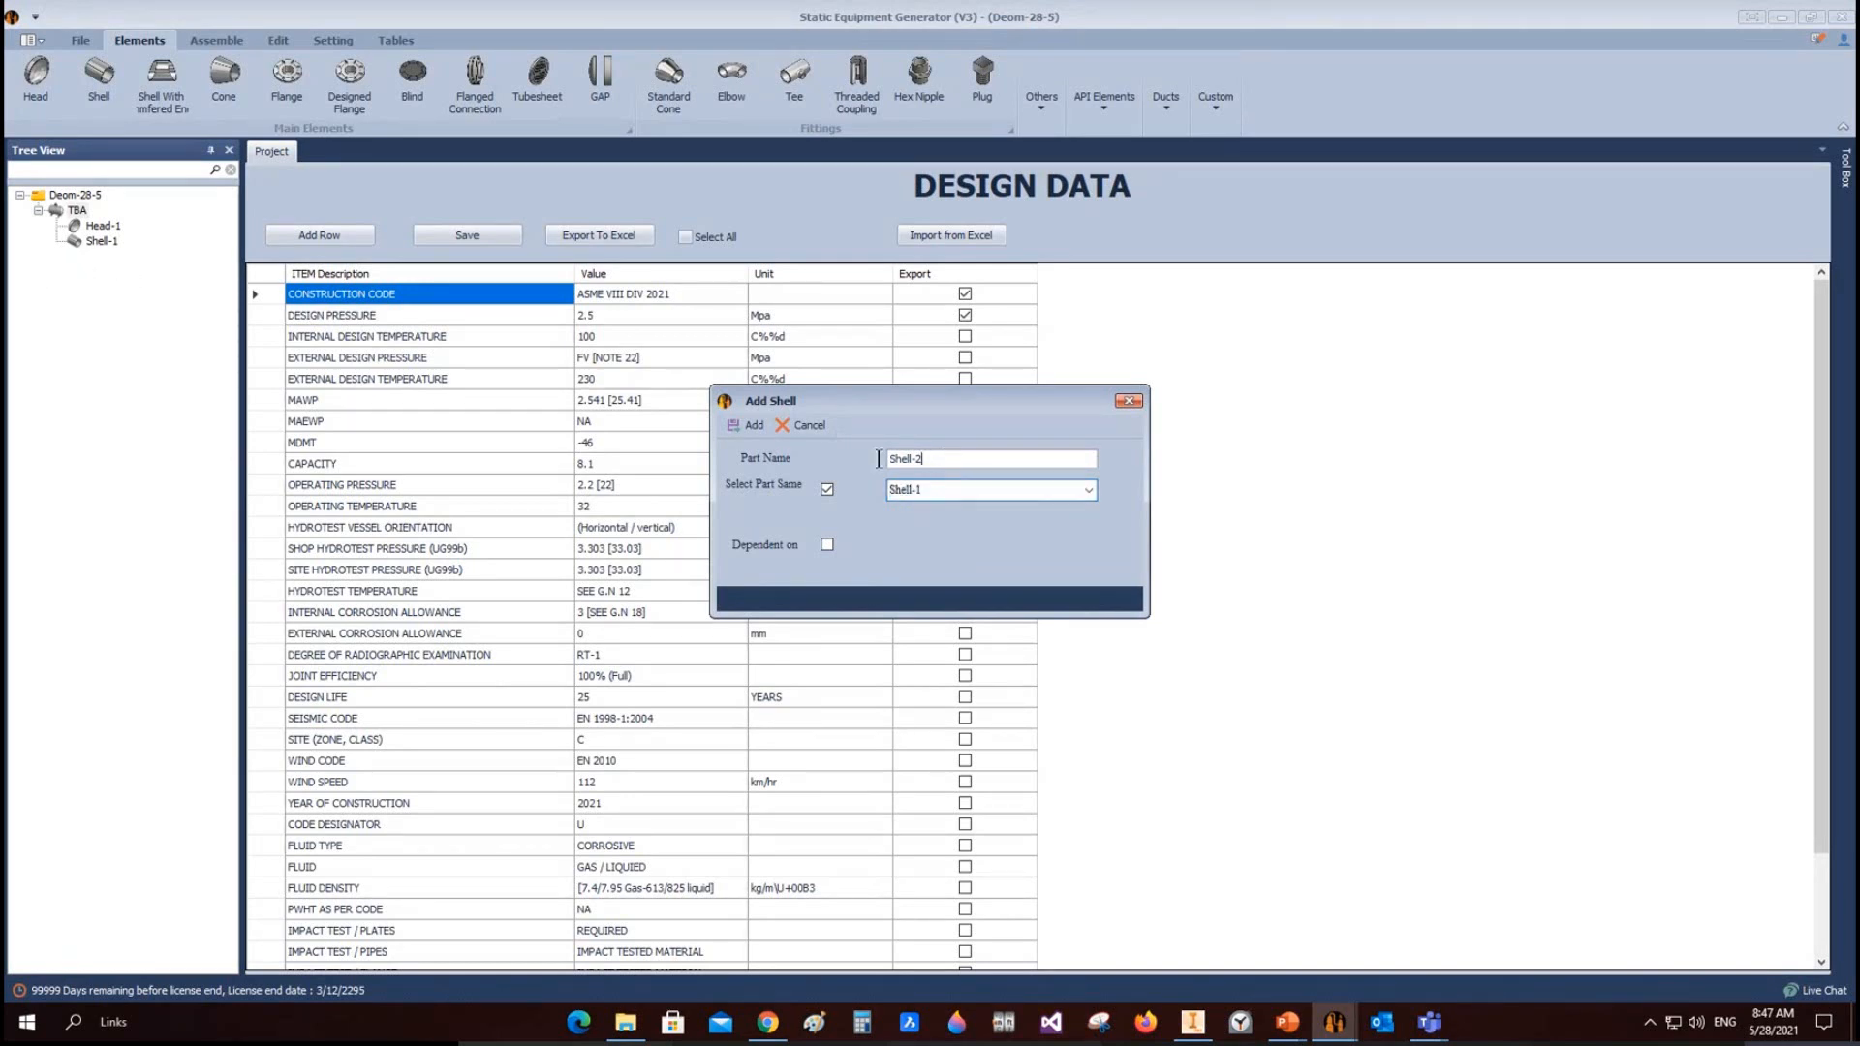
drag(878, 458, 939, 459)
click(739, 423)
Step: Set Shell-2's L.W.L. orientation to 315 and its length to 2400 mm, and save it
click(77, 258)
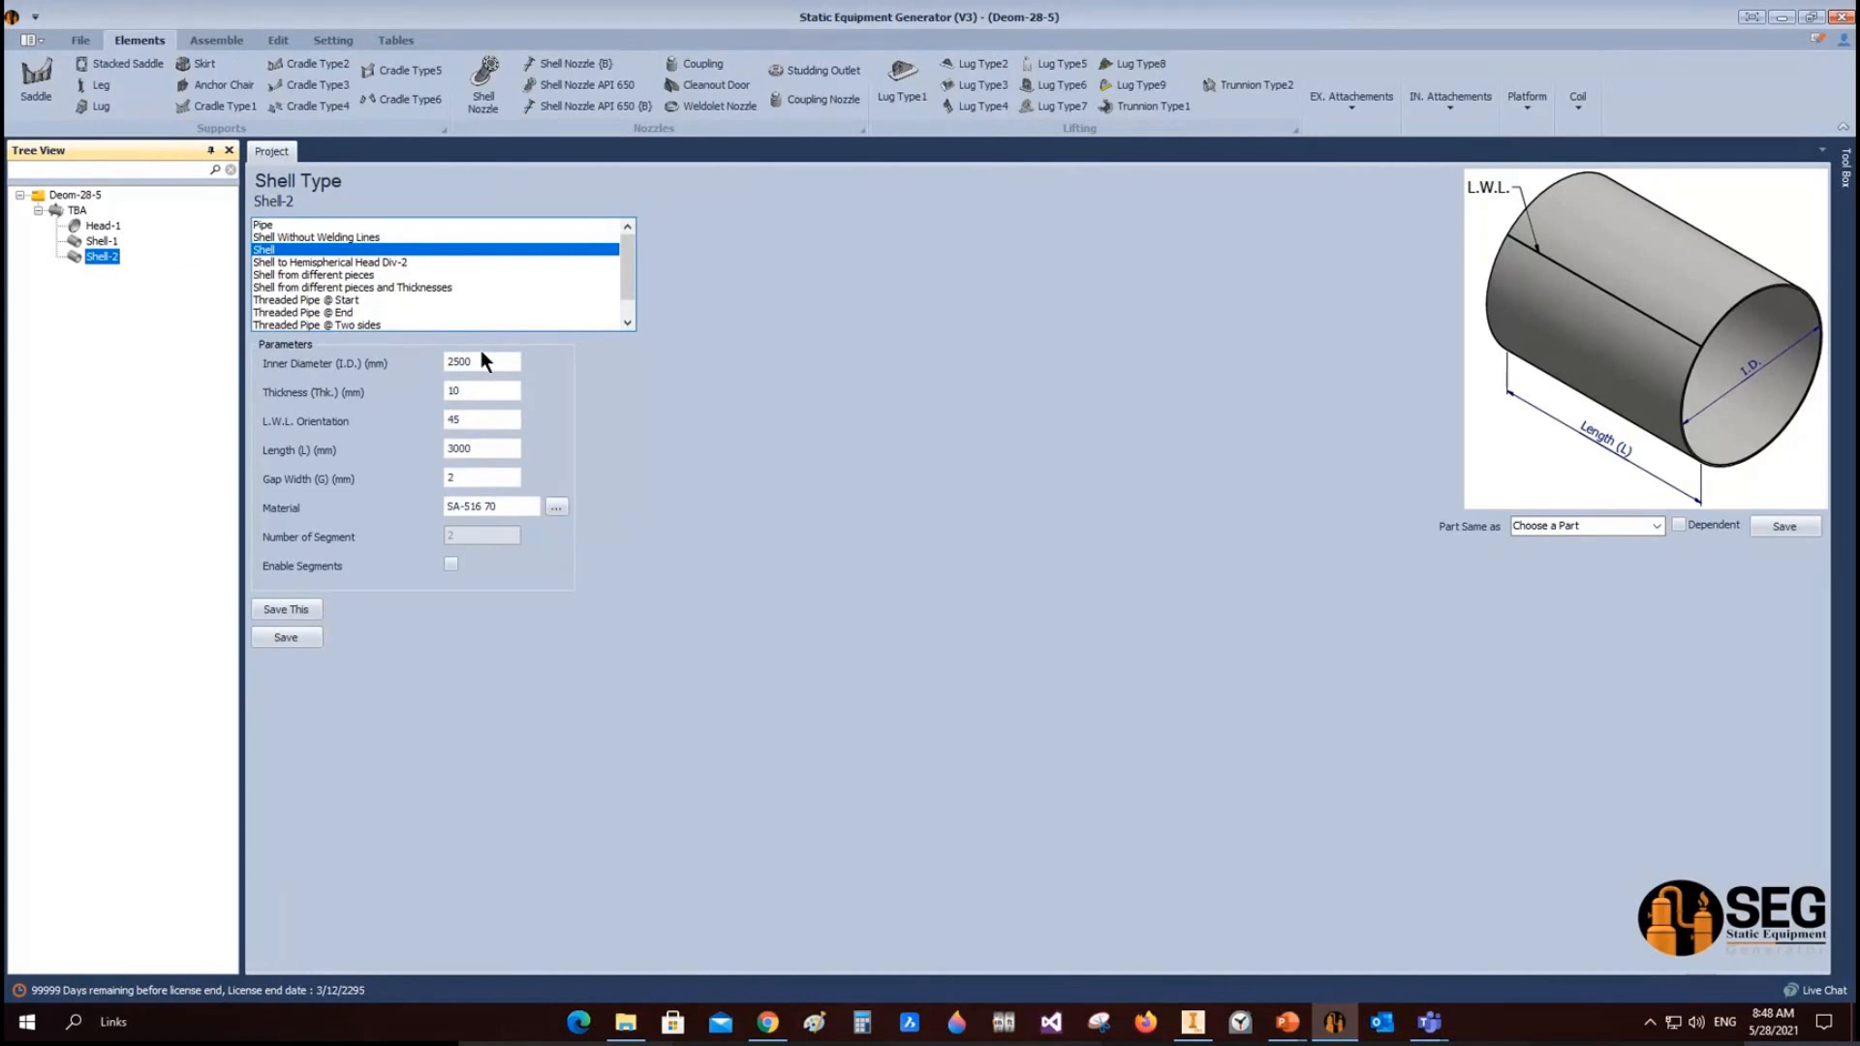
double_click(474, 419)
text(31)
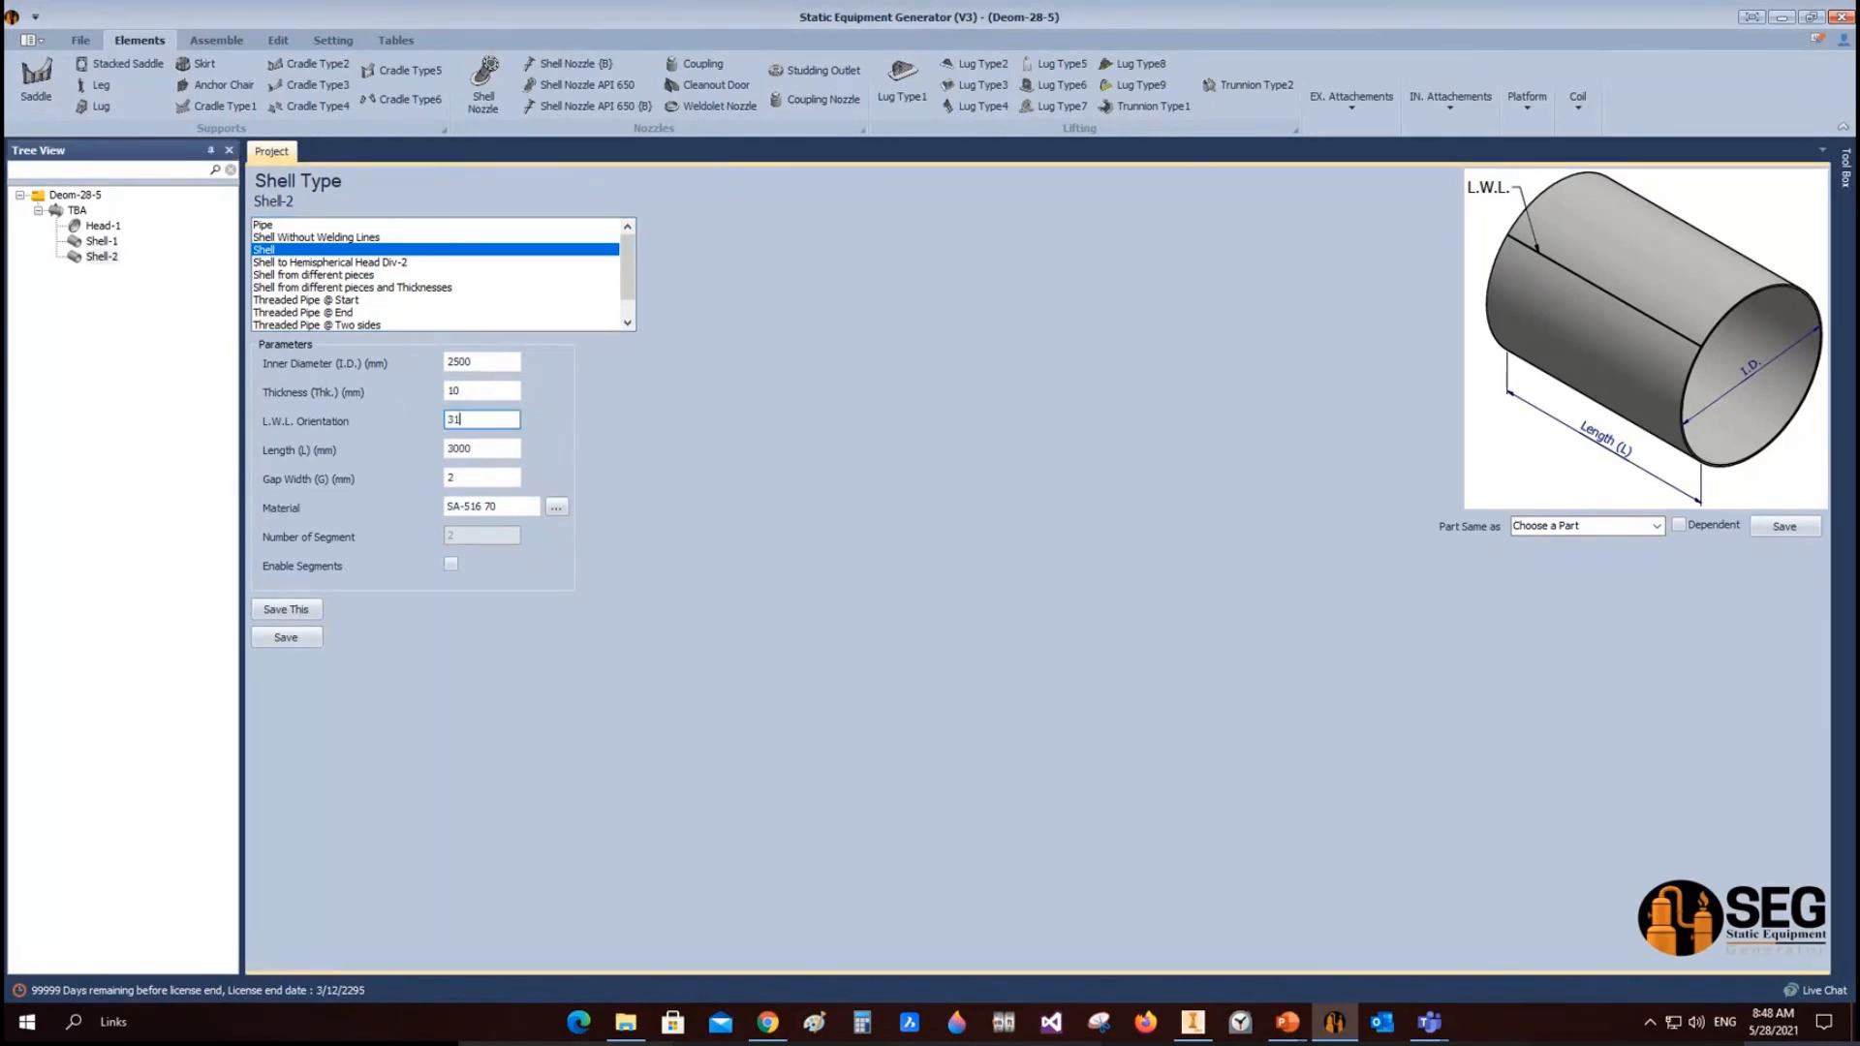
text(5)
double_click(459, 449)
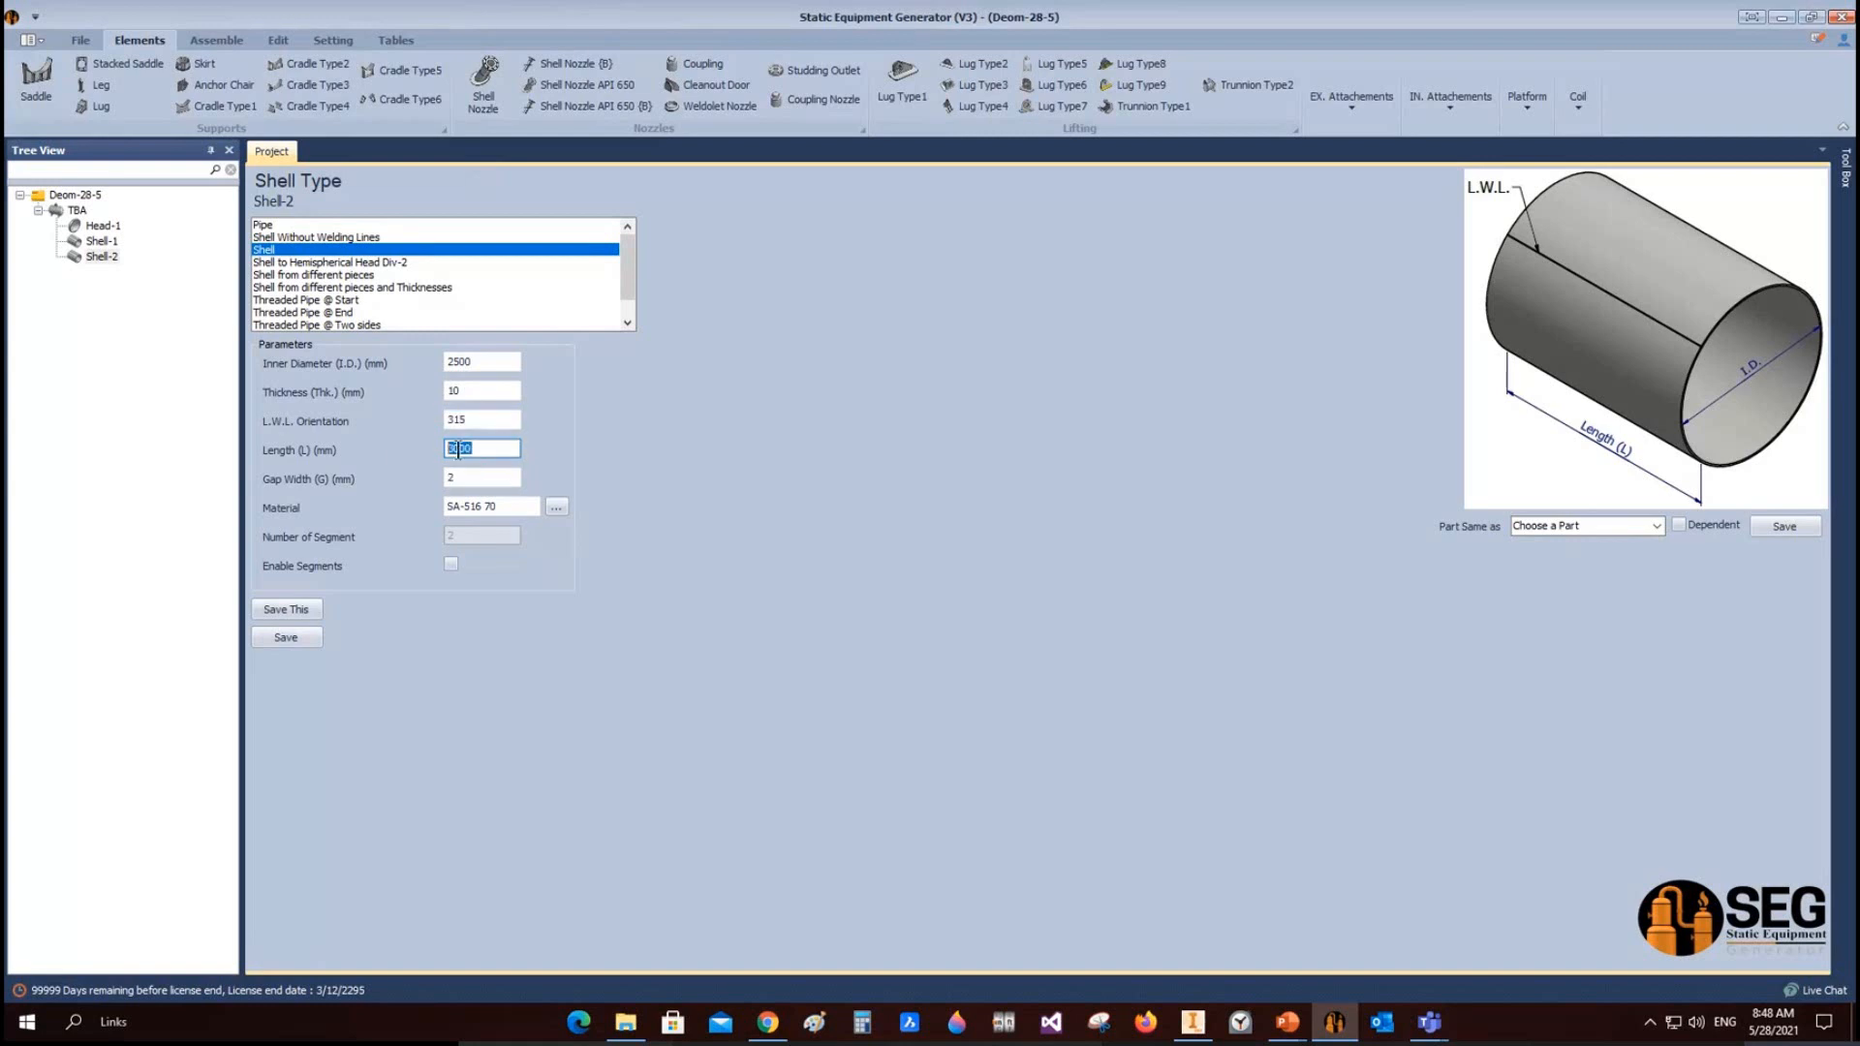
text(2400)
click(297, 638)
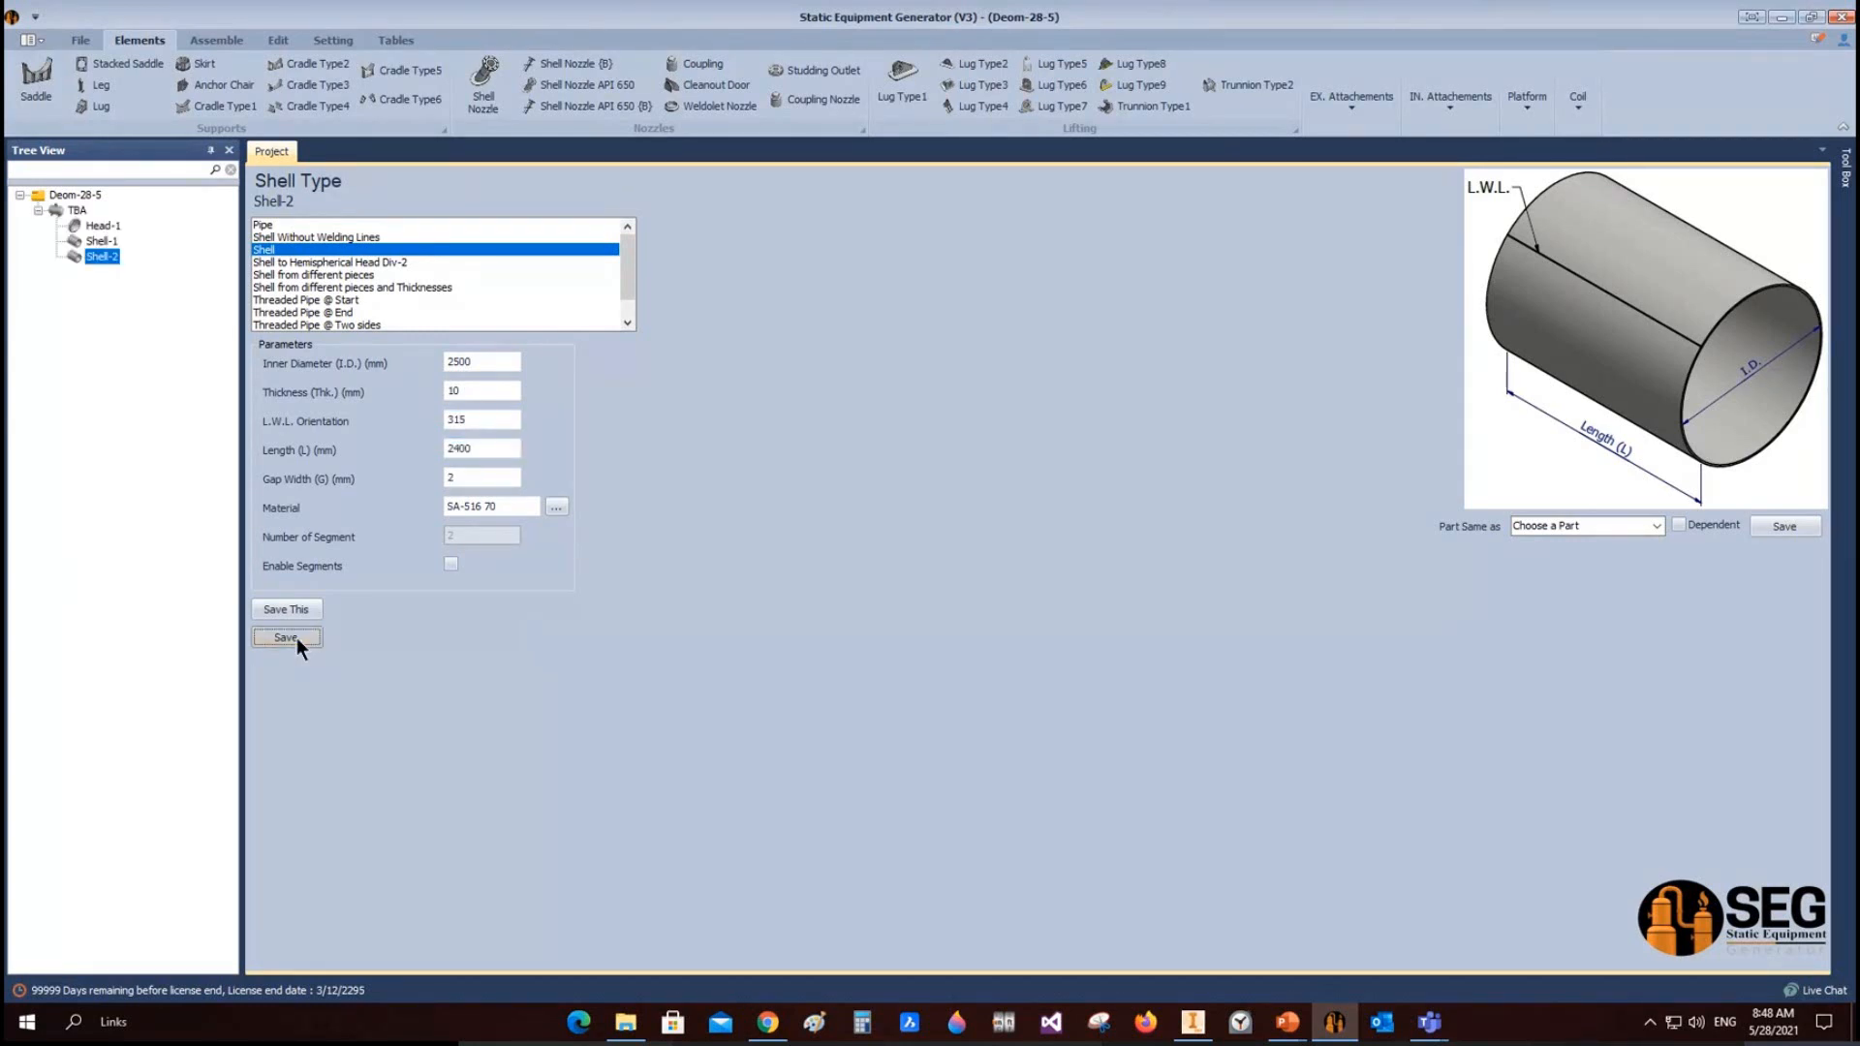
Step: Add a head named Head-2 to TBA as a non-dependent copy of Head-1
click(56, 213)
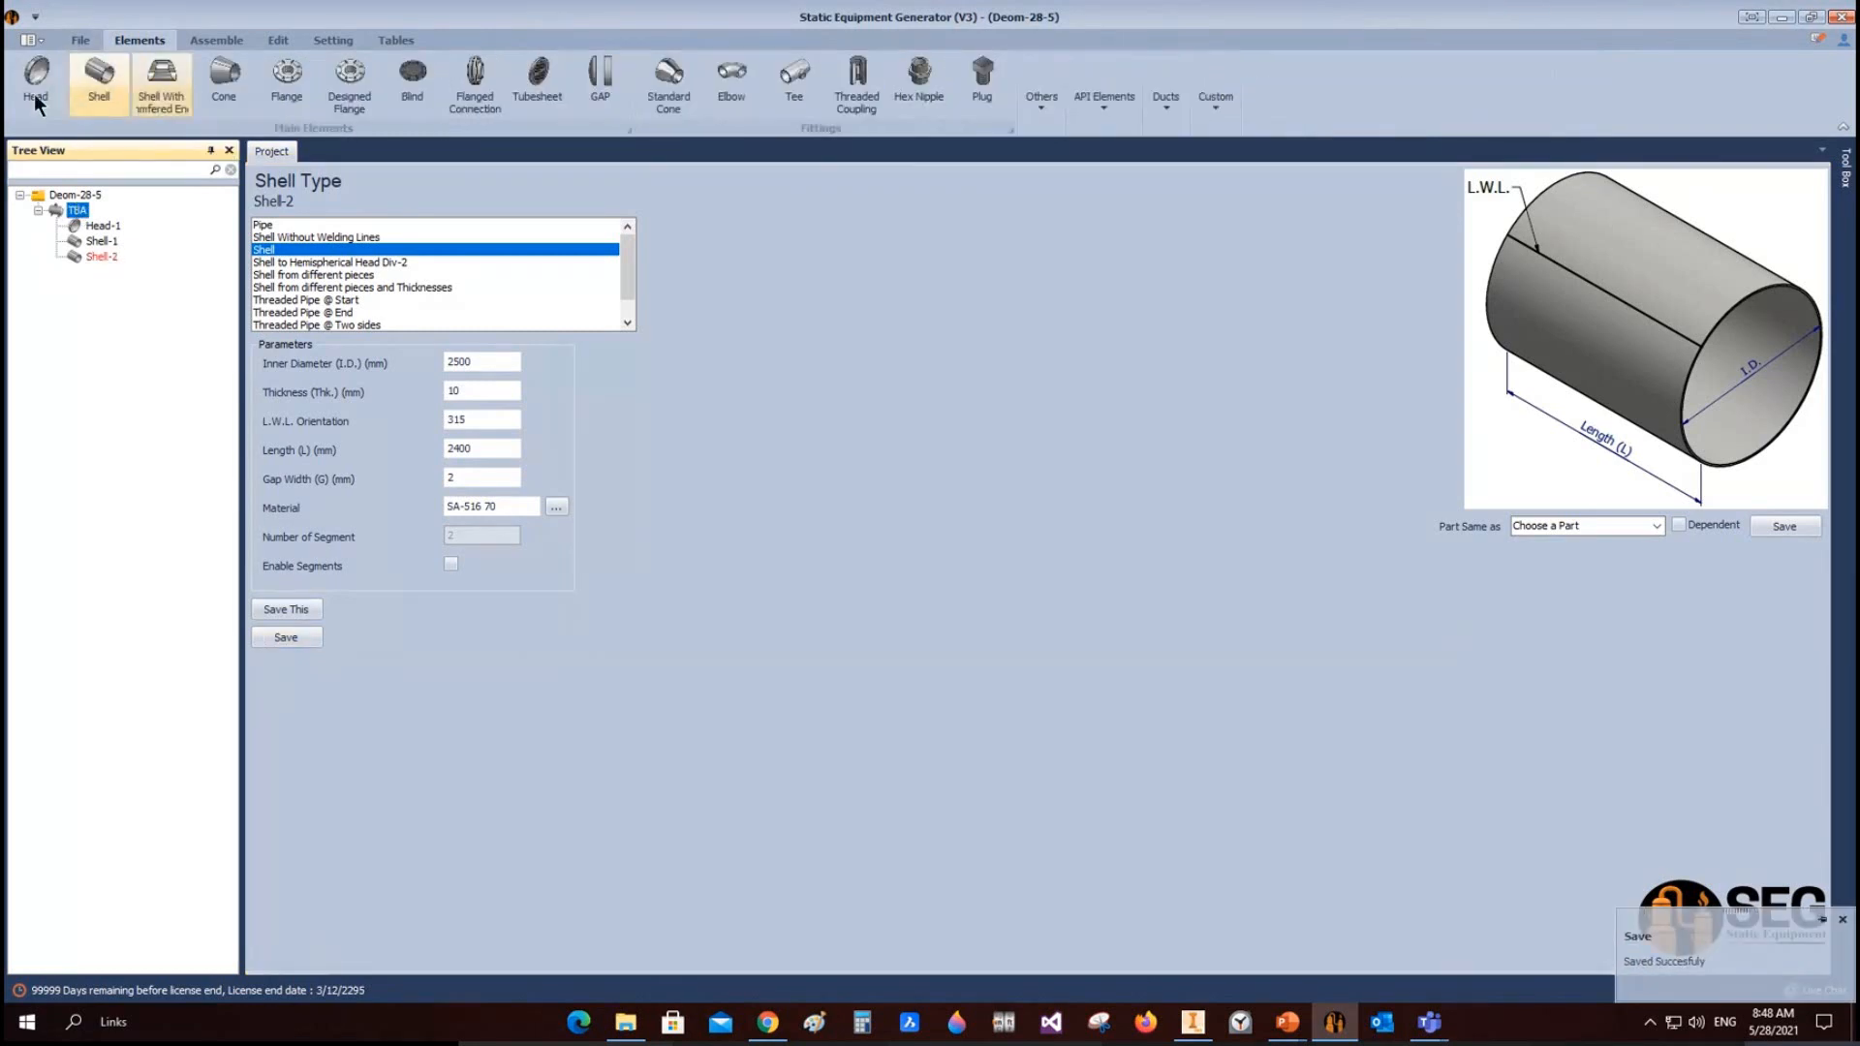
click(35, 87)
text(Hea)
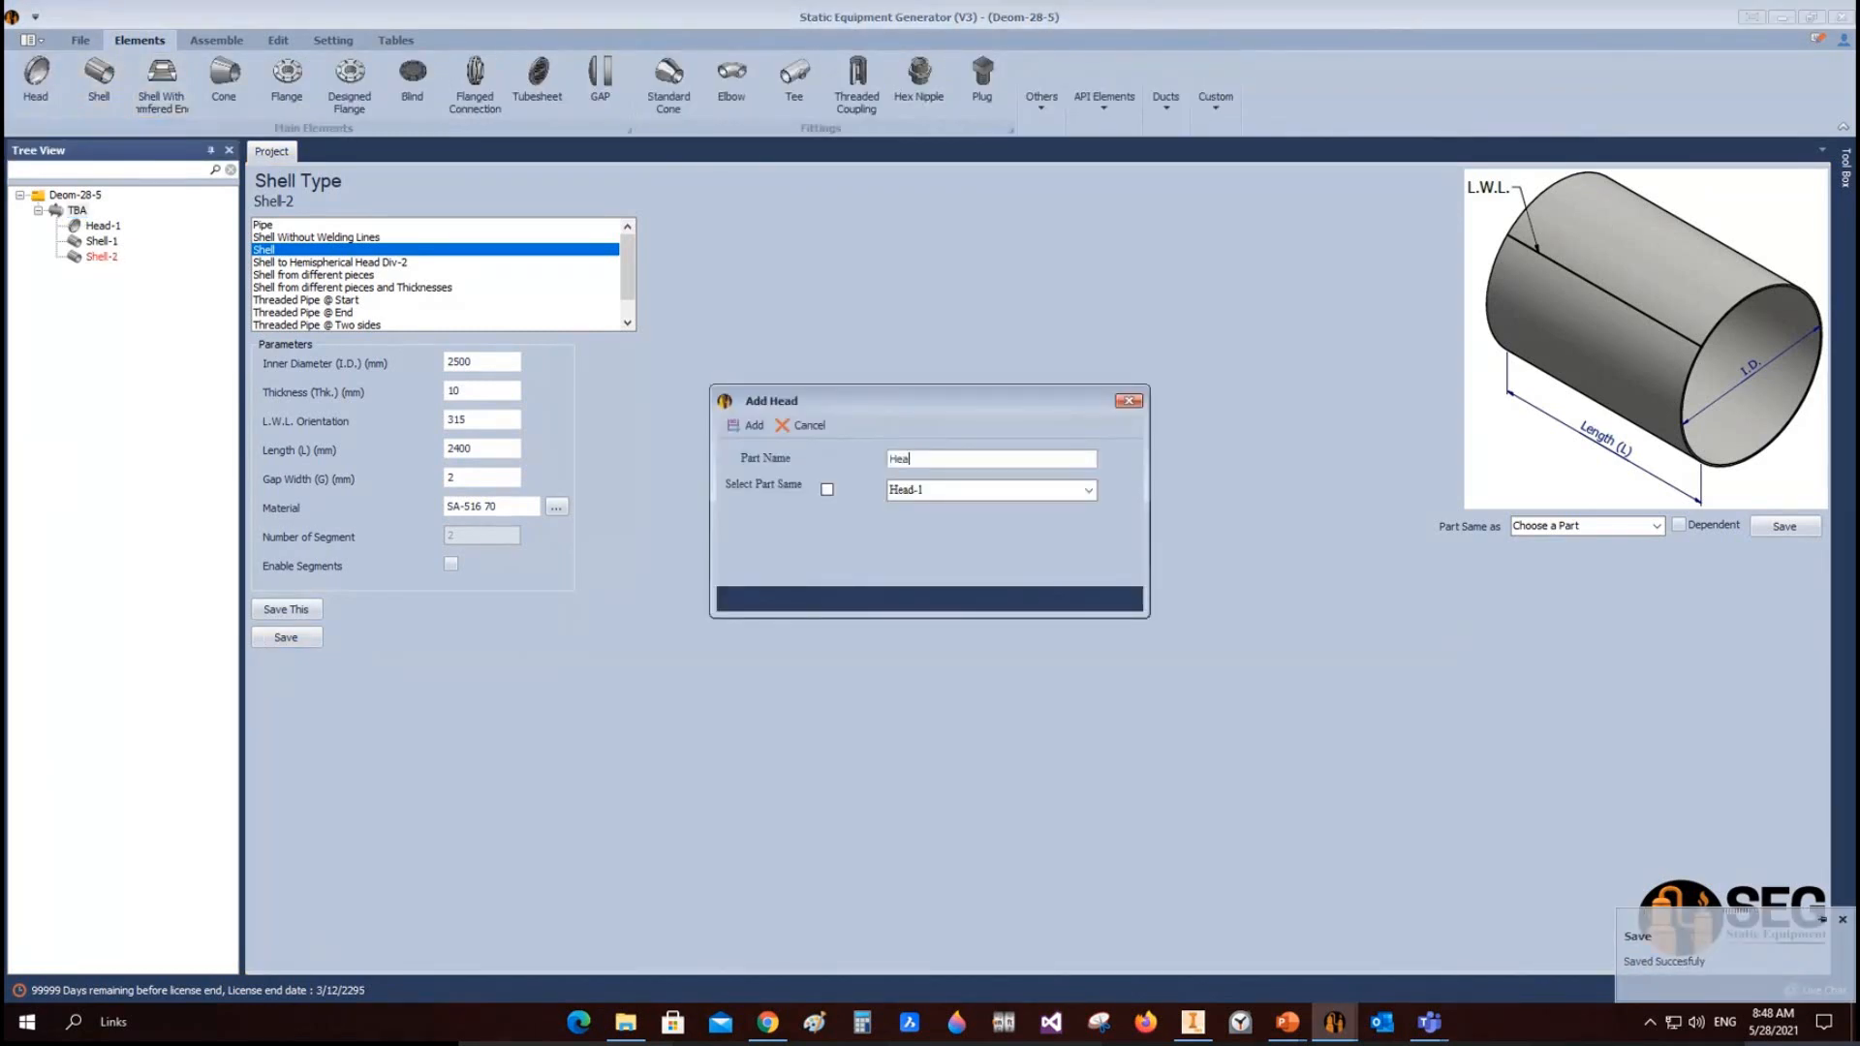
text(d-2)
click(827, 490)
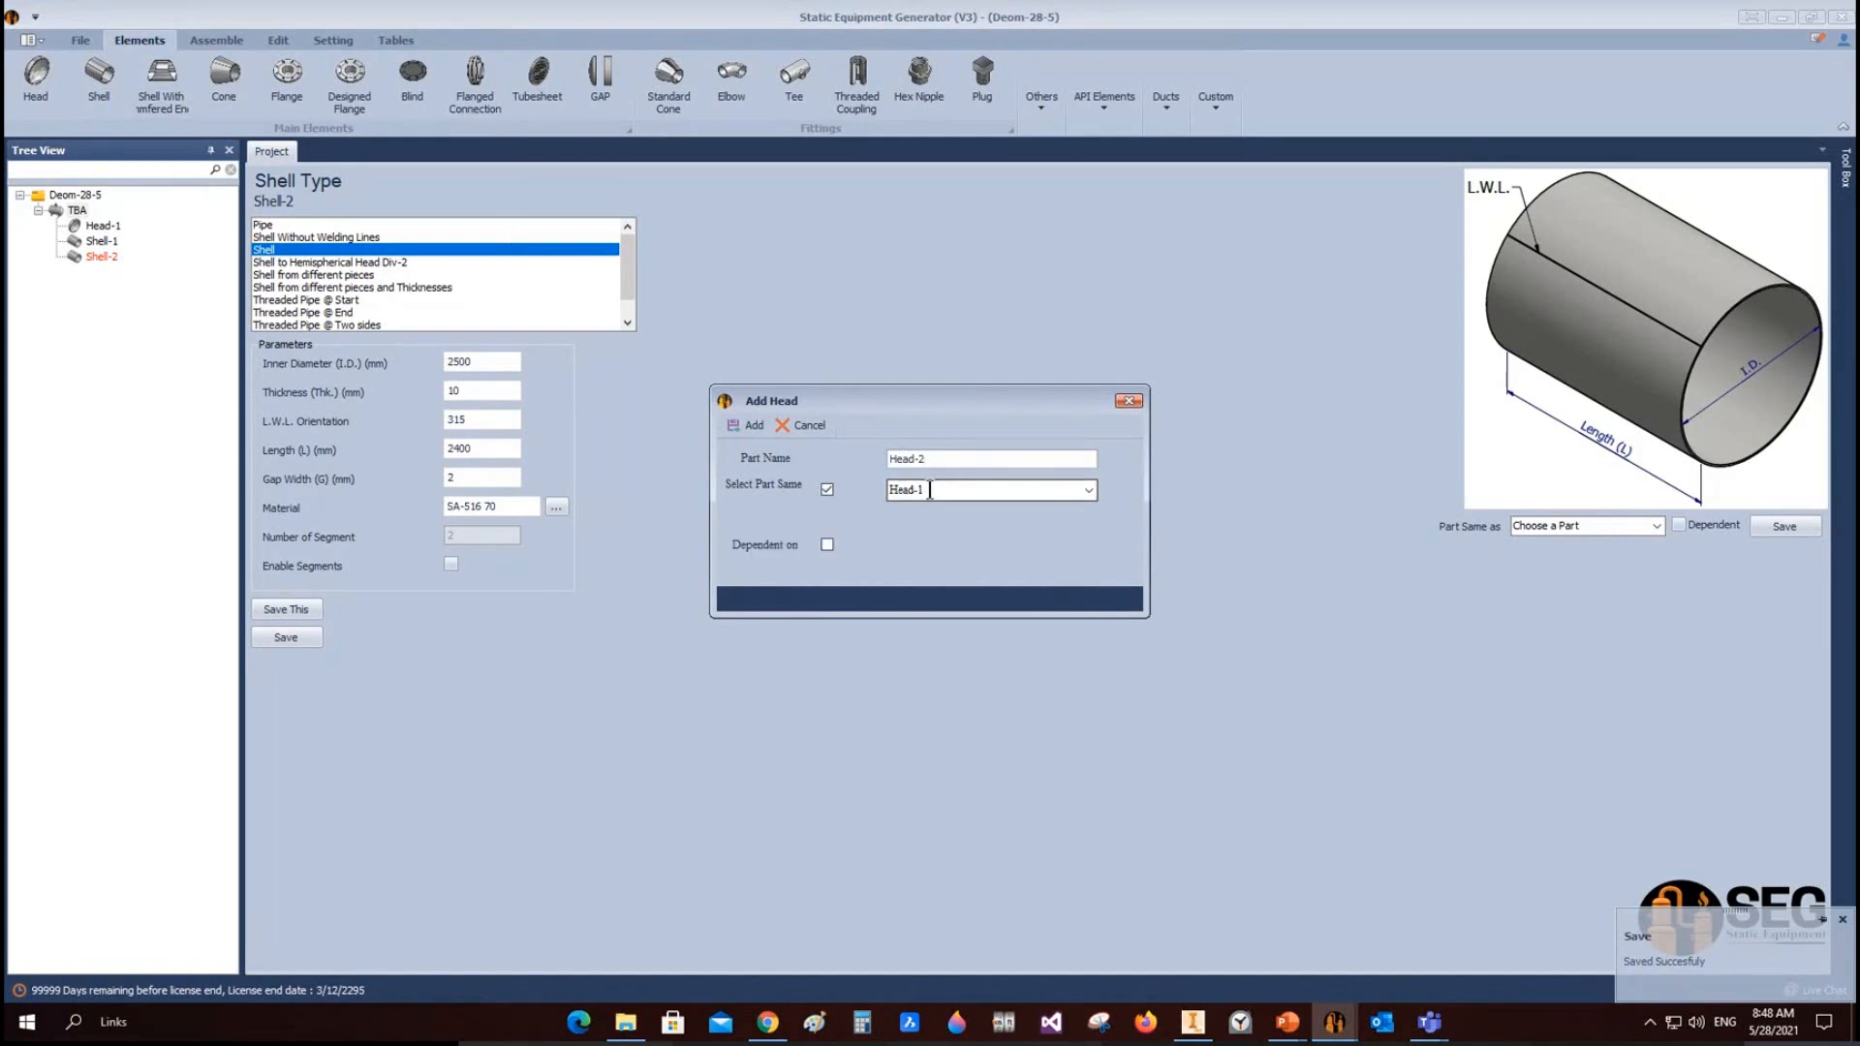
click(753, 426)
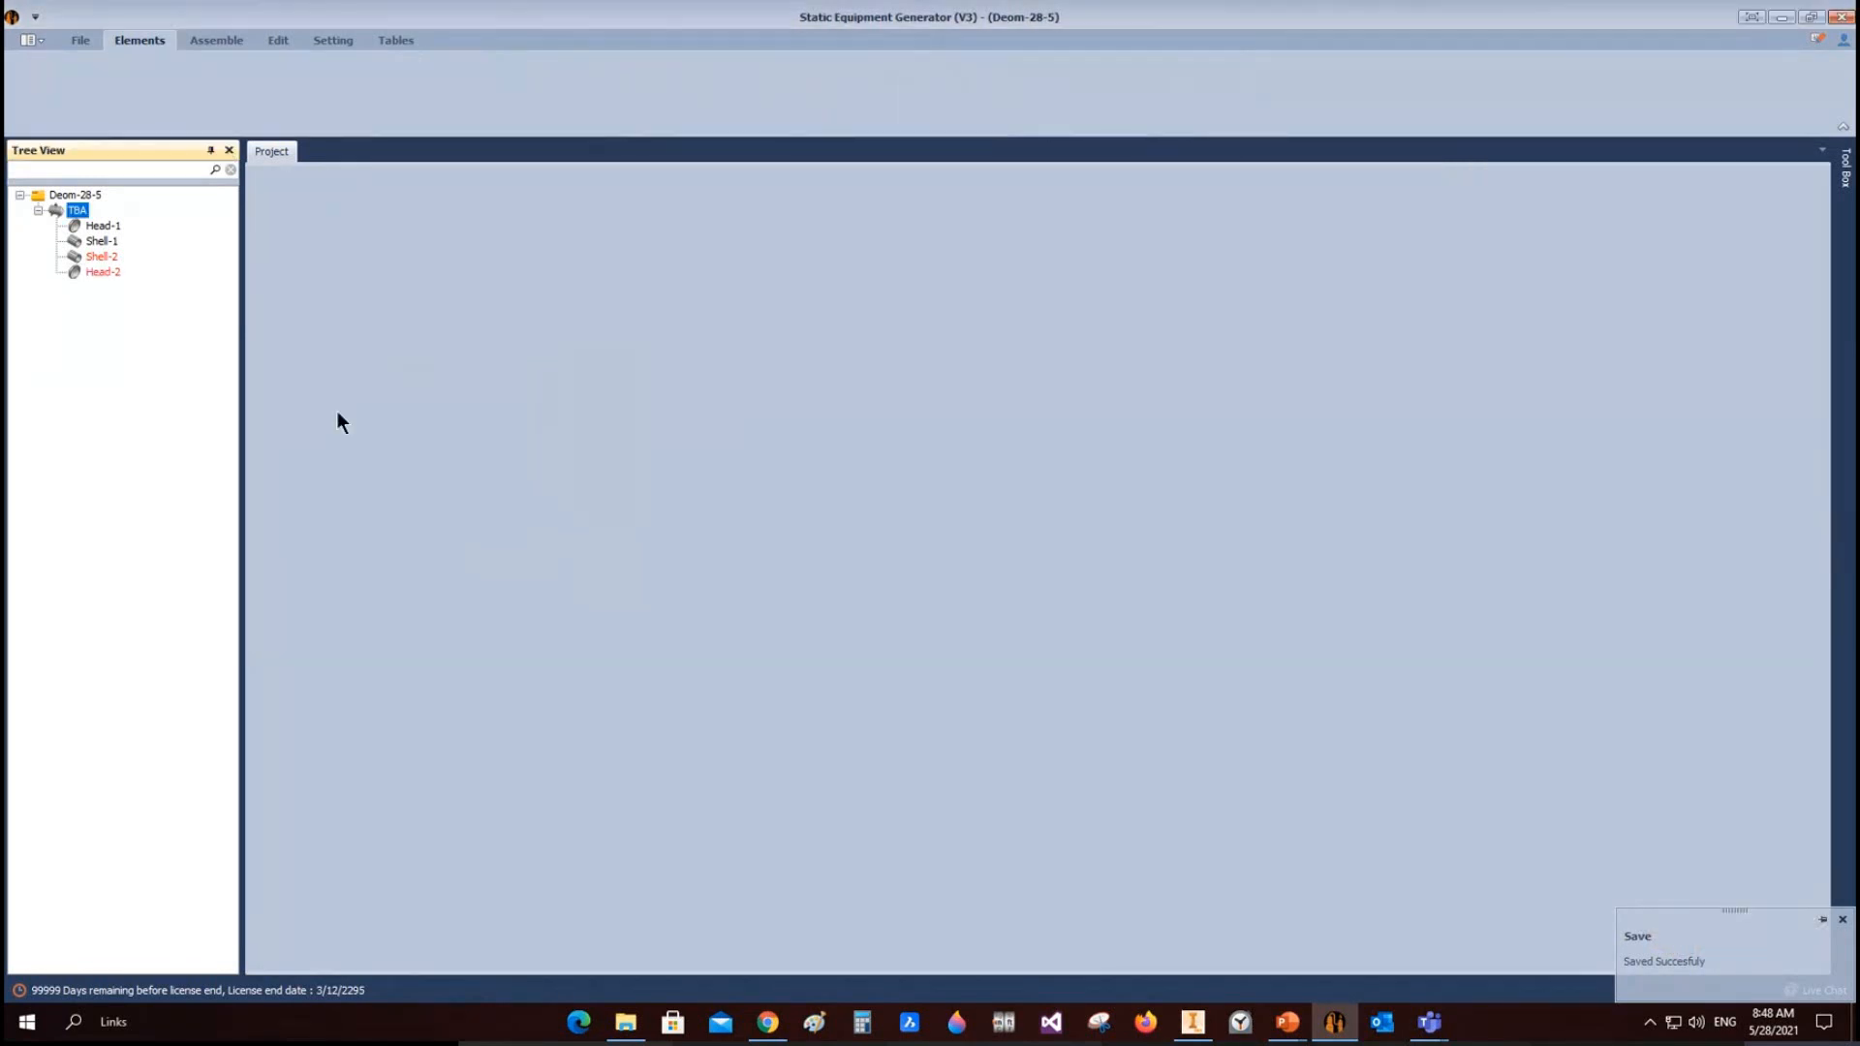
Step: Open Head-2's ellipsoidal head parameters and start the Inventor assembly build for Shell-2 and Head-2
click(73, 273)
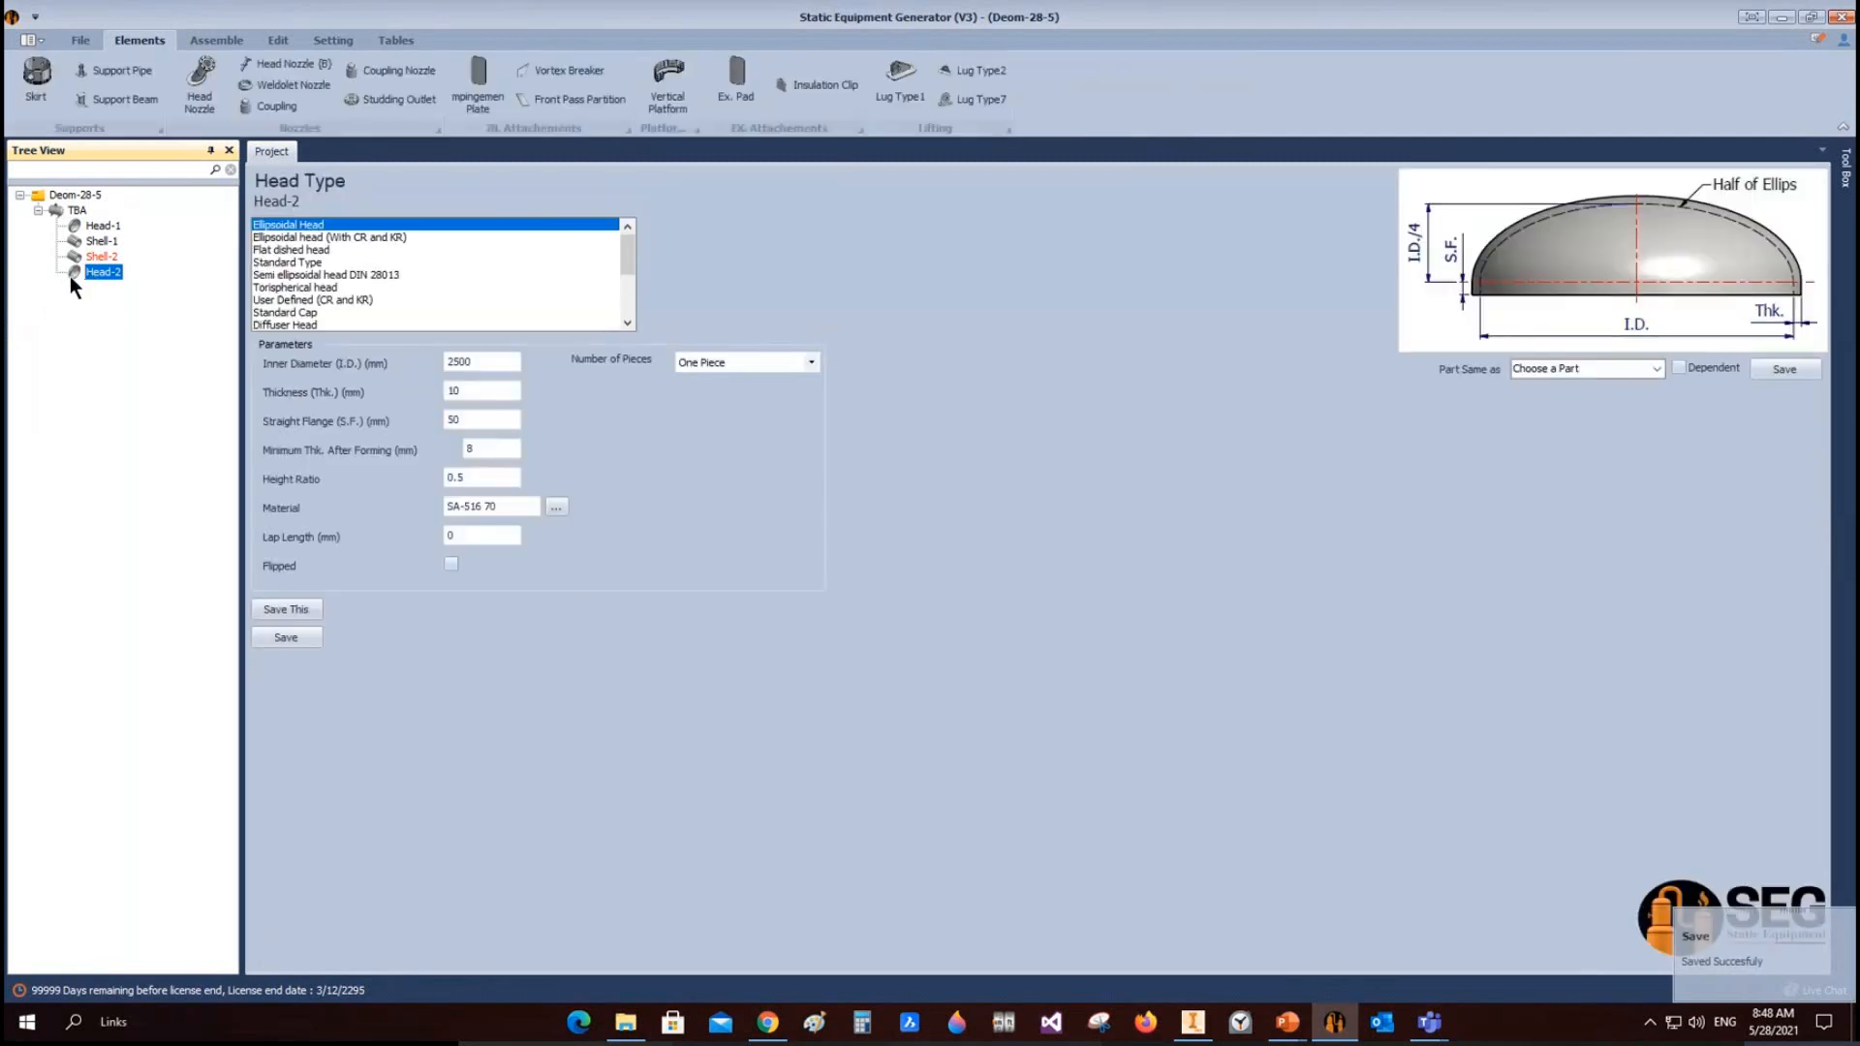
click(465, 536)
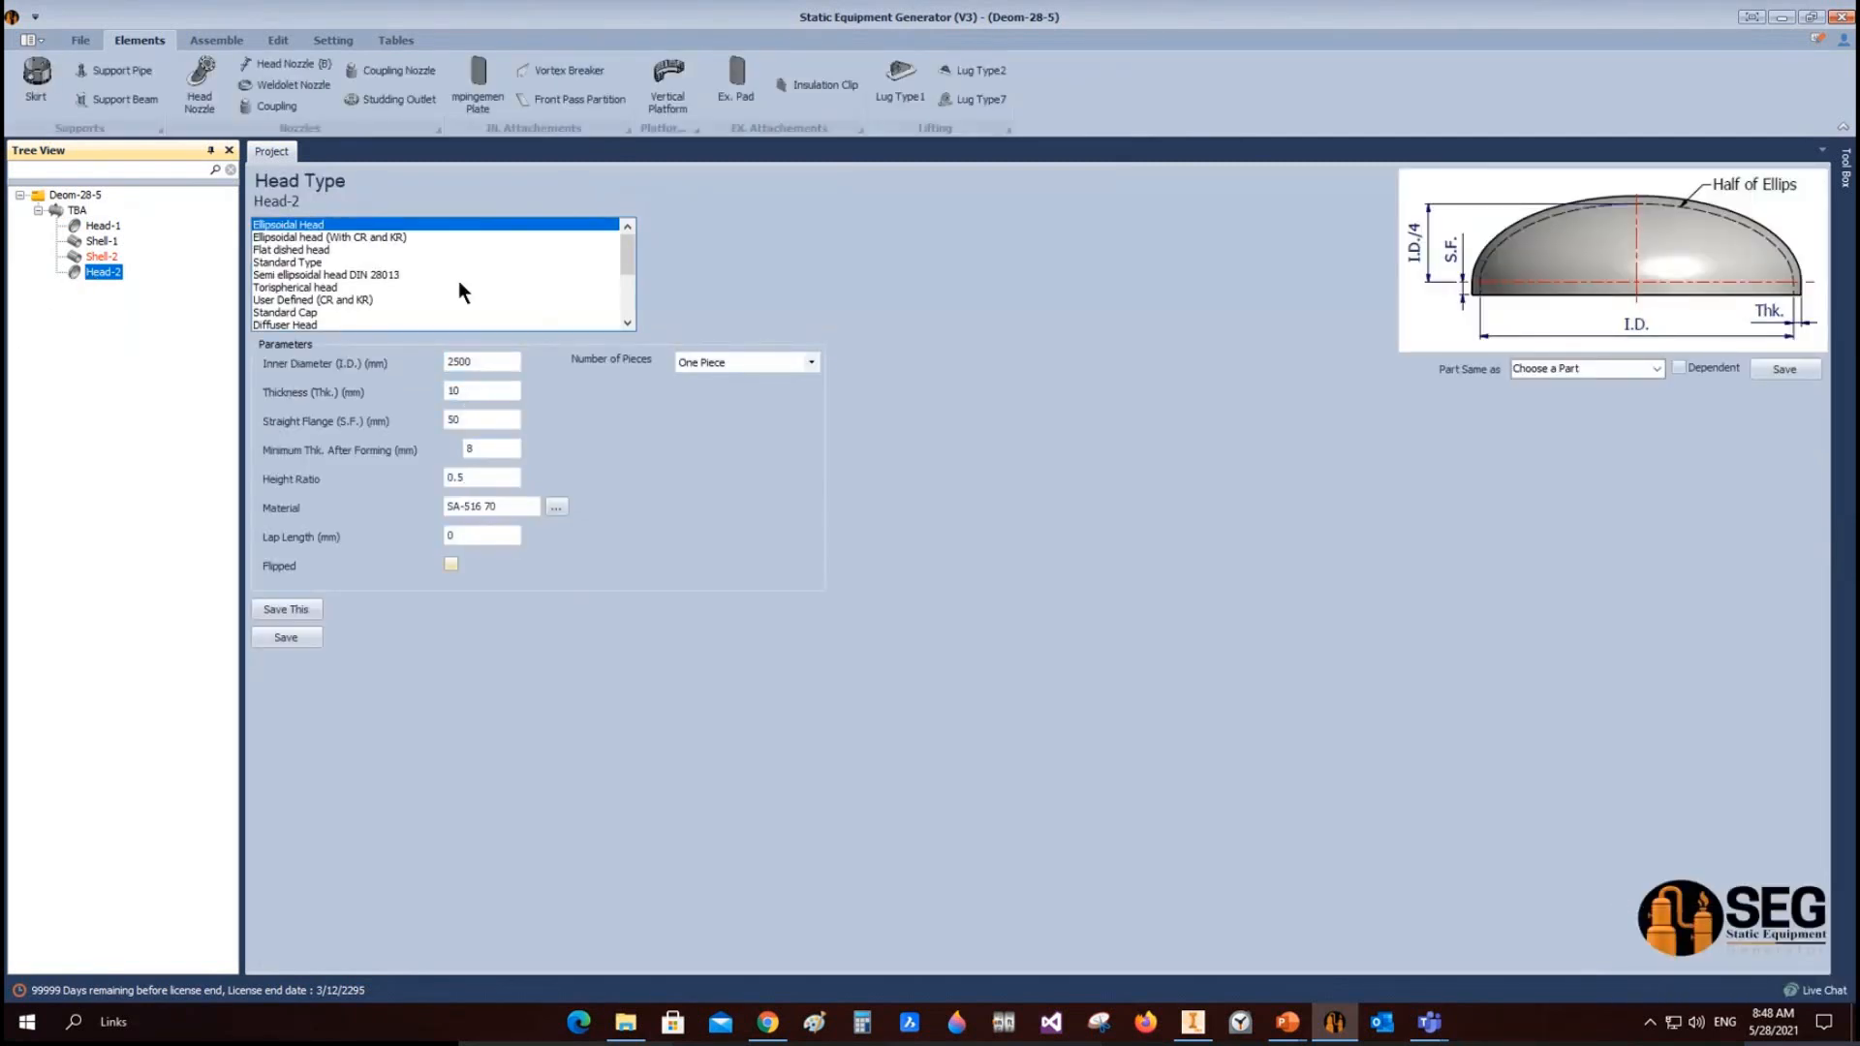
click(479, 392)
click(214, 43)
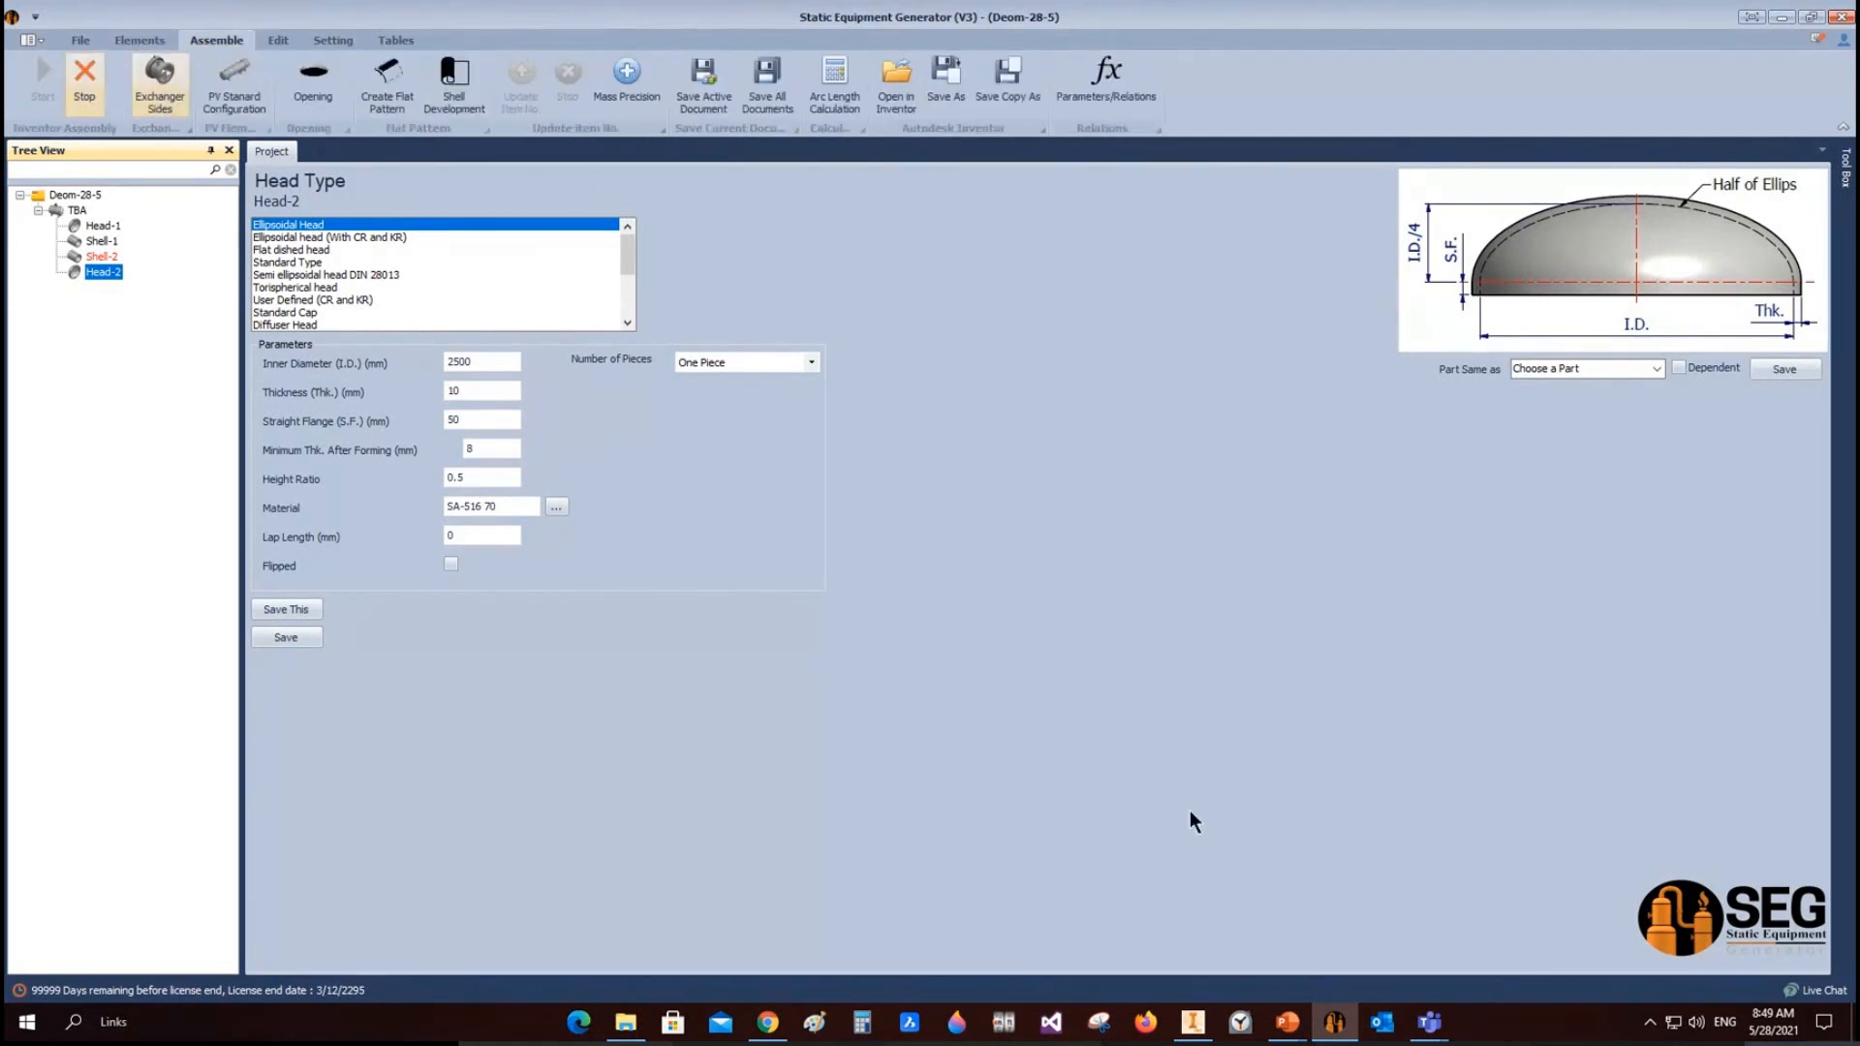
Step: Switch to Inventor and section the TBA vessel in half along the YZ plane to examine Head-2's direction
click(1192, 1022)
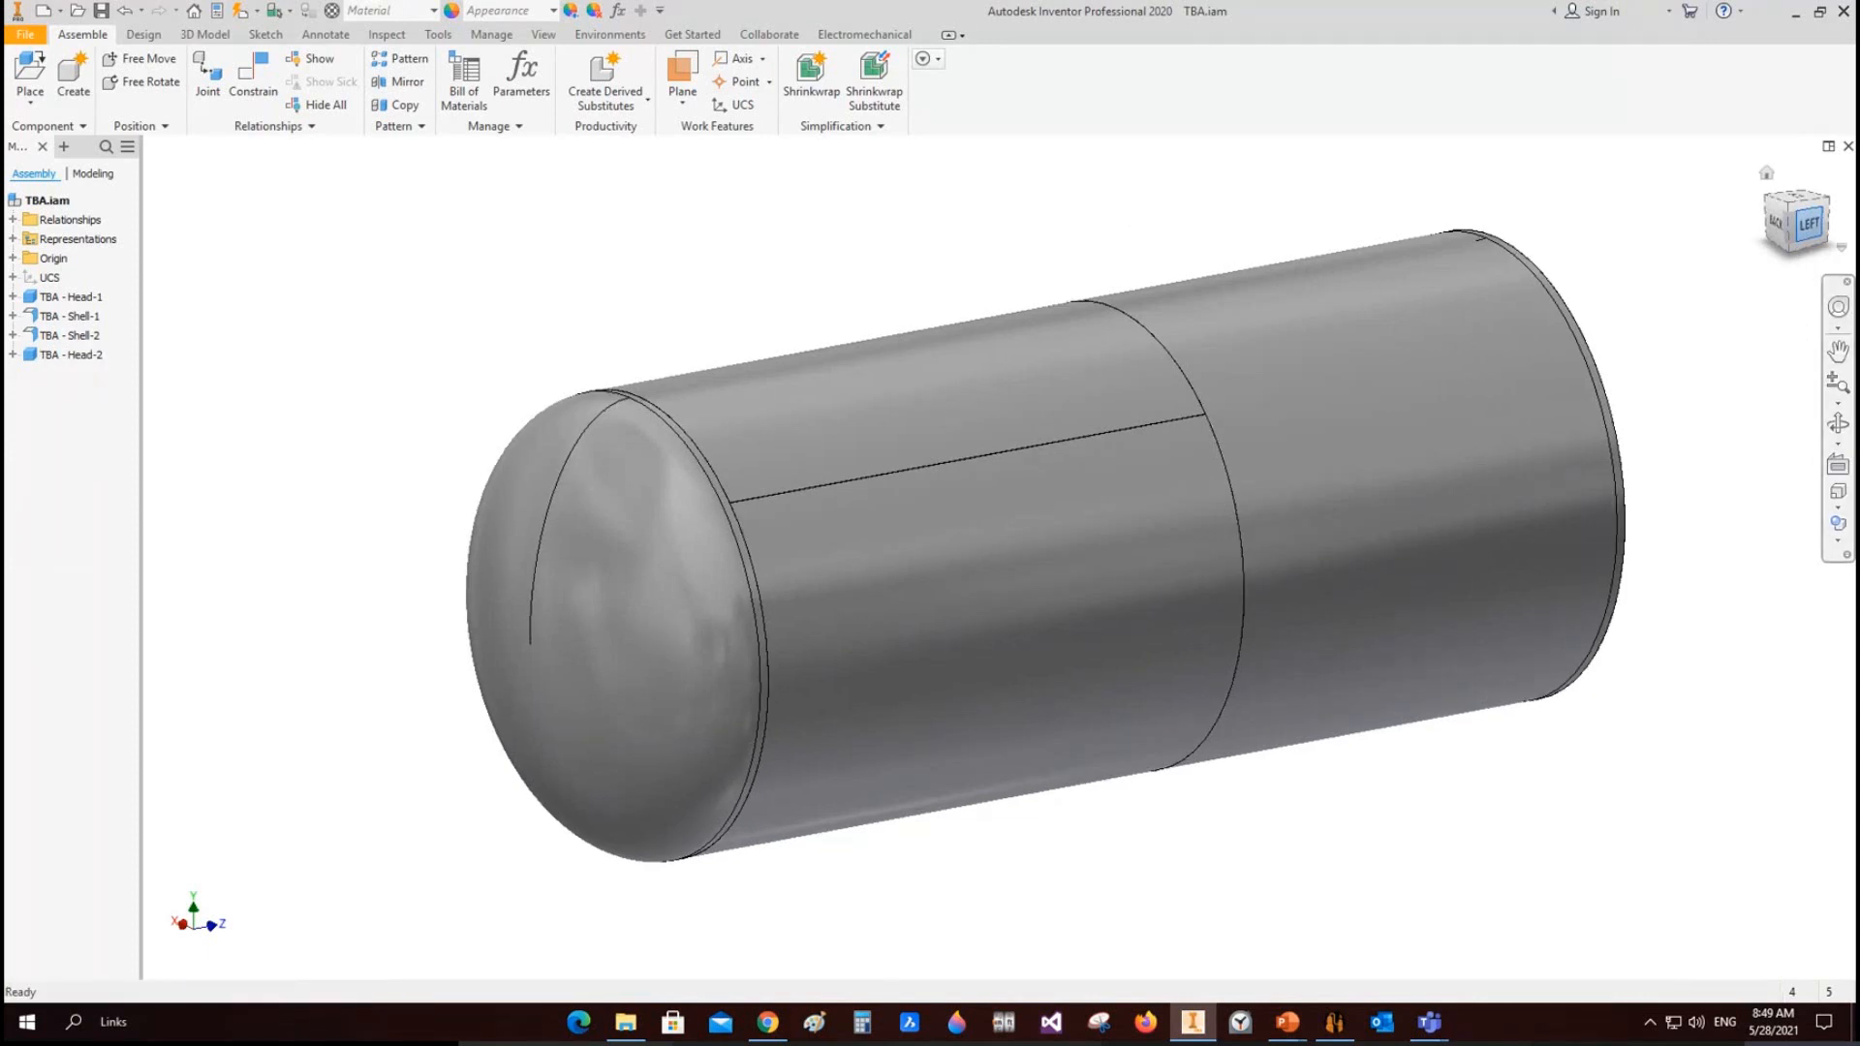
click(1809, 225)
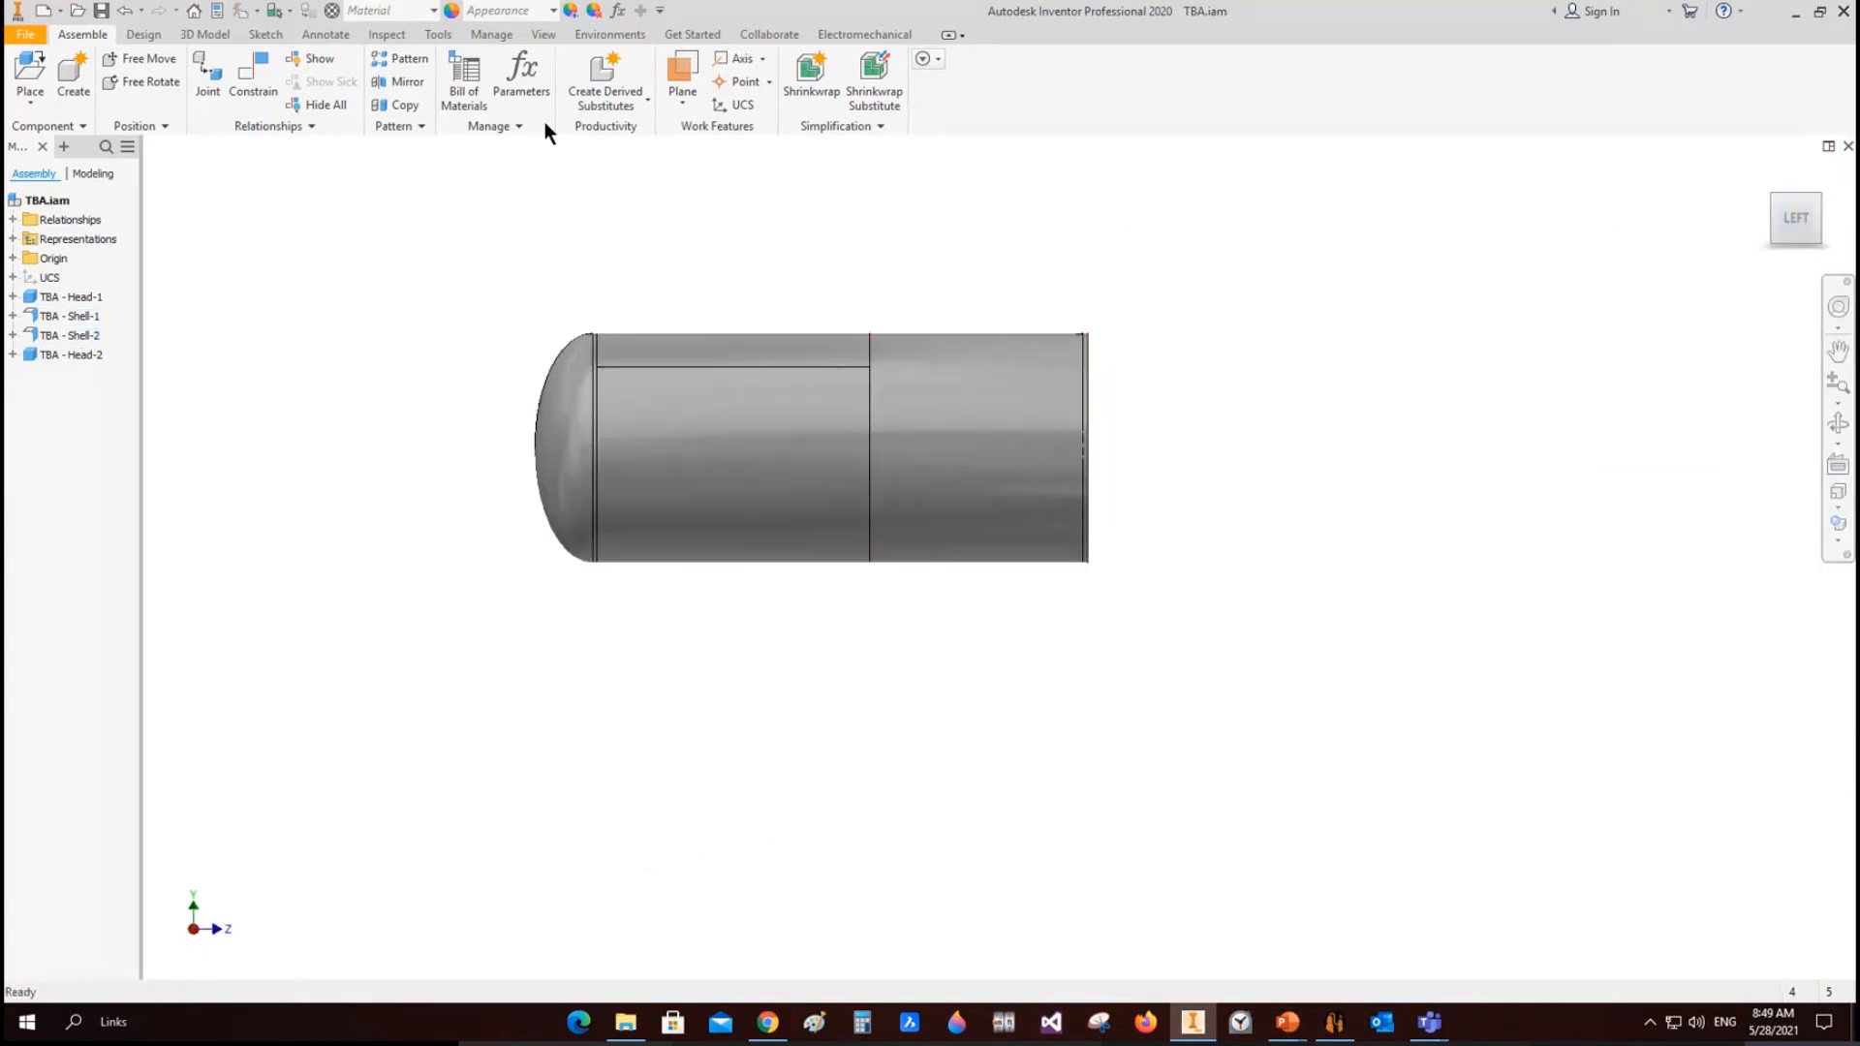
click(543, 33)
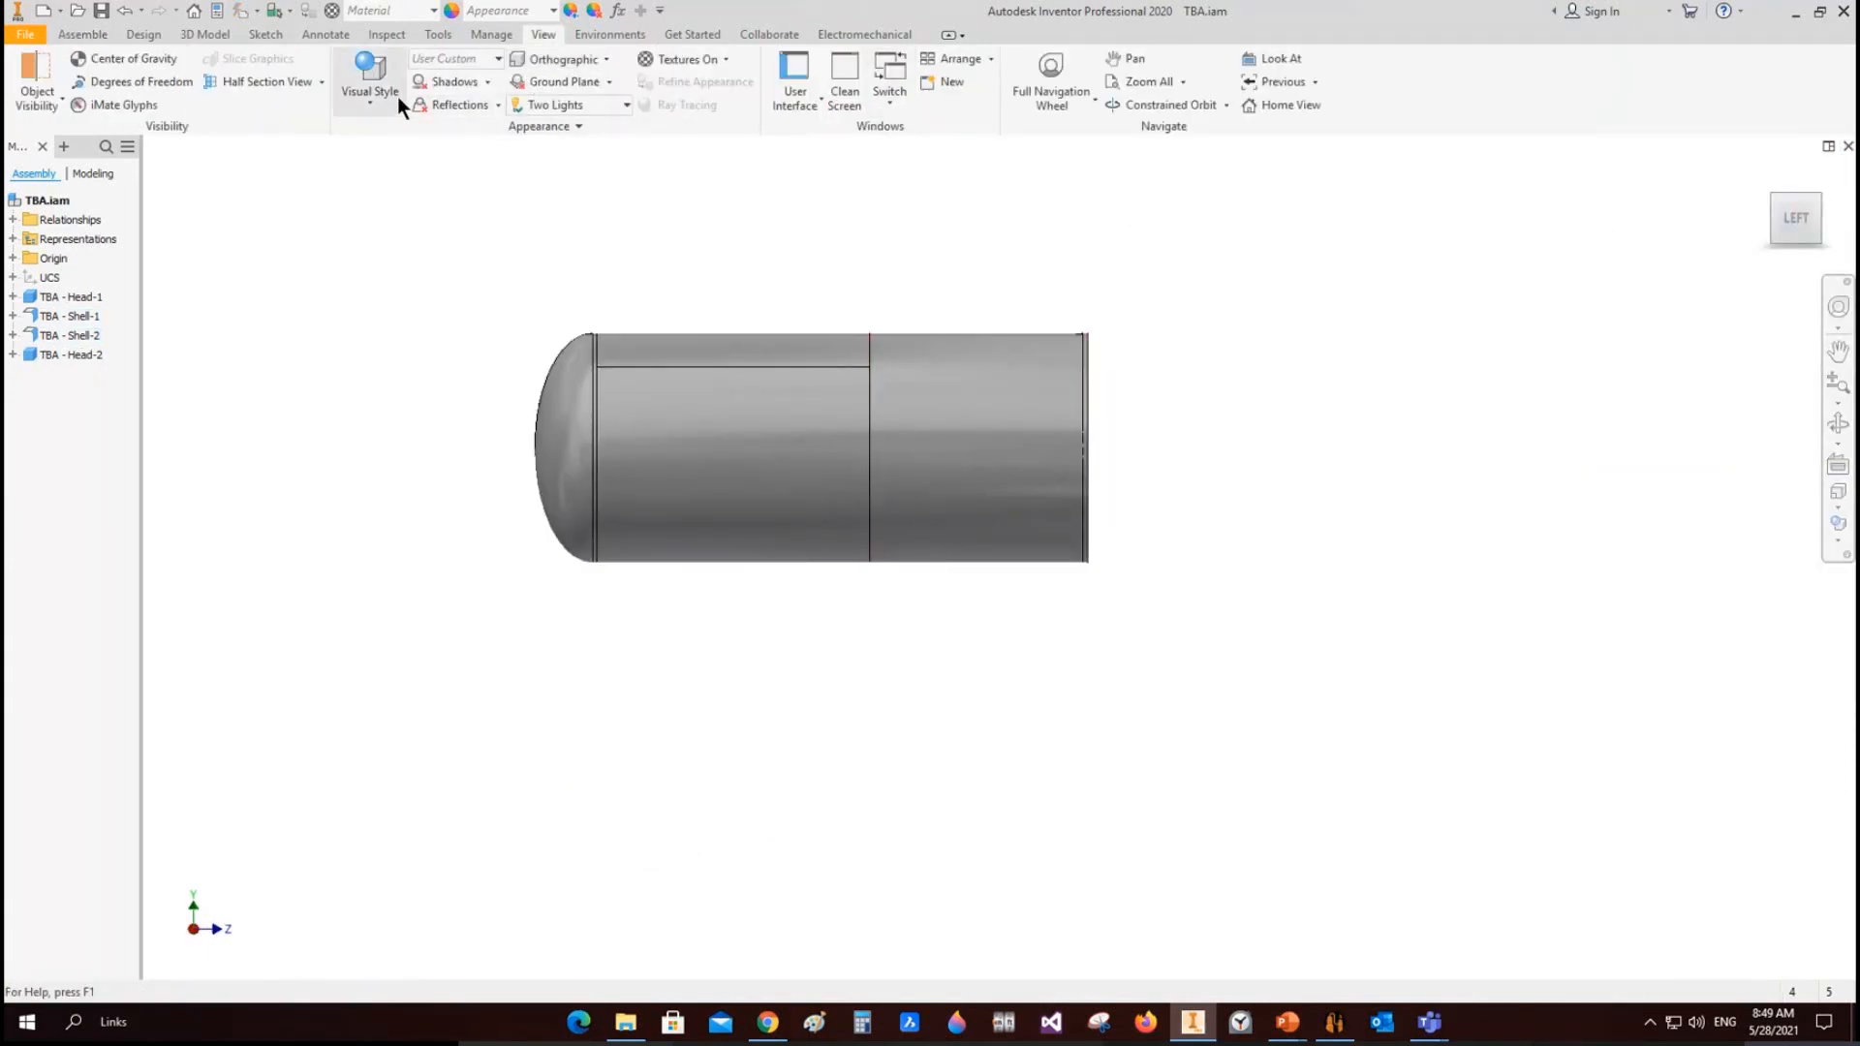
click(316, 81)
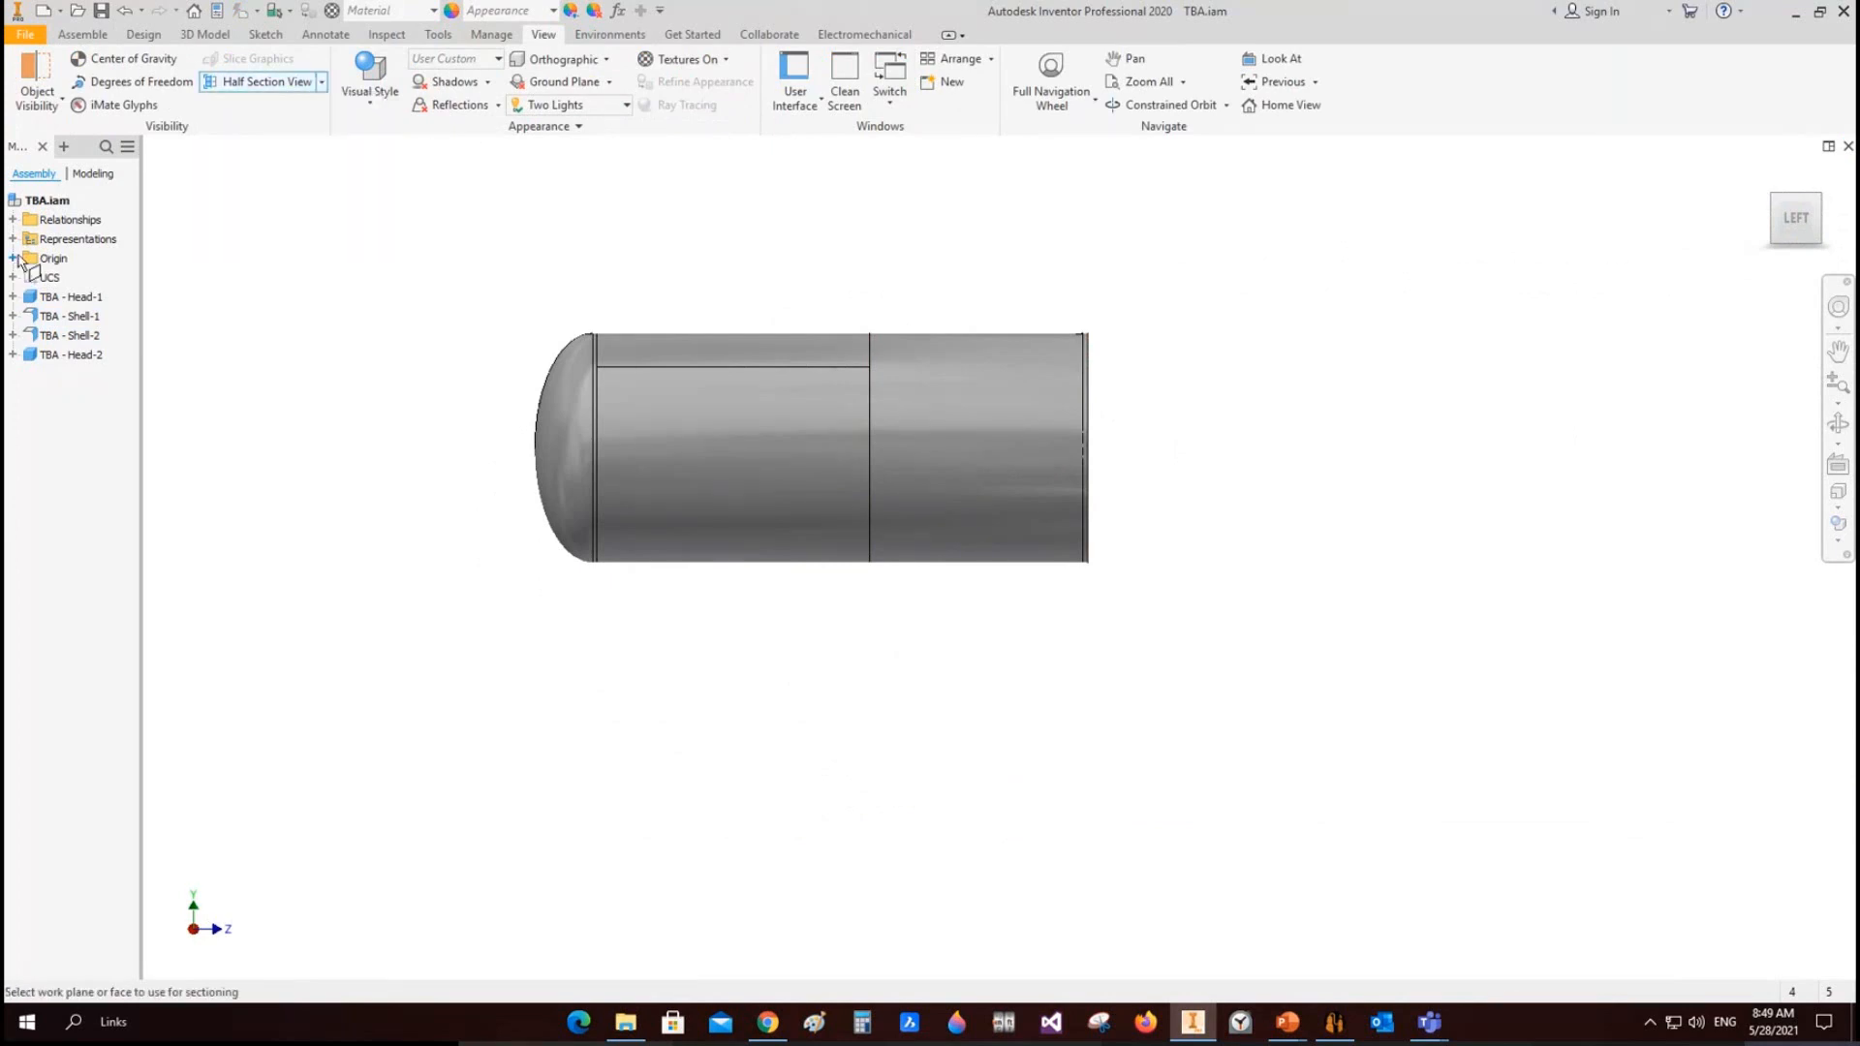
click(14, 259)
click(963, 544)
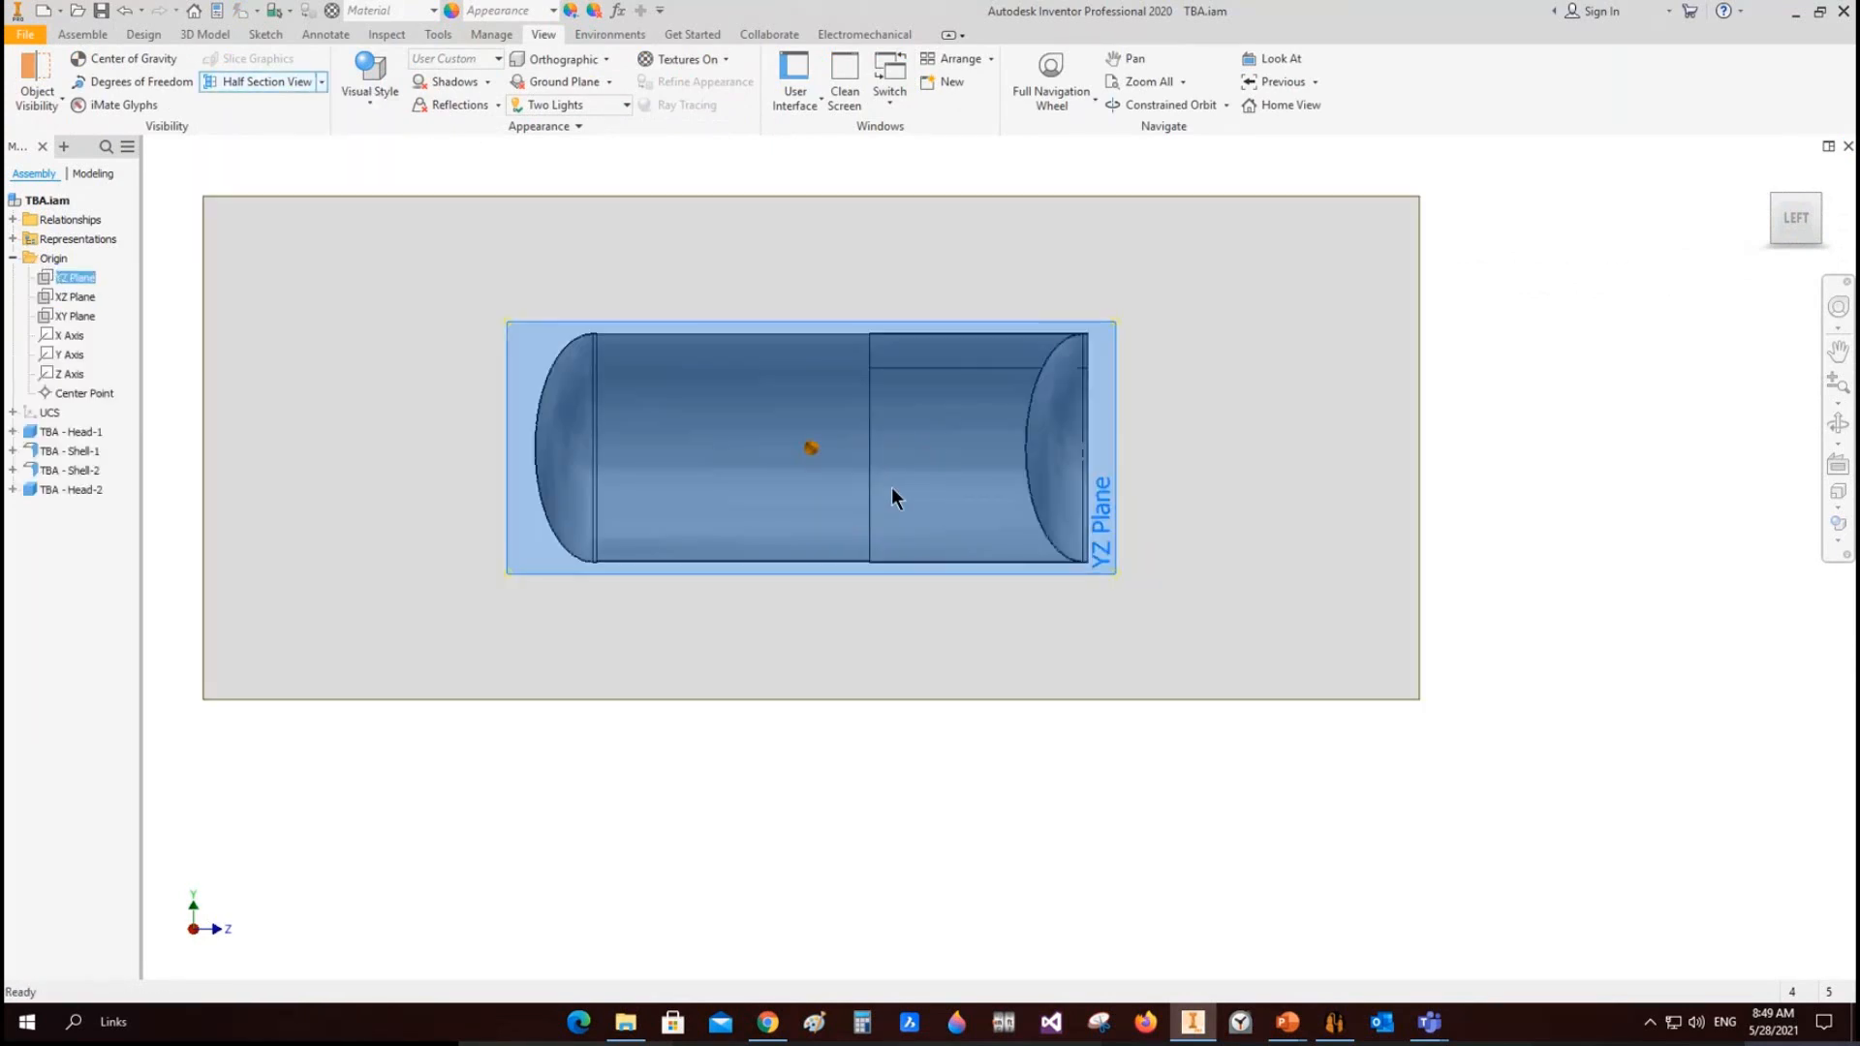
key(Return)
scroll(1095, 375, up, 3)
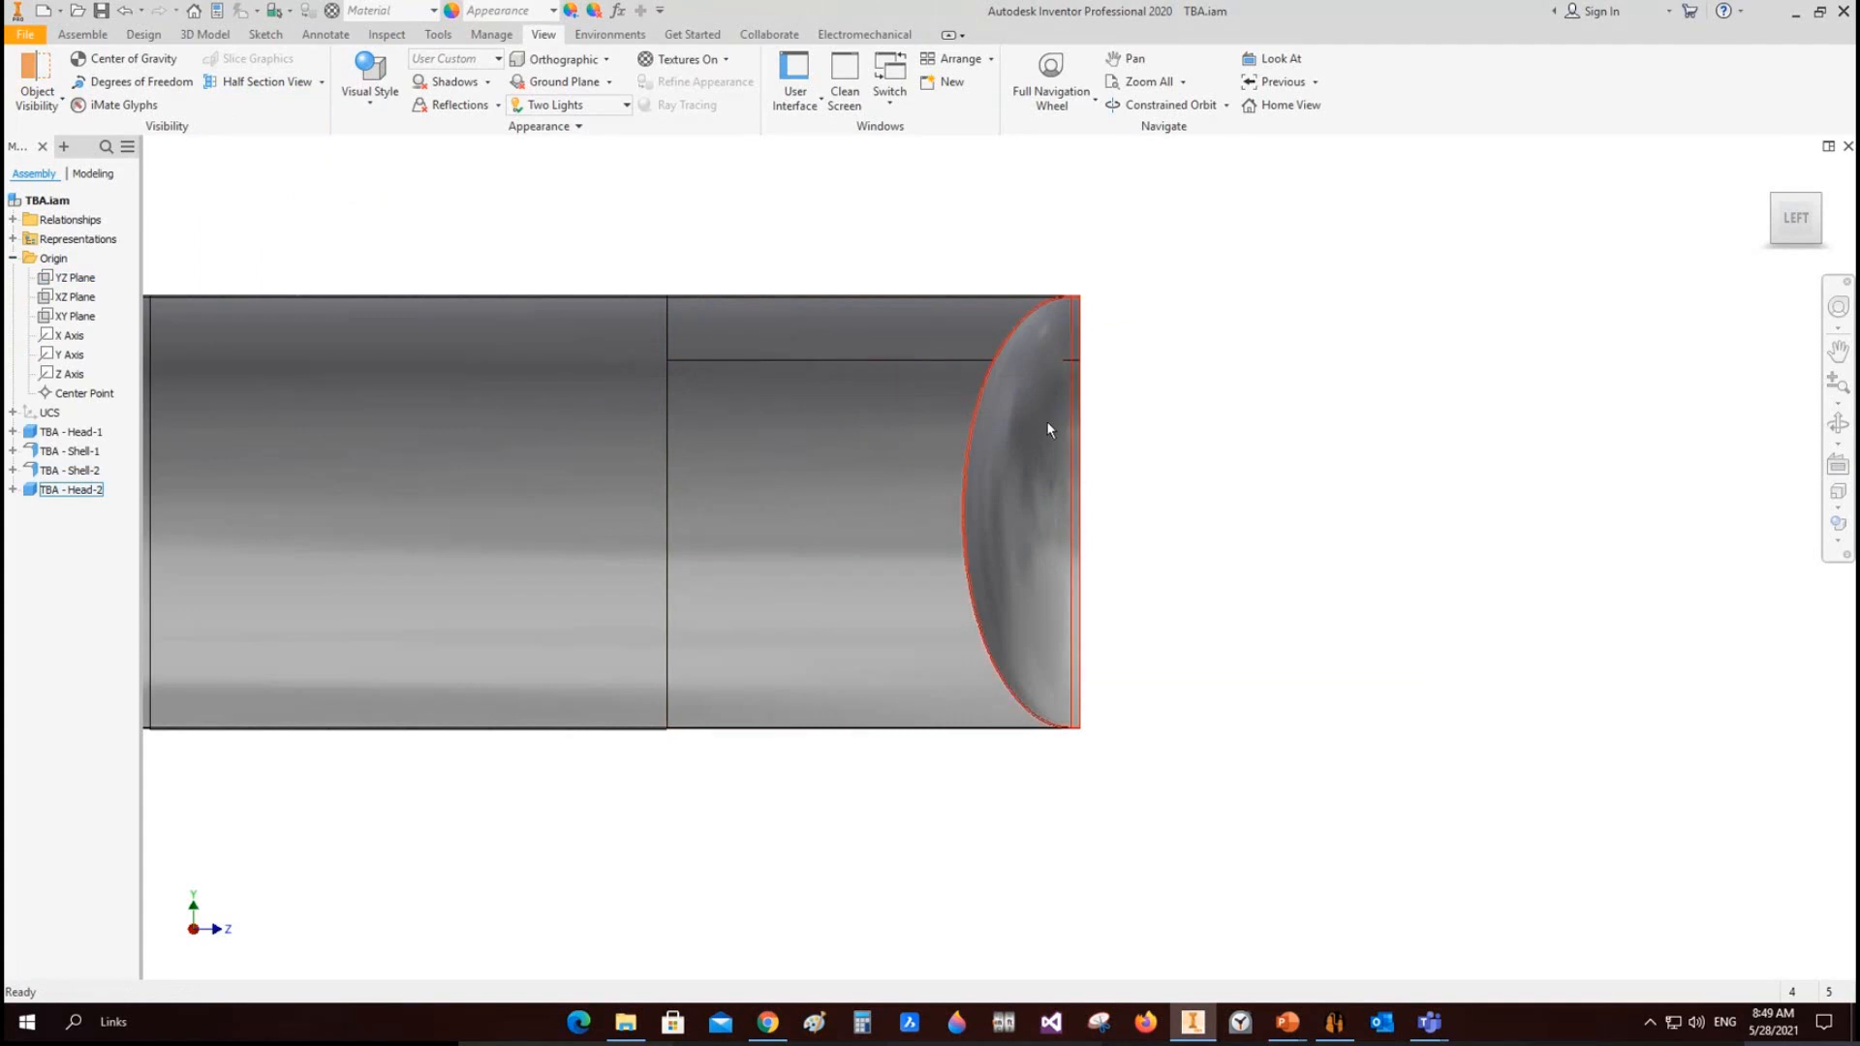
scroll(1051, 414, down, 3)
scroll(743, 394, up, 2)
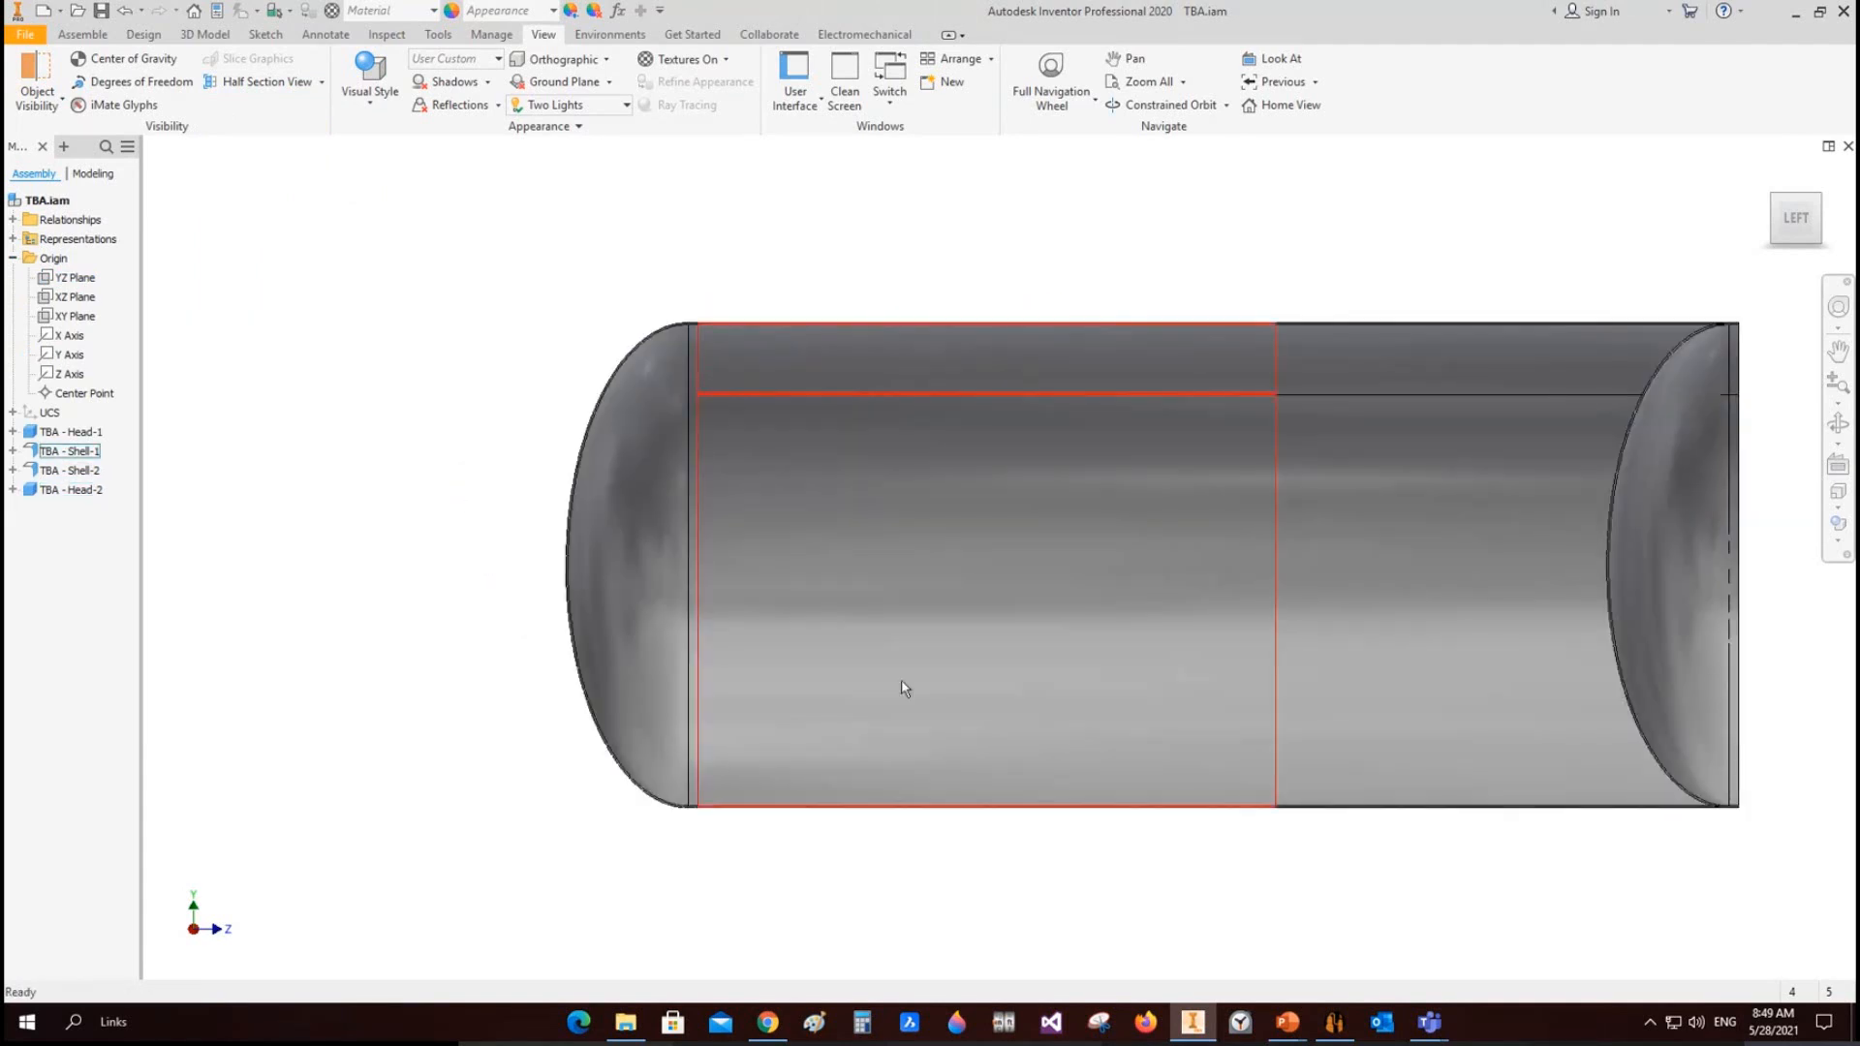
middle_drag(901, 688, 727, 656)
middle_drag(1569, 361, 1353, 365)
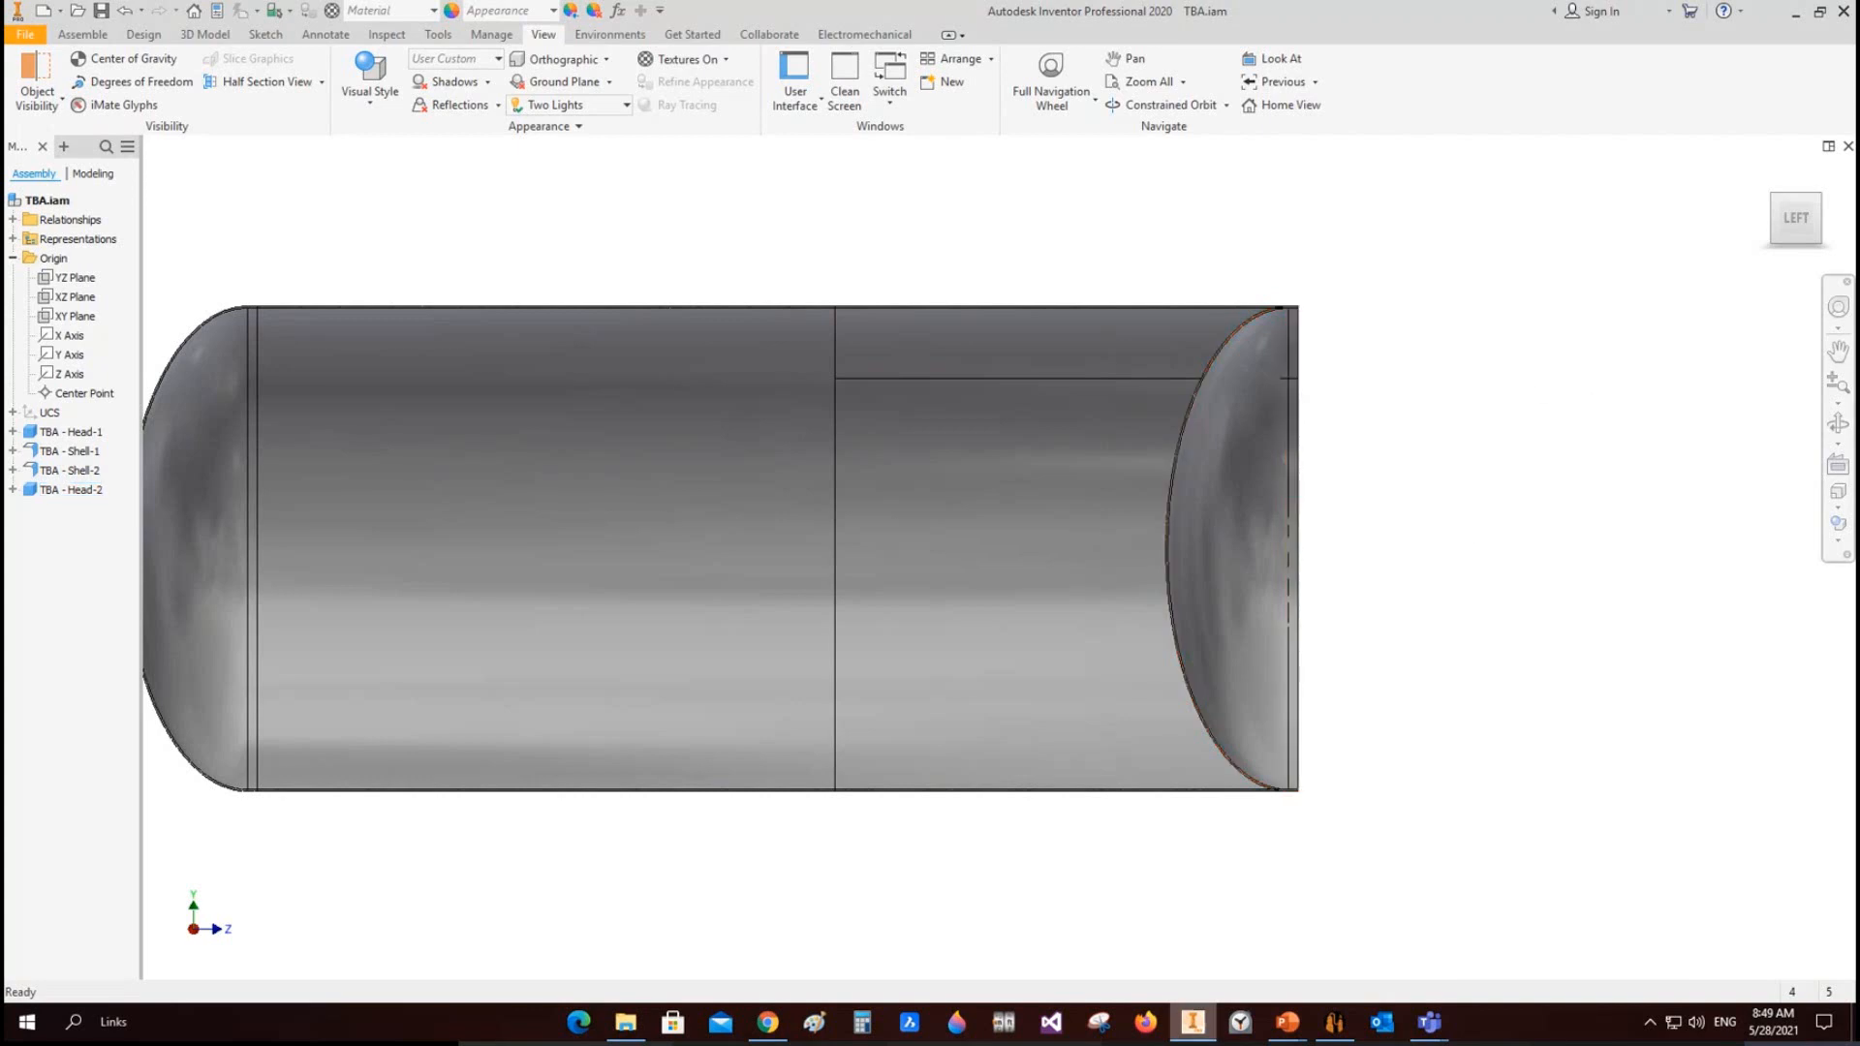
Step: Switch back to Static Equipment Generator, mark Head-2 as flipped and save it, updating the Inventor assembly
mouse_move(1335, 1022)
click(1345, 953)
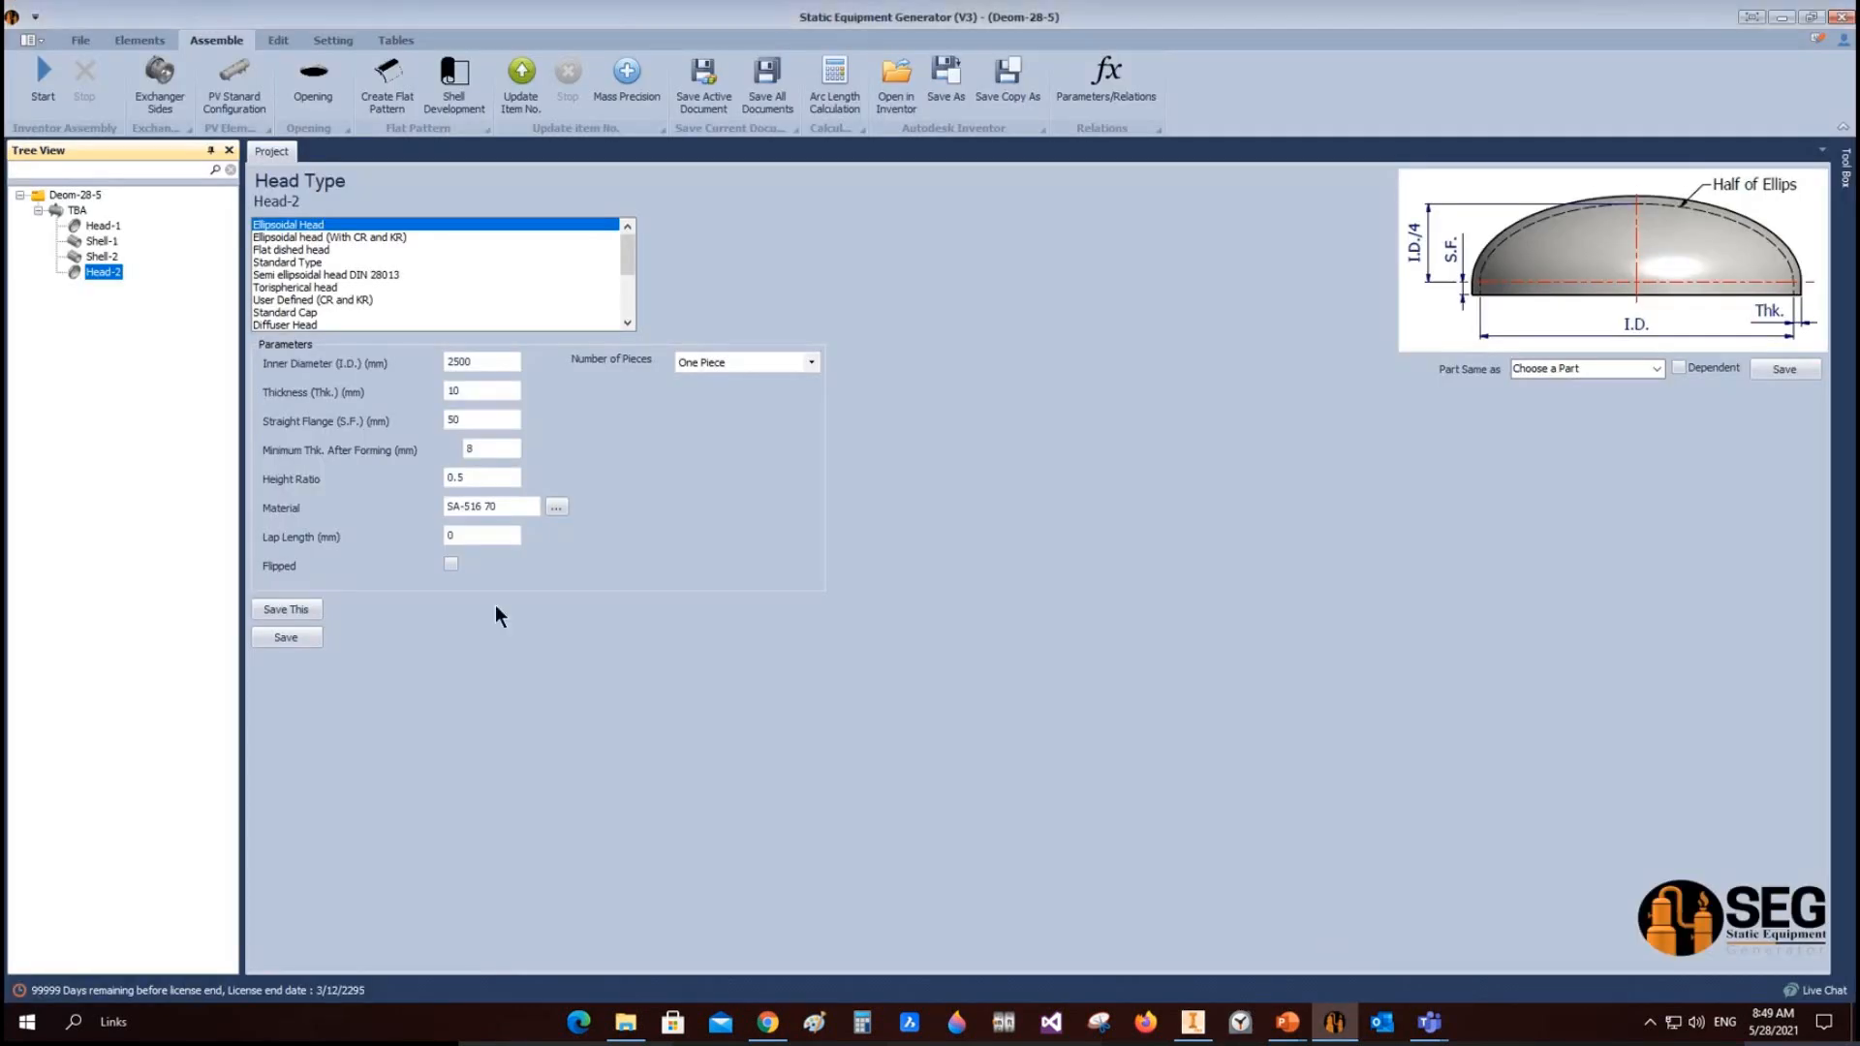
click(451, 564)
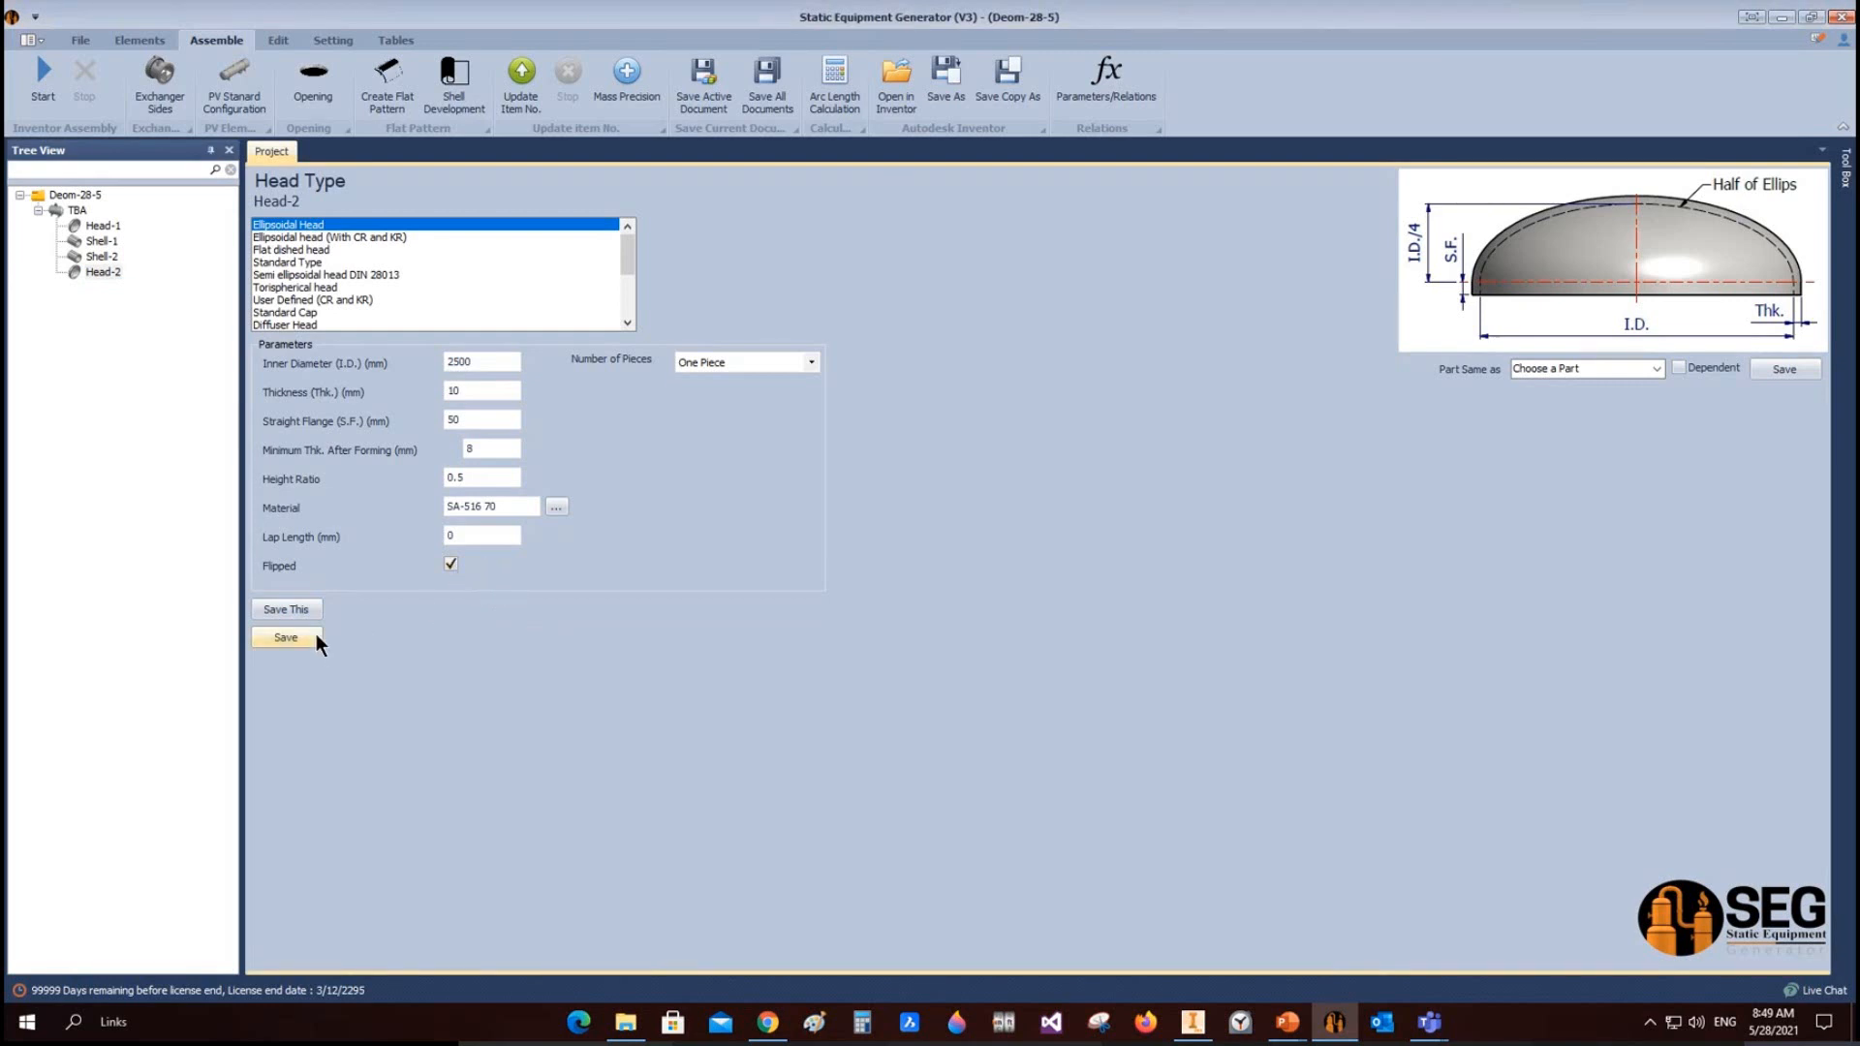
click(286, 637)
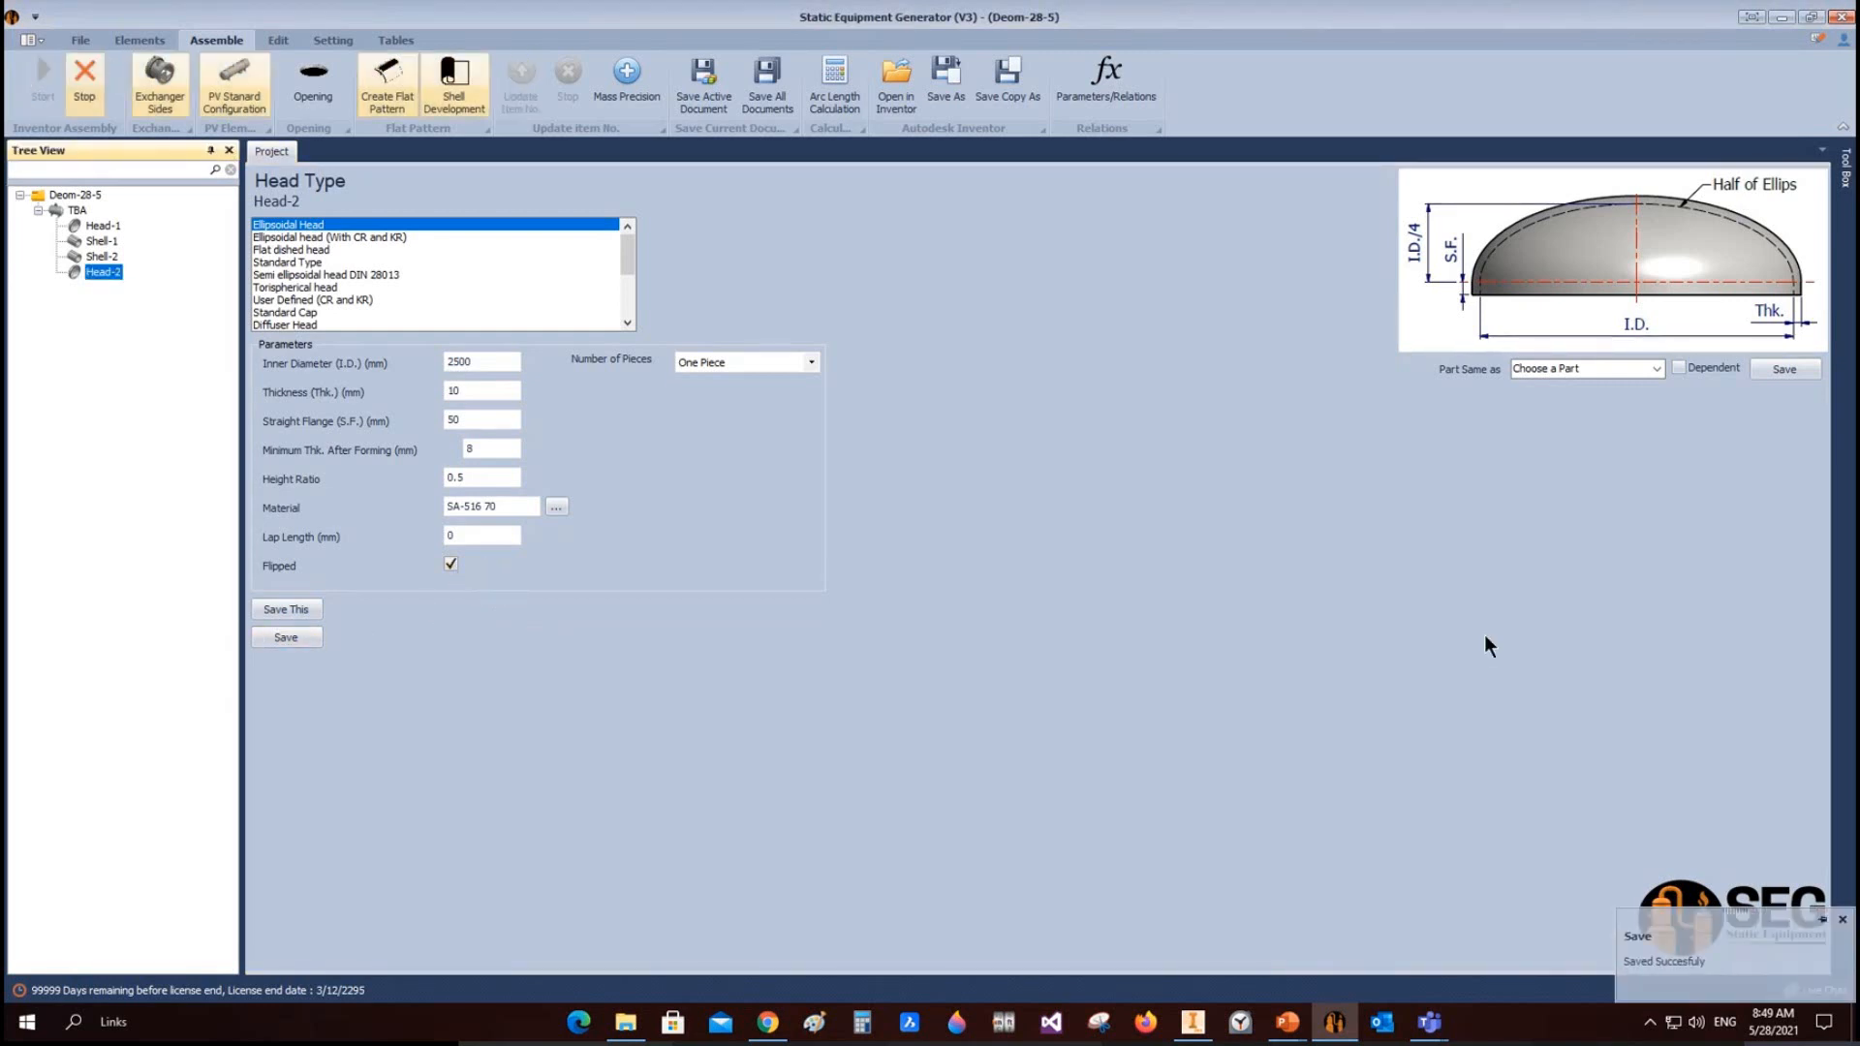
Step: Switch to Inventor, examine the flipped Head-2 inside the sectioned vessel, and end the section view
mouse_move(1193, 1022)
click(1205, 951)
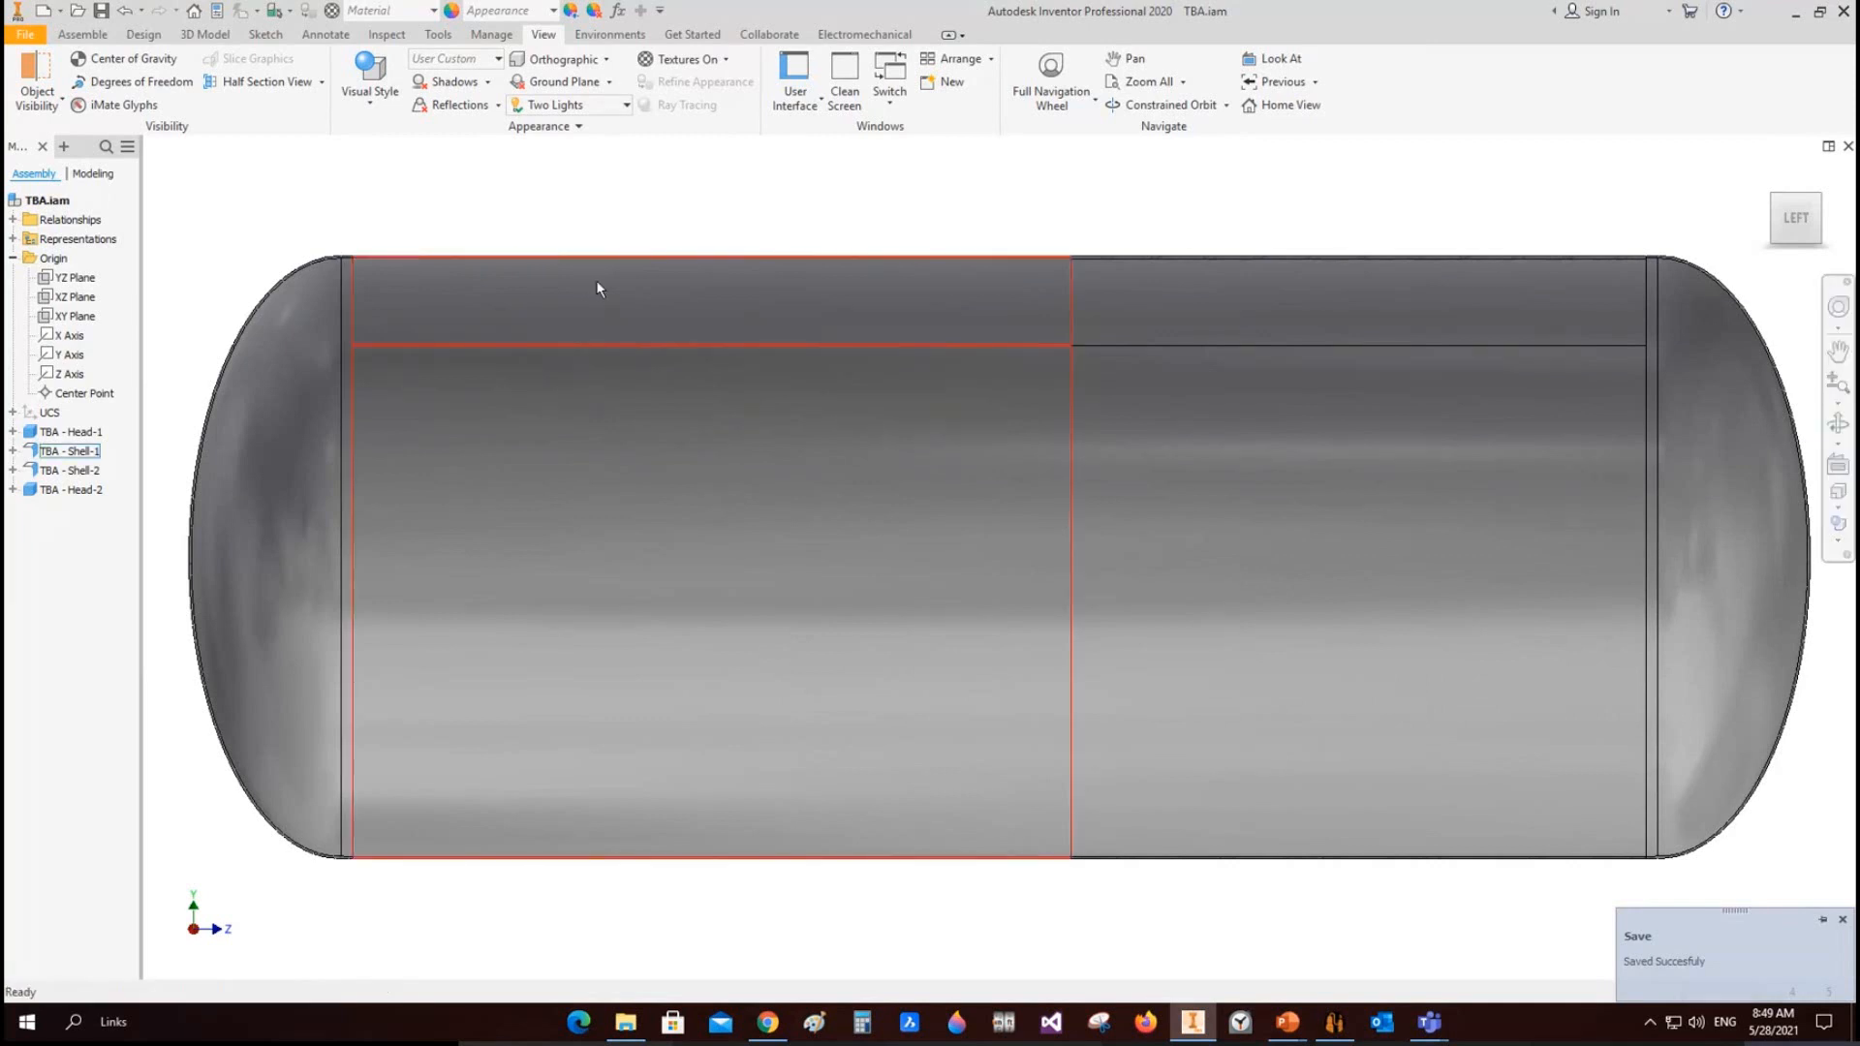
key(F4)
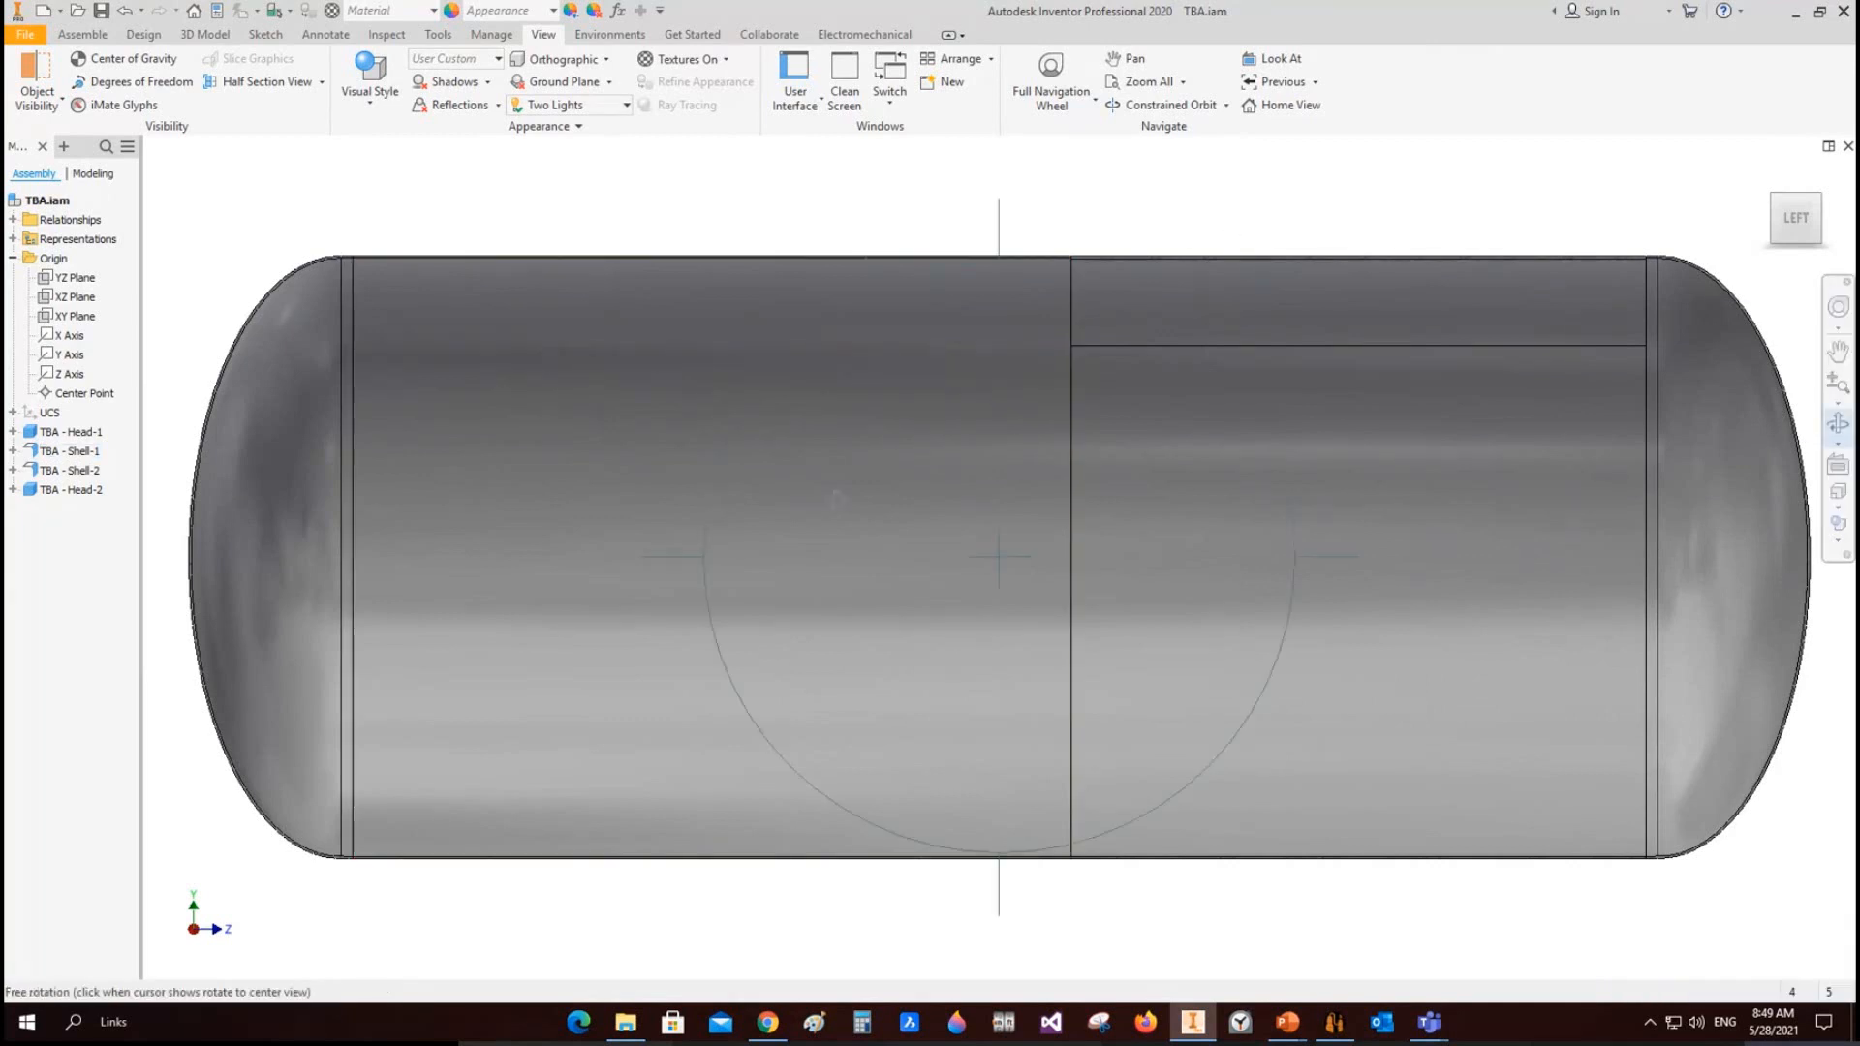
drag(1114, 542, 853, 388)
right_click(852, 387)
click(839, 328)
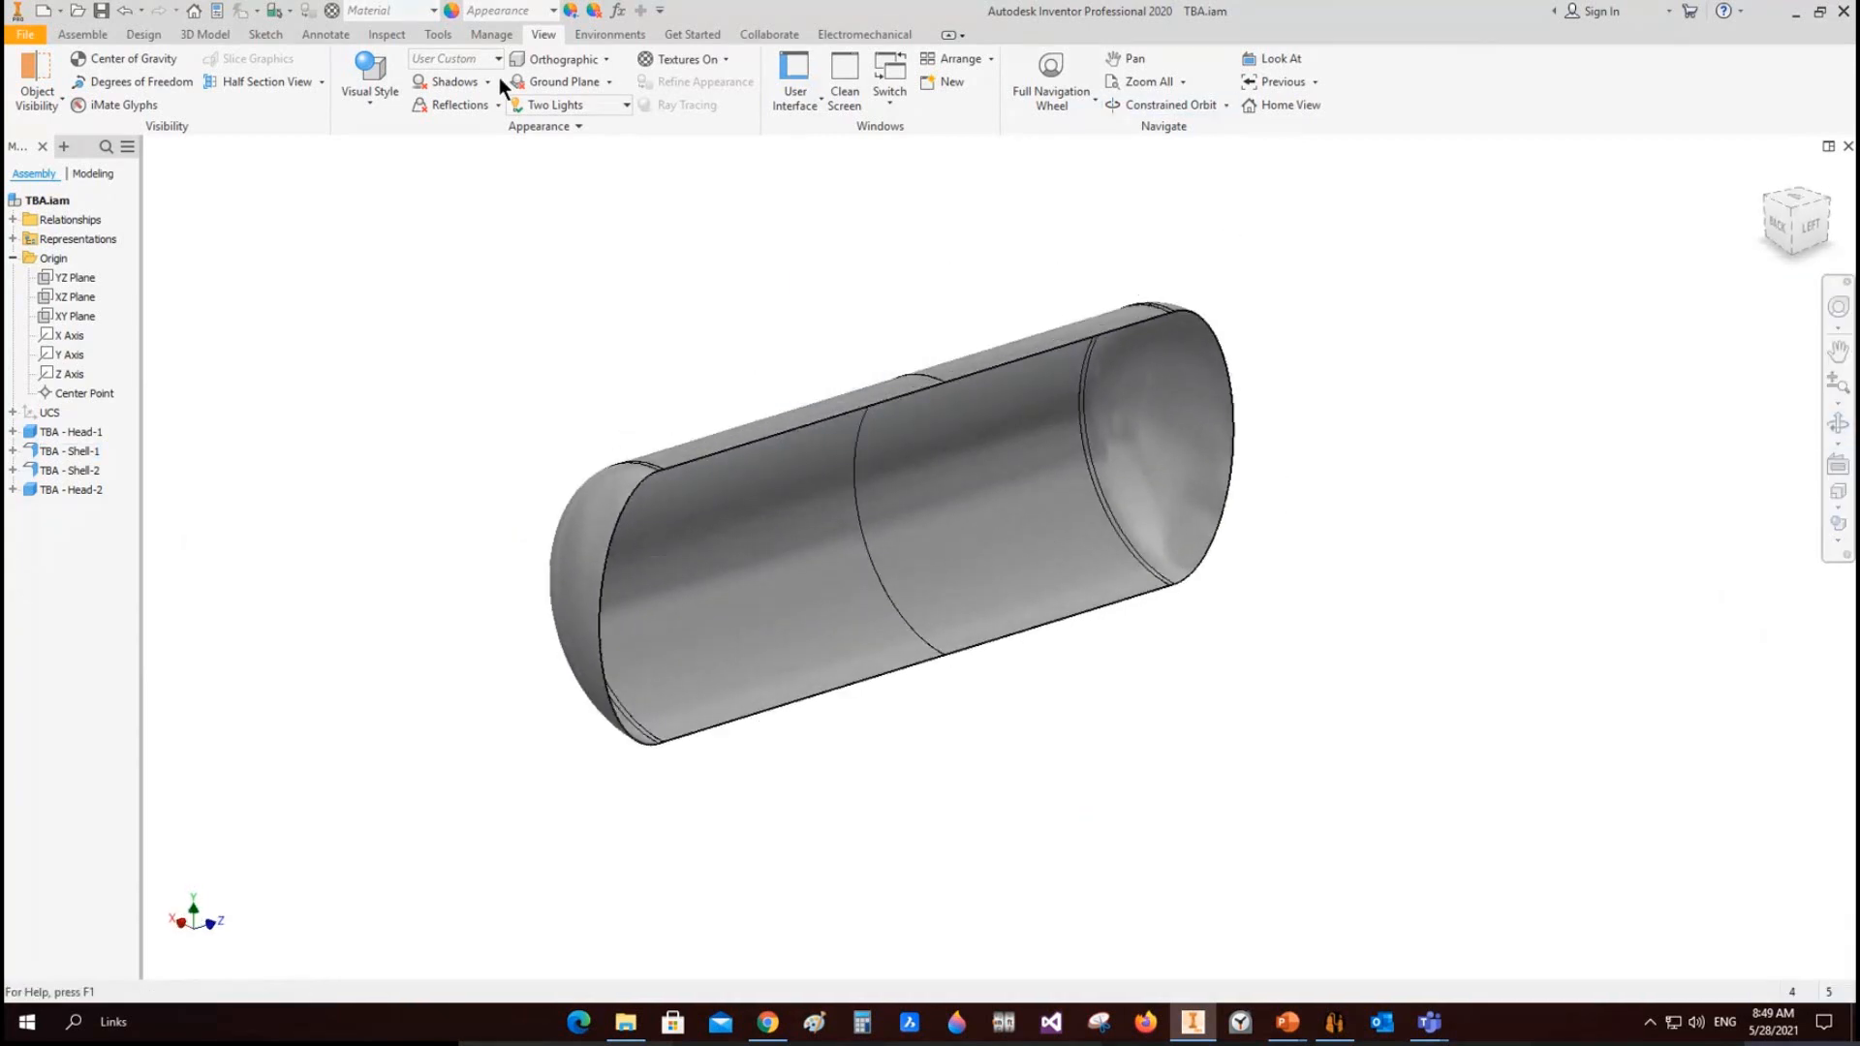
click(321, 82)
click(291, 232)
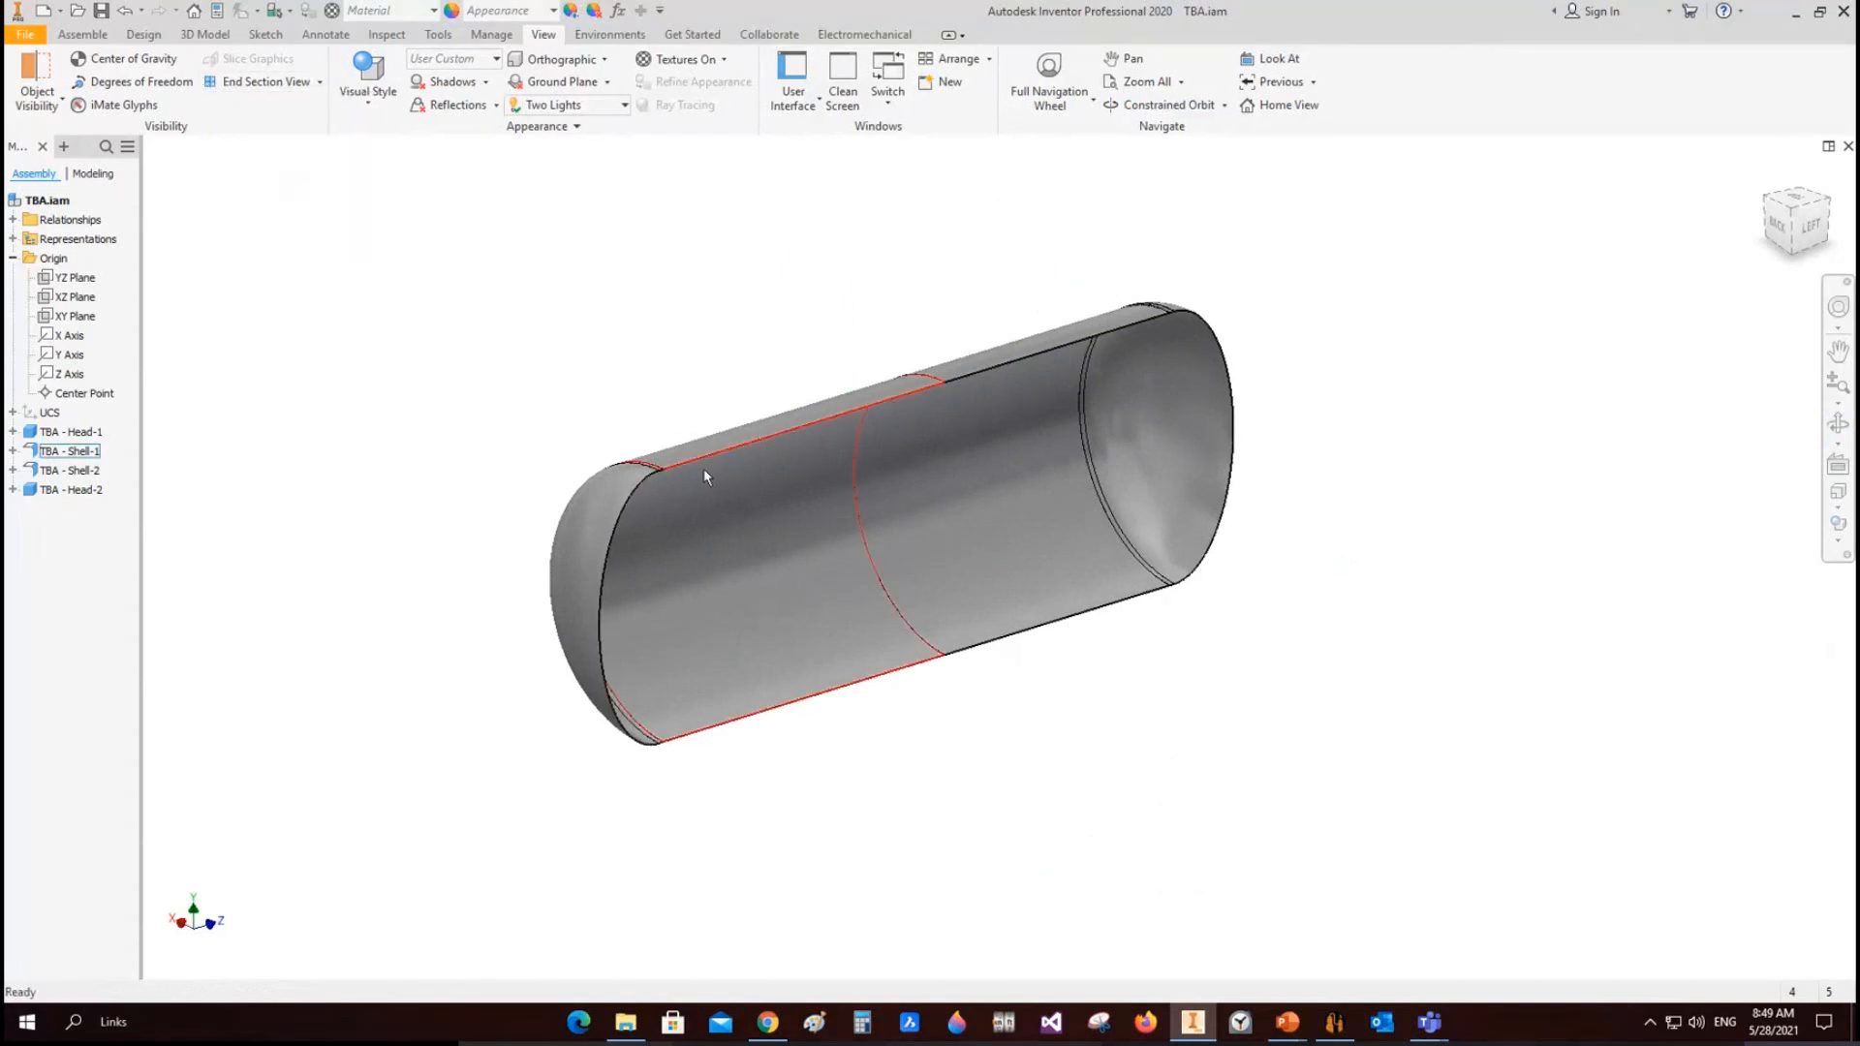
scroll(573, 494, up, 5)
scroll(581, 496, down, 6)
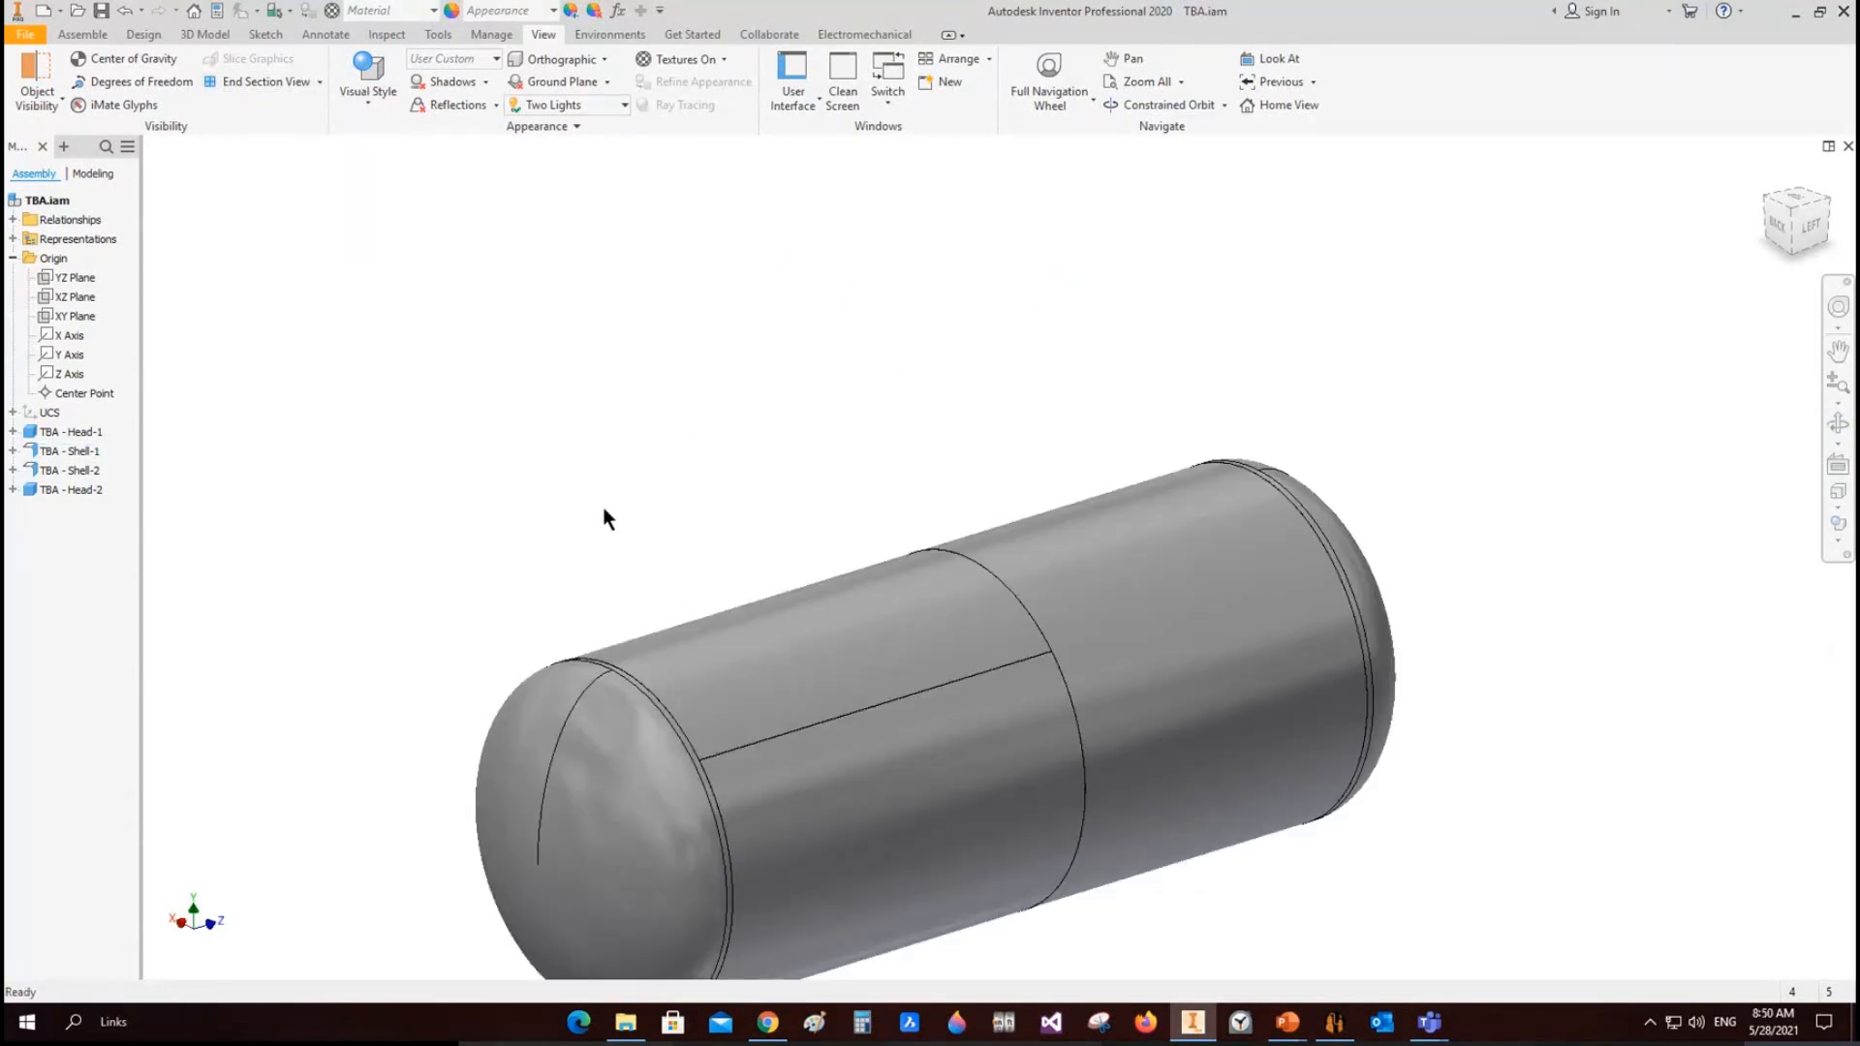
middle_drag(602, 510, 783, 354)
middle_click(784, 355)
middle_click(784, 356)
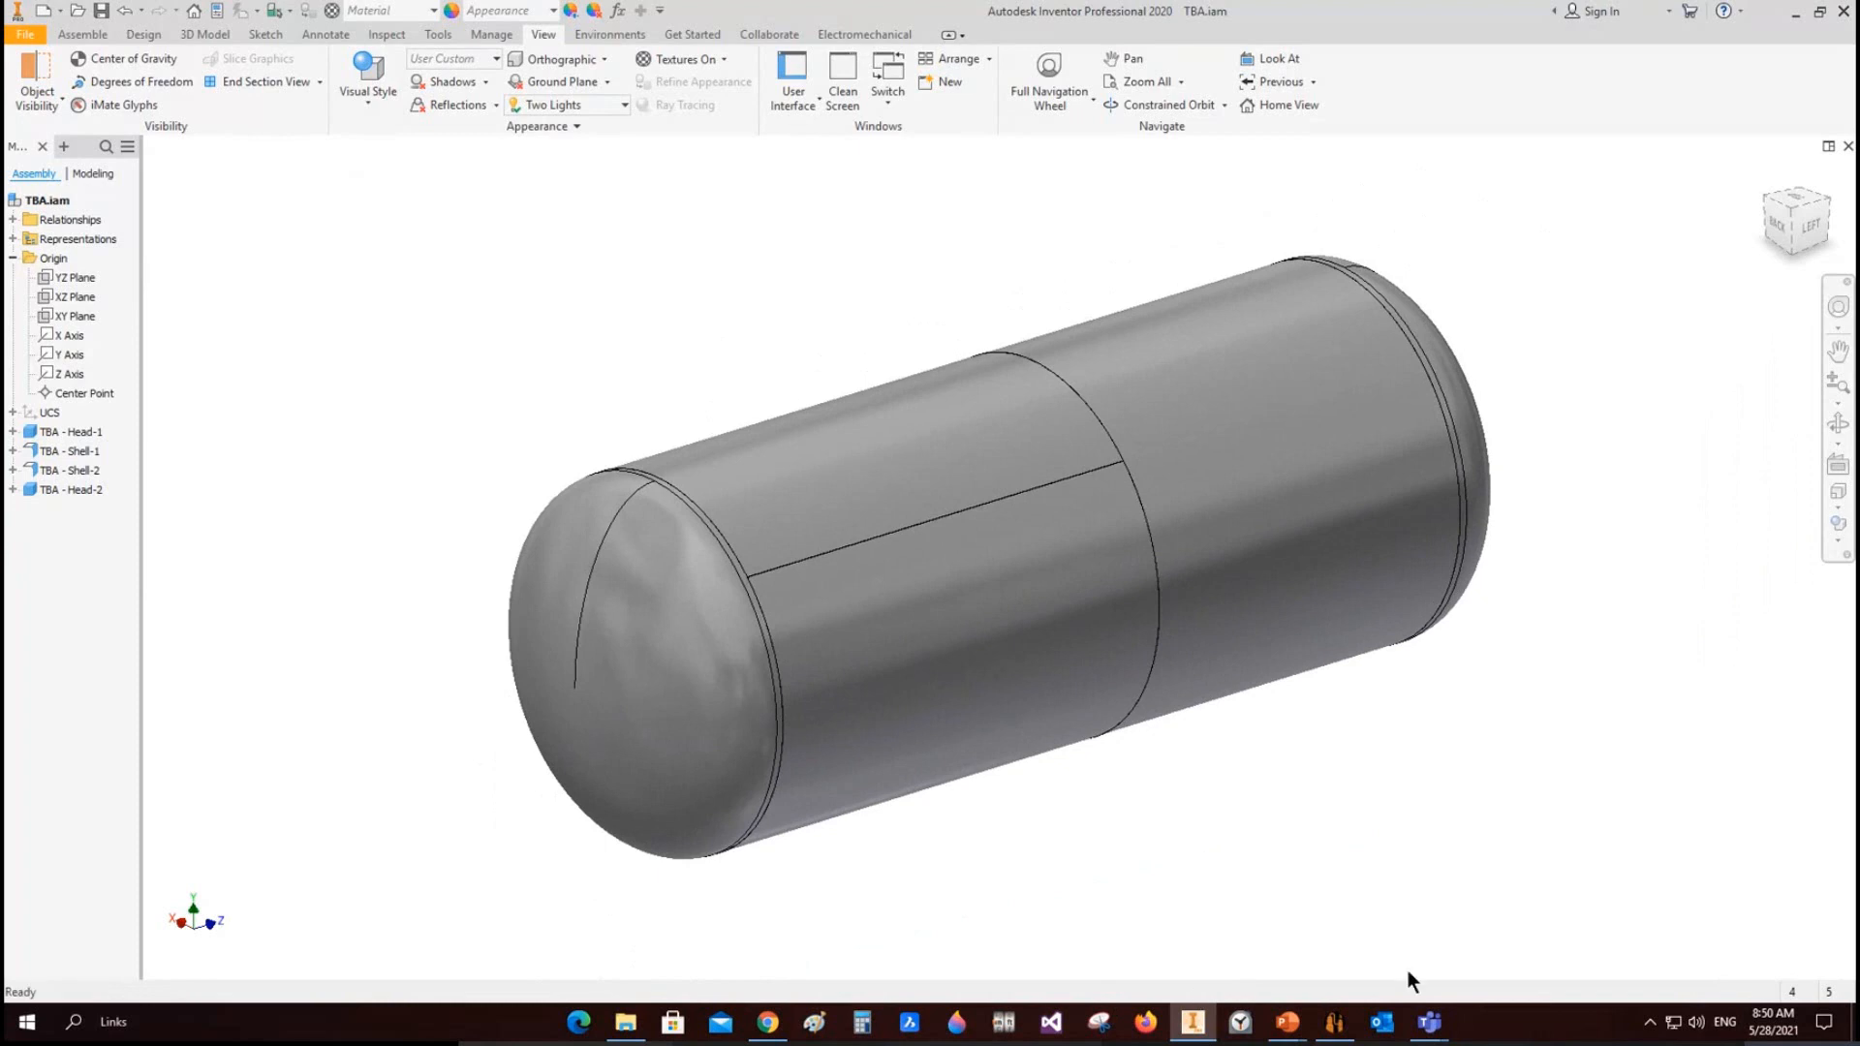
Step: Switch back to Static Equipment Generator and add a head nozzle named N1 to Head-1
click(1334, 1029)
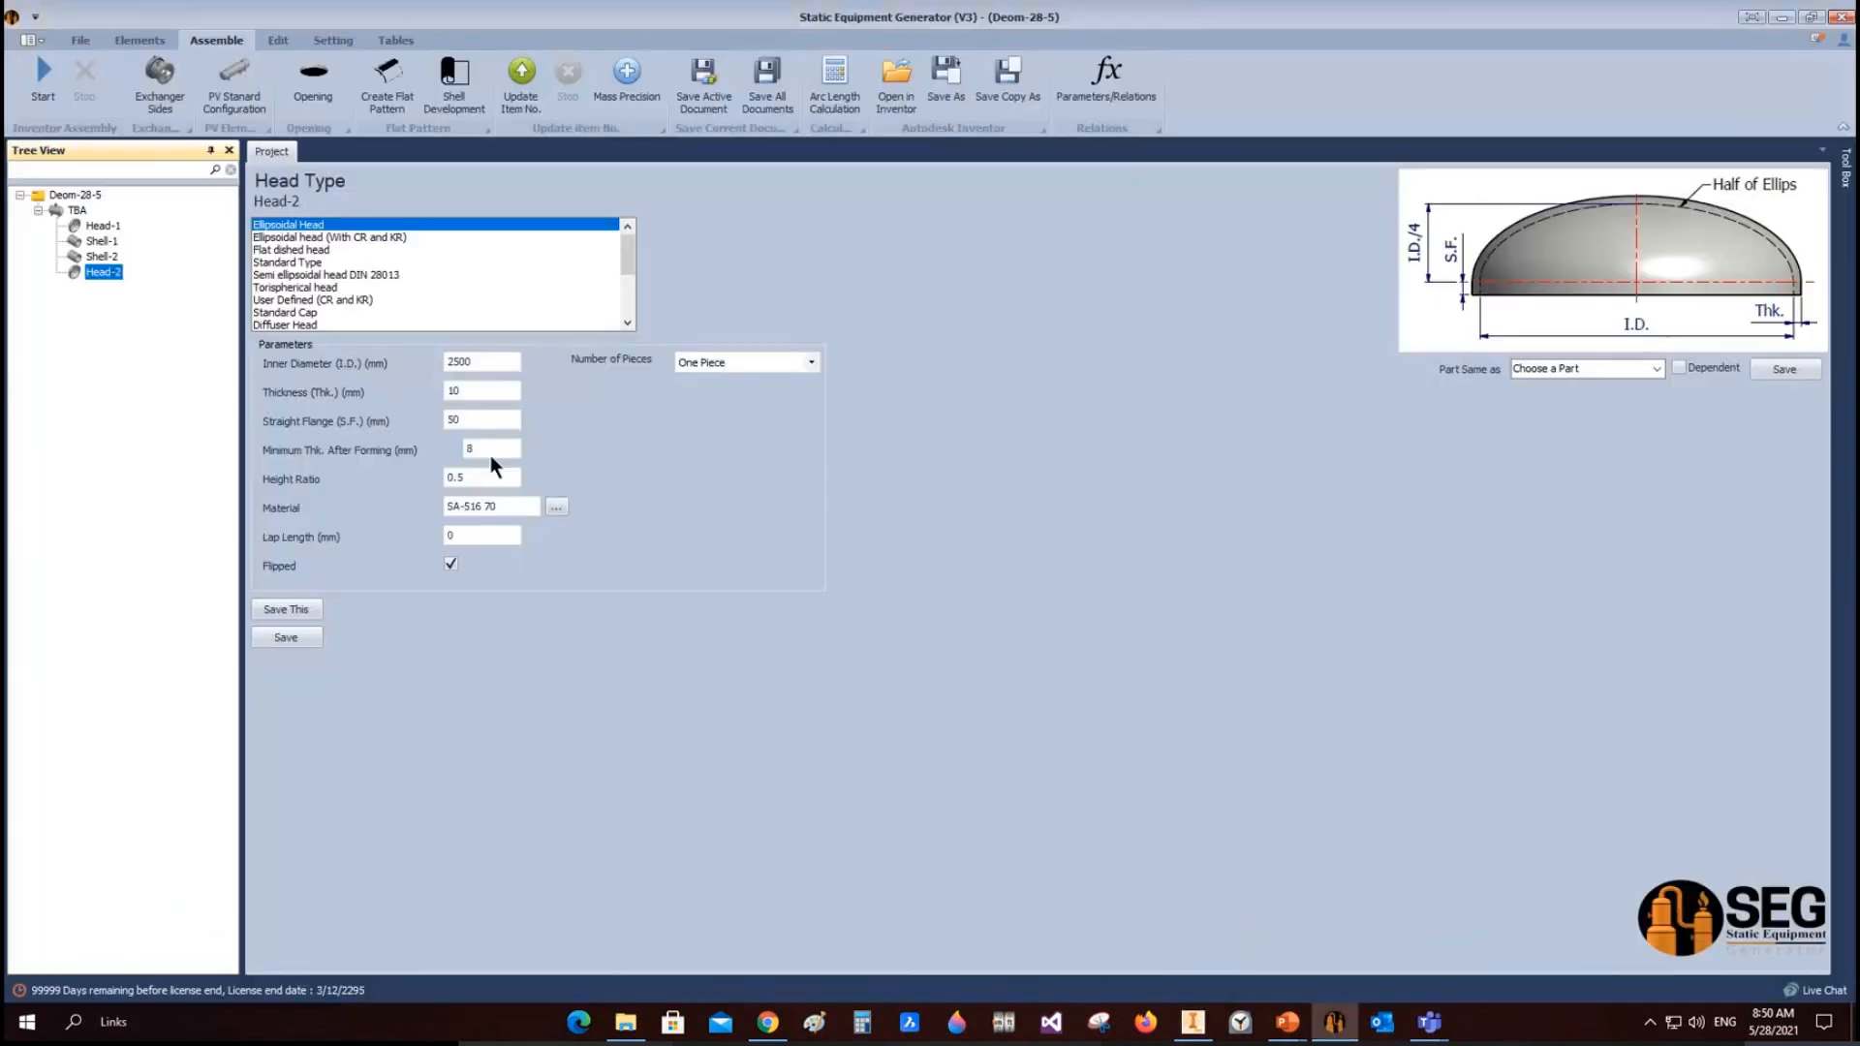
click(96, 224)
click(140, 40)
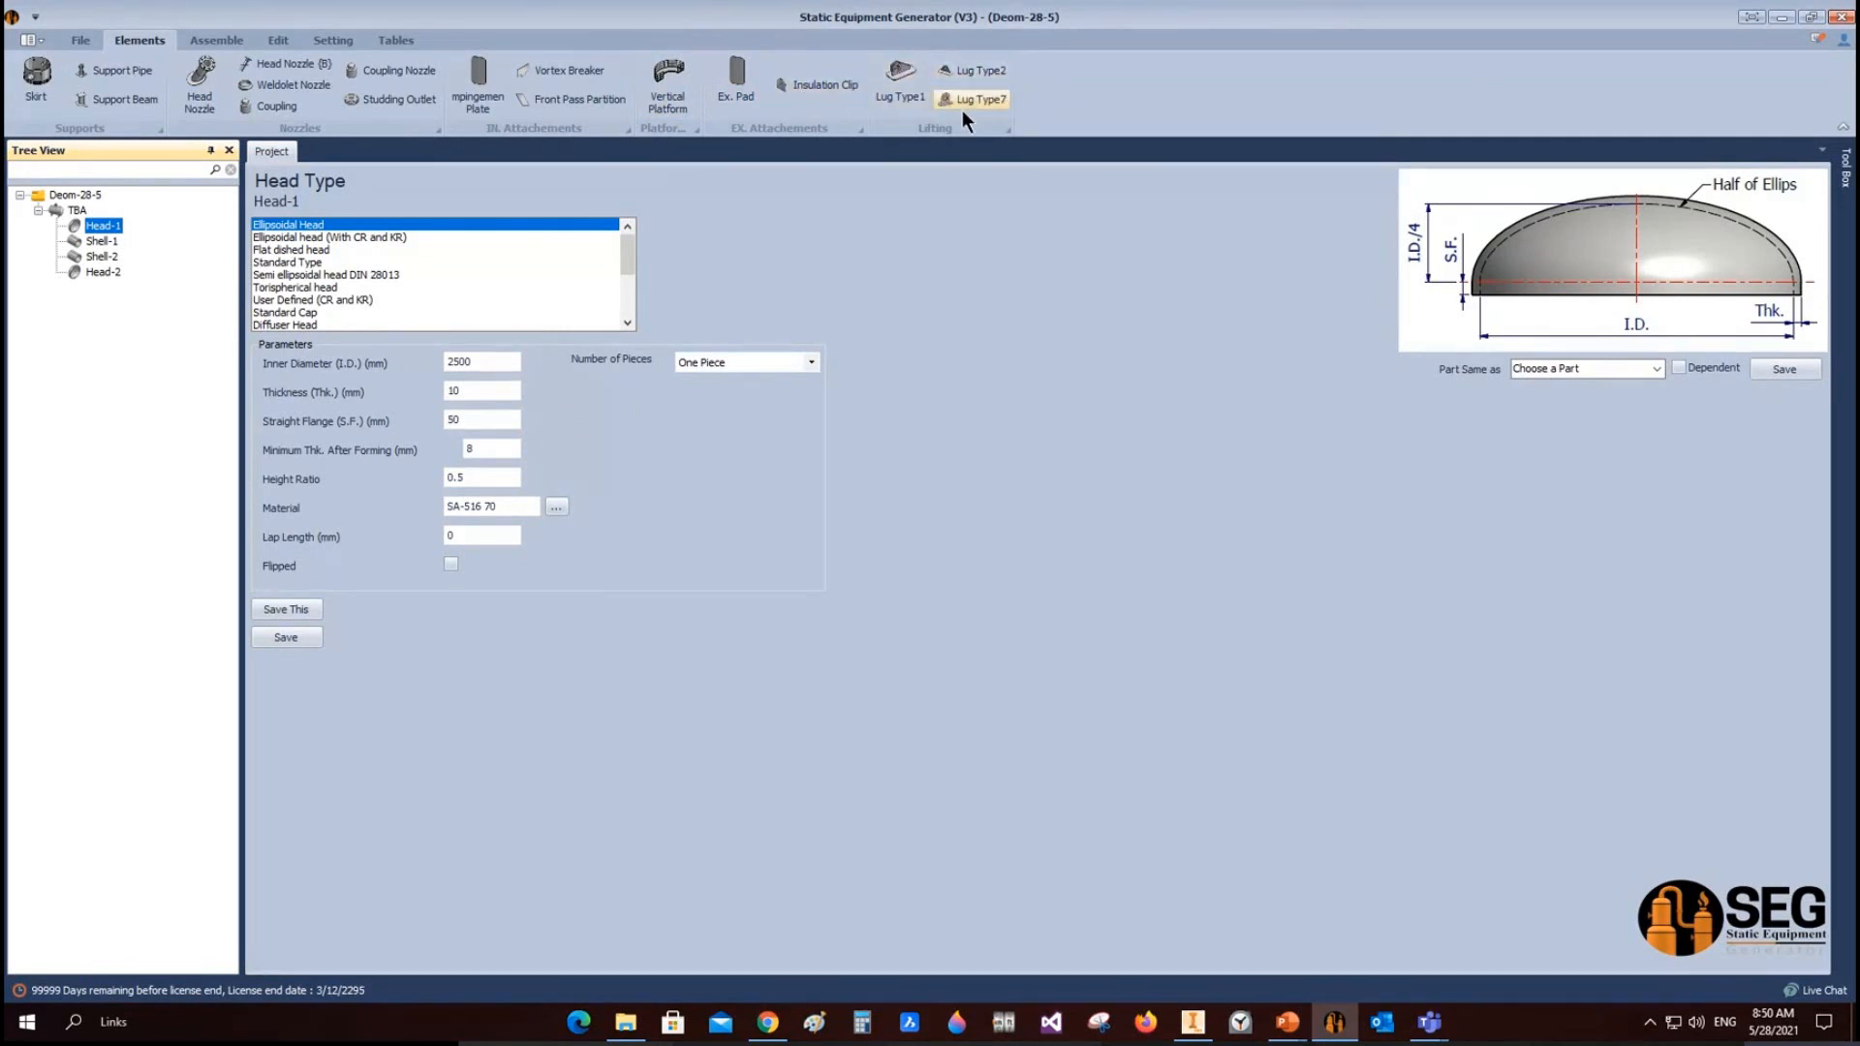
click(200, 86)
text(M)
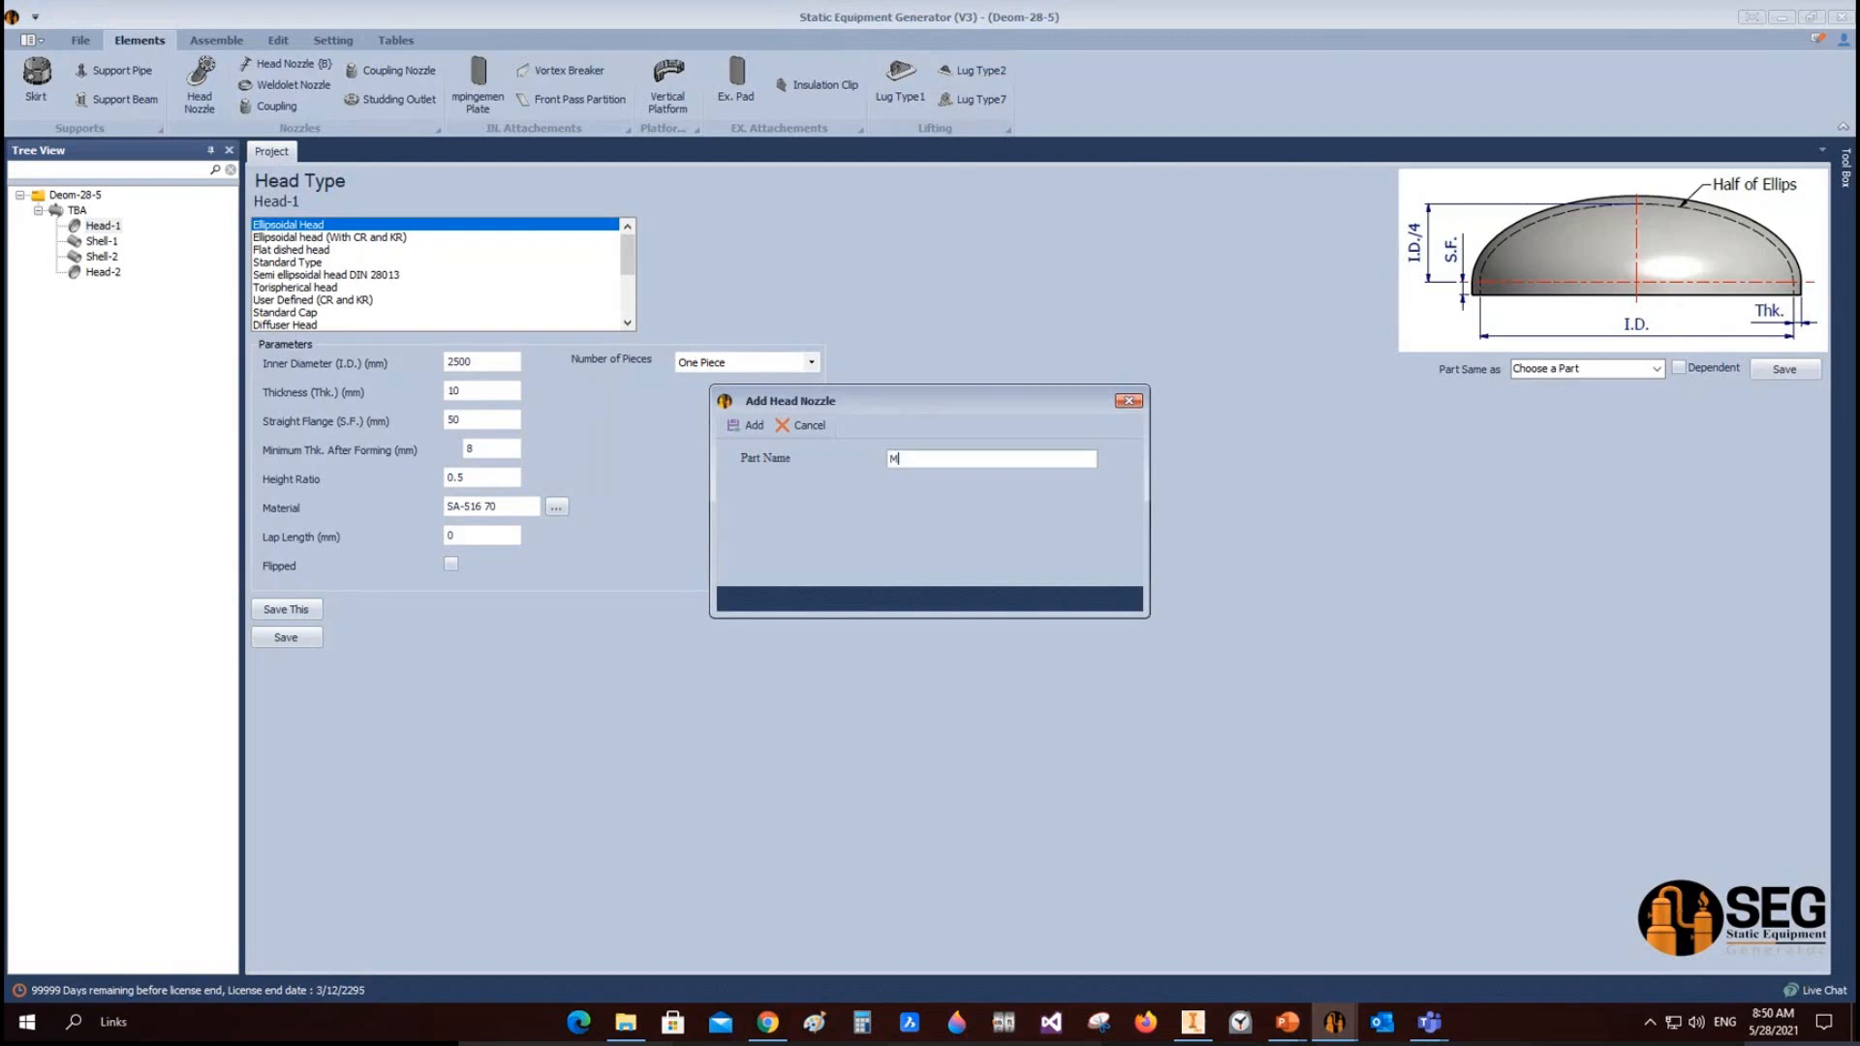
key(BackSpace)
text(N1)
click(748, 426)
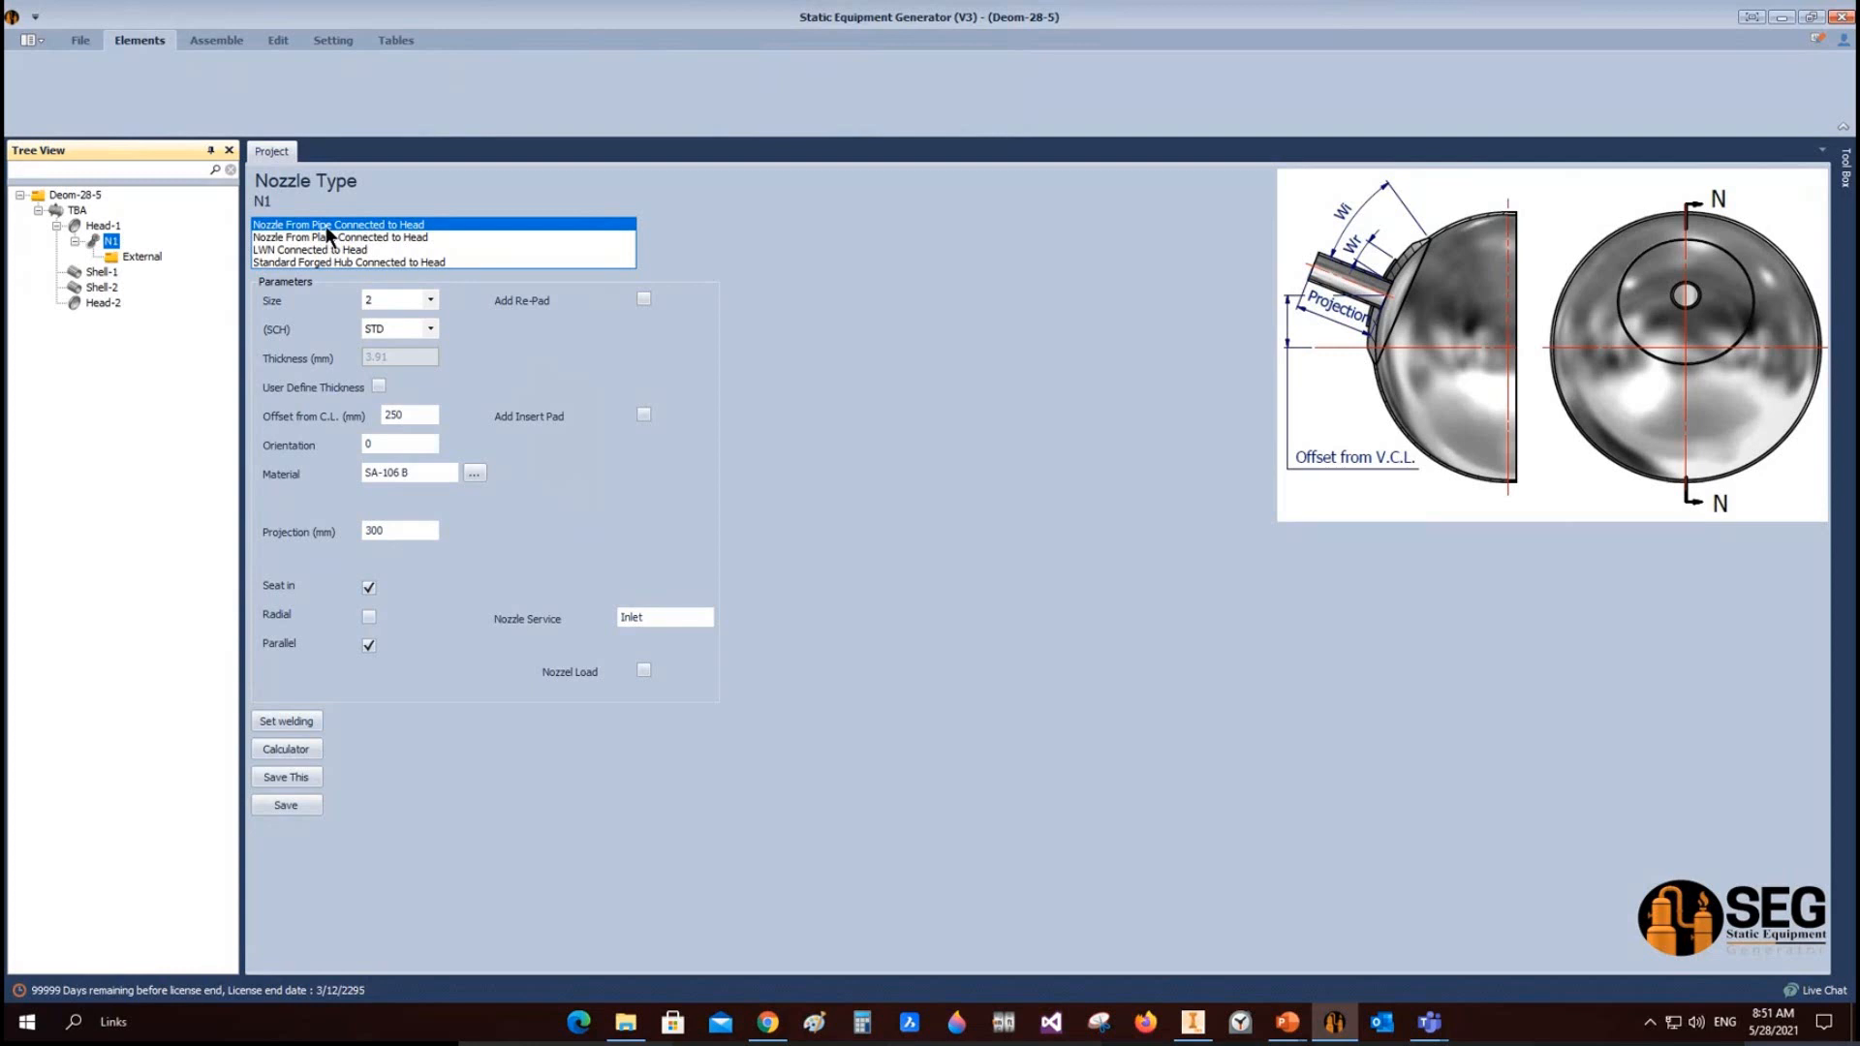
Step: Examine the plate, LWN and standard forged hub types for nozzle N1, returning to Nozzle From Pipe Connected to Head
click(349, 237)
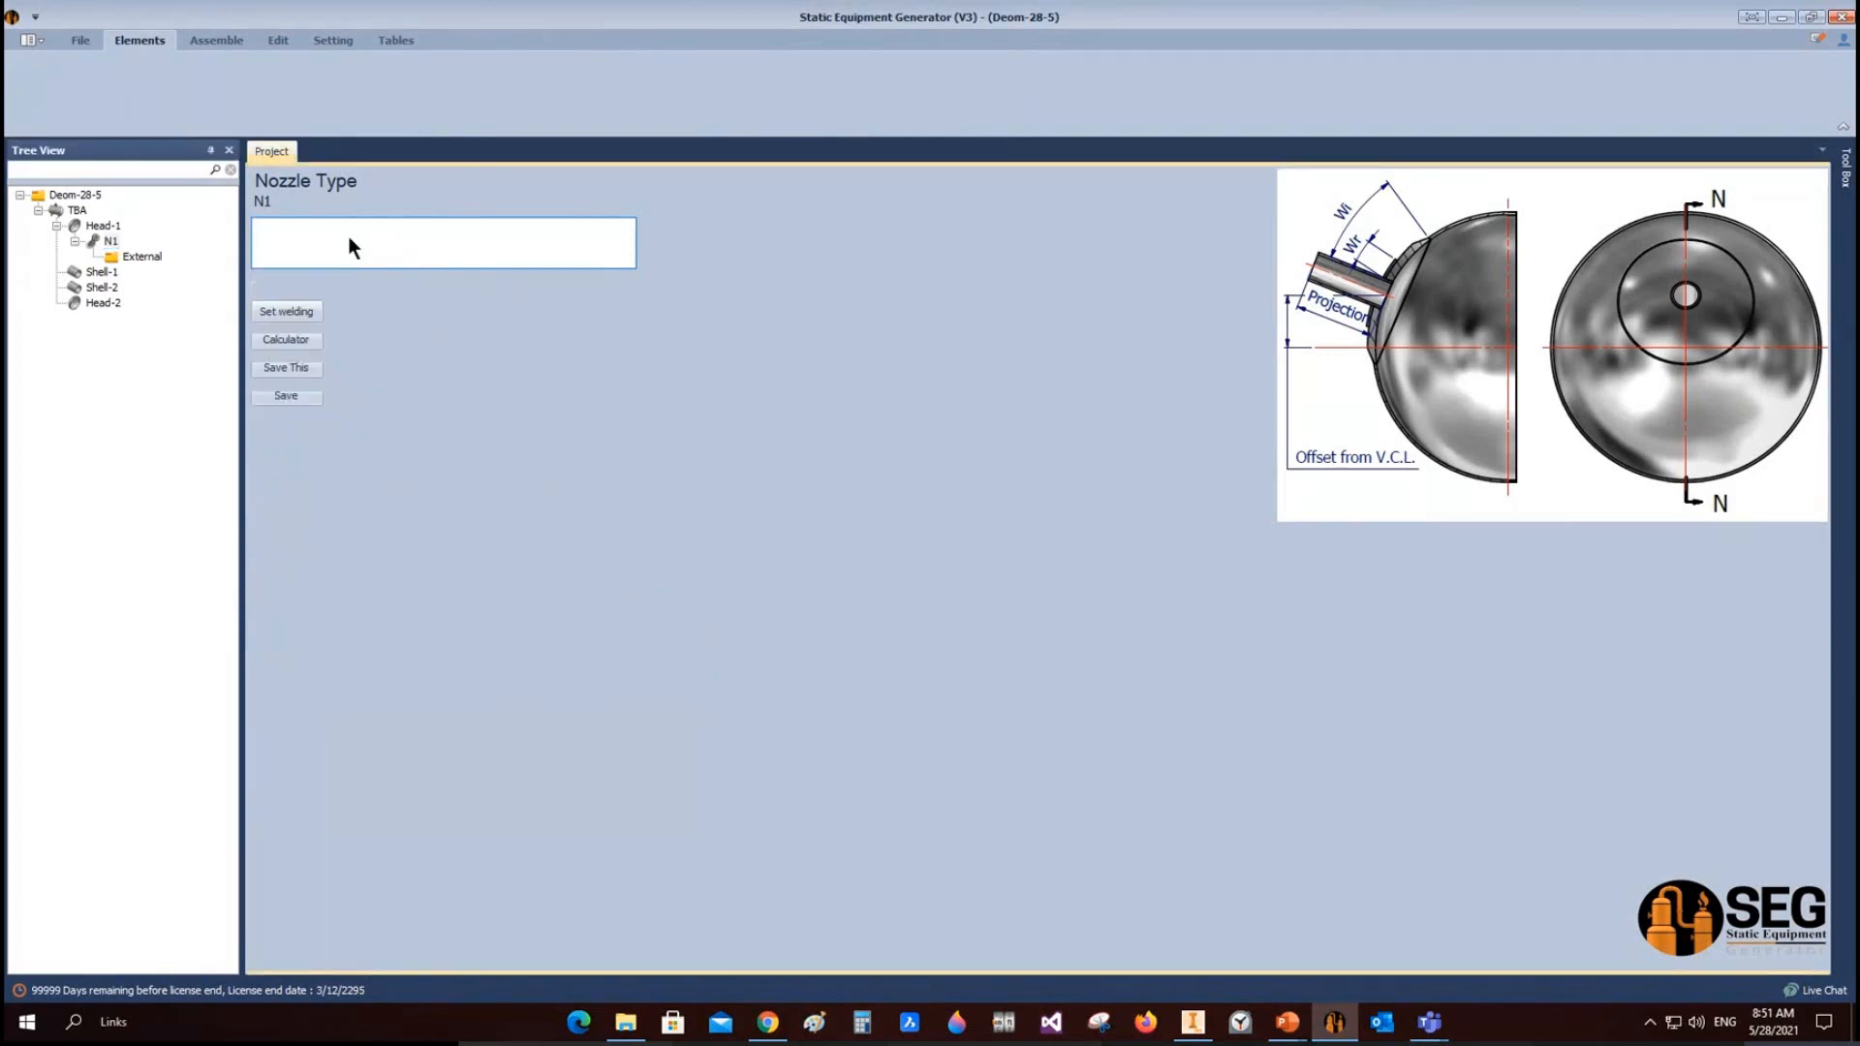
click(319, 249)
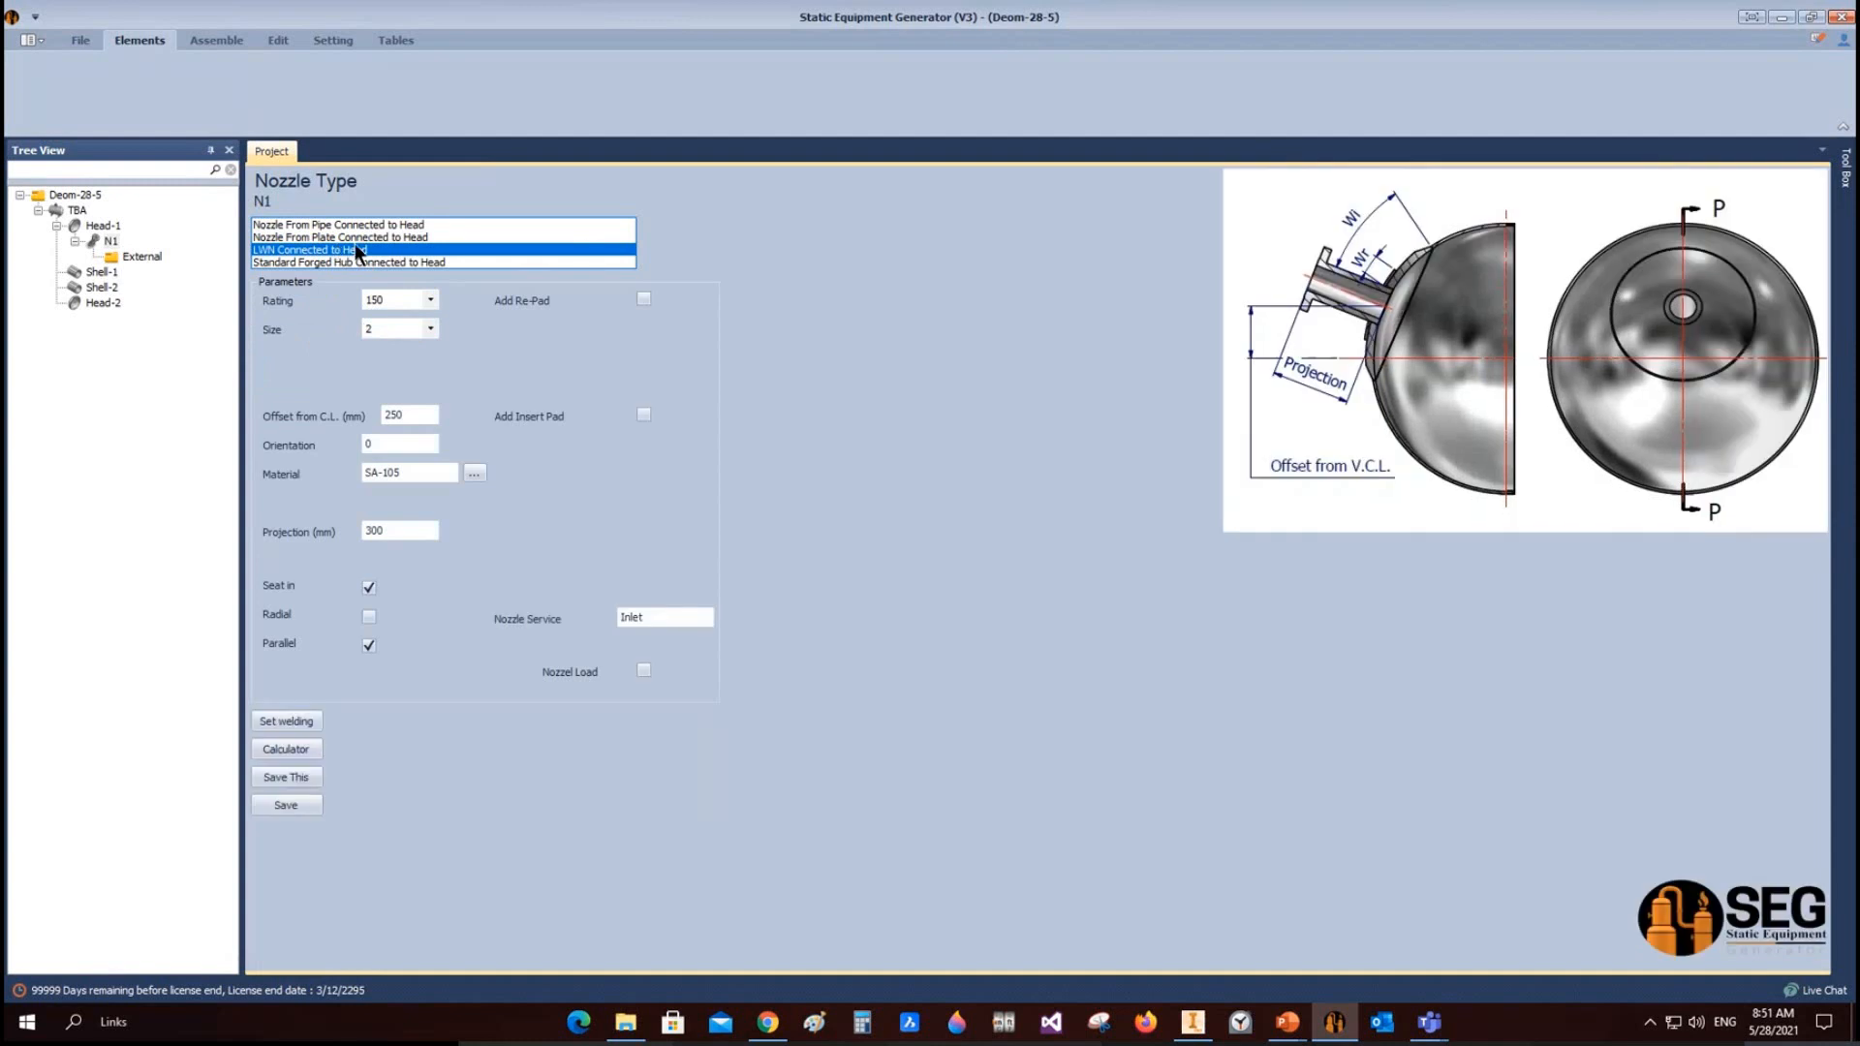
click(339, 262)
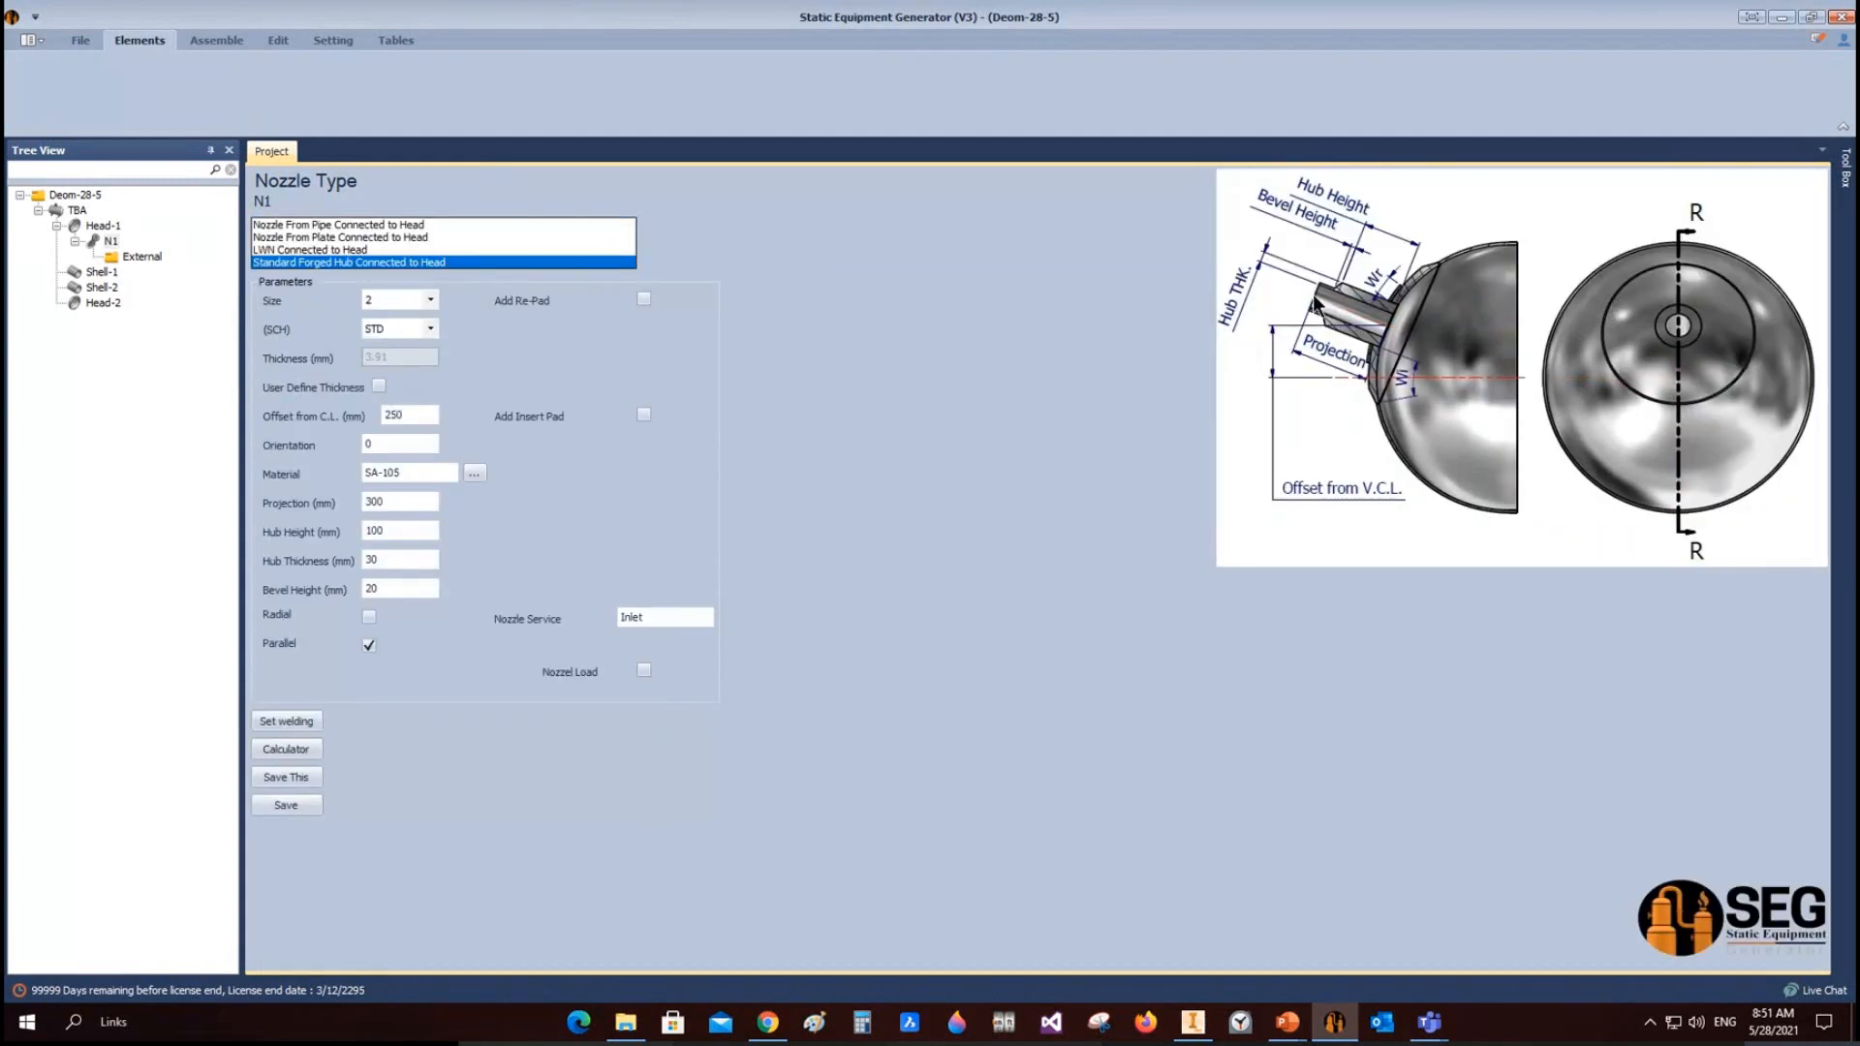
click(454, 226)
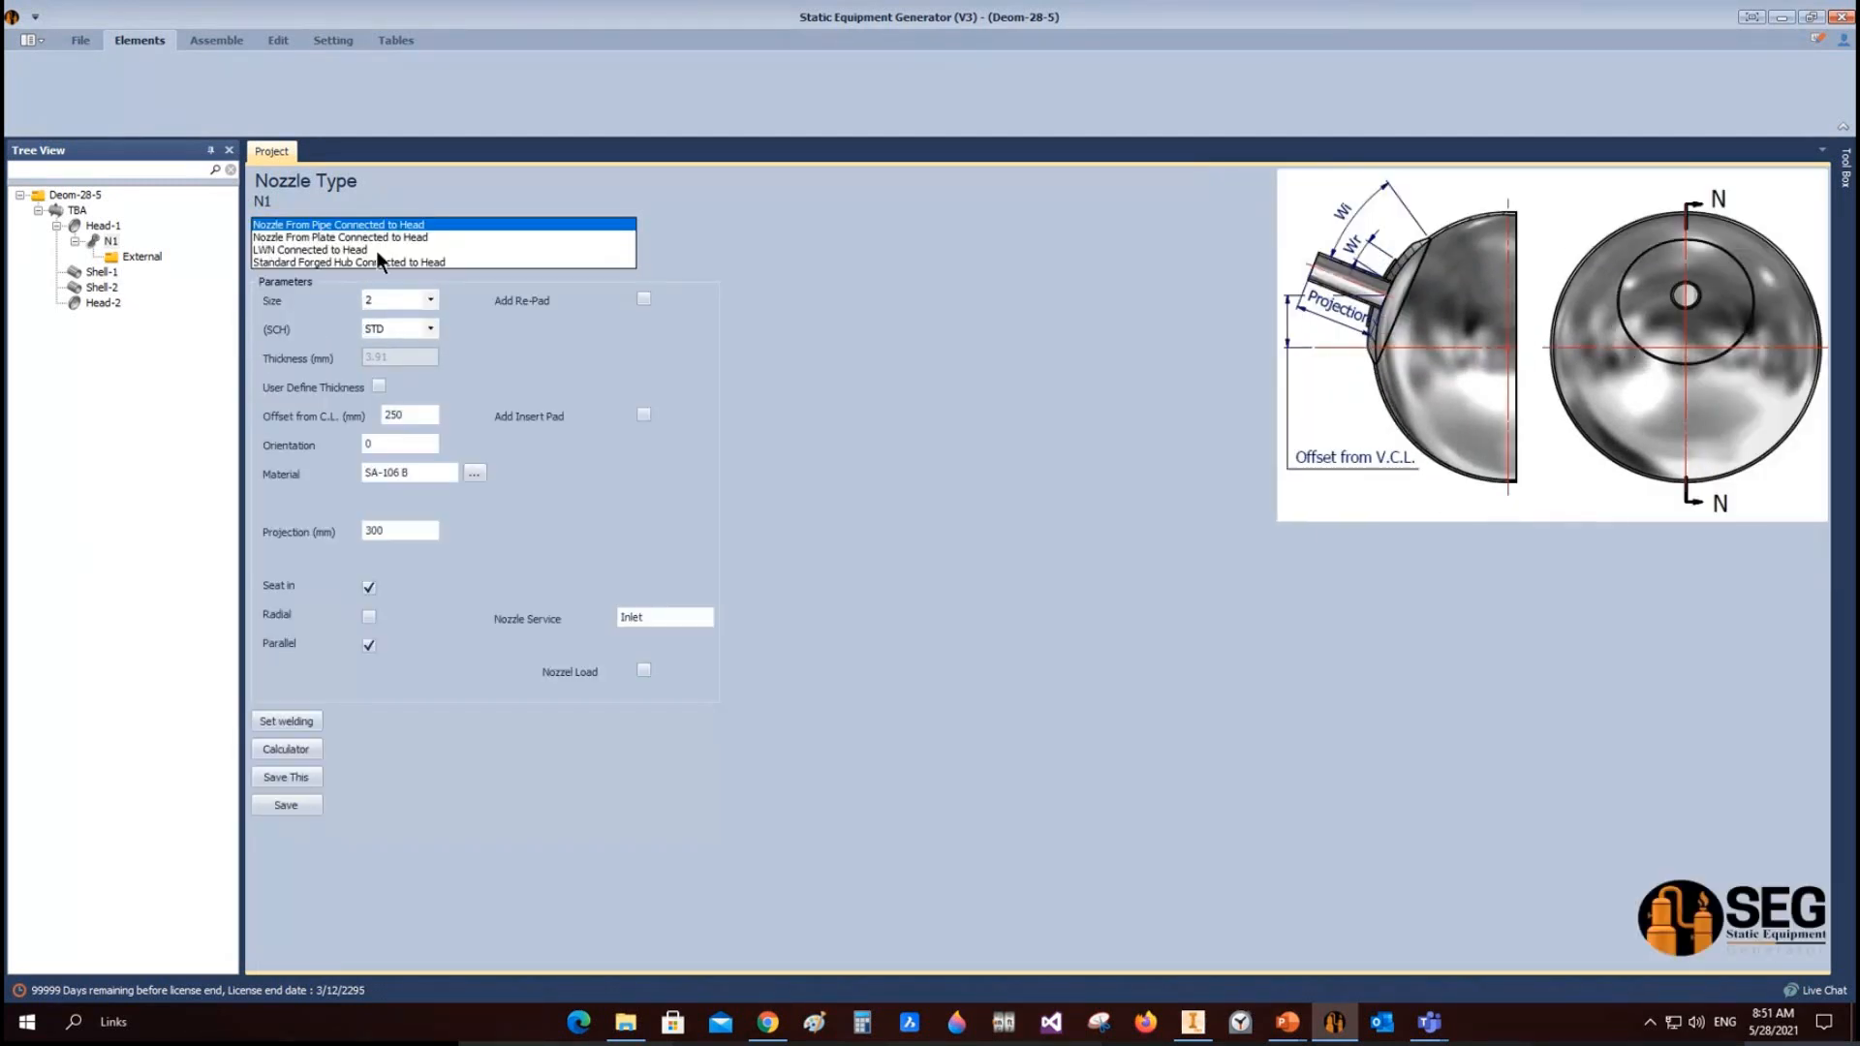
Step: Set nozzle N1's pipe size to 6 and its schedule to 40
click(431, 298)
click(394, 393)
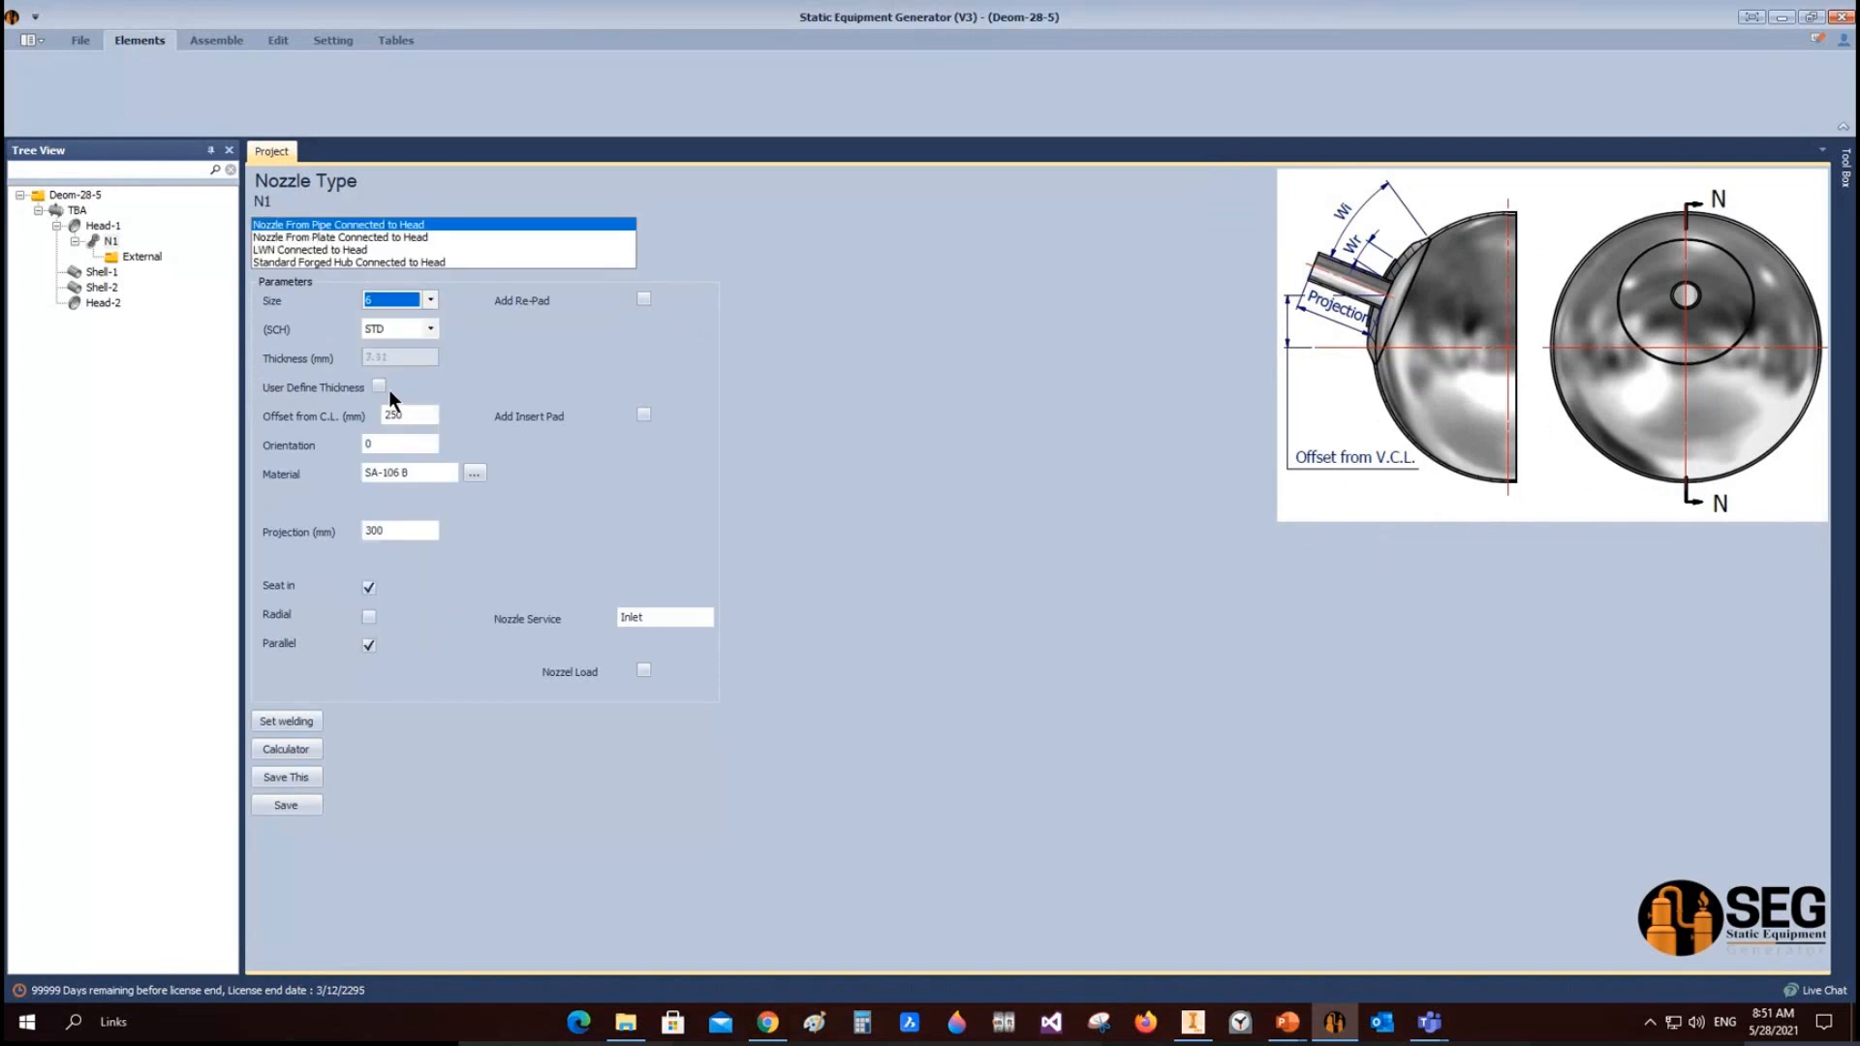
click(431, 297)
click(573, 312)
click(431, 329)
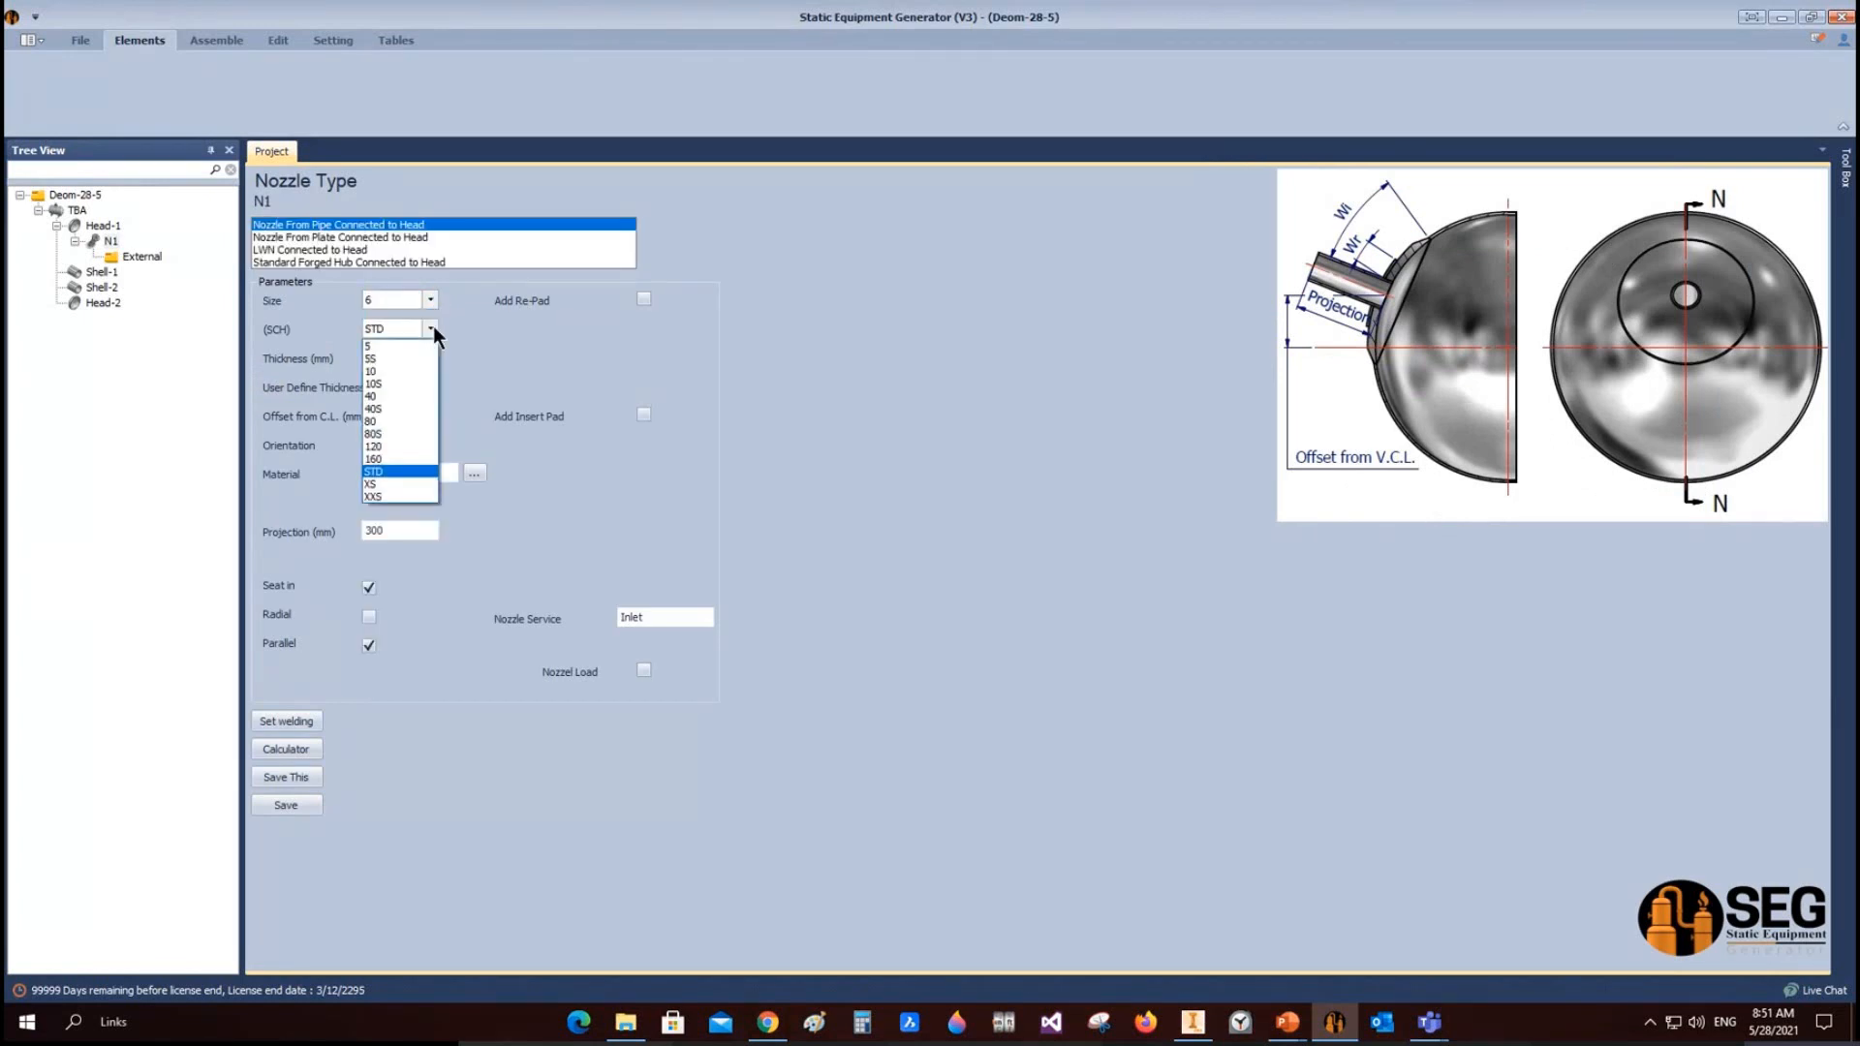
click(383, 396)
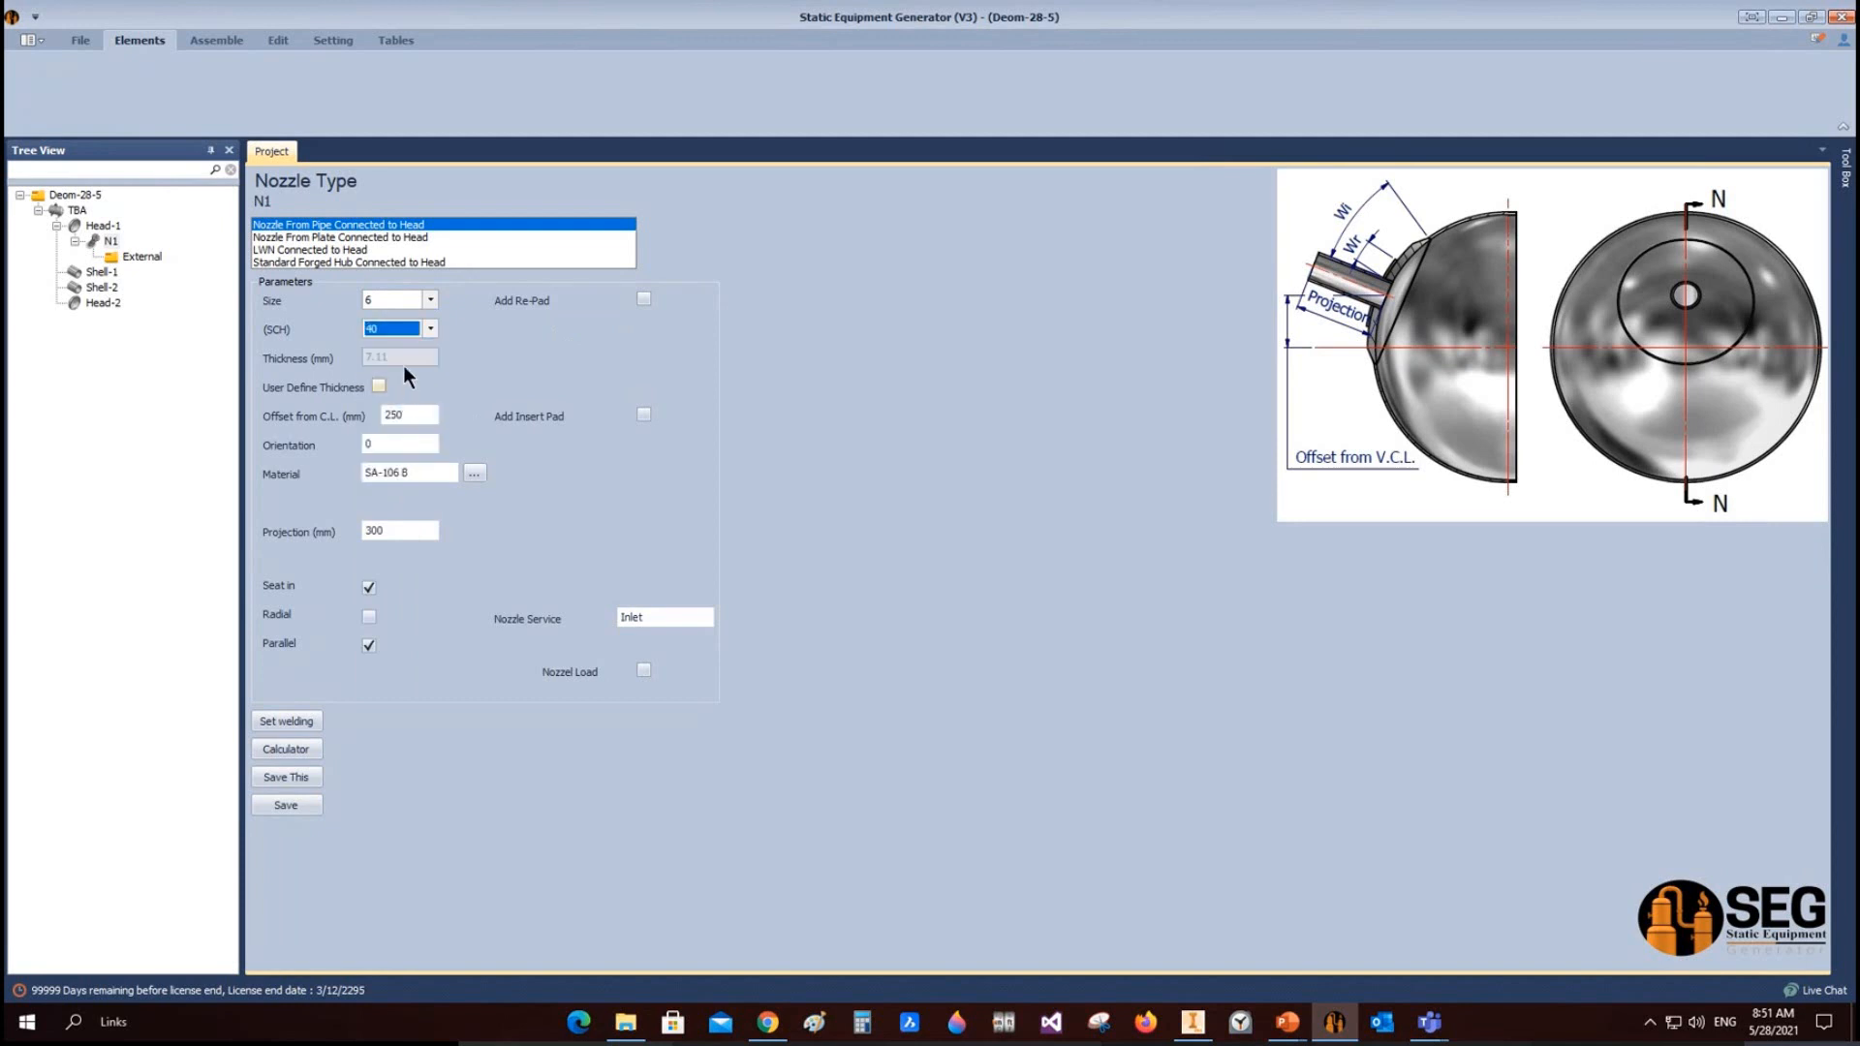
Step: Set nozzle N1's offset from the center line to 750 mm
double_click(413, 418)
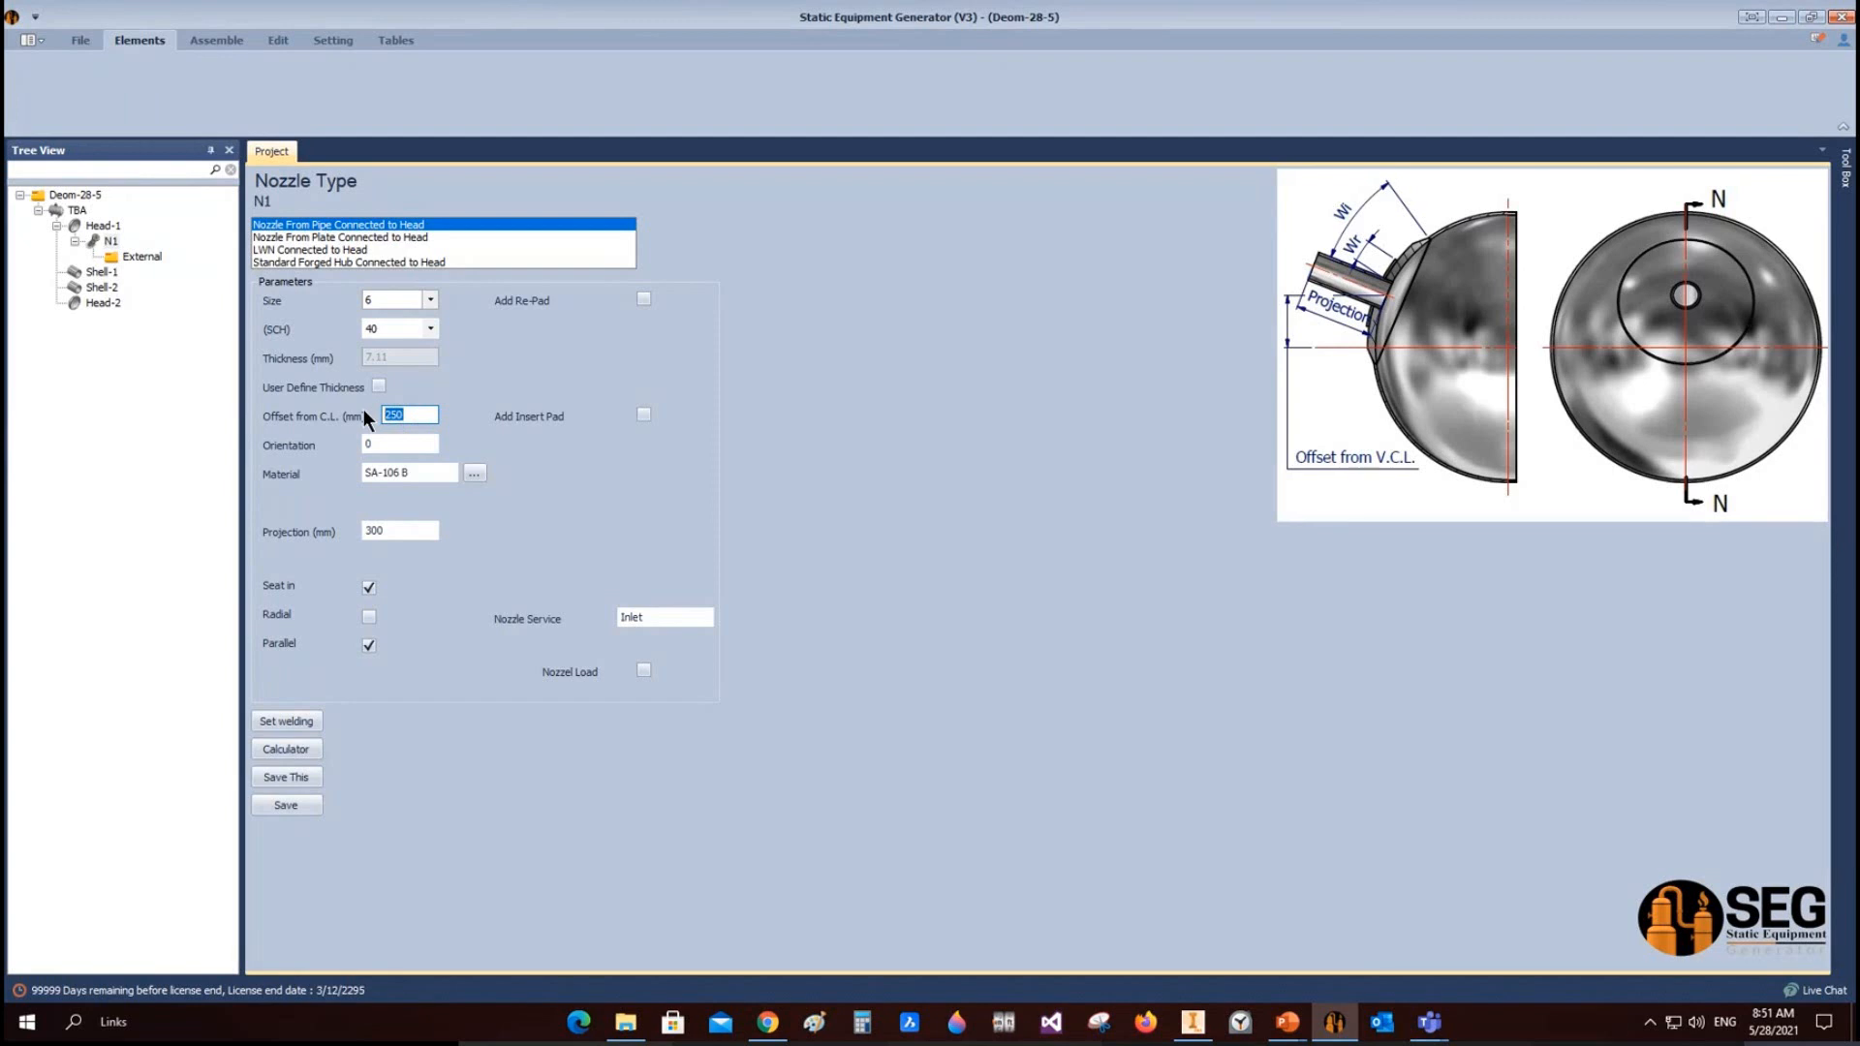
text(75000)
key(BackSpace)
key(Tab)
click(414, 534)
Step: Add a reinforcement pad to nozzle N1 with a width of 120 mm
click(644, 300)
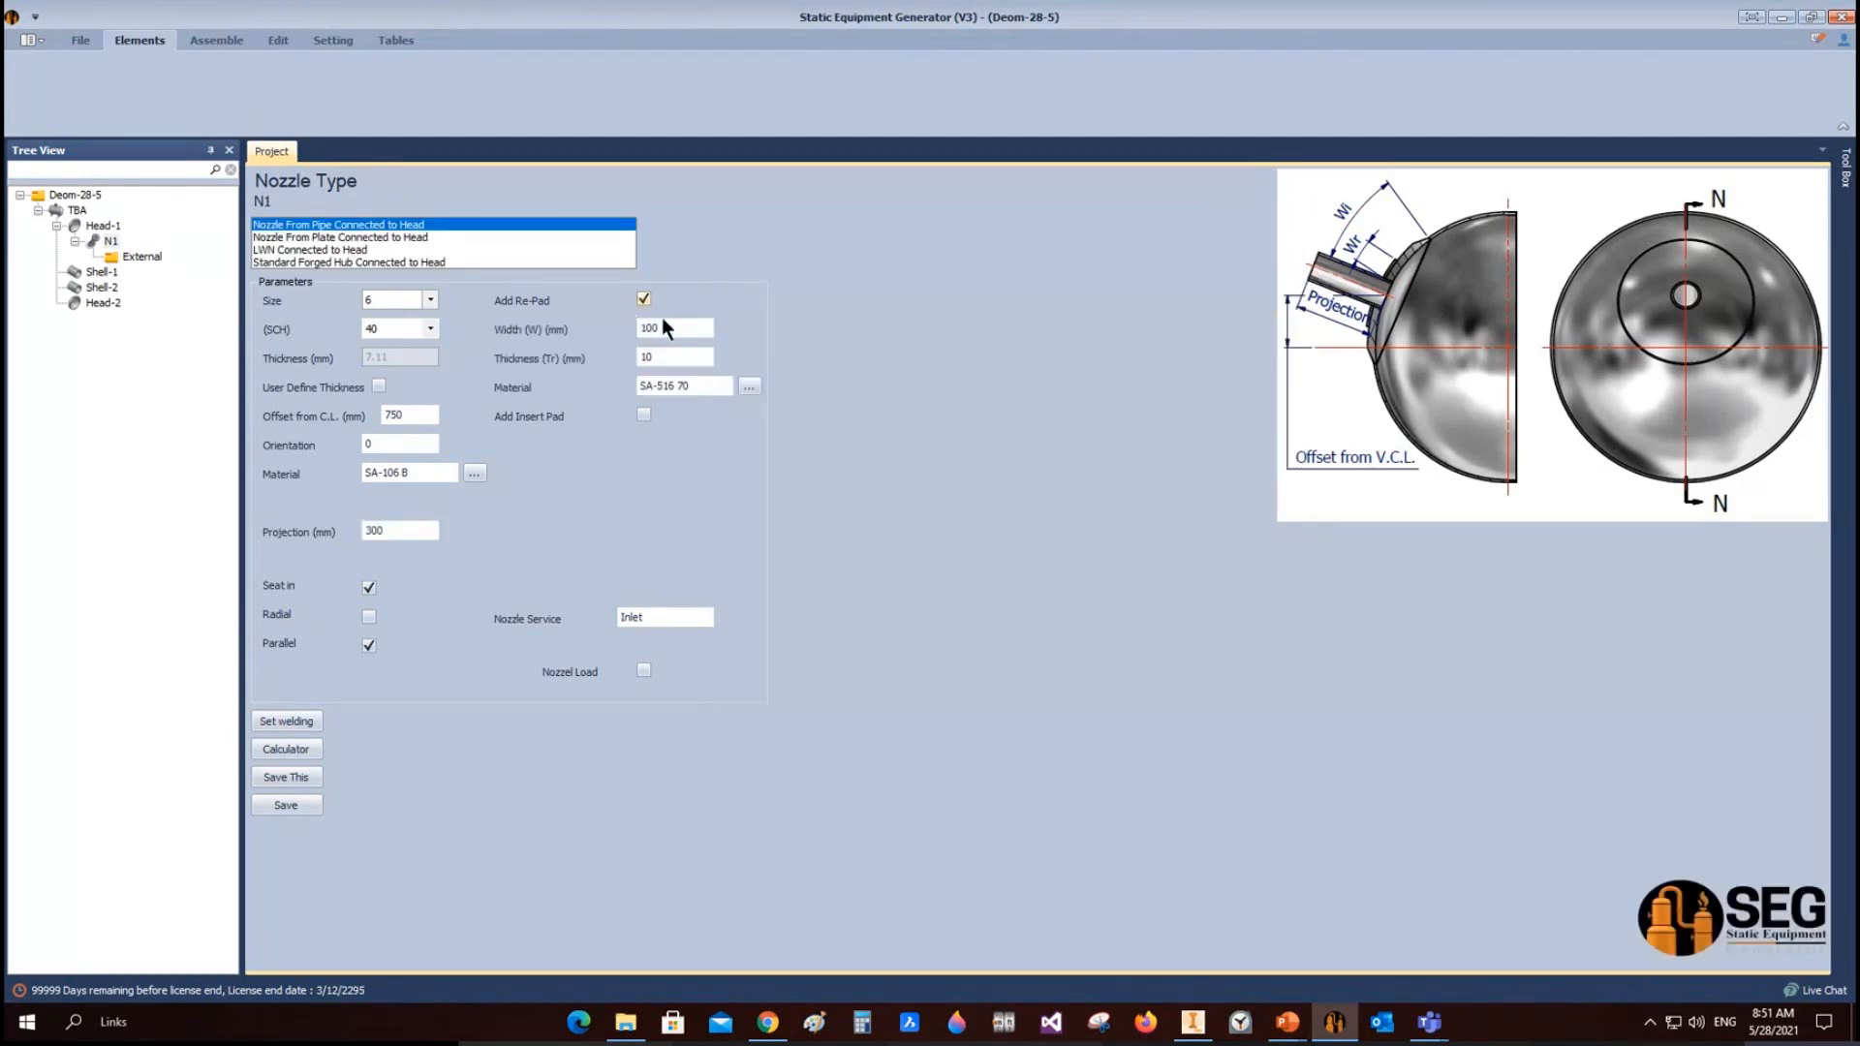
click(674, 328)
text(120)
Step: Set nozzle N1's service to Inlet Nozzle, enable its nozzle load without entering forces or moments, and save the nozzle
click(667, 620)
text(Inlet Nozzle)
click(641, 673)
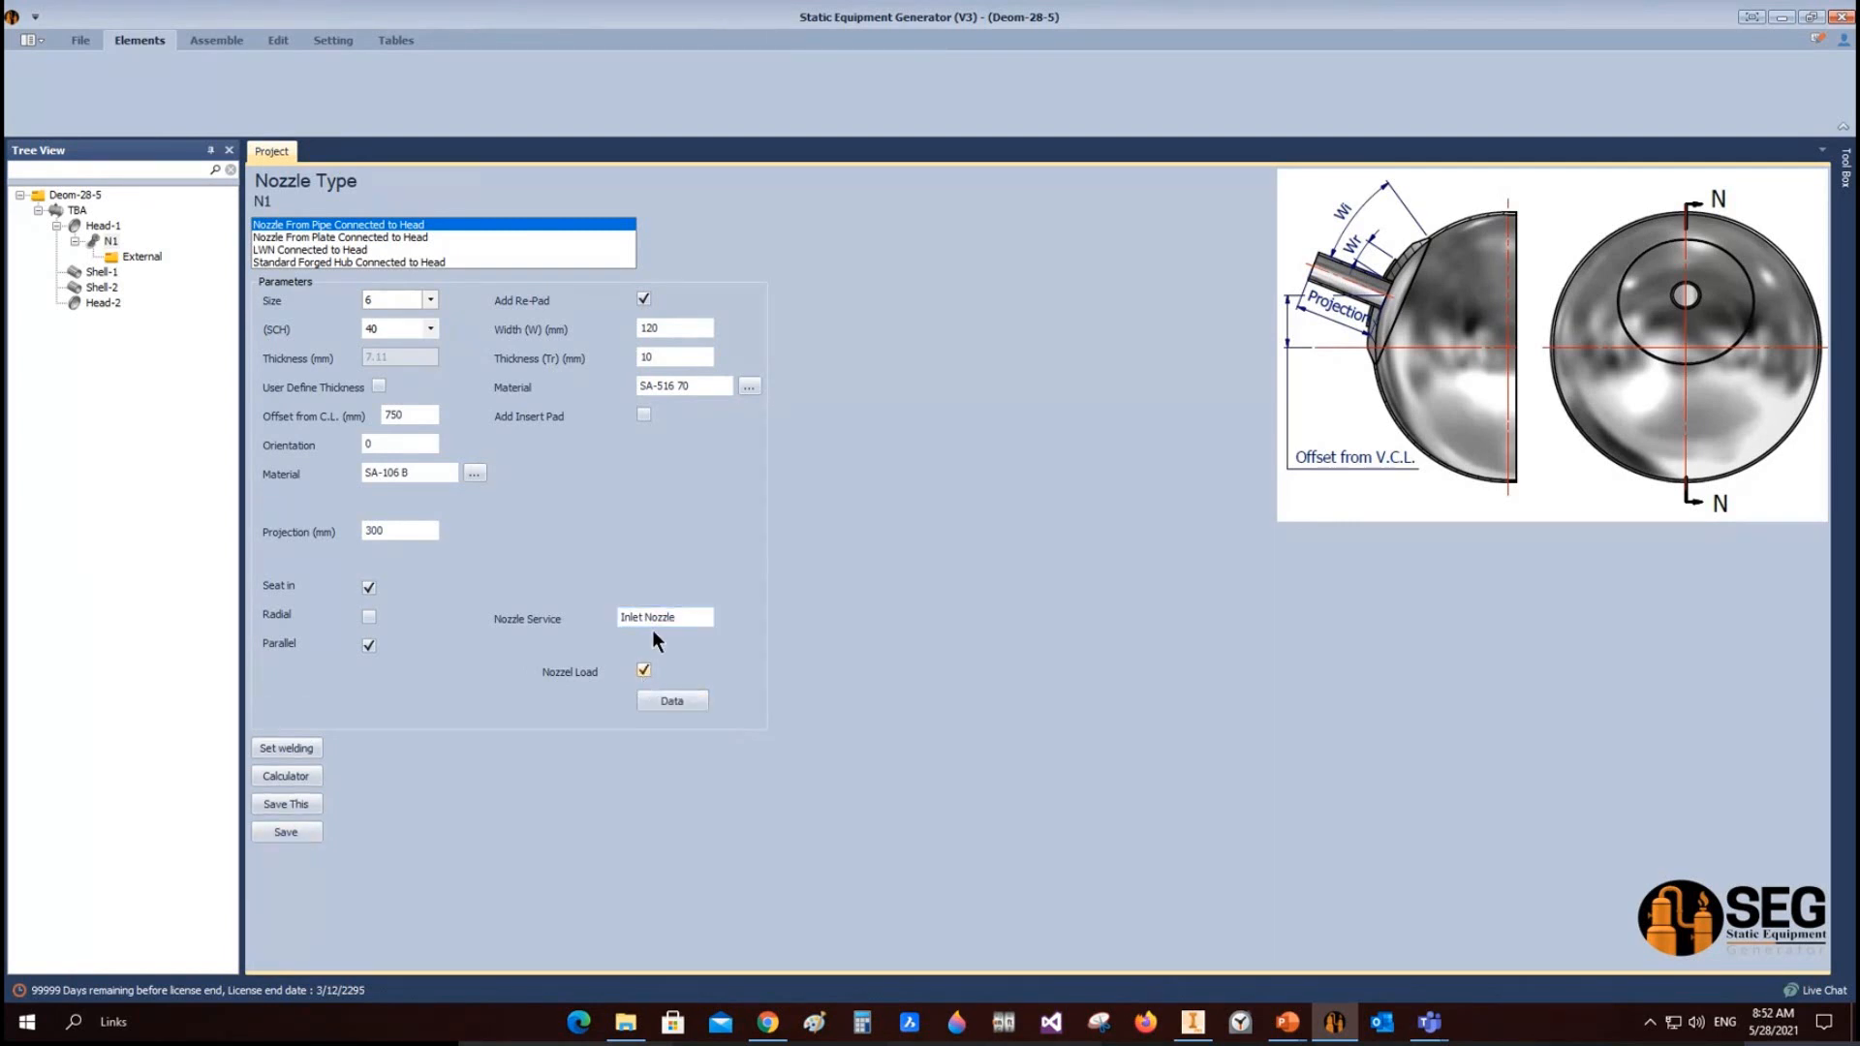
click(677, 699)
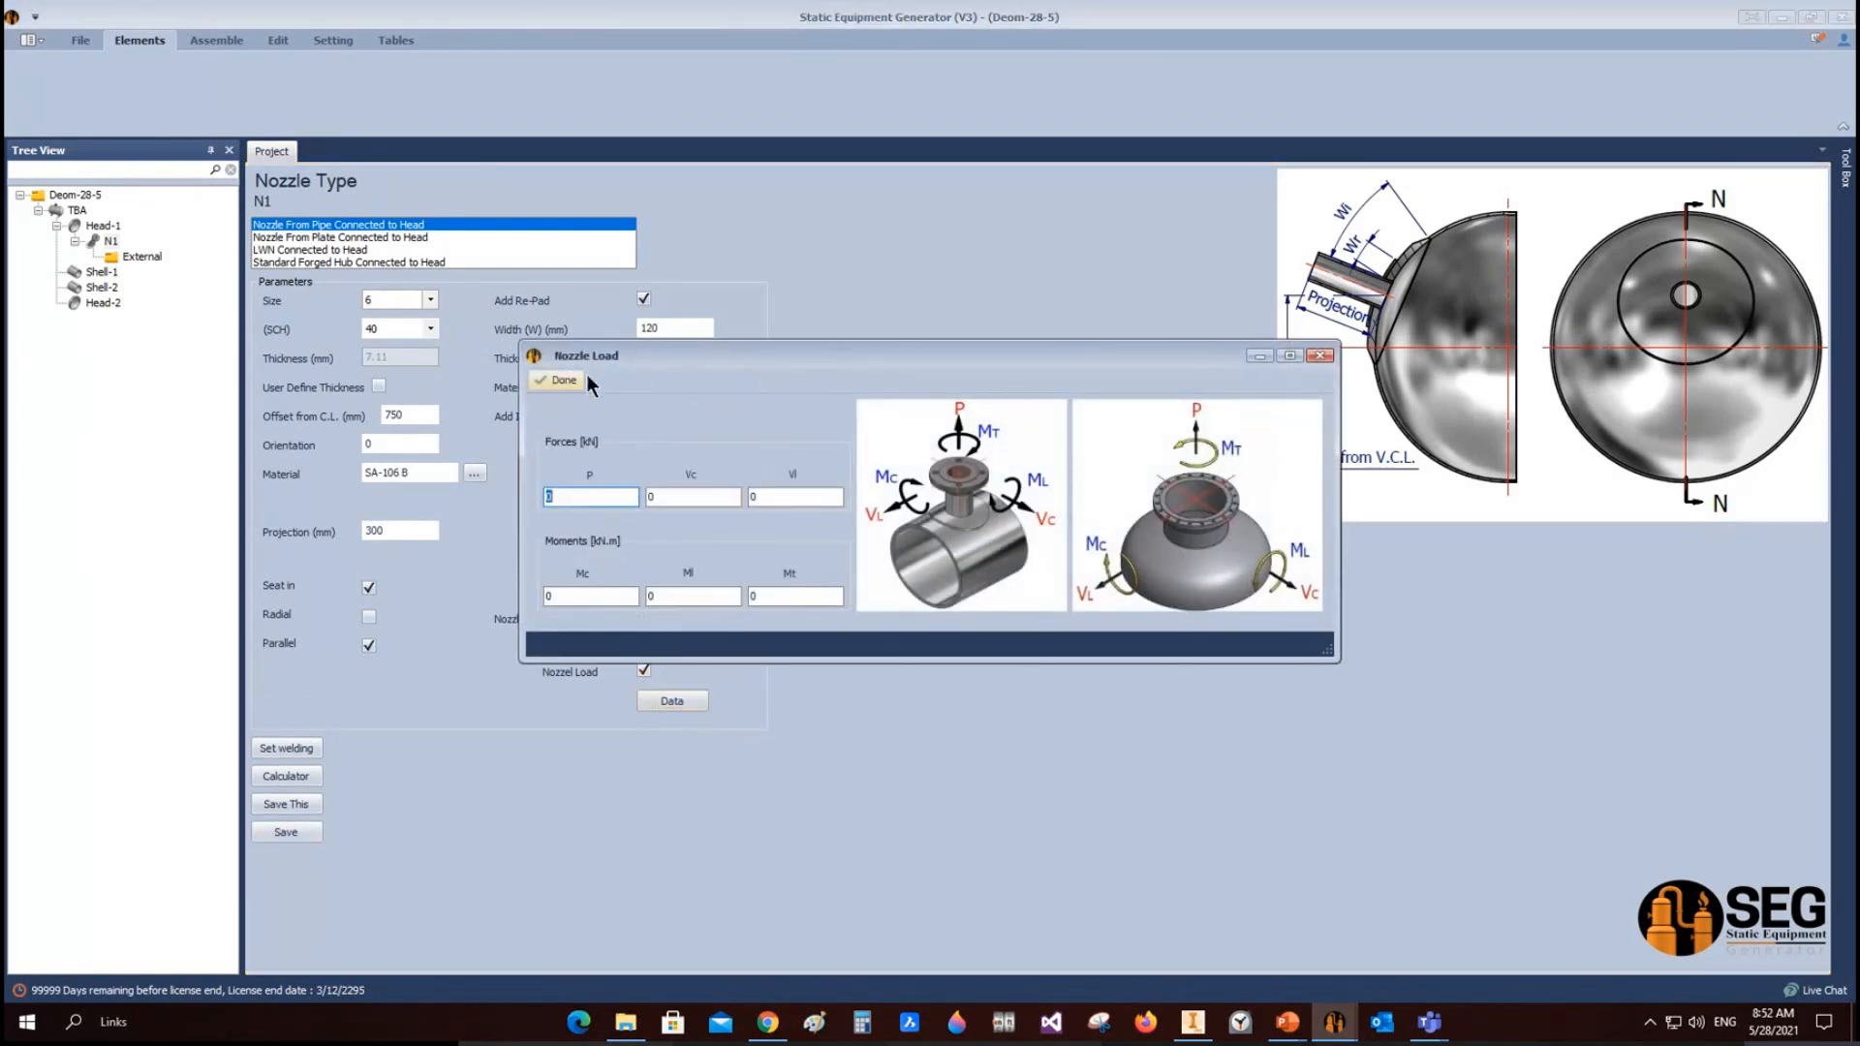
click(1321, 357)
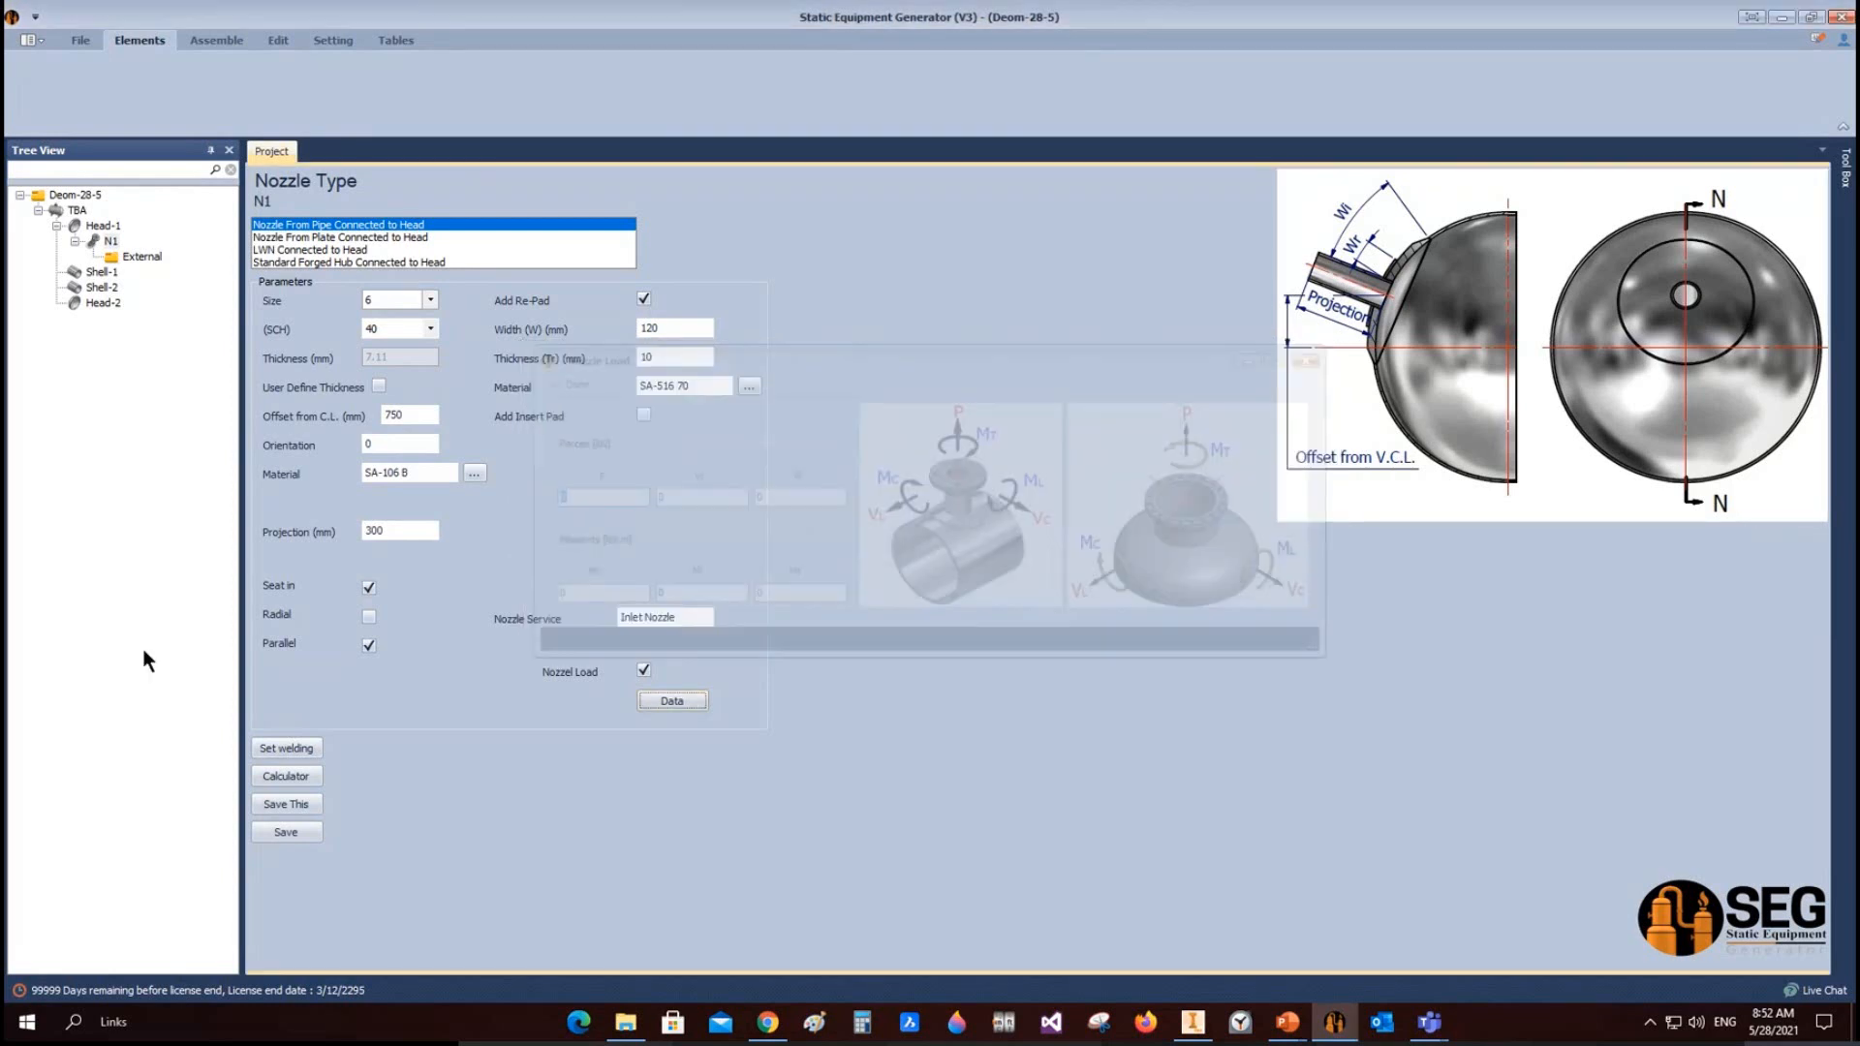
click(273, 834)
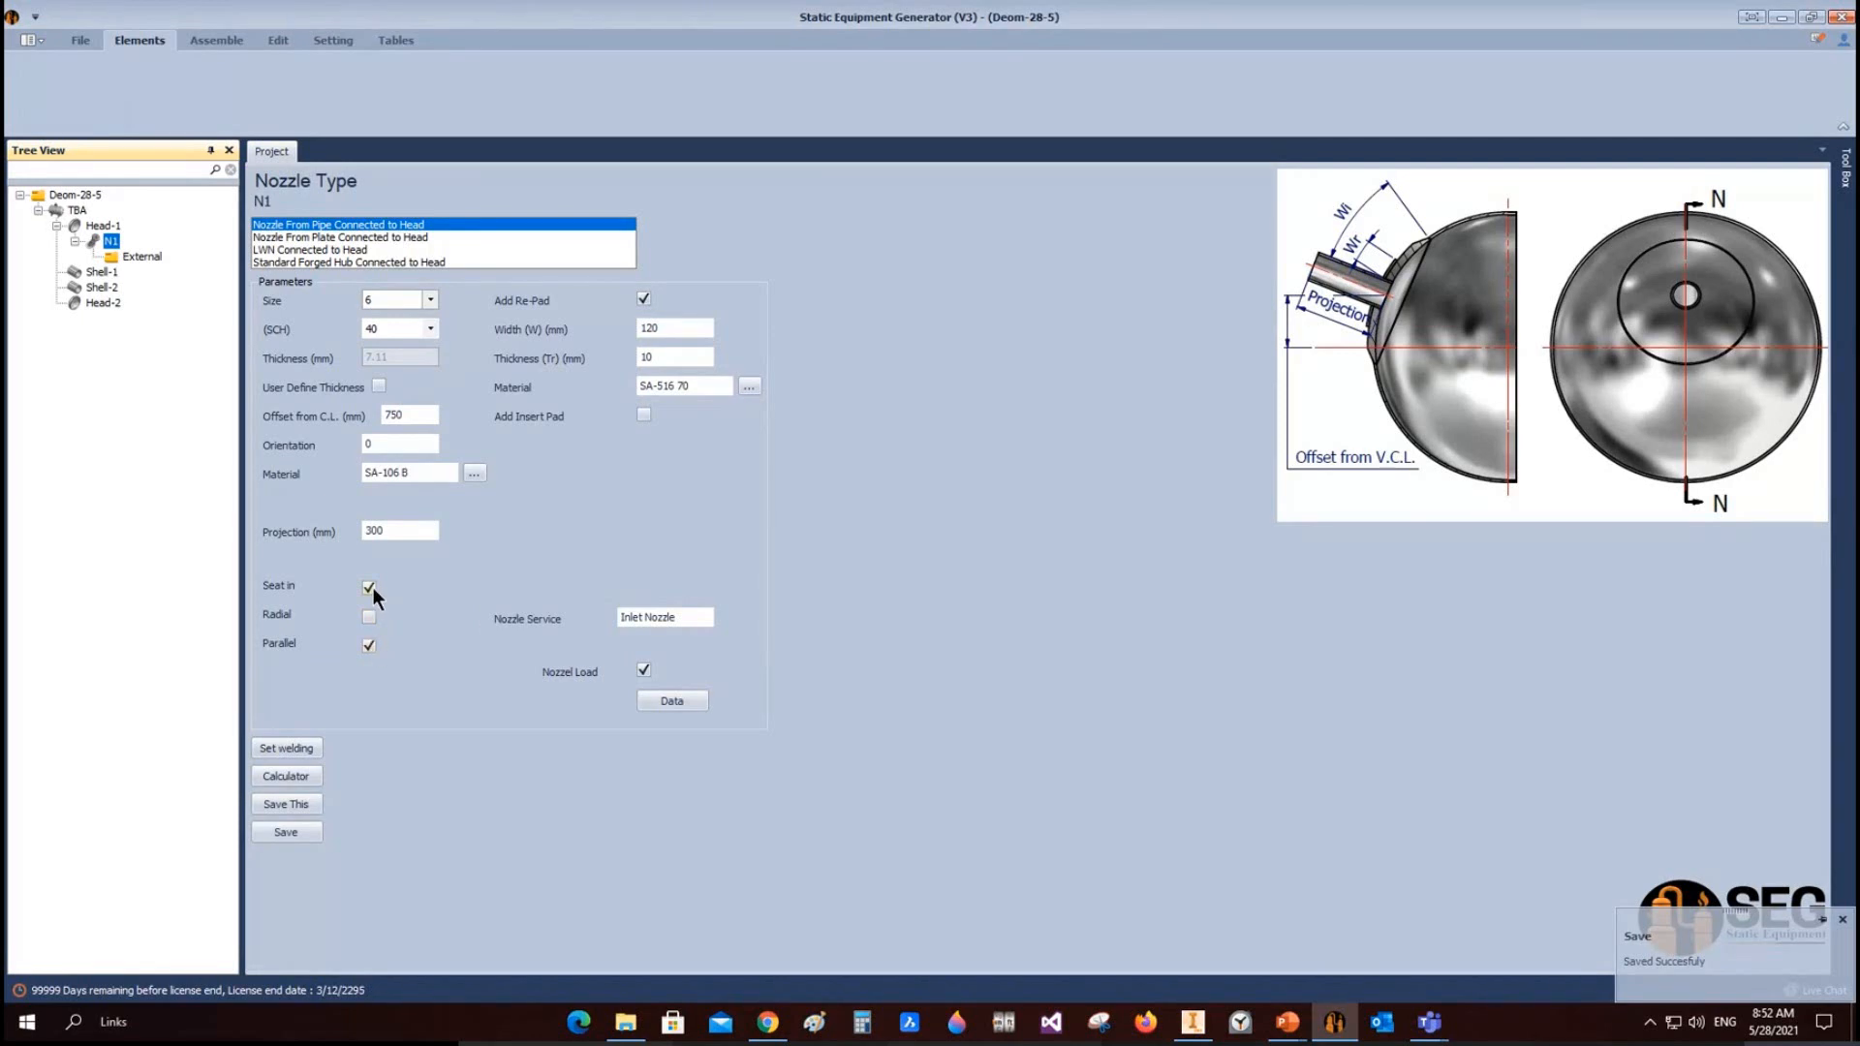
Step: Add a flange named N1-Flange to nozzle N1's External group and open its parameters
click(134, 256)
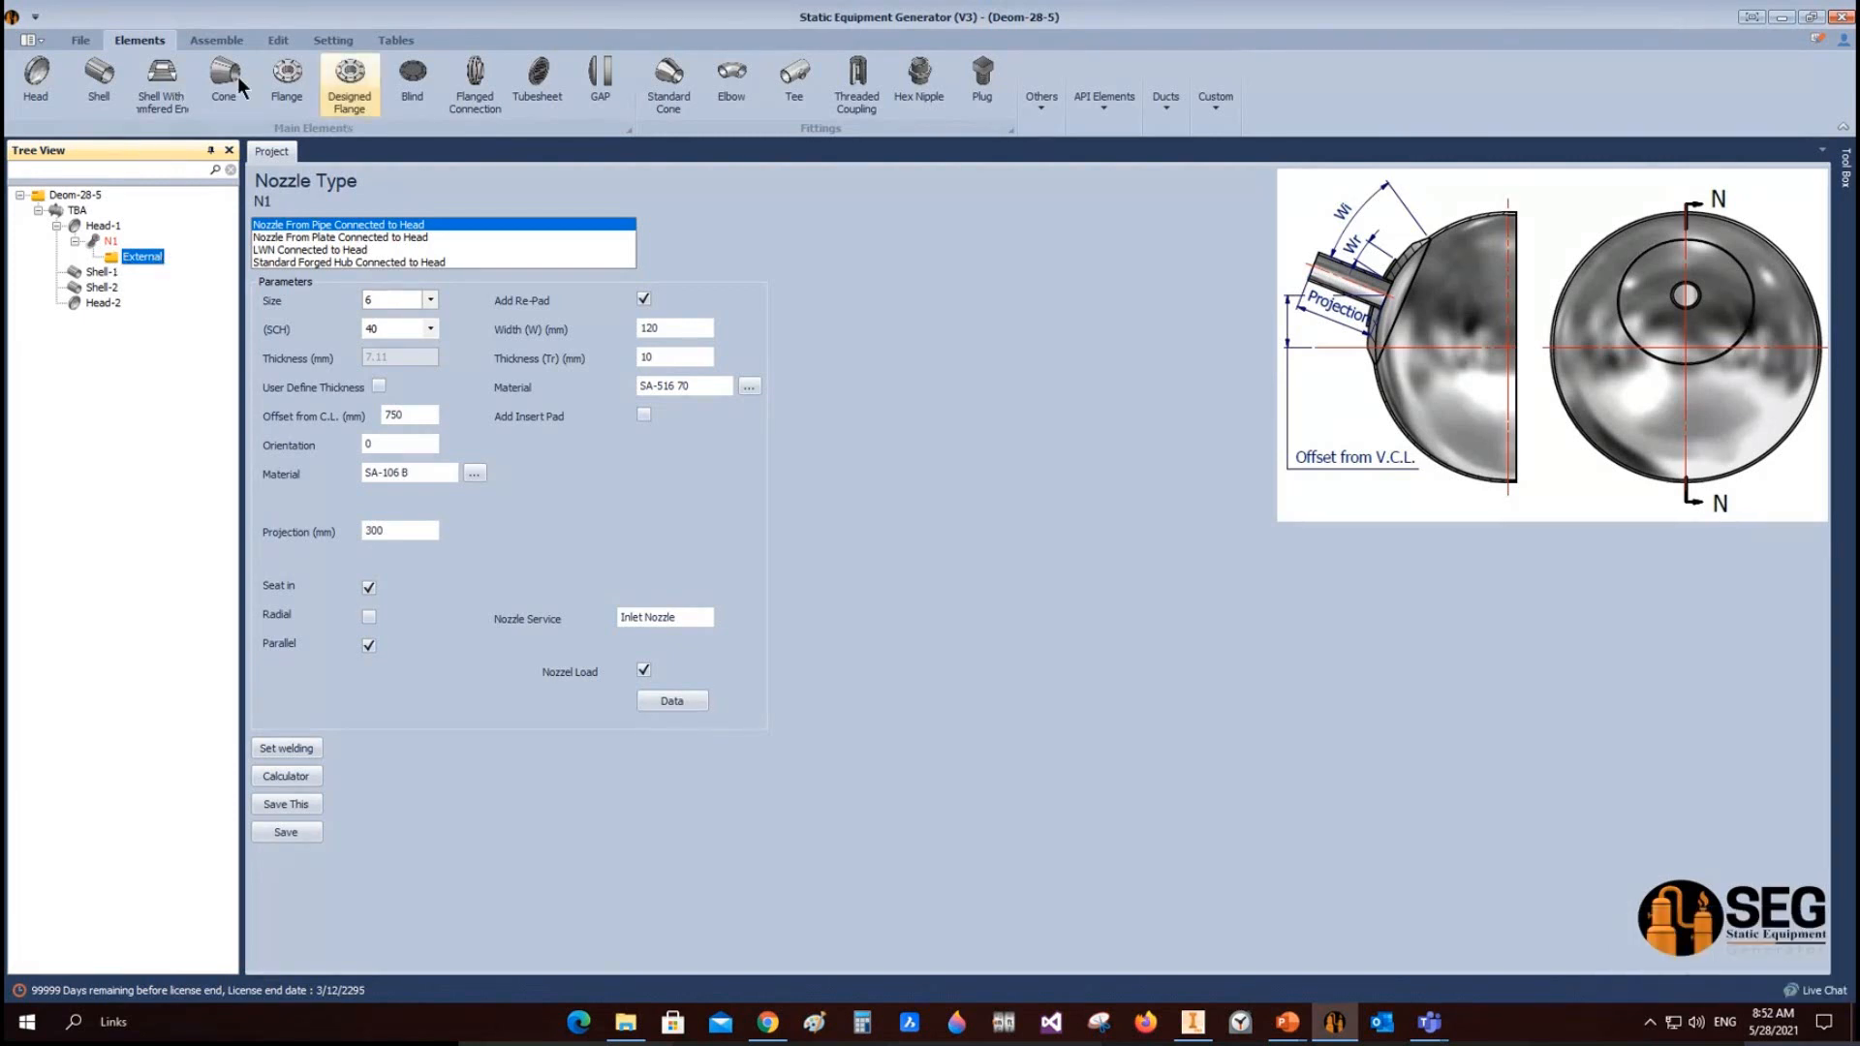
click(304, 78)
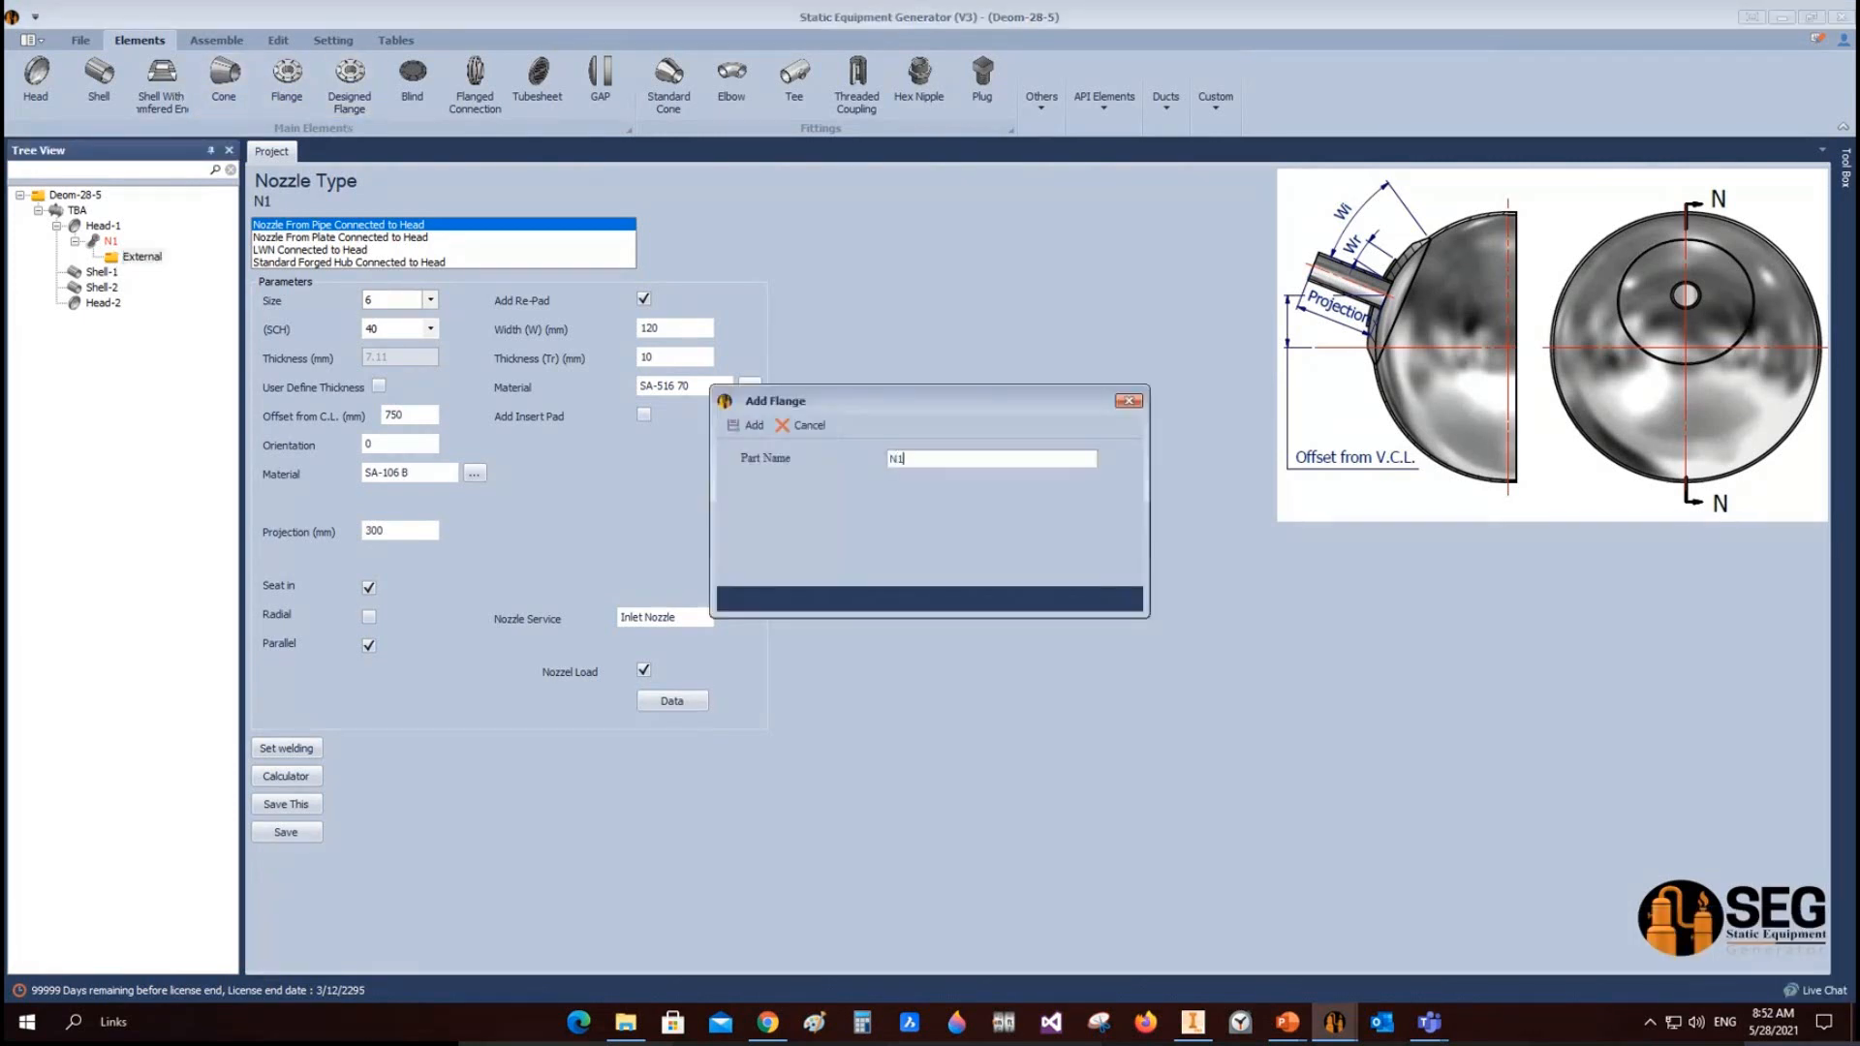
text(-Flange)
click(753, 426)
click(155, 272)
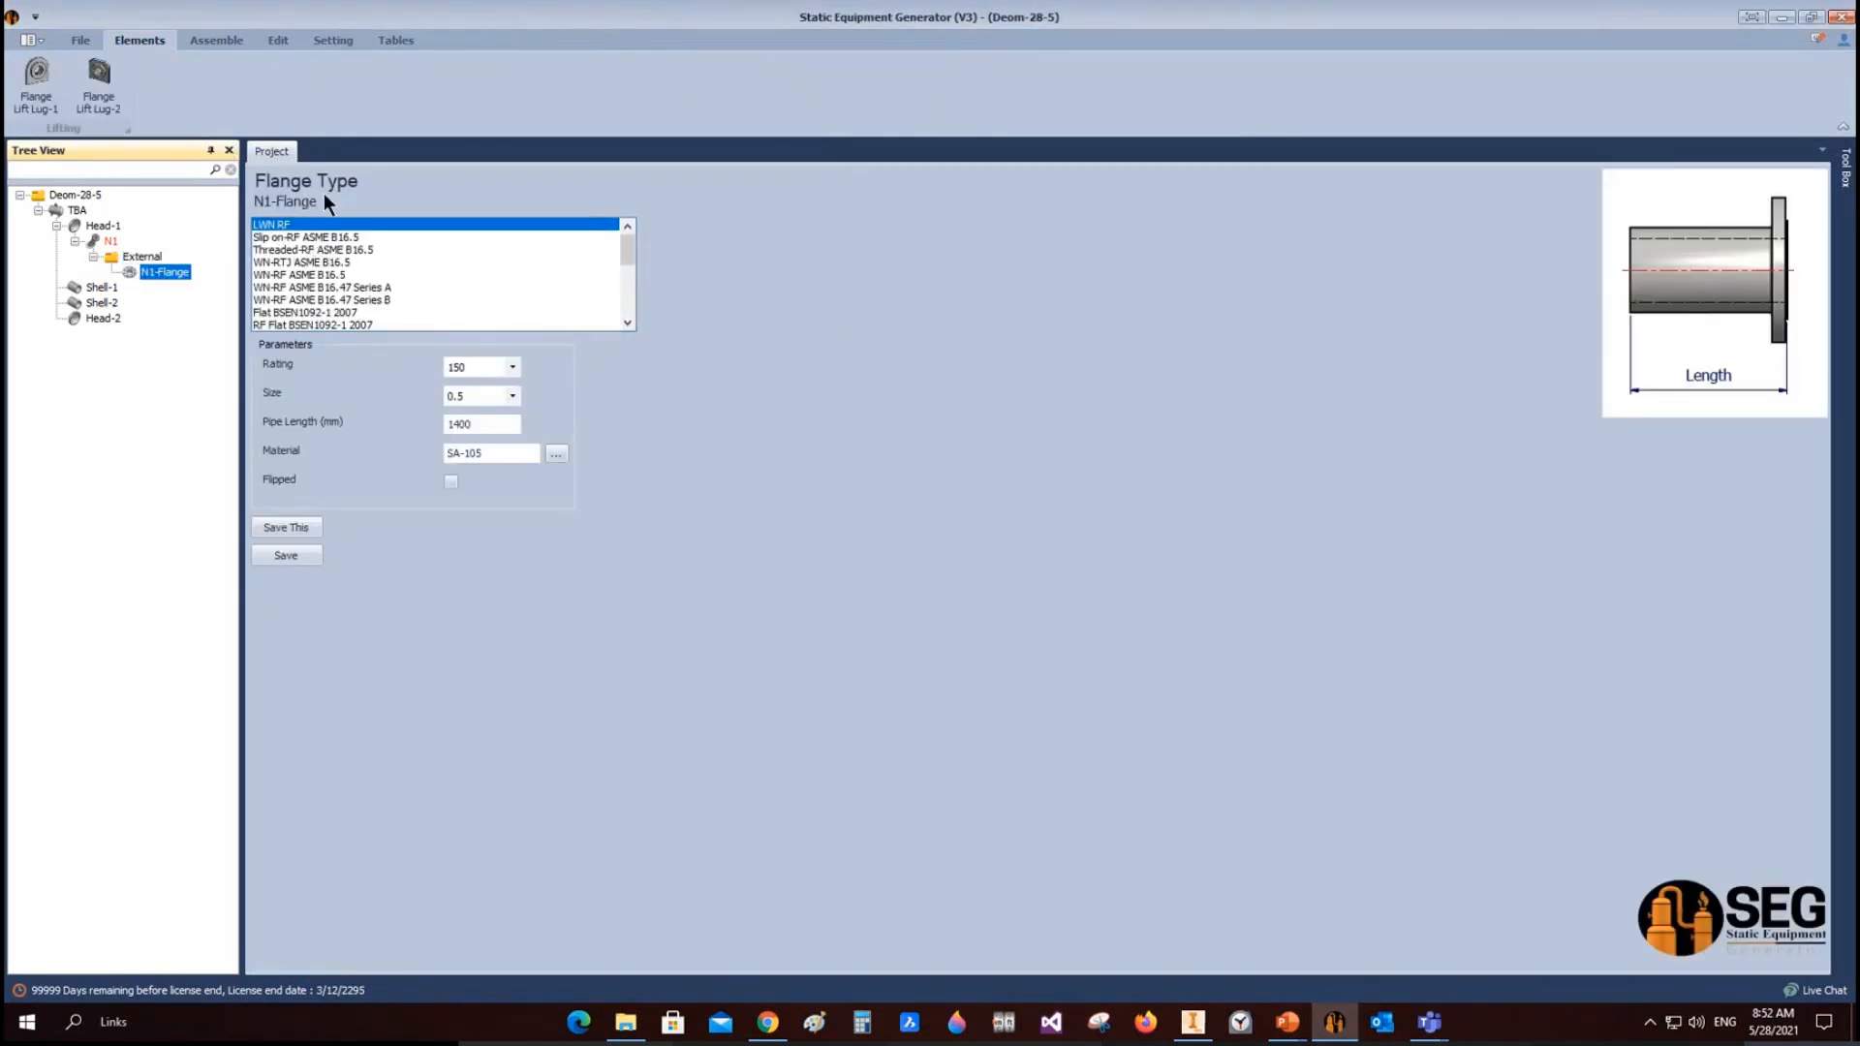
Step: Define N1-Flange as WN-RF ASME B16.5 with rating 150, size 6 and pipe schedule 40, and save it
mouse_move(630, 253)
mouse_down()
mouse_move(635, 275)
mouse_move(631, 241)
mouse_up()
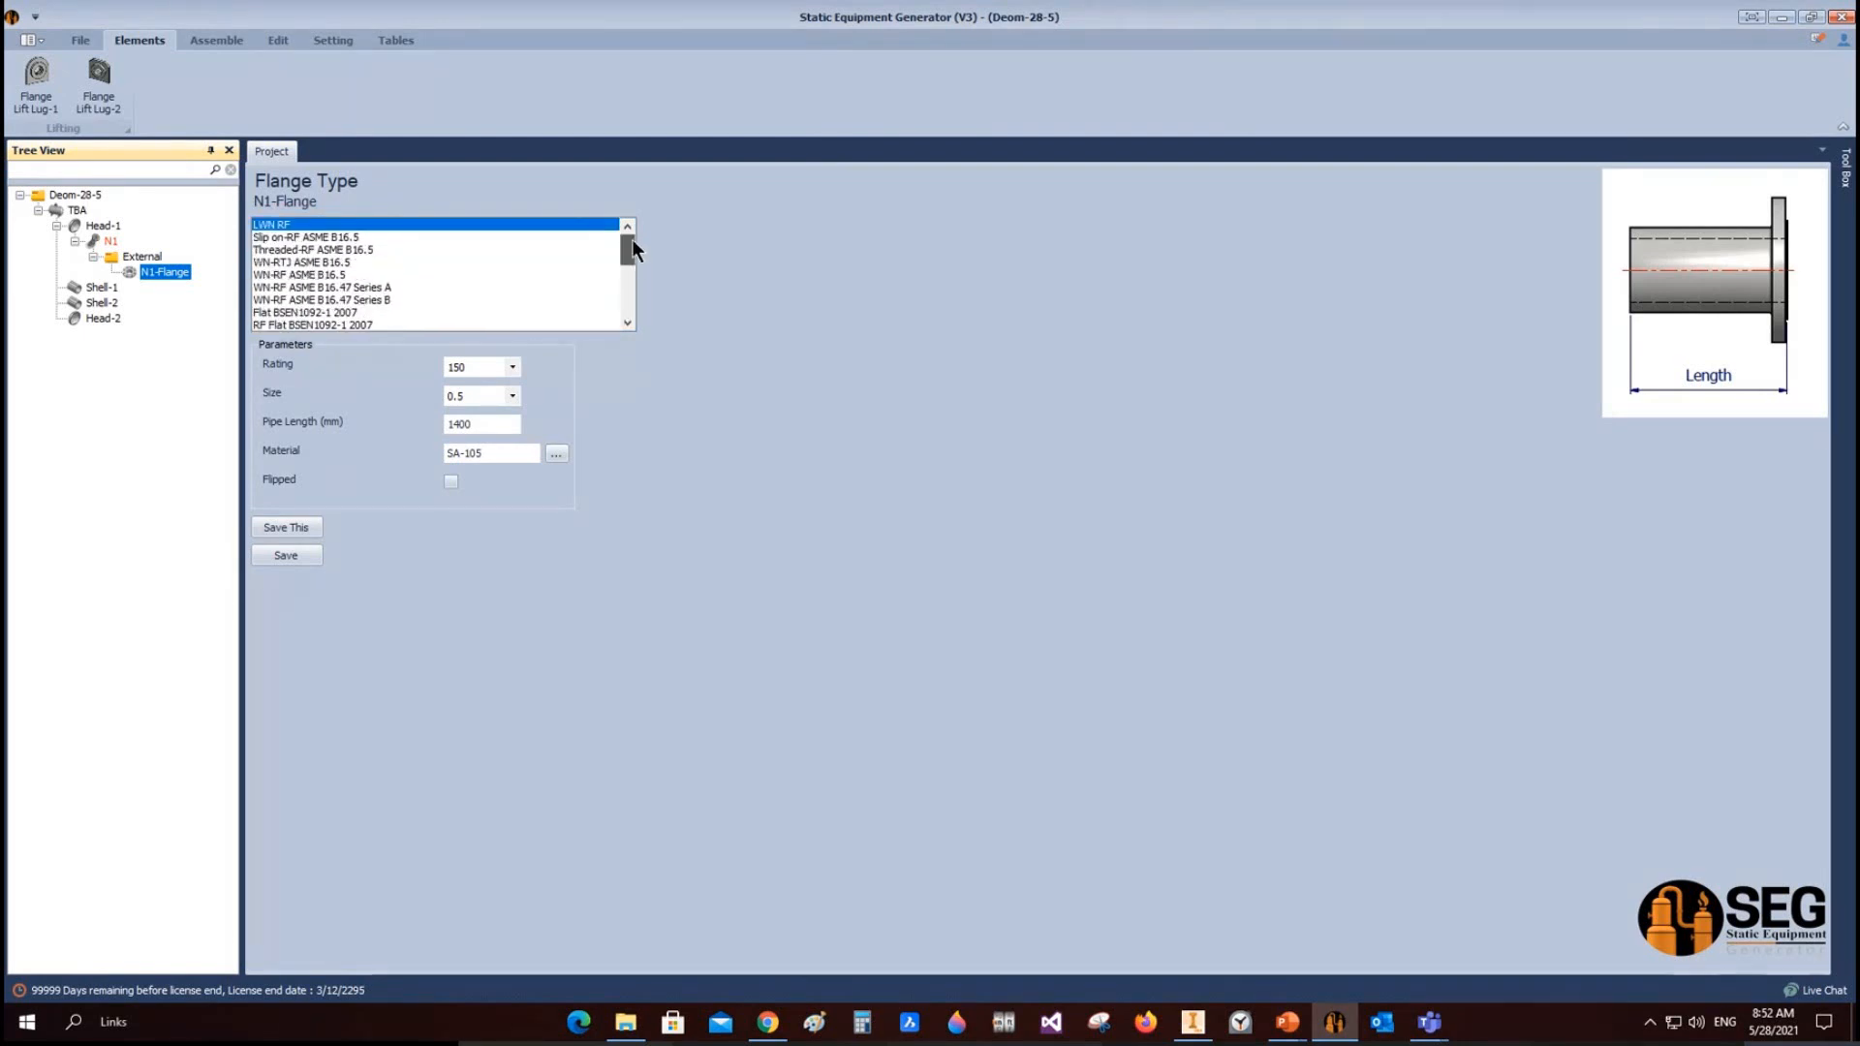
click(296, 275)
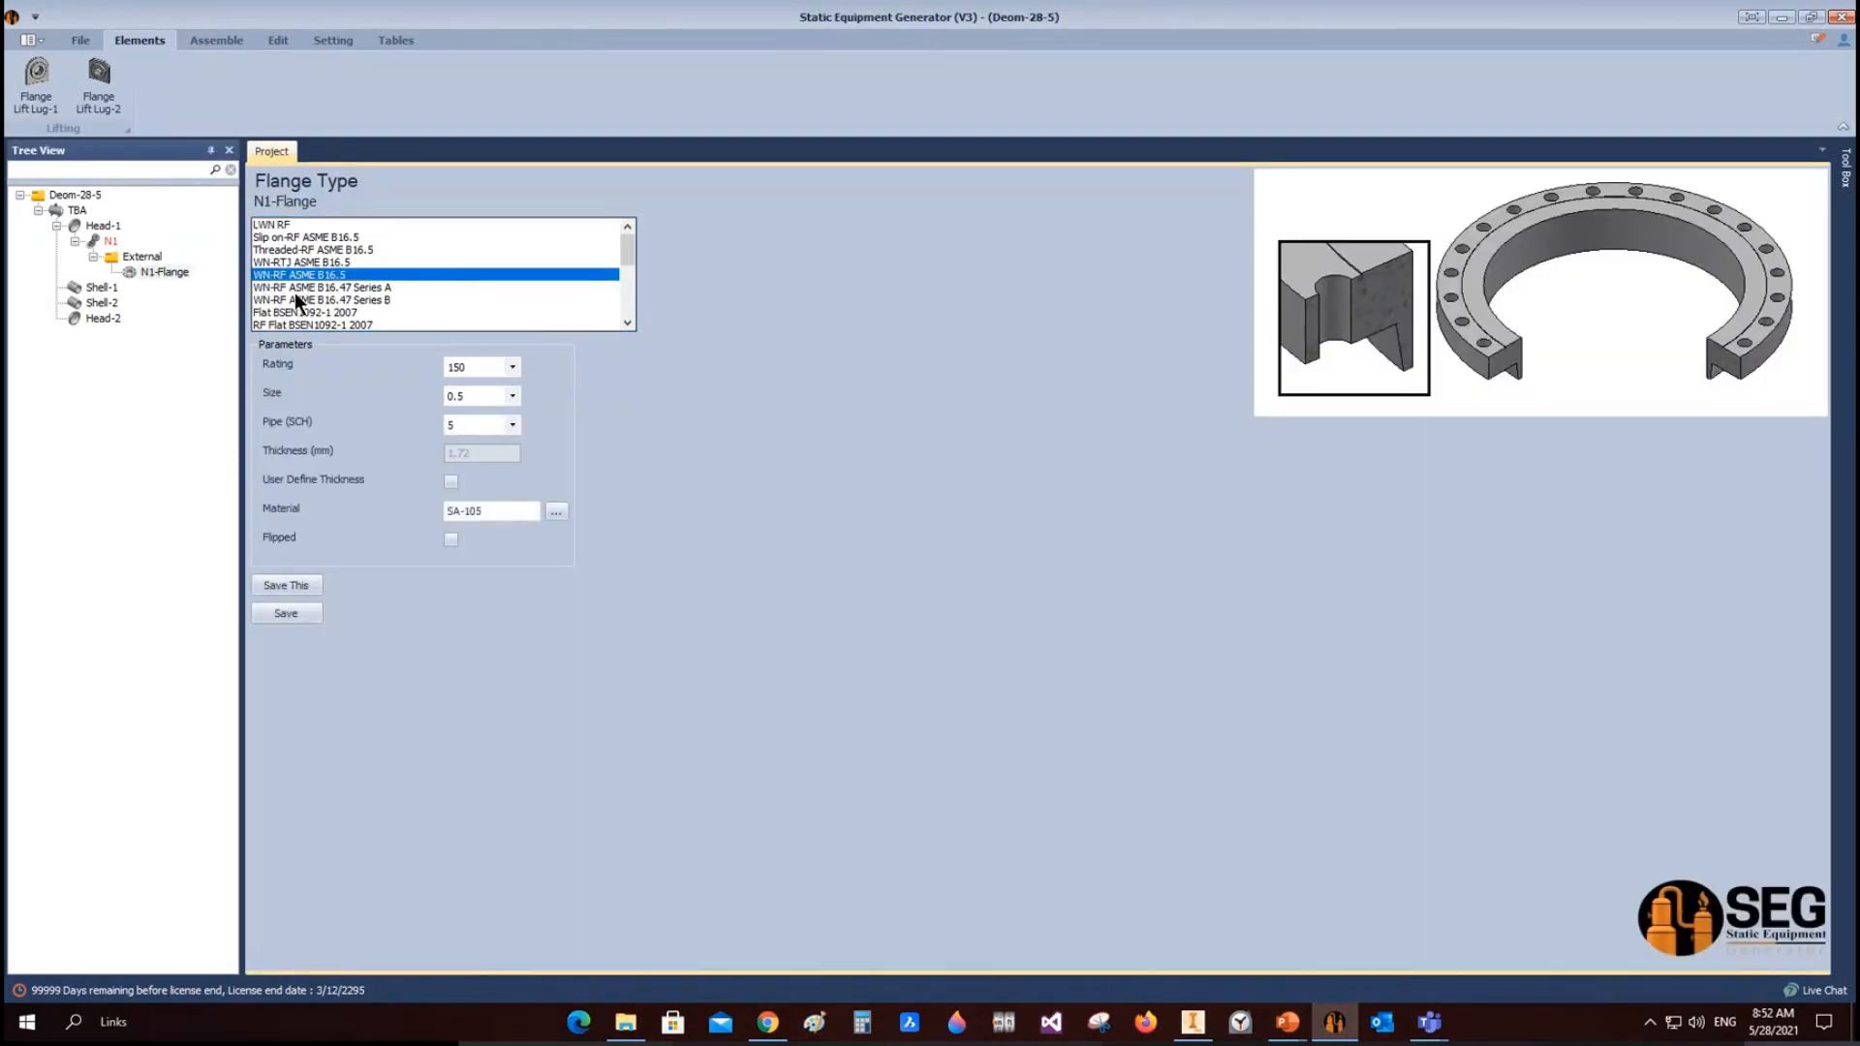
click(508, 368)
click(509, 383)
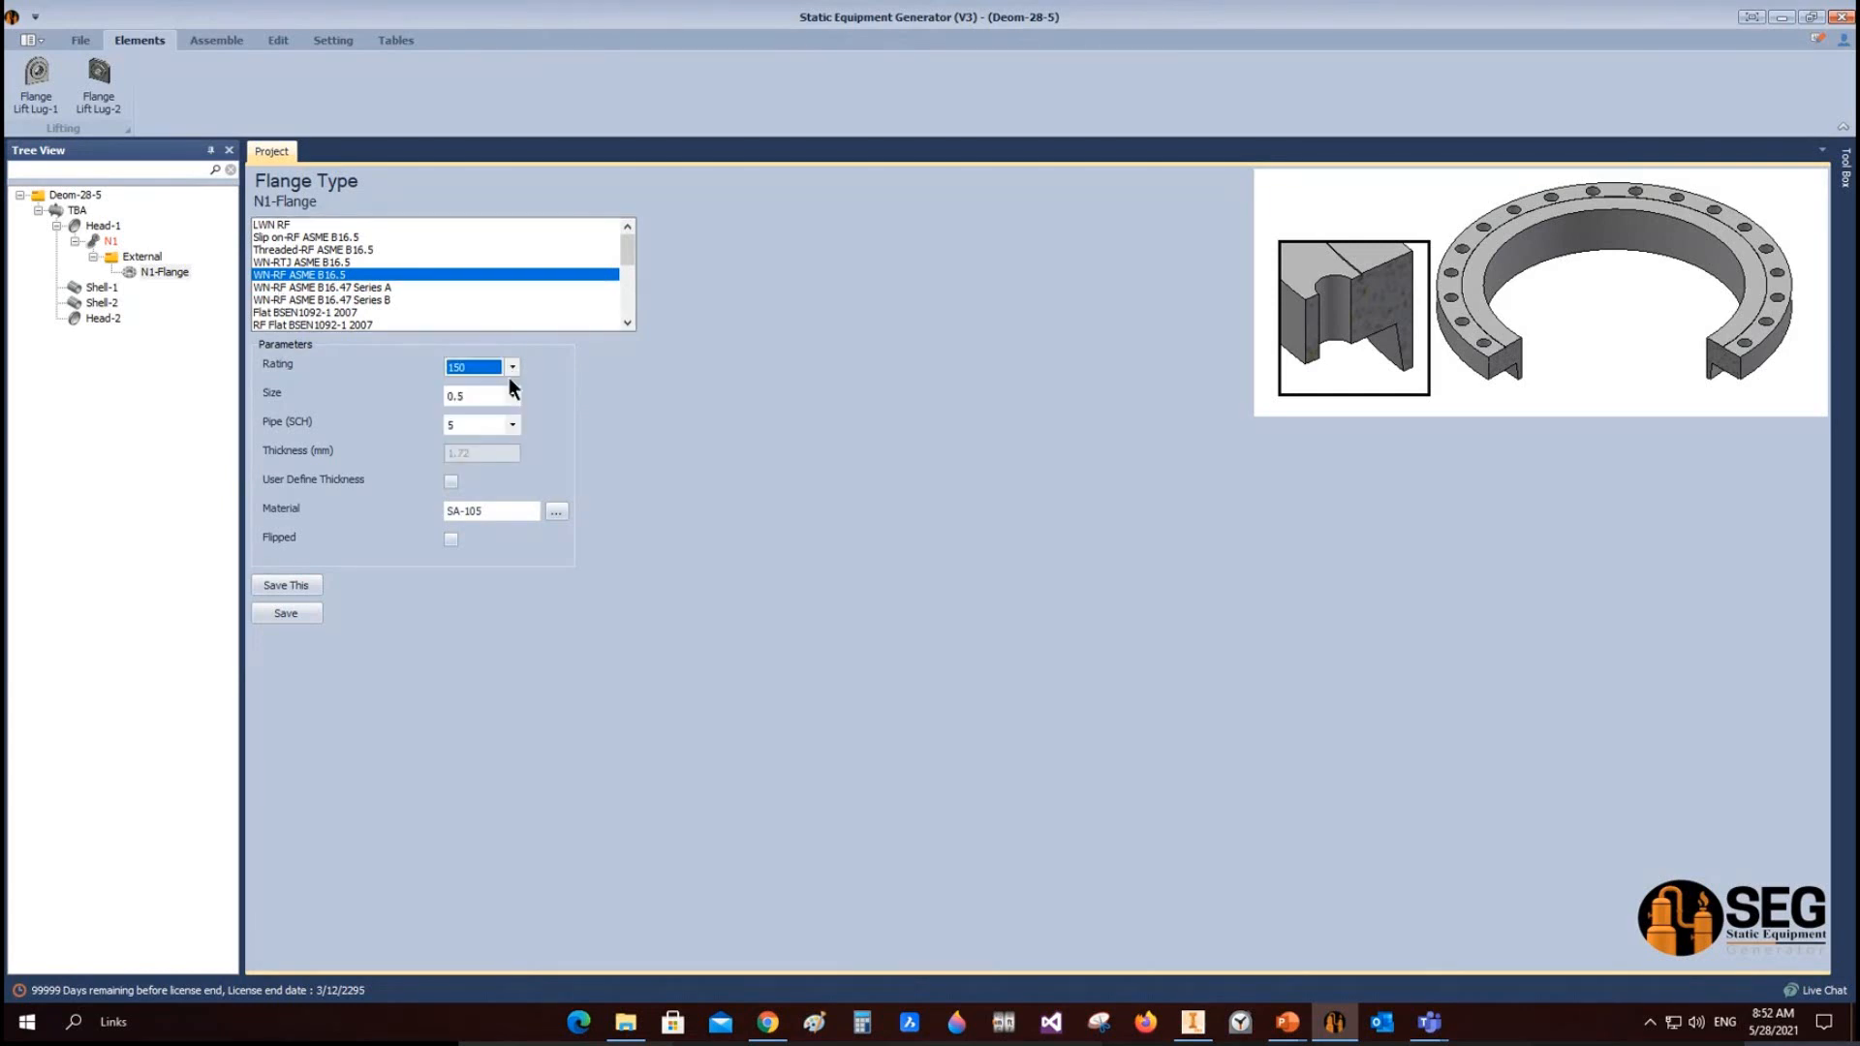
click(513, 395)
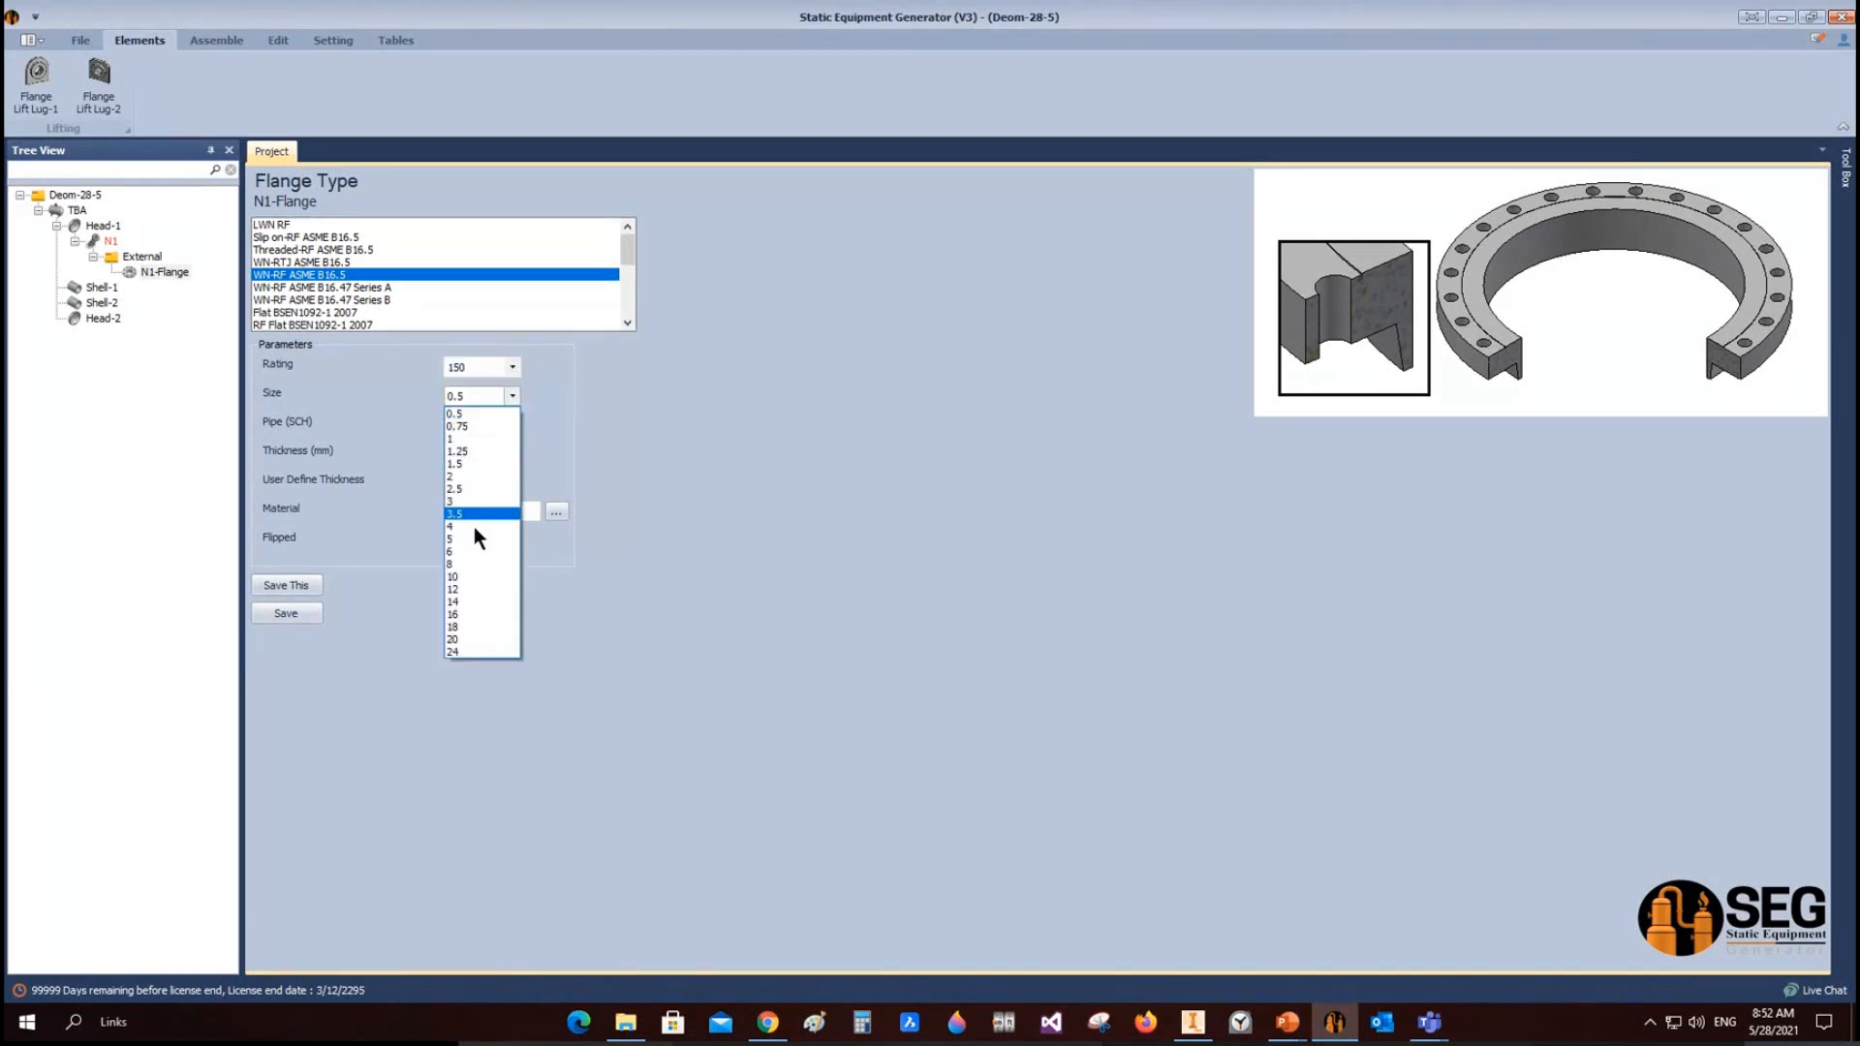
click(462, 495)
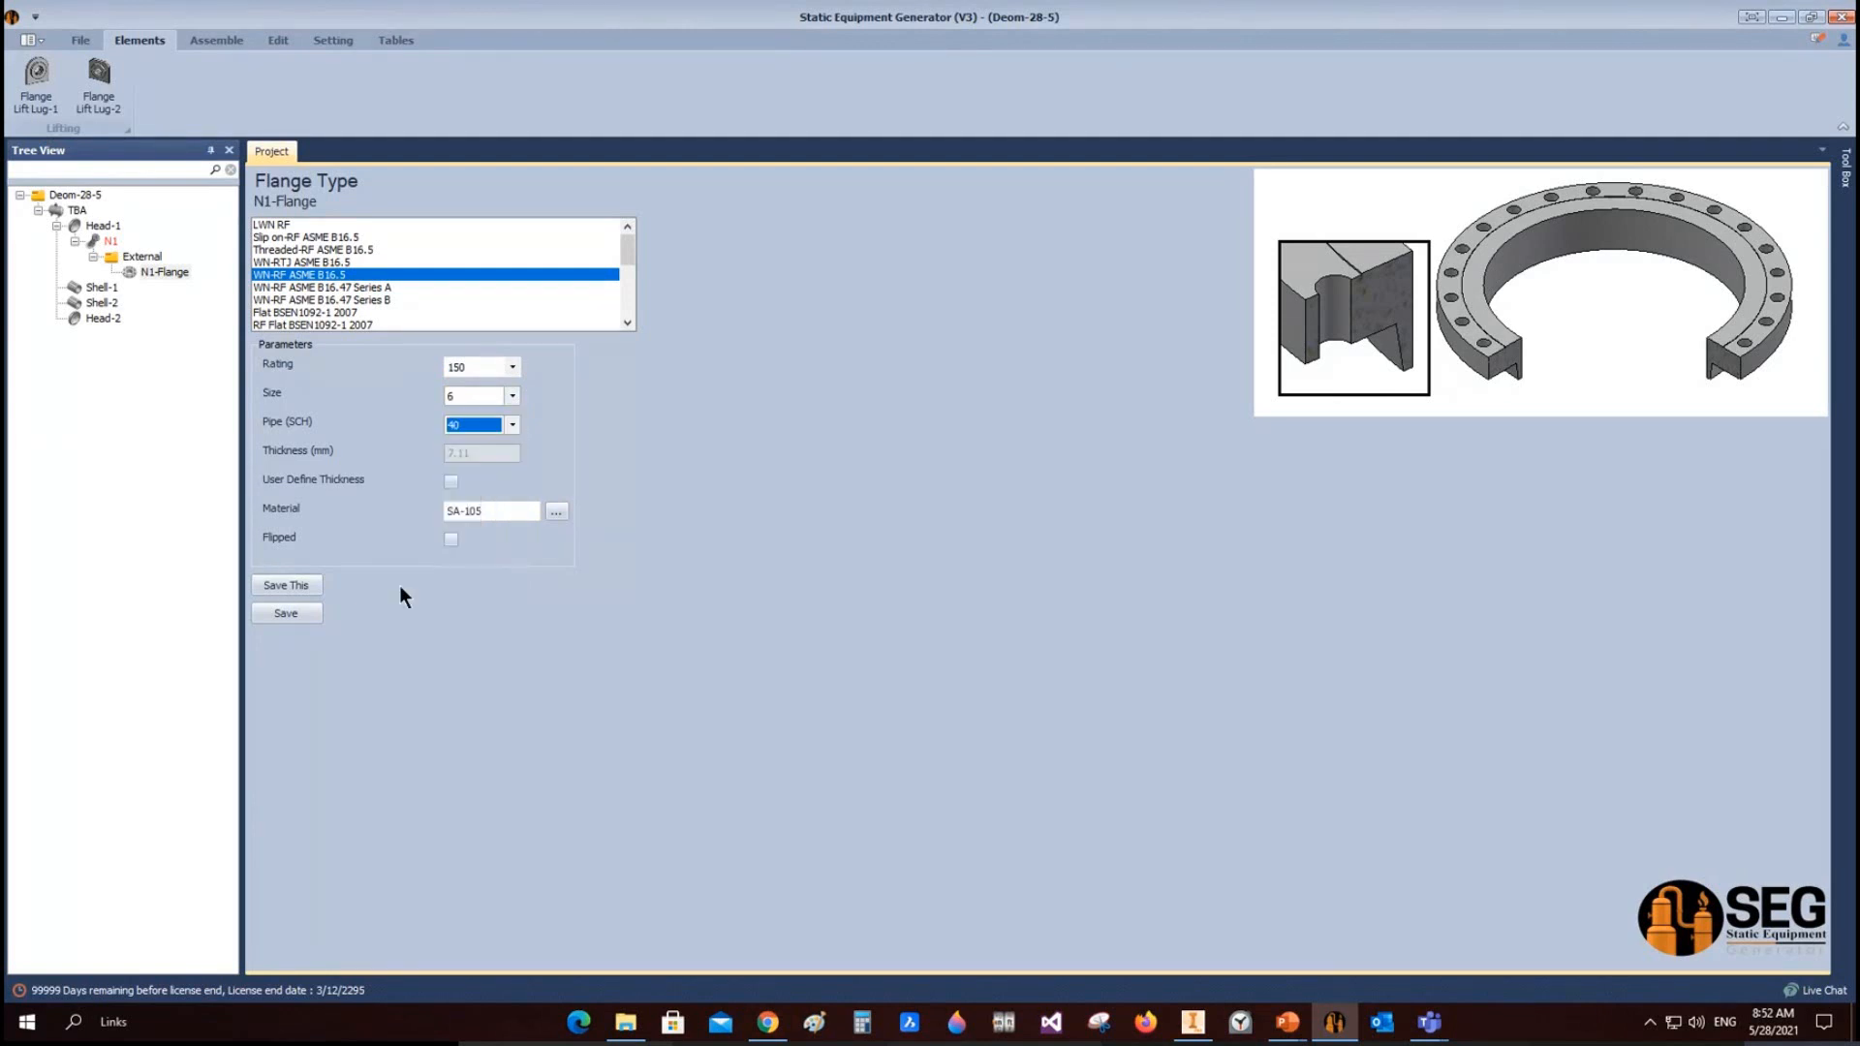
click(310, 614)
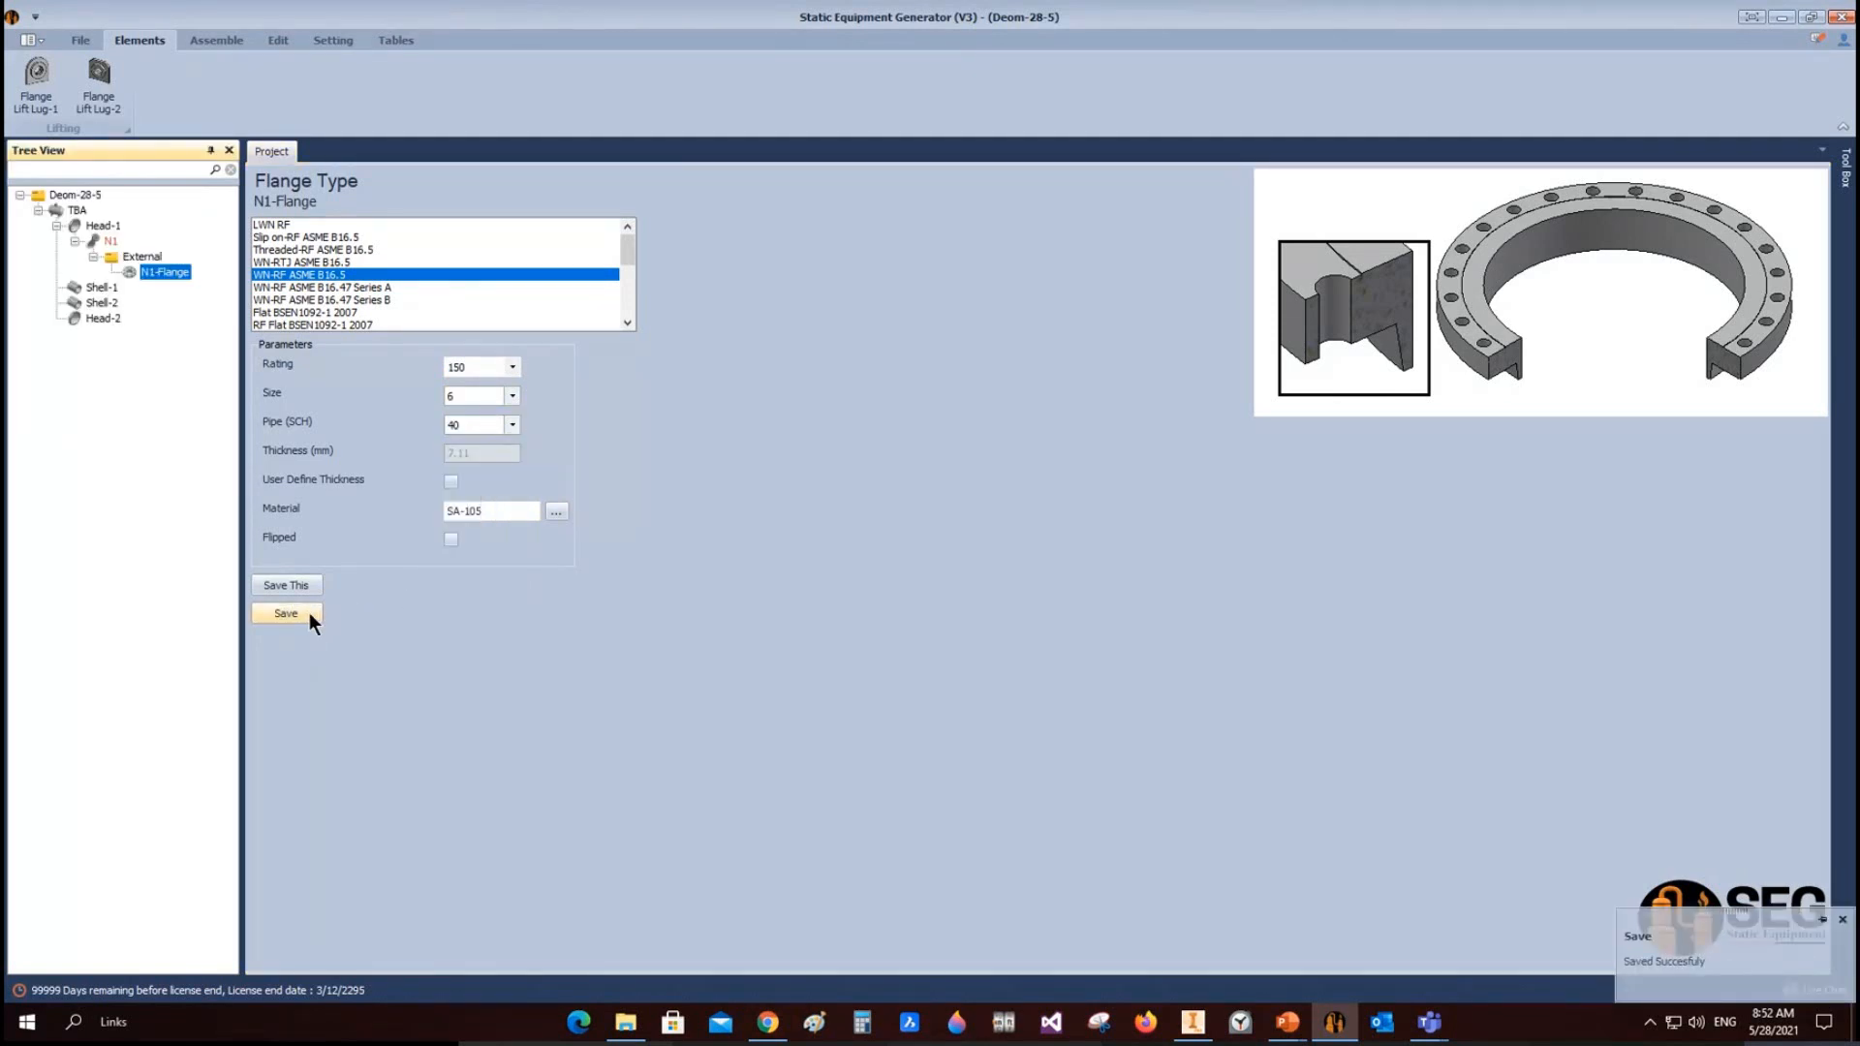
Step: Set nozzle N1's single V welding detail with dimension A at 8 mm and save it
click(105, 246)
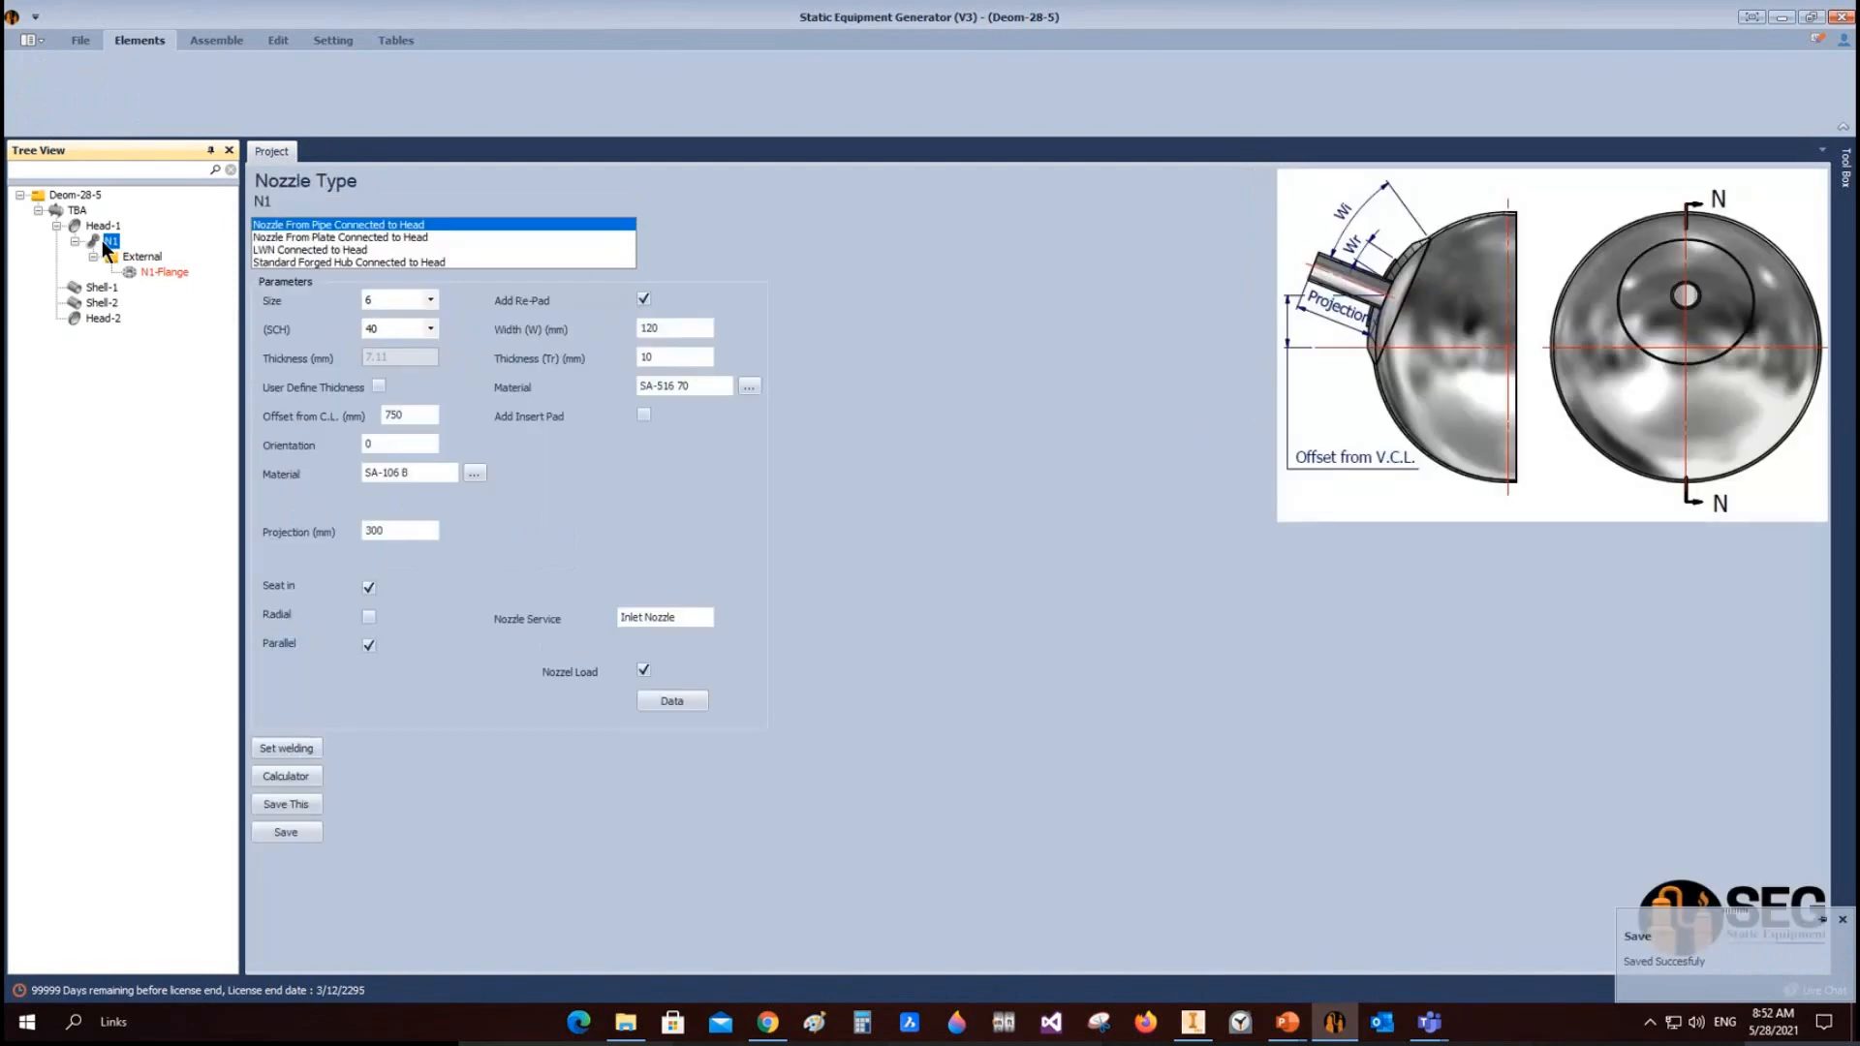
click(299, 749)
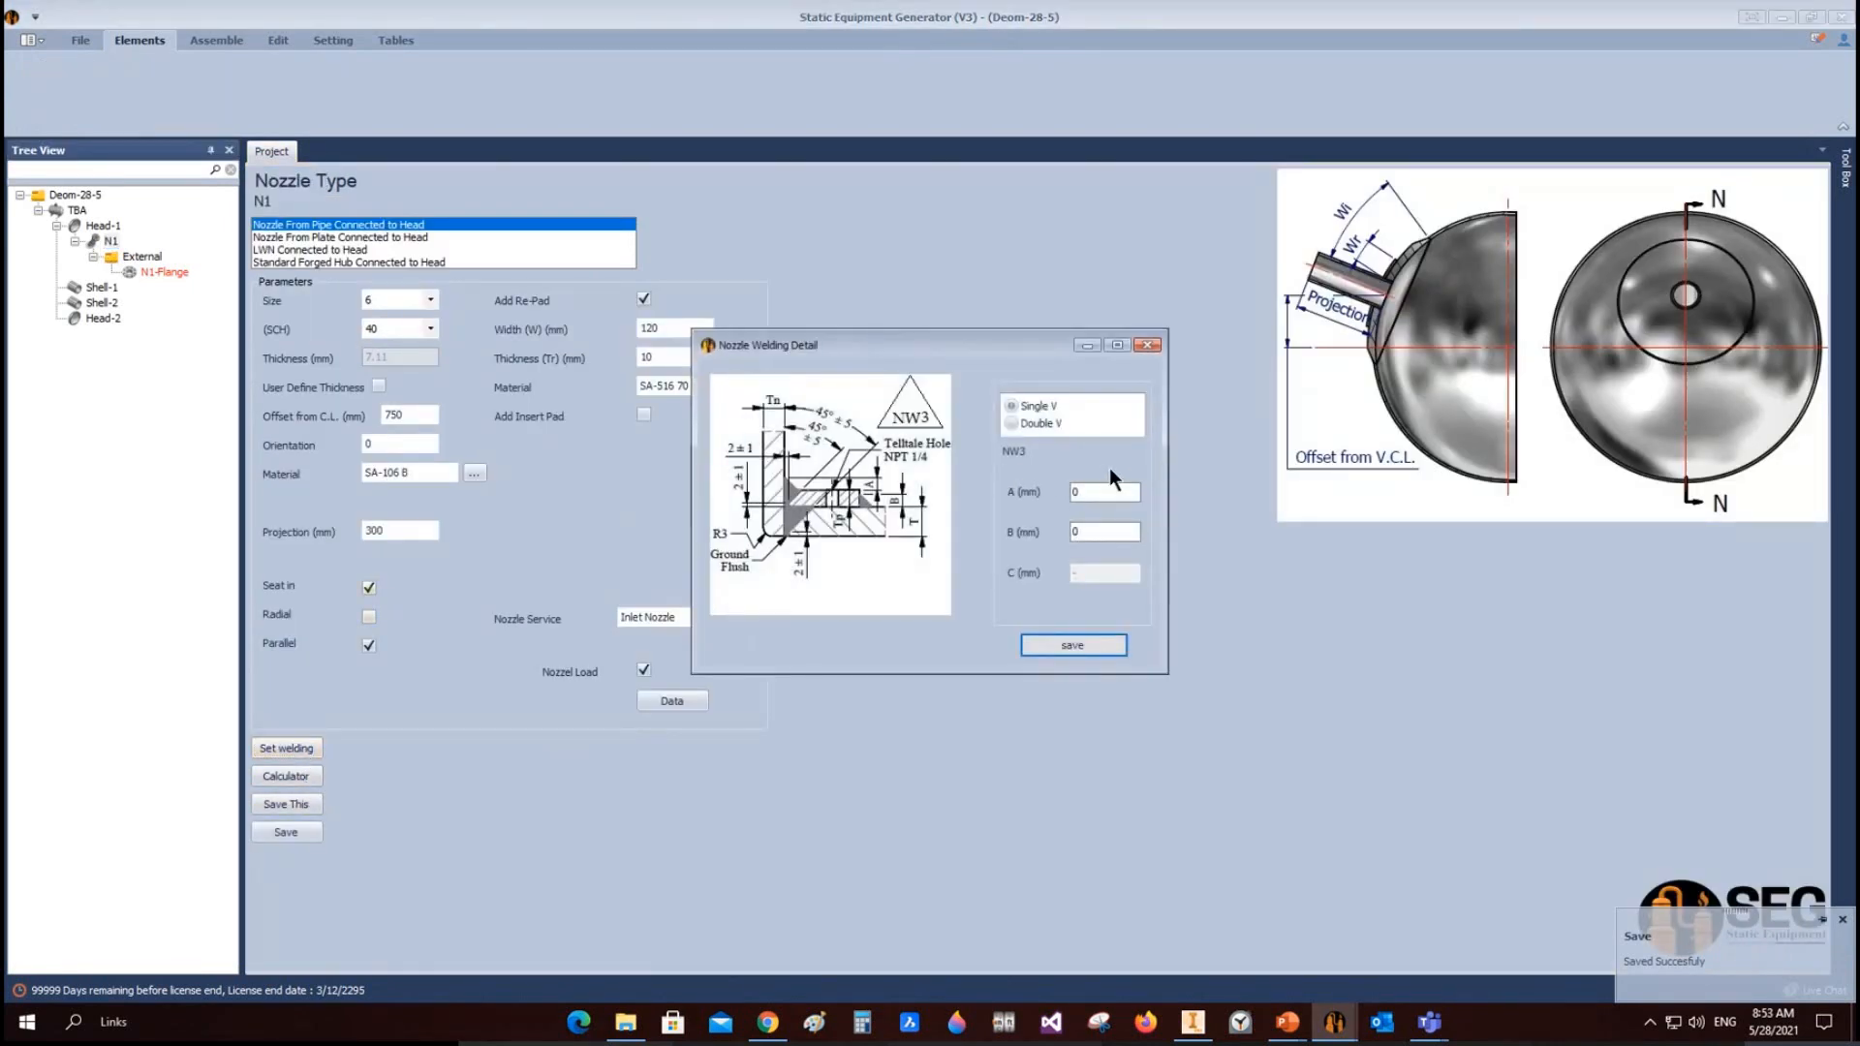
drag(810, 351, 907, 366)
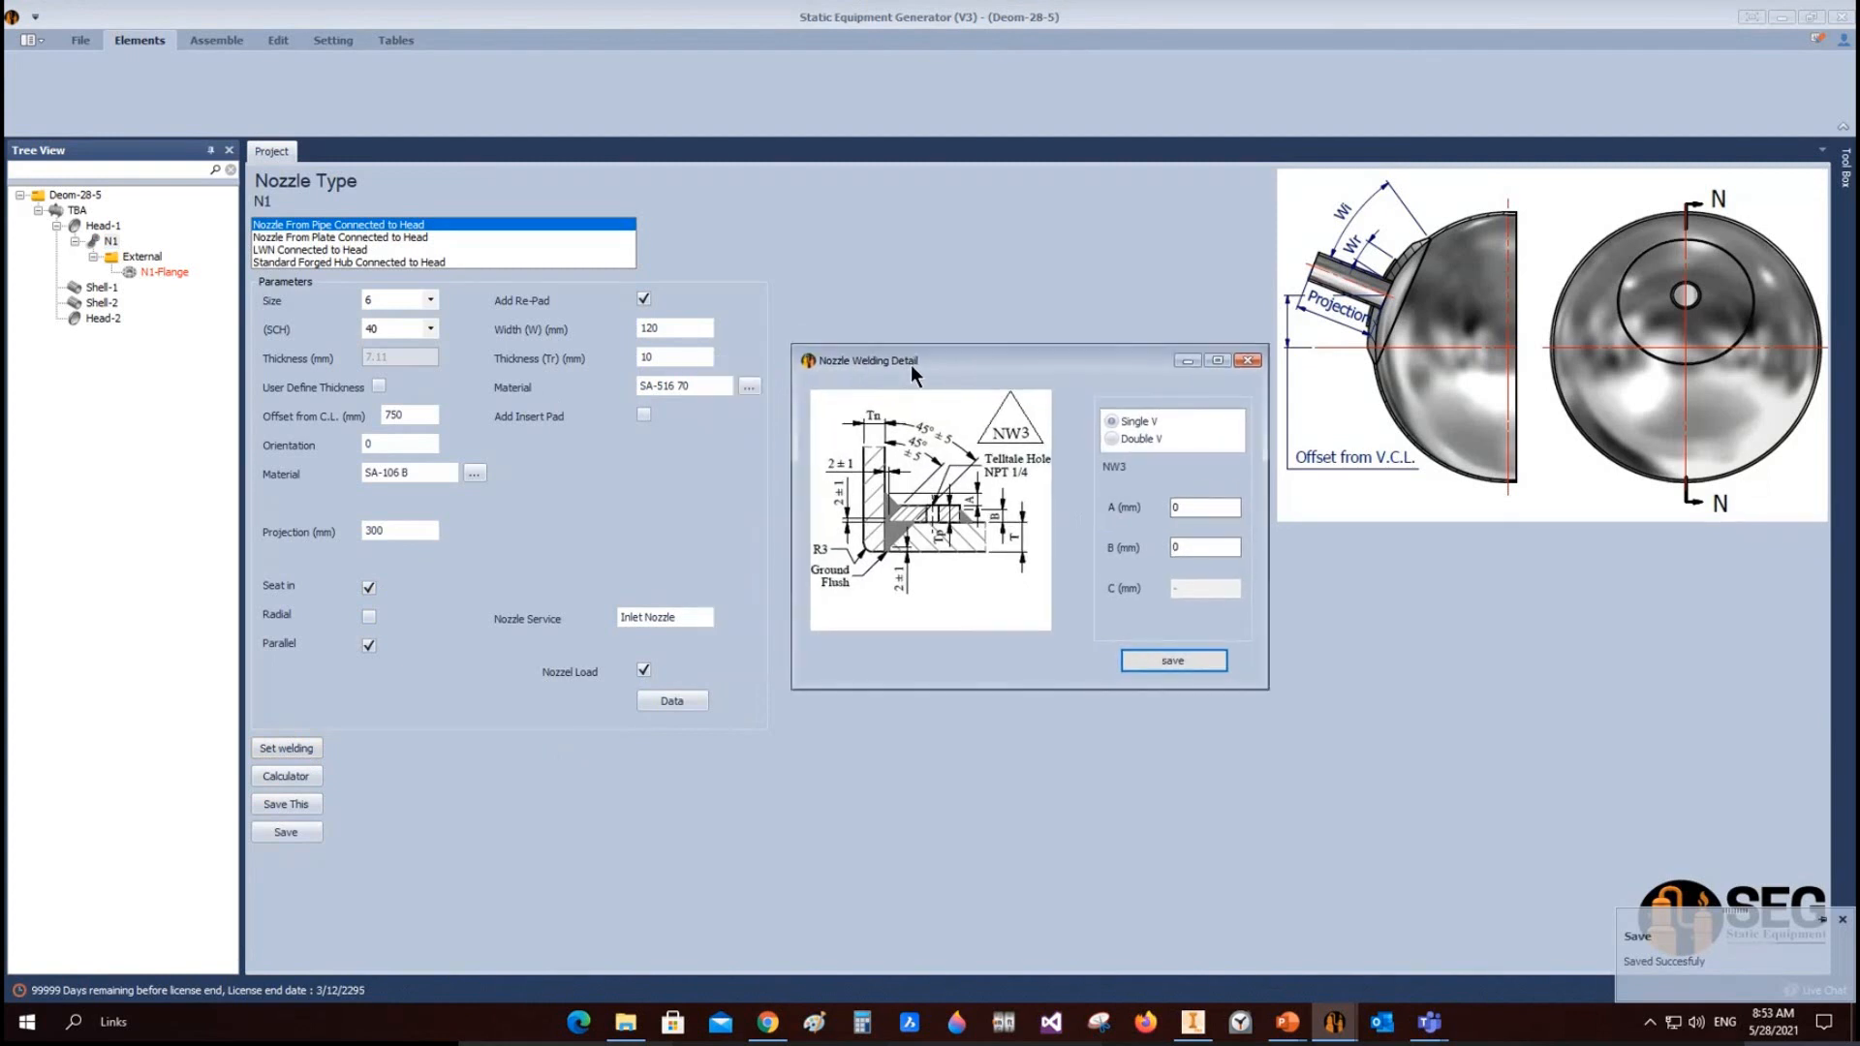
click(1203, 513)
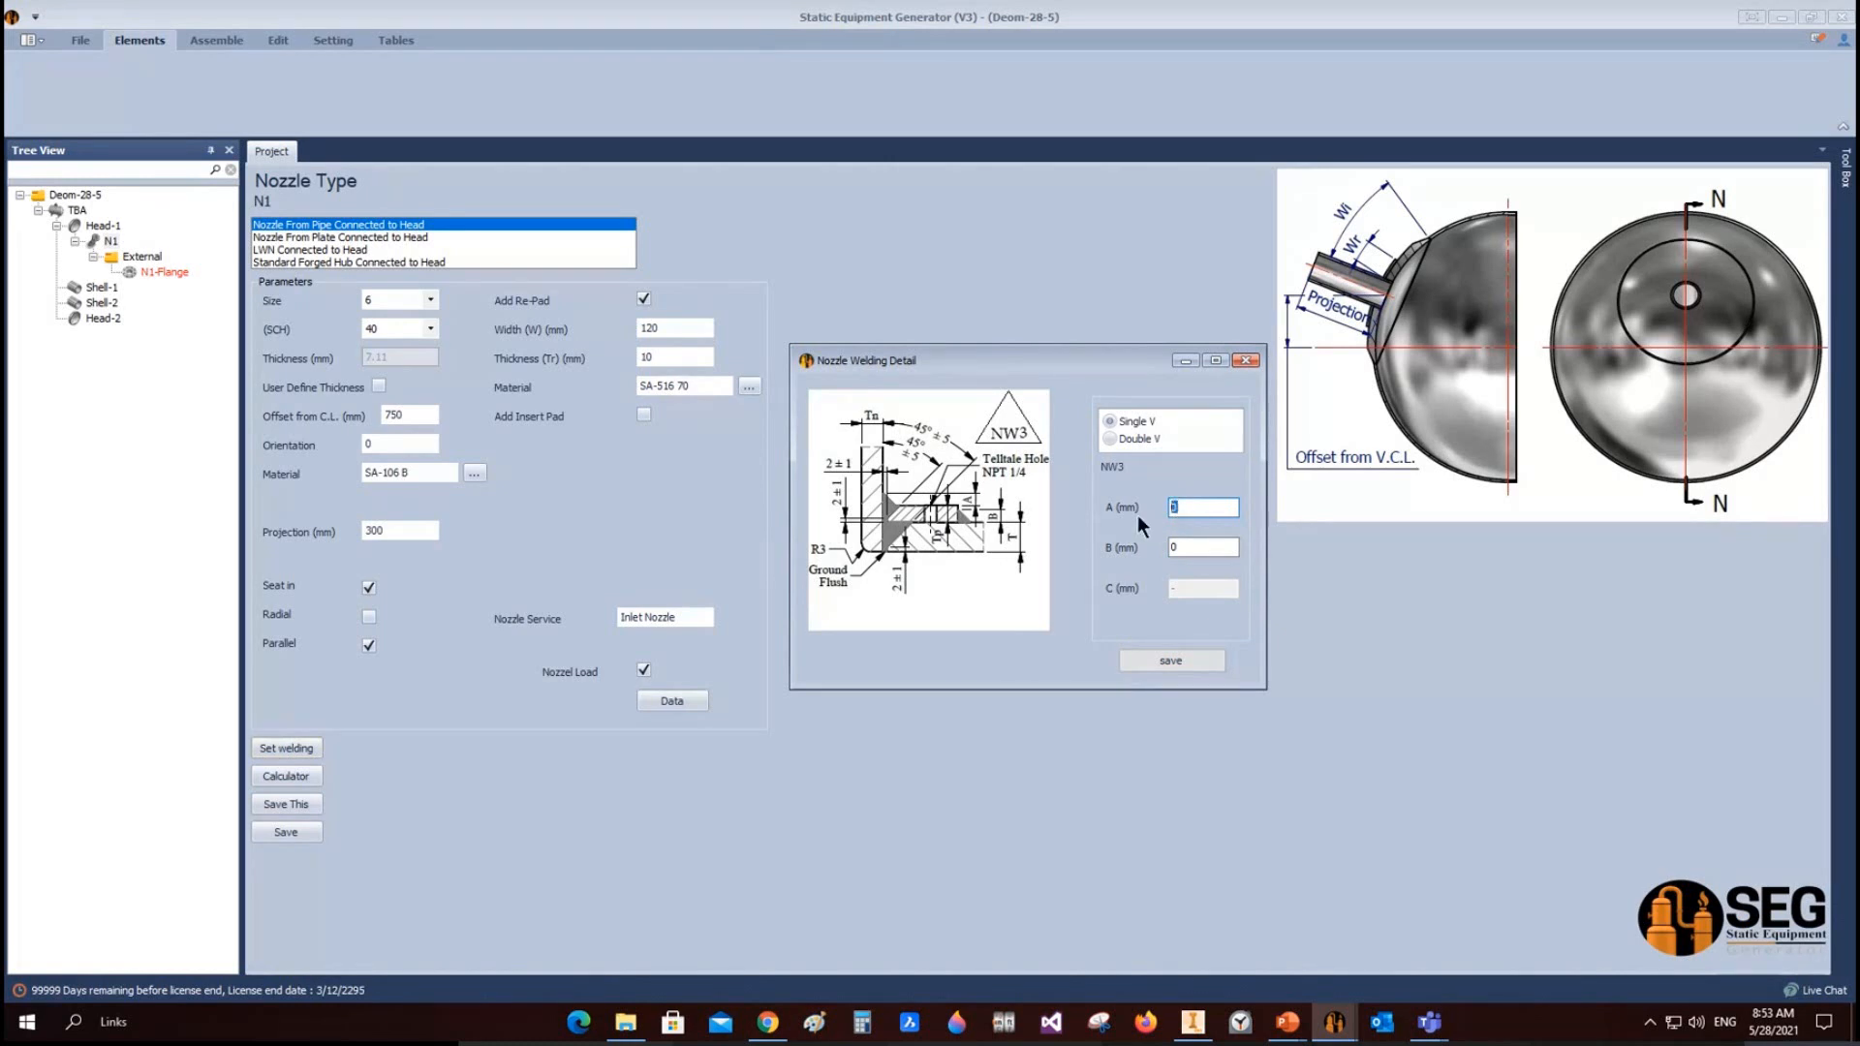
text(8)
key(Tab)
click(1174, 660)
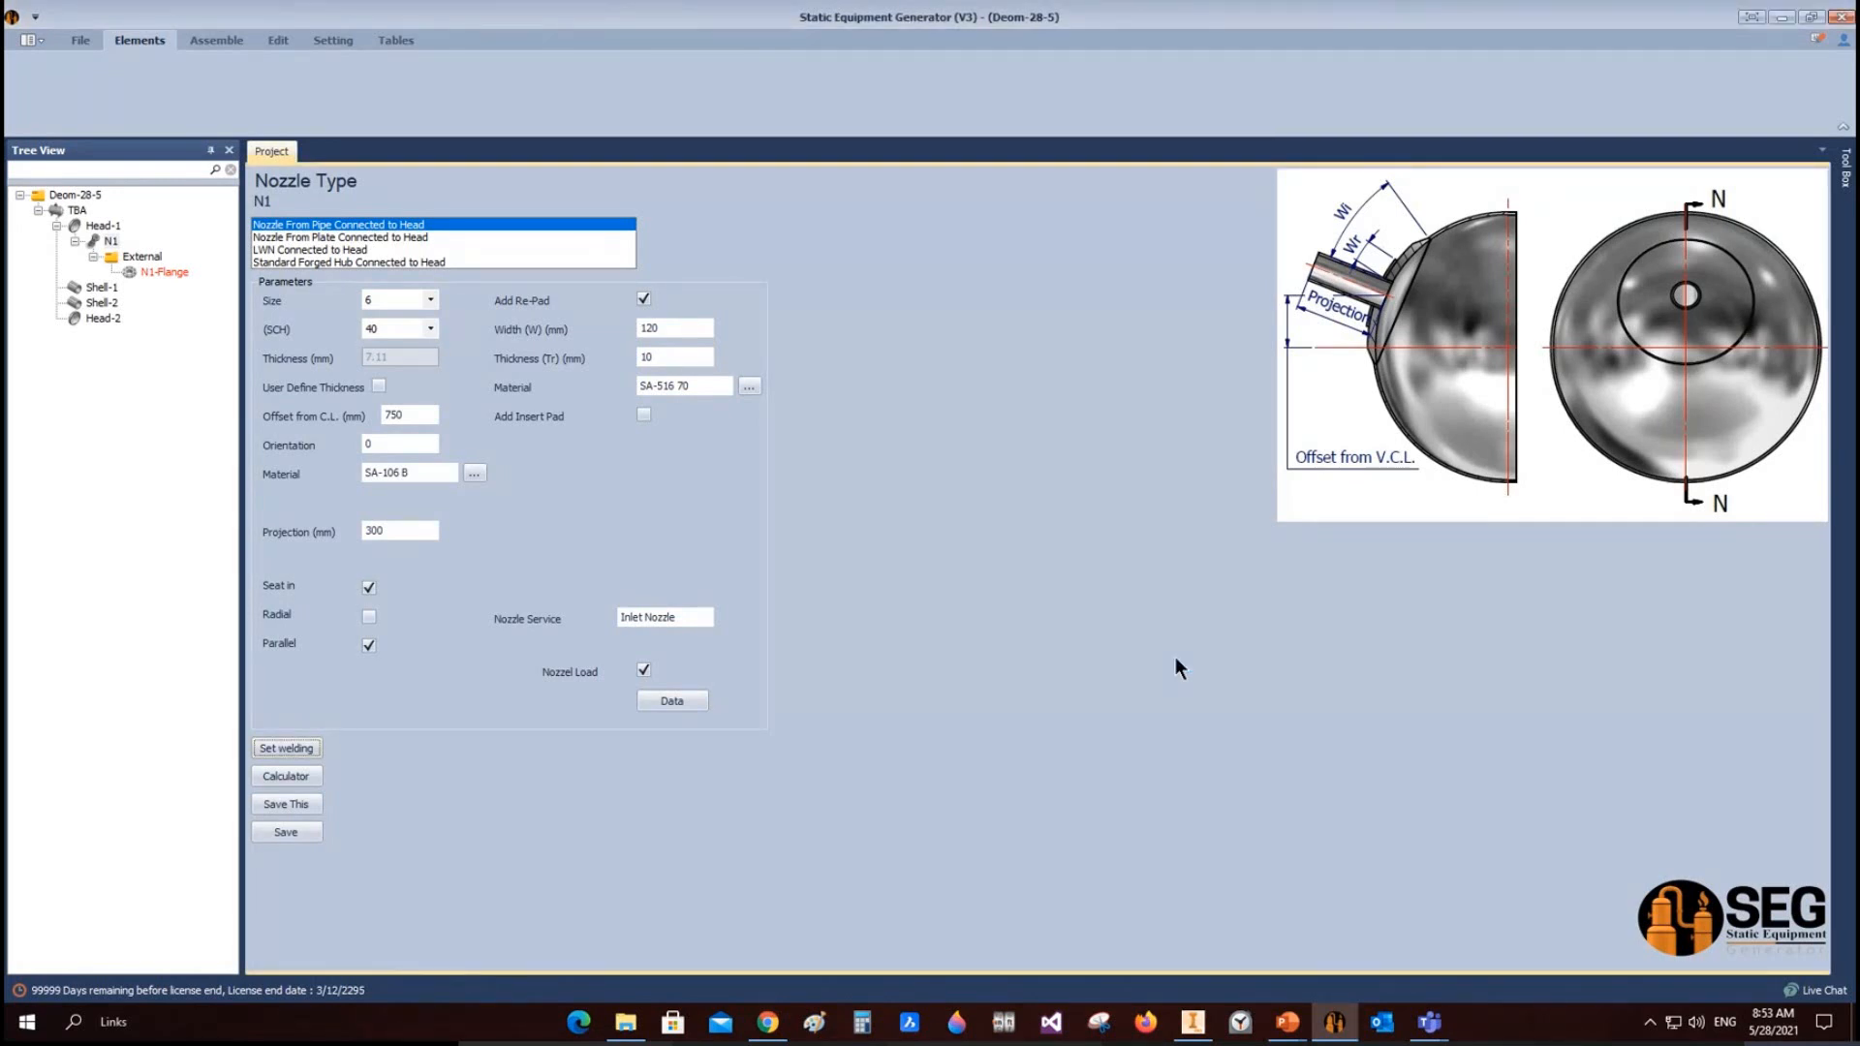
Step: Calculate nozzle N1's projection from its overall distance and save the calculated 361 mm as the nozzle projection
click(294, 777)
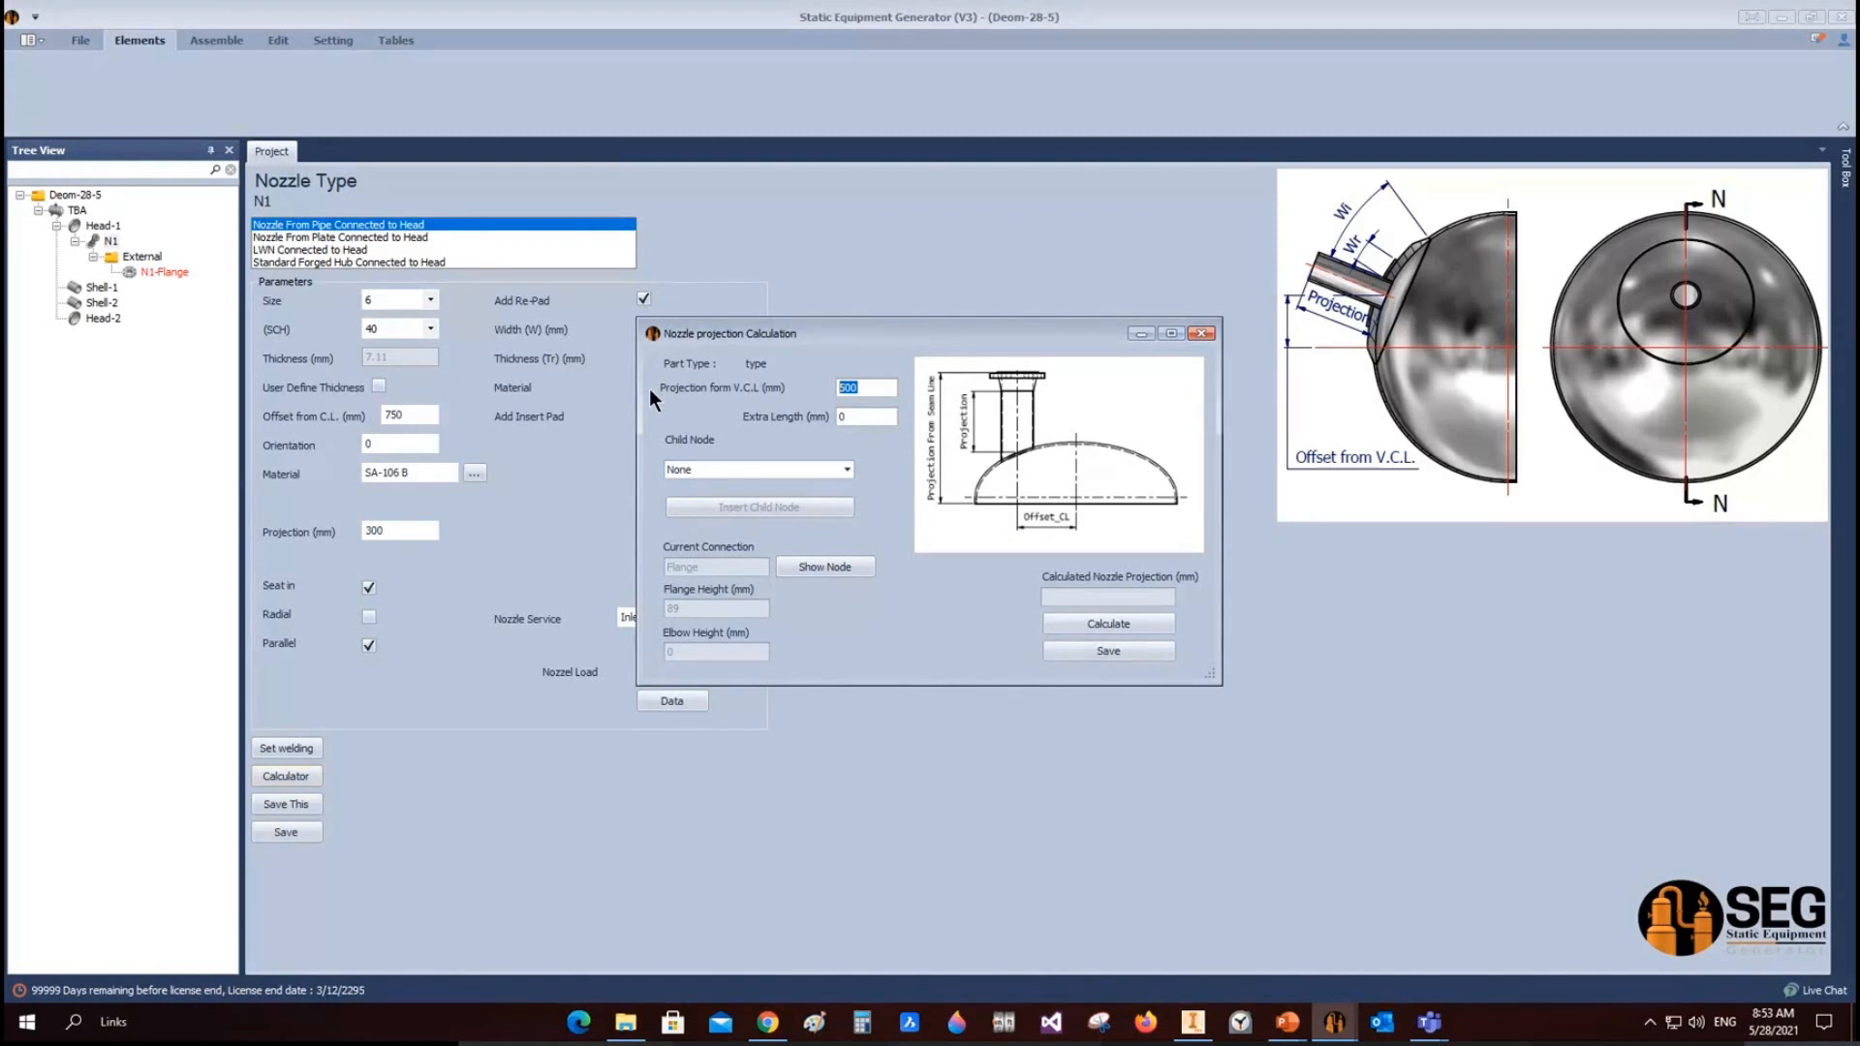
text(1500)
click(1107, 625)
click(1200, 963)
click(845, 389)
click(1112, 621)
click(1075, 652)
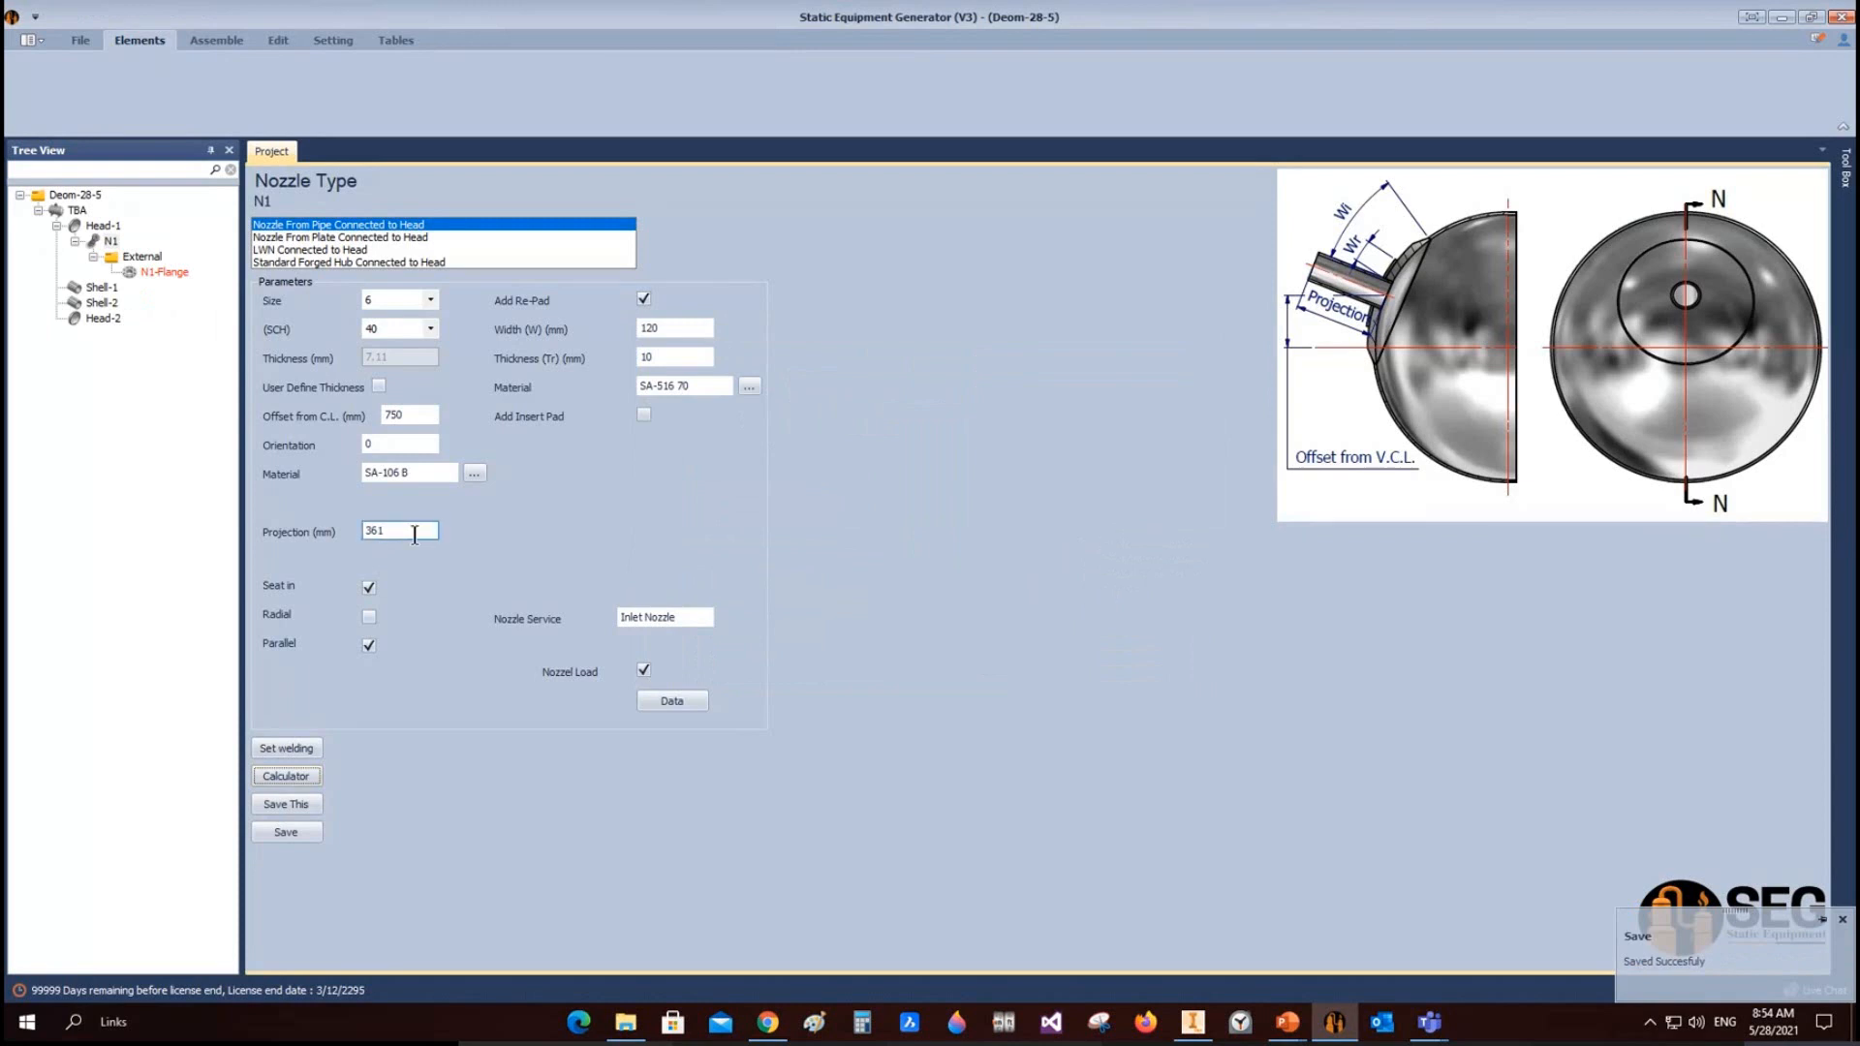
Step: Assemble the updated vessel model, check it in Autodesk Inventor, and return to Static Equipment Generator
click(213, 45)
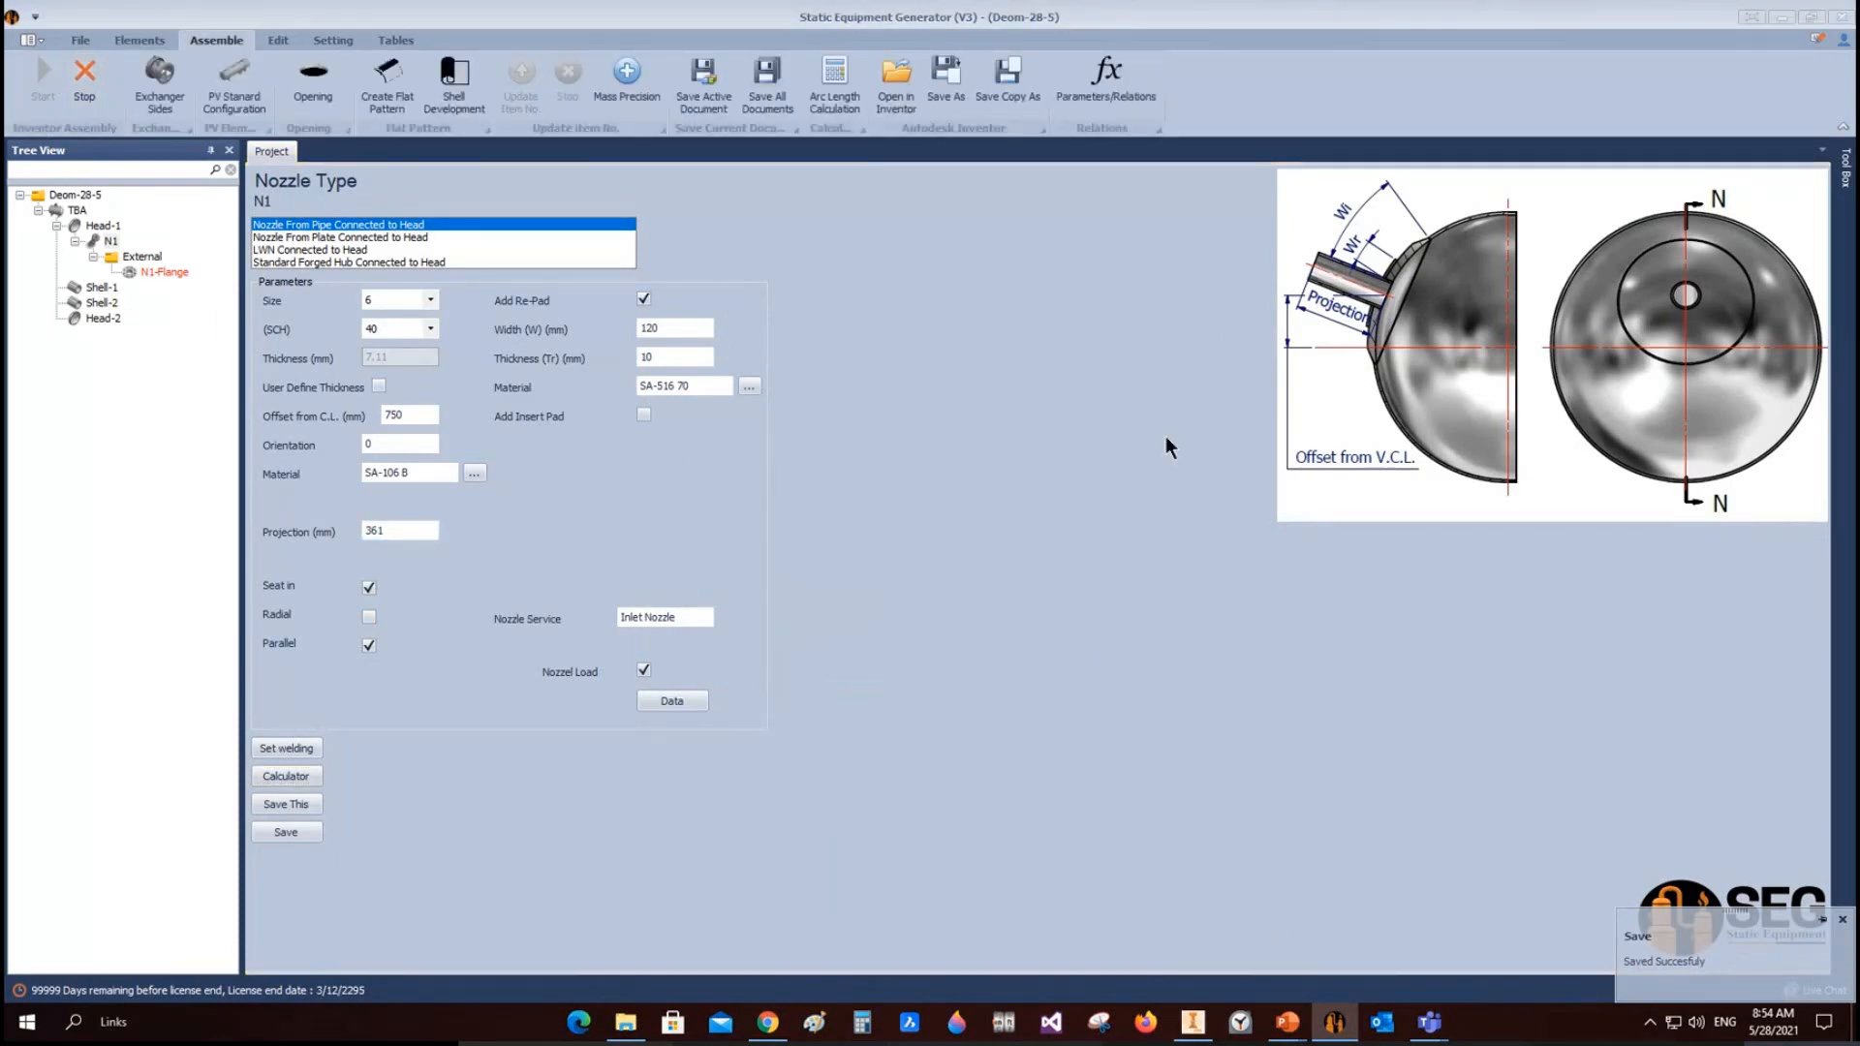
key(alt+Tab)
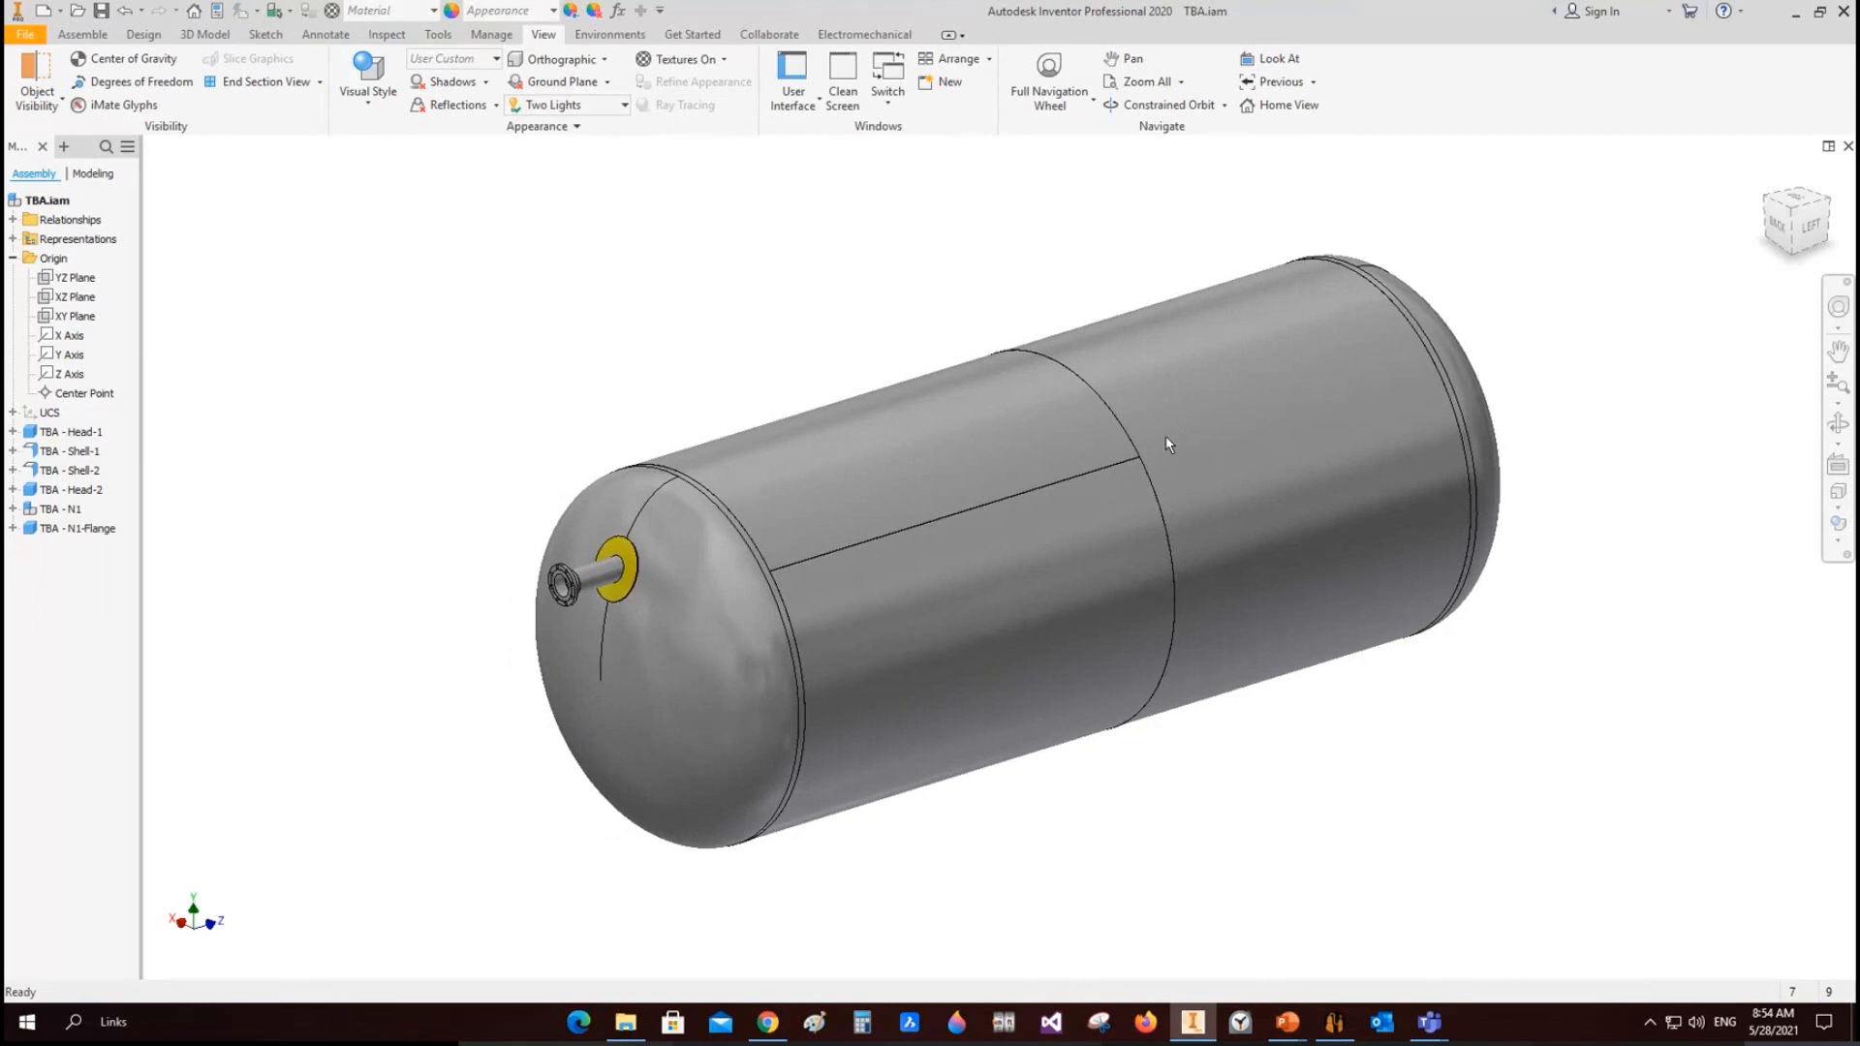
click(1329, 1028)
Step: Change the Child Preview and Parent Preview options in the application settings and save them
click(332, 40)
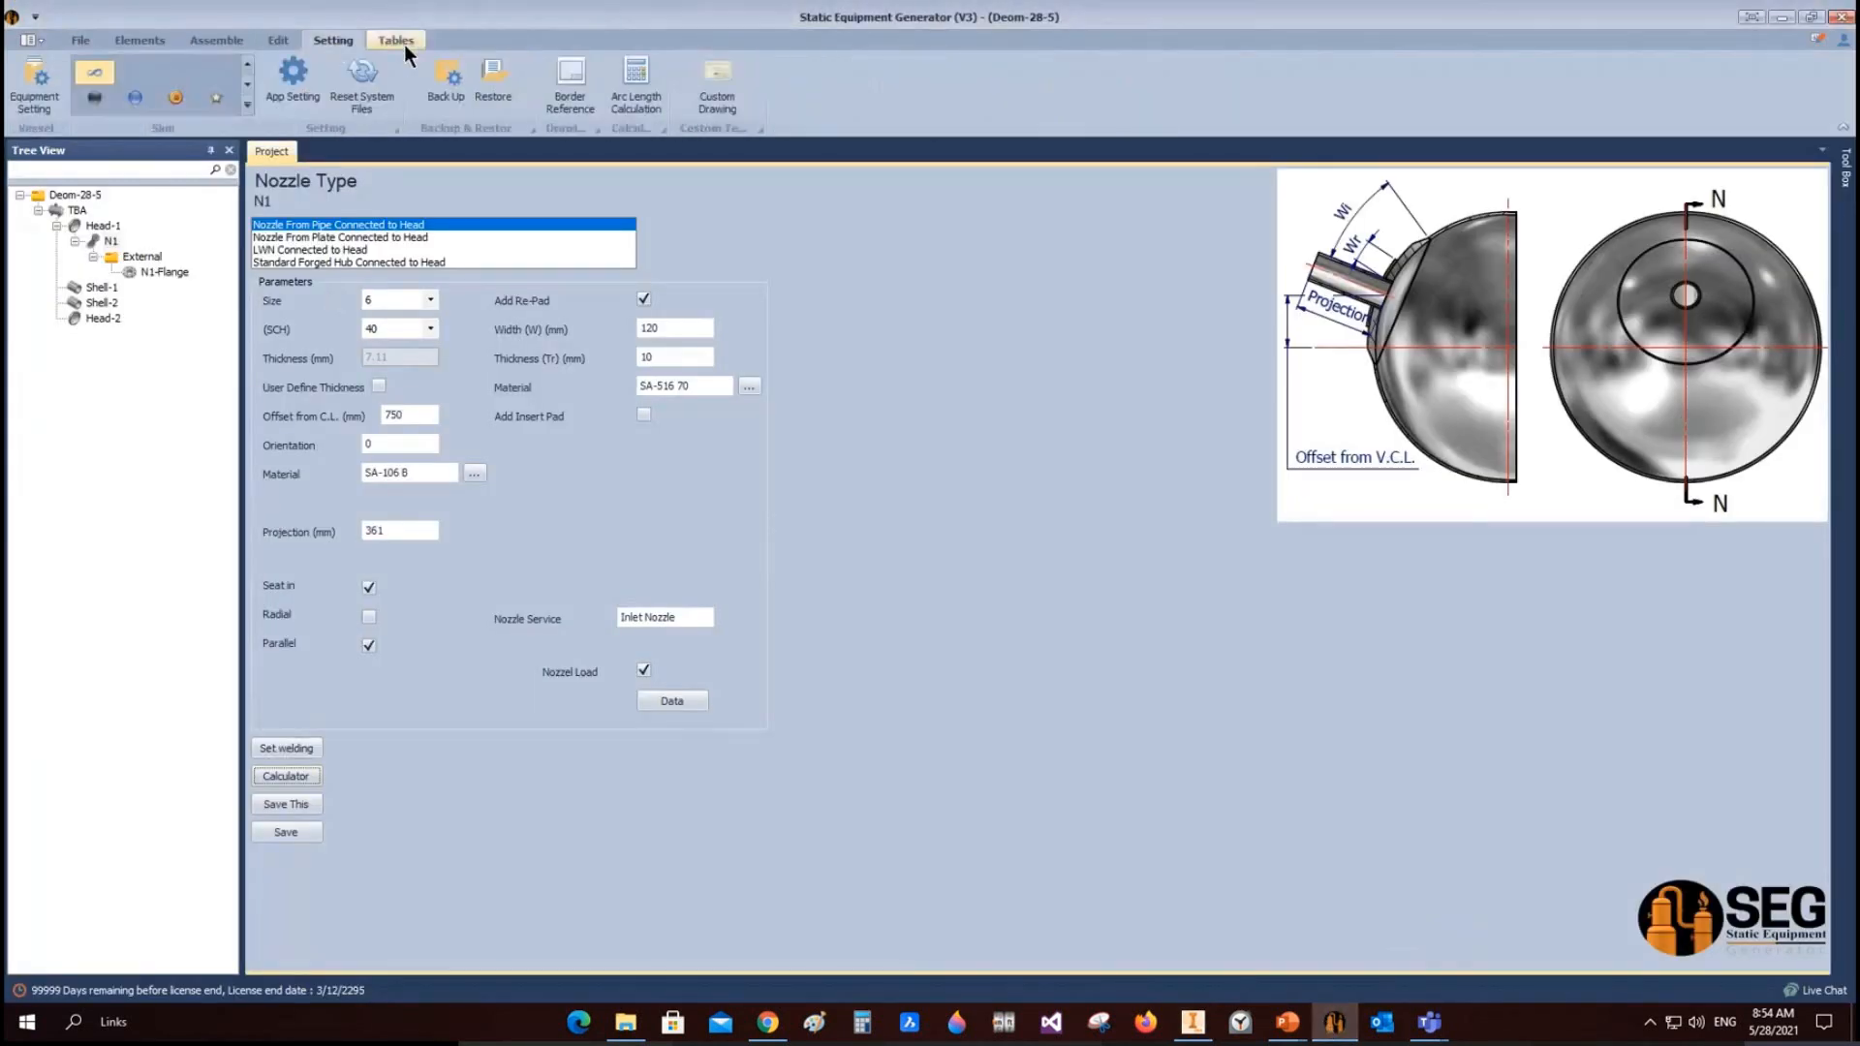
click(291, 87)
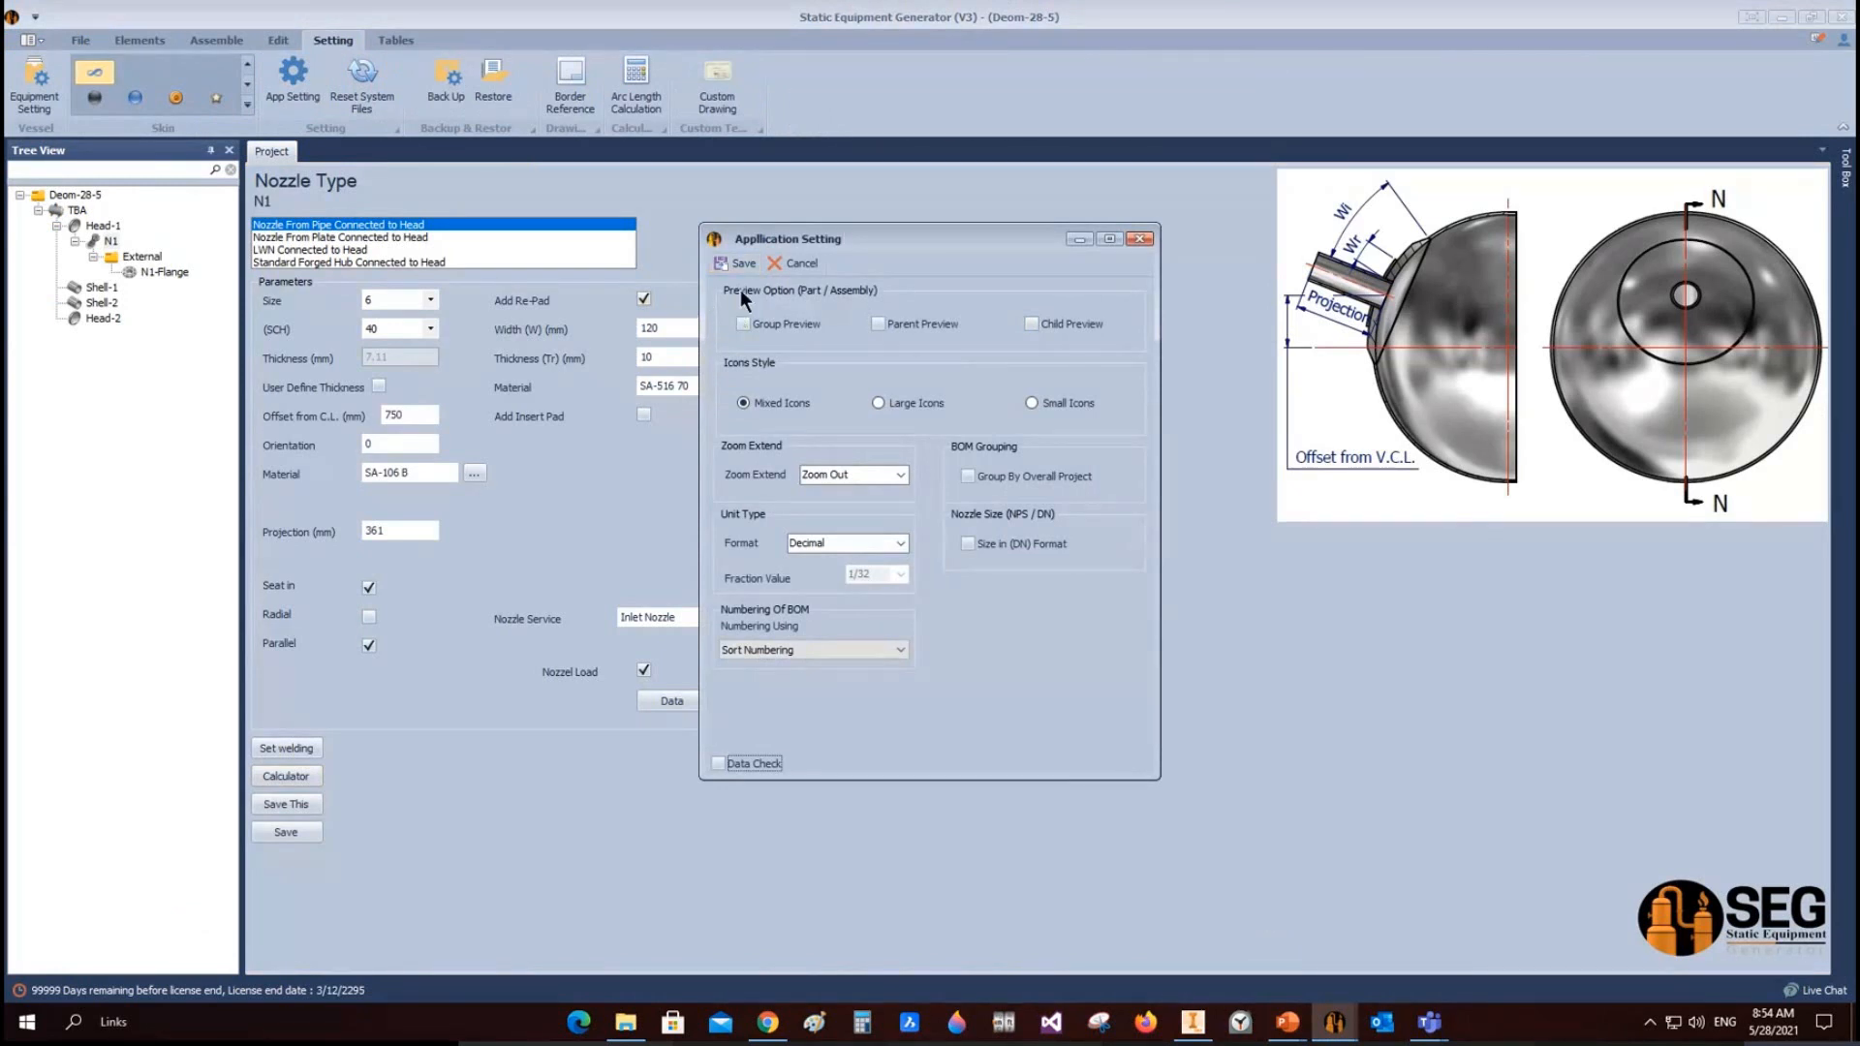
click(1043, 326)
click(938, 328)
click(741, 264)
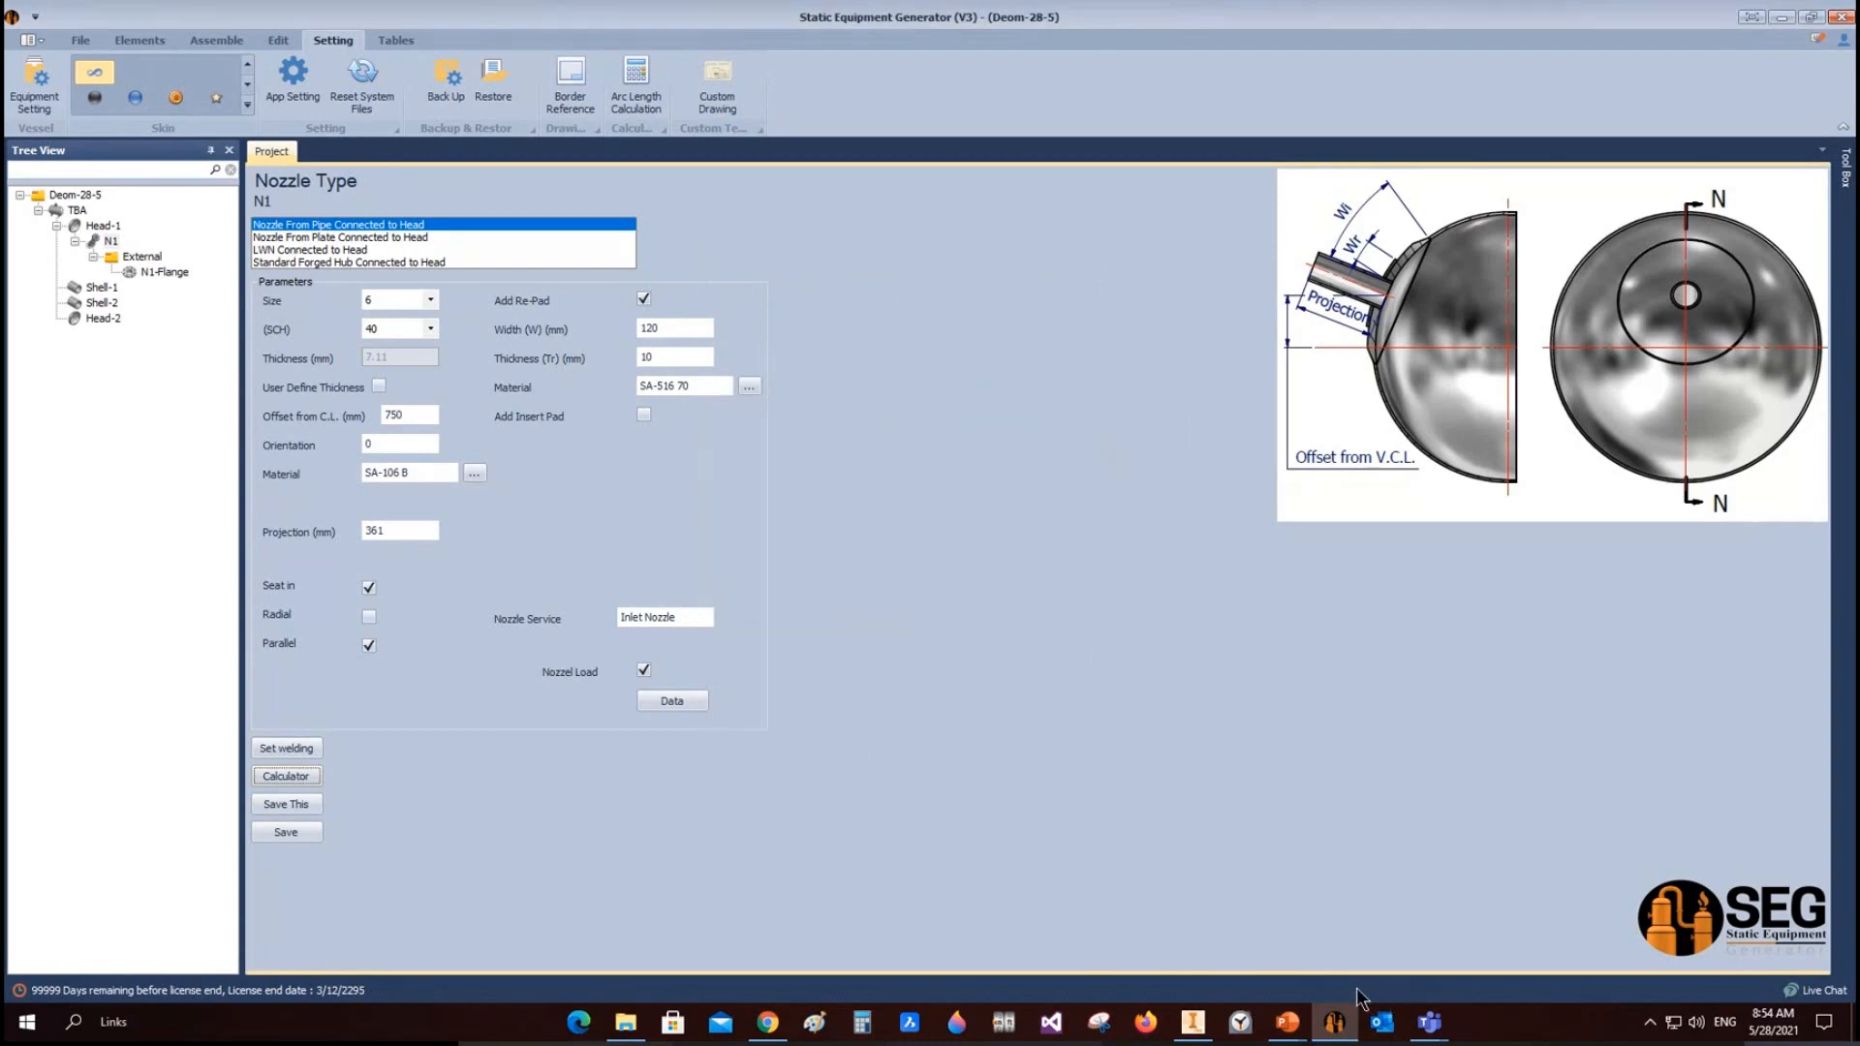
Step: Examine nozzle N1 and its flange on the head in Autodesk Inventor from the left side, returning to Static Equipment Generator
click(1193, 1026)
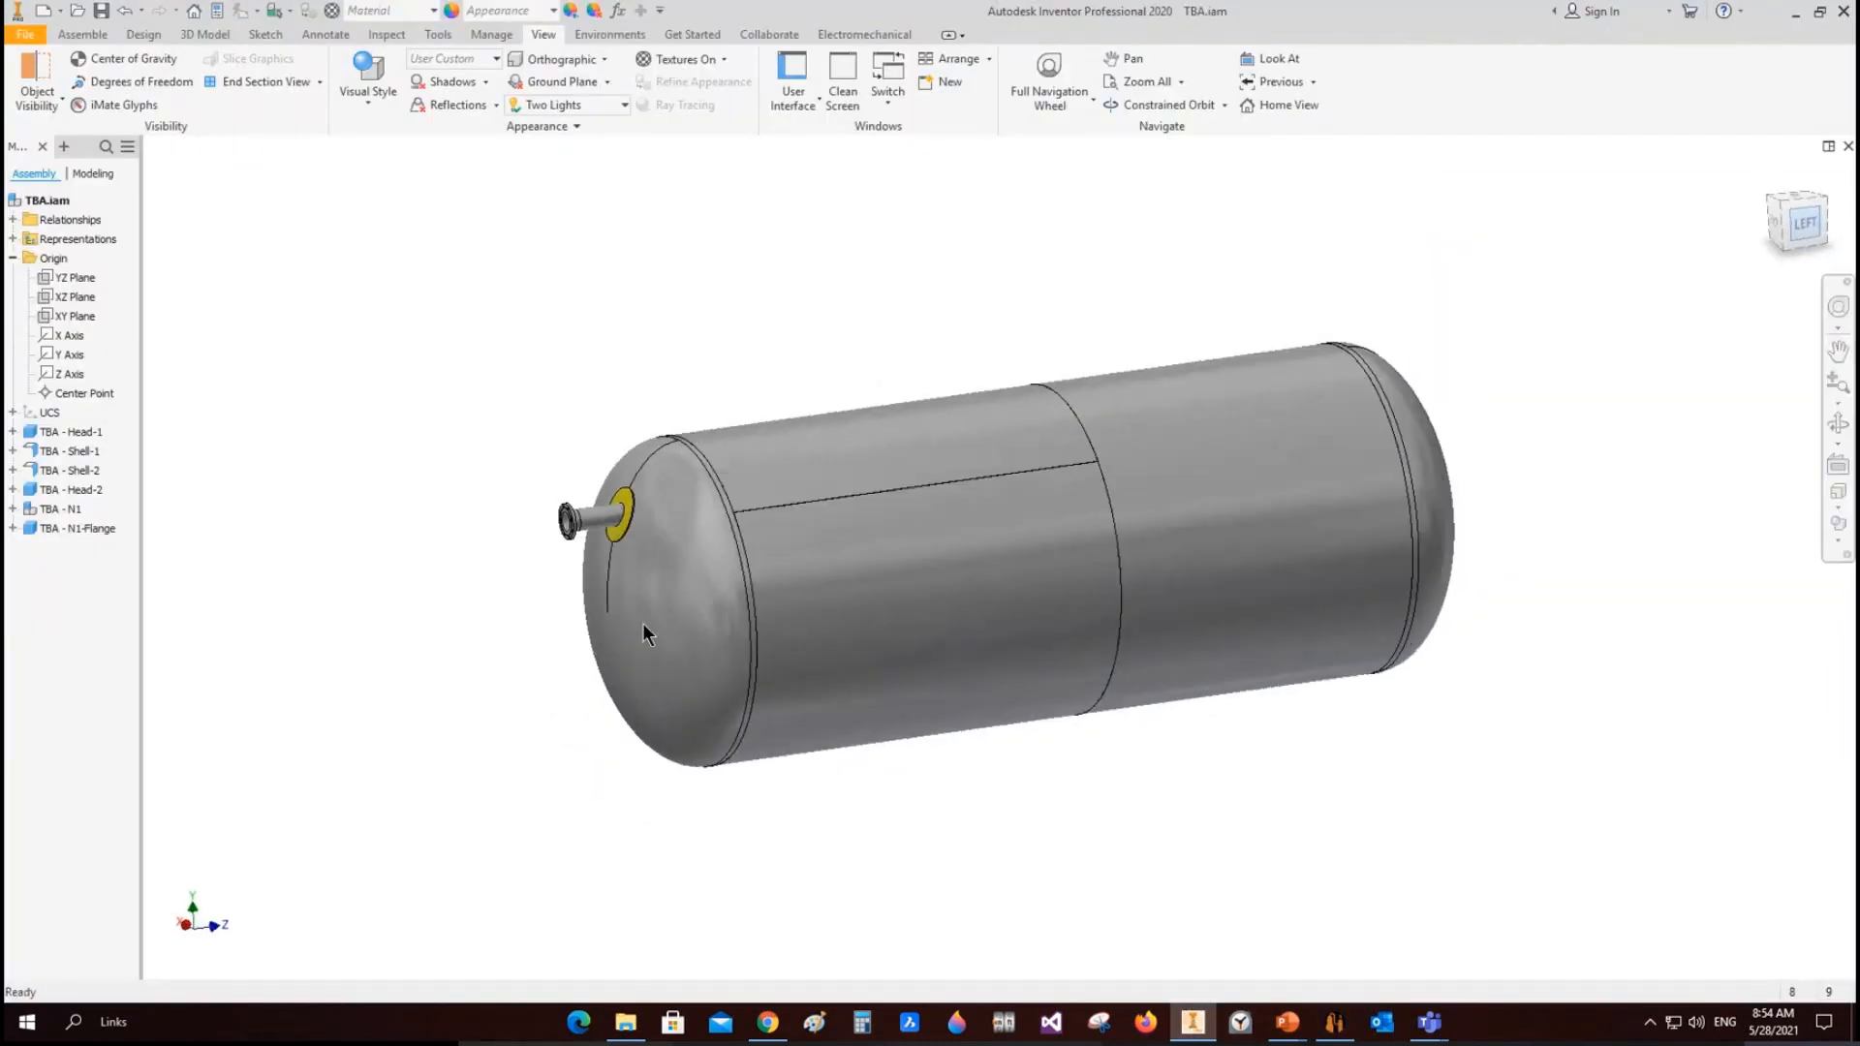
scroll(643, 490, down, 4)
middle_drag(714, 805, 723, 779)
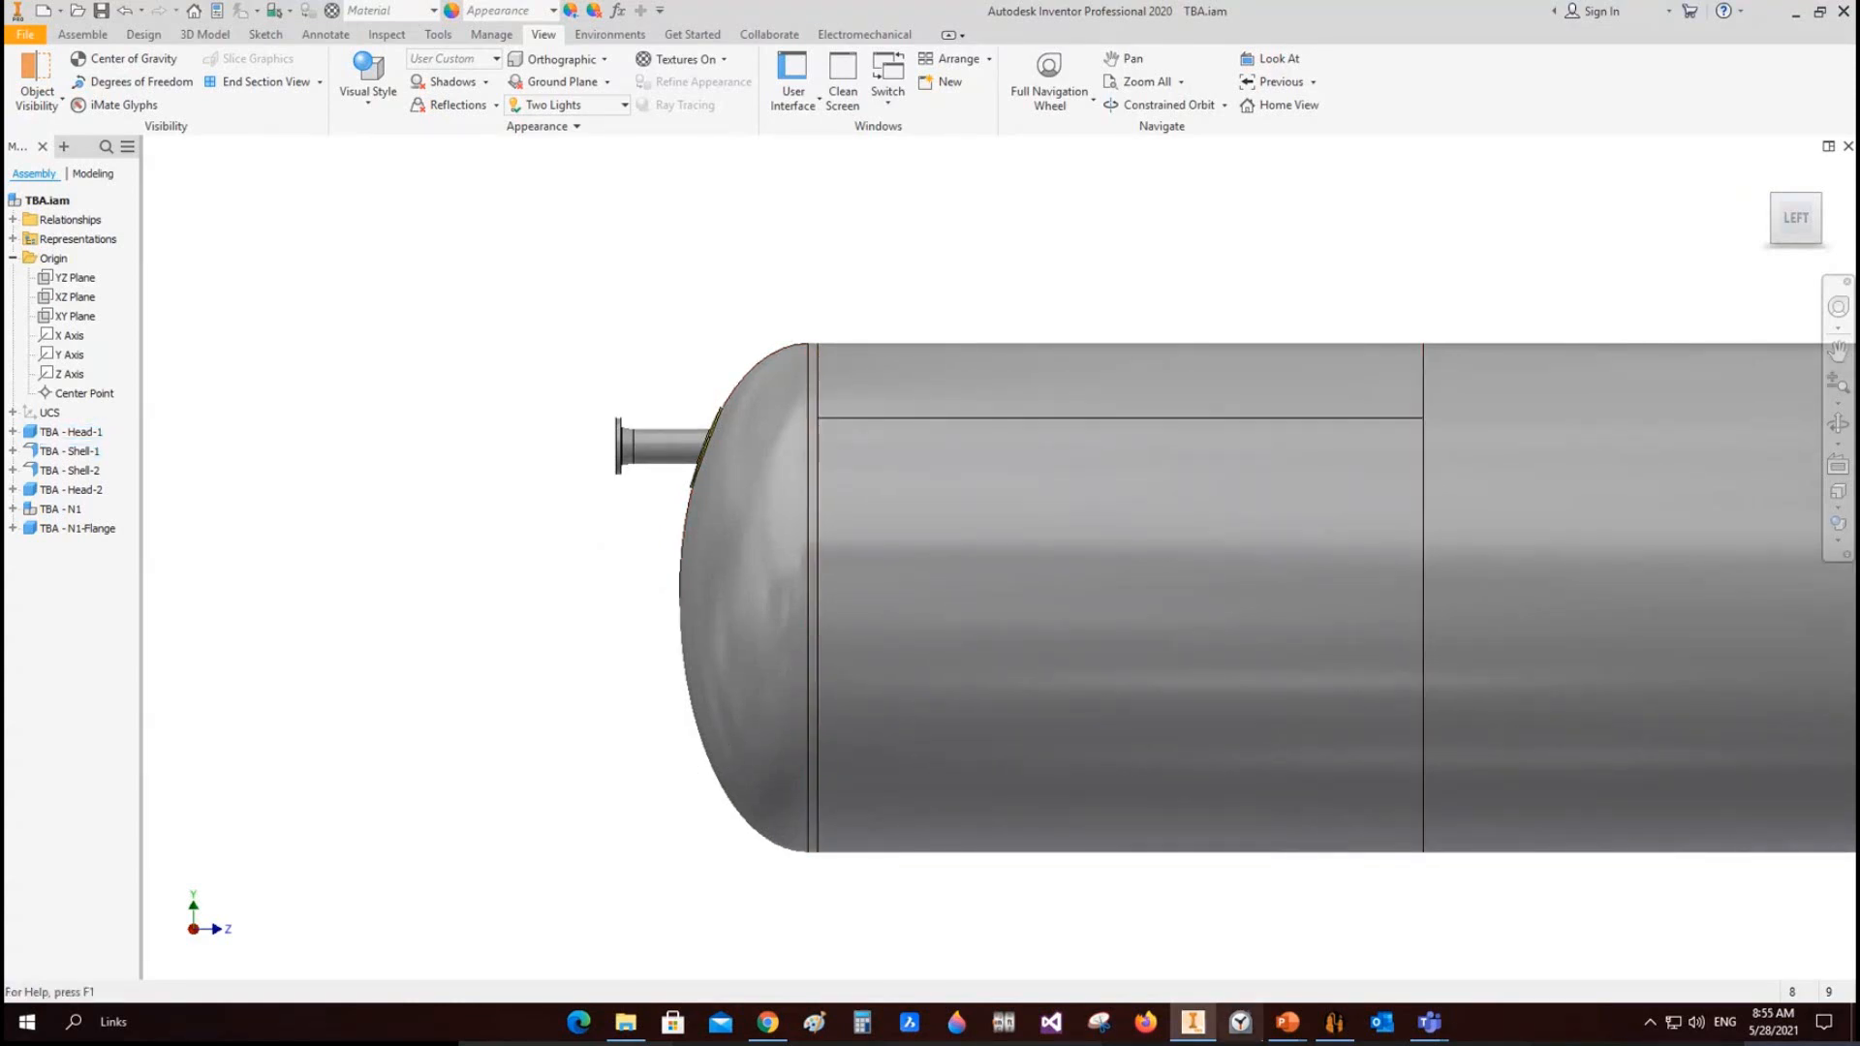
mouse_move(1334, 1022)
click(1266, 980)
Step: Review the supports, nozzles, lifting lugs, external and internal attachments, platforms and coils available for Shell-1
click(93, 229)
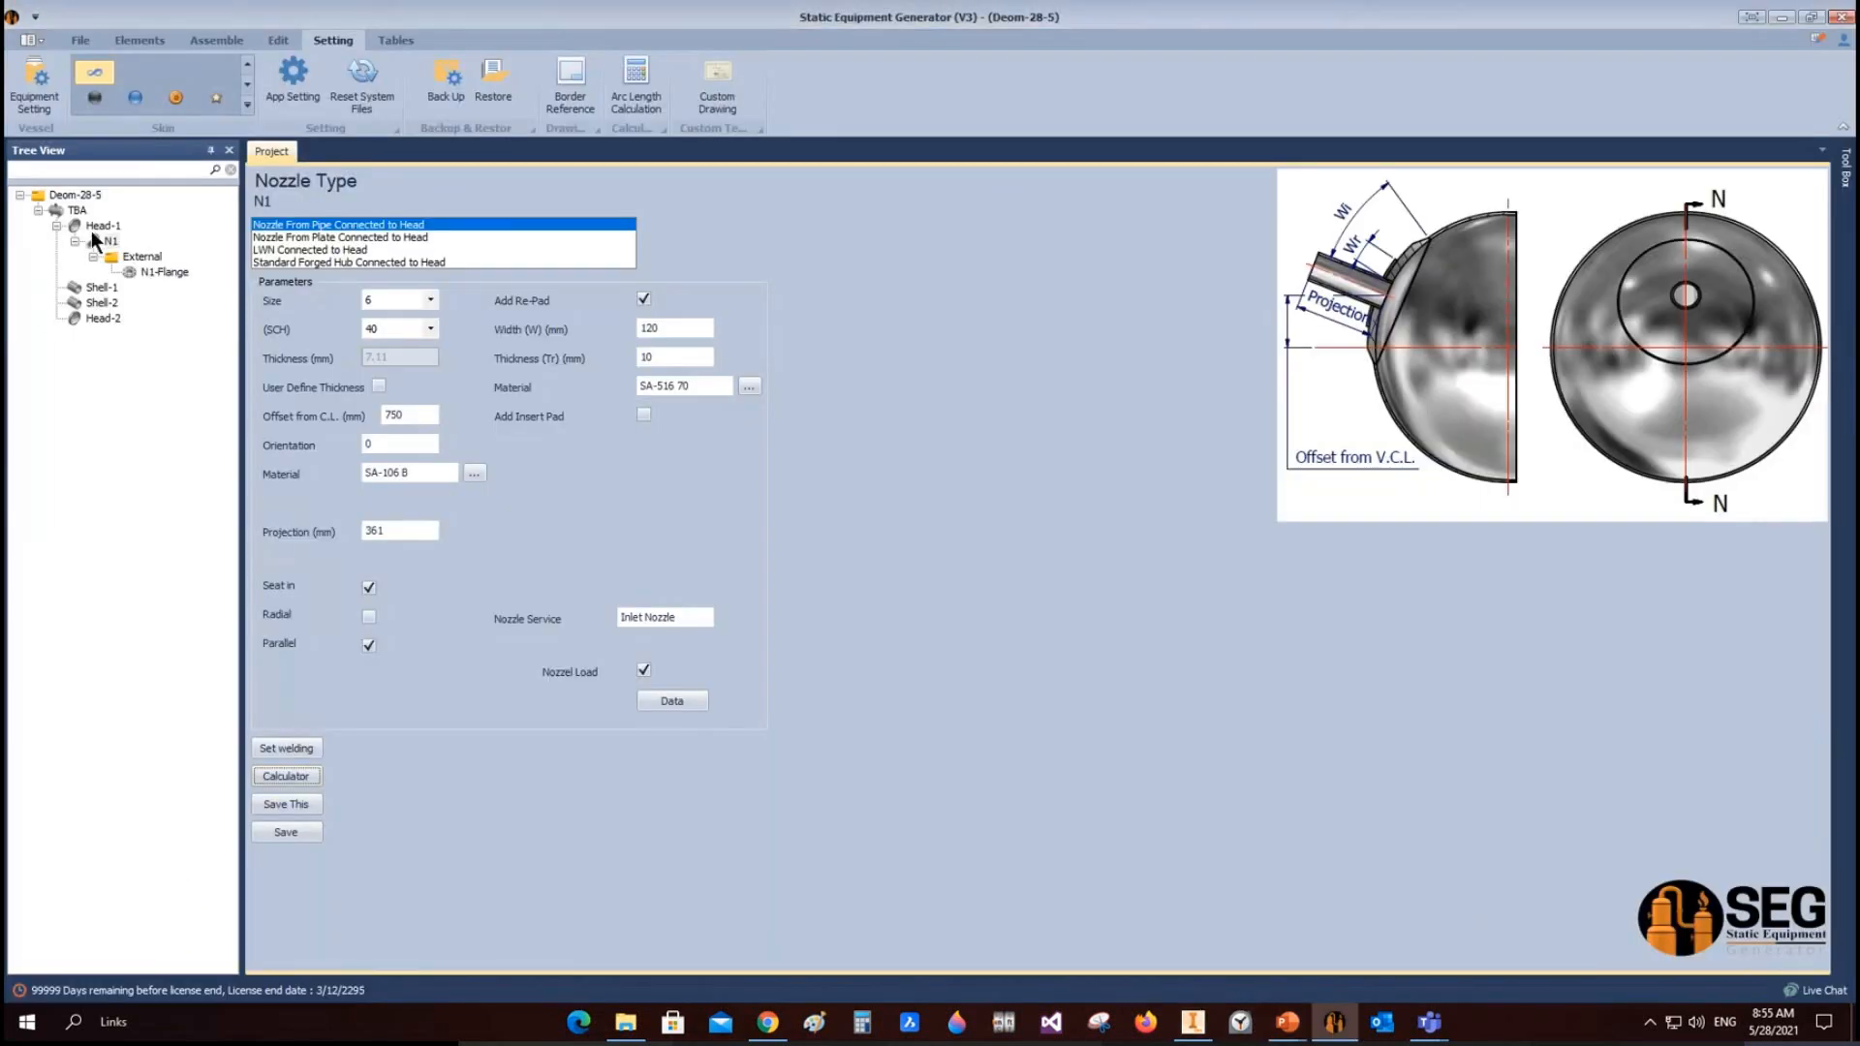
click(80, 286)
click(141, 38)
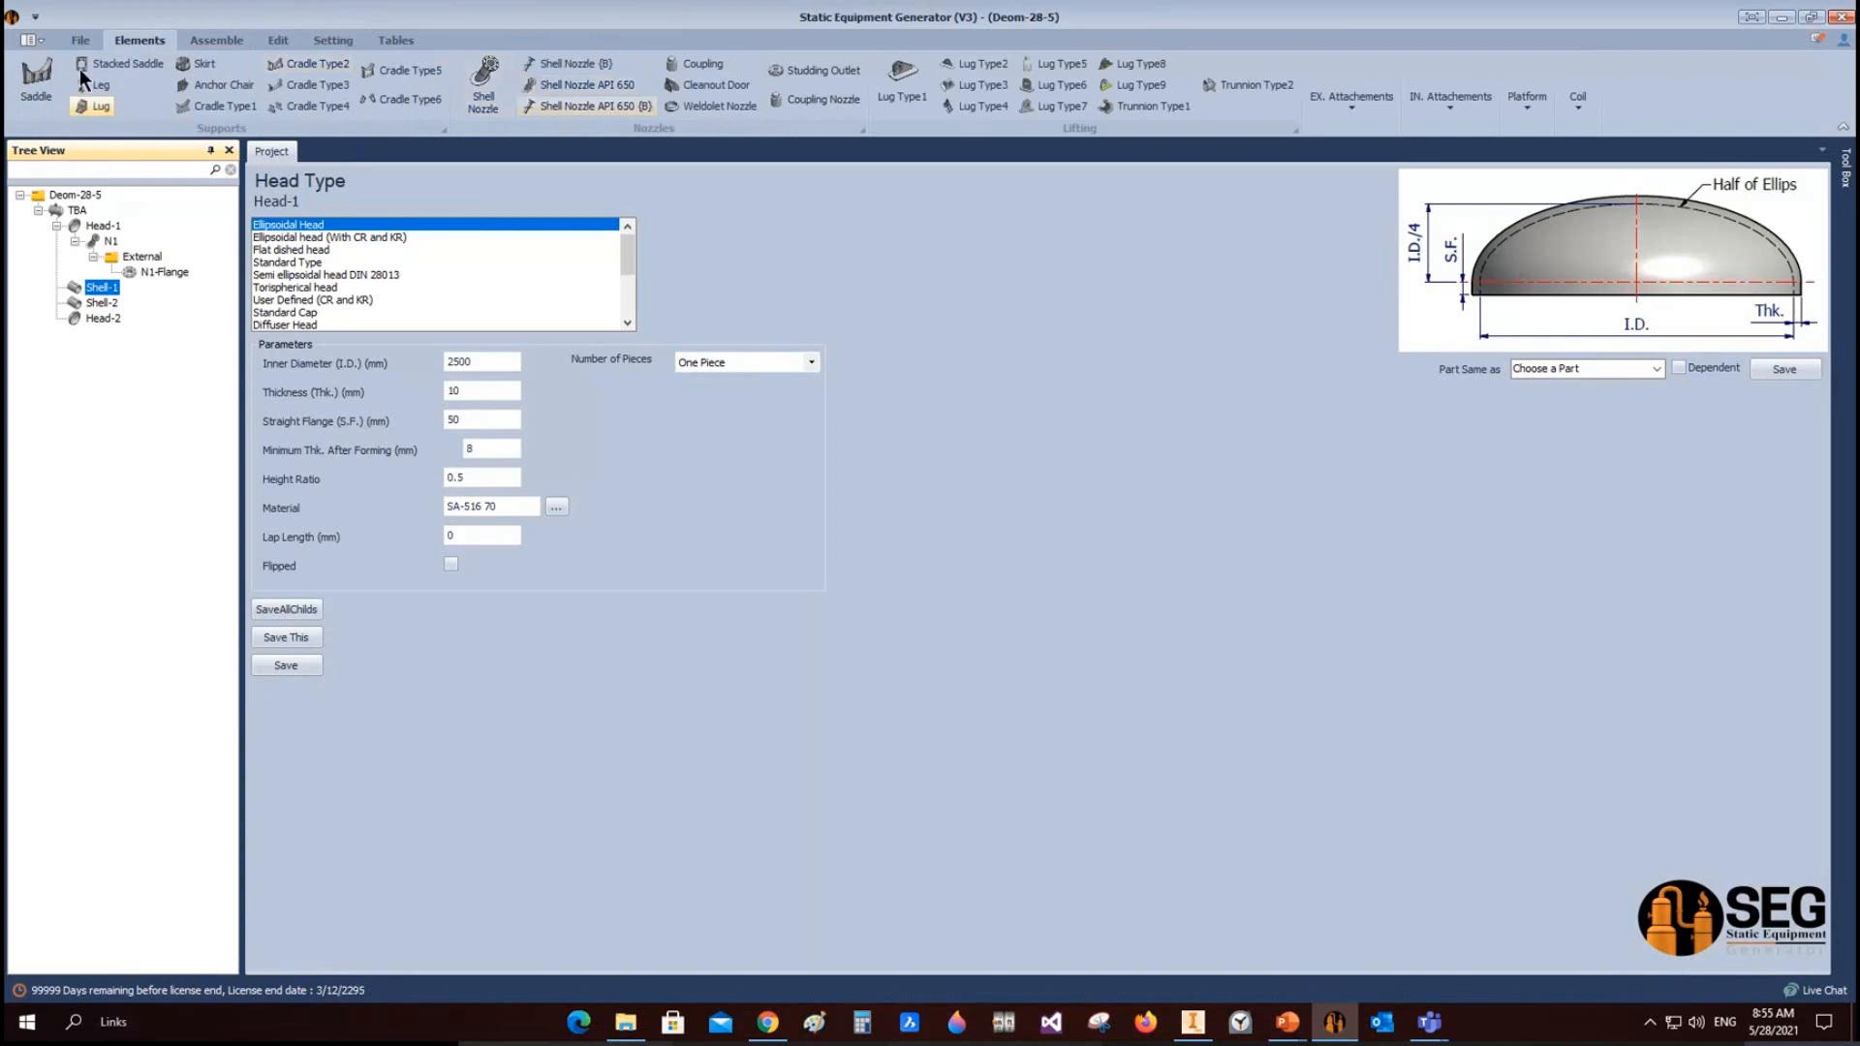
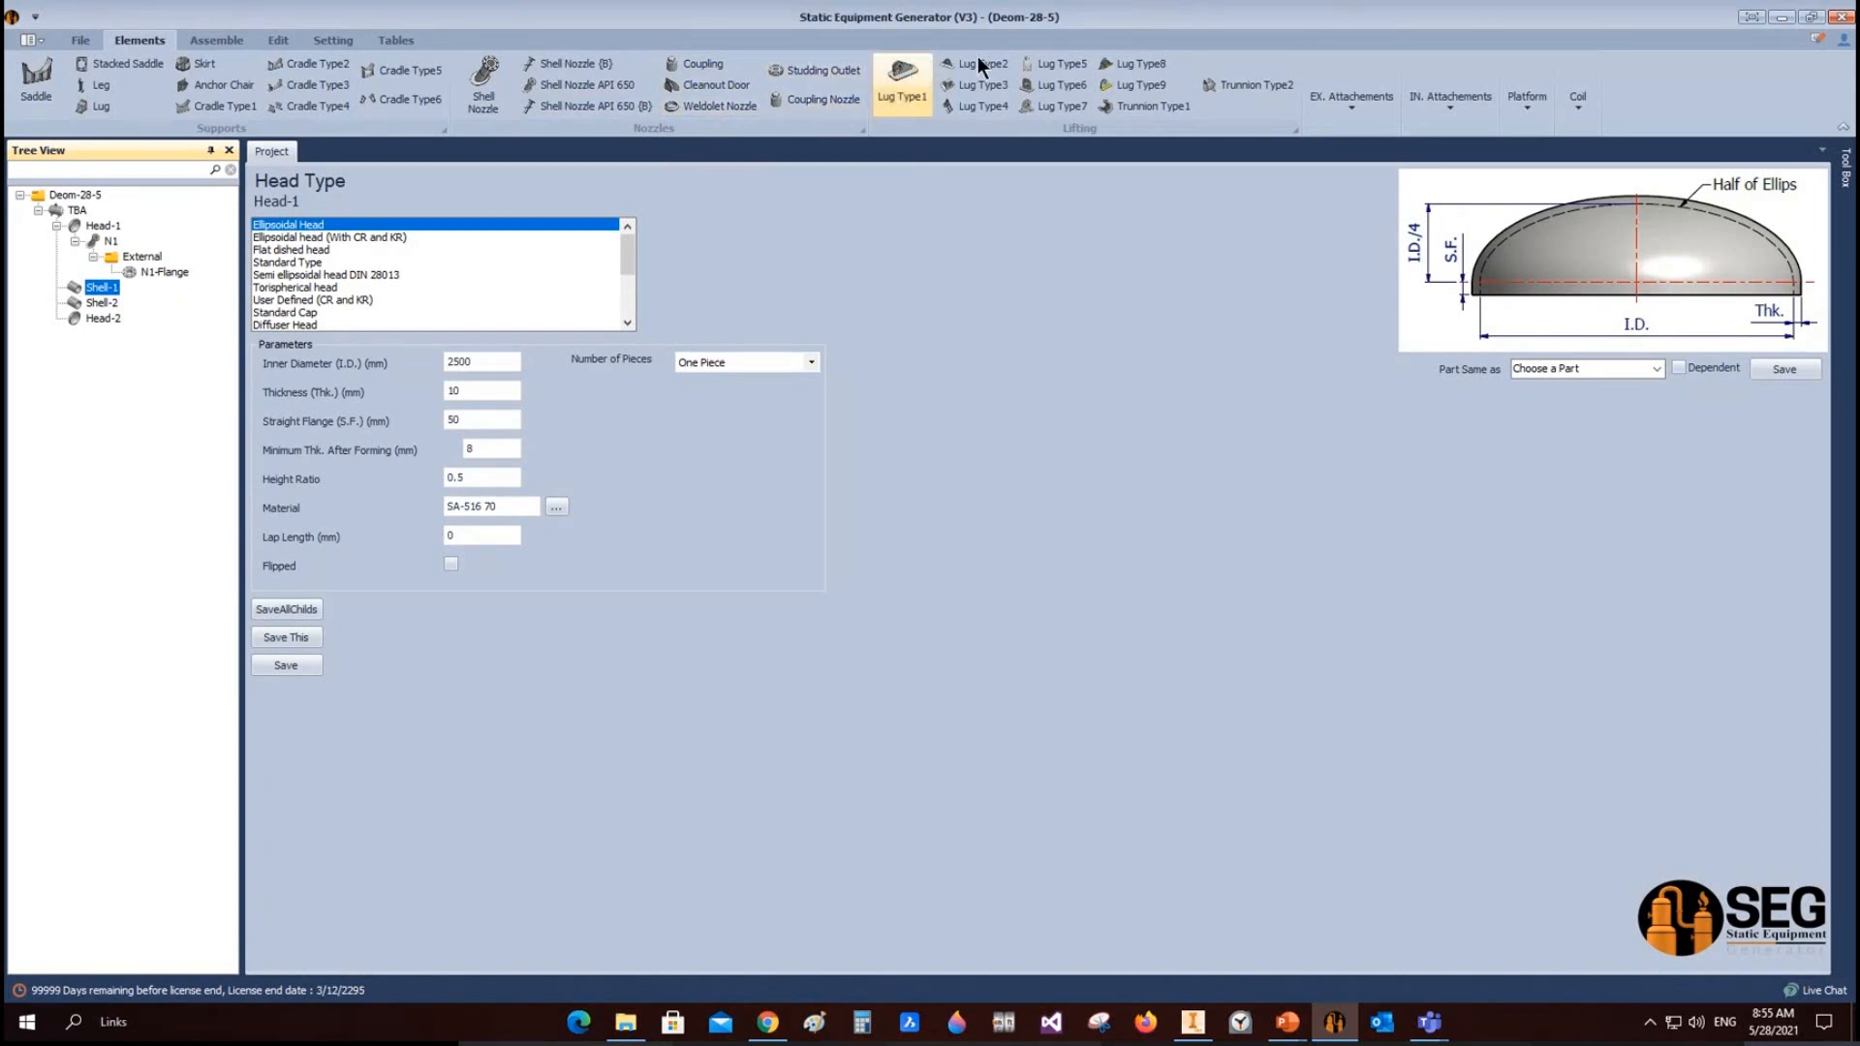
click(1339, 112)
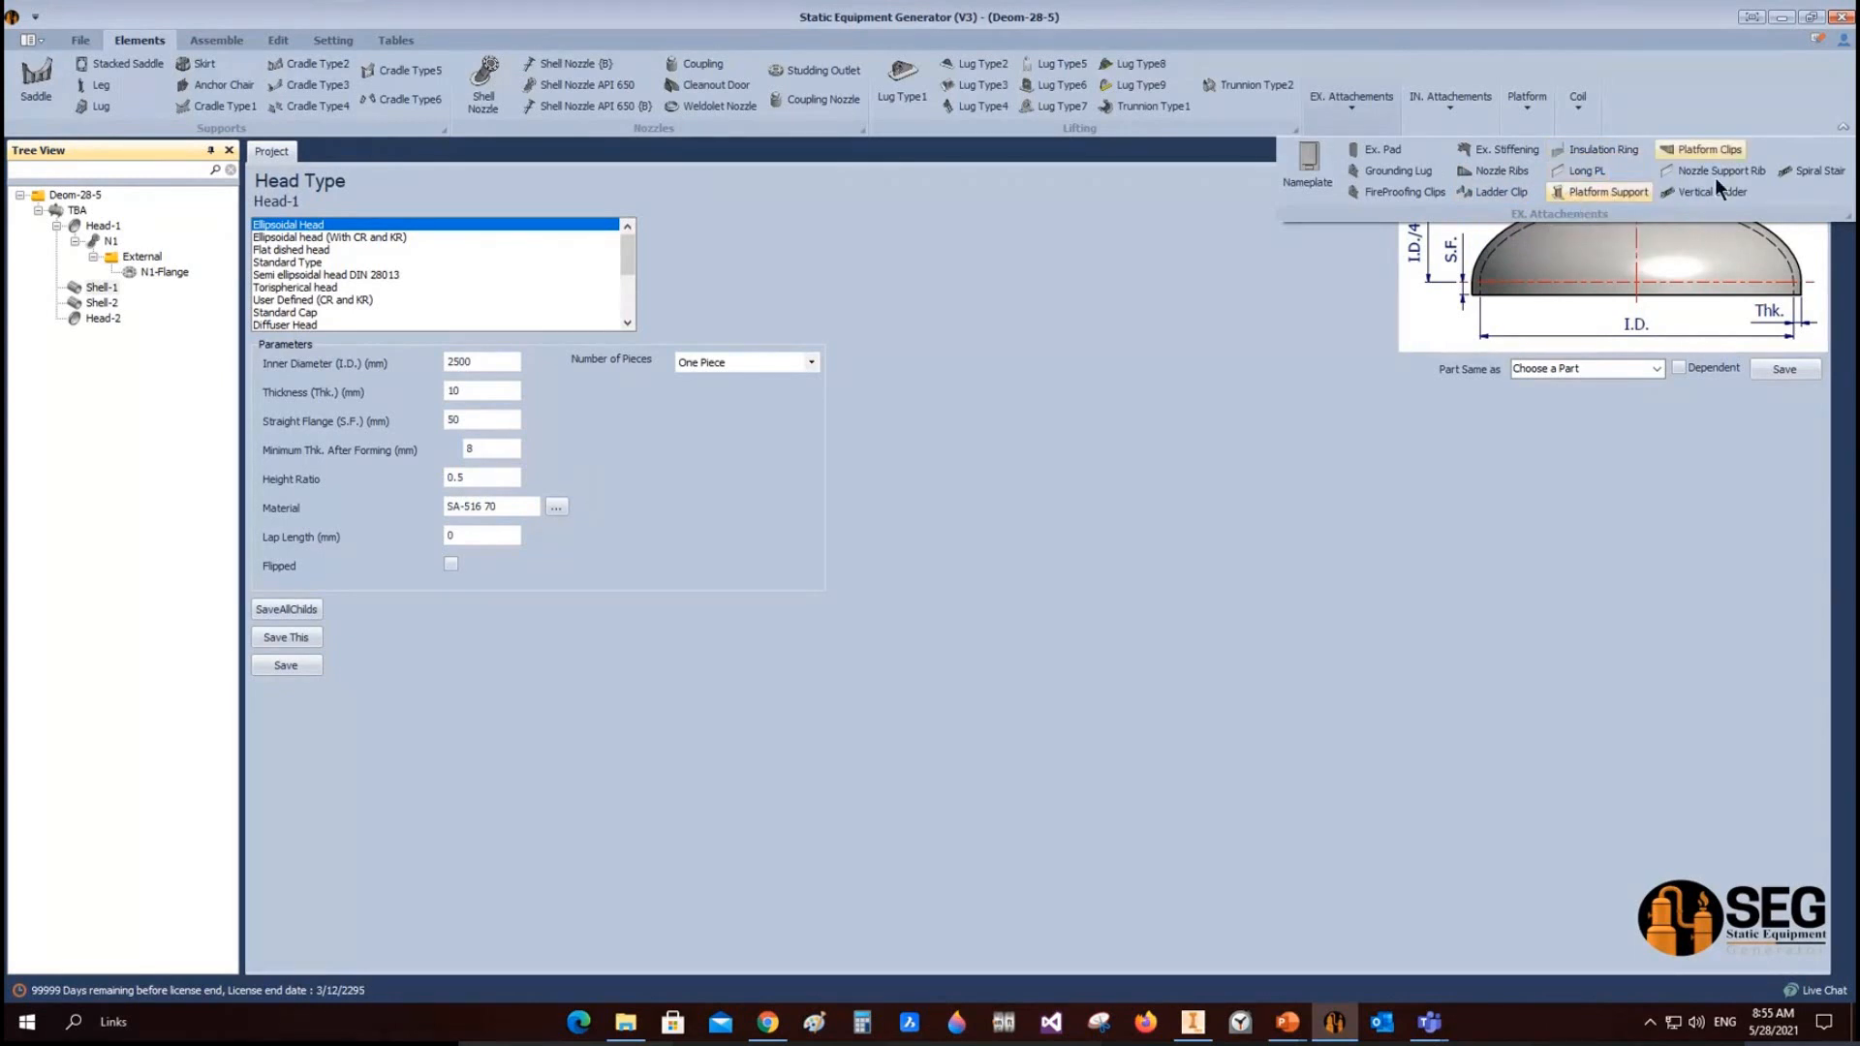
click(1443, 109)
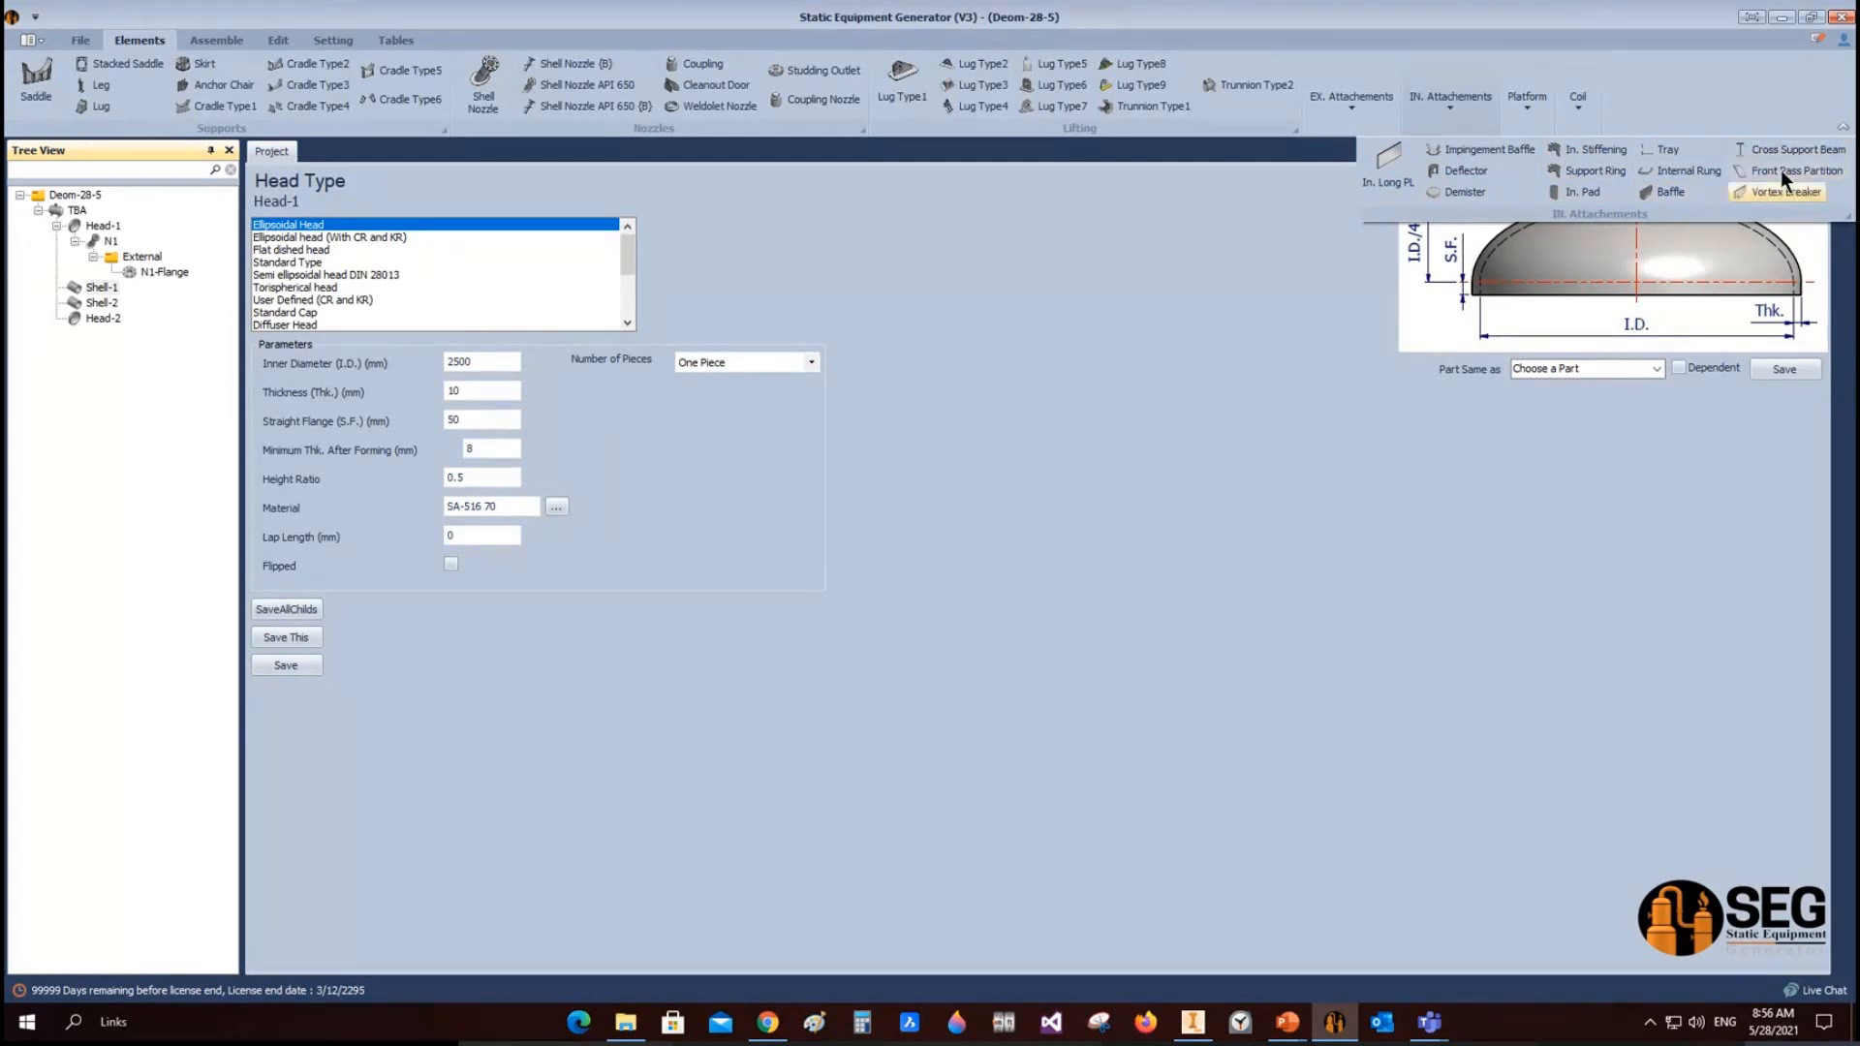
click(1527, 109)
click(1527, 108)
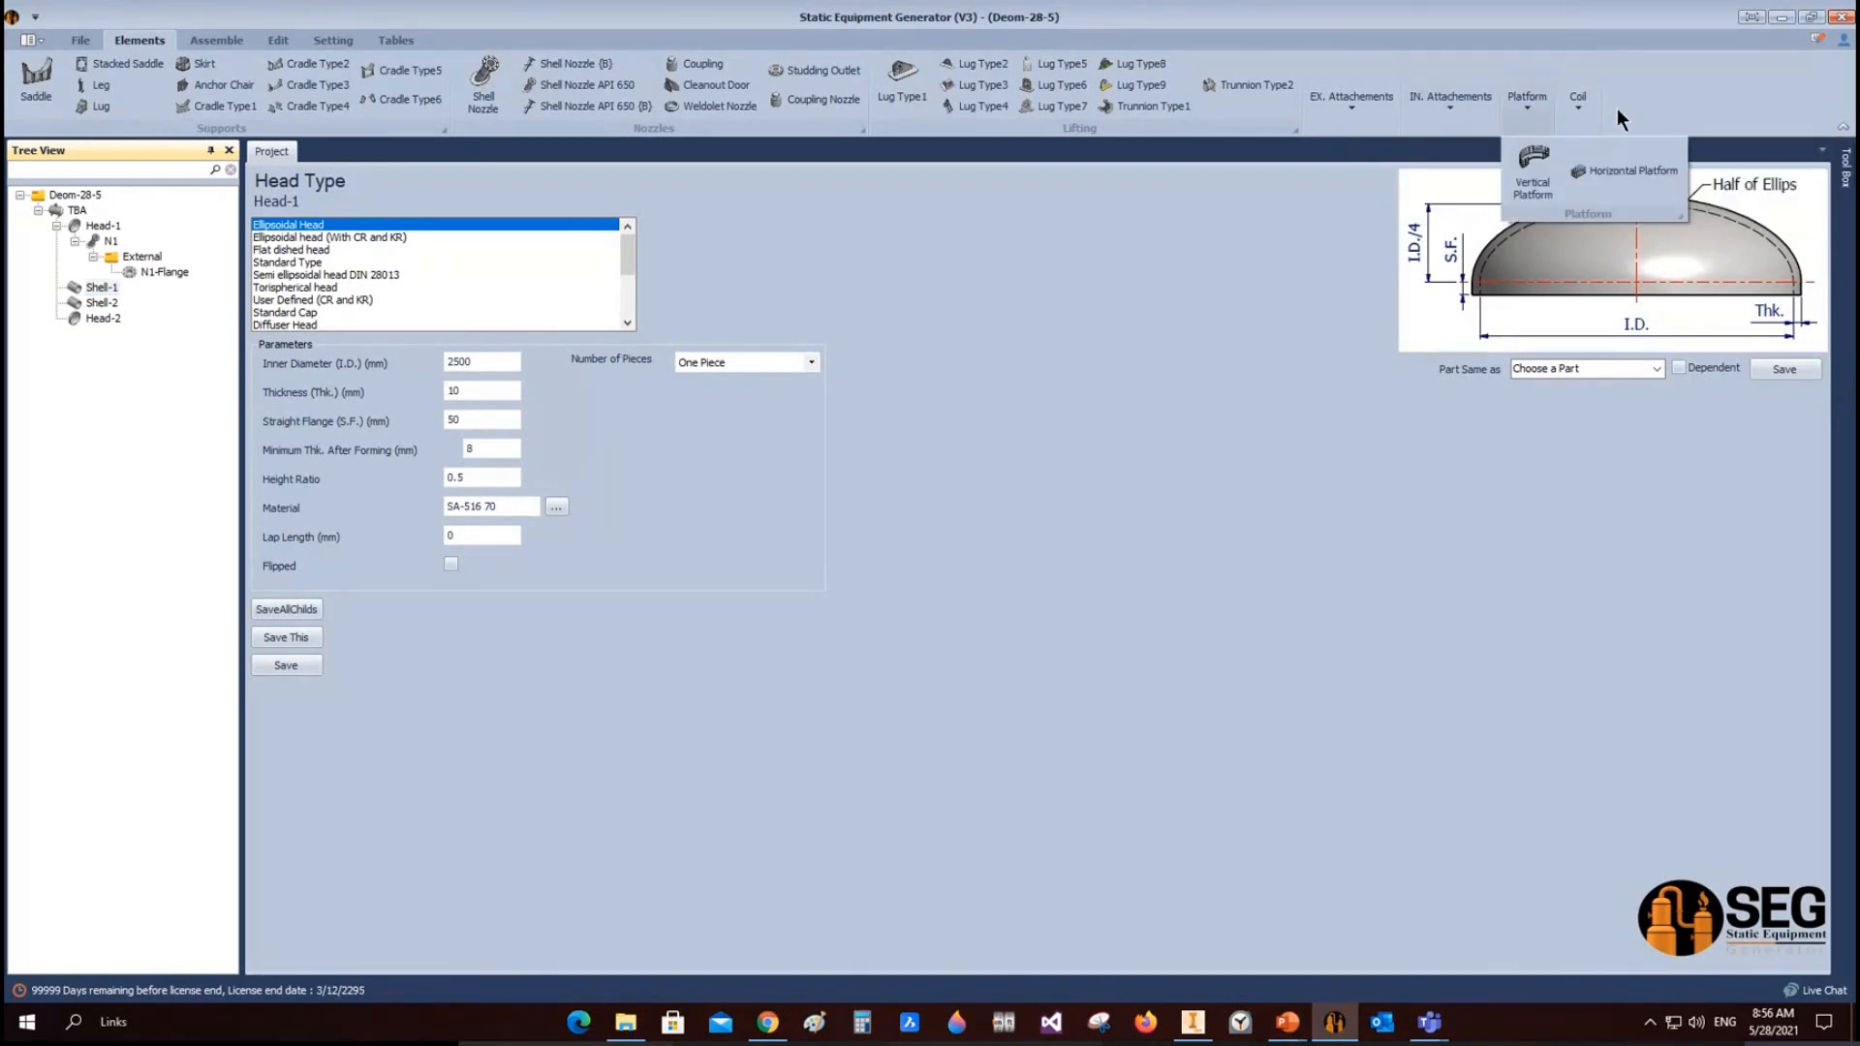
click(1573, 109)
click(1573, 107)
click(1575, 108)
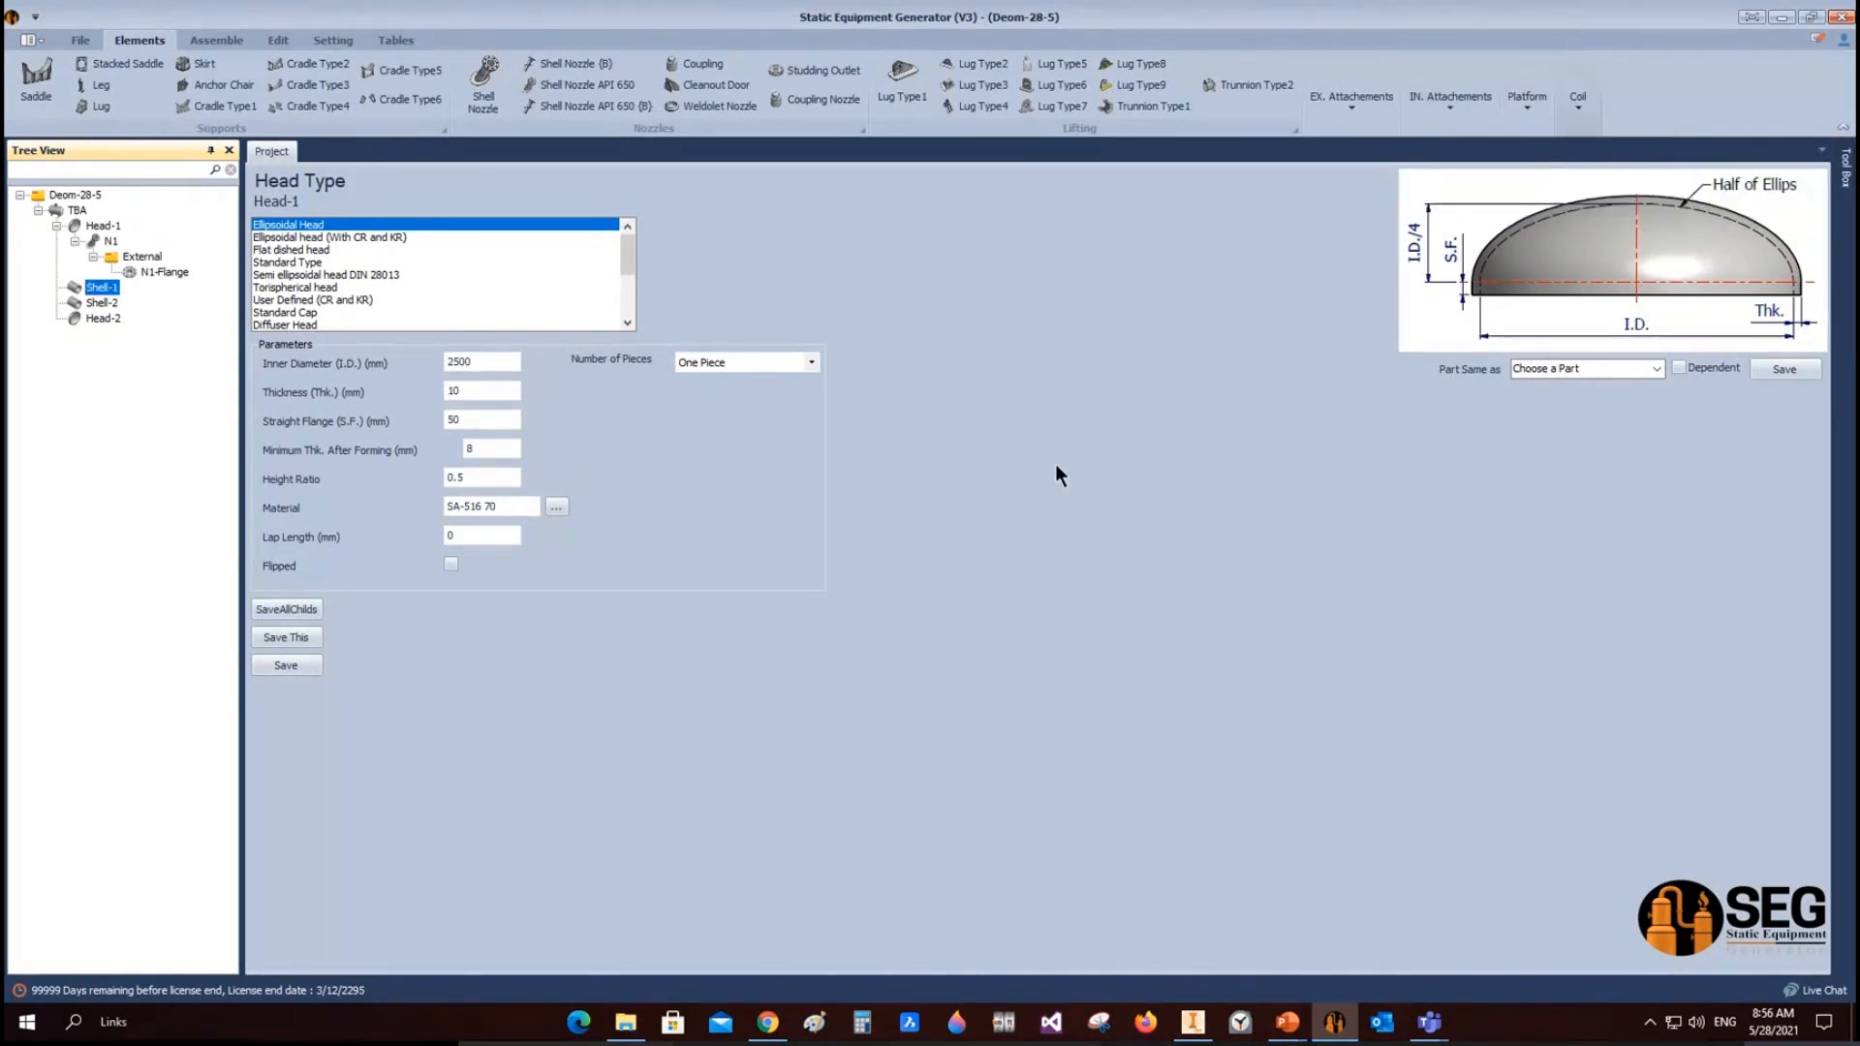
Step: Add a Shell Nozzle (B) named N2 to Shell-1
click(549, 71)
text(N2)
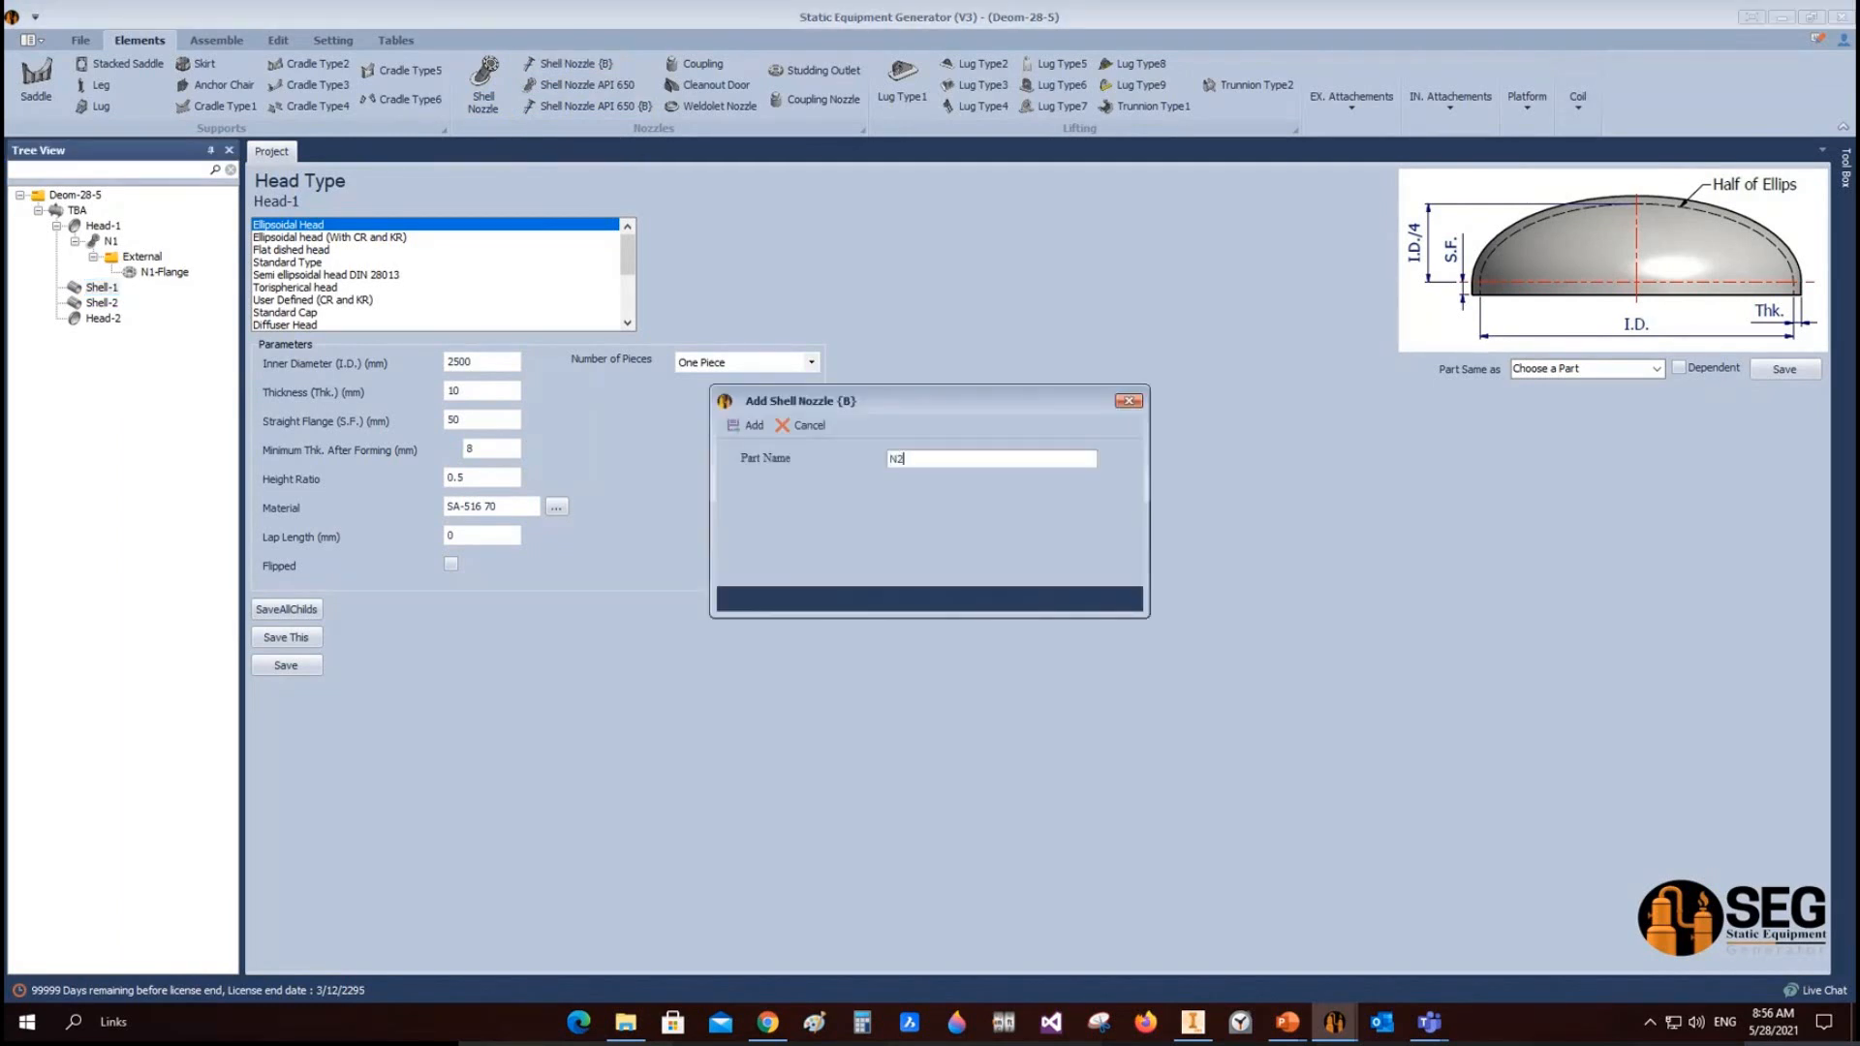
click(740, 418)
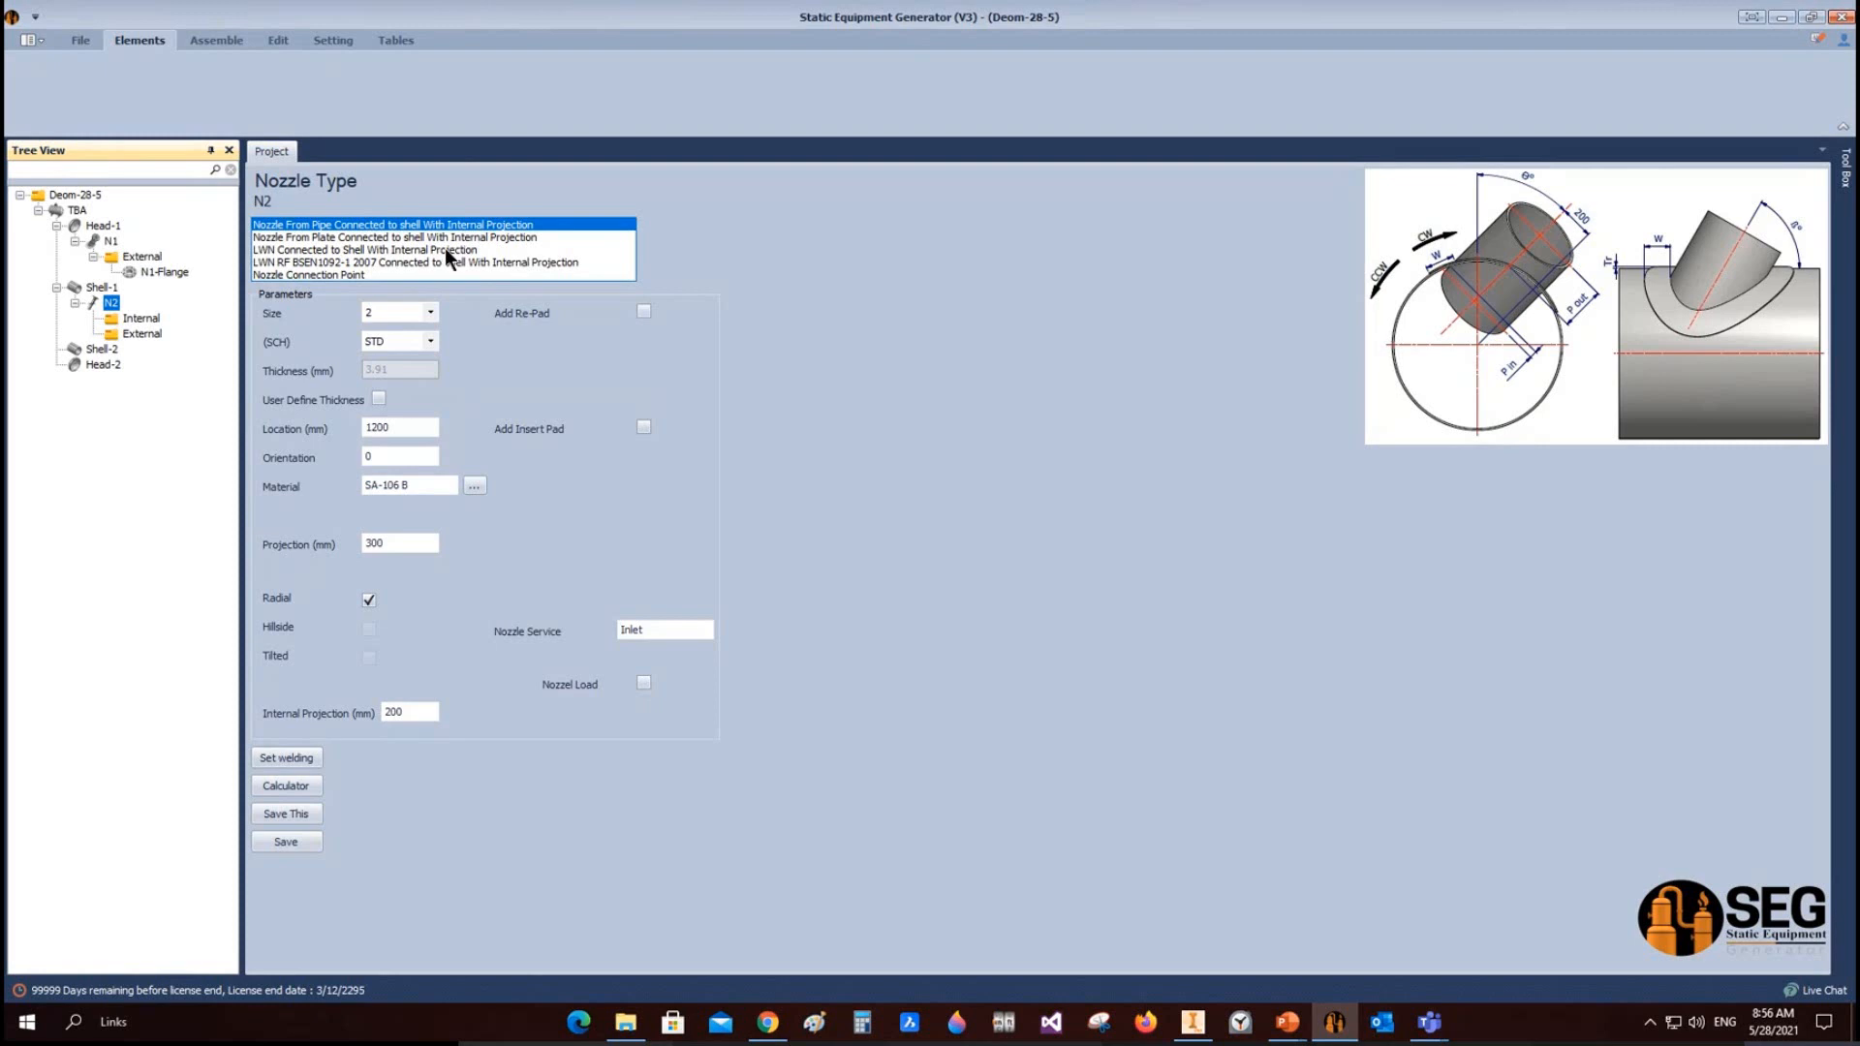
Step: Review the parameters of the connection point, plate, LWN and pipe nozzle types available for N2
click(311, 273)
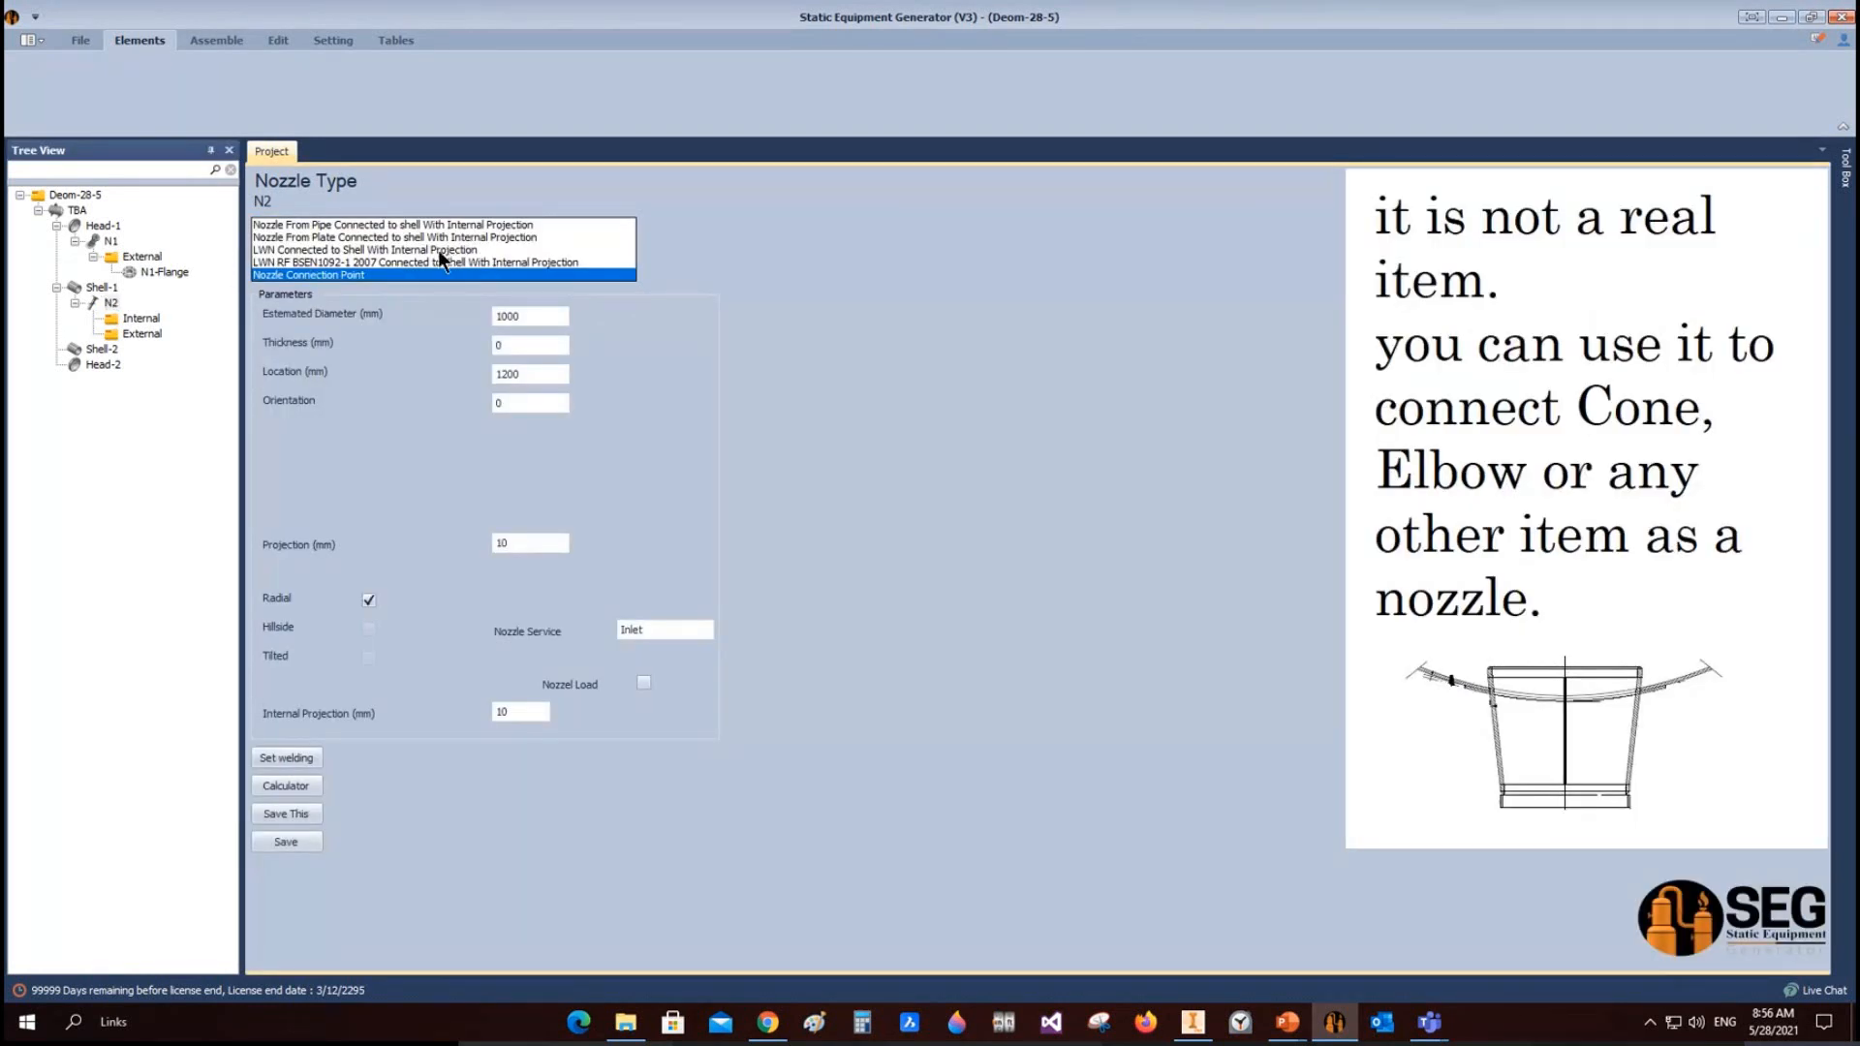
click(308, 236)
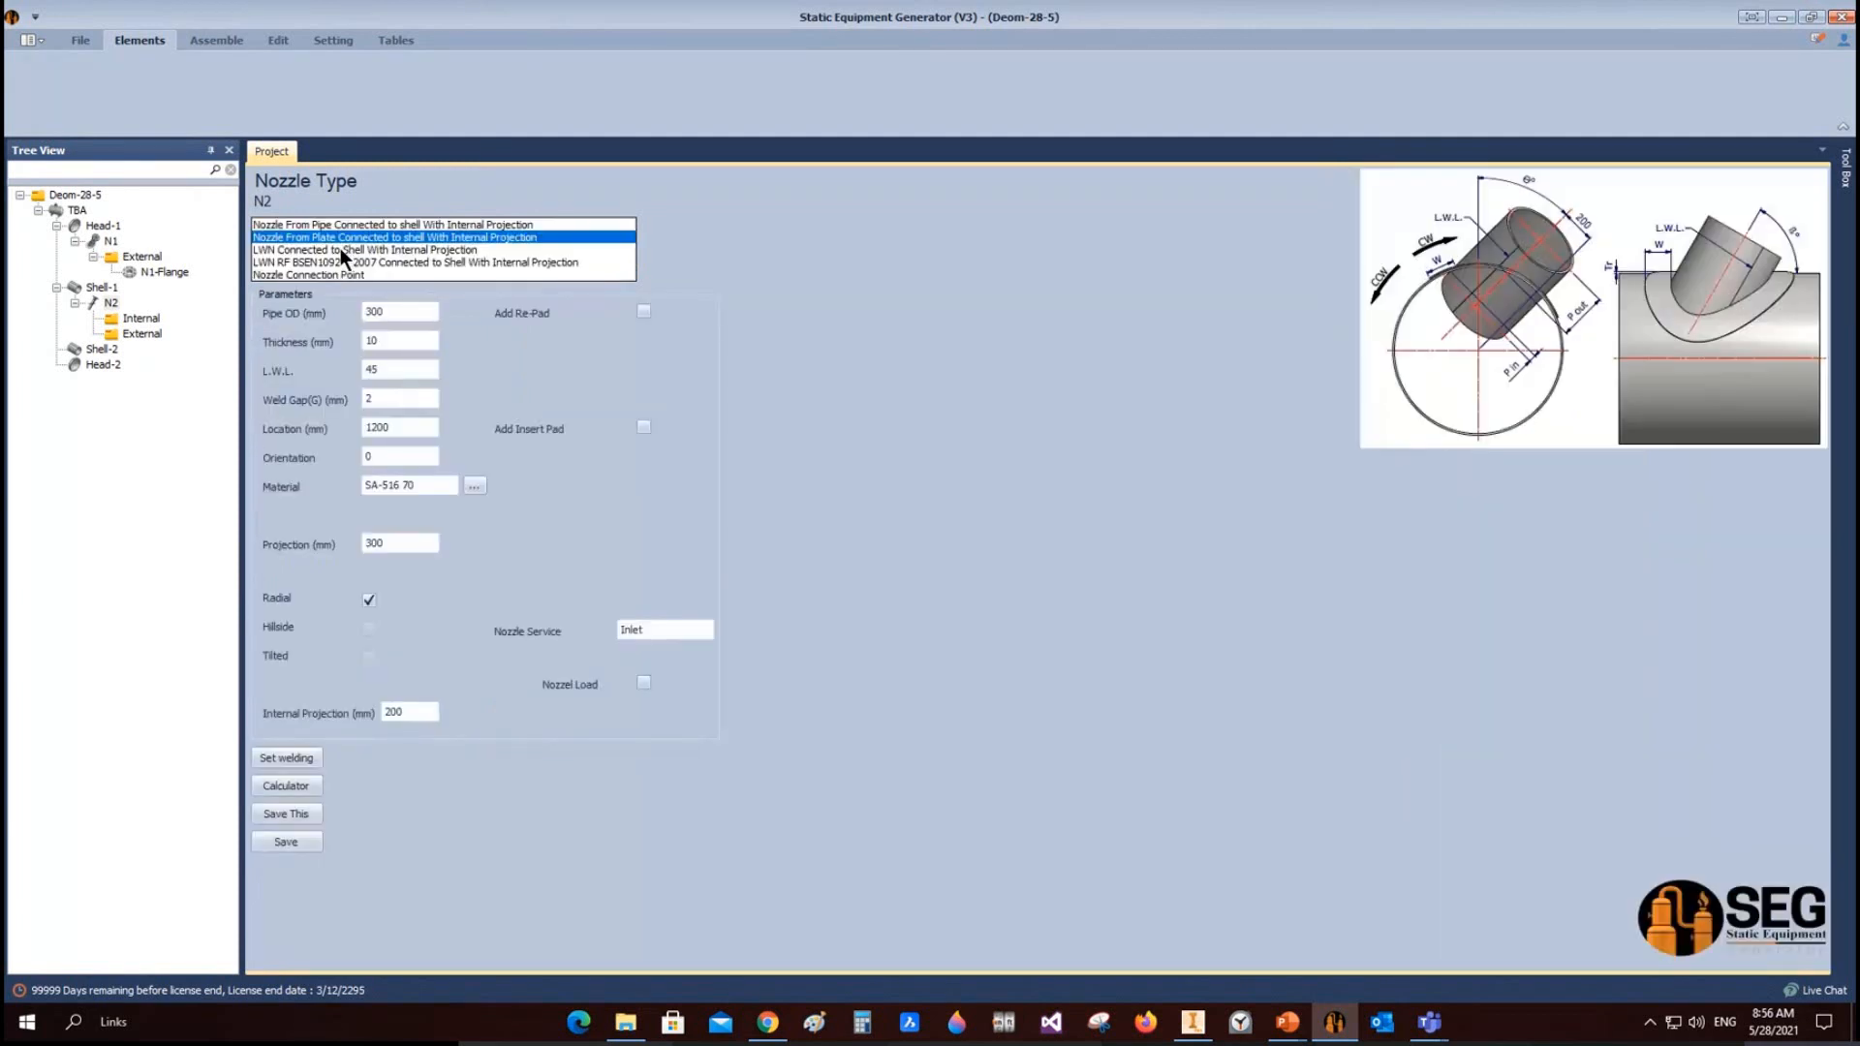
click(335, 251)
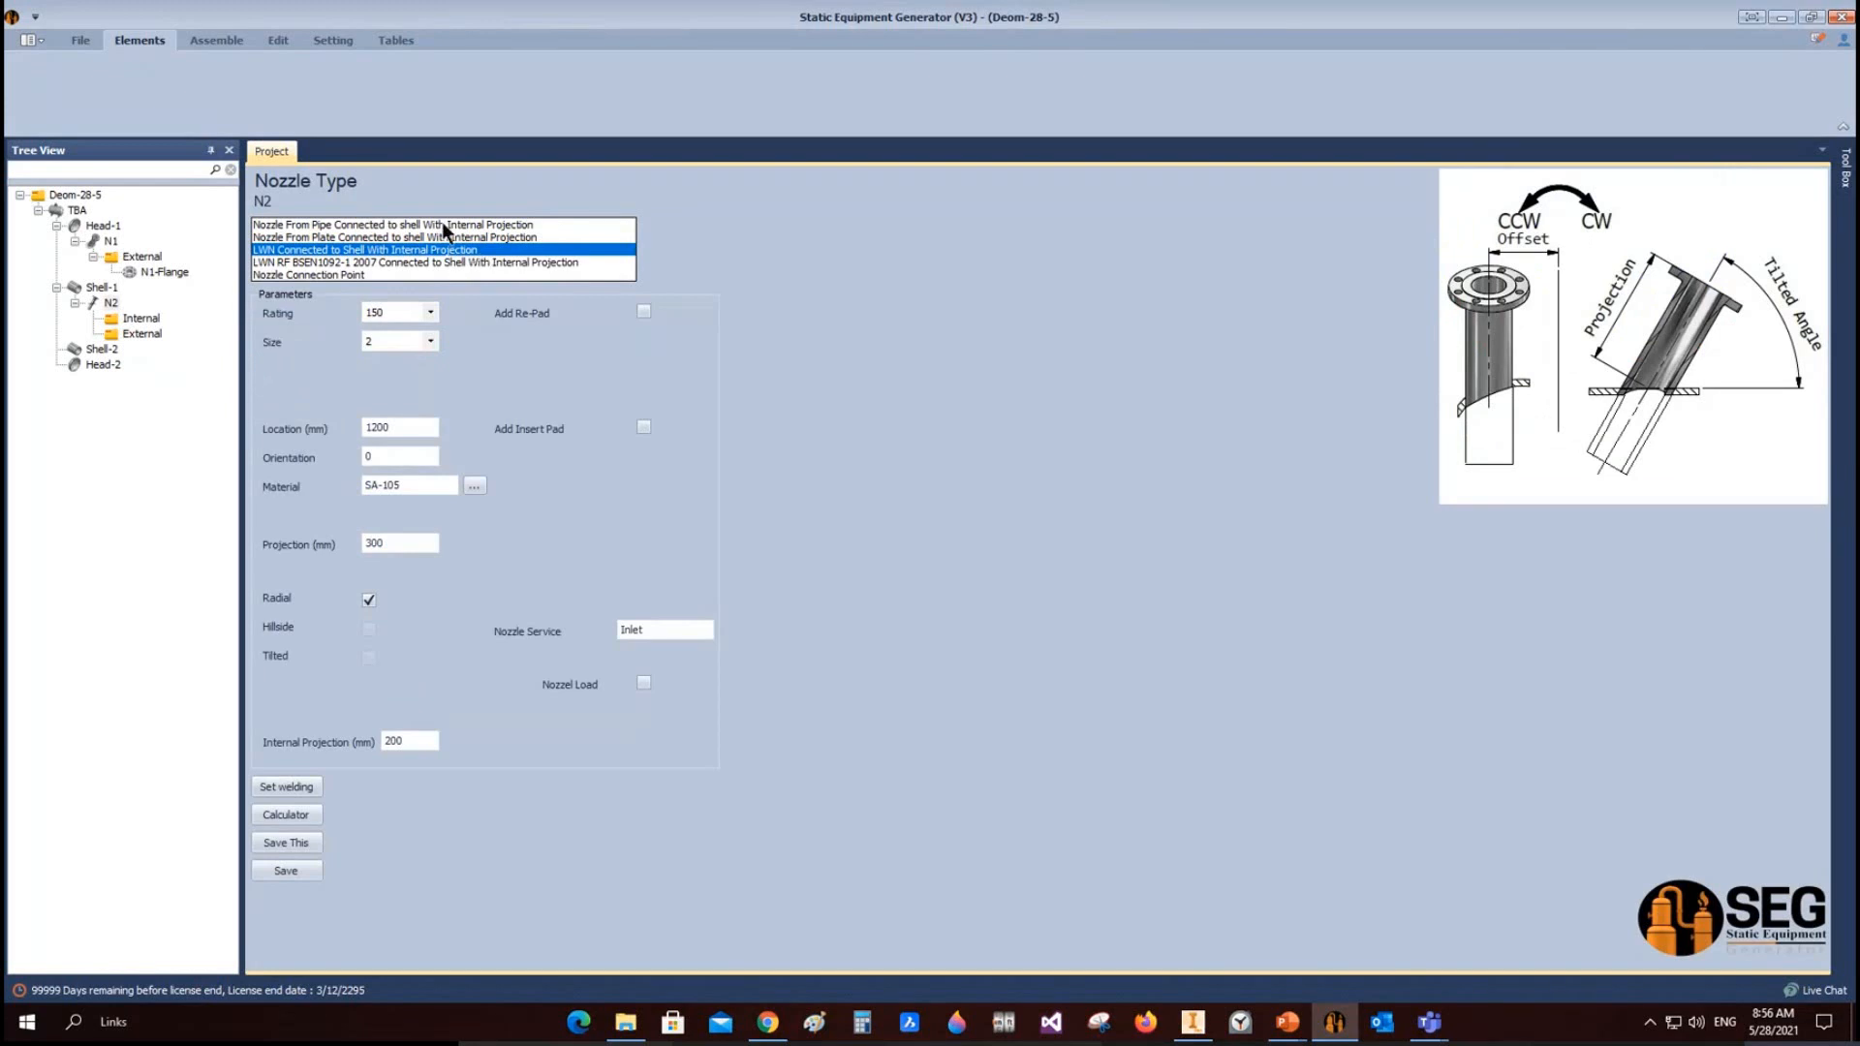
click(449, 236)
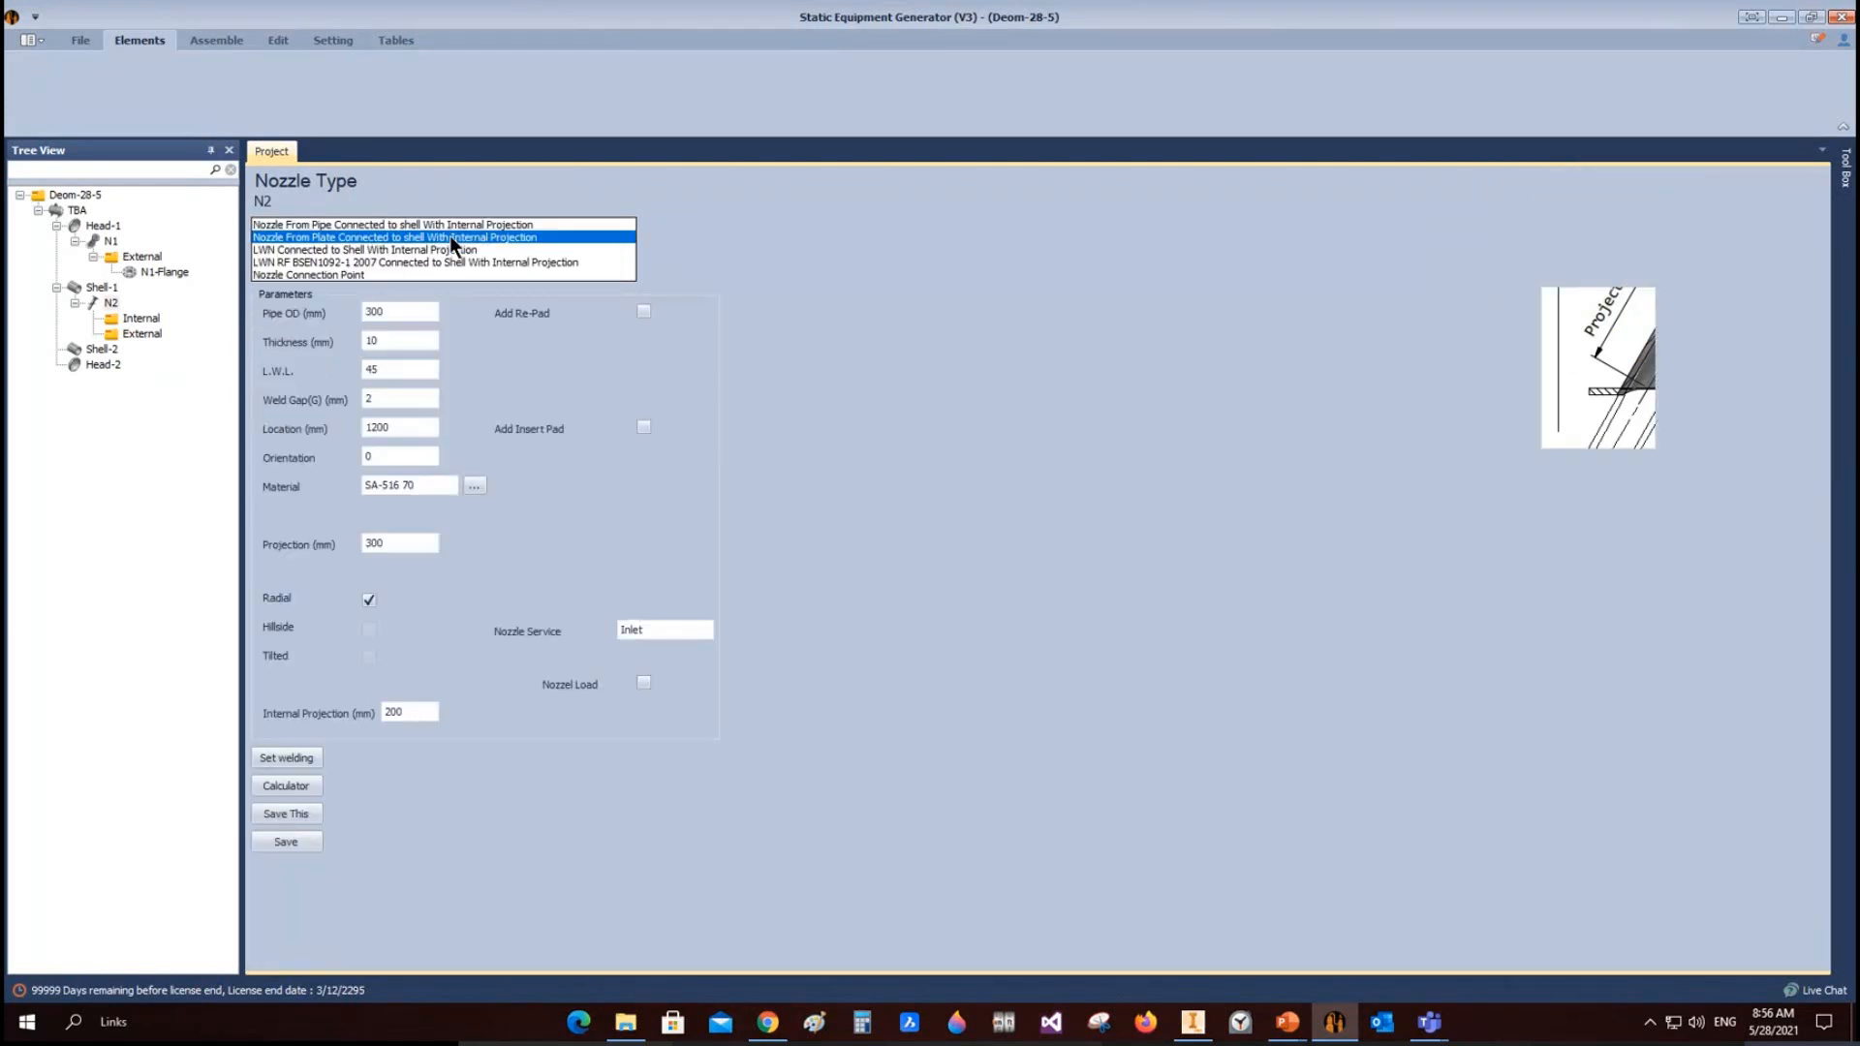
click(312, 275)
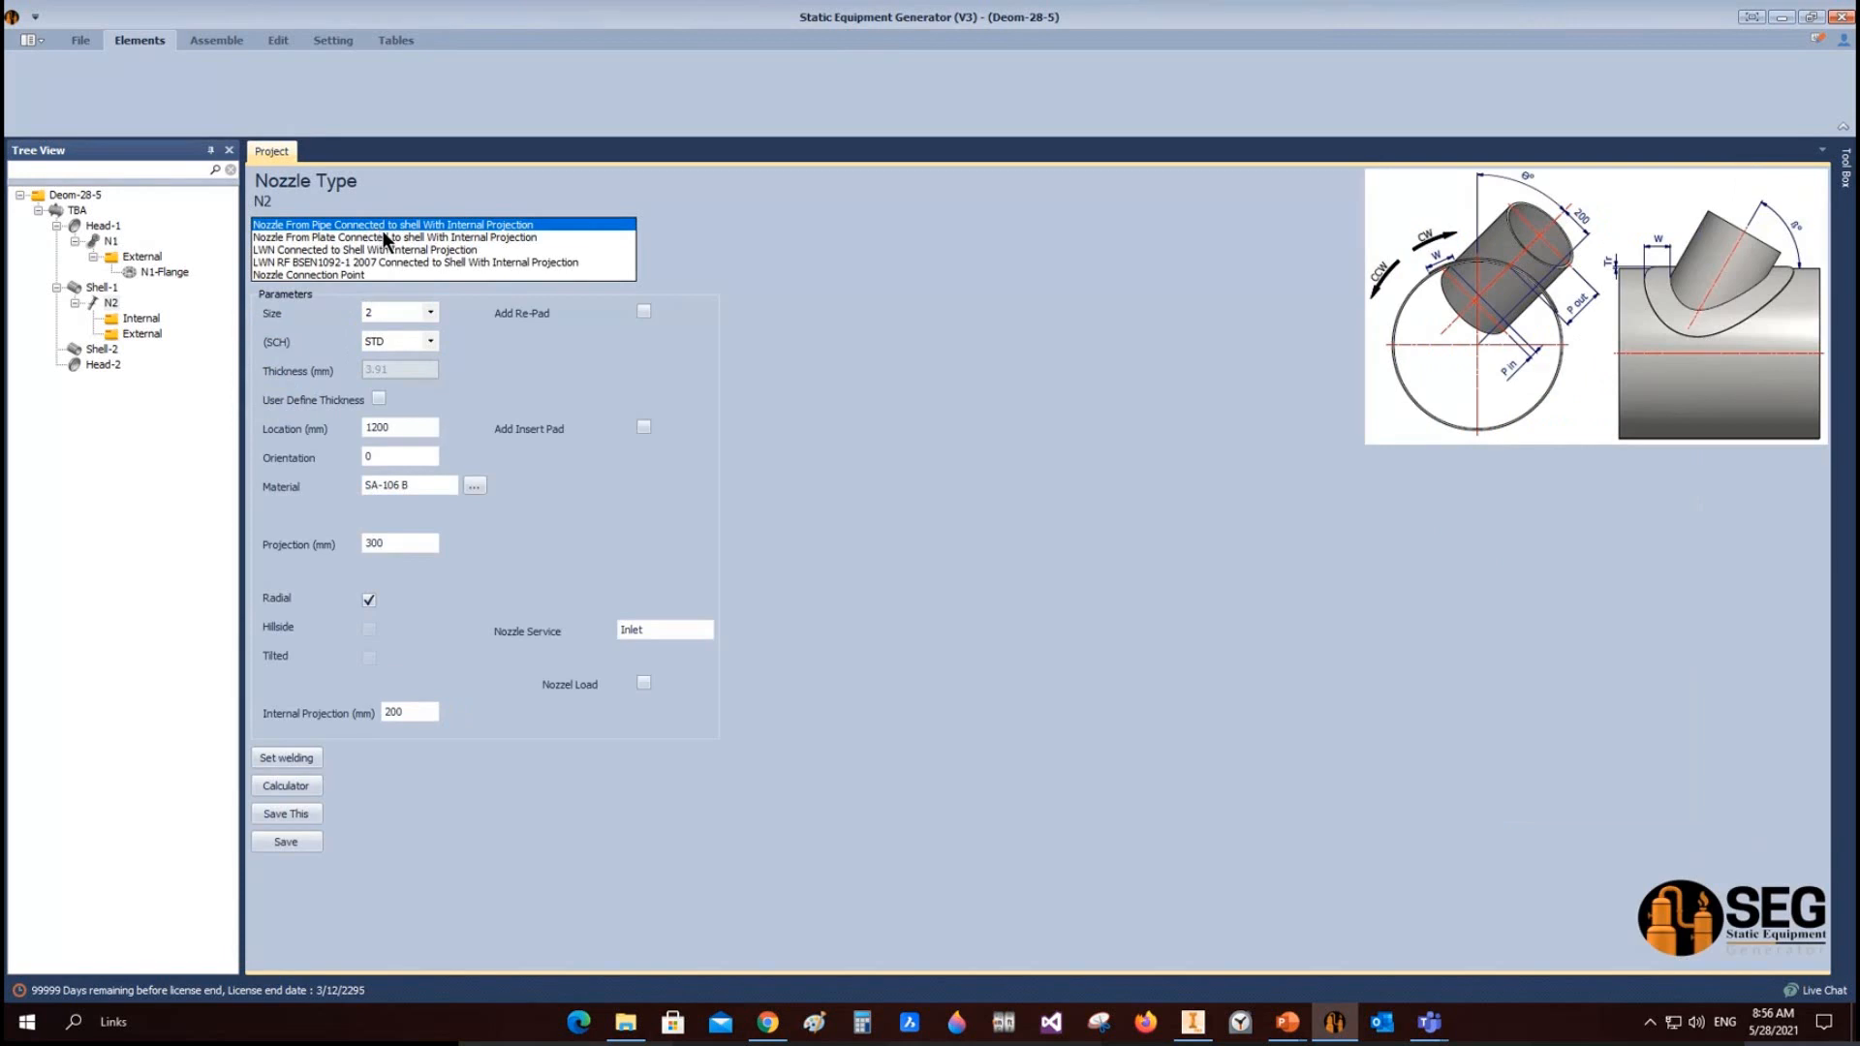
Step: Set nozzle N2's pipe size to 12 and its schedule to 40
click(430, 312)
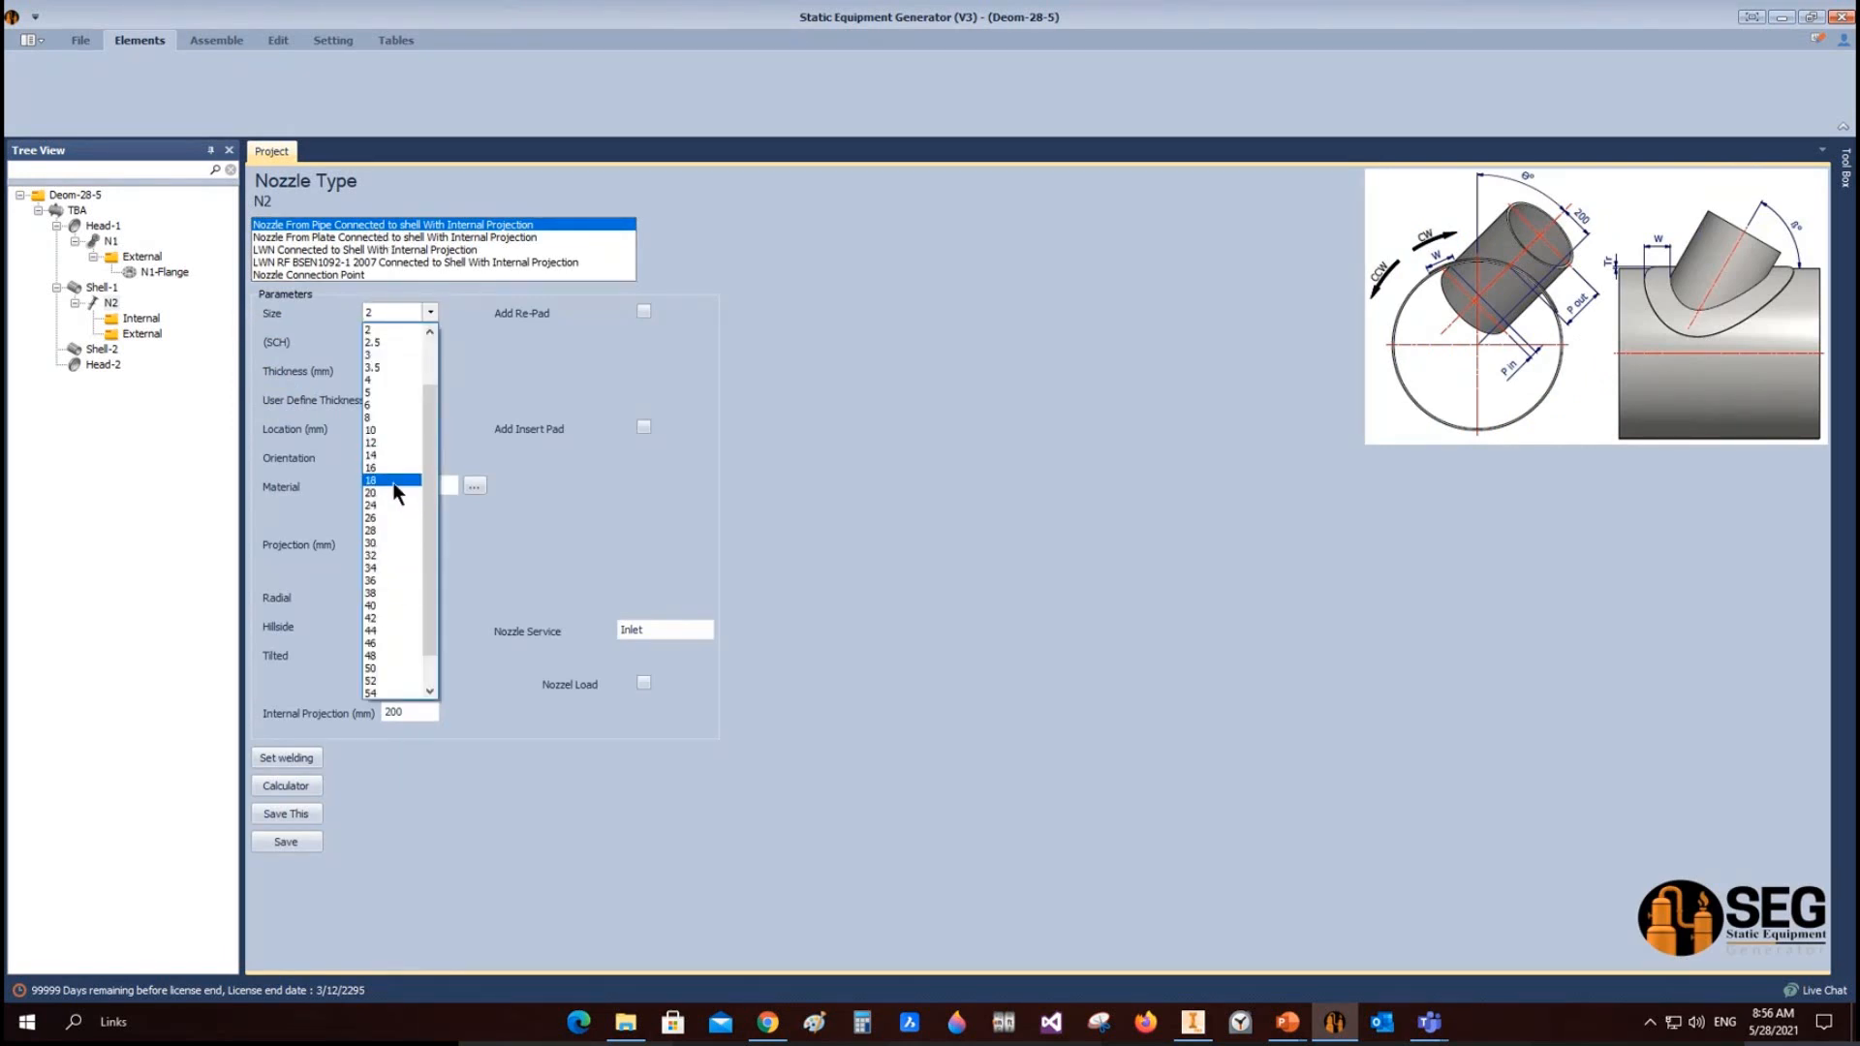
click(383, 443)
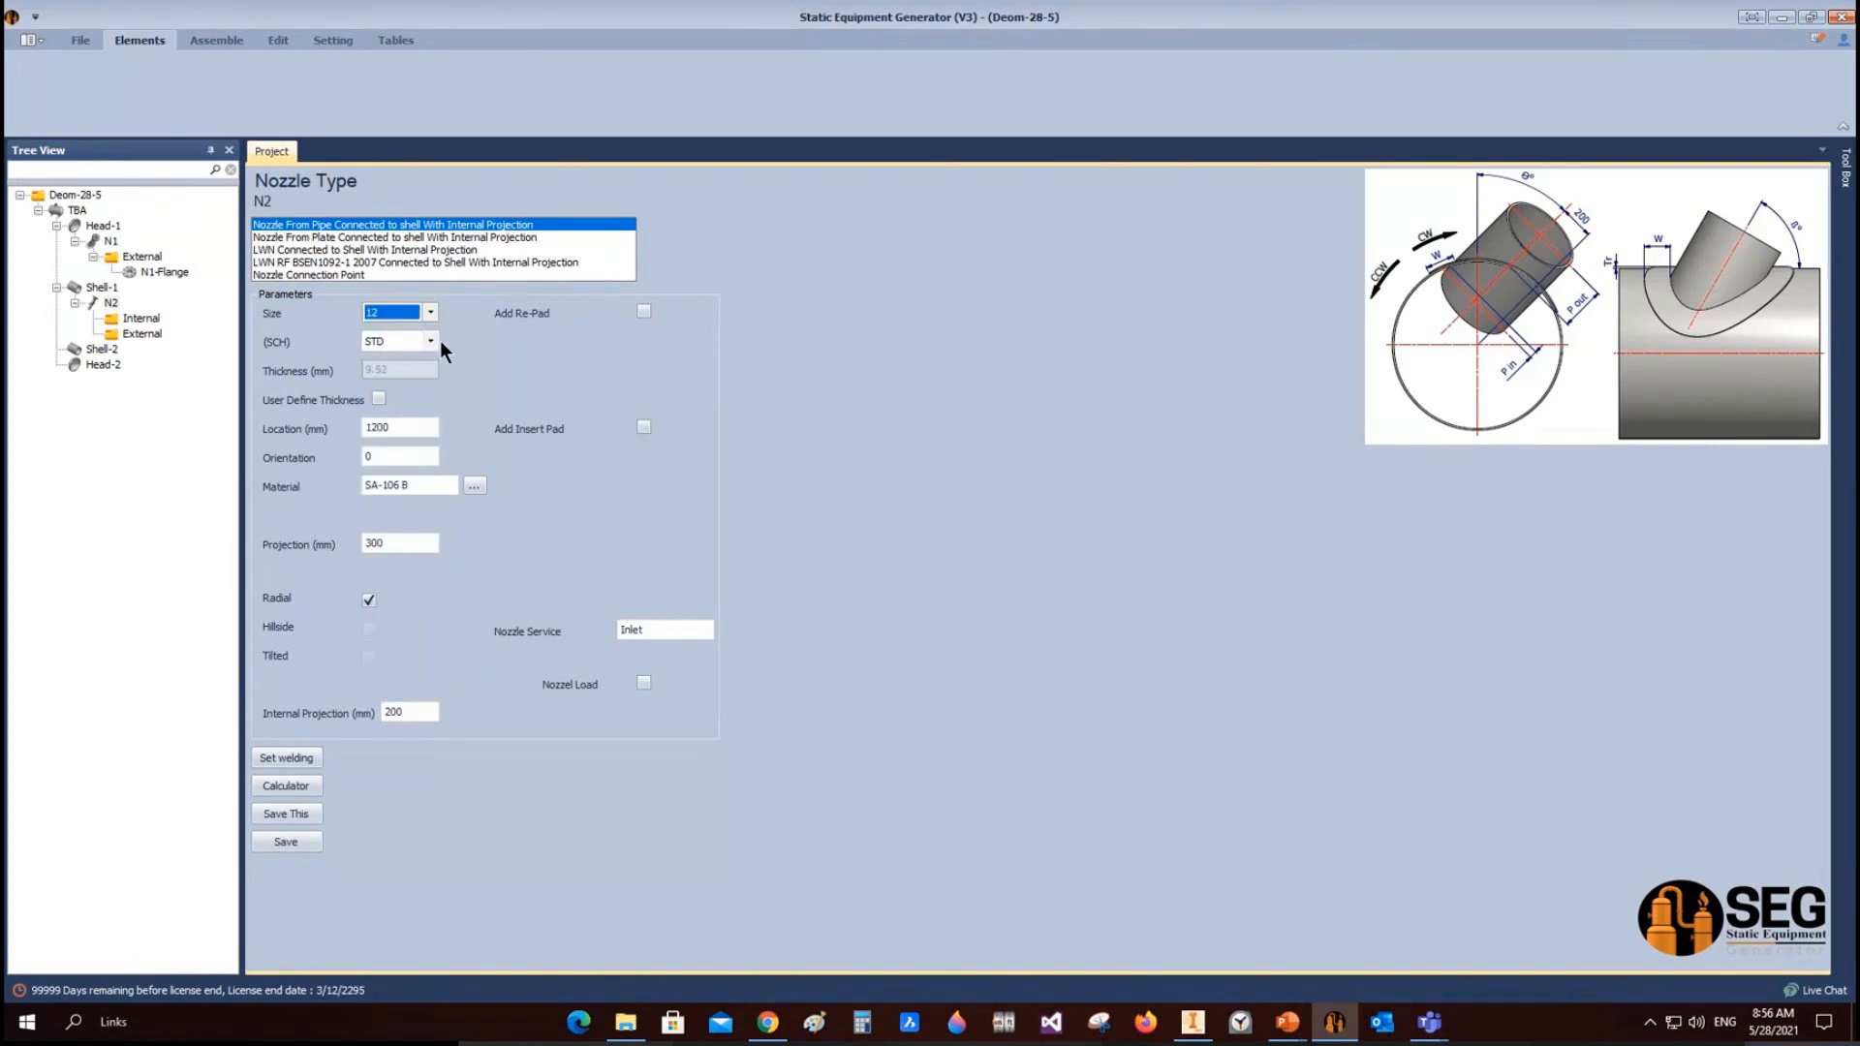
click(430, 340)
click(426, 431)
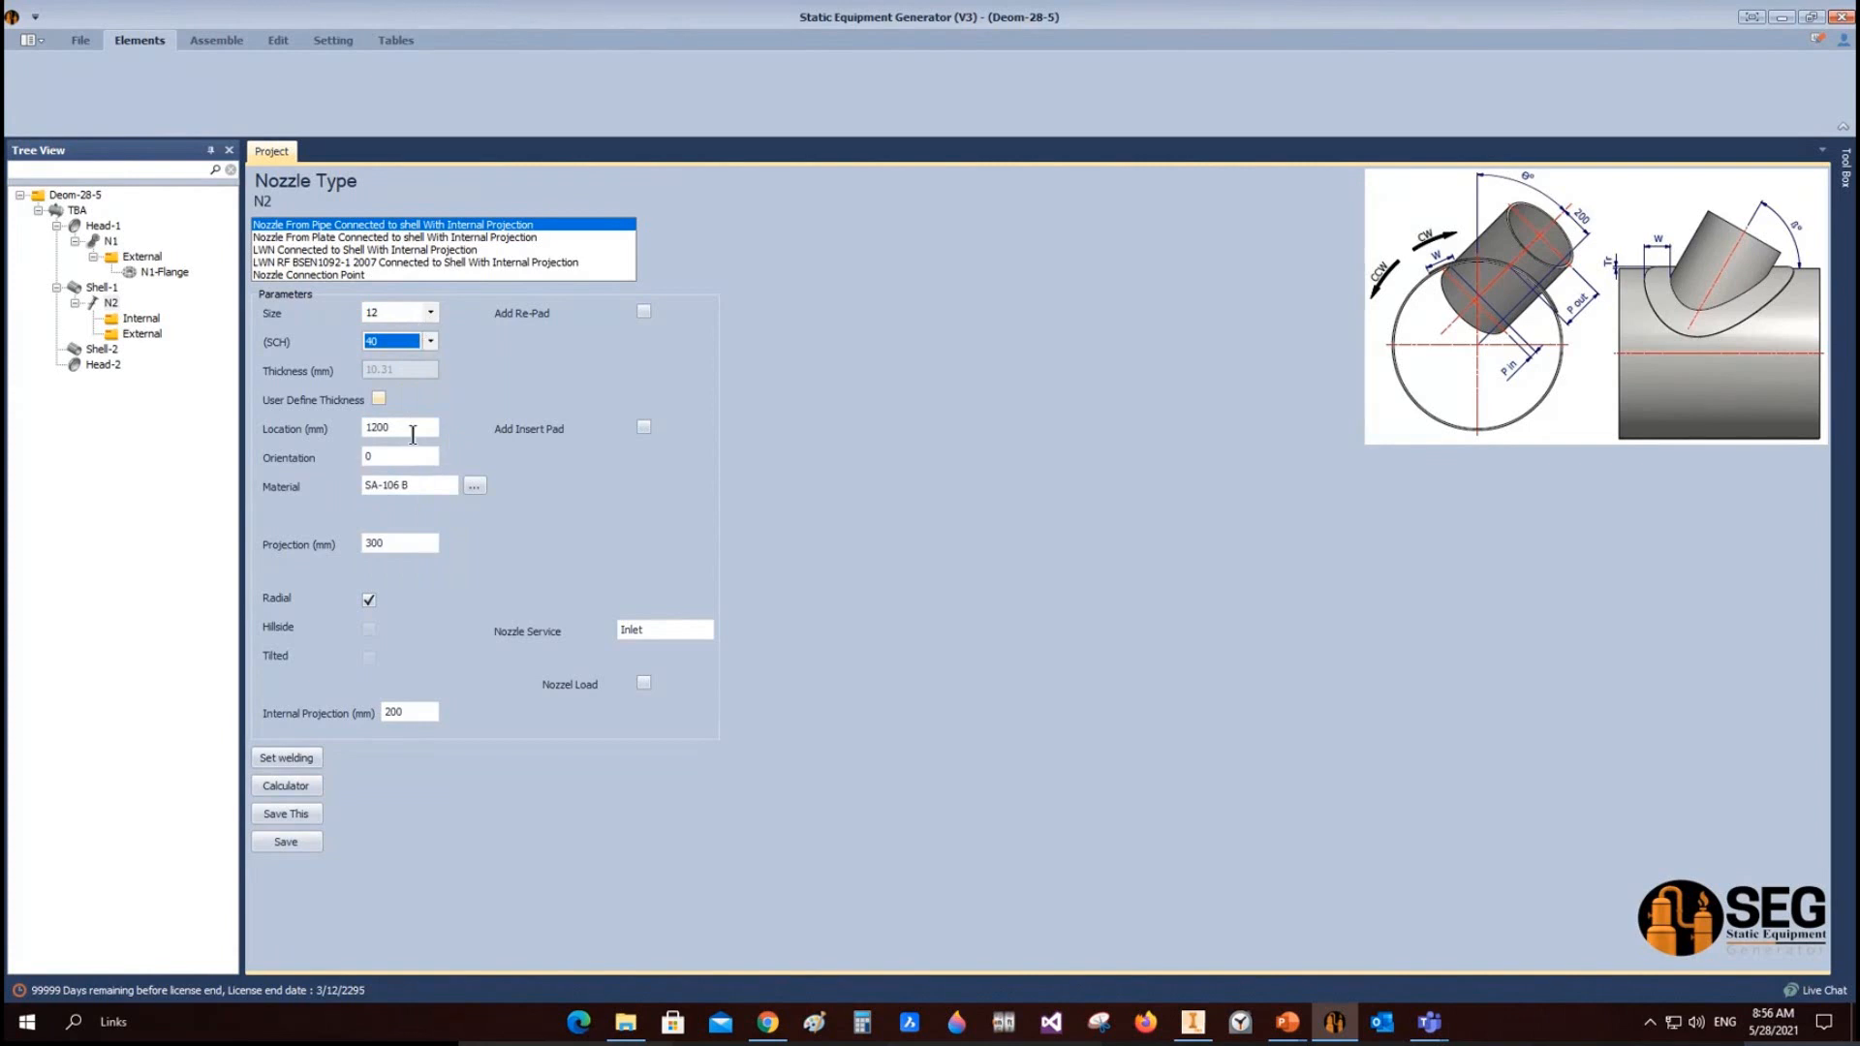
double_click(404, 429)
double_click(400, 459)
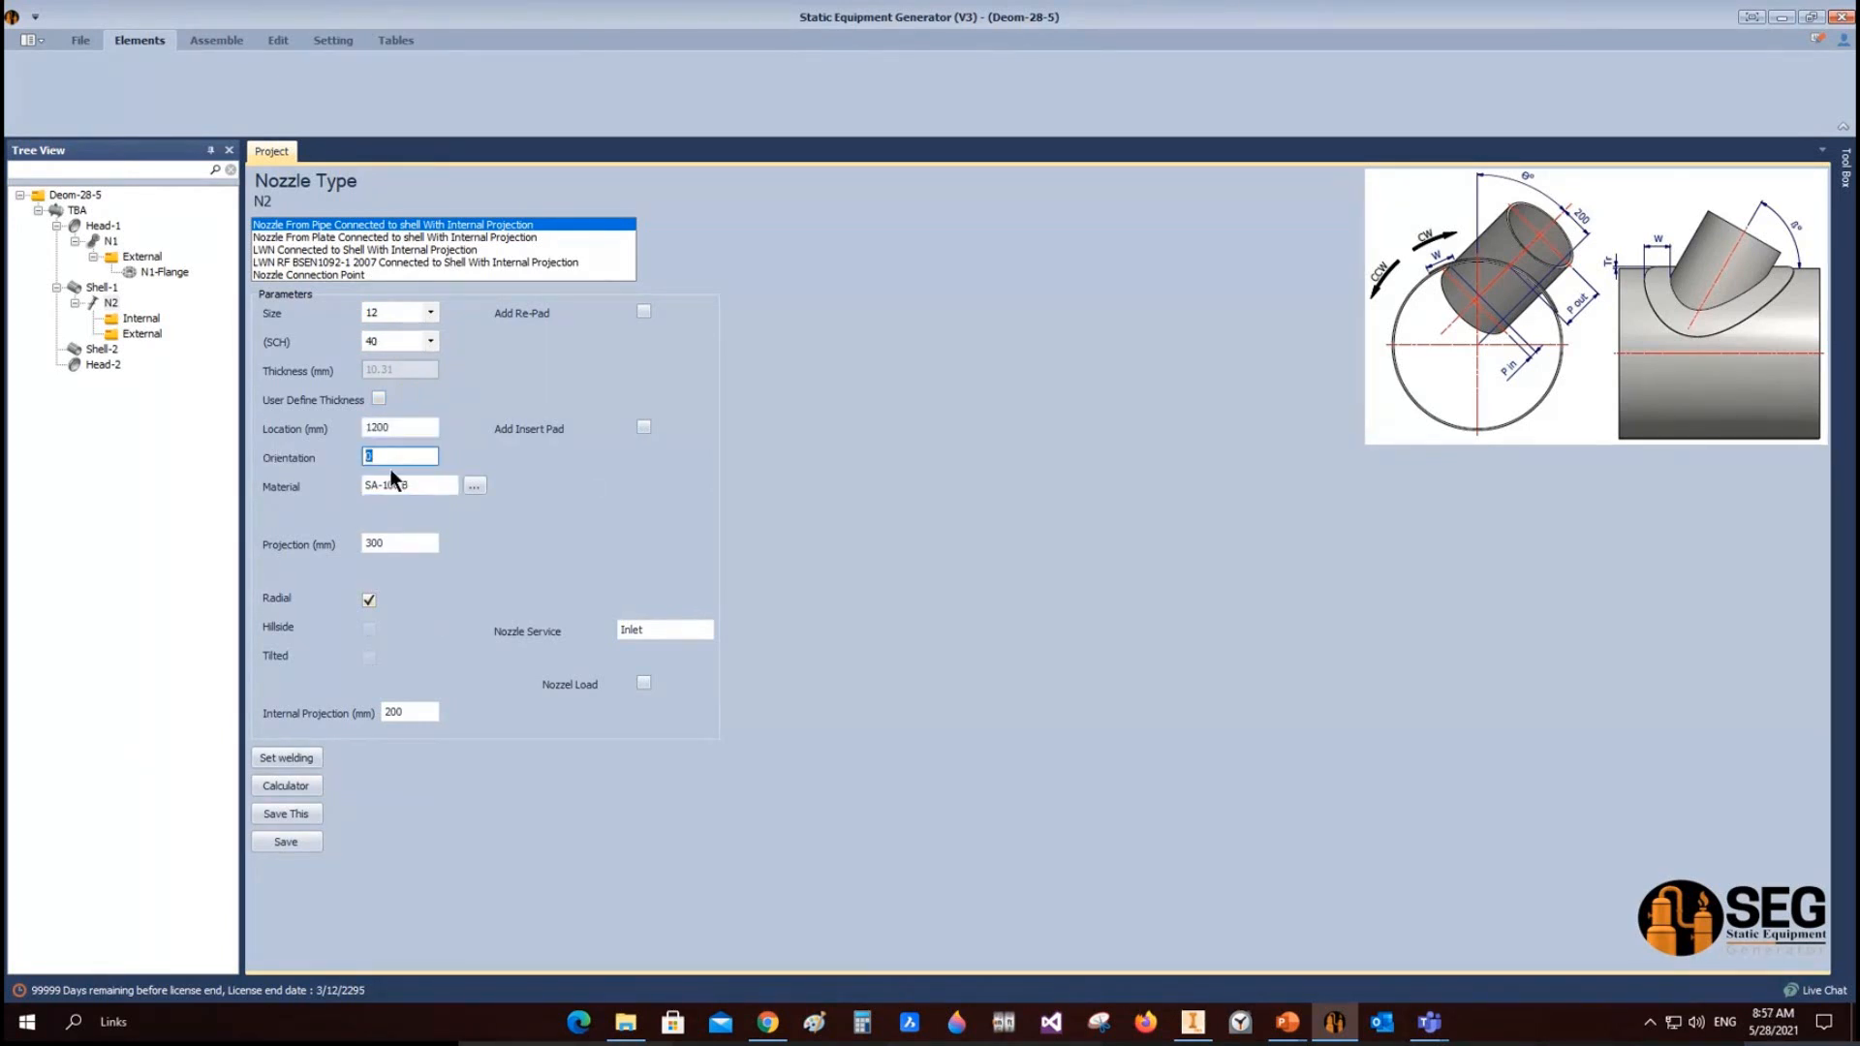
Step: Change nozzle N2 from radial to hillside with an offset of 500 mm
click(368, 600)
click(369, 630)
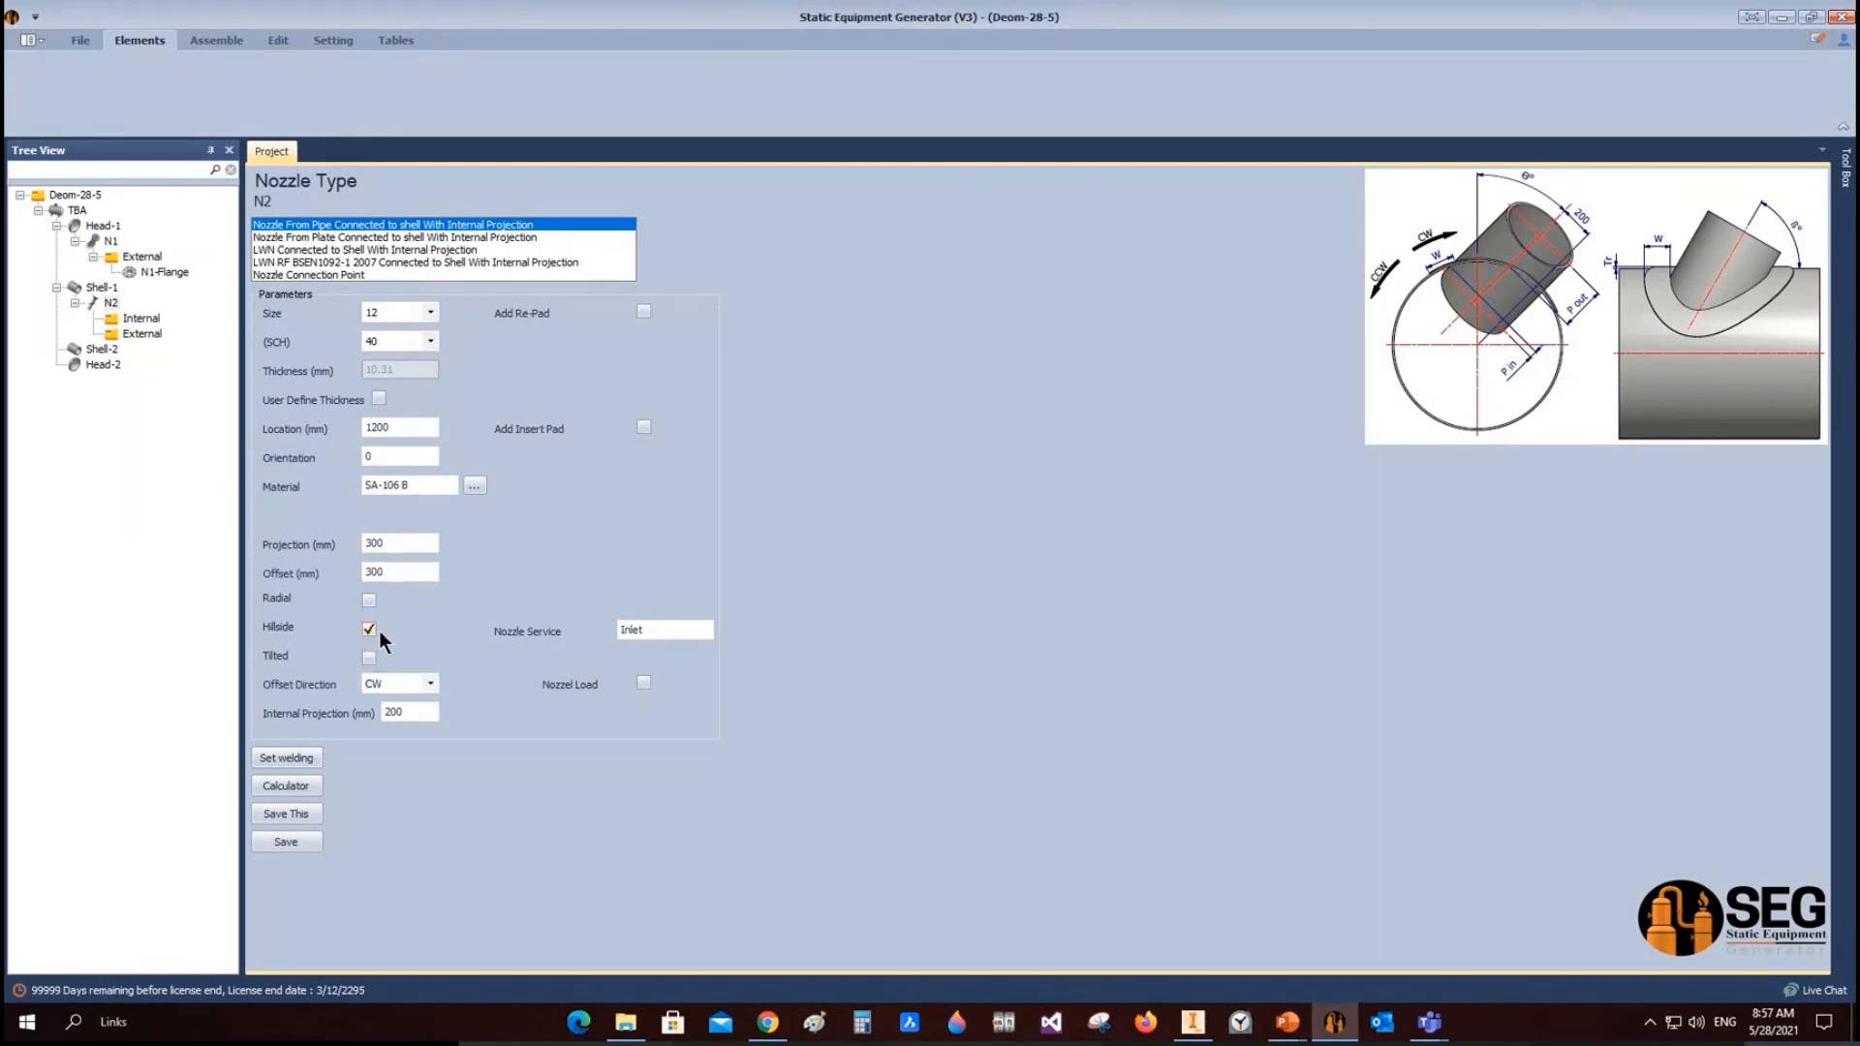
double_click(403, 566)
Step: Add a reinforcing pad to nozzle N2 with a width of 150 mm
click(643, 313)
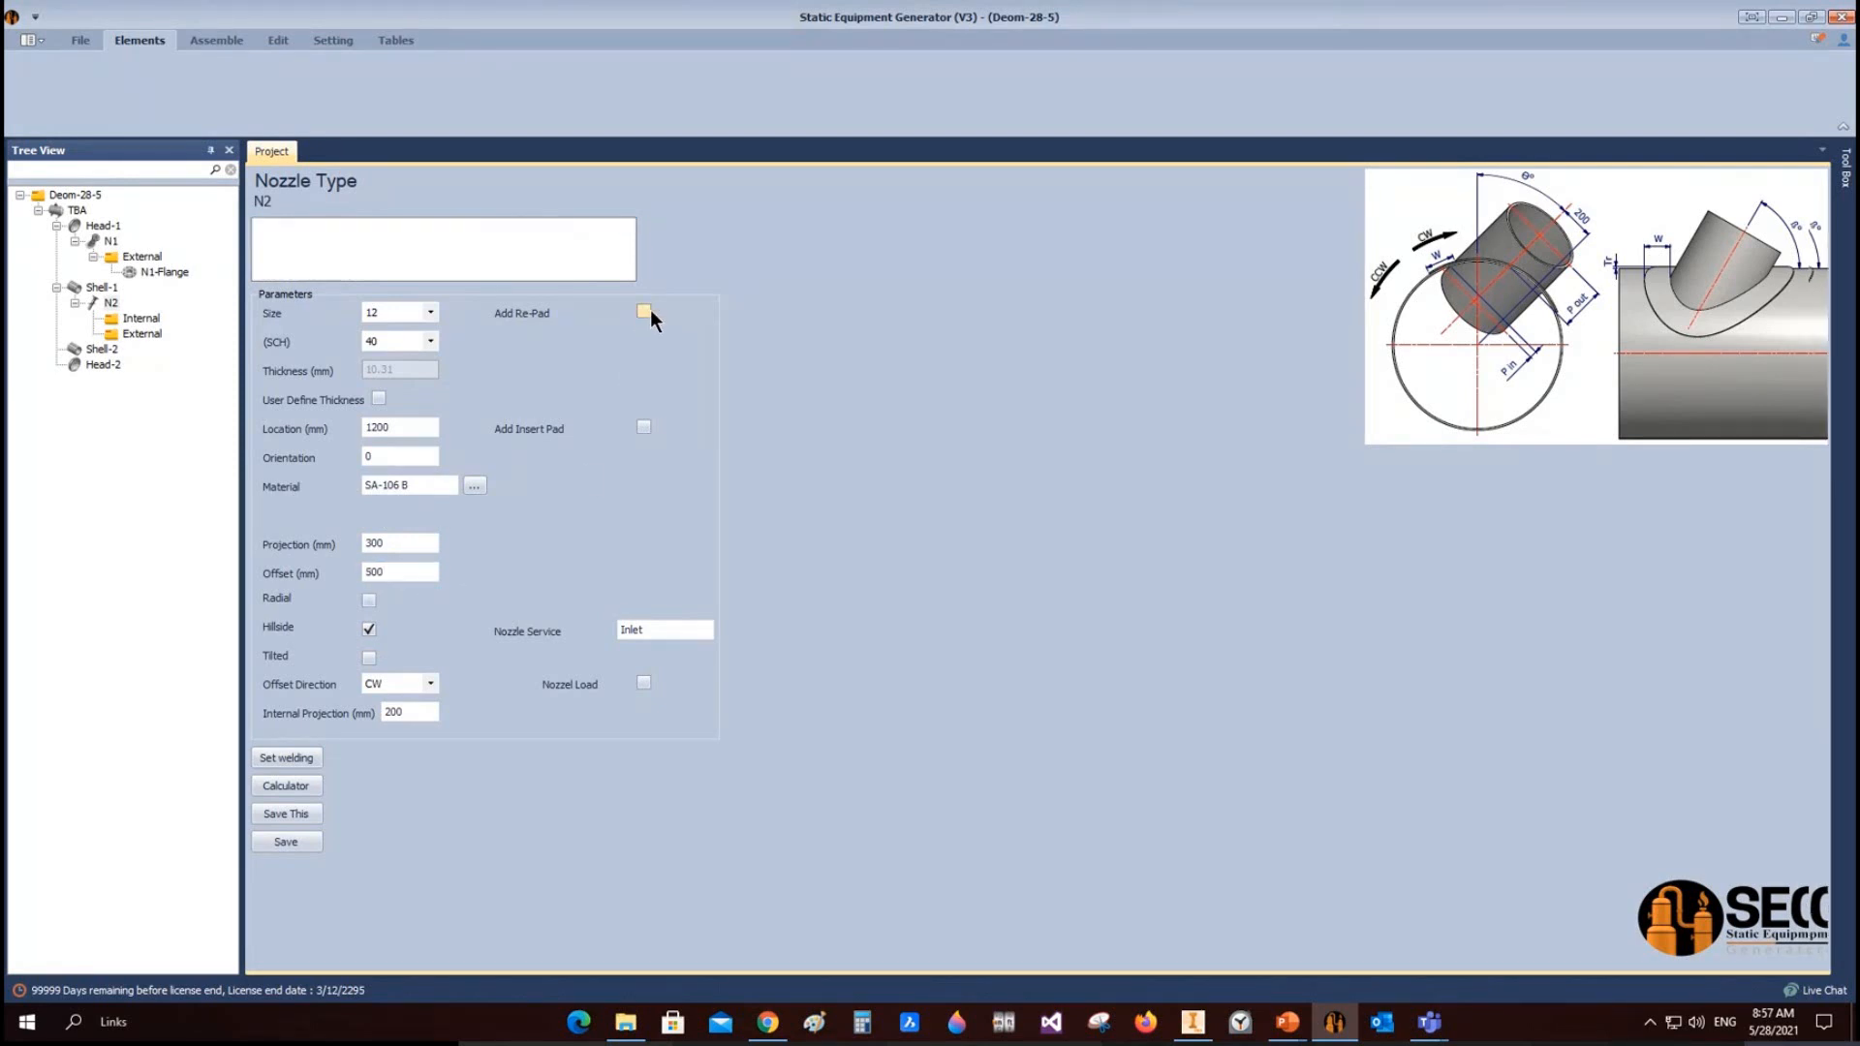
double_click(689, 341)
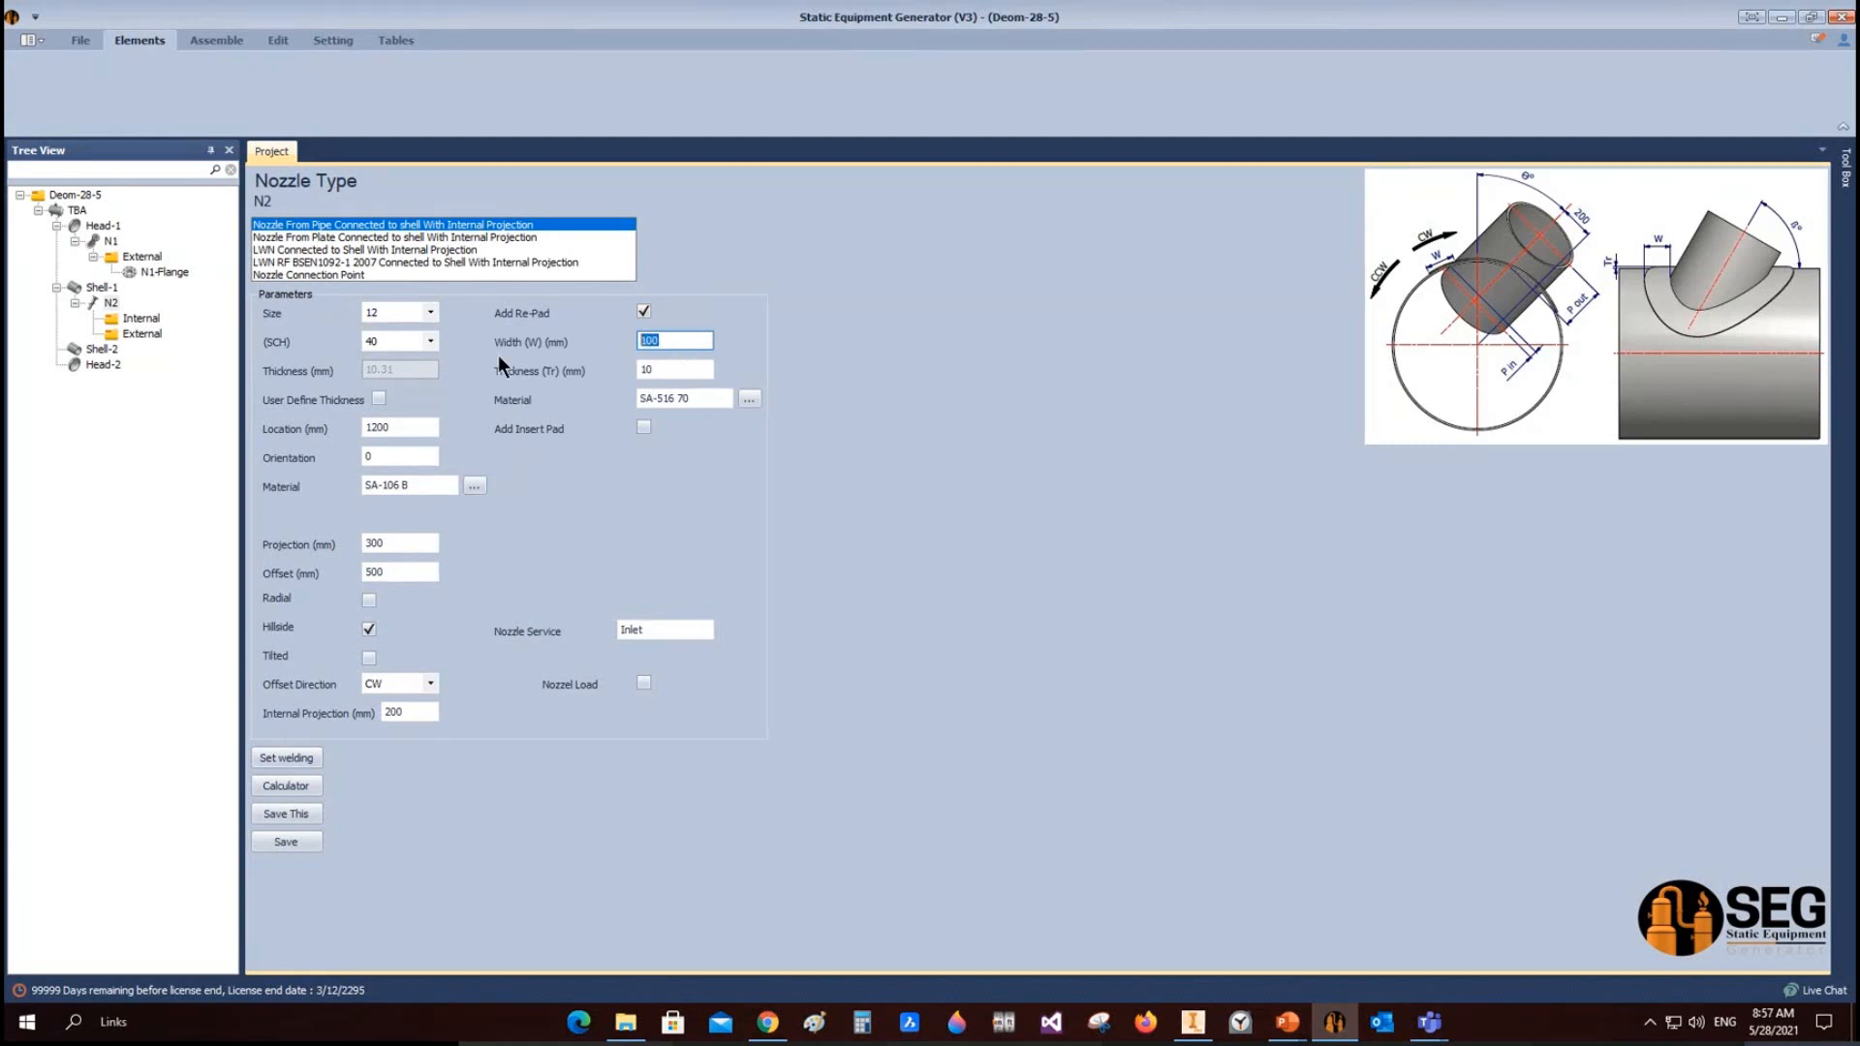
text(150)
click(682, 395)
Step: Set nozzle N2's service to Gas Inlet and save the nozzle
double_click(639, 630)
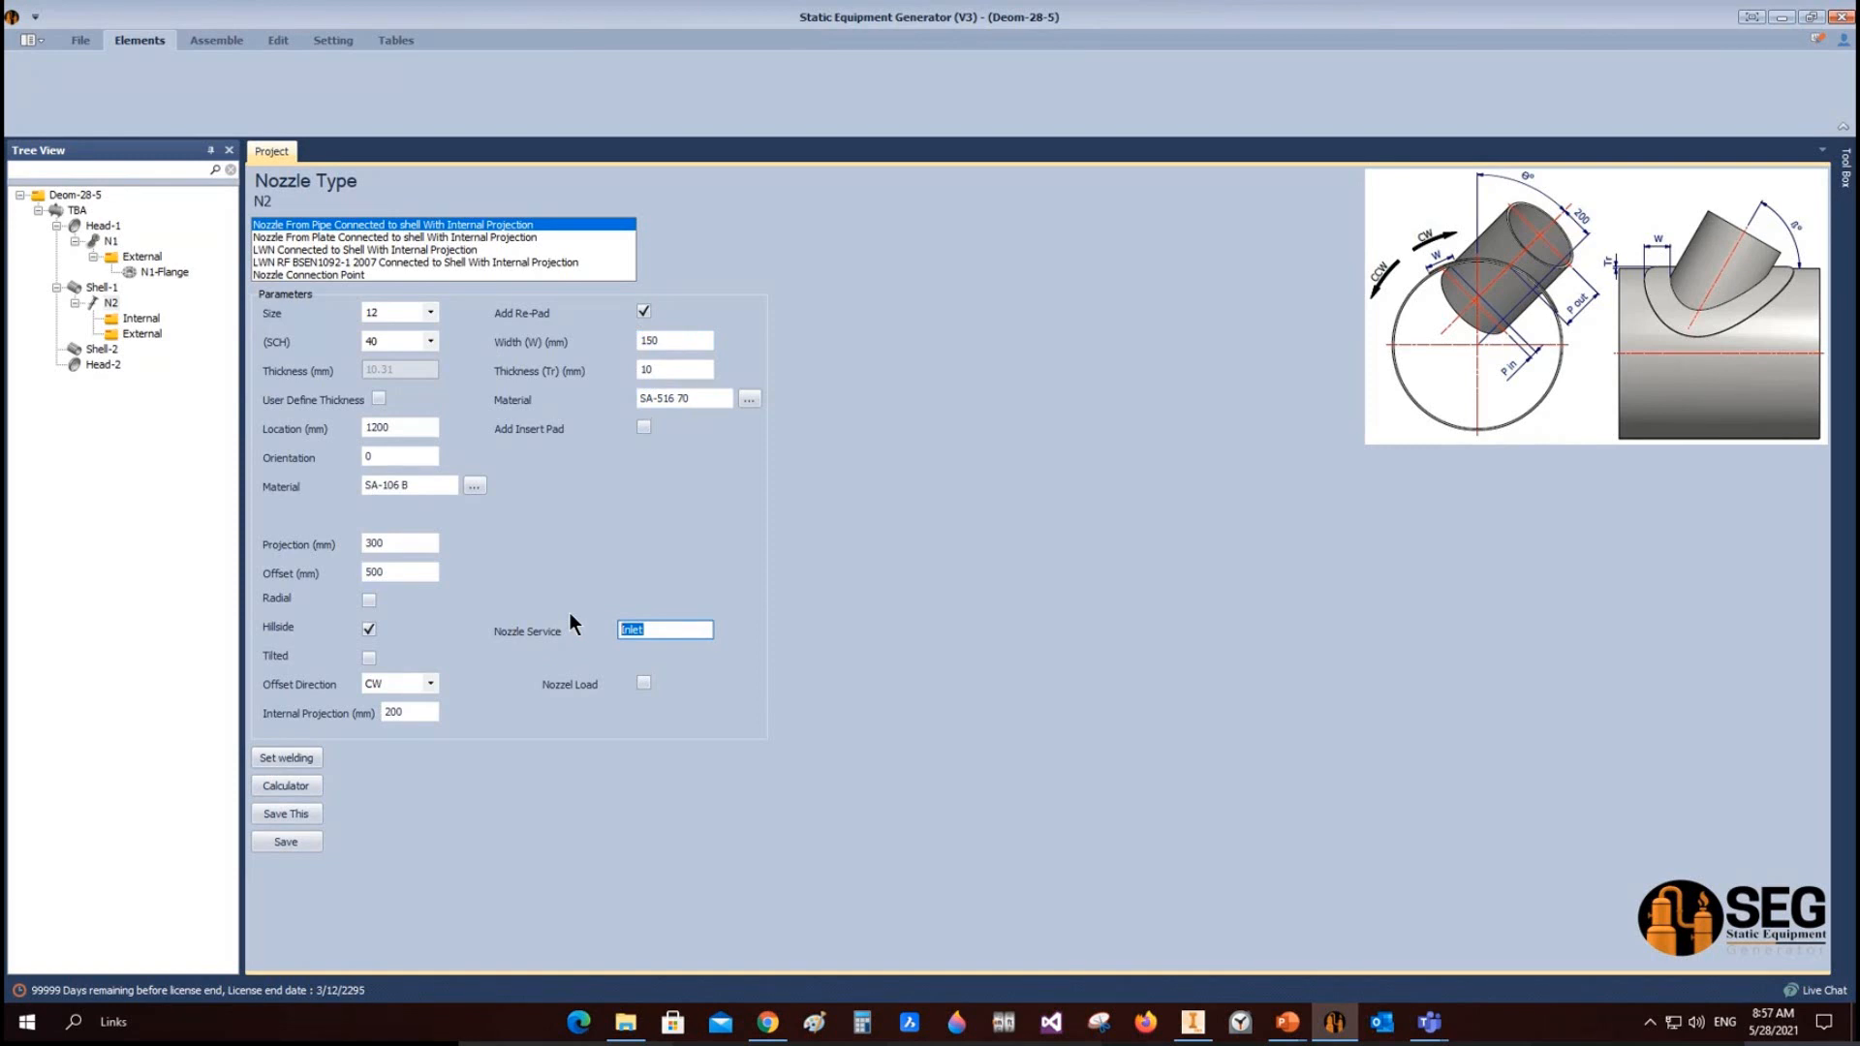
text(Gas Inlet)
click(308, 841)
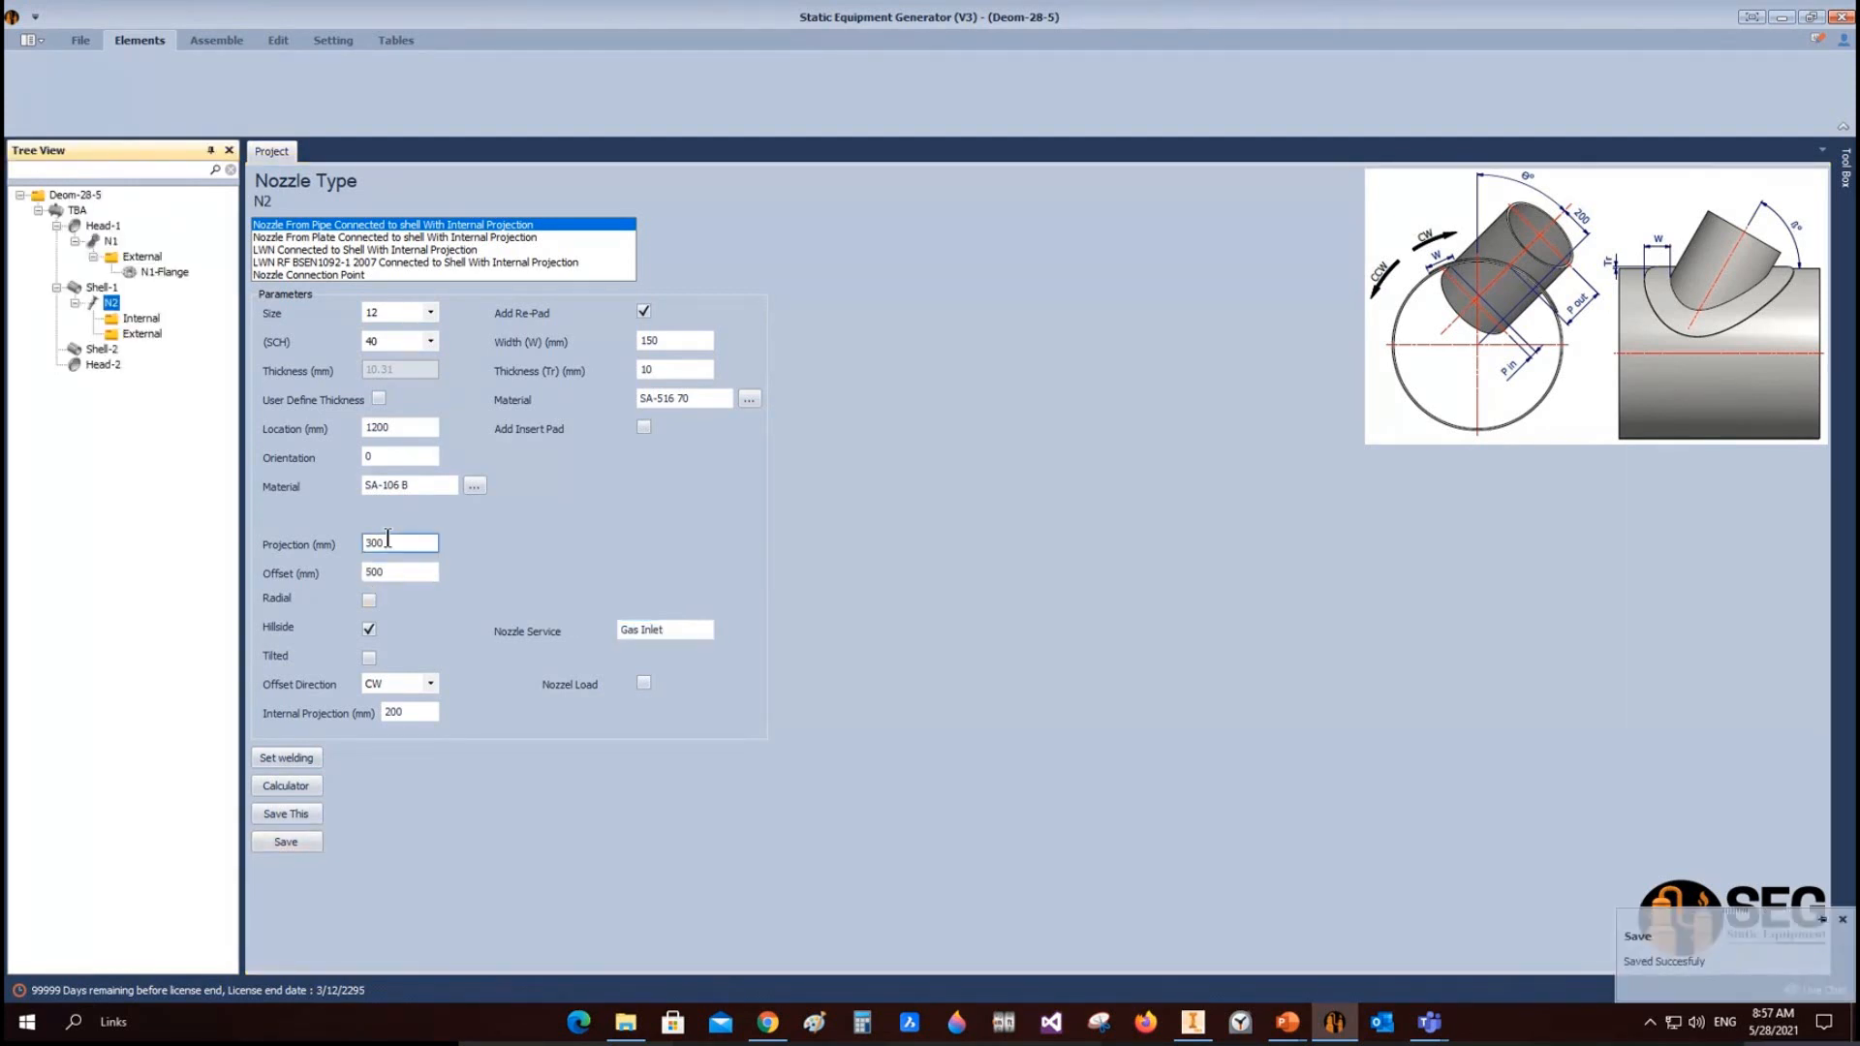
Step: Check nozzle N2's external and internal projection values, and assemble the updated vessel model in Autodesk Inventor
click(327, 545)
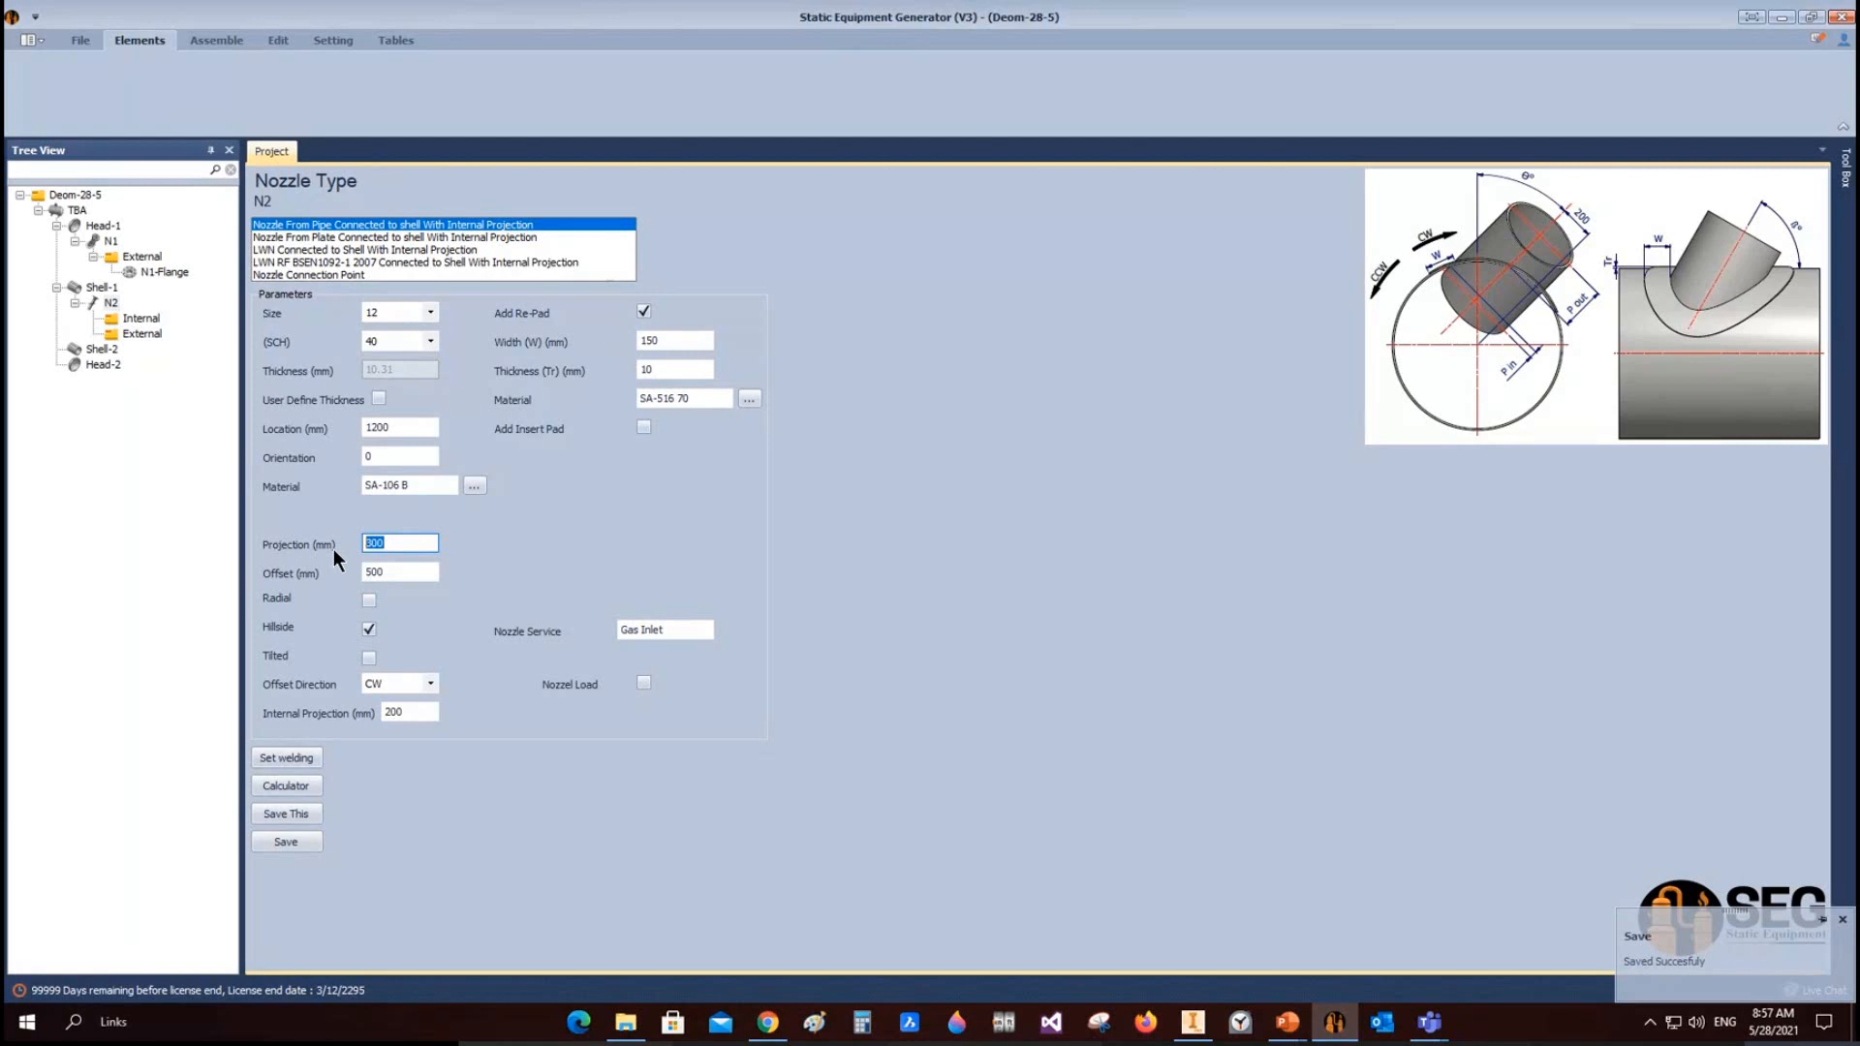
click(421, 714)
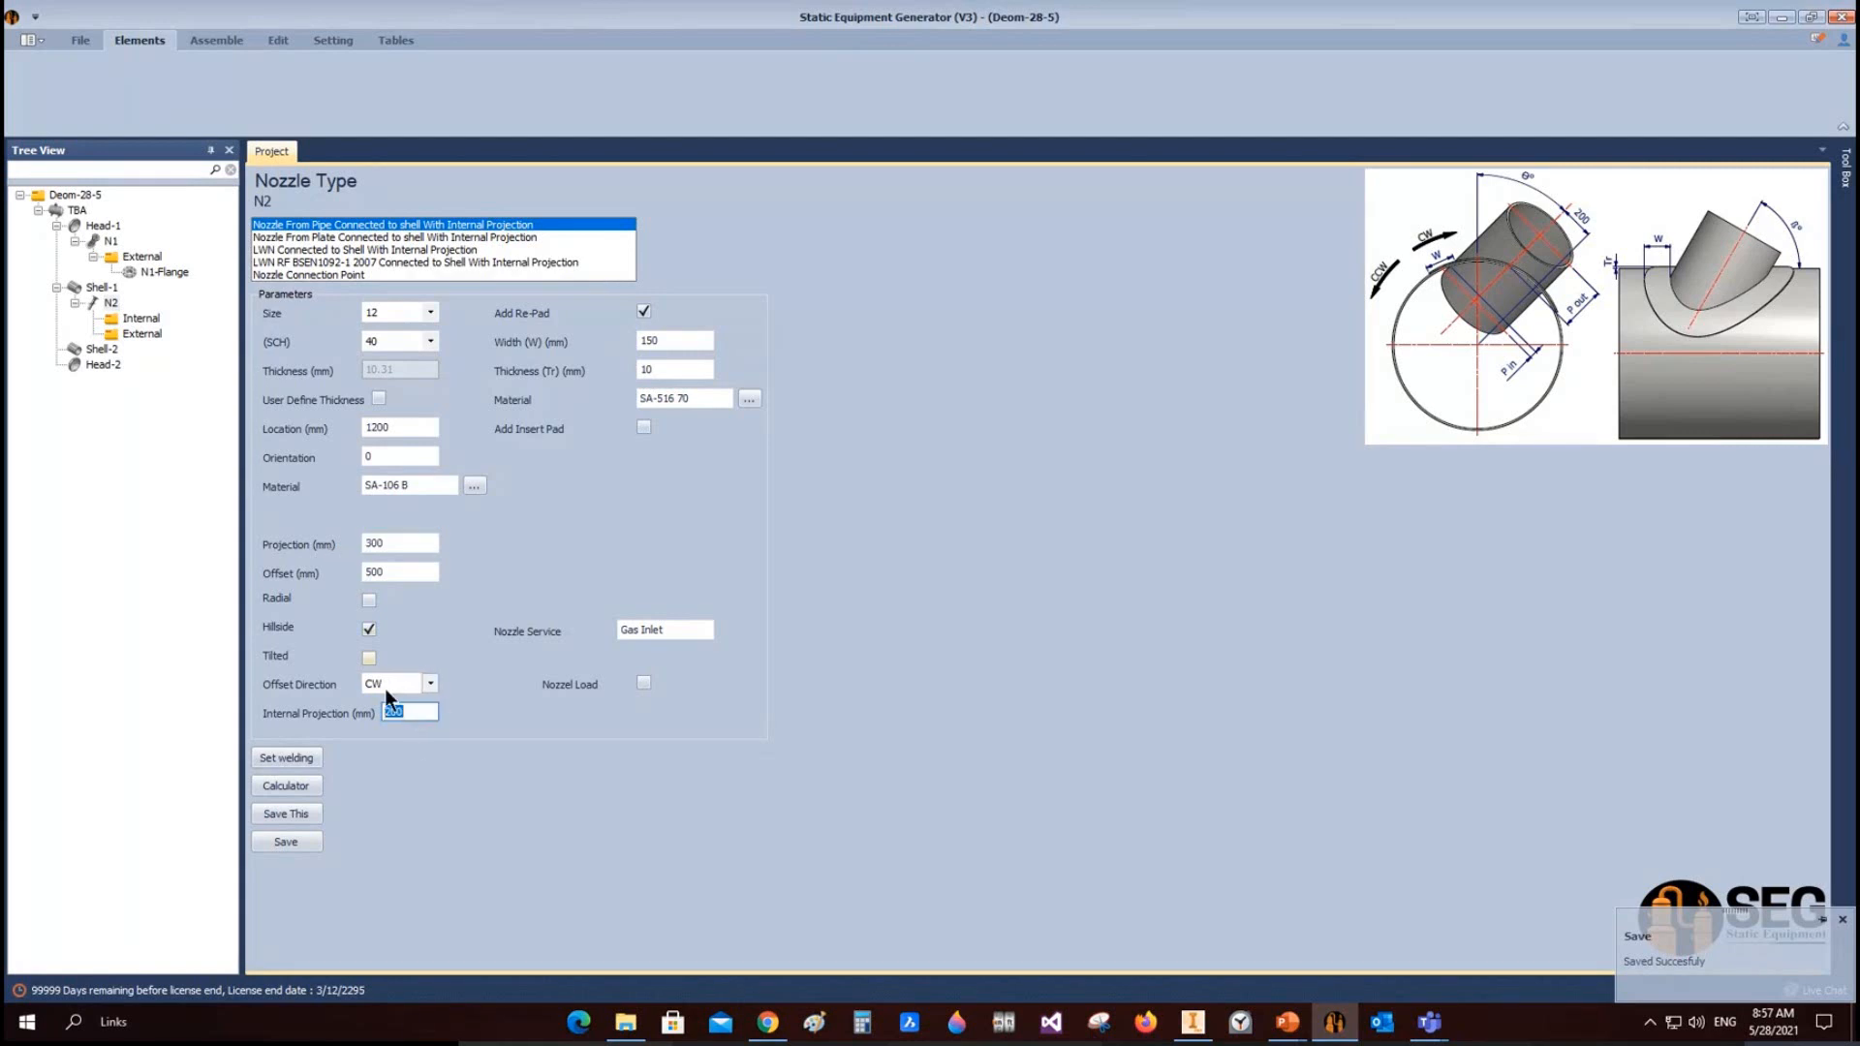
click(203, 45)
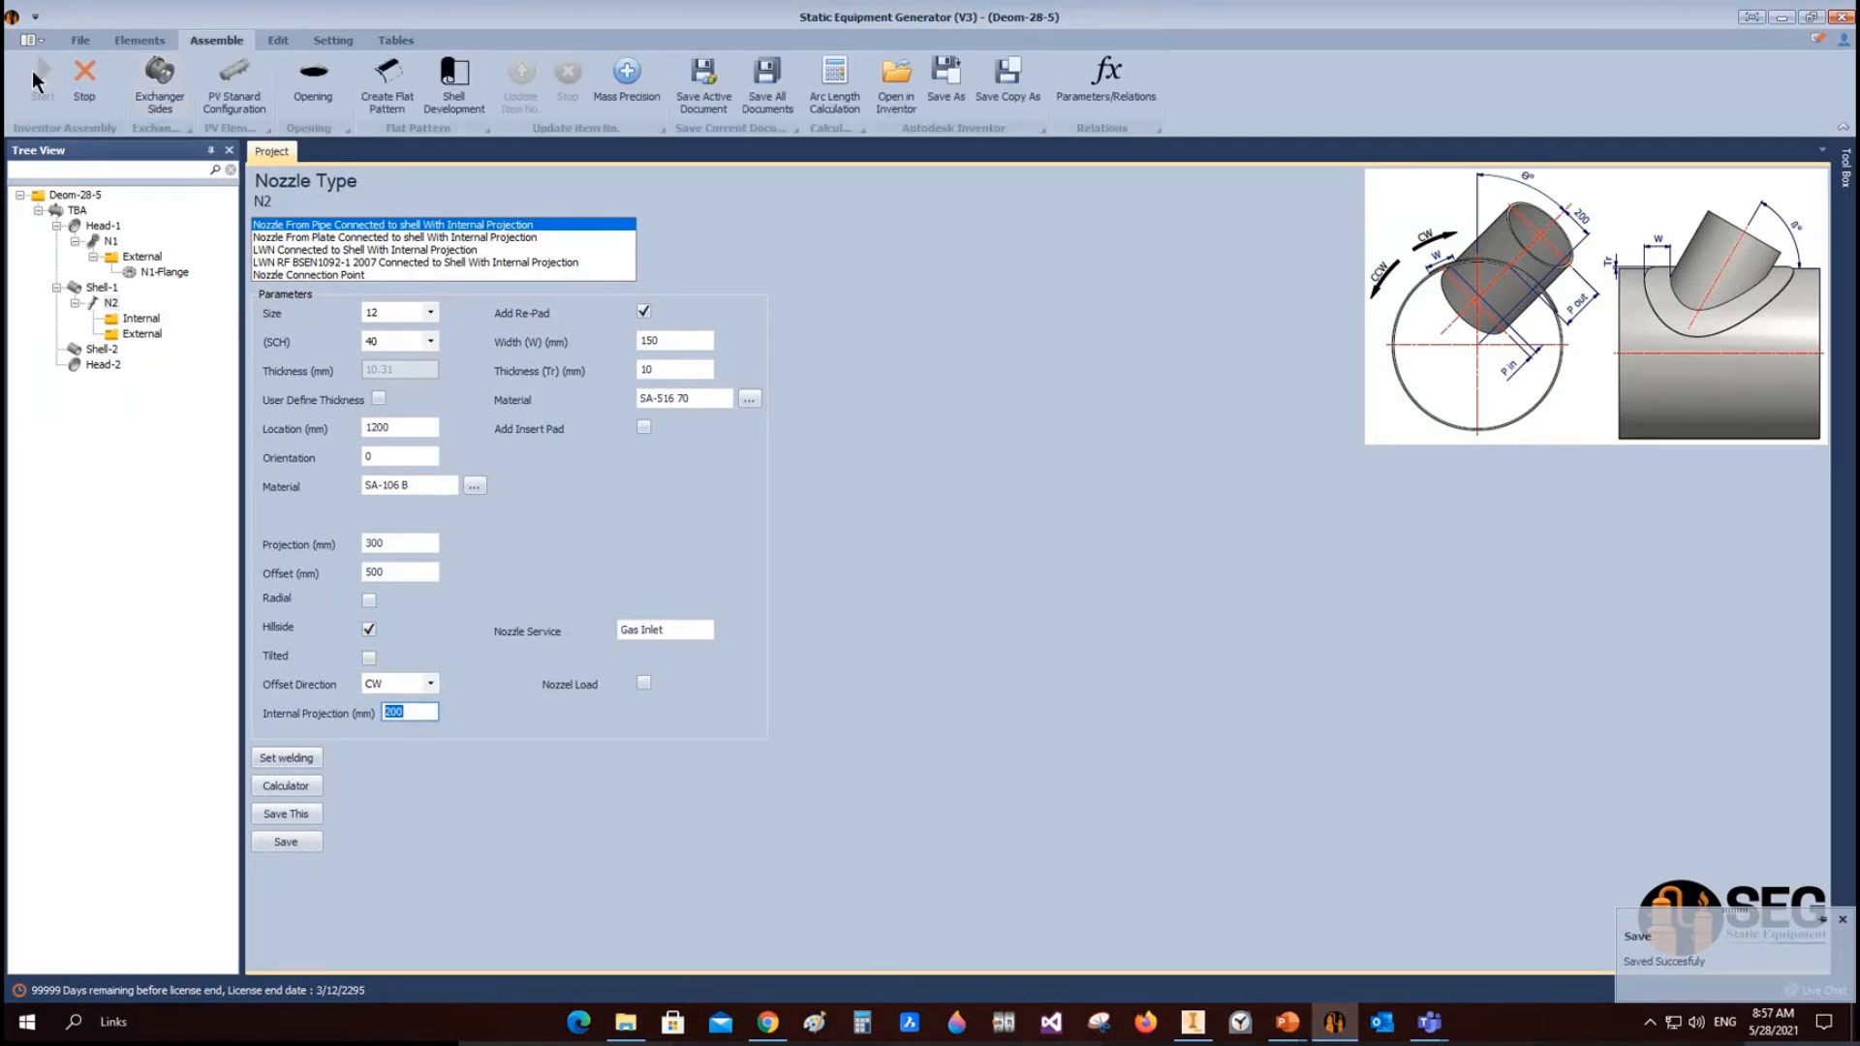
click(1253, 885)
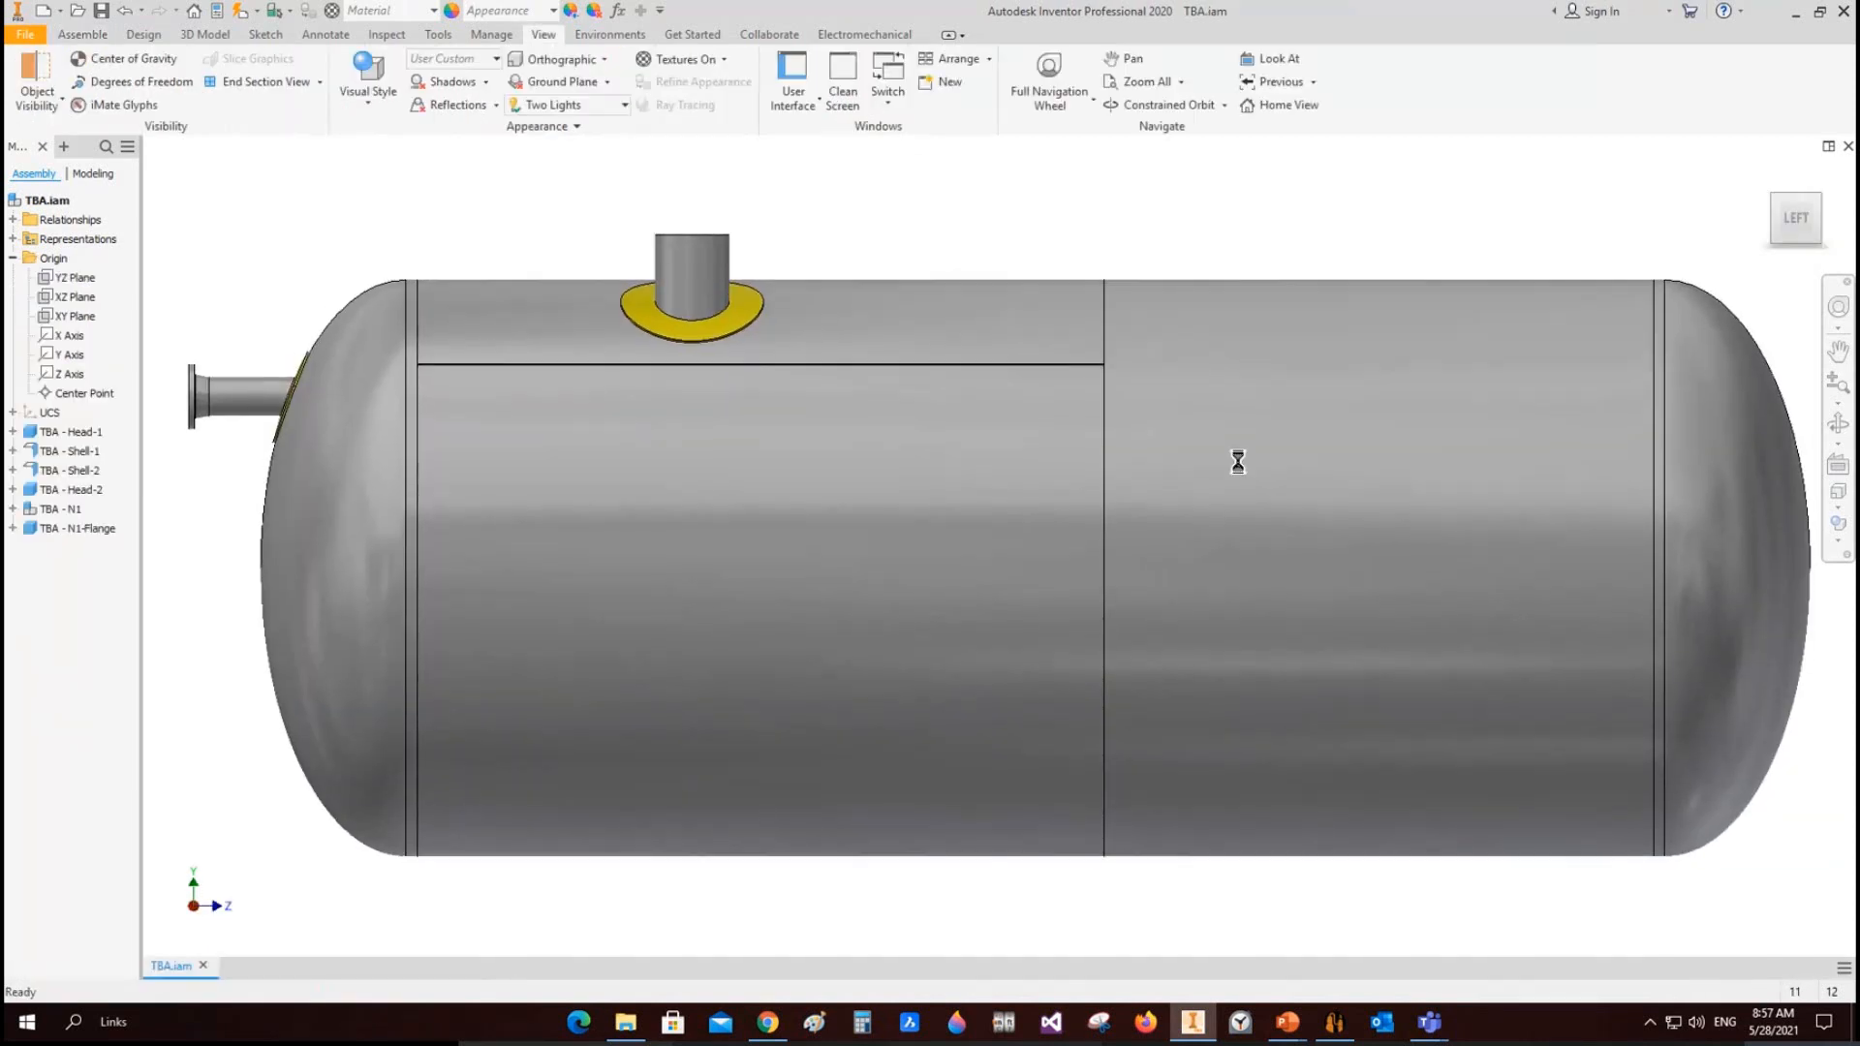
Step: Examine nozzle N2's clockwise offset from the back of the vessel in Autodesk Inventor, returning to Static Equipment Generator
click(1763, 235)
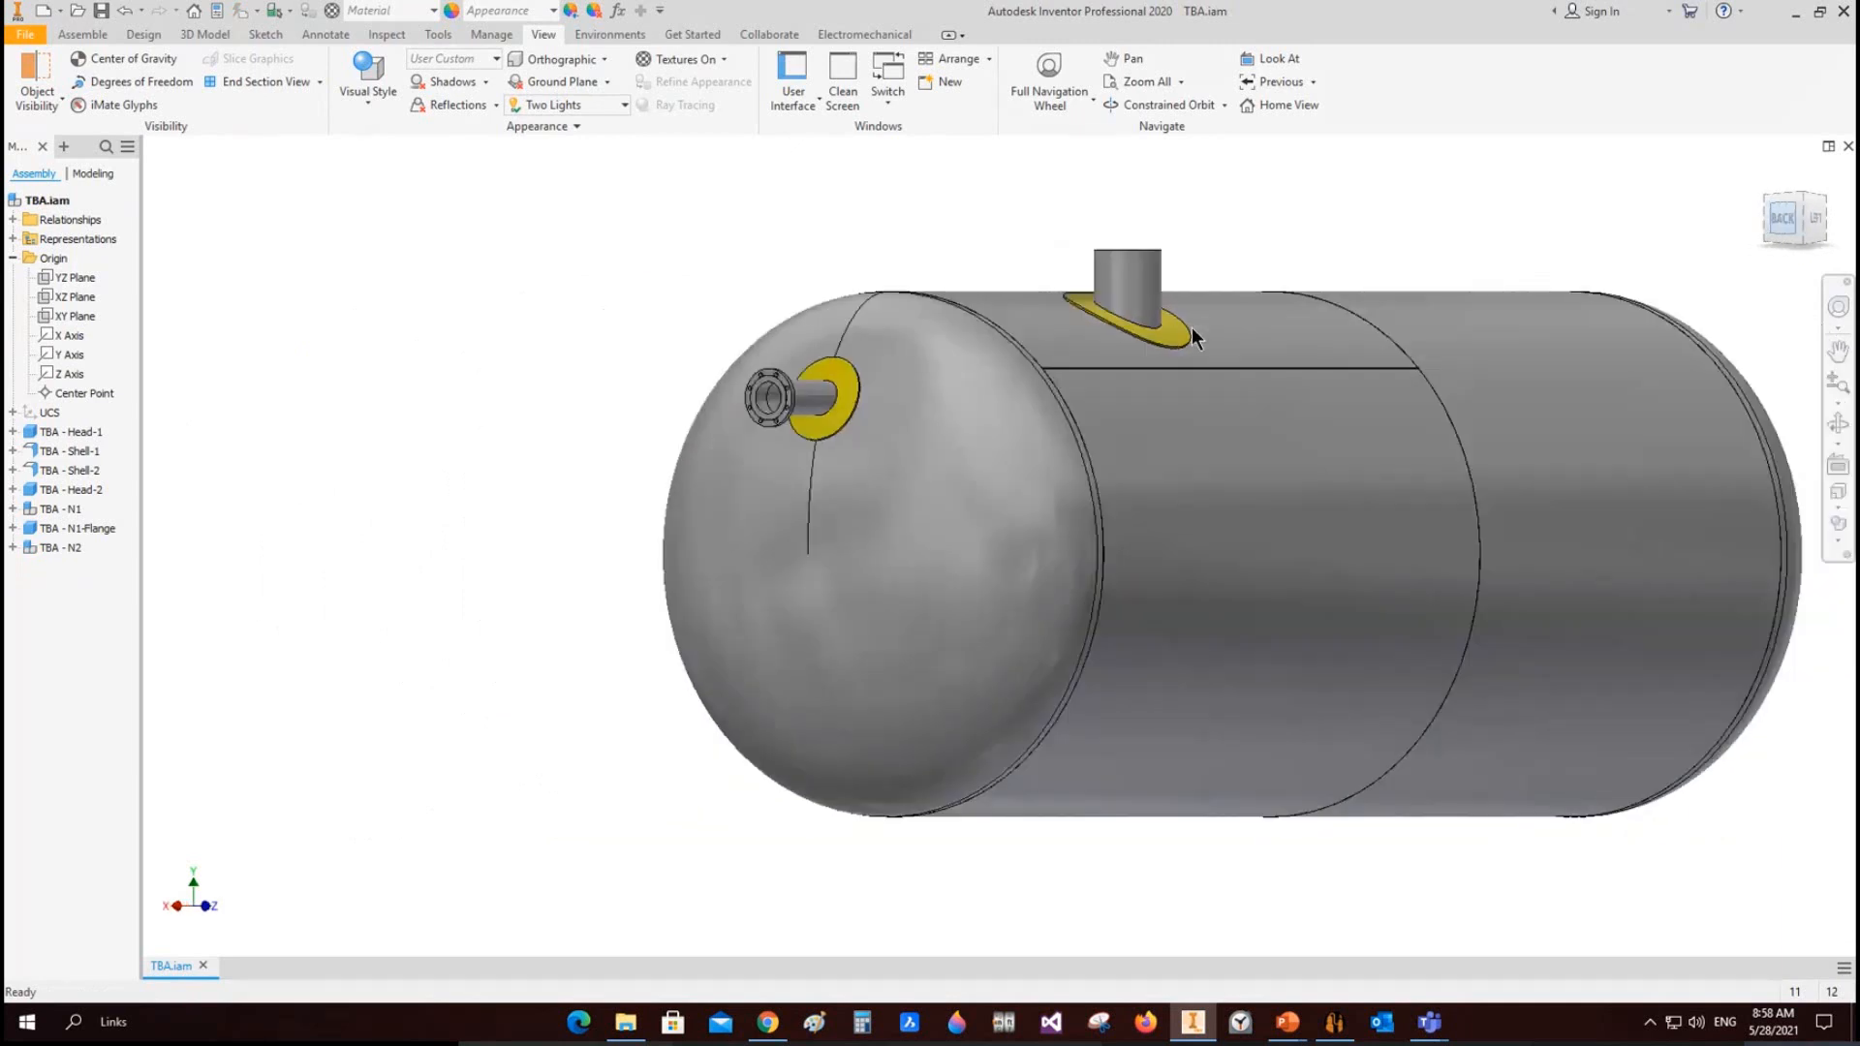
scroll(1085, 316, up, 2)
scroll(1126, 324, up, 3)
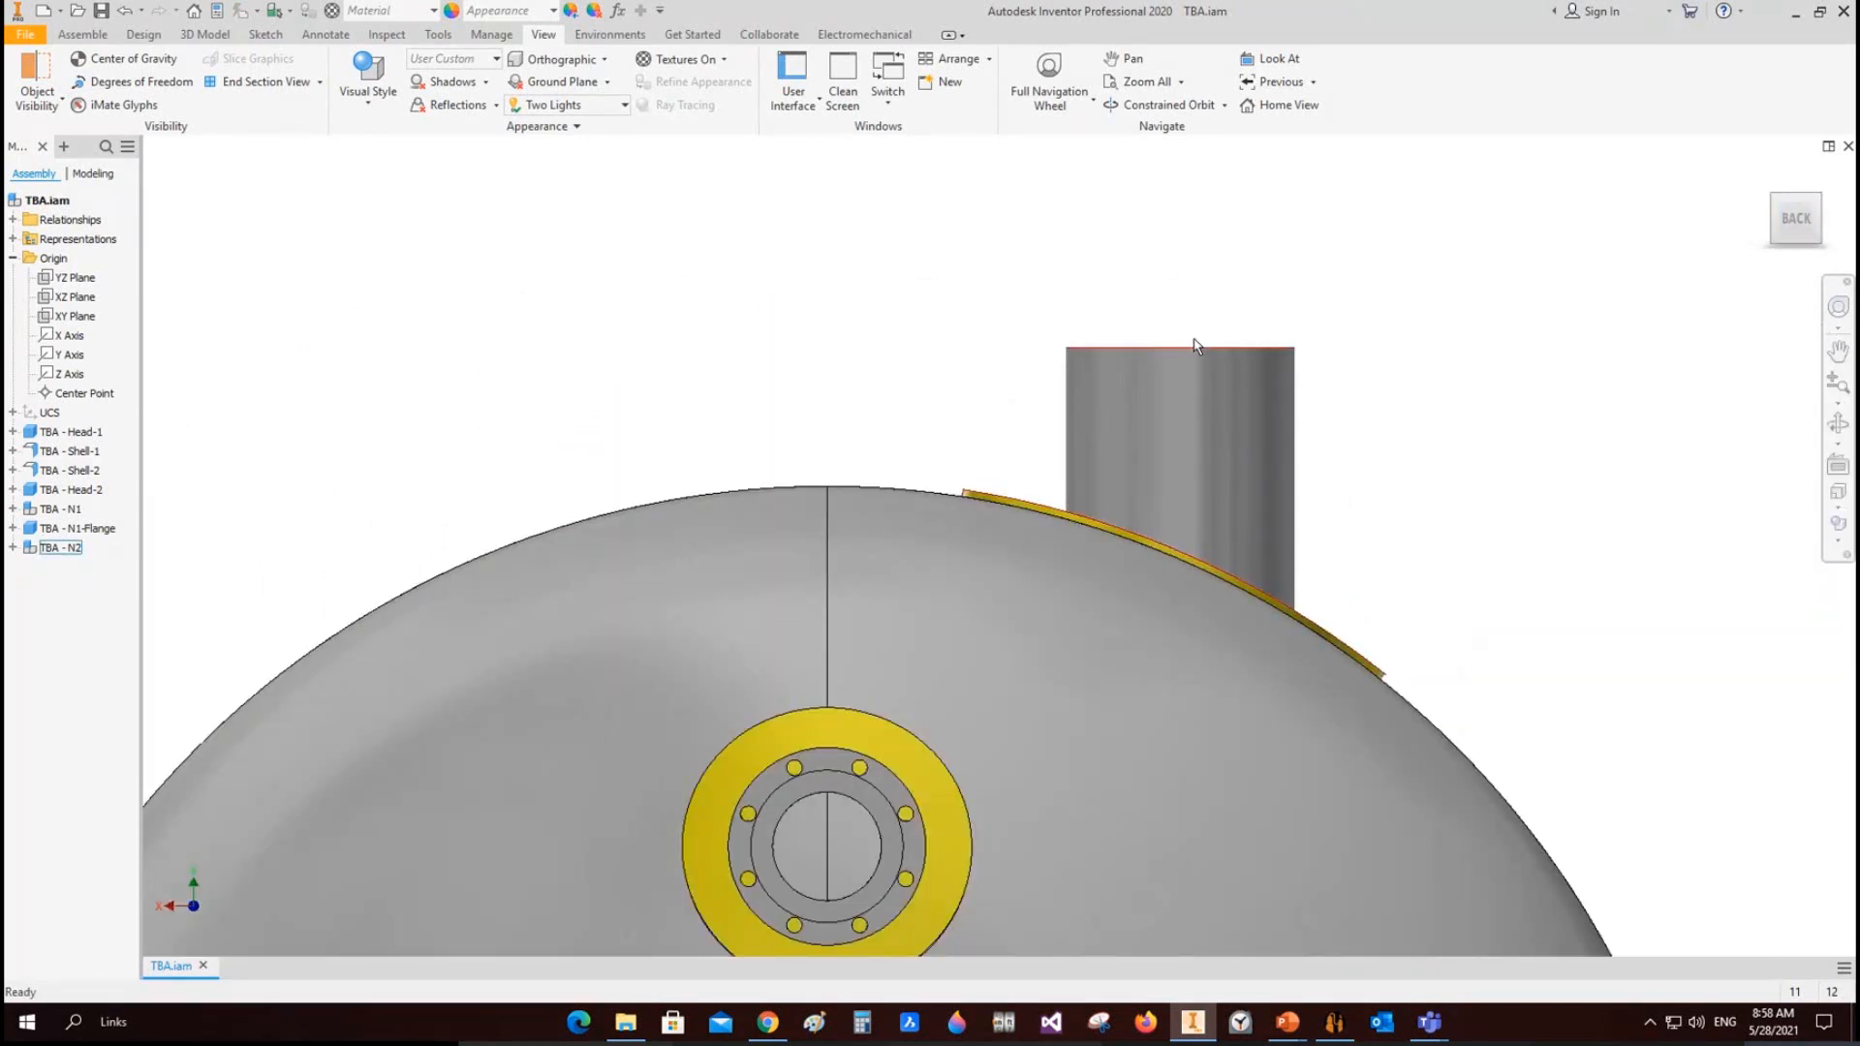
scroll(1166, 533, down, 3)
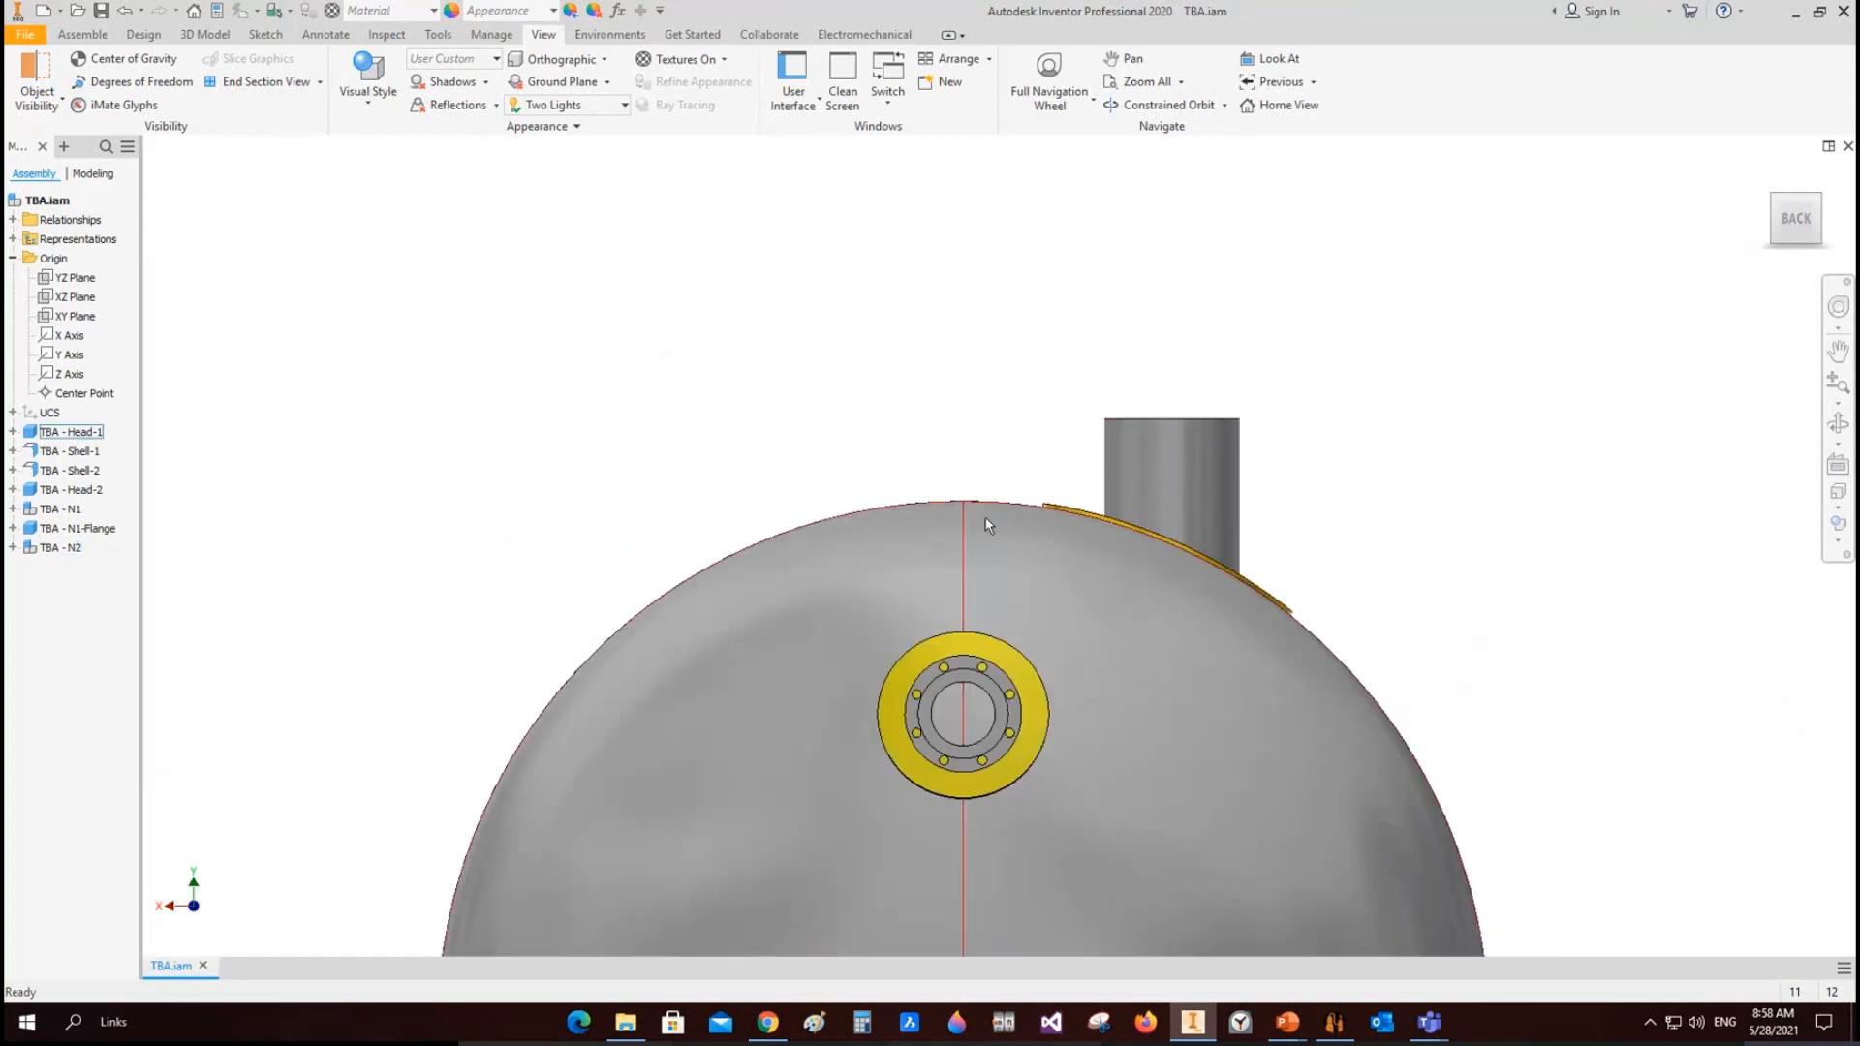
mouse_move(1347, 1031)
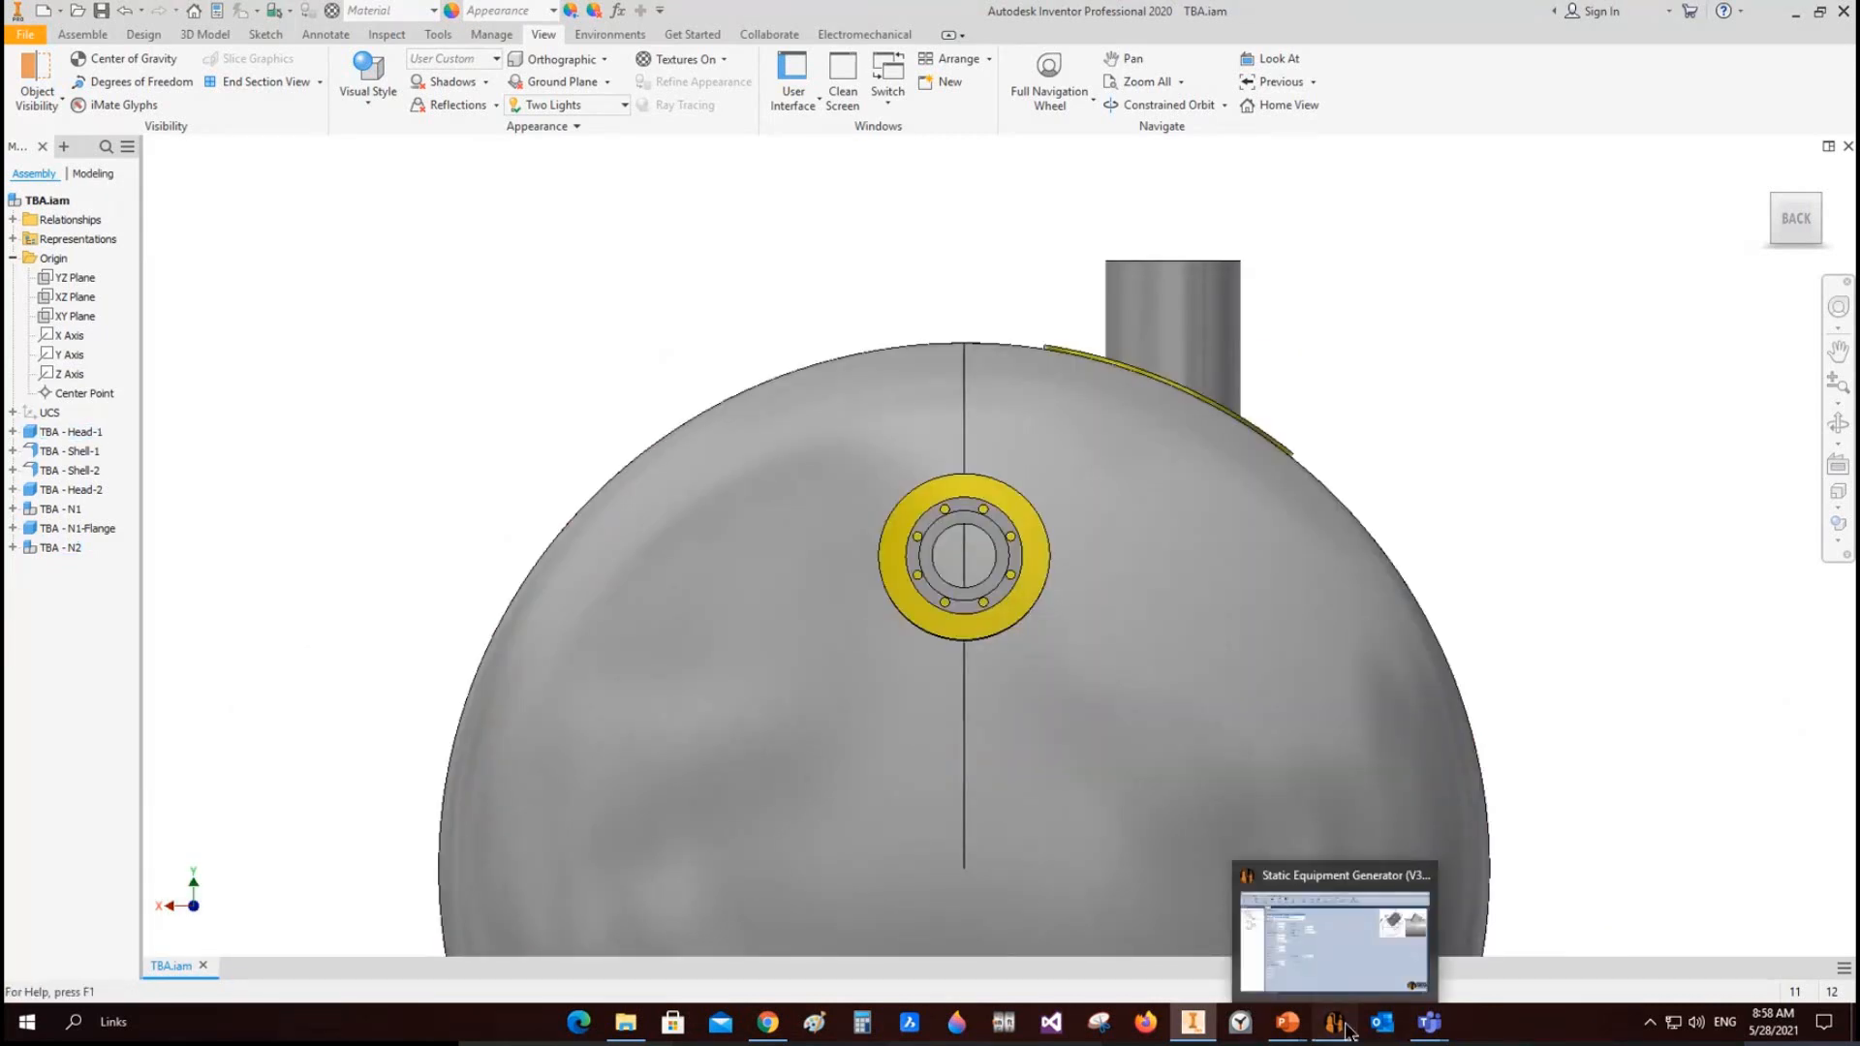
click(1271, 933)
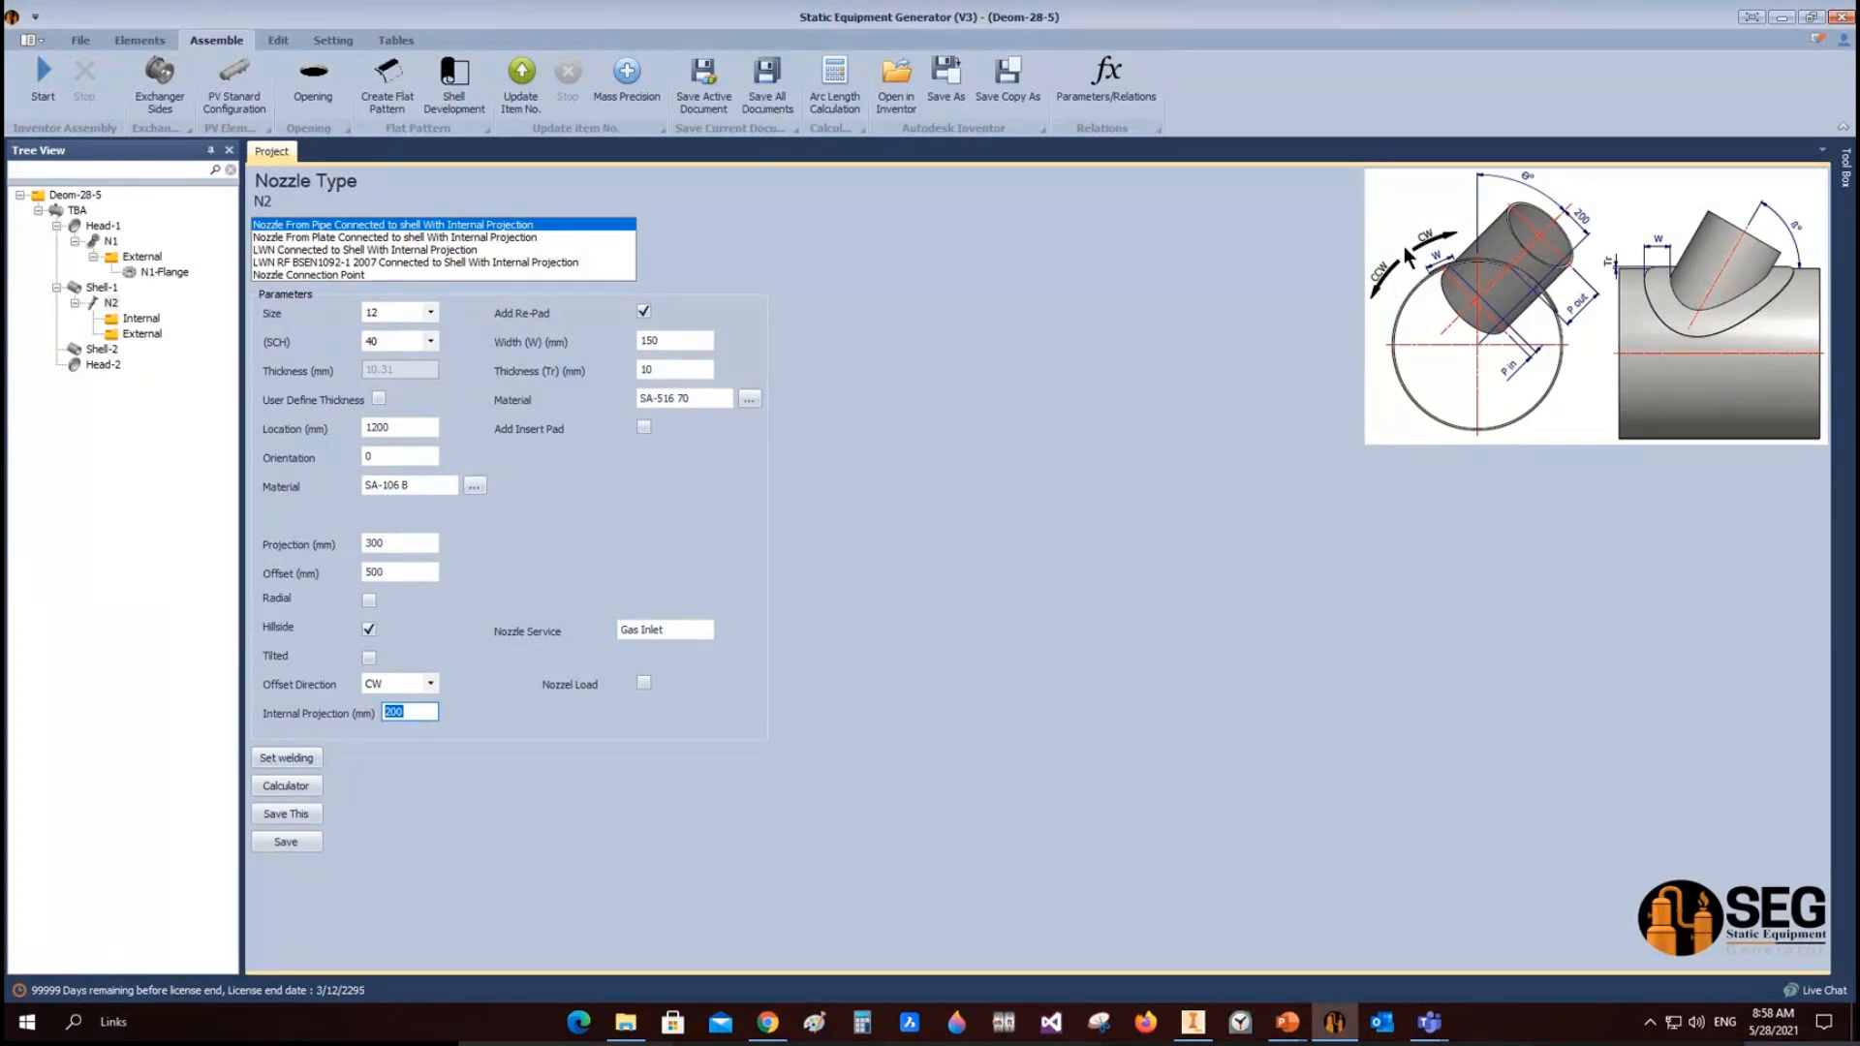
Step: Set nozzle N2's offset direction to CCW and save it, updating the assembled model in Autodesk Inventor
click(427, 688)
click(387, 710)
click(298, 840)
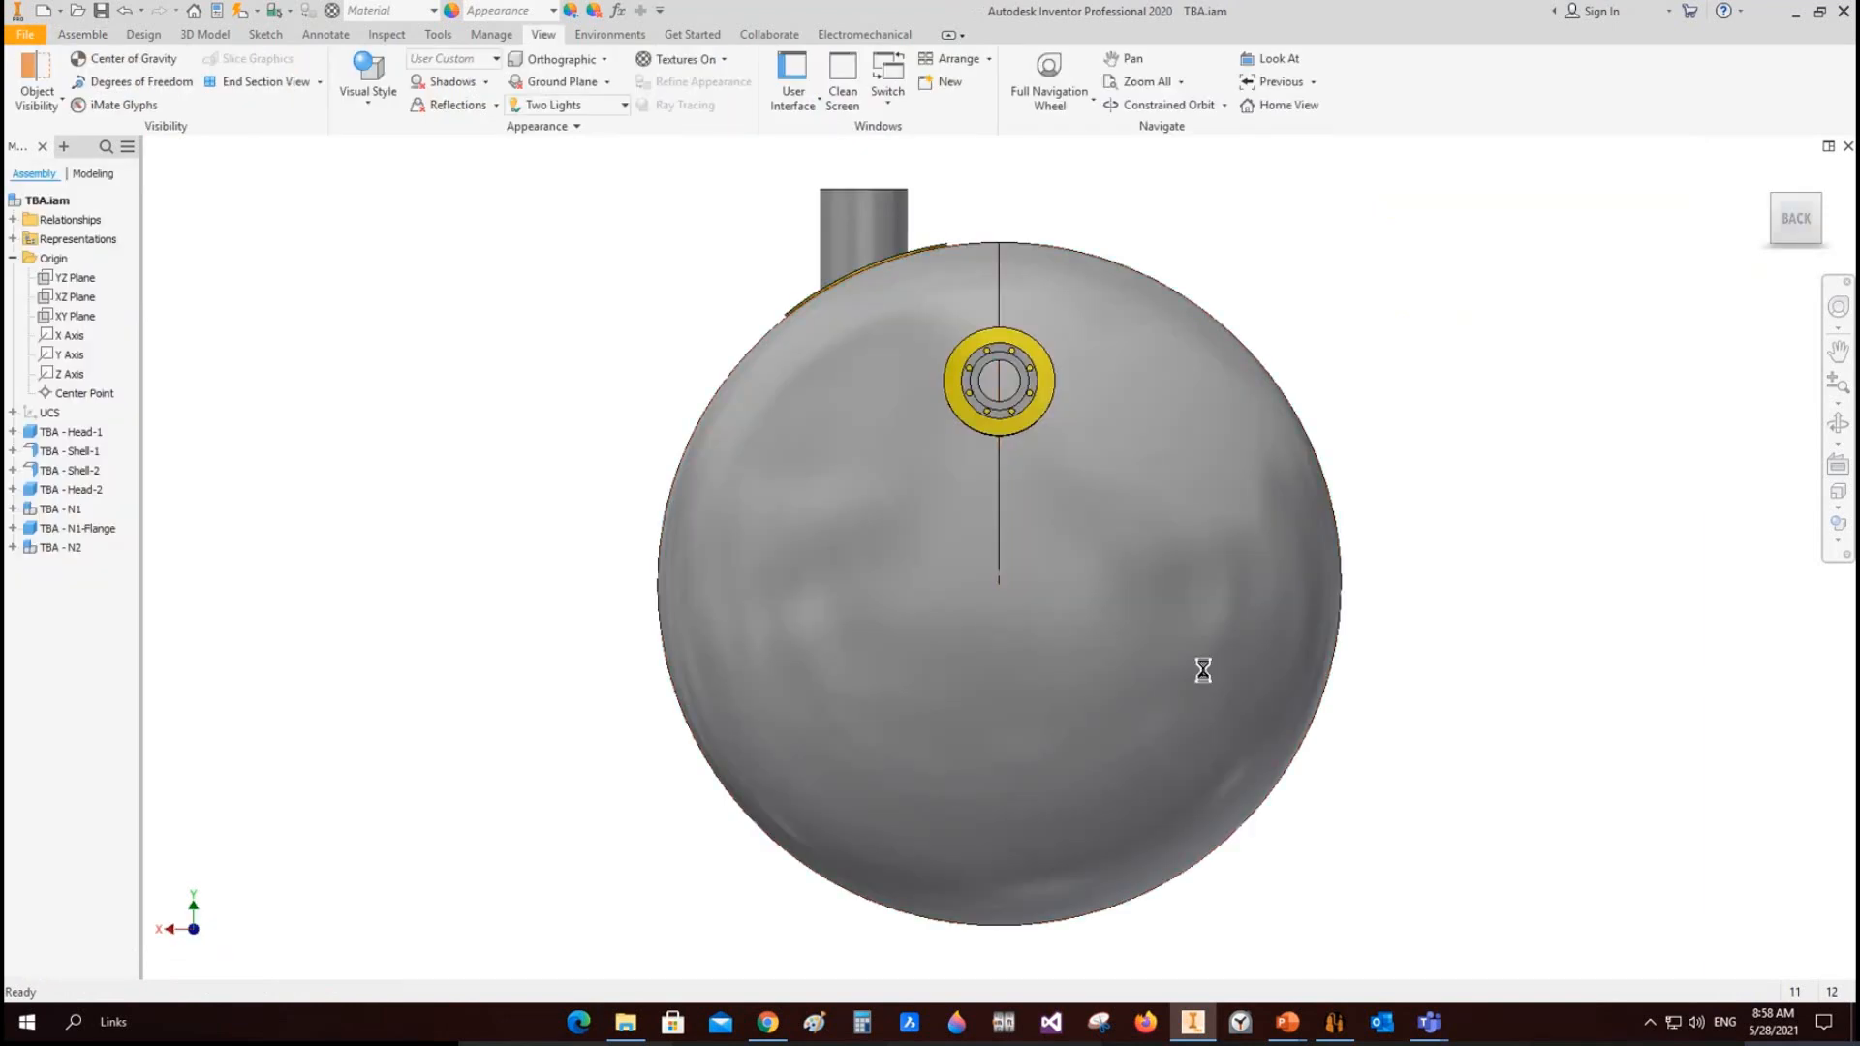
Step: Cut the vessel model with a half section view along the YZ plane
click(1837, 423)
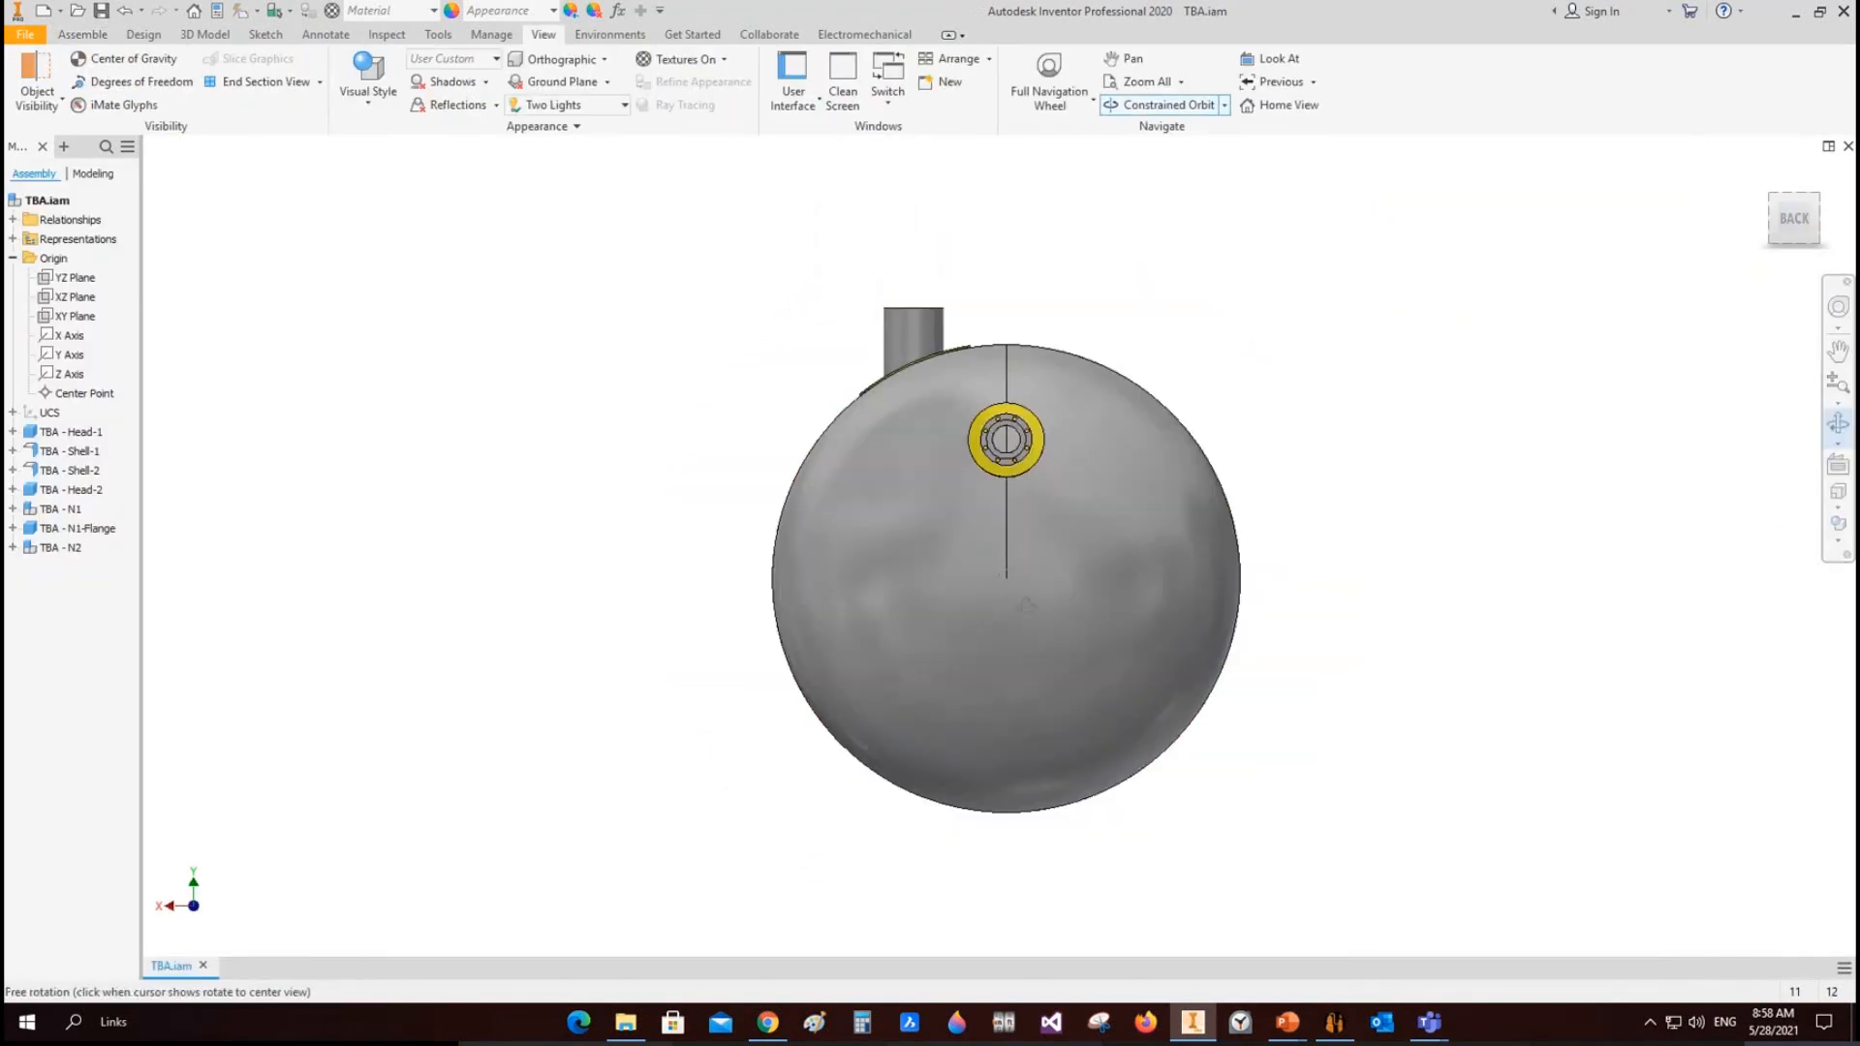
drag(1027, 604, 906, 634)
right_click(715, 548)
click(772, 547)
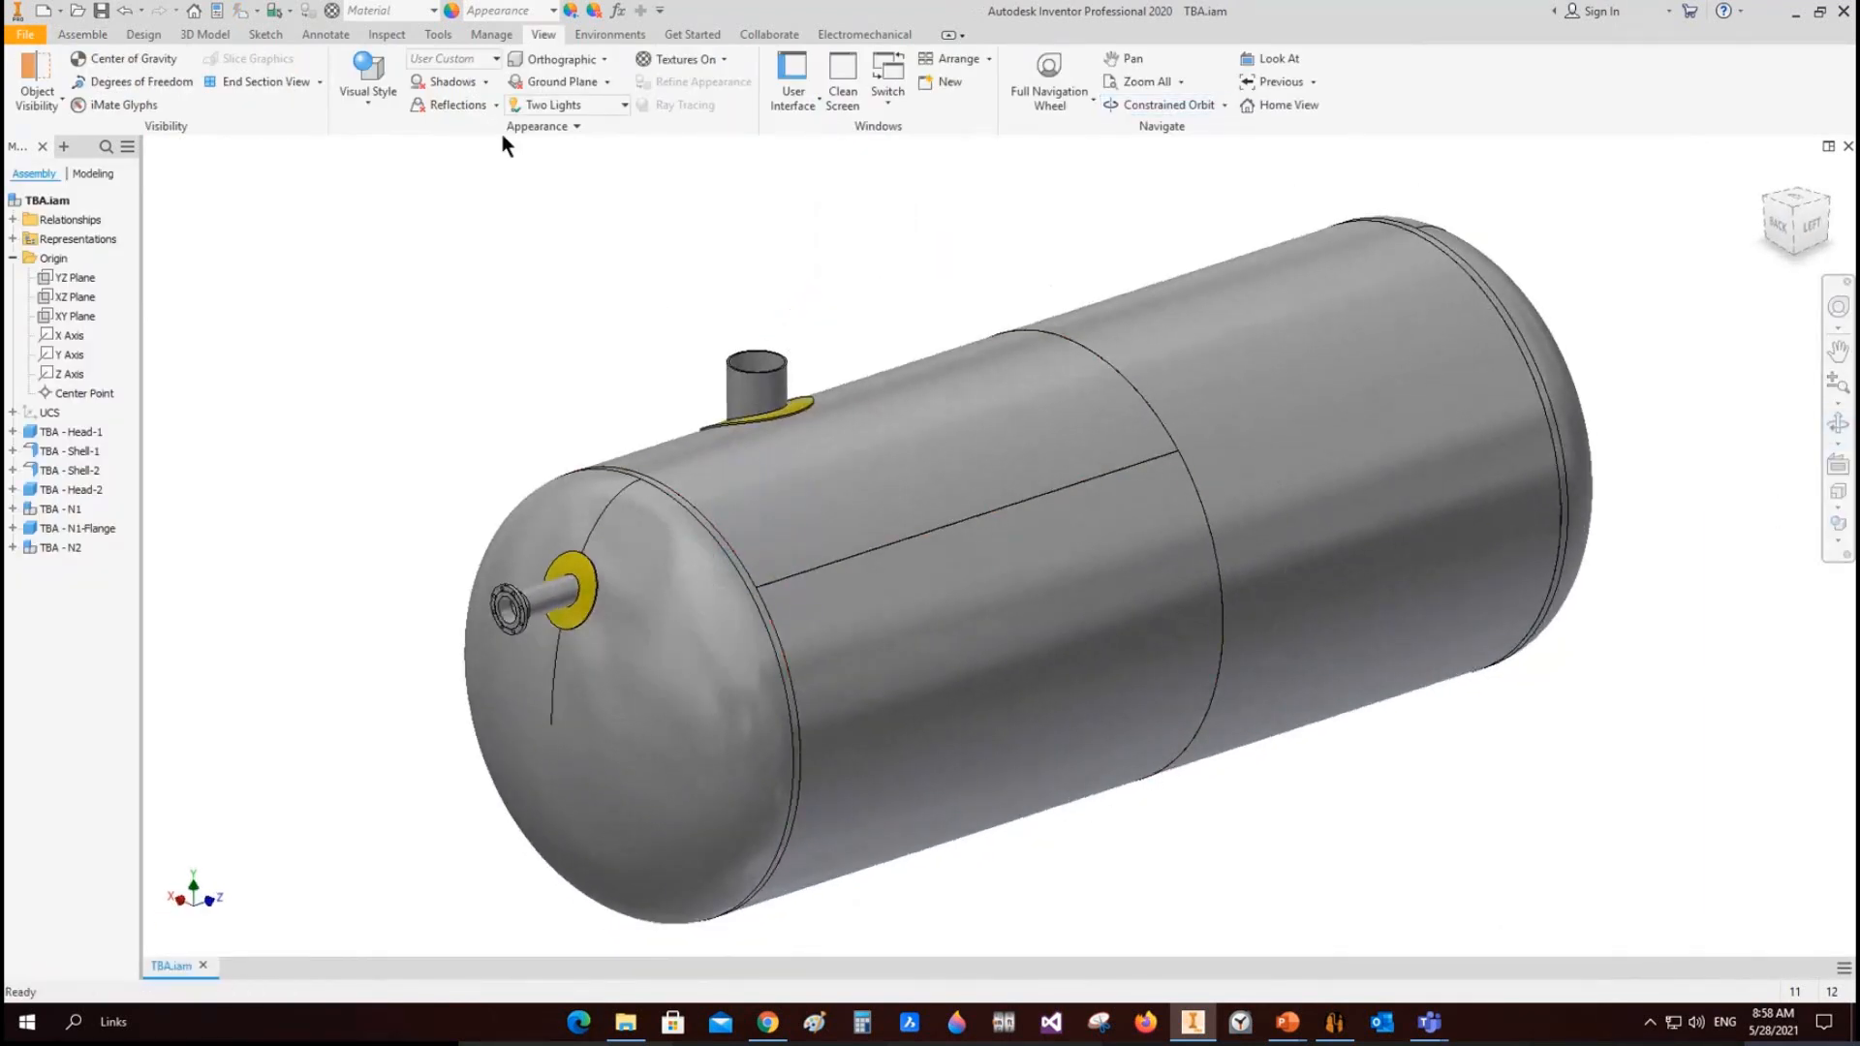
click(321, 83)
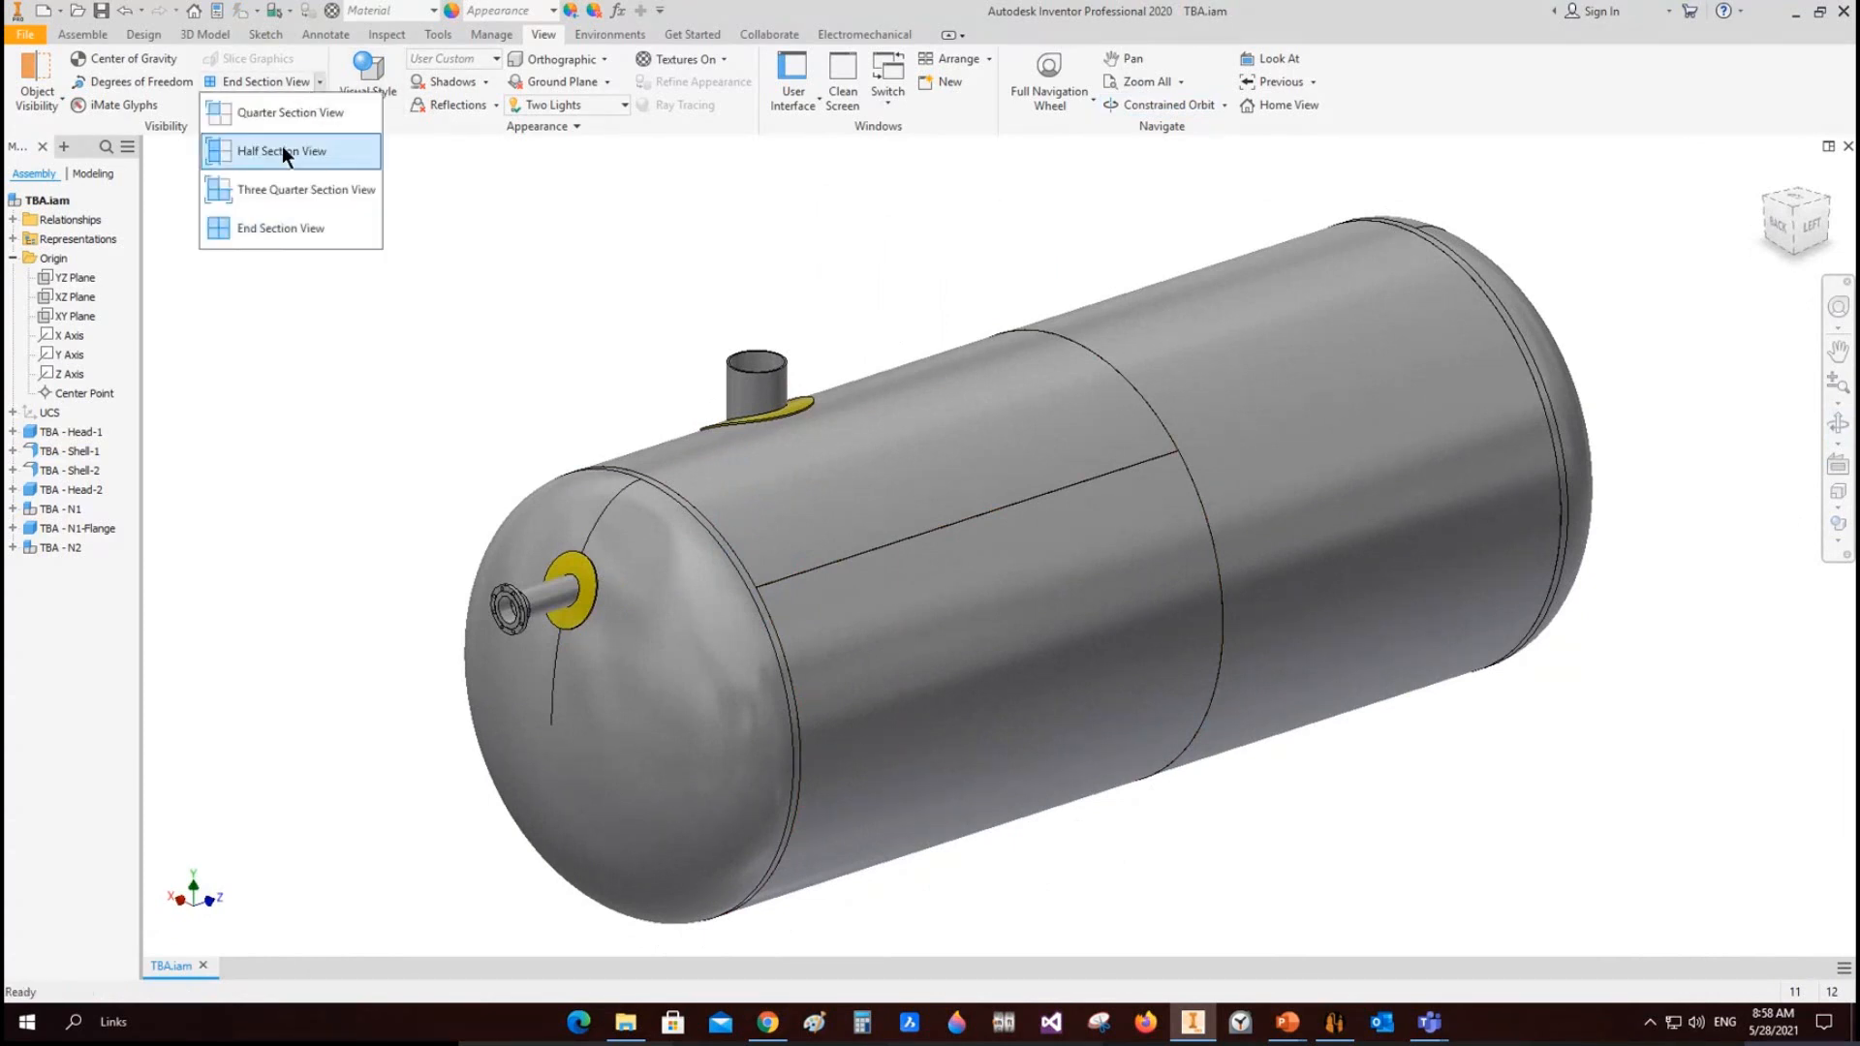
click(282, 152)
click(89, 276)
key(Escape)
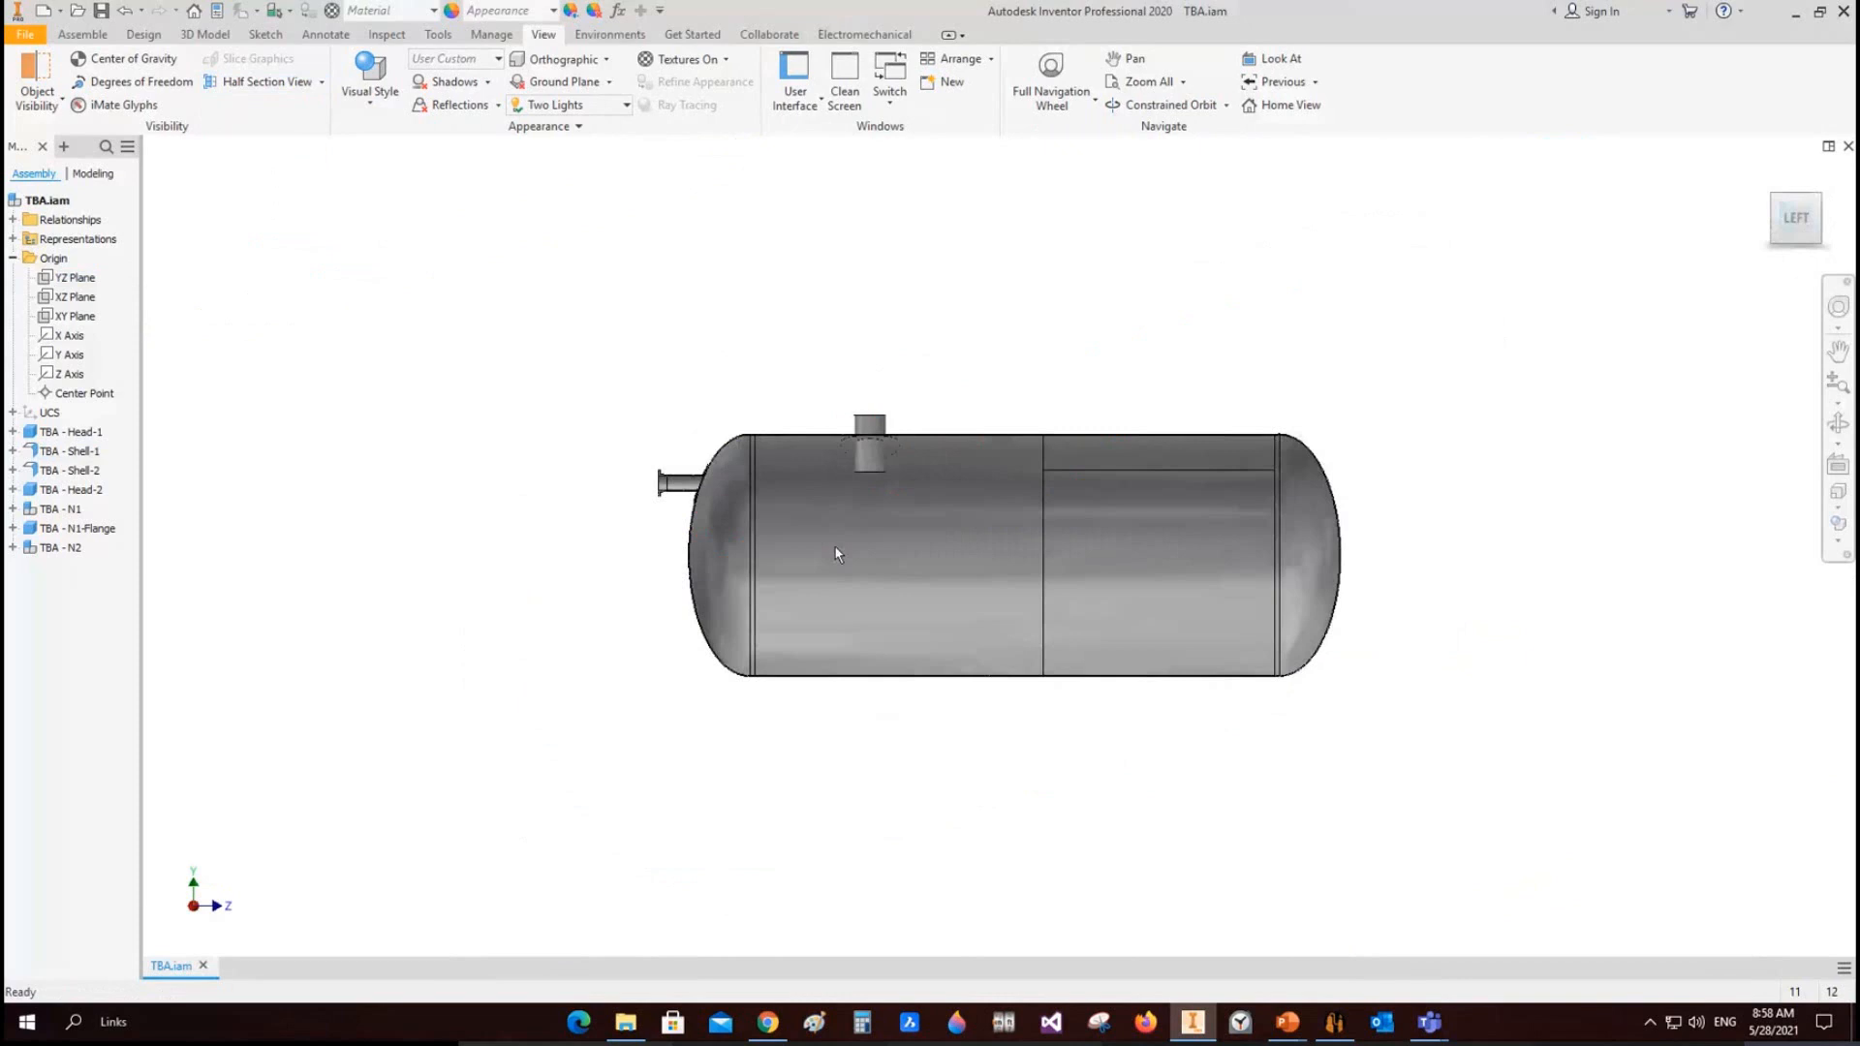
Step: Examine nozzle N2's internal projection in the sectioned vessel and return to Static Equipment Generator
scroll(834, 544, up, 3)
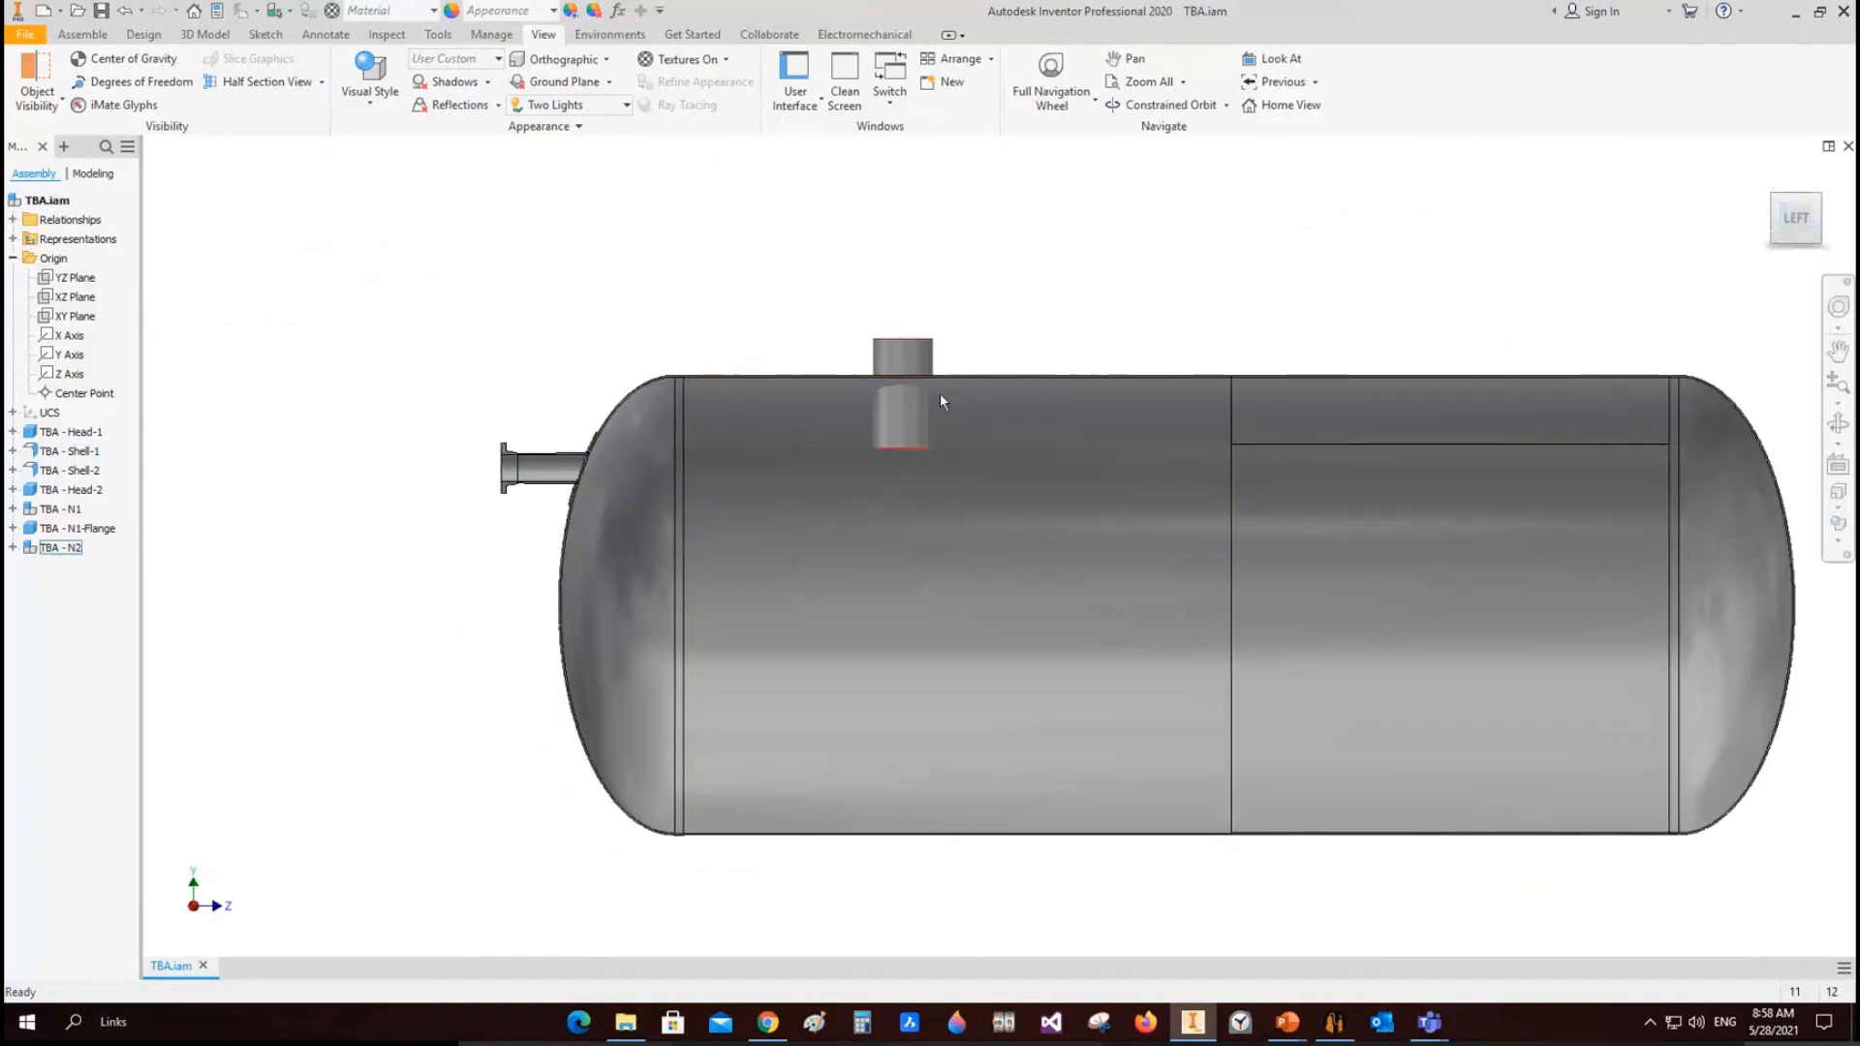
scroll(939, 480, up, 3)
middle_drag(934, 543, 945, 479)
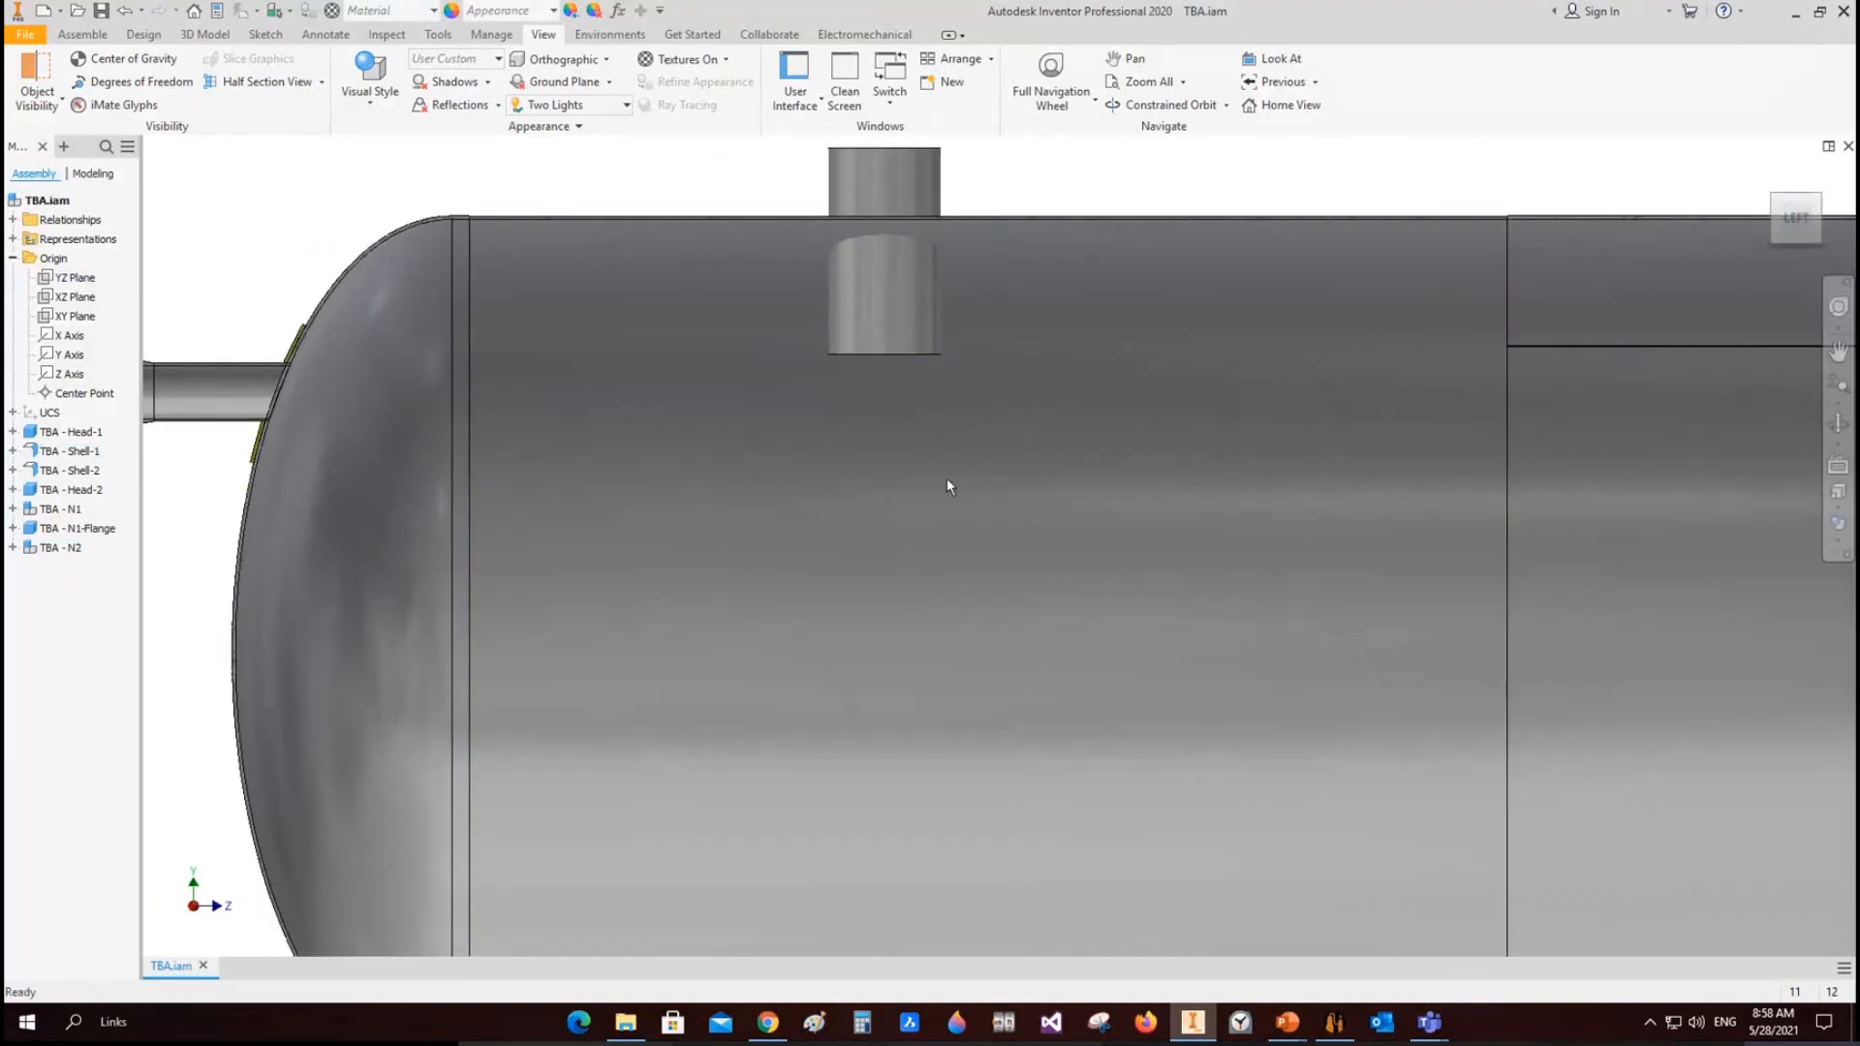
click(1334, 1022)
Step: Add an elbow named N2-E1 to nozzle N2's internal fittings and open its parameters
click(139, 322)
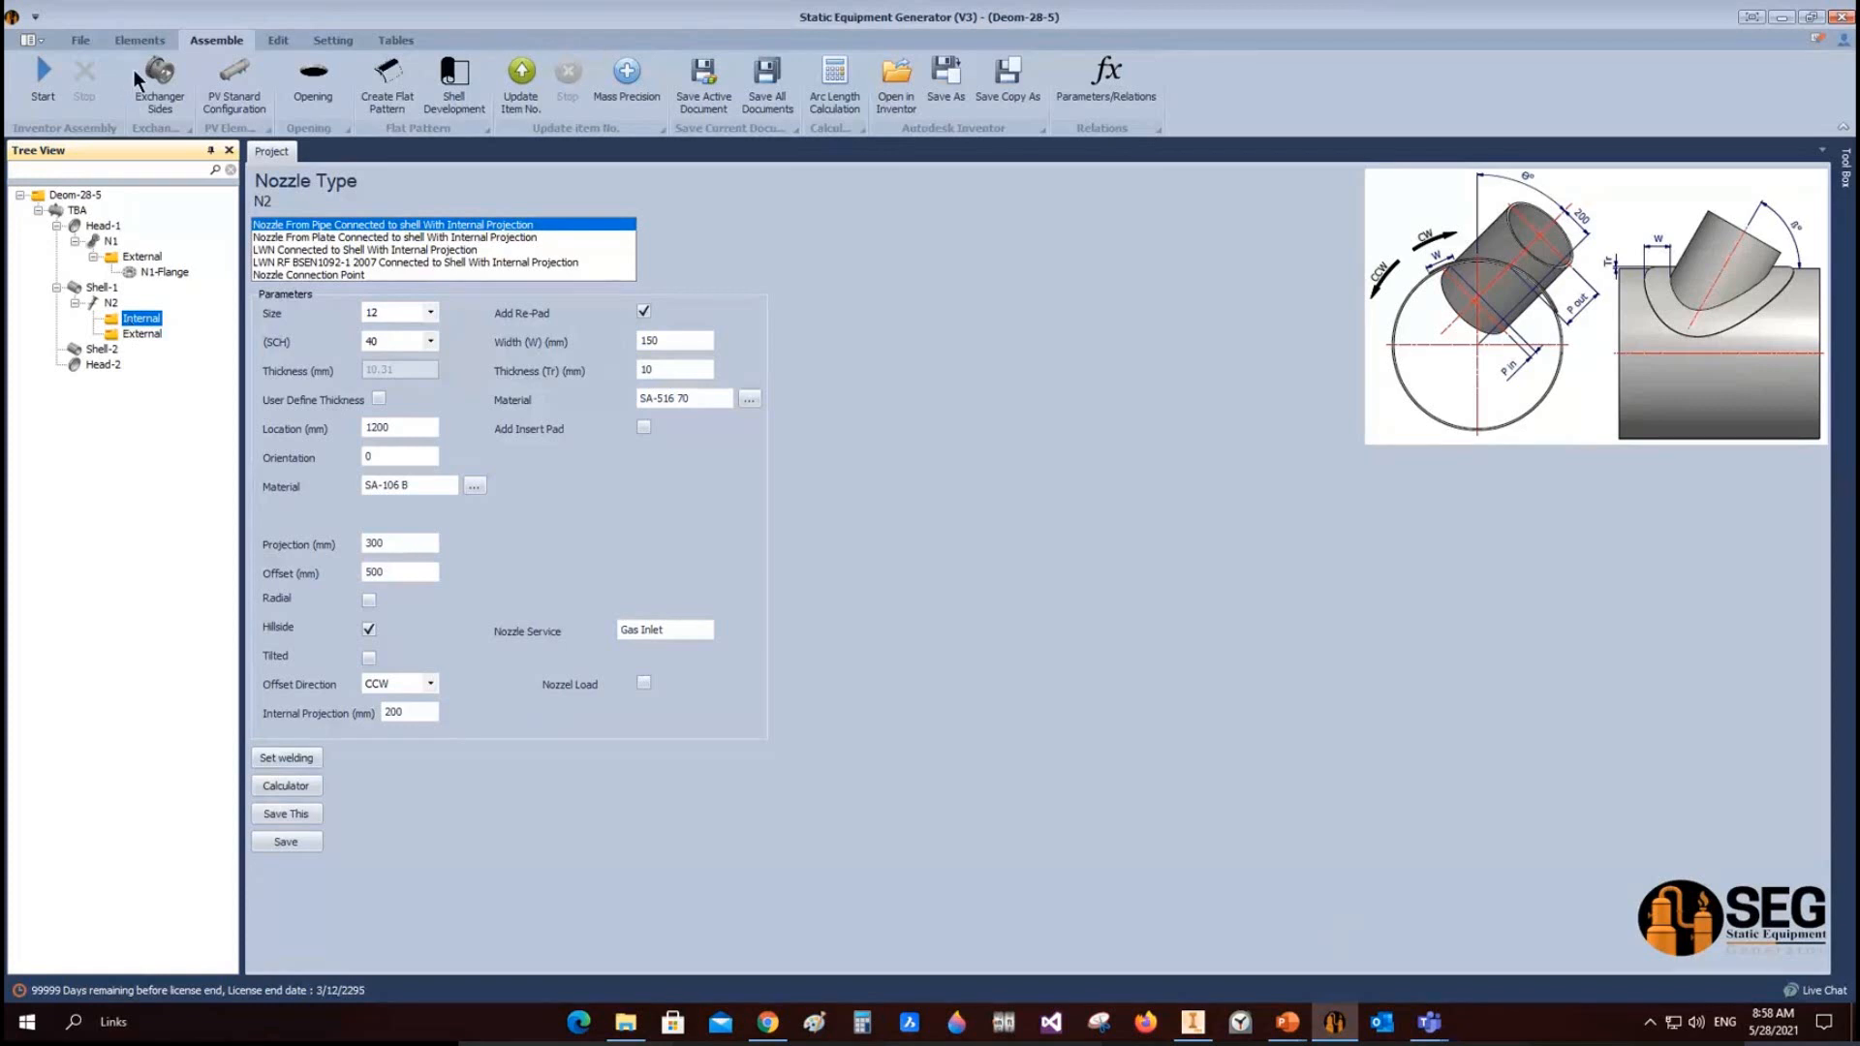
scroll(134, 70, up, 1)
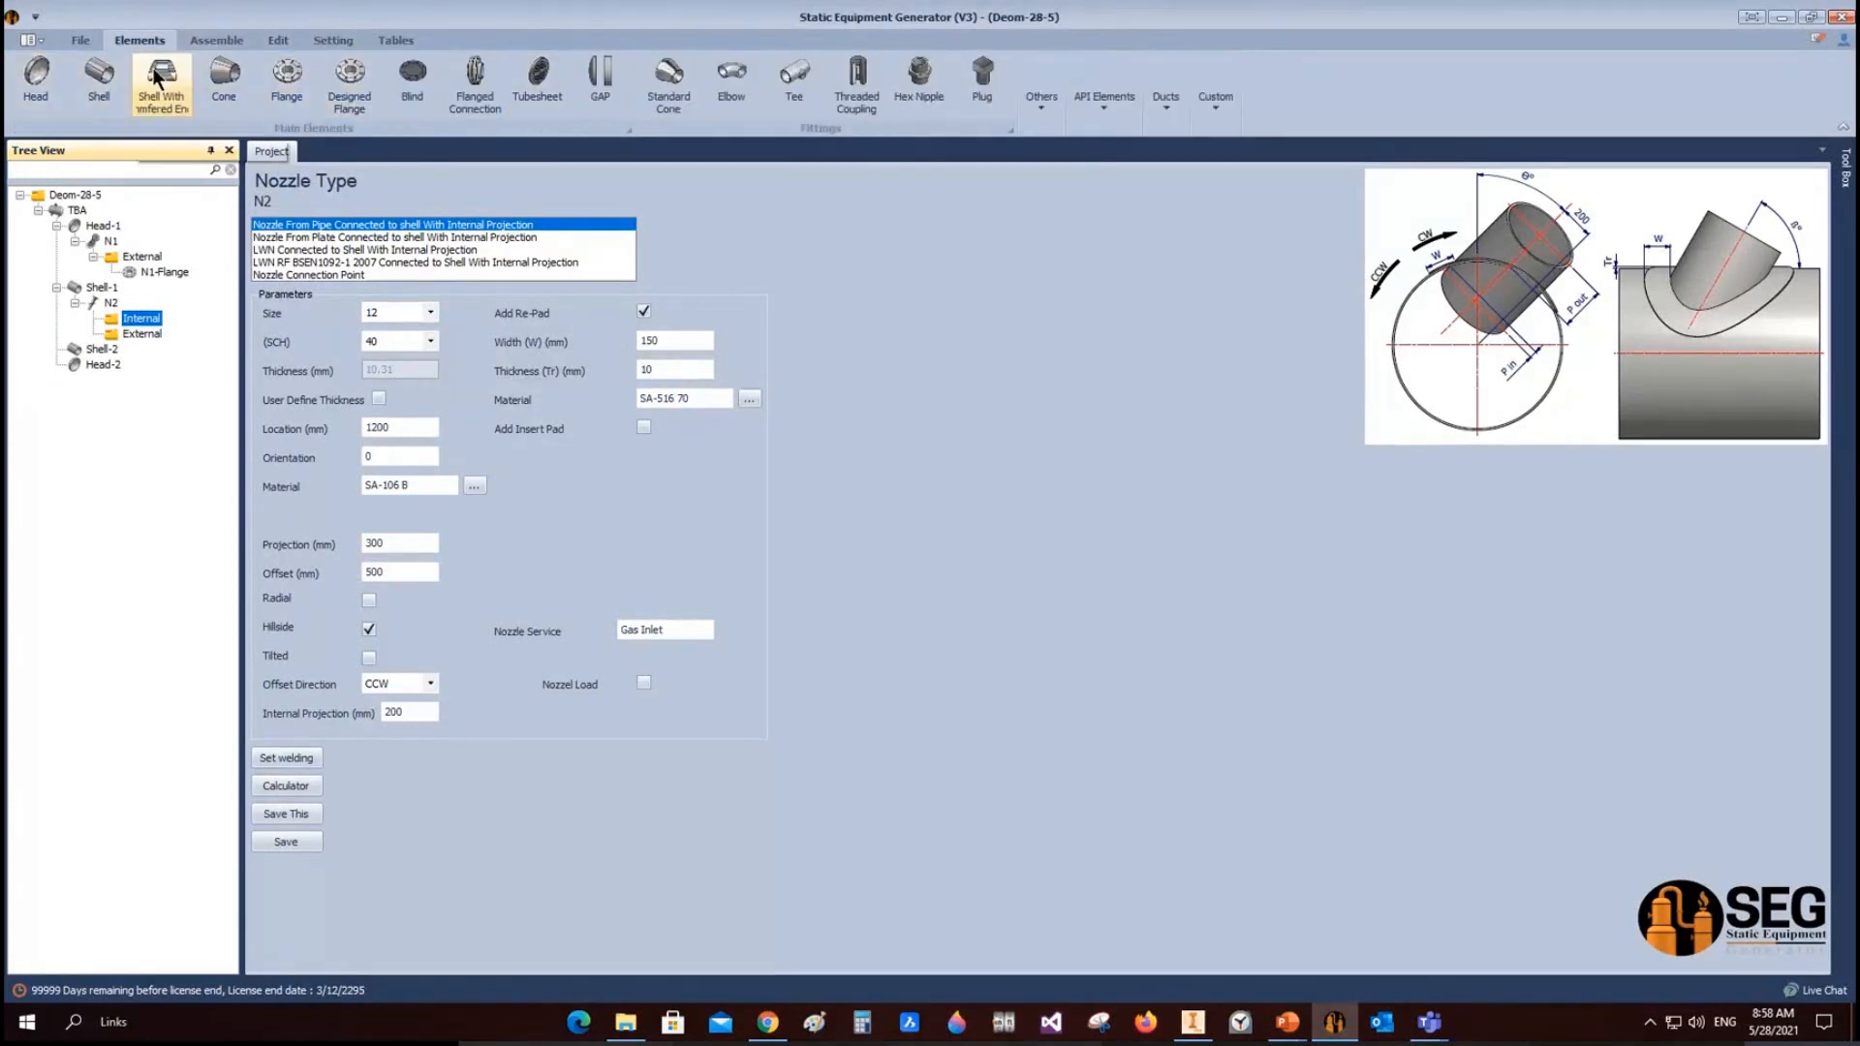
click(731, 80)
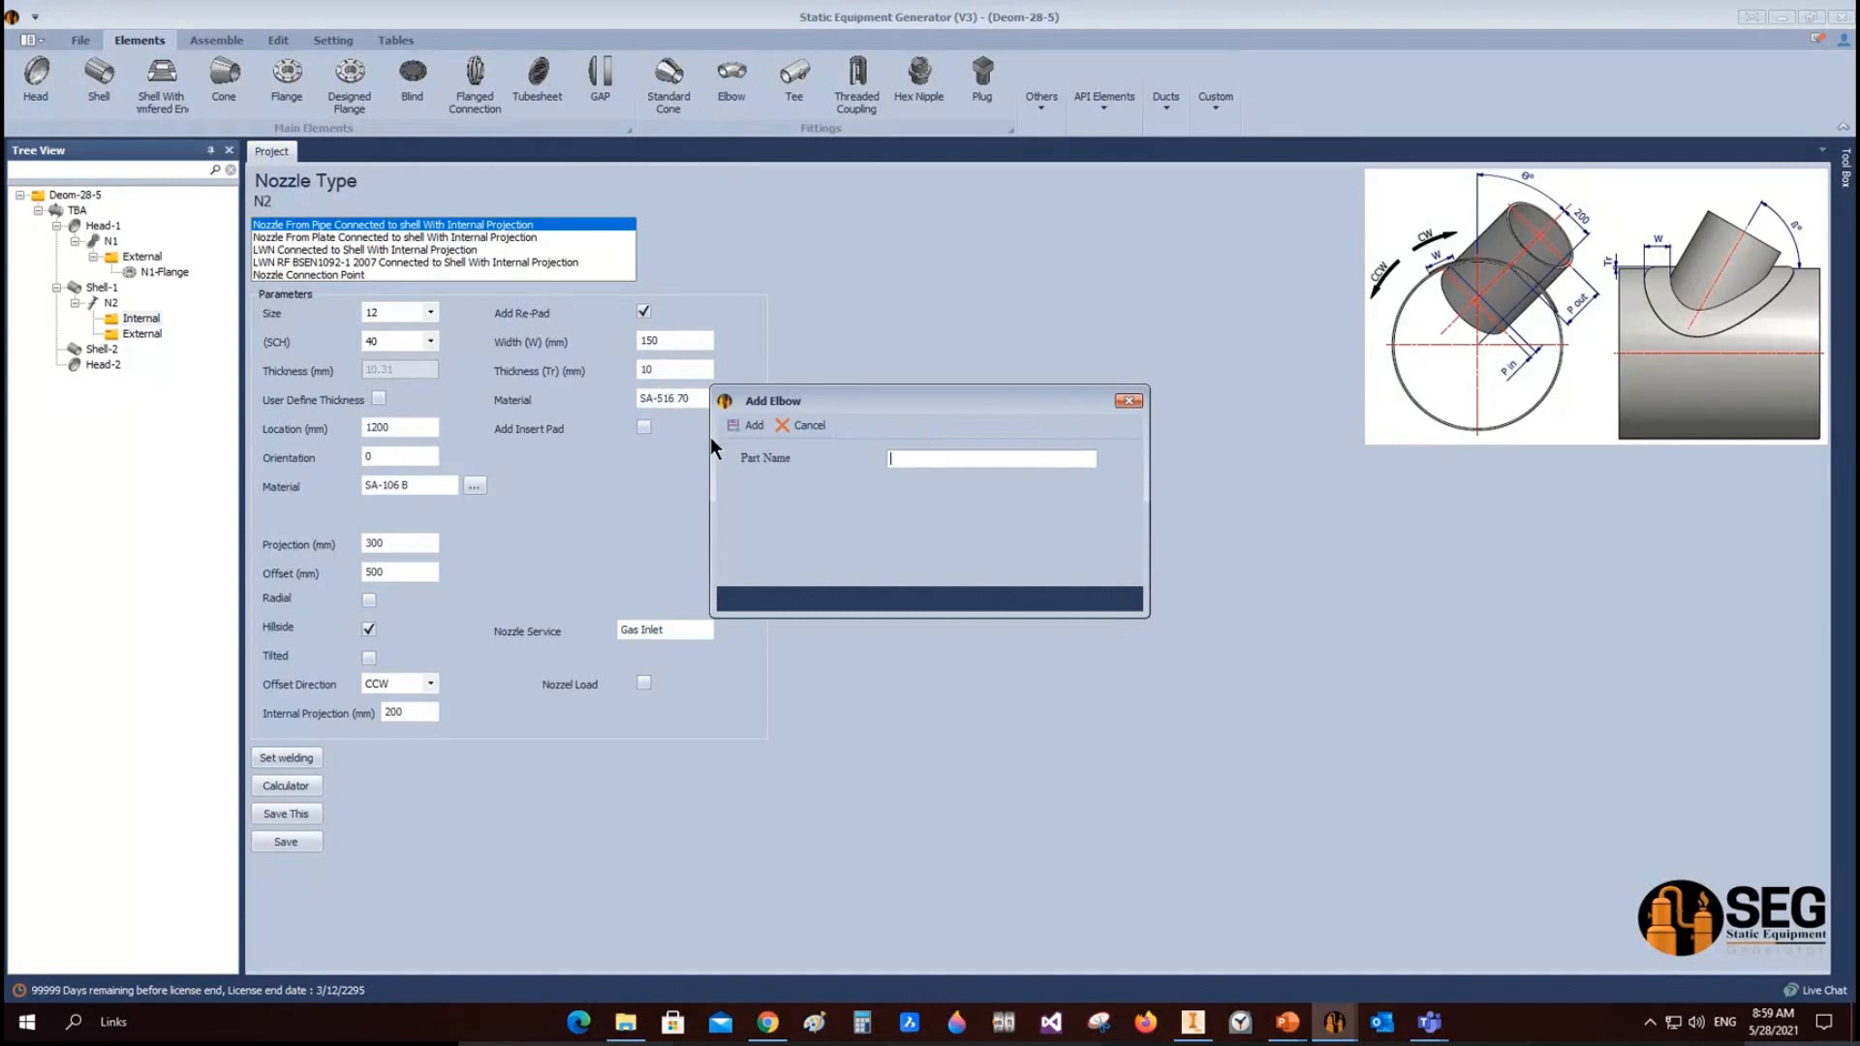
text(N2-E1)
click(749, 425)
click(155, 336)
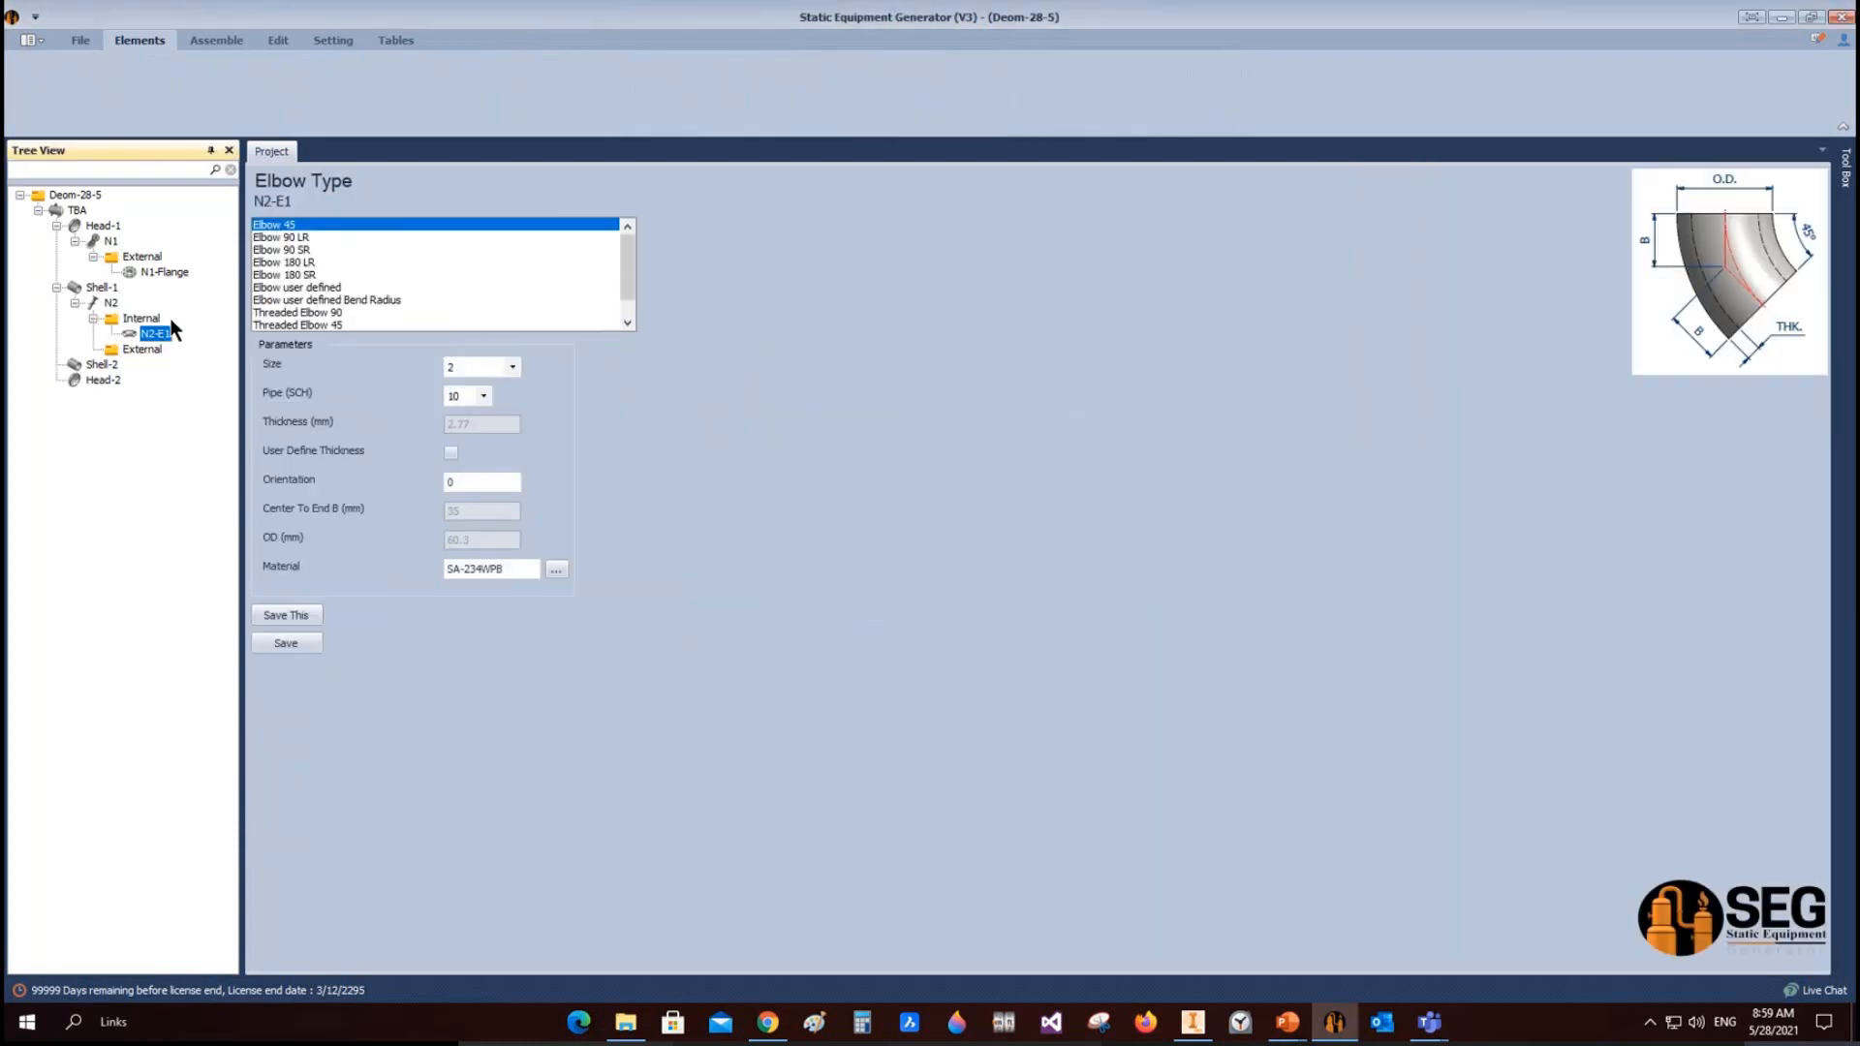
Step: Define elbow N2-E1 as Elbow 90 LR with size 12 and pipe schedule 40, and save it
click(279, 237)
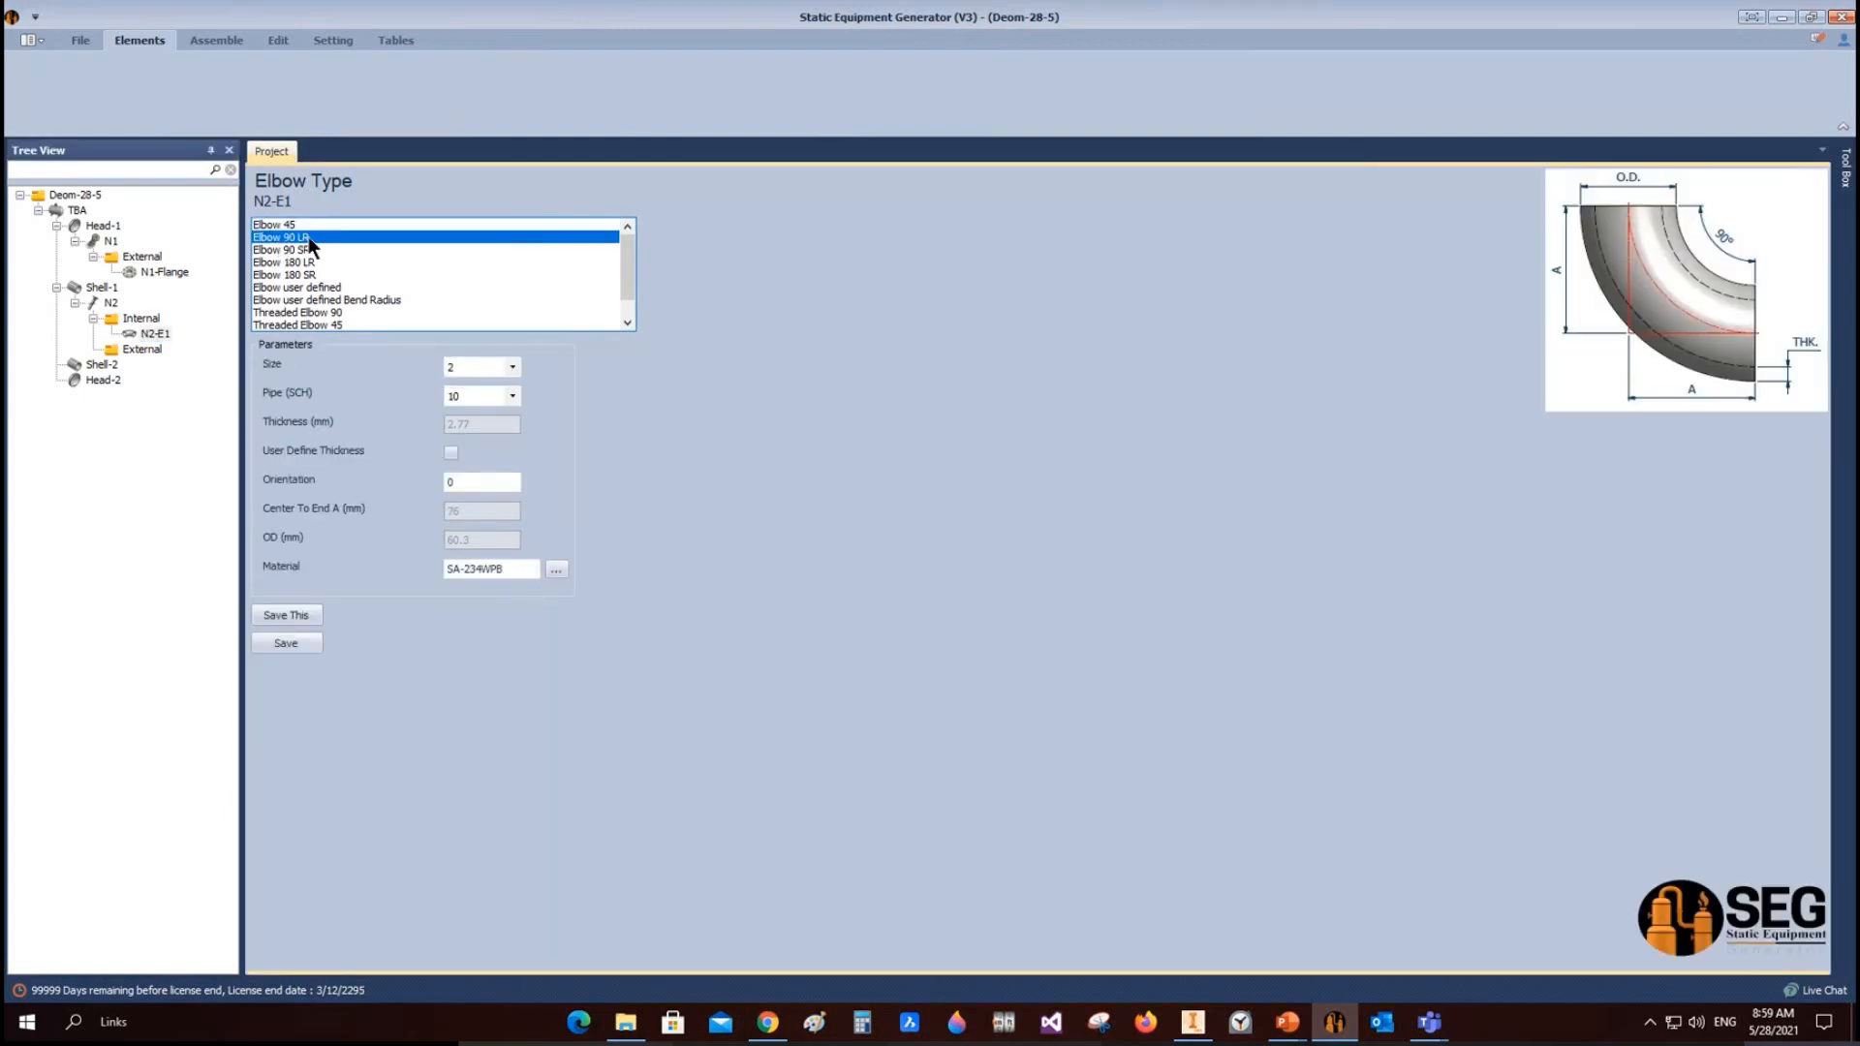
click(513, 366)
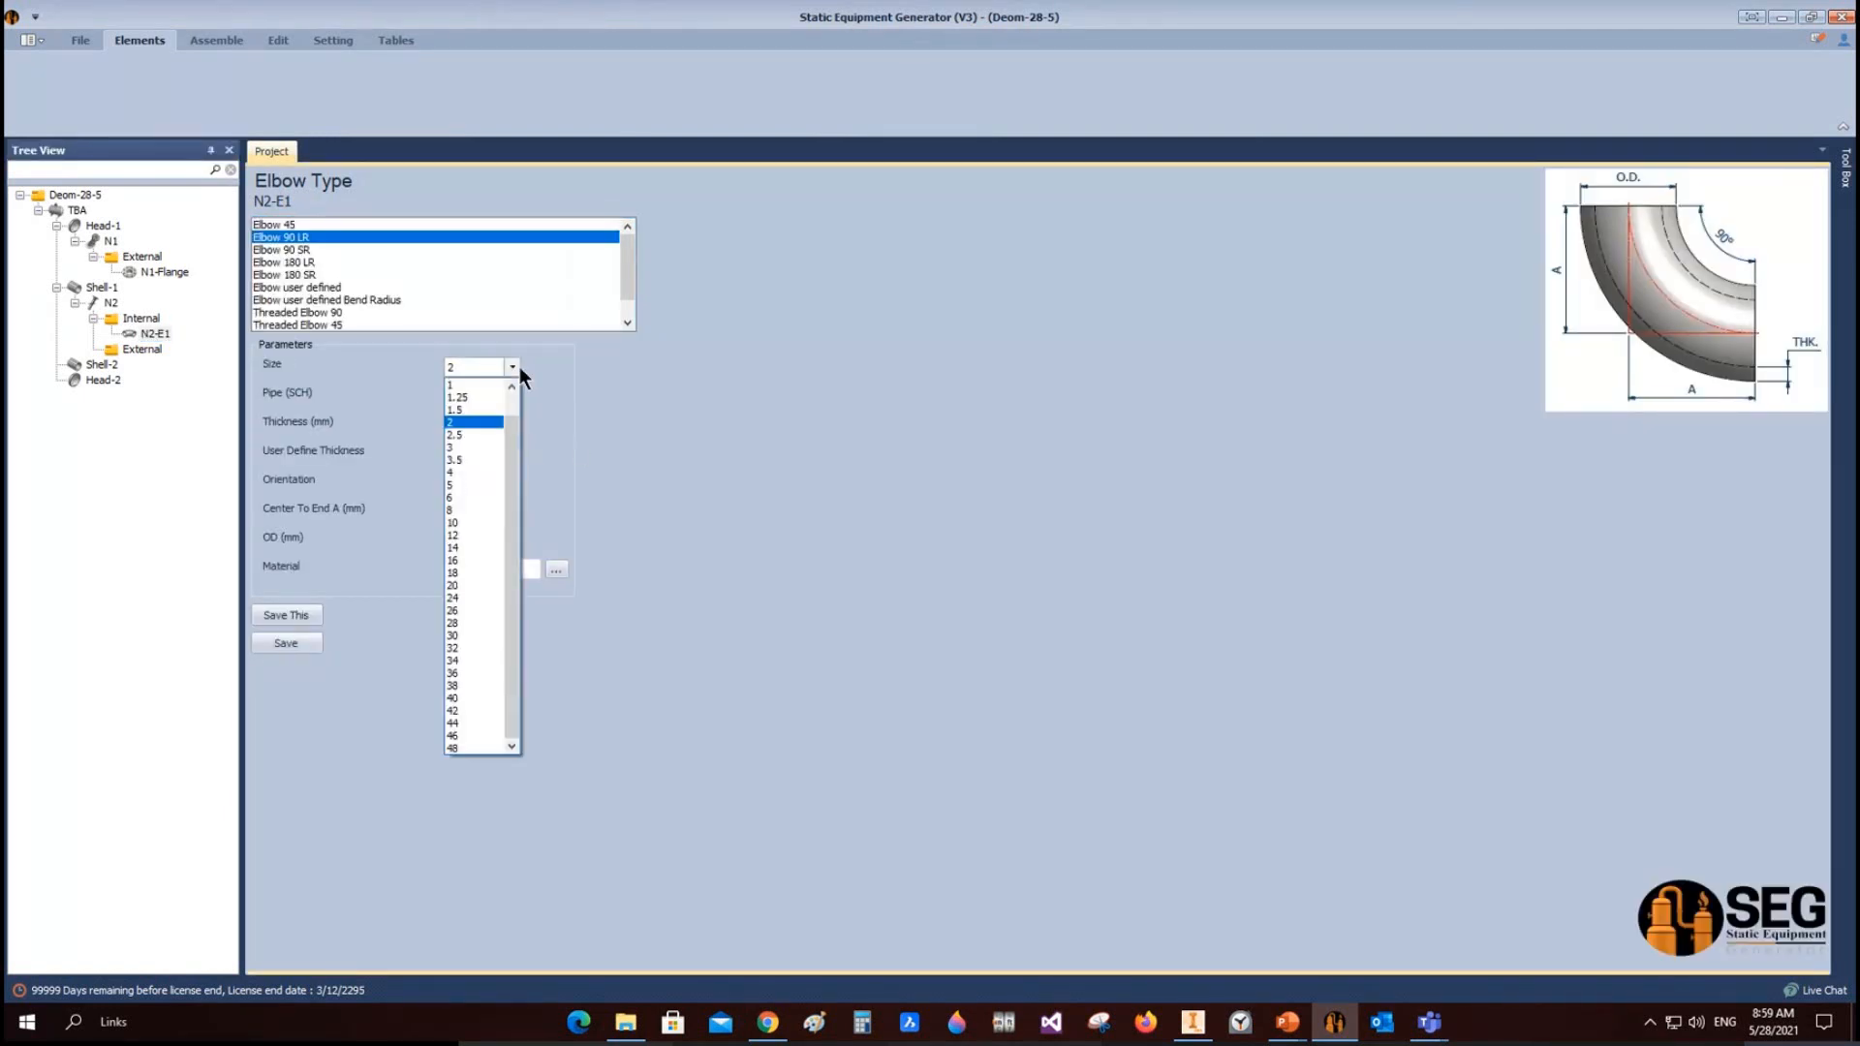
click(460, 535)
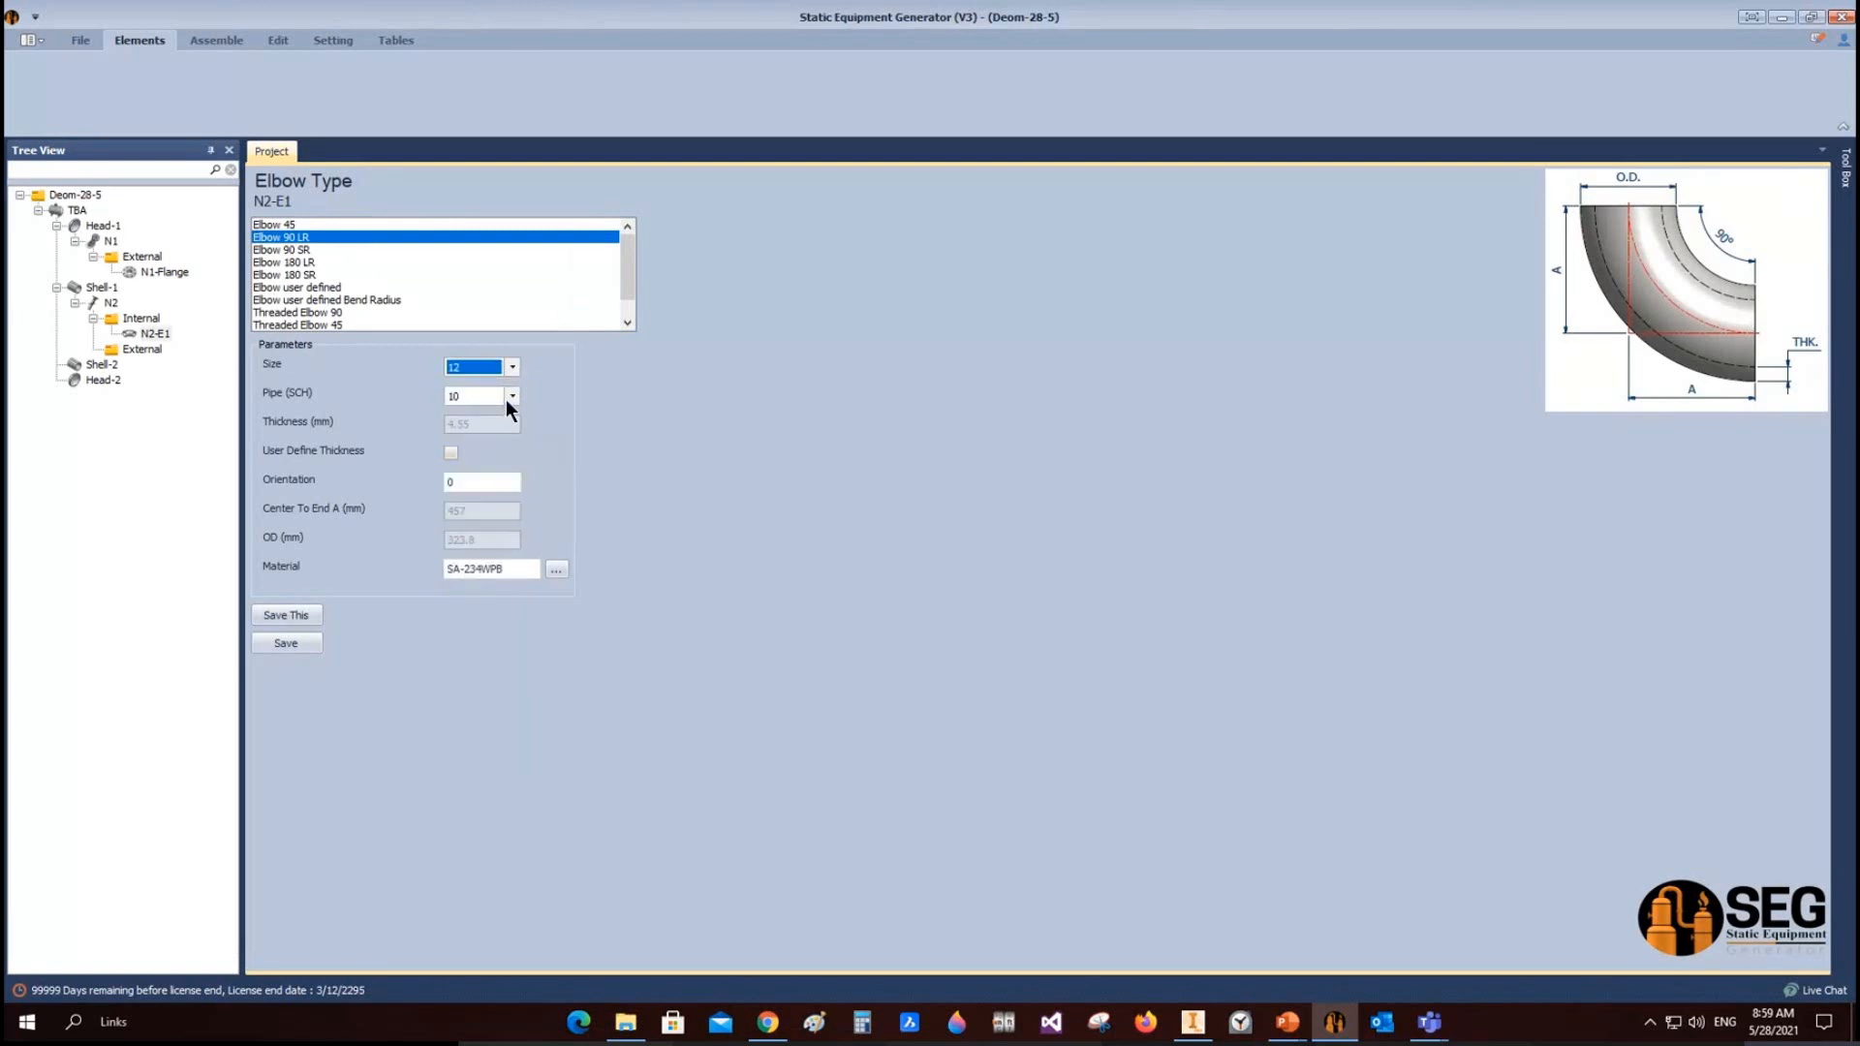
click(510, 395)
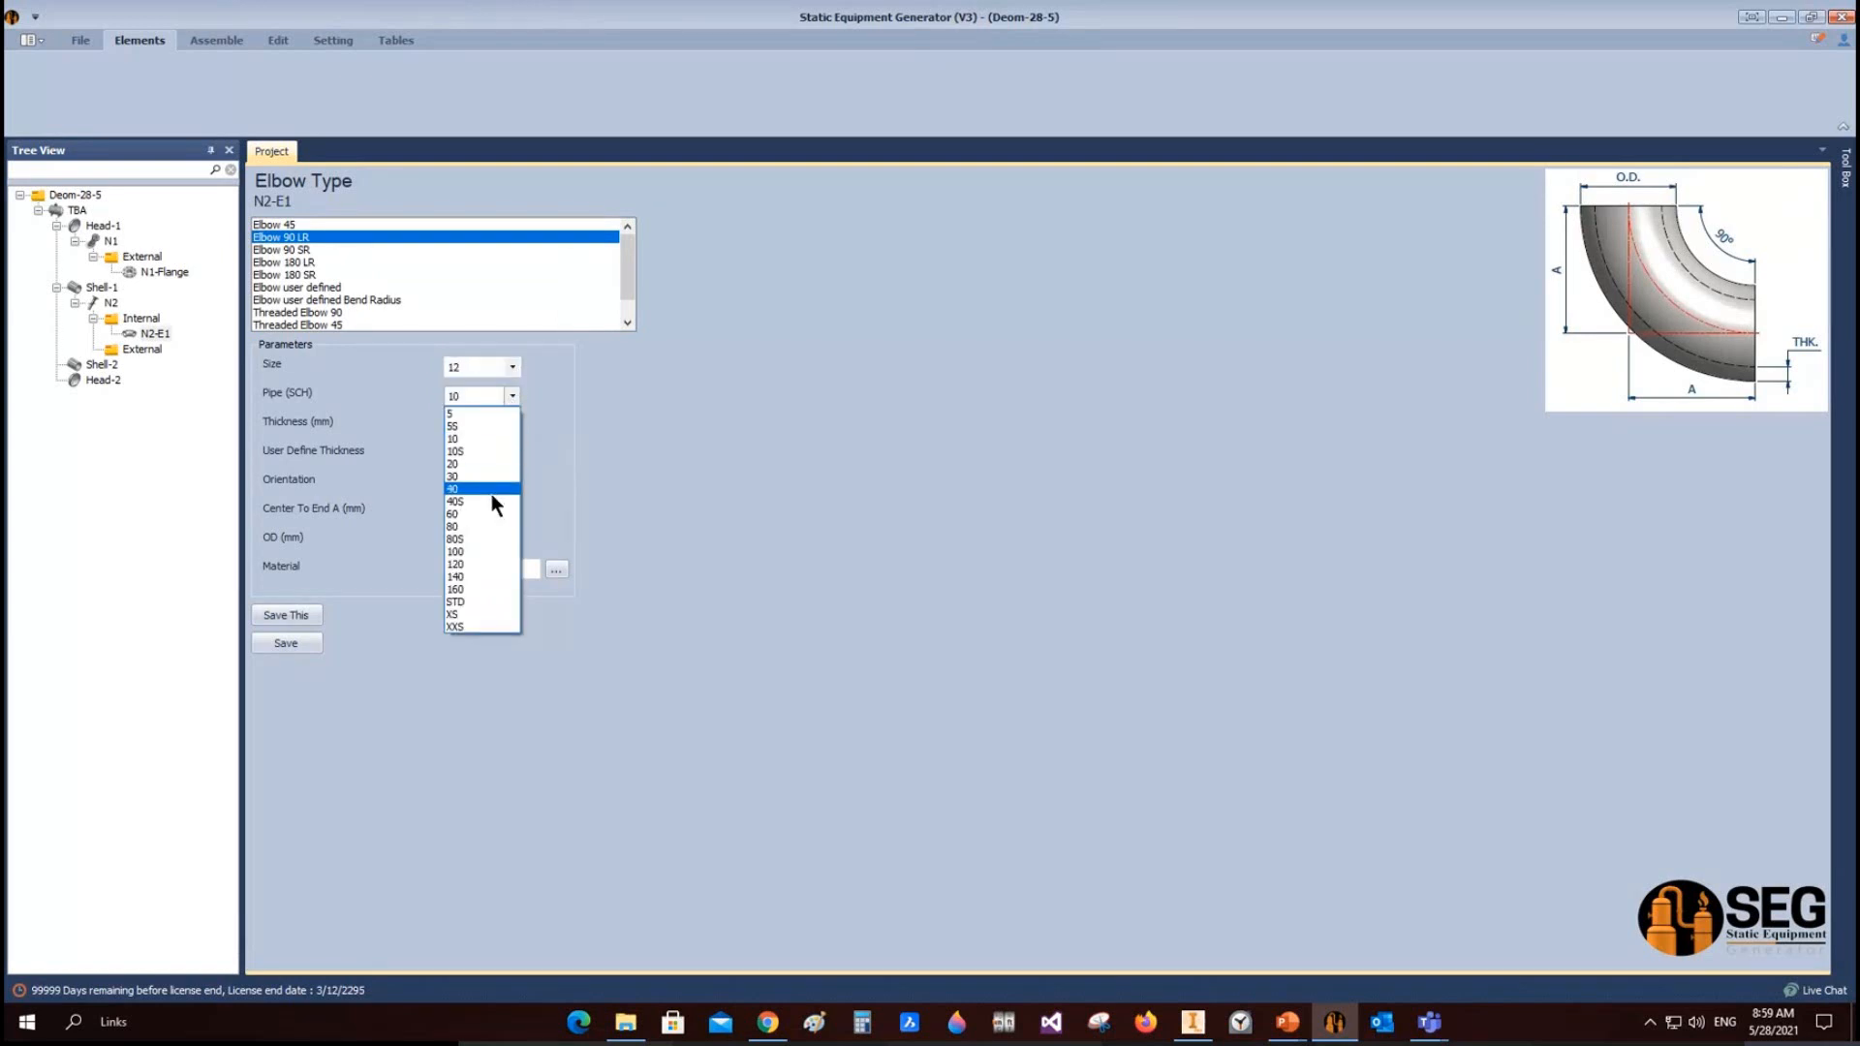
click(491, 489)
click(297, 644)
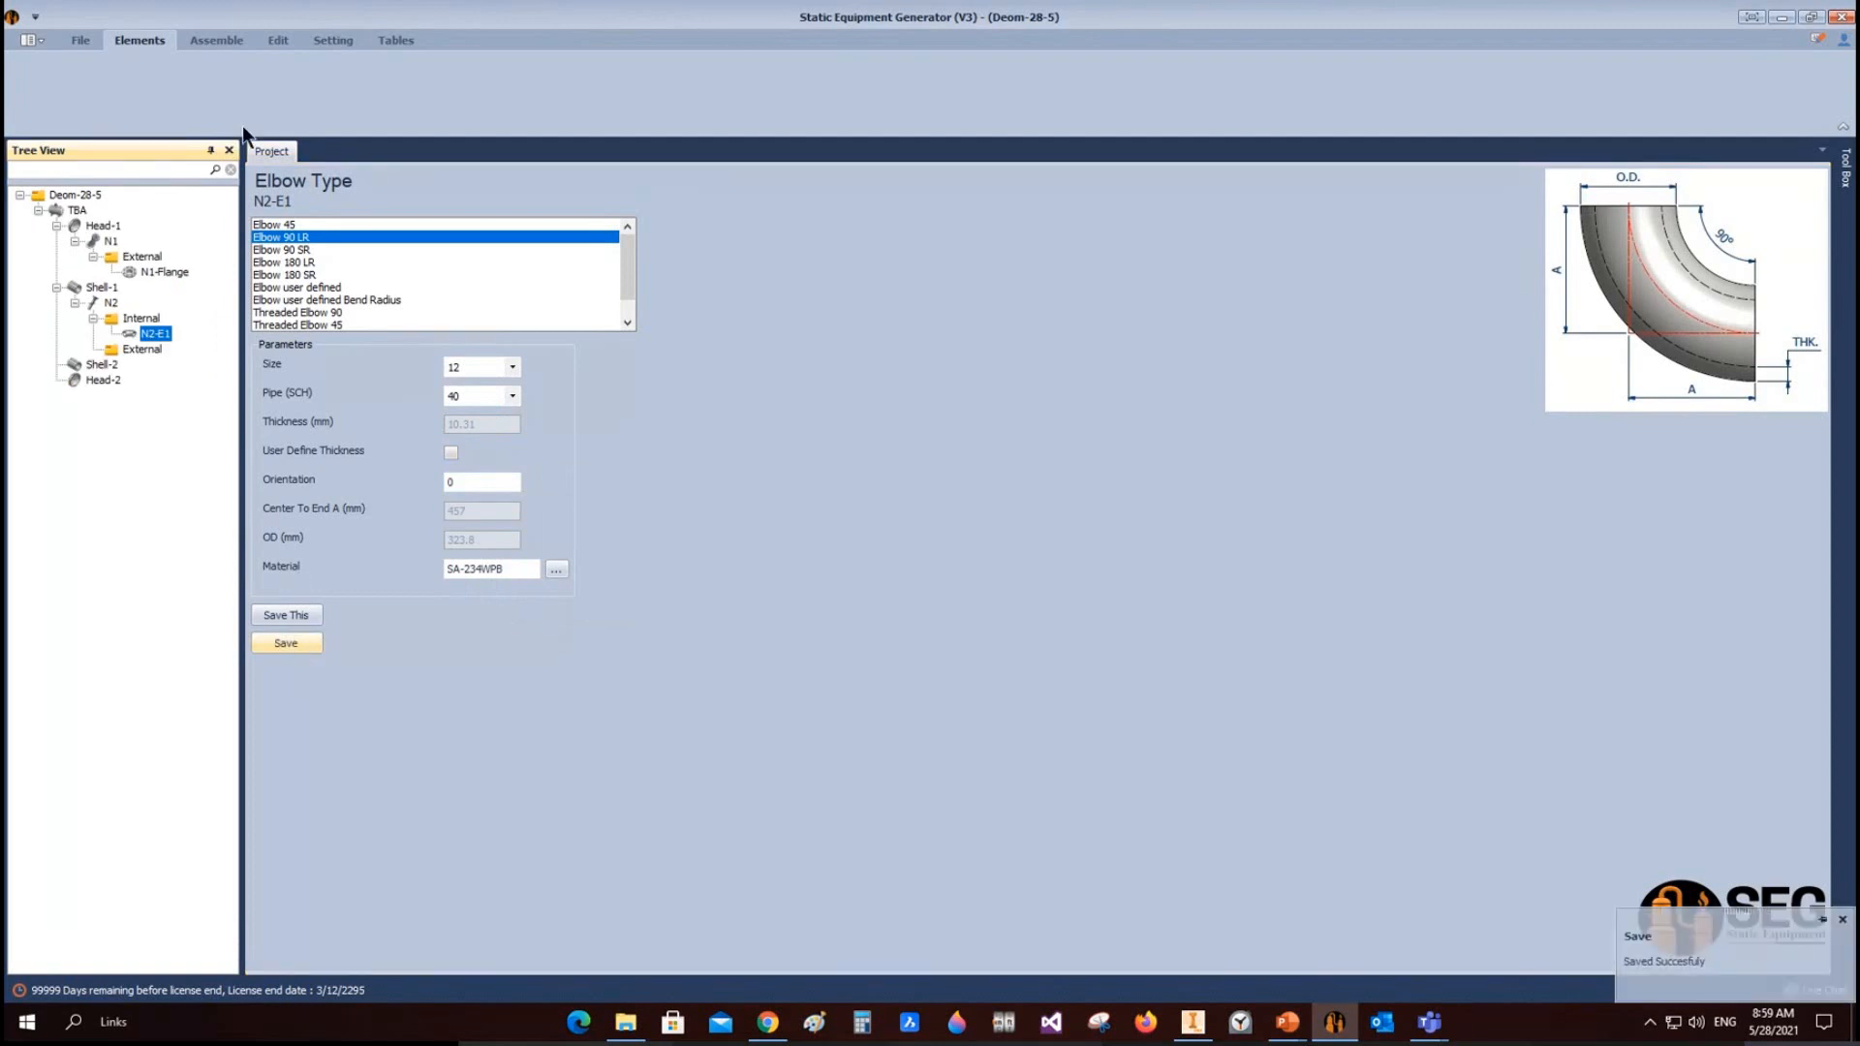
Step: Assemble elbow N2-E1 into the vessel model and examine it inside the sectioned shell in Autodesk Inventor
click(228, 37)
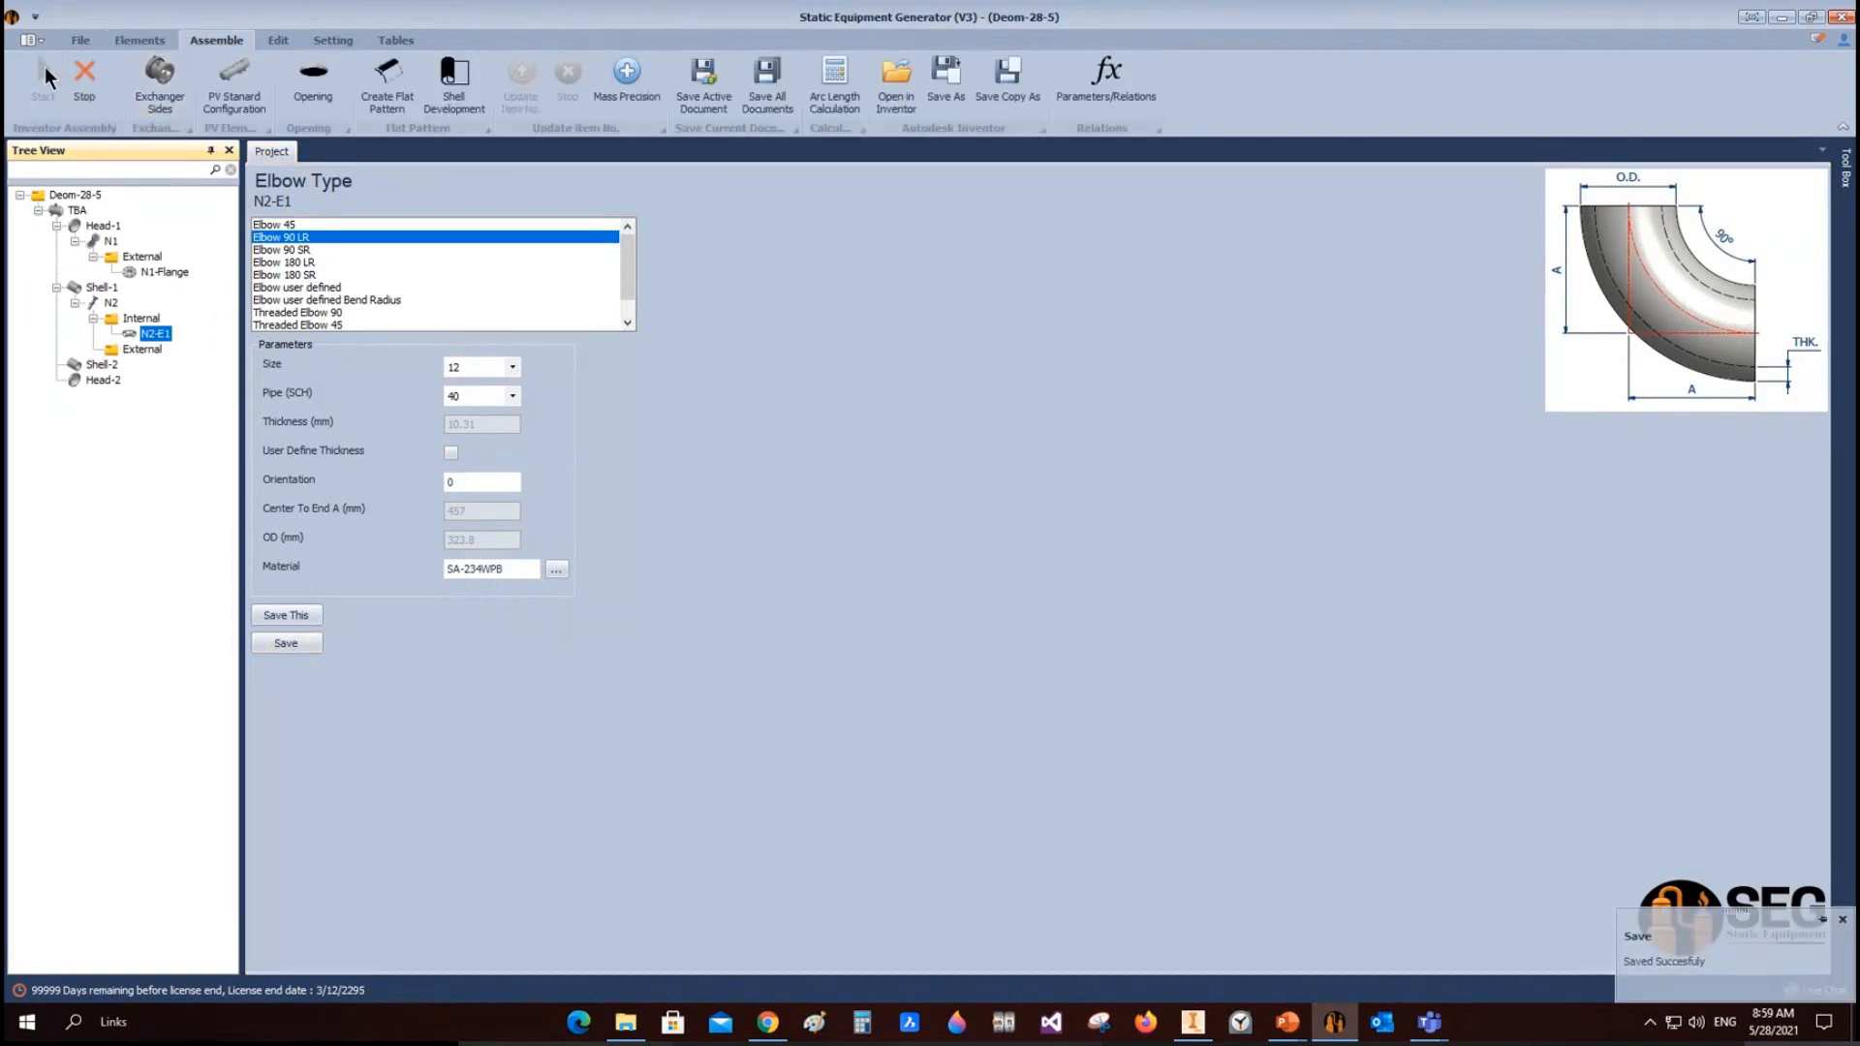
click(43, 67)
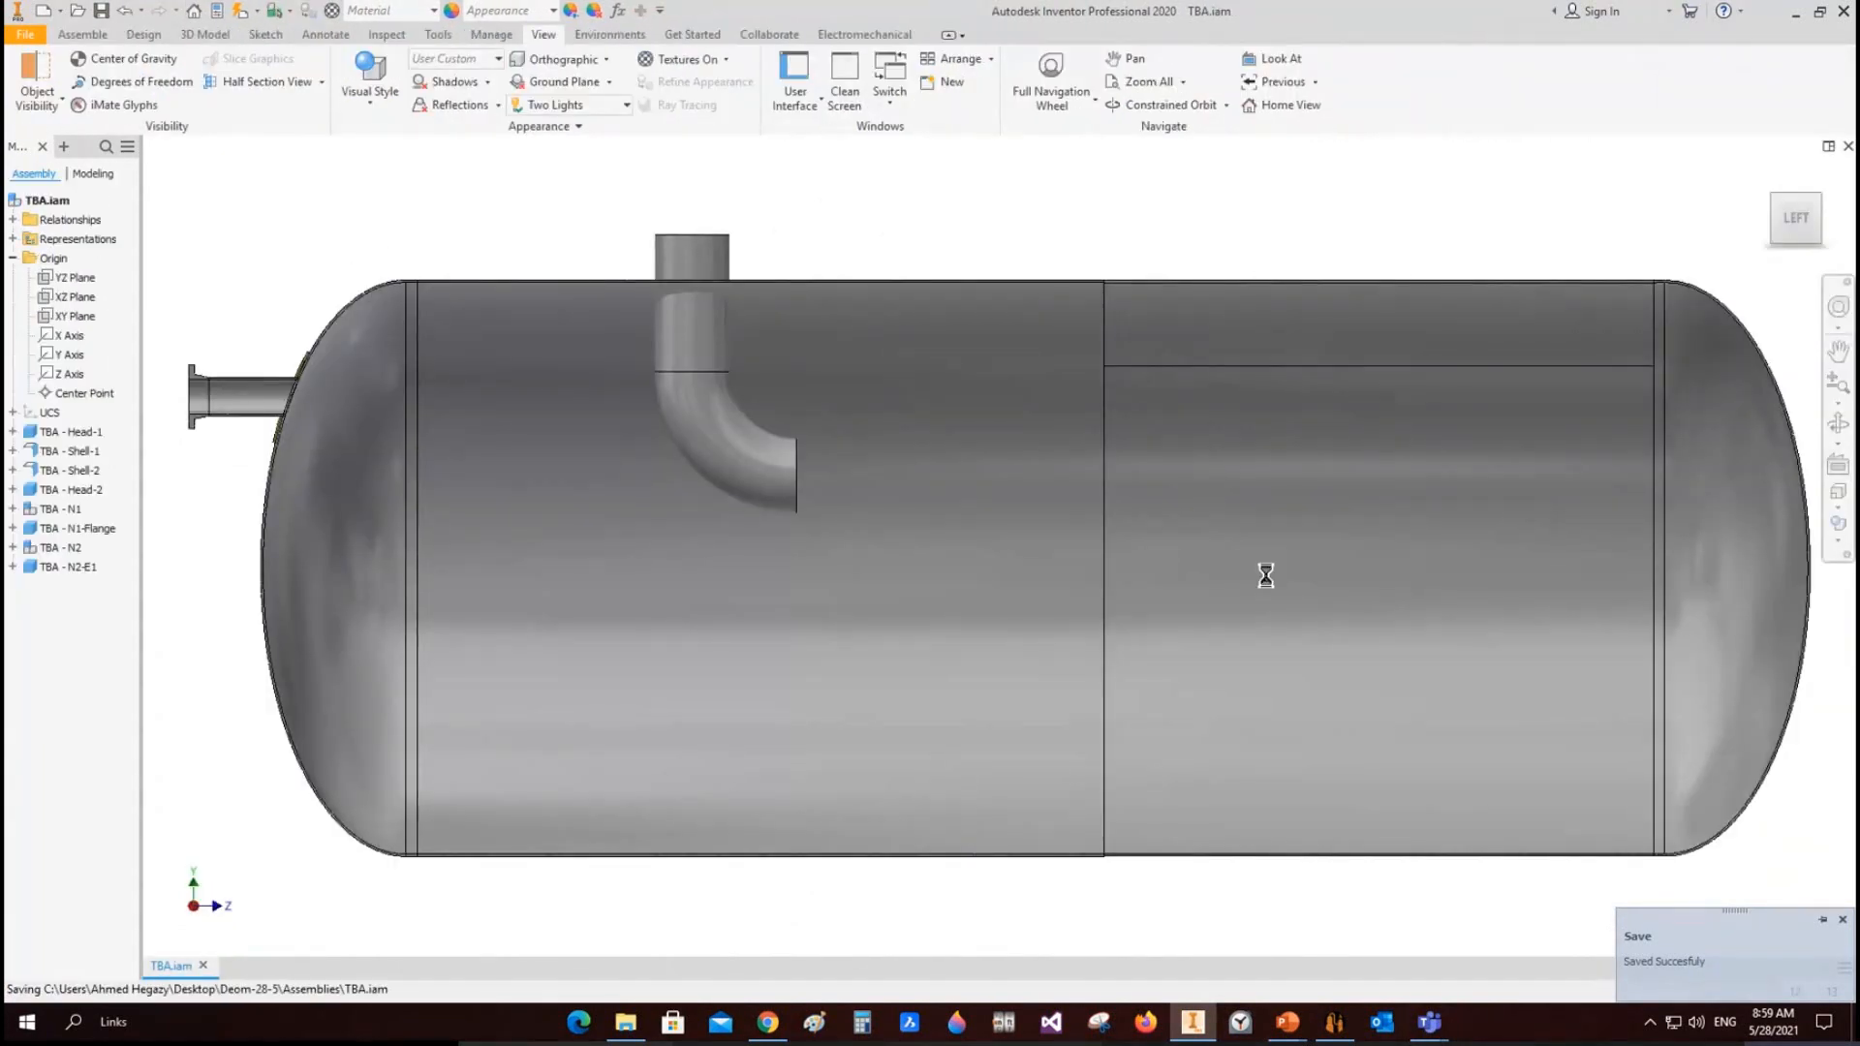
click(1837, 423)
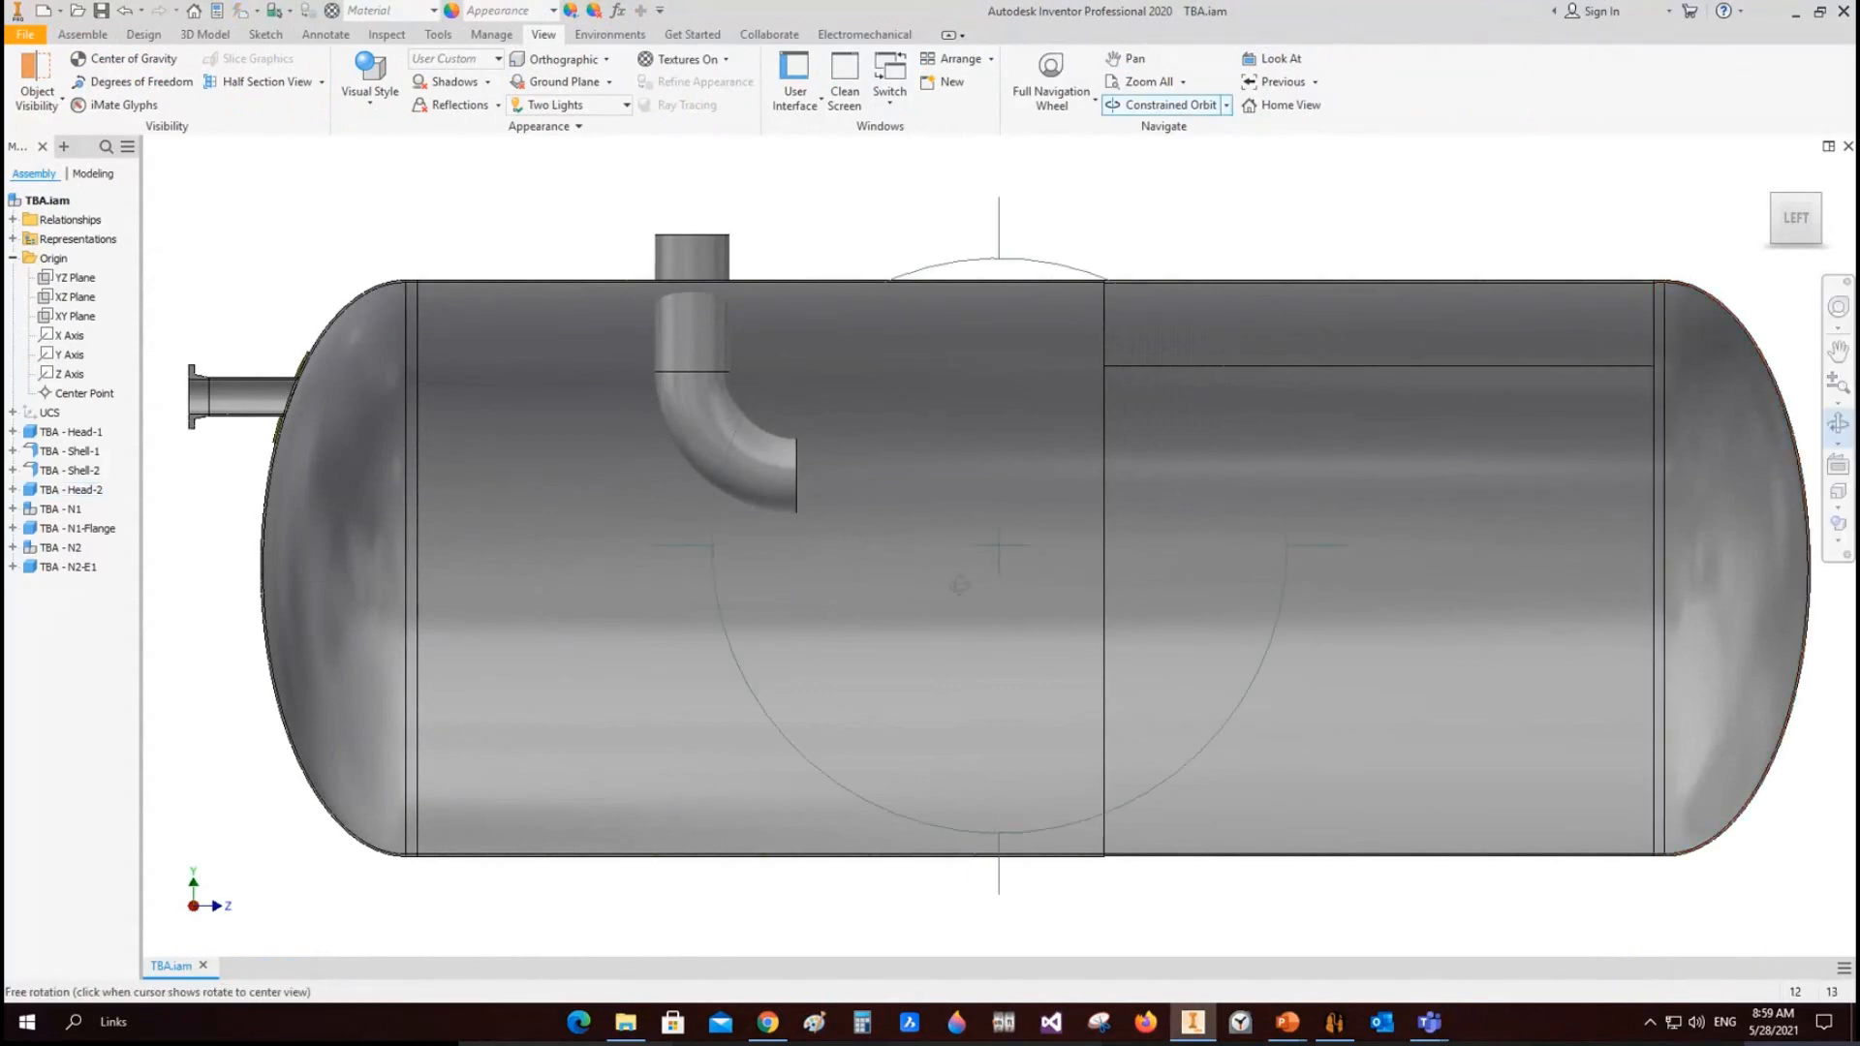
drag(968, 543, 828, 463)
right_click(828, 463)
key(Escape)
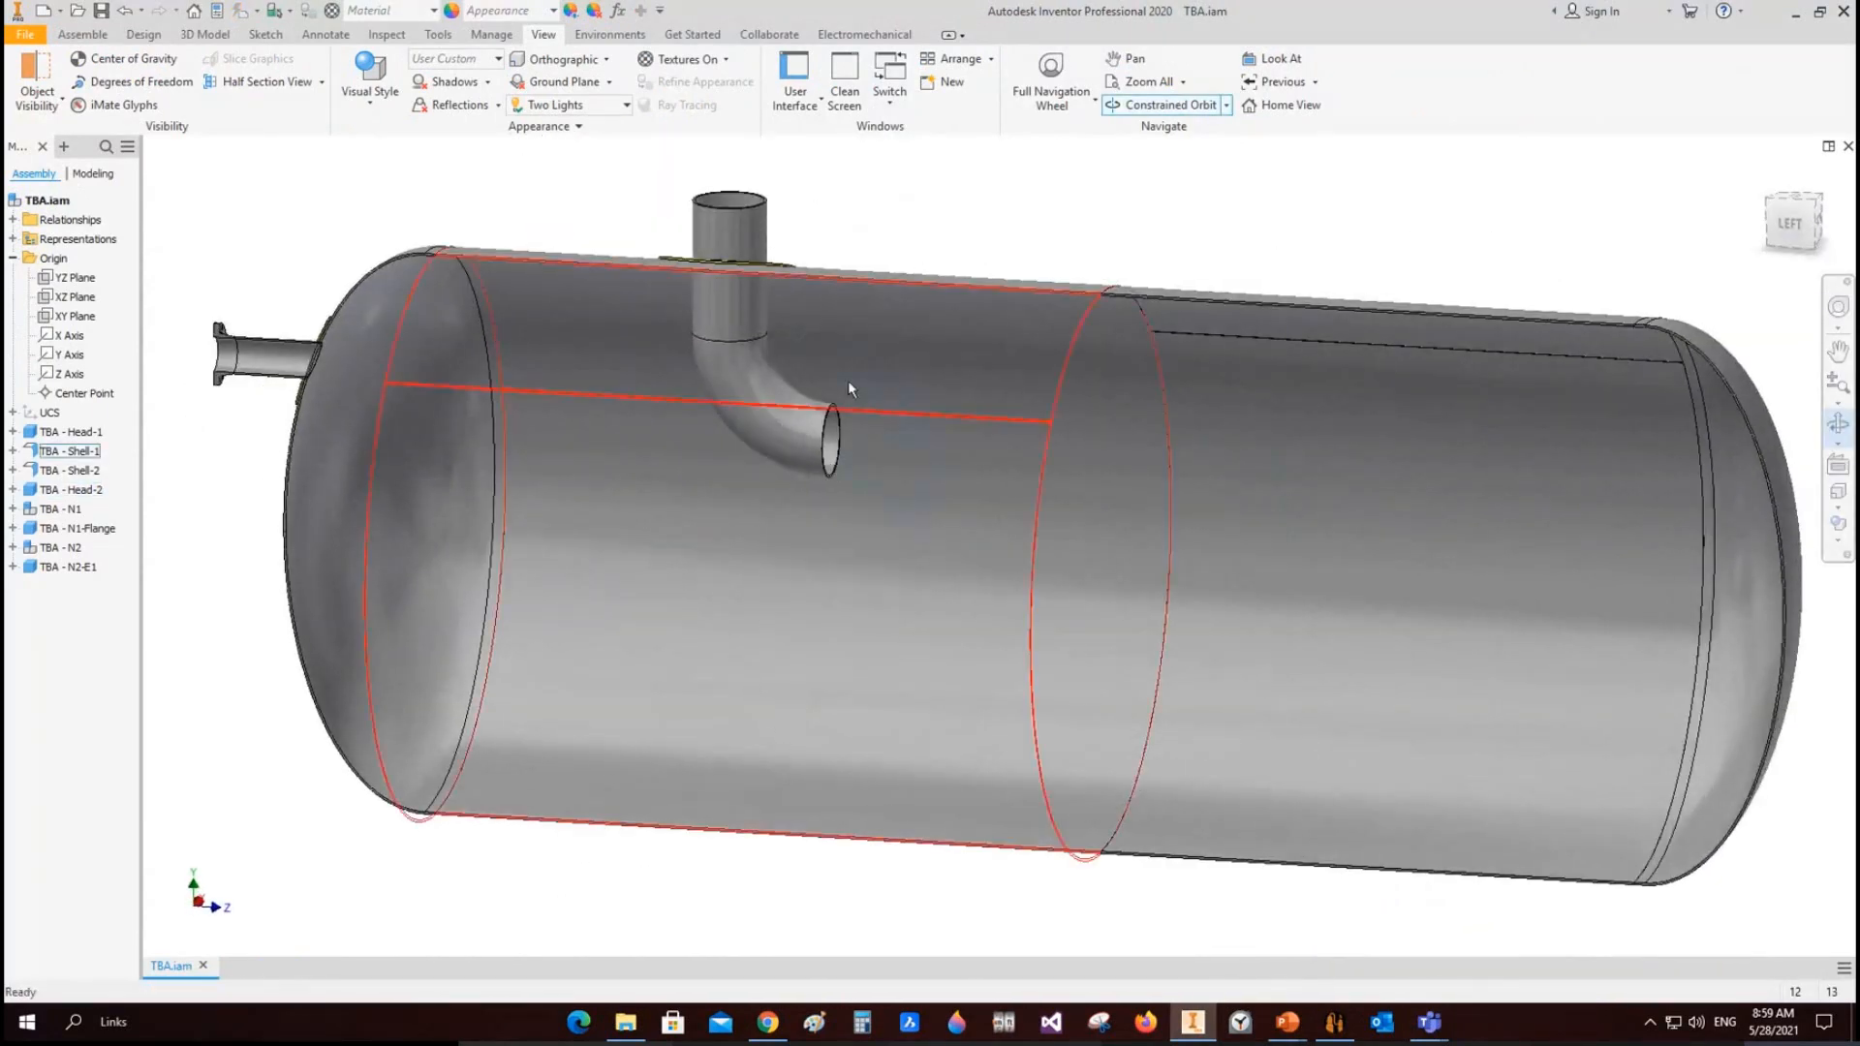
Step: Switch to Static Equipment Generator and add a standard cone named N2-Cone to the internal items of nozzle N2
click(1335, 1022)
key(Up)
key(Up)
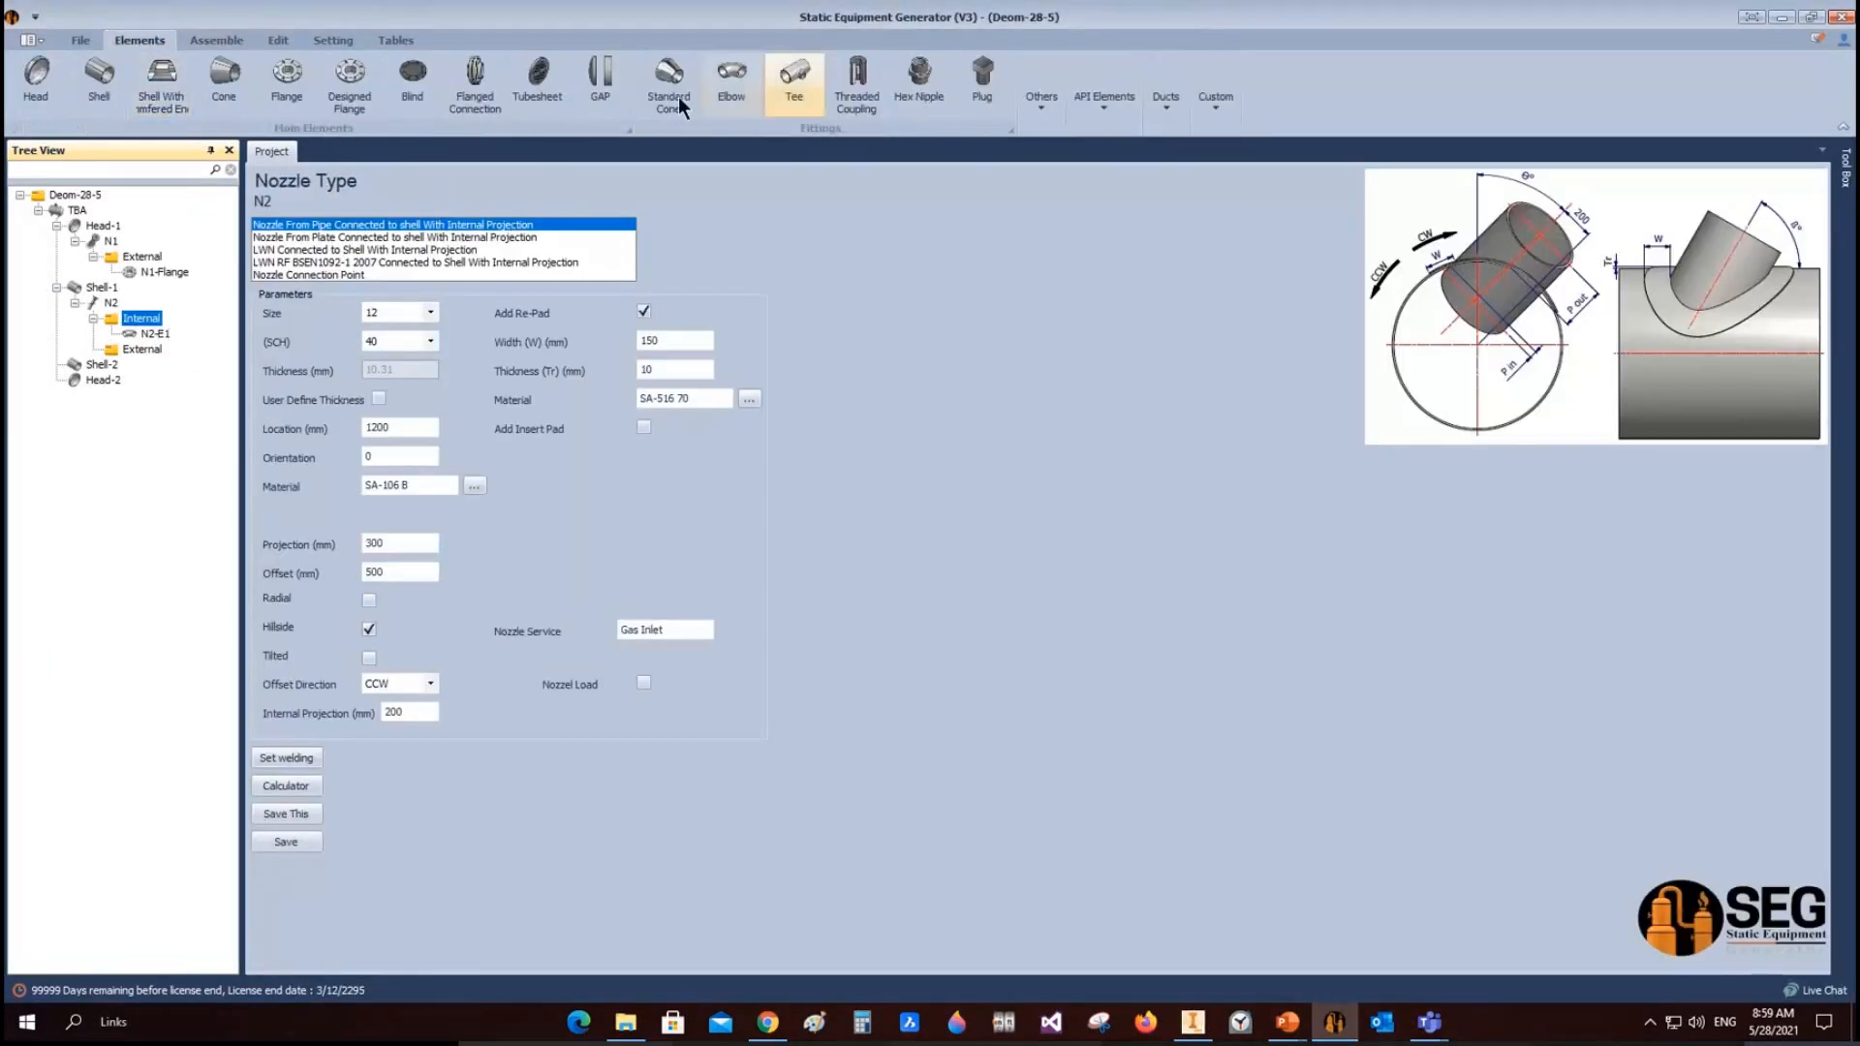
click(663, 104)
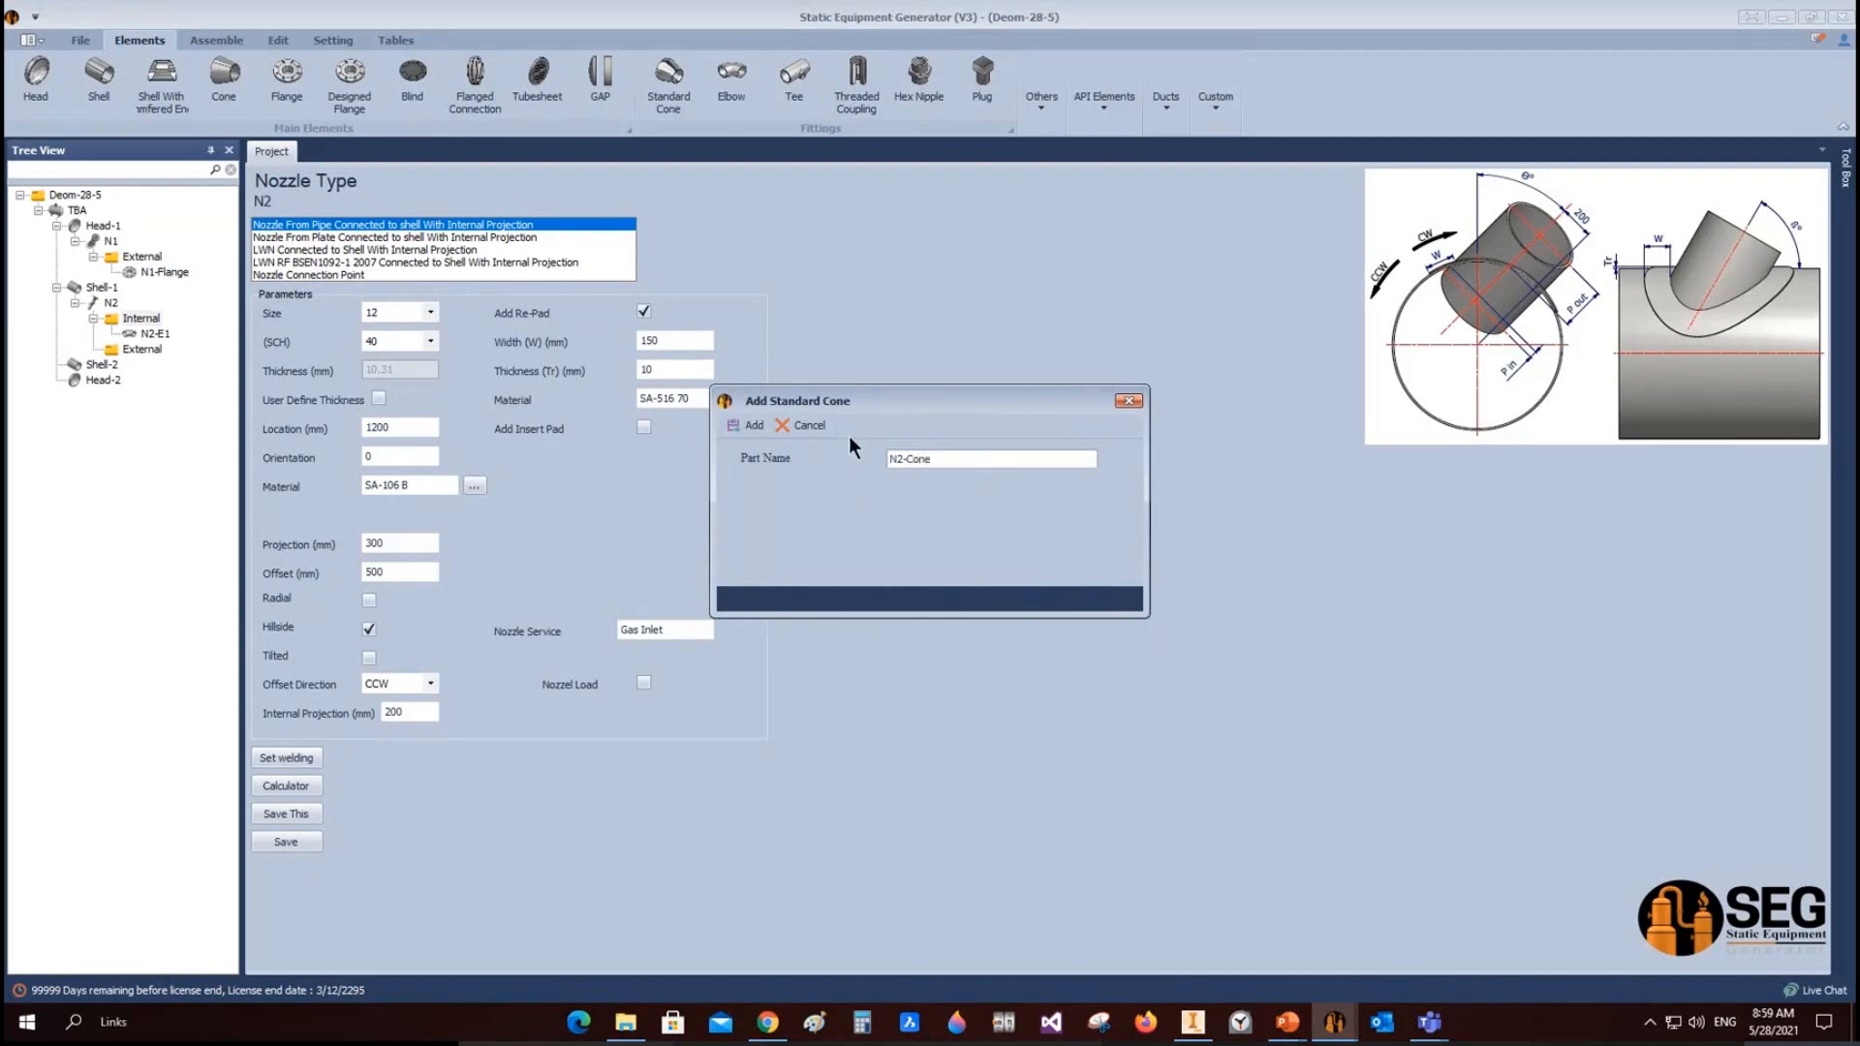
click(747, 426)
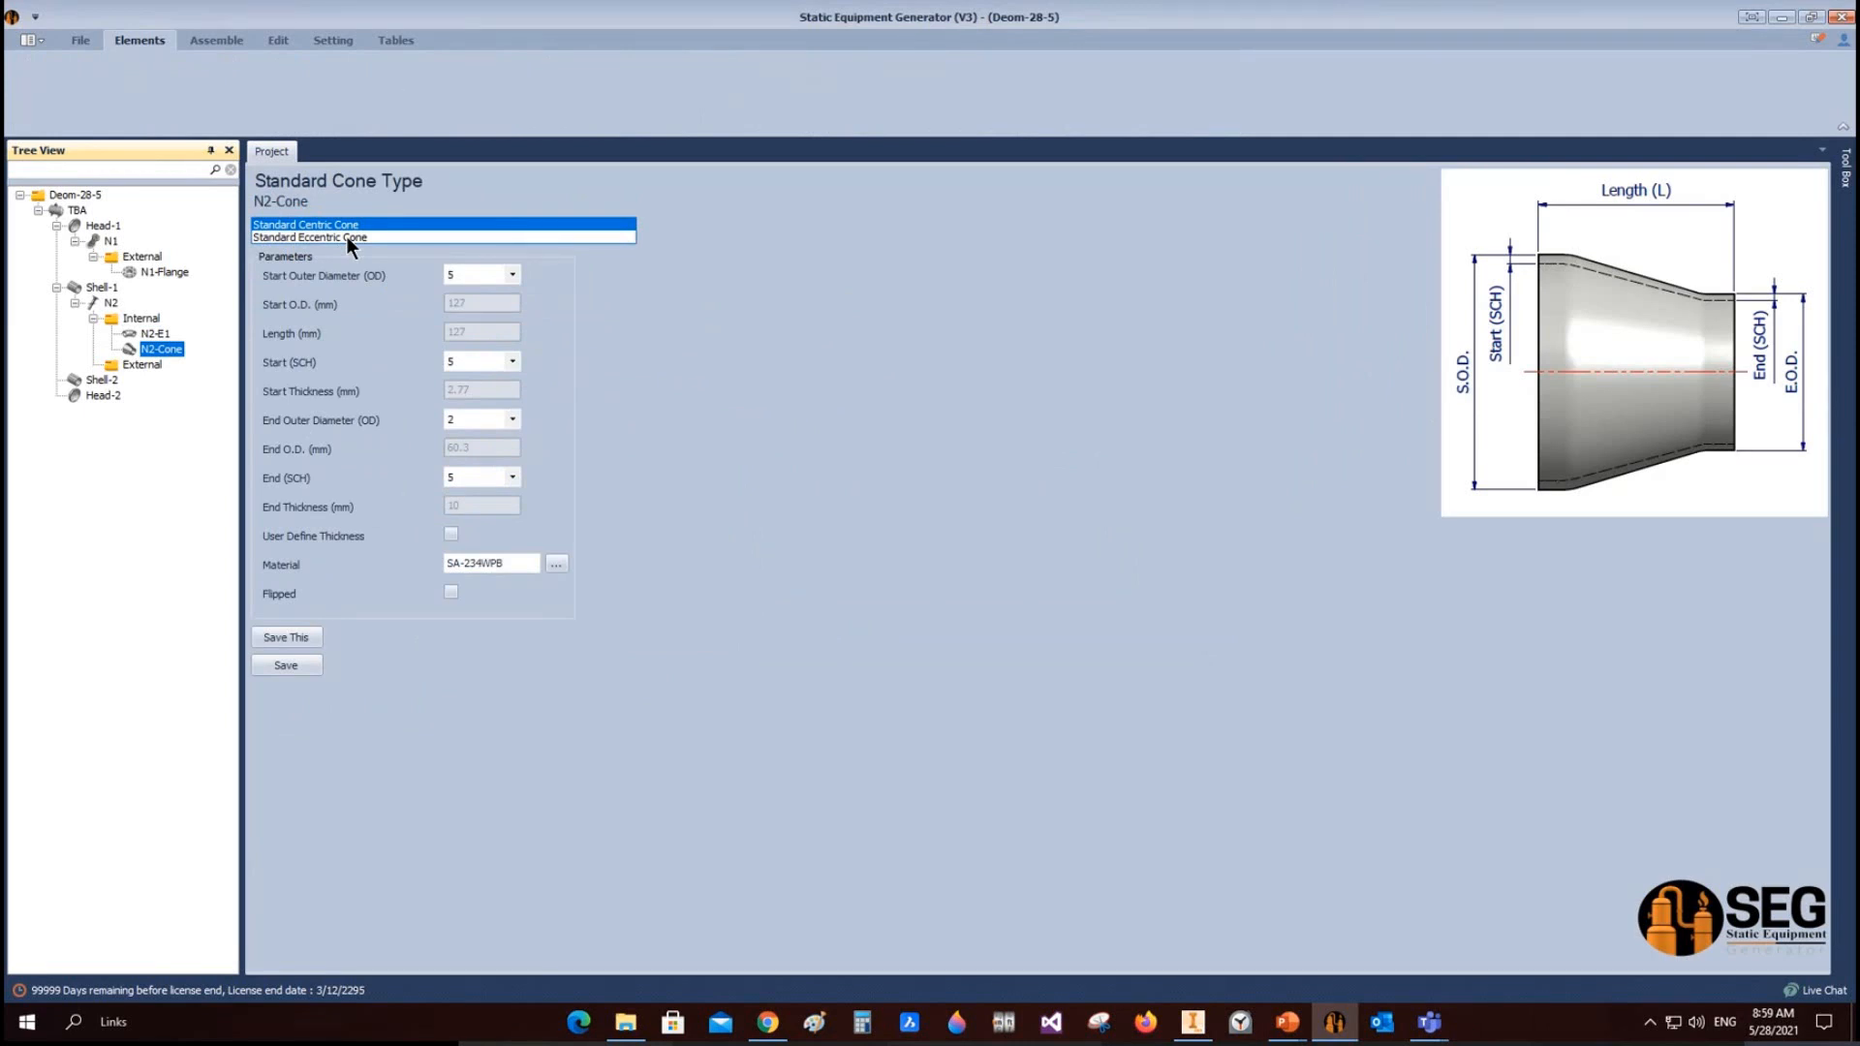
Step: Make N2-Cone a Standard Eccentric Cone with start outer diameter 12 and start schedule 40
click(347, 236)
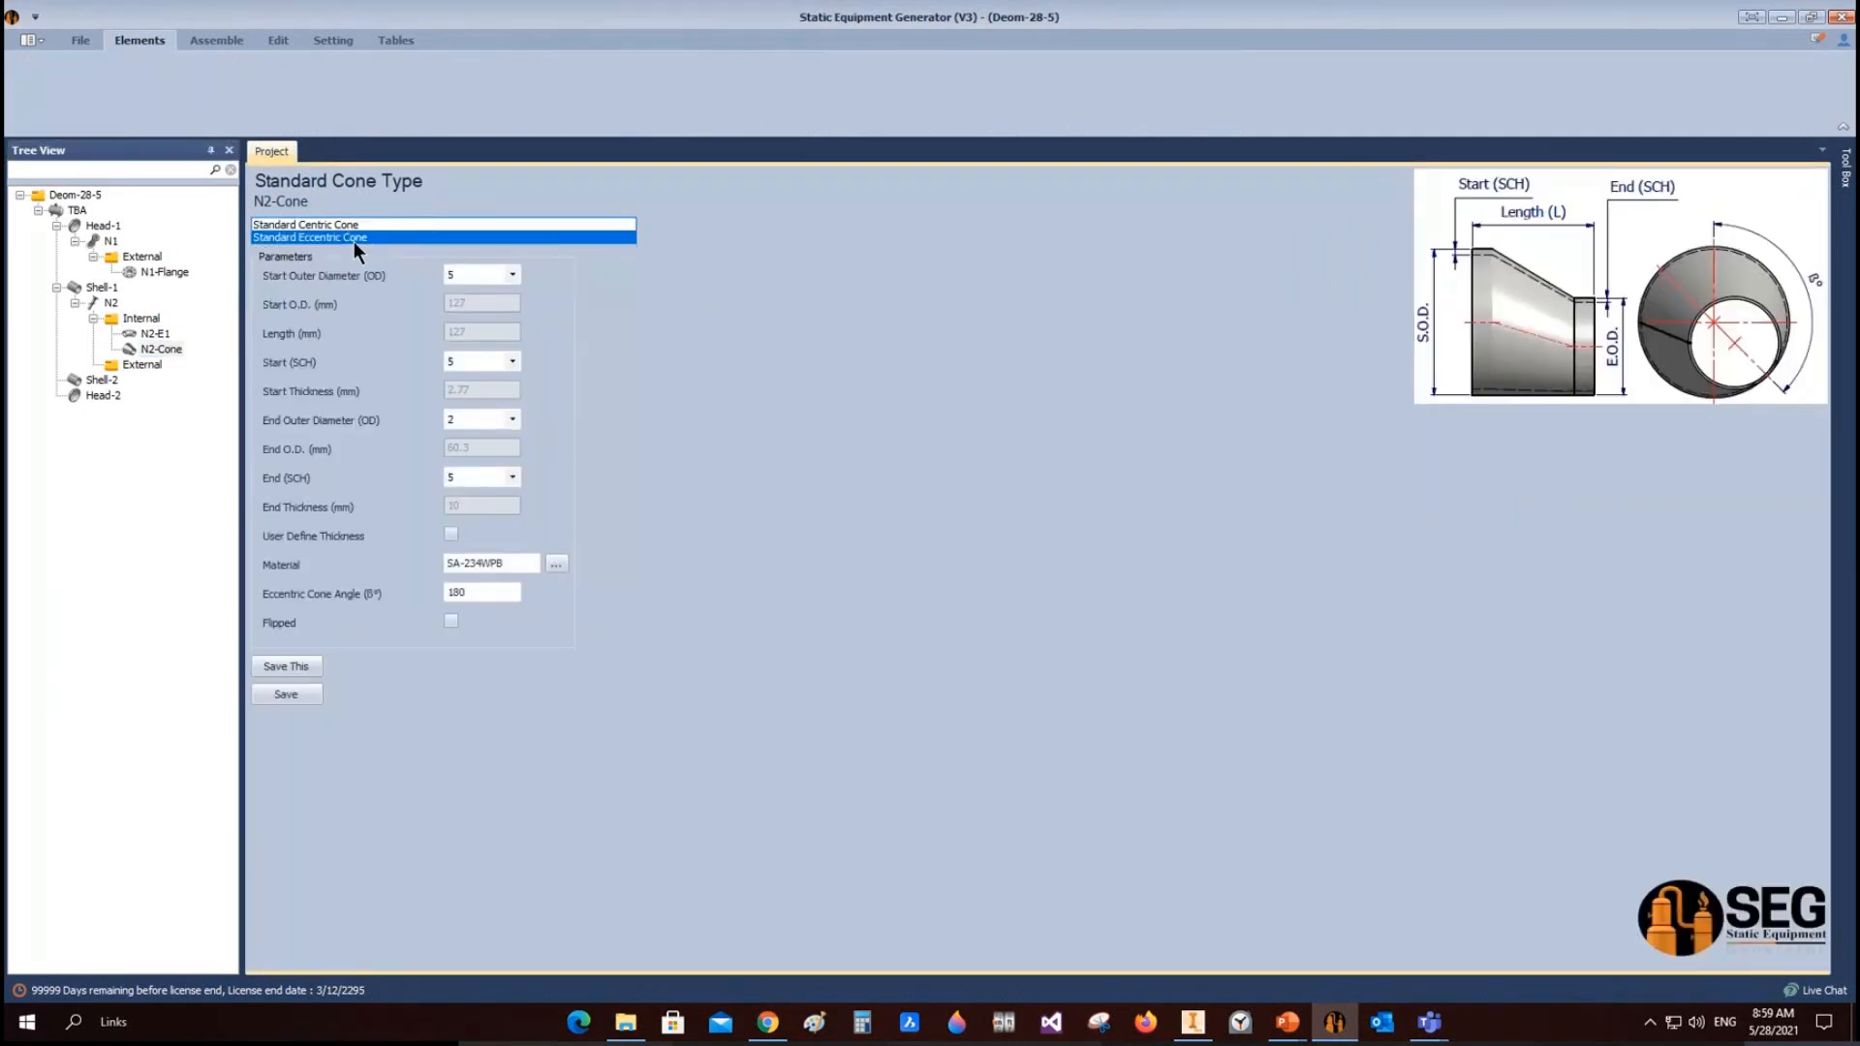
click(511, 275)
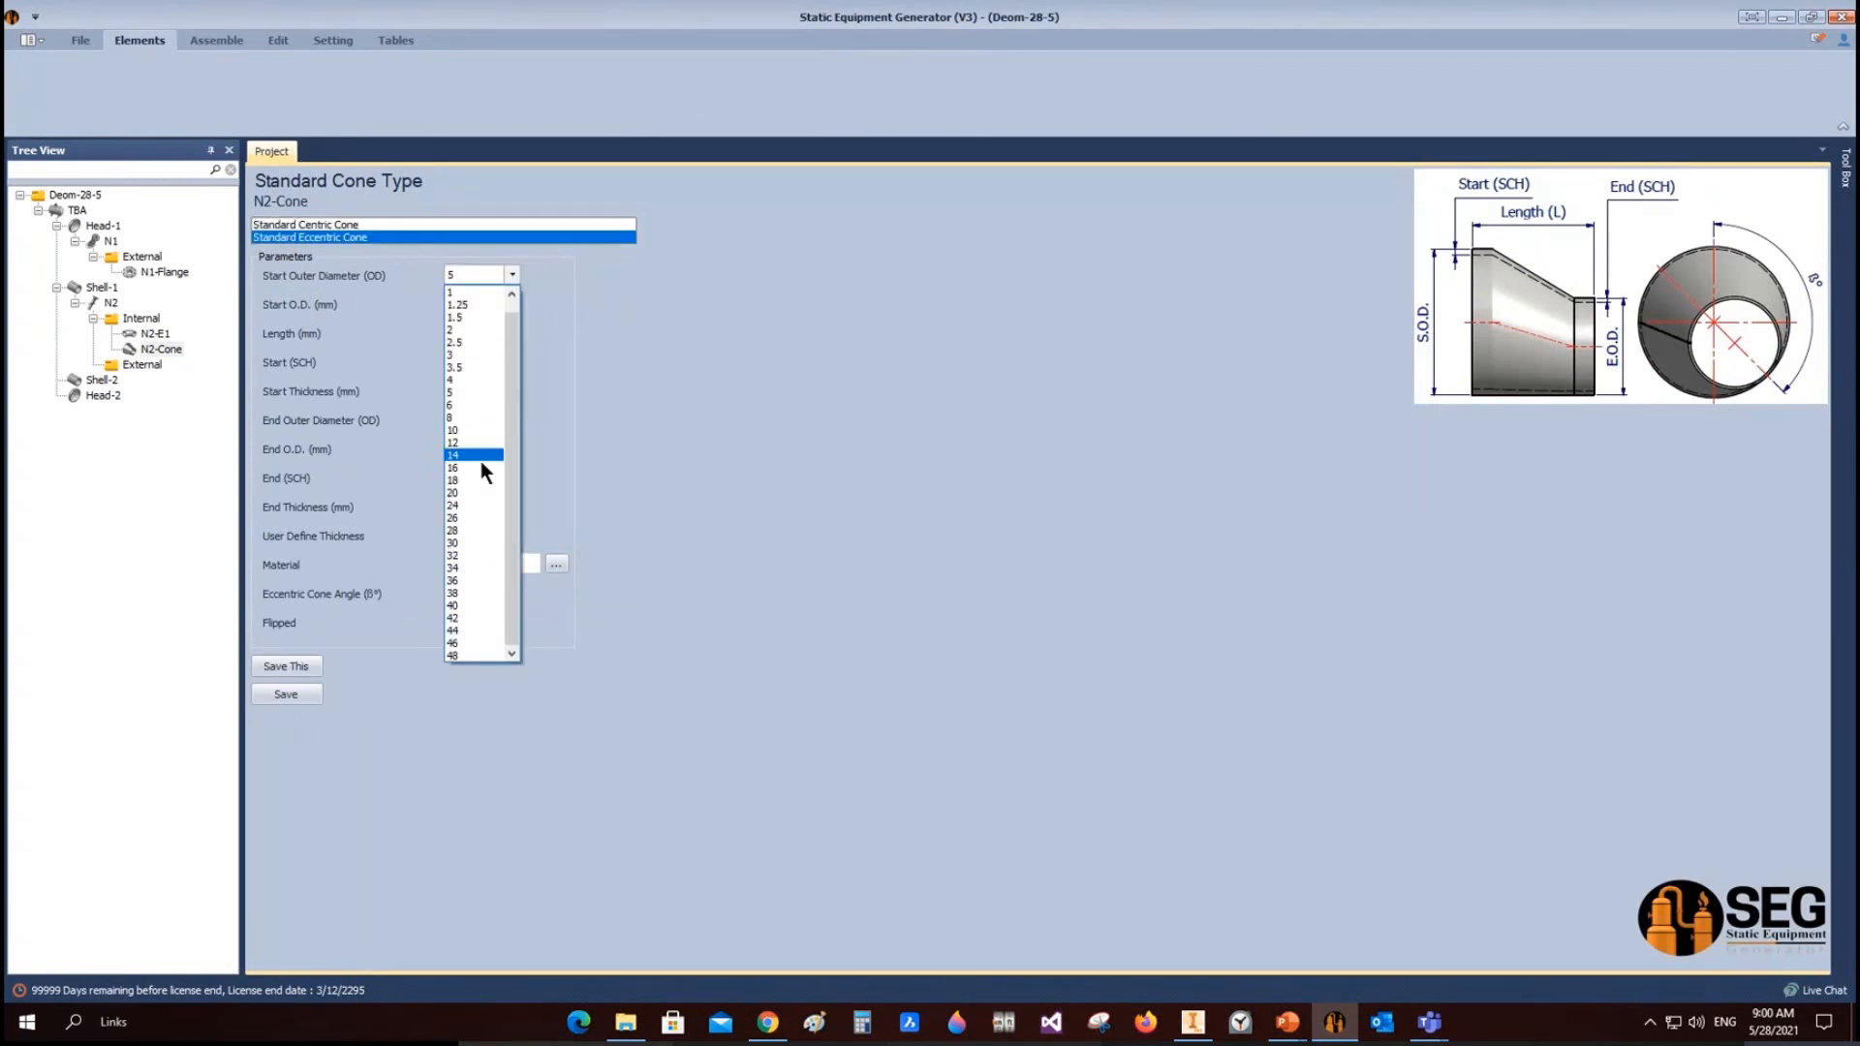
click(457, 443)
click(512, 361)
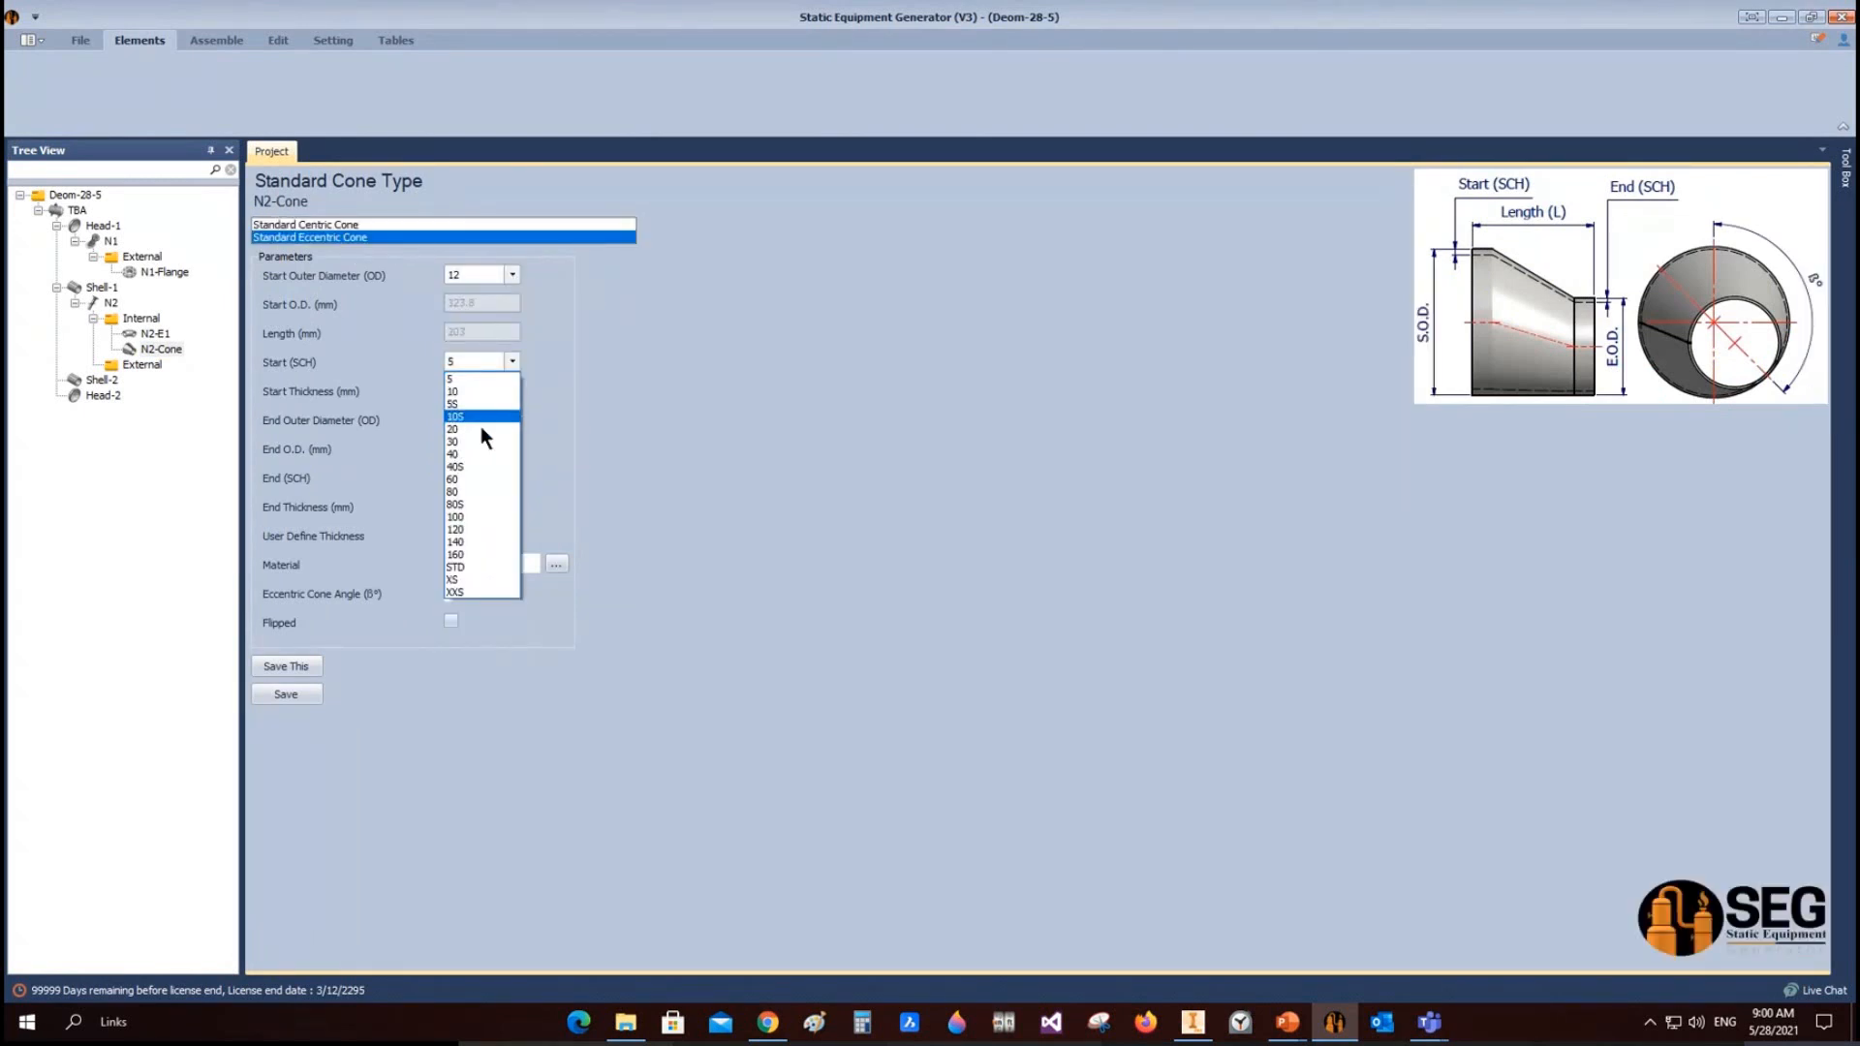
click(481, 427)
Step: Set the cone's end outer diameter to 6 and end schedule to 40, and save the cone
click(511, 418)
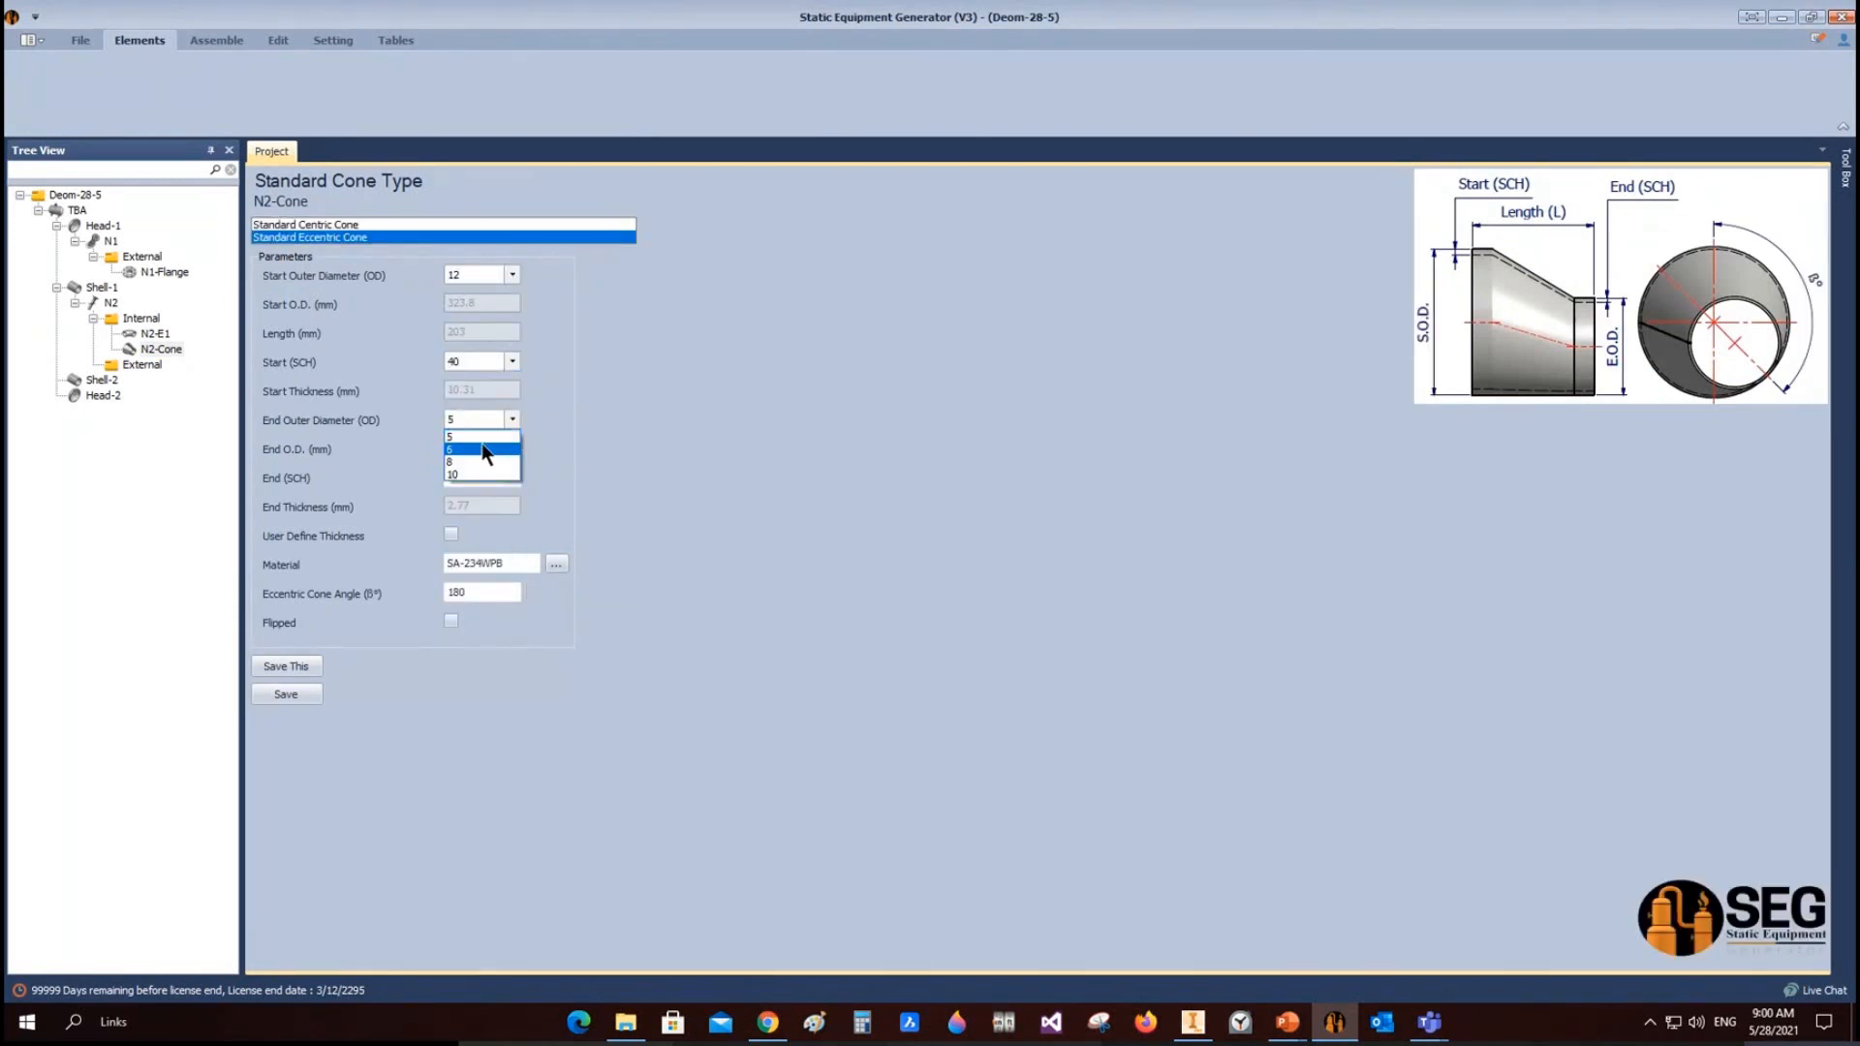
click(481, 449)
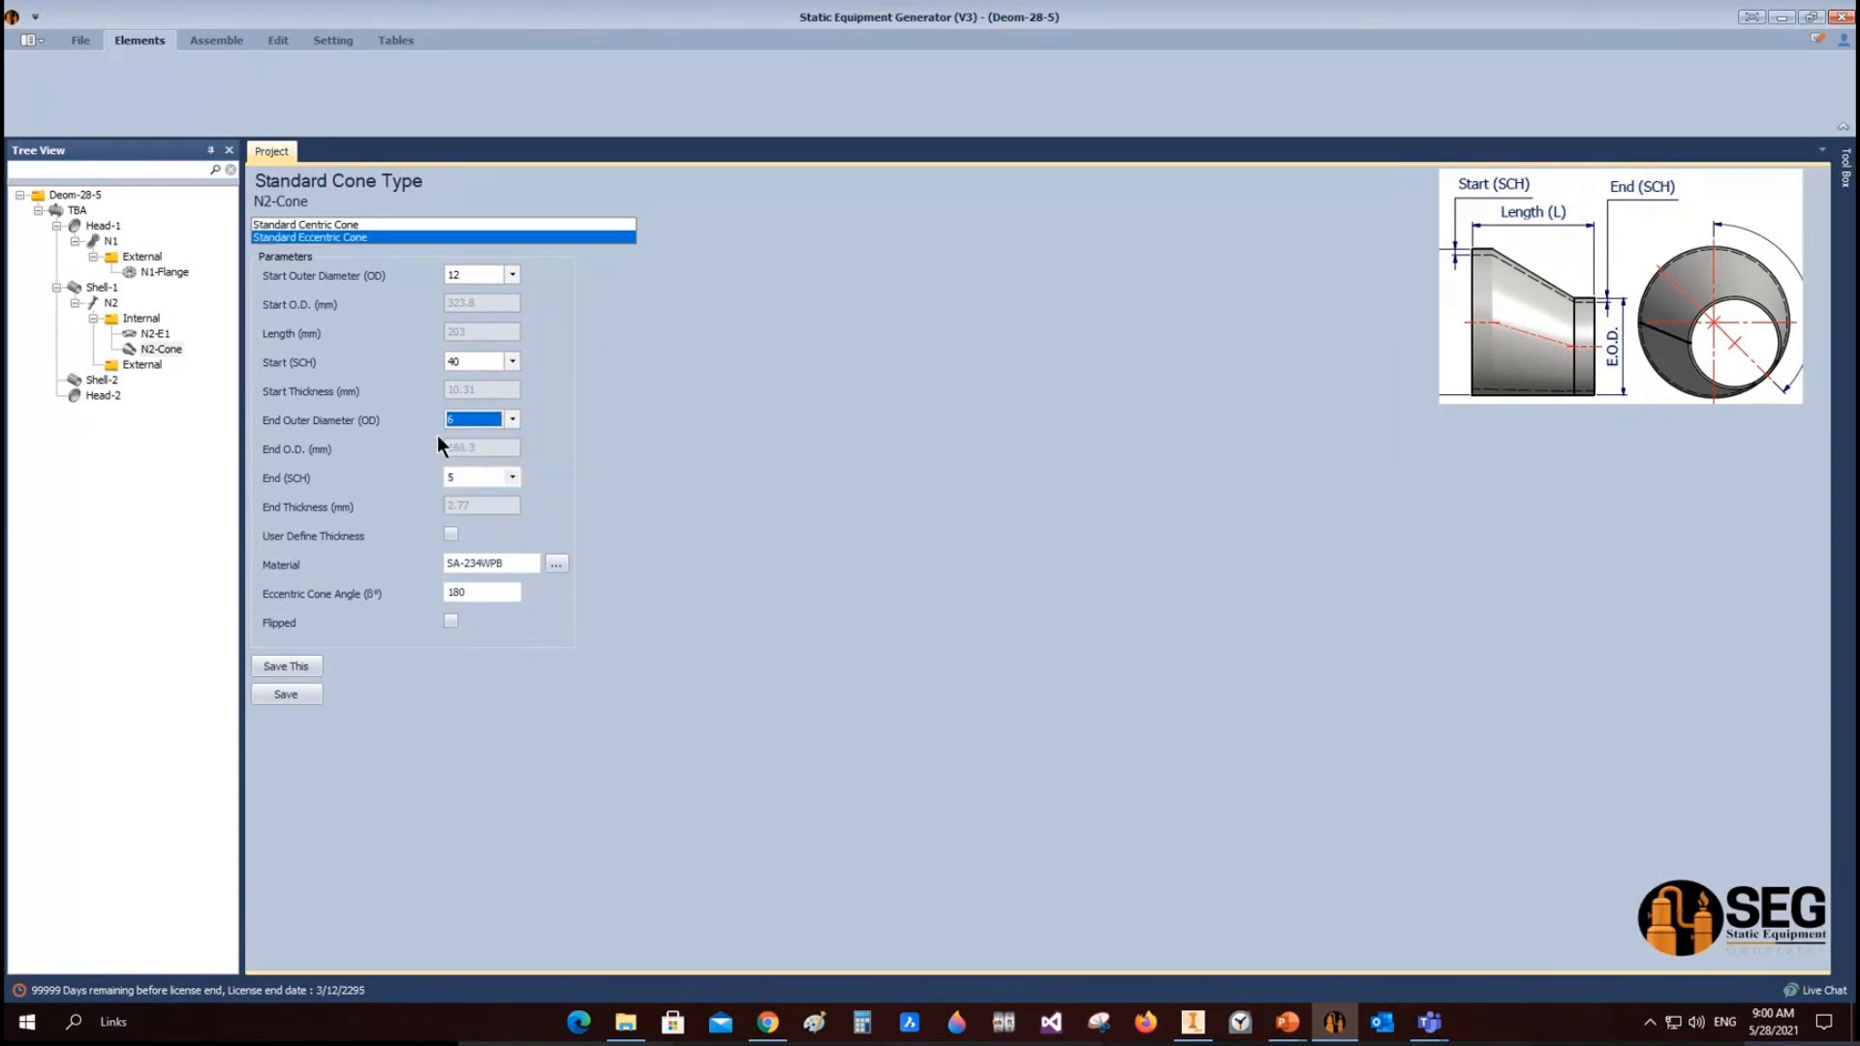
click(512, 477)
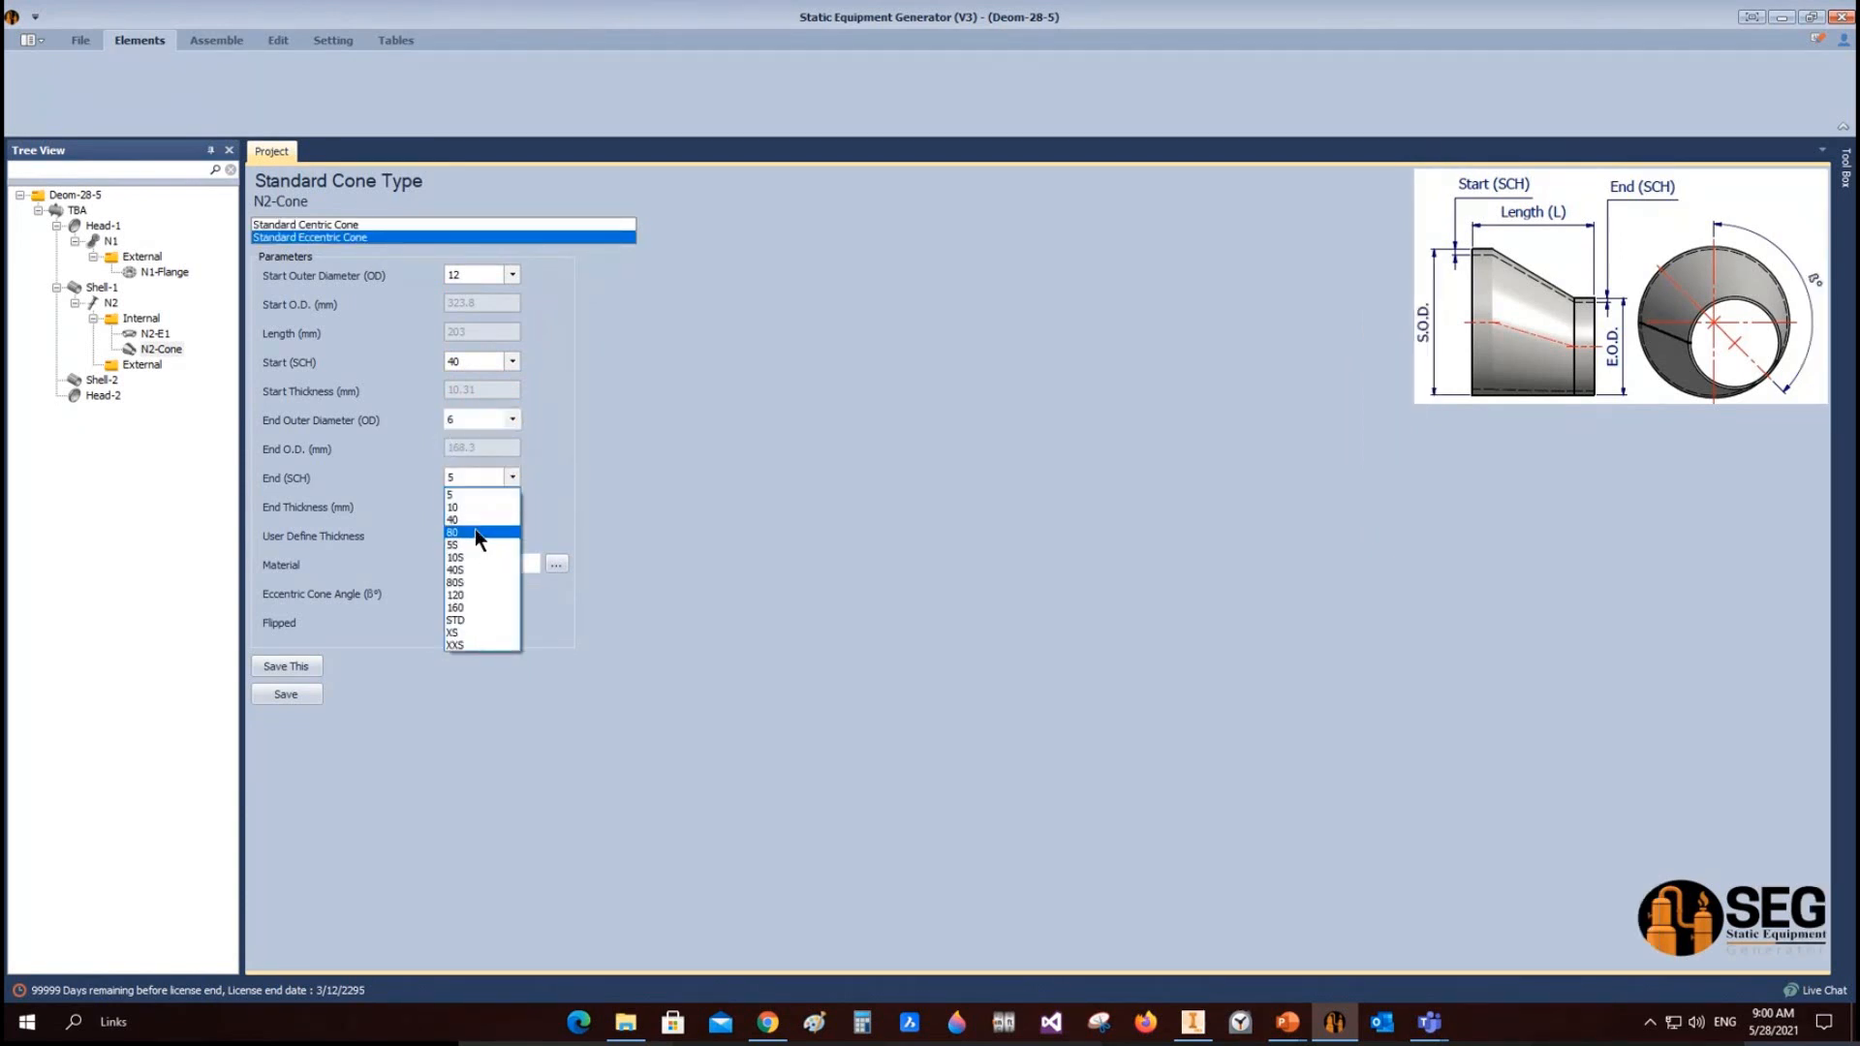
click(475, 520)
click(280, 693)
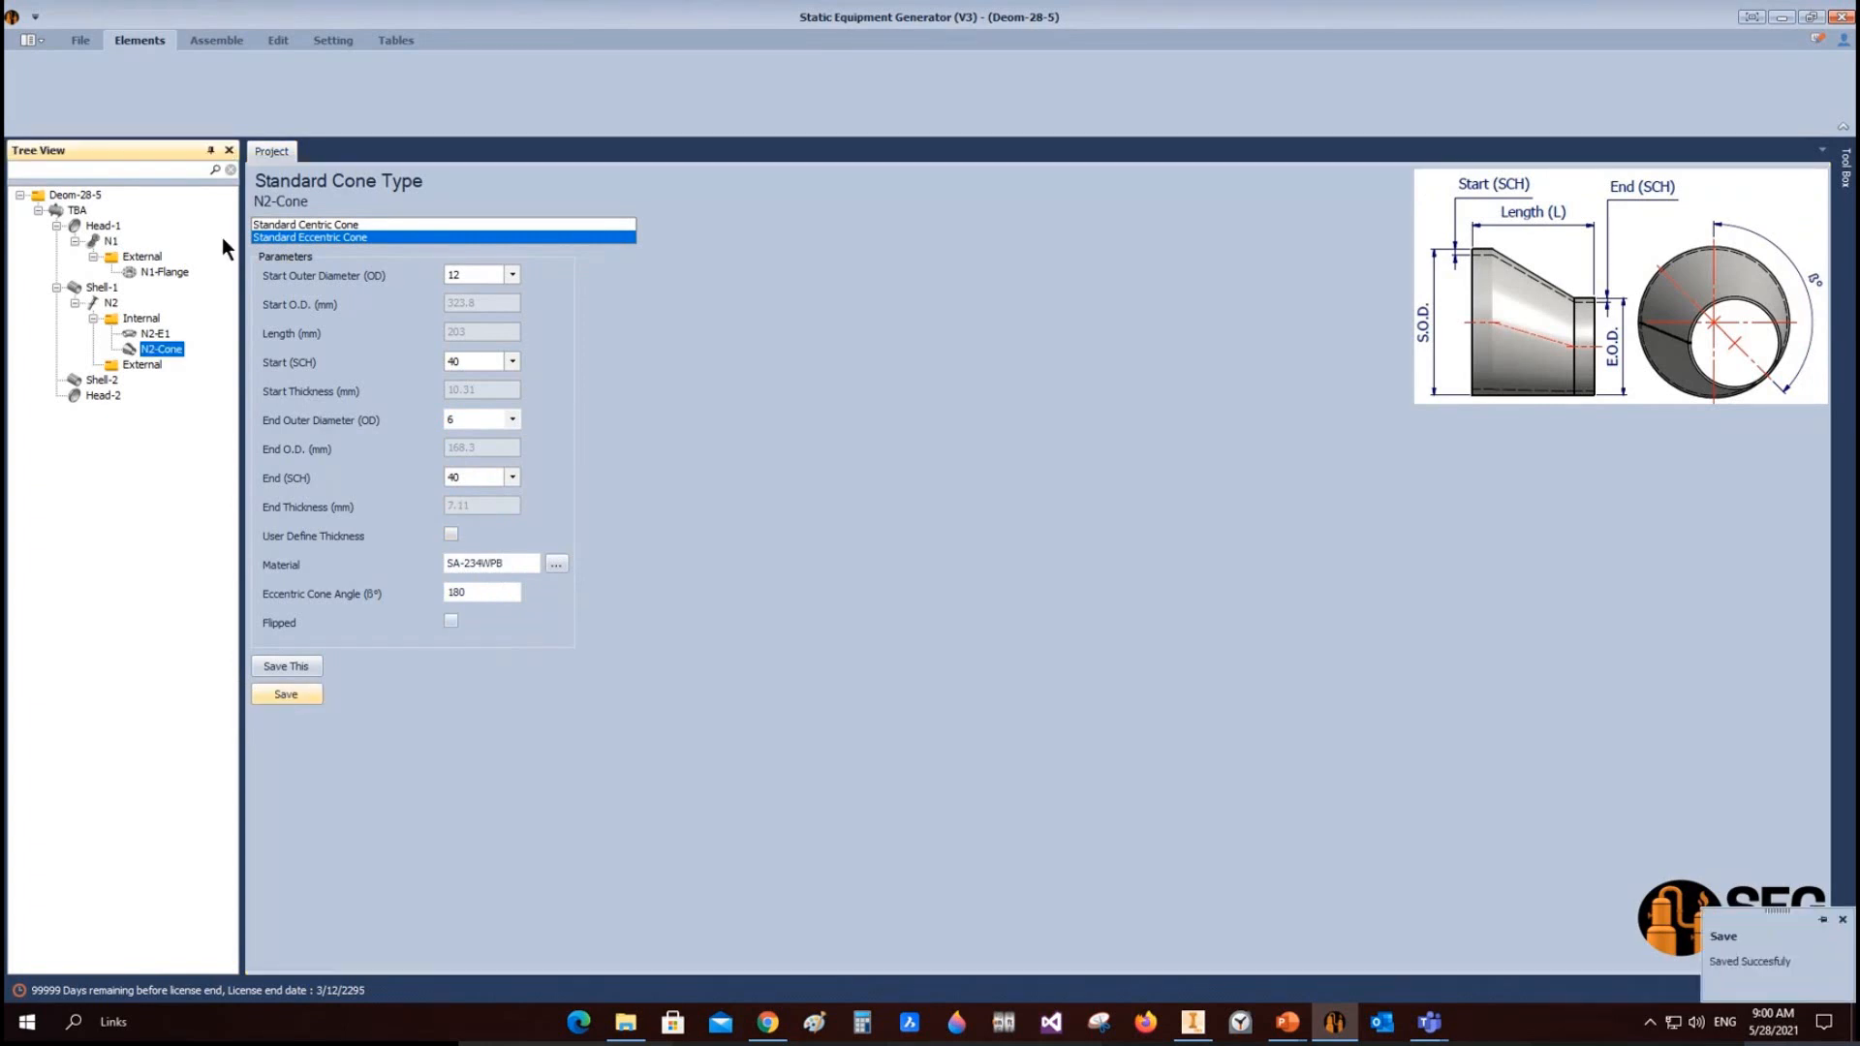
Step: Generate the assembly and, in Autodesk Inventor, examine the eccentric cone at the end of the N2 elbow from the left side
click(211, 40)
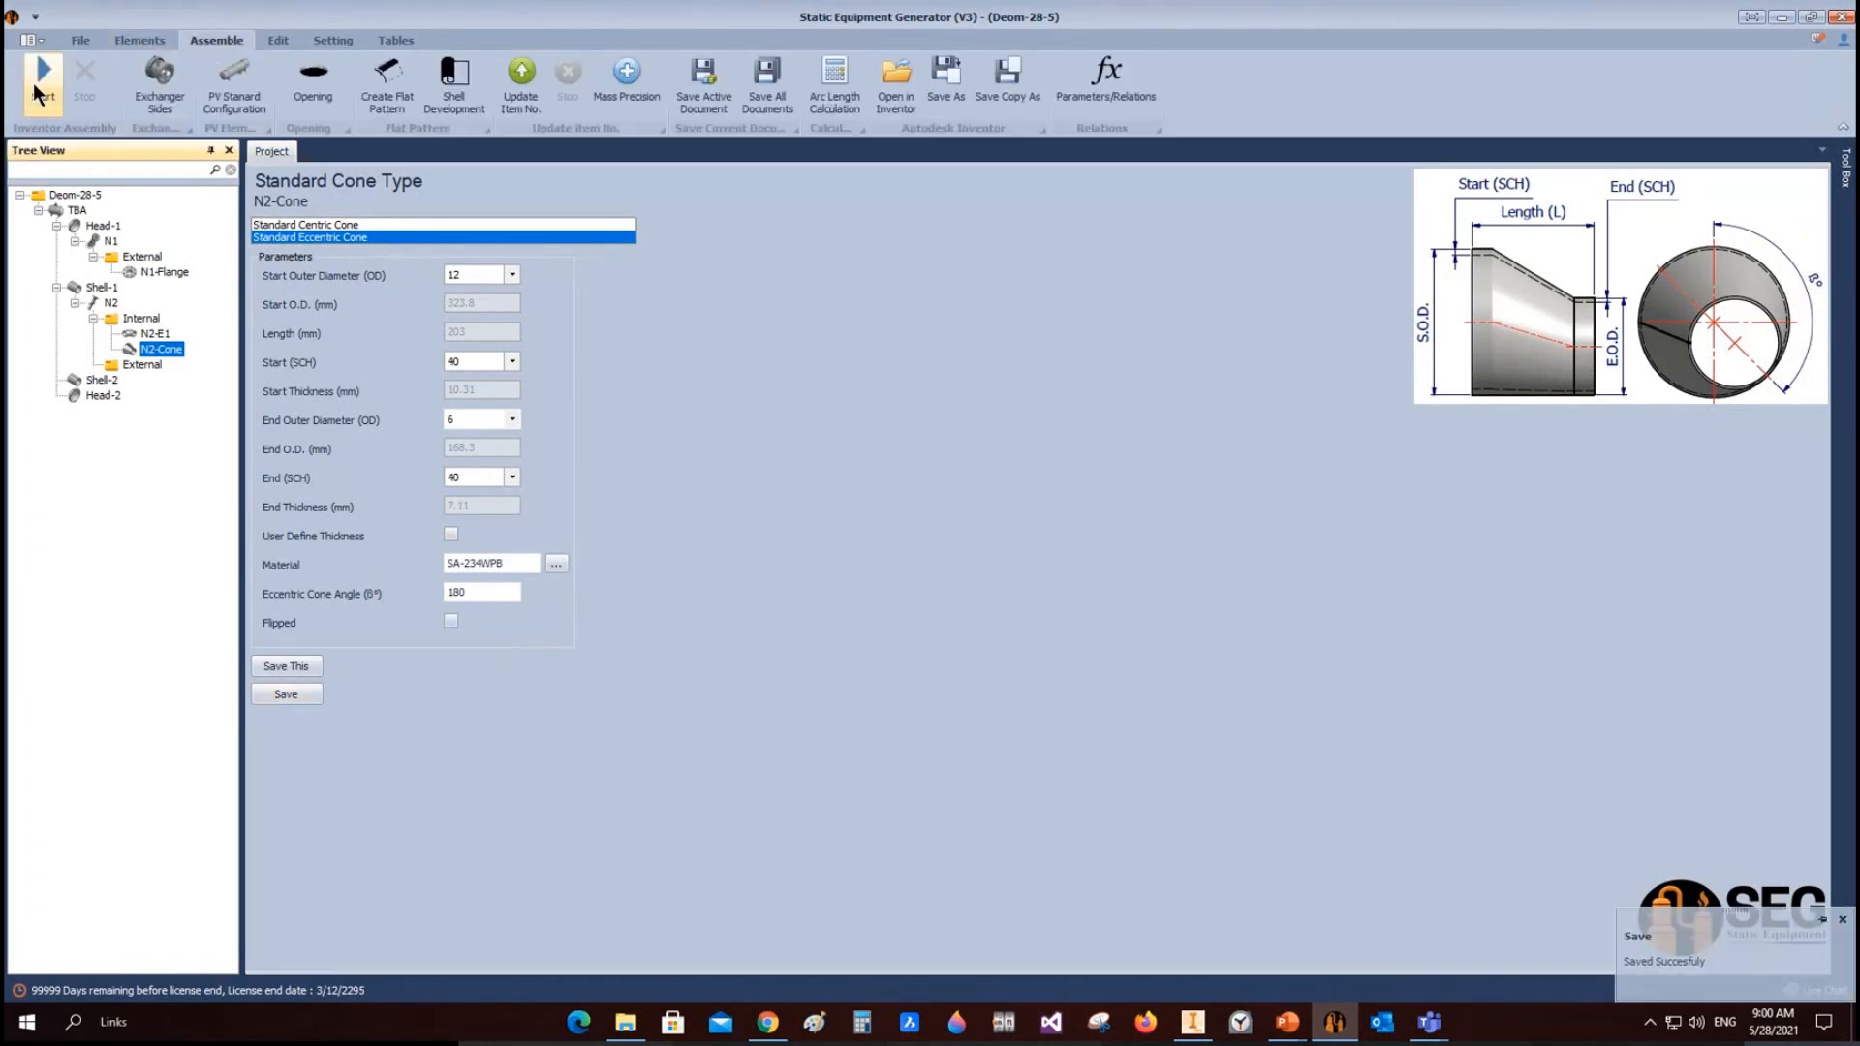
click(1195, 1022)
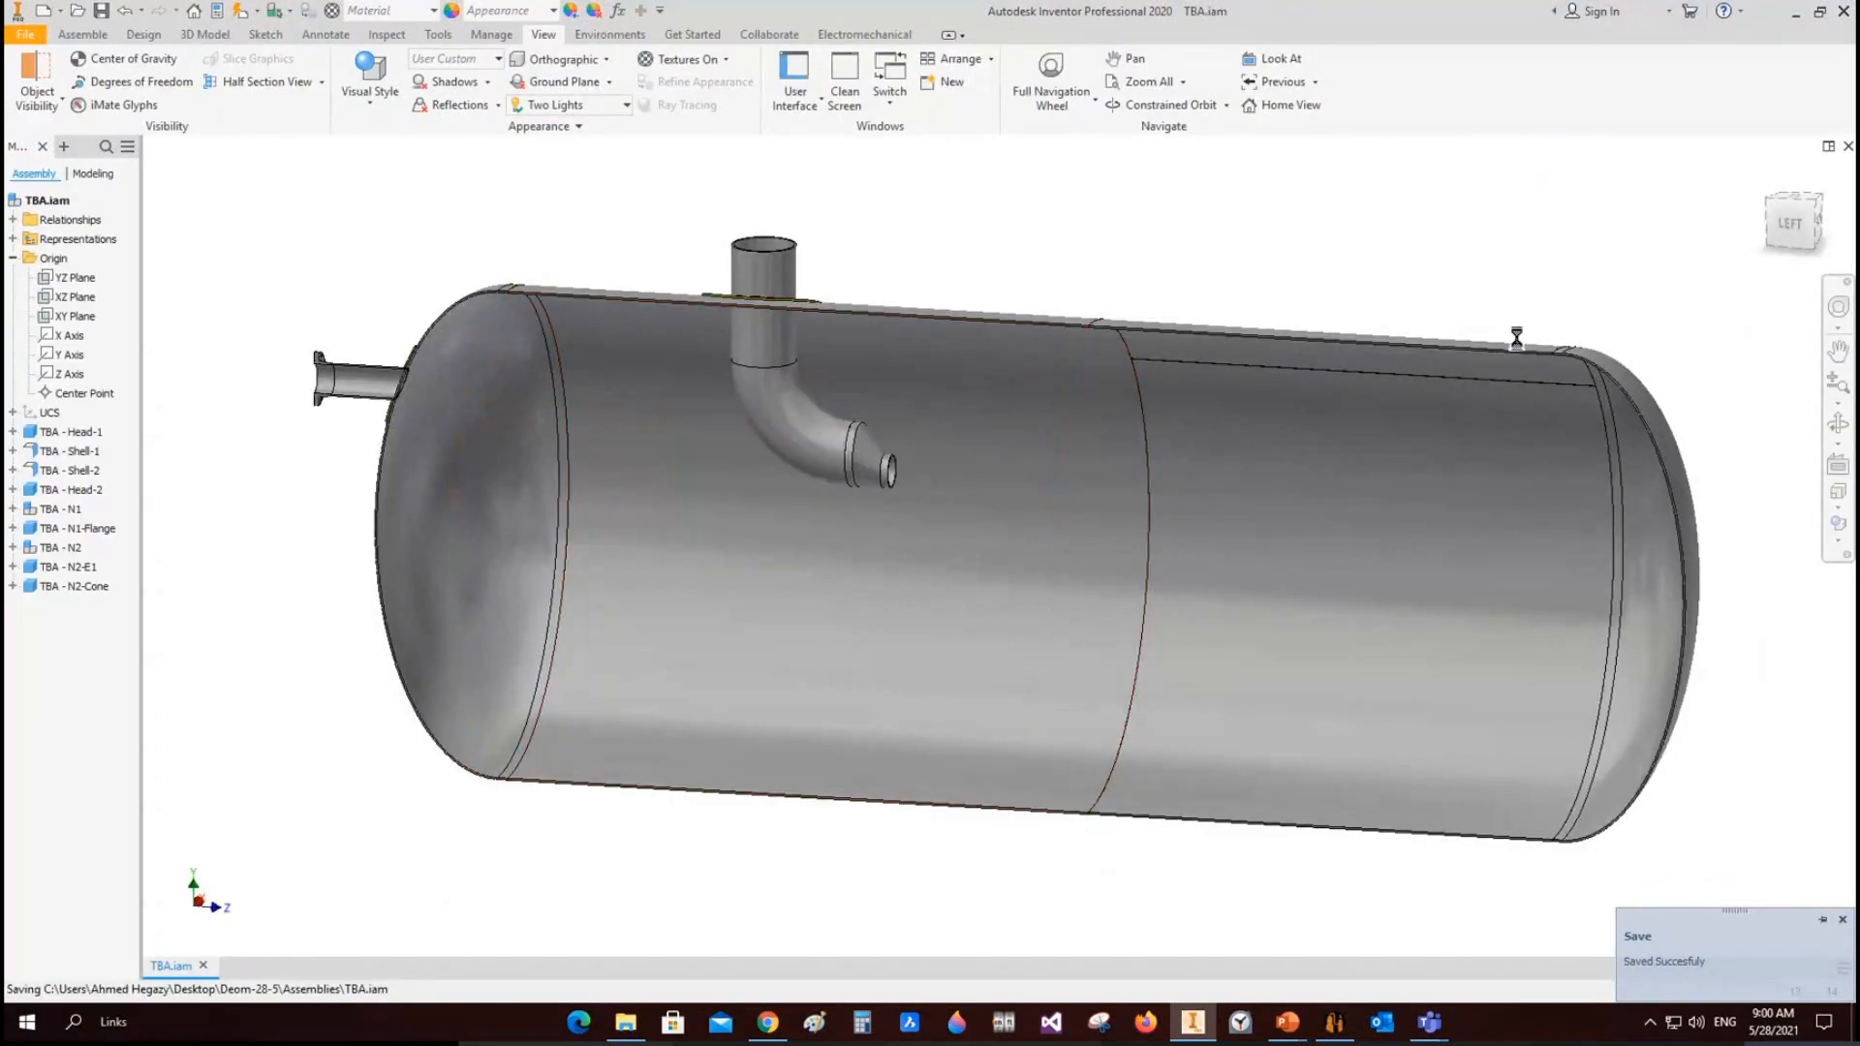
click(1774, 219)
scroll(1088, 449, down, 5)
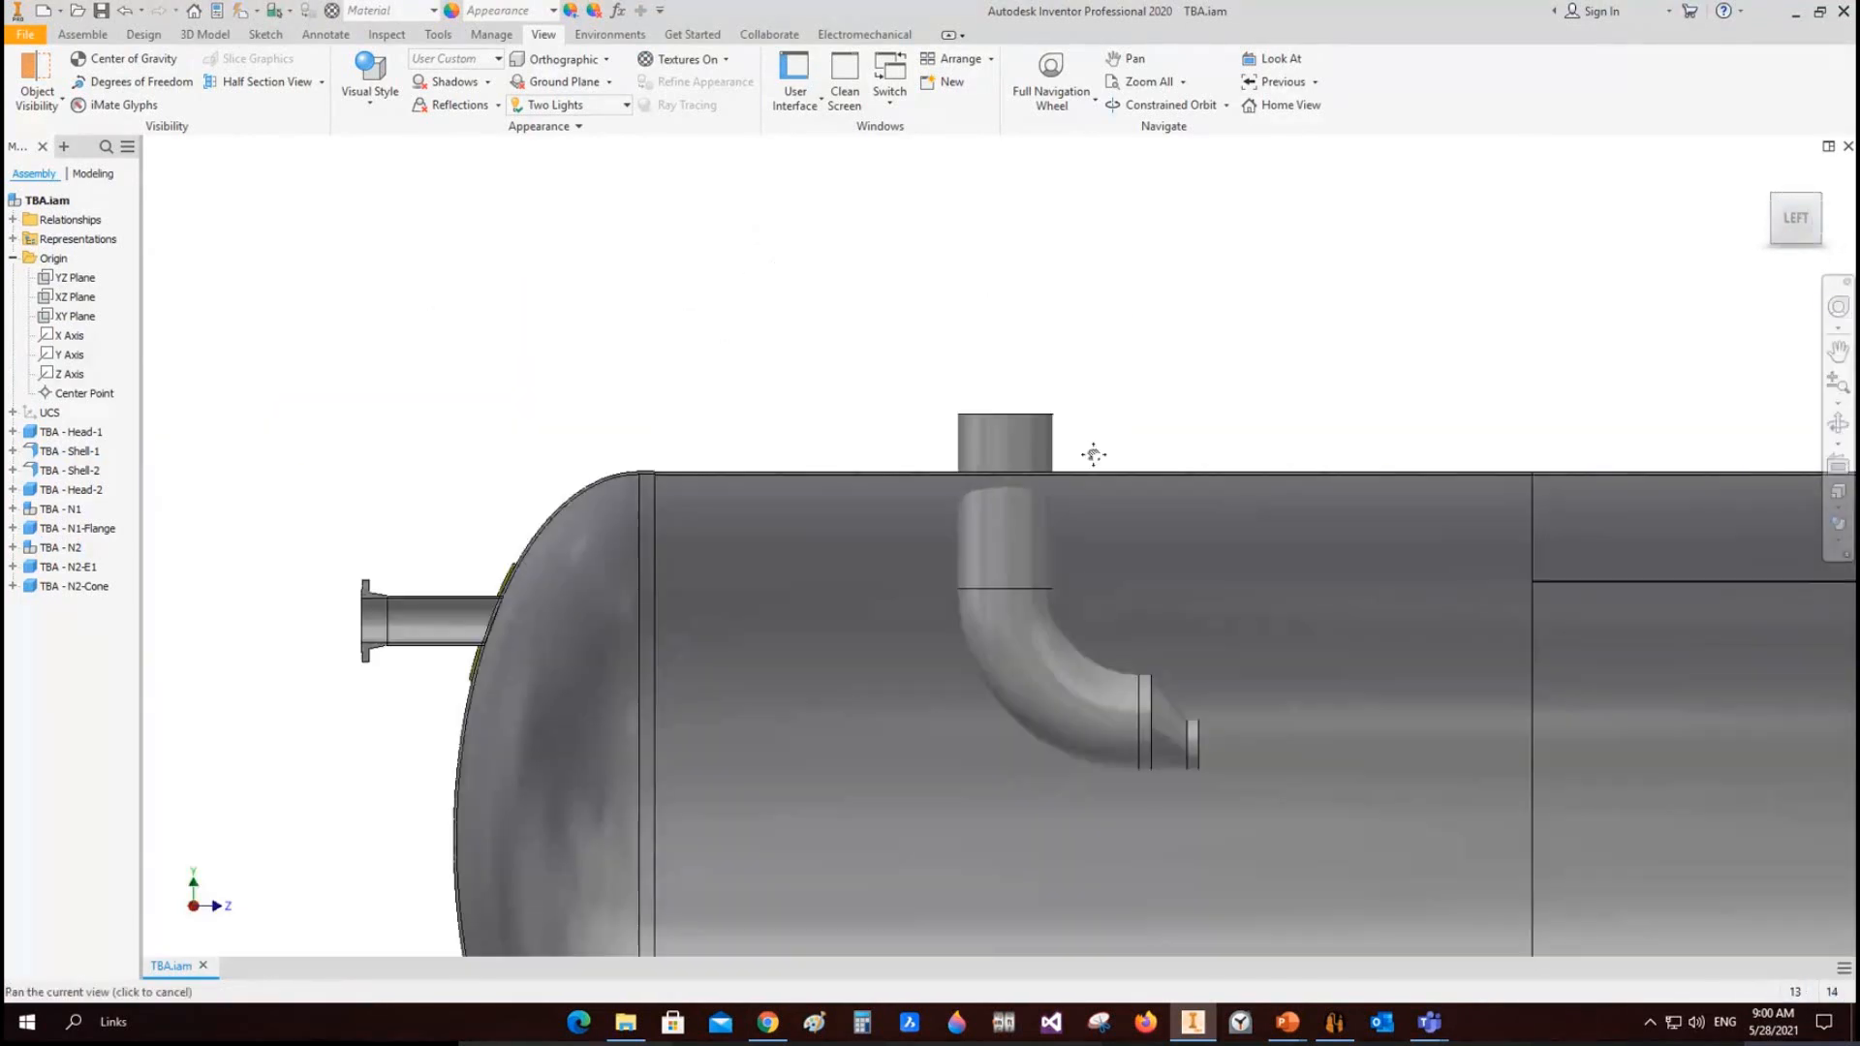
scroll(1072, 620, up, 5)
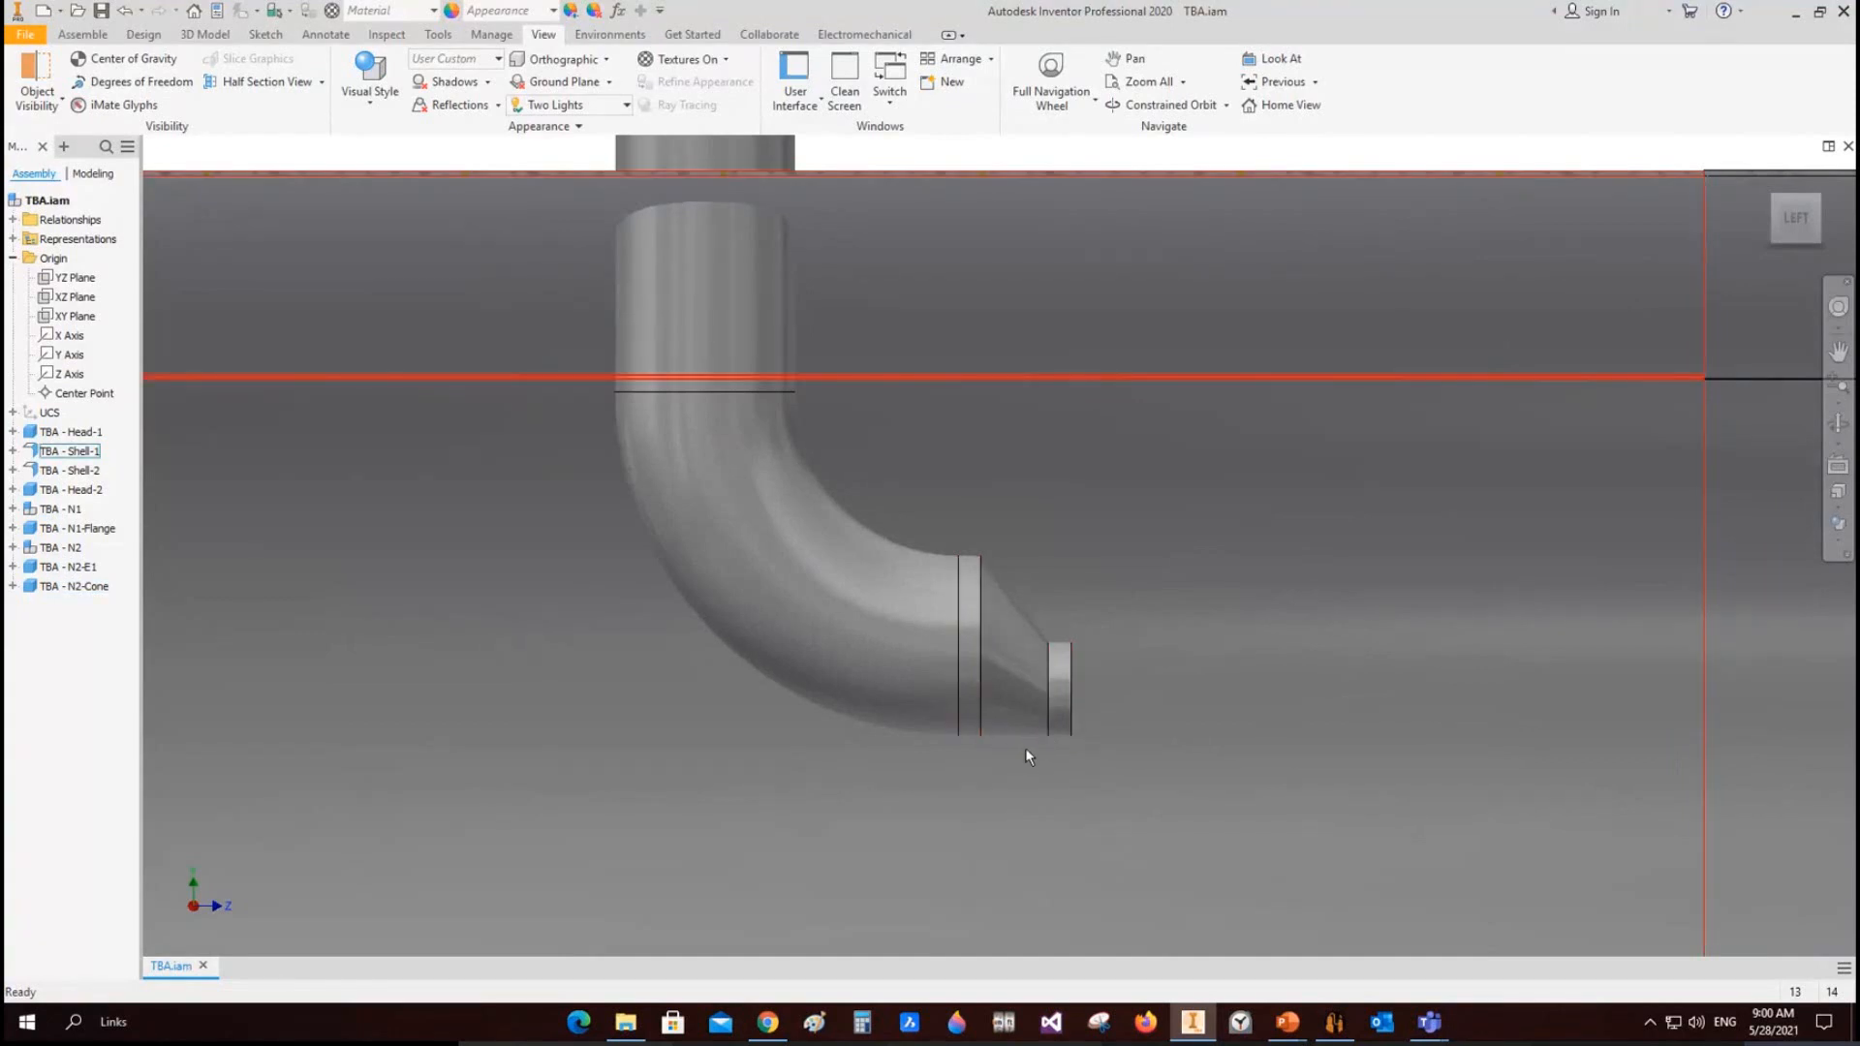
scroll(1025, 748, up, 3)
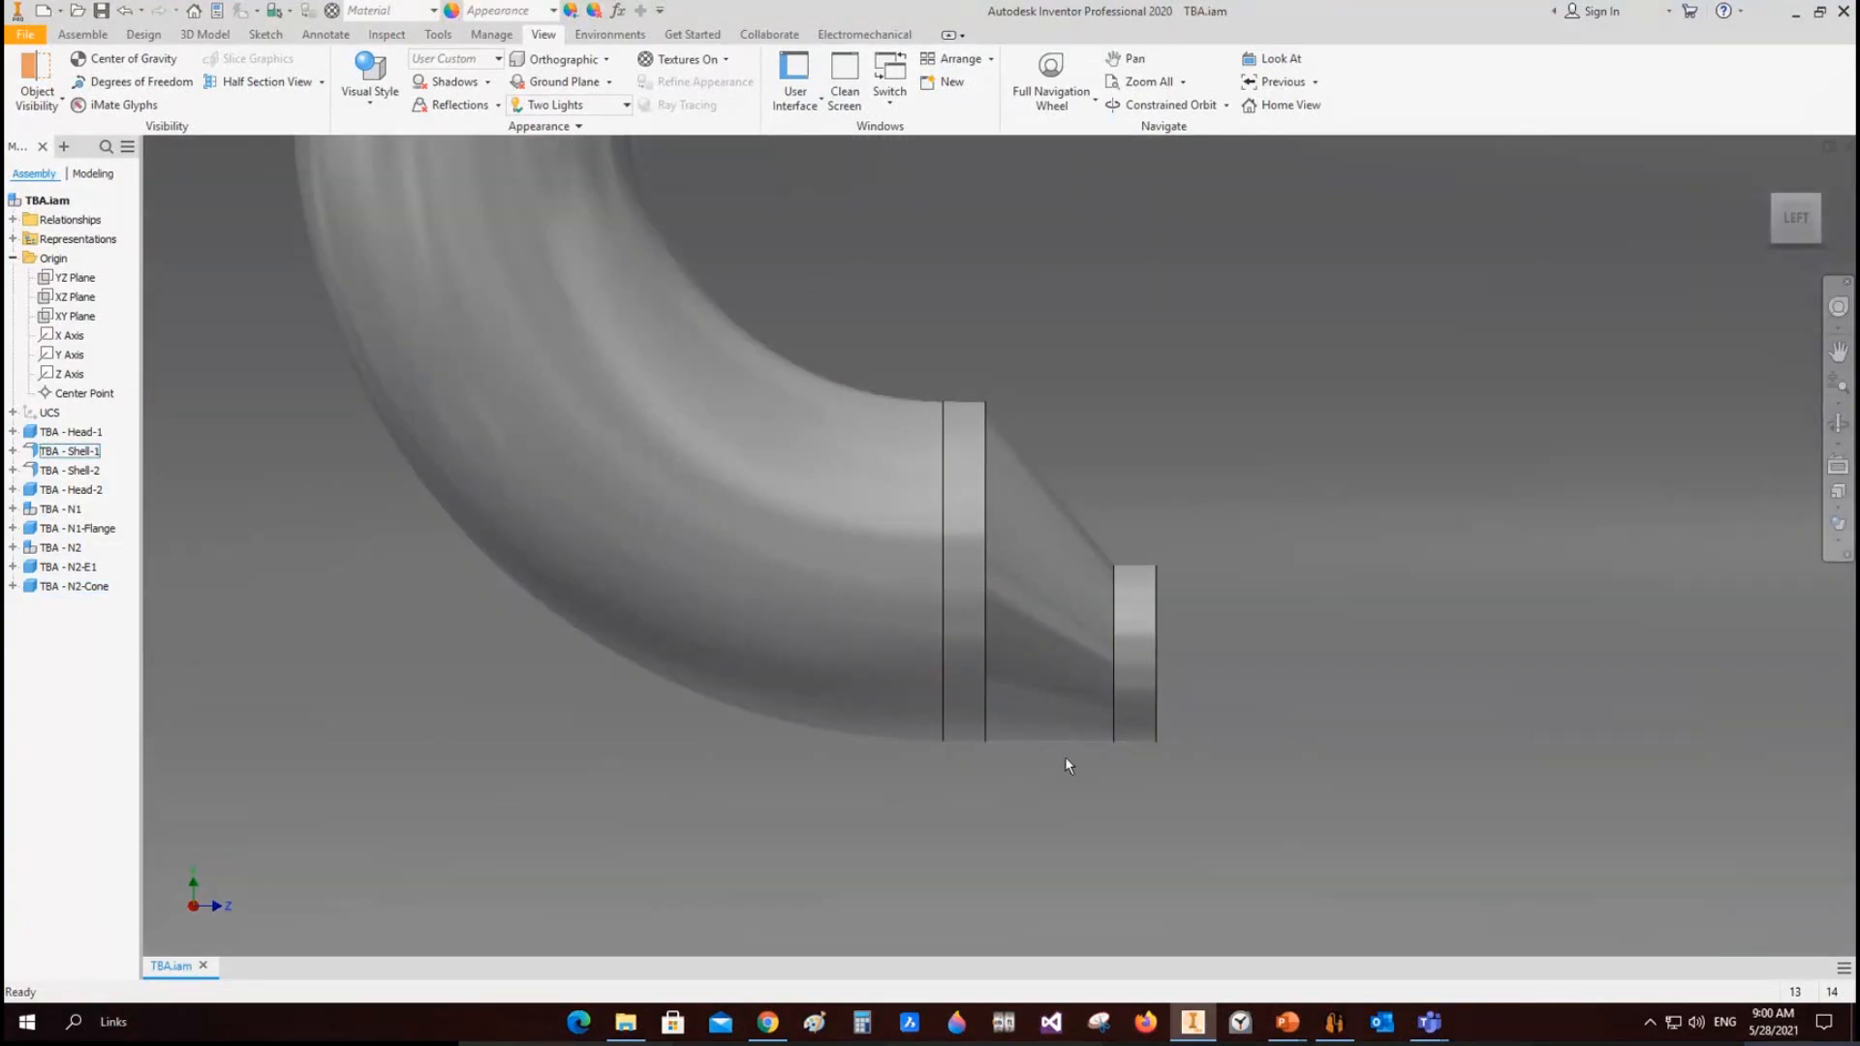
scroll(1094, 760, down, 4)
scroll(1119, 765, up, 3)
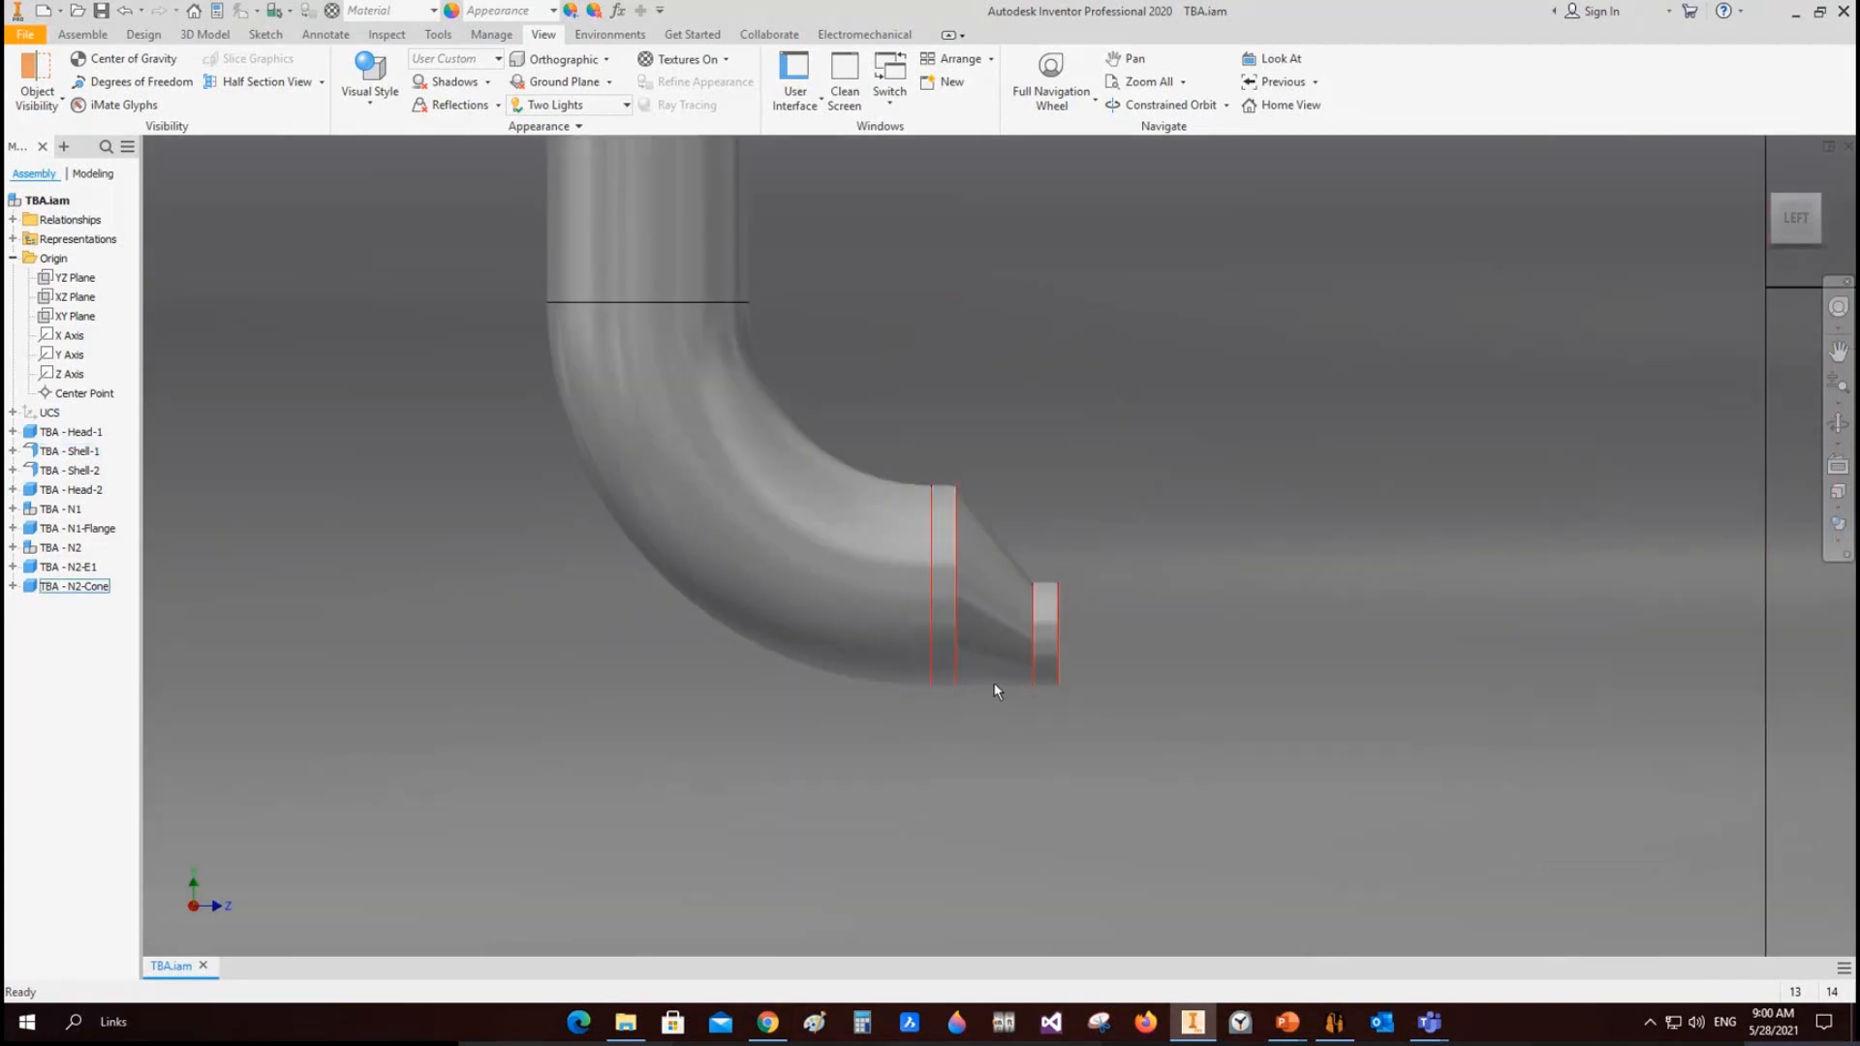
Step: In Static Equipment Generator, set N2-Cone's eccentric angle to 0, save, regenerate the assembly, and check the cone's orientation in Inventor
click(1334, 1022)
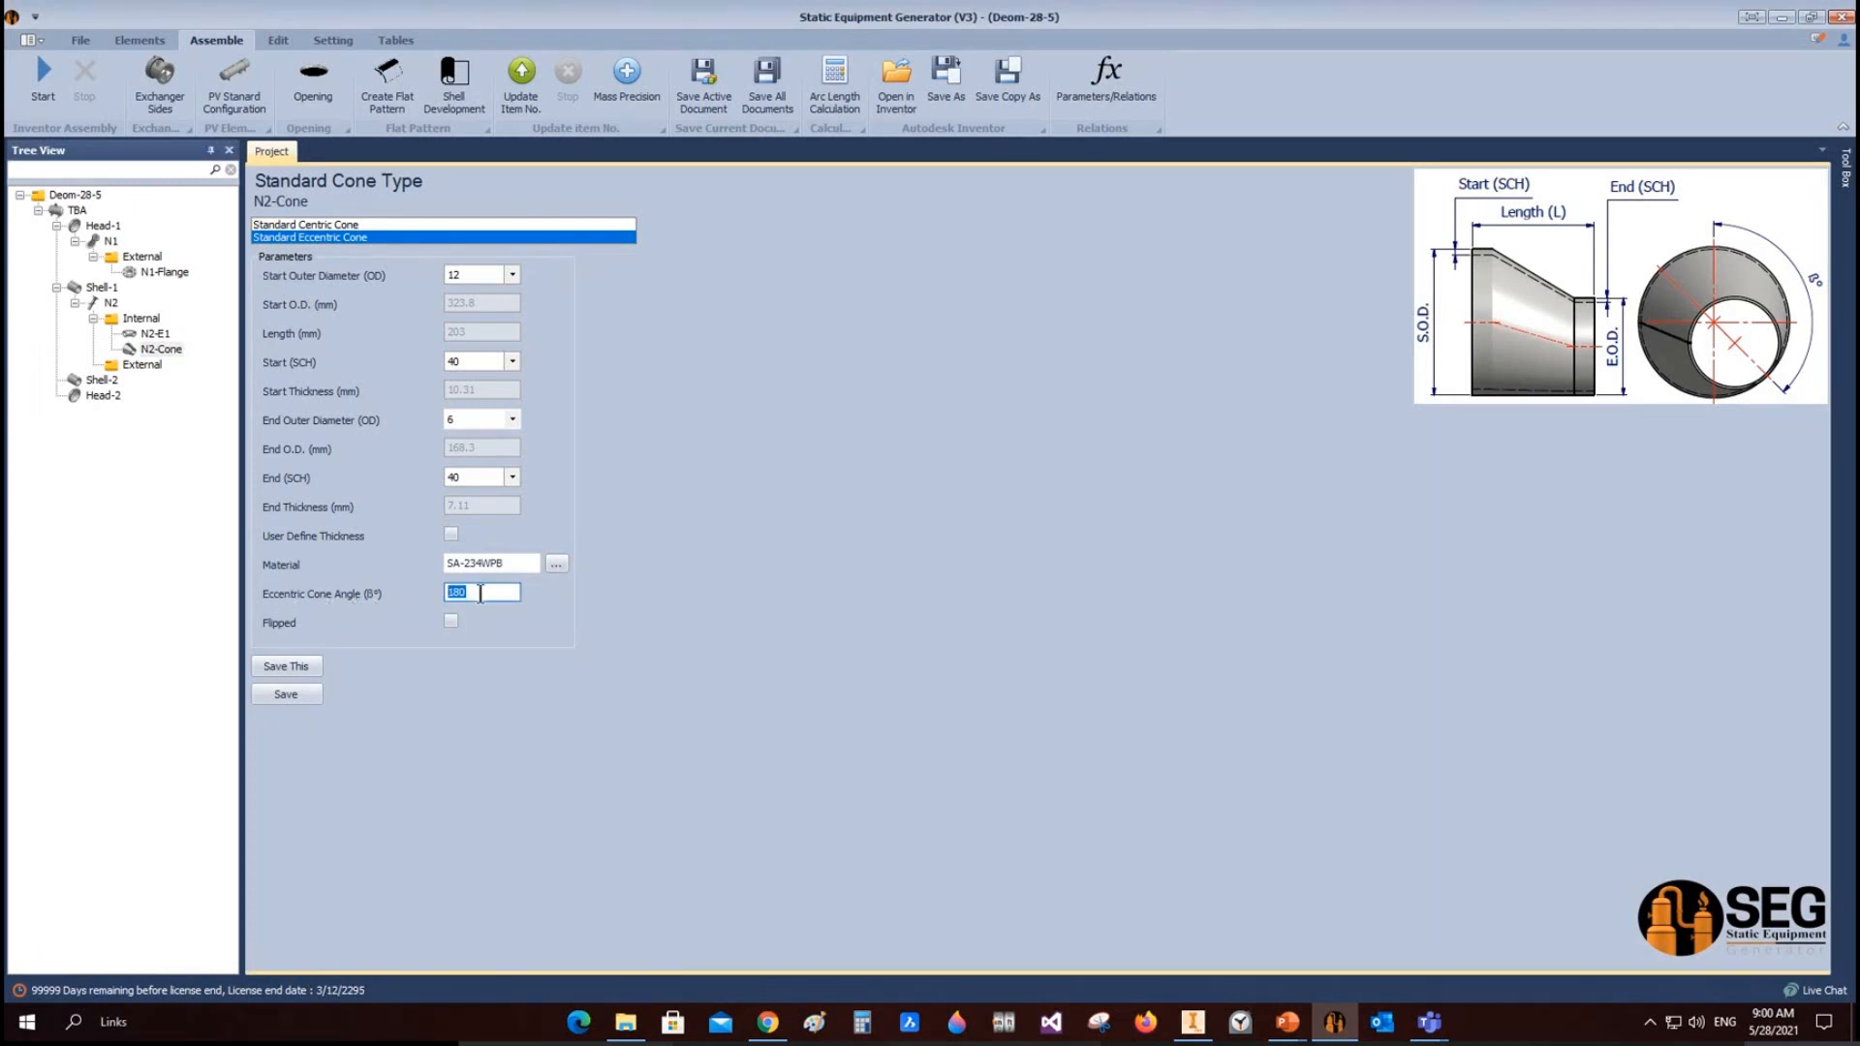
text(0)
click(312, 695)
click(43, 75)
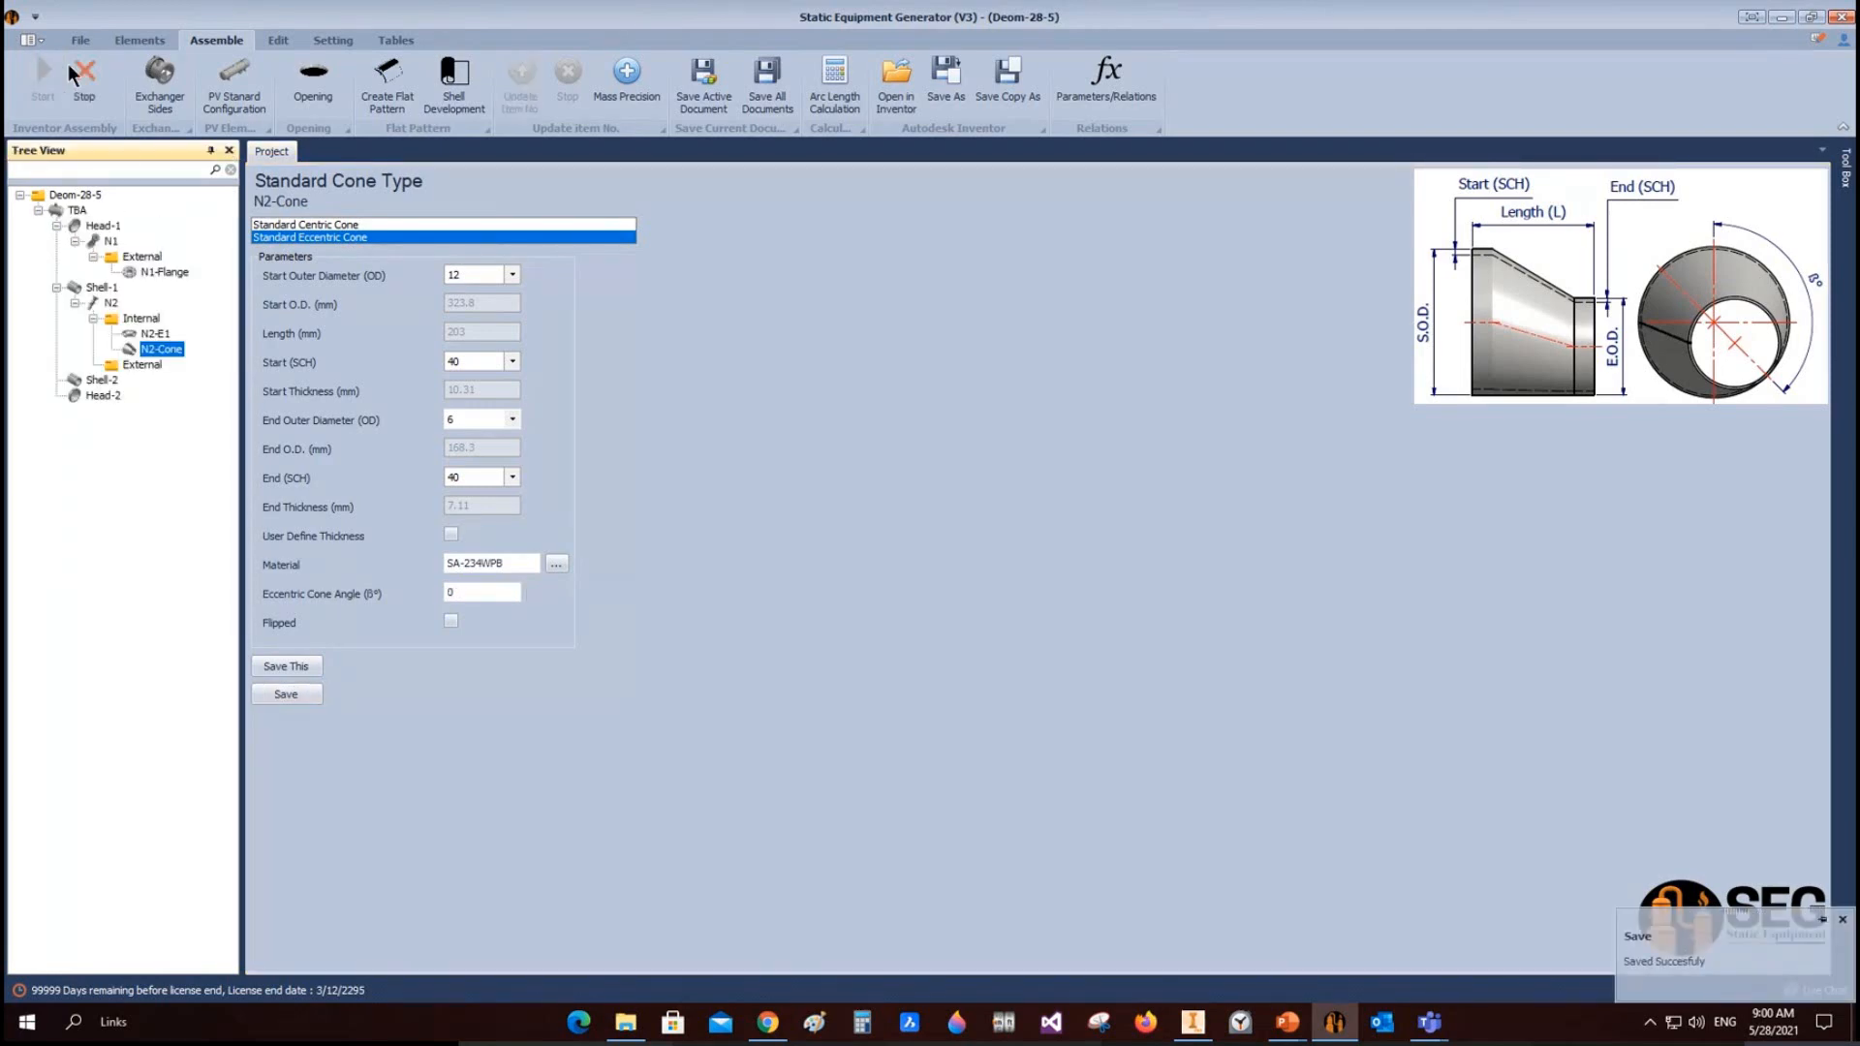
click(1193, 1022)
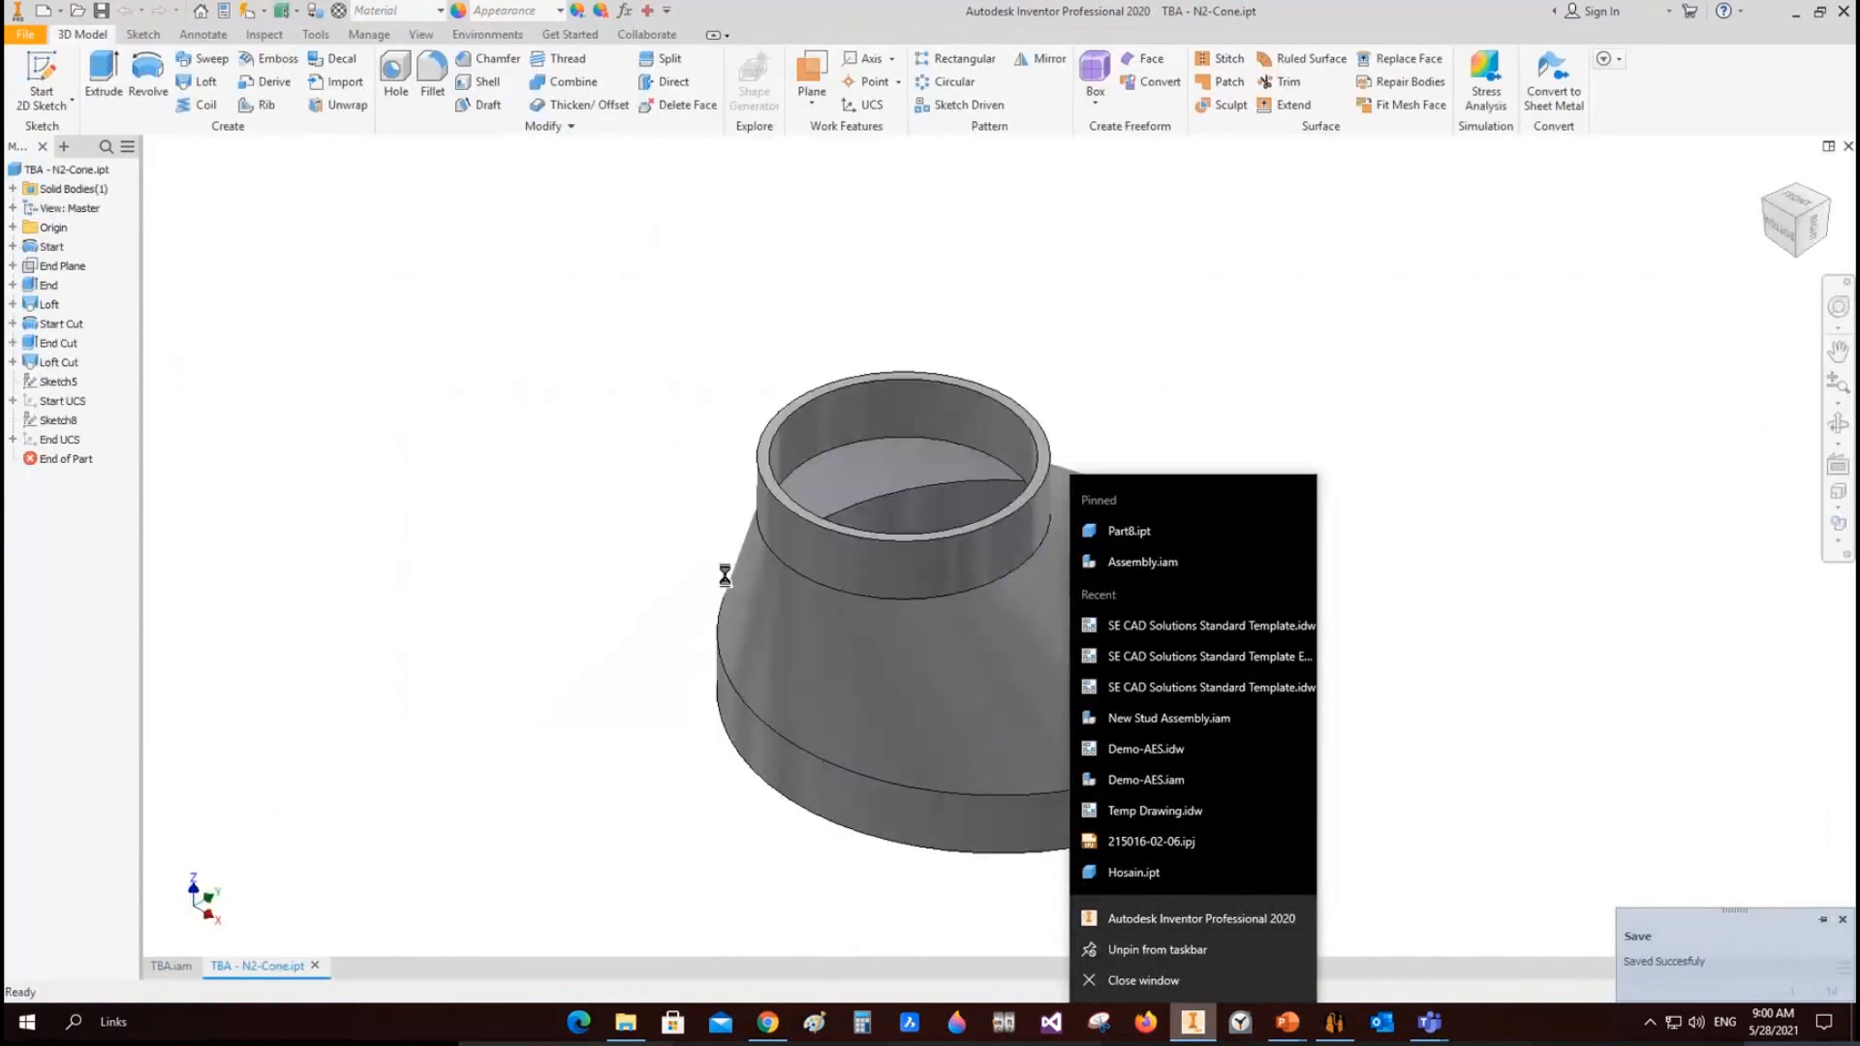
click(403, 502)
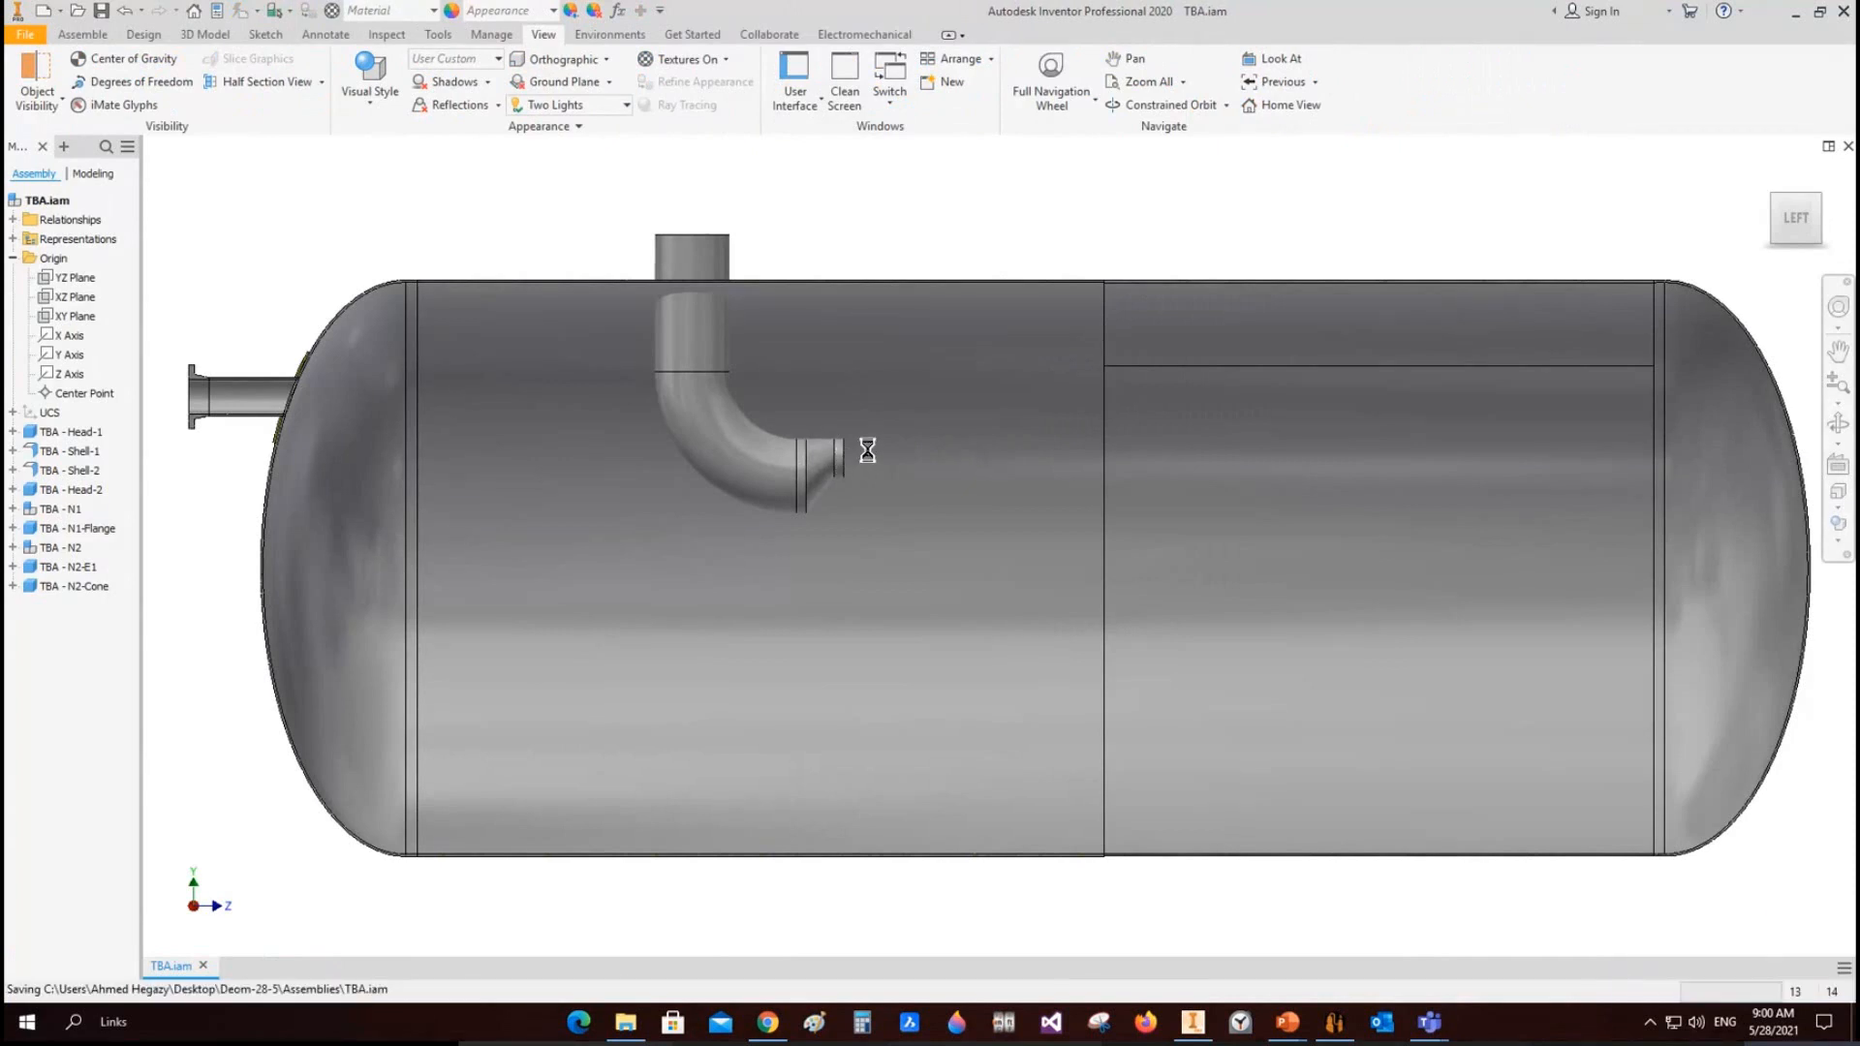
scroll(829, 431, down, 5)
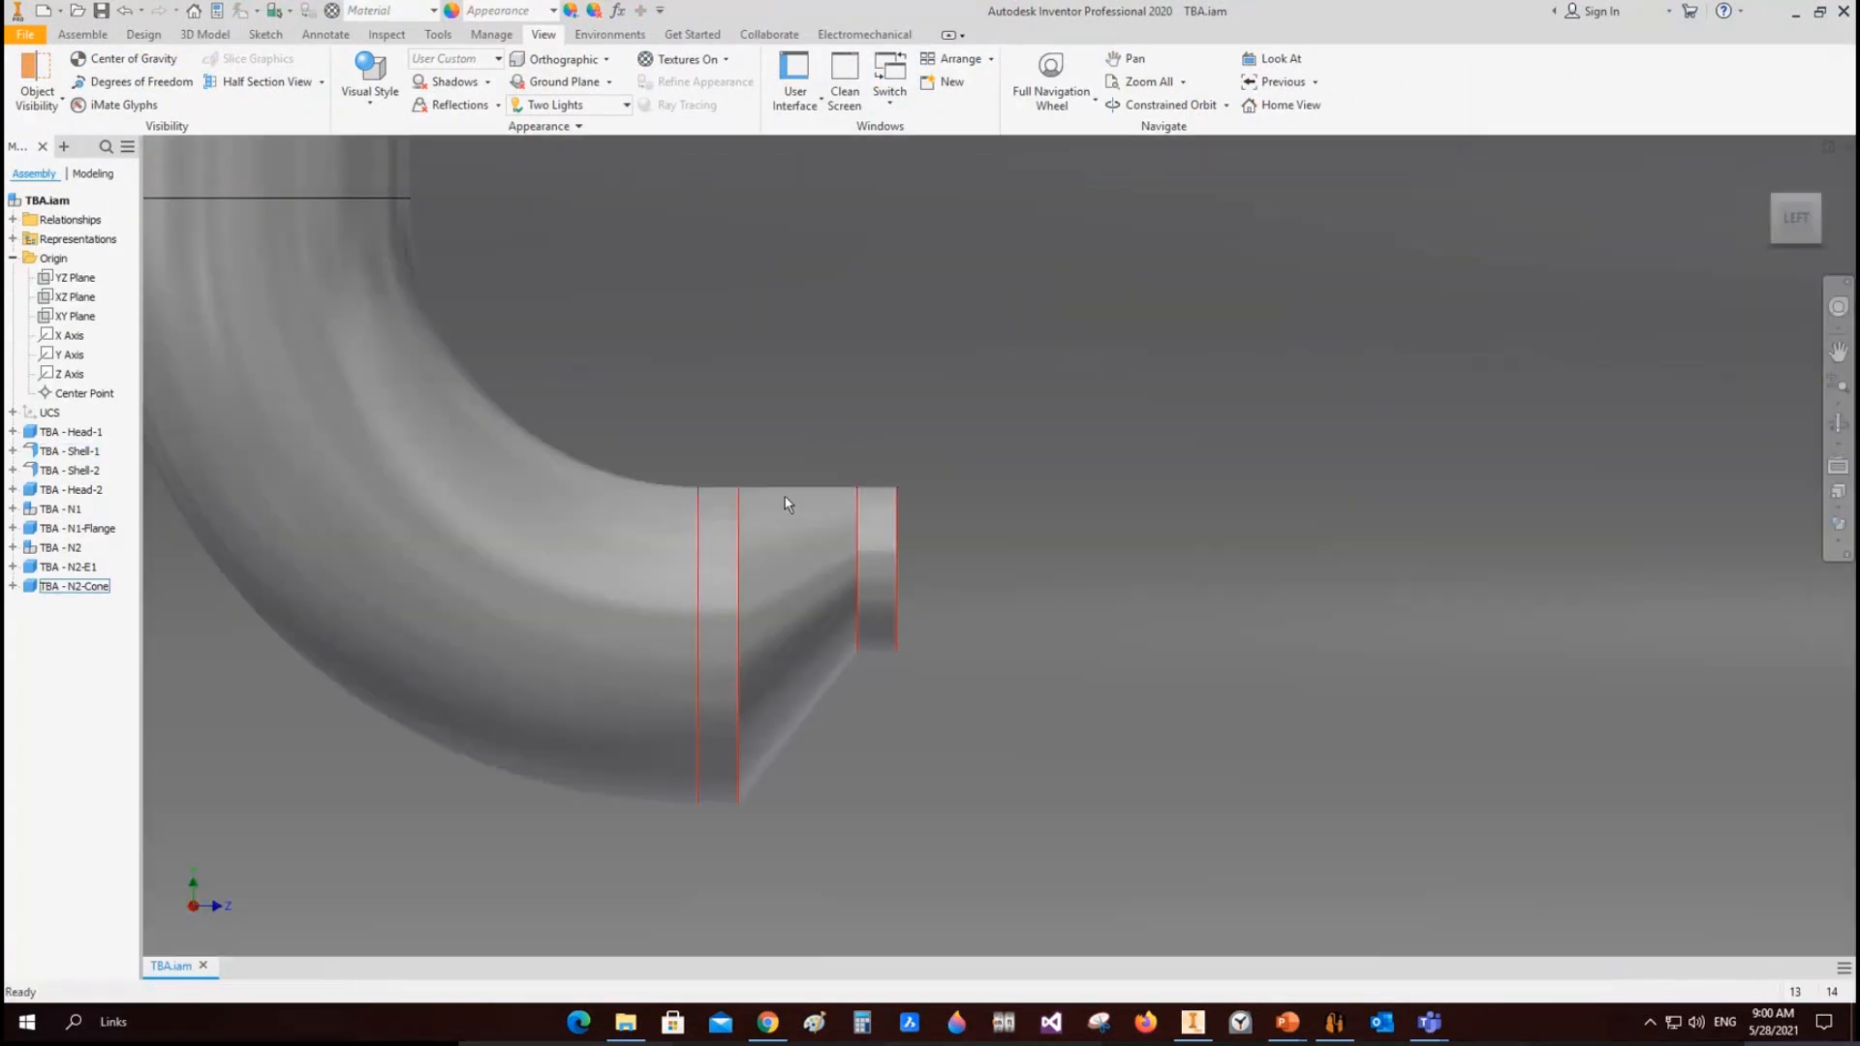
scroll(871, 440, up, 3)
middle_drag(938, 432, 967, 492)
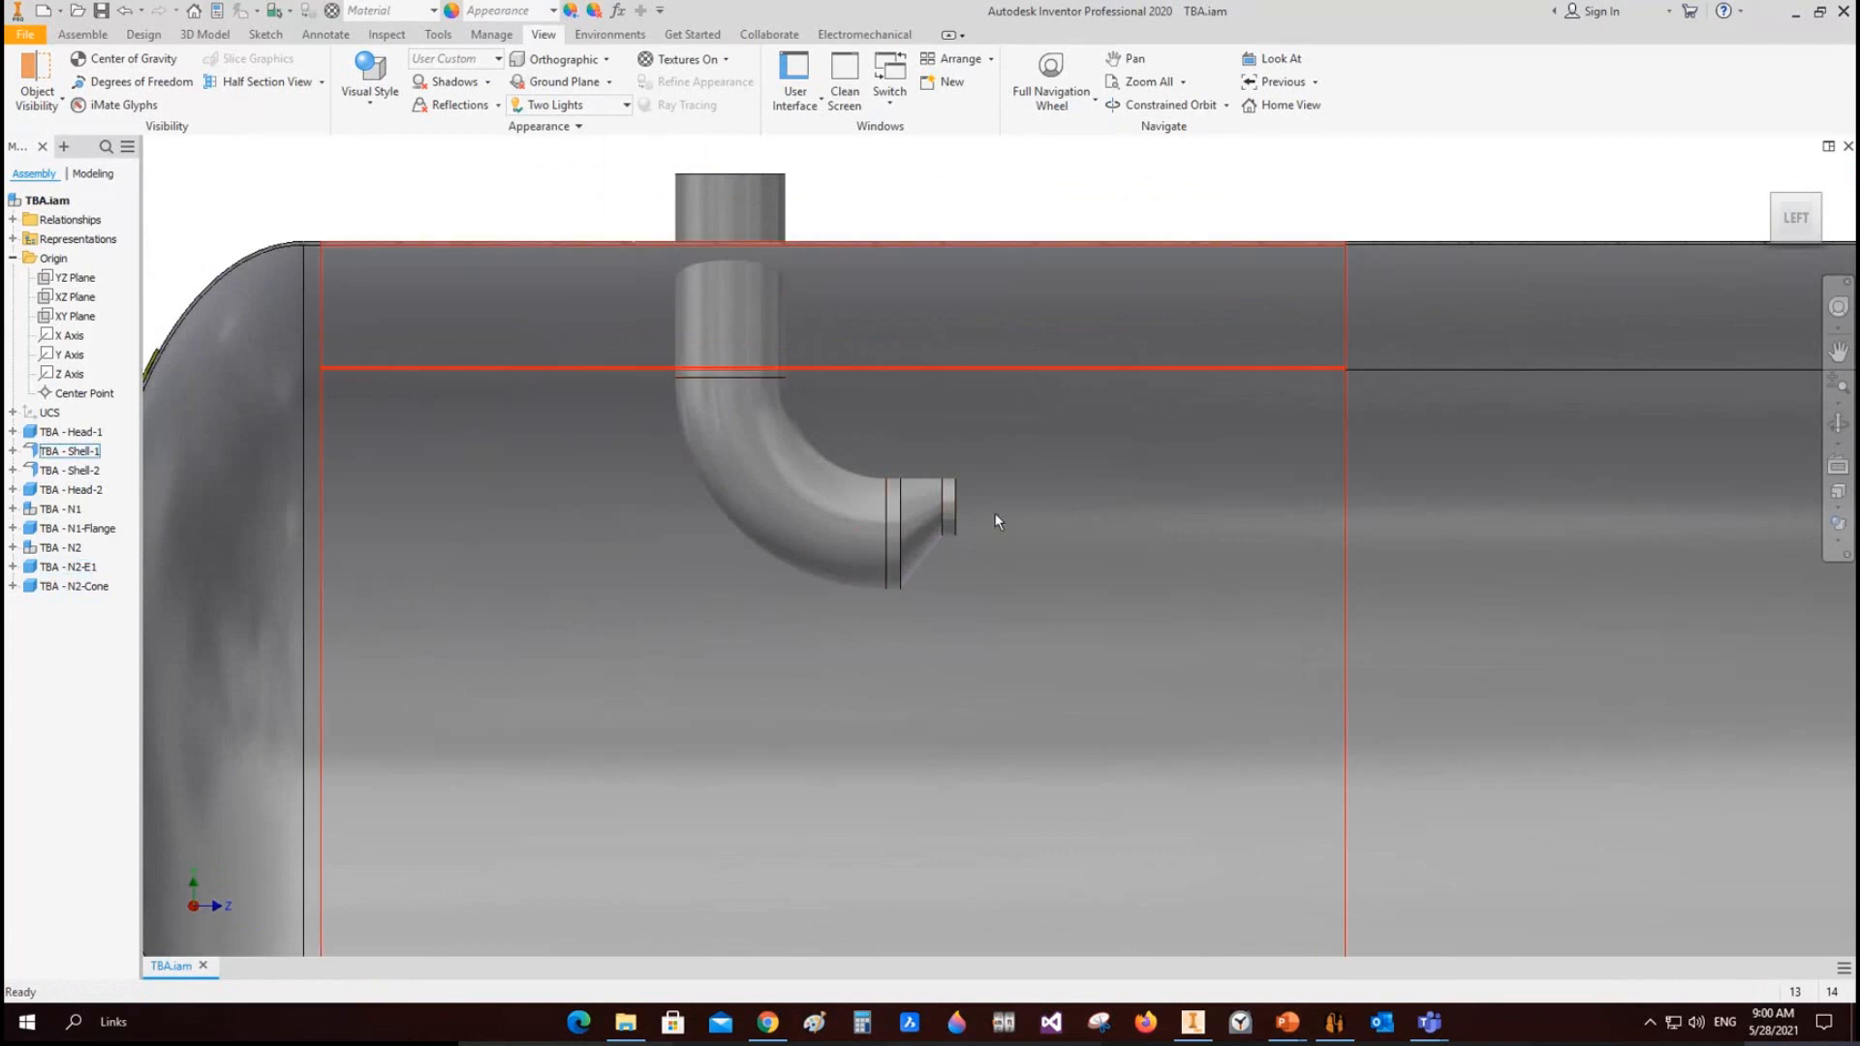
Step: Orbit to a 3D view of the vessel and end the half section view so the complete tank is displayed
click(1838, 424)
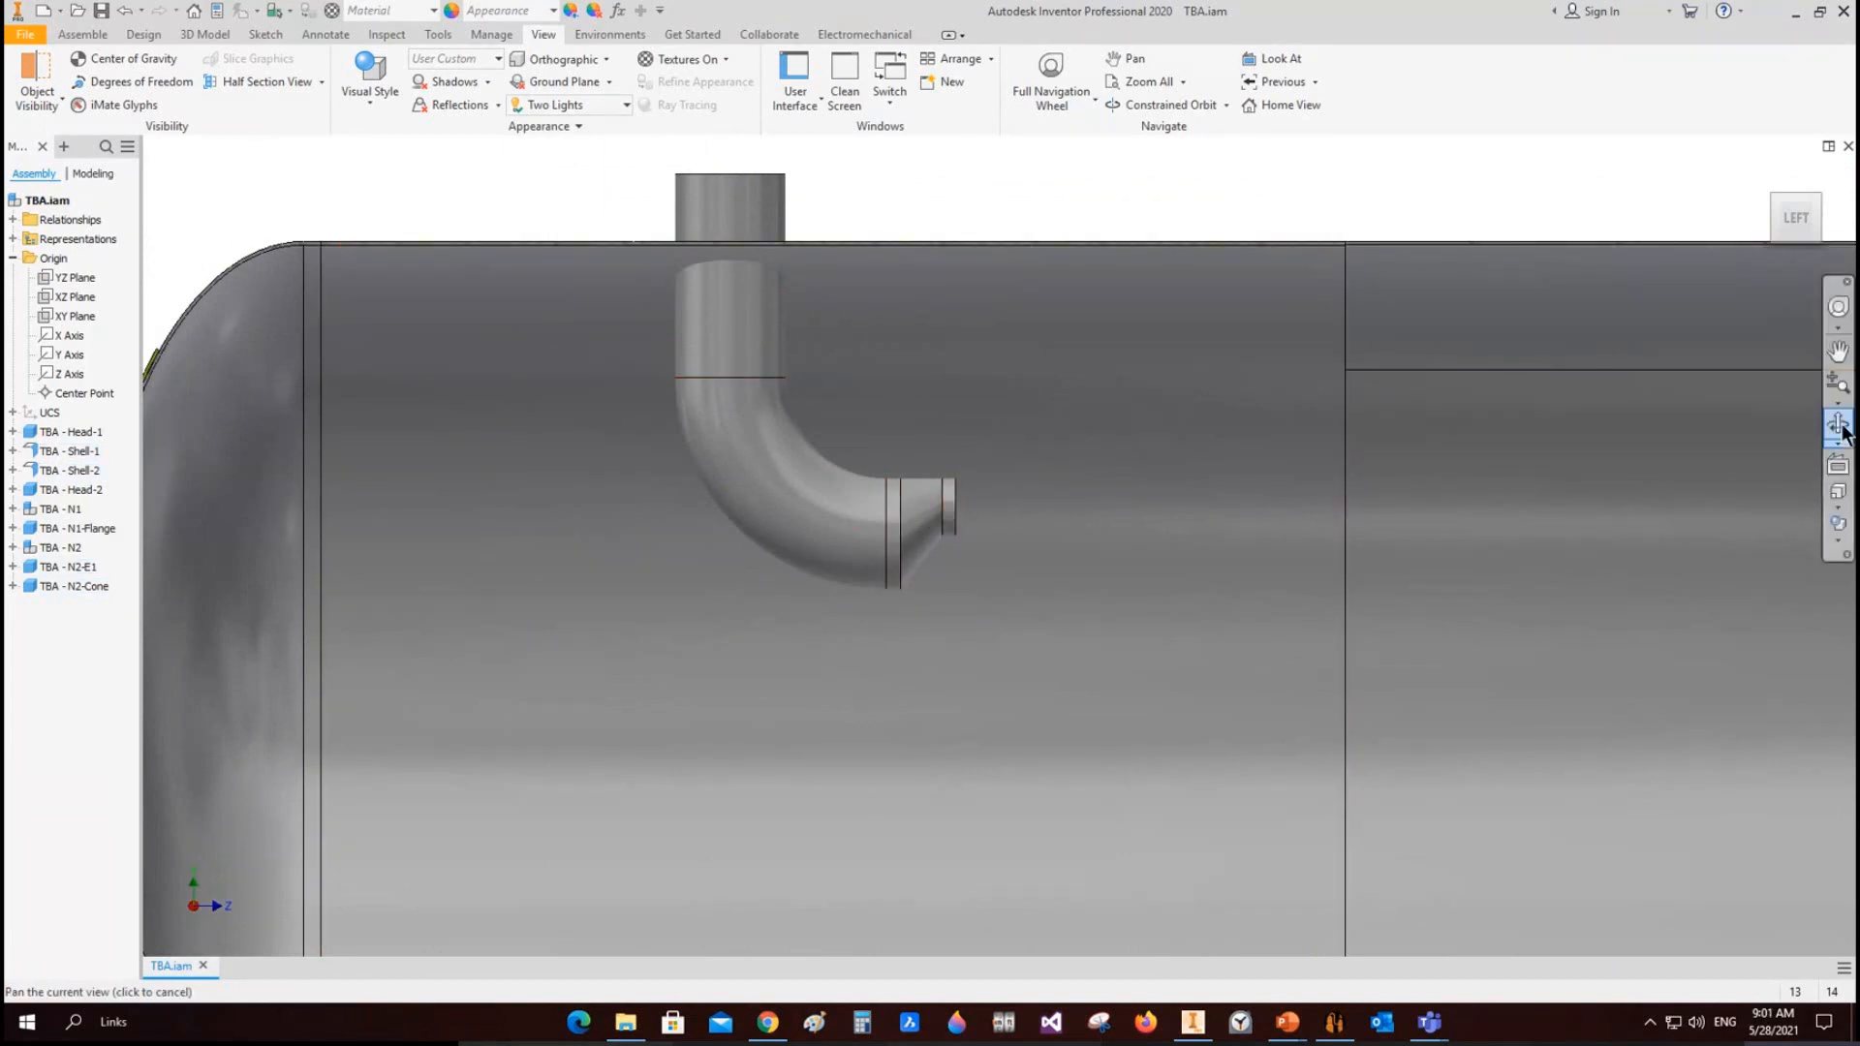
key(F6)
drag(978, 642, 930, 406)
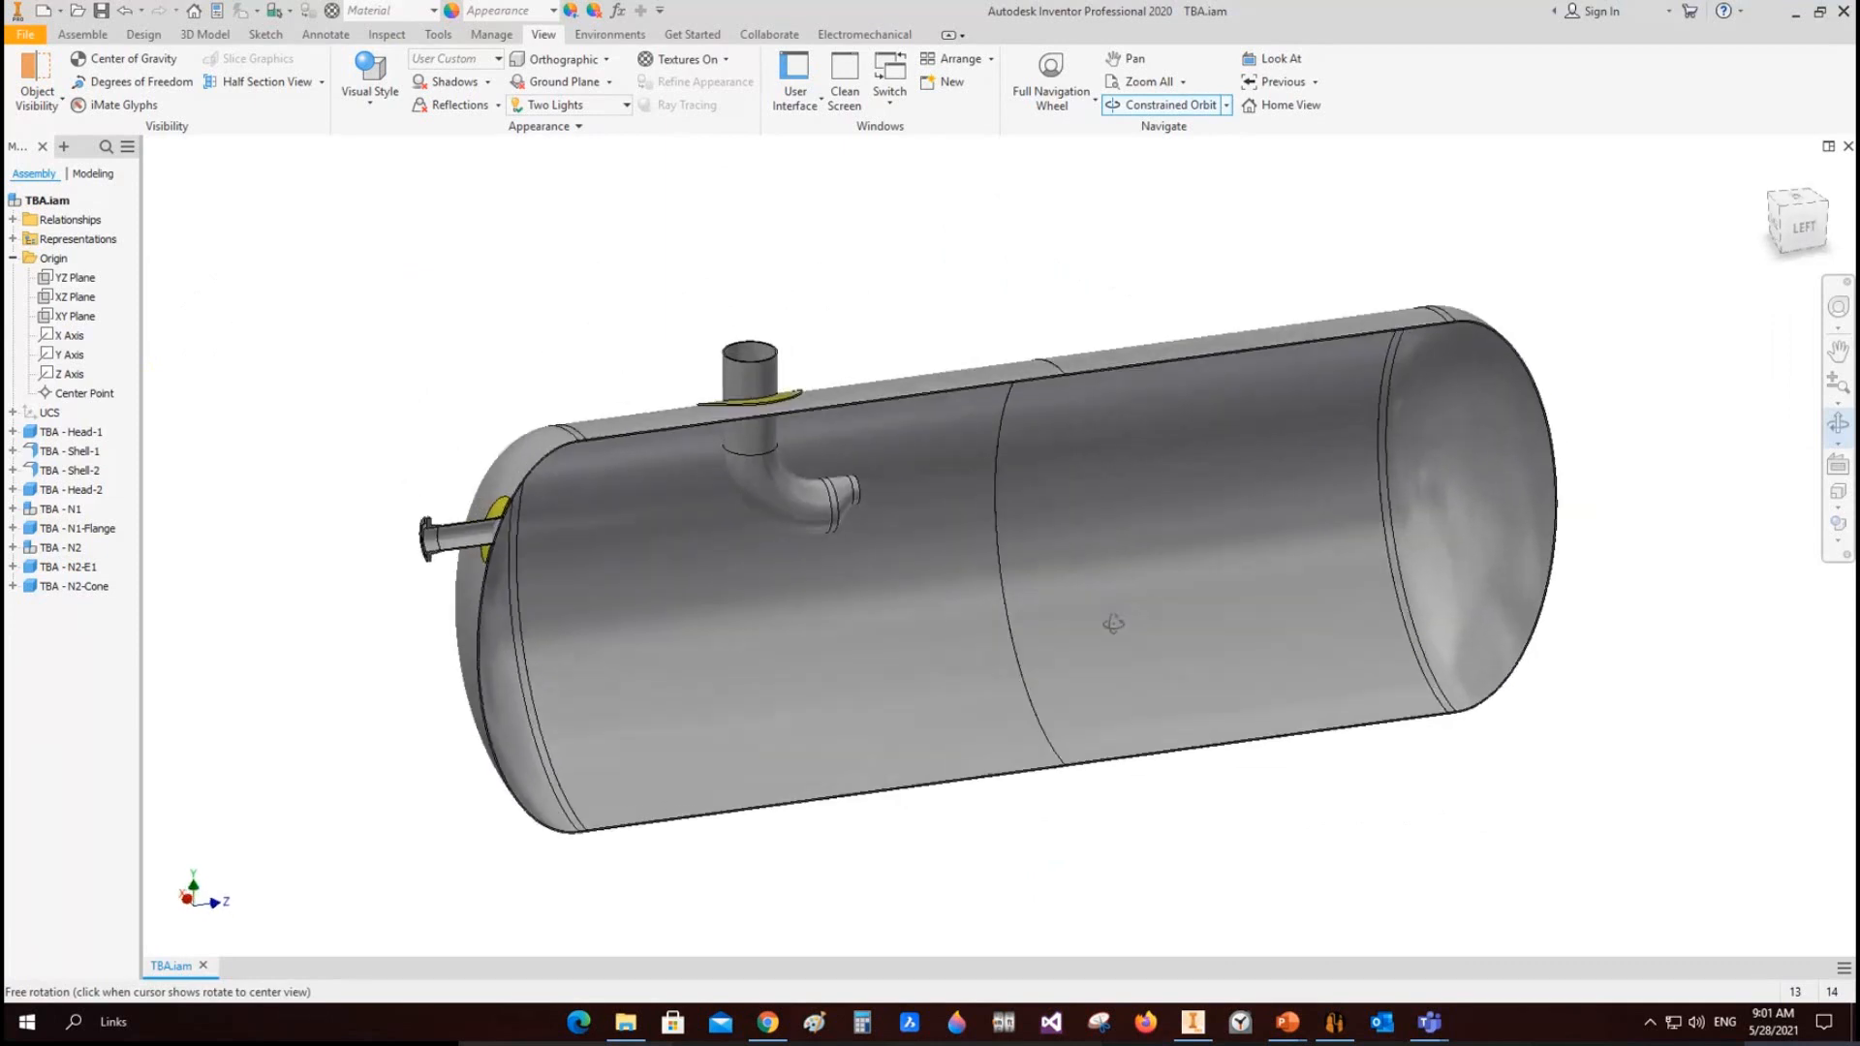
key(Escape)
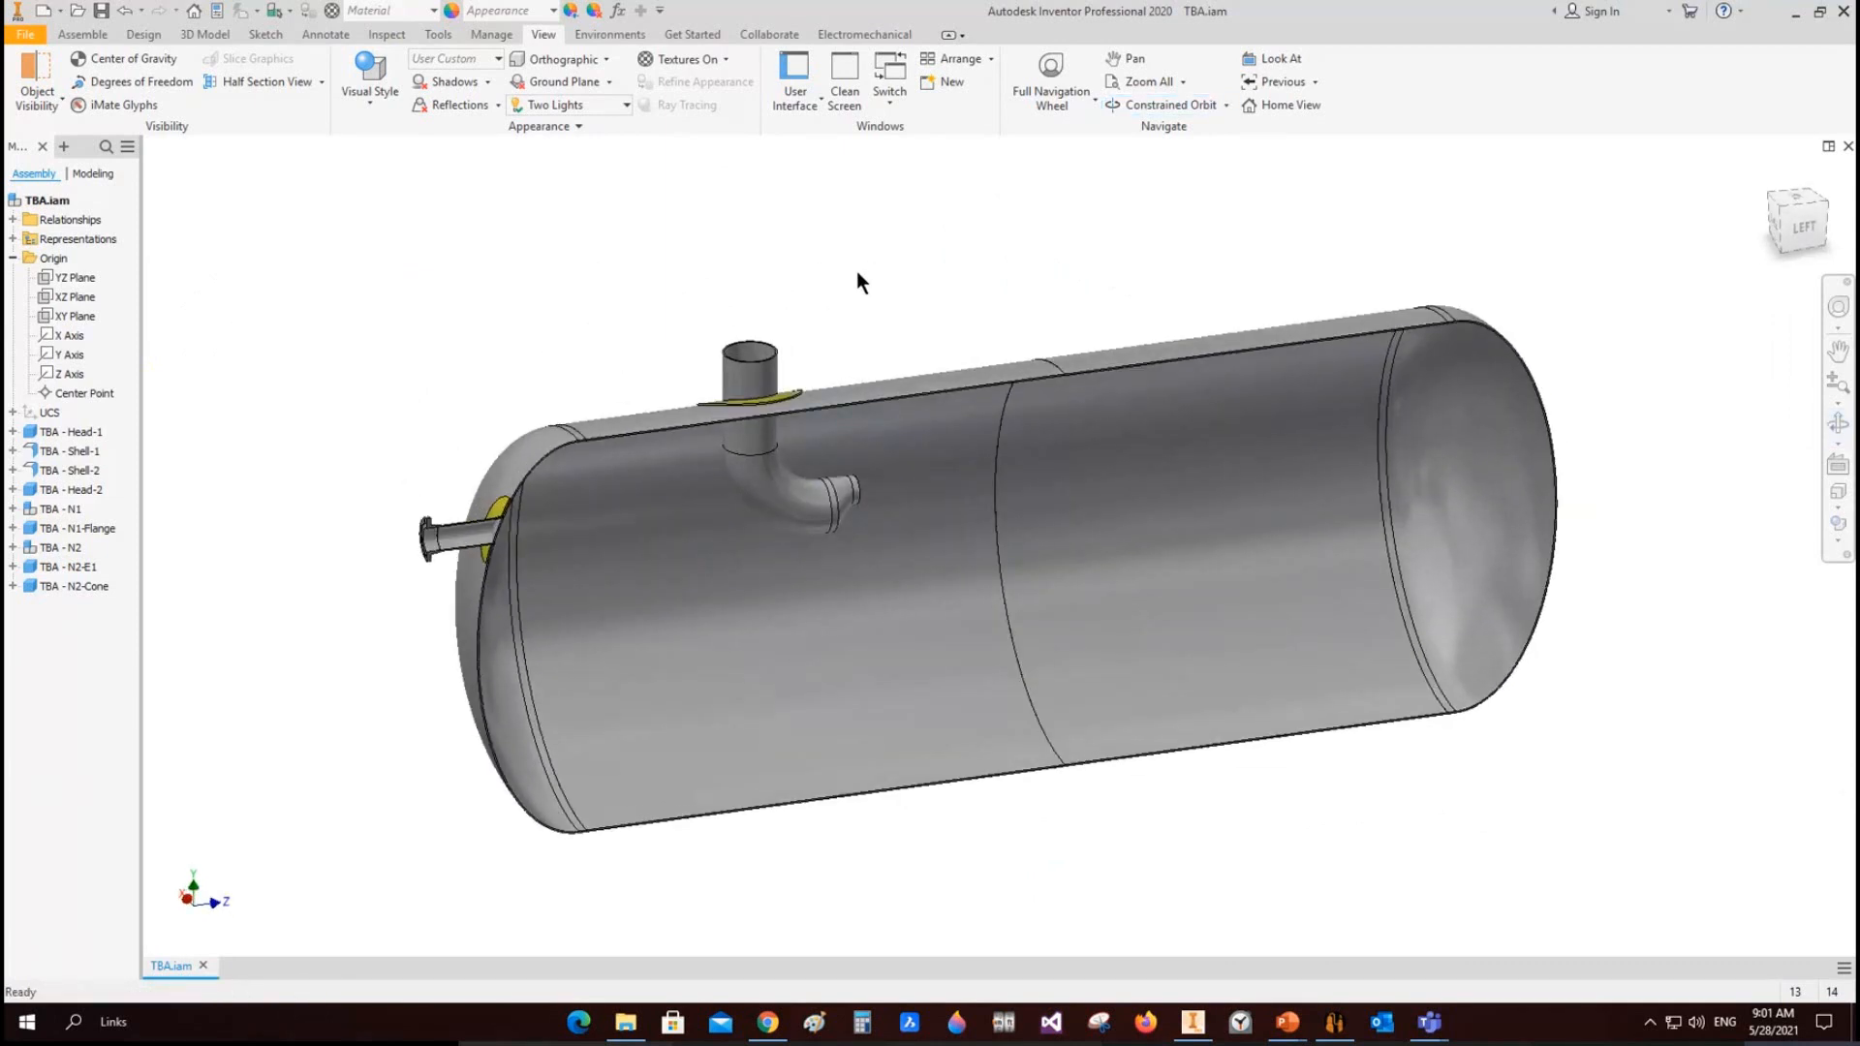
click(323, 82)
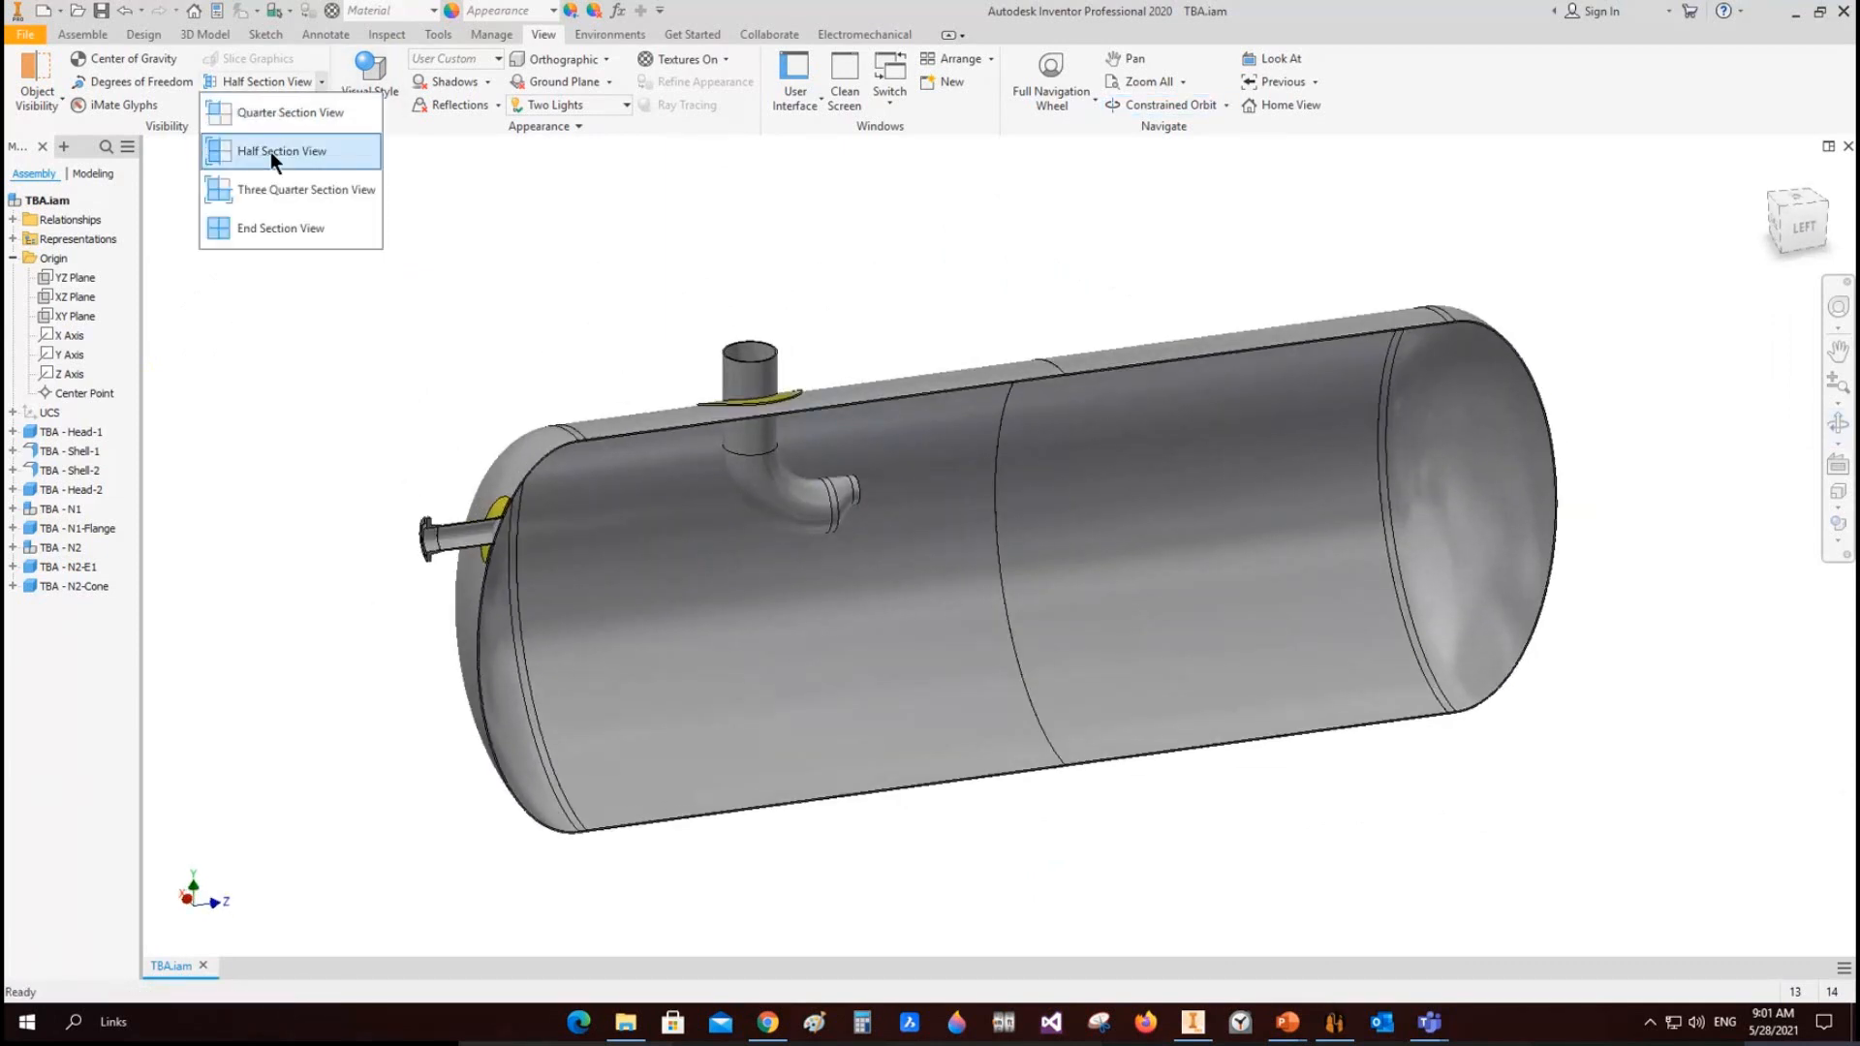
click(272, 228)
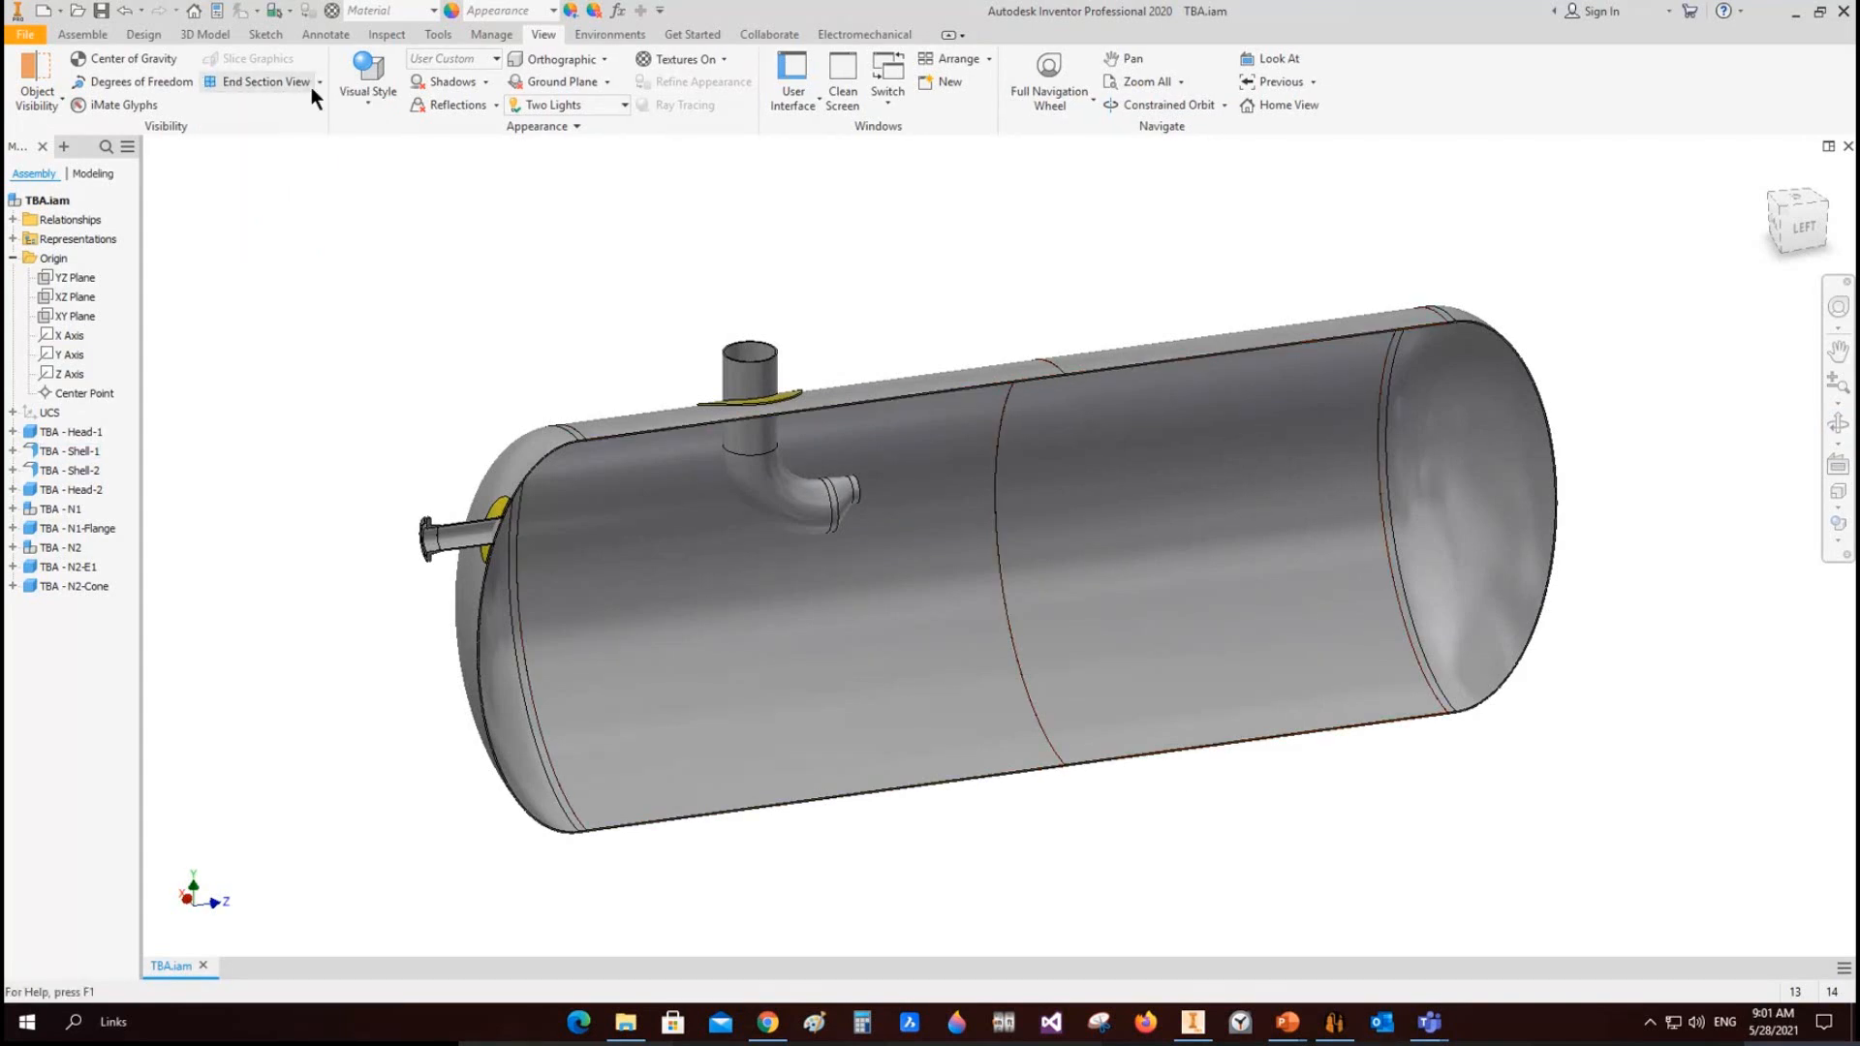
scroll(719, 479, up, 5)
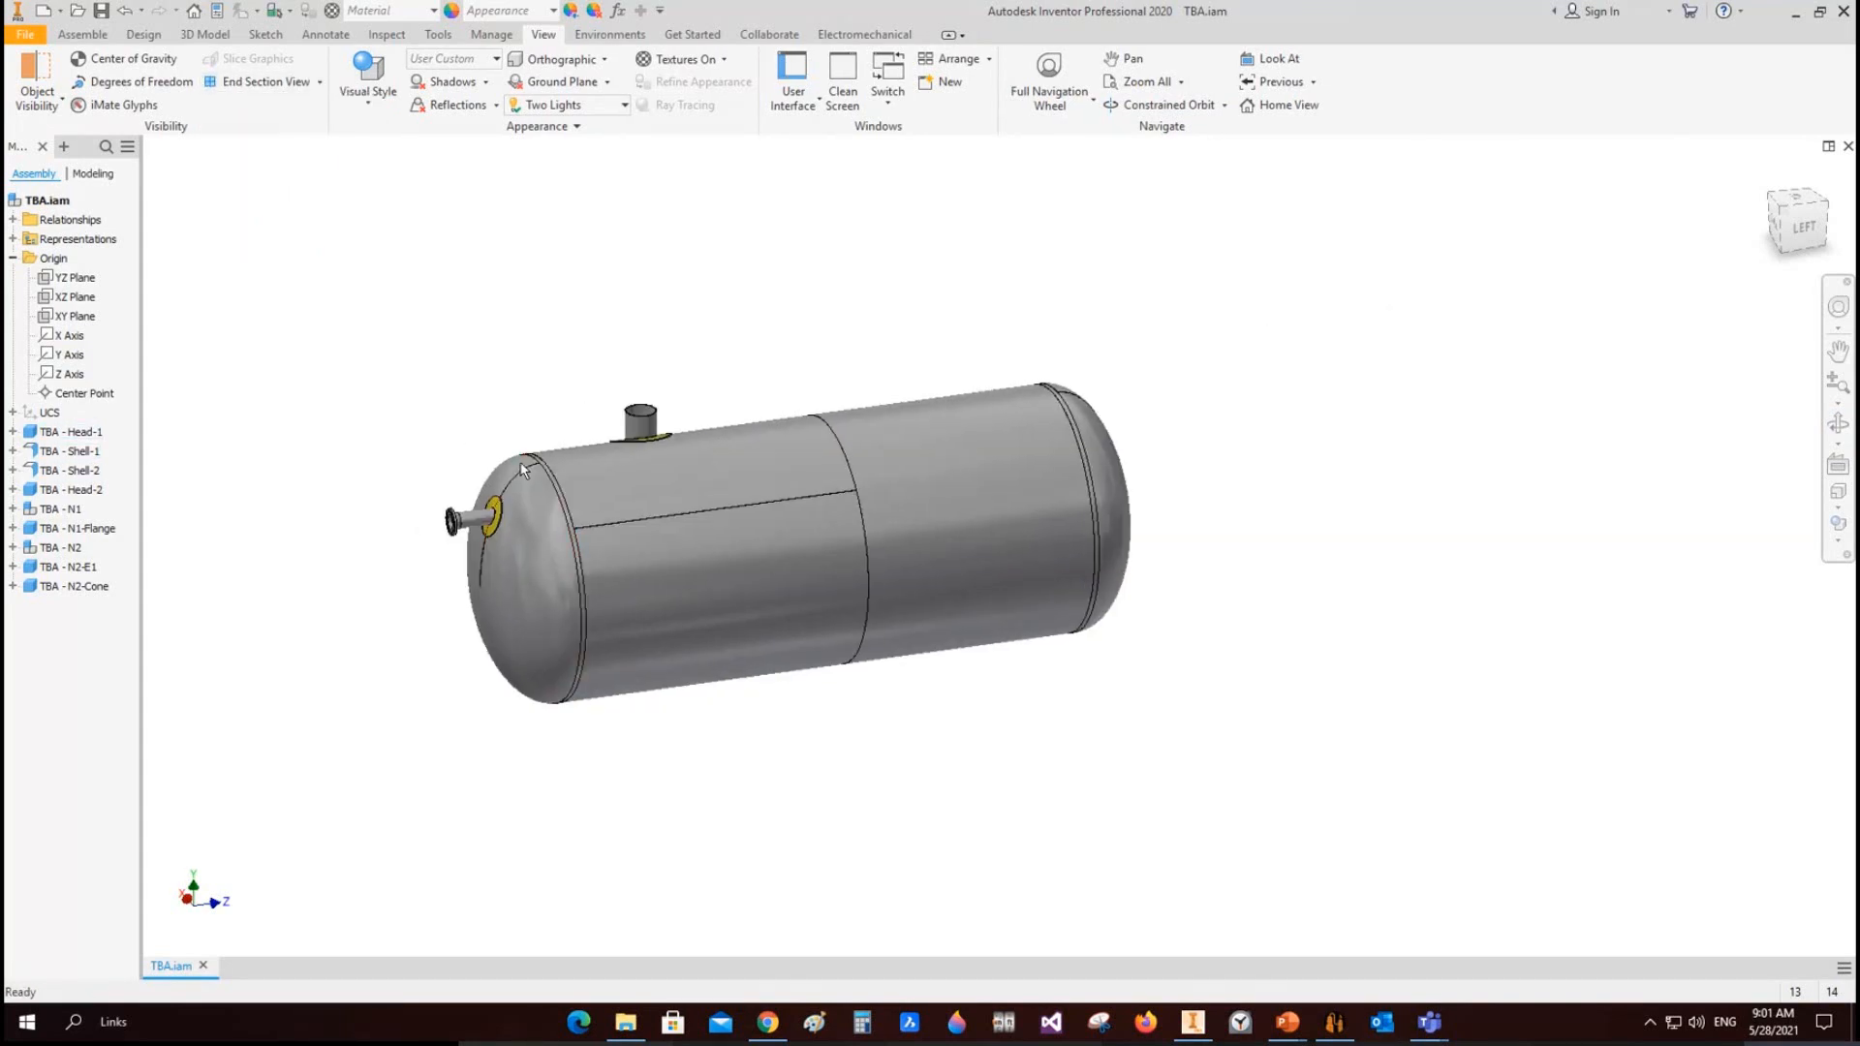
Step: Switch to Static Equipment Generator and add a saddle named Saddle-1 to Shell-1
click(1333, 1022)
click(100, 287)
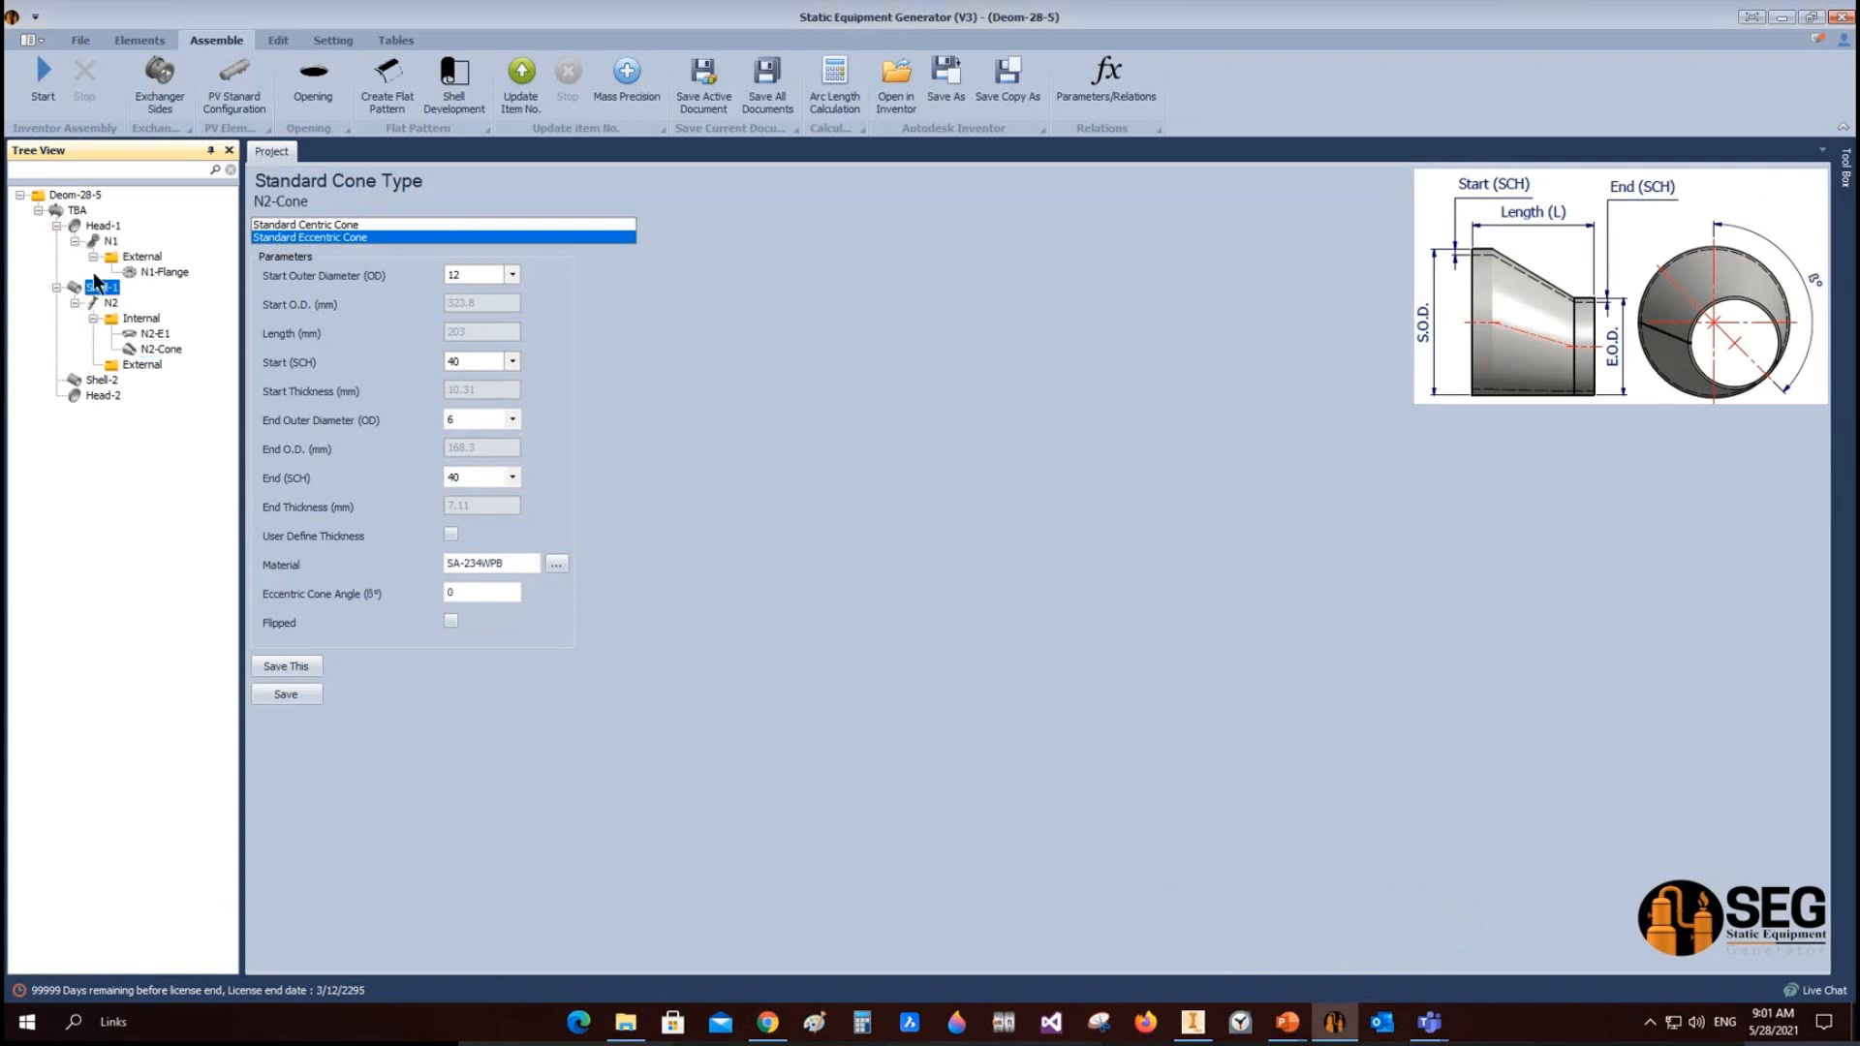
click(136, 39)
click(36, 83)
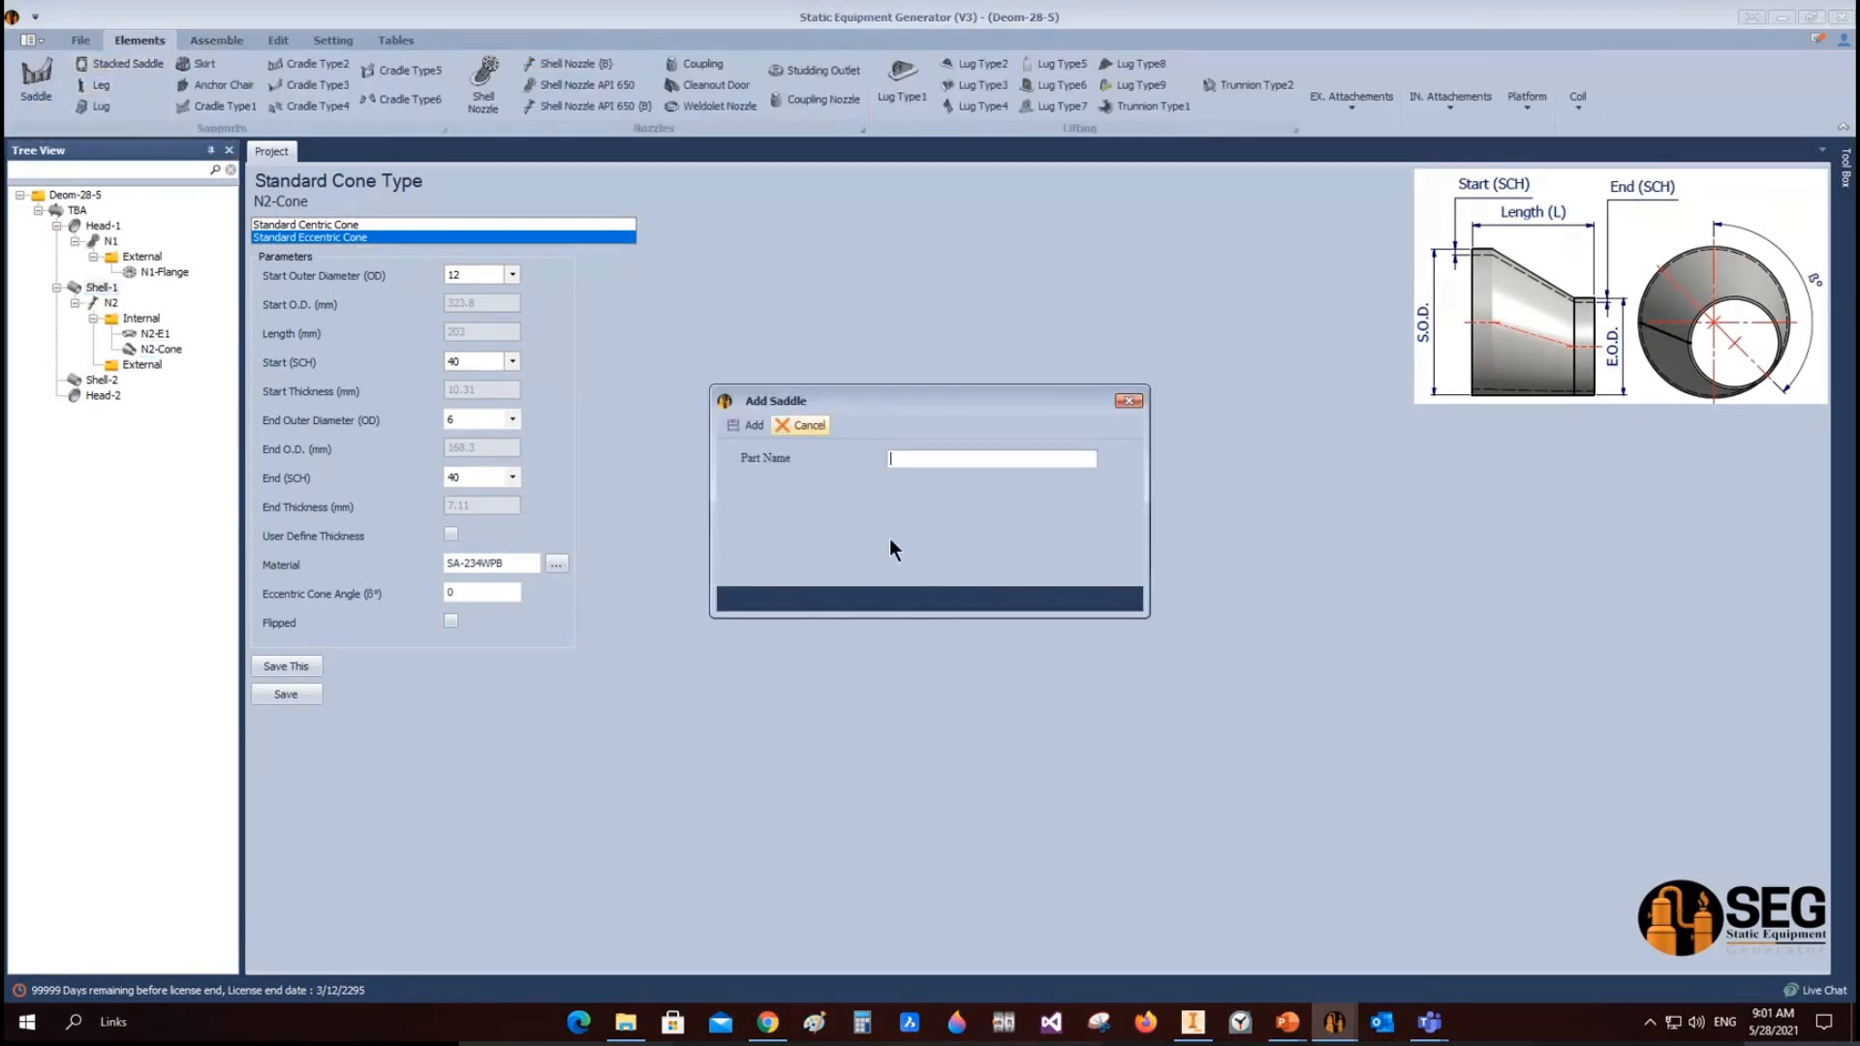
text(Saddle-1)
click(741, 423)
click(98, 382)
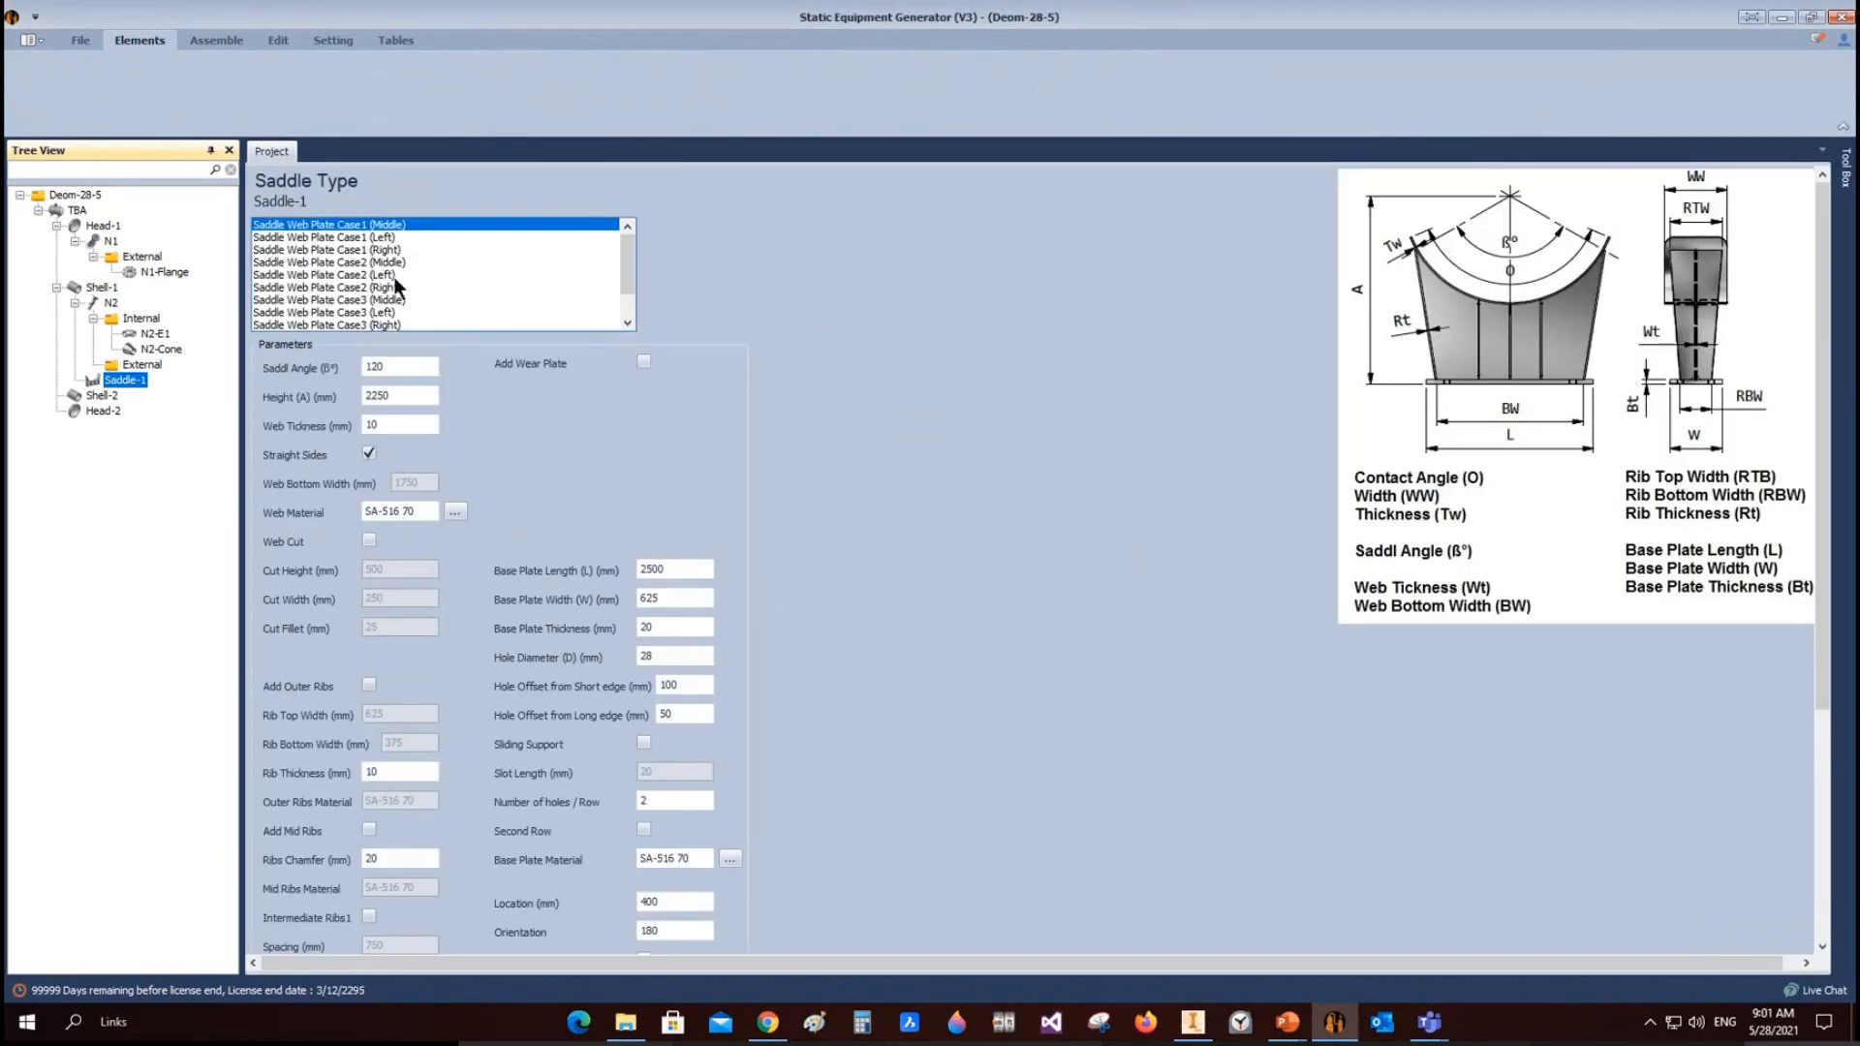
Step: Set Saddle-1's height to 2000 mm and its saddle angle to 140 degrees, keeping the Straight Sides option enabled
scroll(400, 257, down, 1)
click(431, 396)
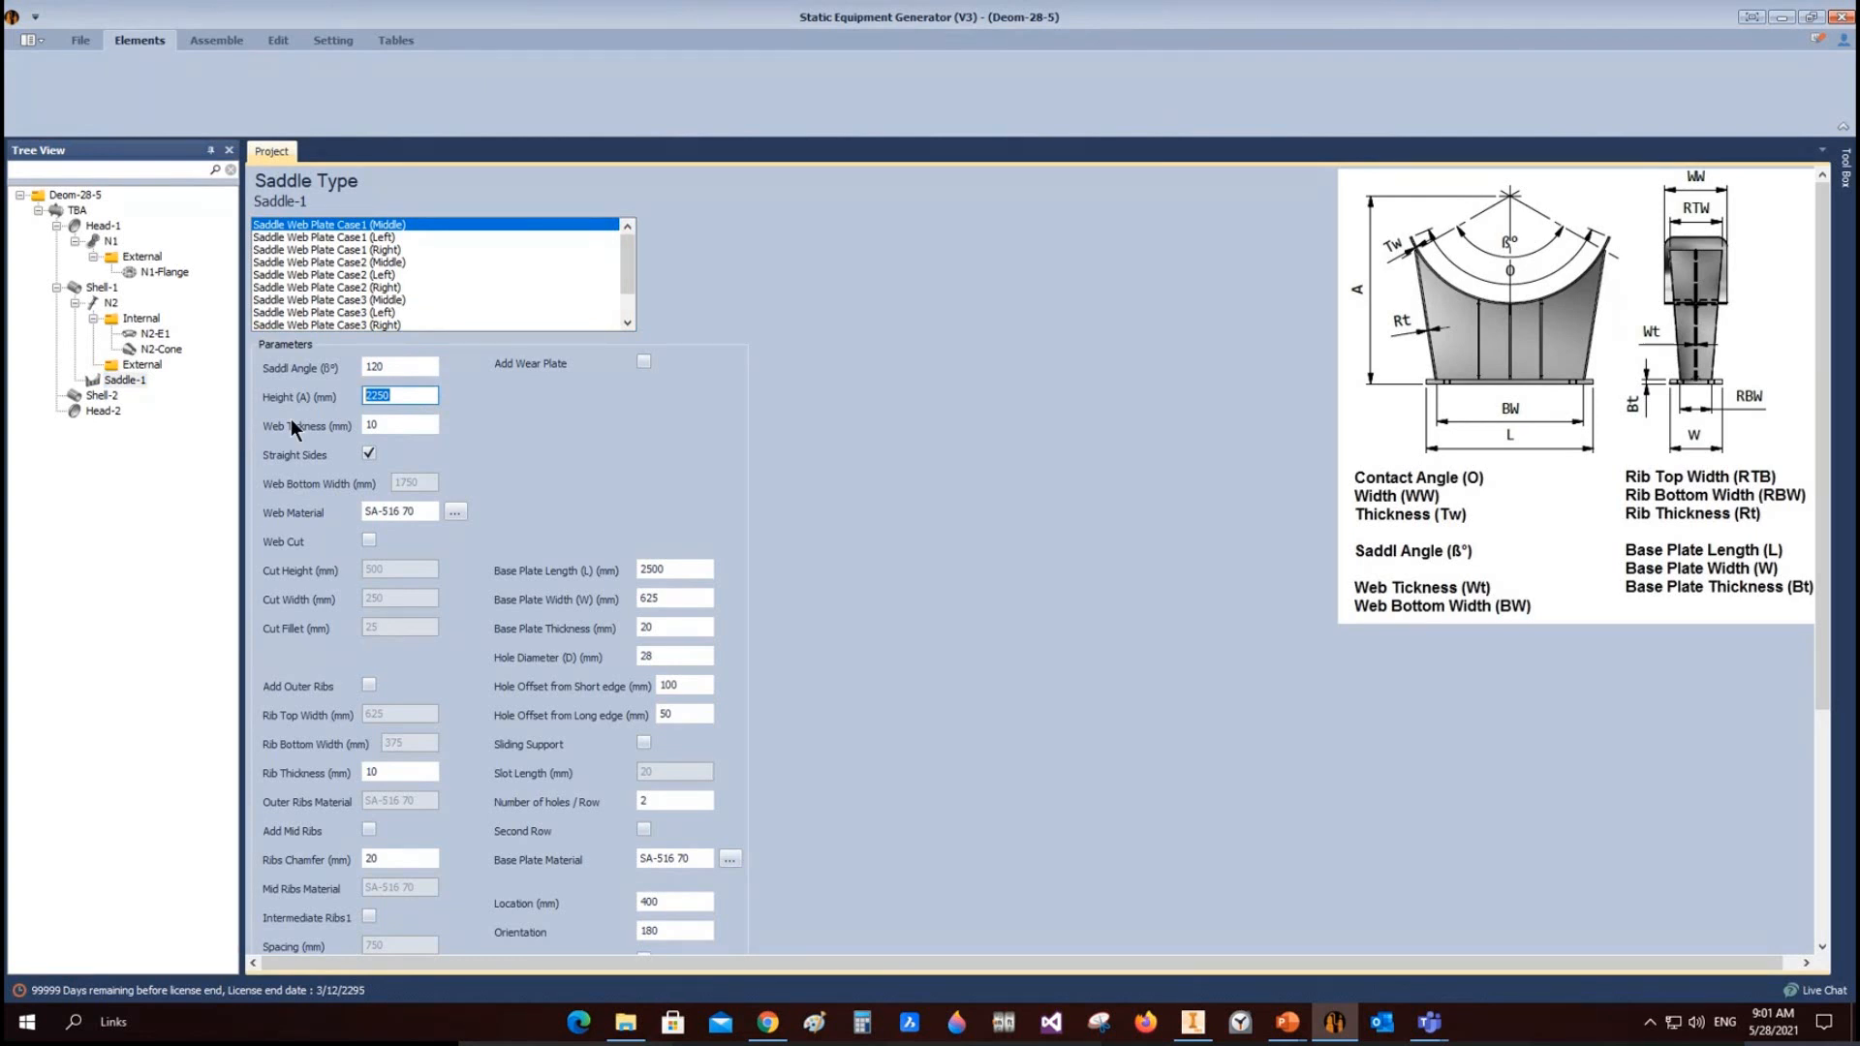
text(2000)
click(419, 367)
text(14)
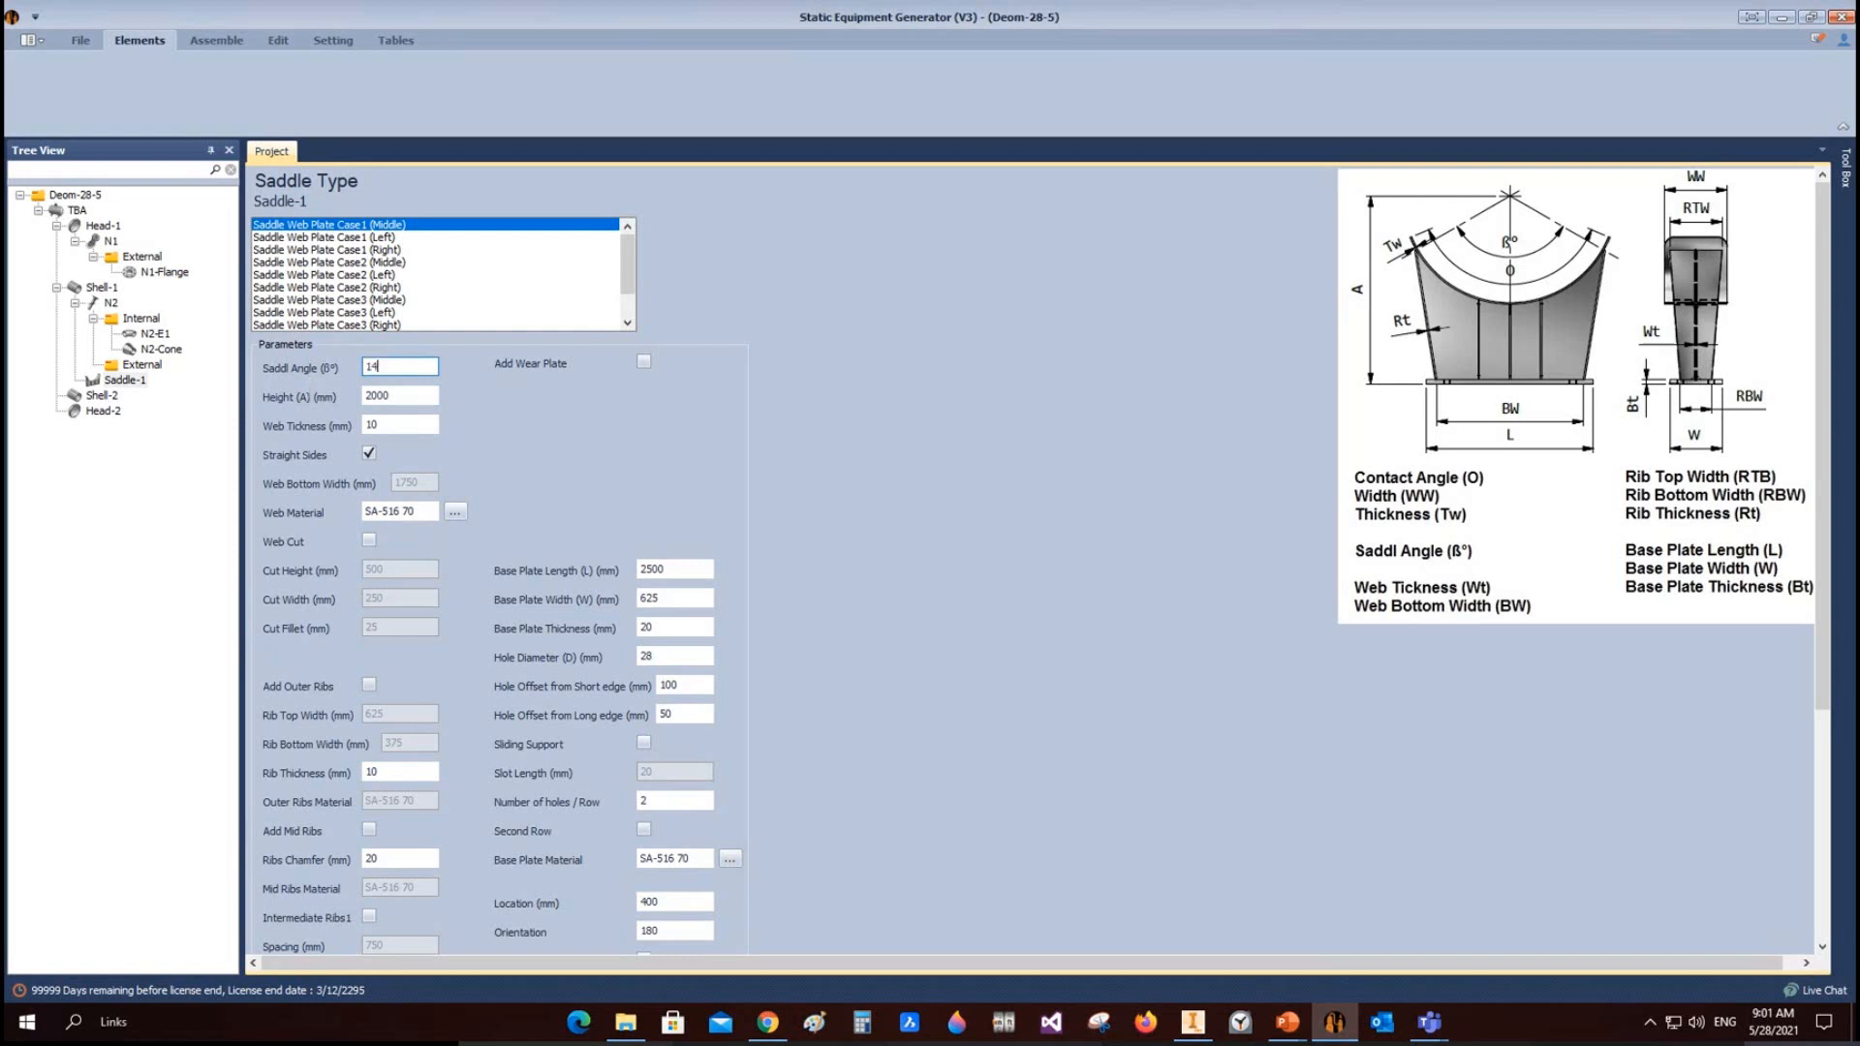
text(0)
key(Tab)
key(Tab)
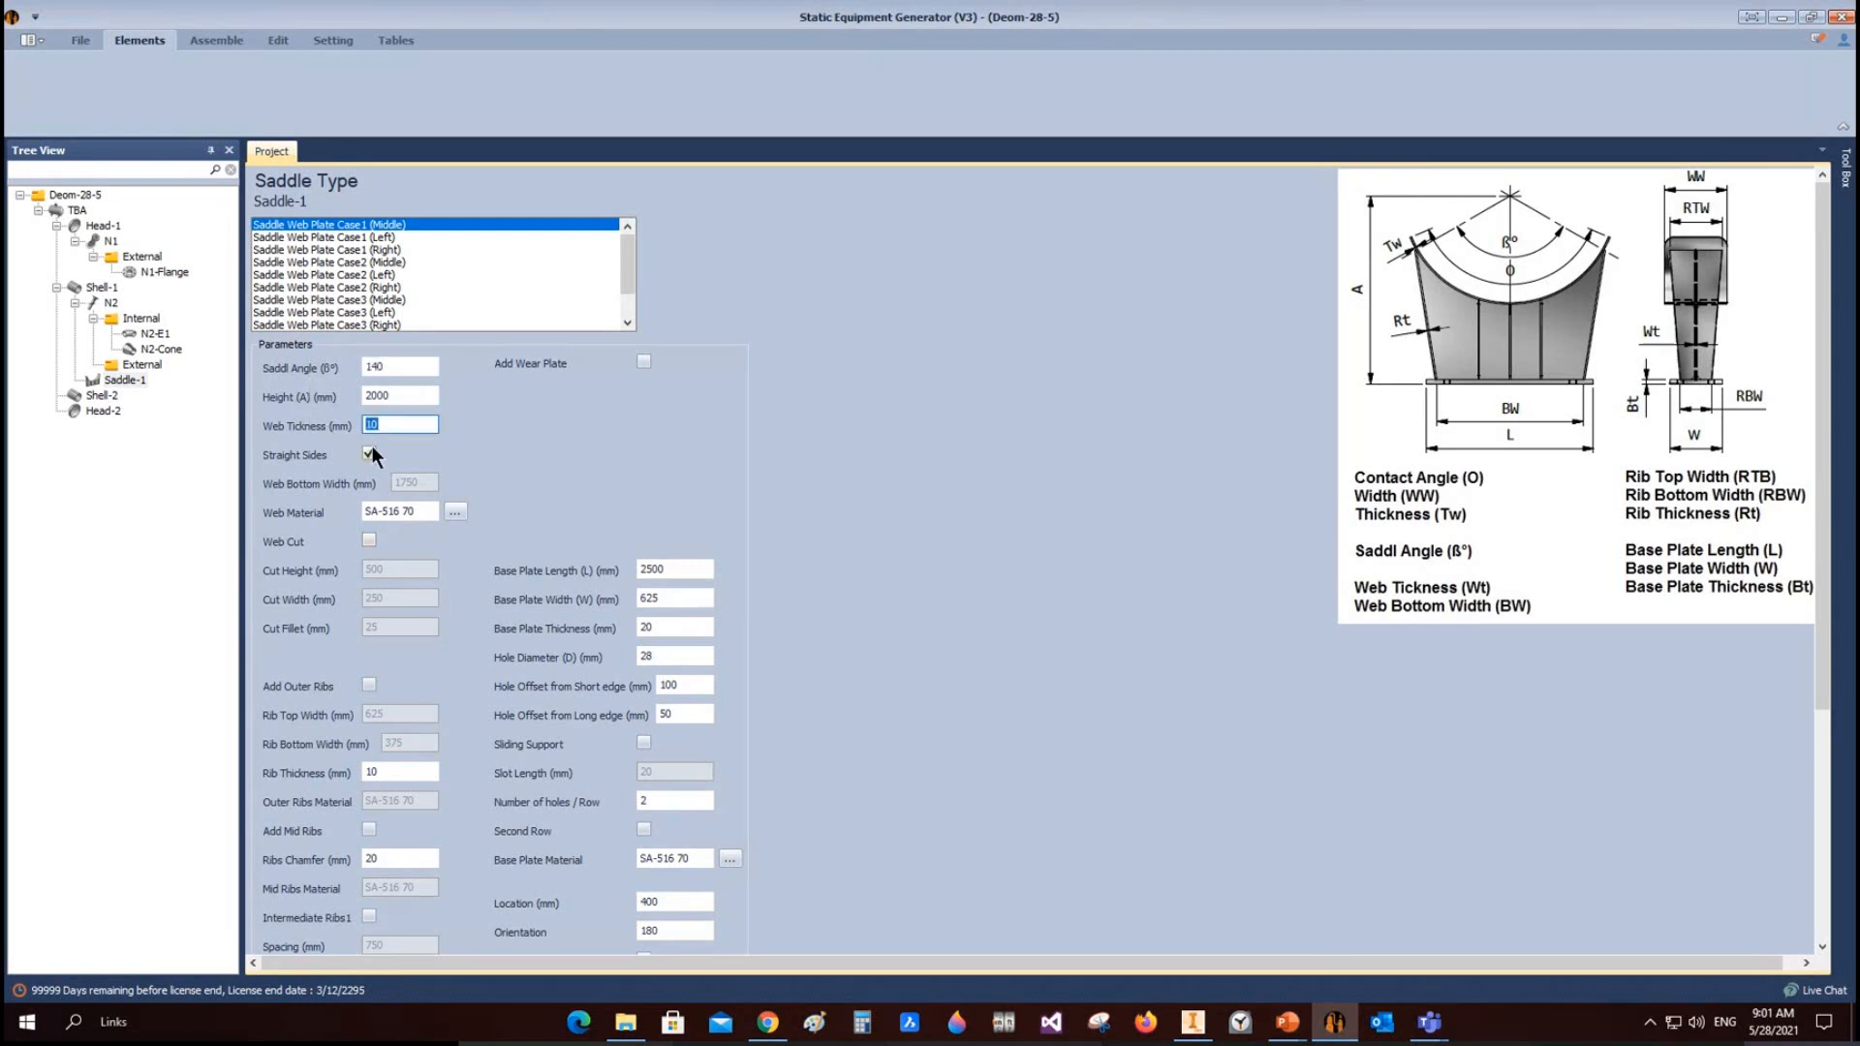
click(369, 452)
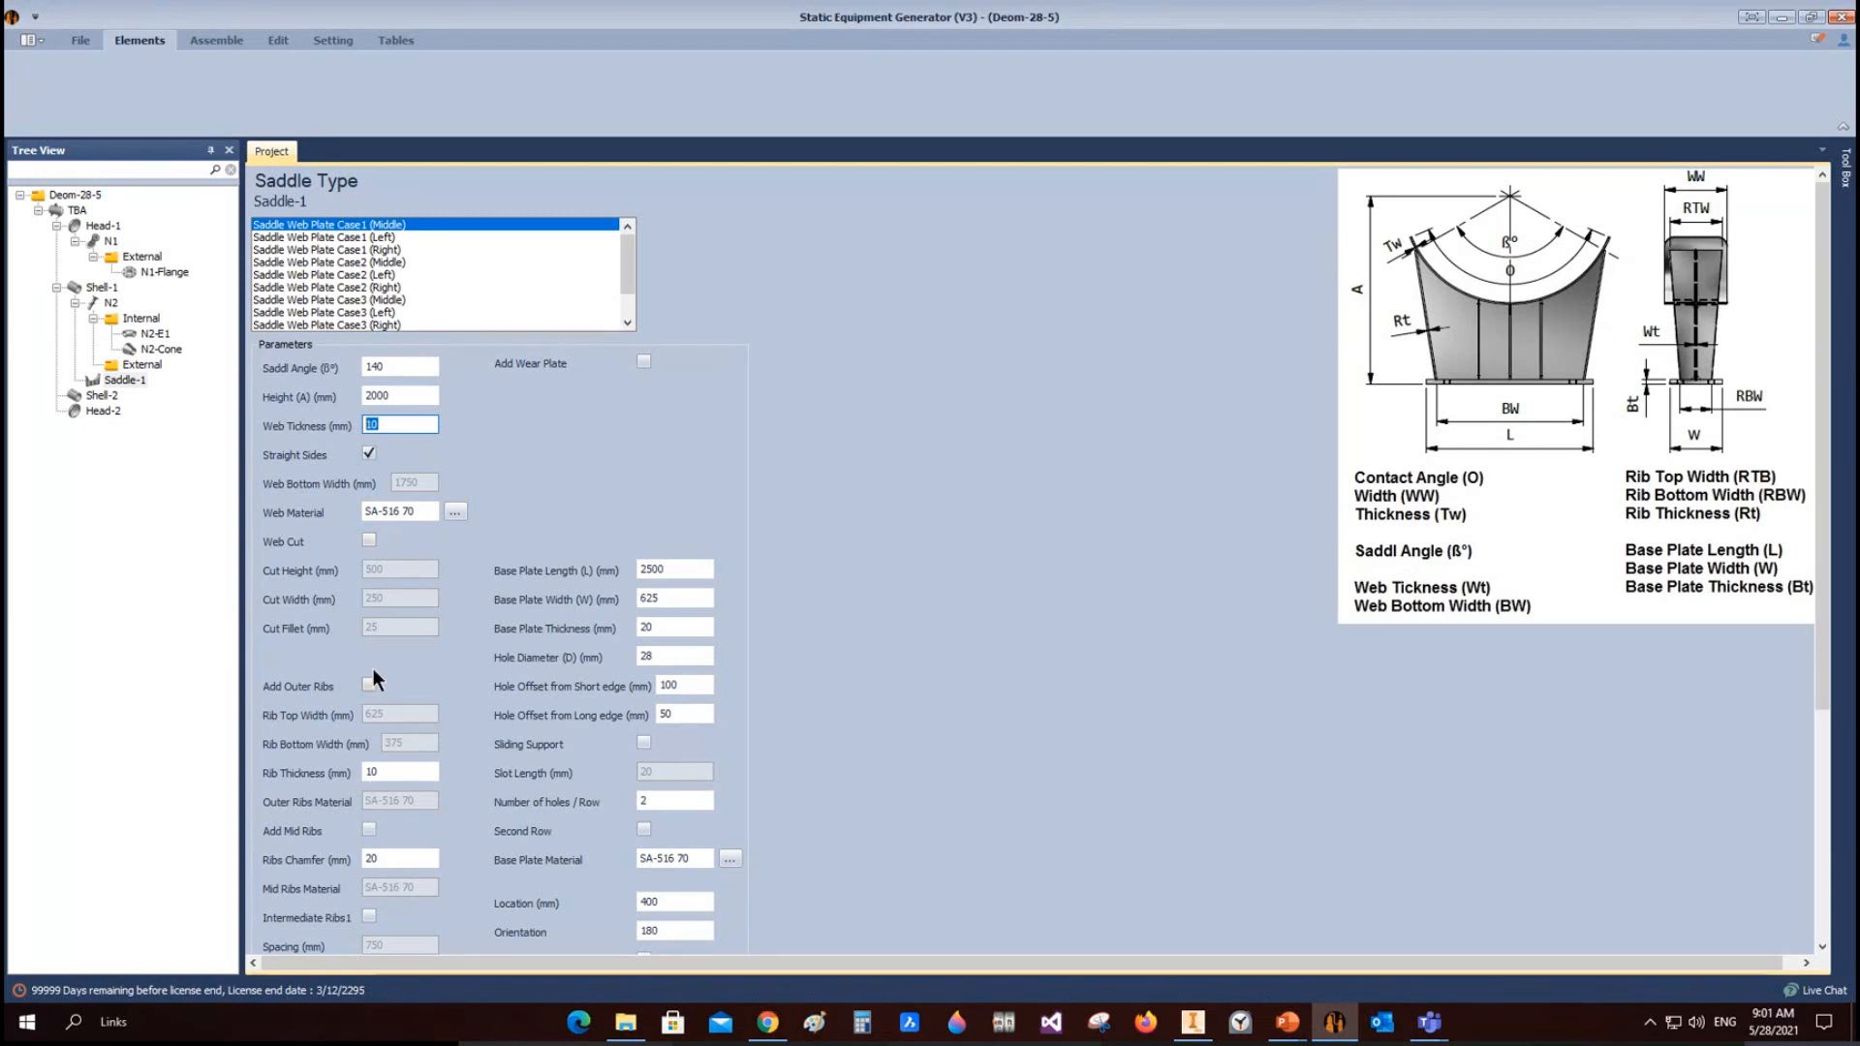
Step: Add a wear plate to Saddle-1 with a 160-degree contact angle, 500 mm width and 50 mm fillet
scroll(374, 669, down, 2)
click(643, 246)
key(ctrl+a)
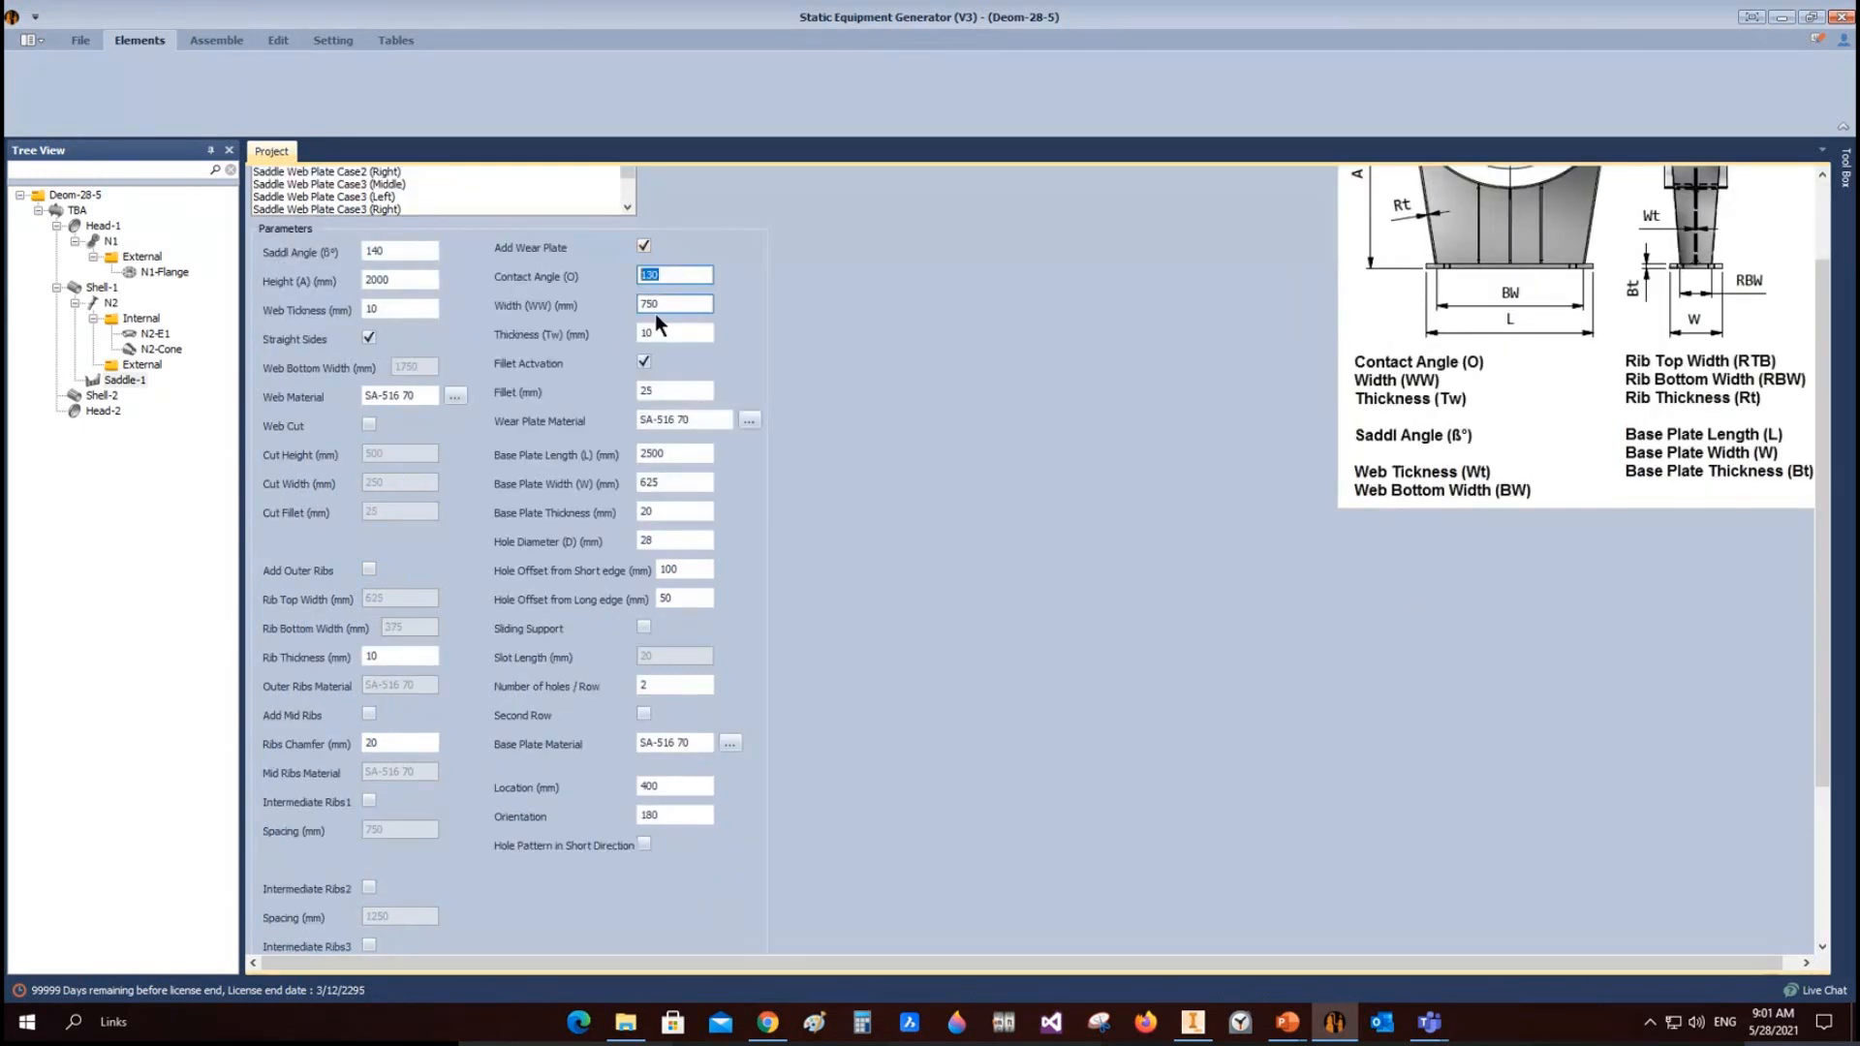
text(160)
key(Tab)
text(500)
key(Tab)
key(Tab)
key(Tab)
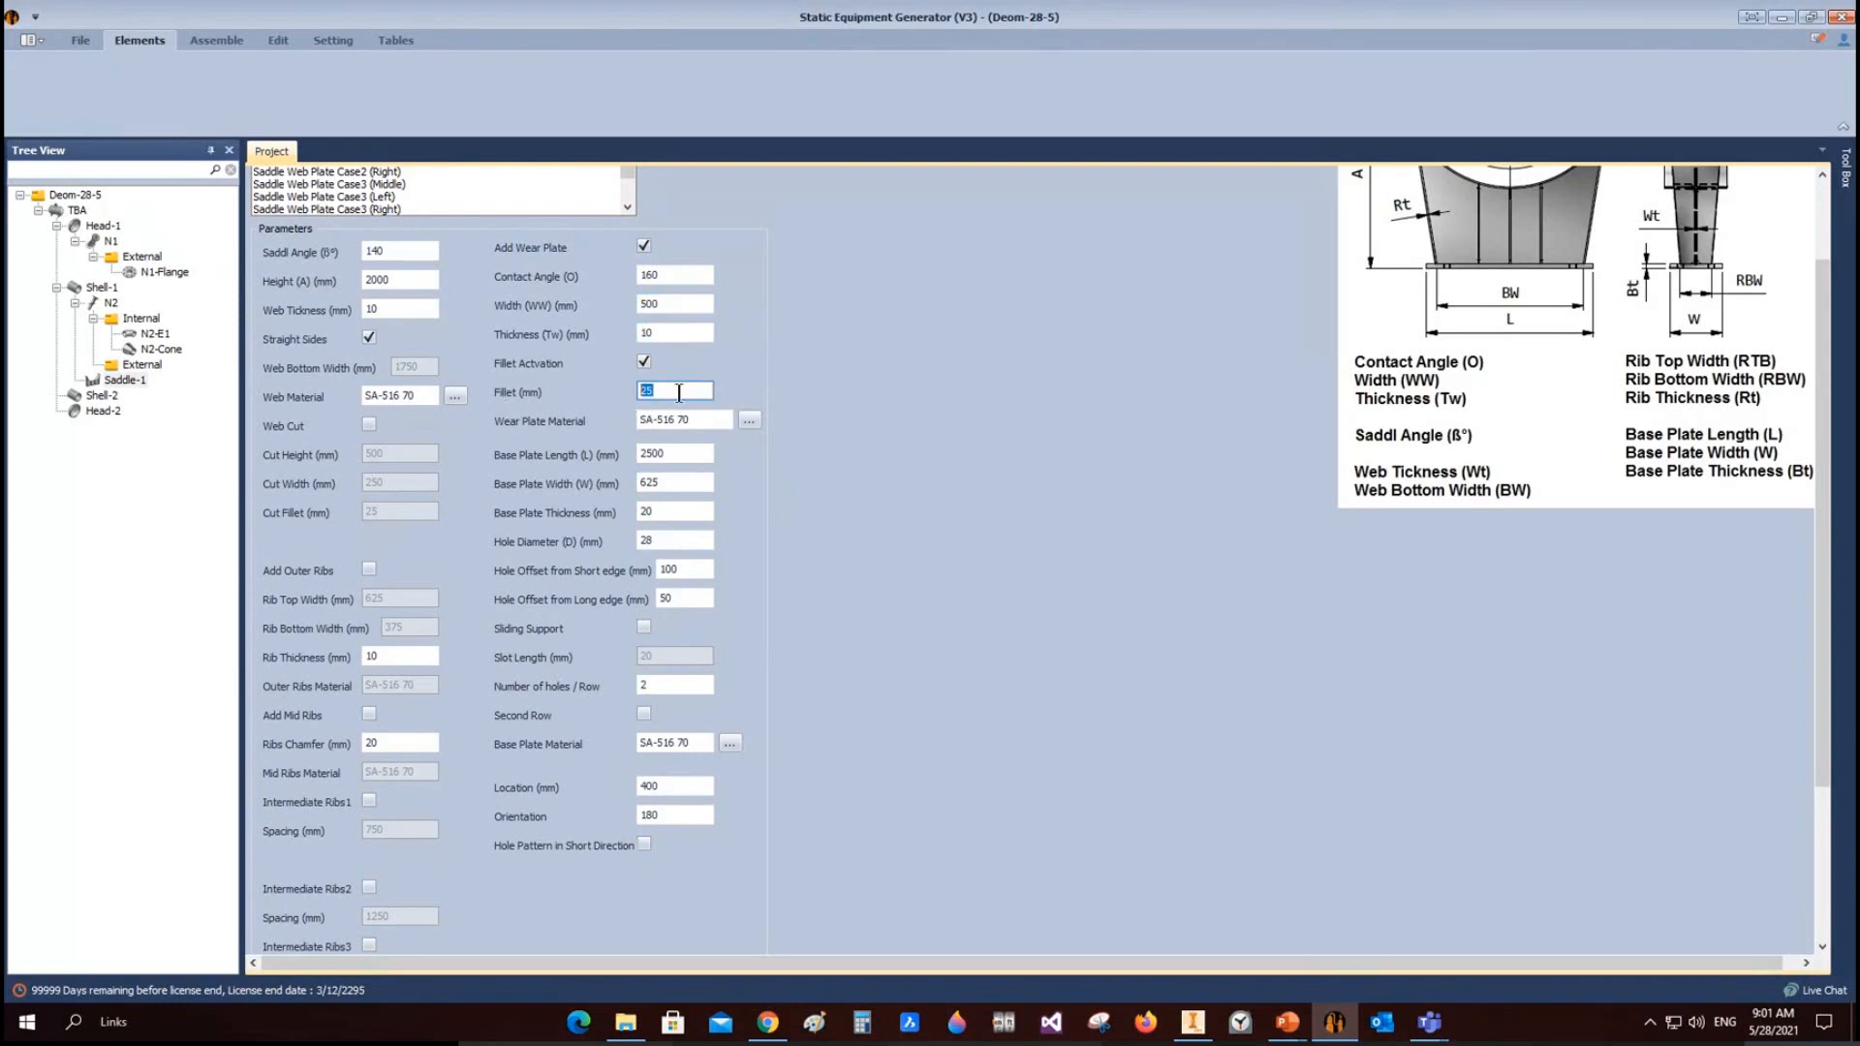
text(50)
click(708, 415)
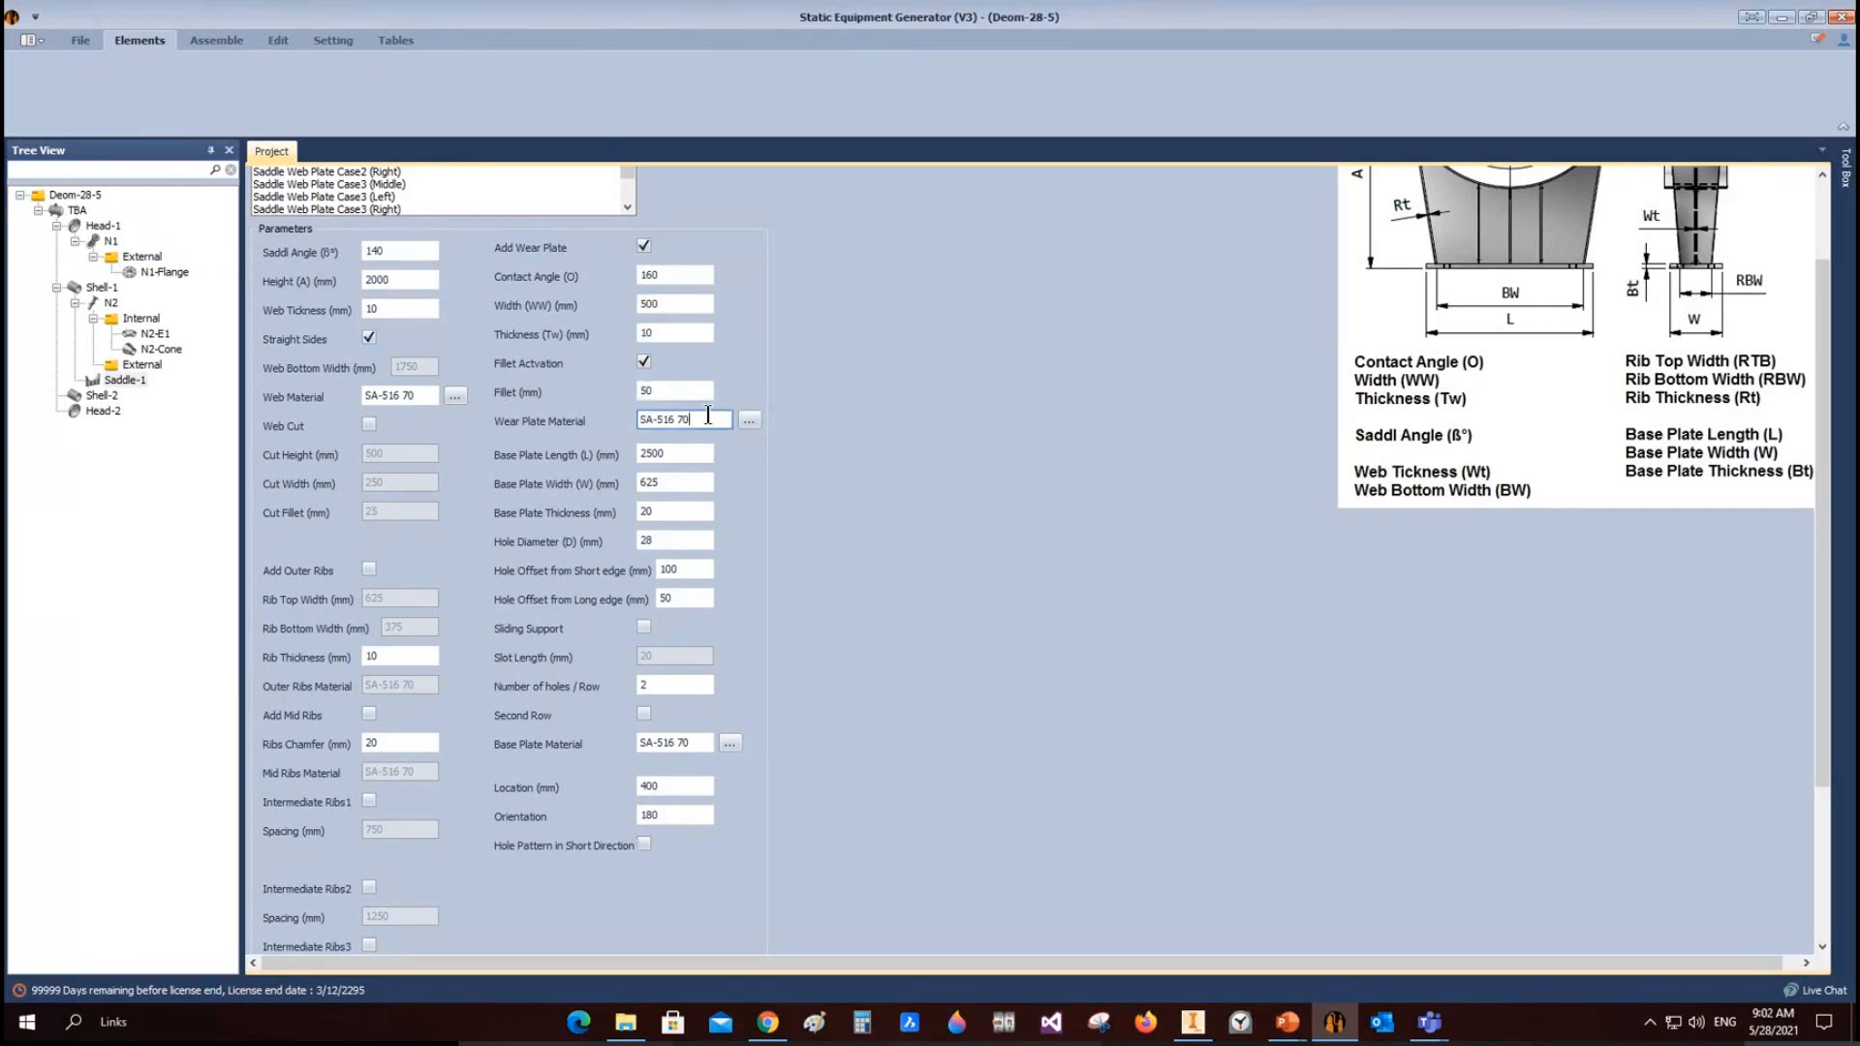
Step: Set Saddle-1's base plate to 1800 mm length, 400 mm width and 50 mm thickness
key(Tab)
key(Tab)
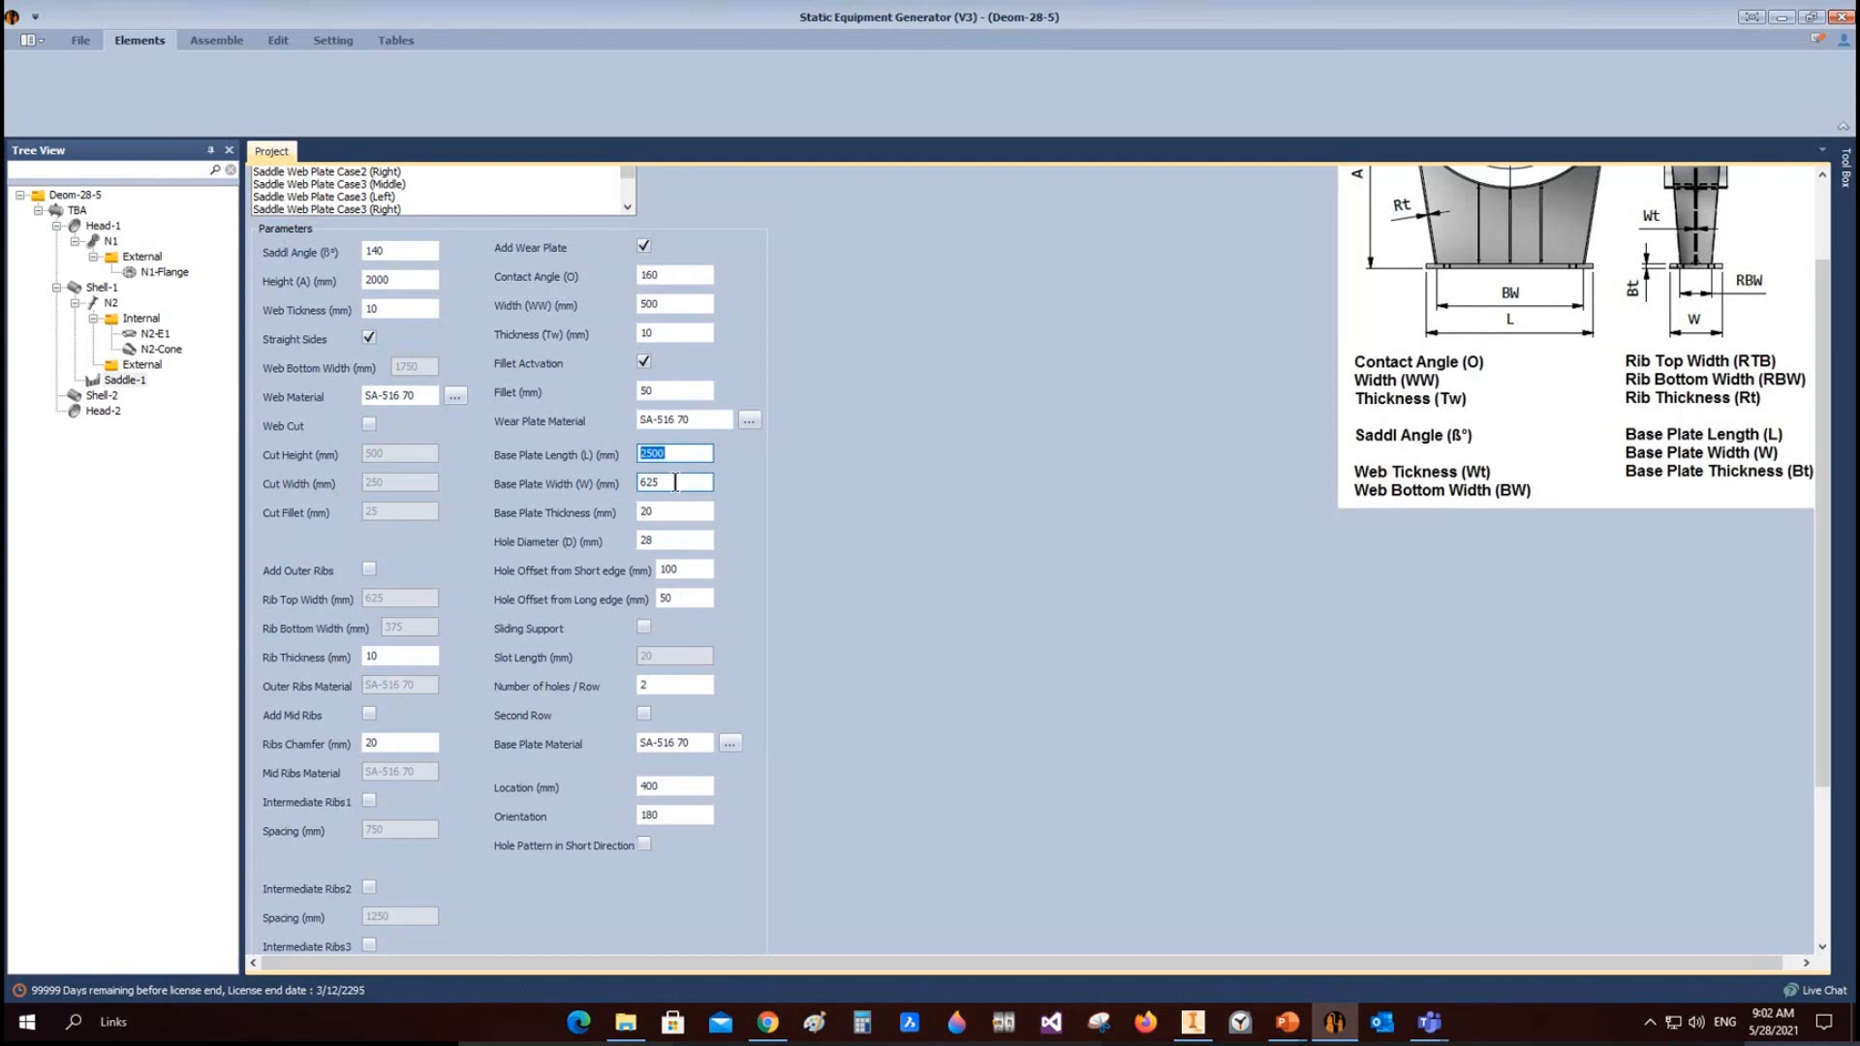
text(1800)
key(Tab)
text(400)
double_click(648, 512)
text(50)
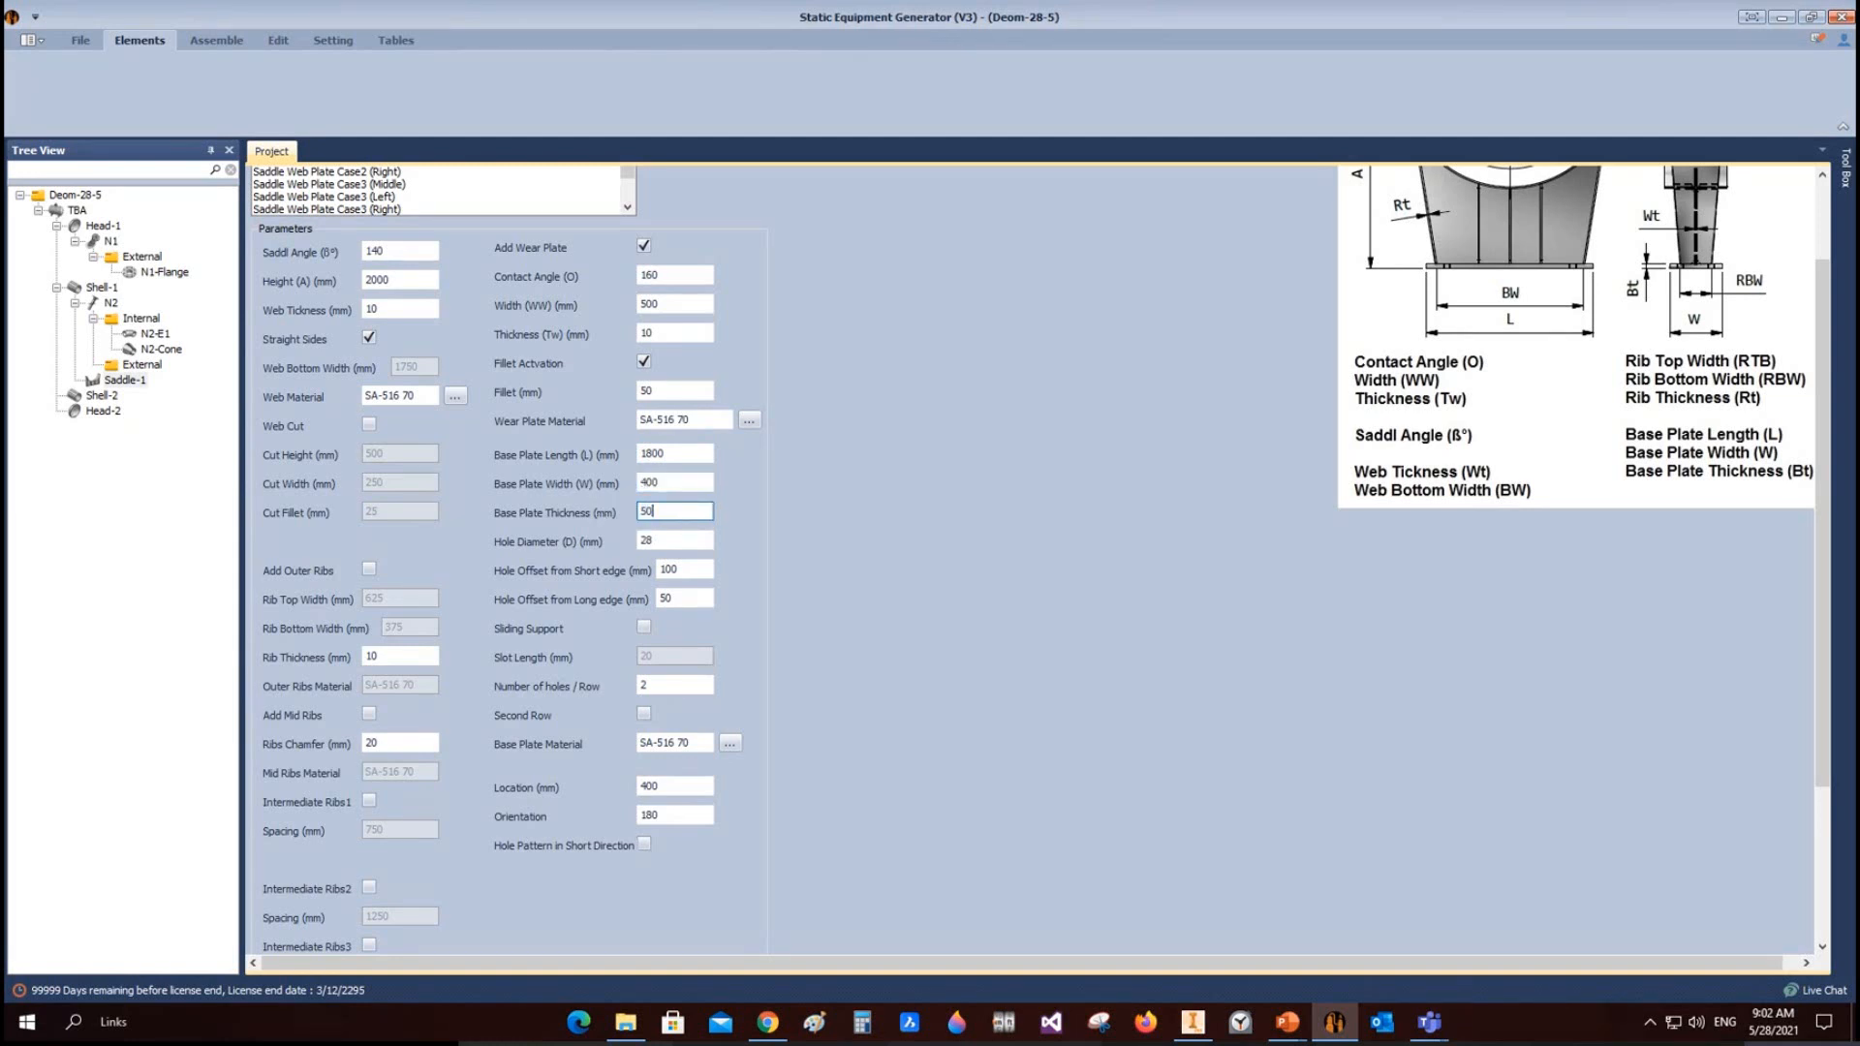
Step: Set Saddle-1's base plate hole diameter to 40 mm and save the saddle
double_click(647, 541)
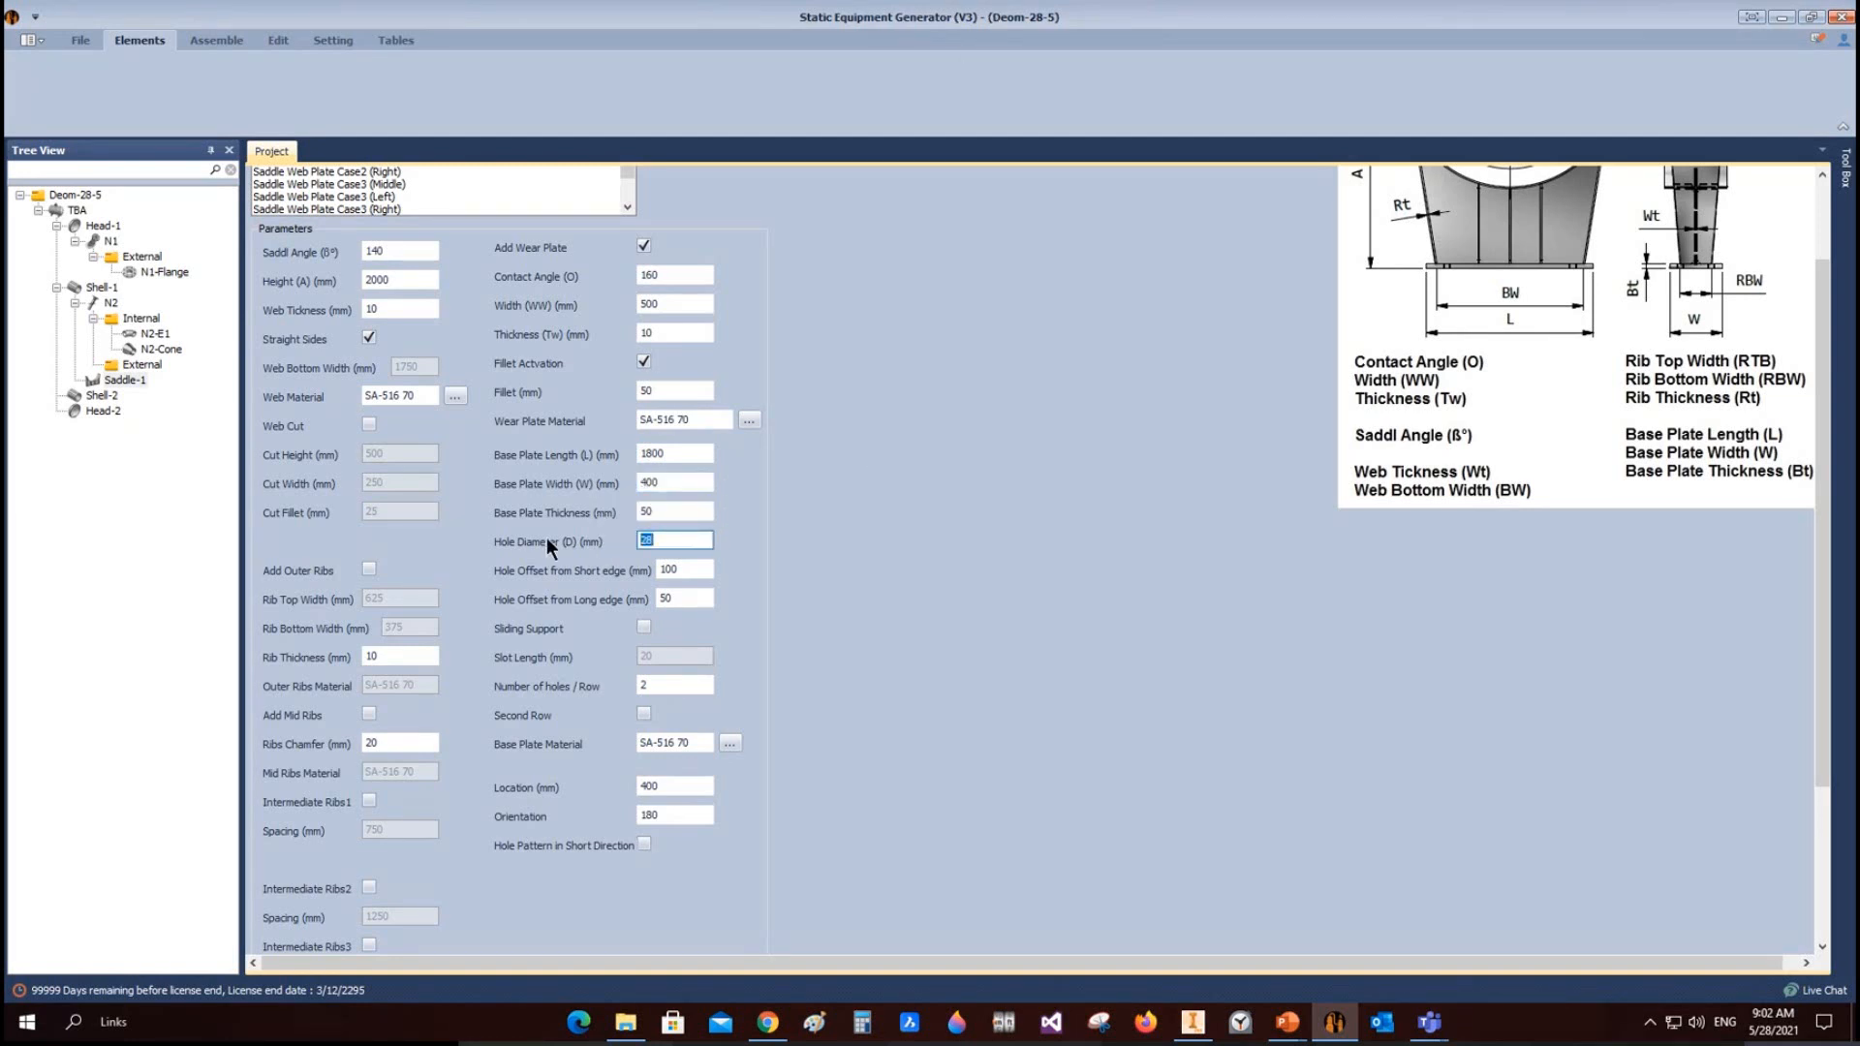
text(40)
double_click(668, 569)
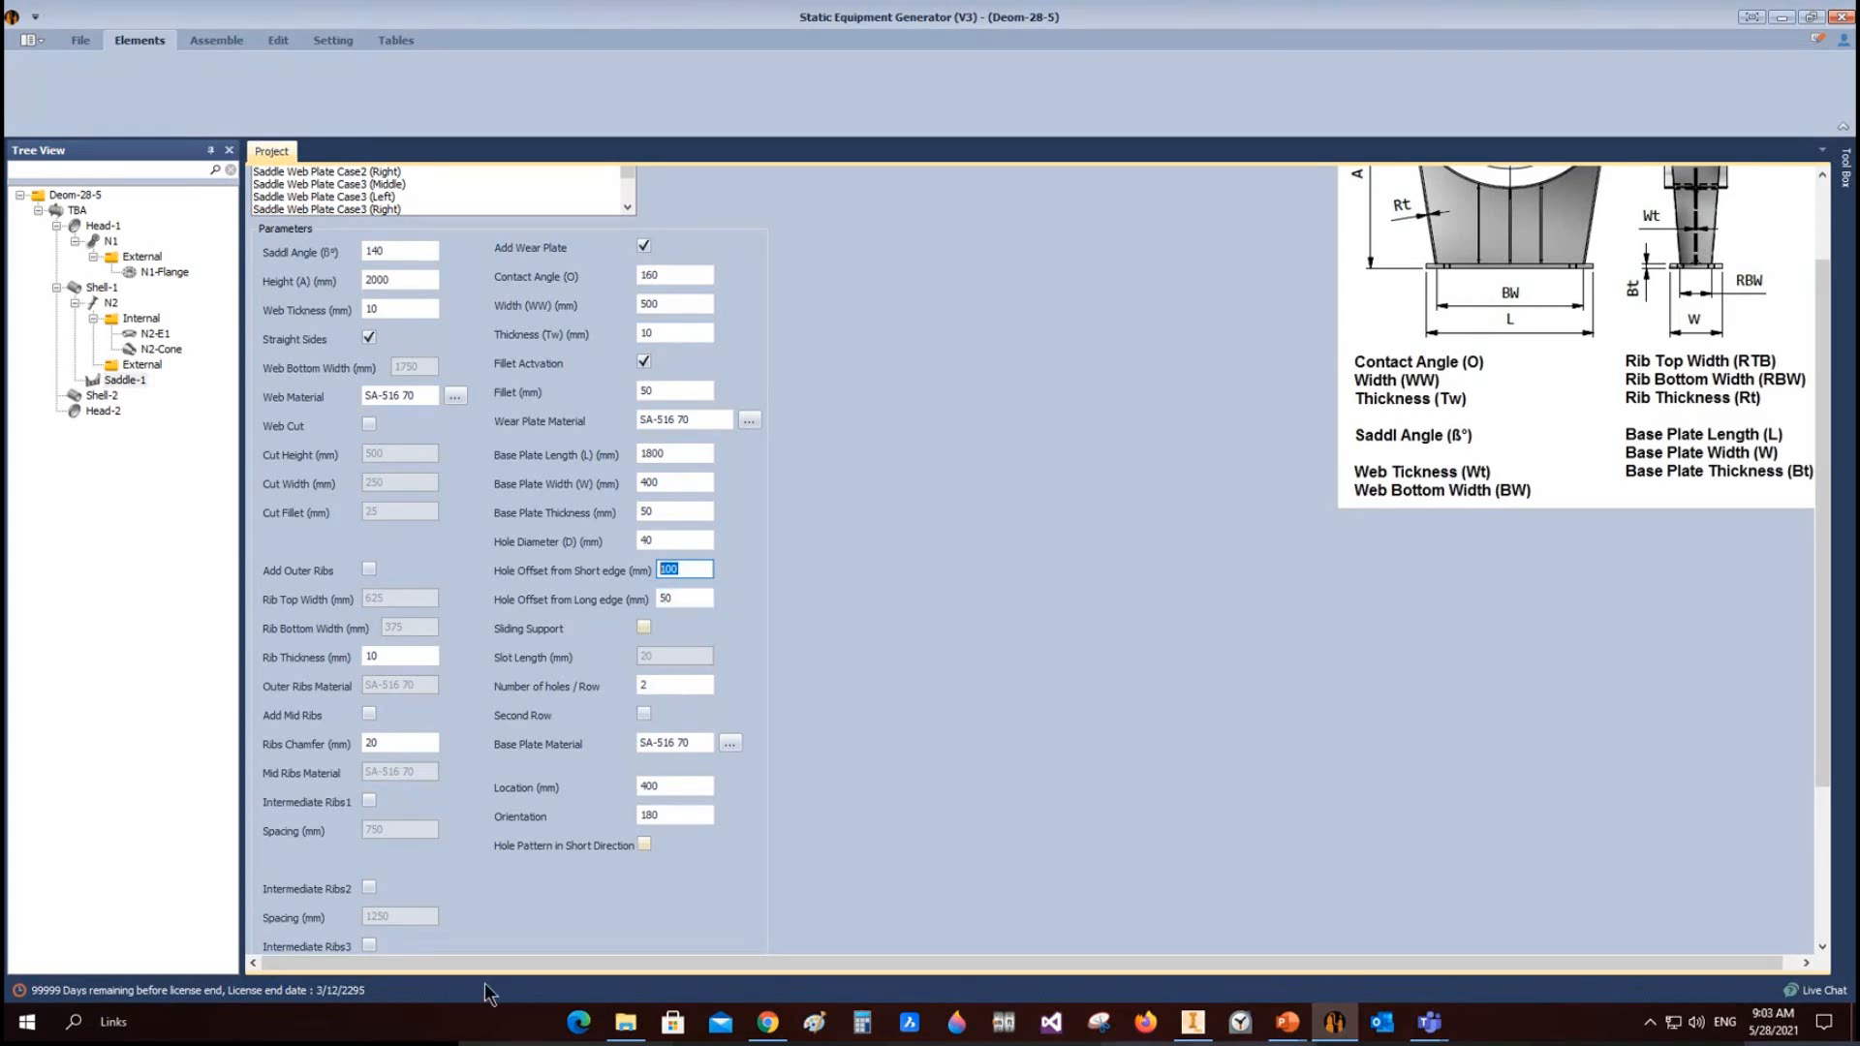
scroll(515, 822, down, 3)
click(286, 937)
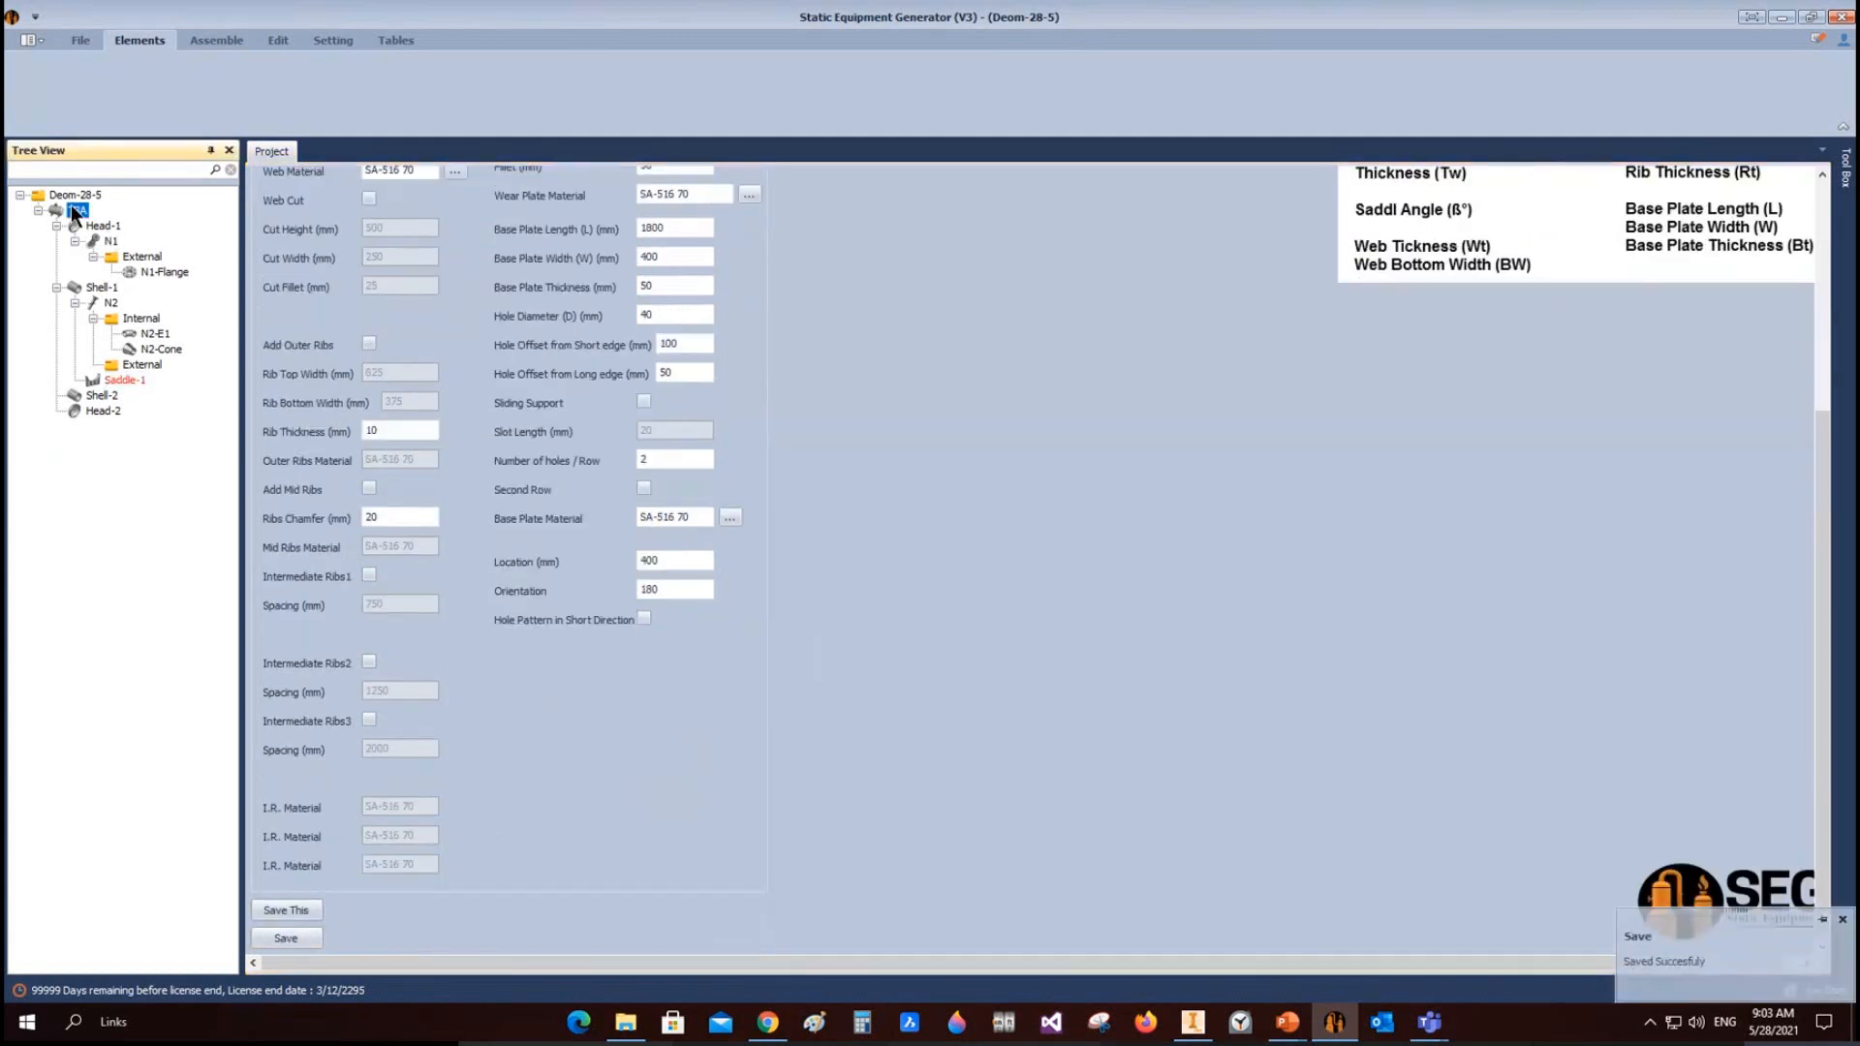
Step: Browse the Others and API element groups for the vessel and the external attachments available for Shell-1
click(139, 40)
click(1035, 106)
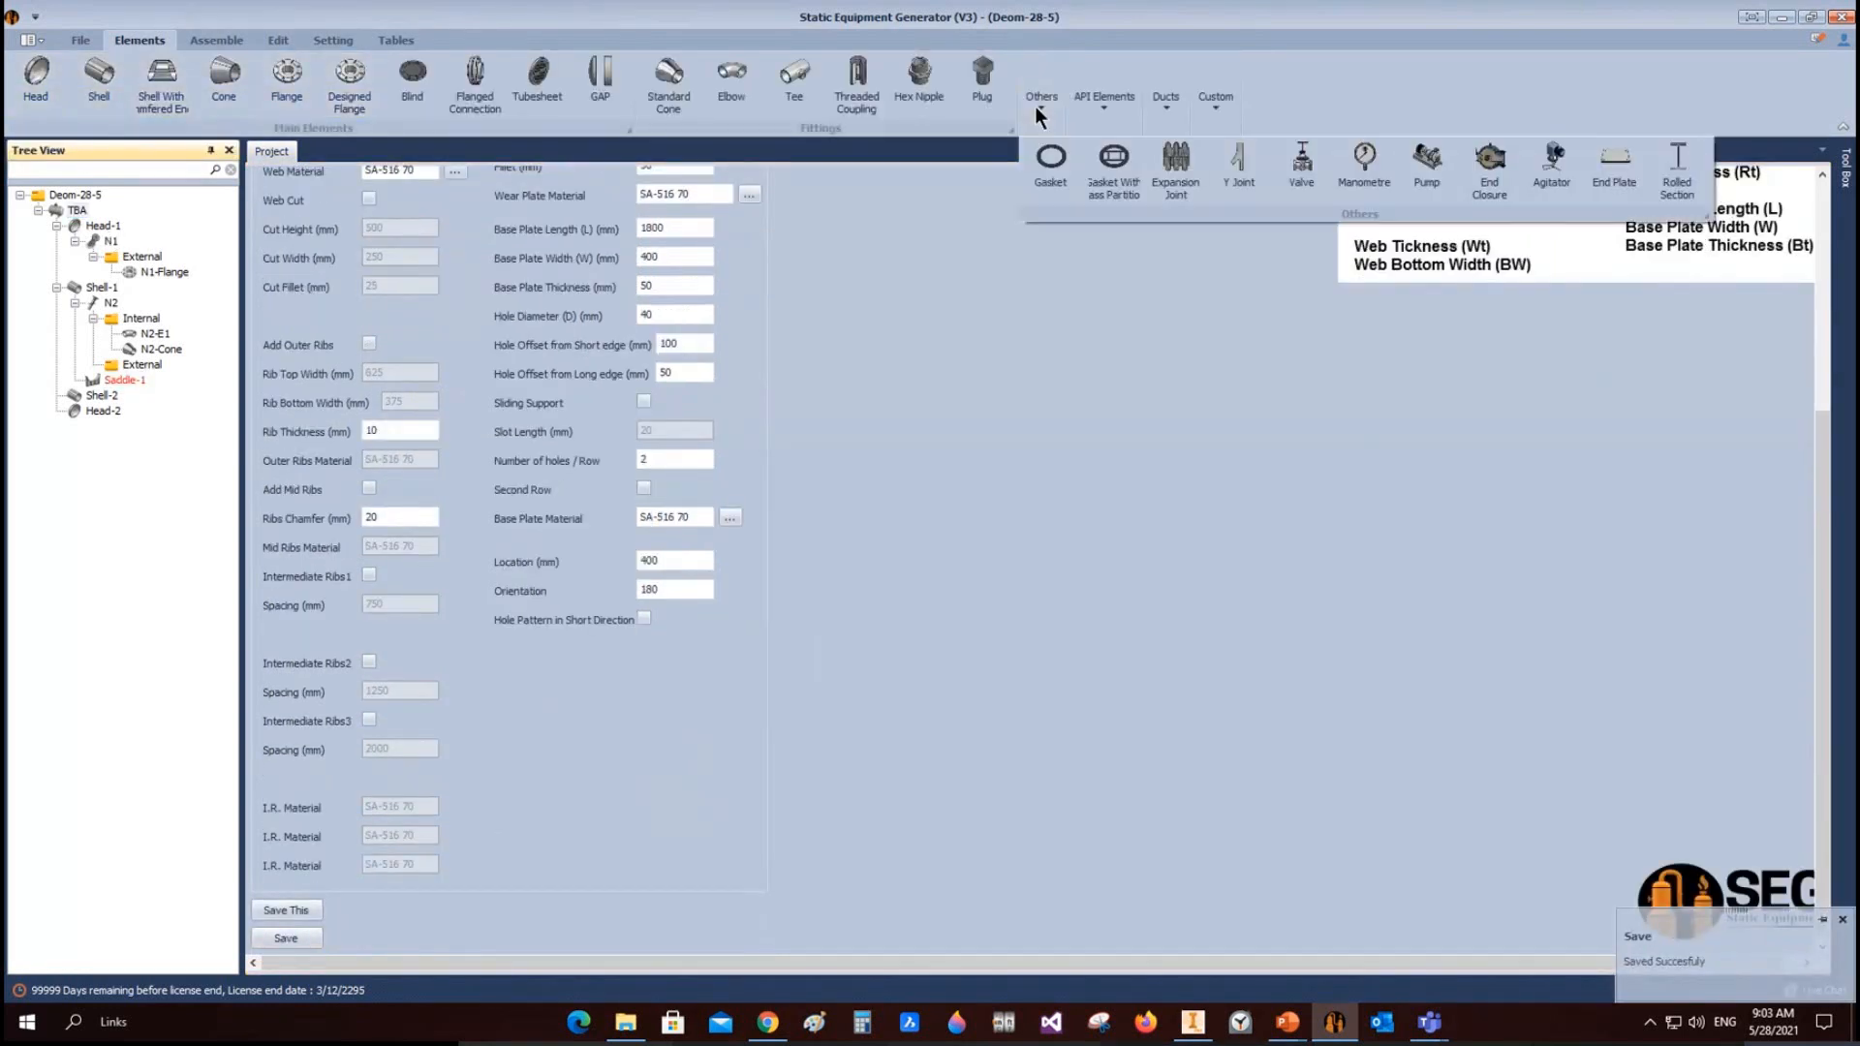
click(1105, 102)
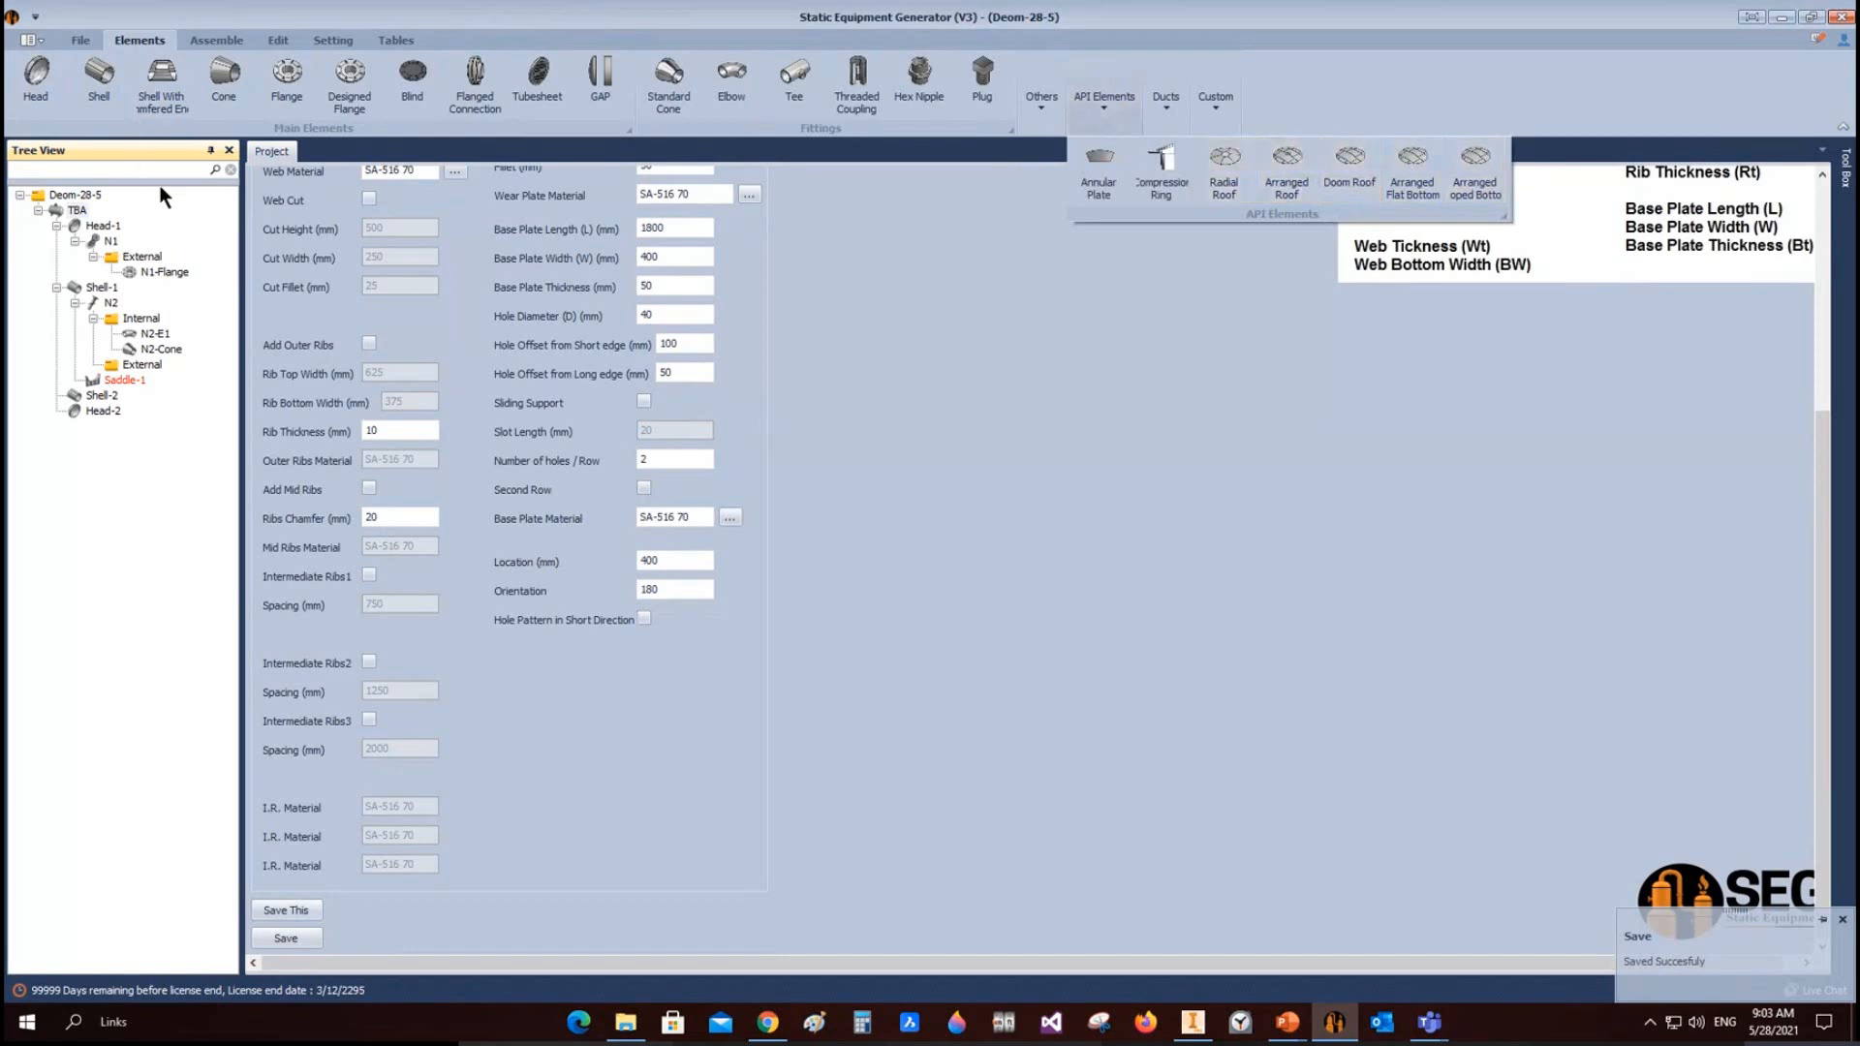
click(72, 288)
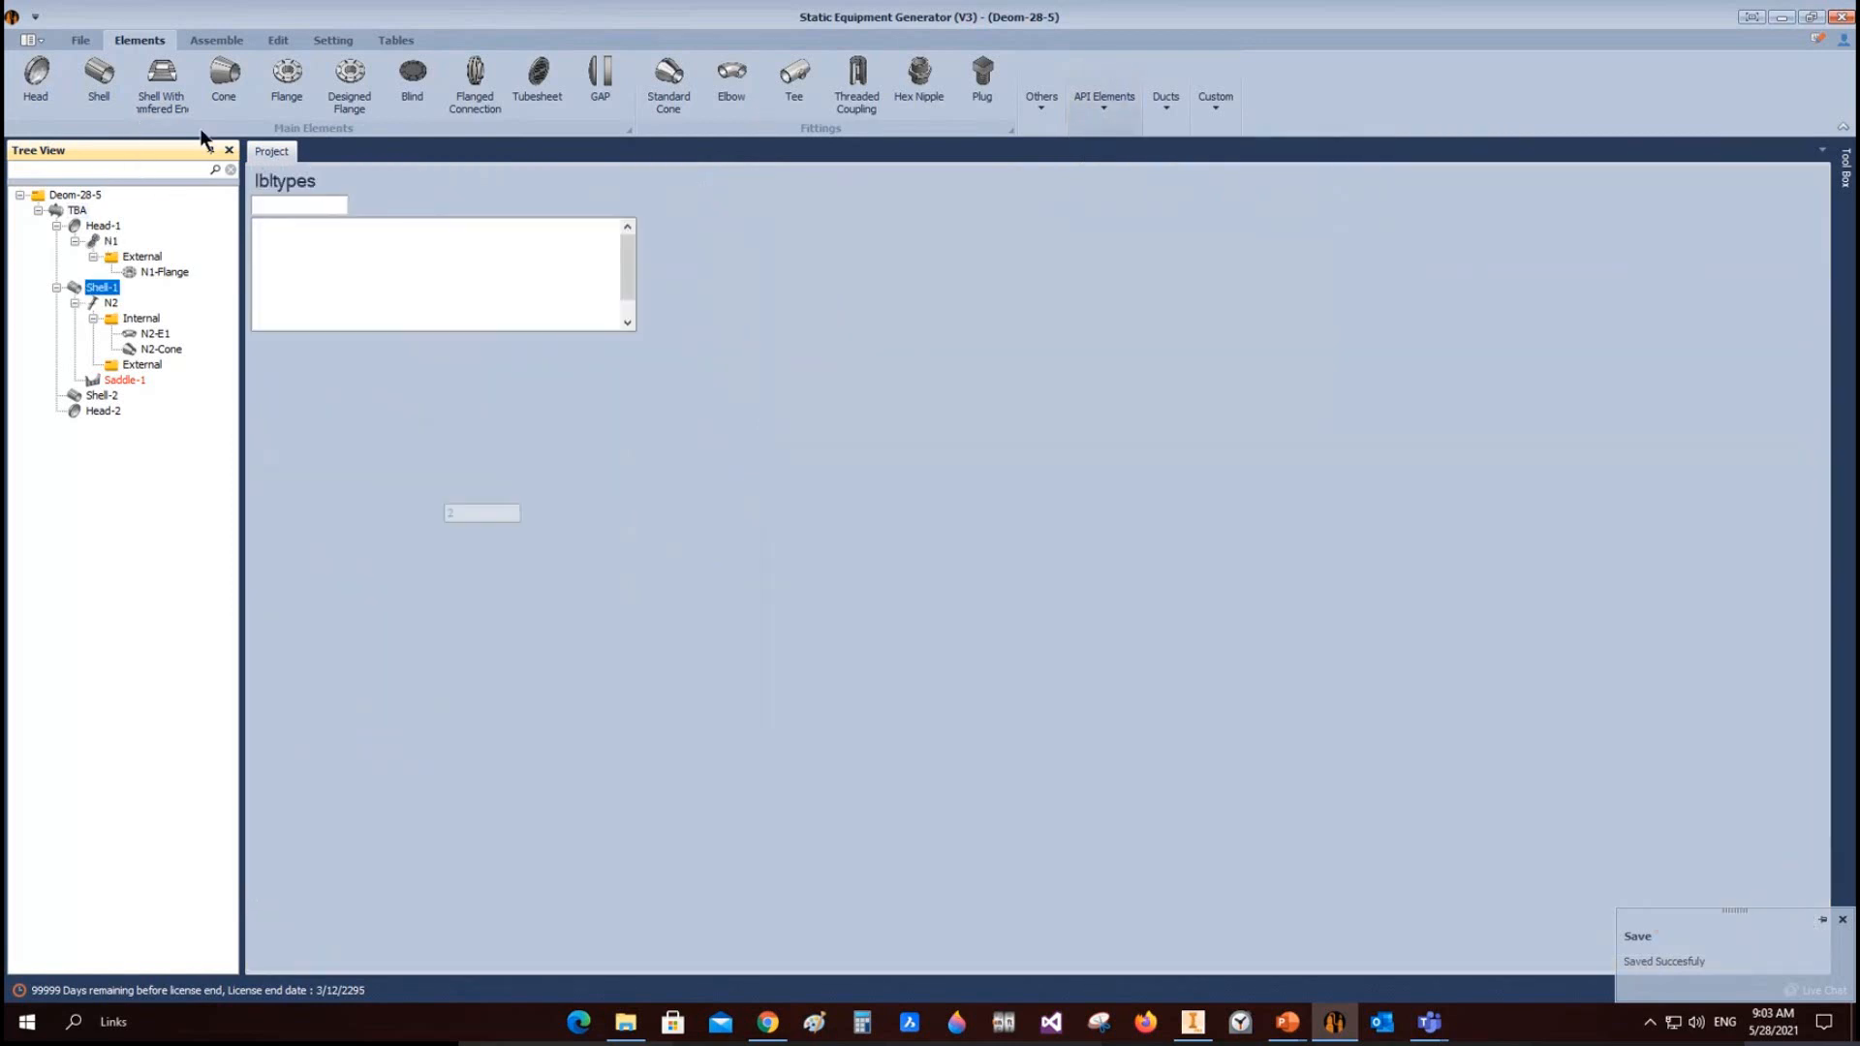
click(1344, 116)
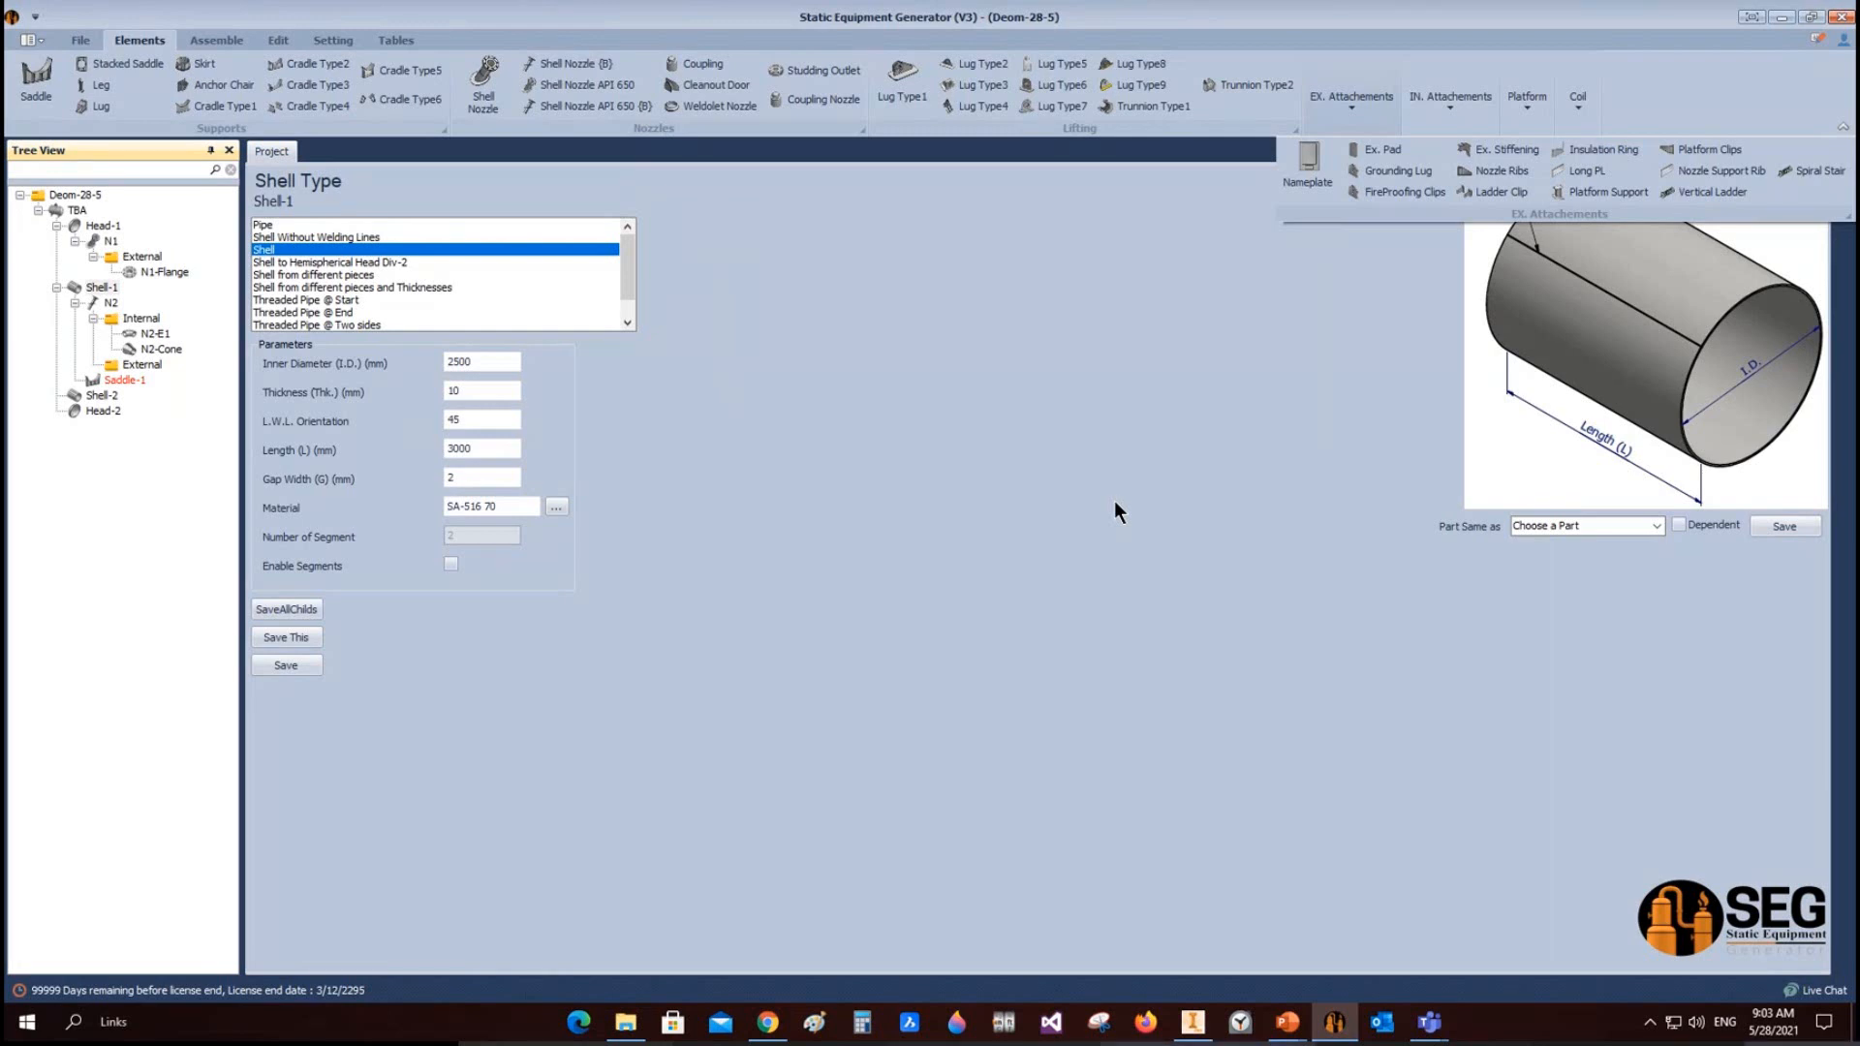
Step: Delete Saddle-1 from Shell-1
click(132, 378)
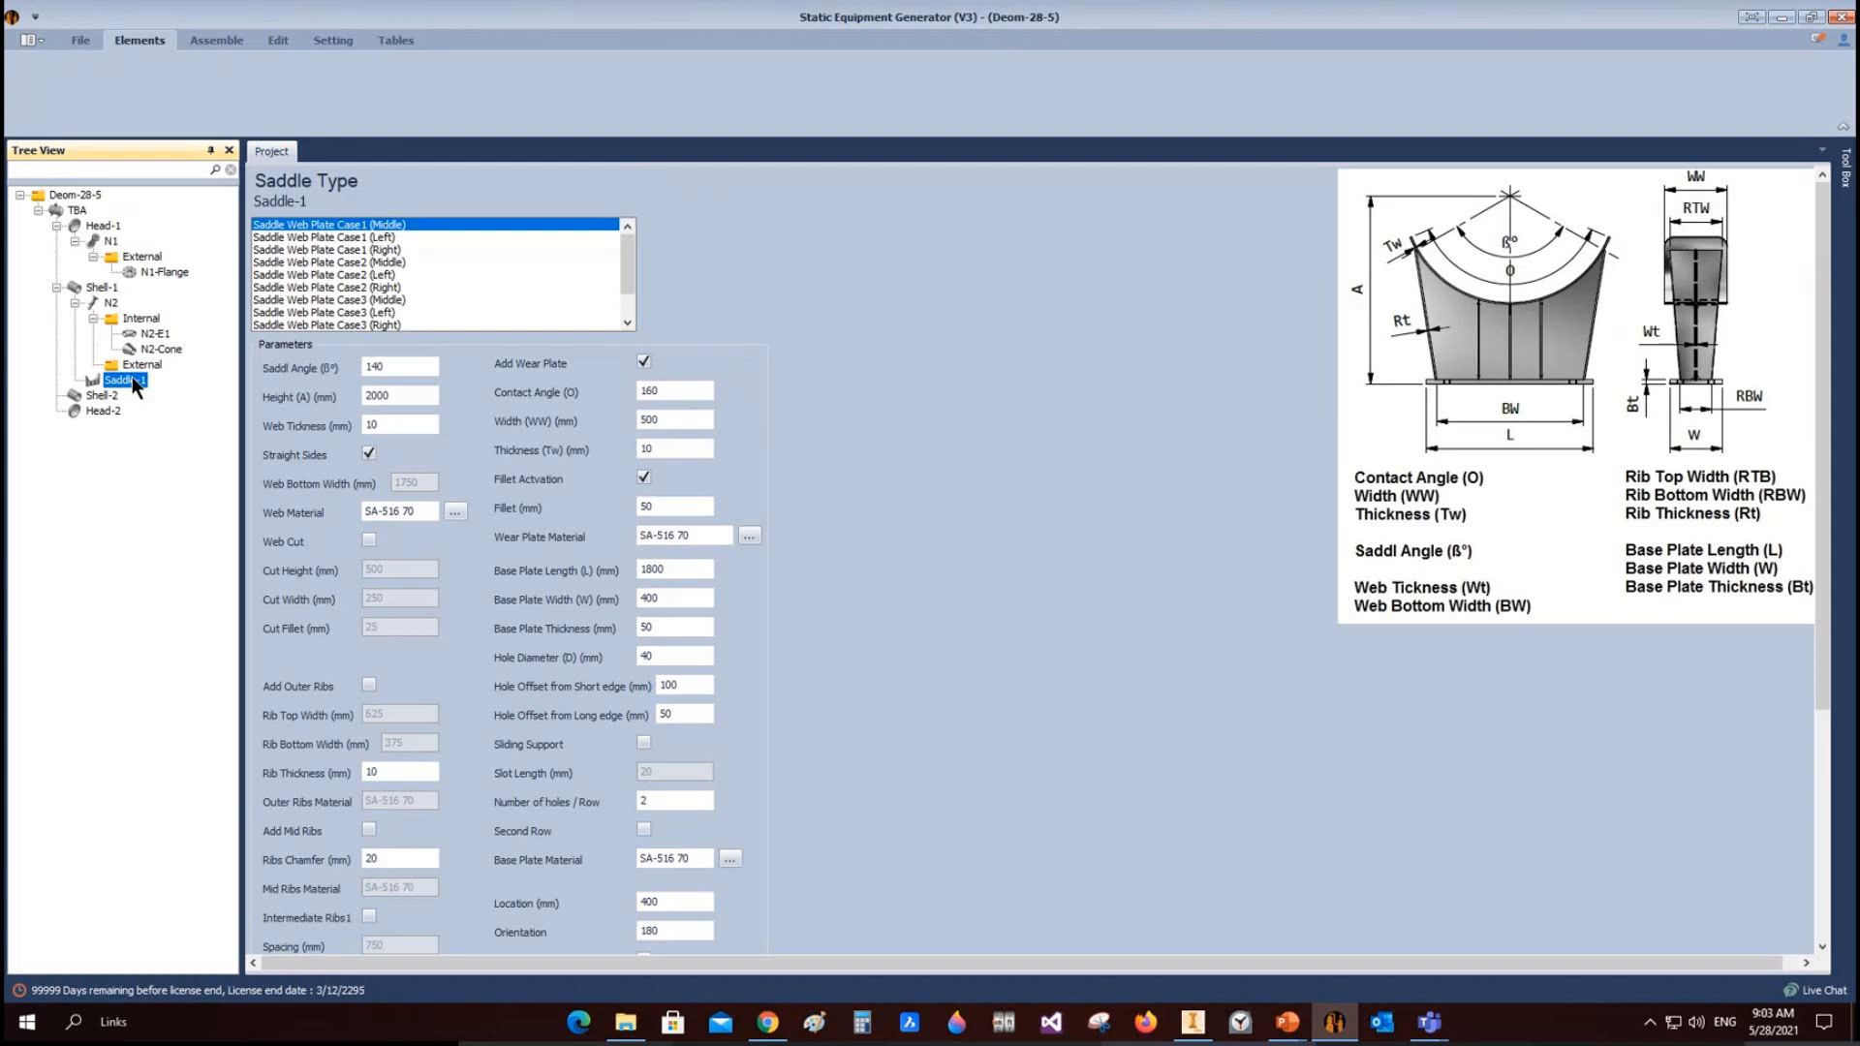
right_click(136, 386)
click(199, 423)
Step: Confirm SEG as the company in the border reference settings and view the custom reference template drawing import options
click(58, 215)
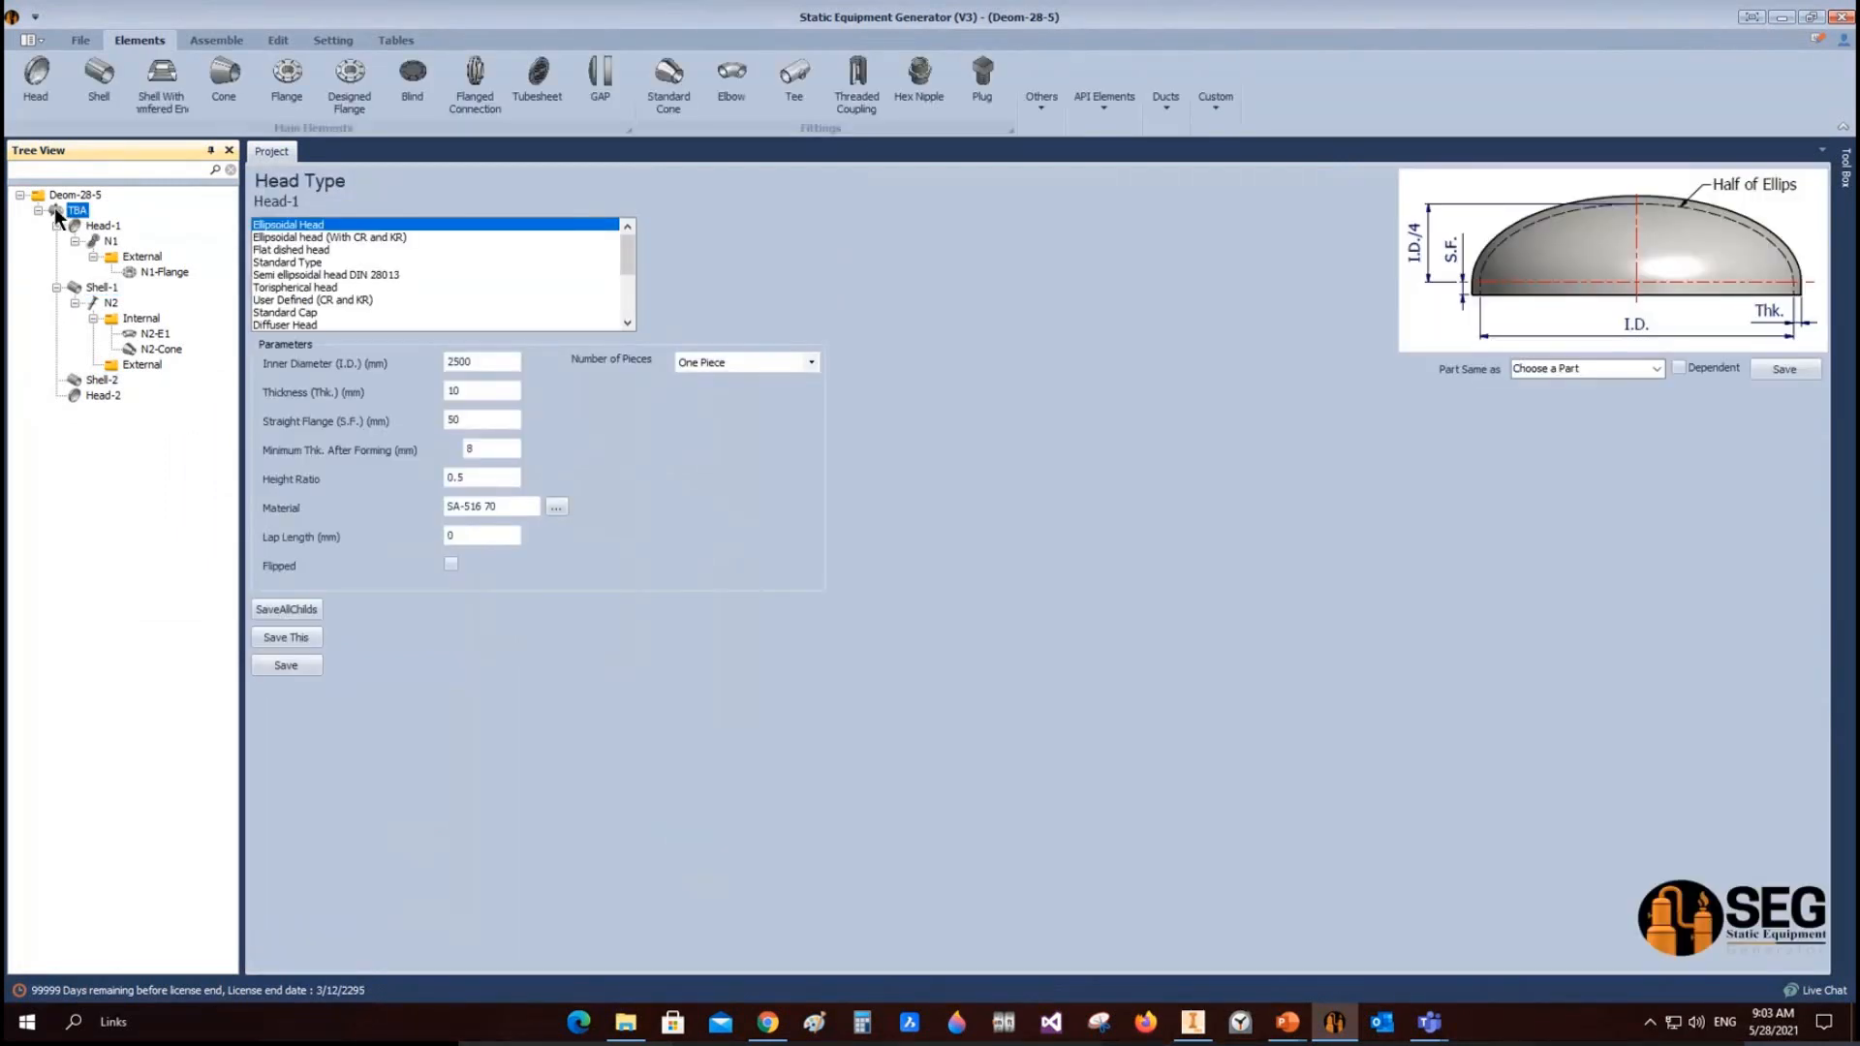
click(334, 41)
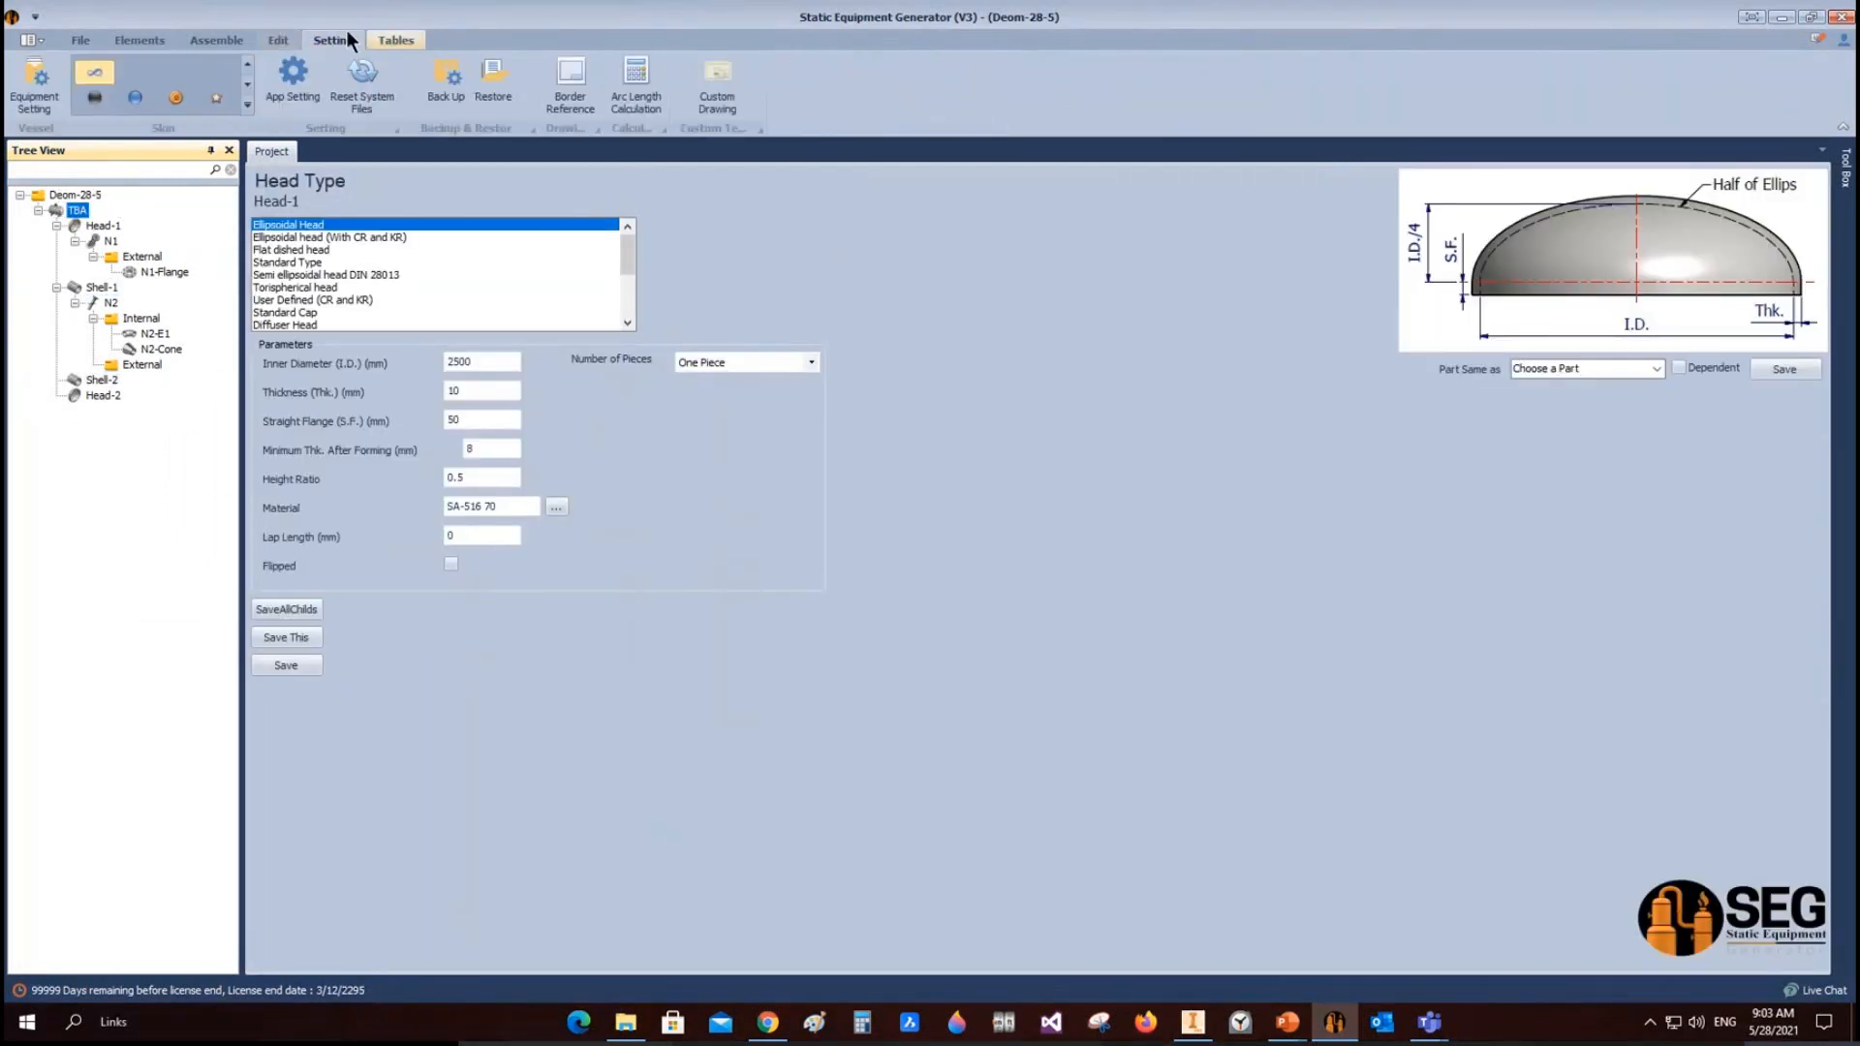
click(577, 89)
click(1065, 416)
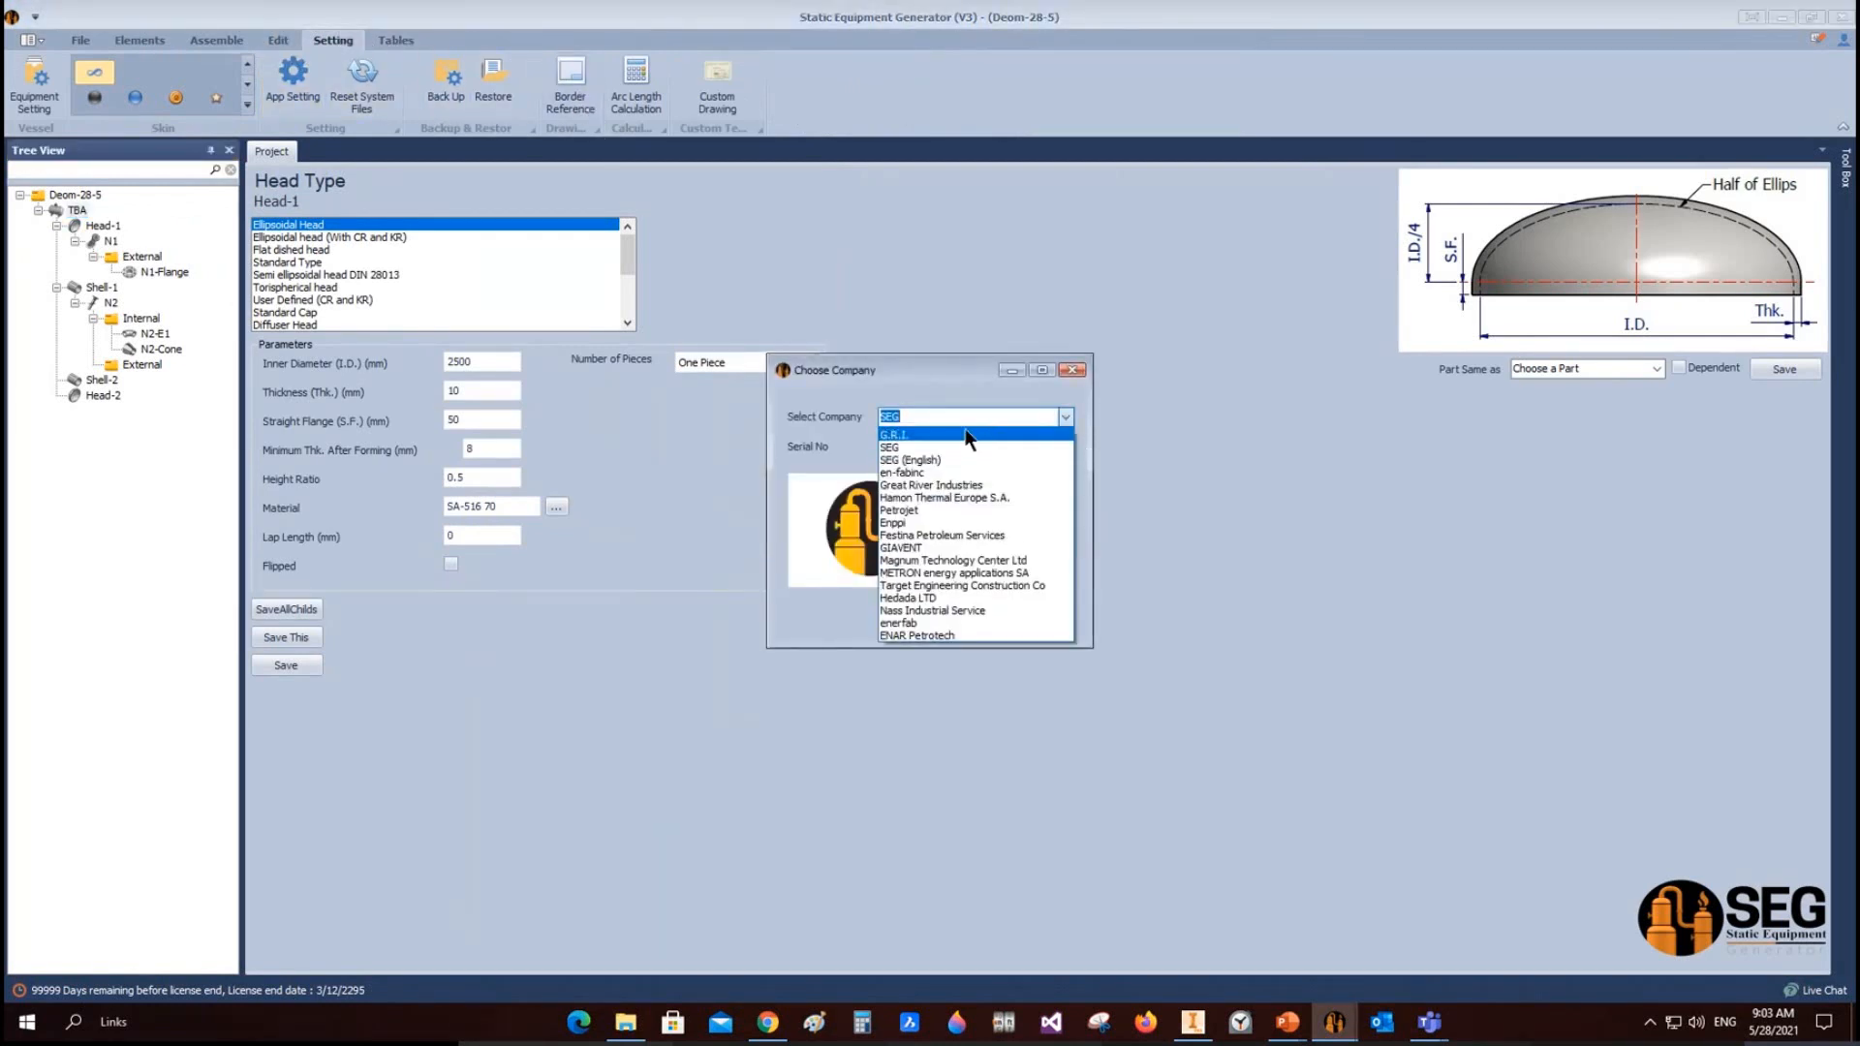
click(920, 445)
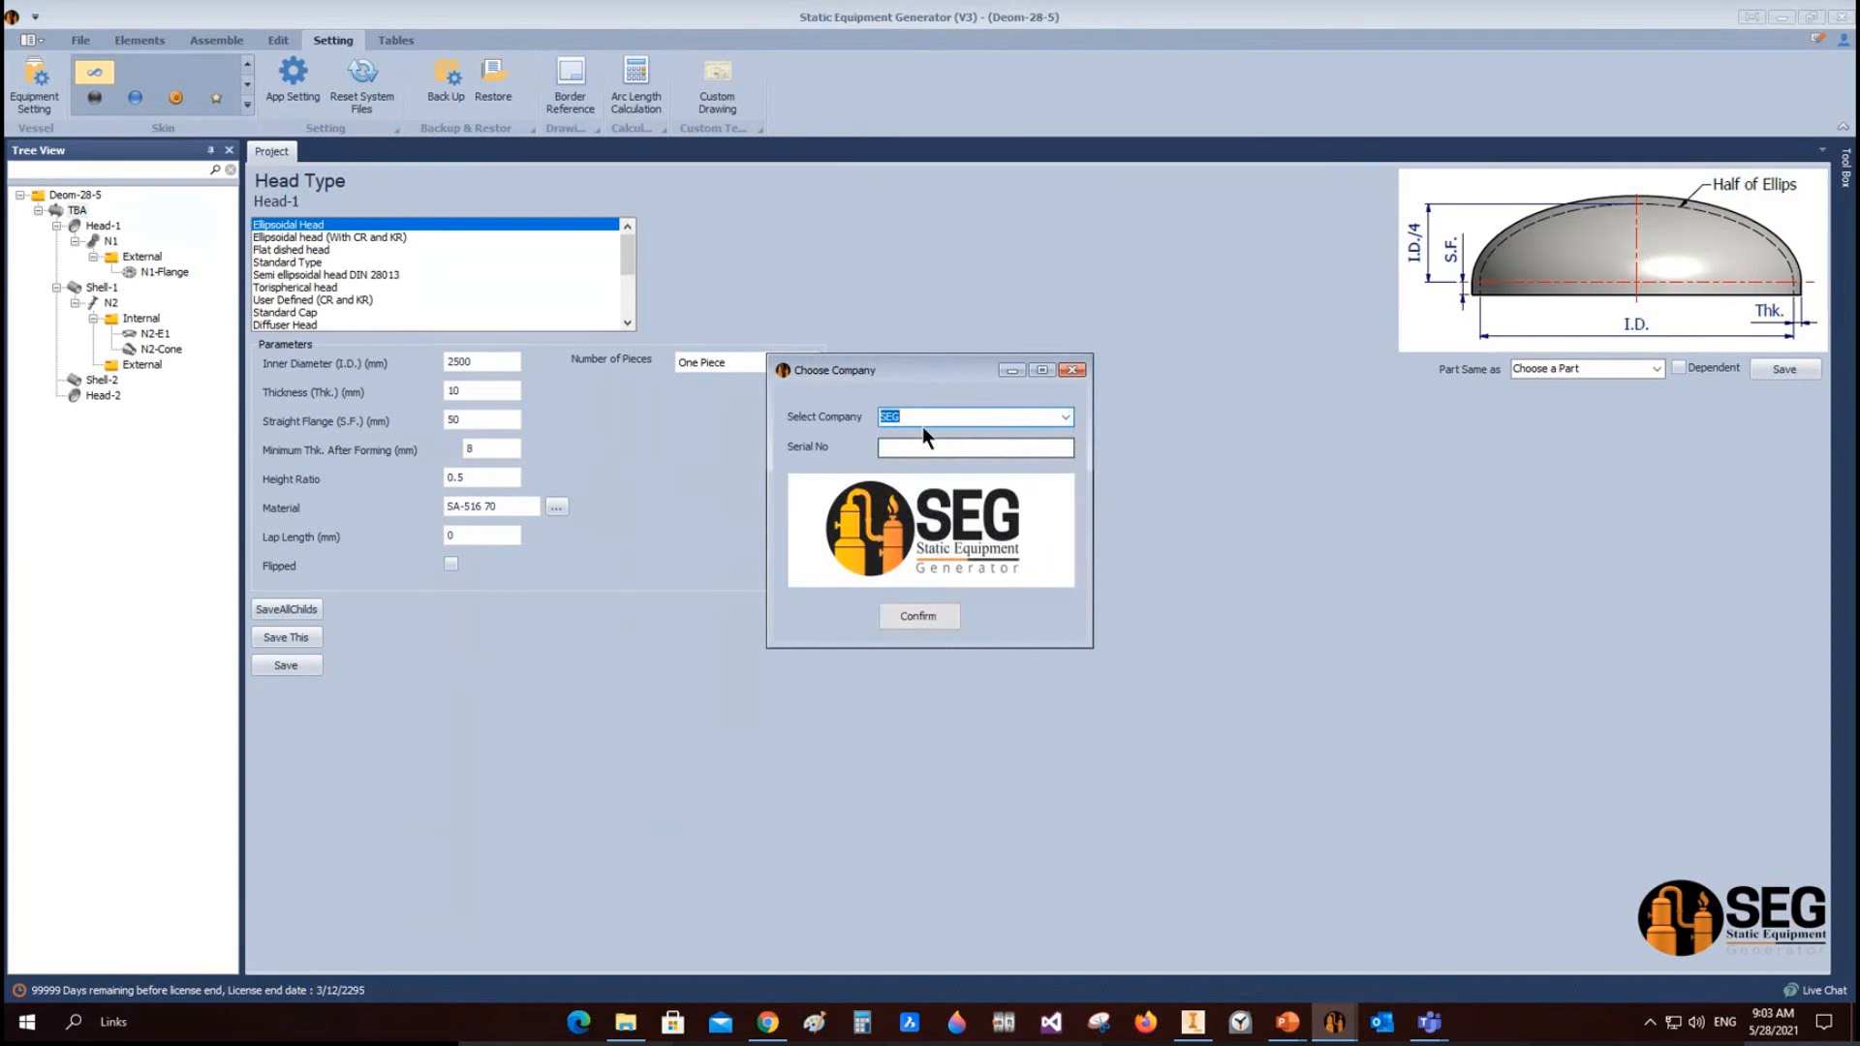
click(916, 618)
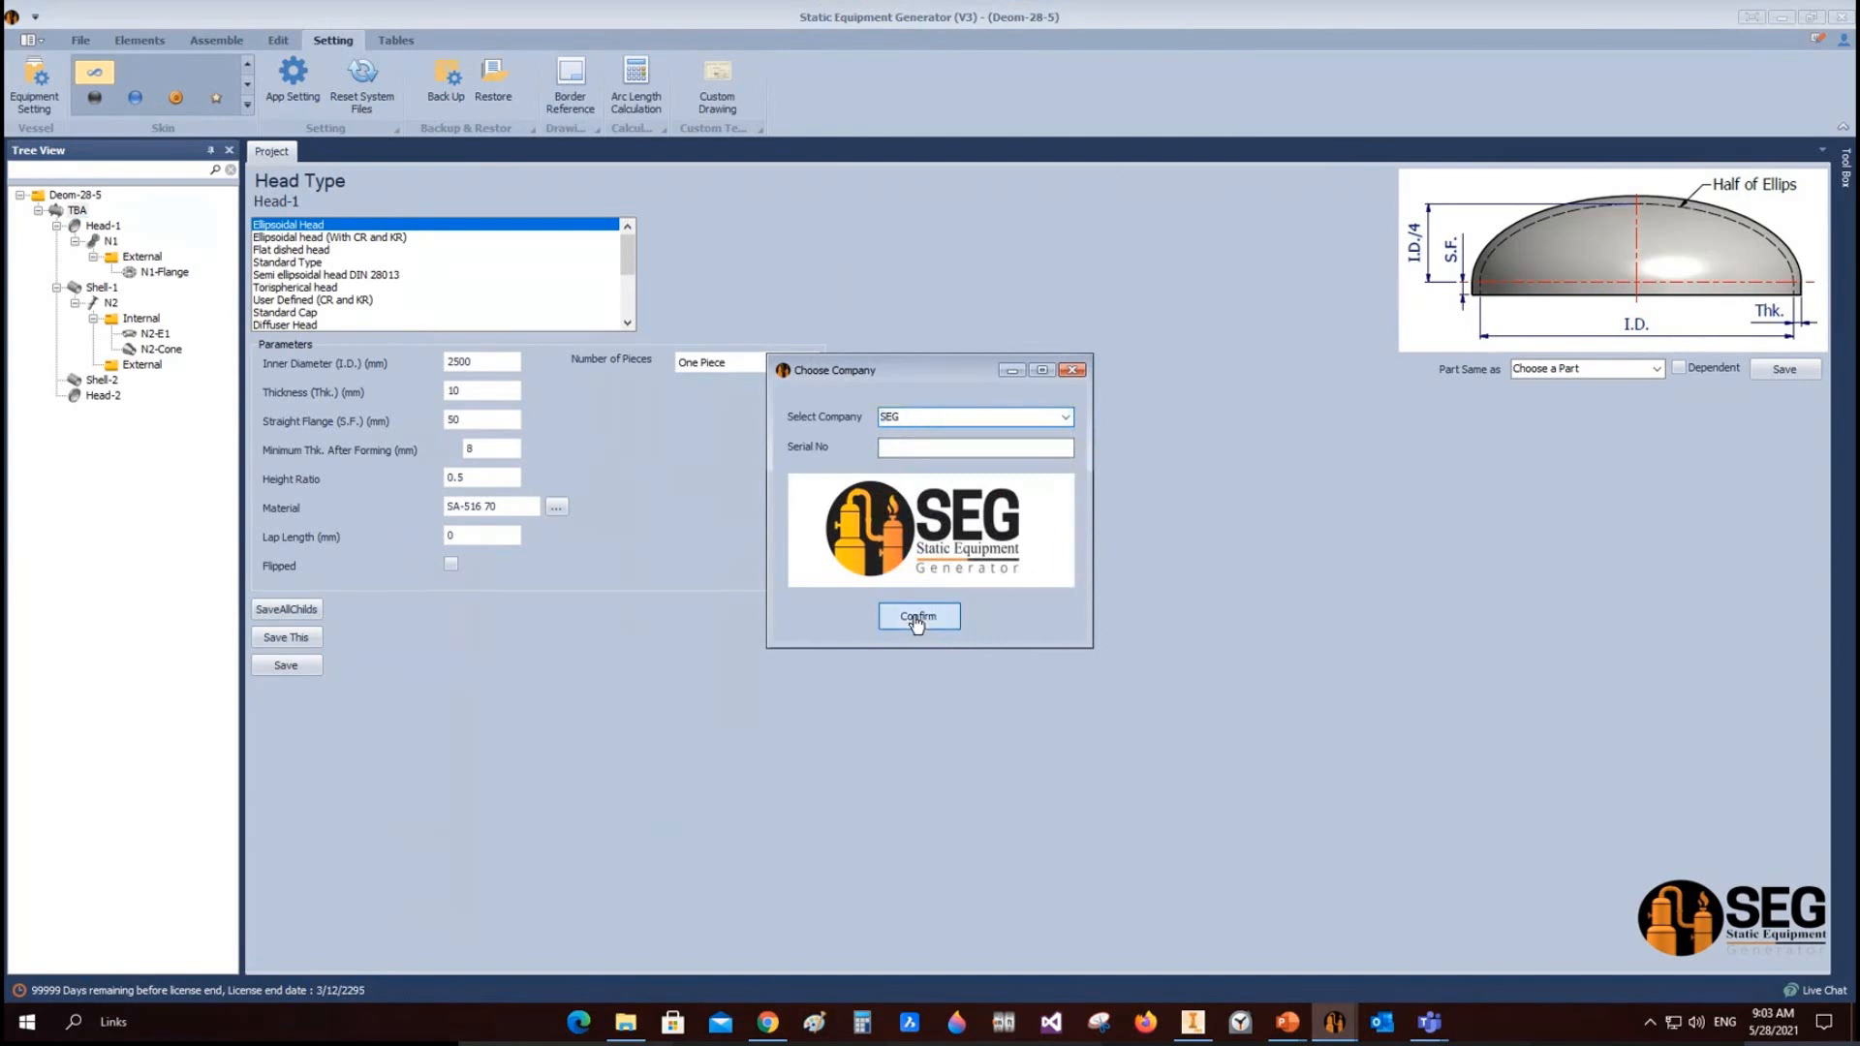
click(710, 99)
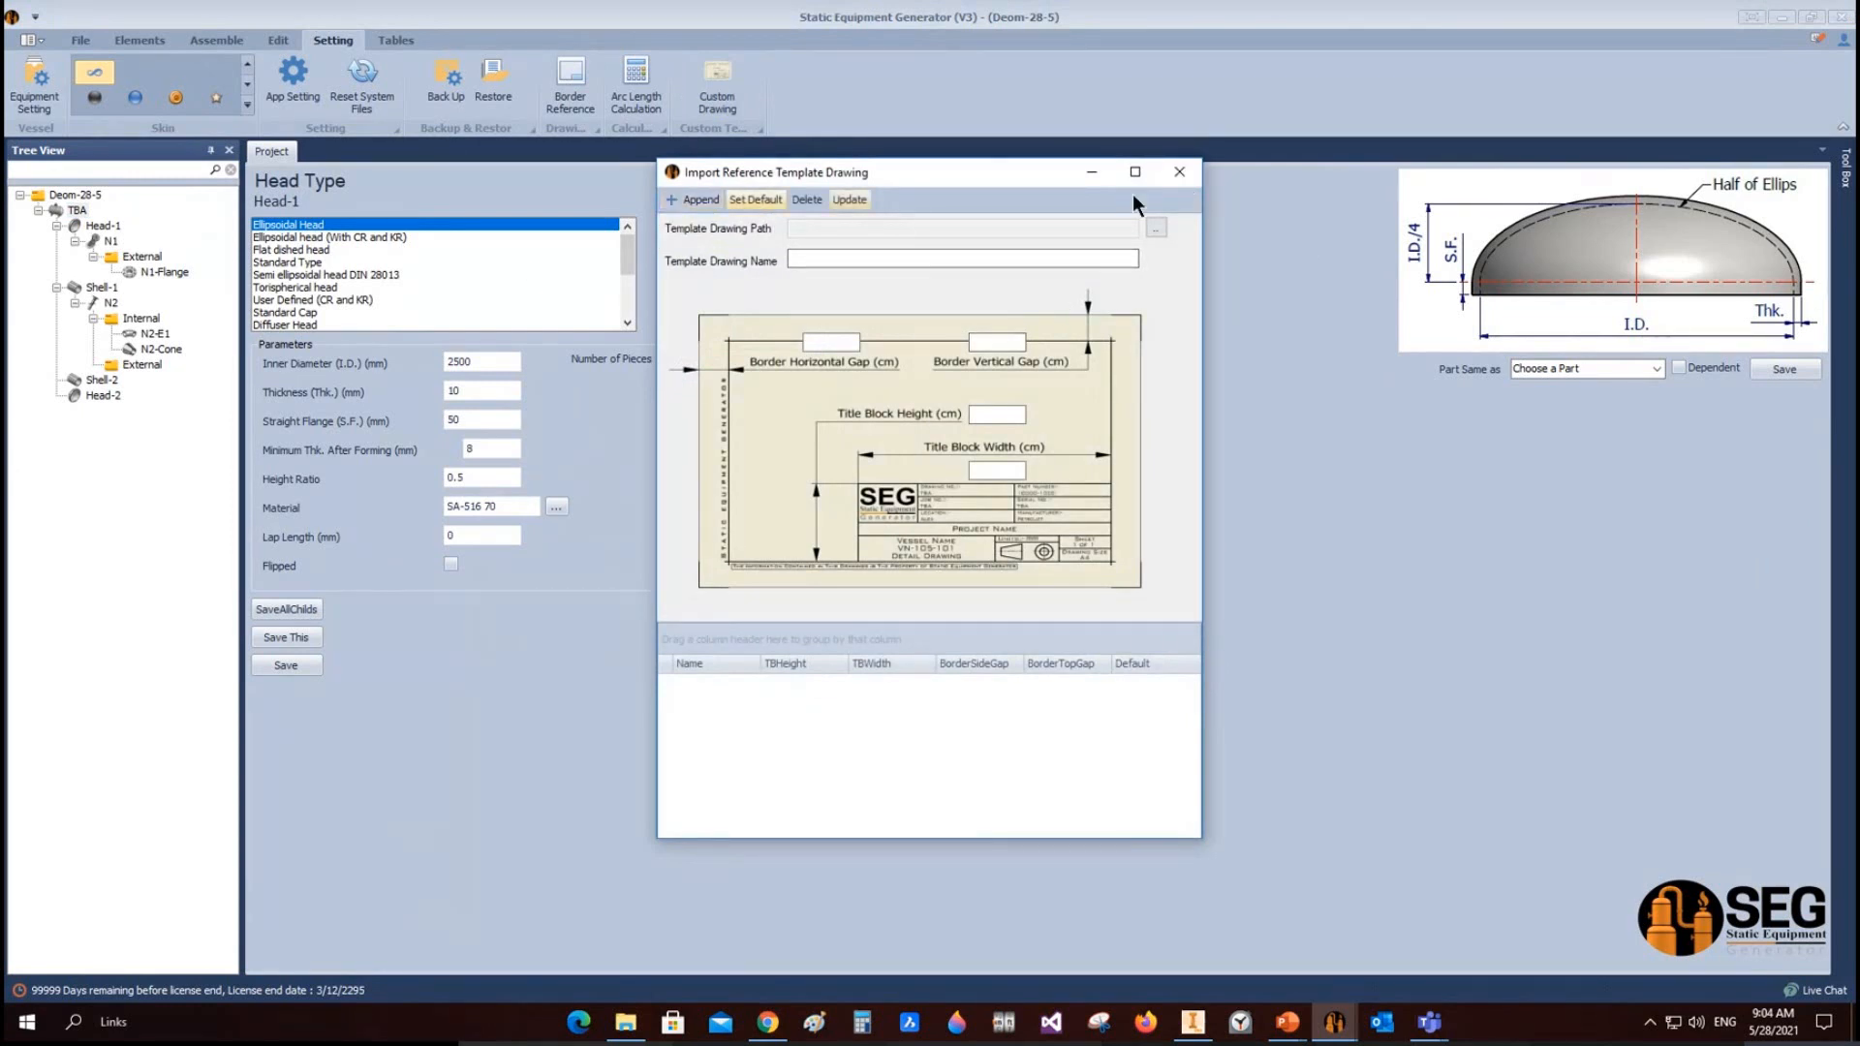
click(1178, 173)
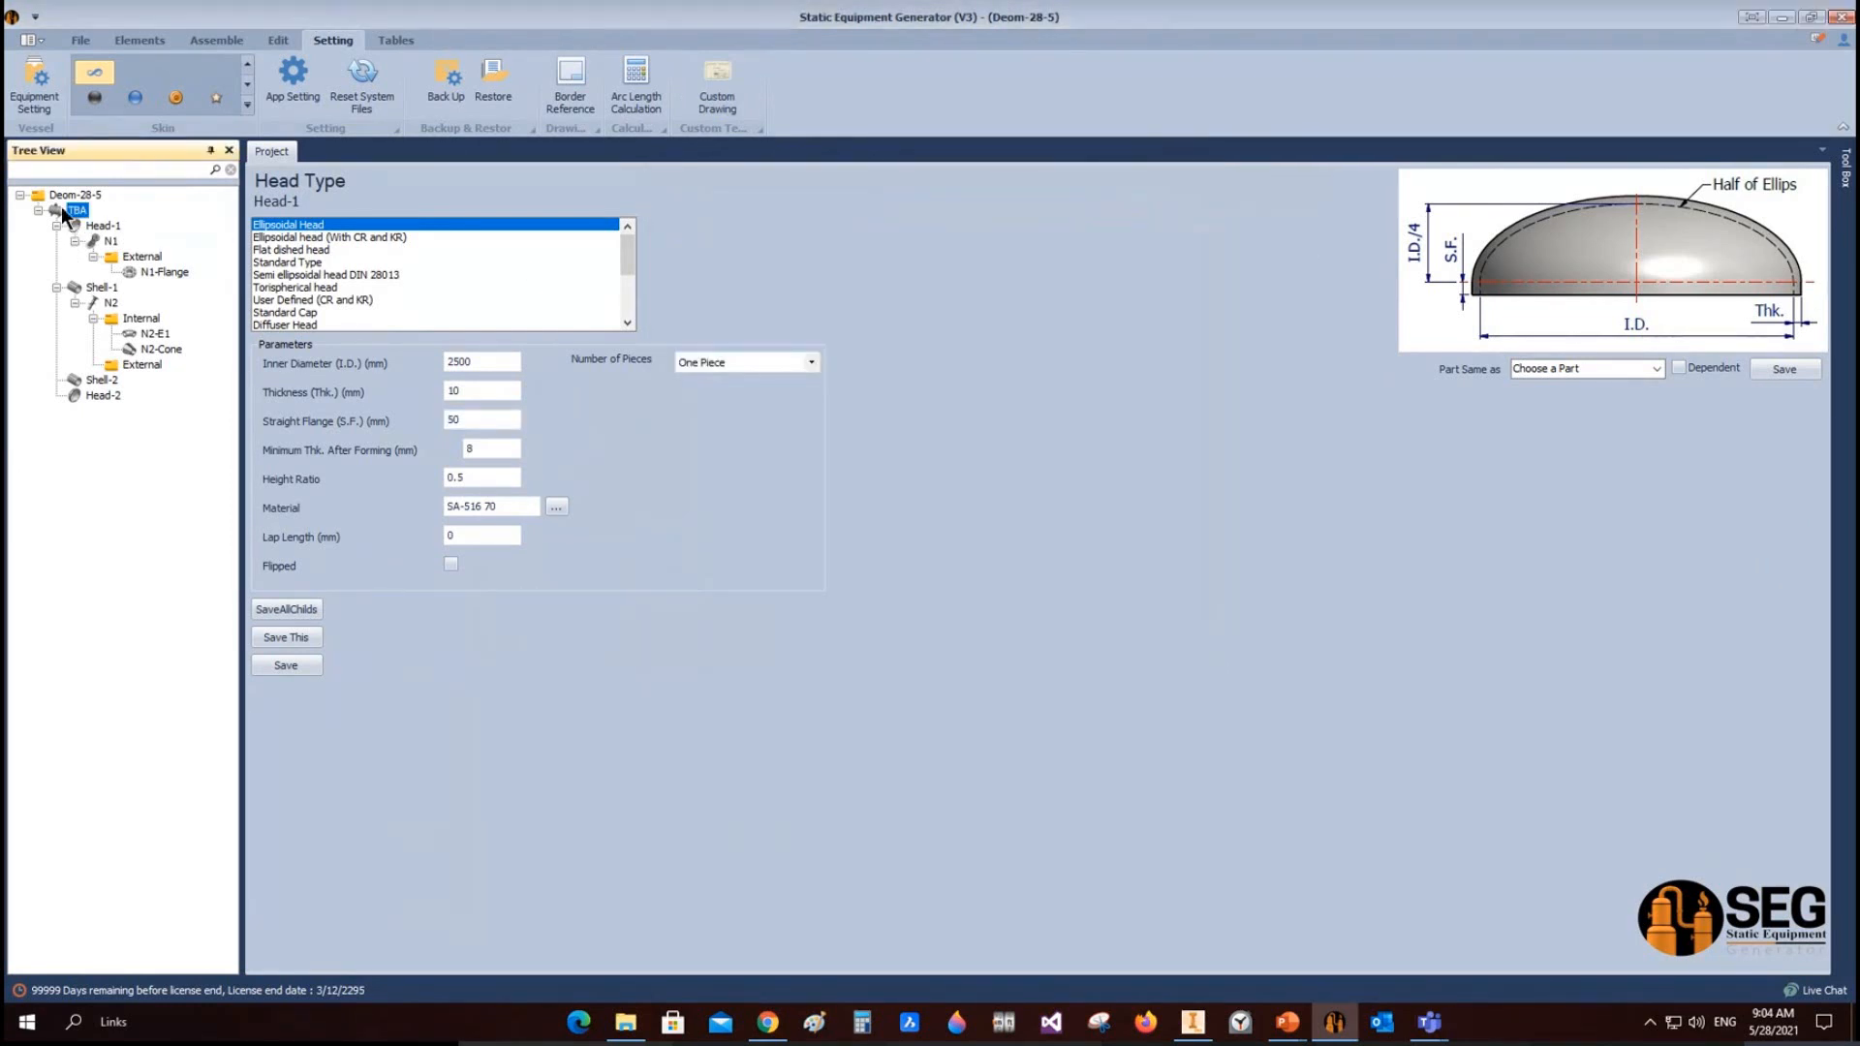
Step: Start creating a drawing of the TBA vessel and set its sheet size to A1
right_click(62, 209)
mouse_move(165, 261)
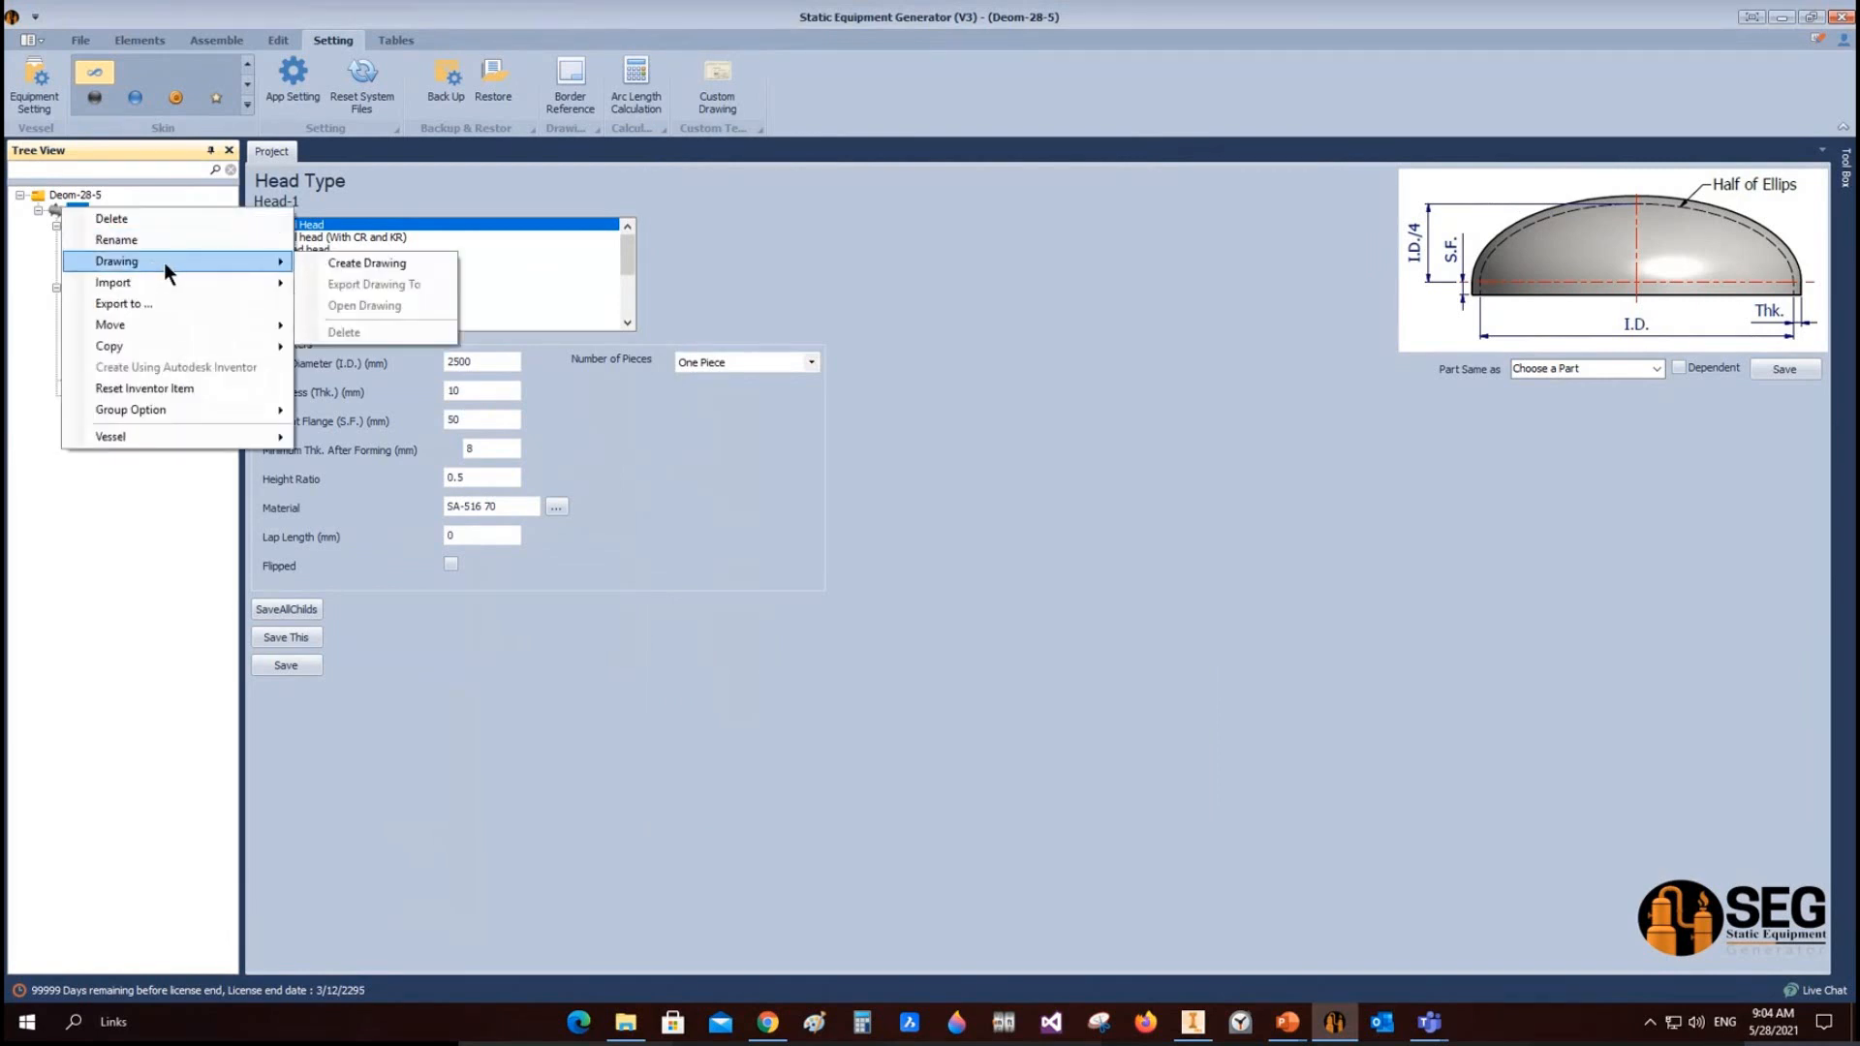
click(449, 268)
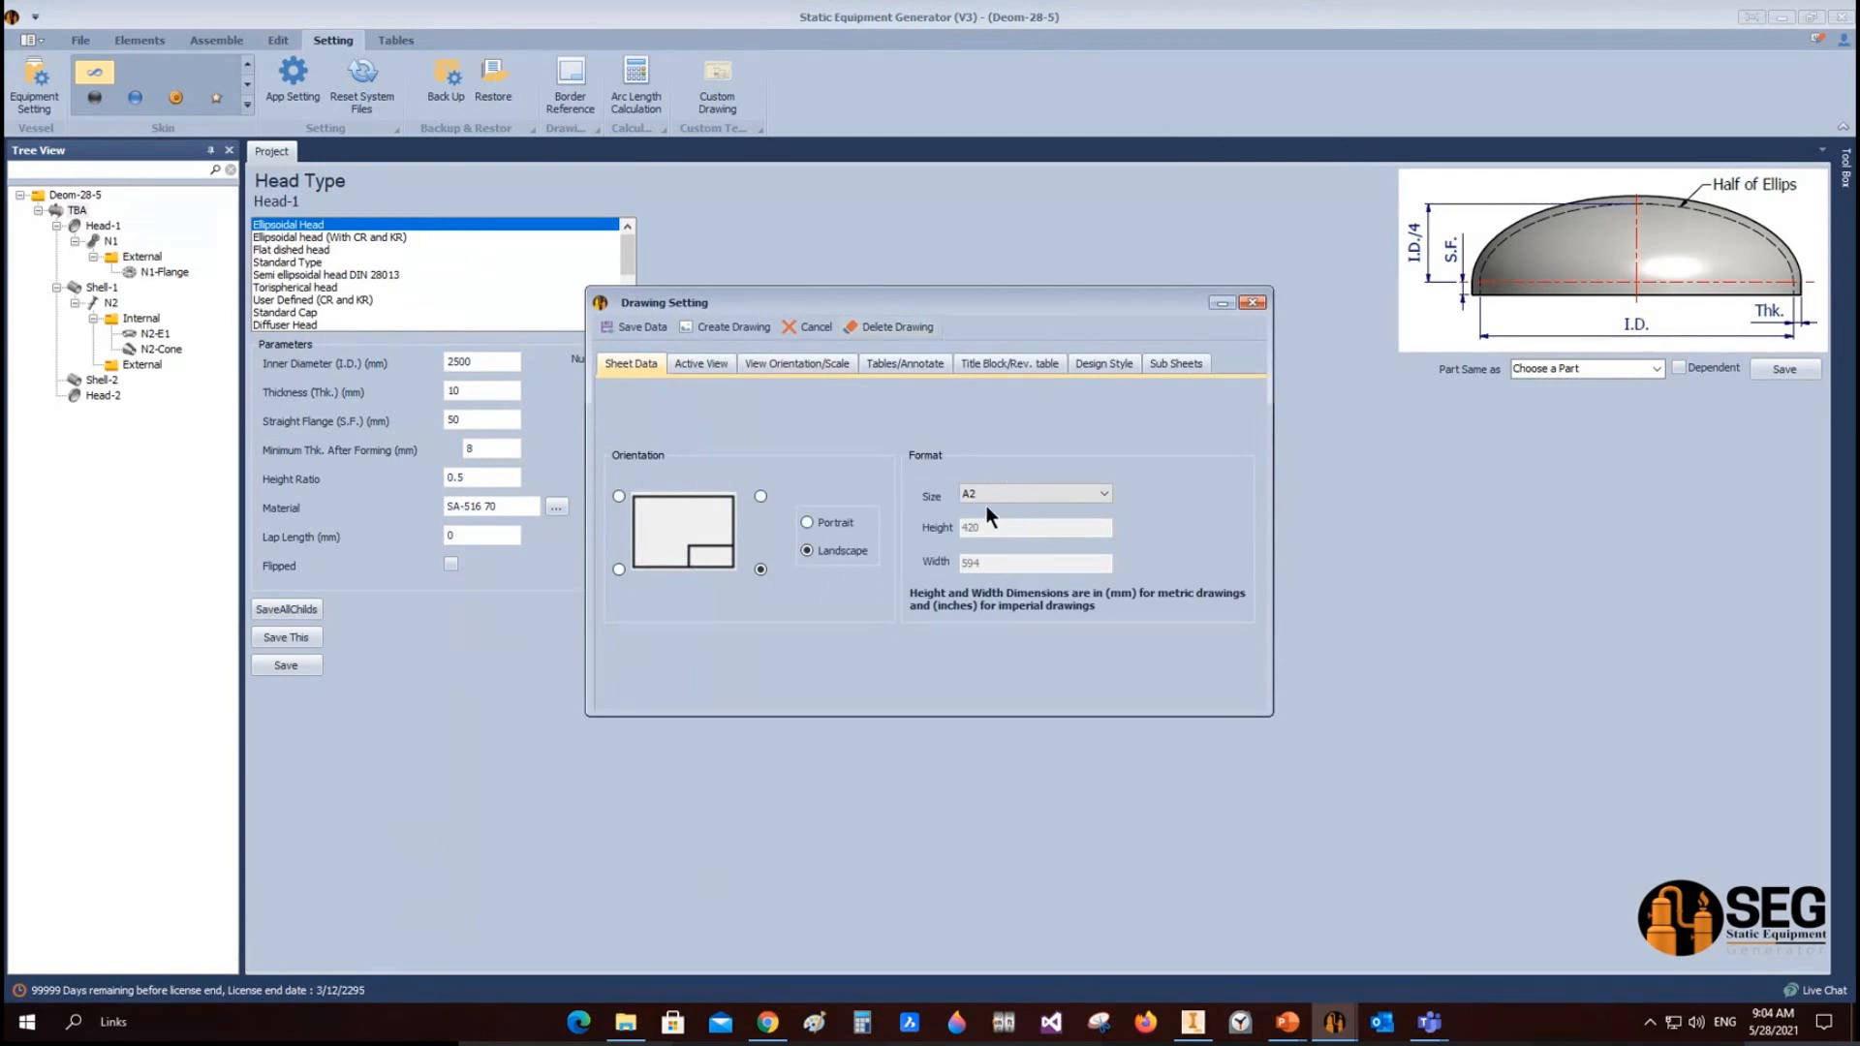
click(1014, 496)
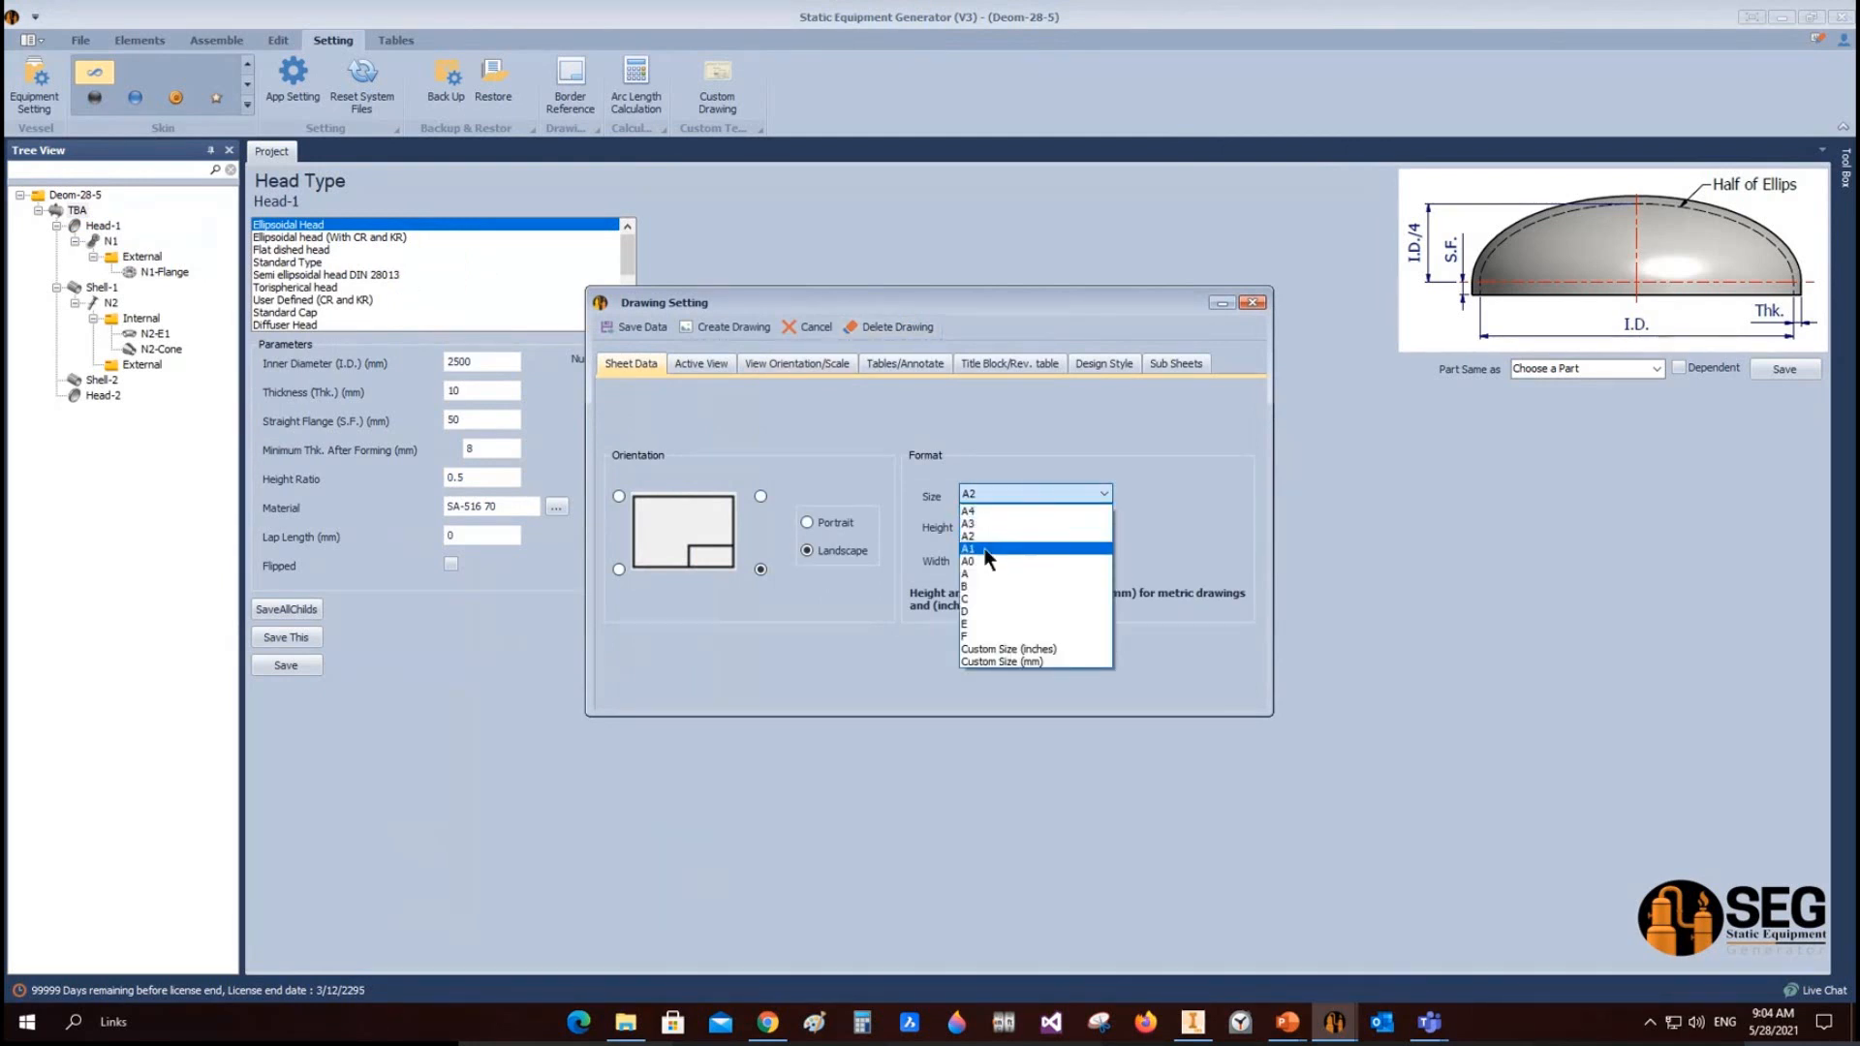
click(977, 548)
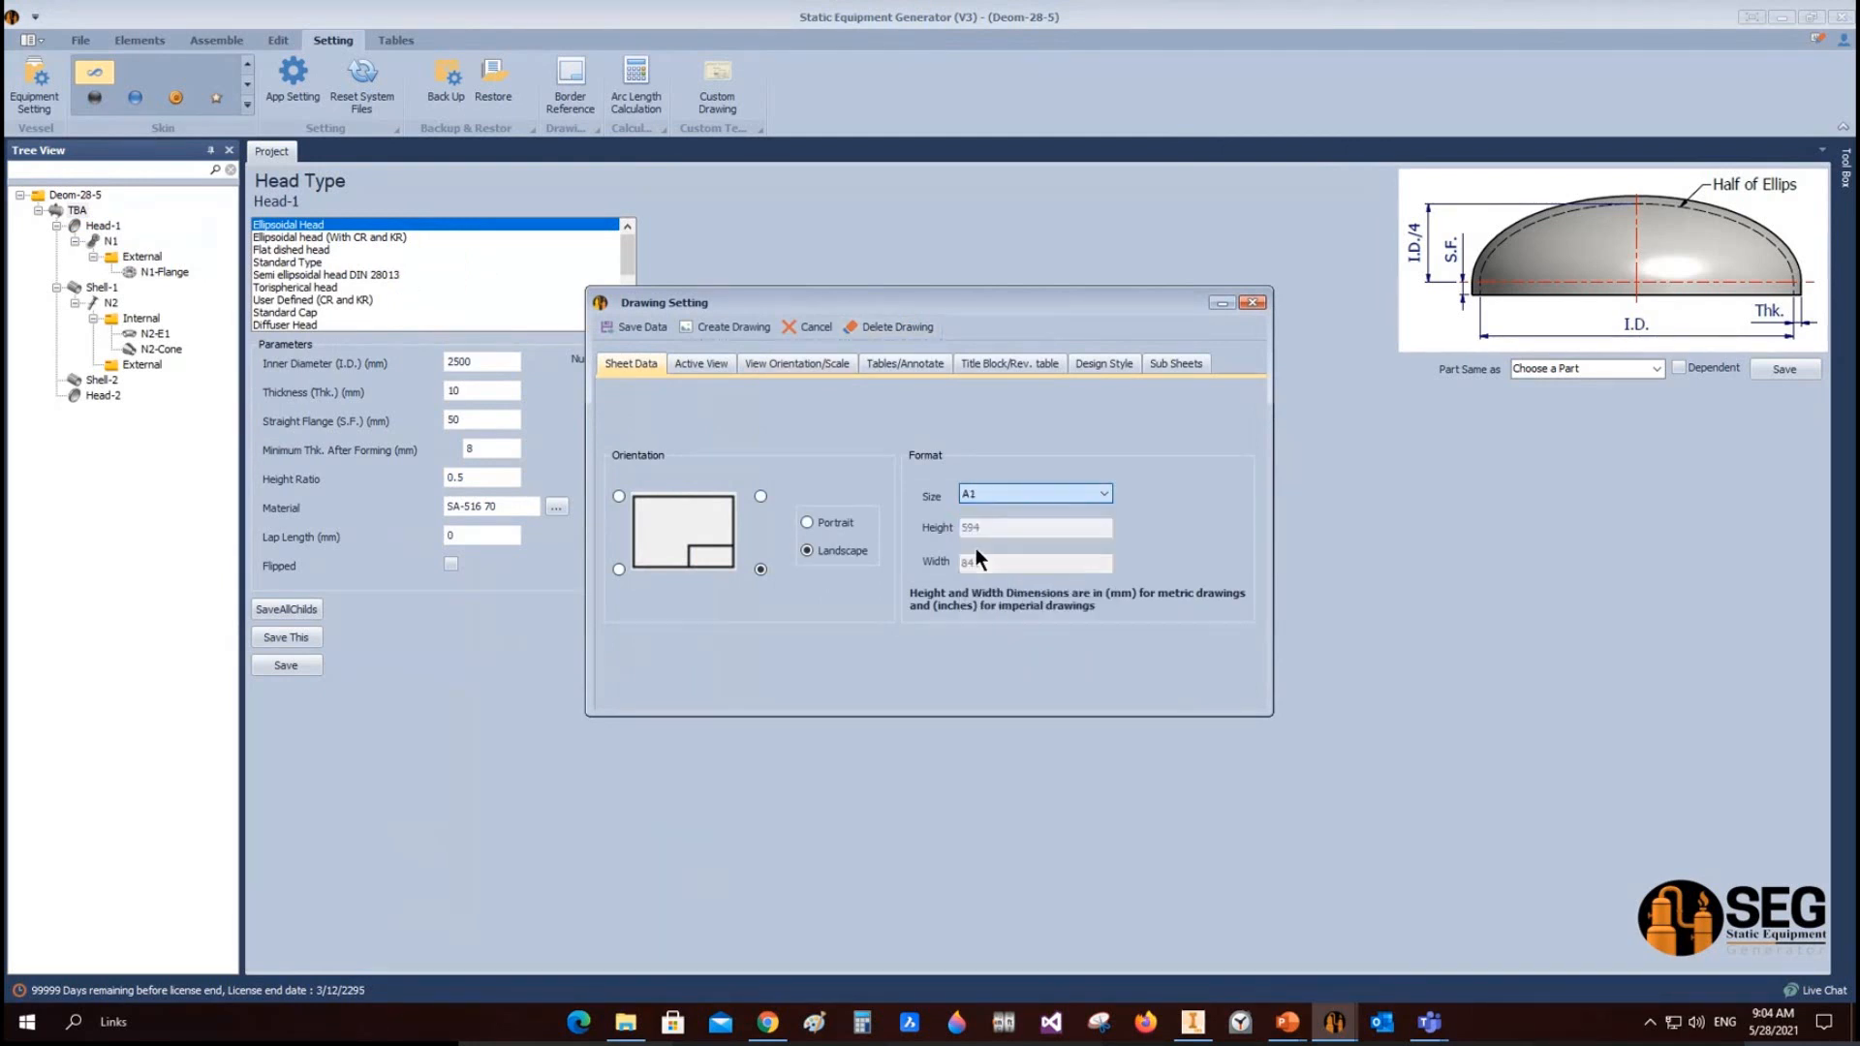
Step: Enable the Right Side view alongside the Elevation view in the drawing's active views
click(689, 365)
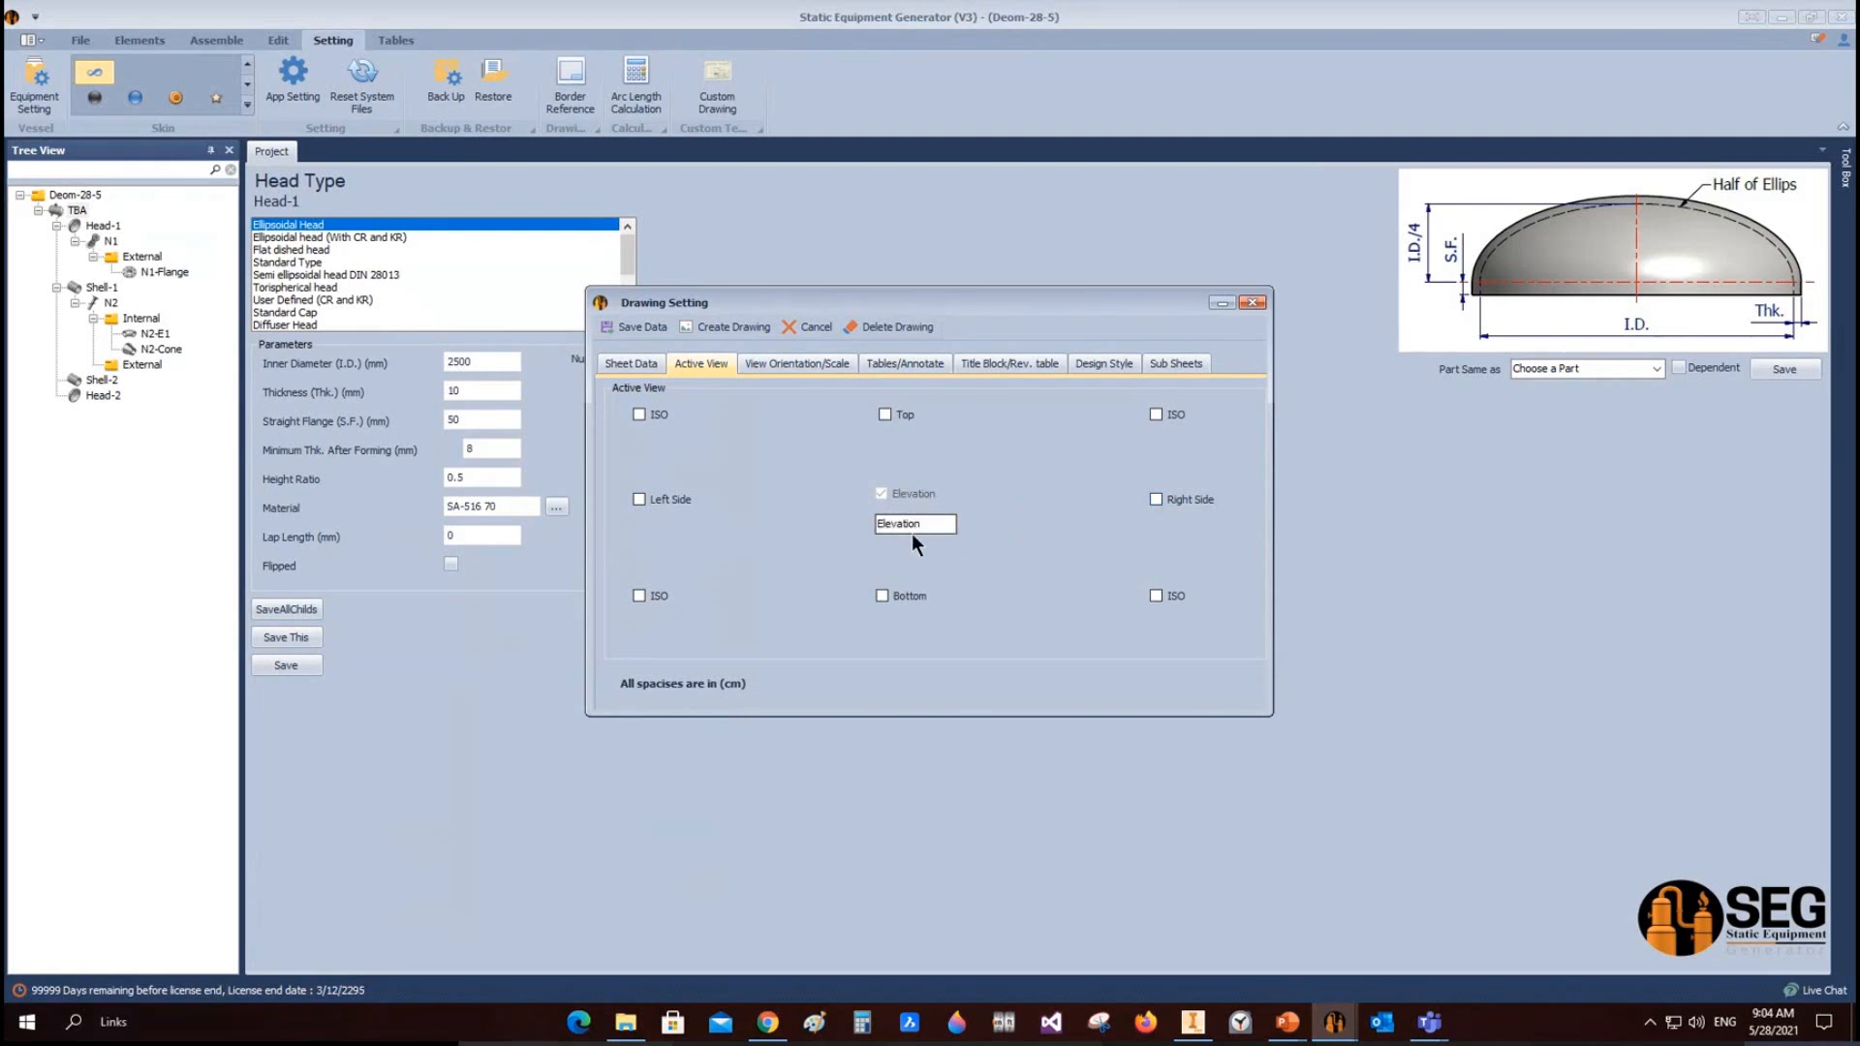
click(1176, 501)
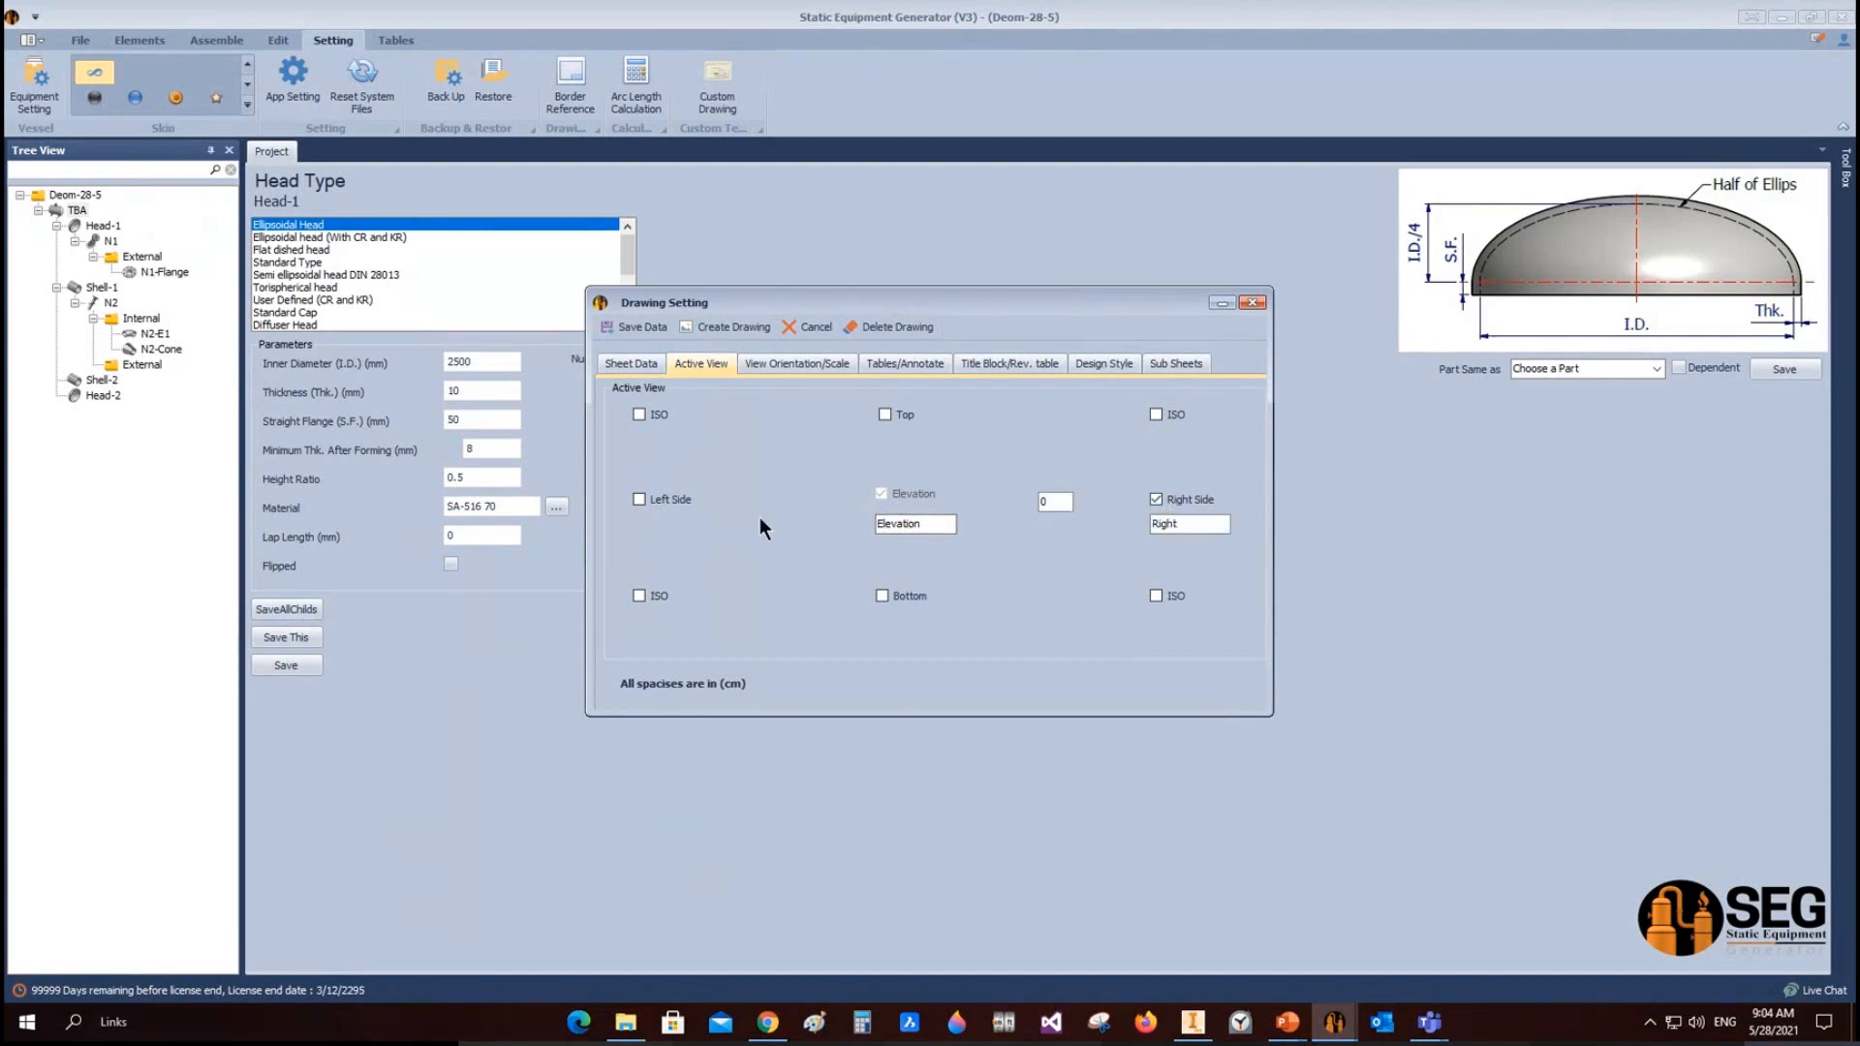
double_click(896, 524)
double_click(1049, 504)
Step: Compare the drawing's elevation view orientation setting with the vessel's left and back views in Inventor, and return to the drawing settings
click(822, 364)
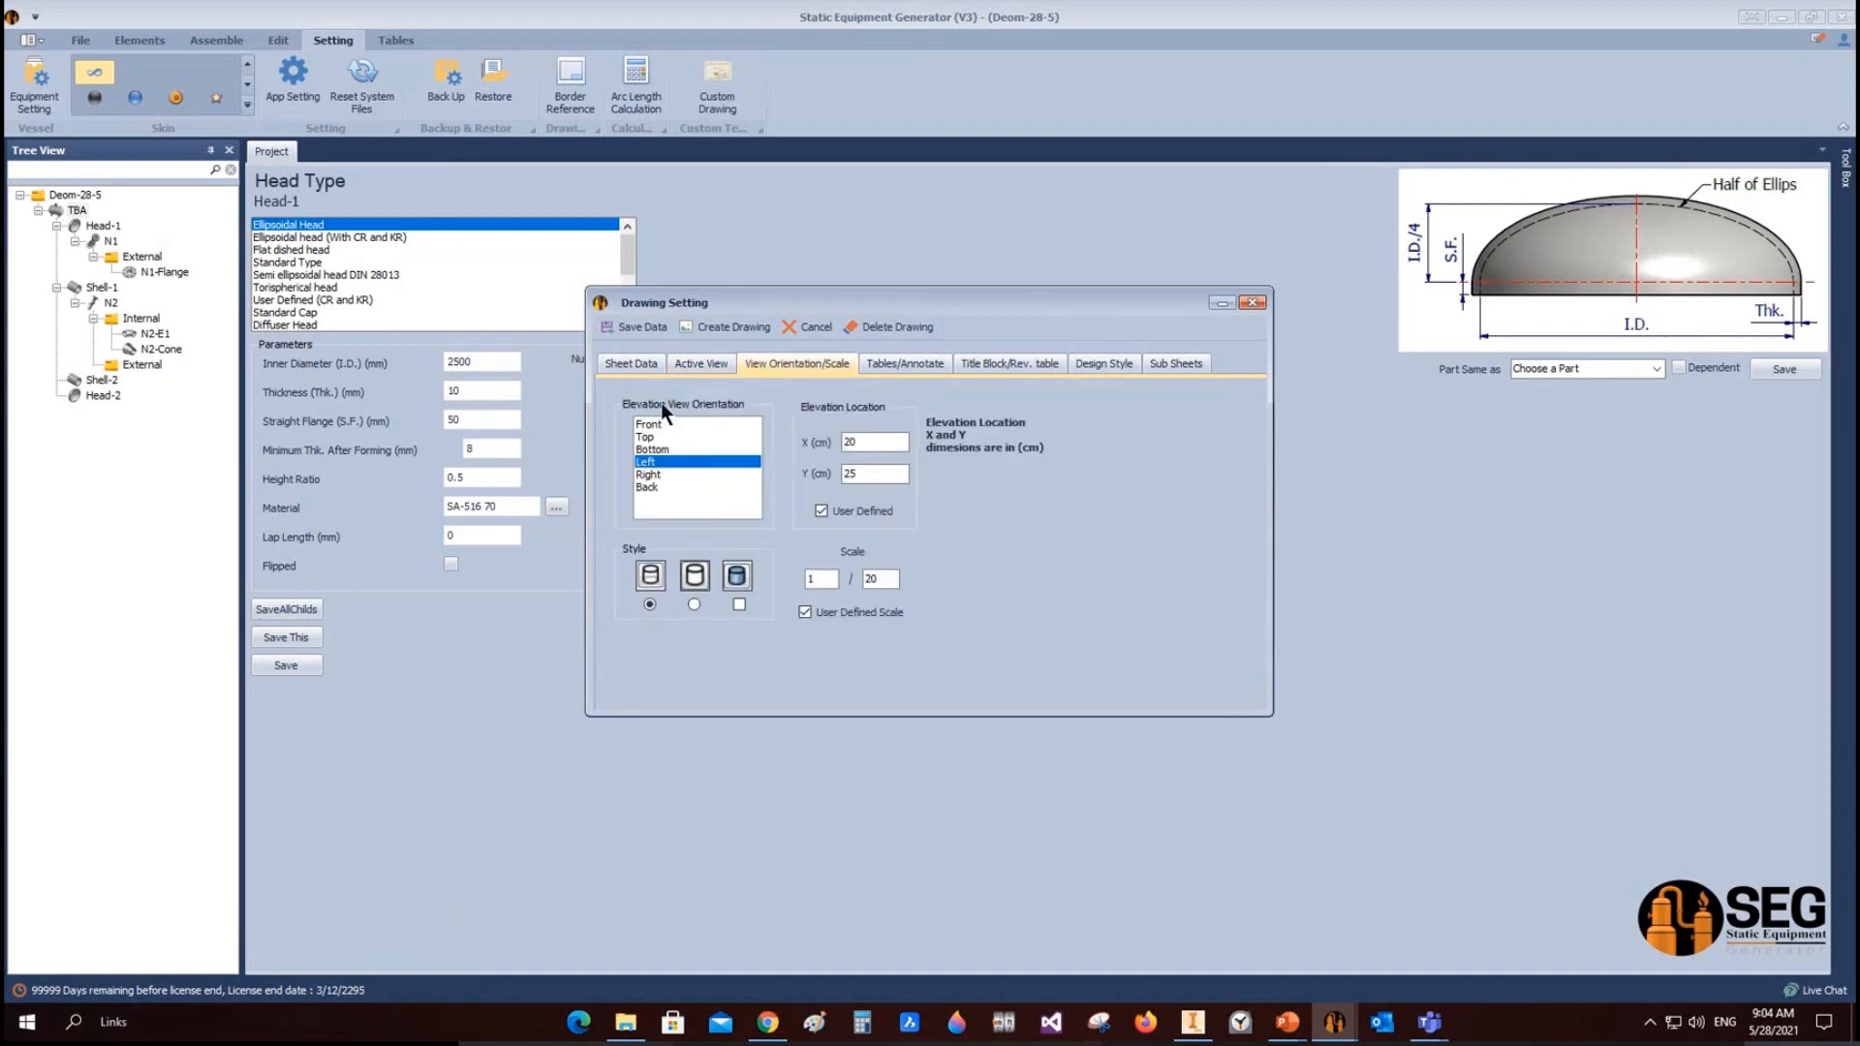
click(1193, 1022)
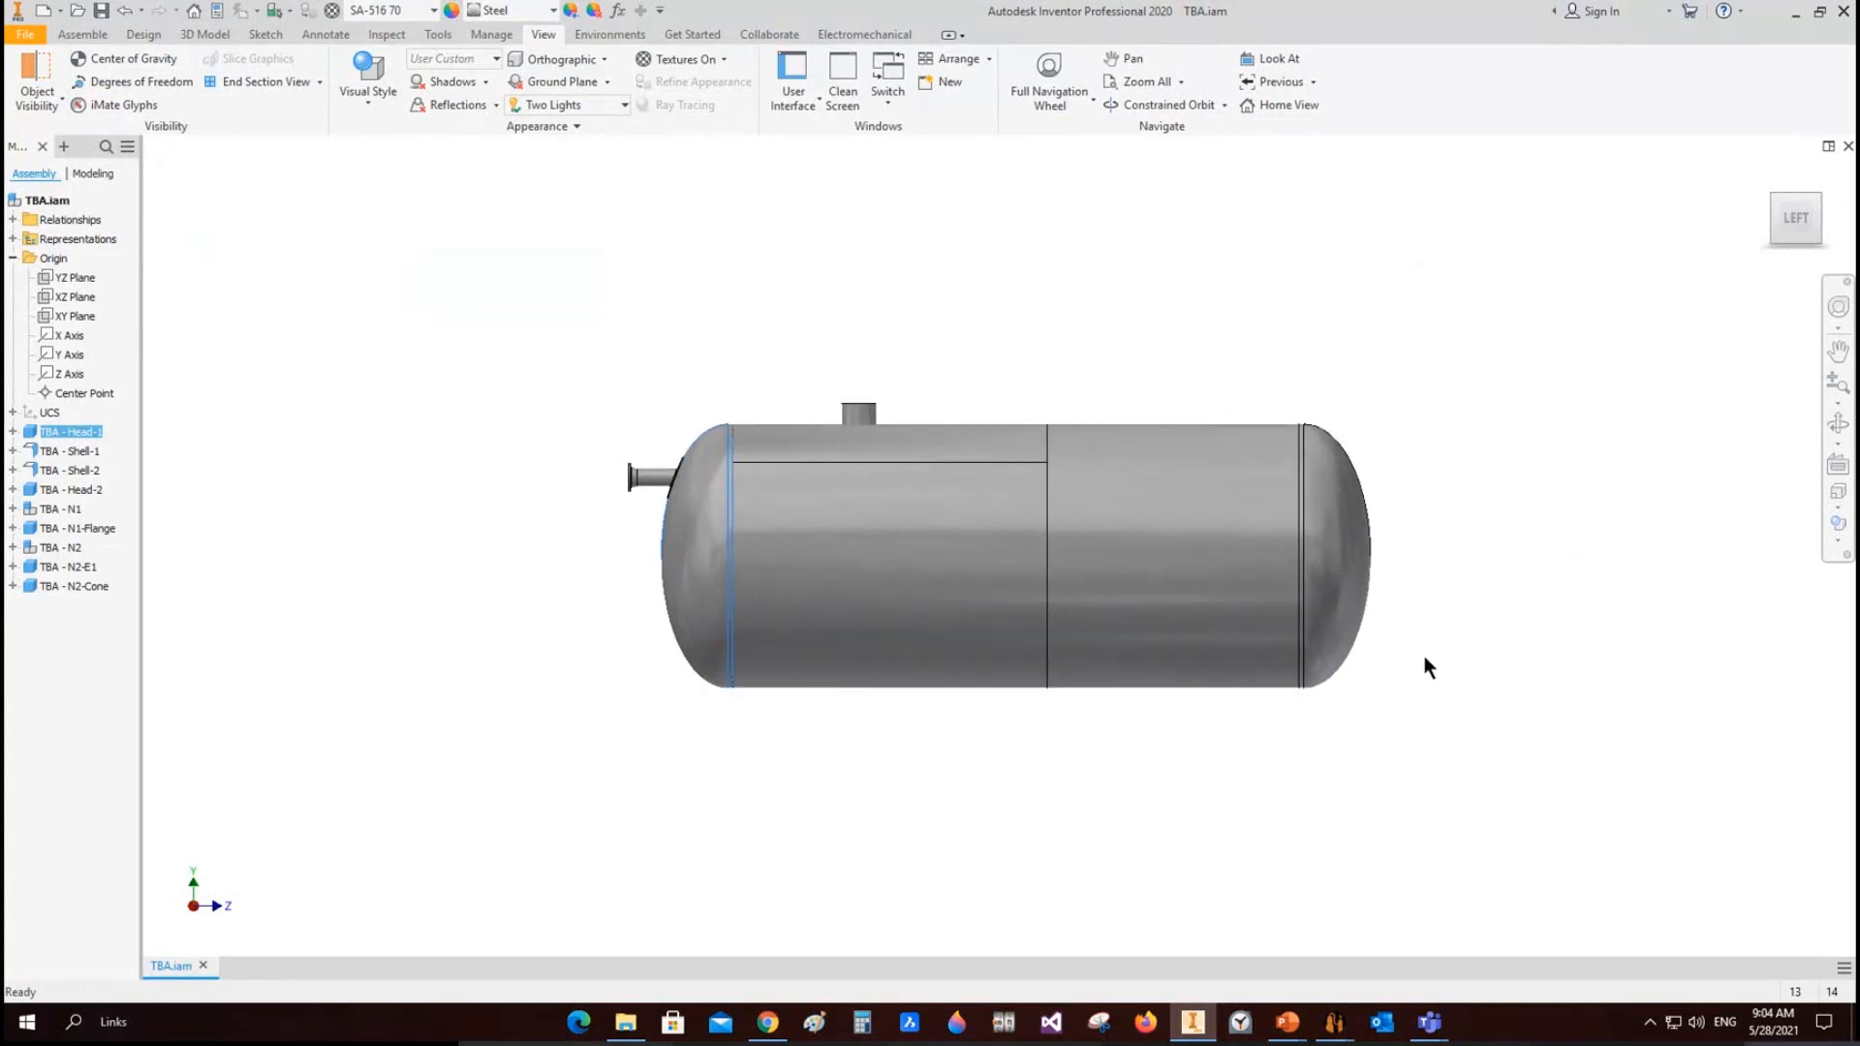
mouse_move(1337, 1017)
click(1430, 938)
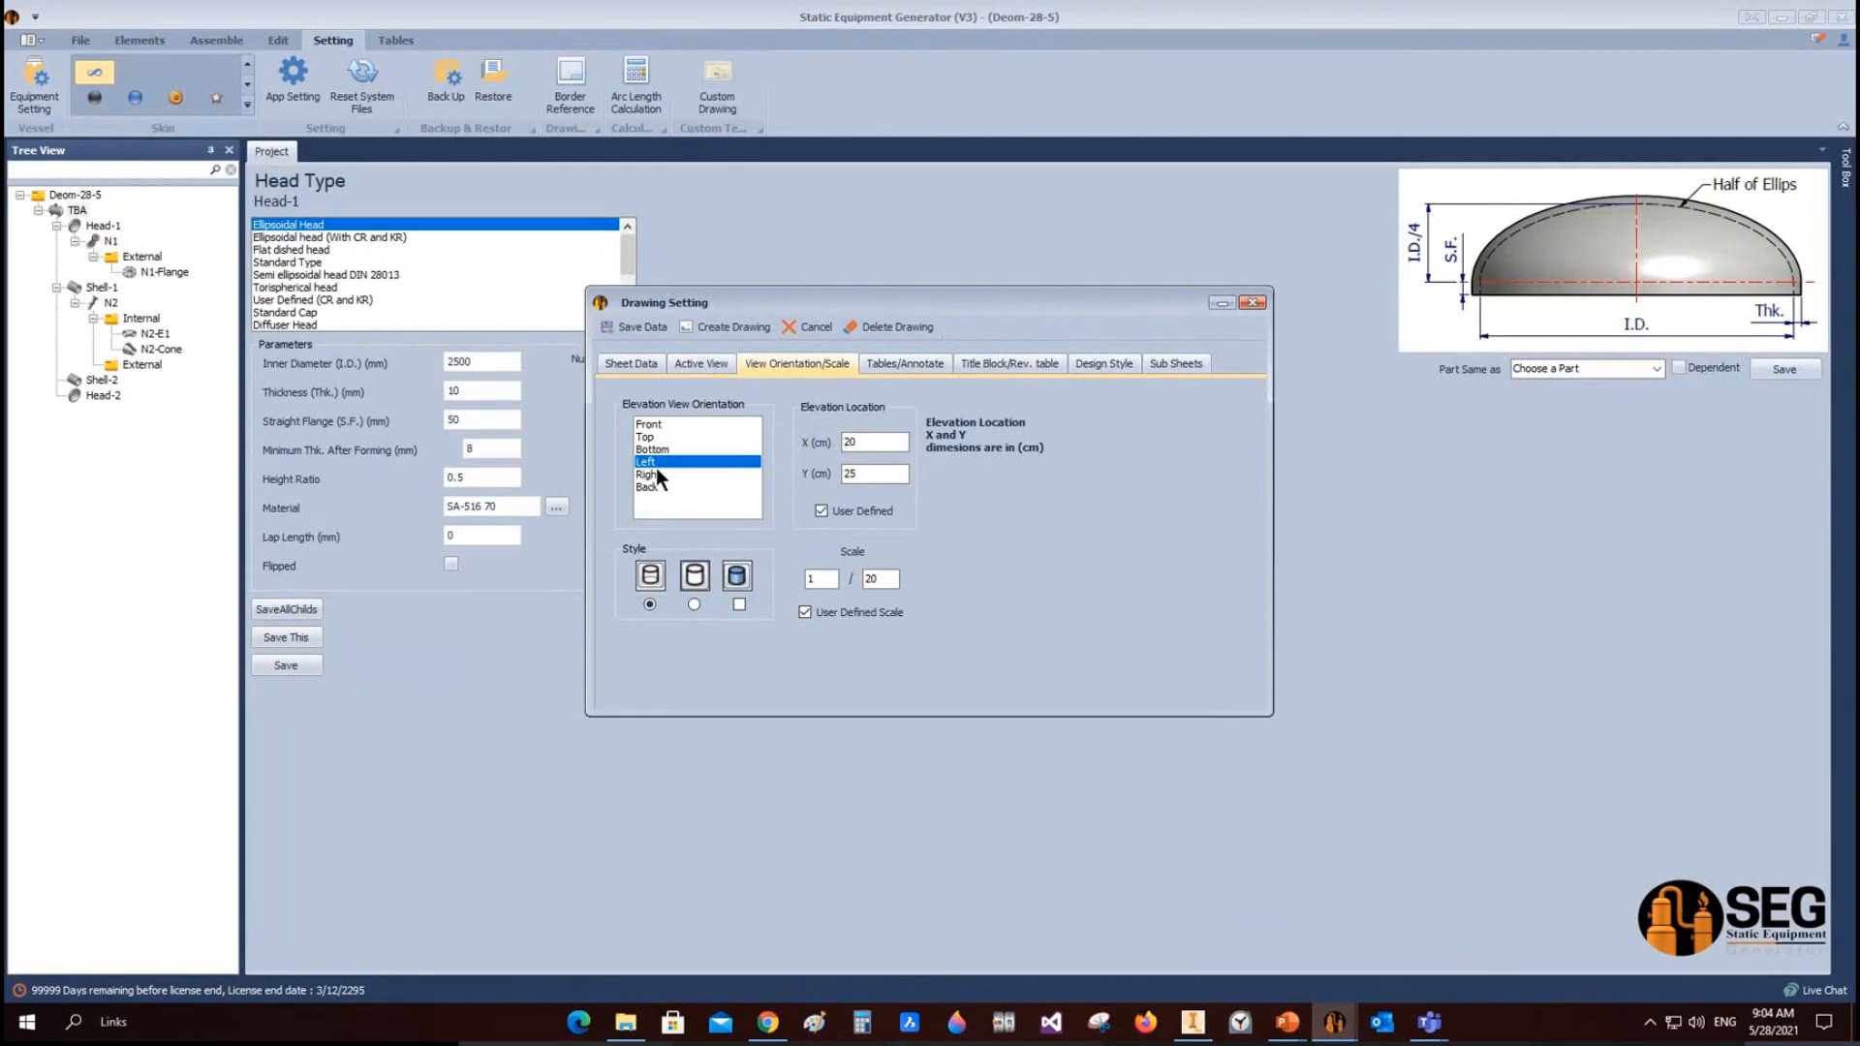
click(1199, 1030)
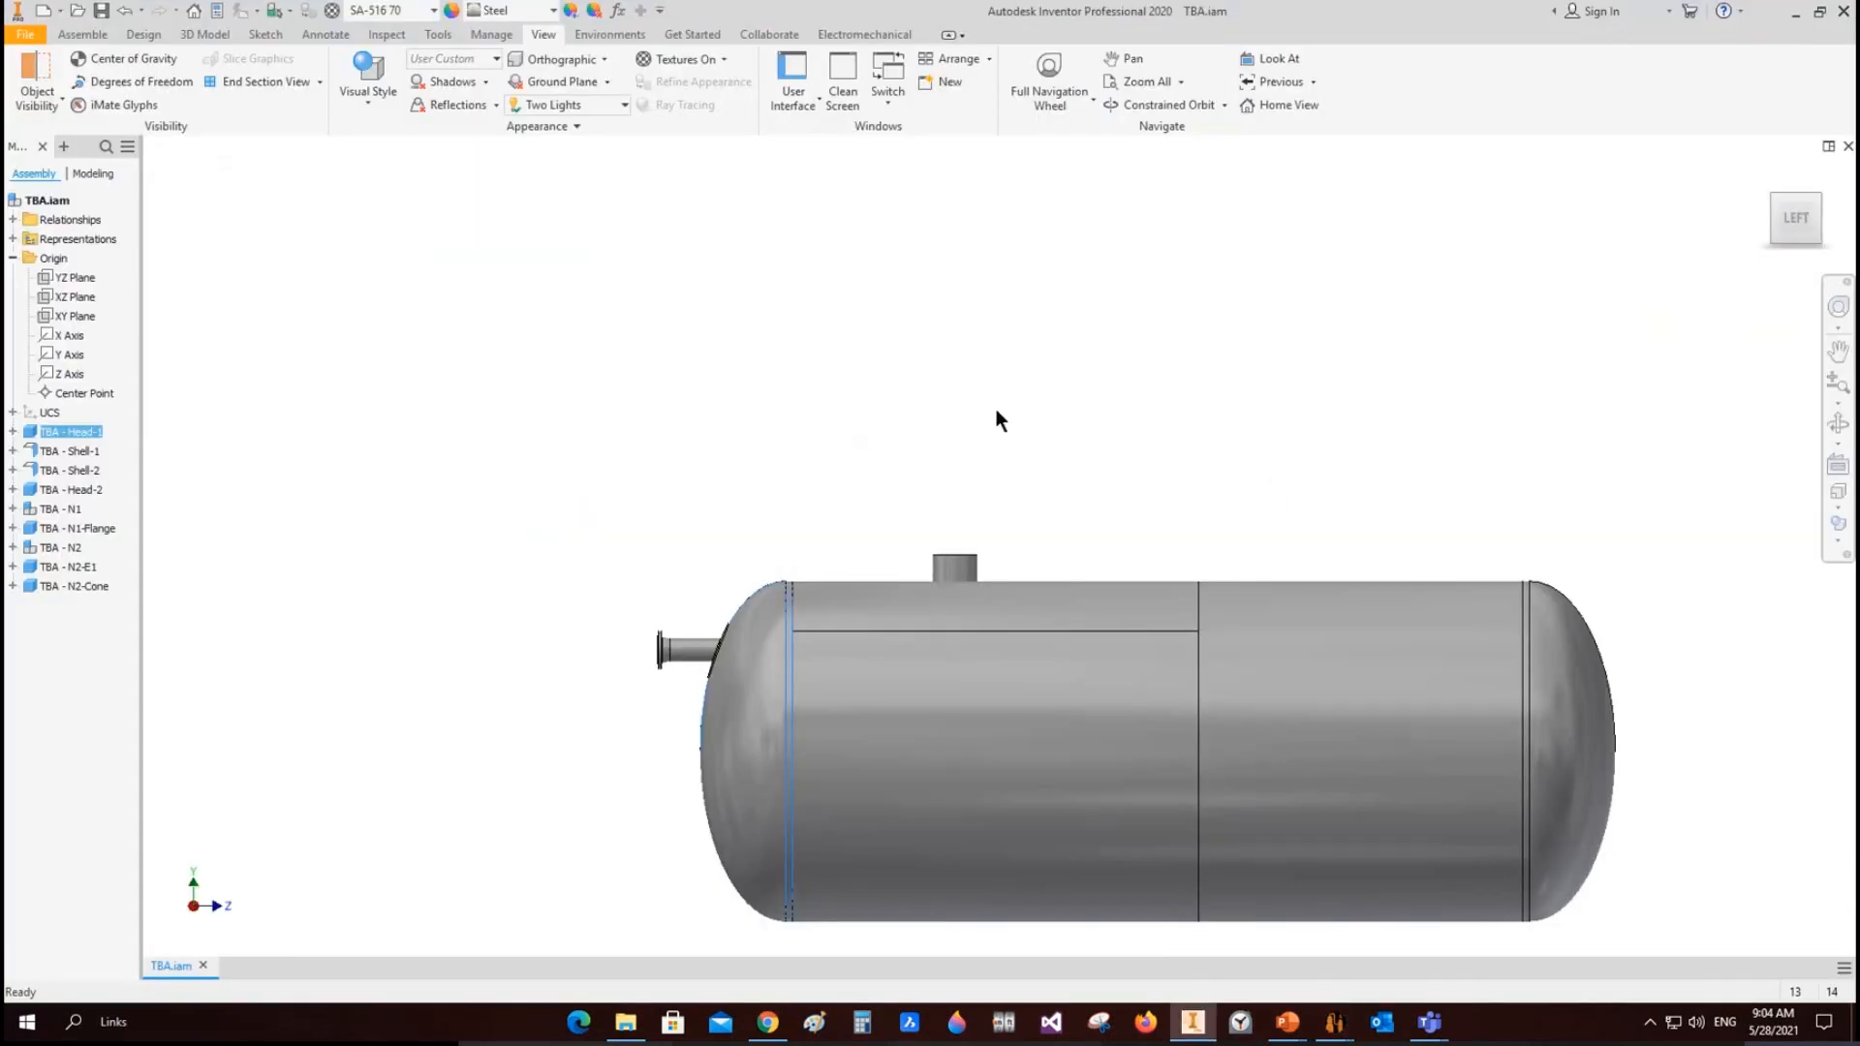
key(Escape)
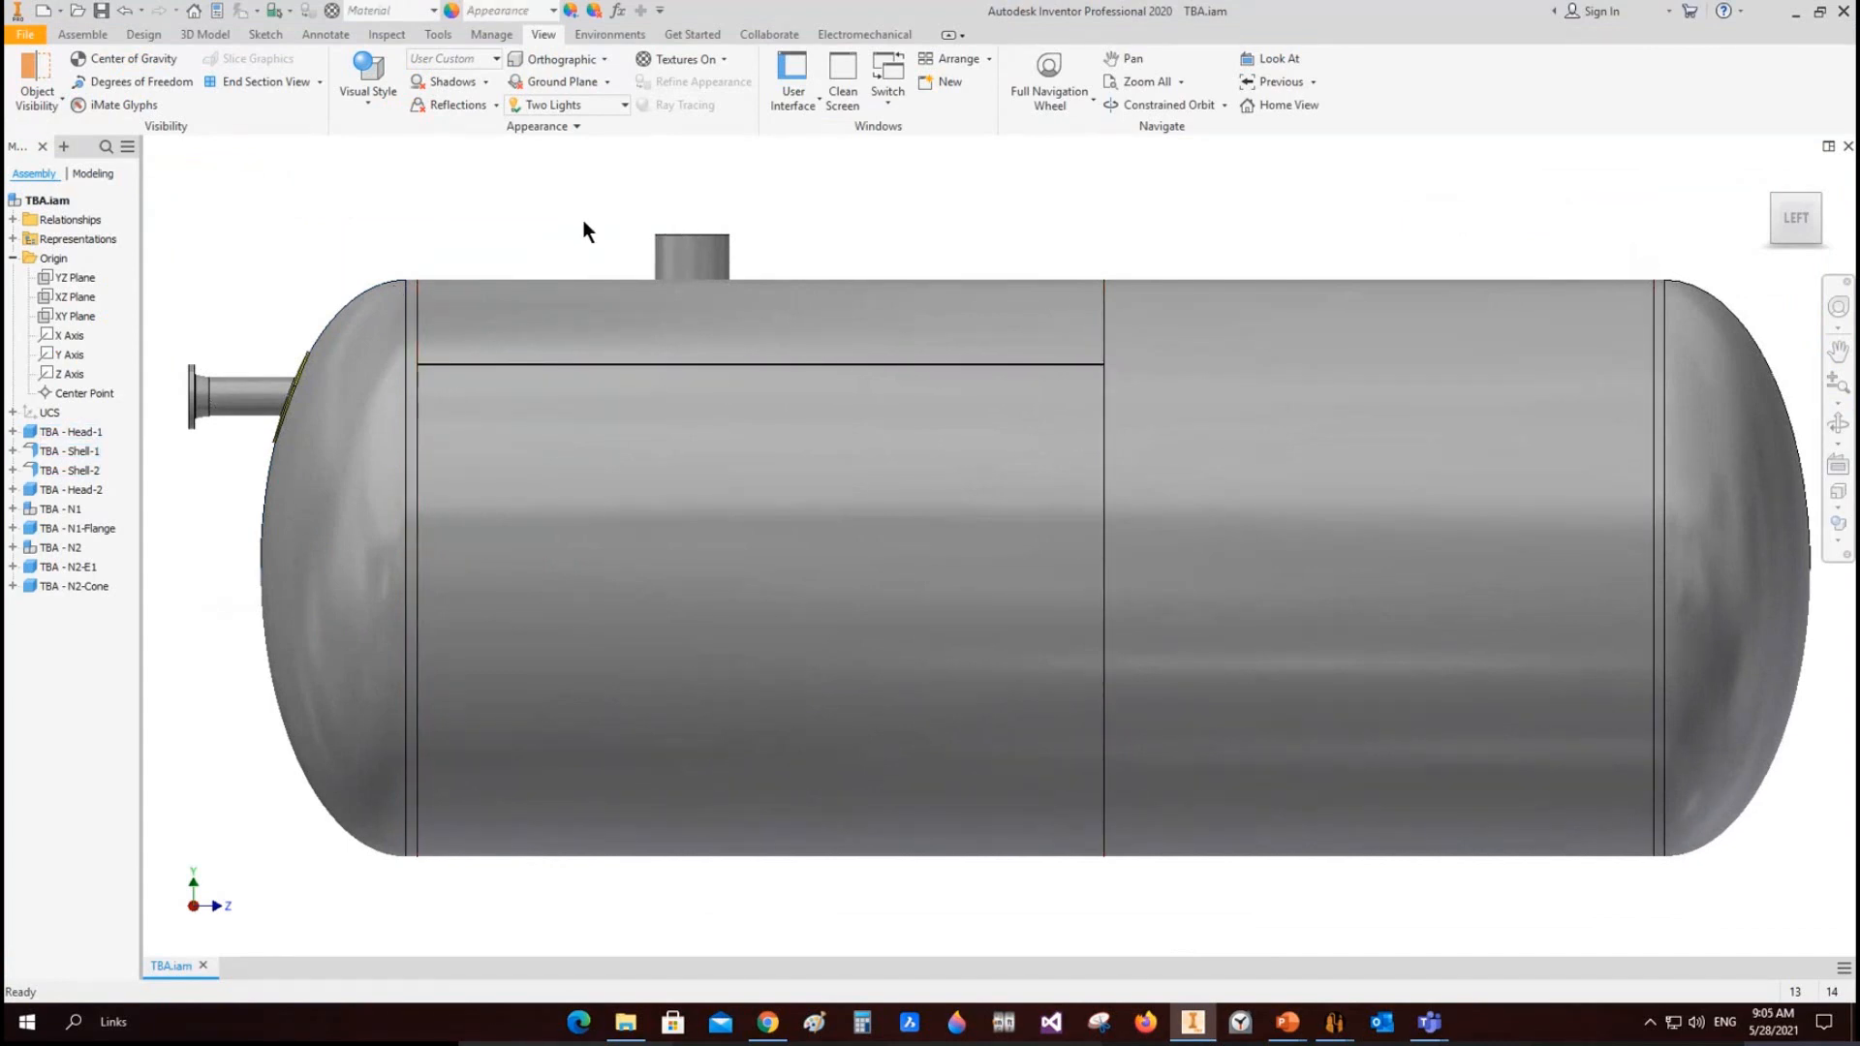
click(1744, 224)
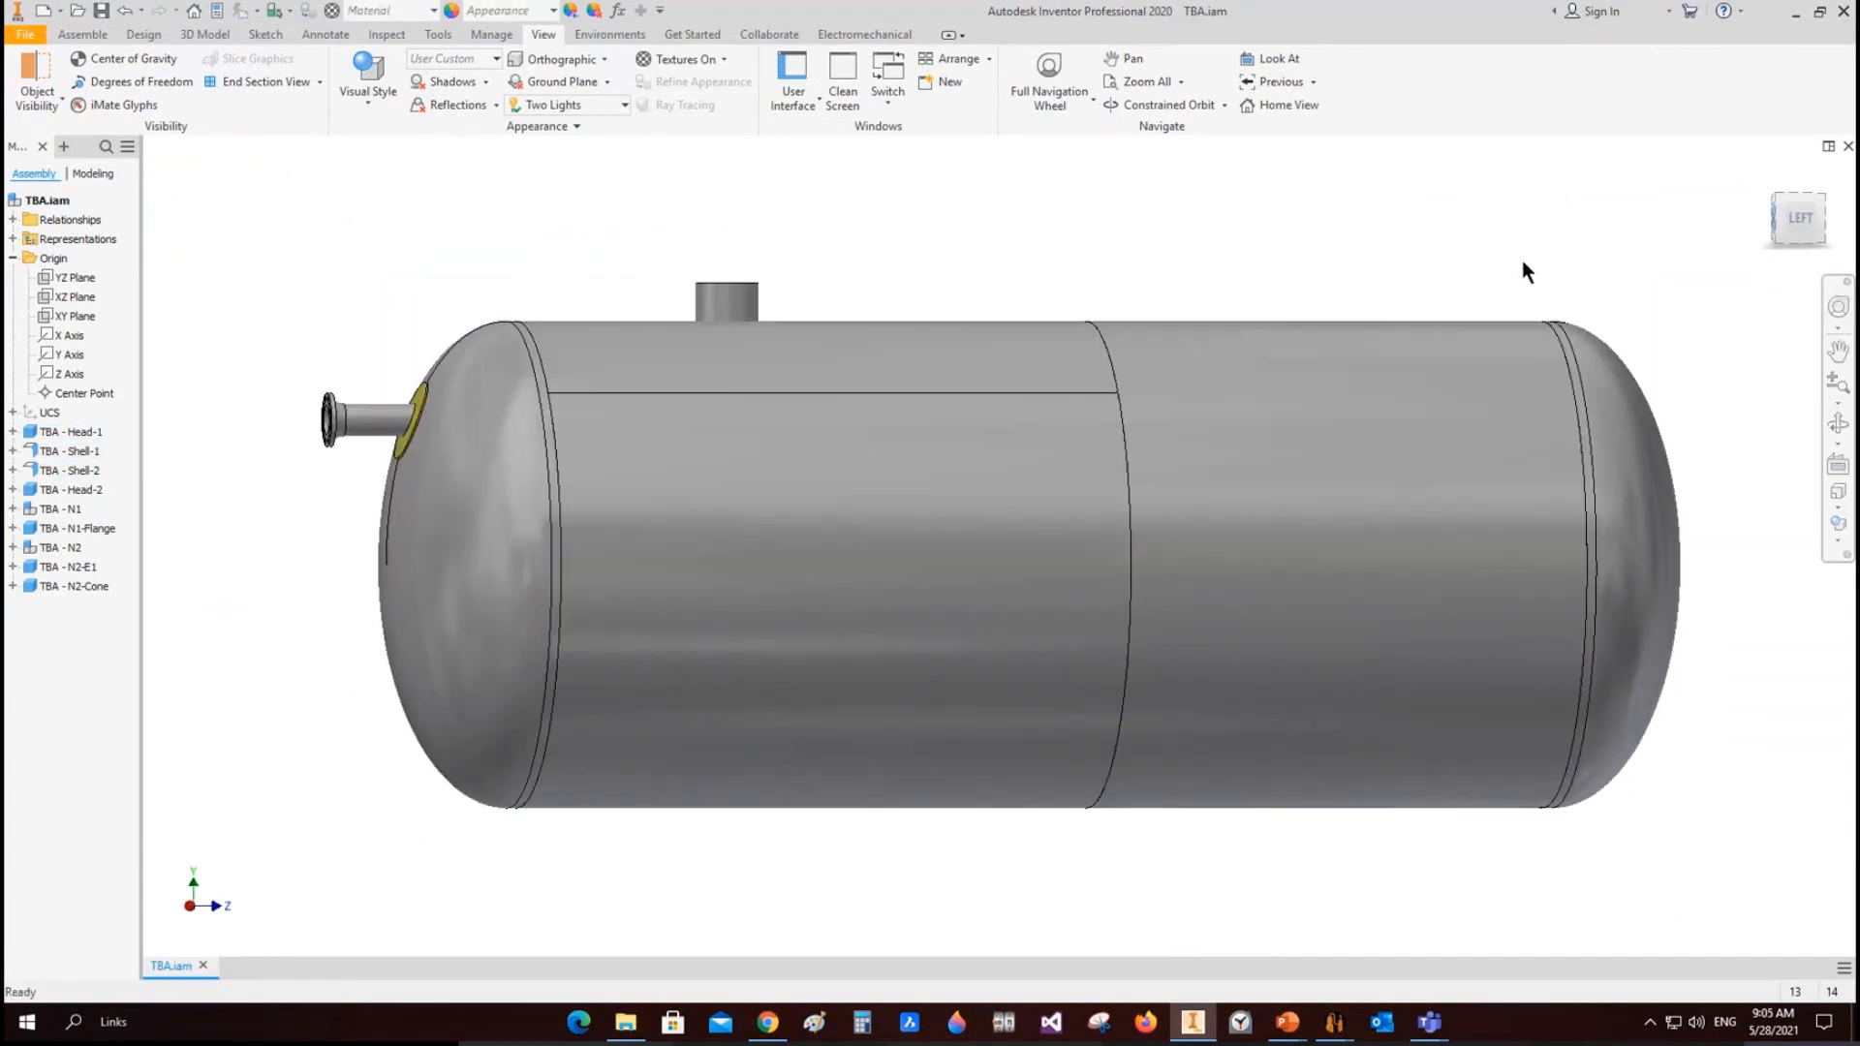
click(1790, 218)
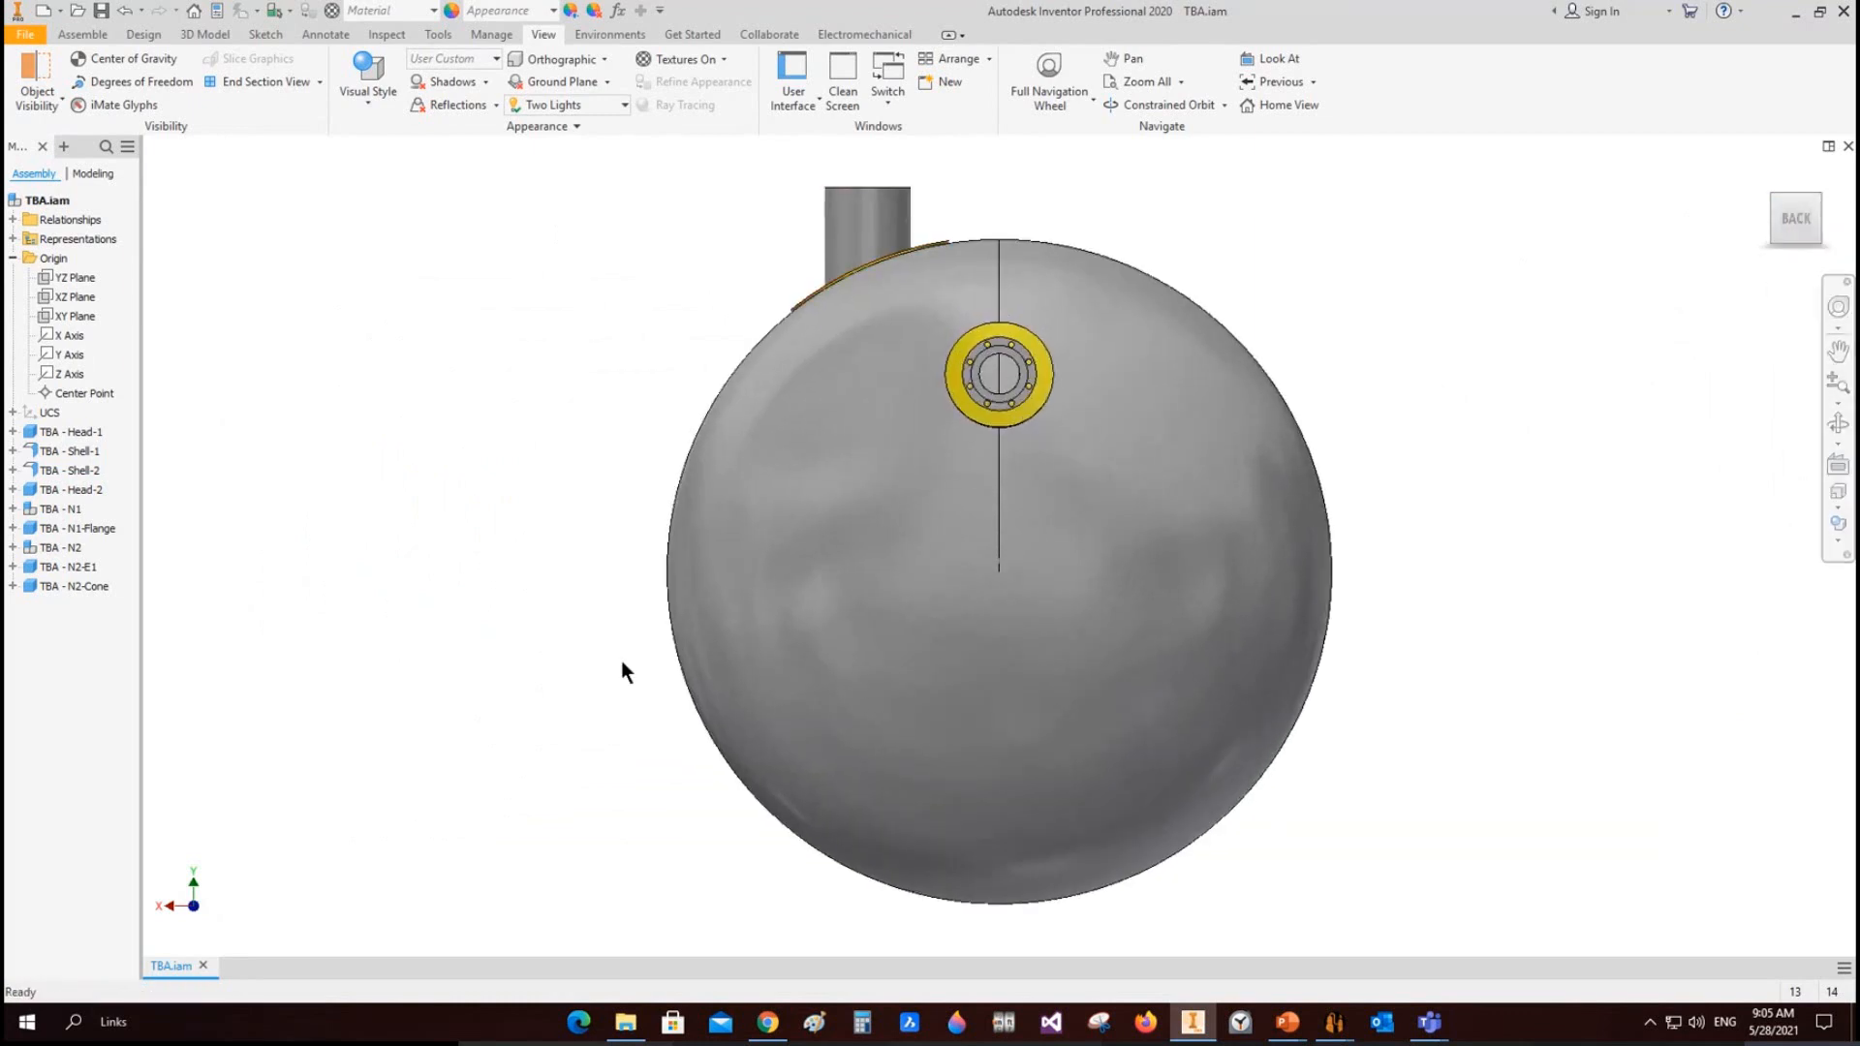
mouse_move(1335, 1022)
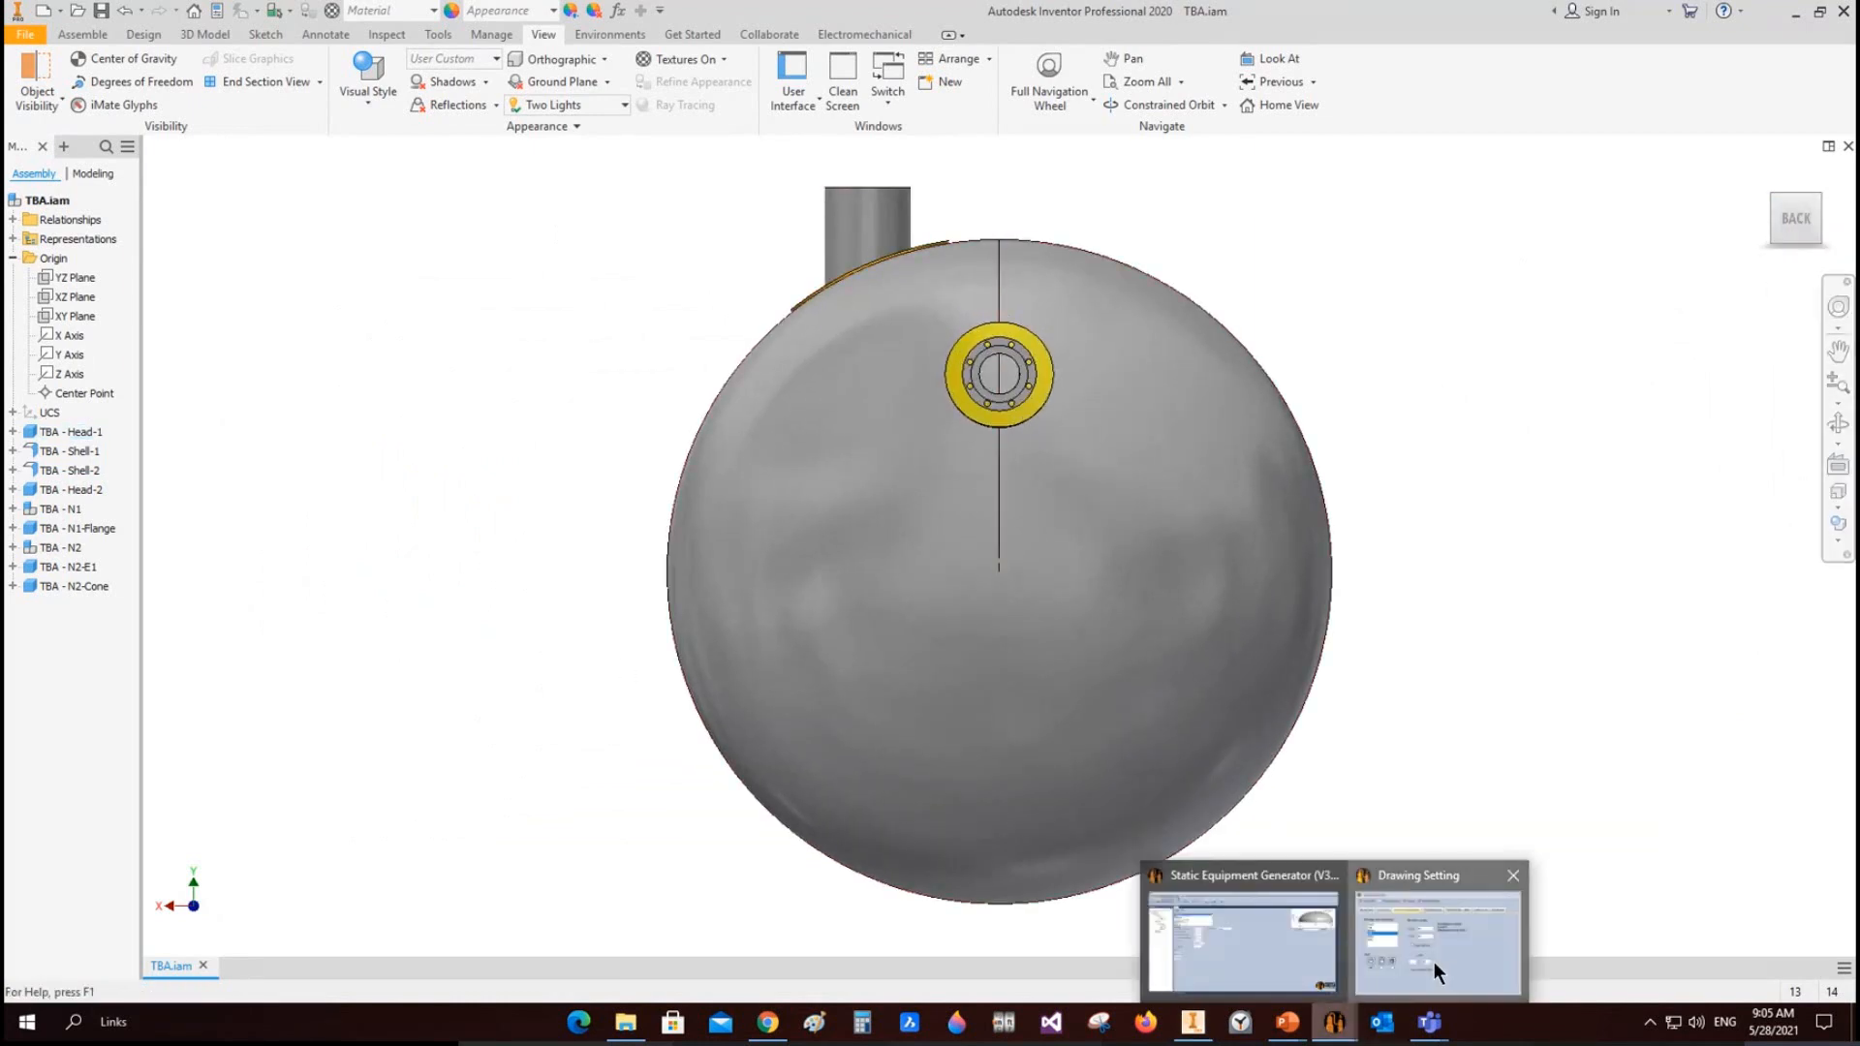
click(1434, 962)
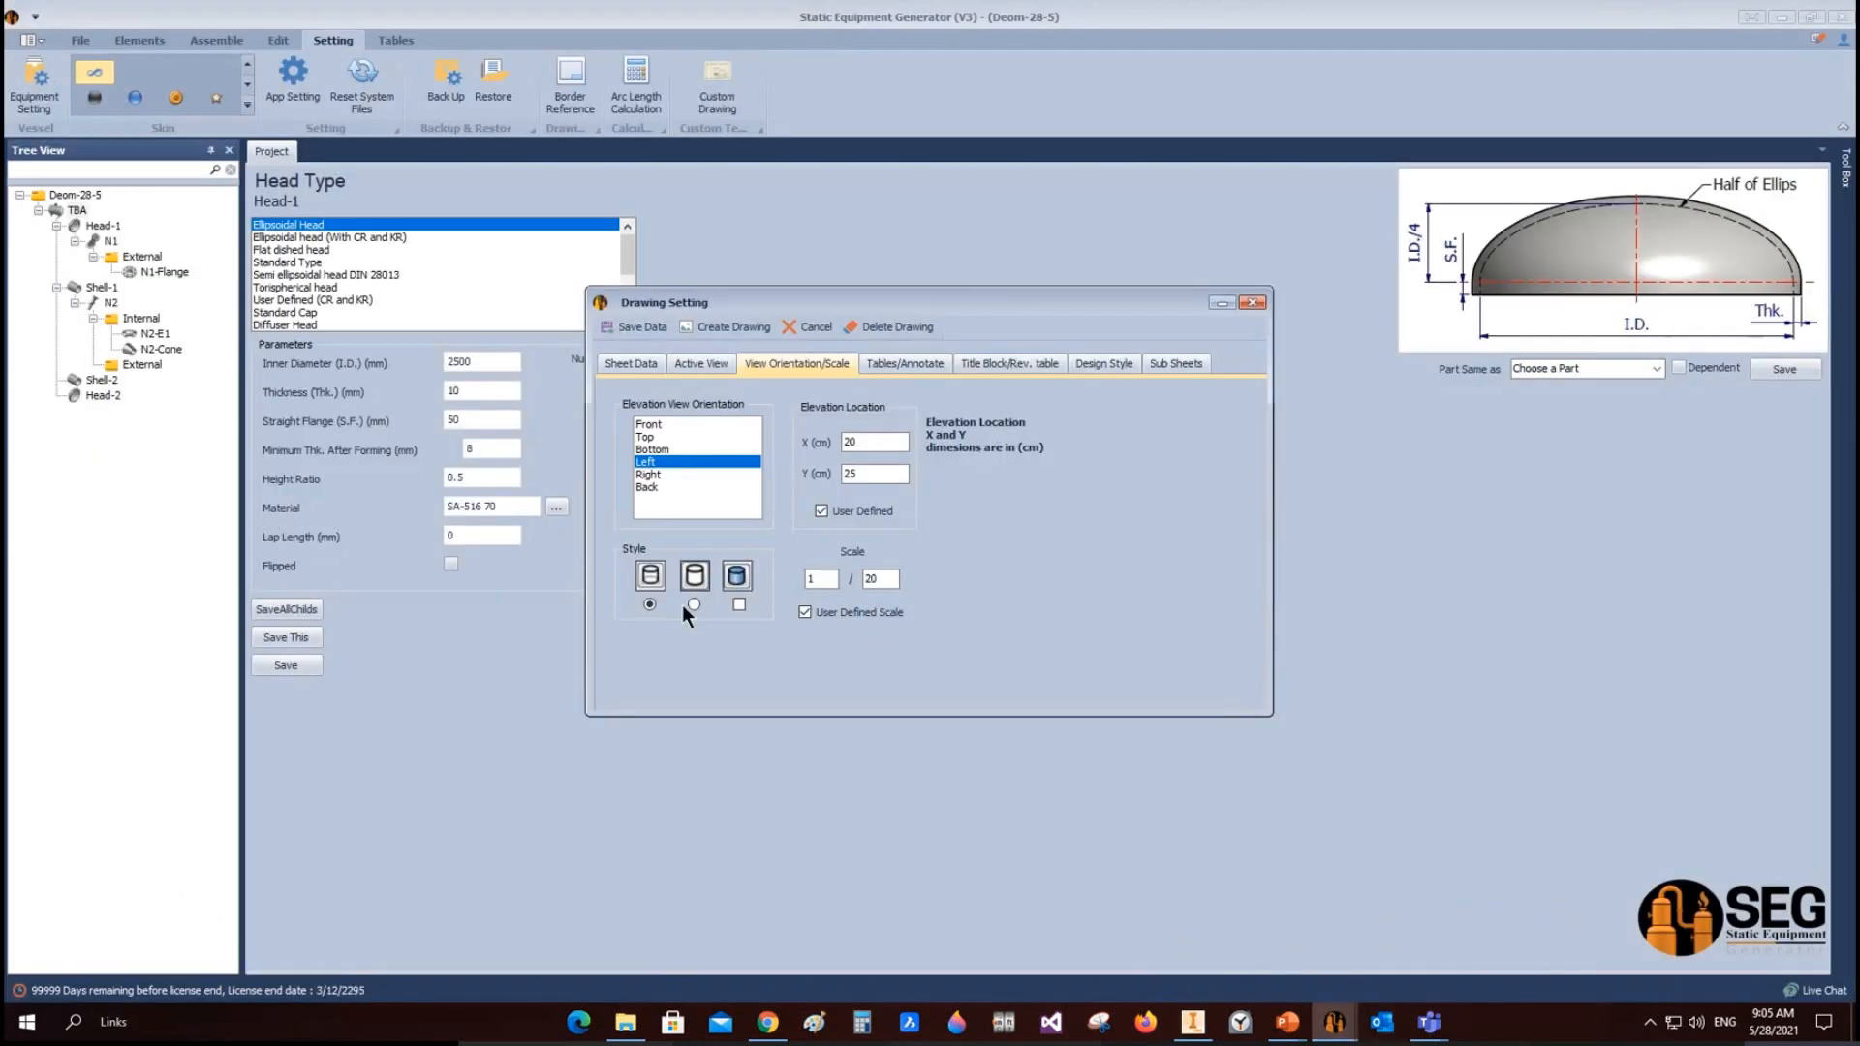
Step: Set the elevation view orientation to Left and edit its user-defined location, entering 30 cm for Y
click(643, 487)
click(659, 462)
key(Tab)
text(3)
key(Tab)
text(30)
double_click(885, 579)
Step: Include the Flange Table, Nozzle Table and Fitting Table among the drawing's tables
click(901, 365)
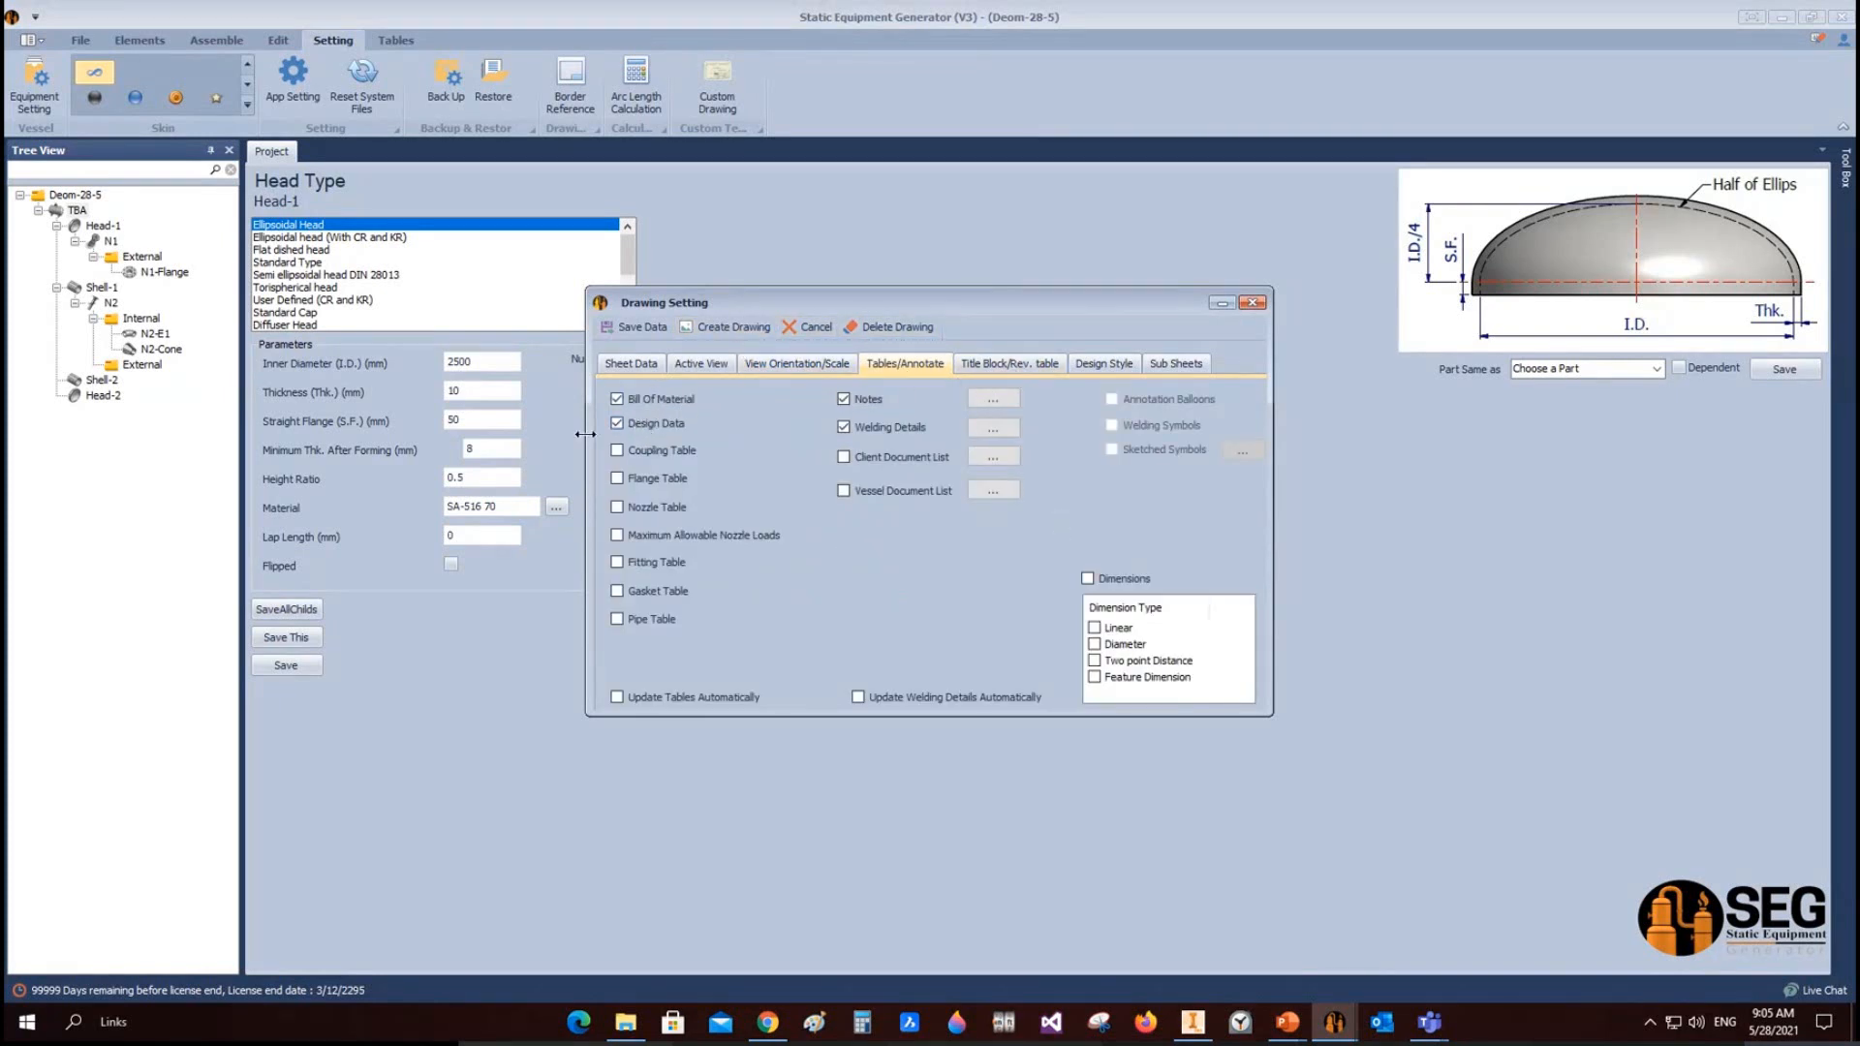
click(614, 478)
click(638, 508)
click(642, 562)
Step: Review the list of drawing notes and the option to import notes from Excel, without importing a file
click(1000, 396)
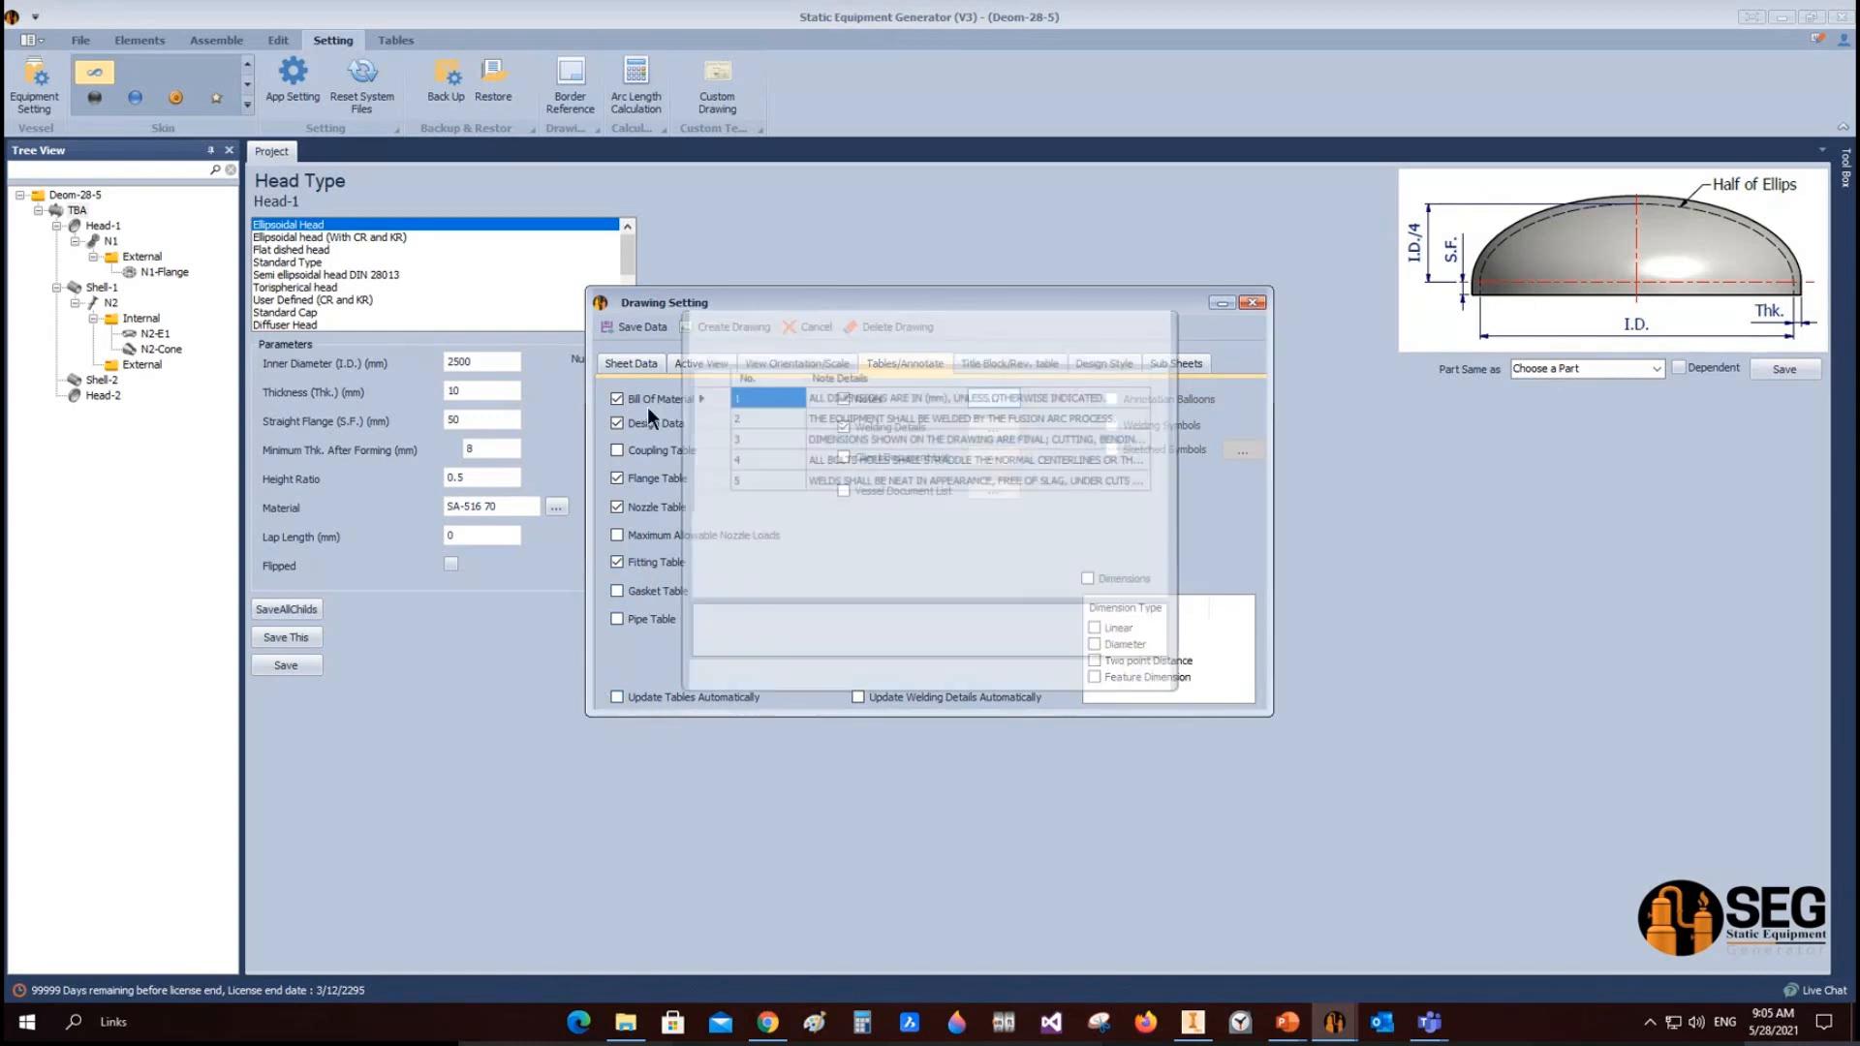
click(1133, 323)
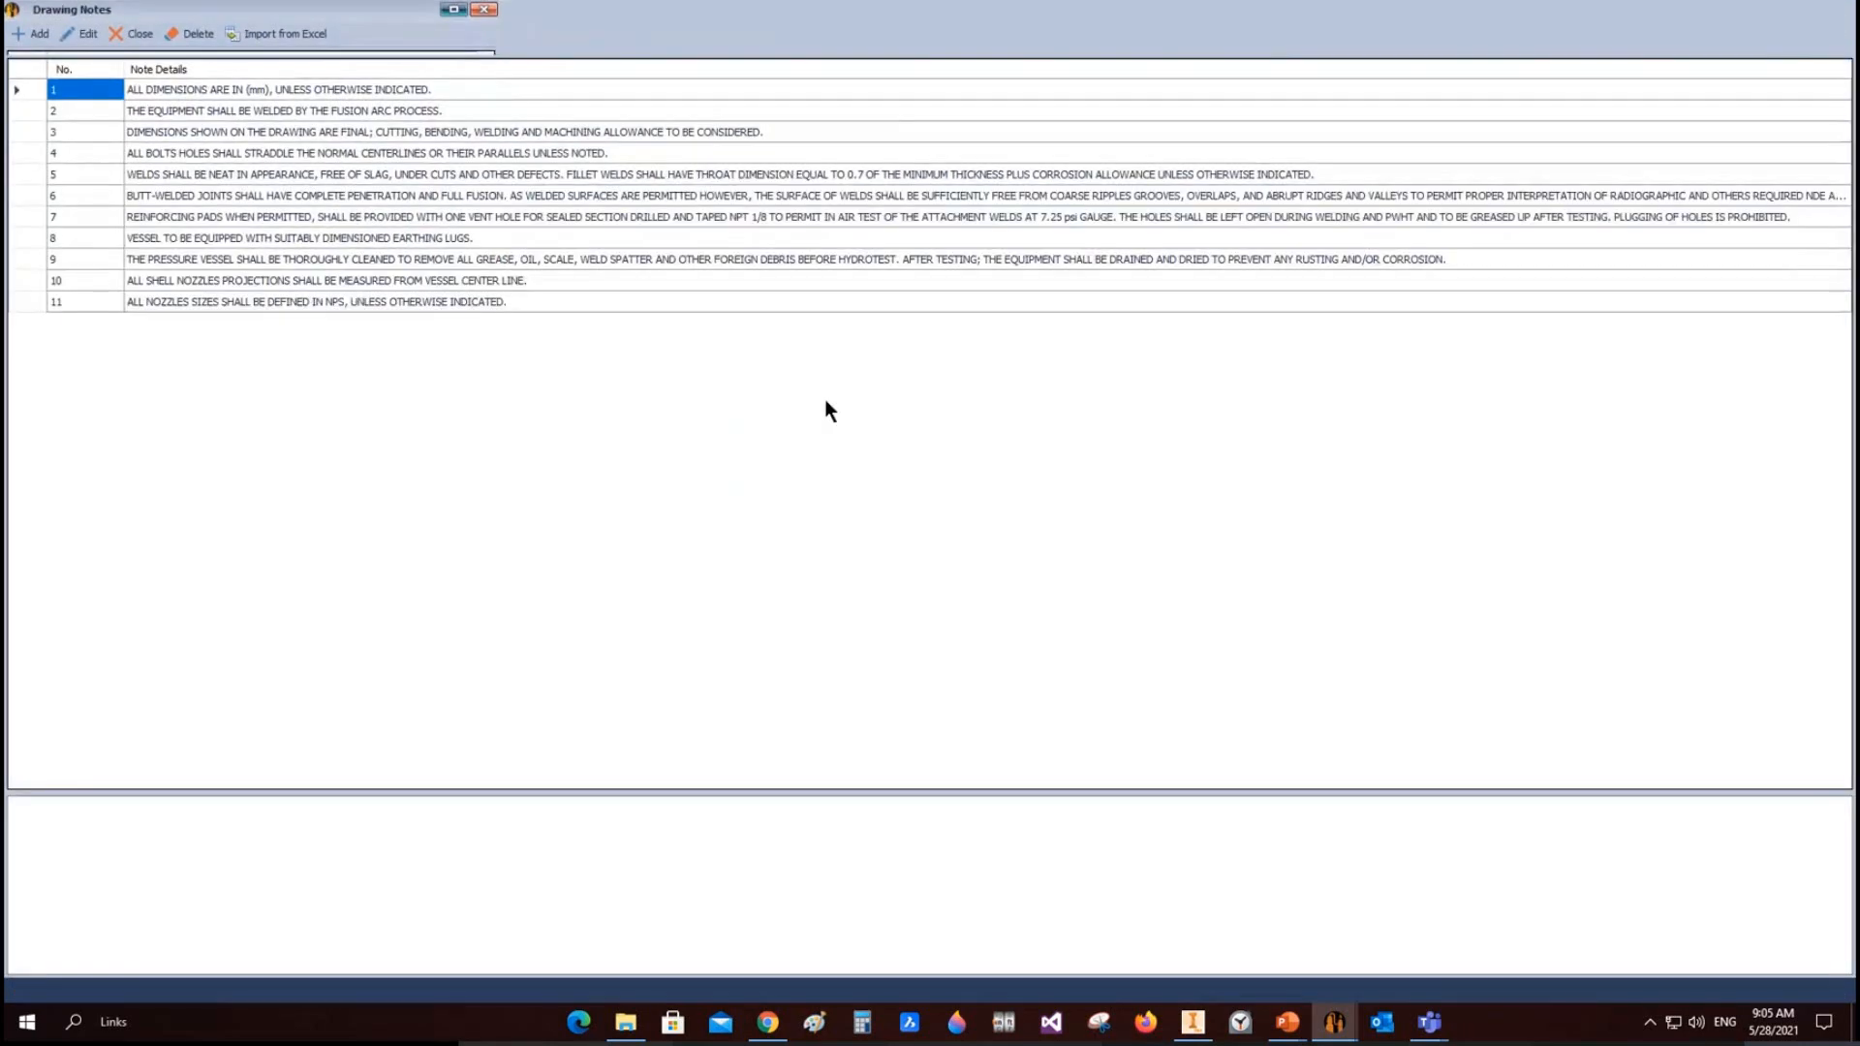
click(269, 43)
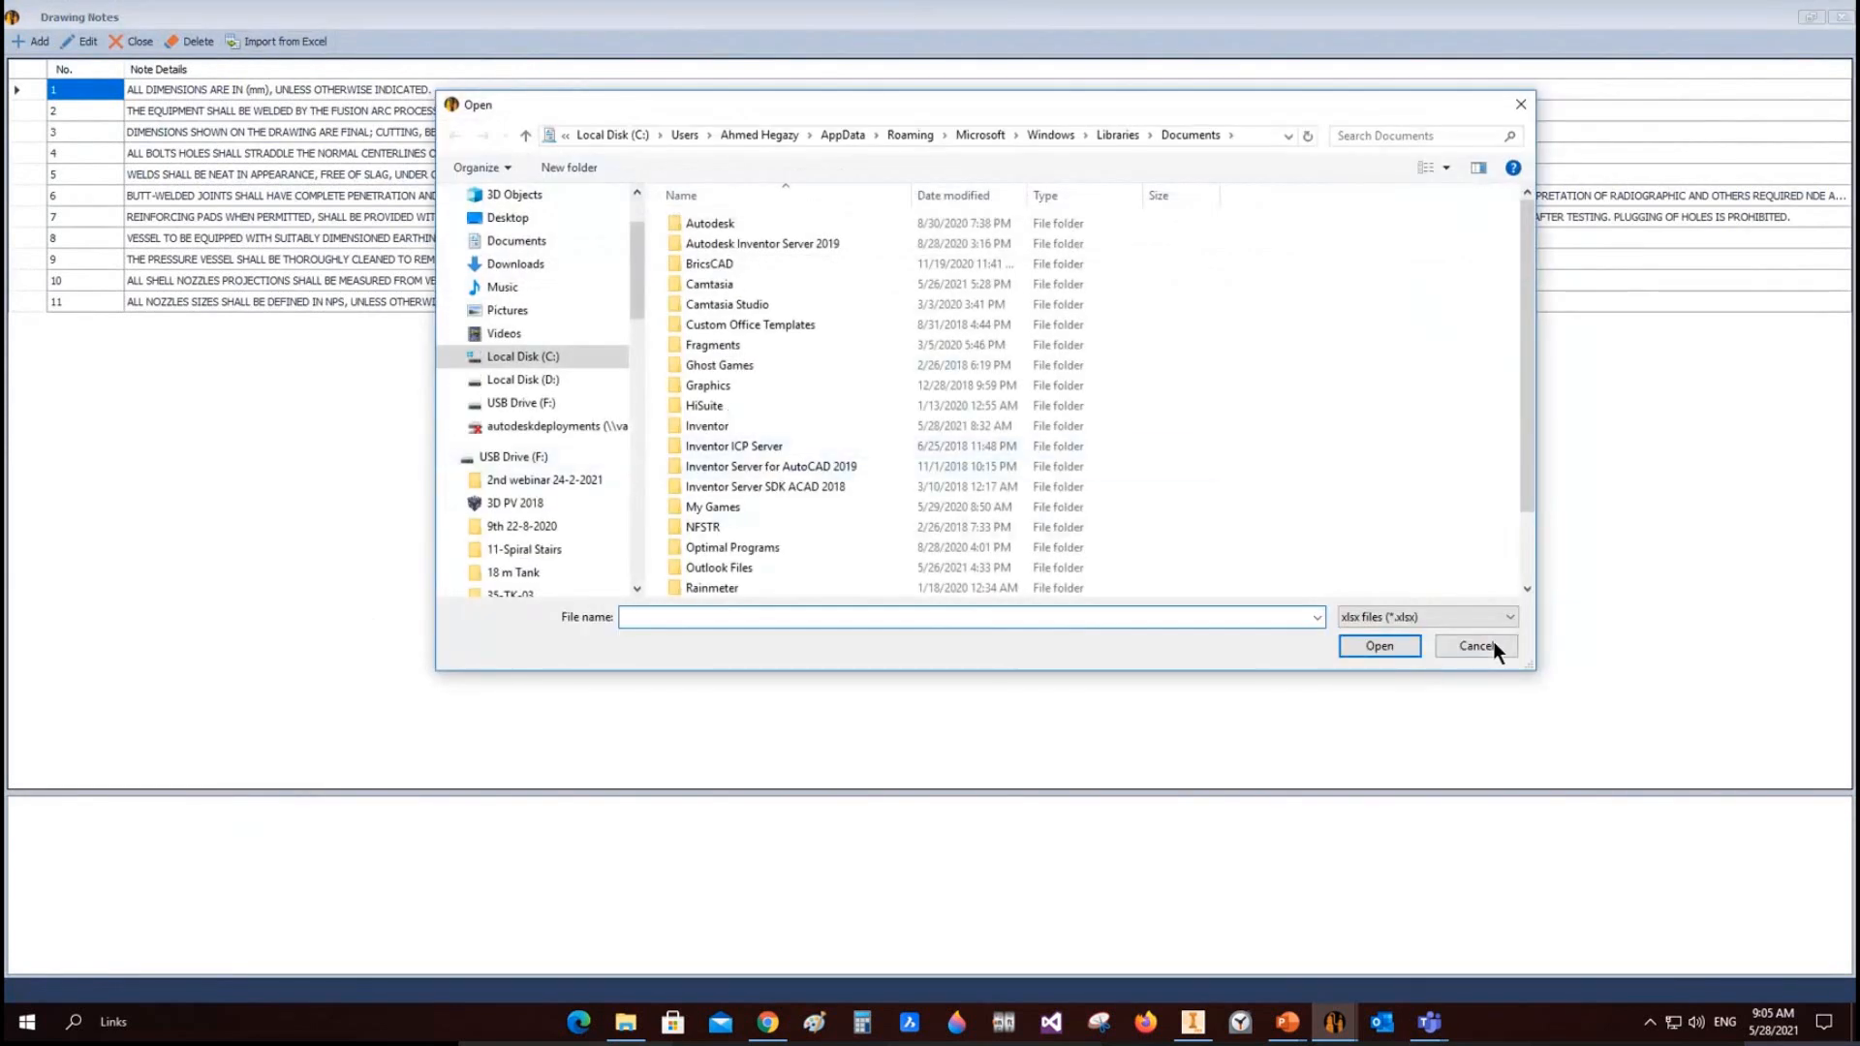
click(1475, 645)
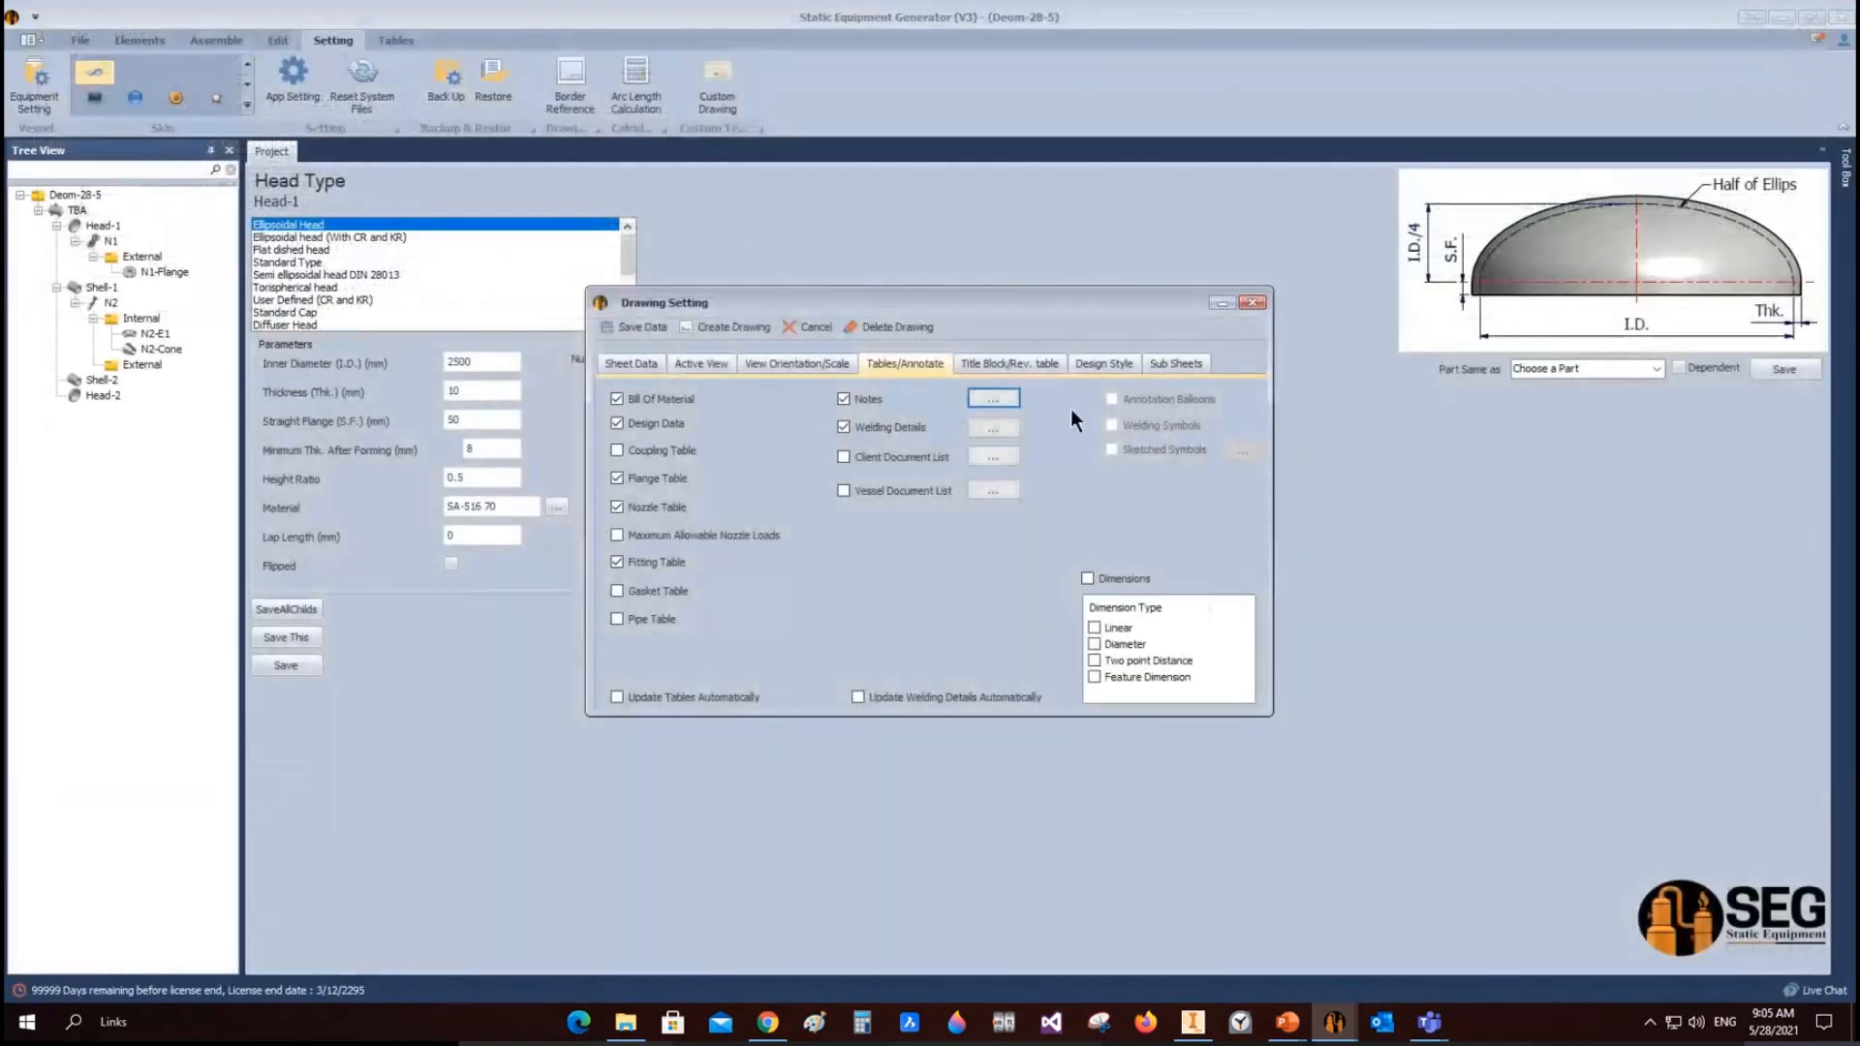
Step: Examine the welding details available for the drawing, from the circumferential joints through the nozzle and re-pad welds
click(995, 428)
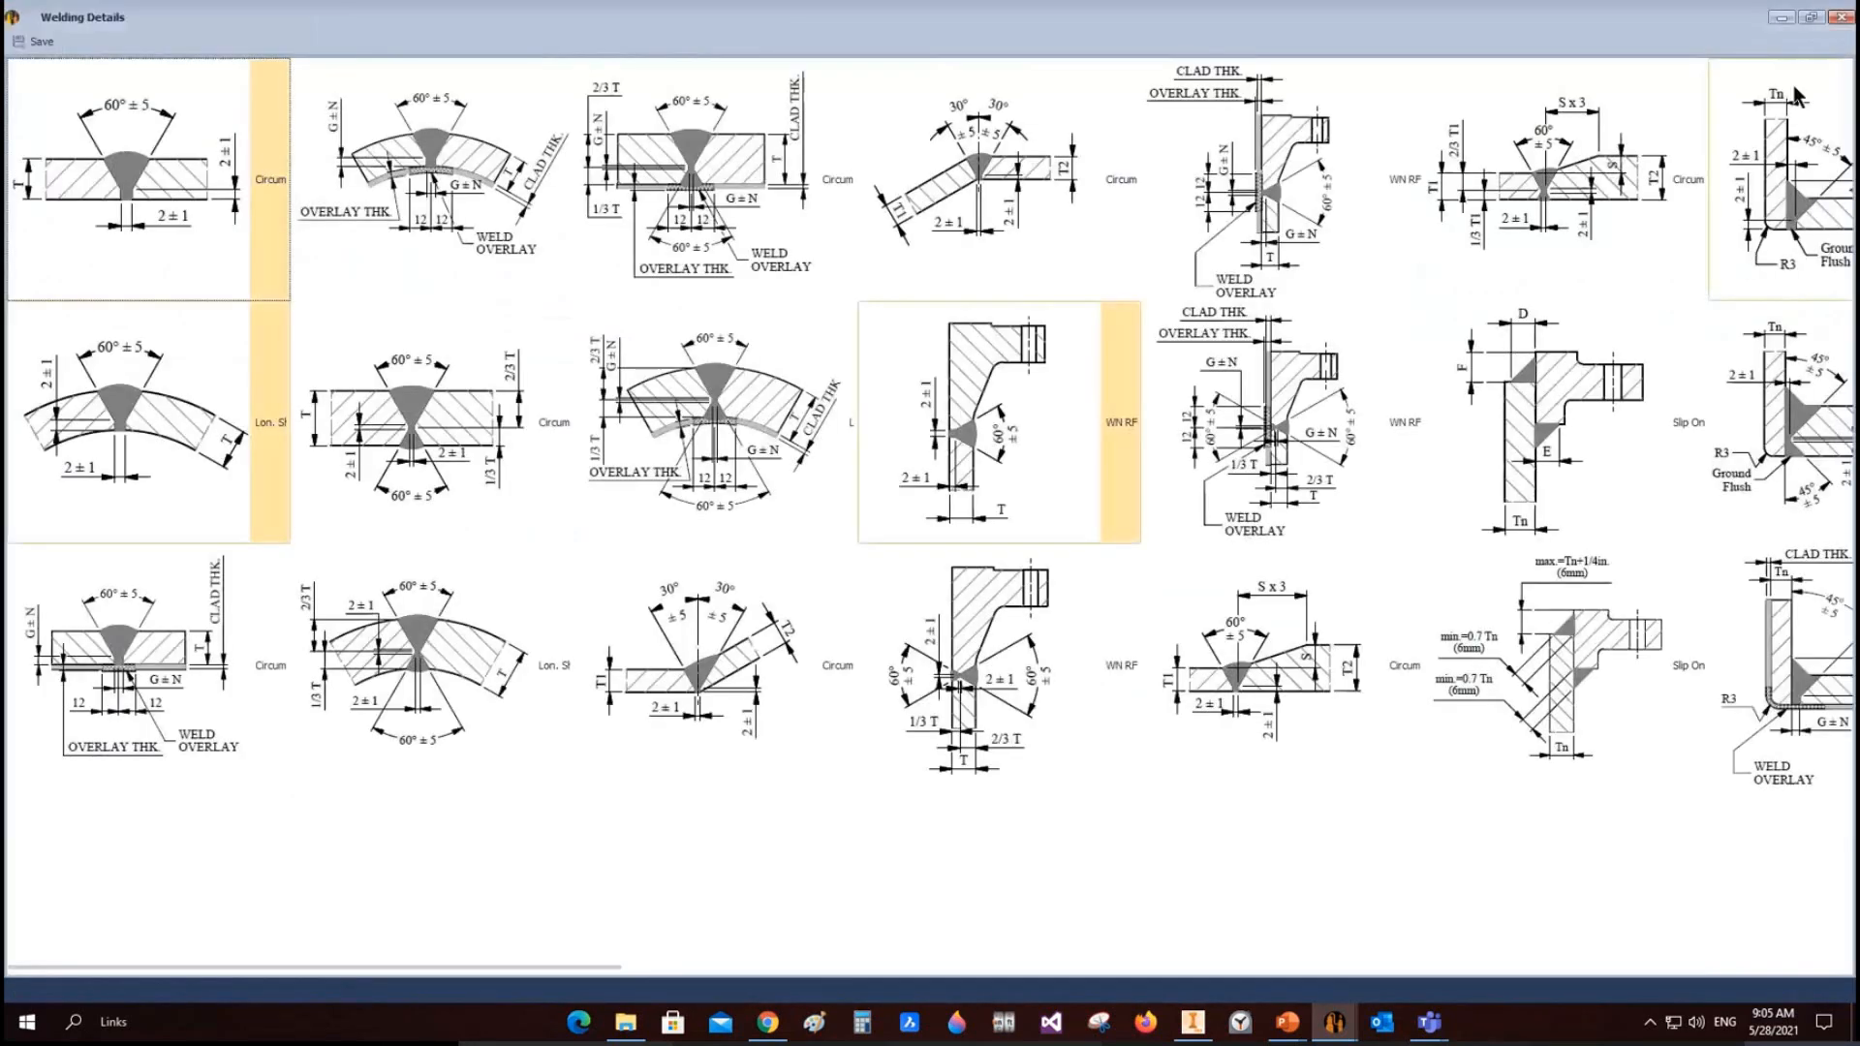
scroll(819, 424, right, 3)
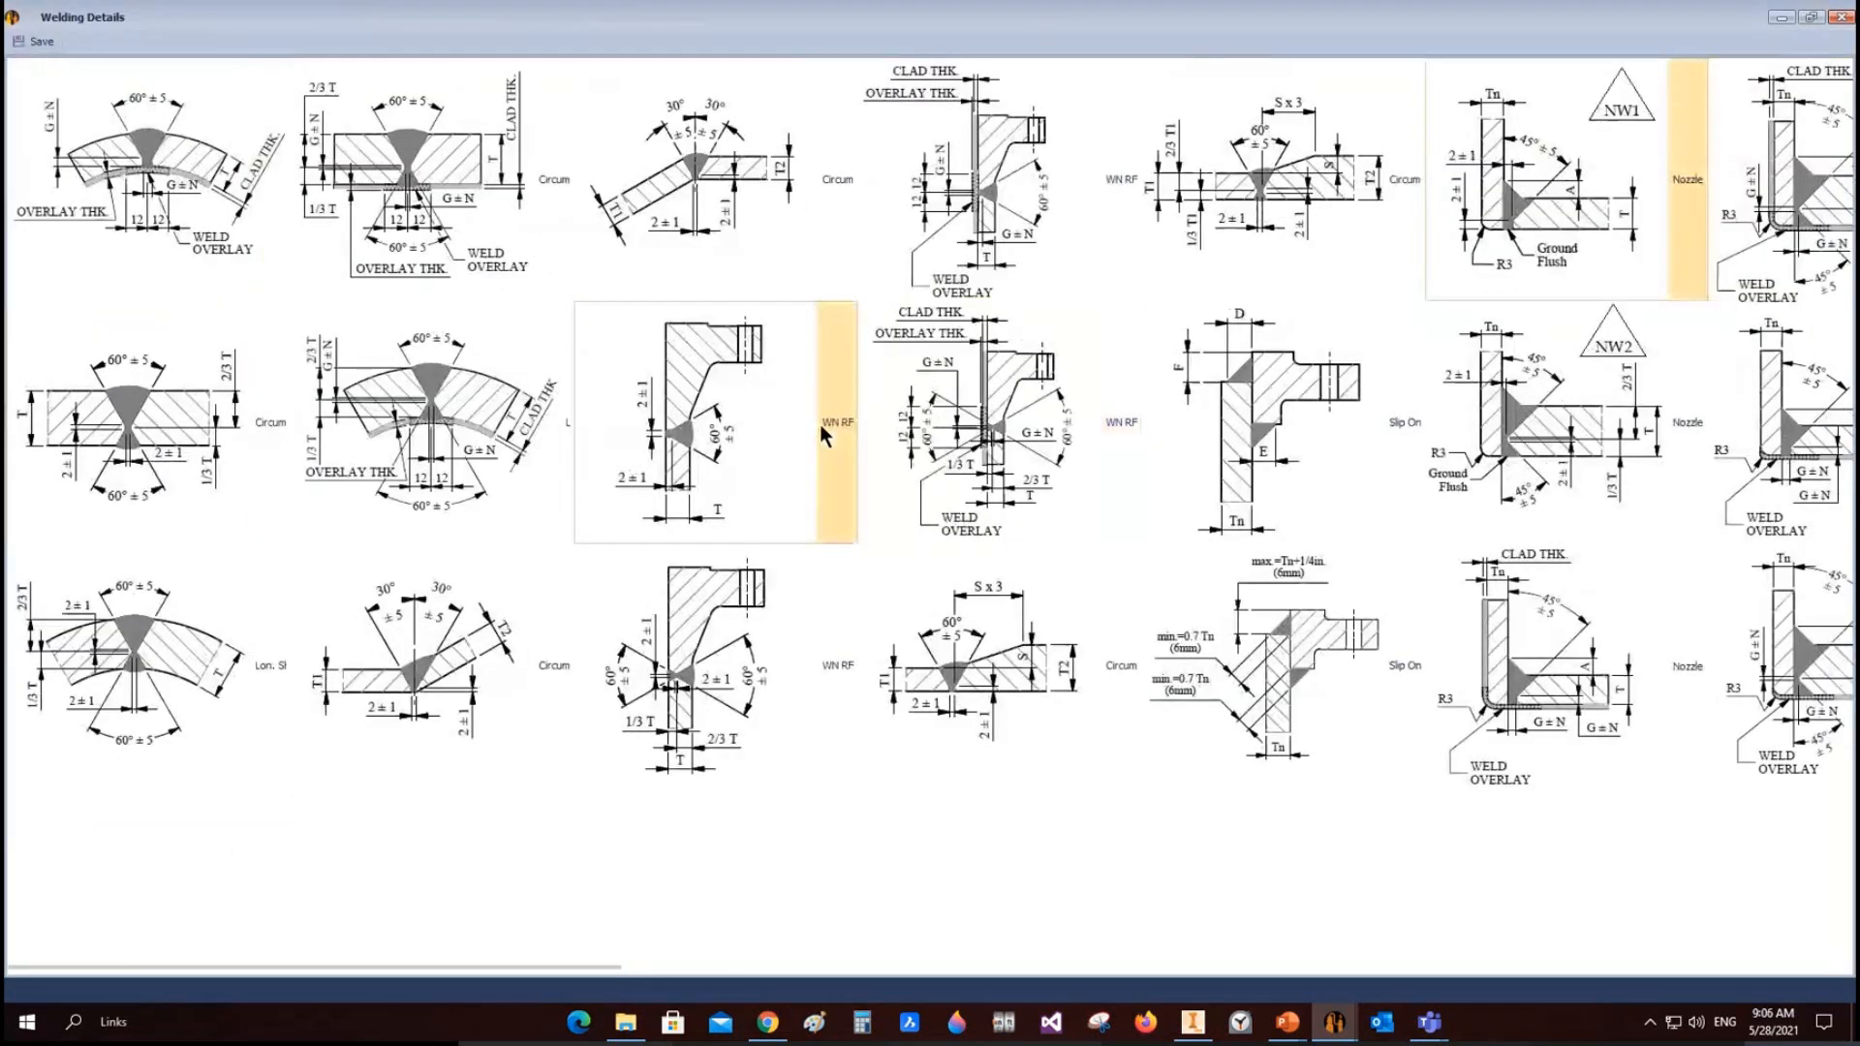
scroll(820, 423, right, 4)
scroll(819, 423, right, 4)
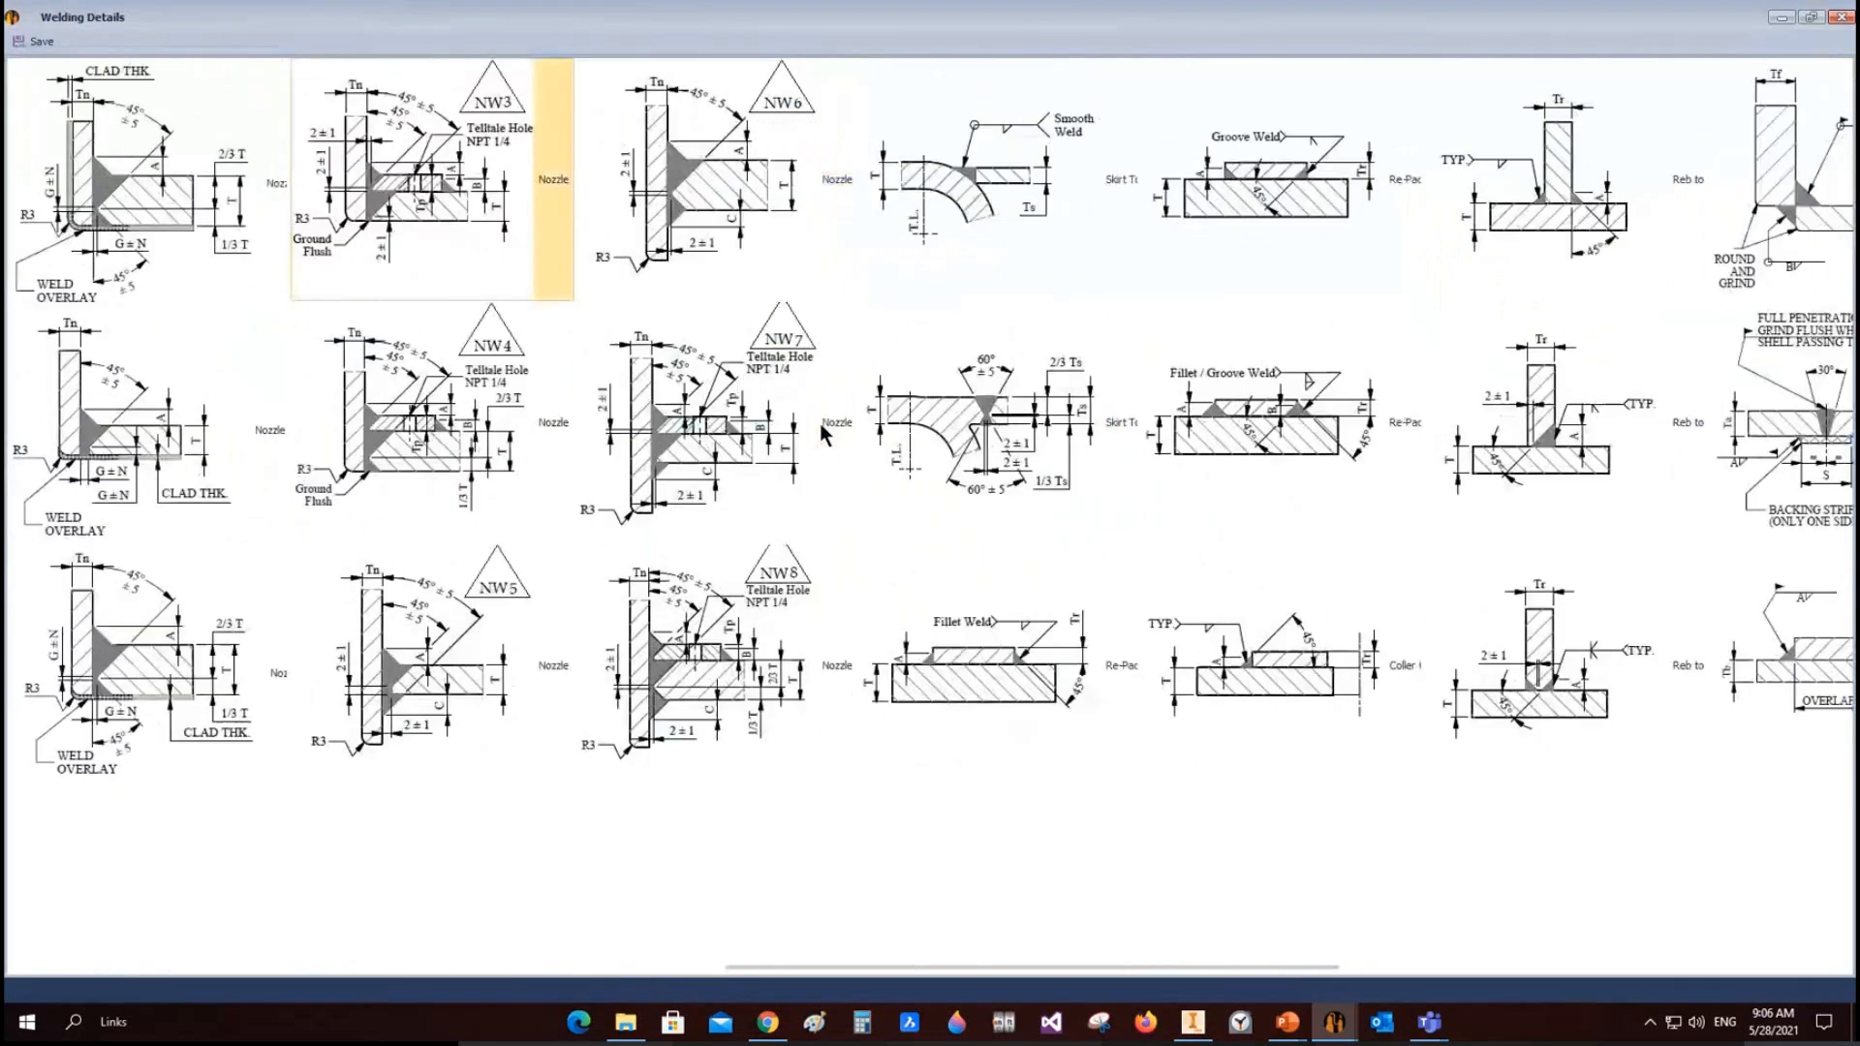
scroll(820, 422, left, 10)
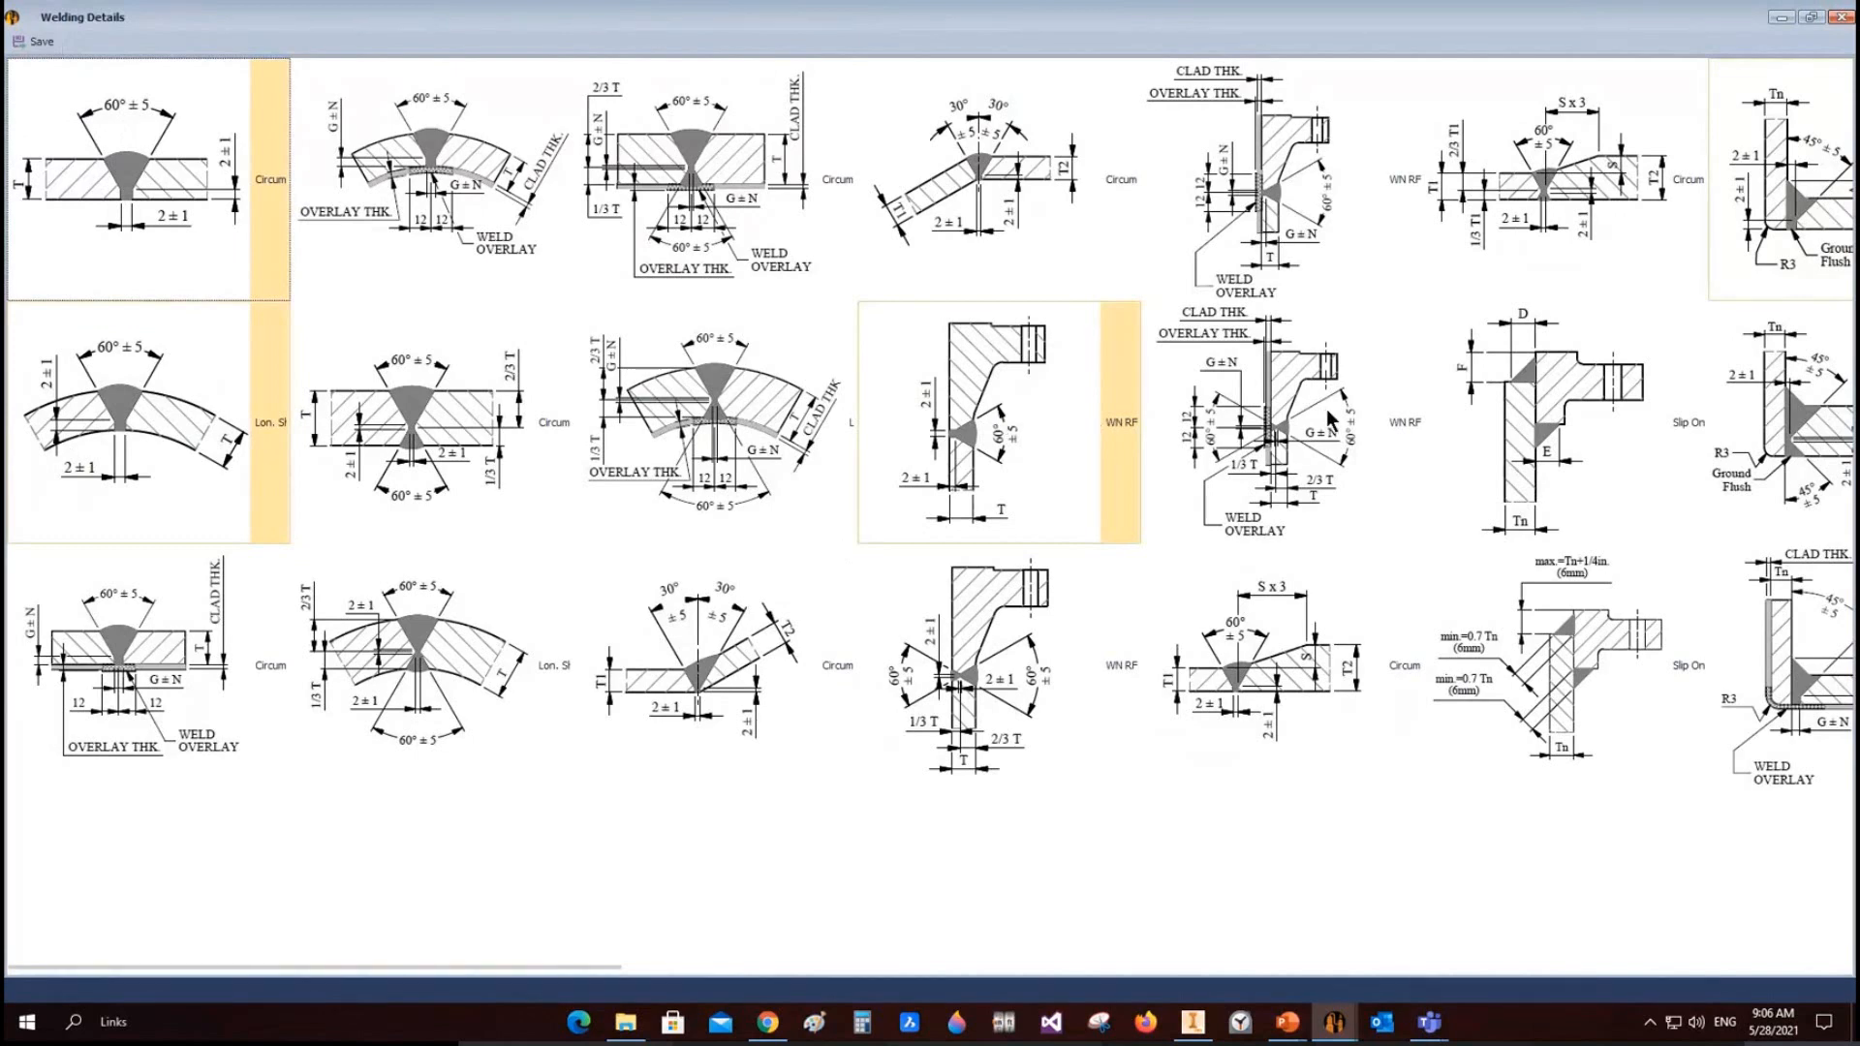
Step: Deselect nozzle weld detail NW1 and select NW7 in the welding details
scroll(1323, 407, right, 1)
scroll(1321, 398, right, 1)
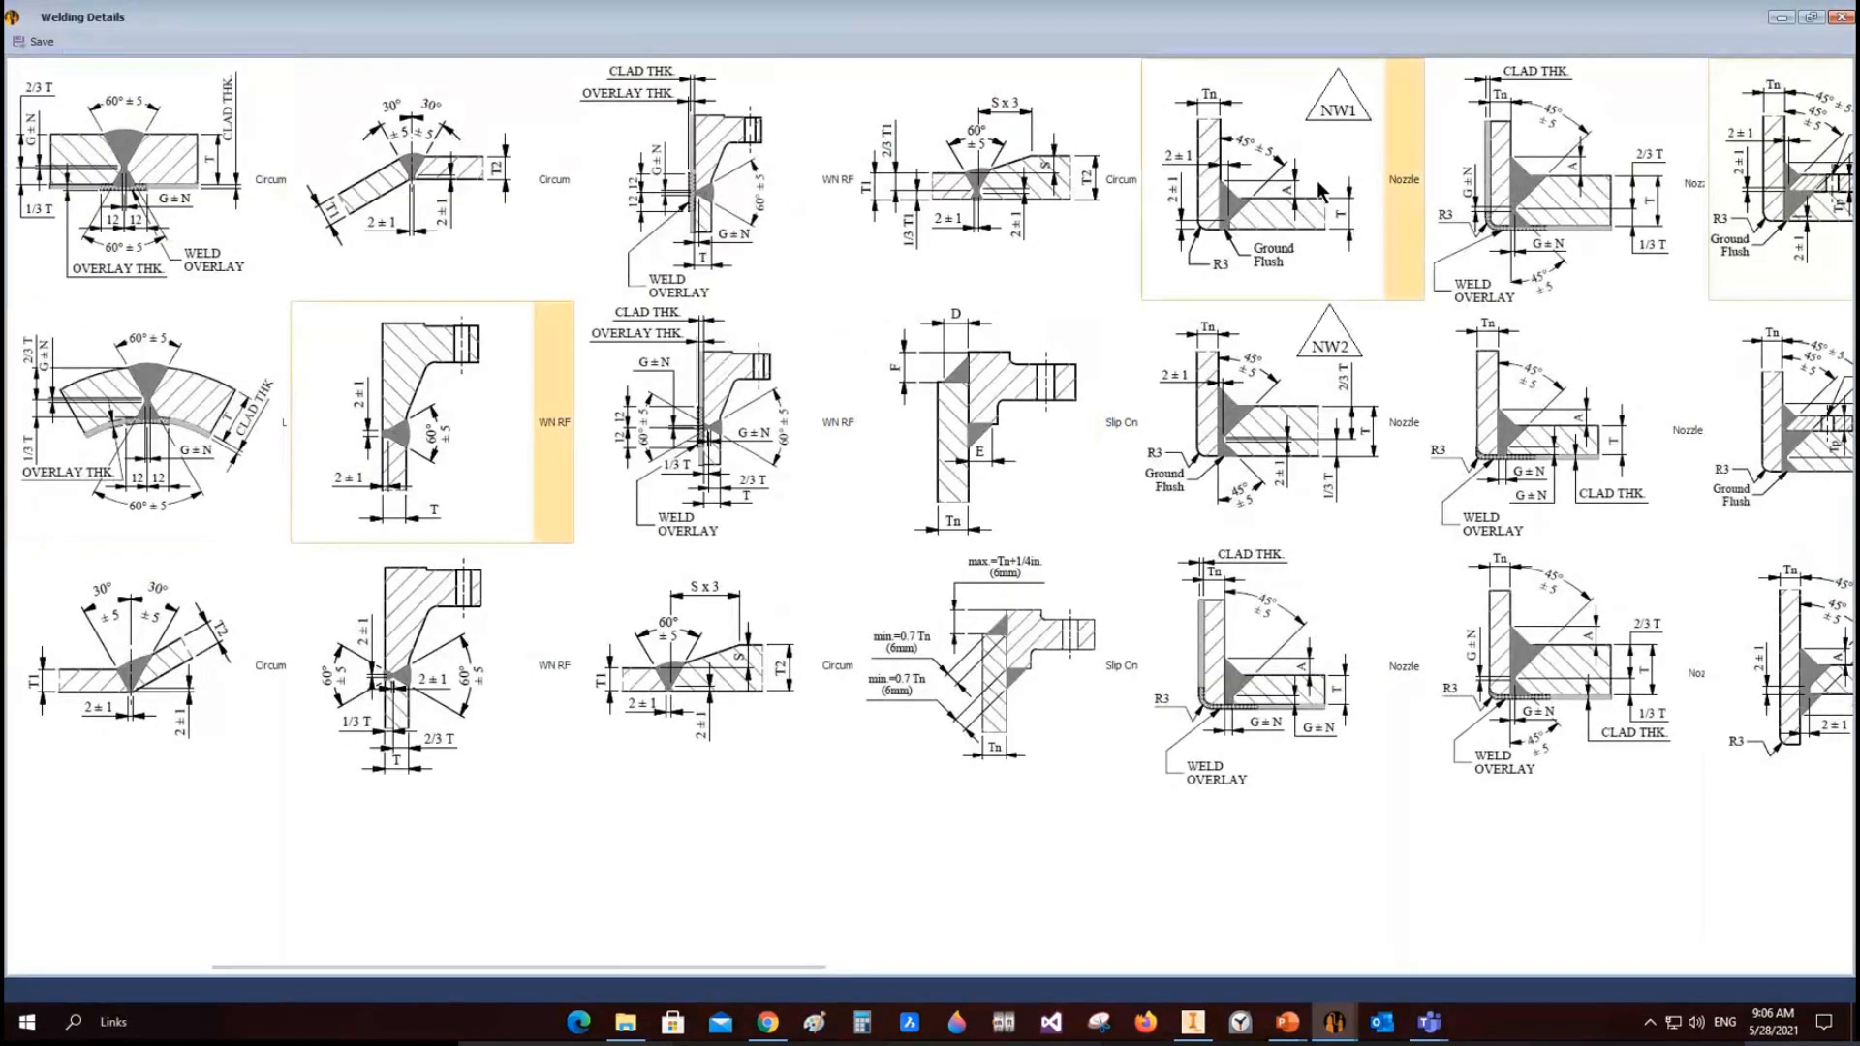
scroll(1285, 215, right, 1)
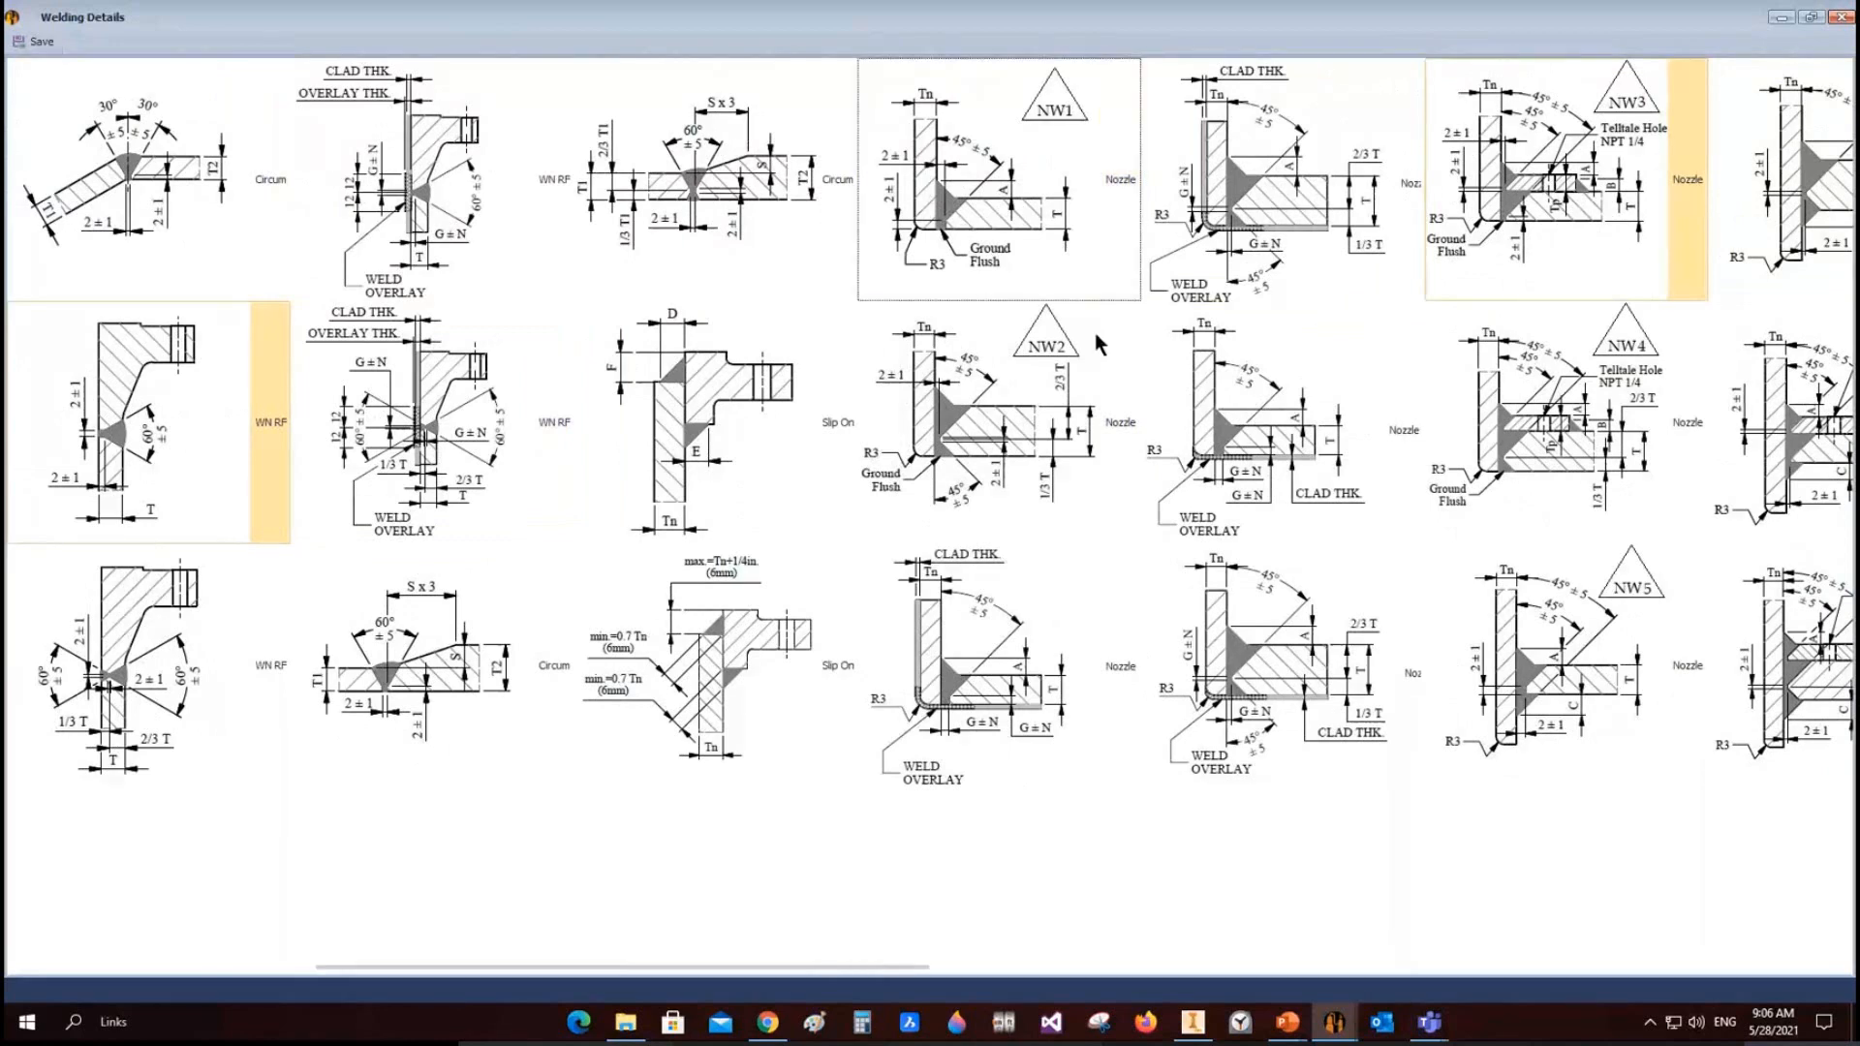
scroll(1097, 341, right, 1)
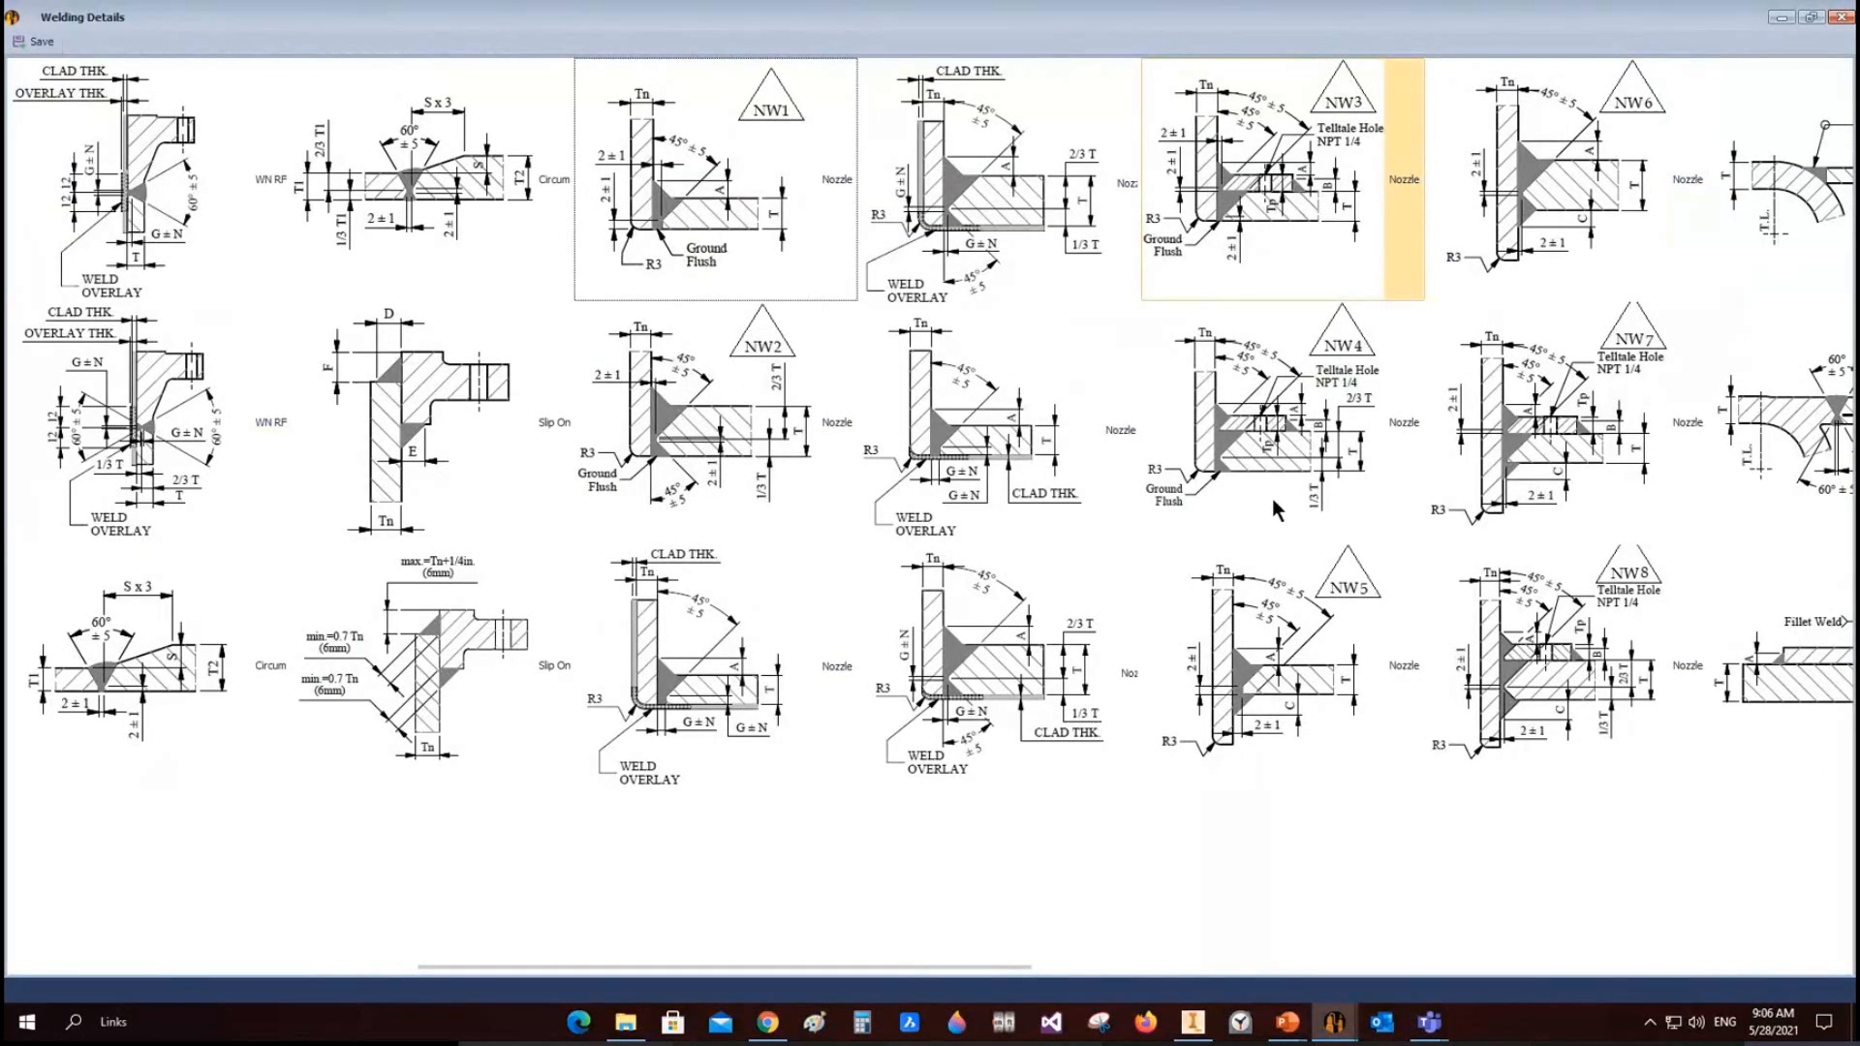
click(1536, 433)
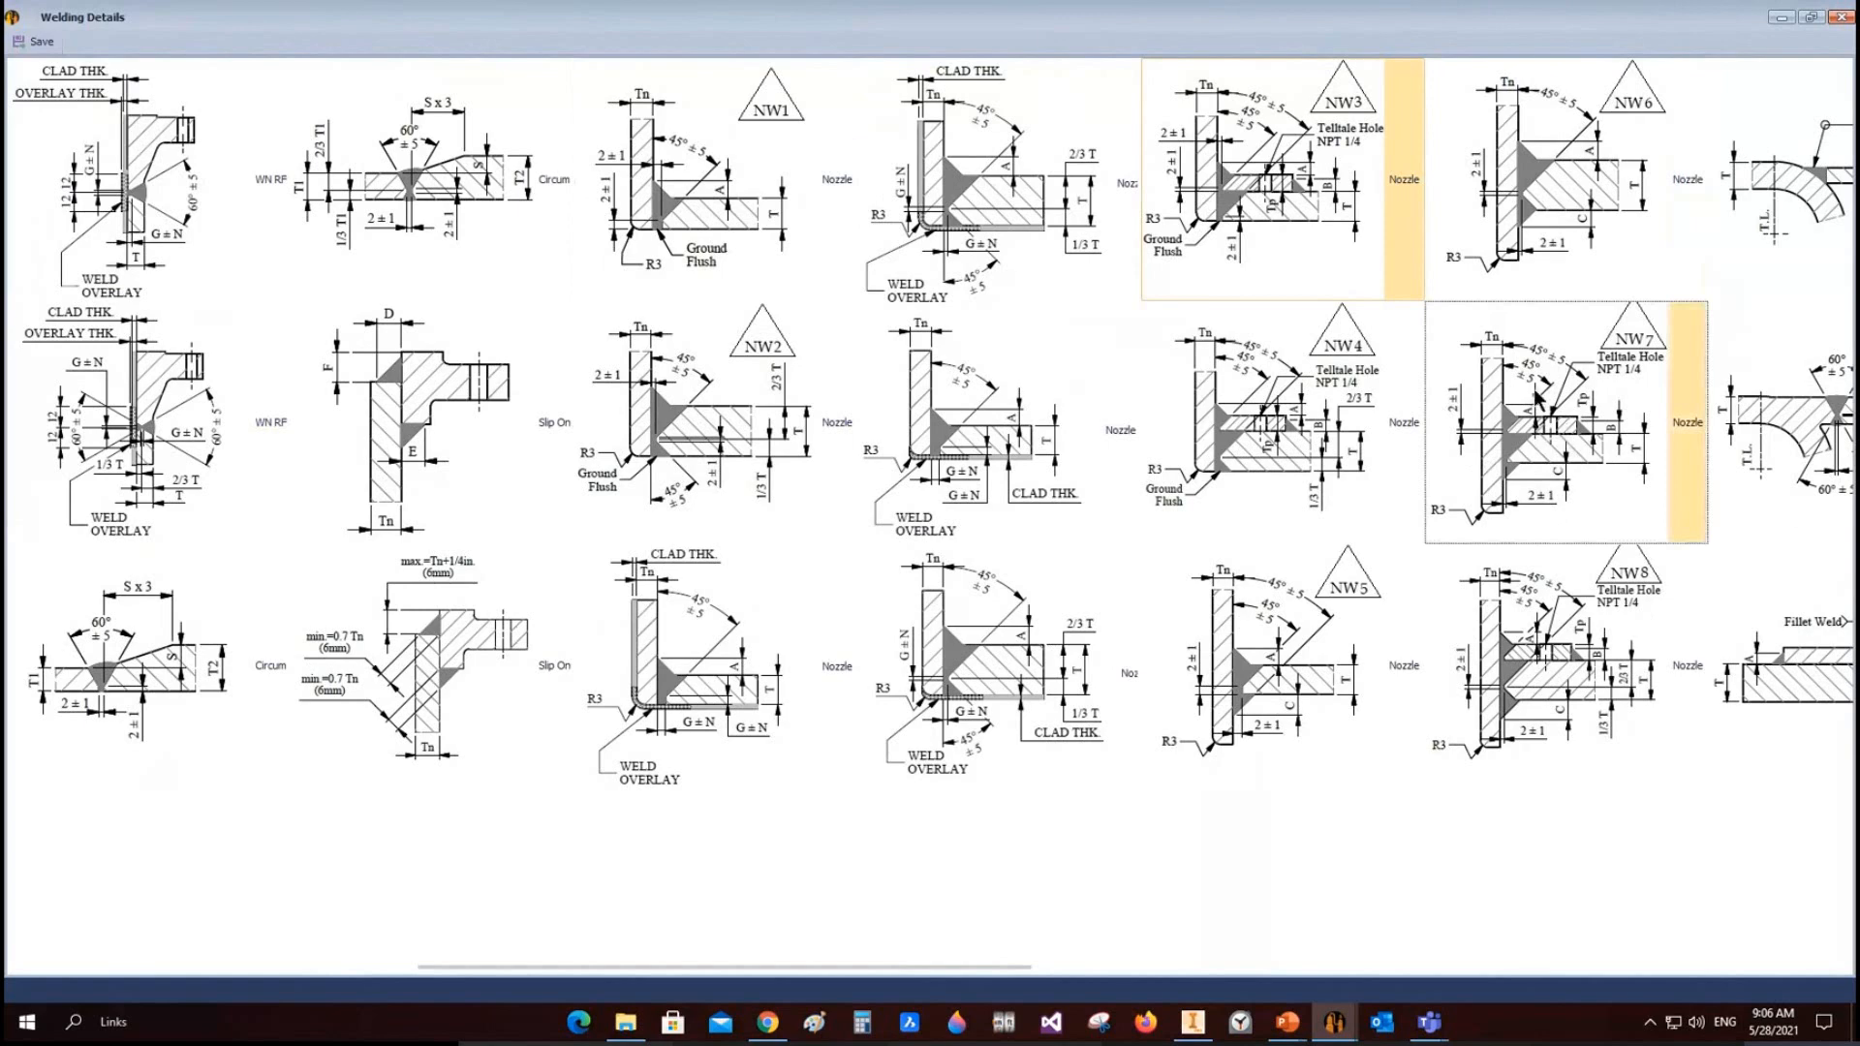
Step: Select the Fillet Weld re-pad detail and two further weld details, and return to the drawing settings
scroll(1192, 432, right, 1)
scroll(1189, 431, right, 2)
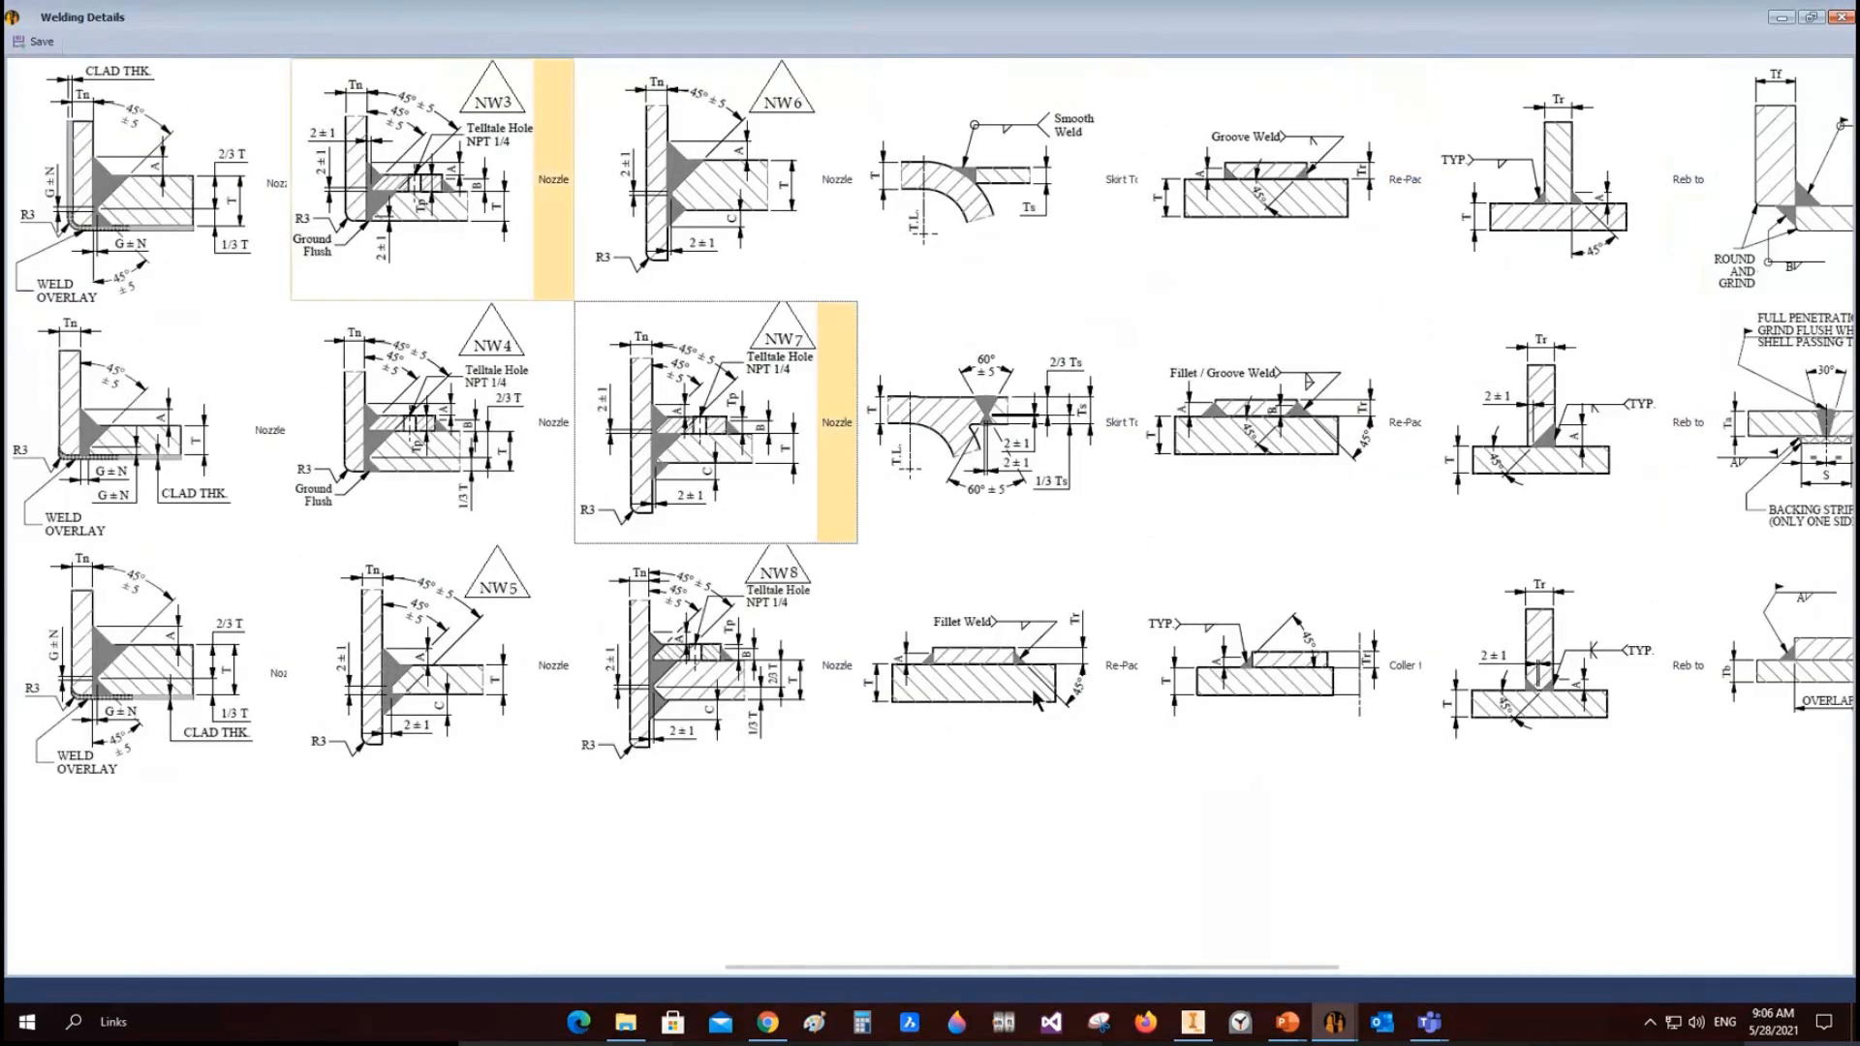
click(1035, 696)
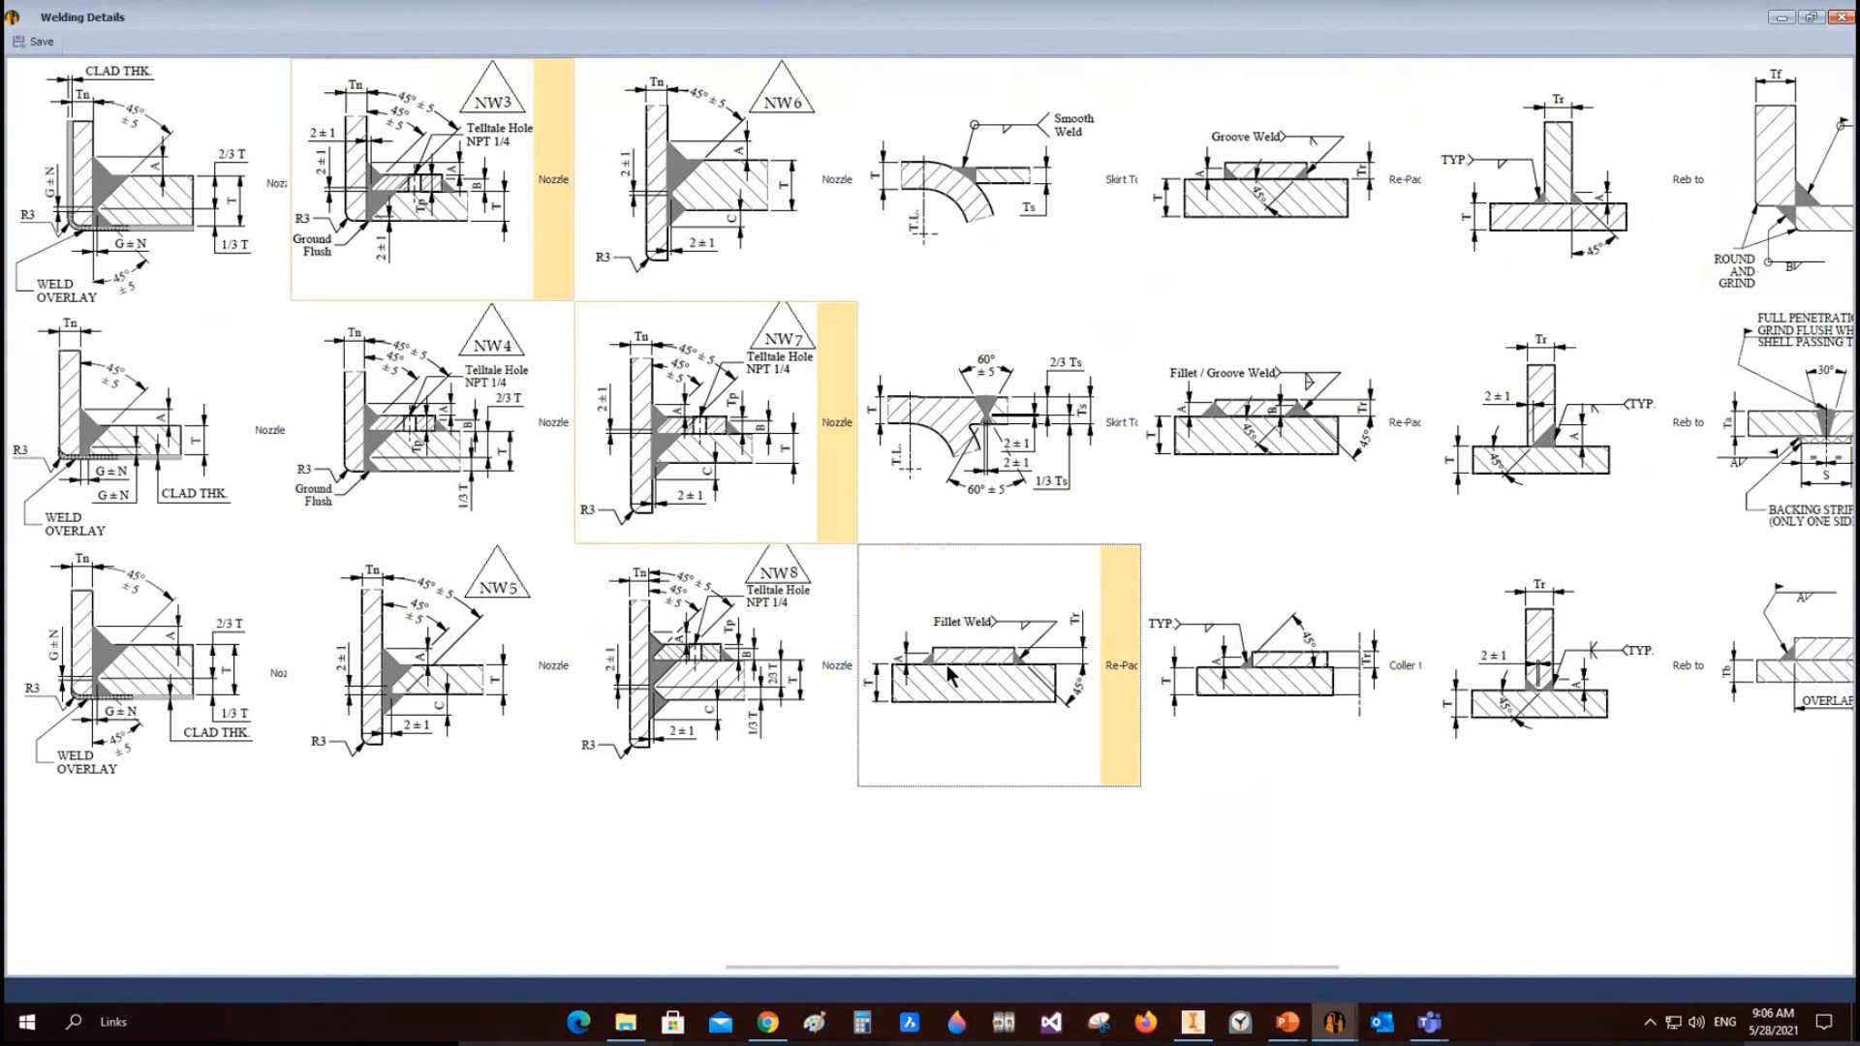
click(1530, 639)
click(1613, 121)
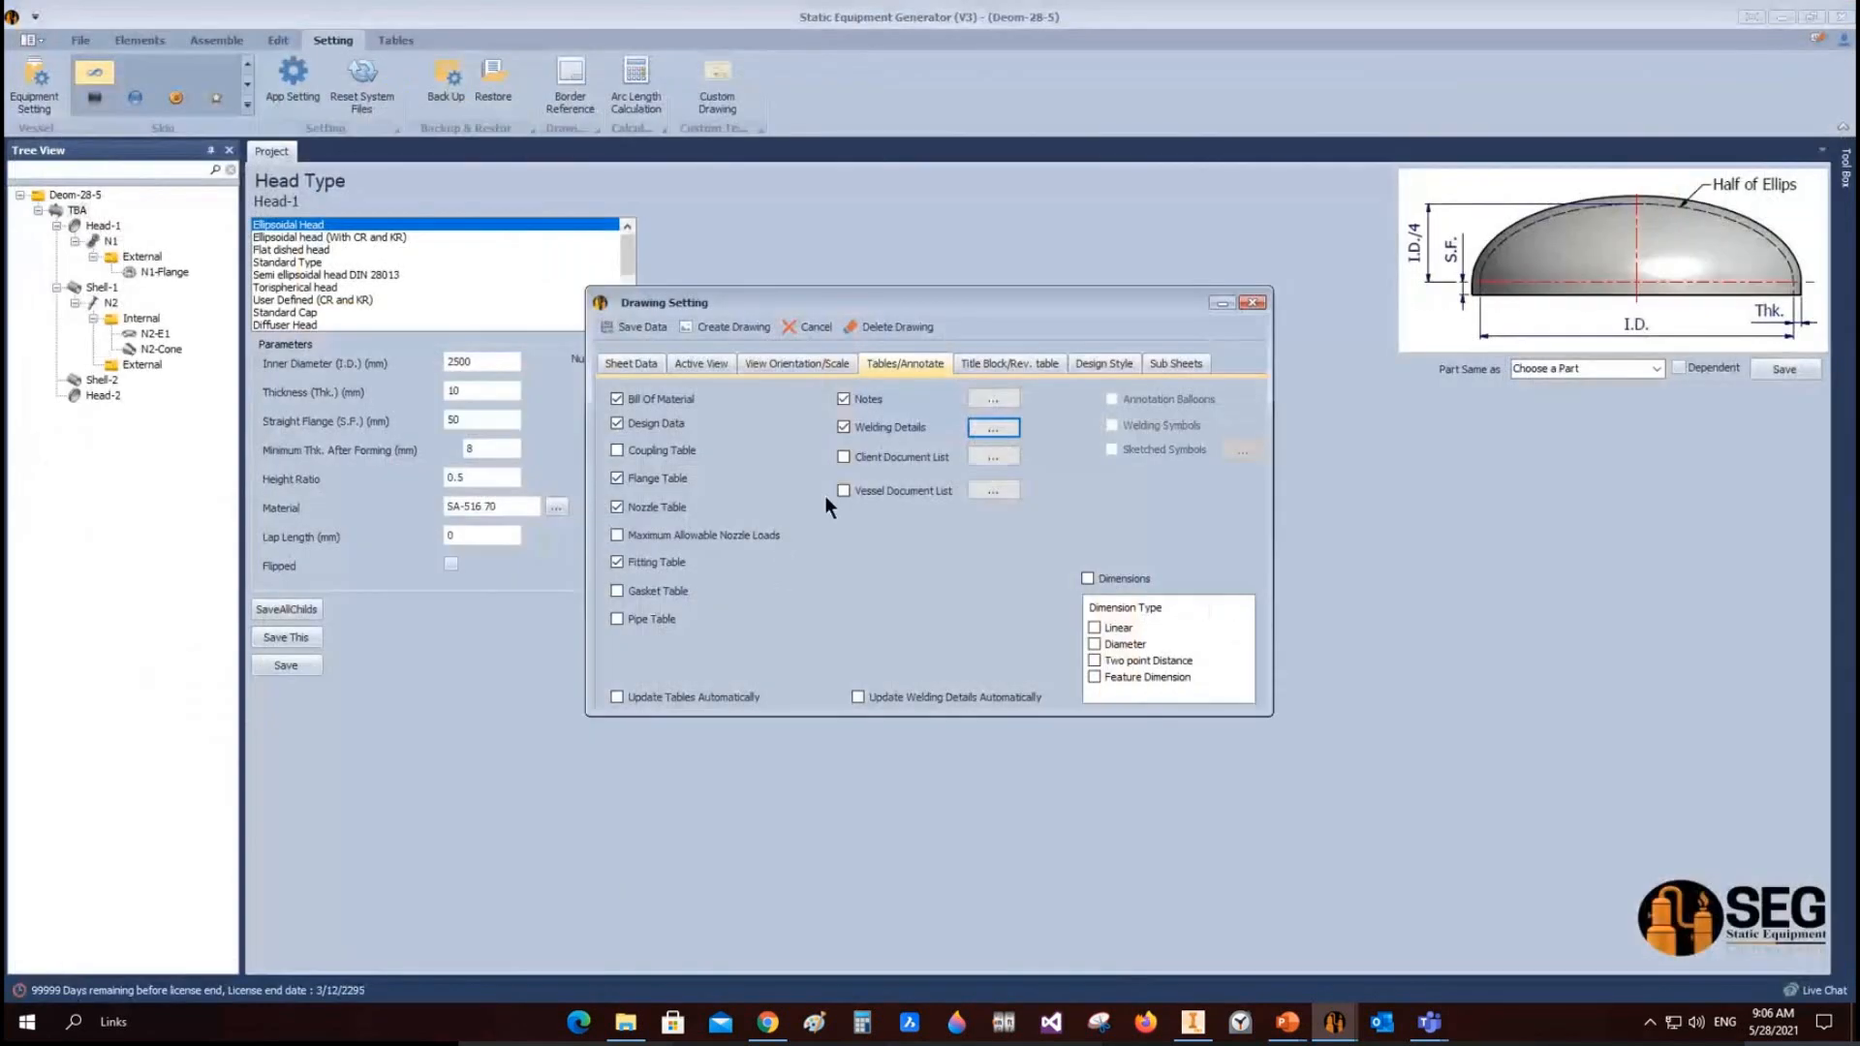
Step: Enable the Client Document List and Vessel Document List, and review the entries of both lists
click(843, 457)
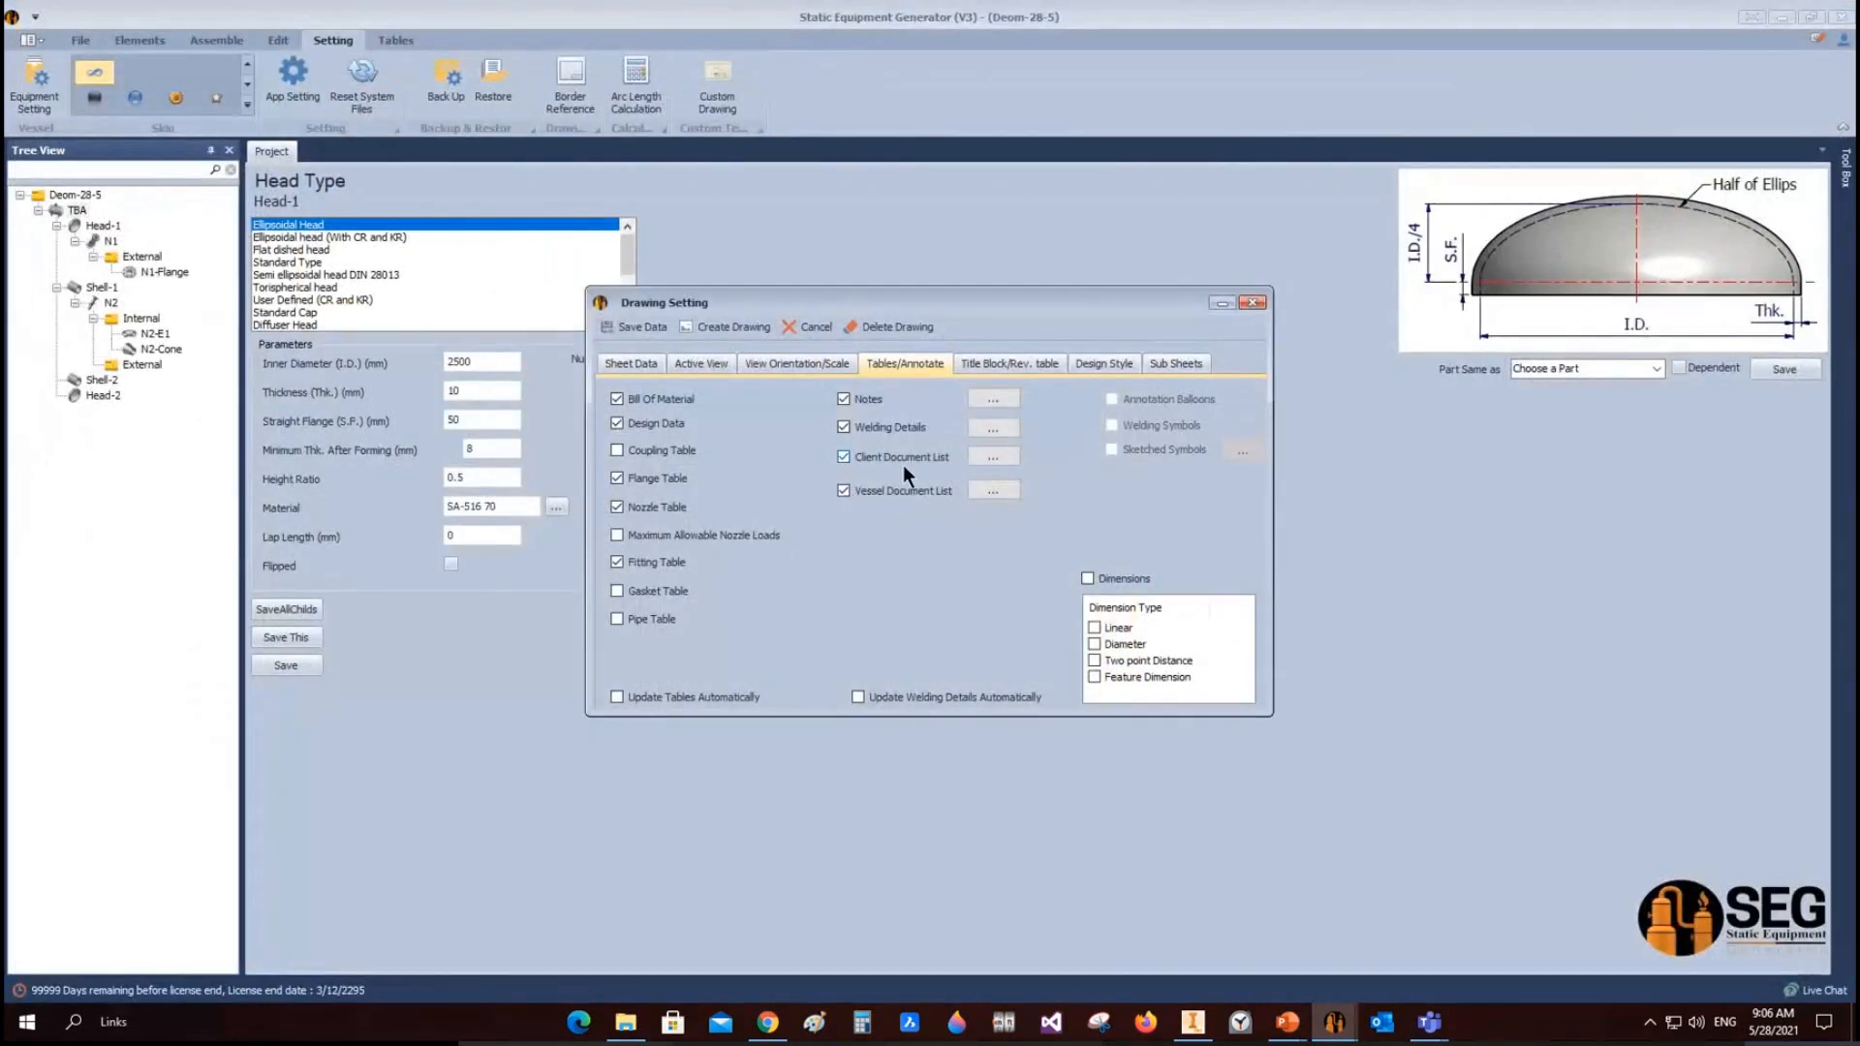
click(992, 459)
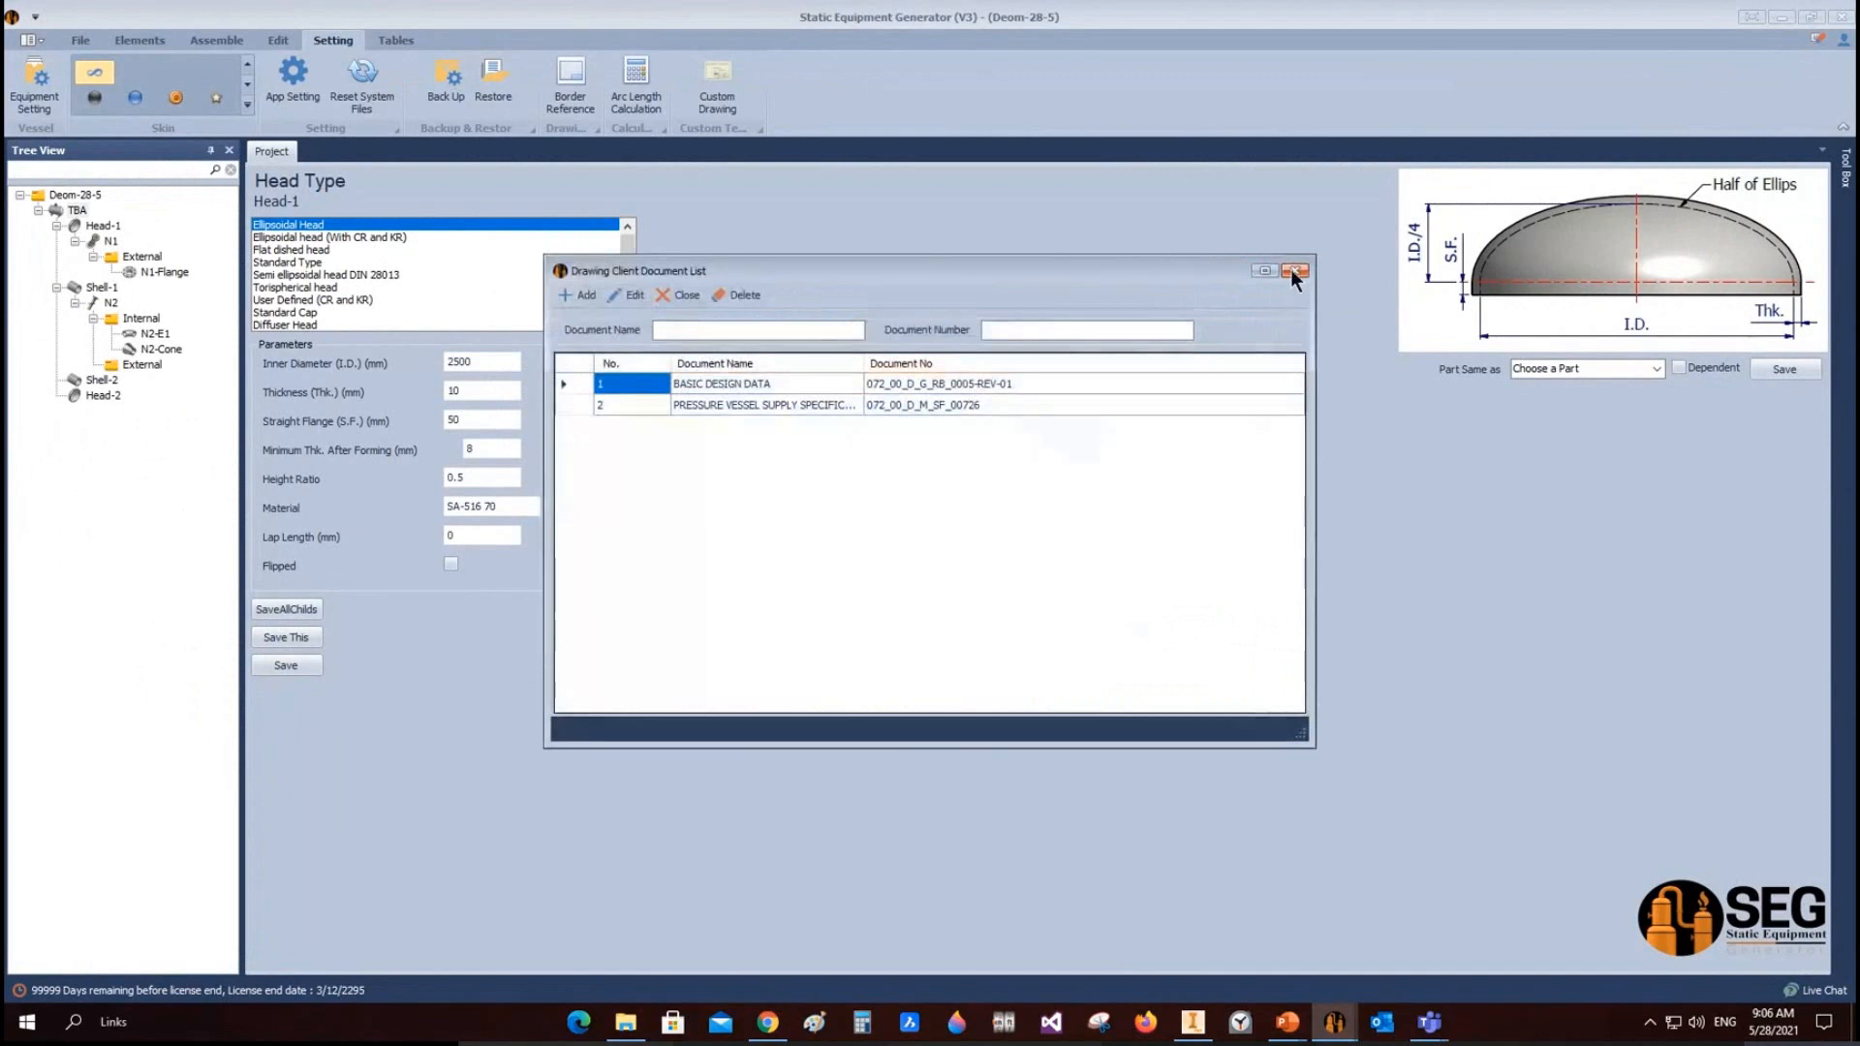
click(1293, 272)
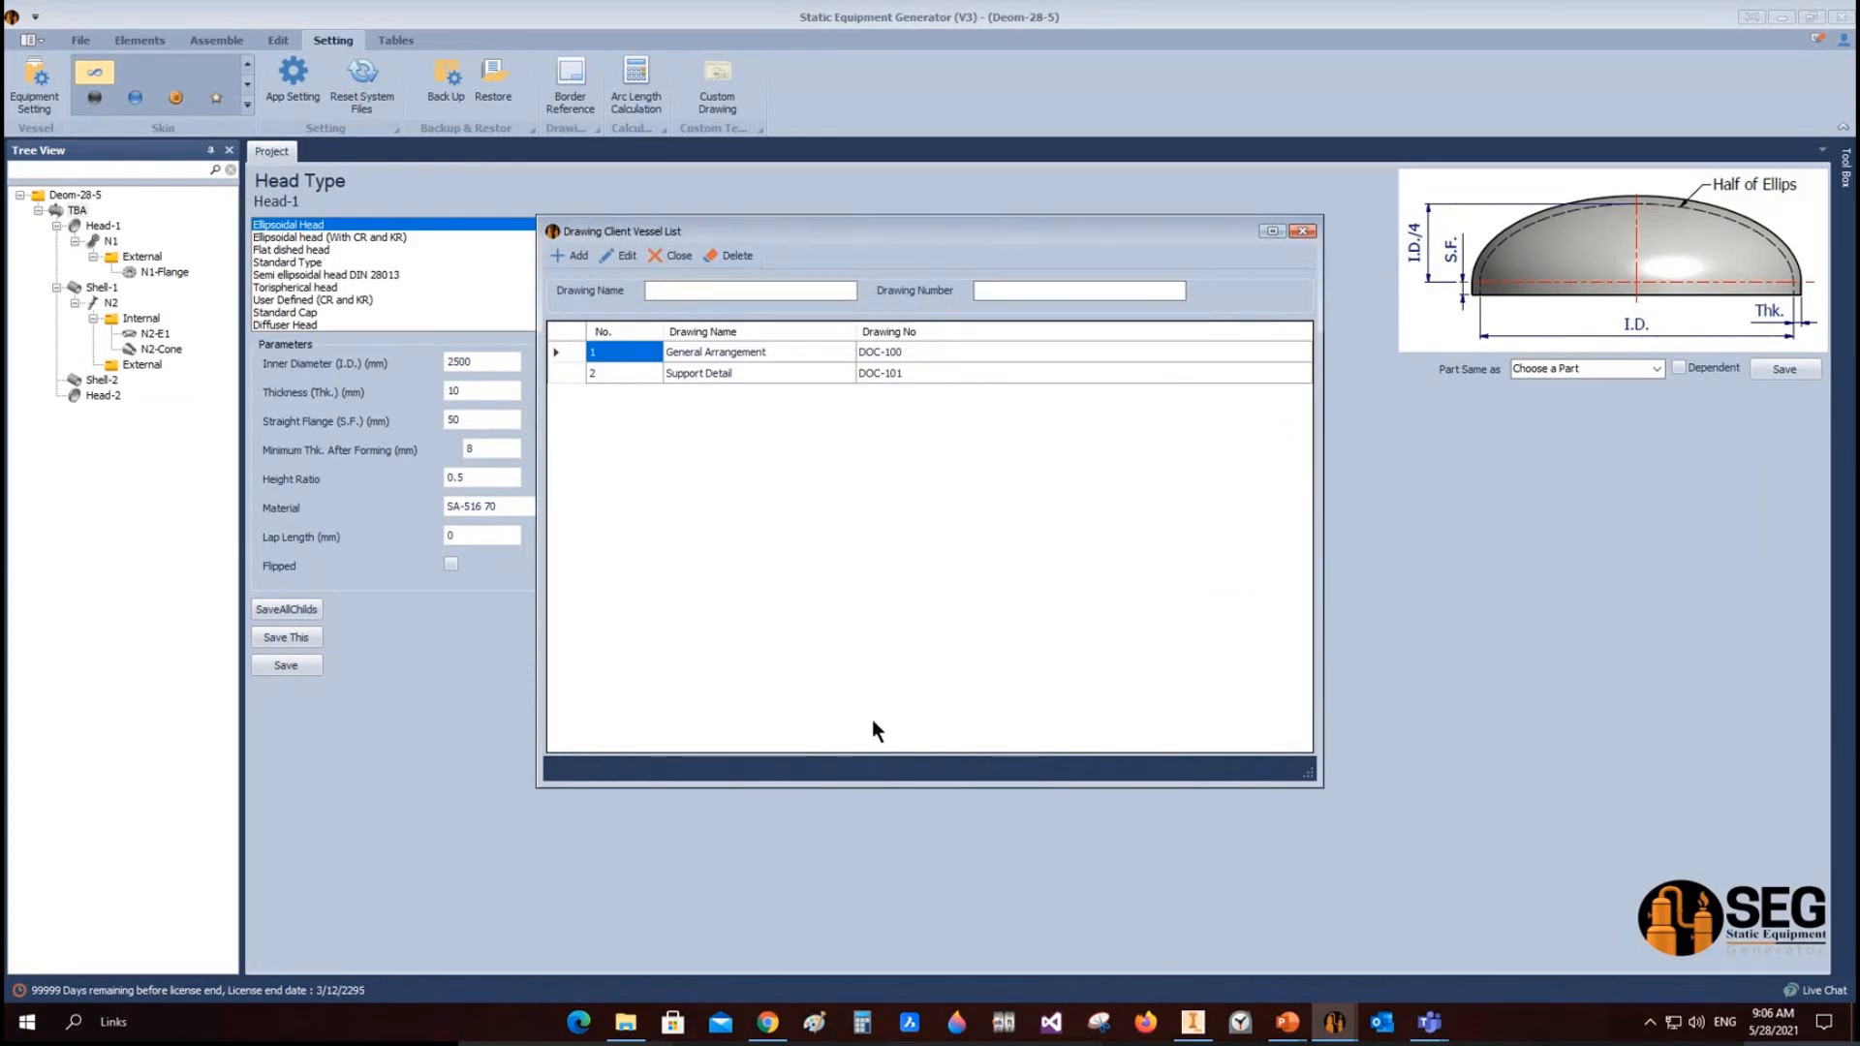
click(1300, 230)
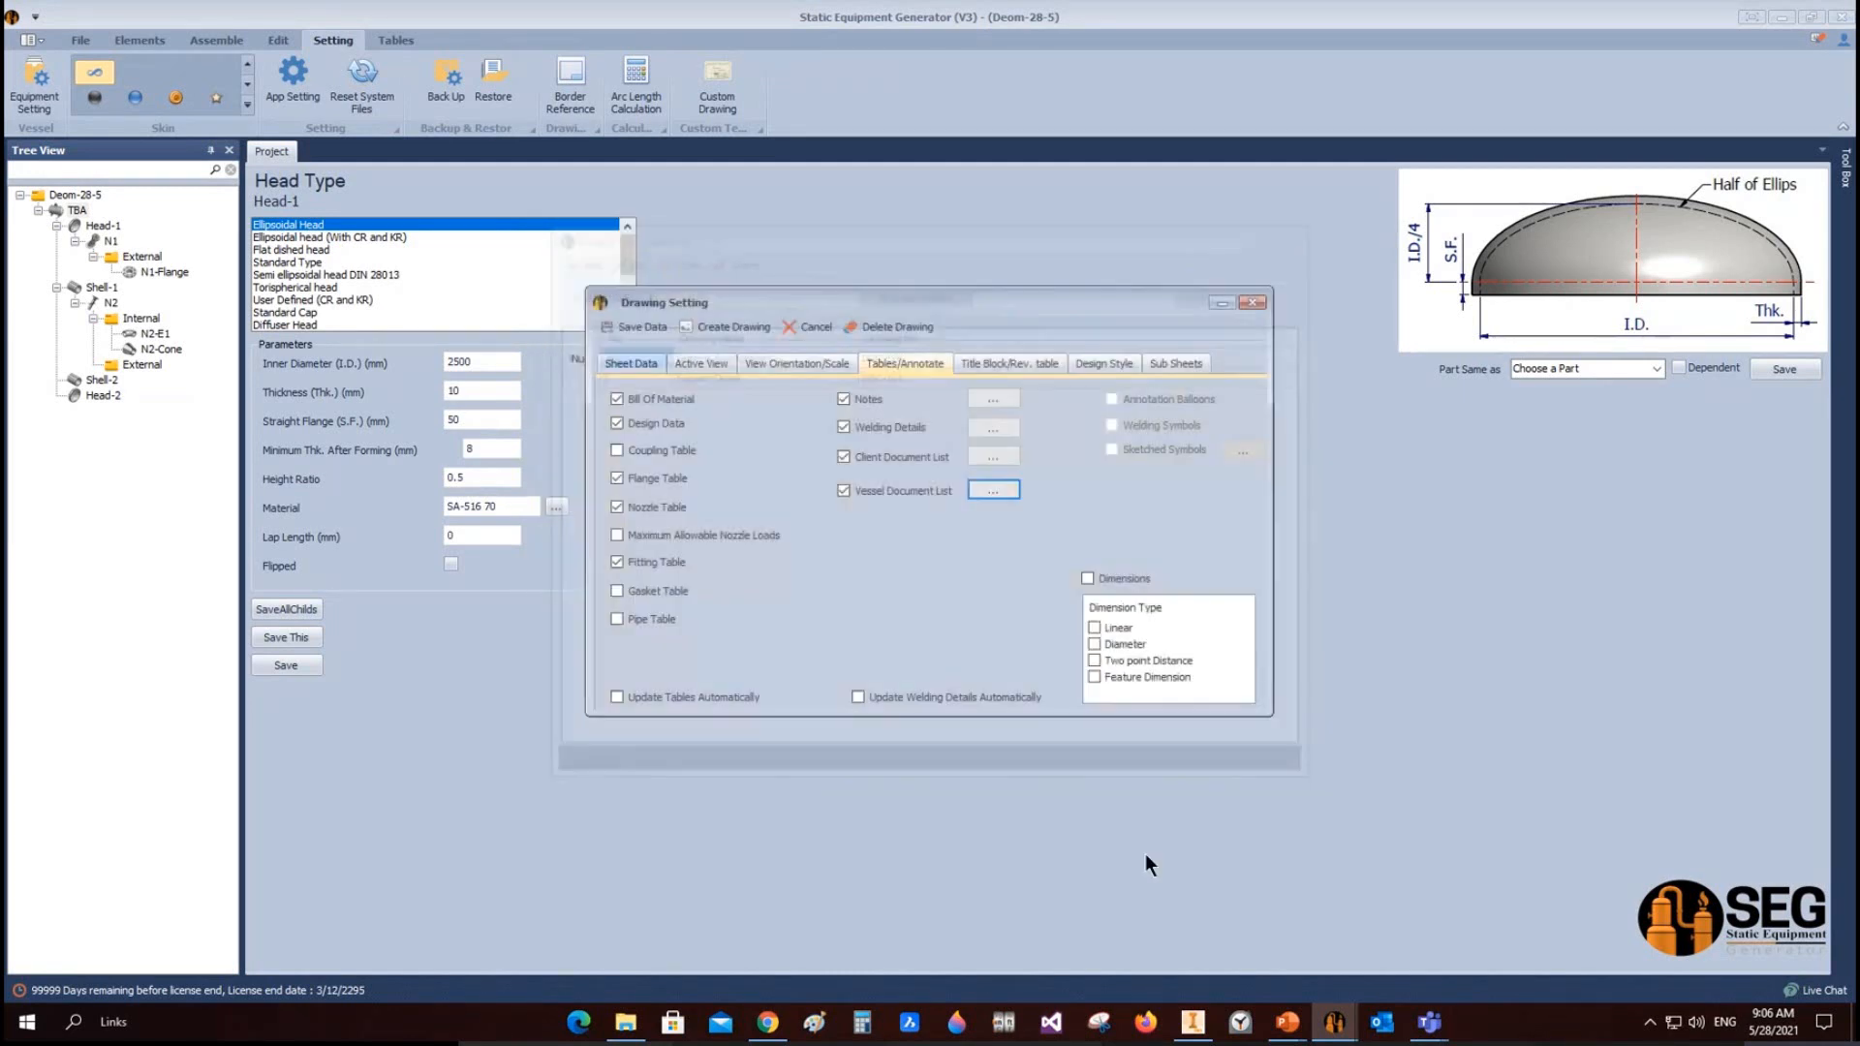
Step: Edit the first row of the revision table, entering REV. 0 and the description "issued for review"
click(997, 360)
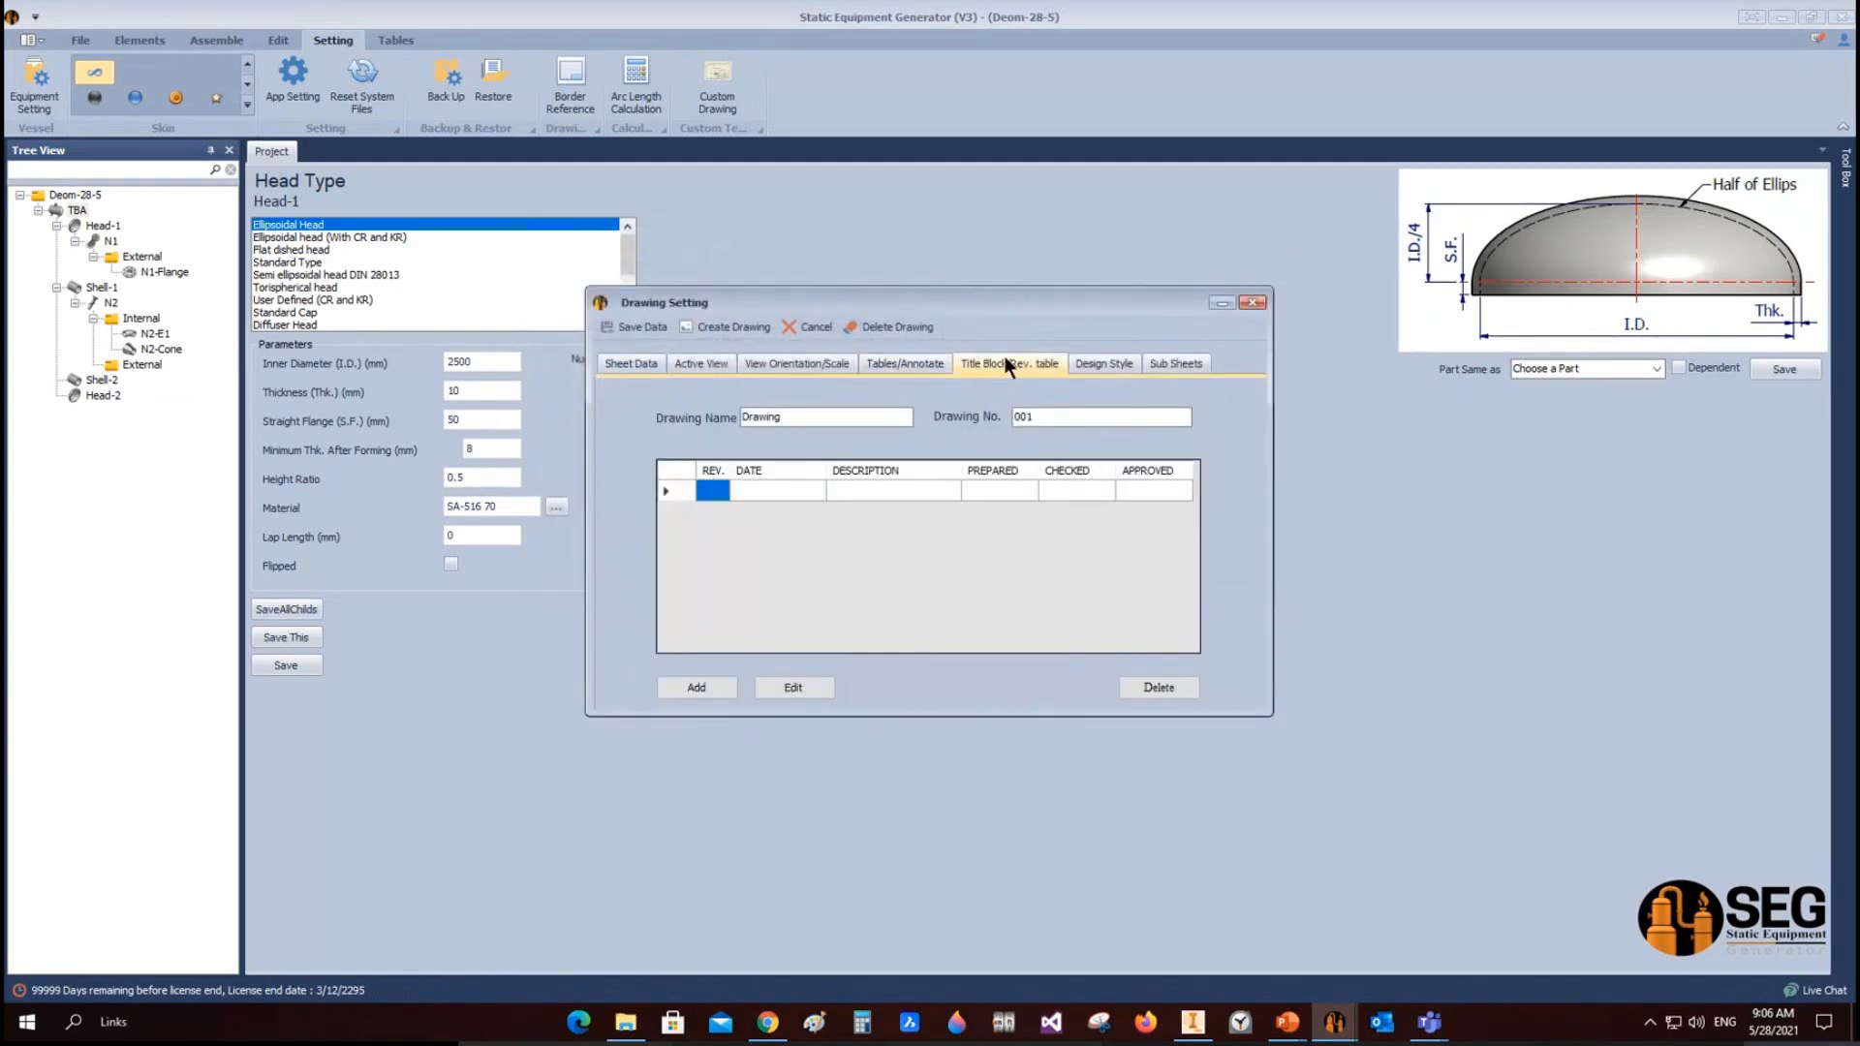
click(678, 488)
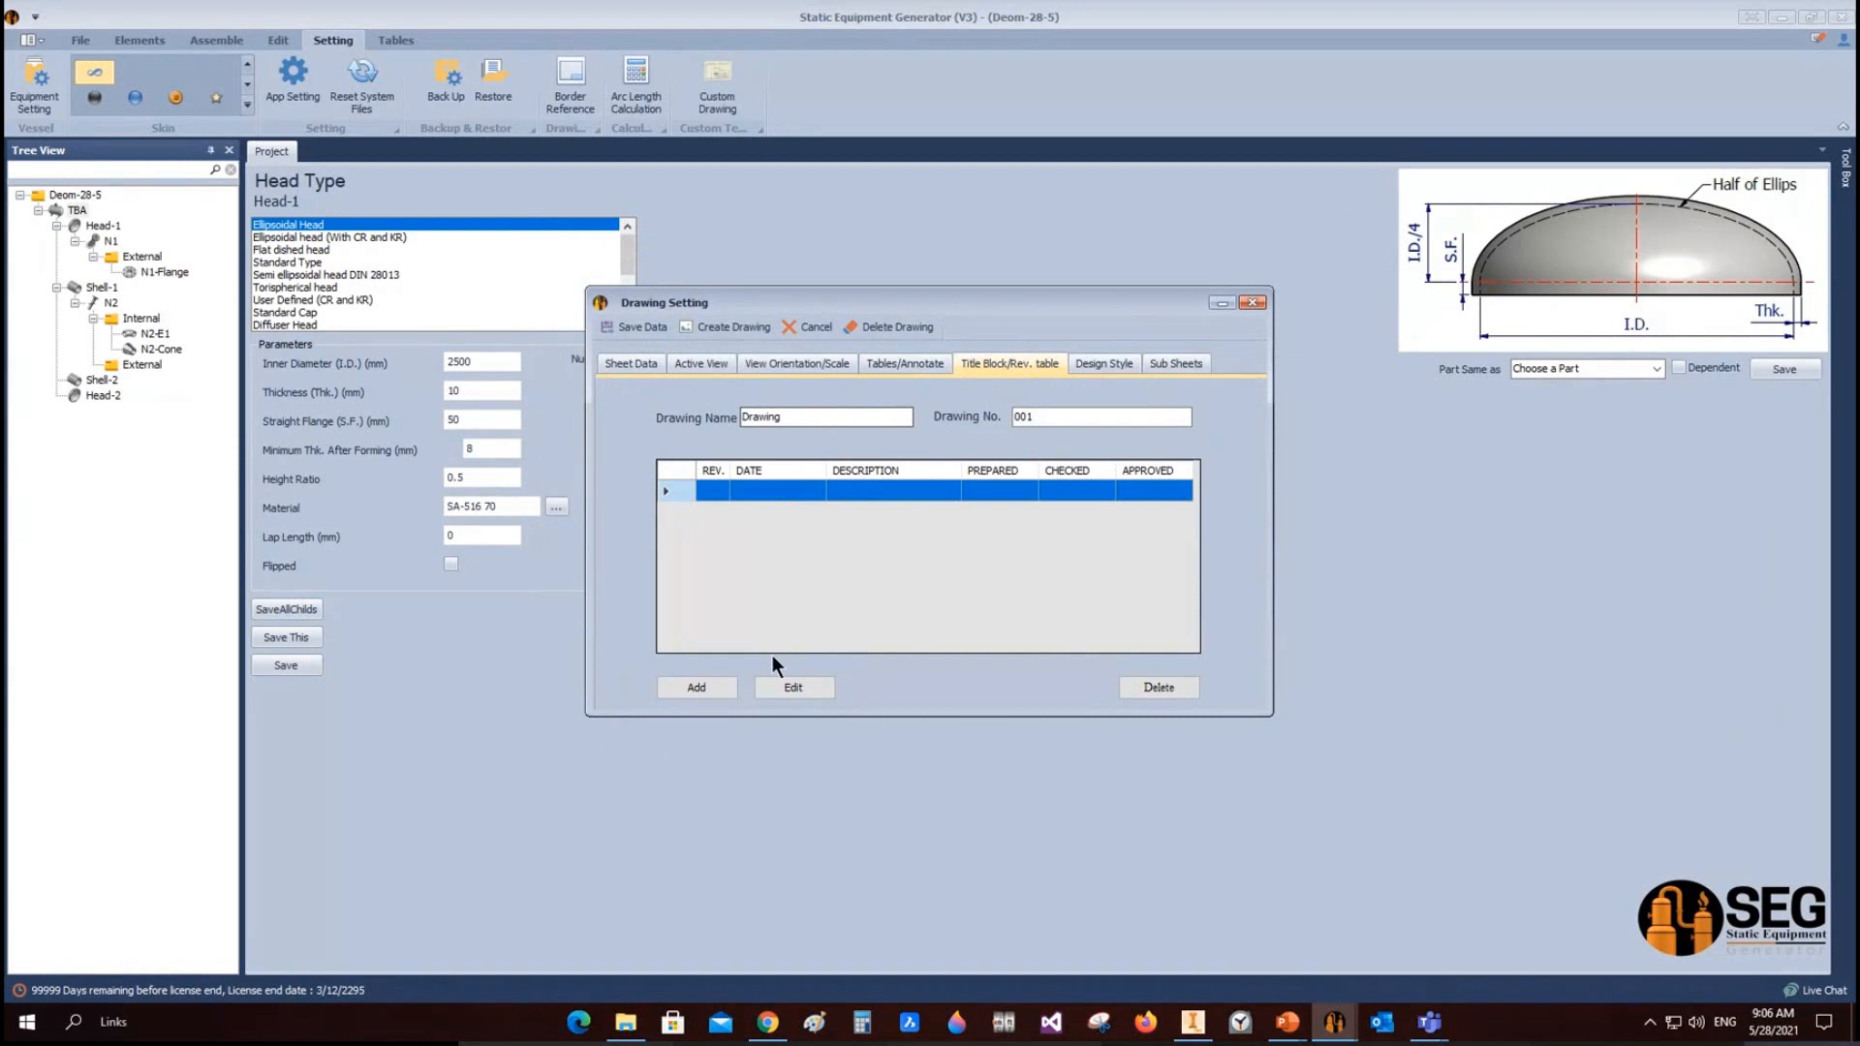
click(793, 686)
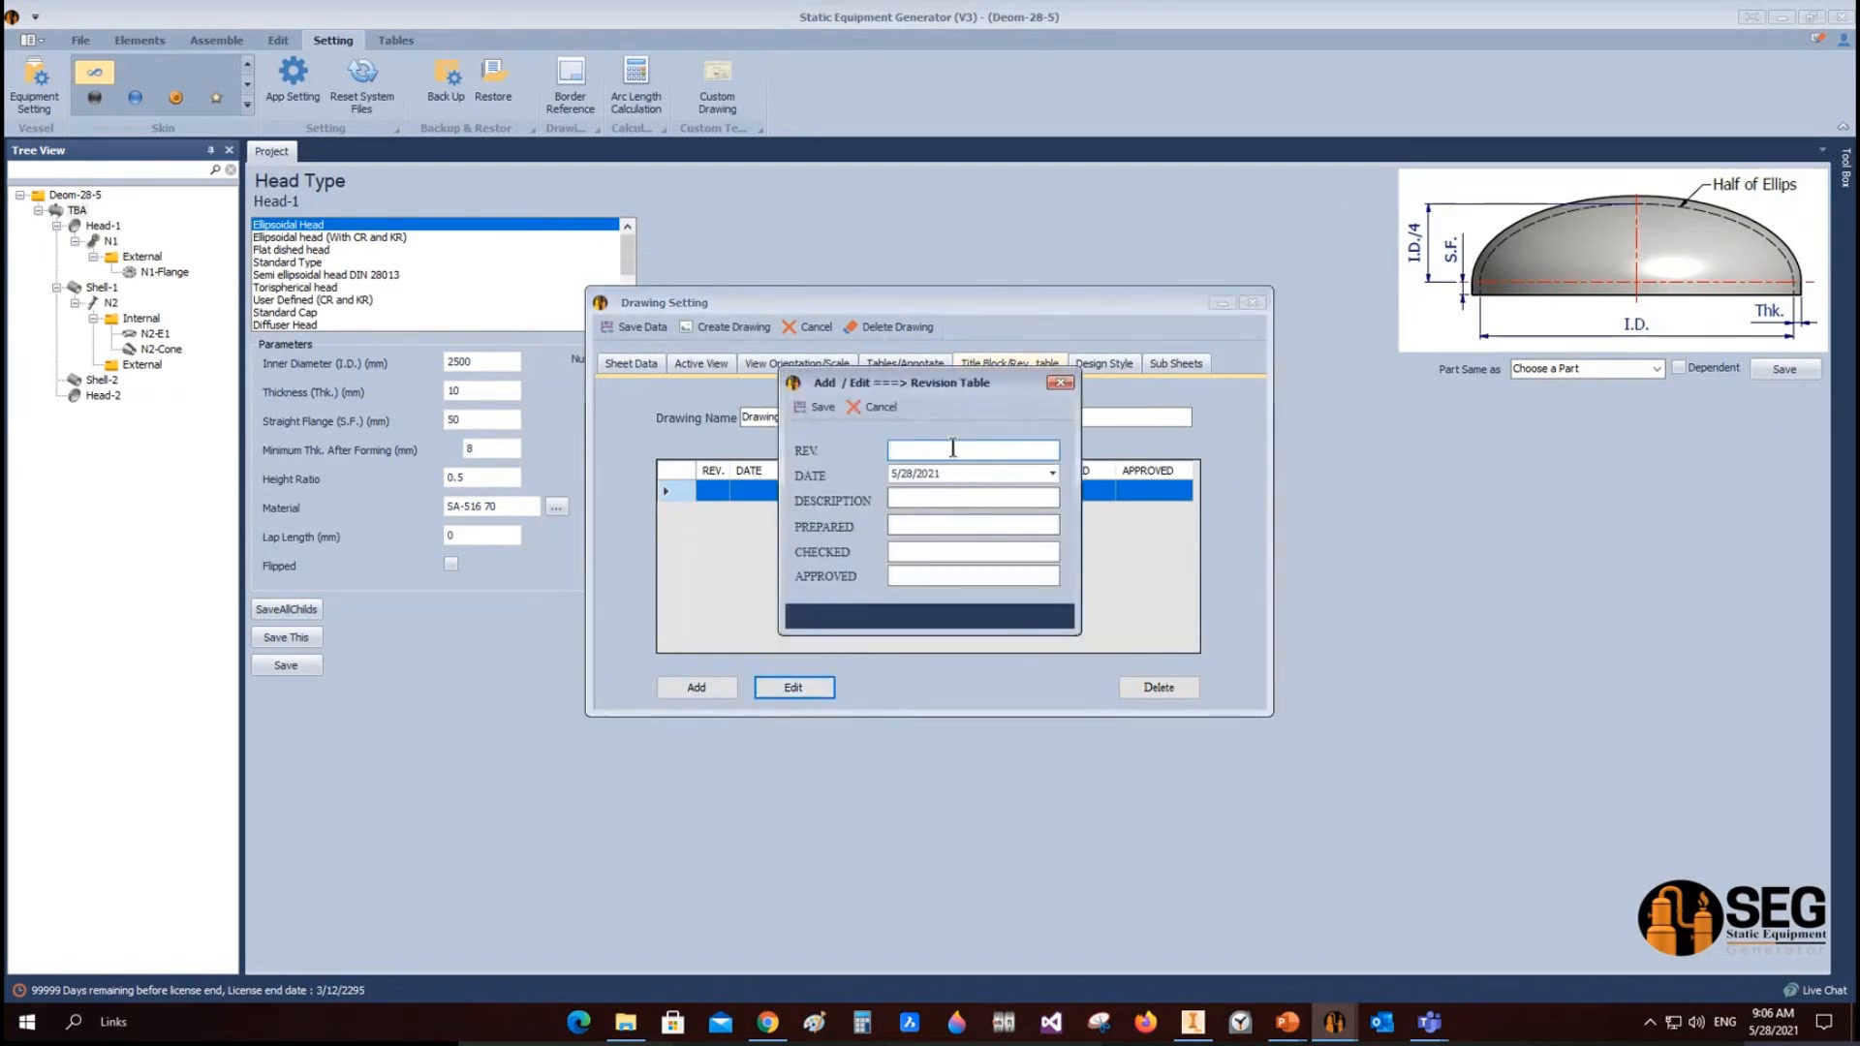
text(0)
click(962, 497)
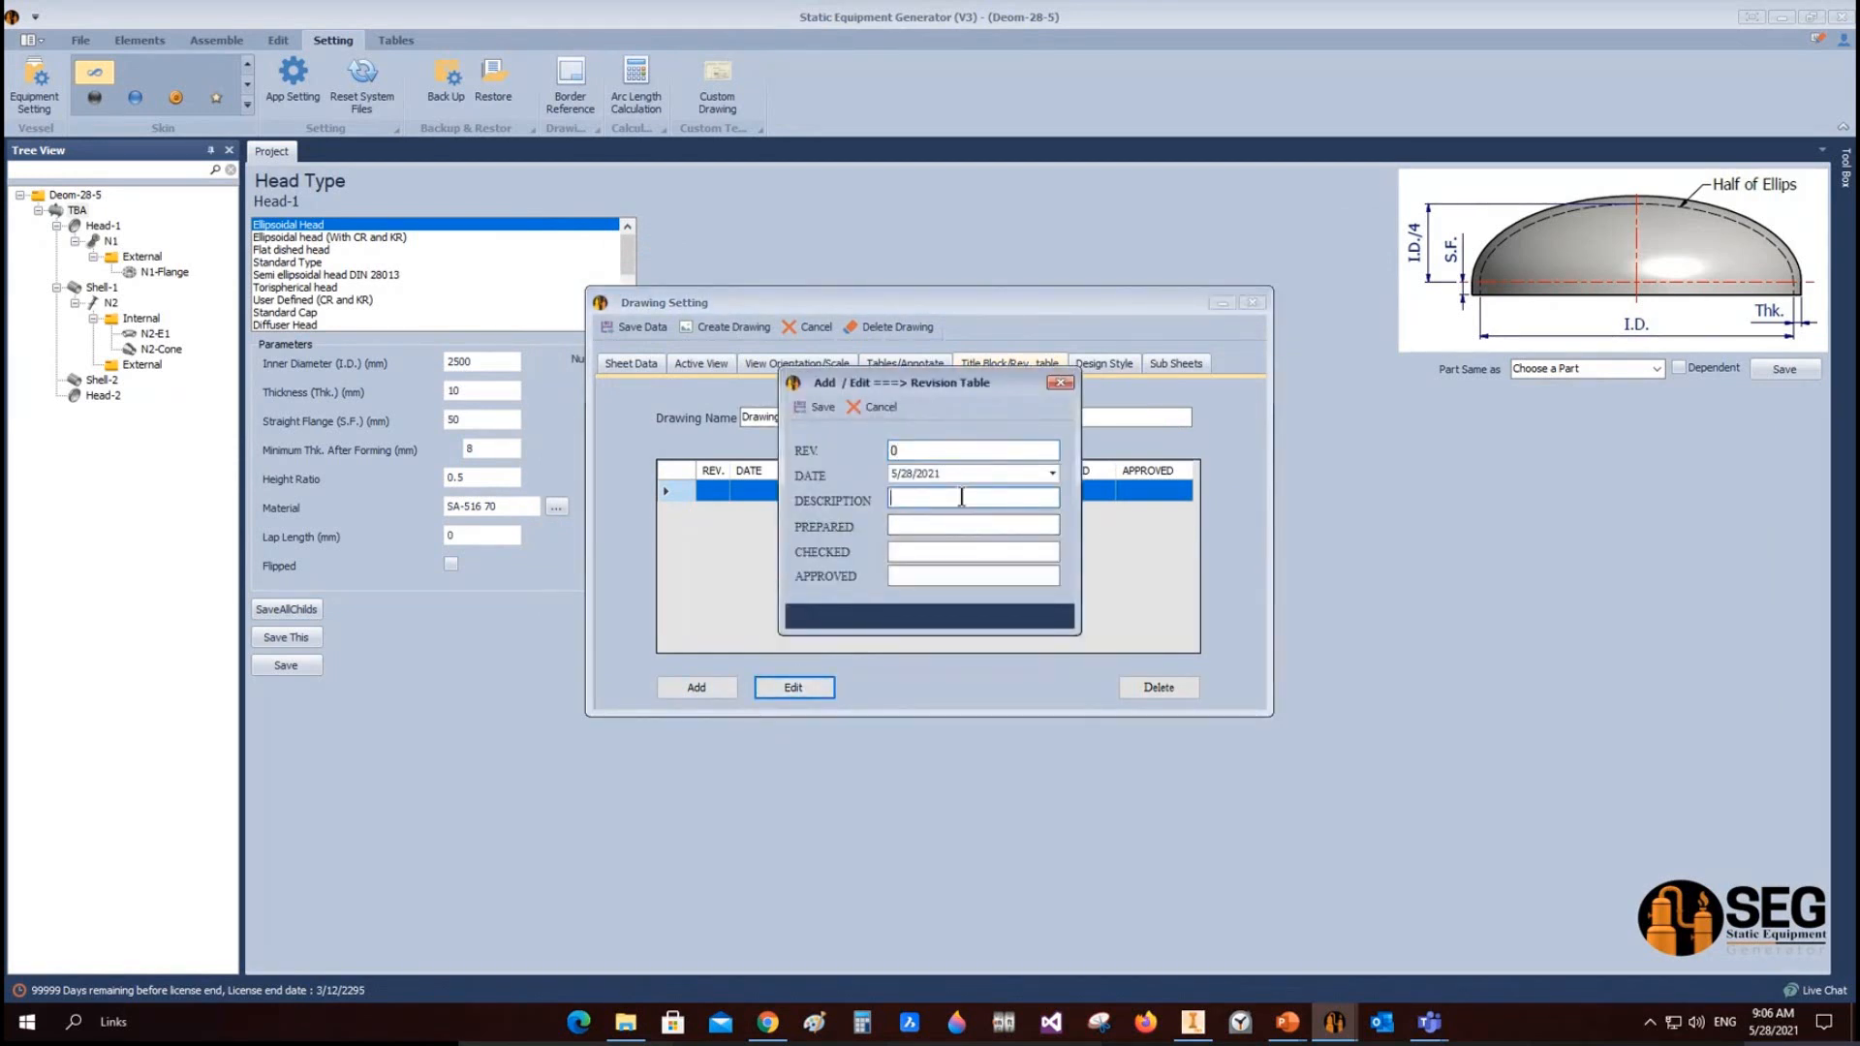
text(issued for review)
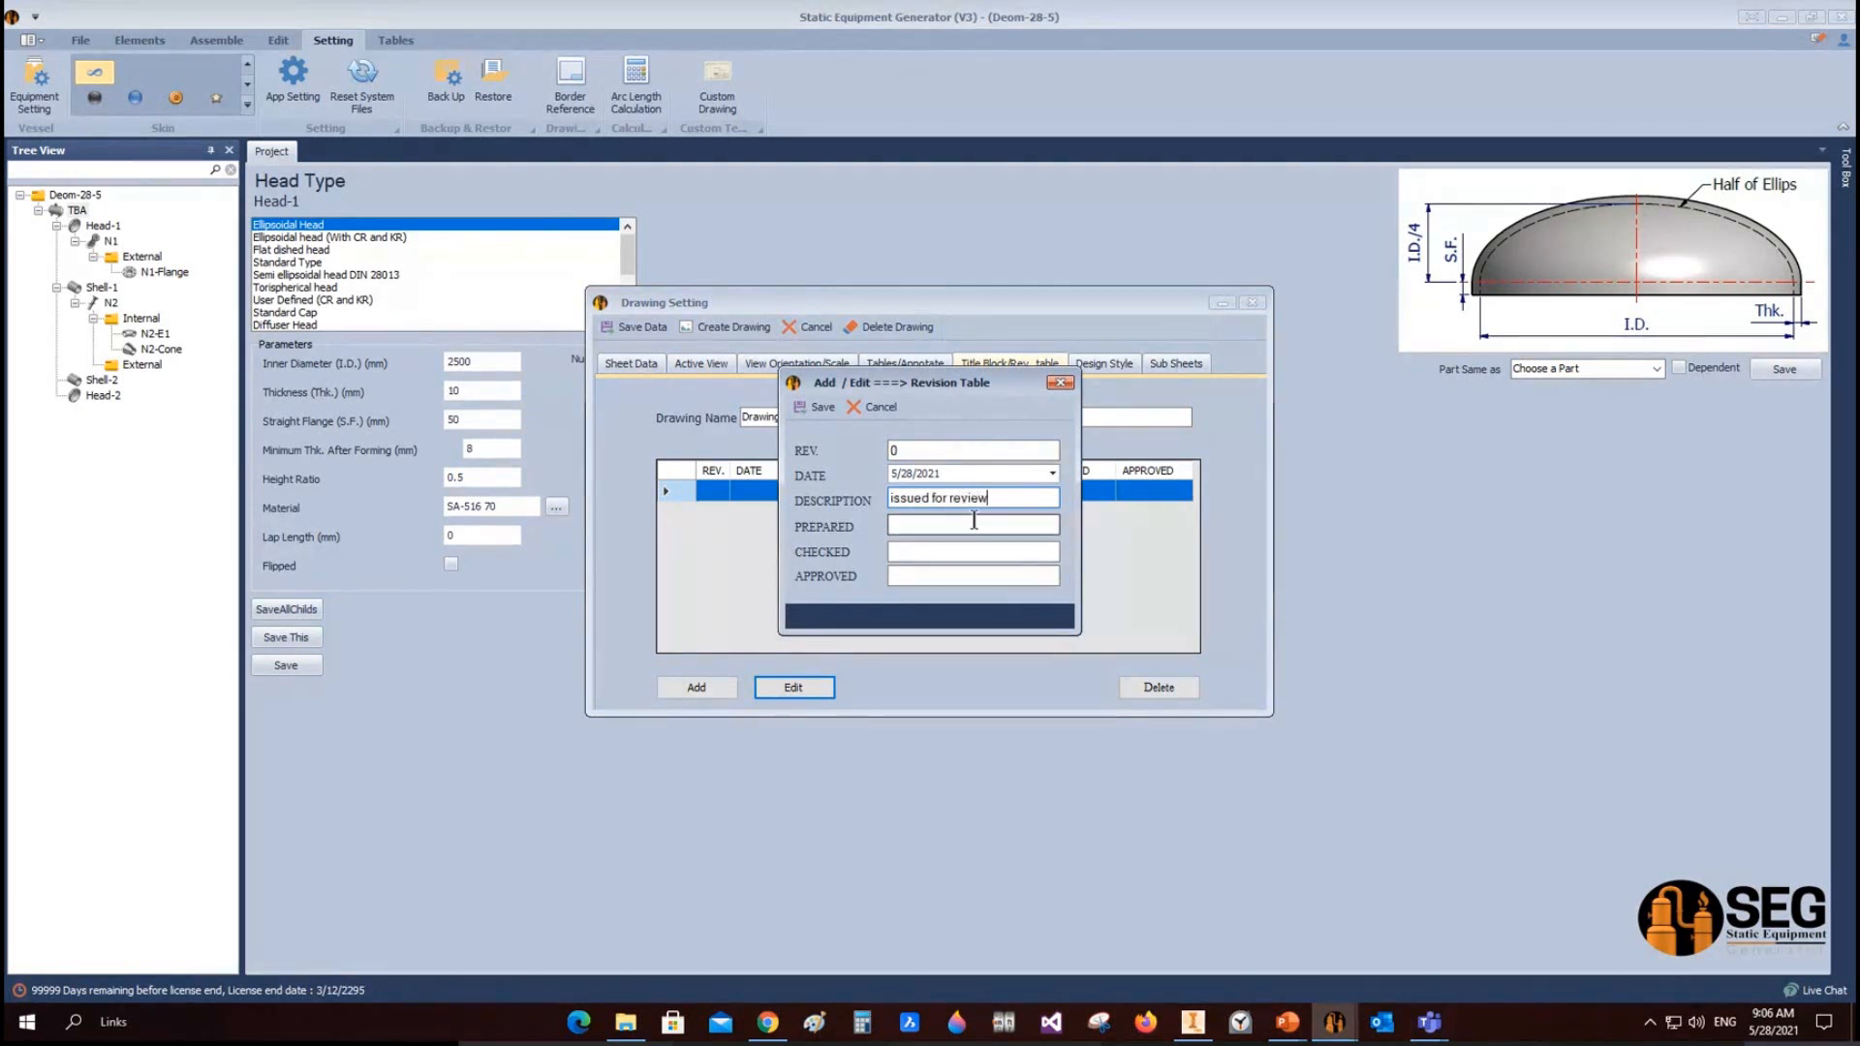
Step: Enter A for the revision's prepared, checked and approved fields, and save the revision entry
click(976, 523)
text(A)
key(Tab)
text(A)
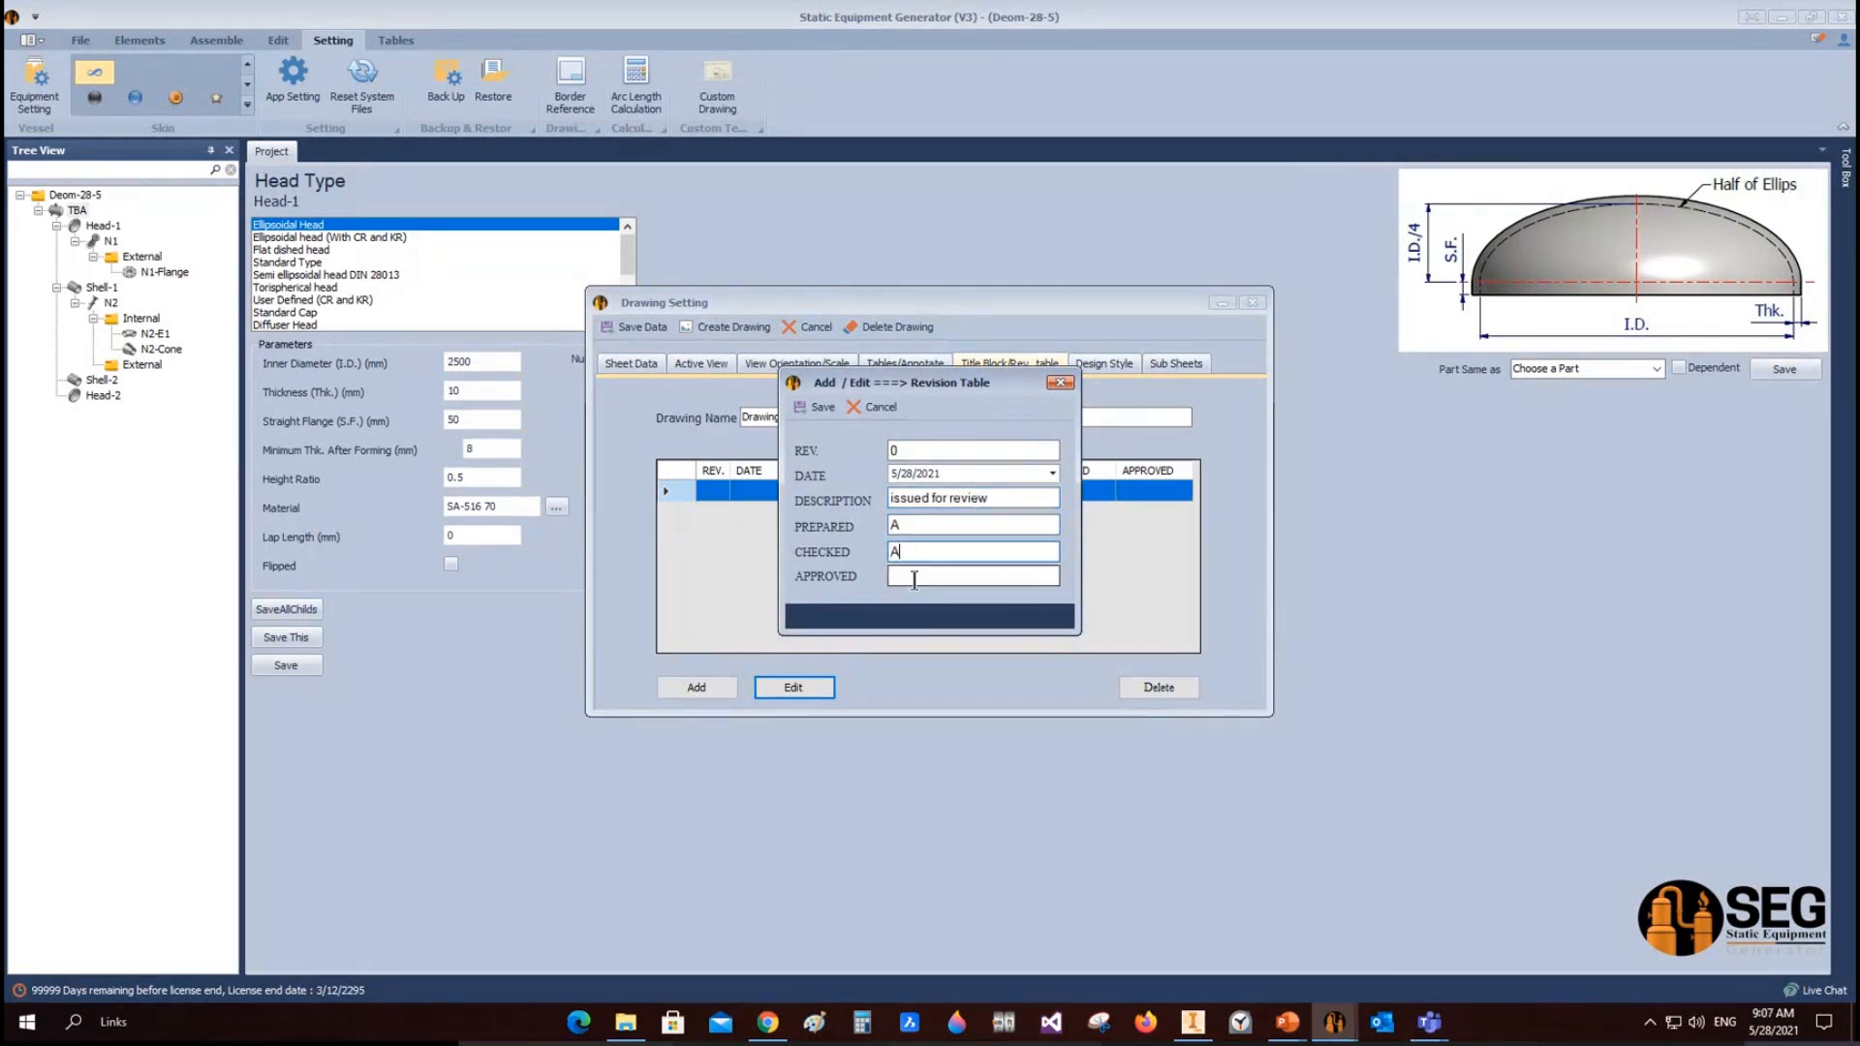
key(Tab)
text(A)
click(839, 415)
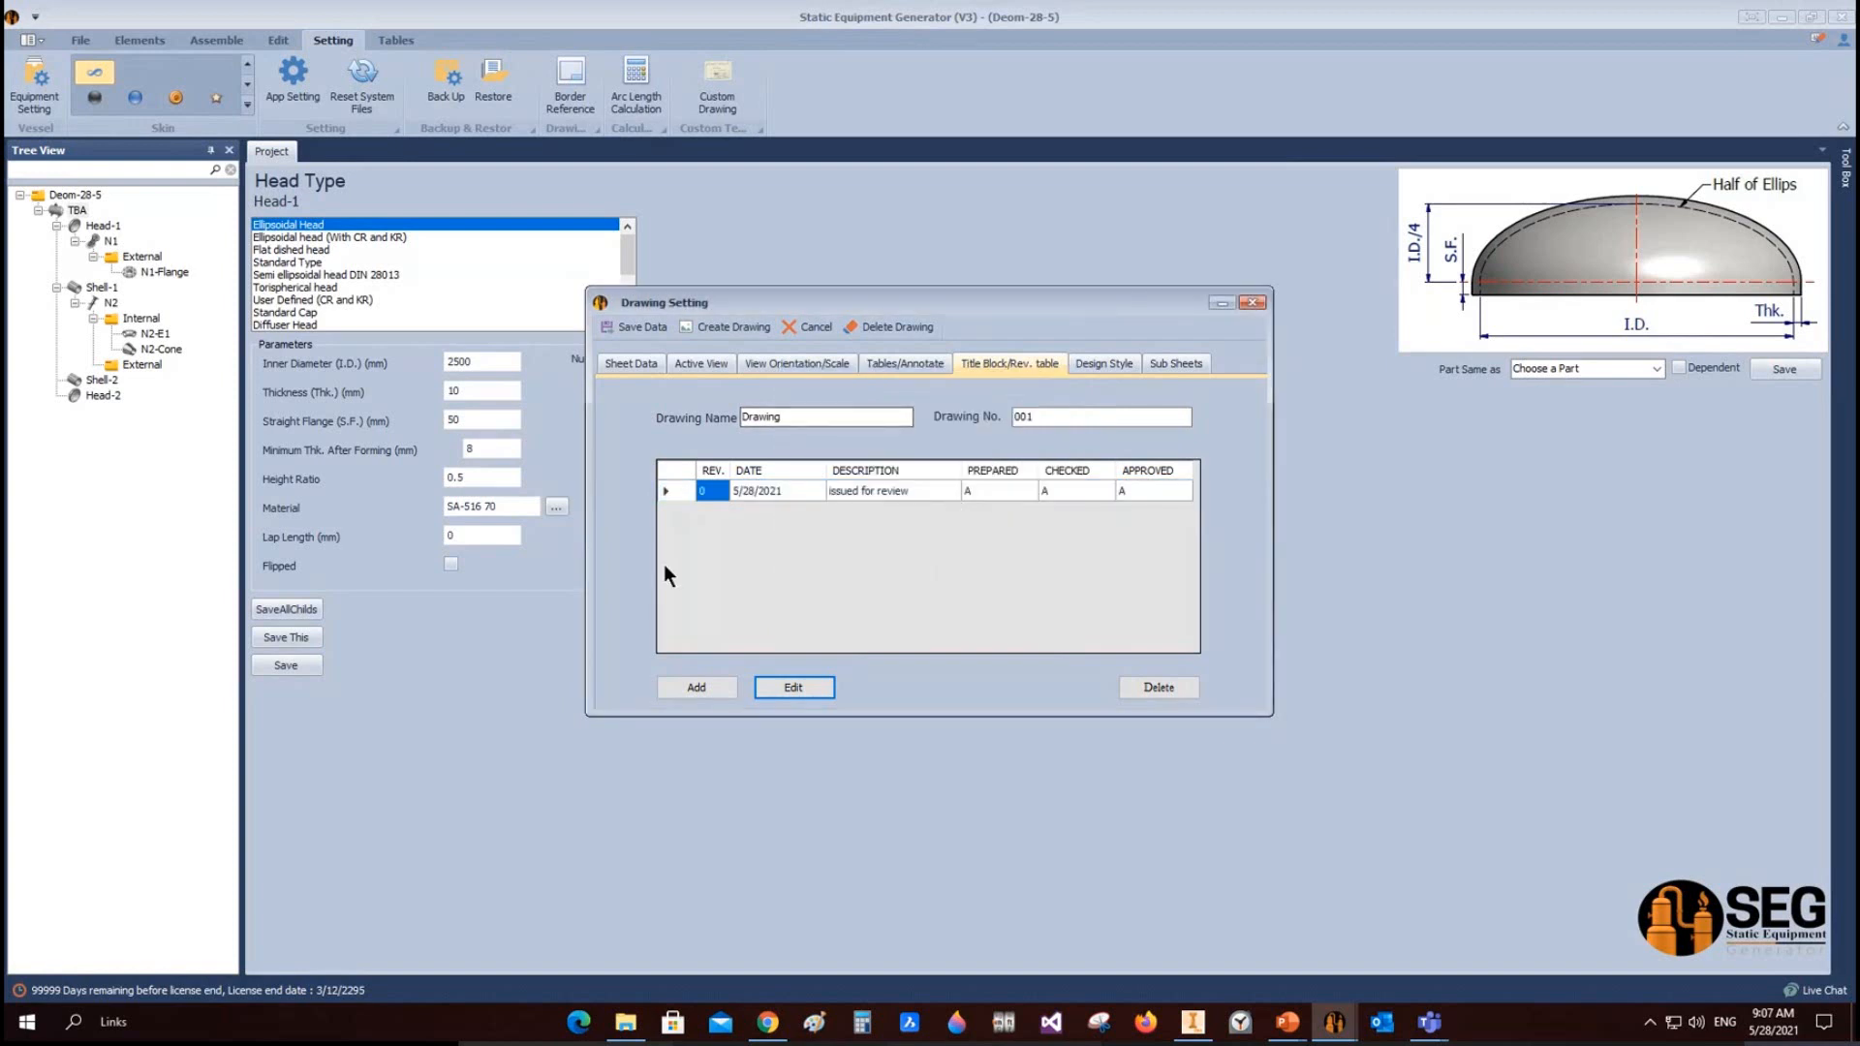
Step: Add three blank rows to the revision table
click(700, 686)
click(808, 407)
click(694, 687)
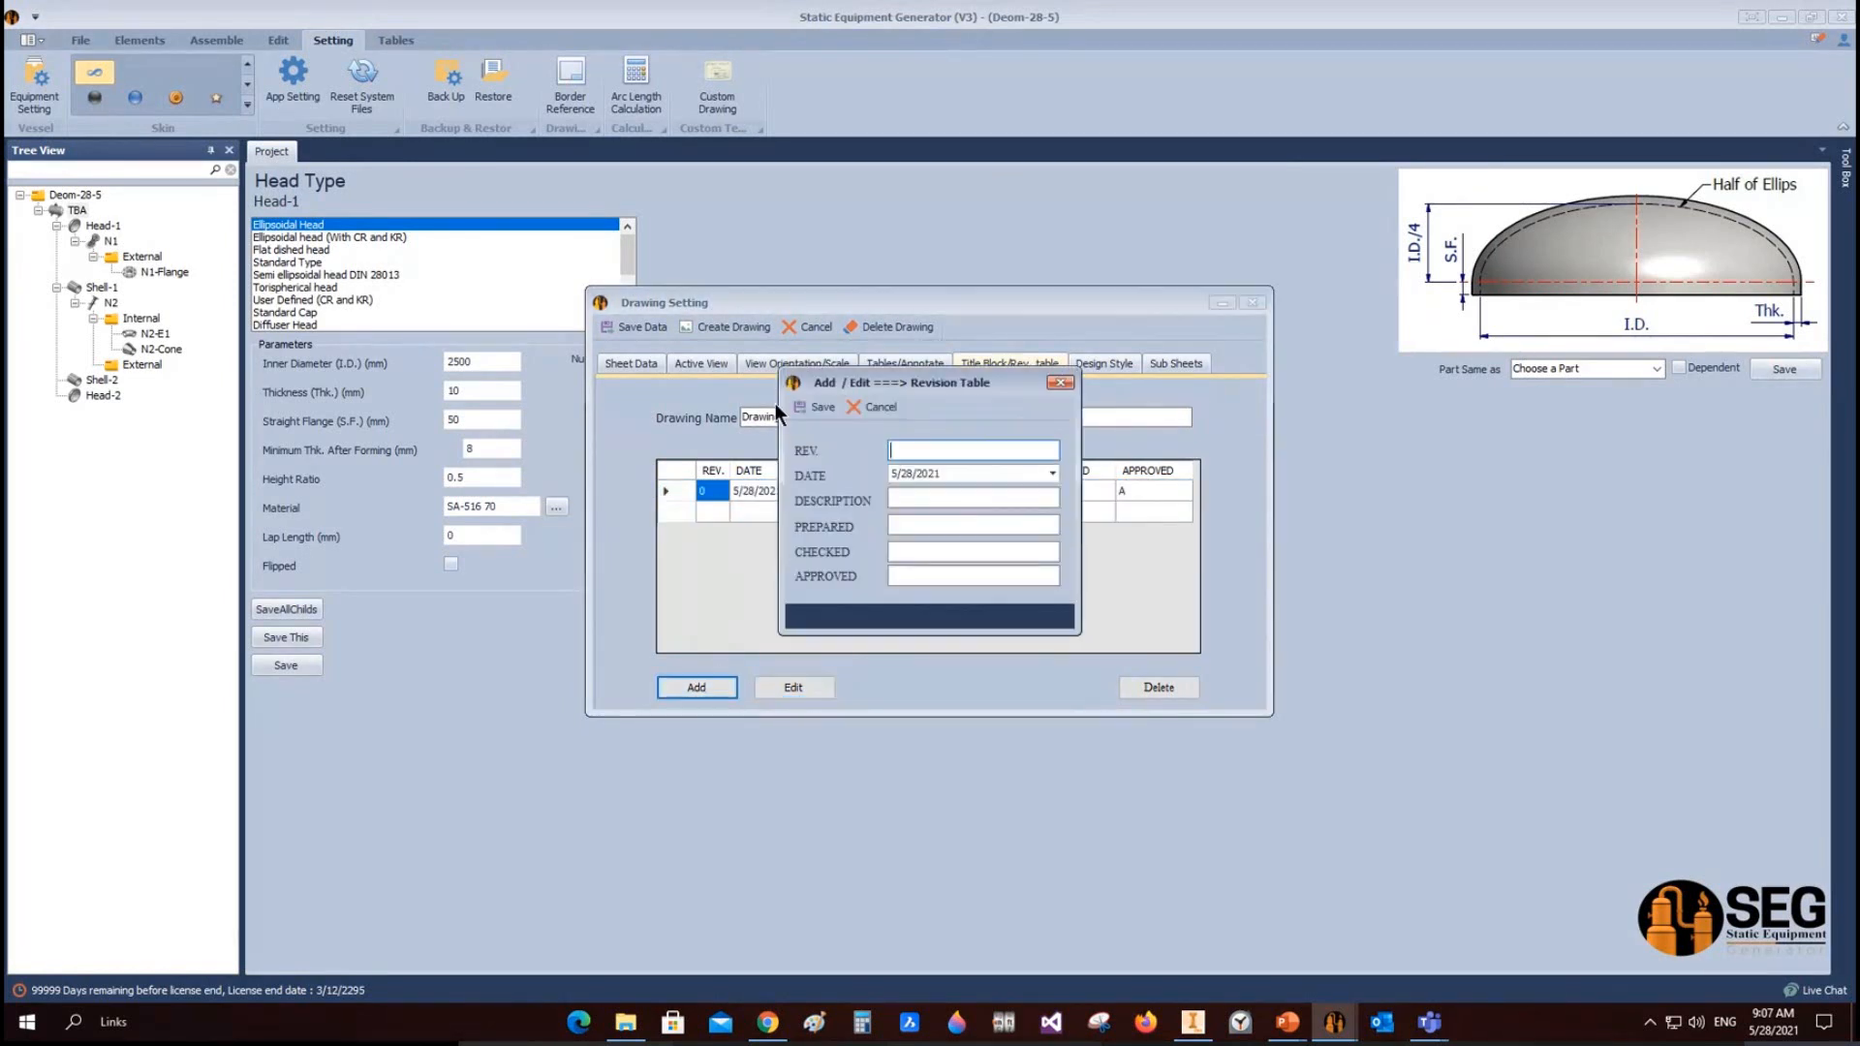
click(804, 408)
click(711, 686)
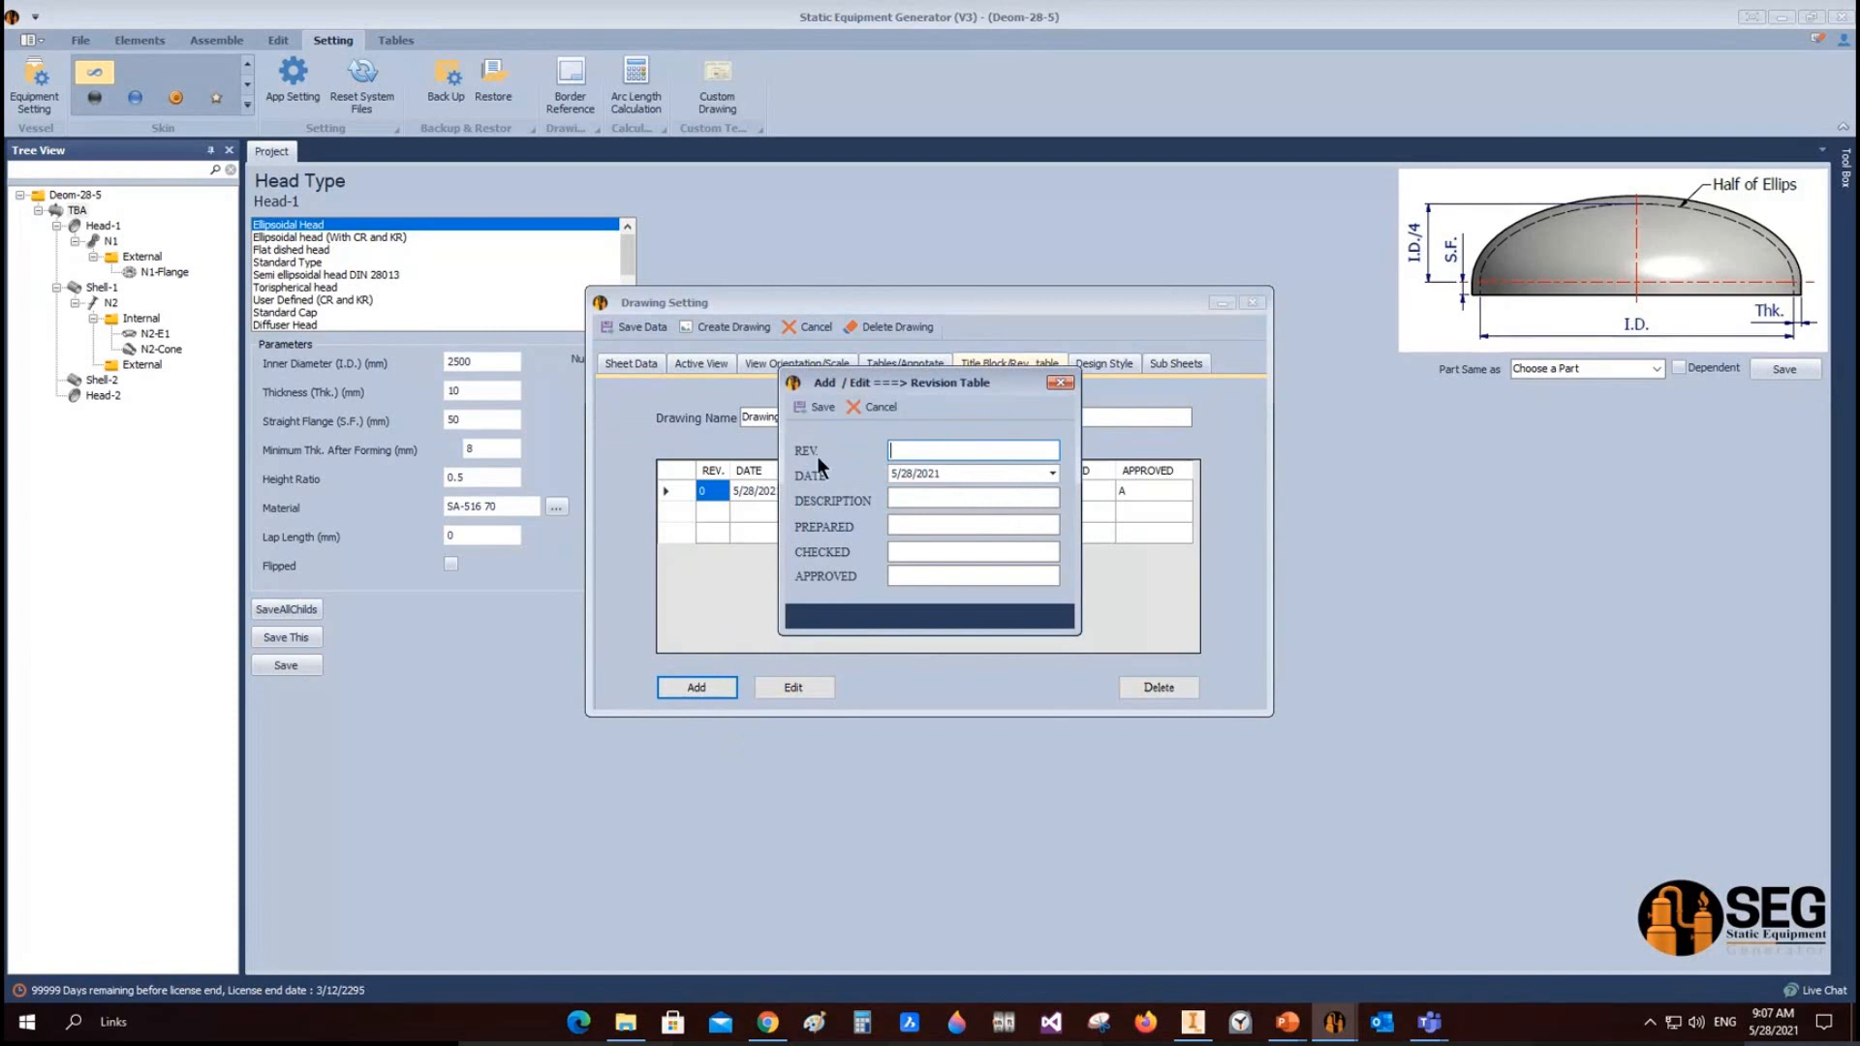
click(808, 408)
Step: Set the drawing name to General Arrangement in the title block data
double_click(807, 418)
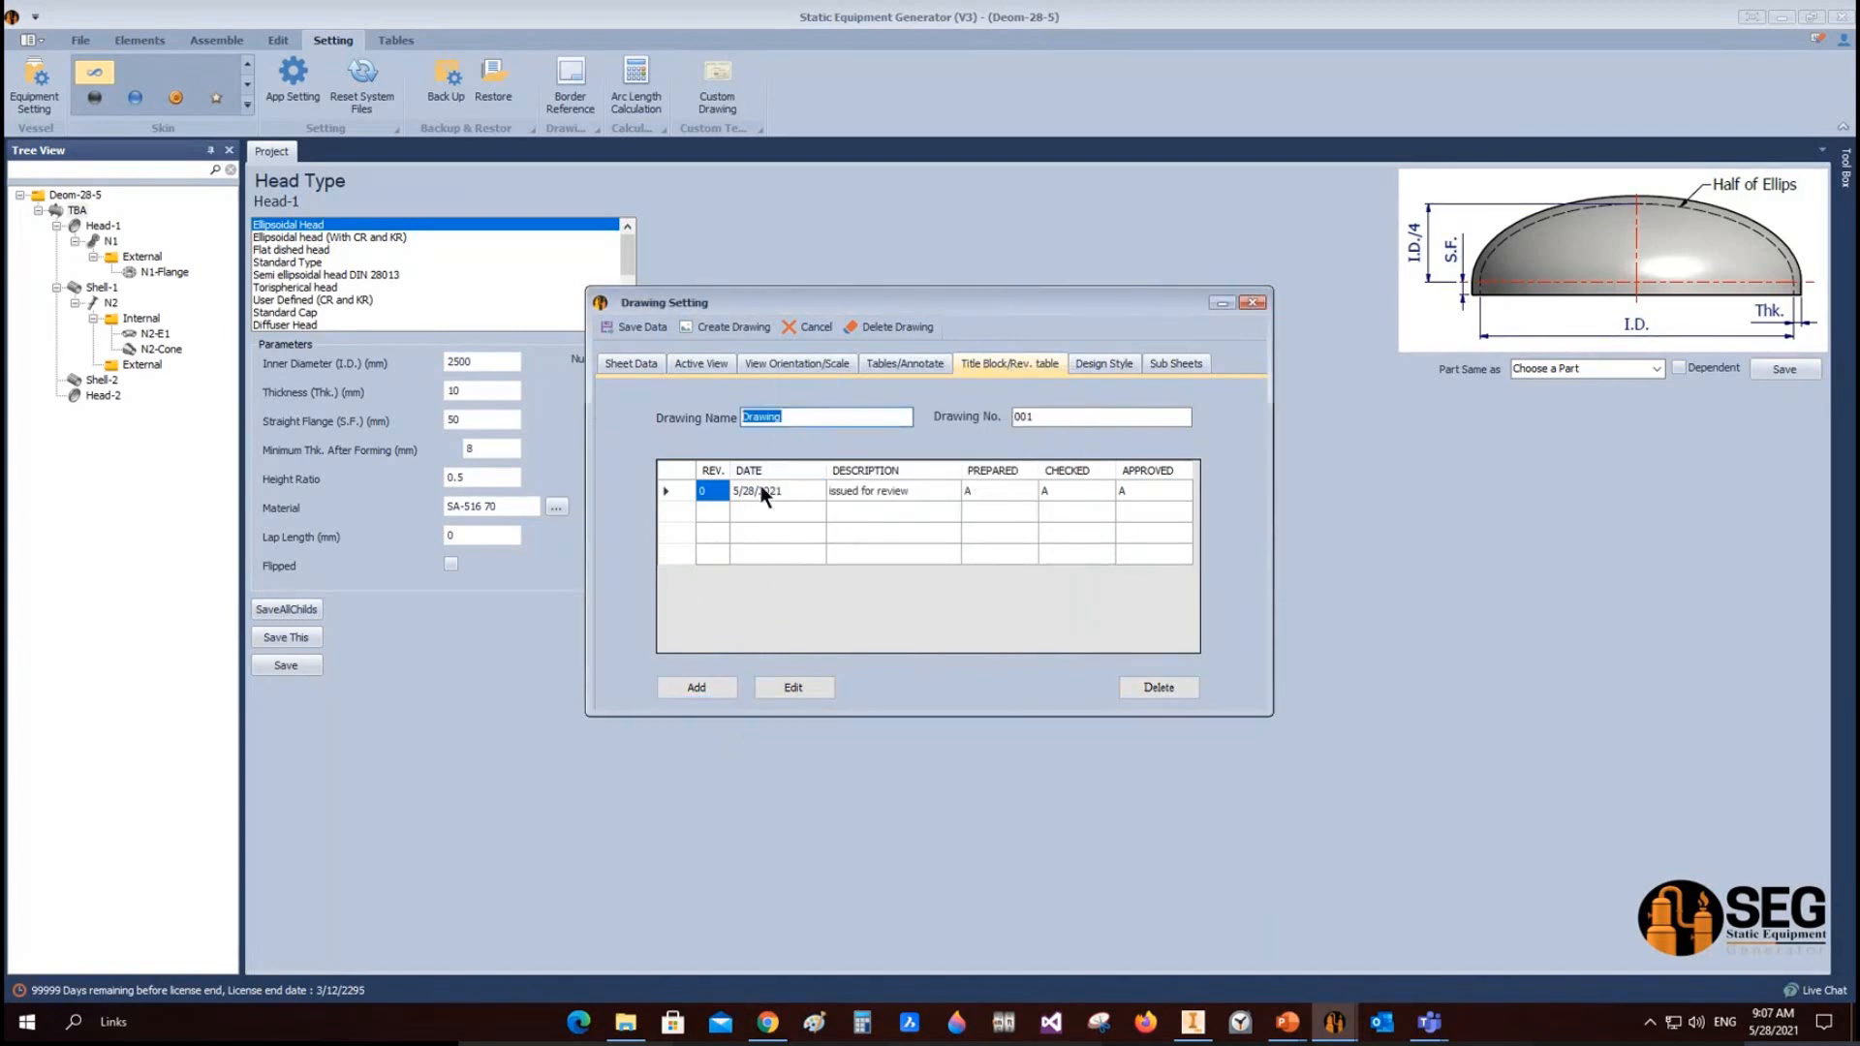
text(General Arrangement)
double_click(1080, 425)
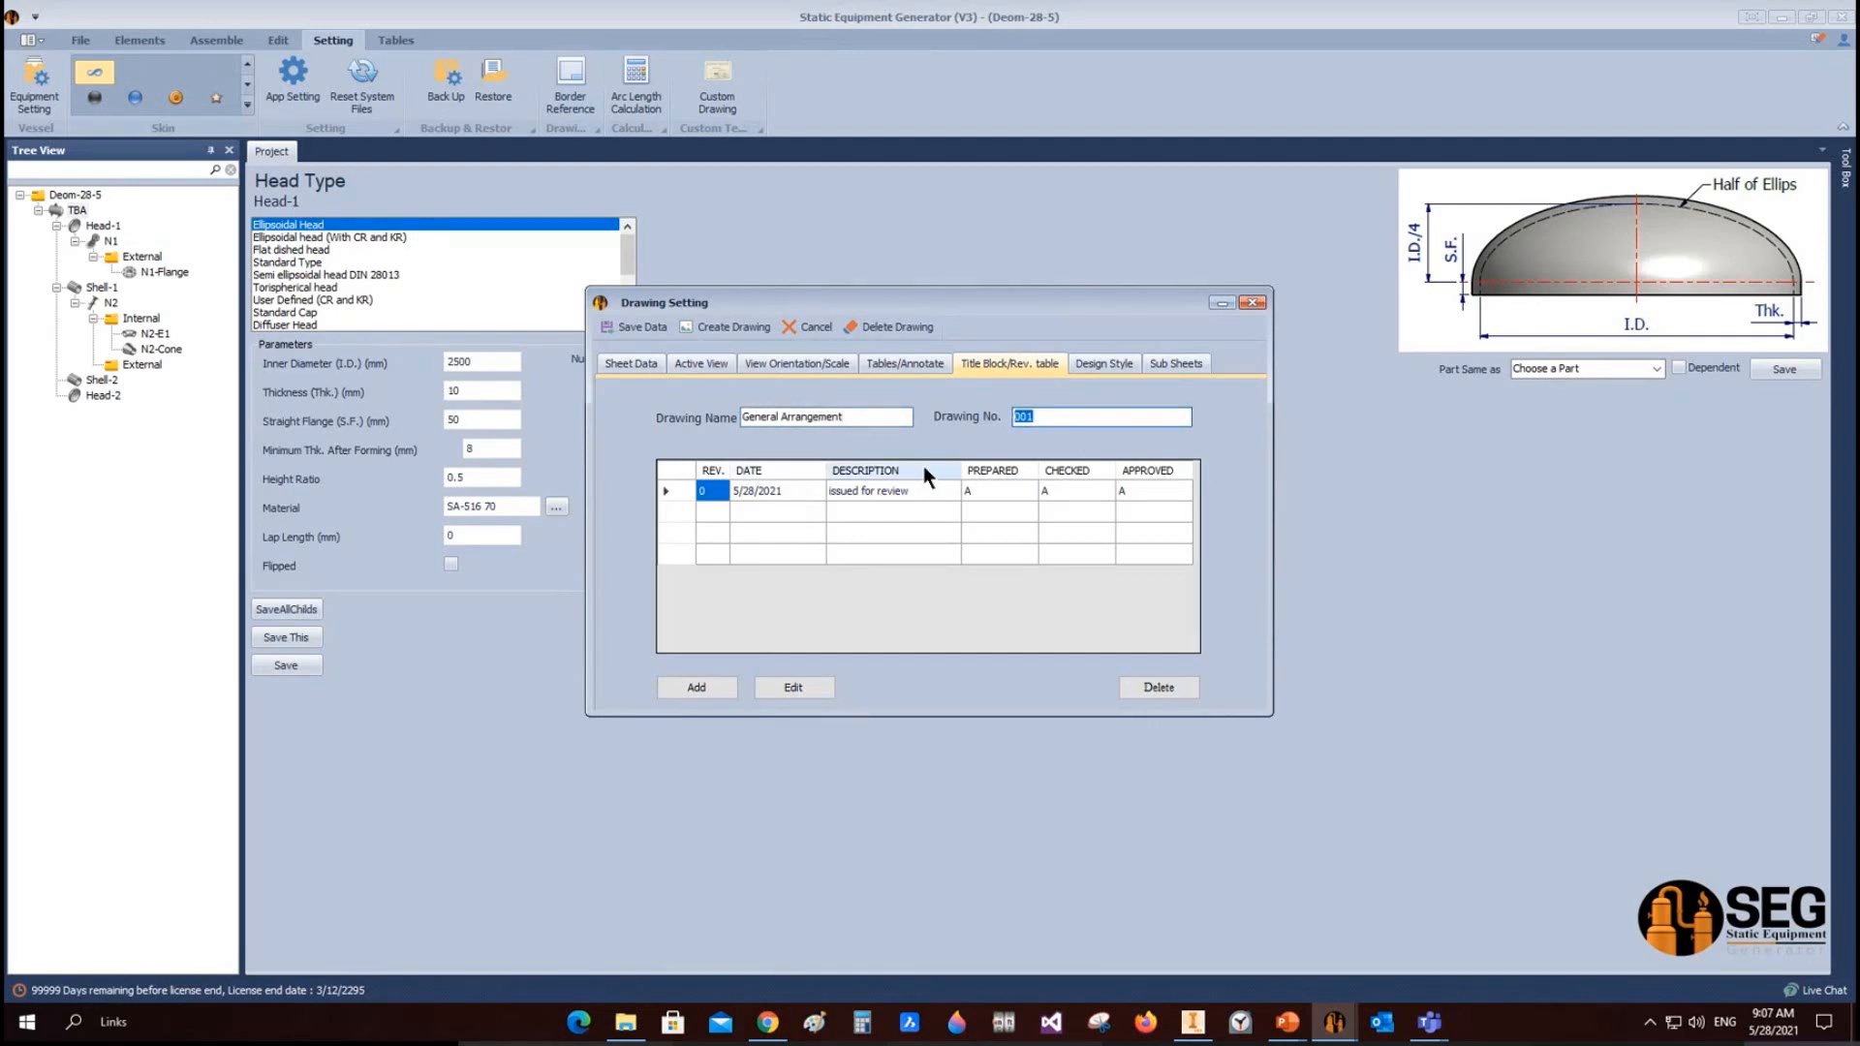
Step: Choose Design1 as the design type for the drawing tables and create the drawing
click(1104, 363)
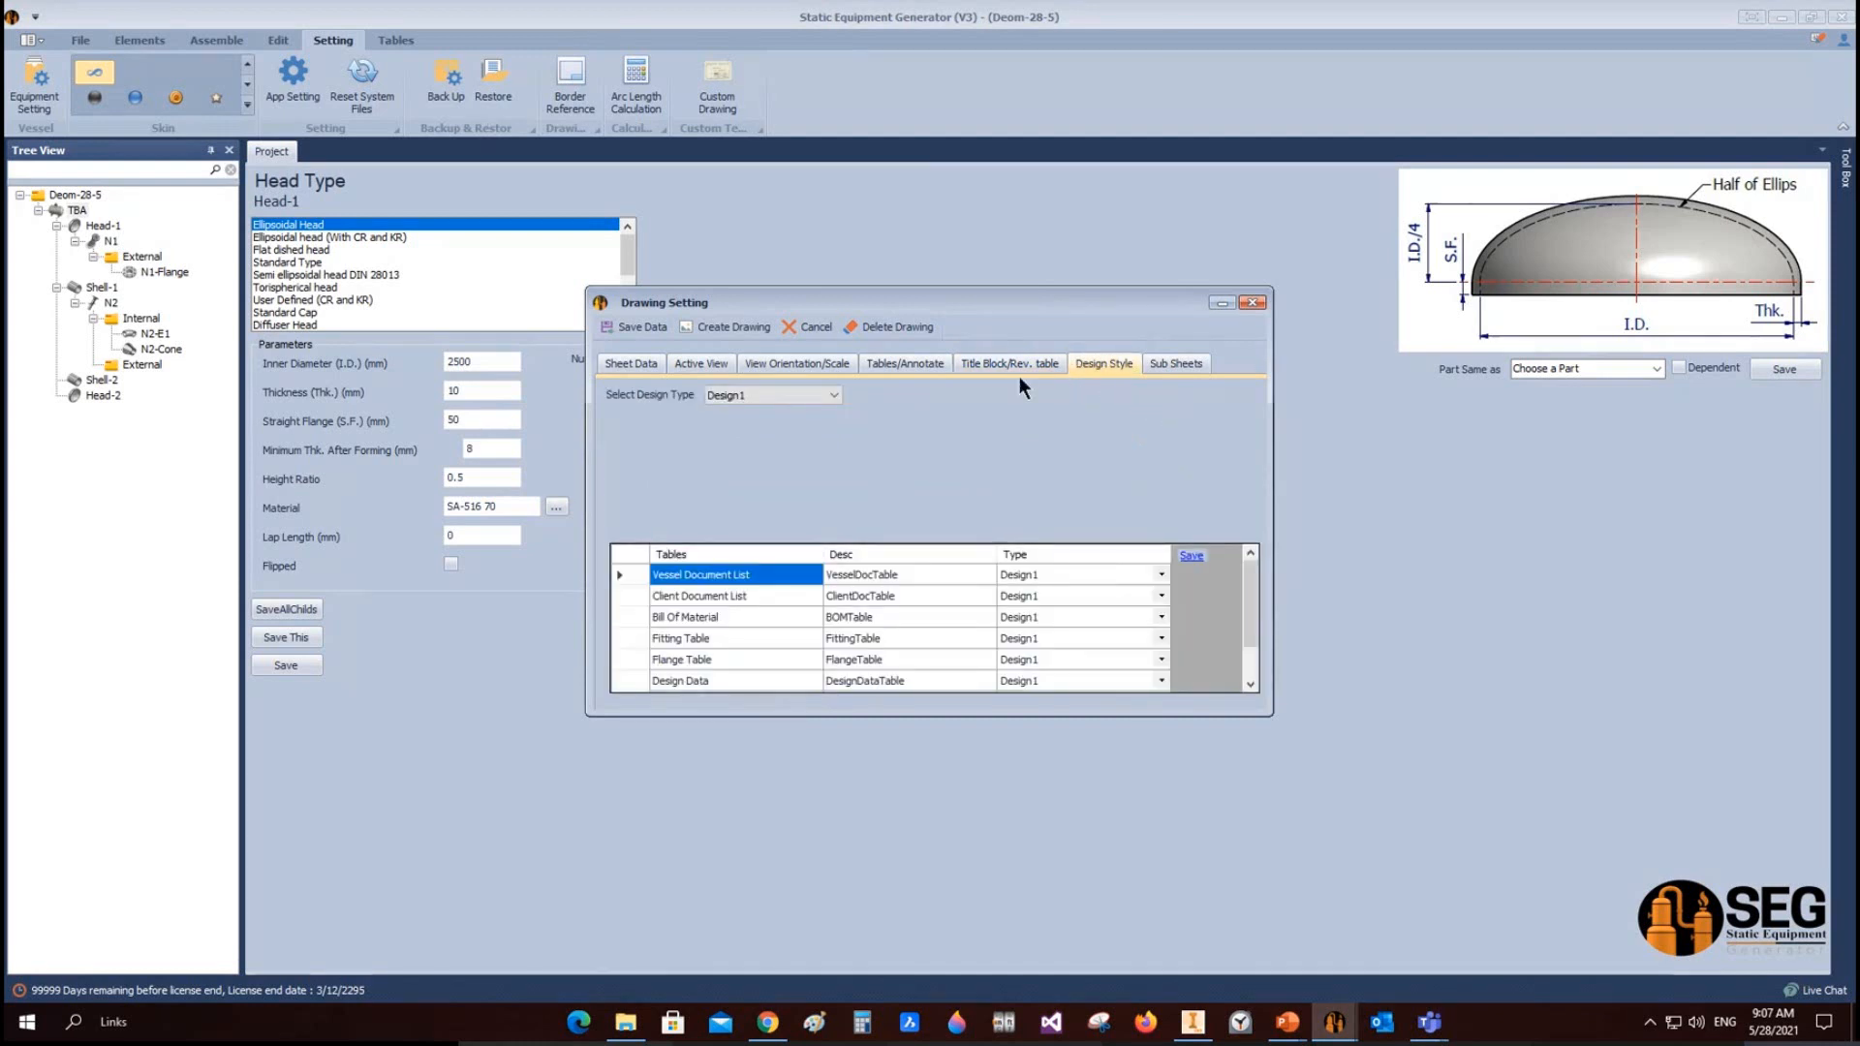
click(835, 397)
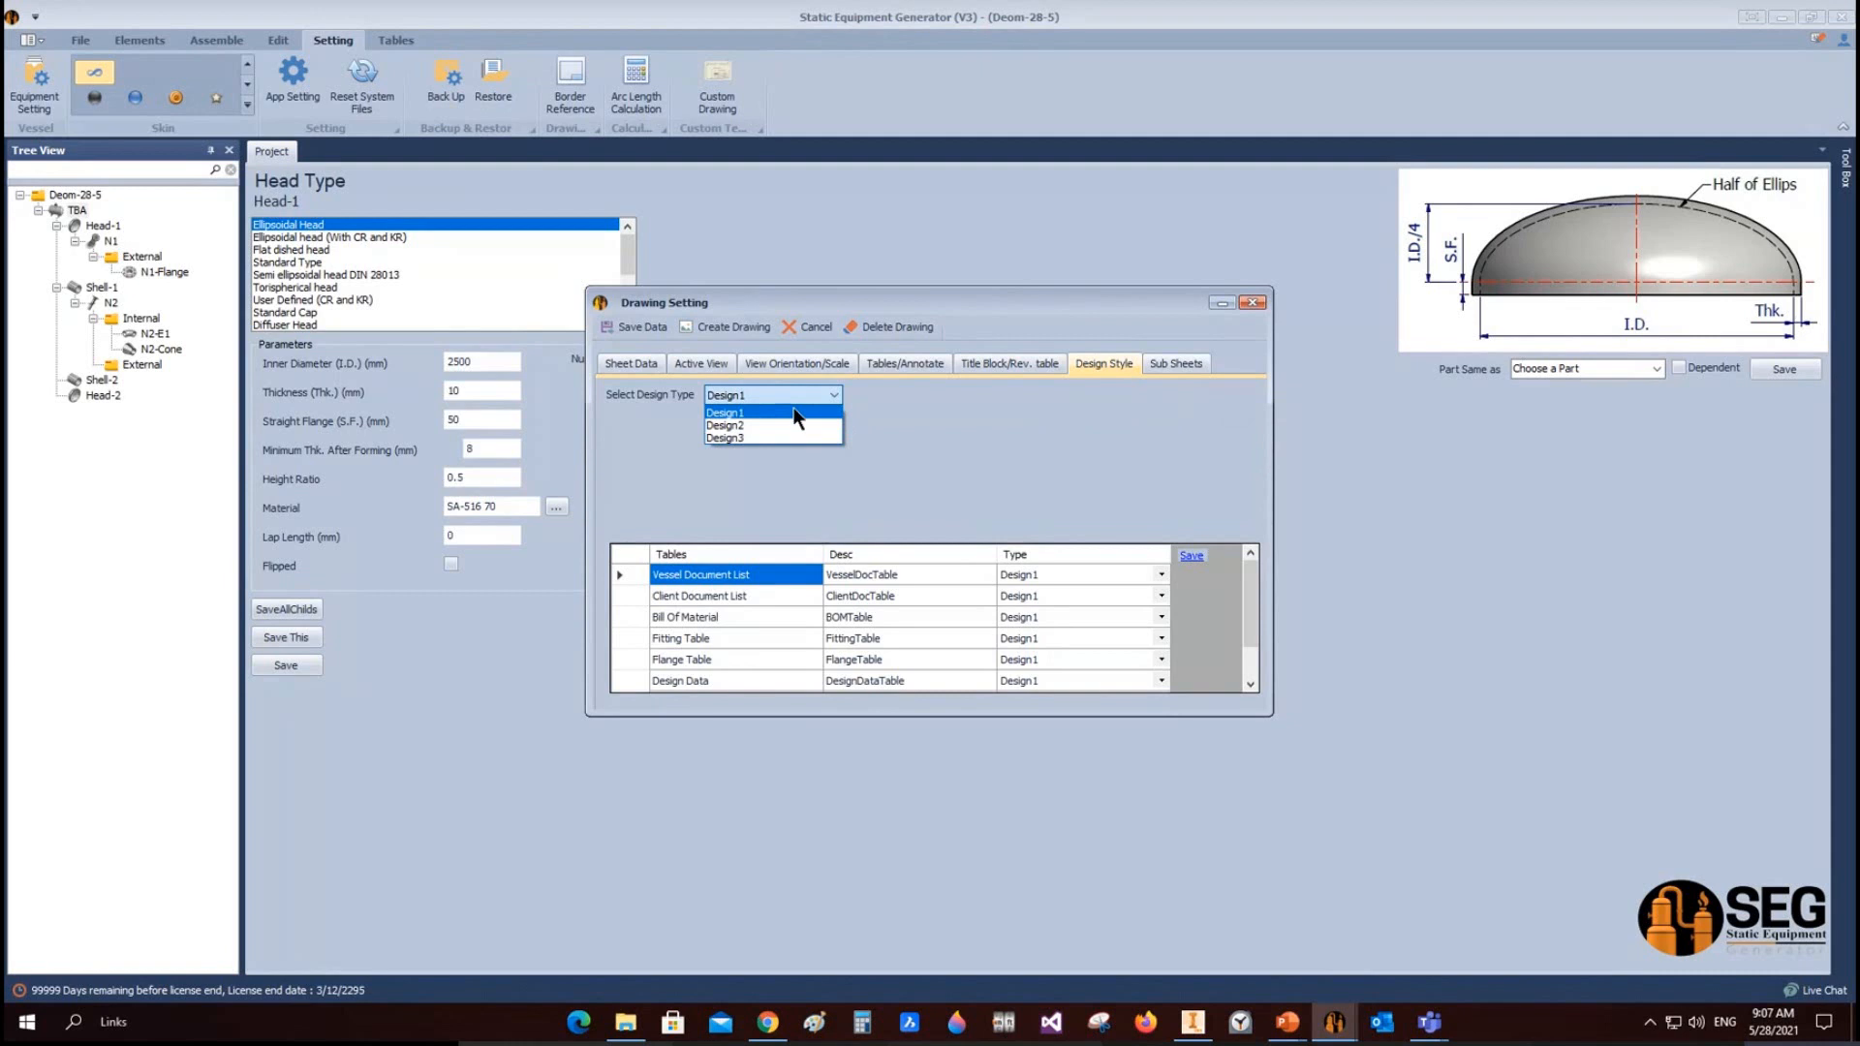
click(794, 411)
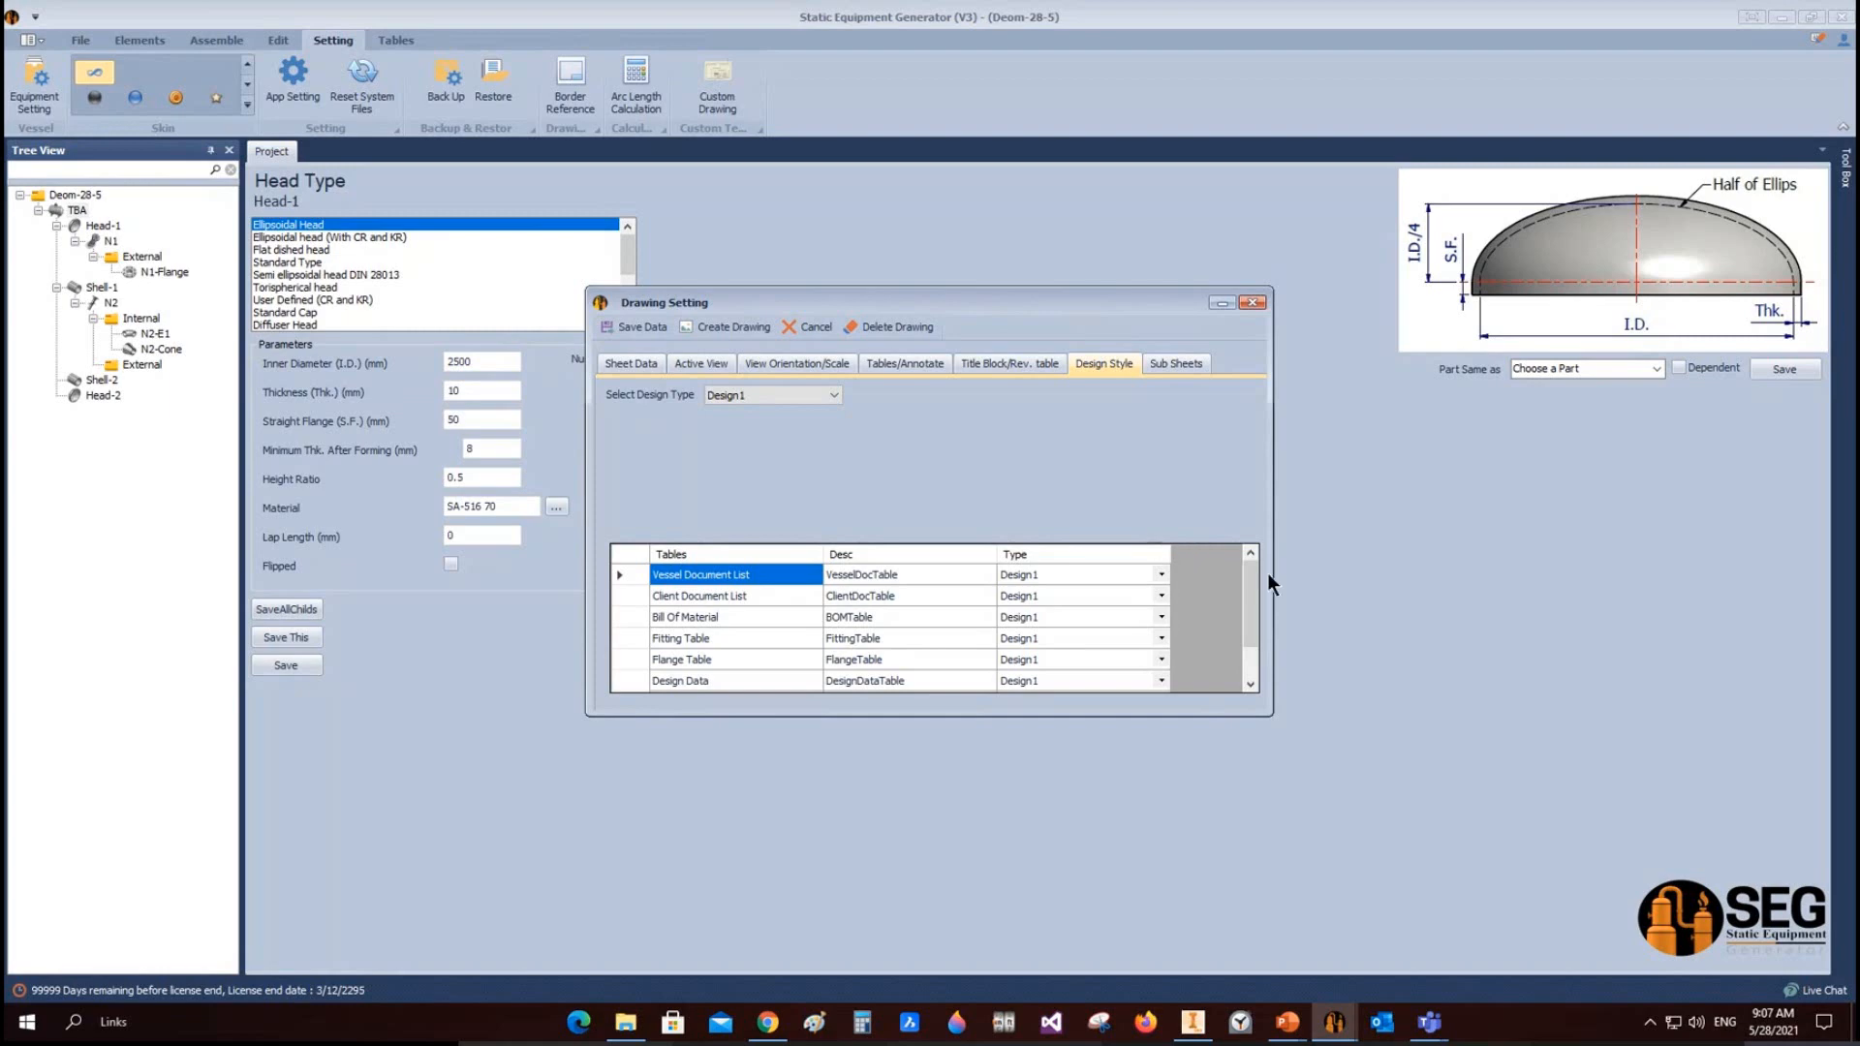
click(694, 328)
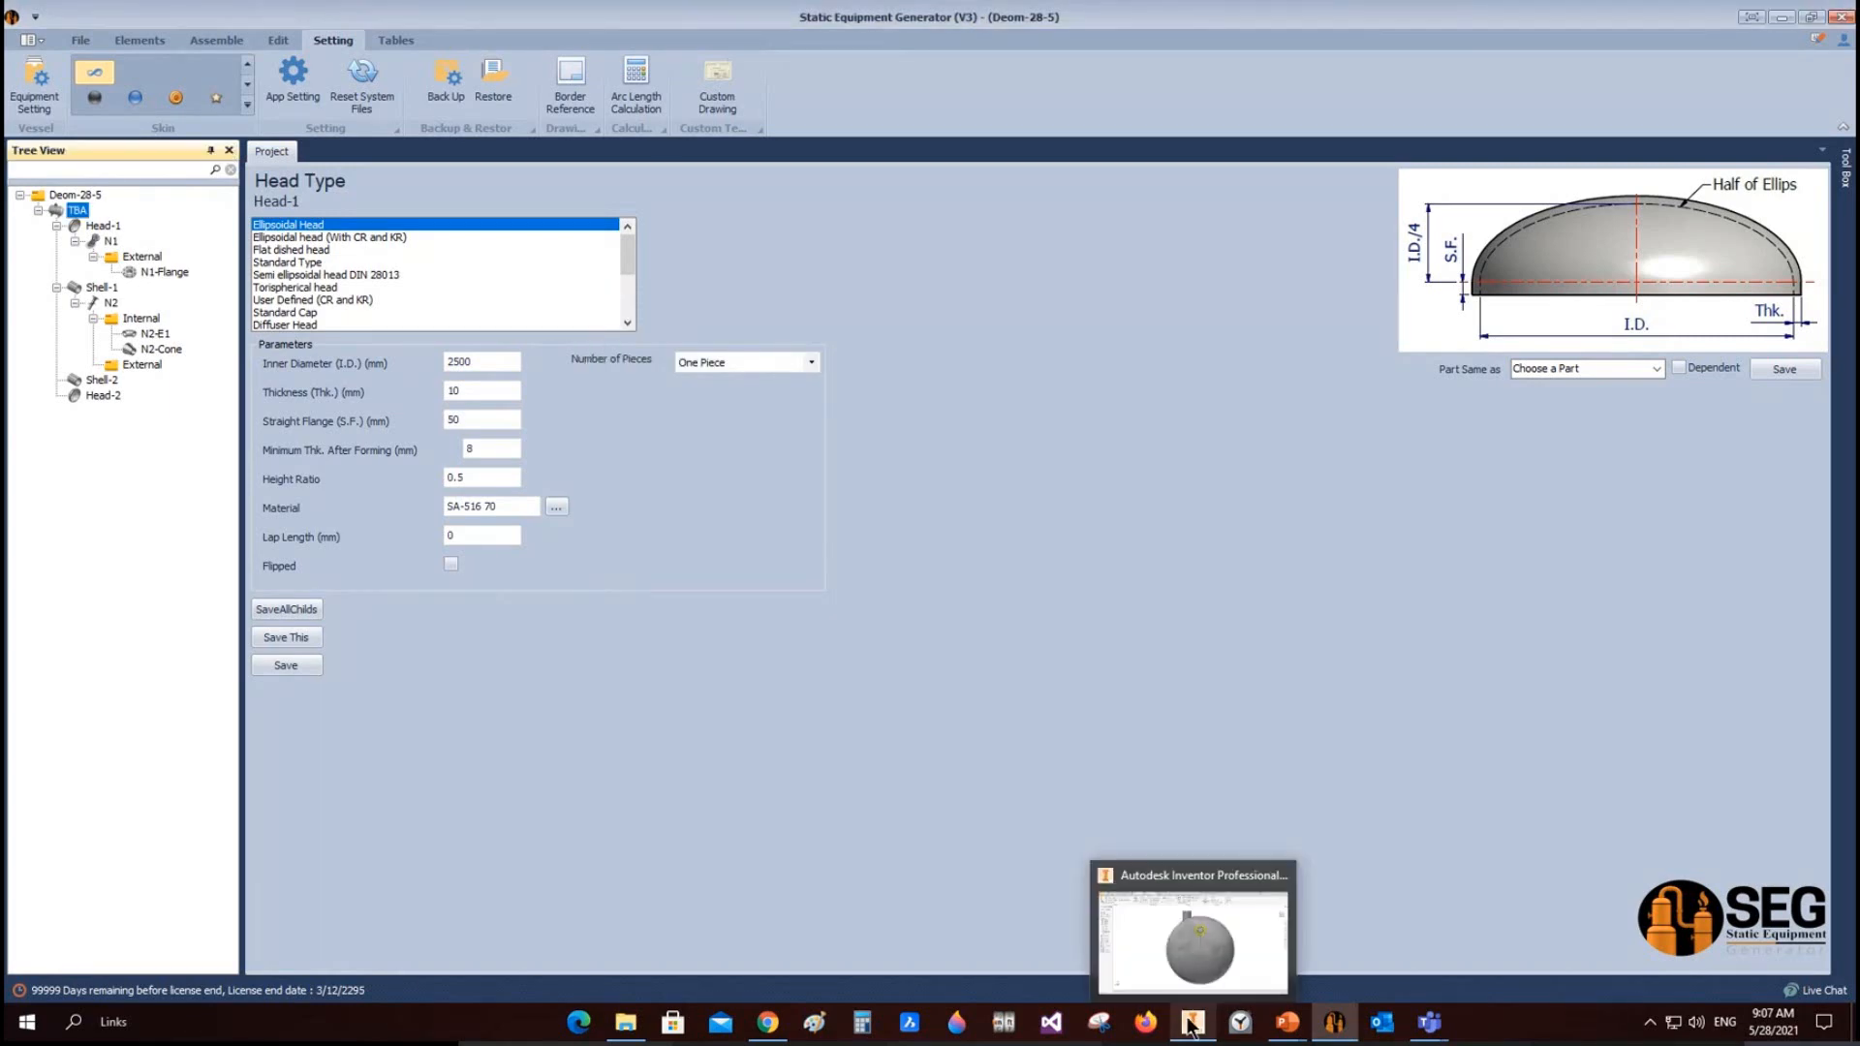
Step: Switch to Autodesk Inventor and inspect the flanged head nozzle in the Elevation view of the generated drawing
click(1194, 1027)
click(1191, 957)
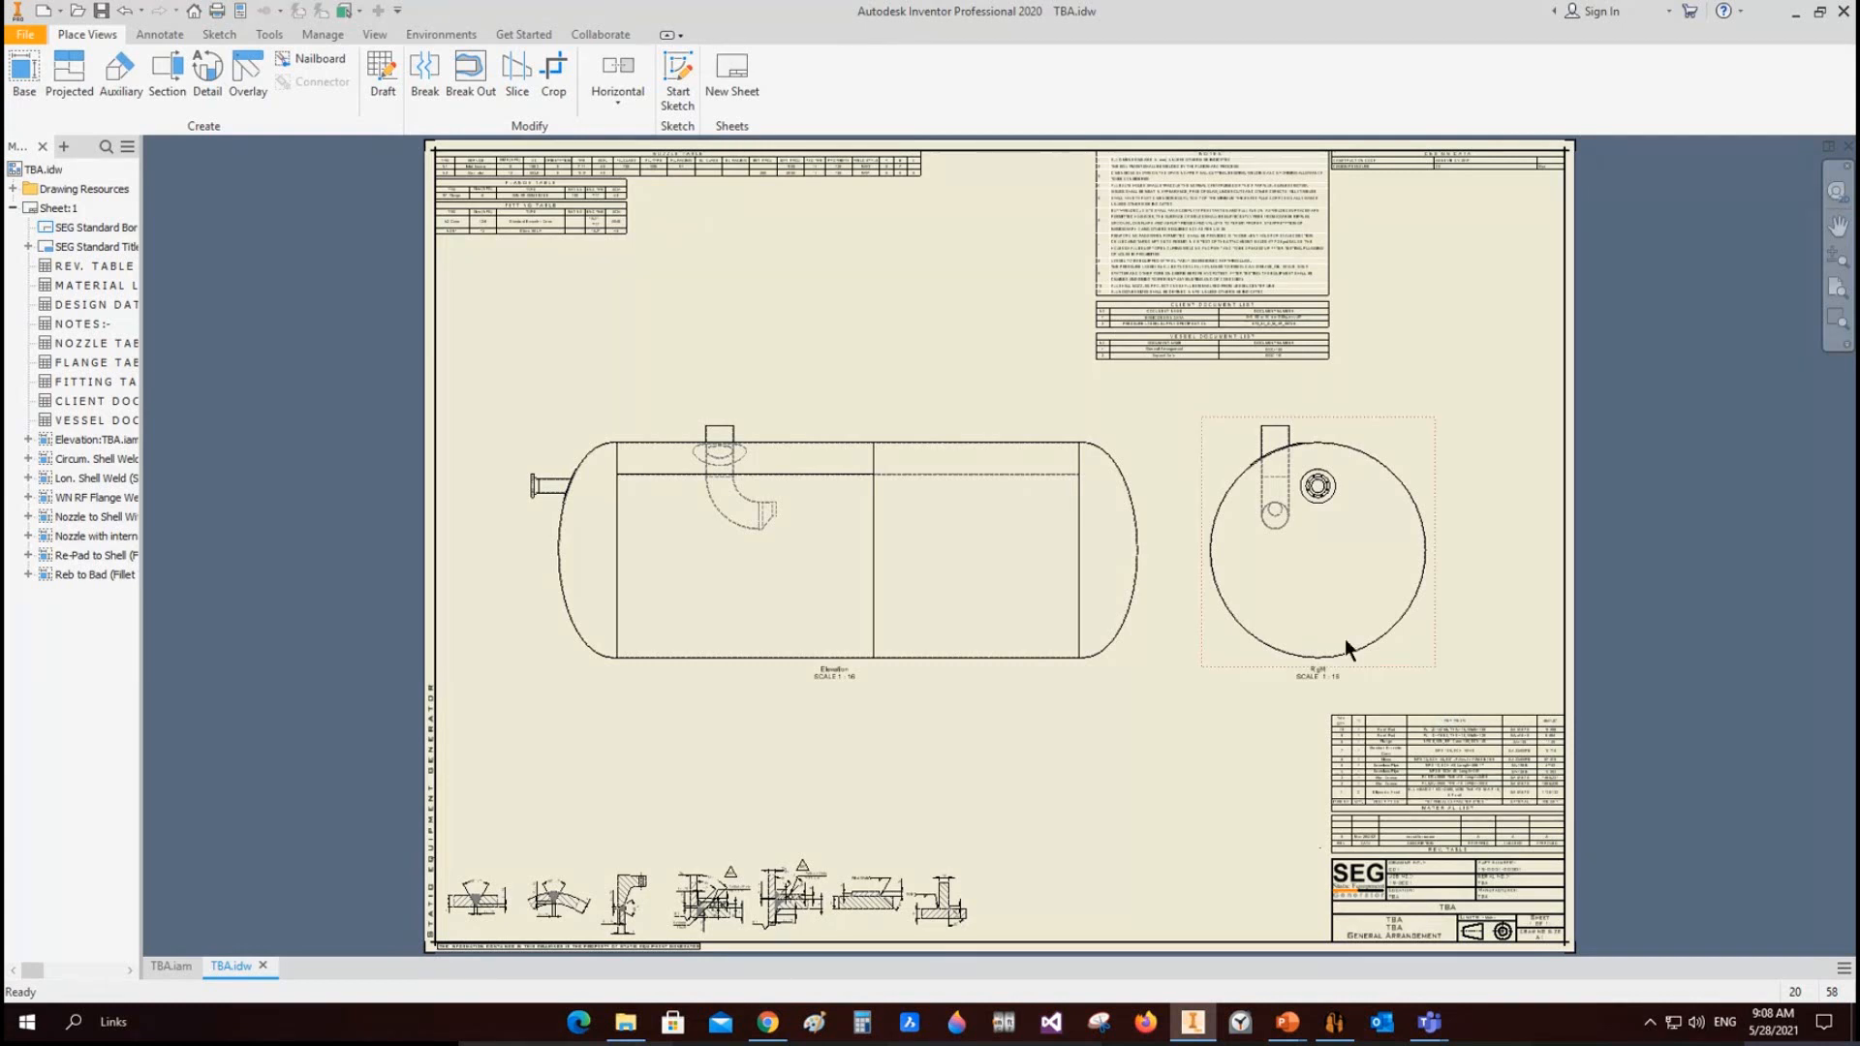
click(155, 36)
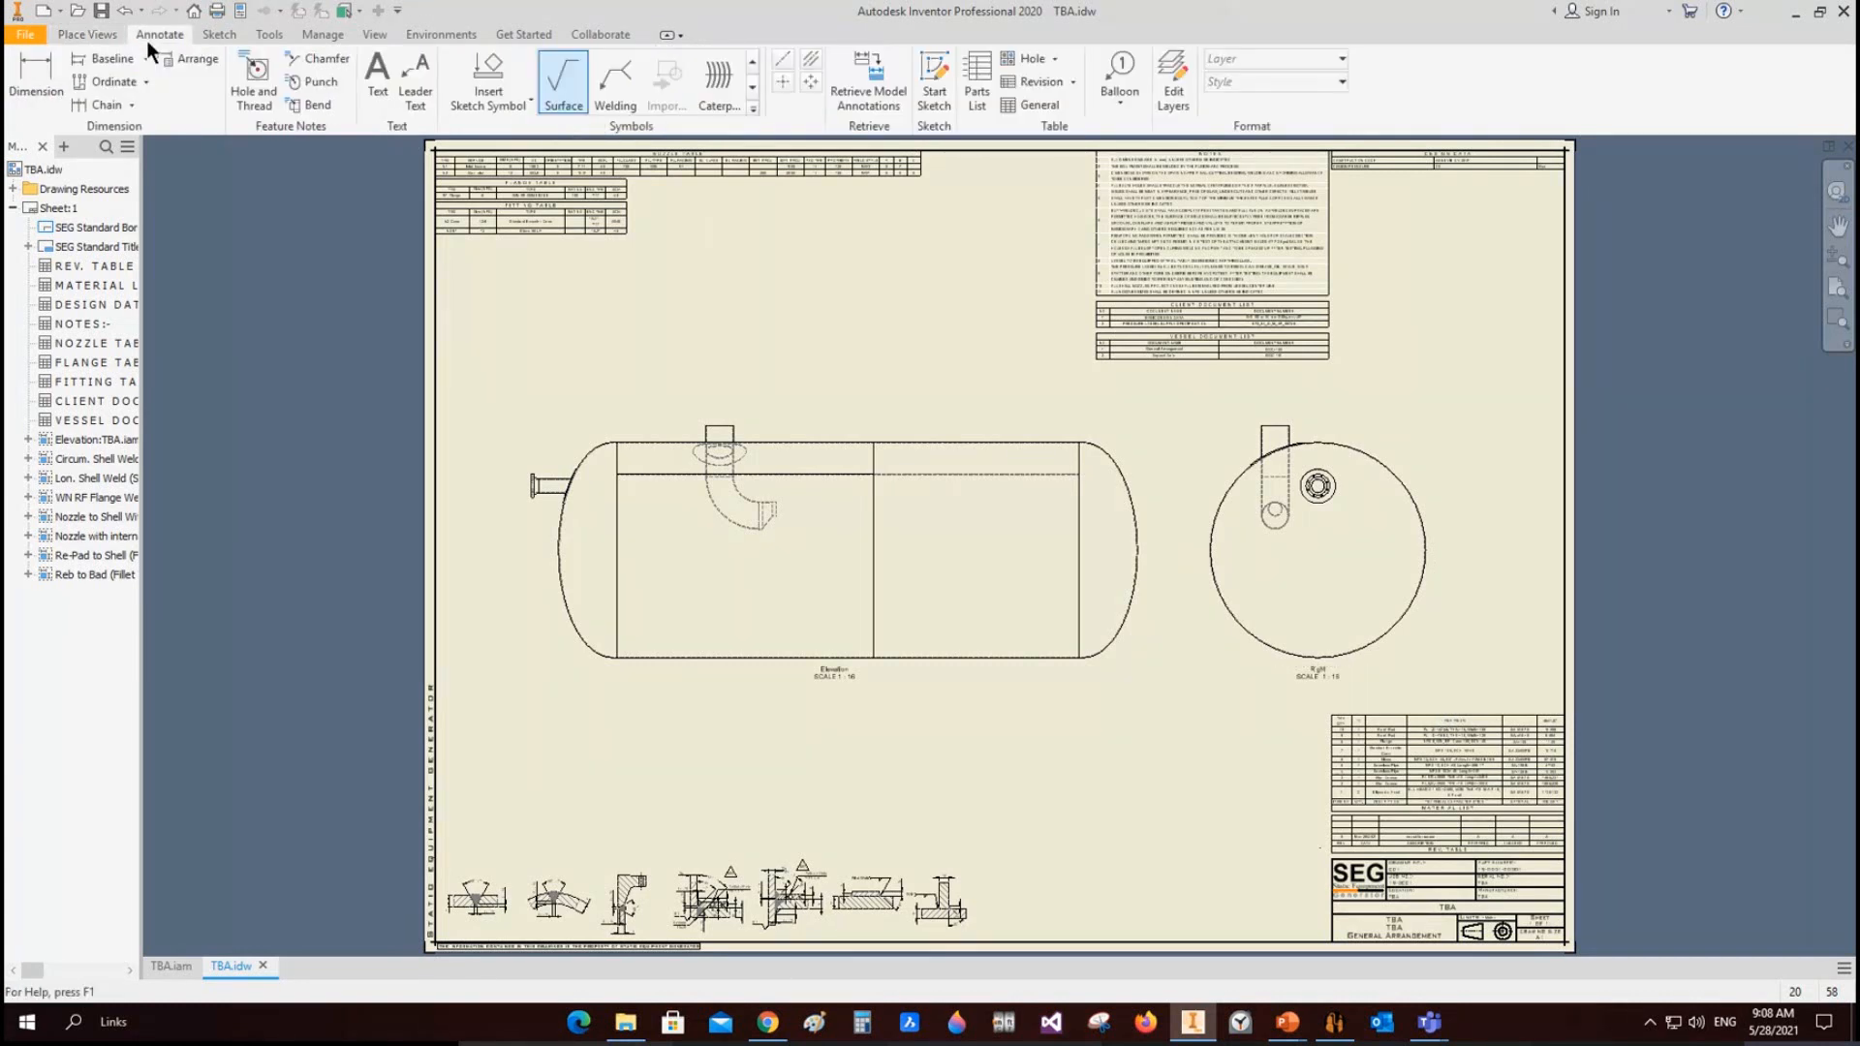
scroll(517, 441, up, 5)
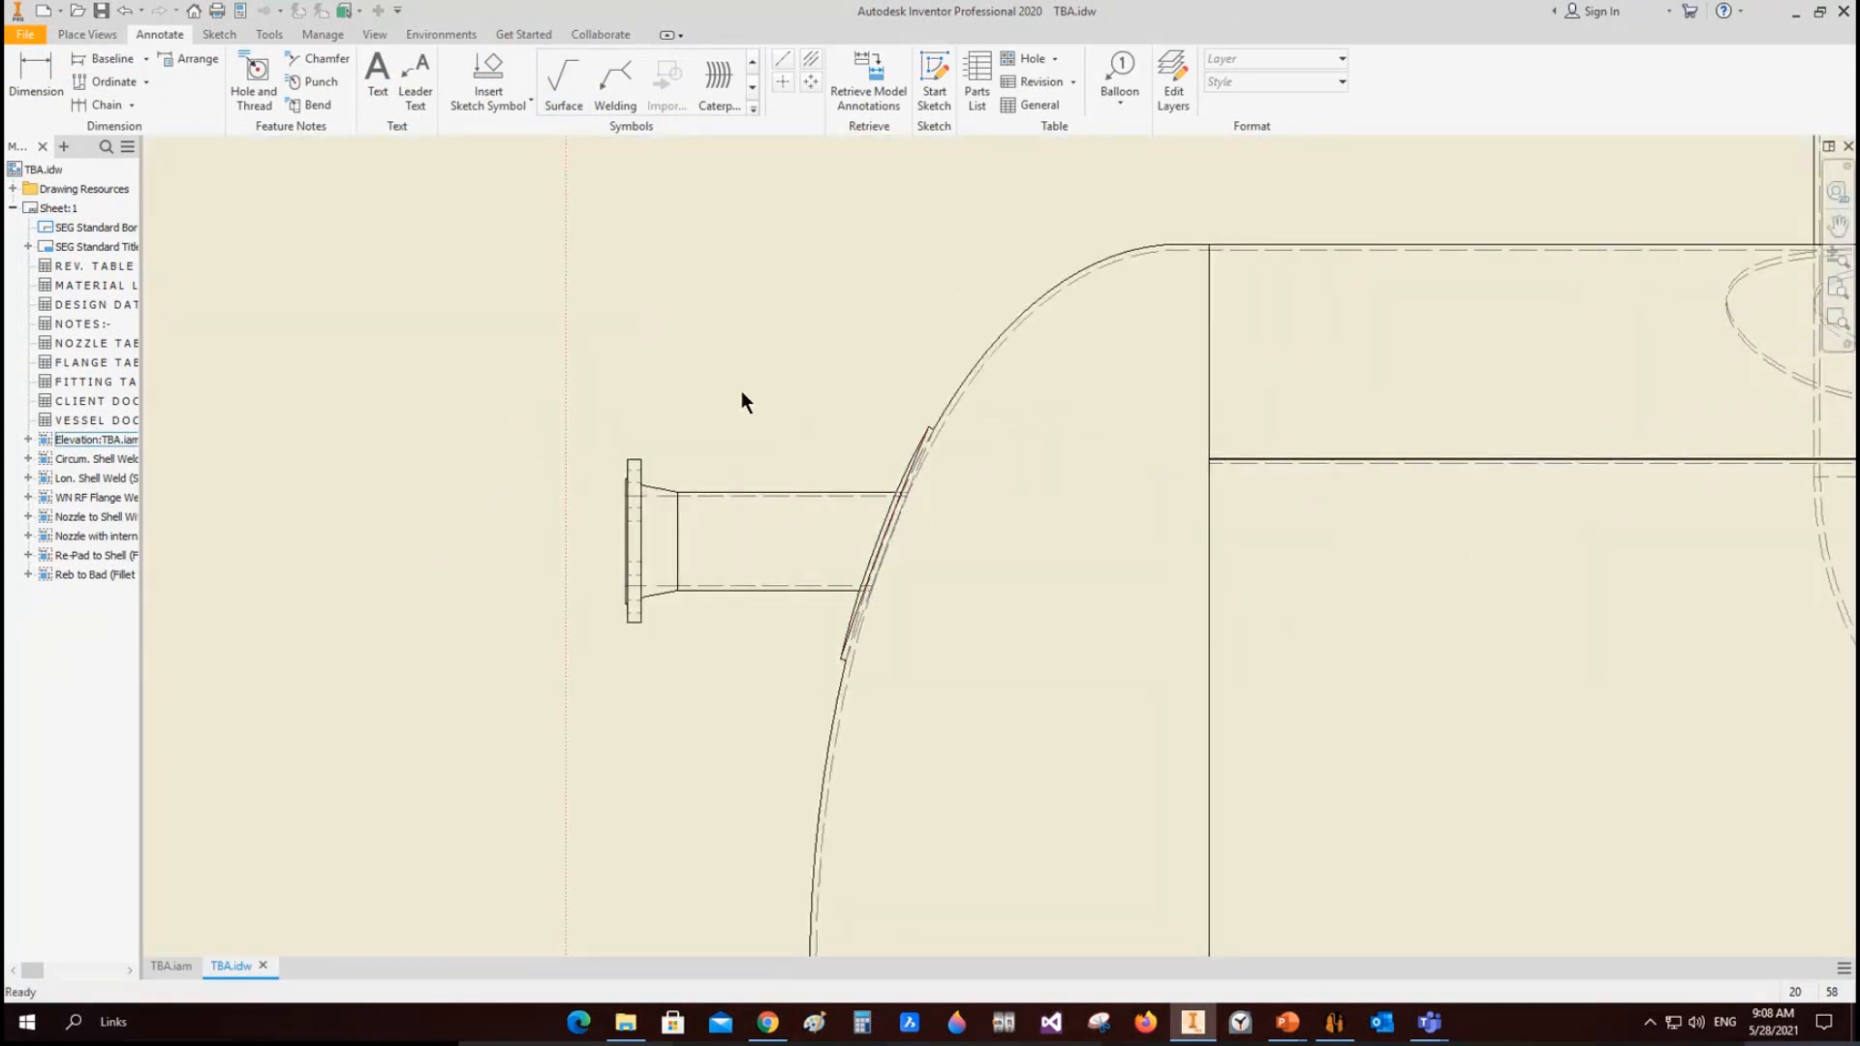
scroll(776, 399, down, 4)
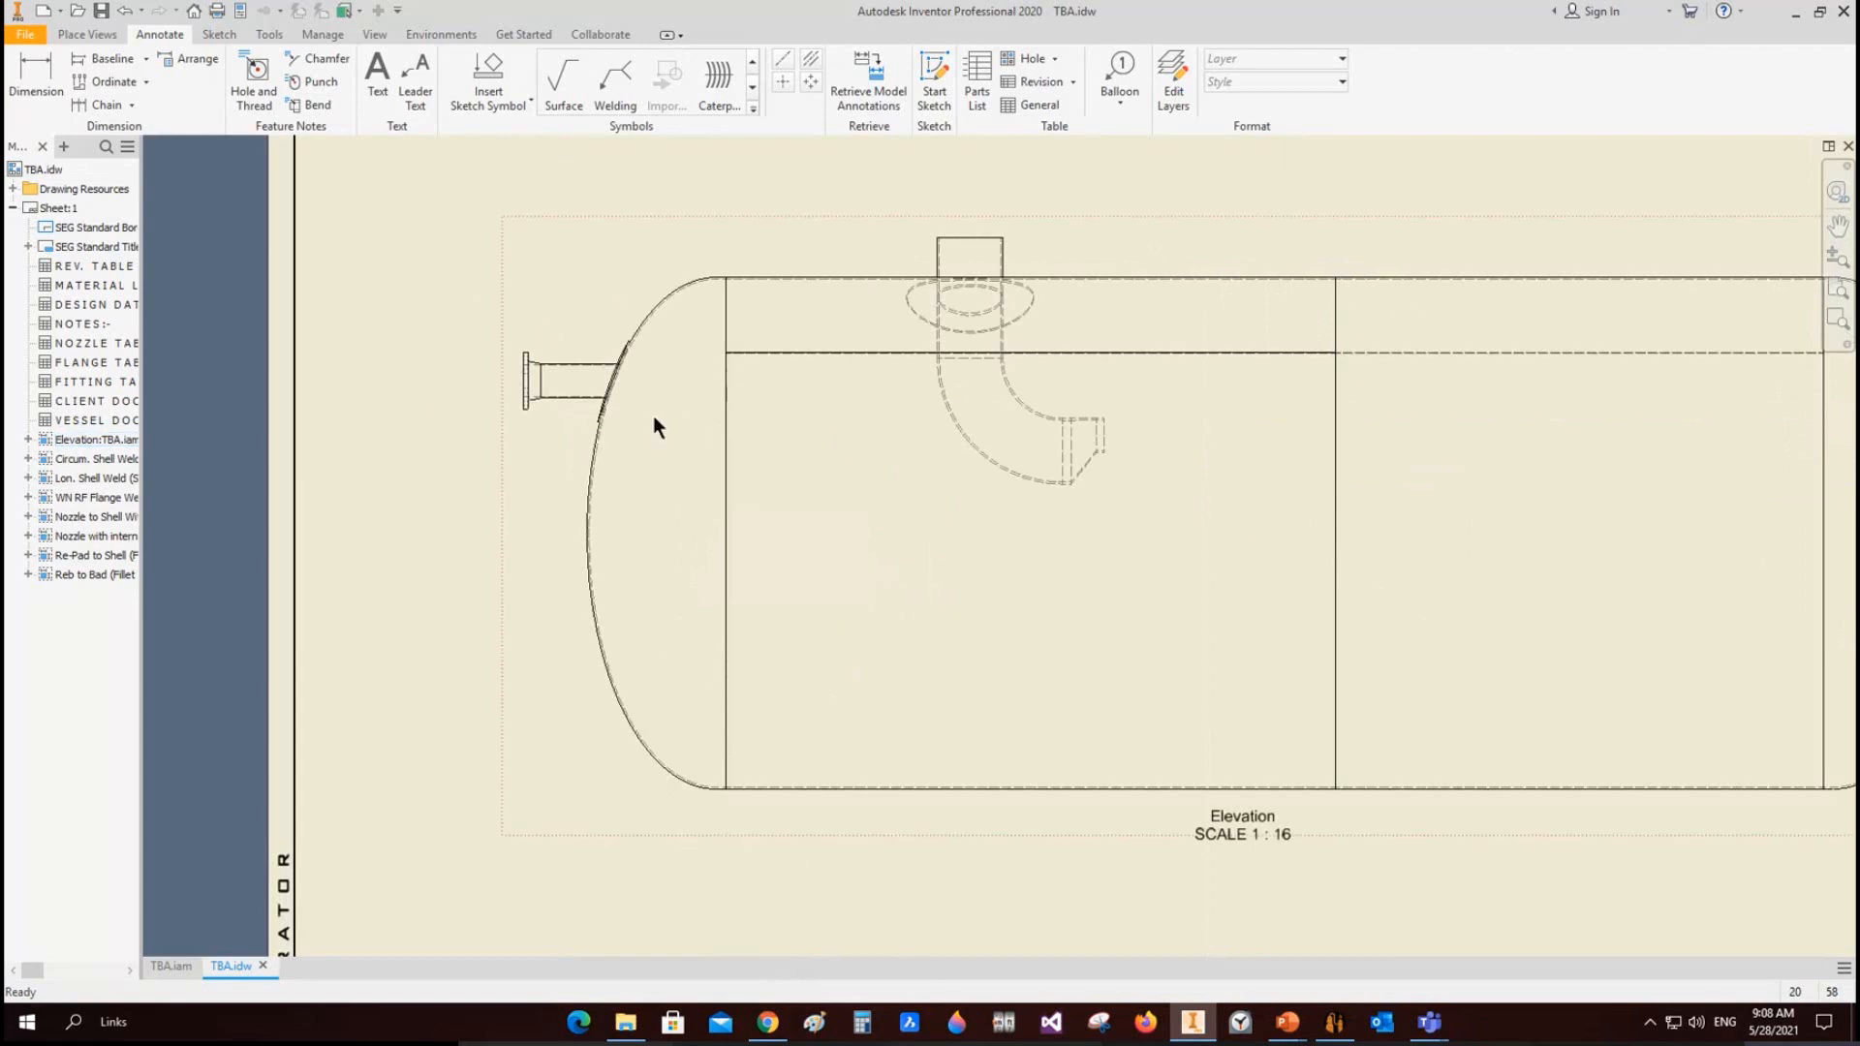
middle_drag(630, 445, 724, 557)
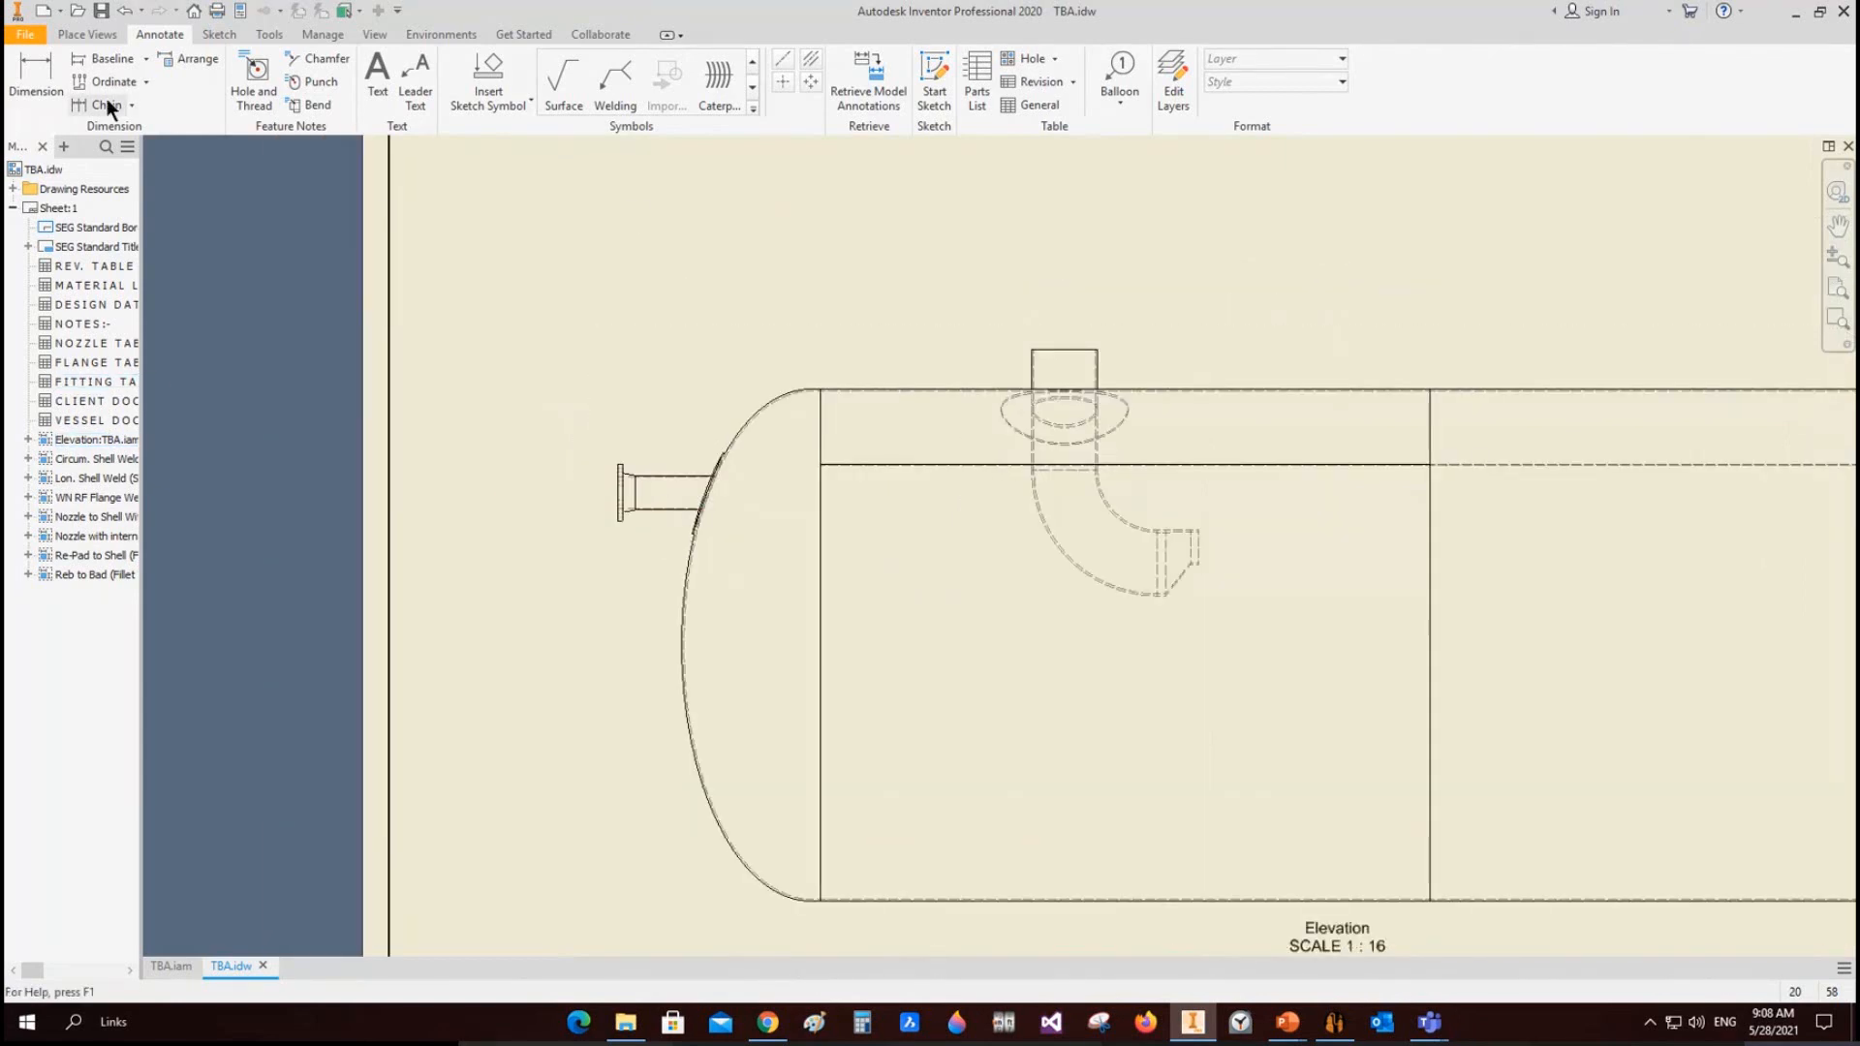
Step: Define detail view A at scale 1:8 around the flanged head nozzle, using a rectangular fence and smooth cutout shape
click(85, 35)
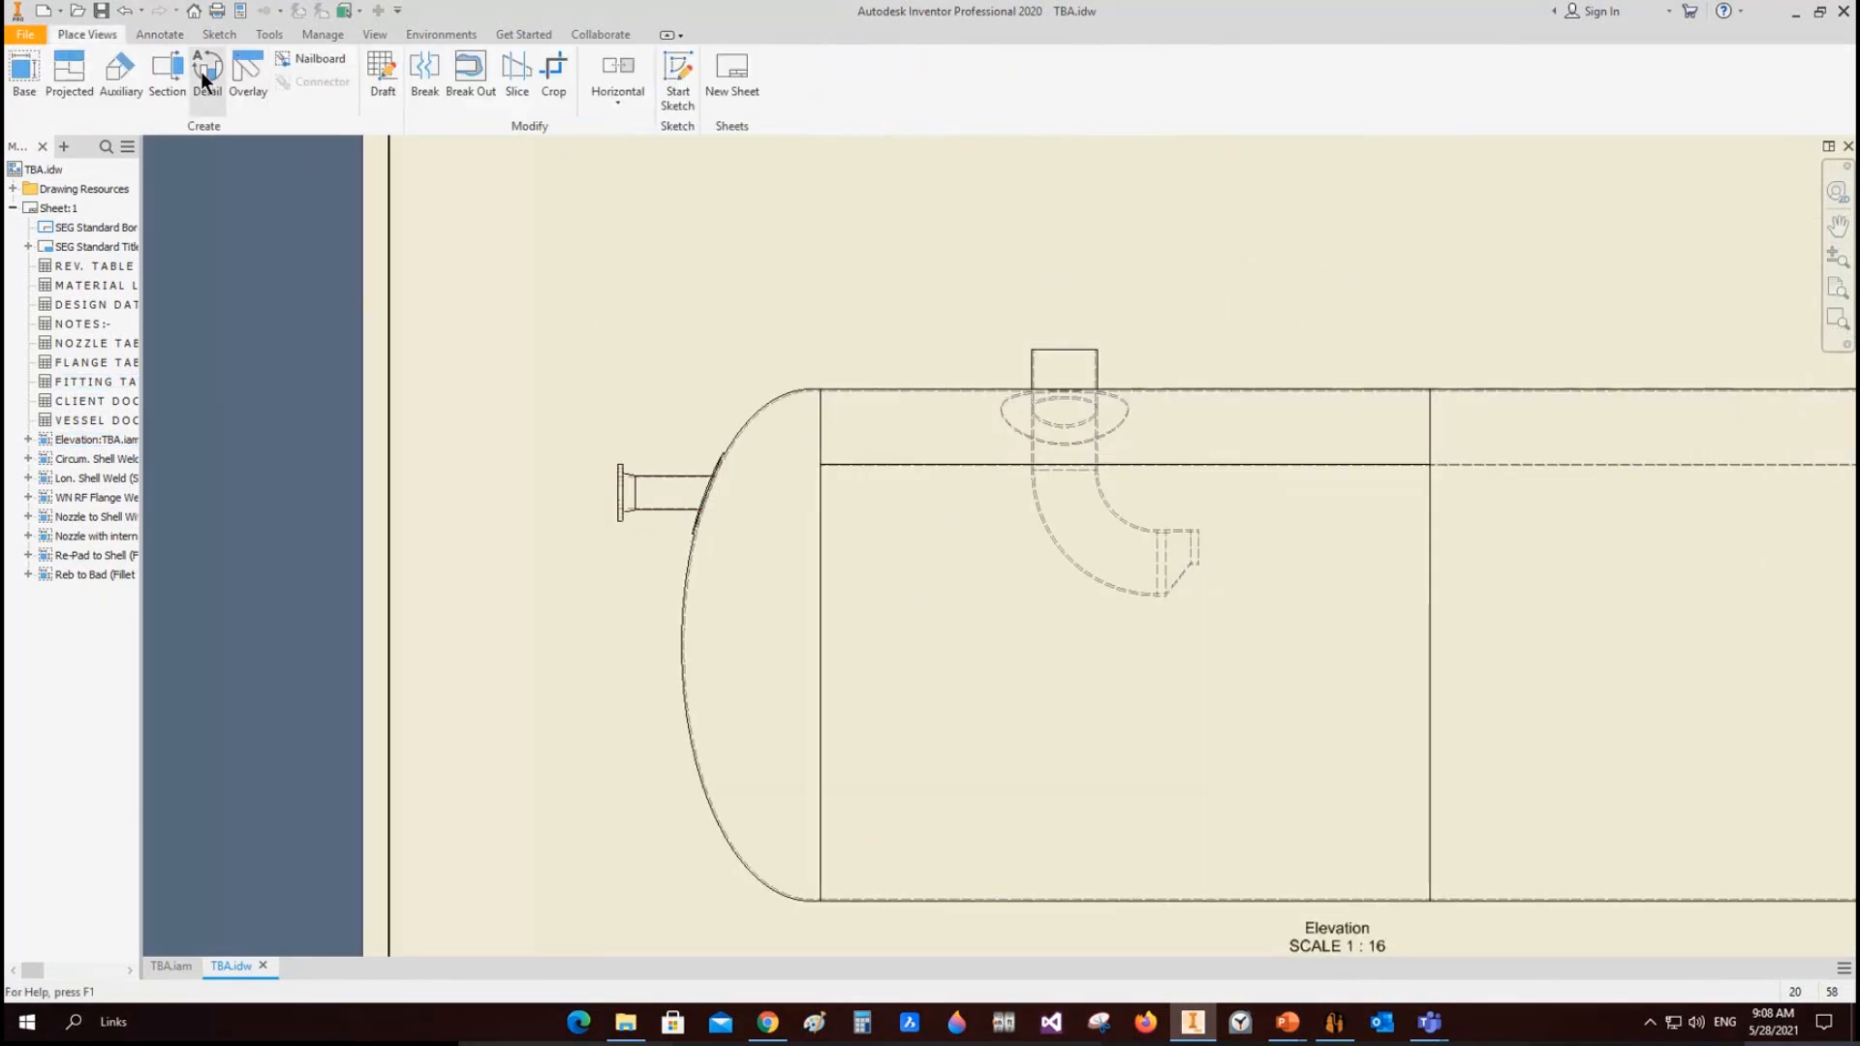
click(203, 71)
click(675, 499)
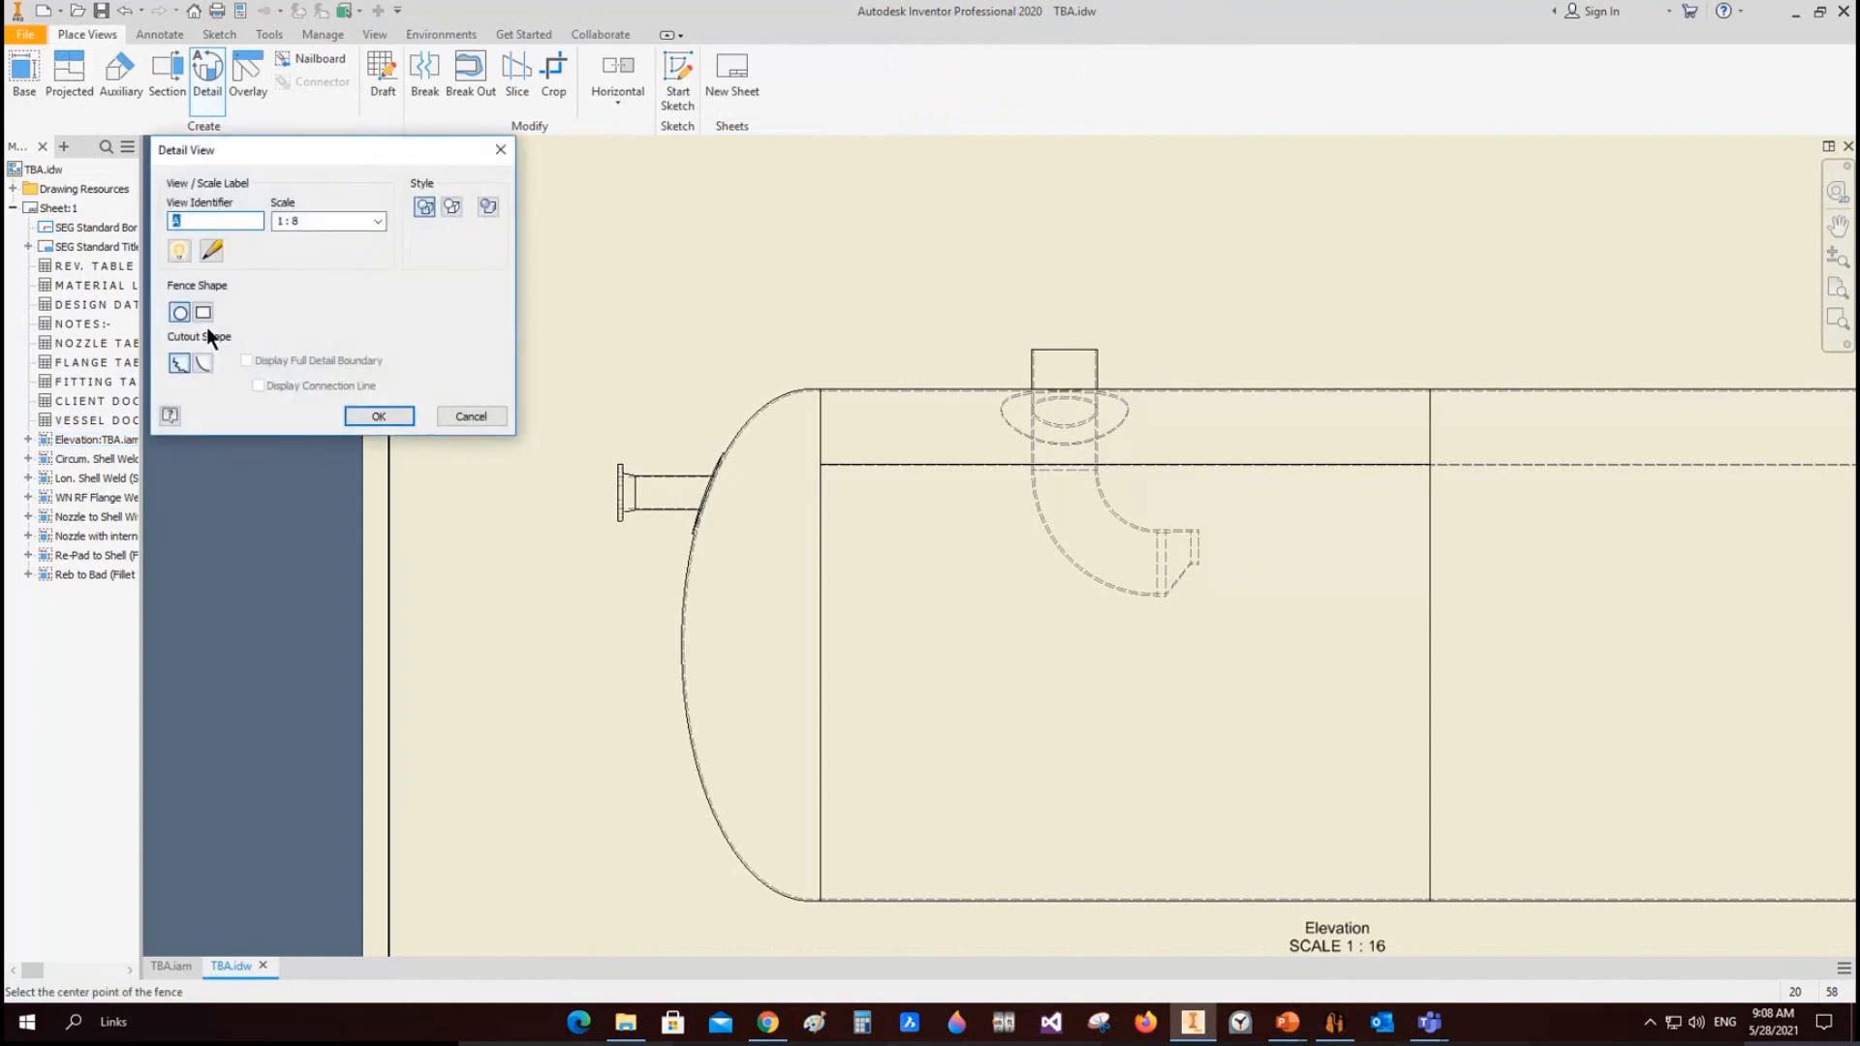
click(202, 318)
click(204, 363)
click(677, 493)
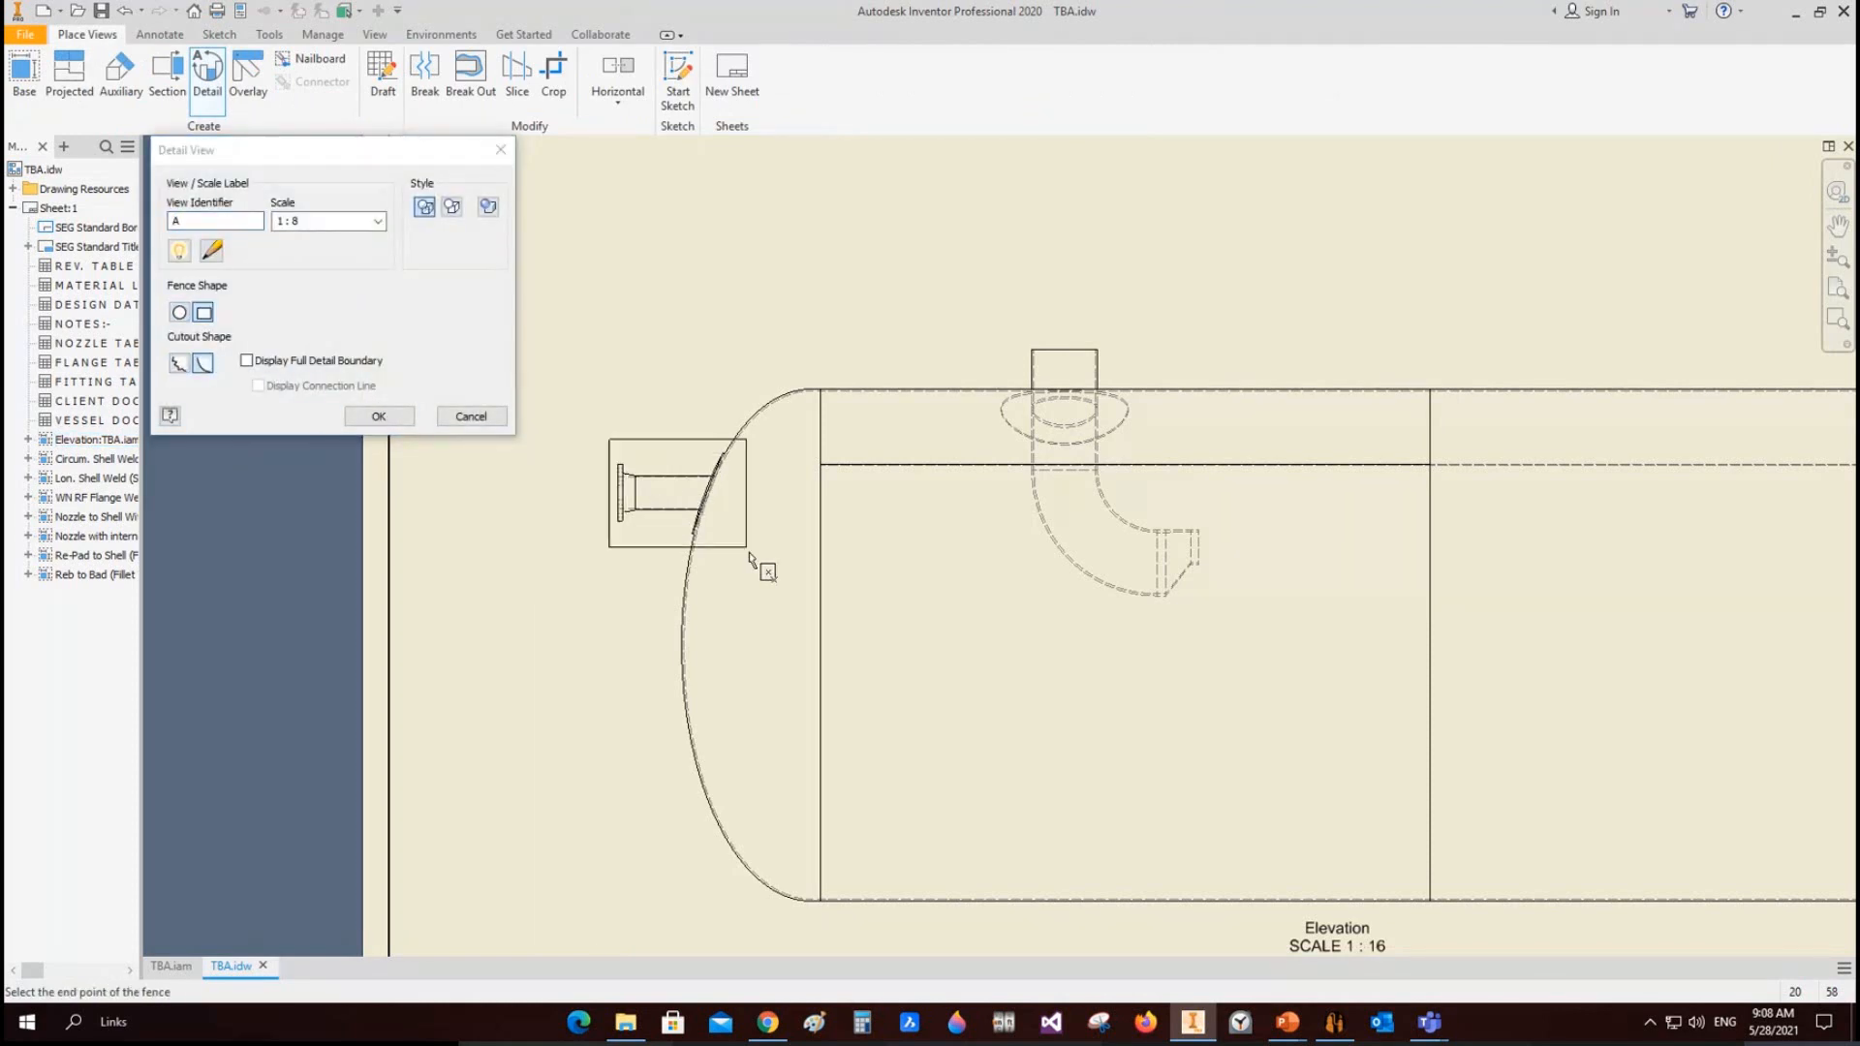
click(749, 560)
Step: Enable the full detail boundary and connection line, and place the detail view above the Elevation view, below the nozzle table
scroll(582, 436, down, 3)
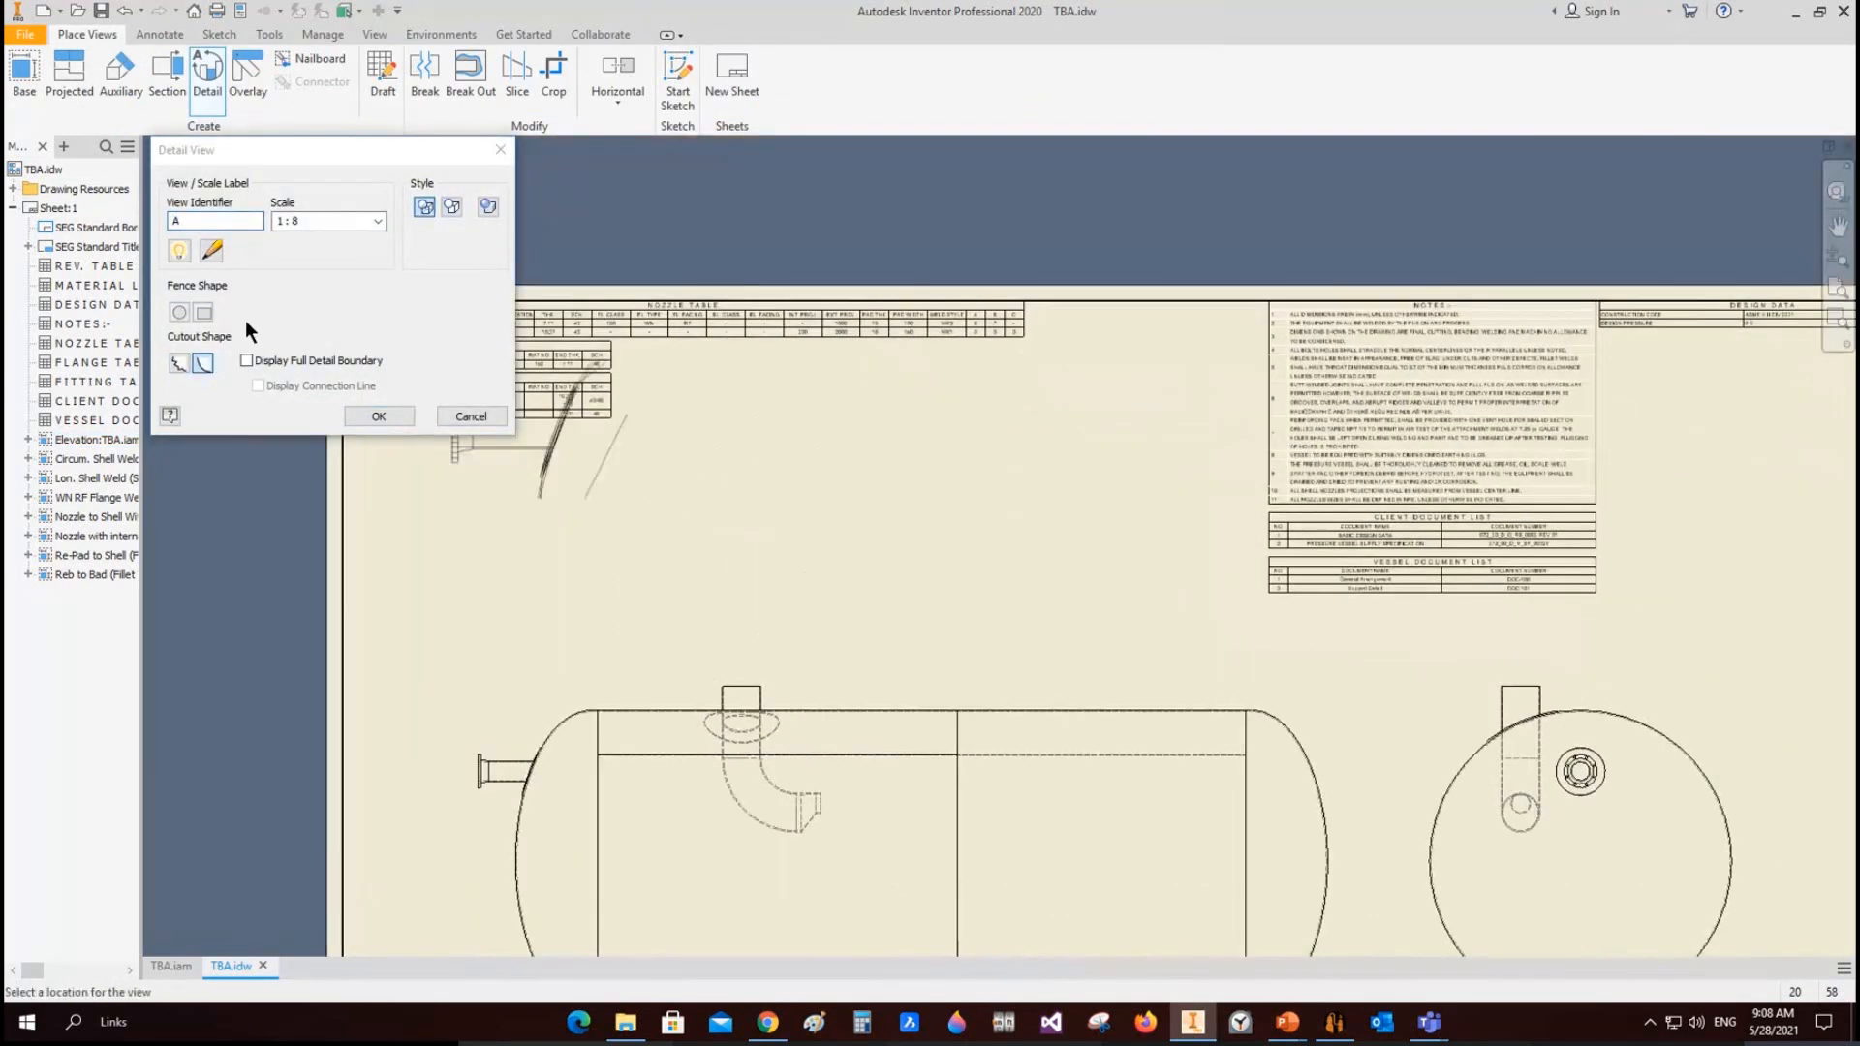
click(247, 360)
click(258, 385)
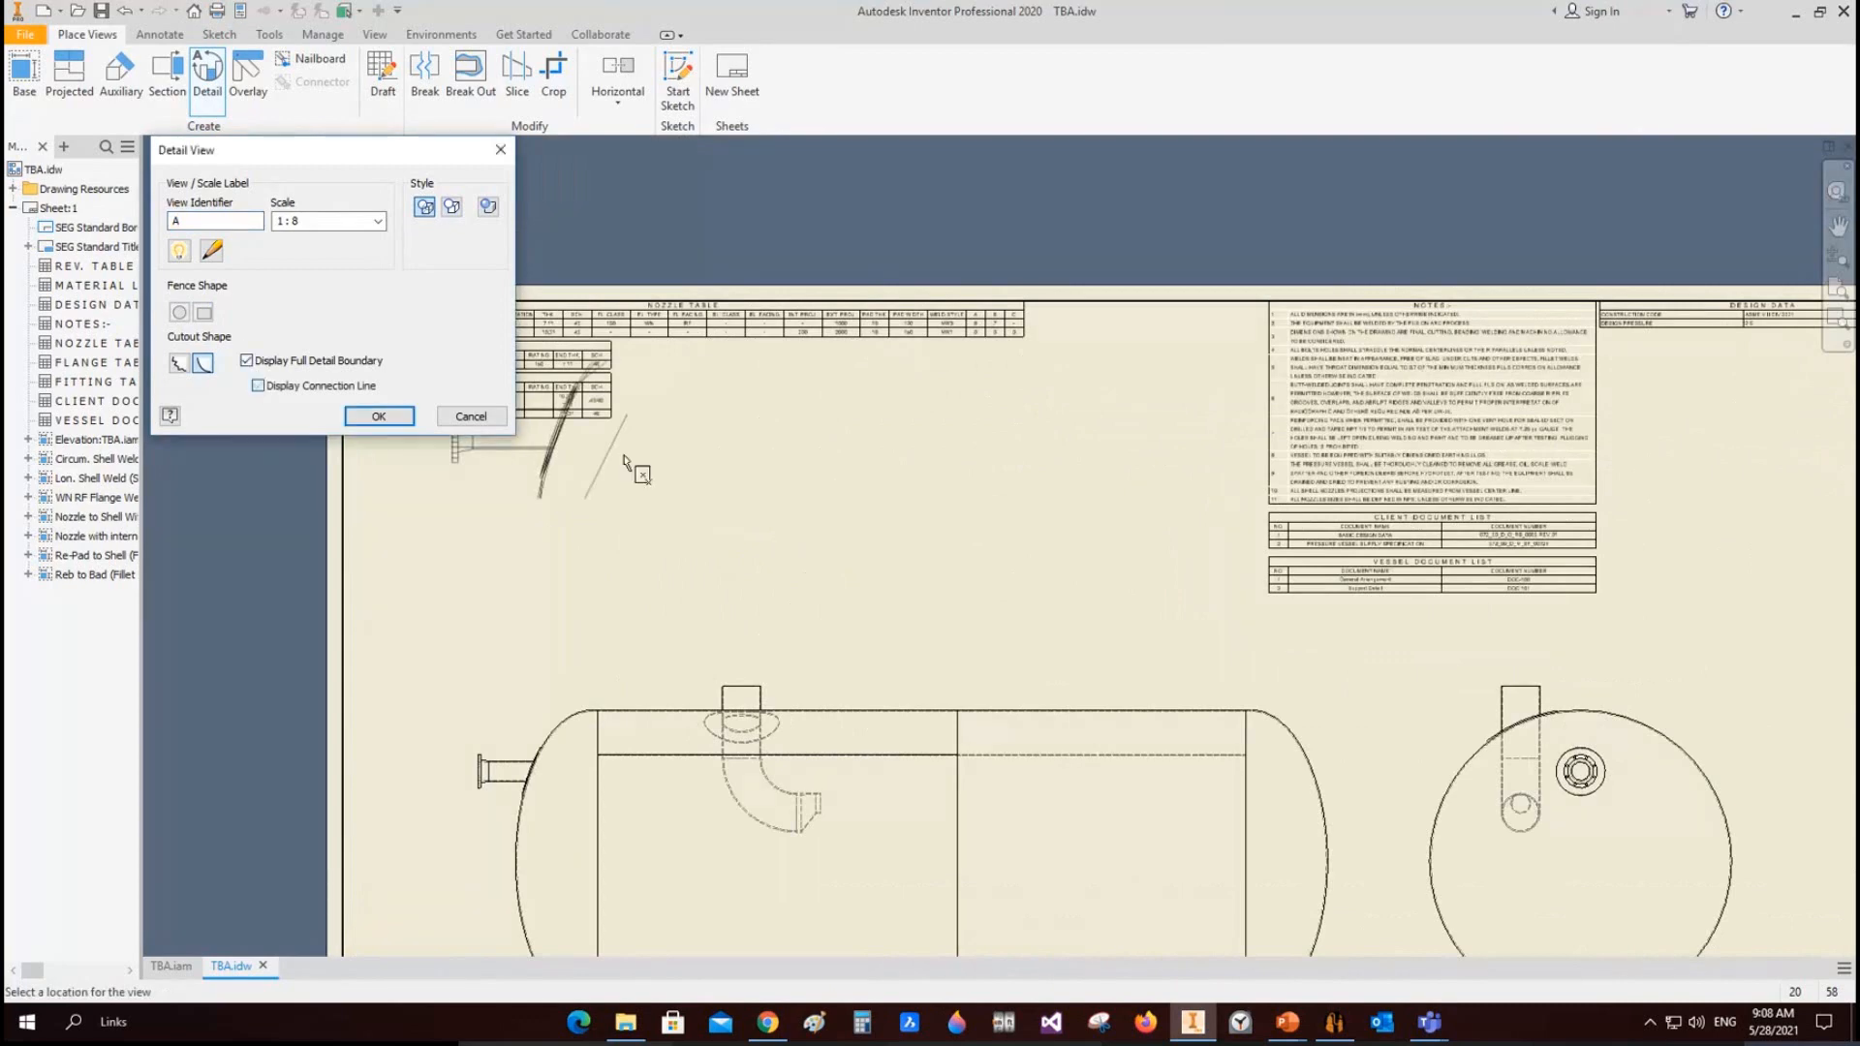
click(973, 500)
scroll(1010, 377, up, 3)
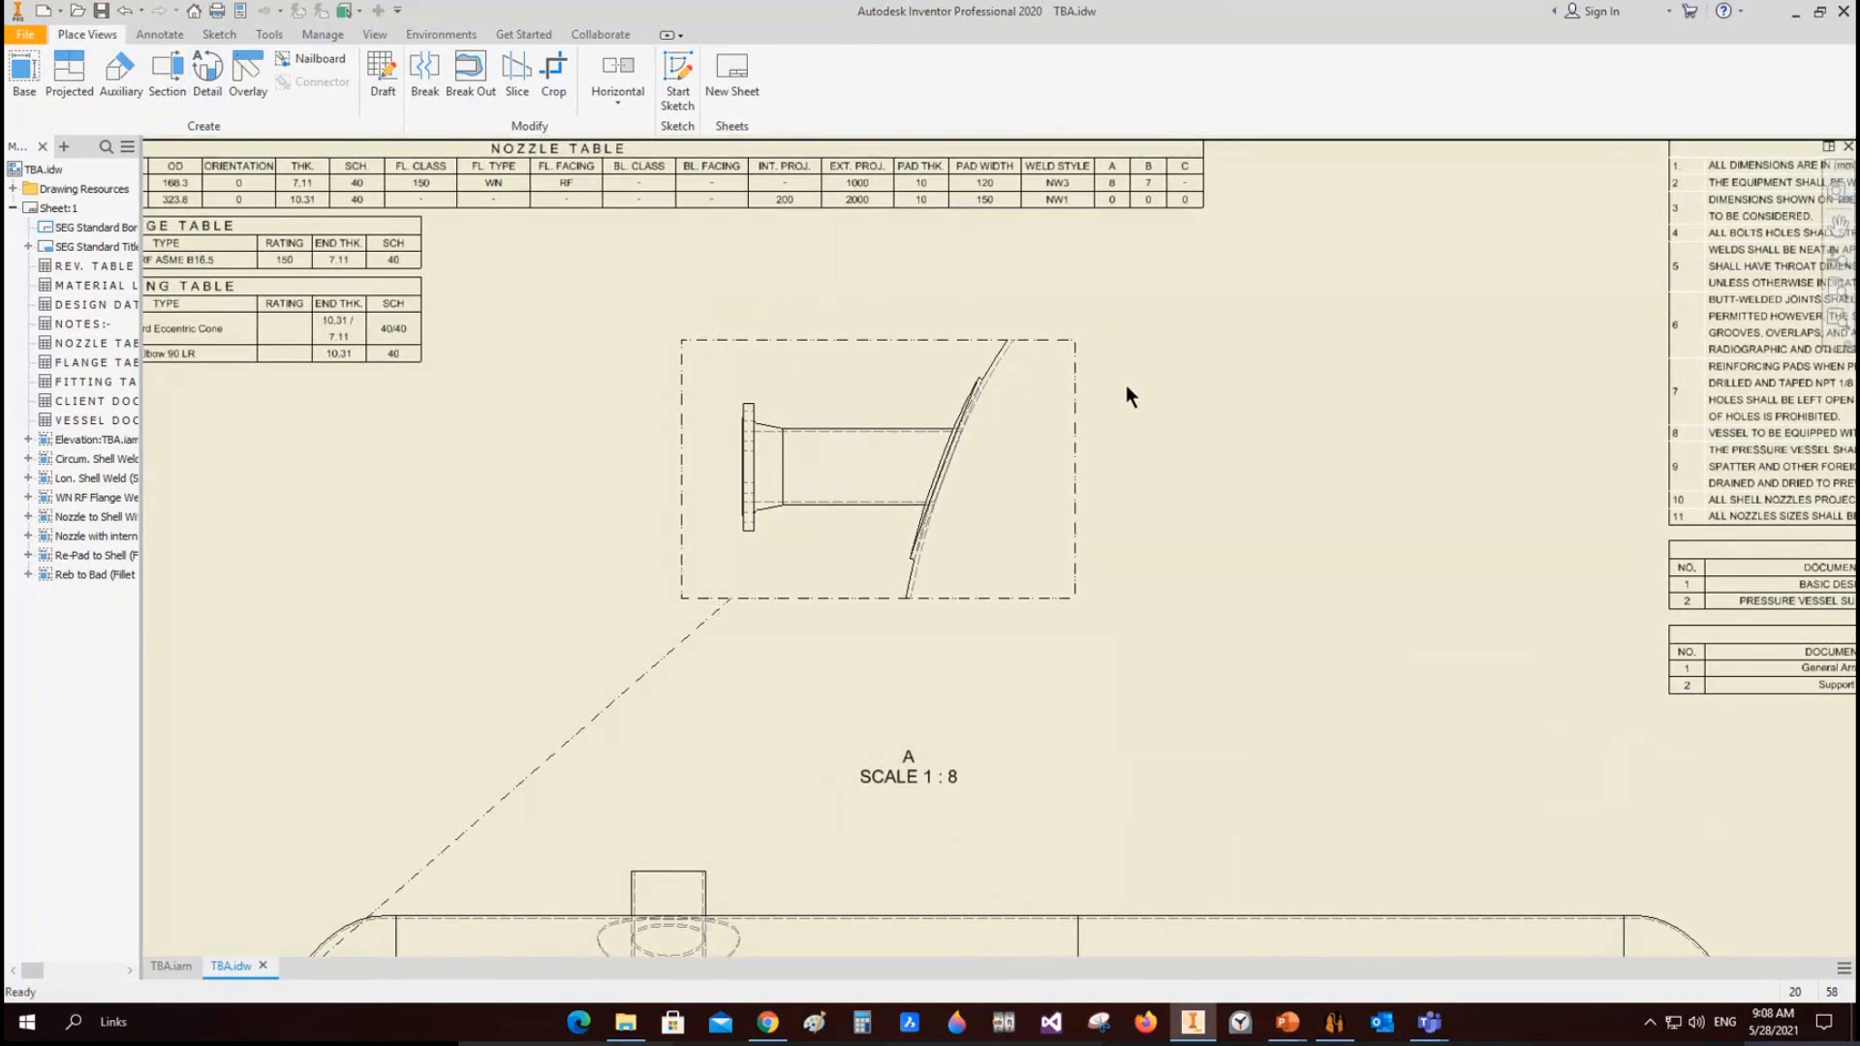
Step: Sketch a closed interpolation spline around the nozzle on detail view A, and finish the sketch
click(908, 428)
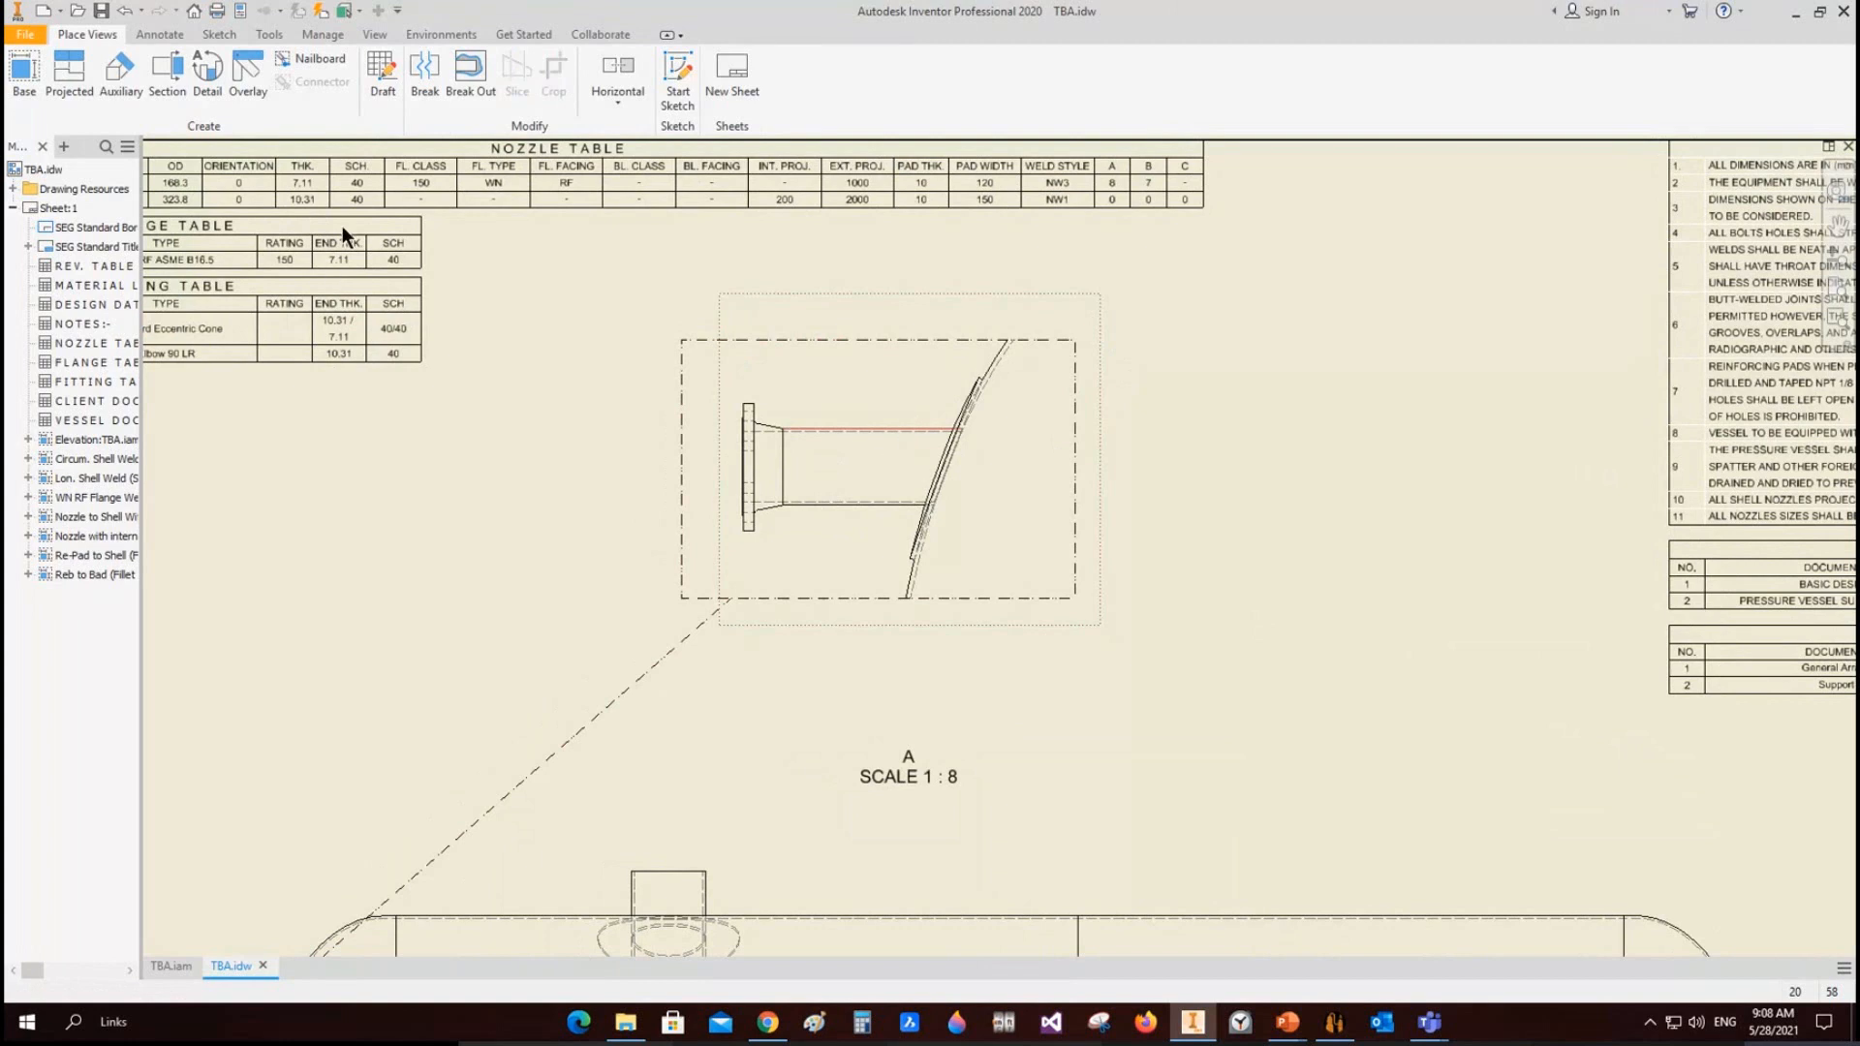
key(s)
click(159, 106)
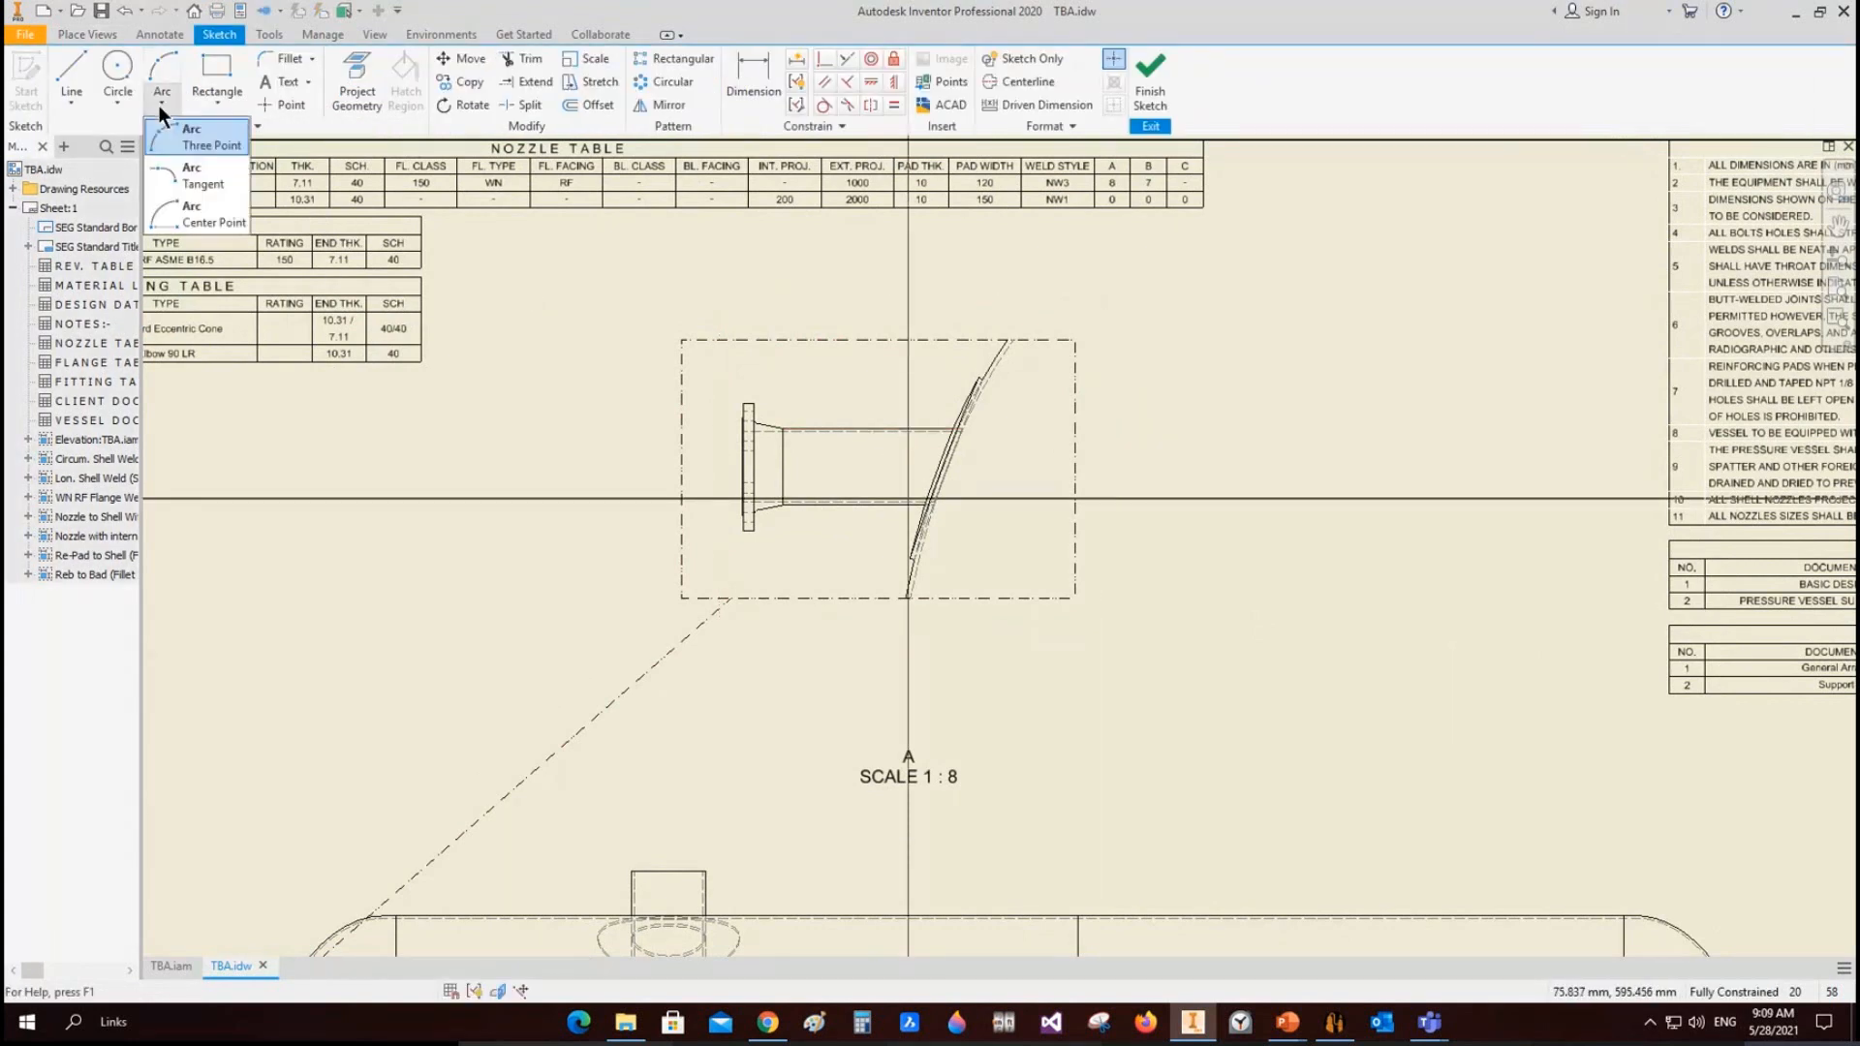
click(58, 102)
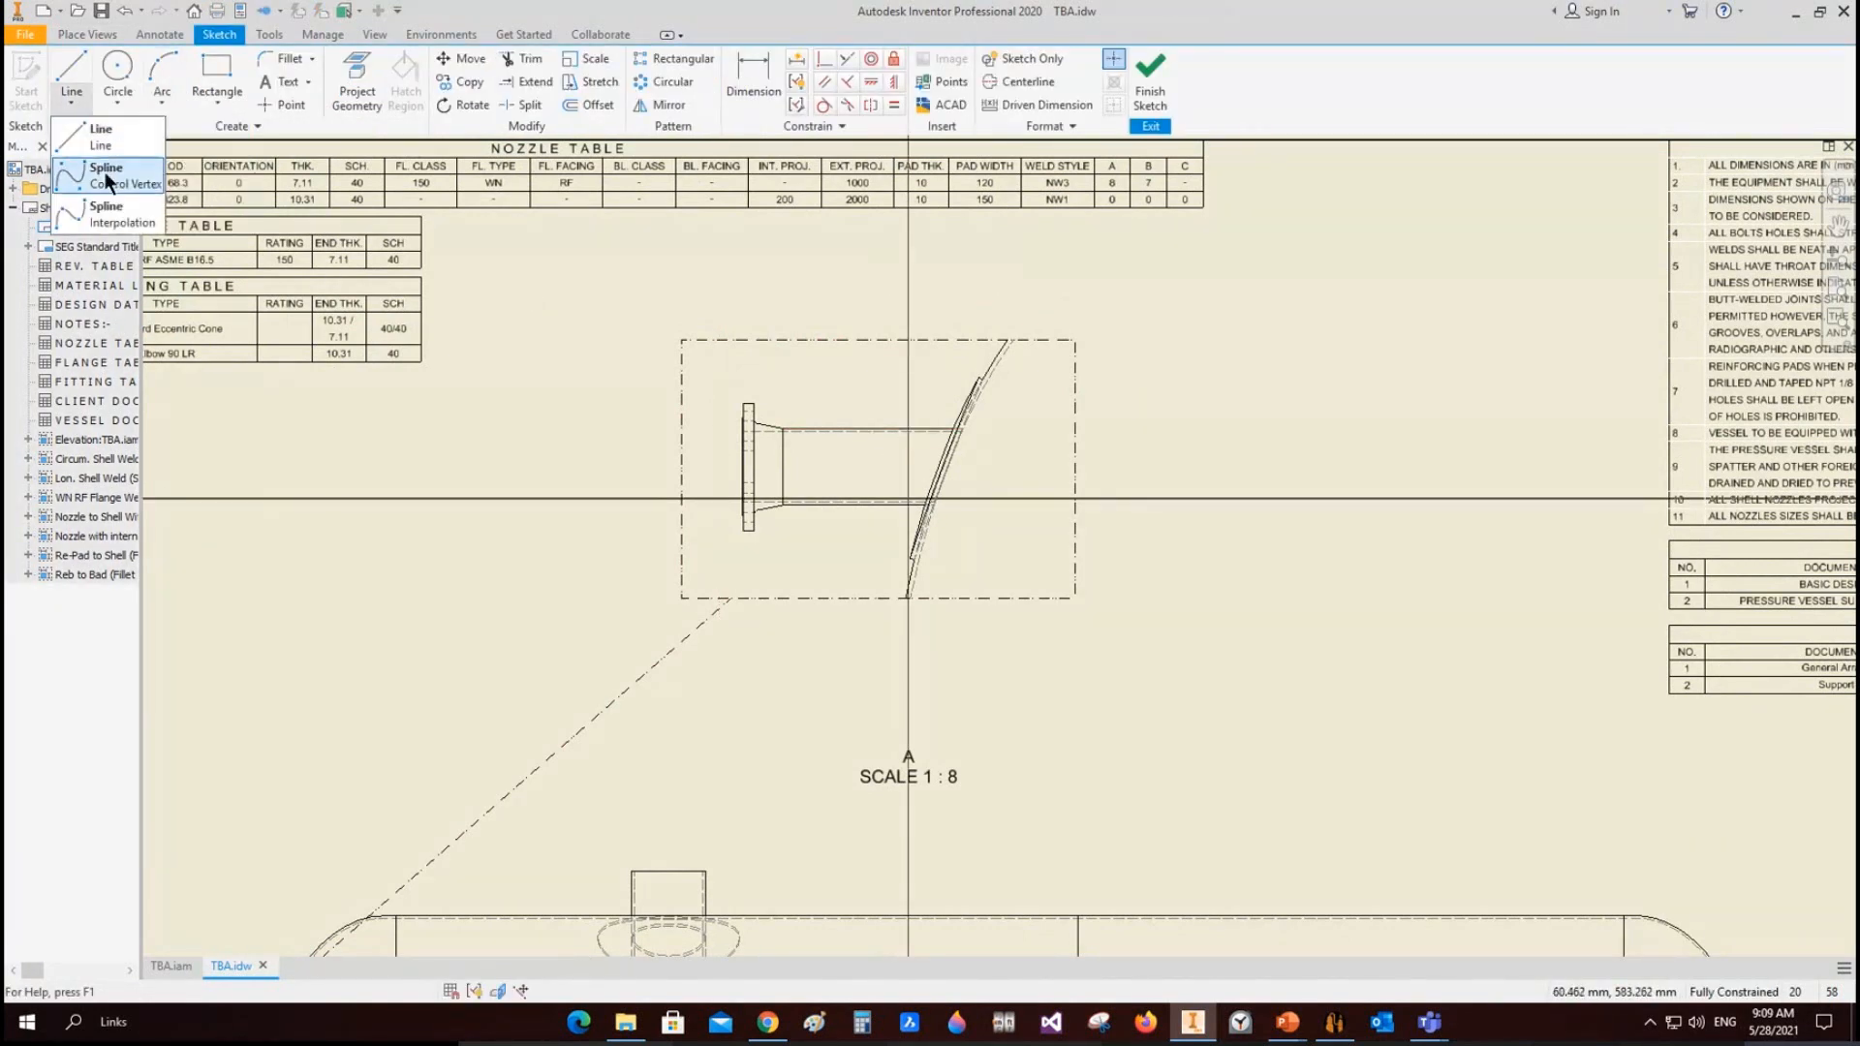
click(100, 194)
click(721, 384)
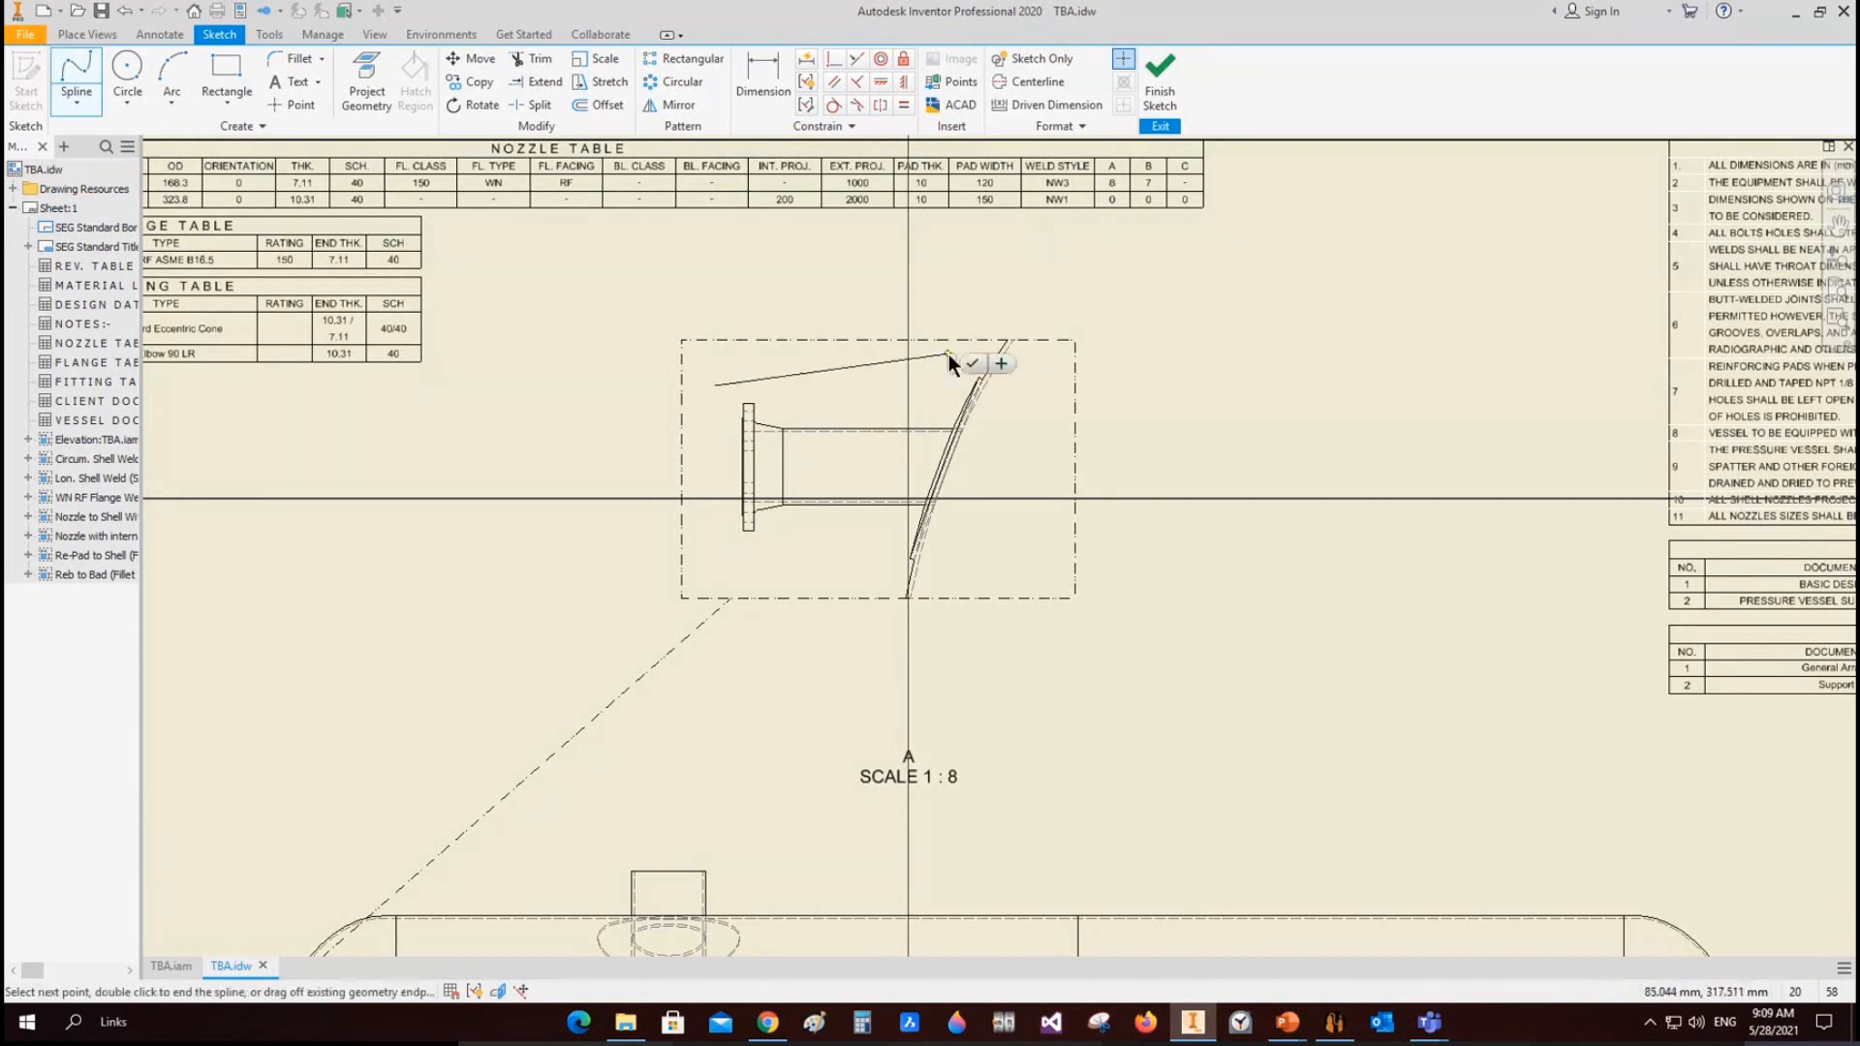
click(1021, 408)
click(925, 560)
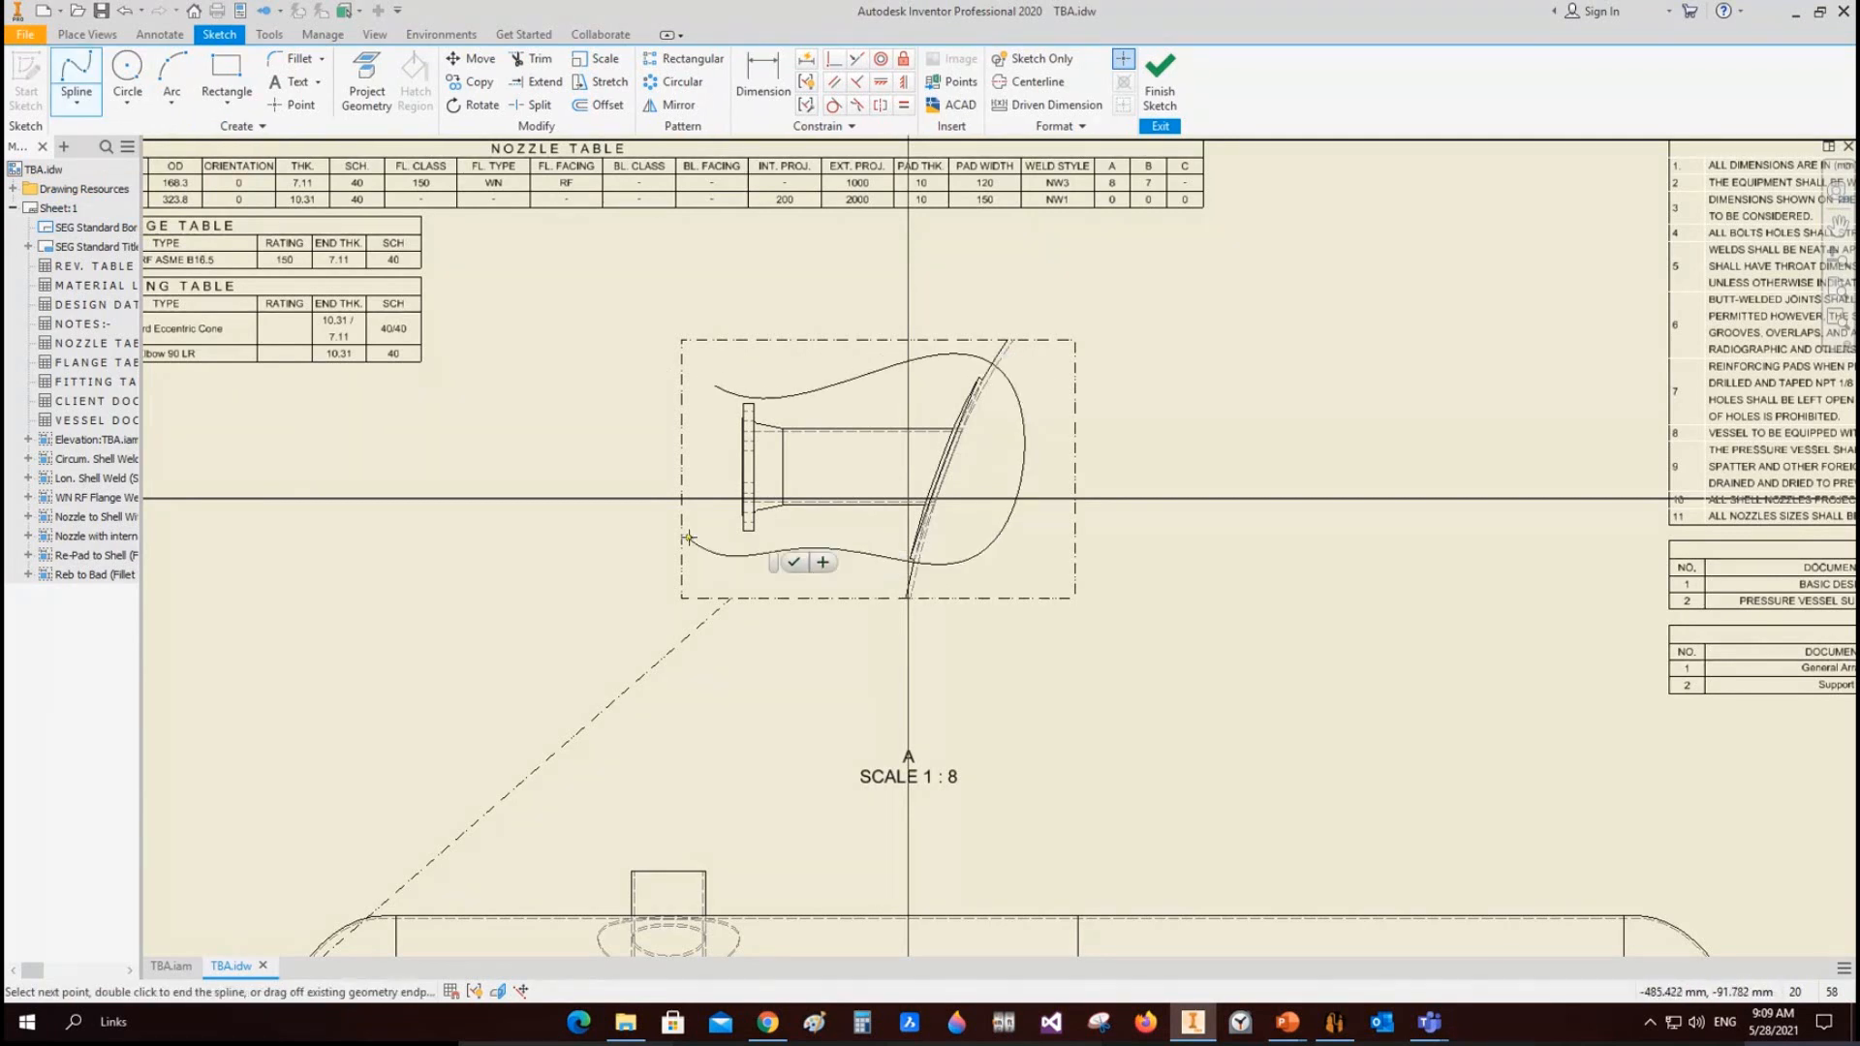
click(760, 548)
click(715, 385)
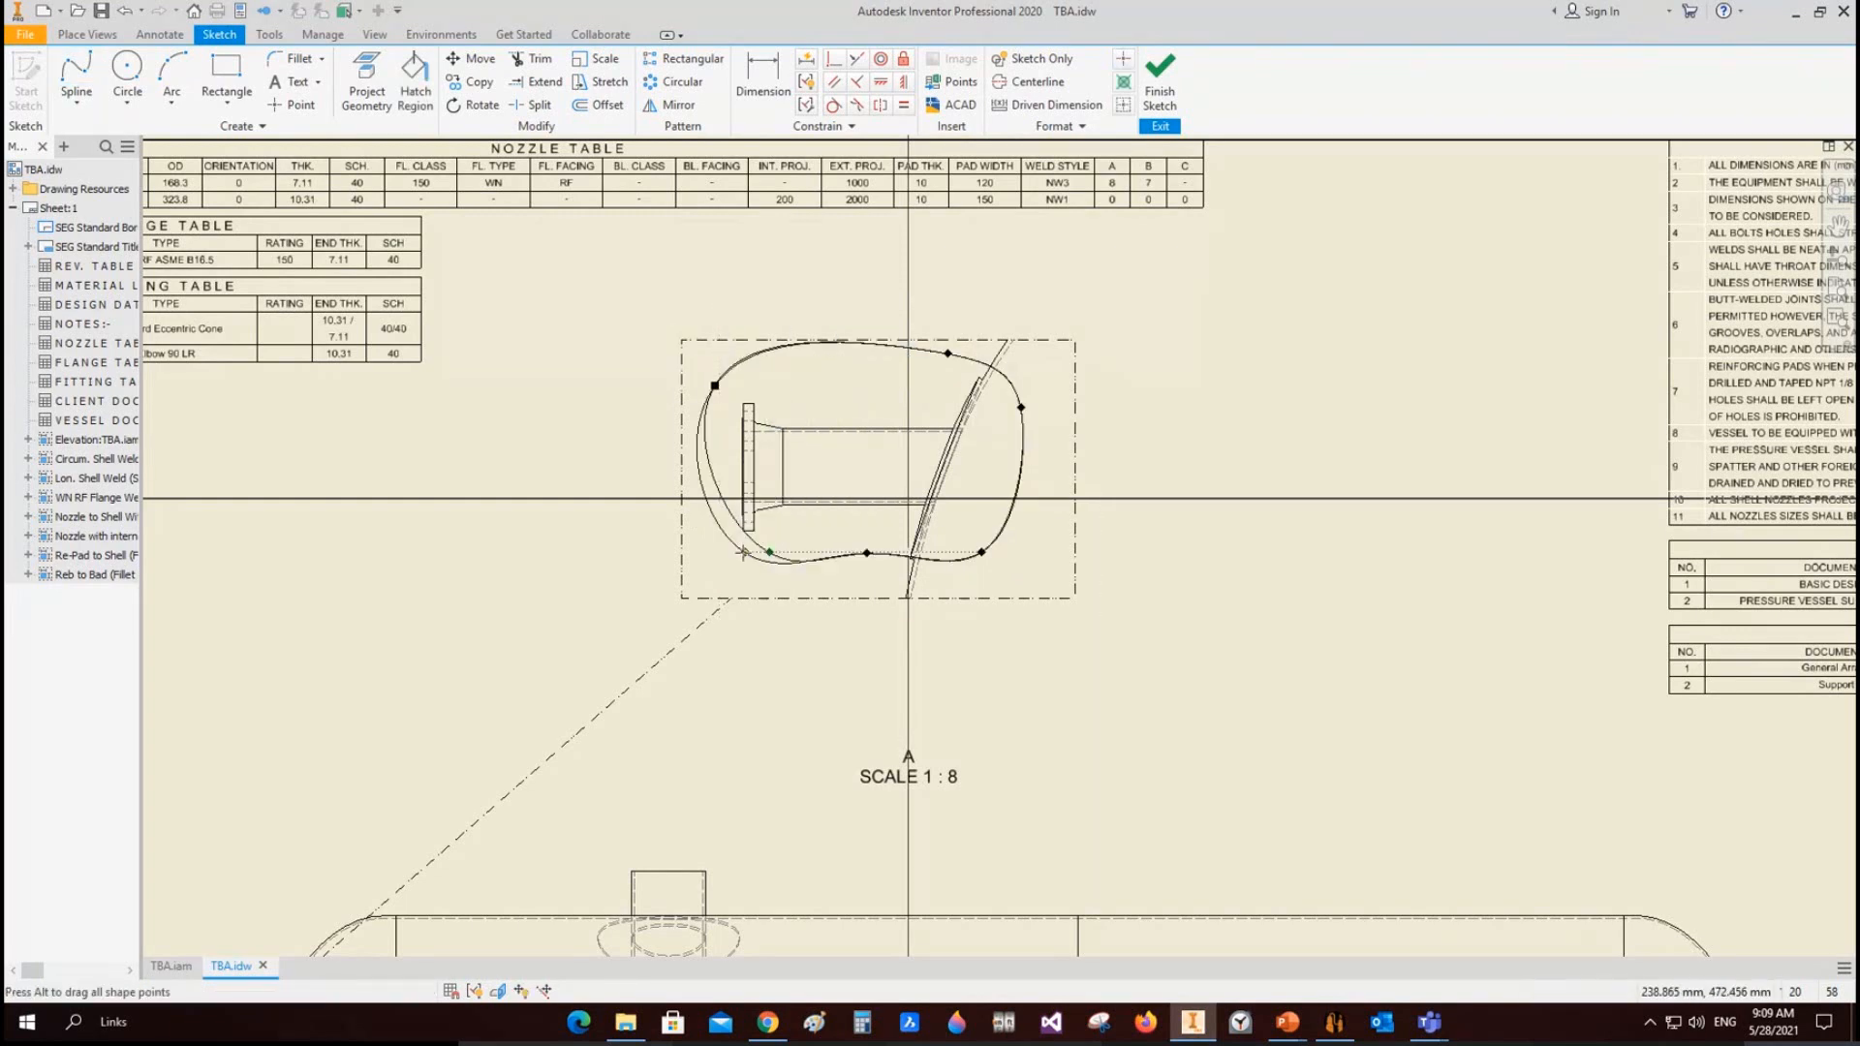
right_click(758, 402)
click(785, 465)
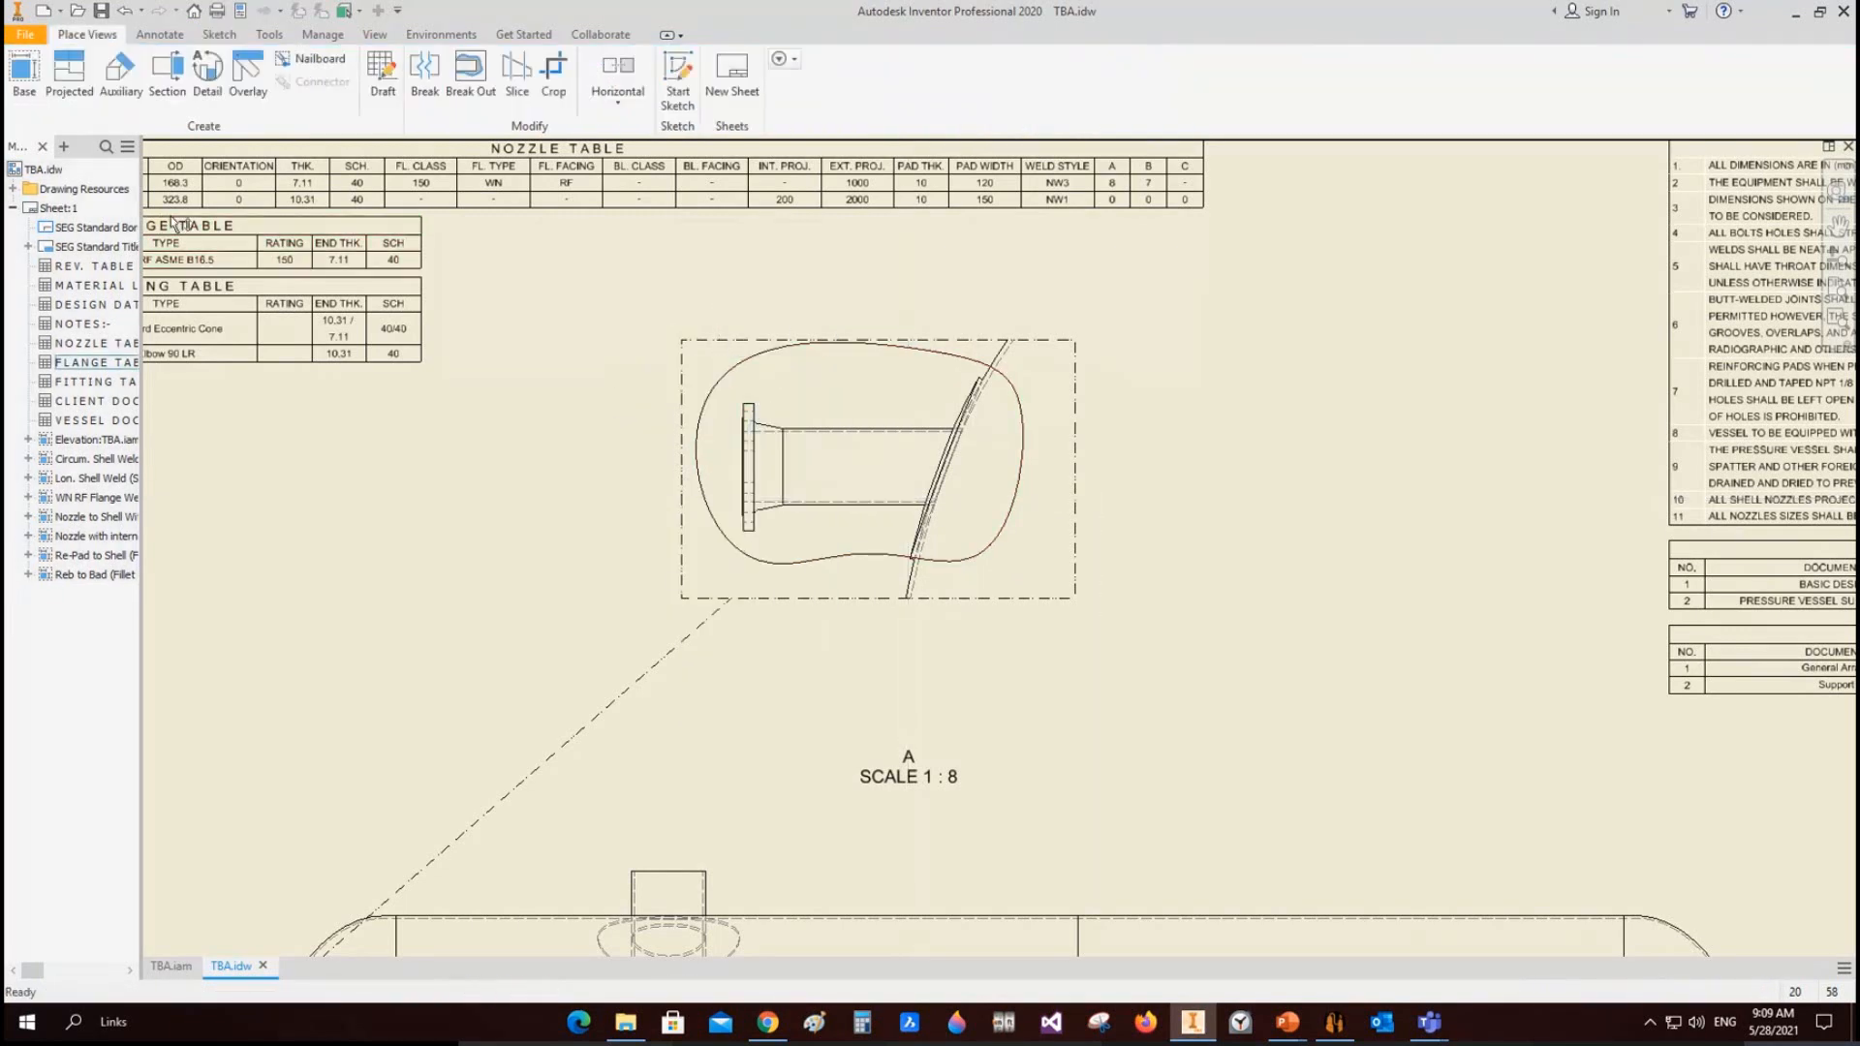
Step: Create a break-out section in detail view A from the spline profile, with depth from a point on the flange face
click(475, 87)
click(872, 378)
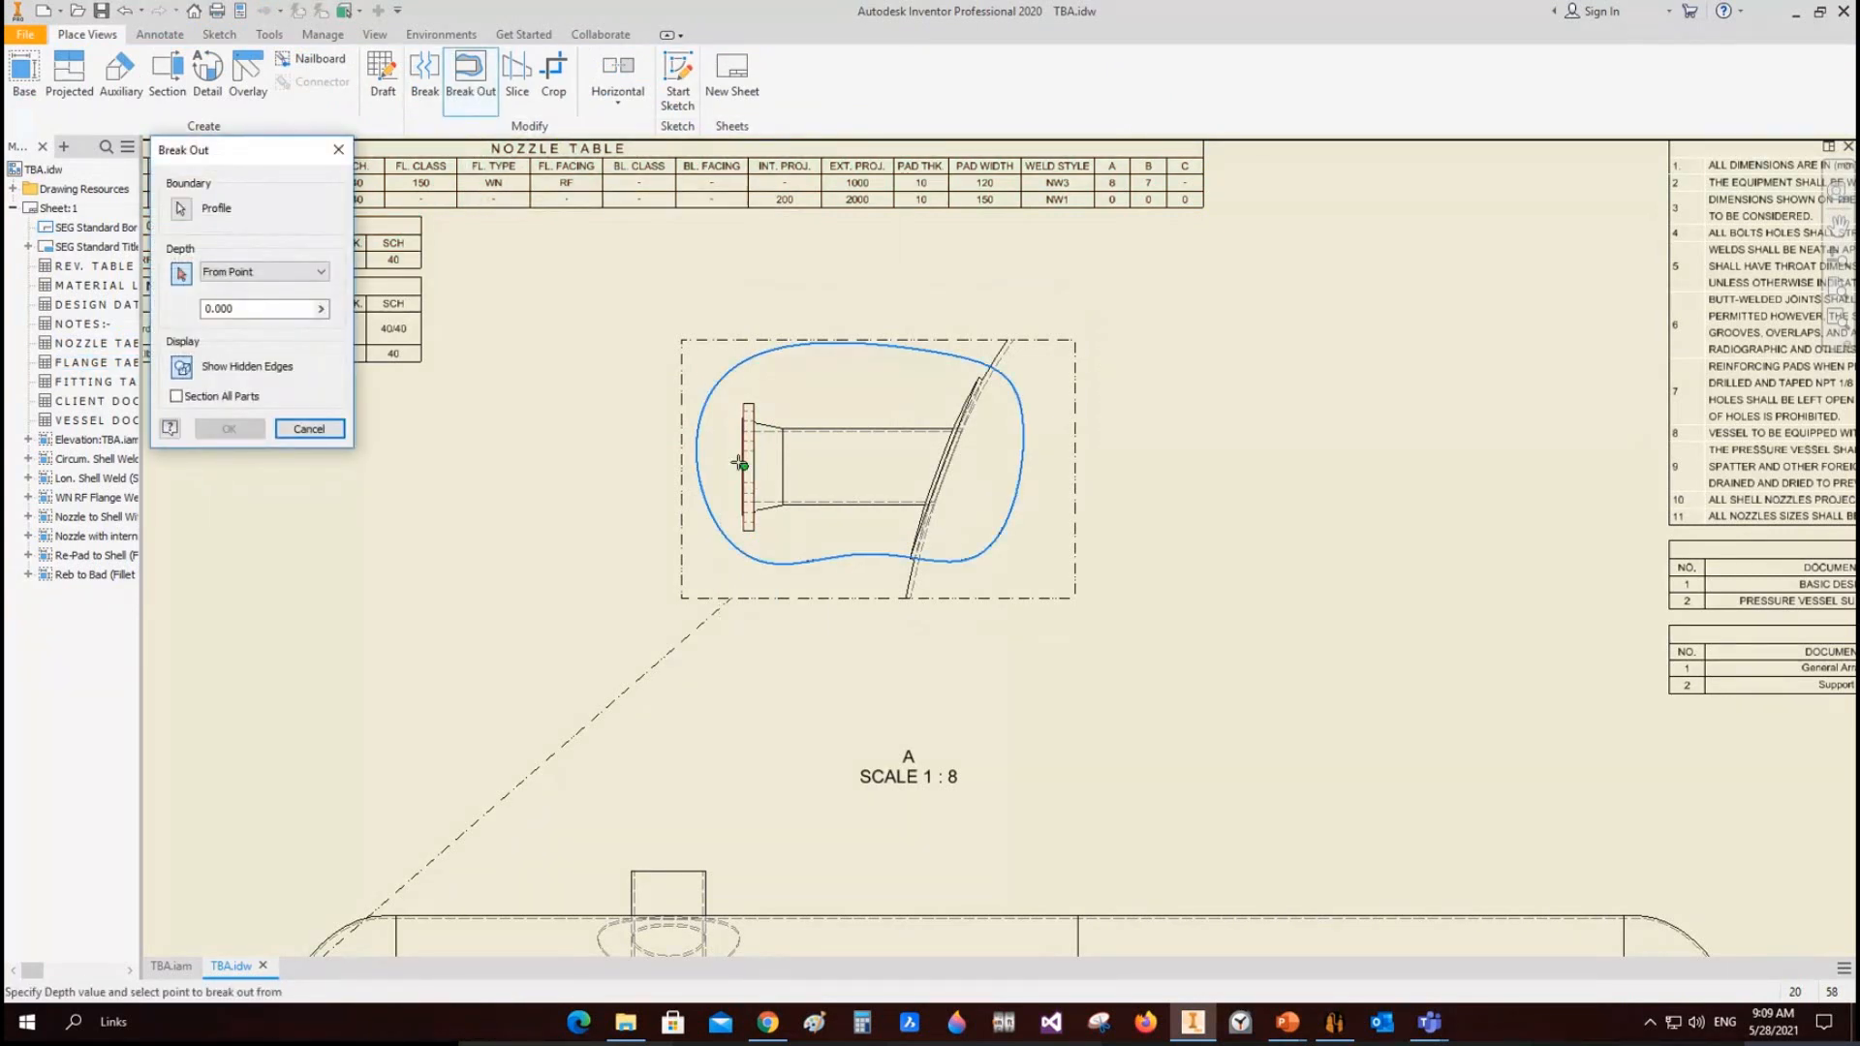
scroll(743, 465, up, 5)
click(760, 477)
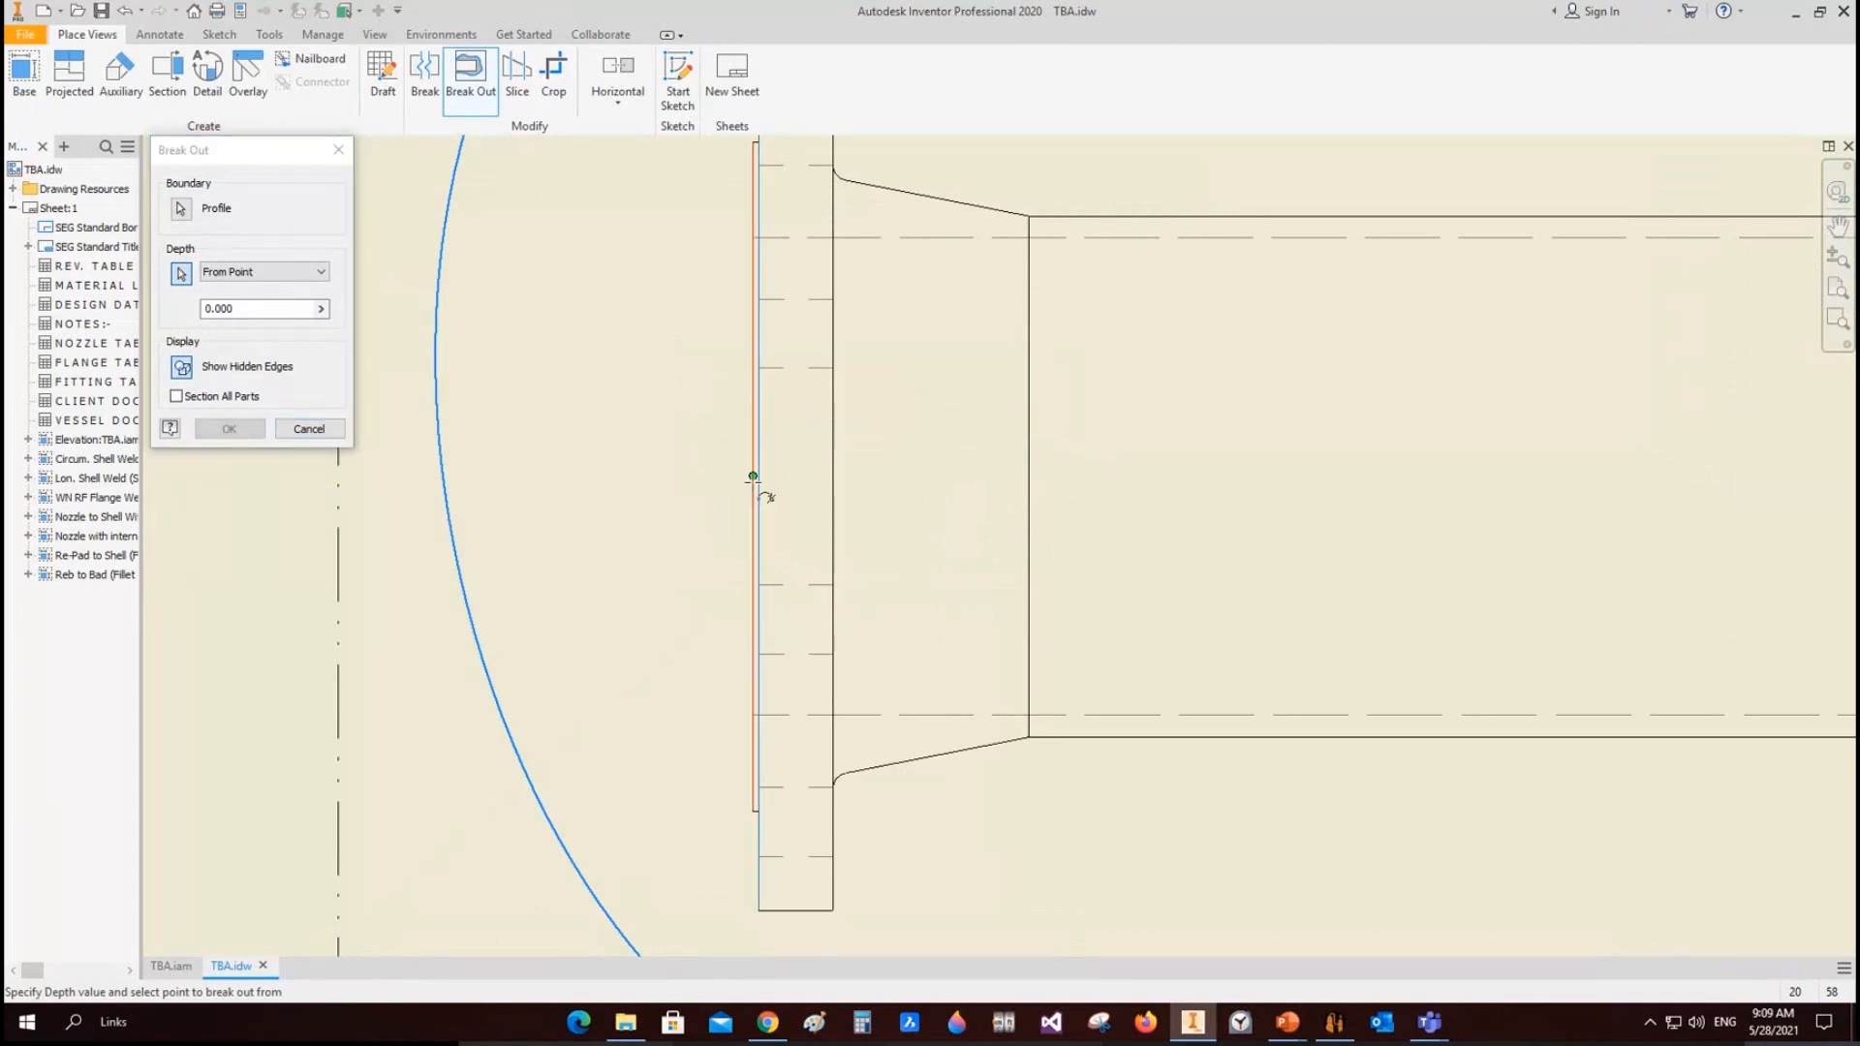
click(228, 428)
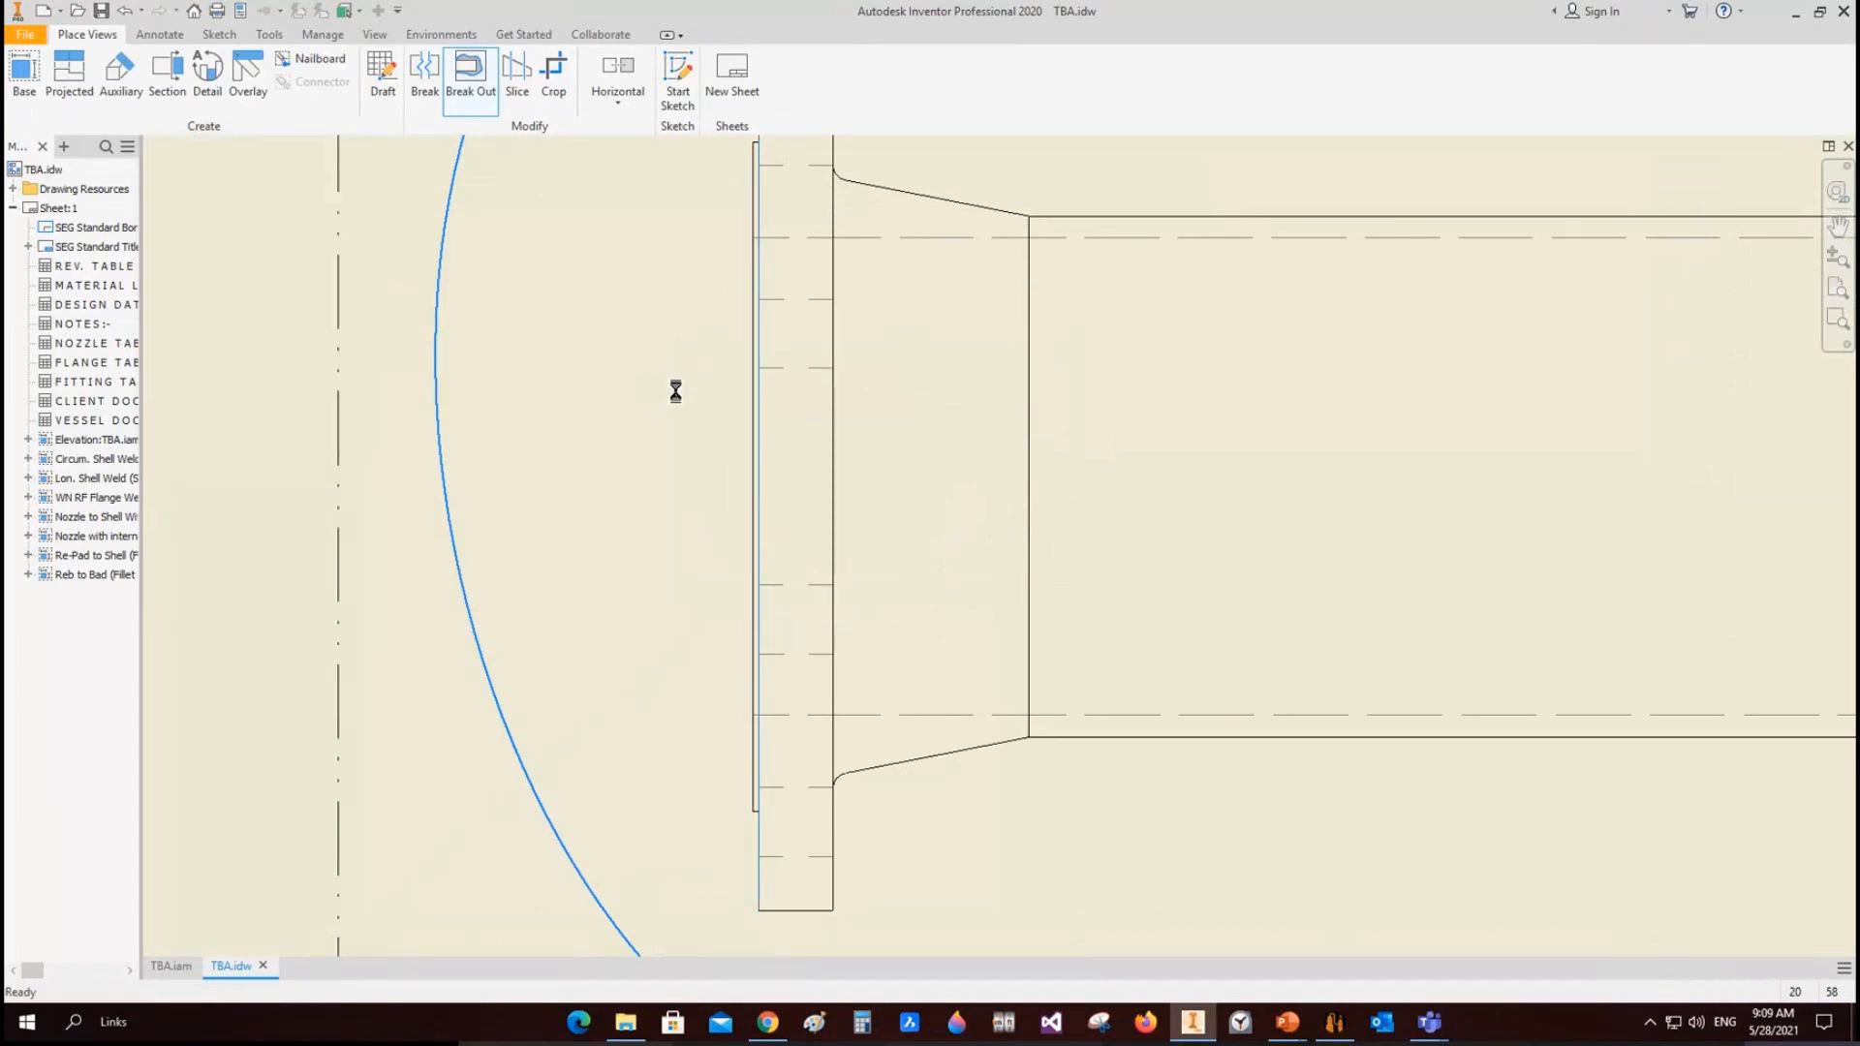
scroll(676, 399, down, 5)
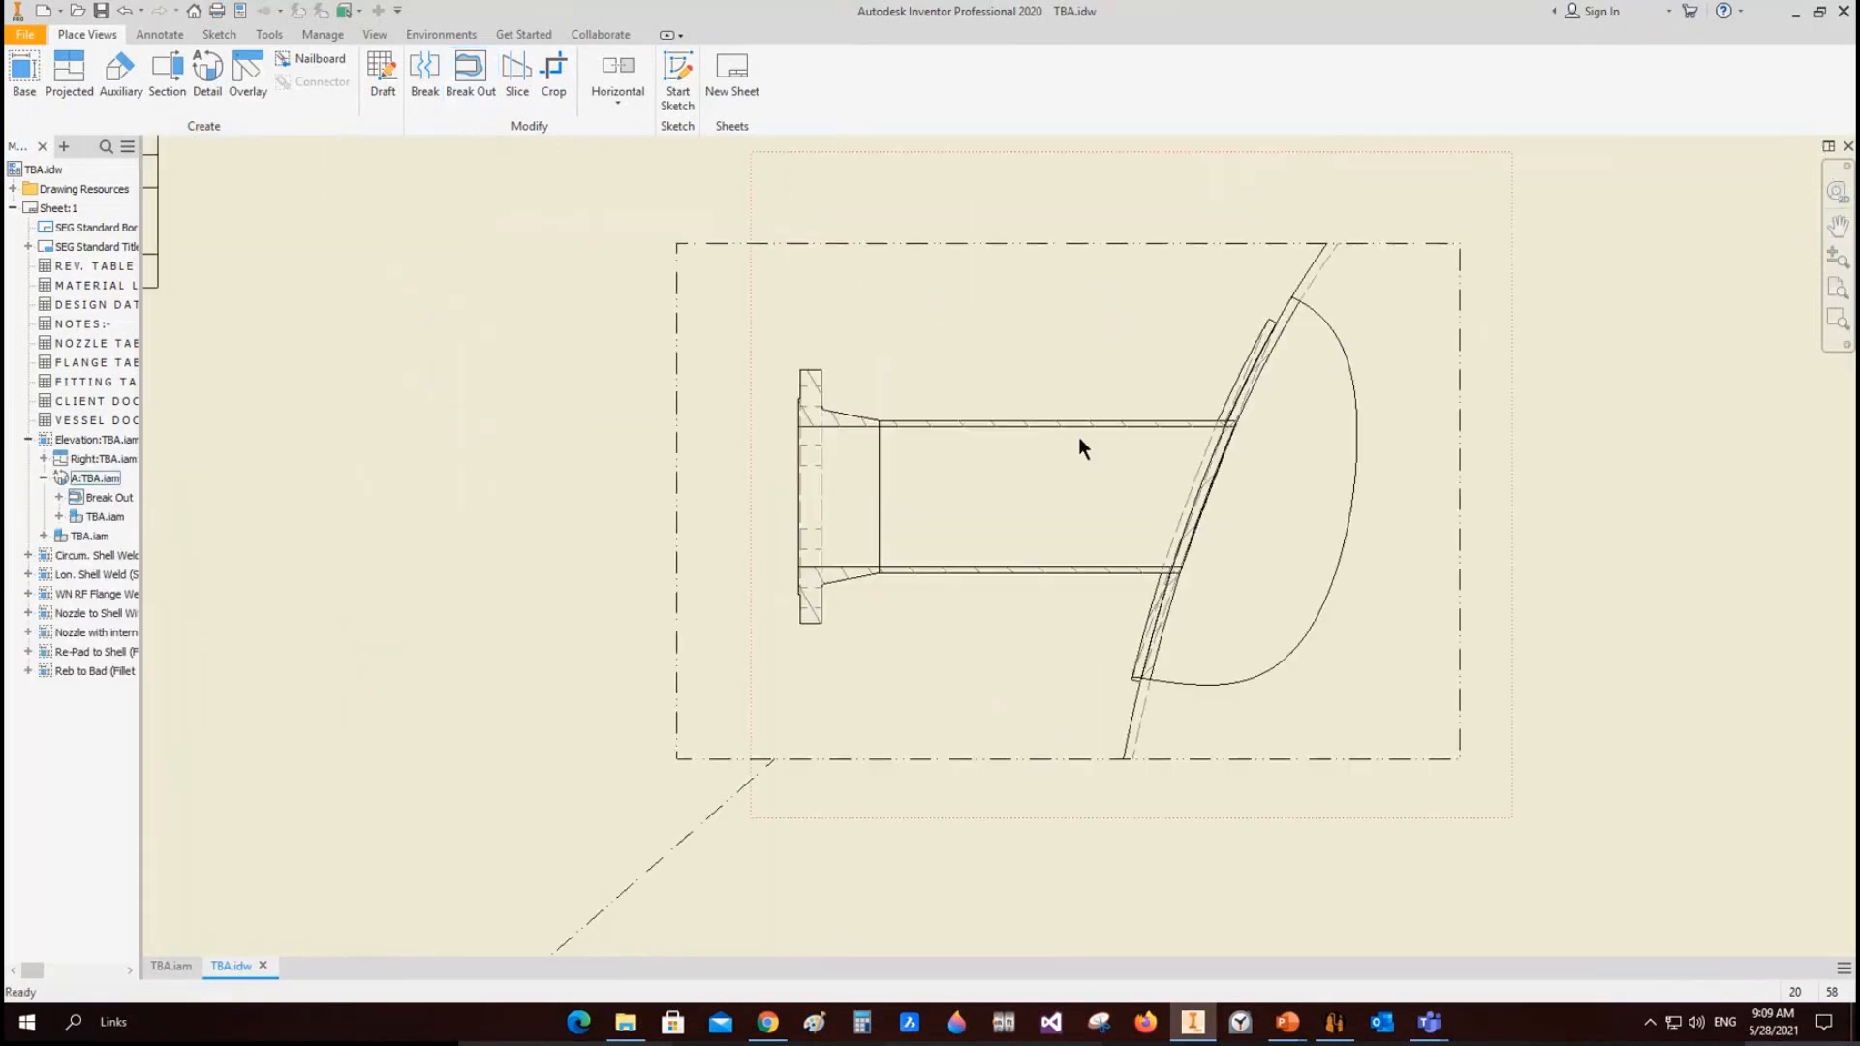
Step: Place a welding symbol above the nozzle with its leader pointing to the flange-to-pipe joint in detail view A
scroll(1078, 441, up, 4)
middle_drag(639, 430, 816, 508)
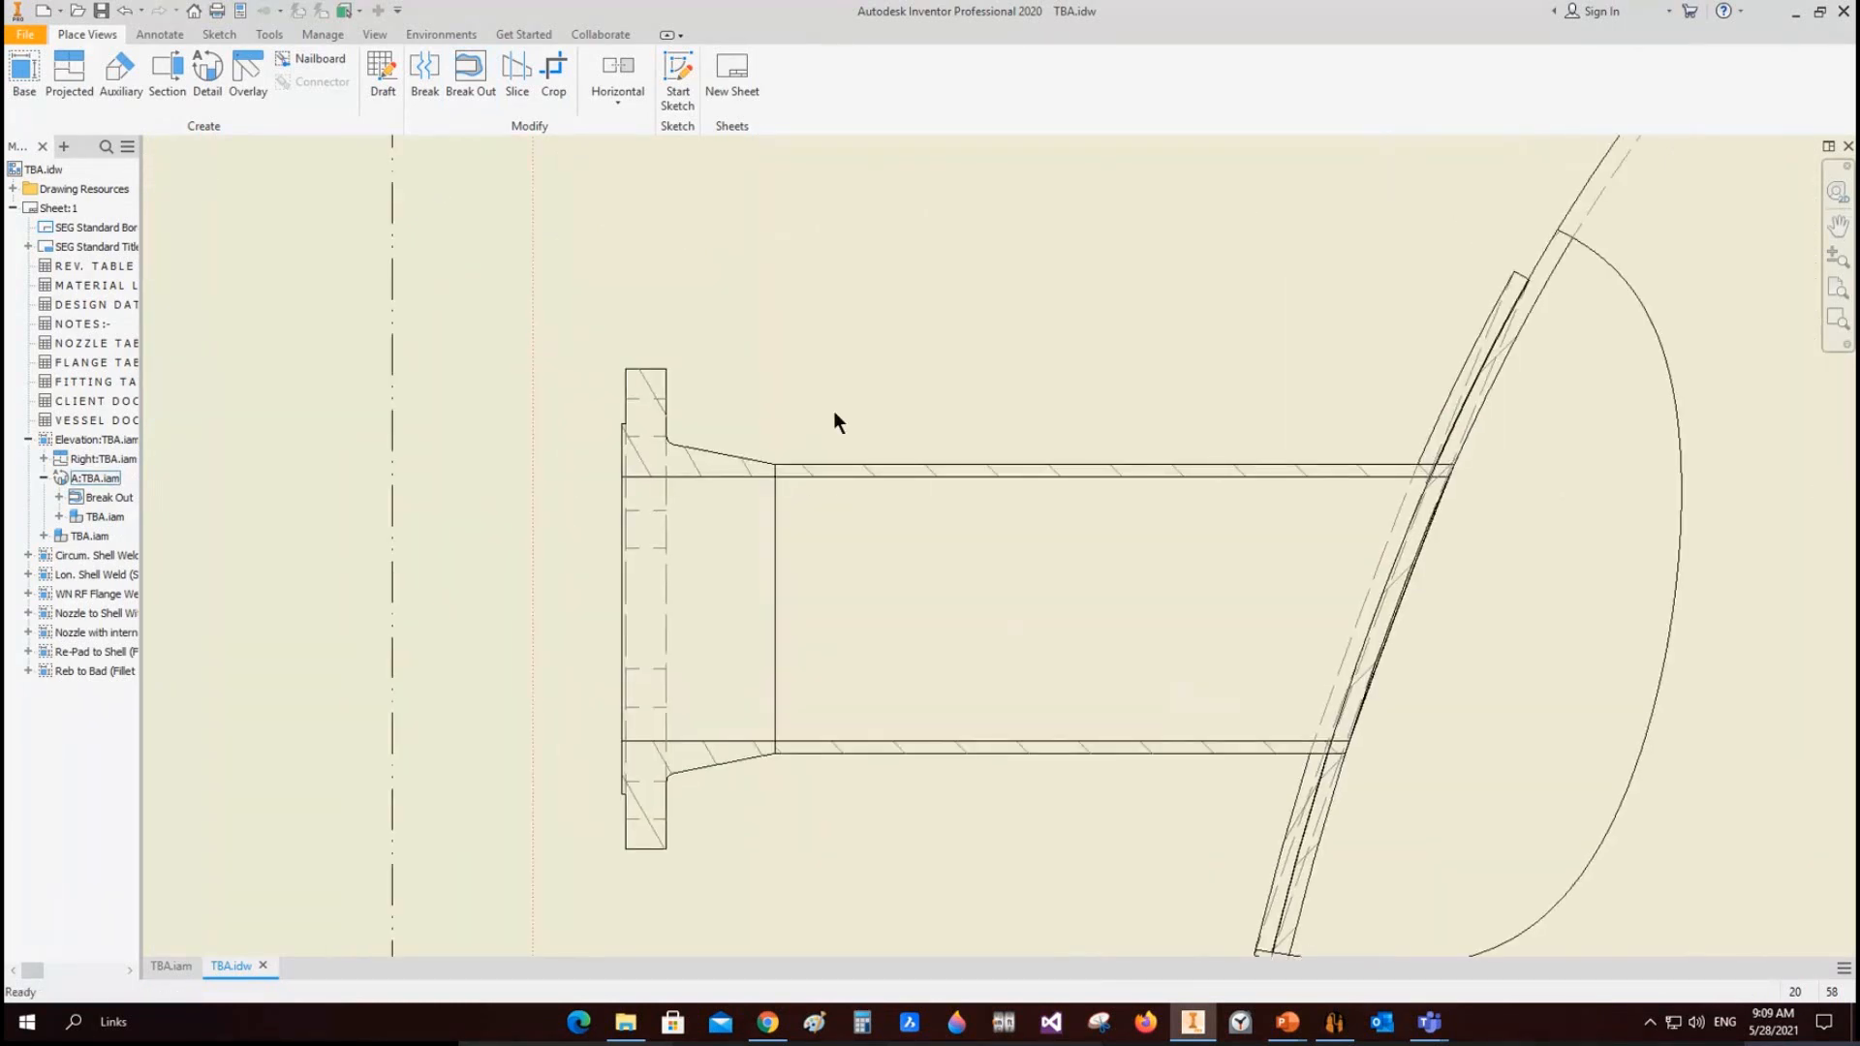
click(170, 36)
click(618, 80)
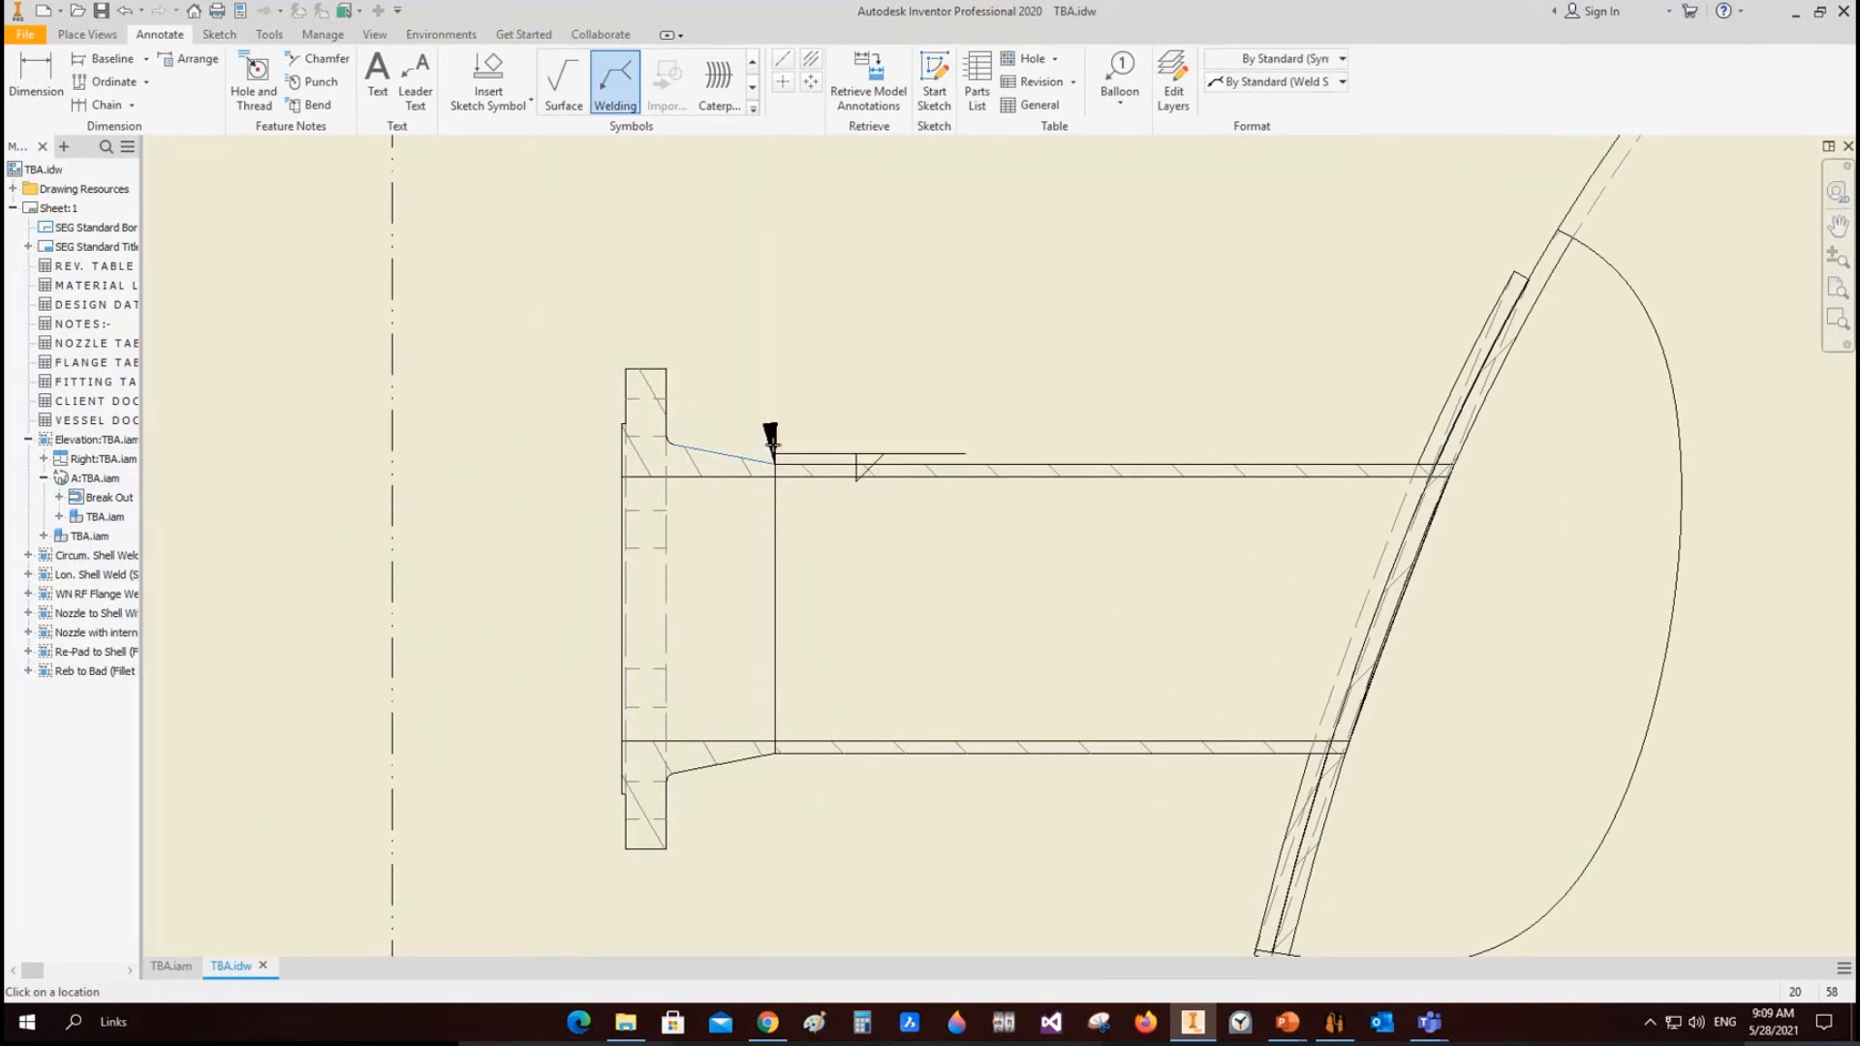
scroll(798, 376, down, 5)
click(787, 414)
scroll(789, 423, up, 5)
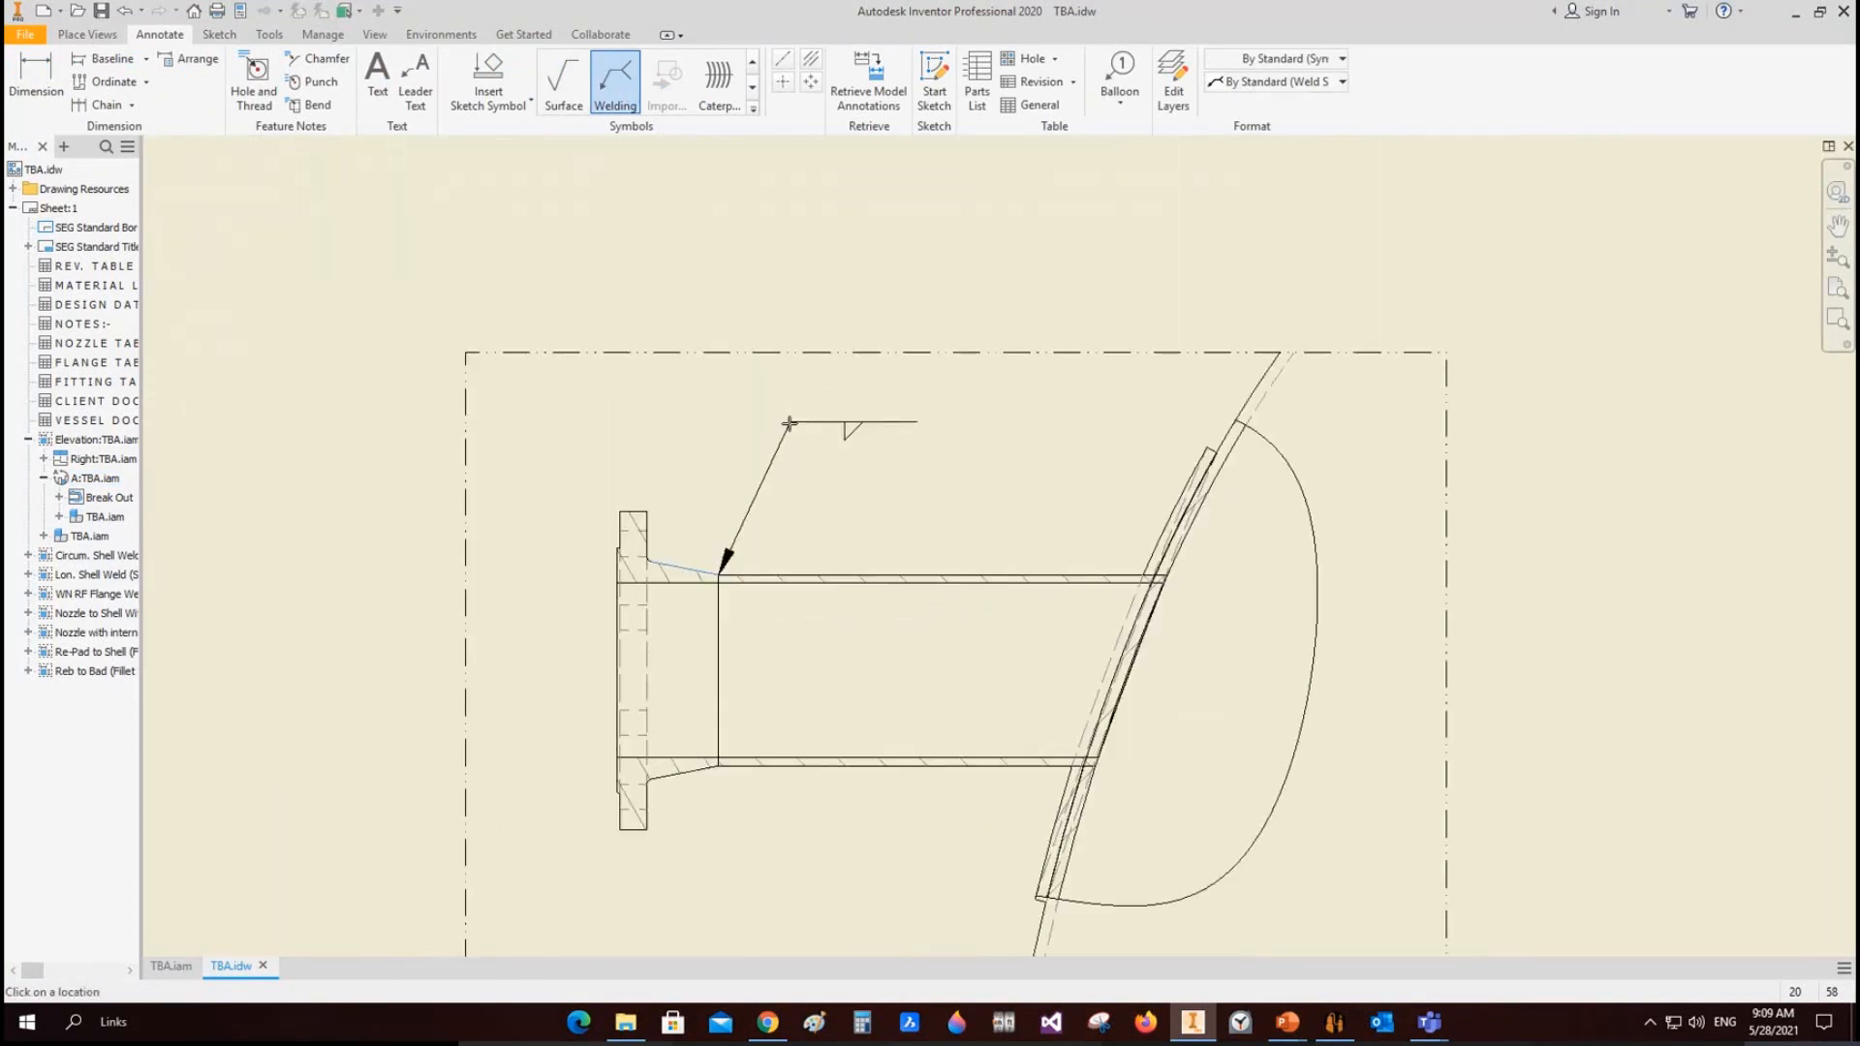
right_click(789, 423)
click(751, 514)
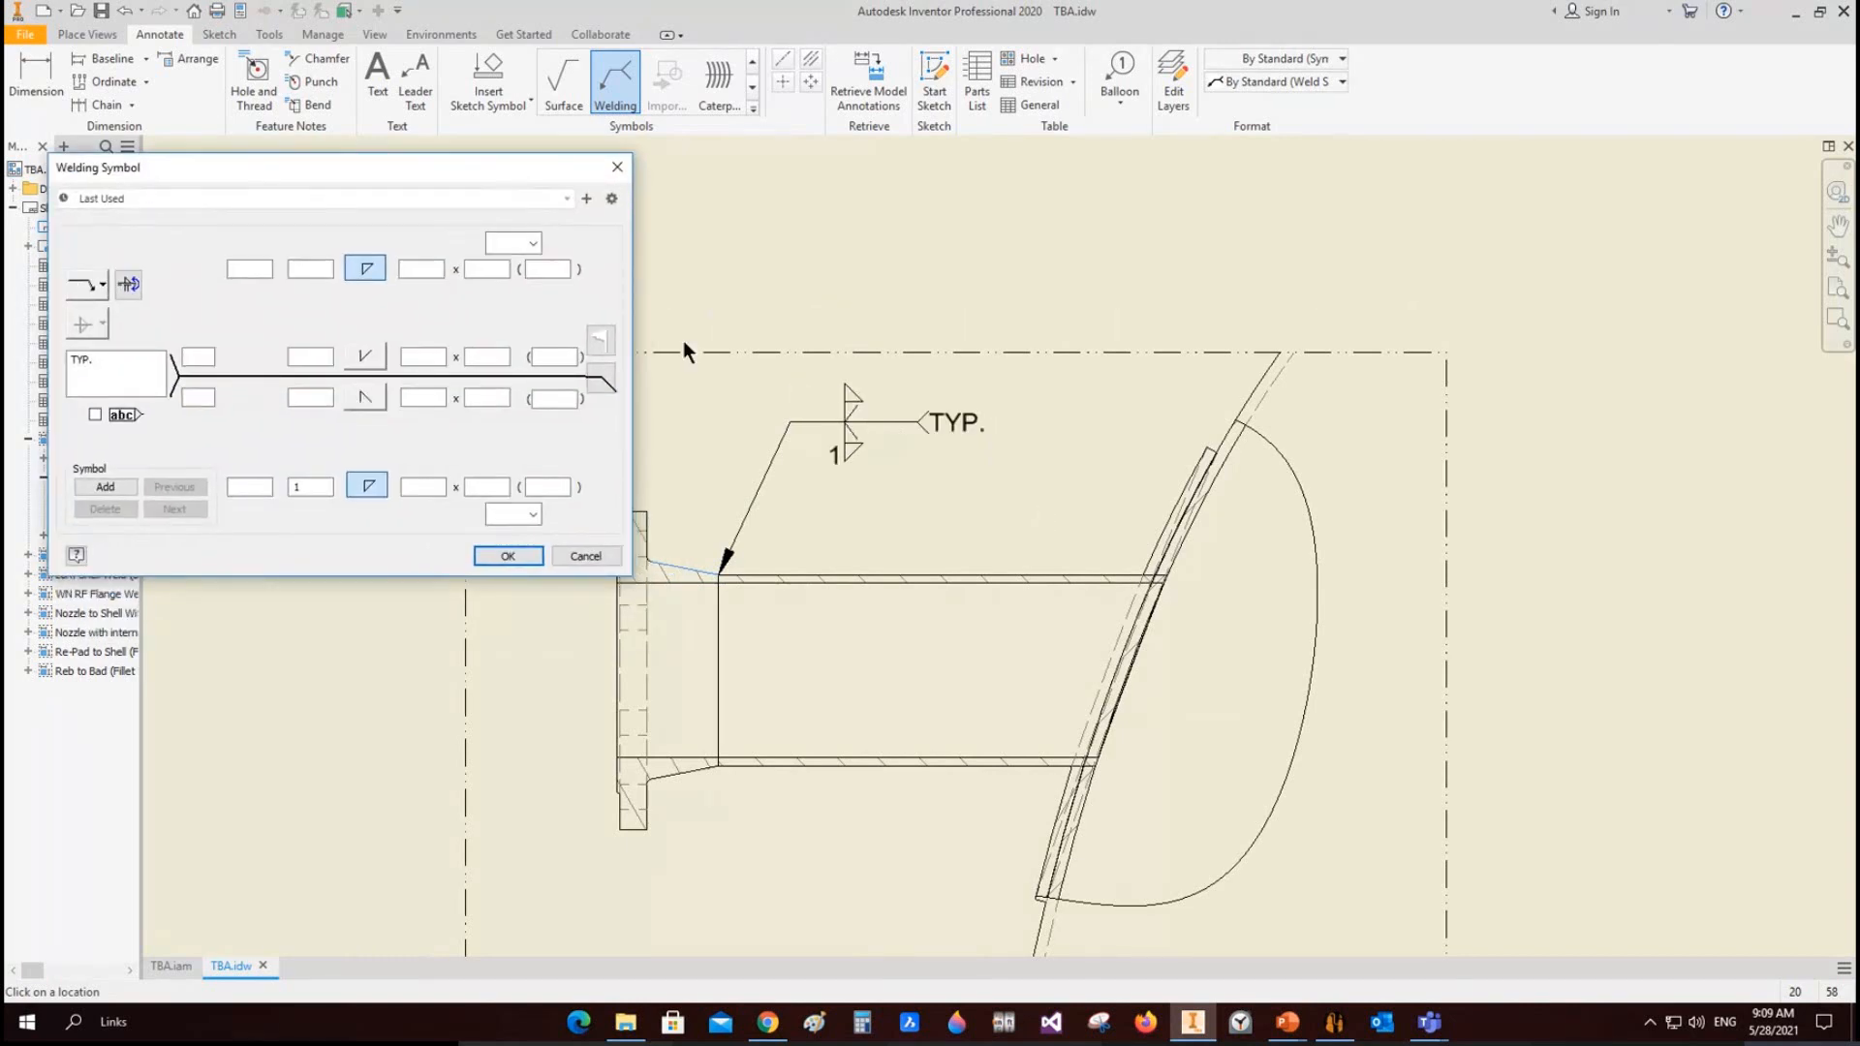
Step: Set the weld type below the reference line to the Y-shaped groove and leave the type above it blank
click(368, 399)
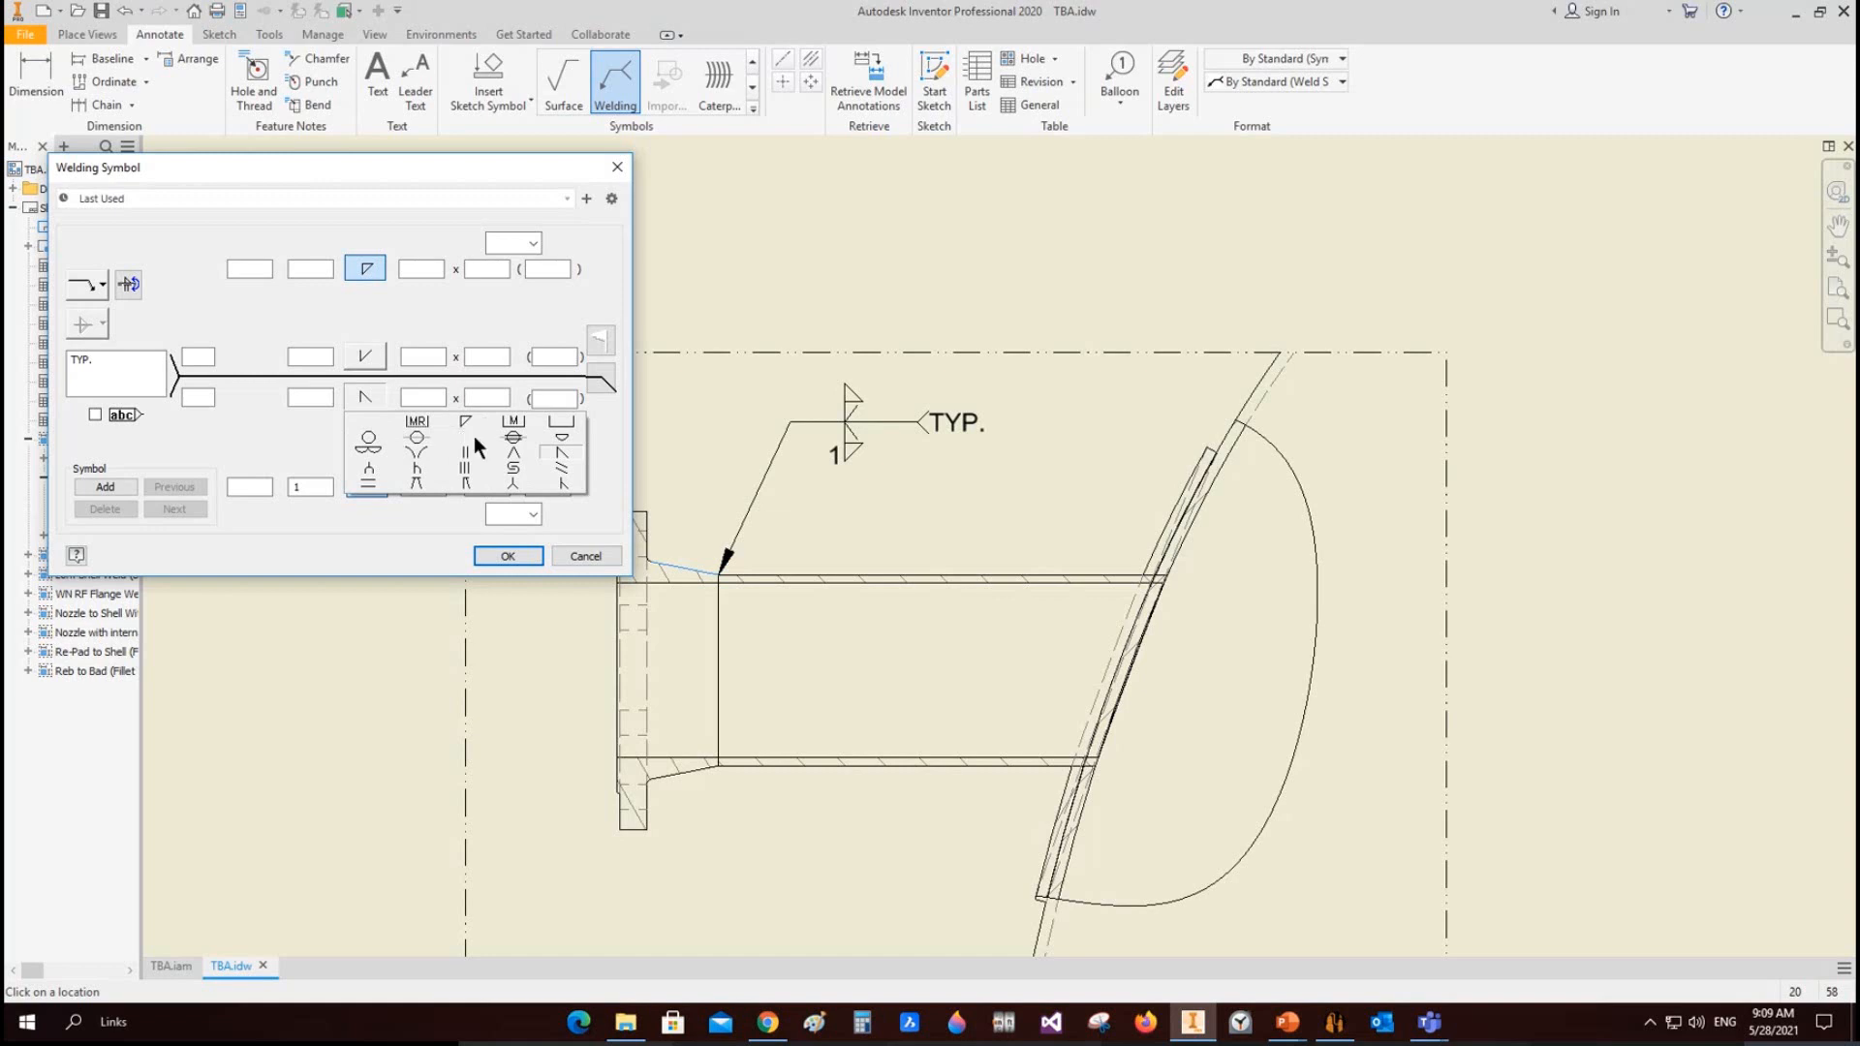
click(520, 490)
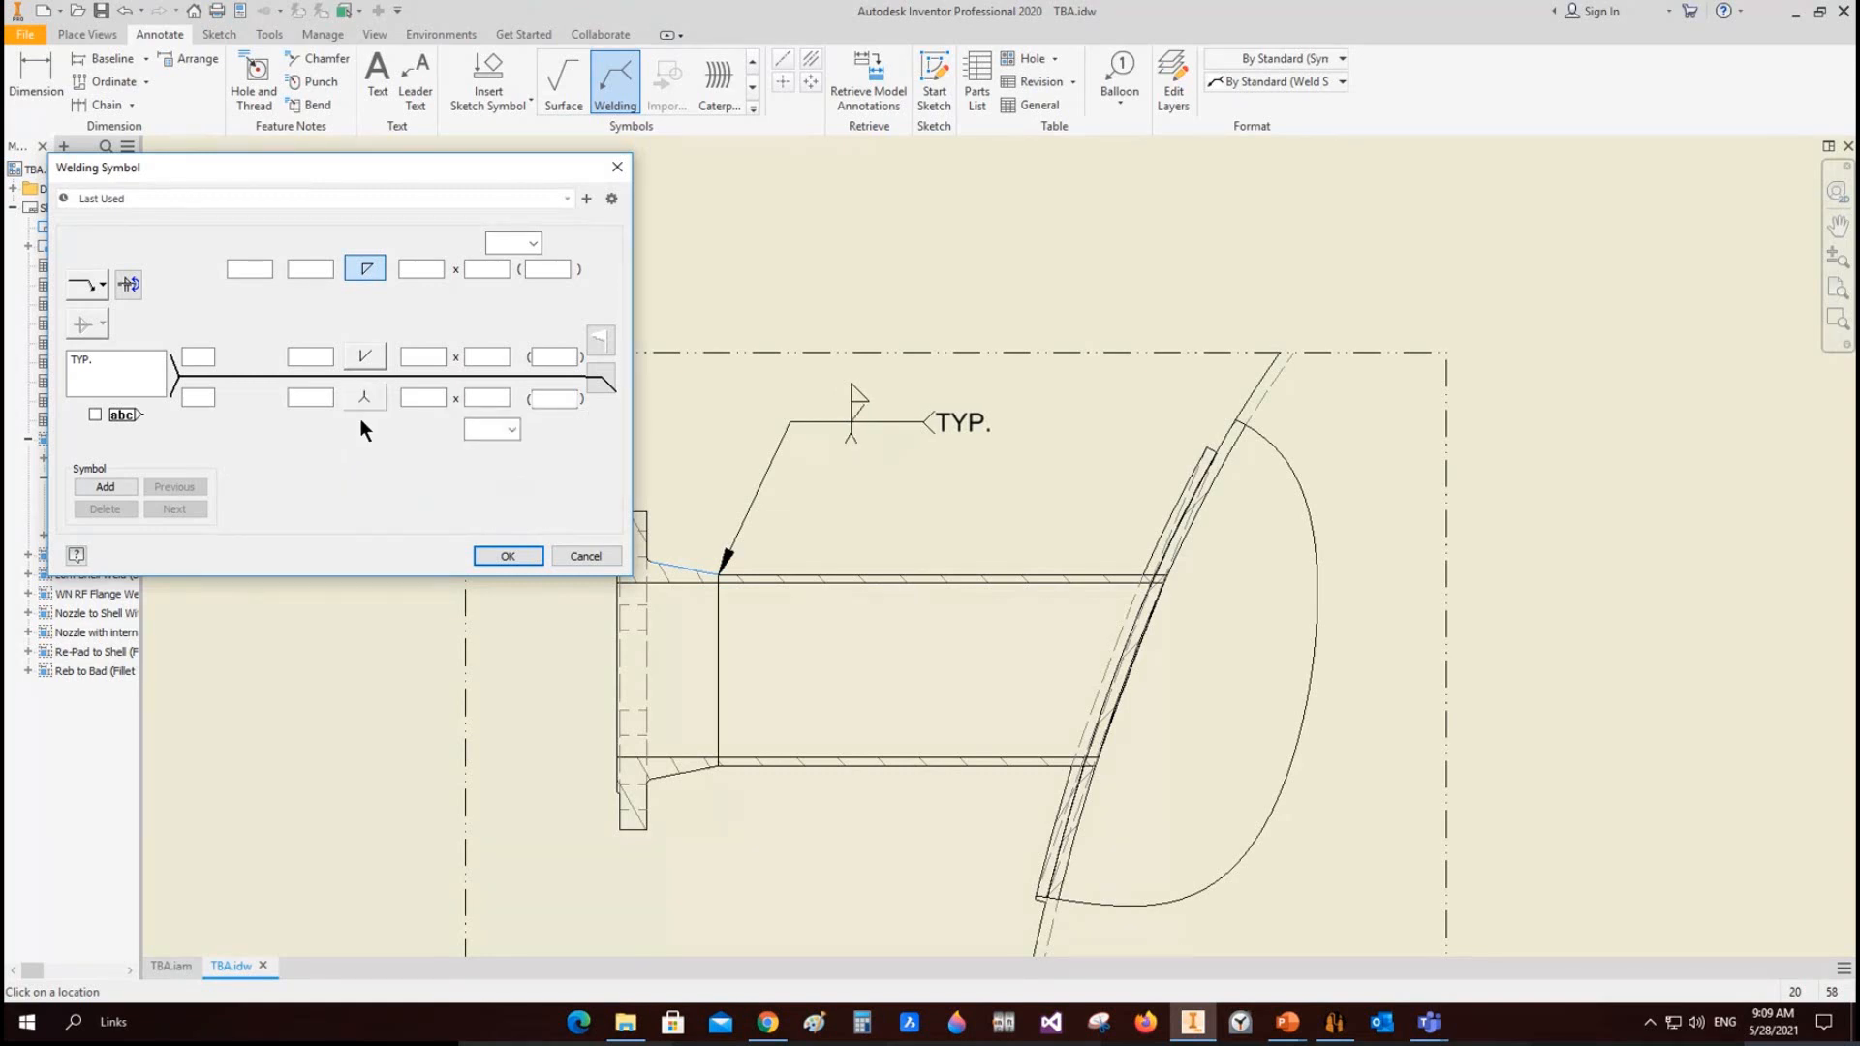
click(365, 364)
click(368, 380)
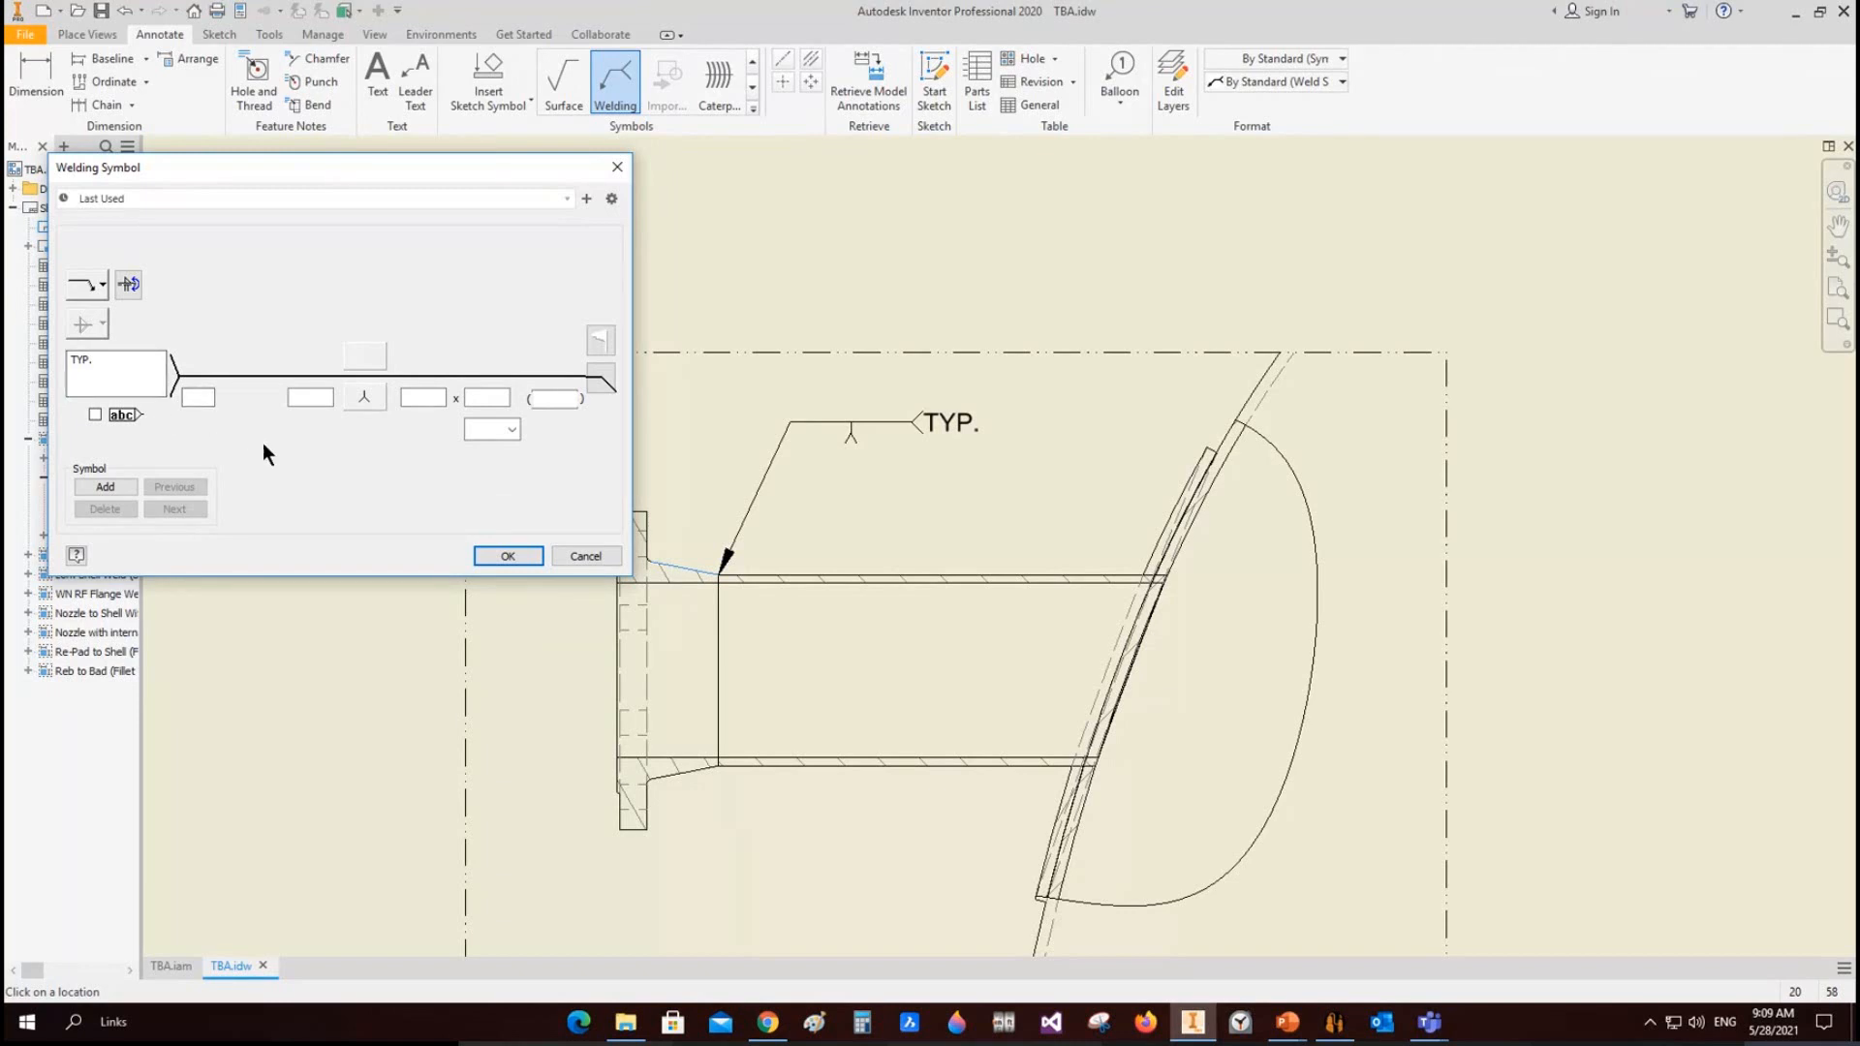
Step: Try the text "full penetration" in front of the groove mark on the flange joint's welding symbol, and clear it
click(118, 381)
click(309, 398)
text(full penetration)
click(440, 395)
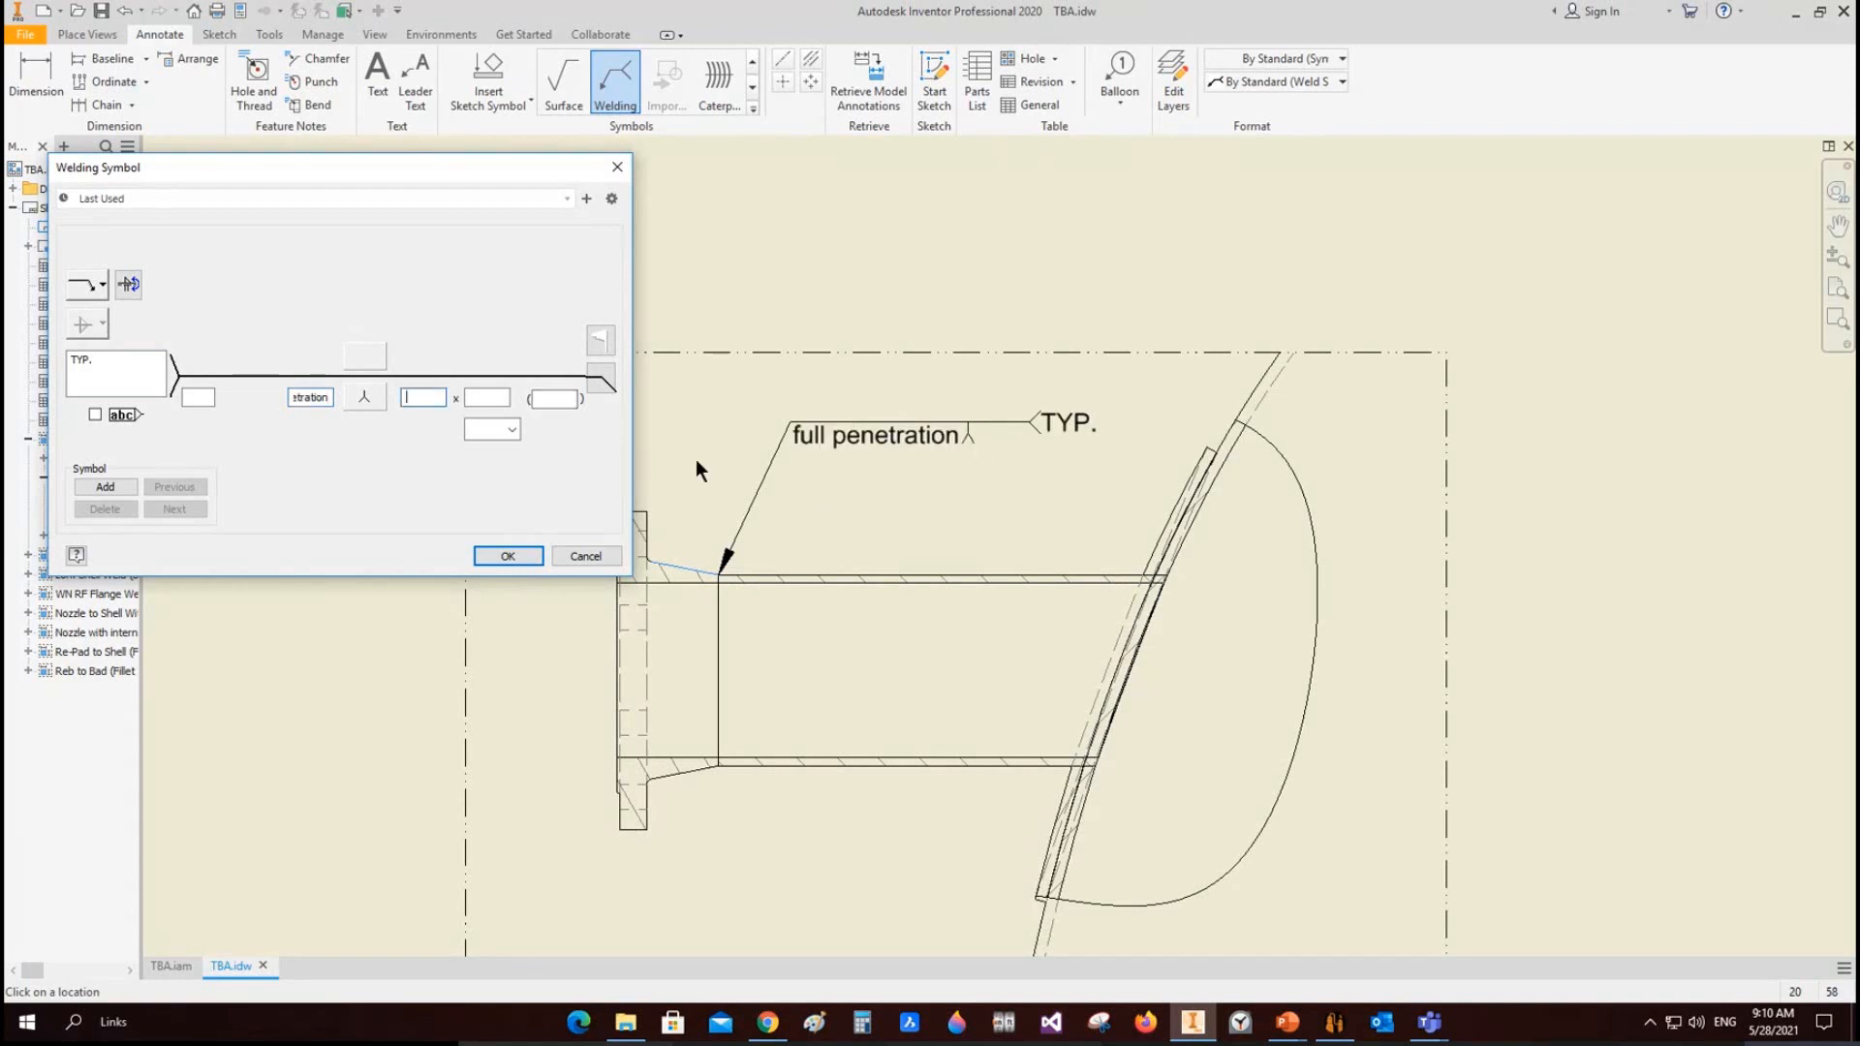
double_click(321, 393)
key(BackSpace)
Step: Add the all-around mark to the flange joint's welding symbol, keep it without a field flag, and accept the symbol
click(601, 377)
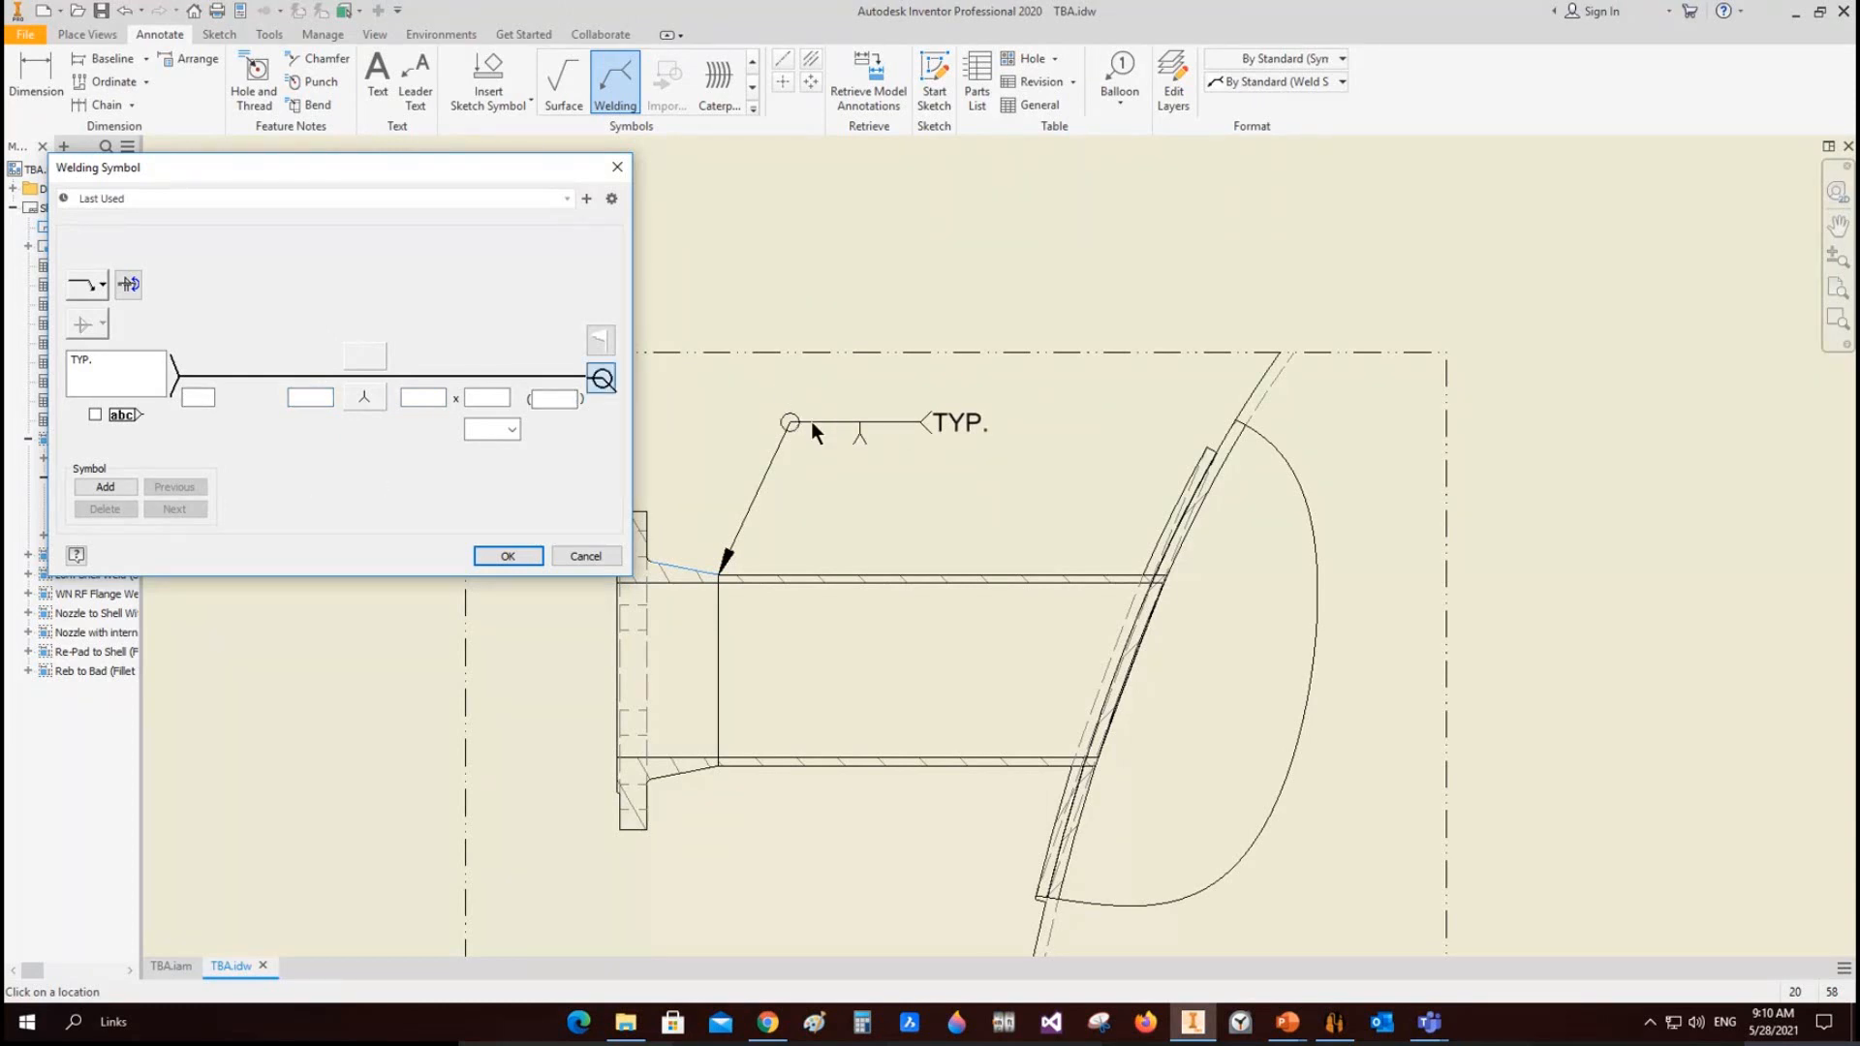
click(601, 339)
click(608, 345)
click(368, 397)
click(475, 558)
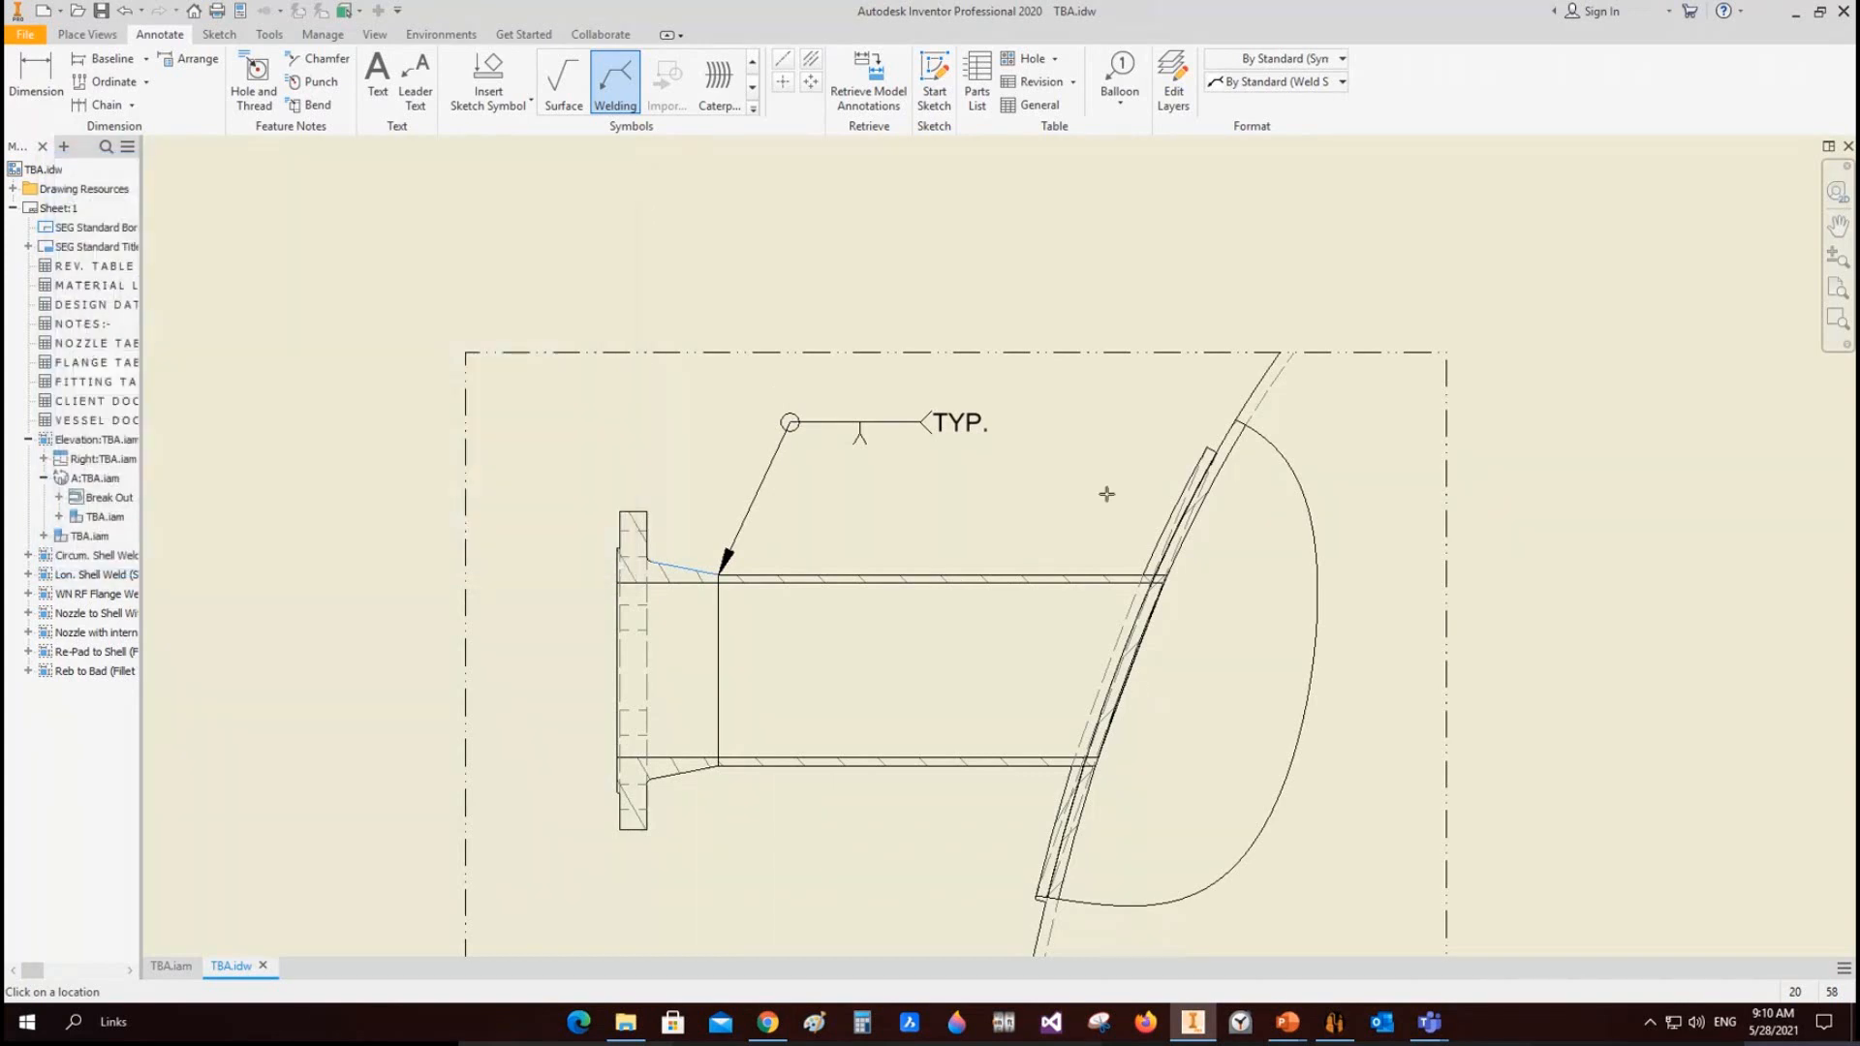
Step: Place a welding symbol above detail view A with its leader pointing to the outer edge of the reinforcement pad on the head
scroll(1191, 458, up, 2)
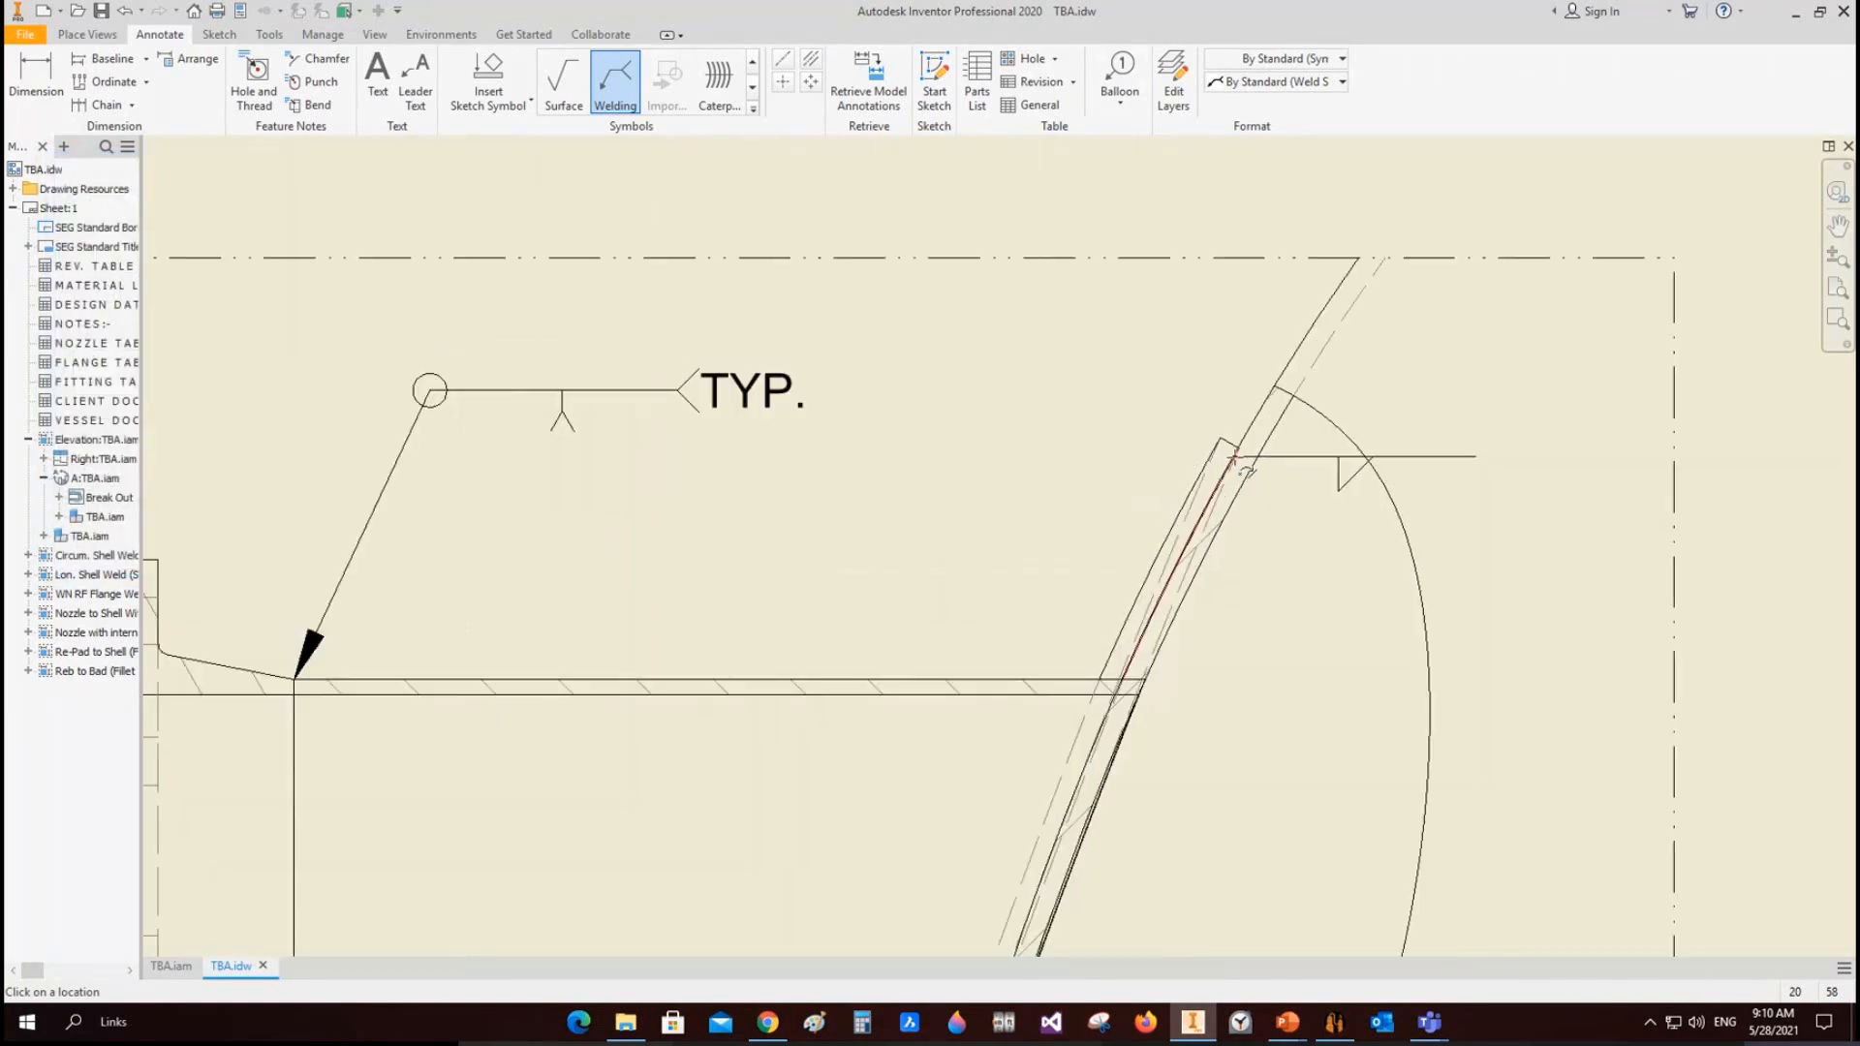
scroll(1245, 472, down, 2)
scroll(1163, 533, down, 2)
scroll(1112, 570, up, 1)
right_click(1112, 569)
click(1062, 676)
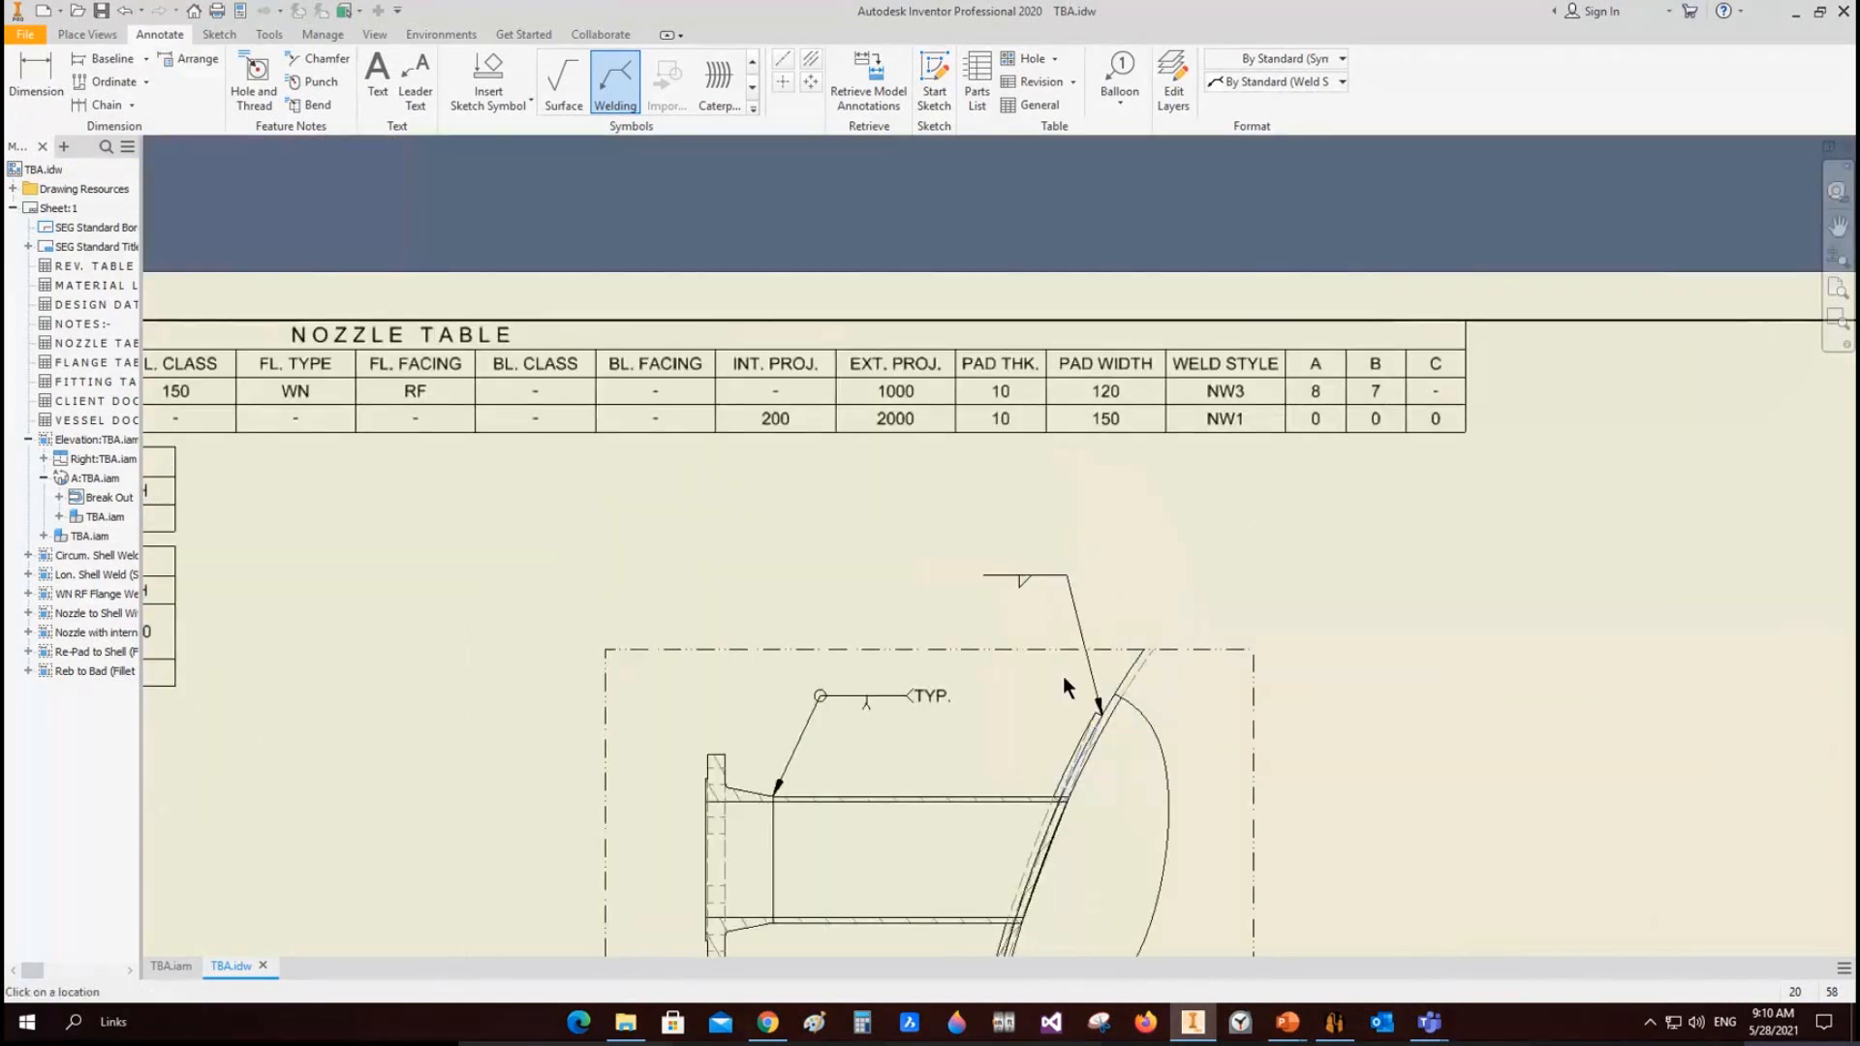
Step: Set the reinforcement pad's welding symbol to a fillet weld of size 7 below the reference line, accept it and end the Welding command
click(368, 397)
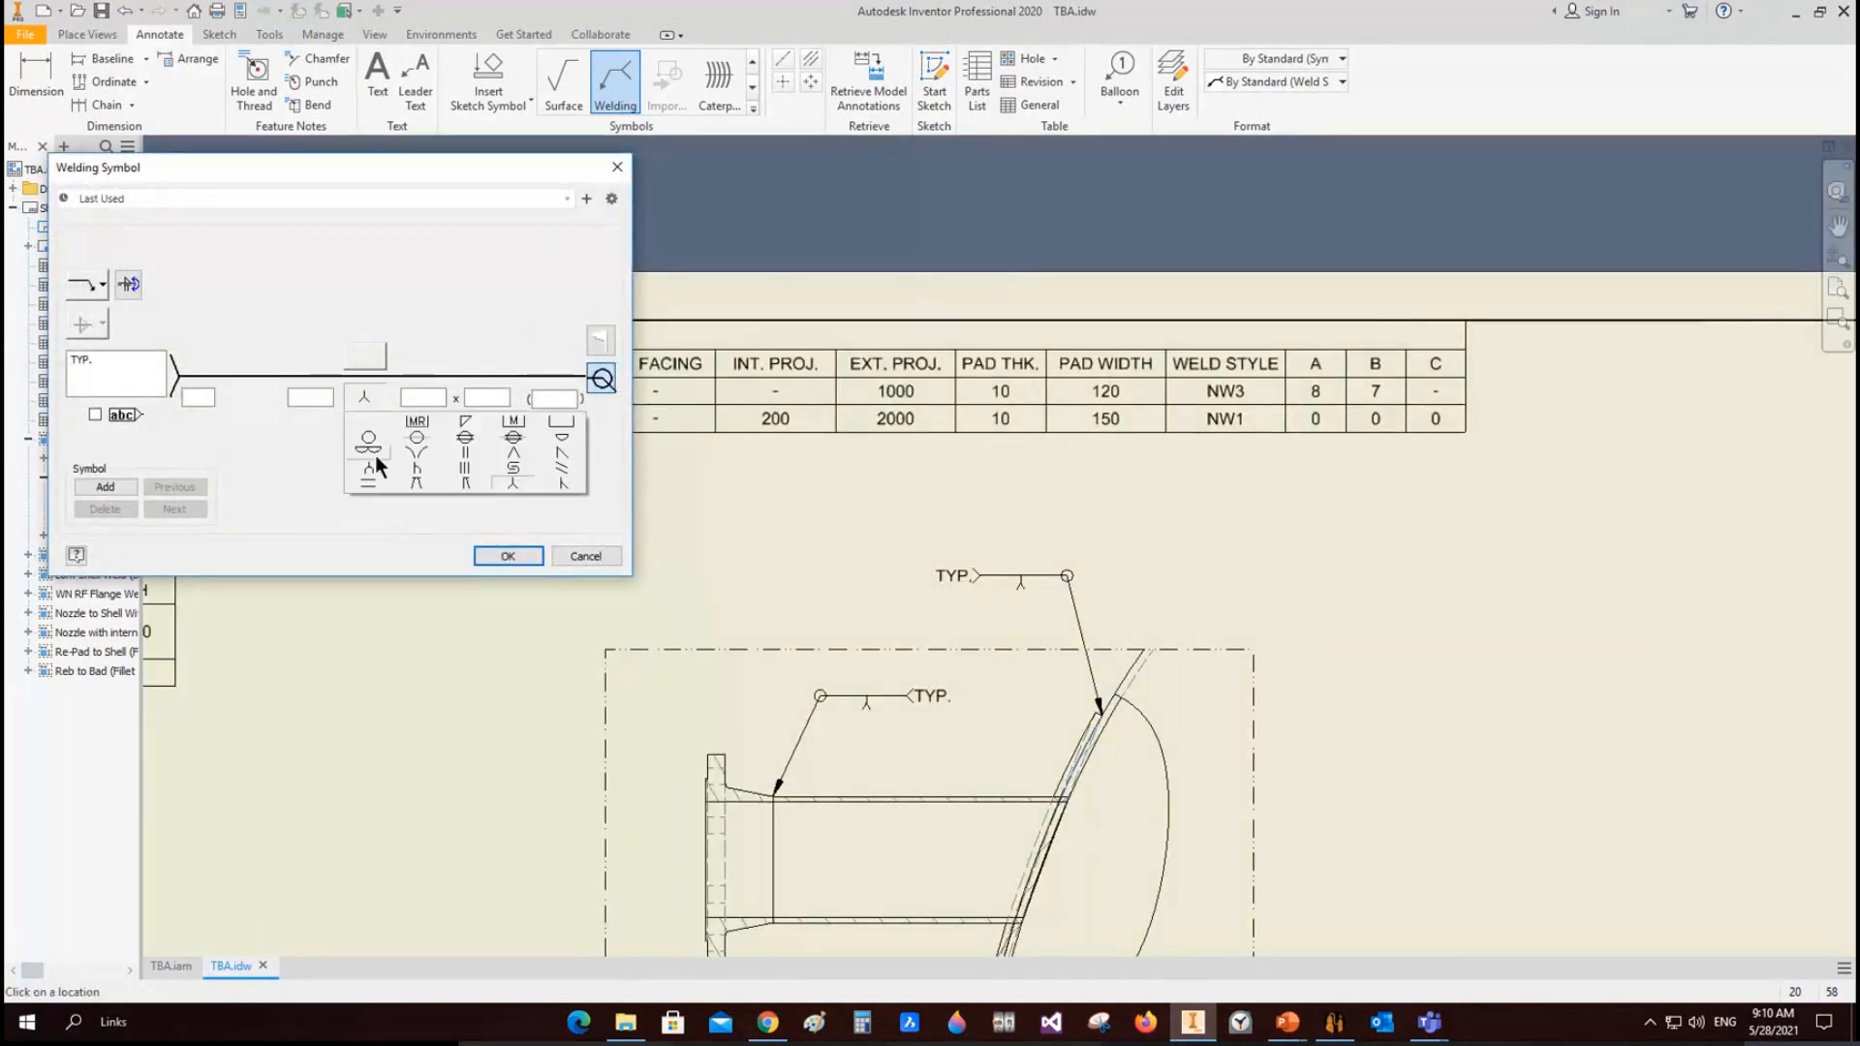
click(465, 422)
text(7)
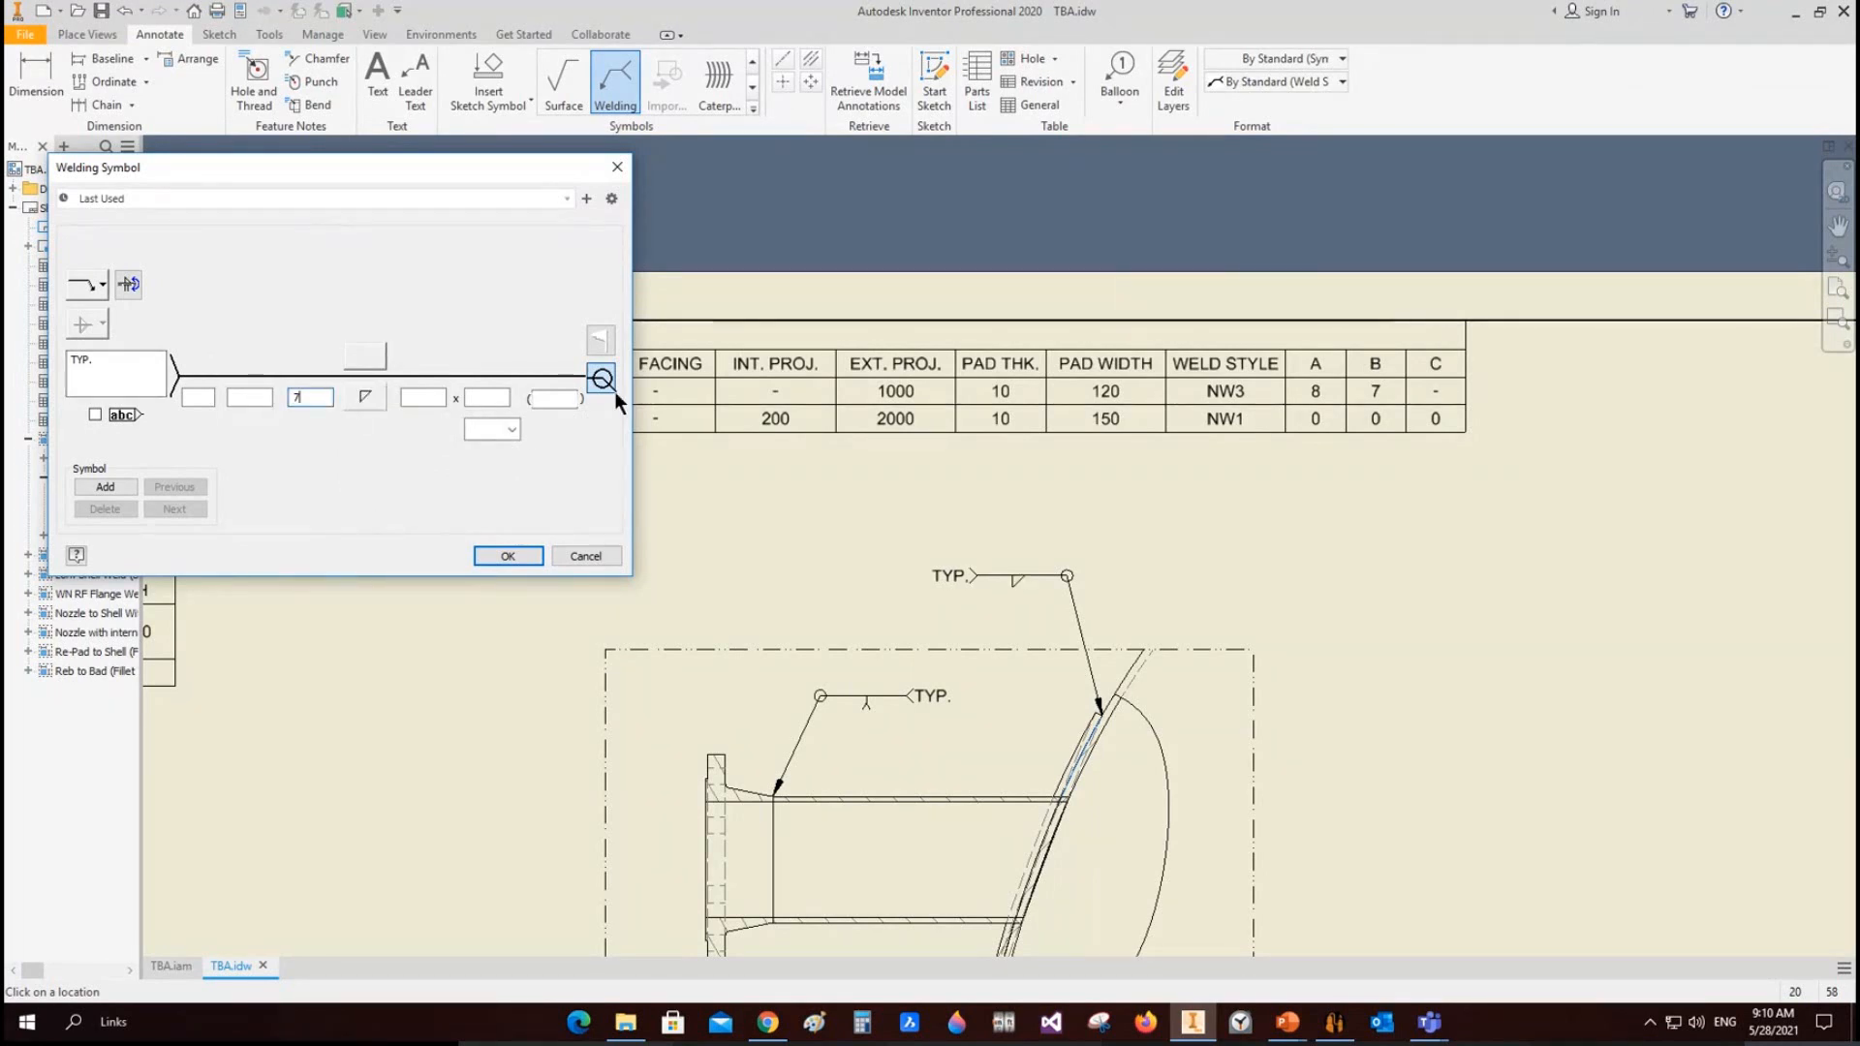
click(506, 555)
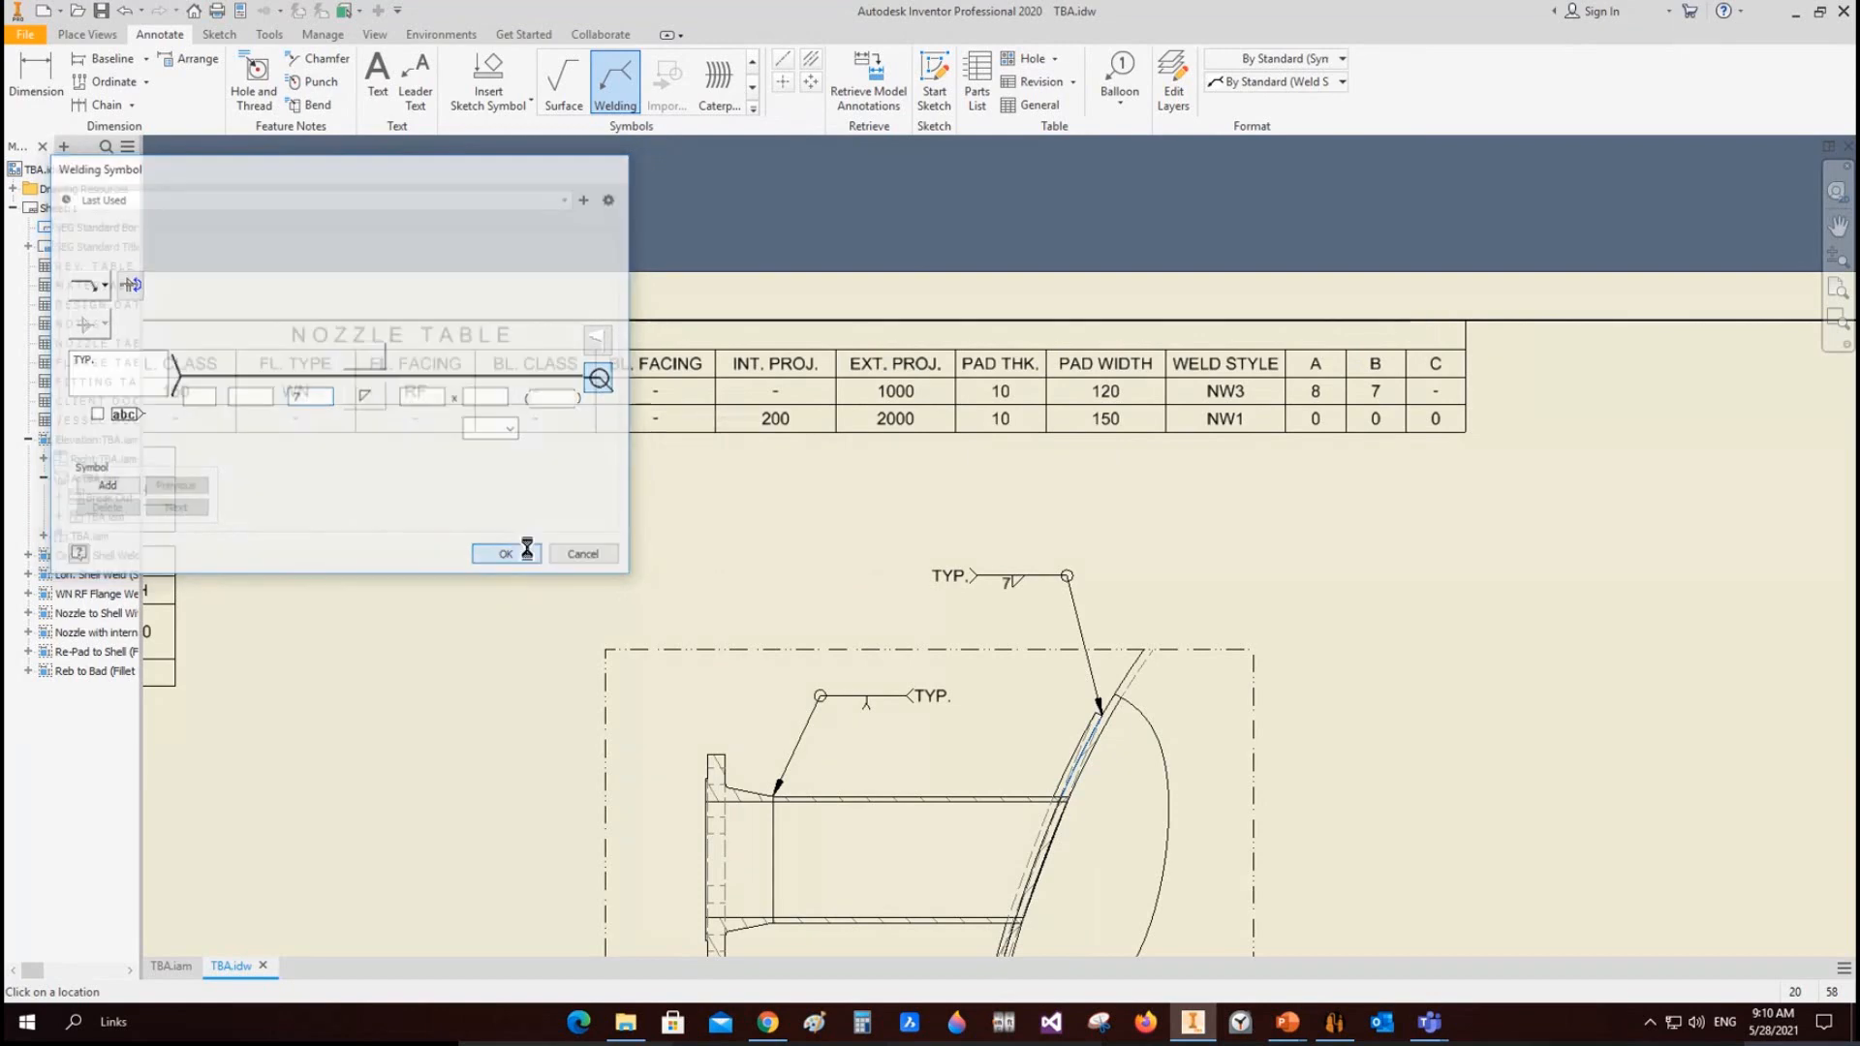
scroll(1114, 655, down, 6)
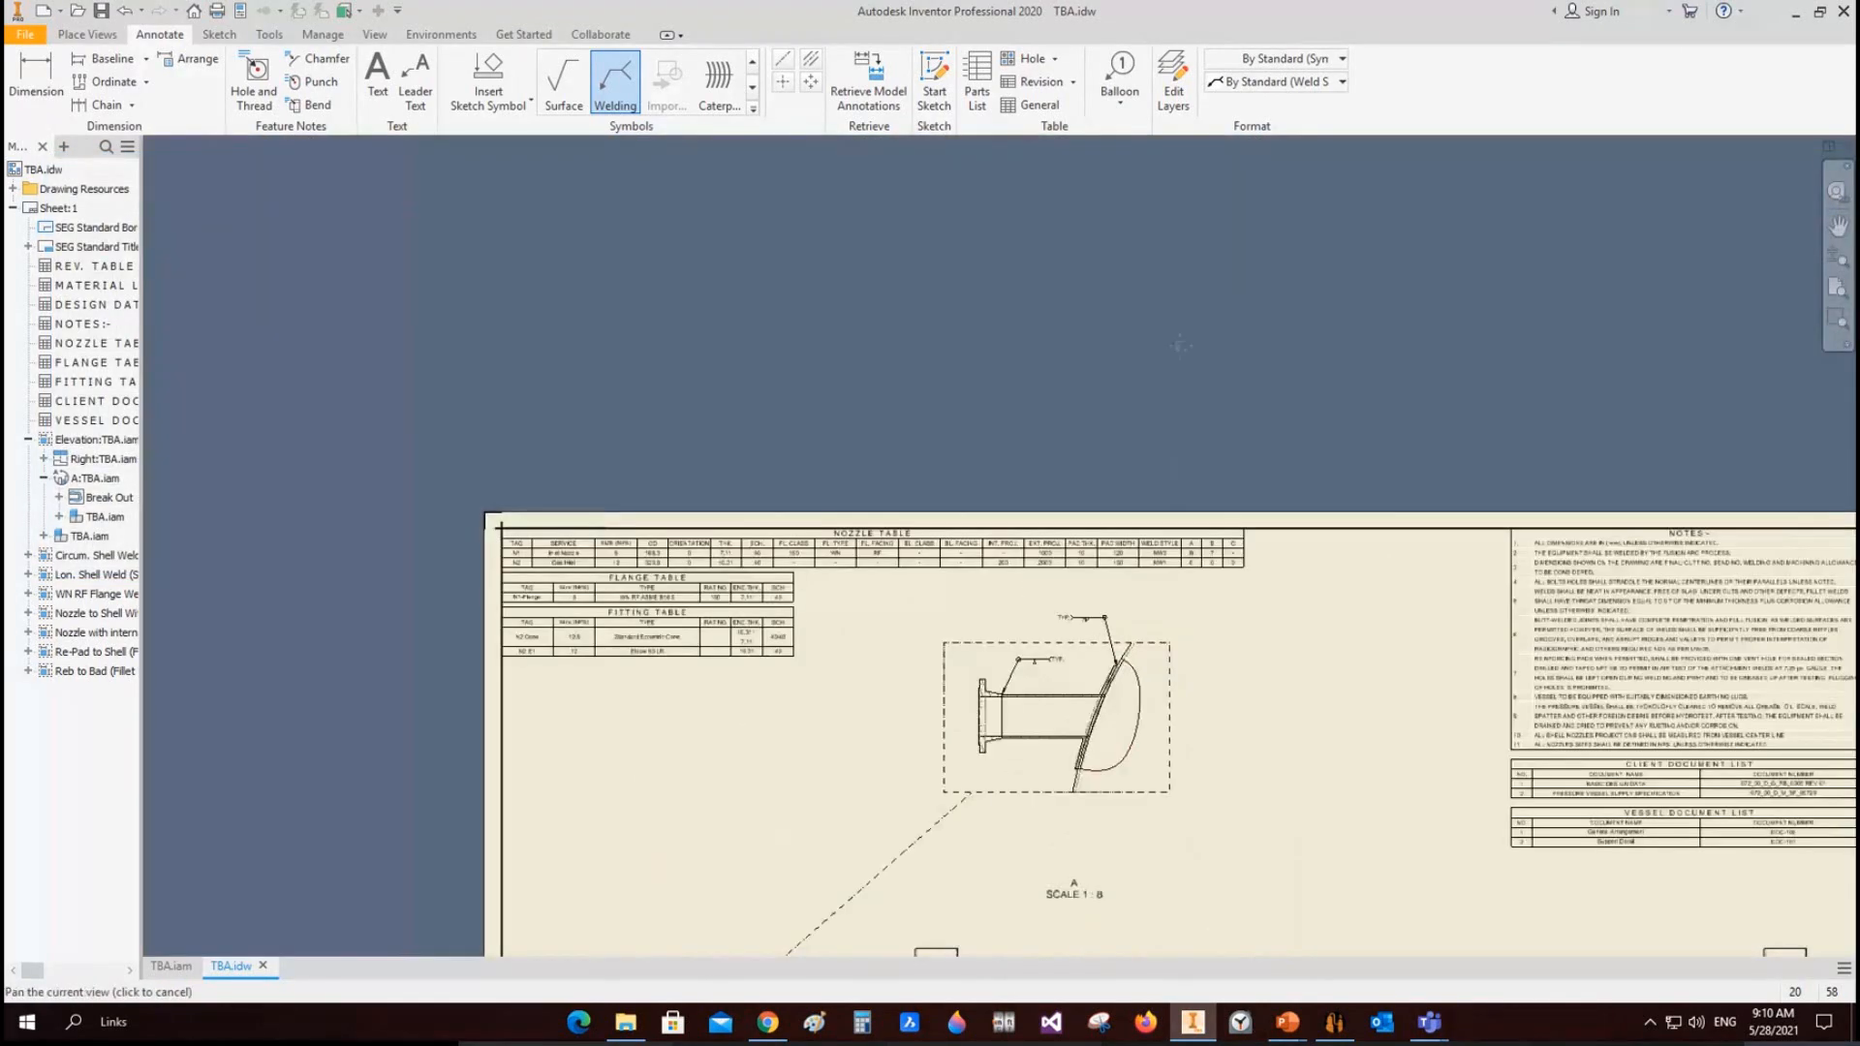
right_click(1119, 431)
click(1162, 431)
Step: Examine the NW3 nozzle-to-shell weld detail at the lower edge of the sheet and its lettered dimensions
scroll(1075, 399, down, 3)
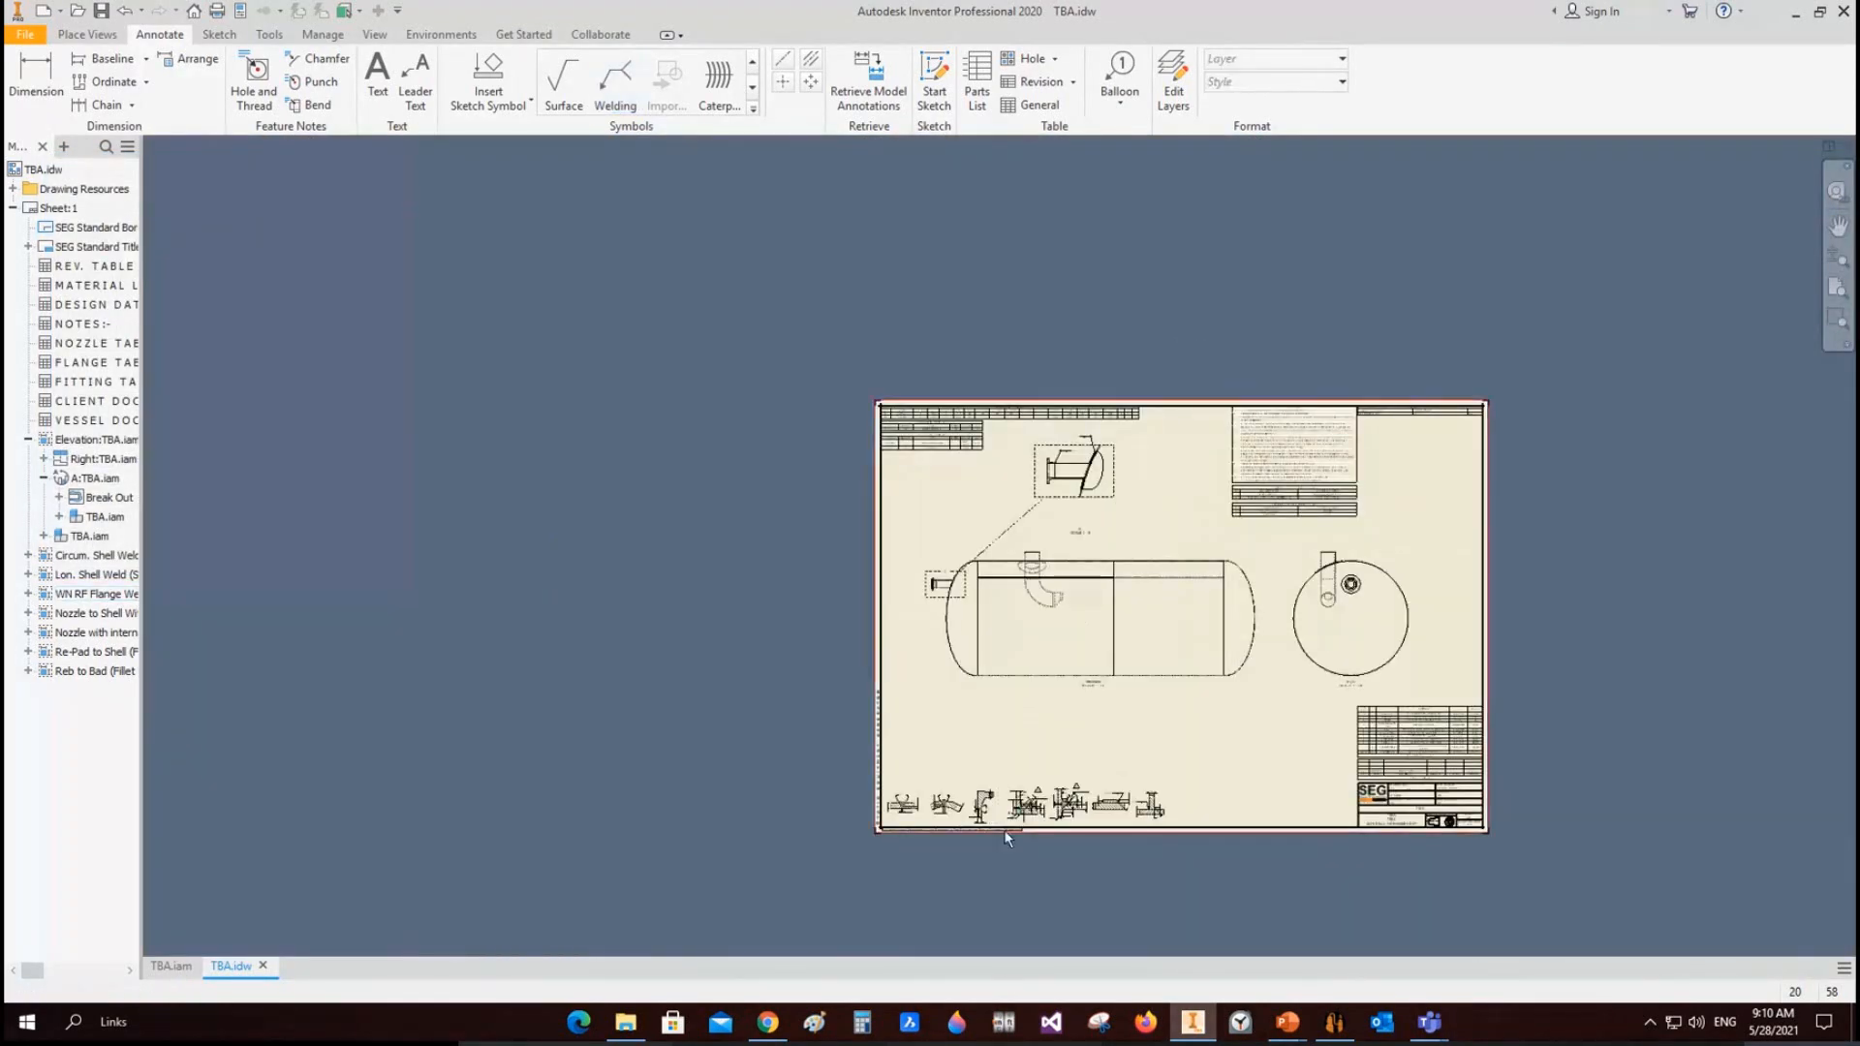
scroll(1004, 825, up, 5)
middle_drag(1264, 771, 1072, 730)
scroll(1066, 717, up, 5)
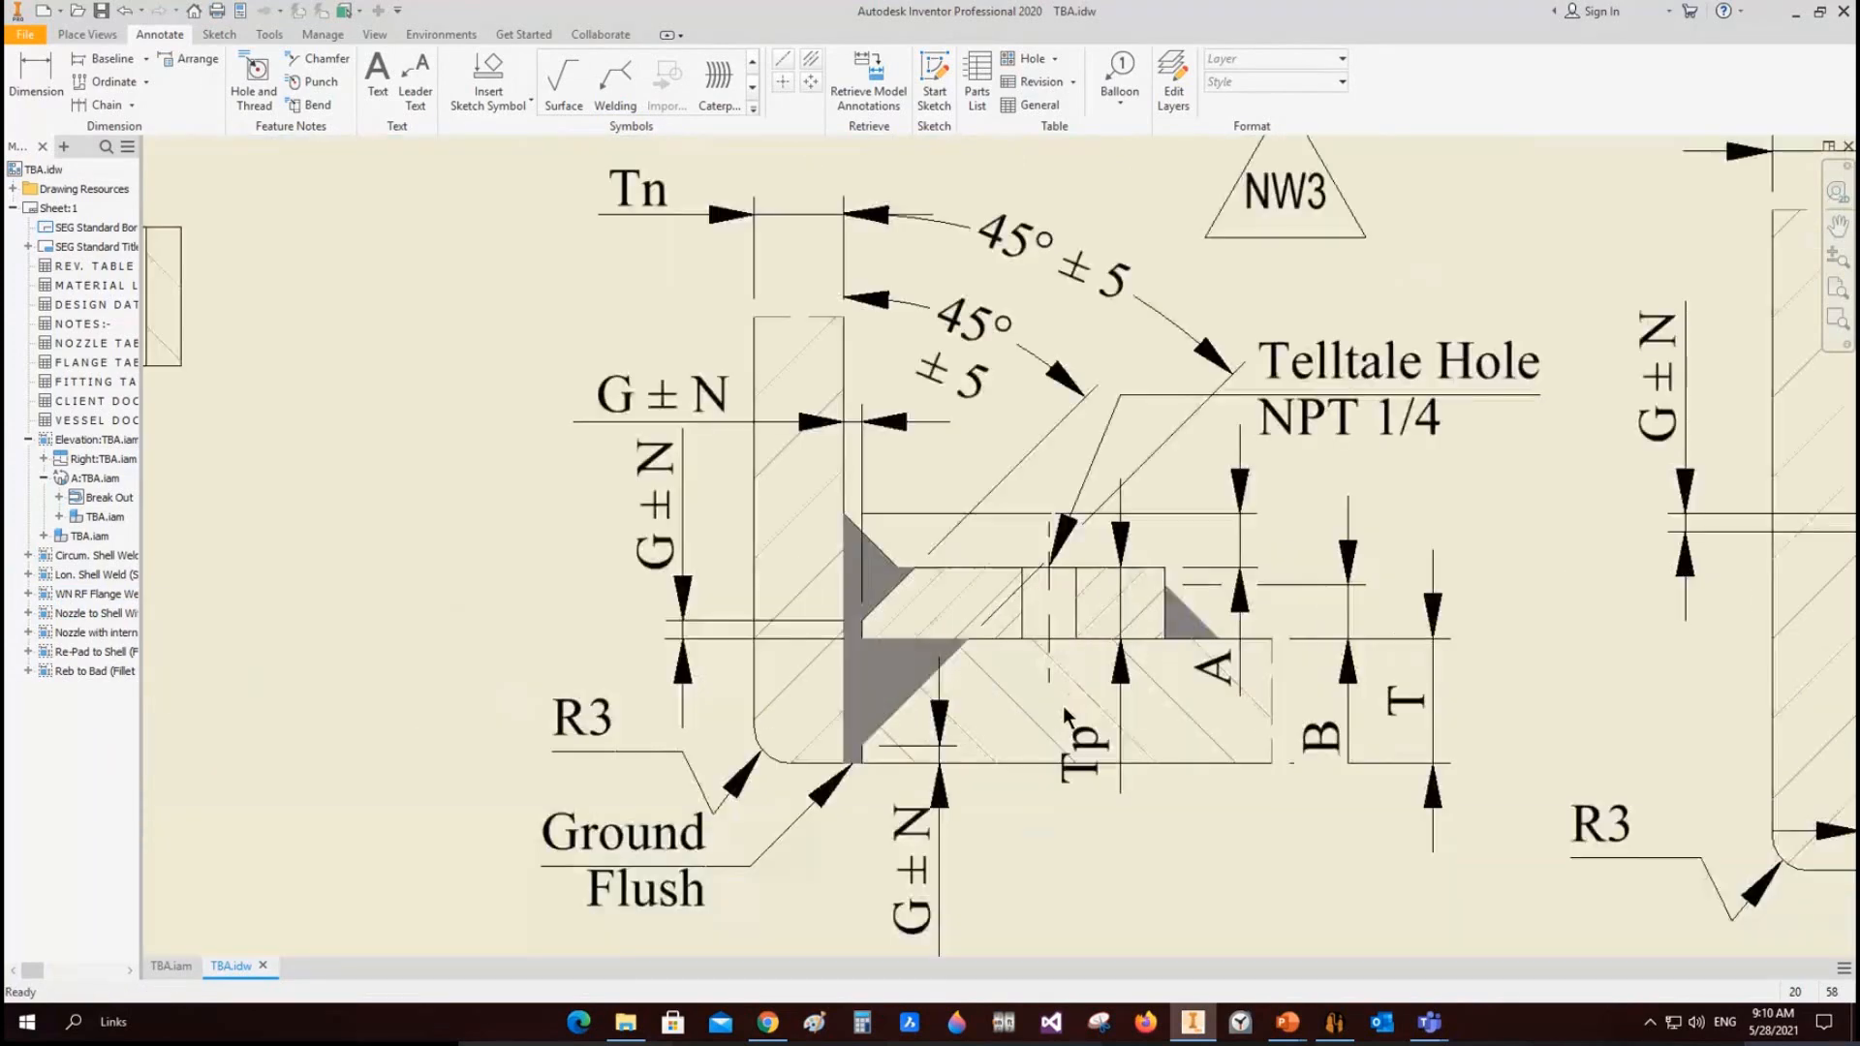
scroll(1070, 669, down, 1)
middle_drag(1078, 618, 958, 618)
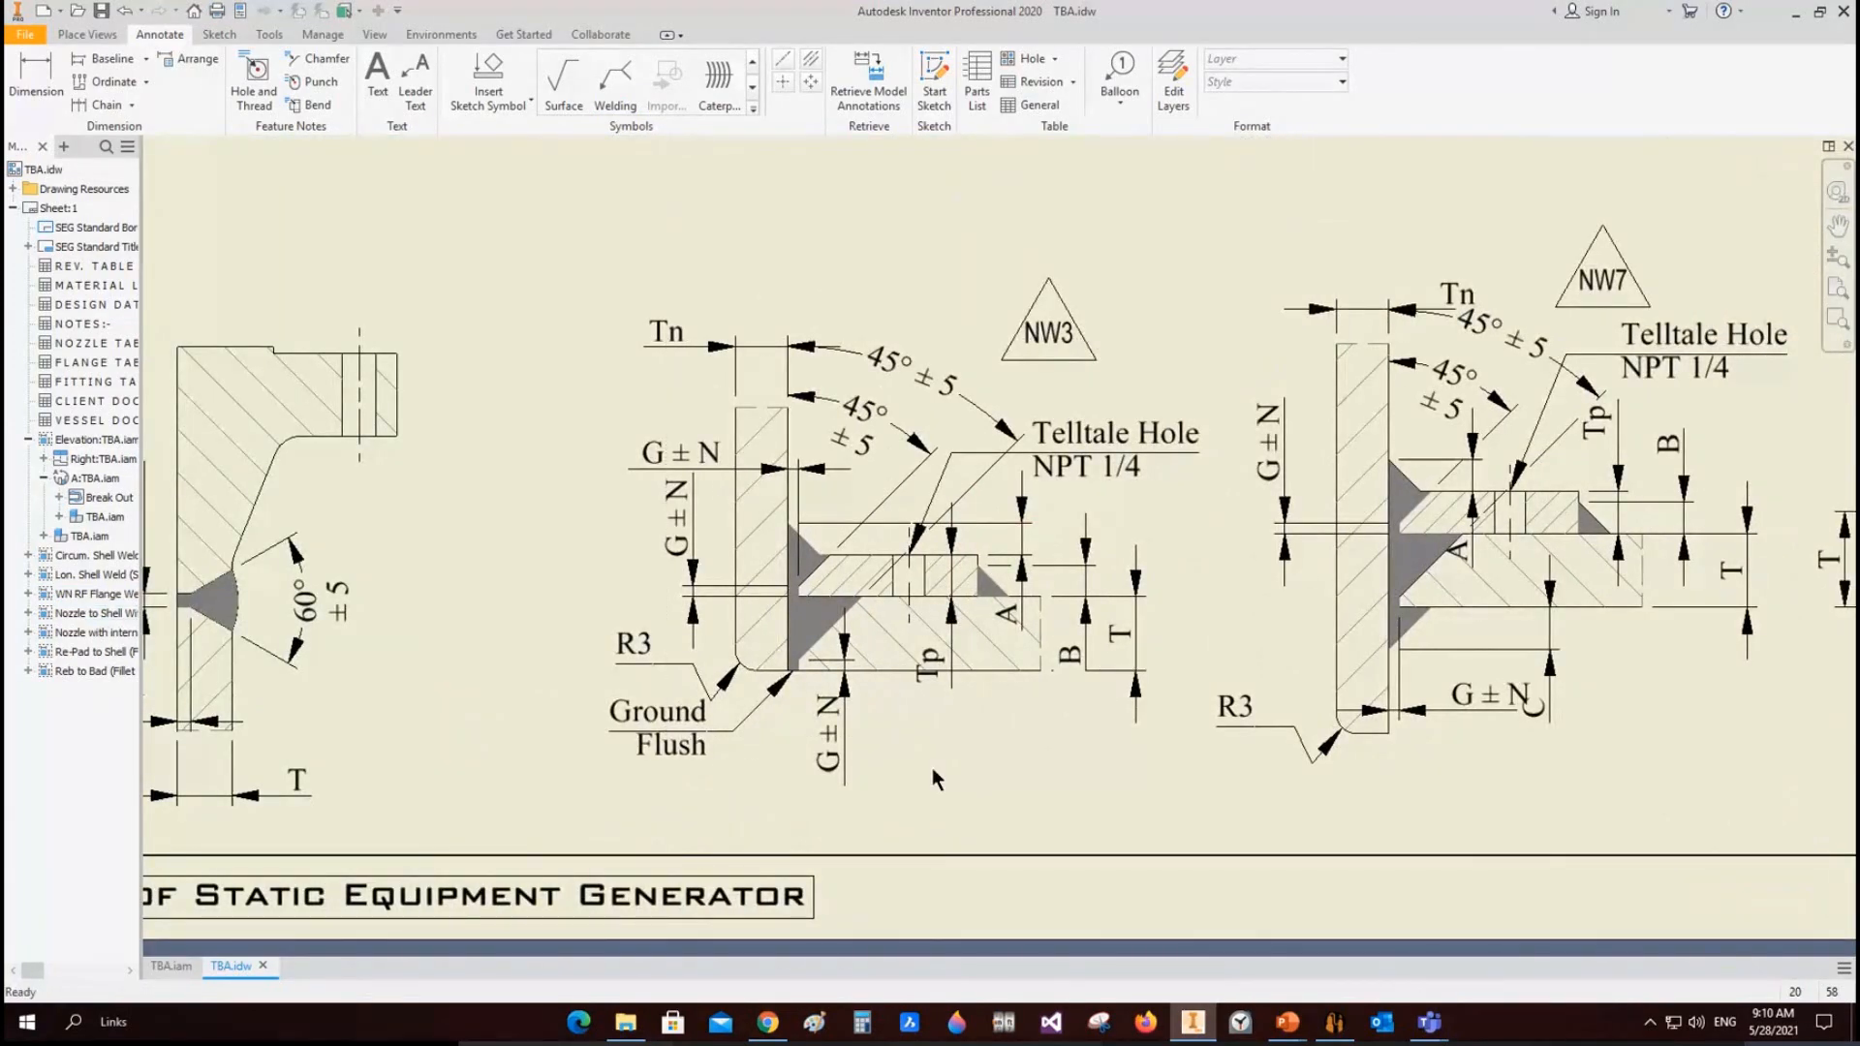
middle_drag(955, 629, 937, 645)
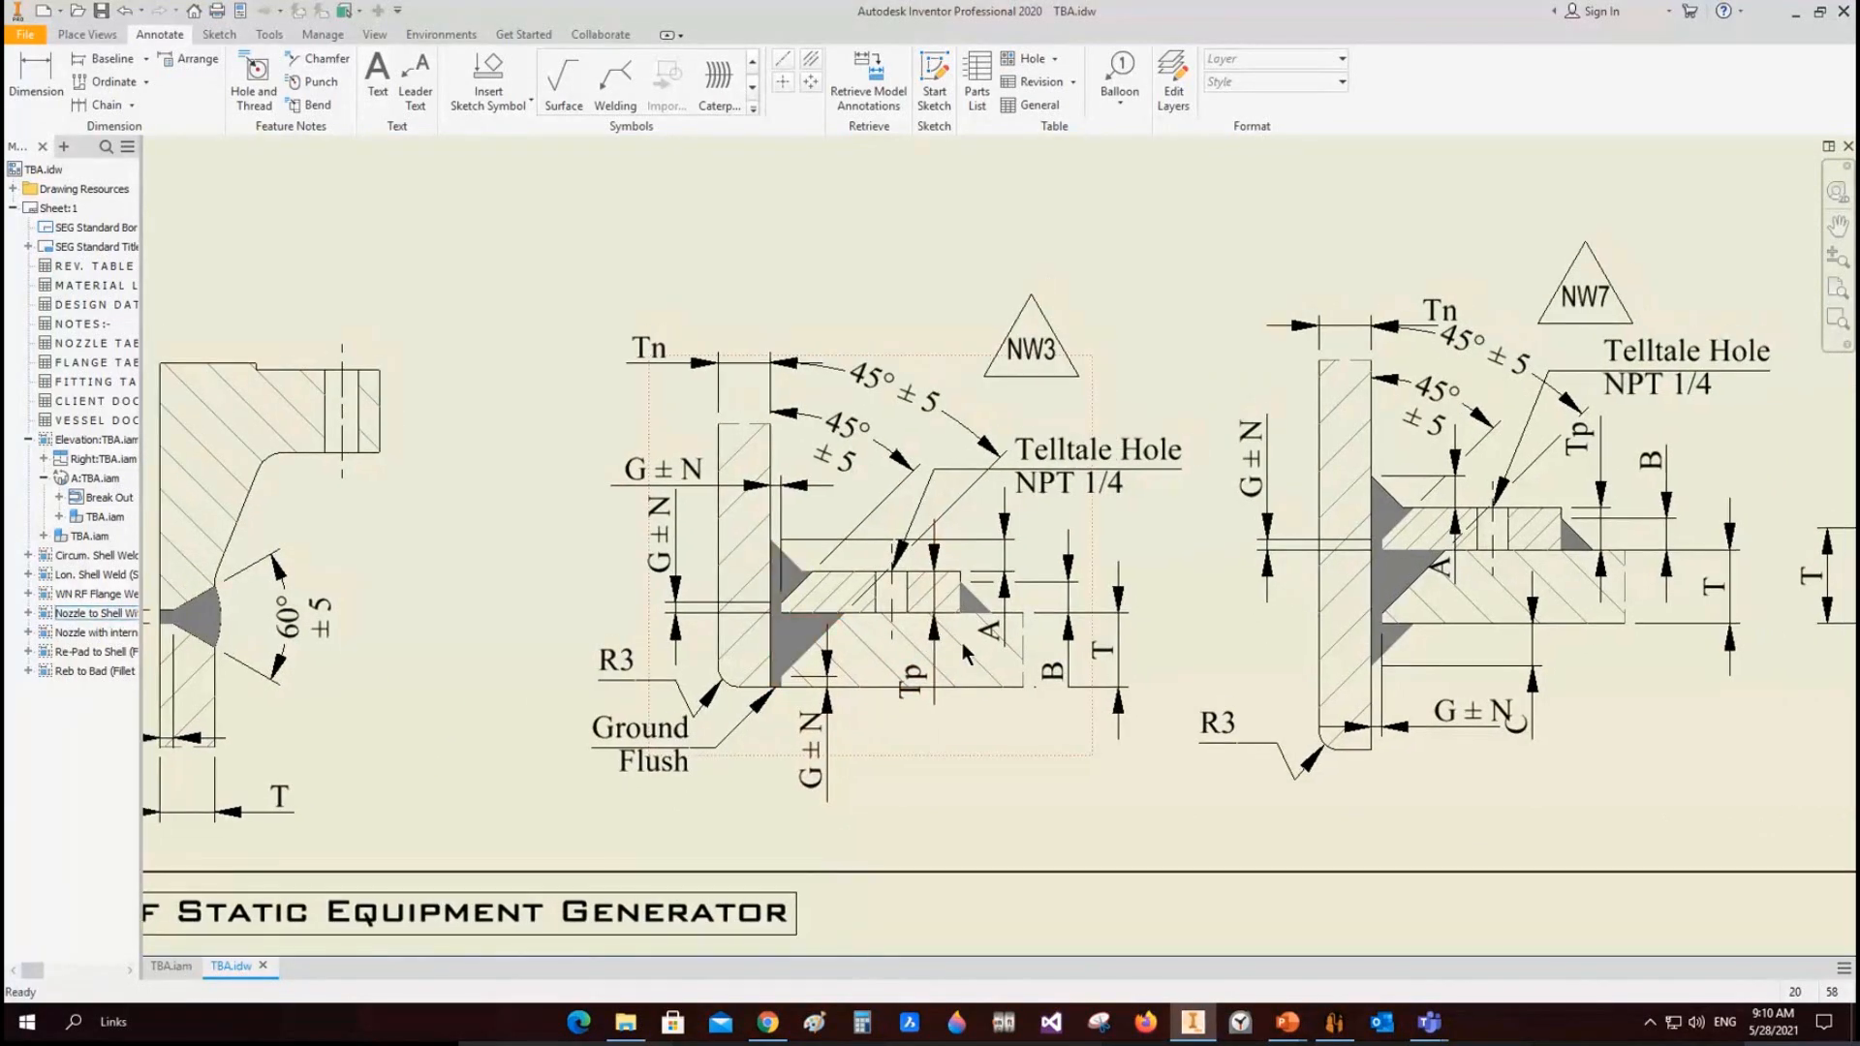
Step: Read the Nozzle Table rows for N1 and N2, especially the weld style and the A, B and C columns
scroll(945, 635, down, 5)
scroll(688, 635, up, 3)
scroll(688, 642, down, 5)
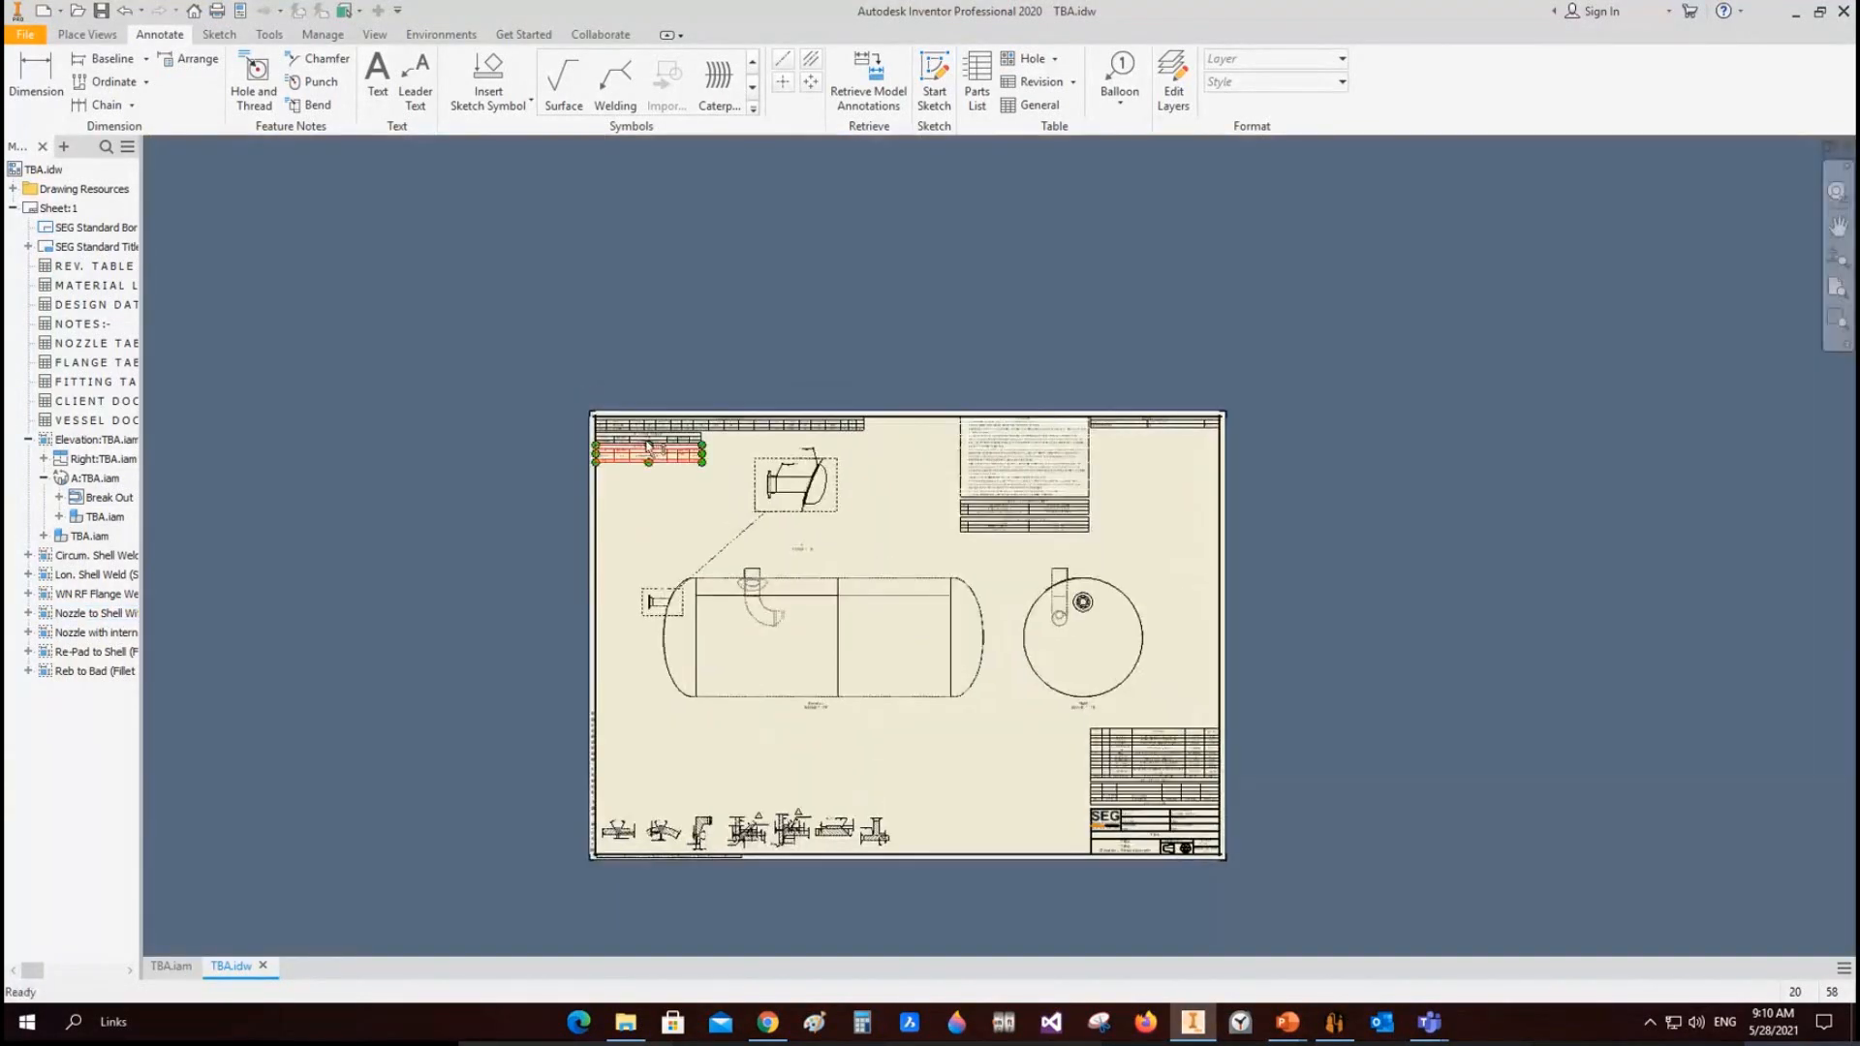
scroll(608, 504, up, 5)
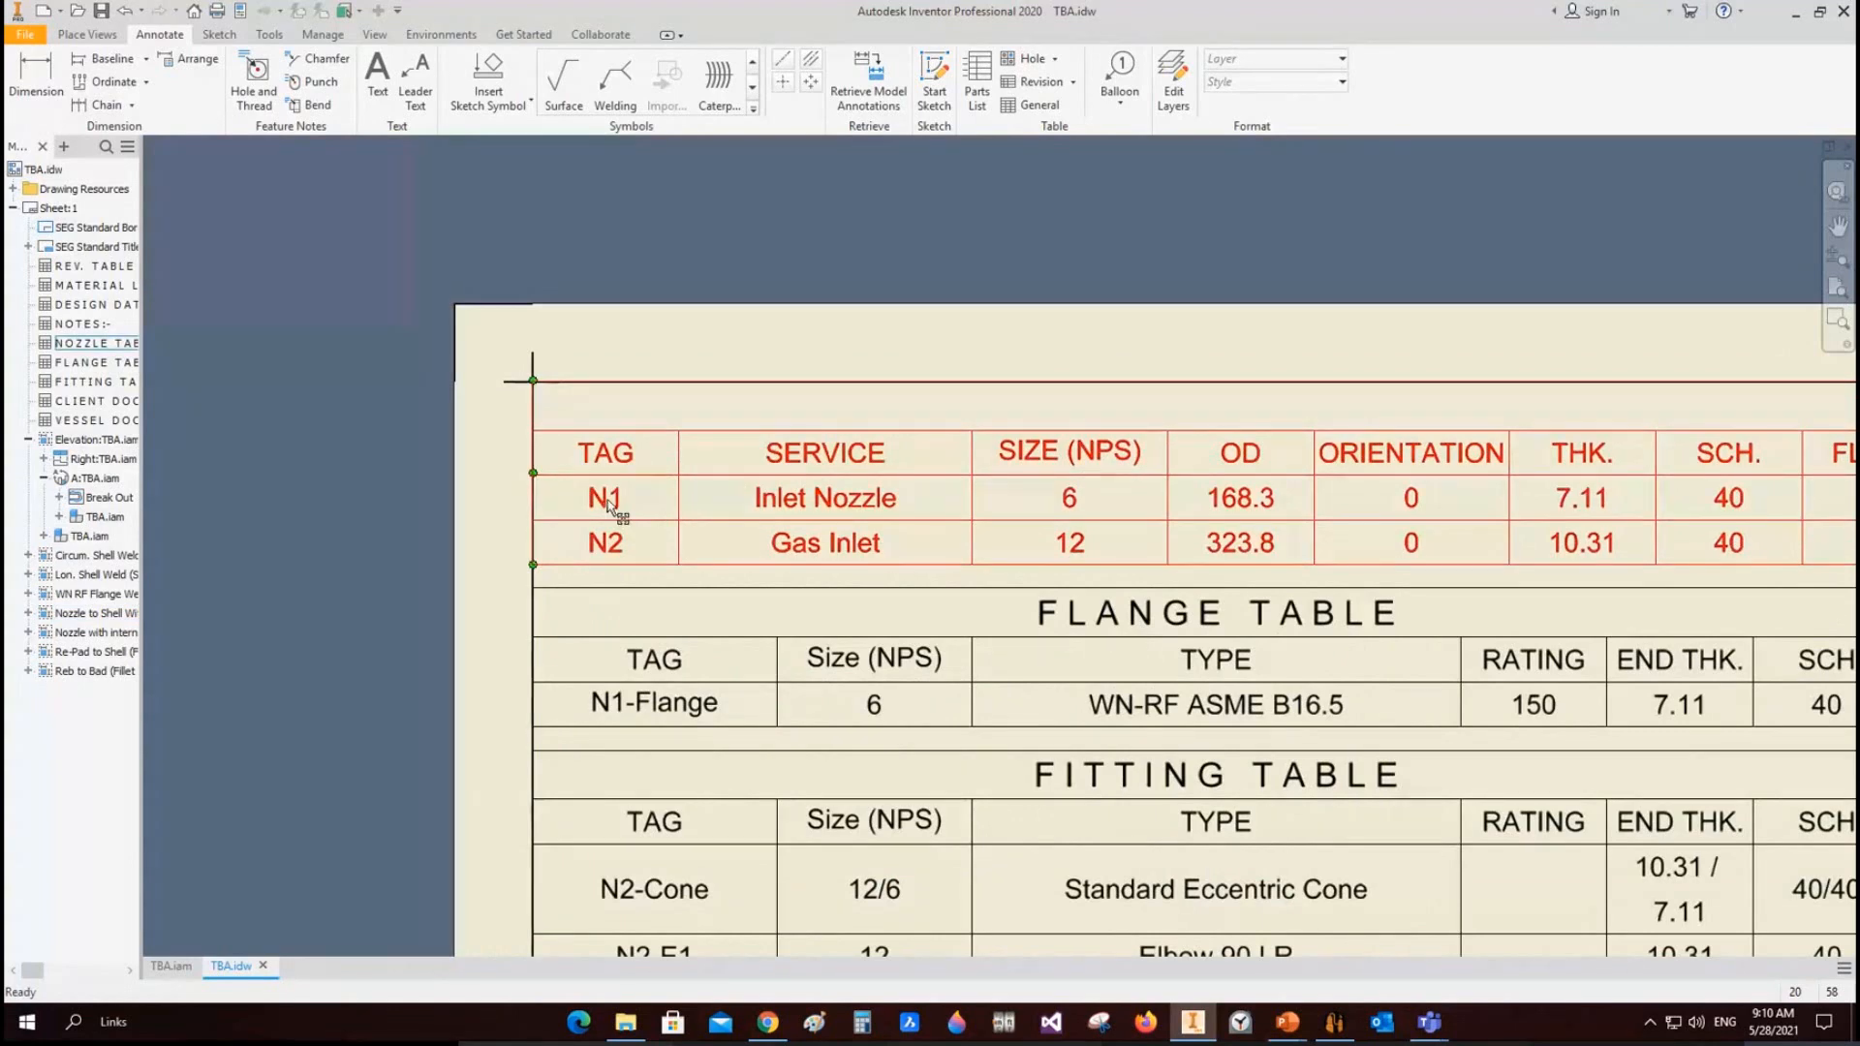
scroll(607, 503, down, 2)
scroll(918, 511, down, 2)
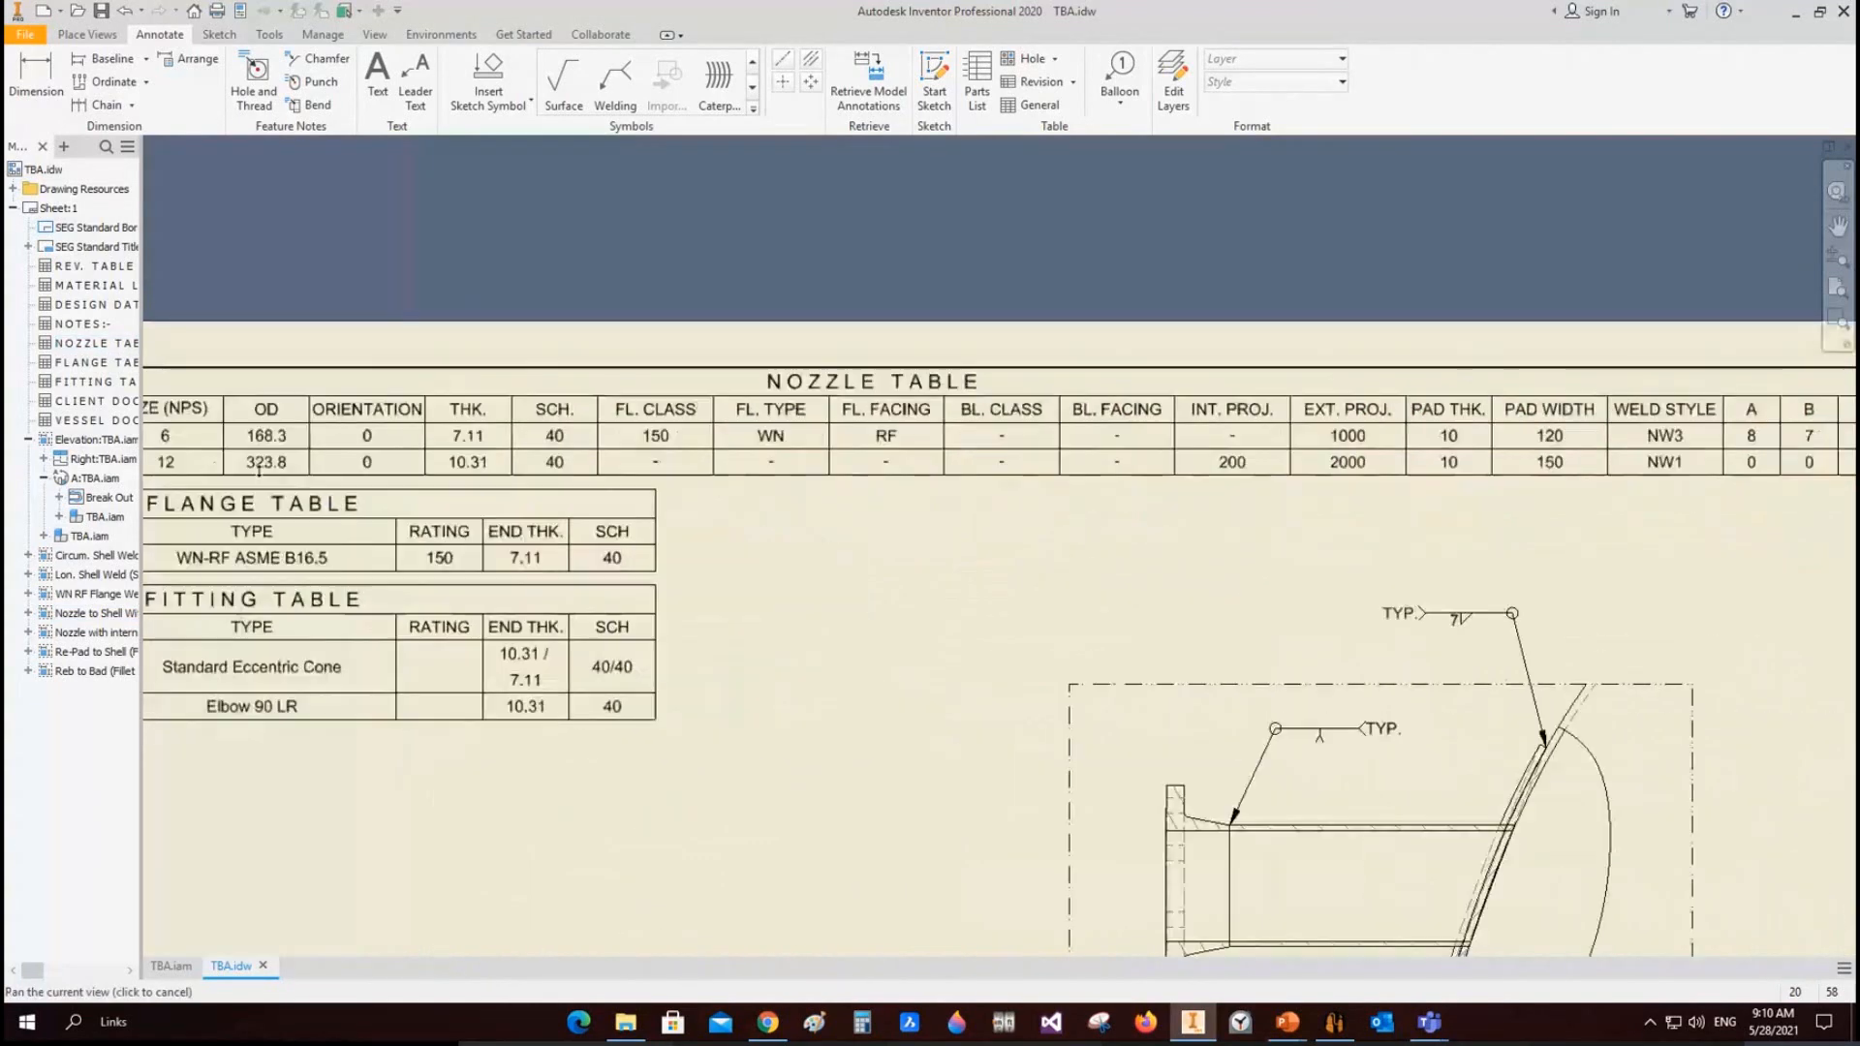
scroll(1235, 428, up, 3)
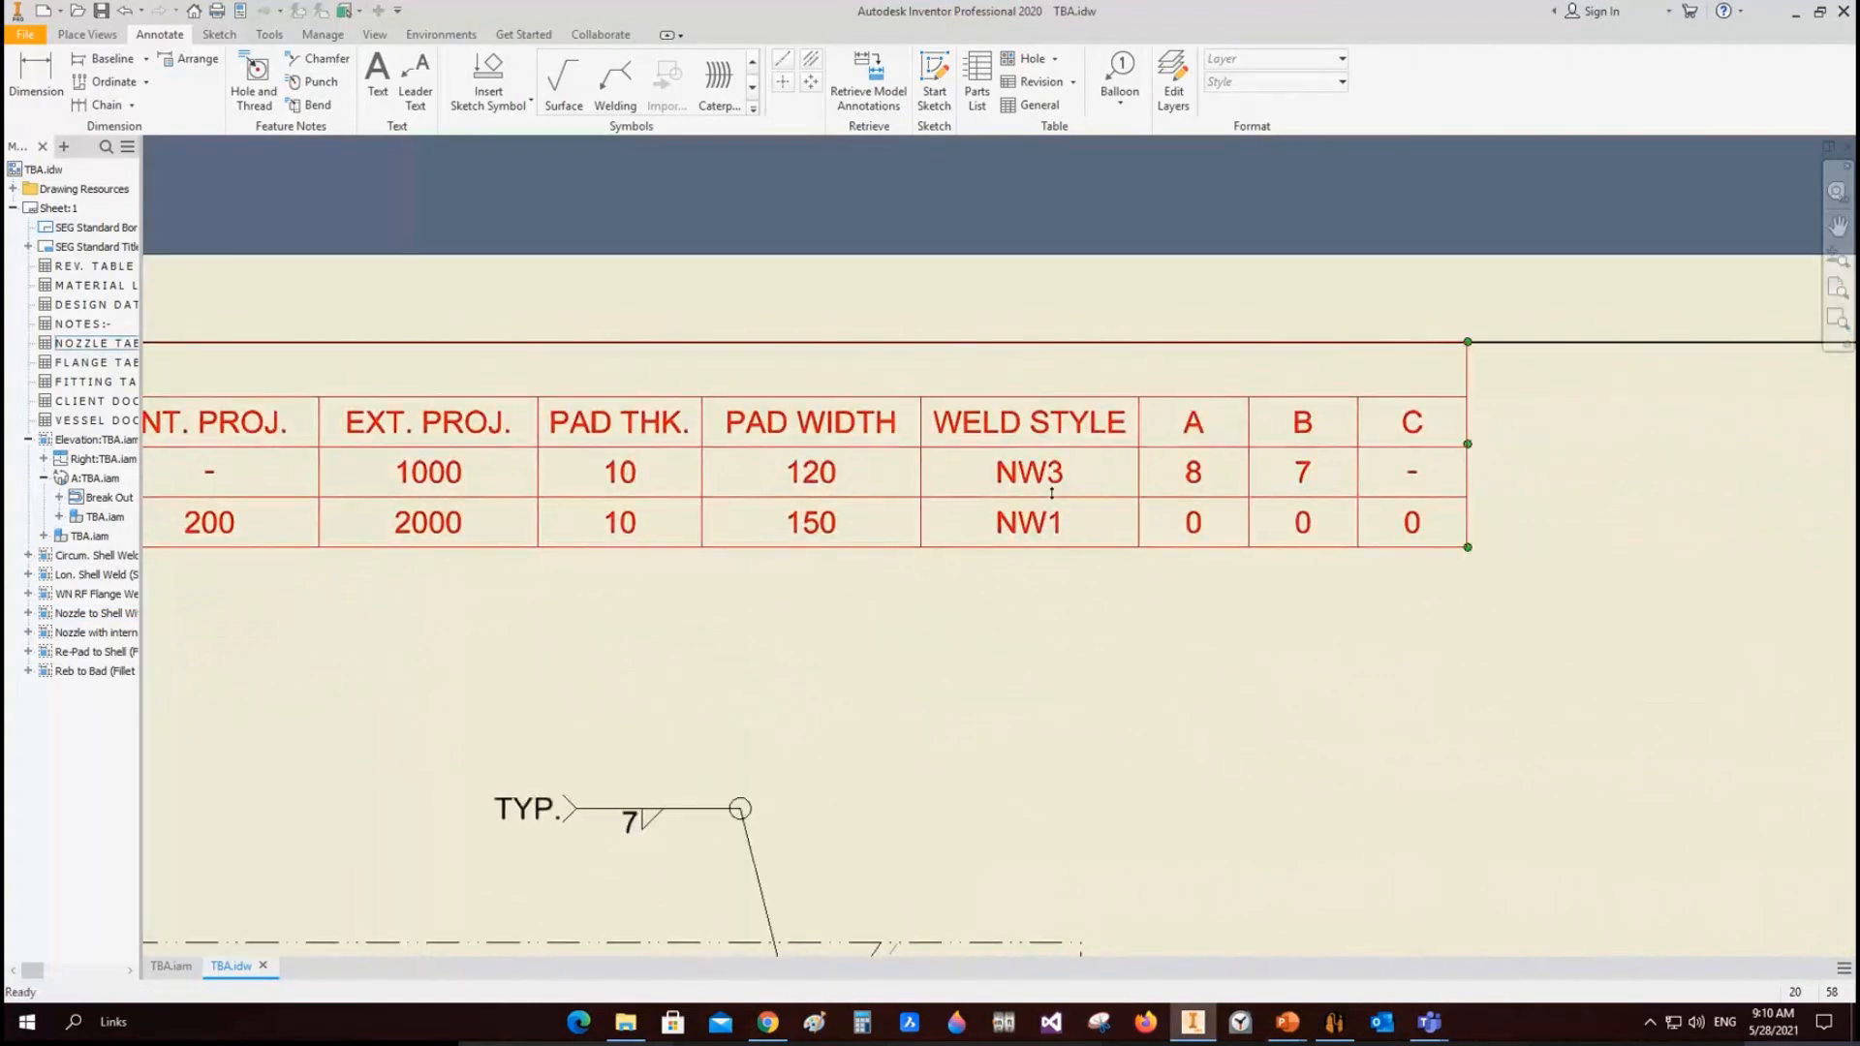
scroll(1059, 485, up, 3)
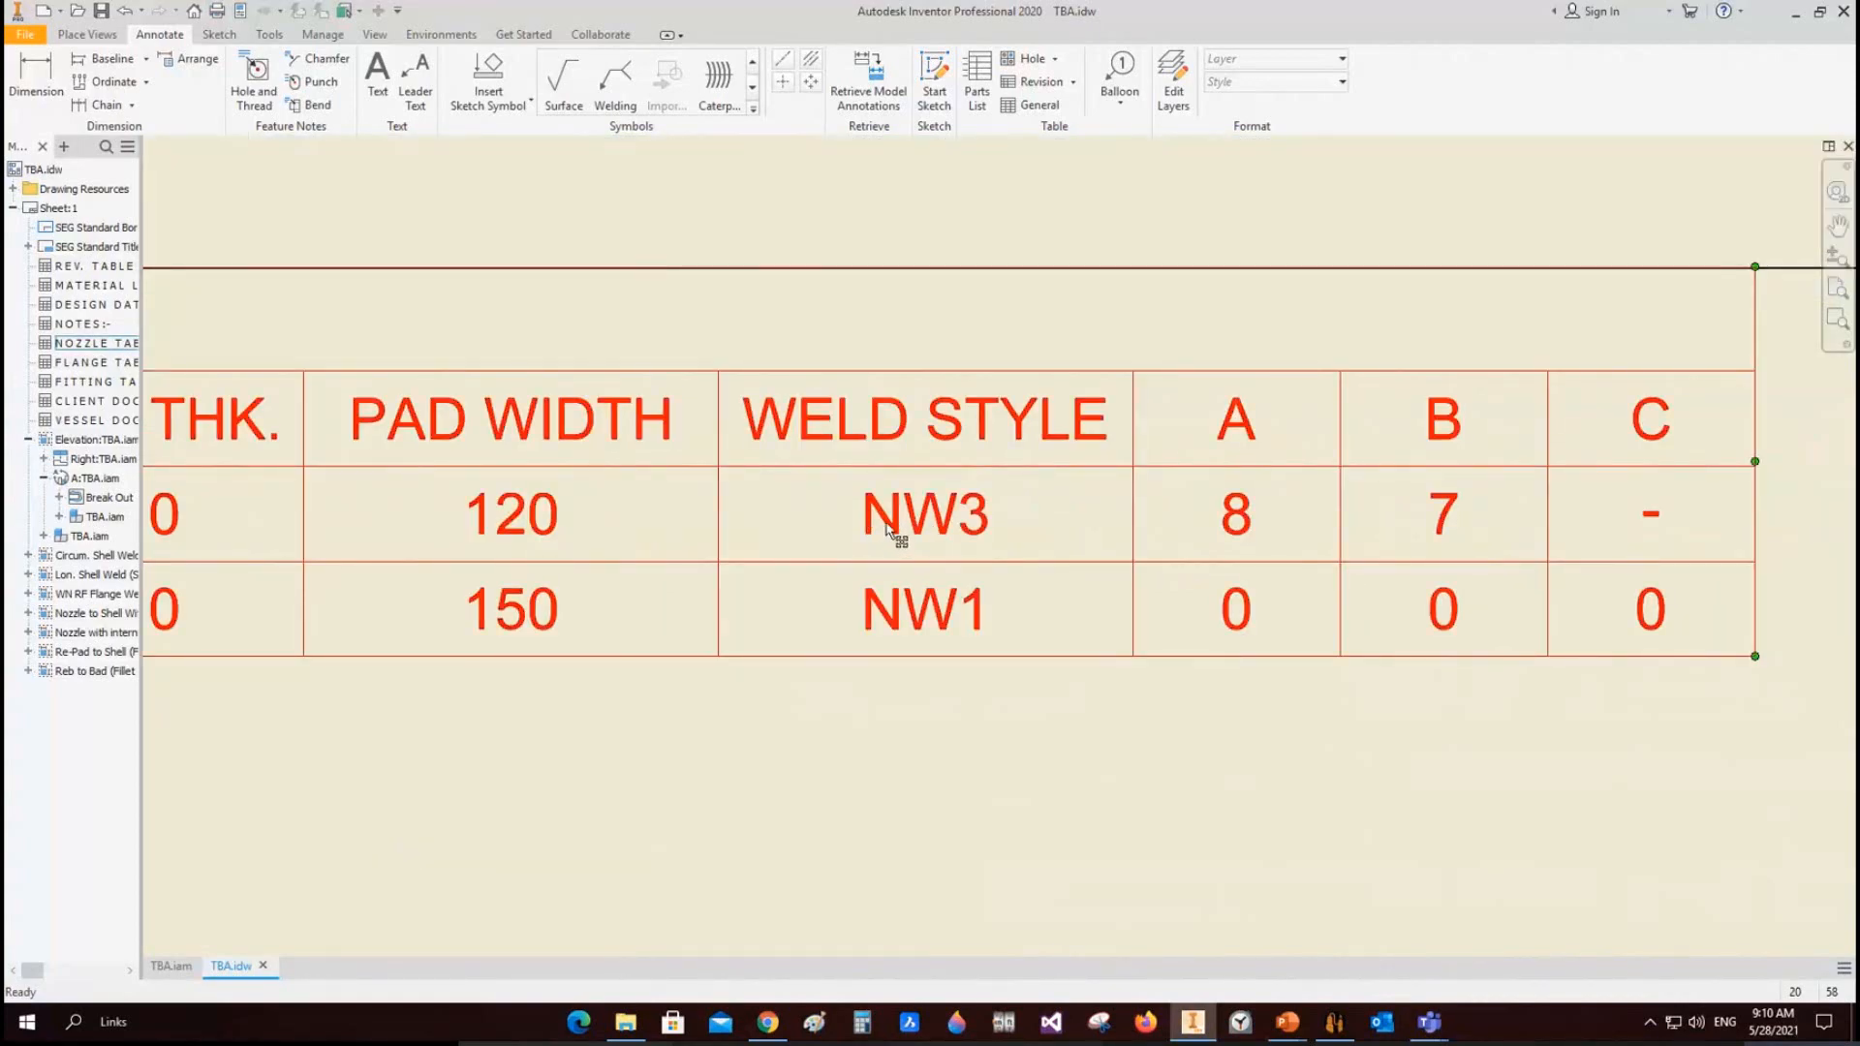
middle_drag(1316, 596, 1081, 603)
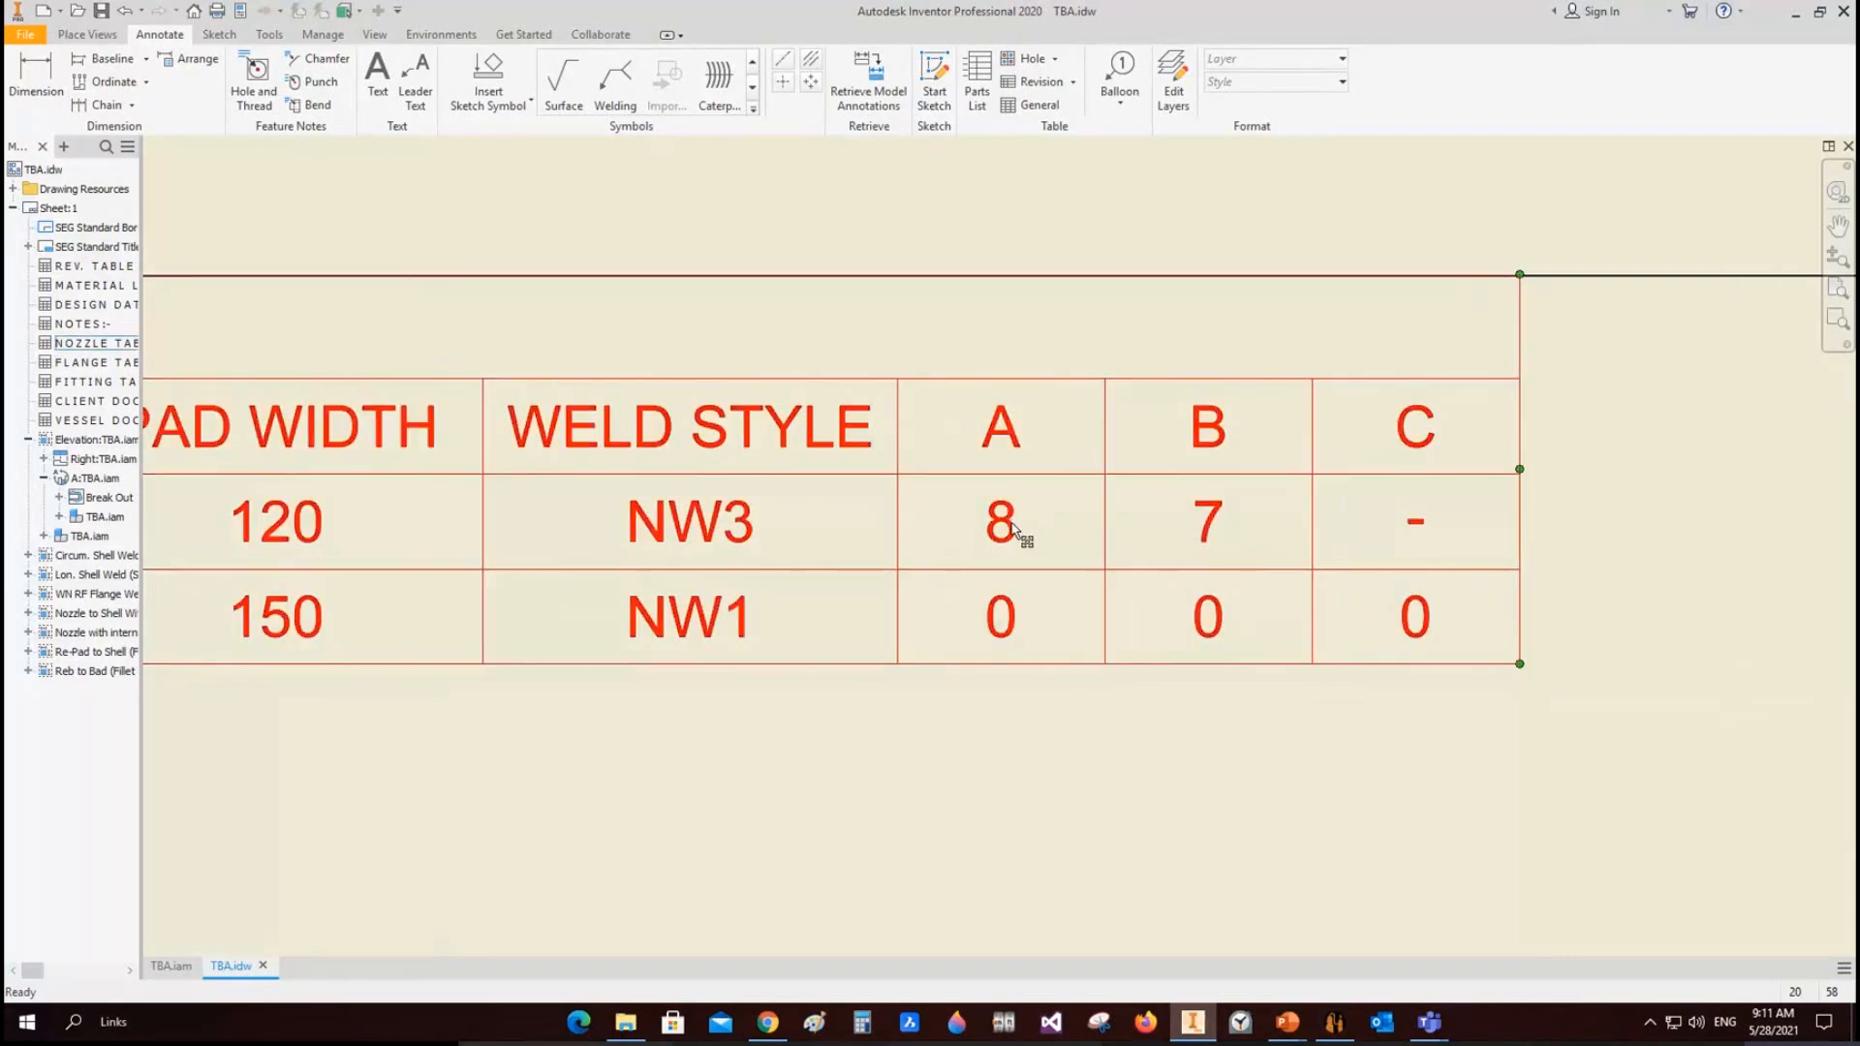
scroll(1210, 524, down, 3)
scroll(1211, 523, down, 5)
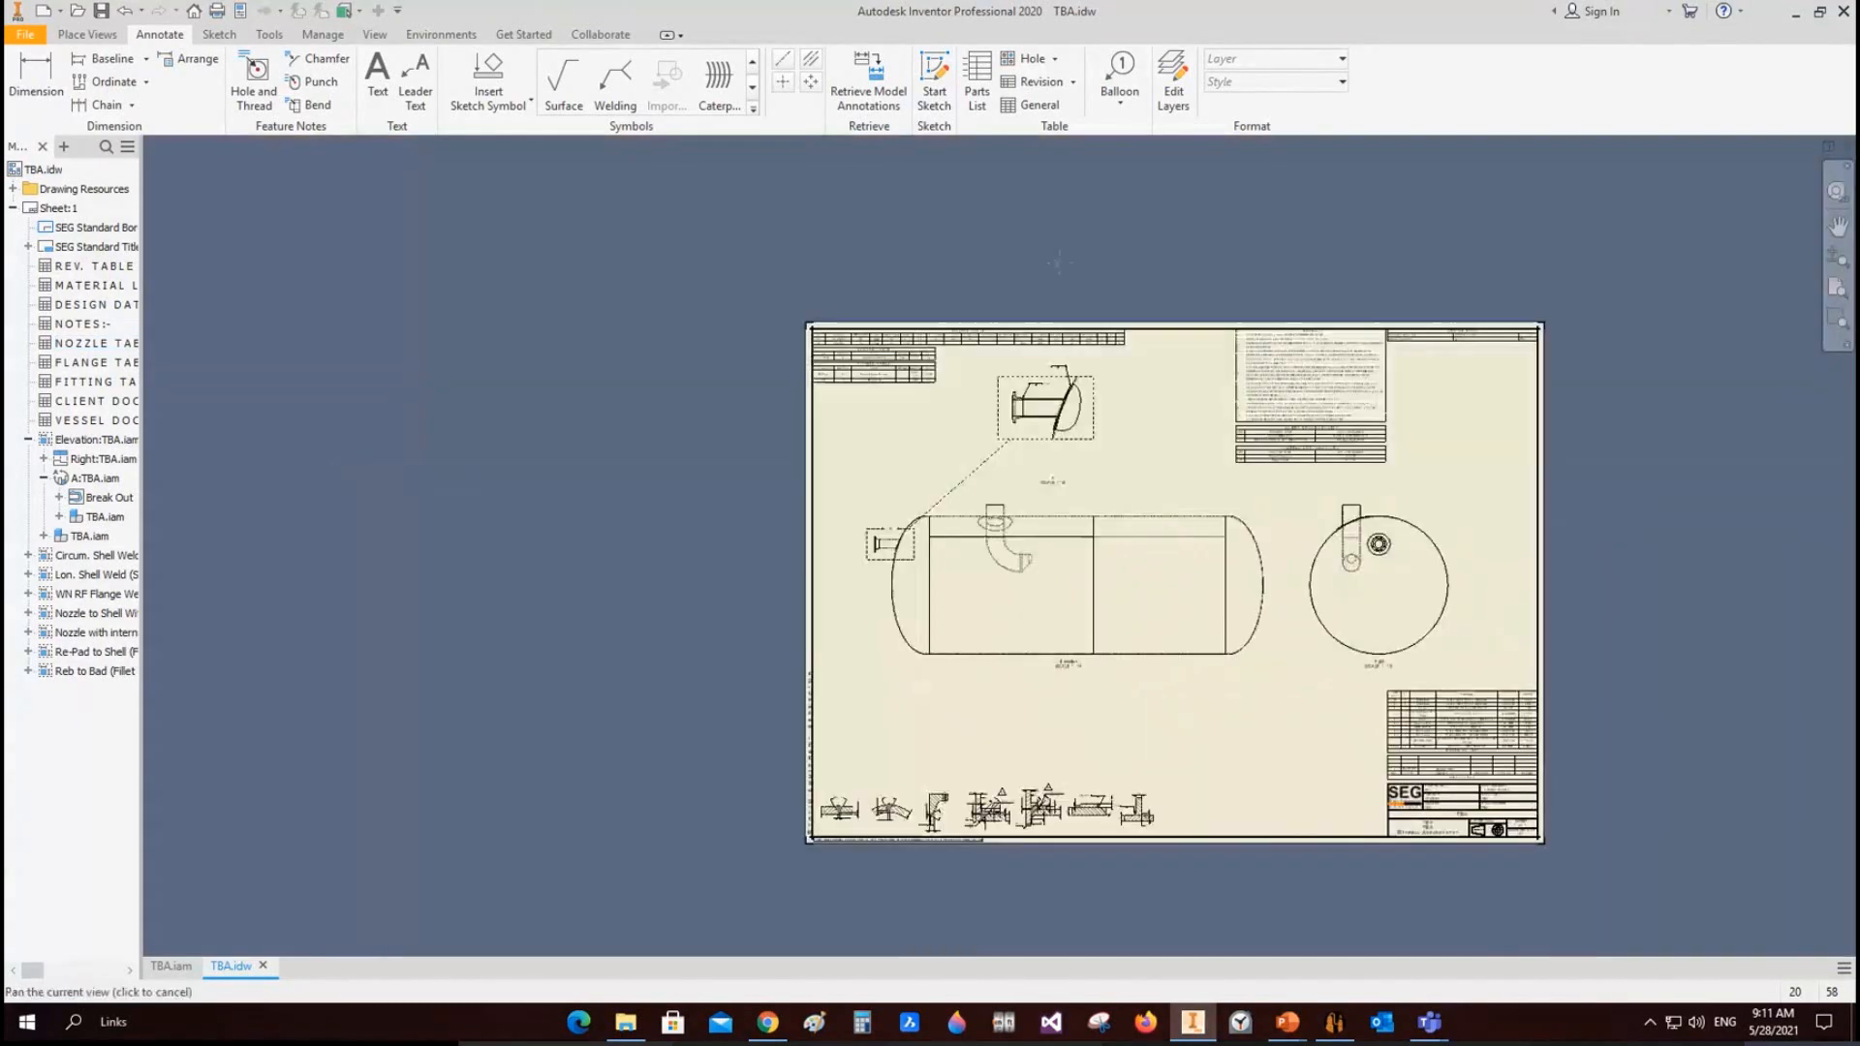
Step: Compare dimensions A and B in the NW3 weld detail with the A and B columns of the Nozzle Table
scroll(1005, 640, up, 6)
scroll(899, 567, up, 5)
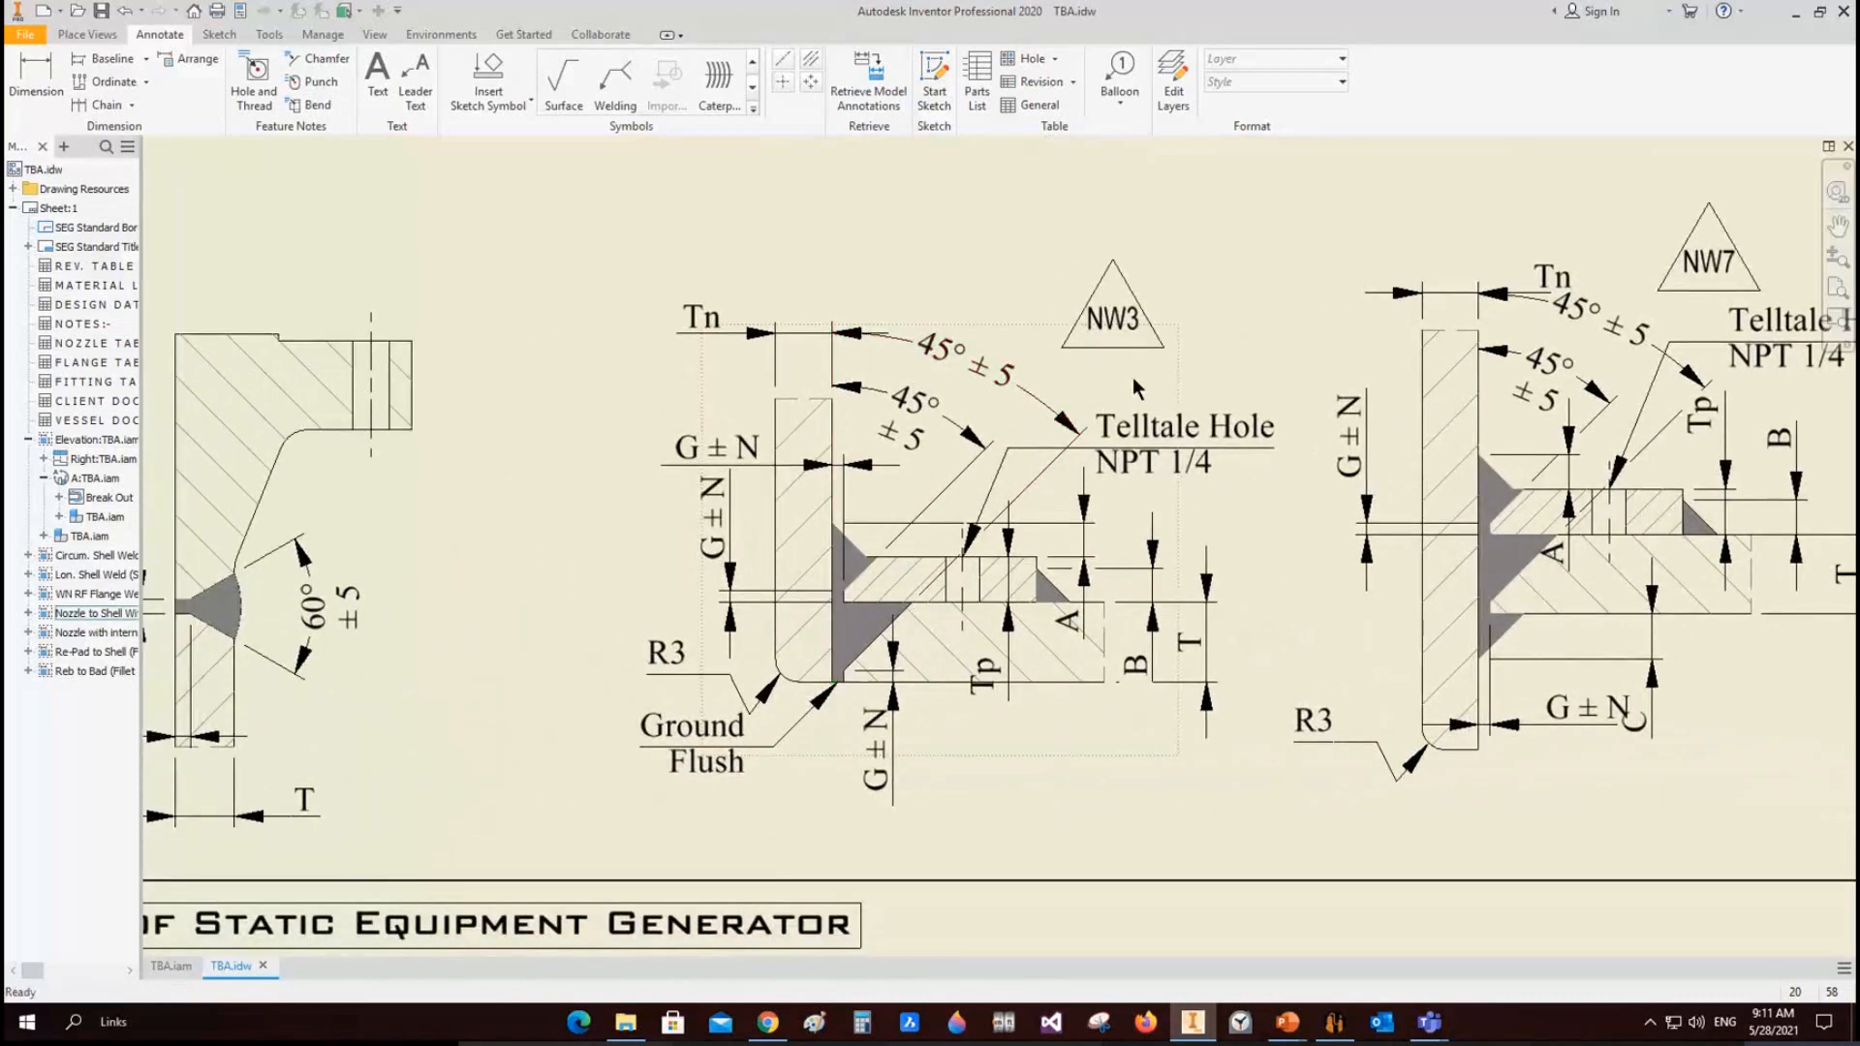
middle_drag(983, 630, 1001, 598)
click(1095, 600)
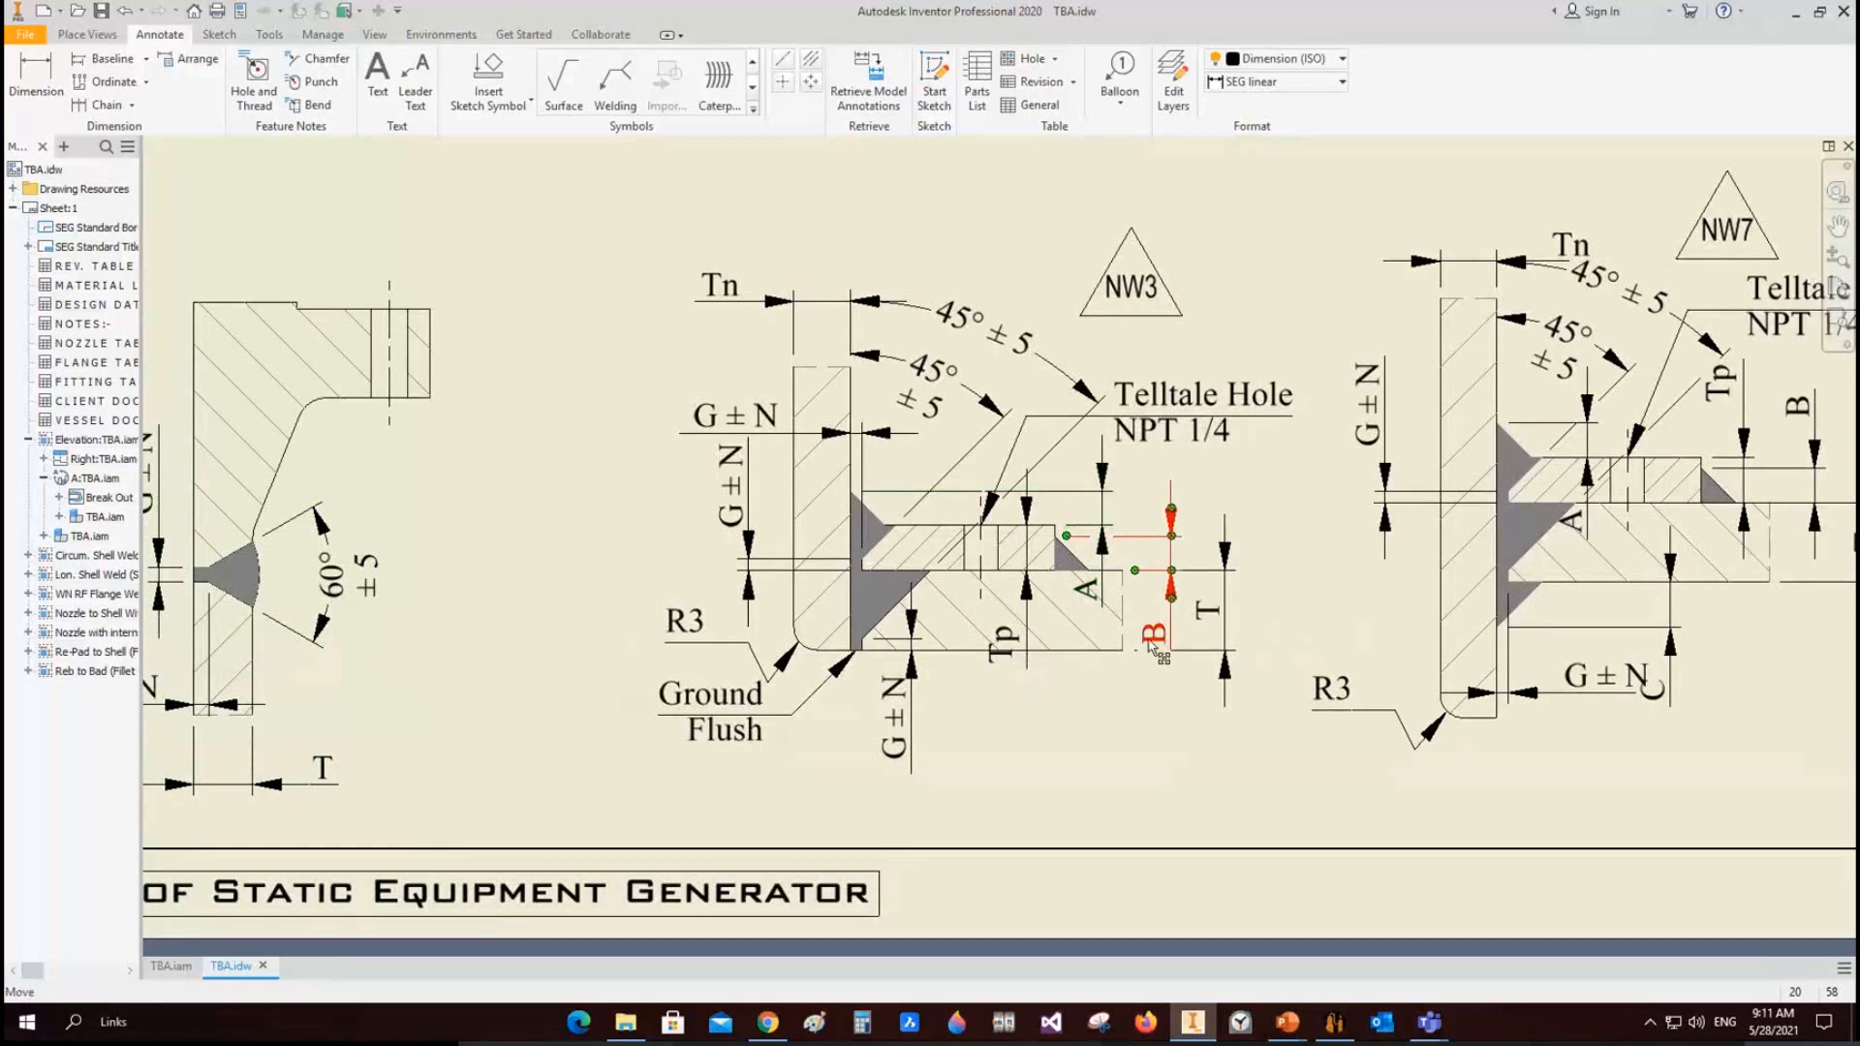
scroll(1012, 862, down, 3)
scroll(1012, 862, down, 3)
scroll(1032, 365, up, 8)
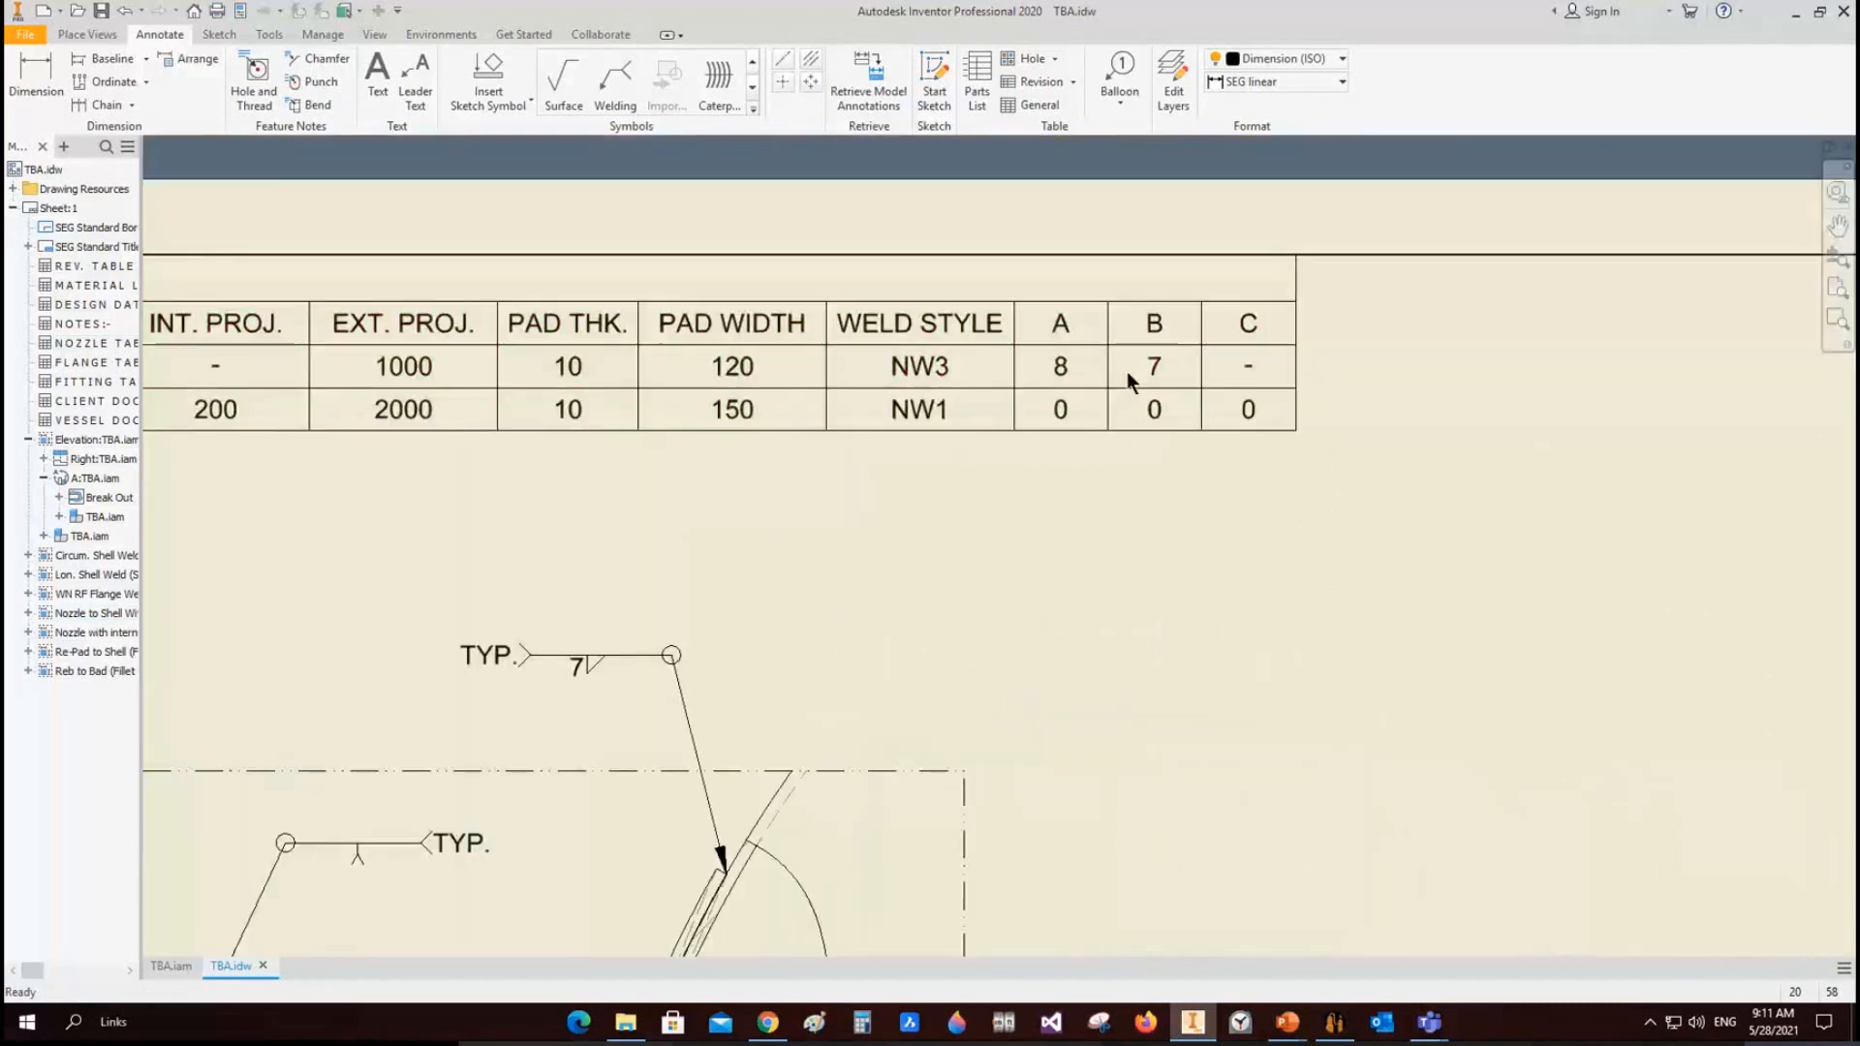
scroll(1240, 356, down, 3)
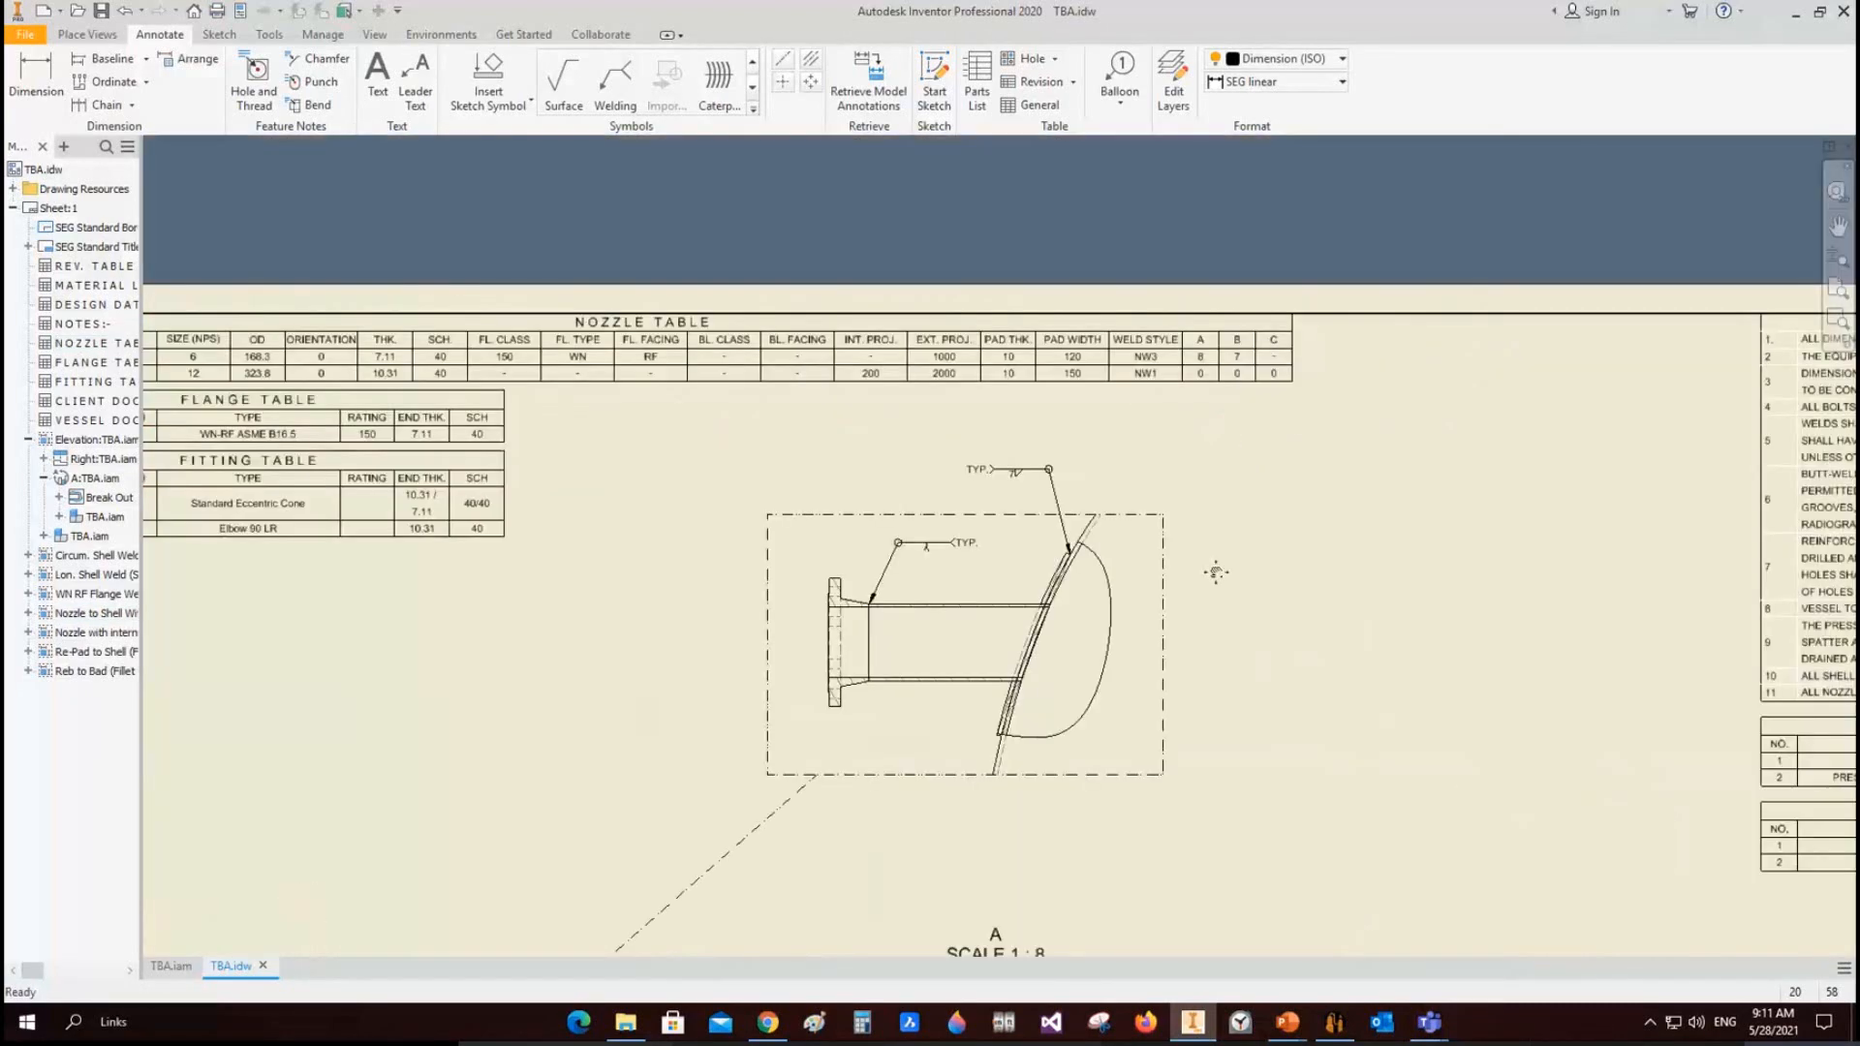
Step: Switch to Static Equipment Generator and save nozzle N2's welding detail with A 6 mm, B 7 mm and C 5 mm
click(1333, 1022)
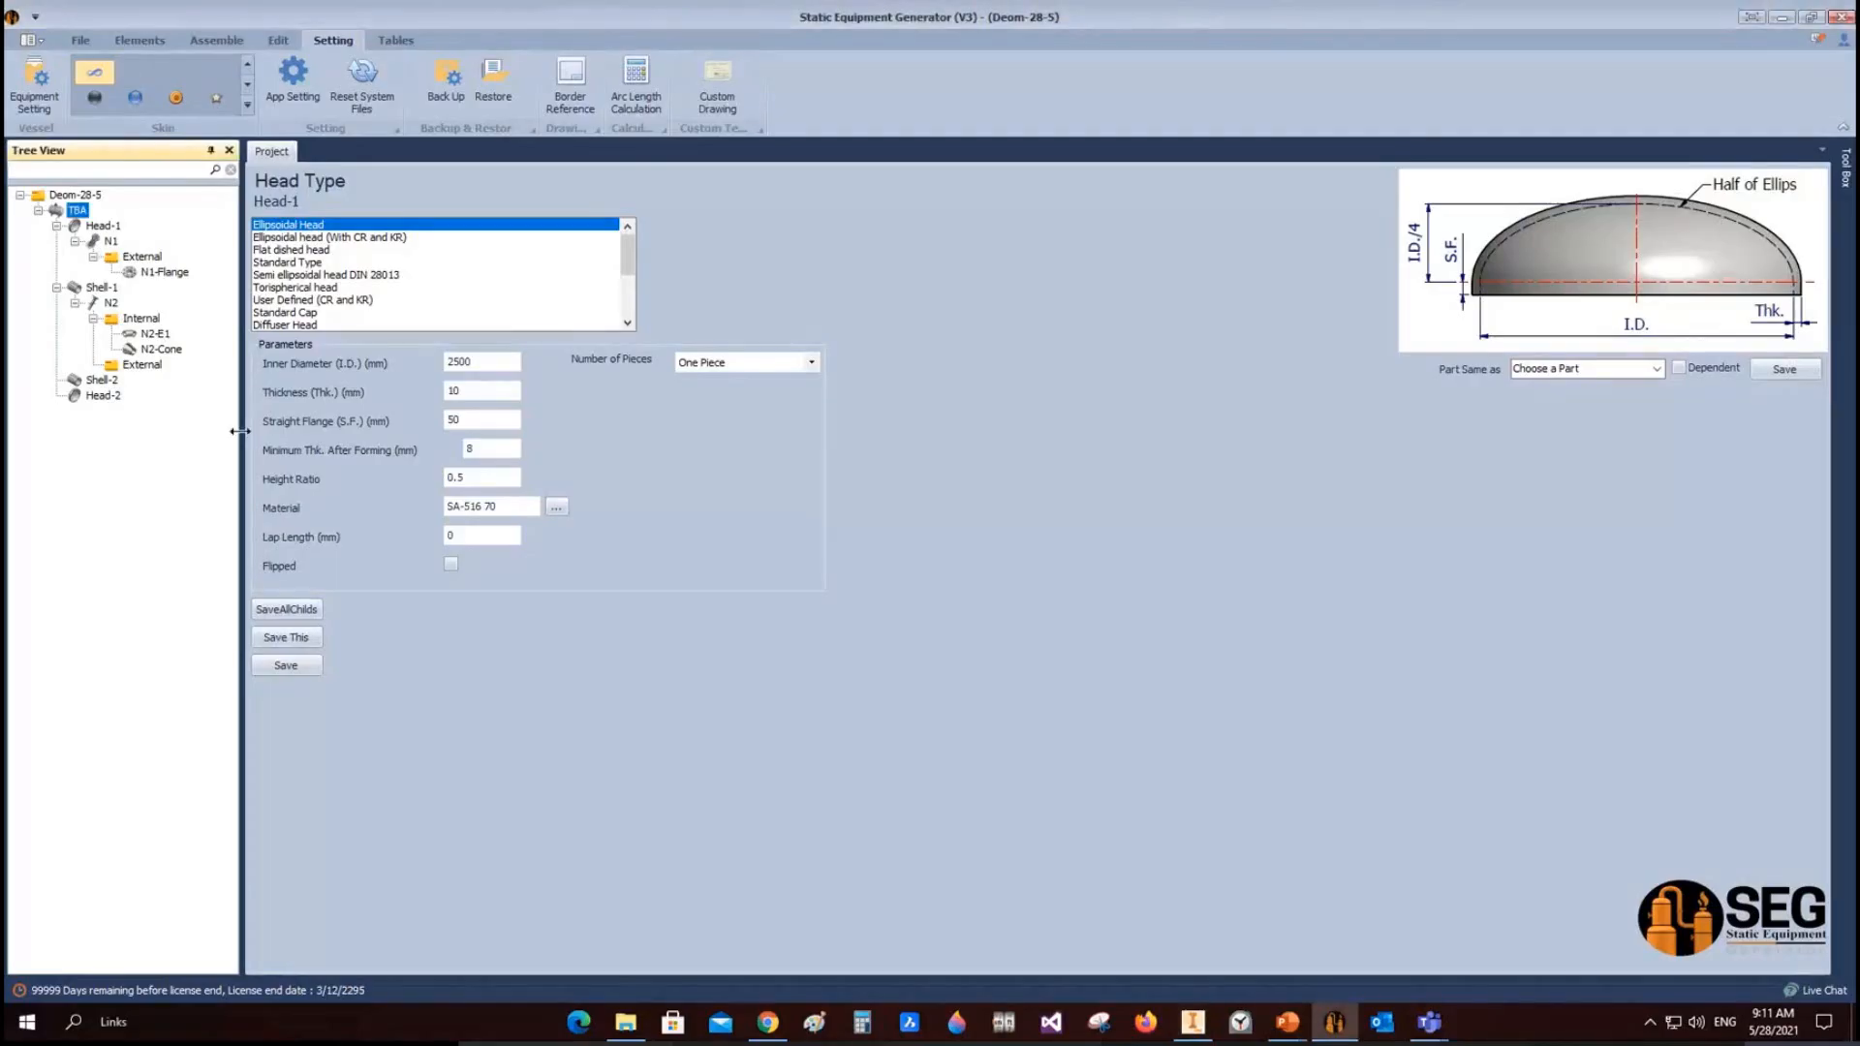
click(111, 302)
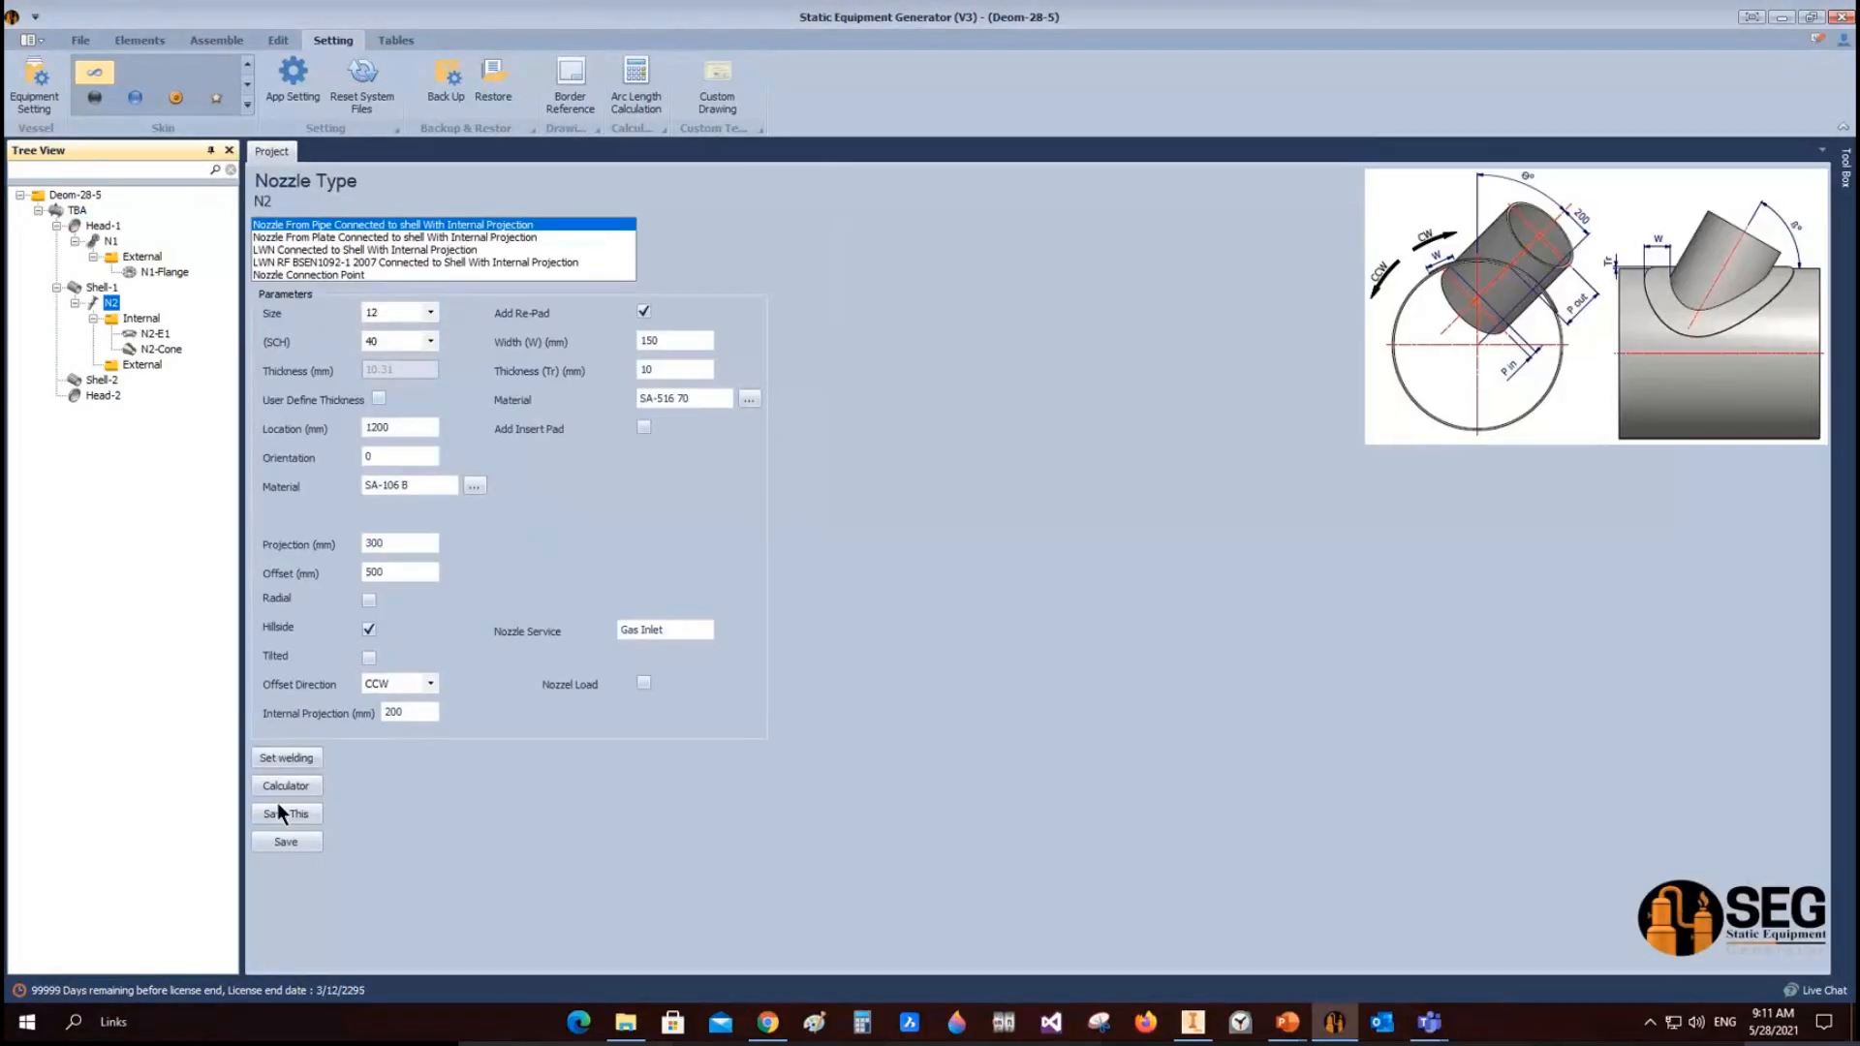
click(289, 758)
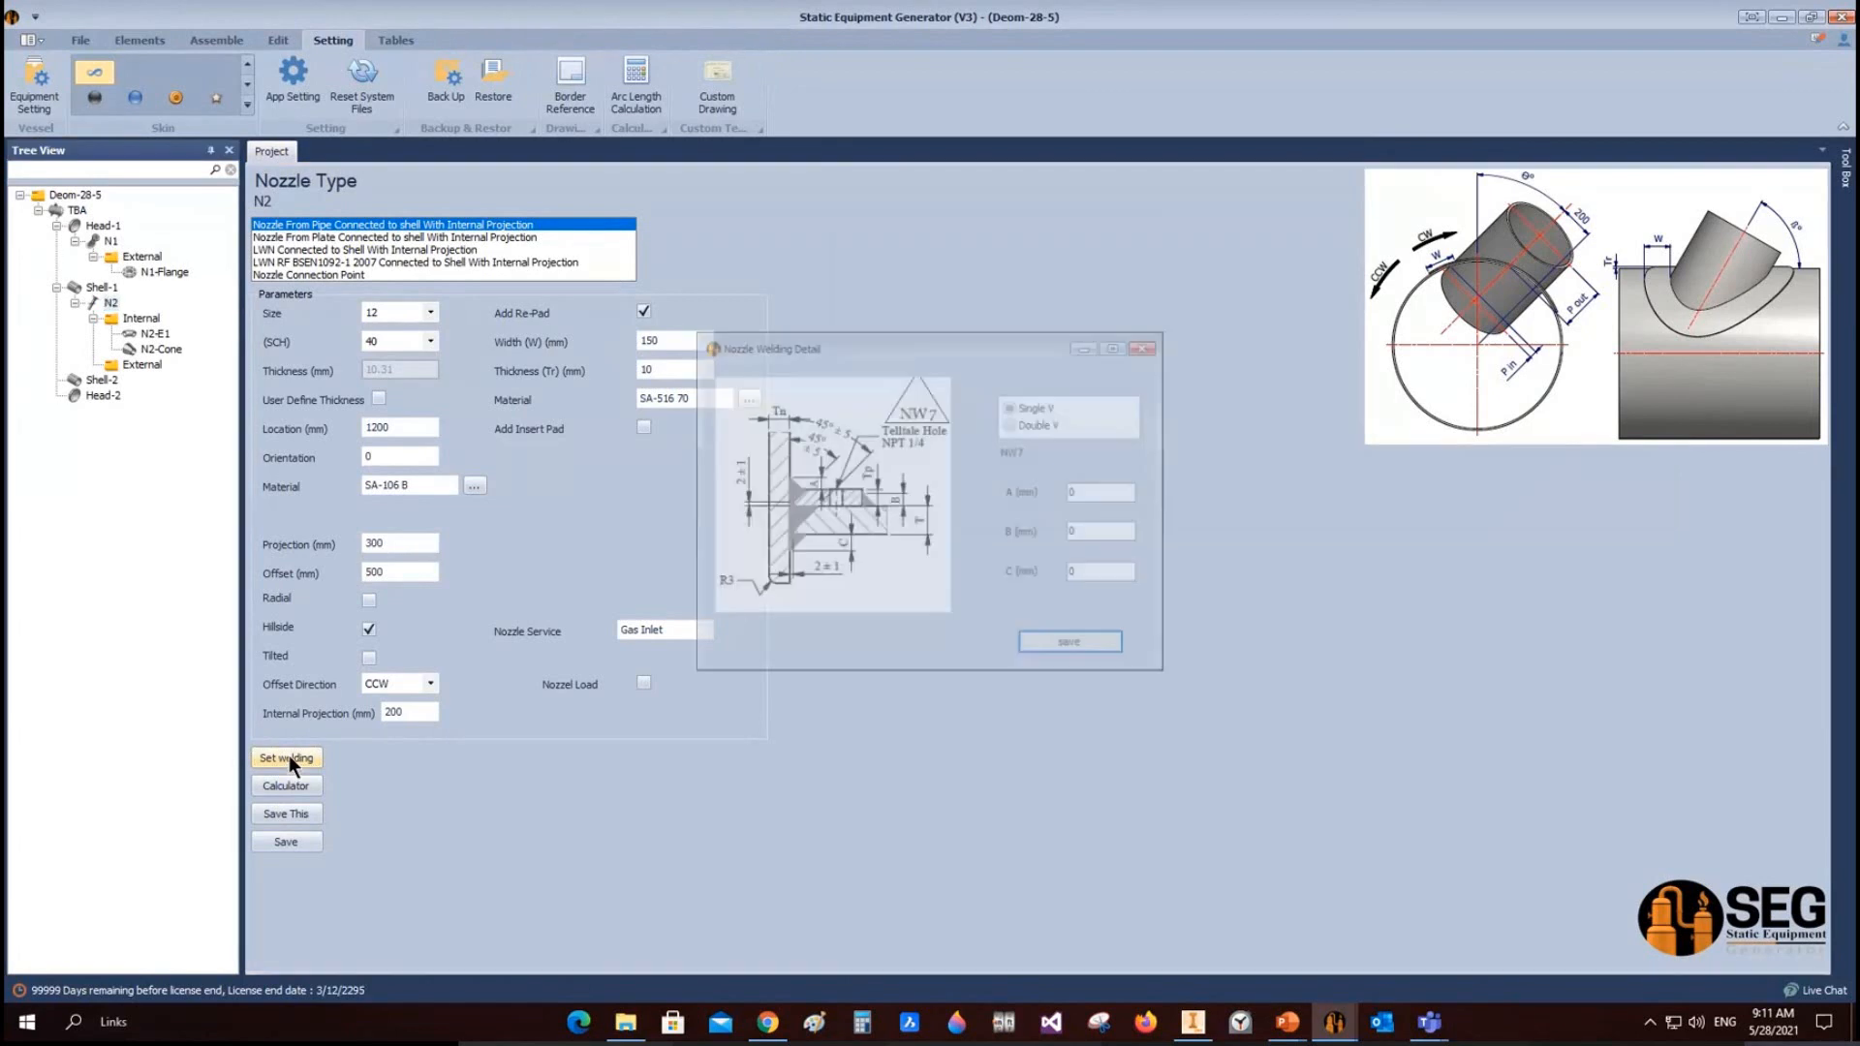
click(1105, 492)
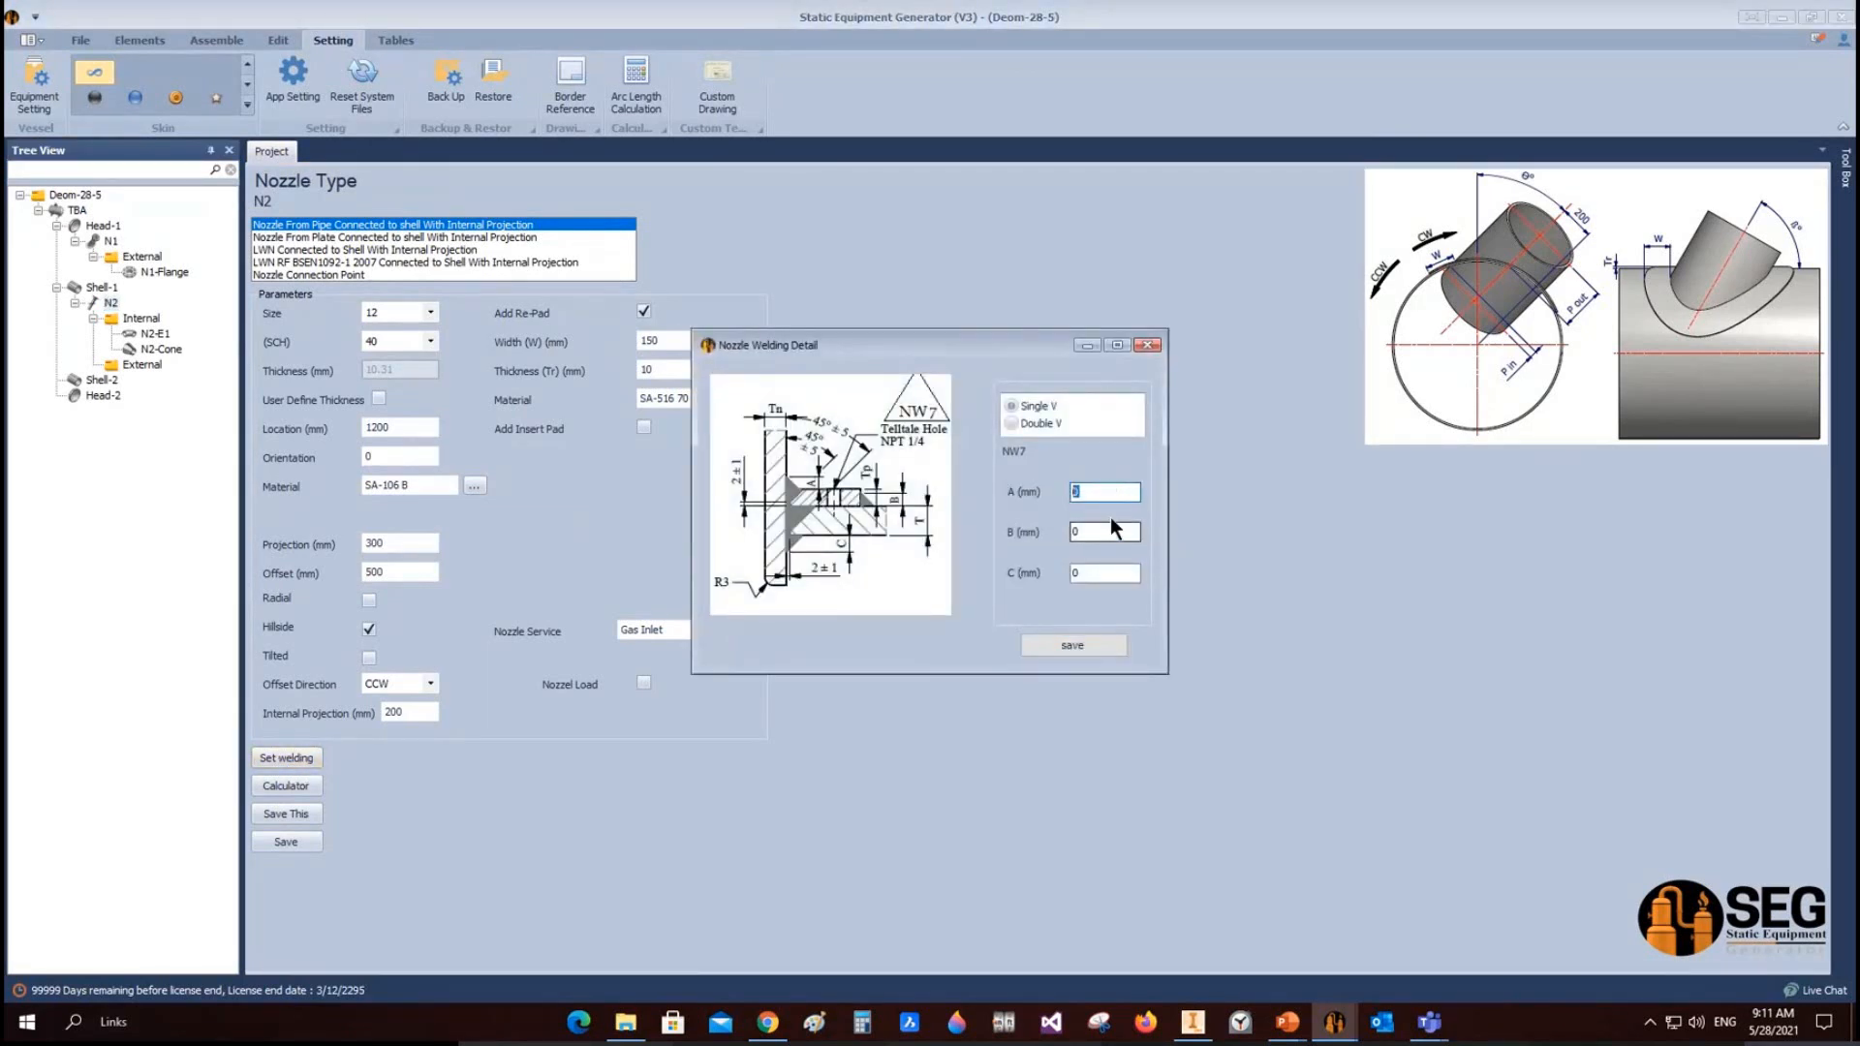
text(6)
key(Tab)
text(7)
click(1096, 580)
text(5)
click(1072, 643)
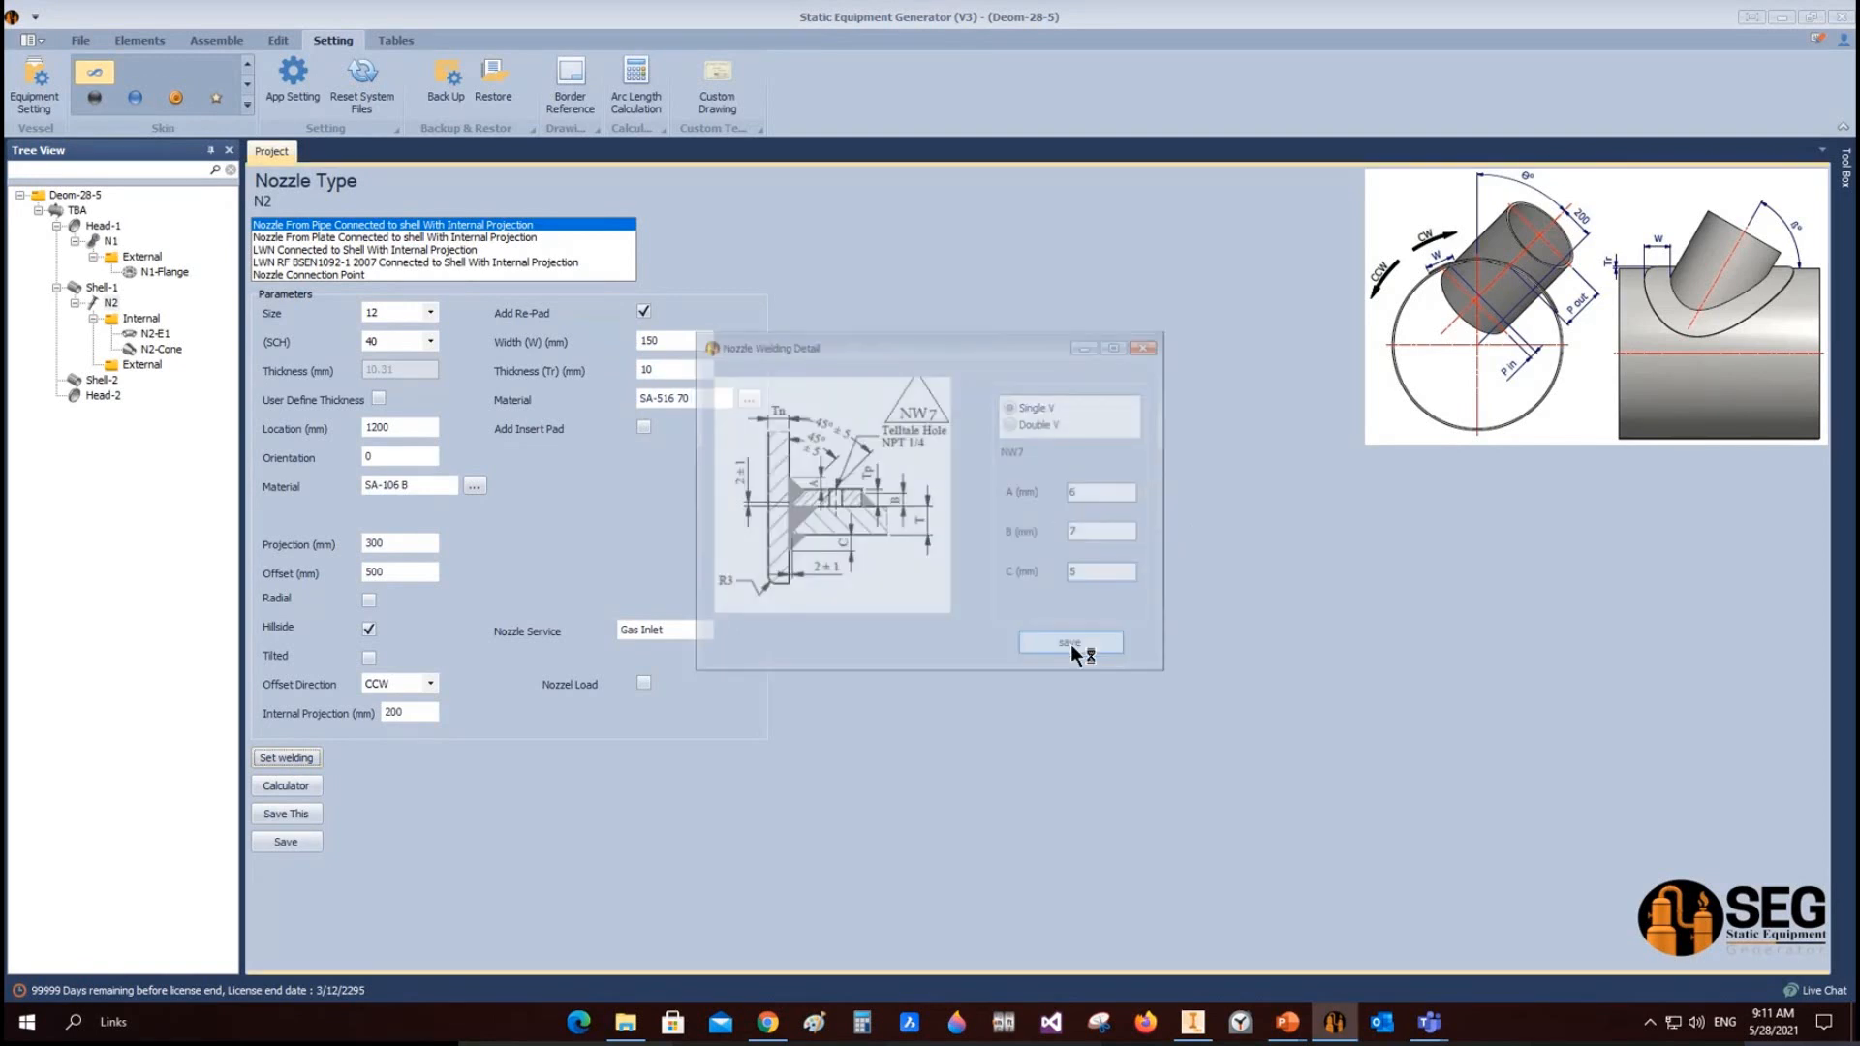
Step: Open the generator's Nozzle Table, check N2's weld style and A, B and C values, and close the table
click(393, 41)
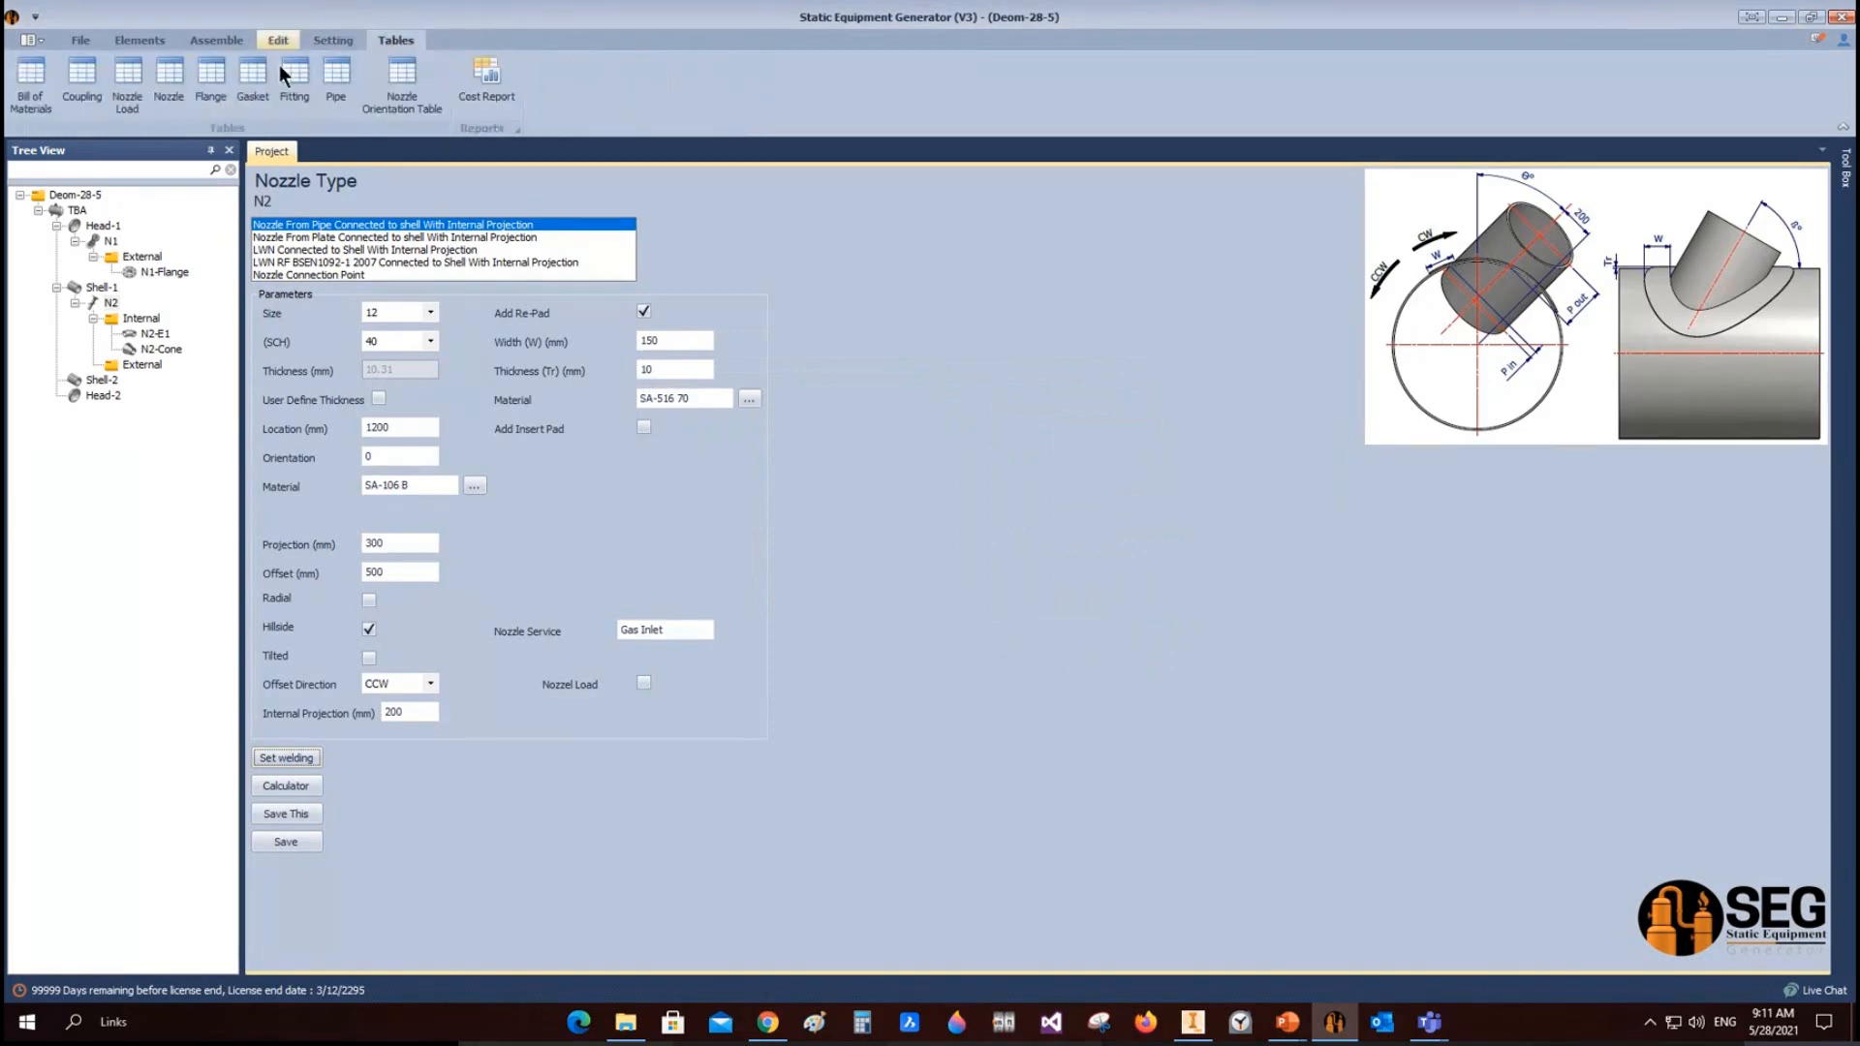
click(171, 67)
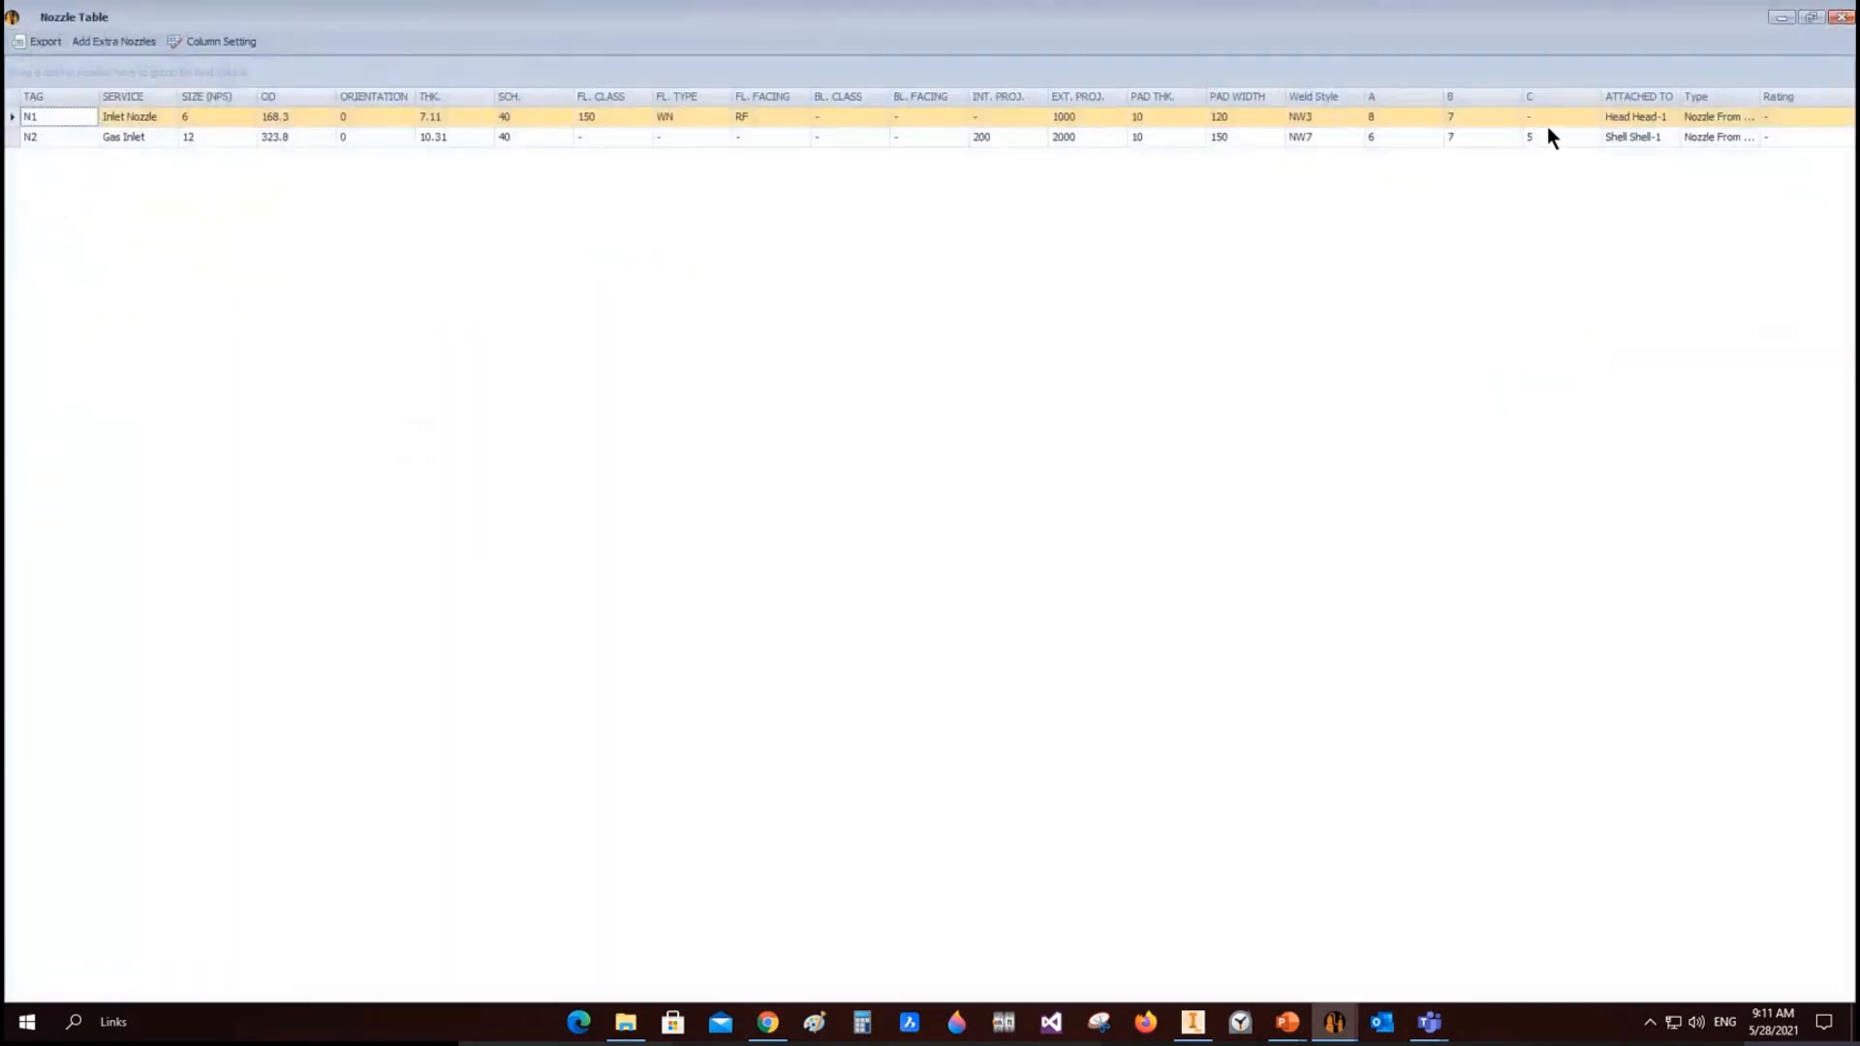
click(1377, 137)
click(1443, 136)
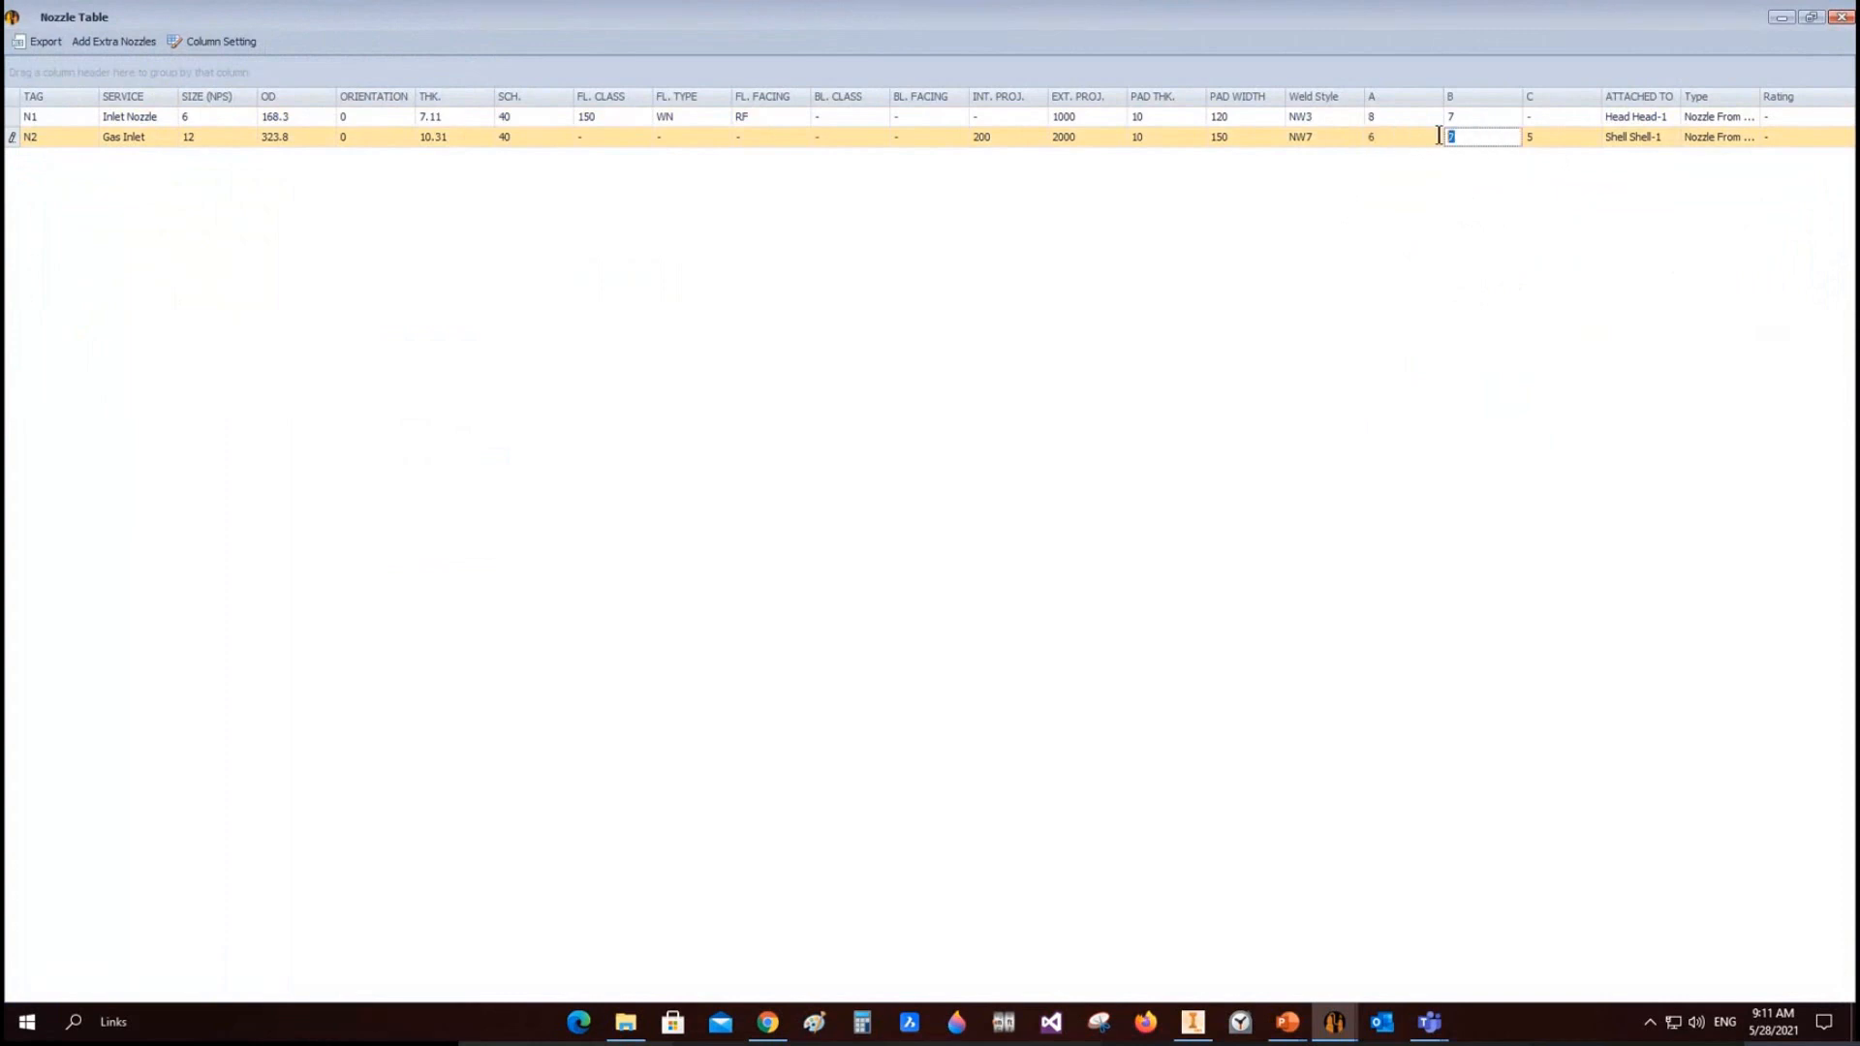
click(1560, 138)
click(1321, 135)
click(1838, 19)
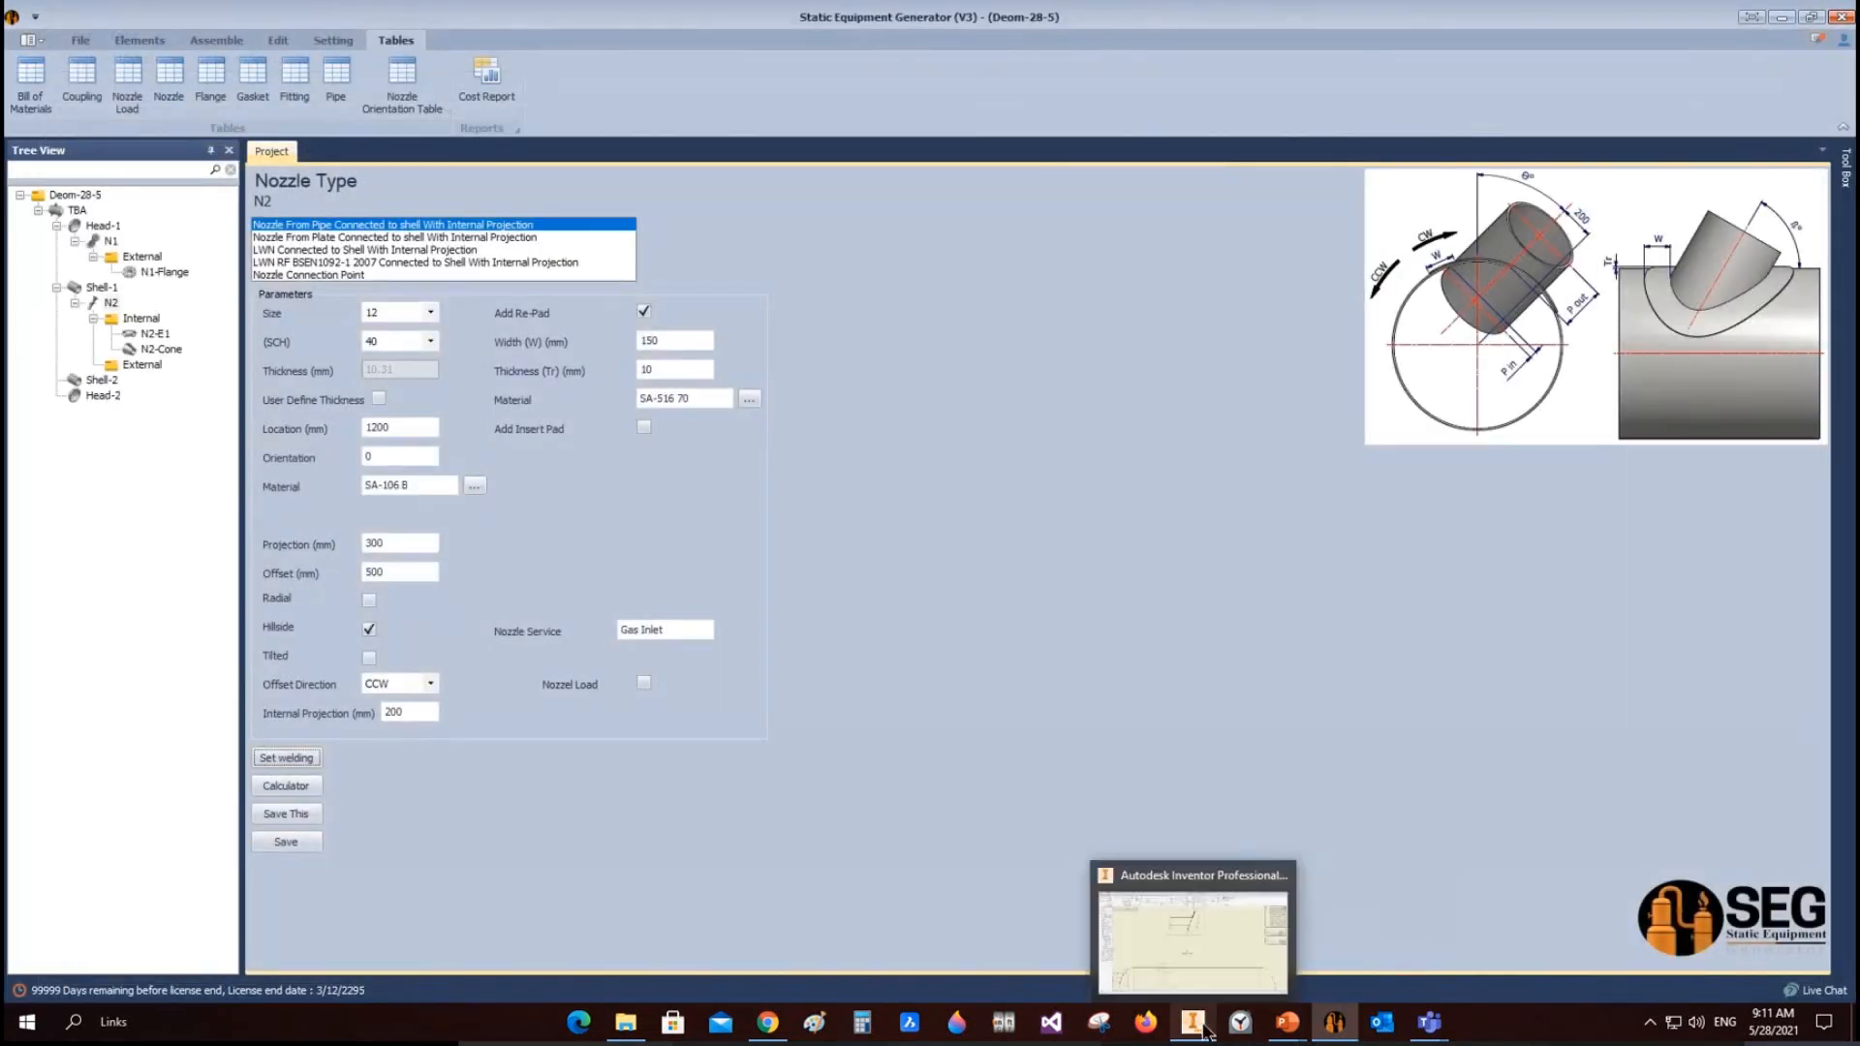
Step: Switch back to Inventor and look over the Nozzle Table and detail view A on the drawing
click(1192, 1022)
scroll(1021, 461, down, 3)
scroll(751, 420, up, 5)
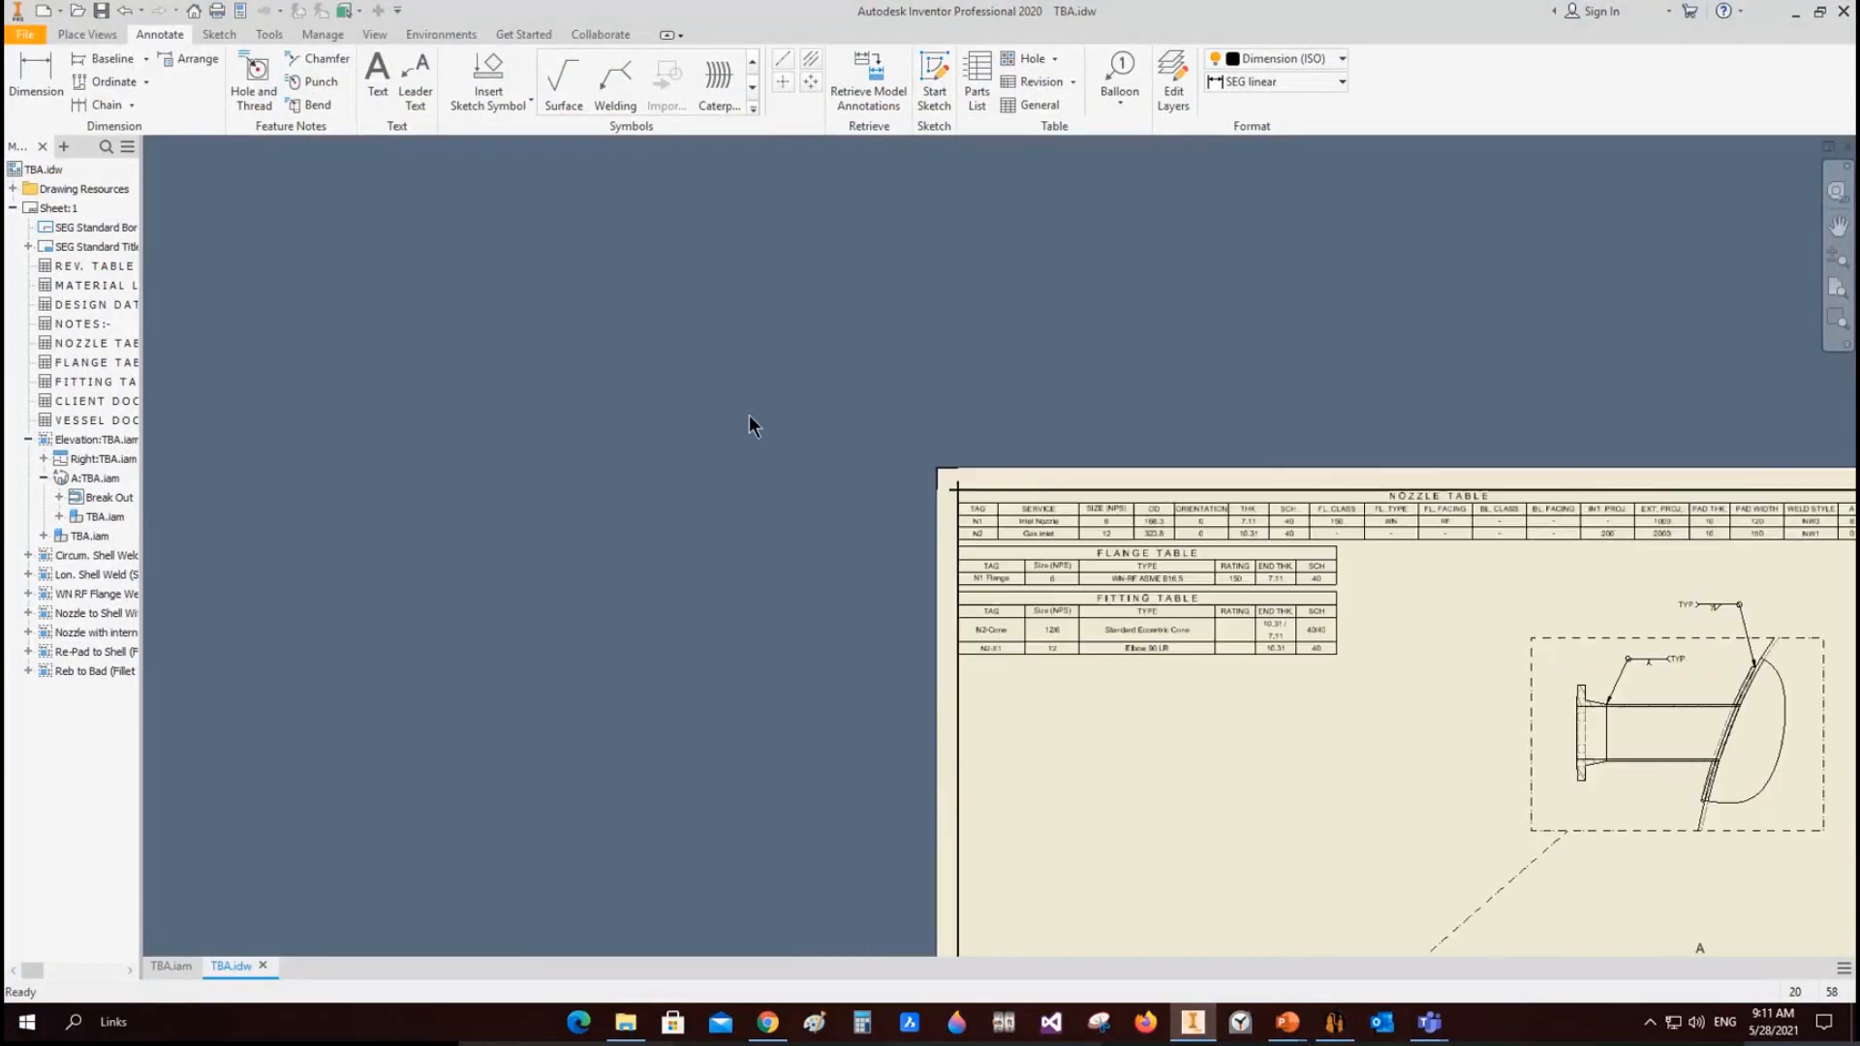
scroll(1199, 425, up, 2)
scroll(1112, 380, down, 5)
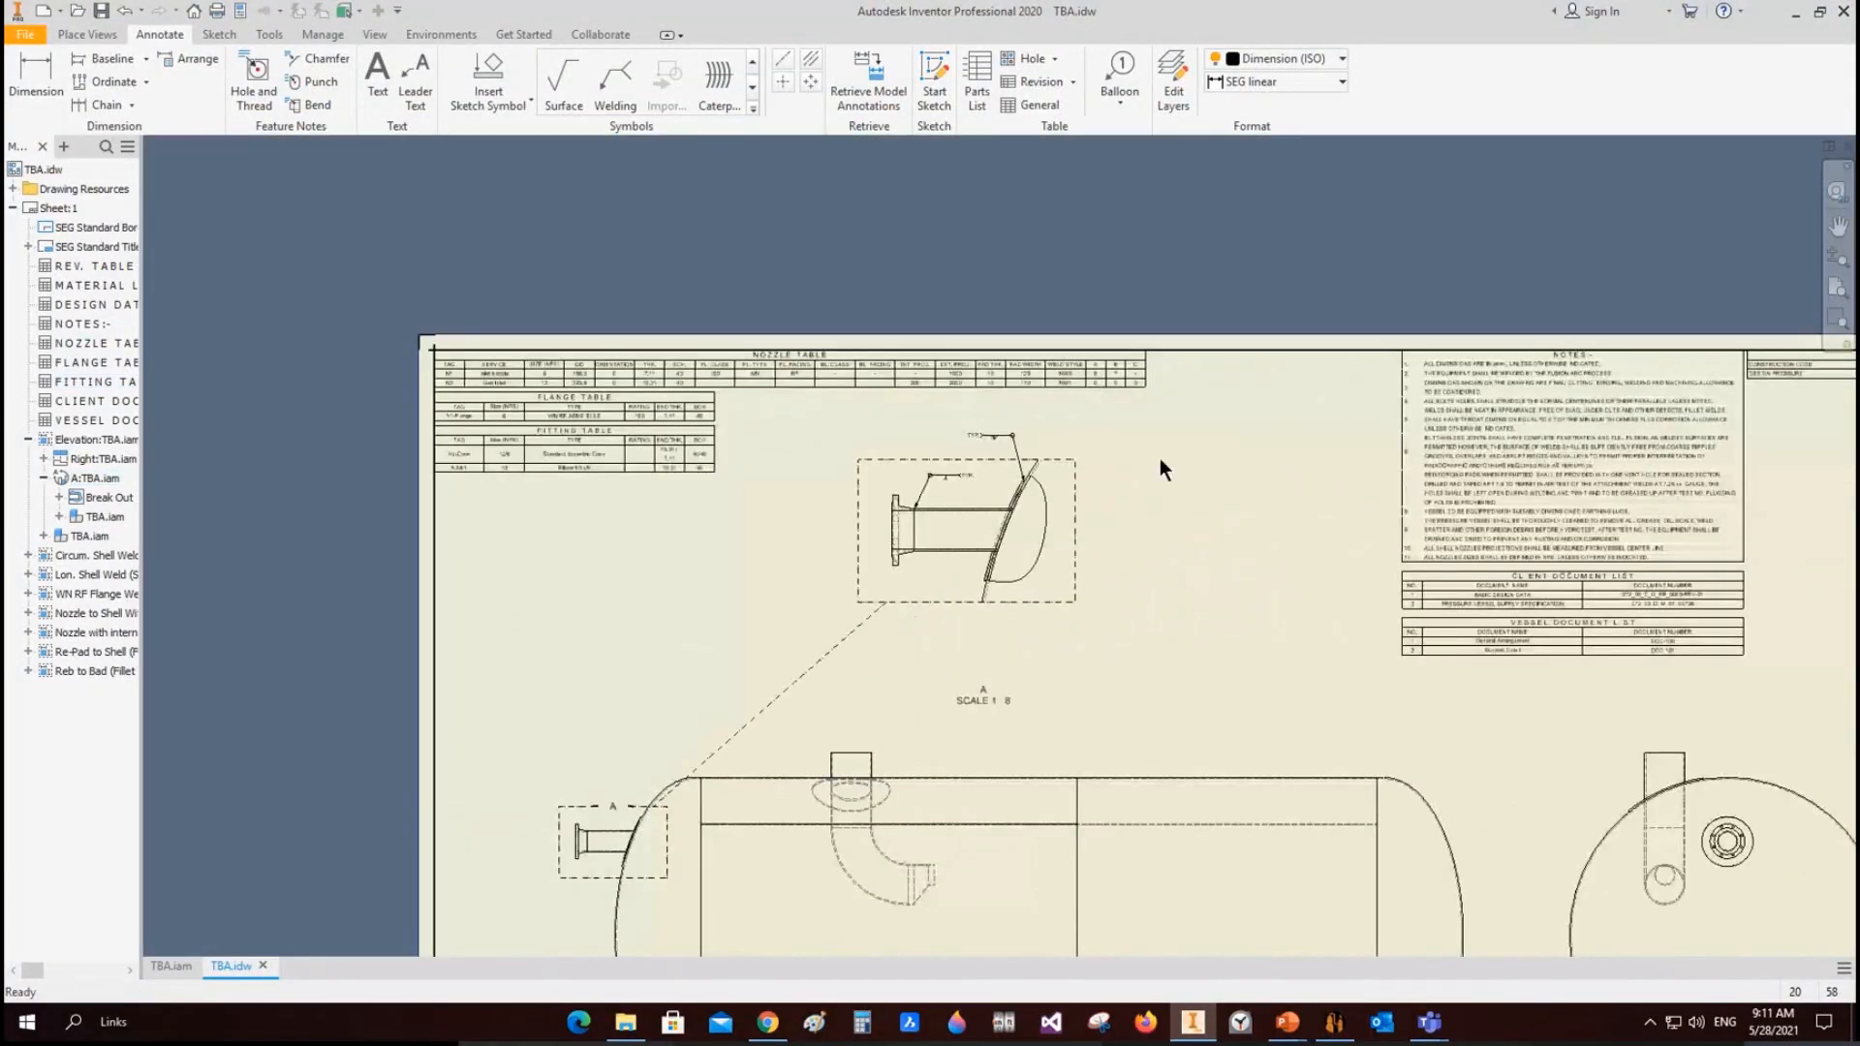
Step: Examine the NW7 weld detail for nozzles with internal projection among the weld details on the sheet
scroll(1160, 457, down, 1)
scroll(1096, 368, up, 2)
scroll(1095, 368, down, 3)
mouse_move(1095, 368)
middle_down()
mouse_move(831, 426)
mouse_move(833, 479)
middle_up()
scroll(831, 438, up, 5)
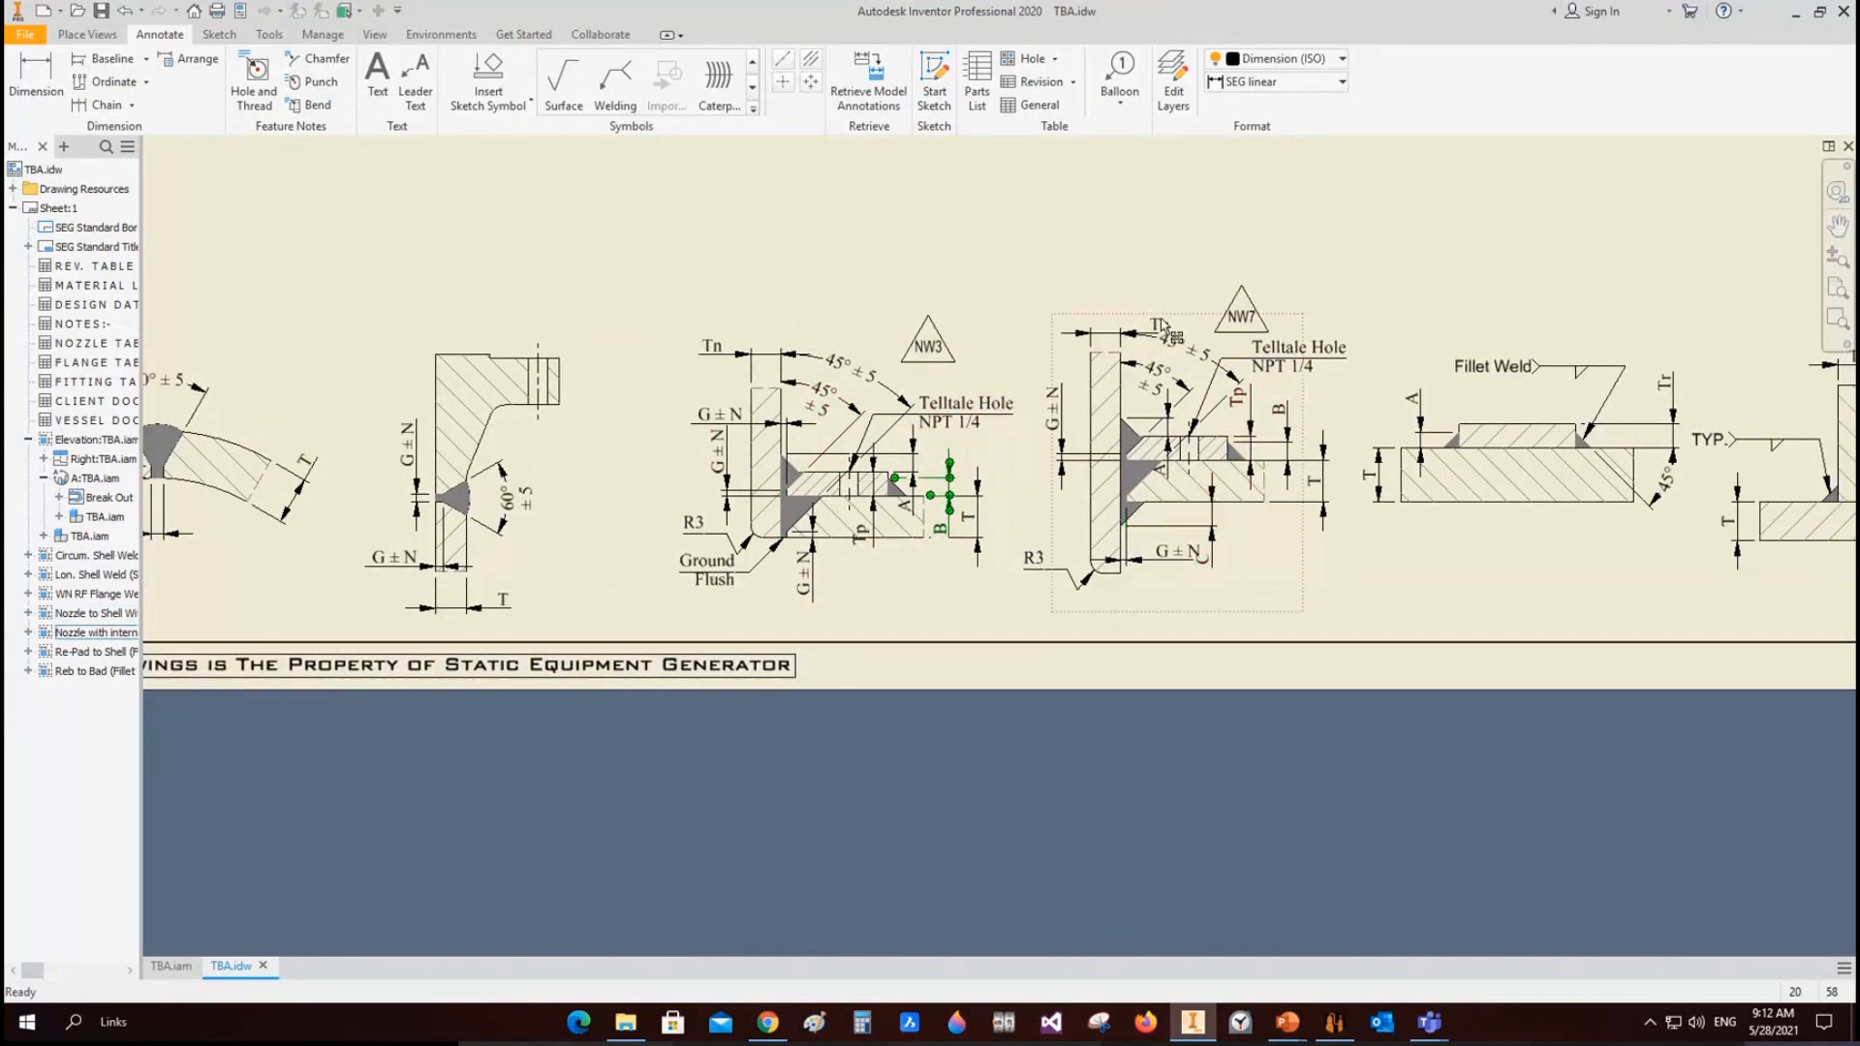
scroll(1259, 314, up, 4)
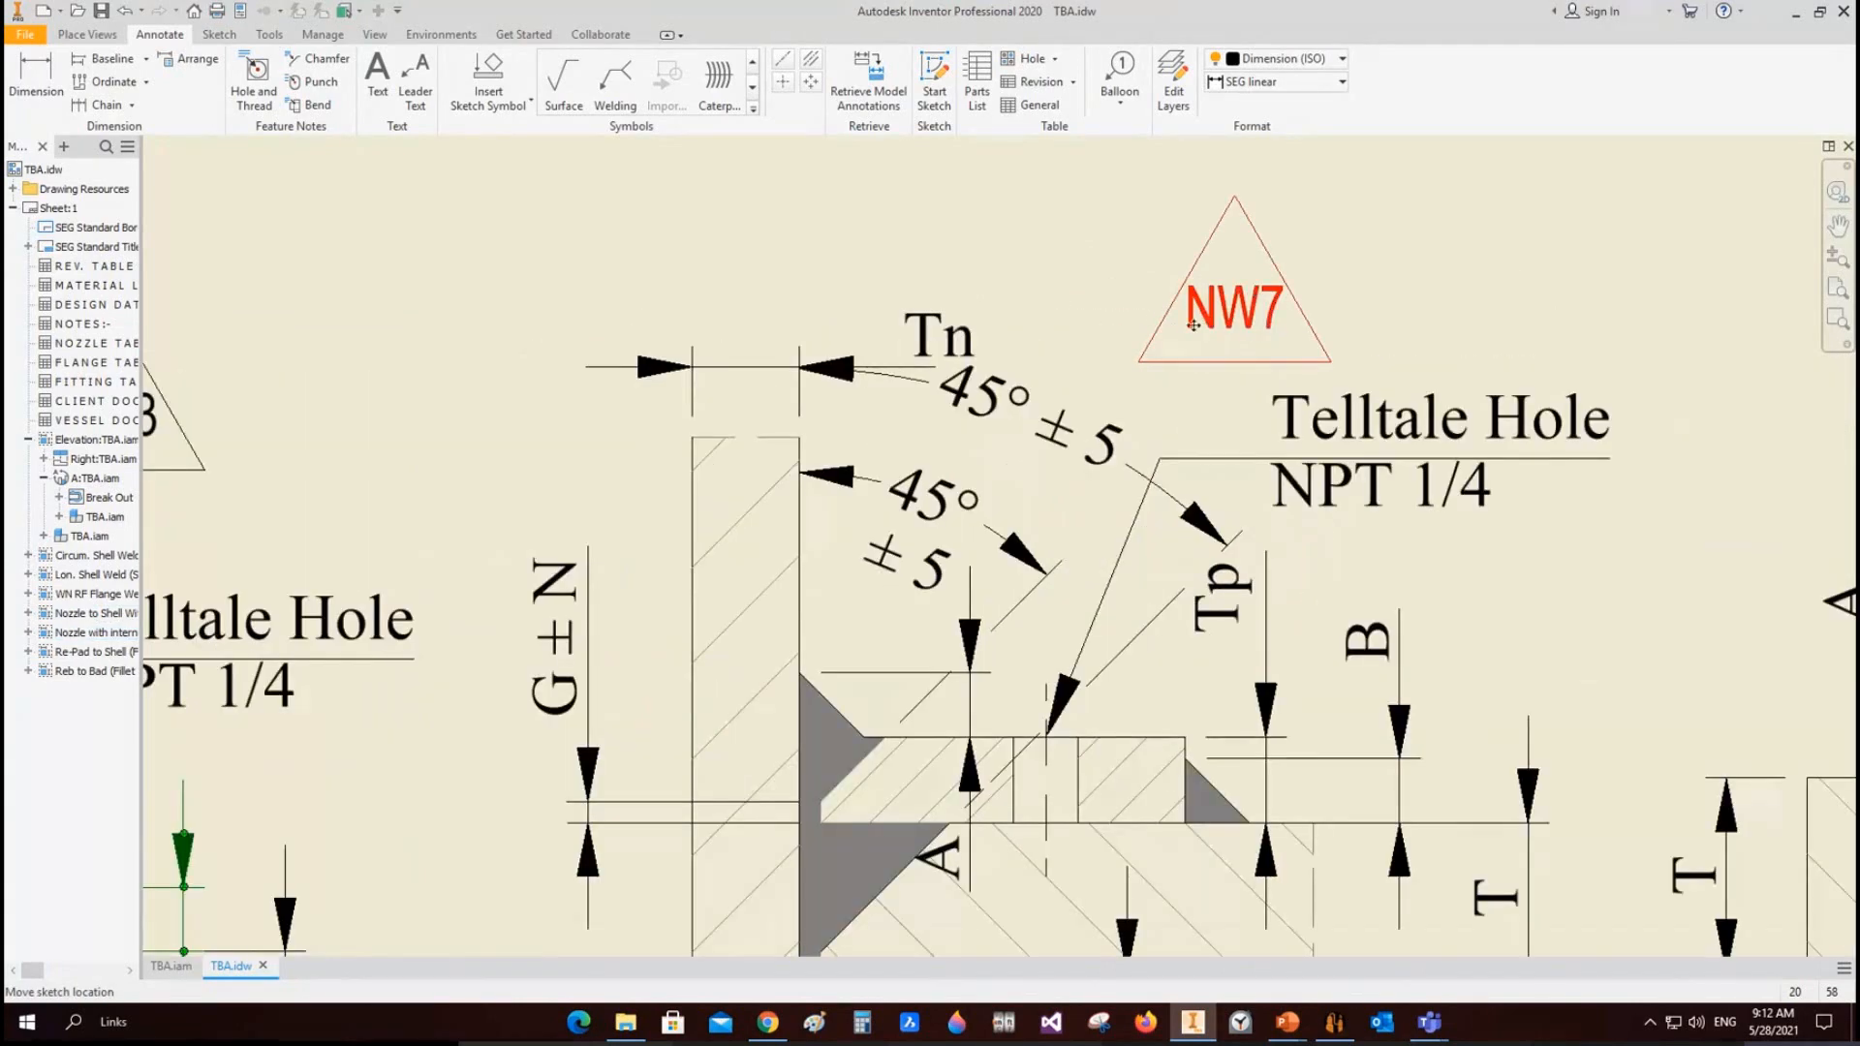
scroll(1230, 368, down, 2)
scroll(1232, 371, down, 5)
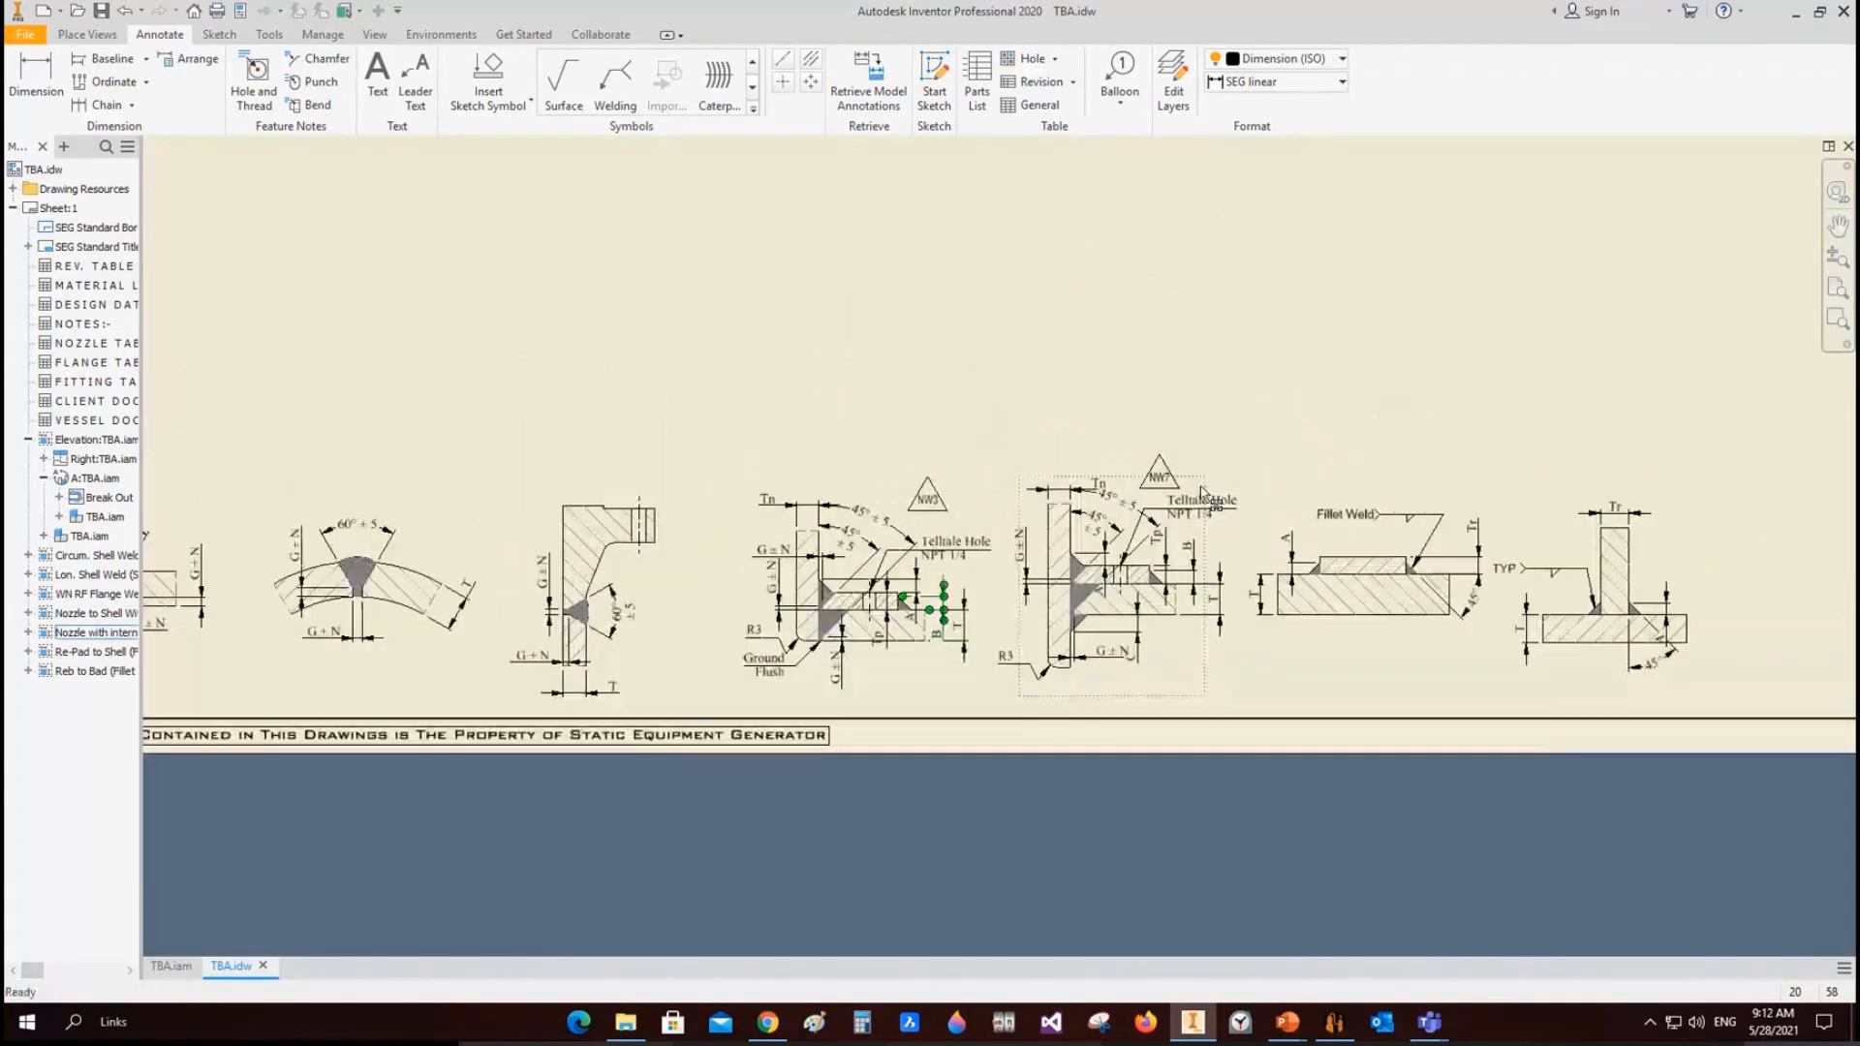
Step: Switch to Static Equipment Generator and open TBA's drawing creation settings, selecting the Nozzle Table with automatic table updates
scroll(1132, 398, up, 5)
scroll(978, 323, up, 2)
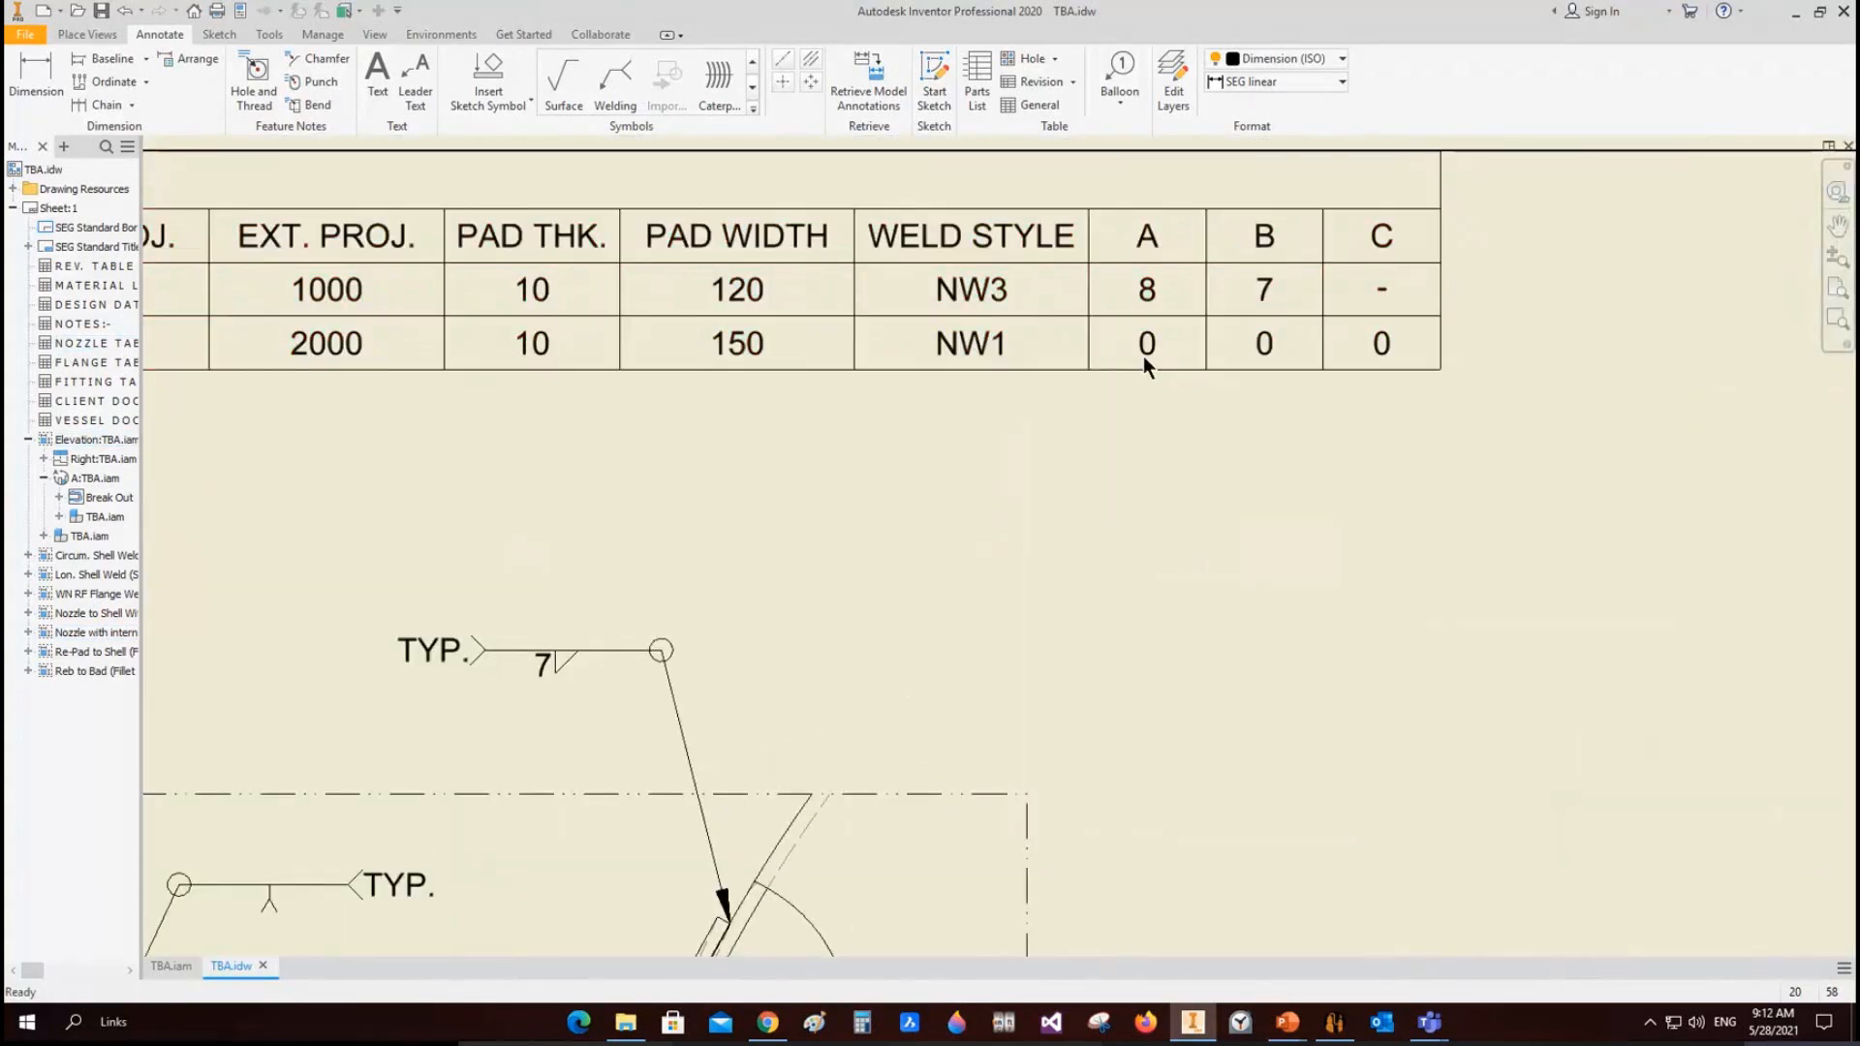
click(1334, 1031)
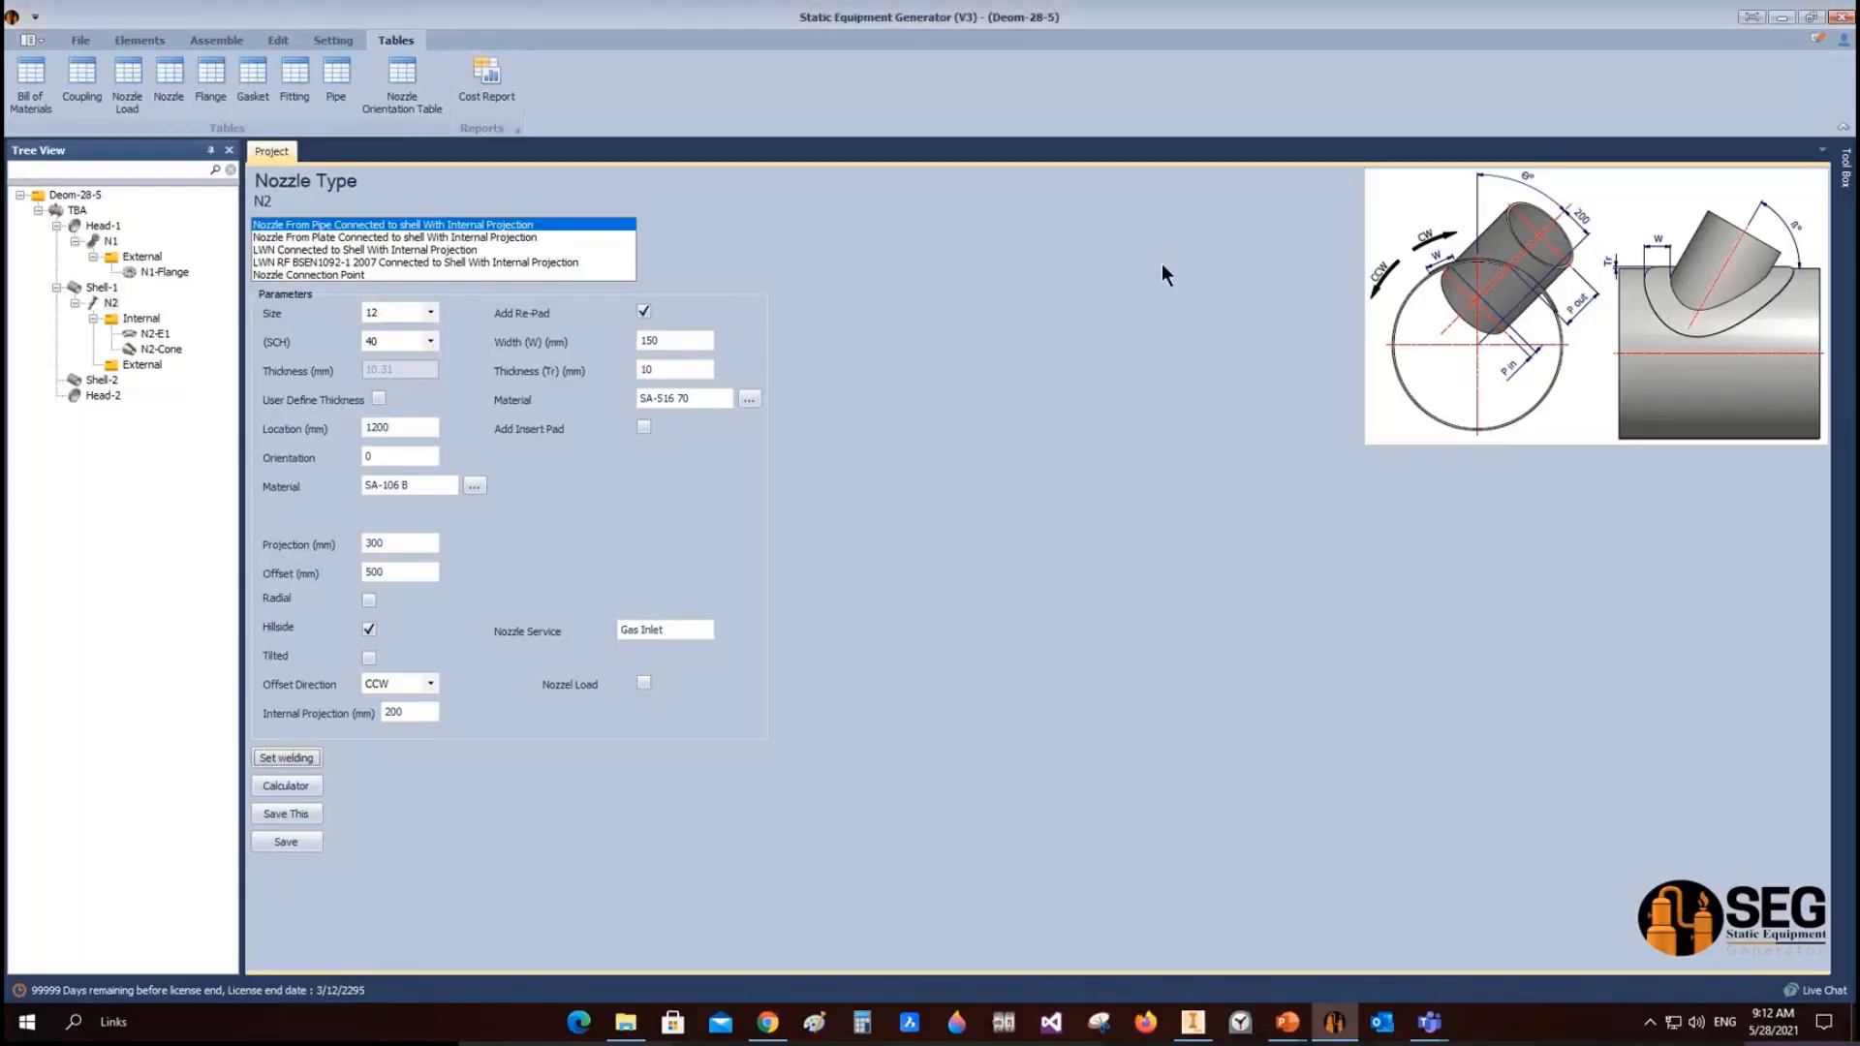
click(82, 209)
right_click(82, 207)
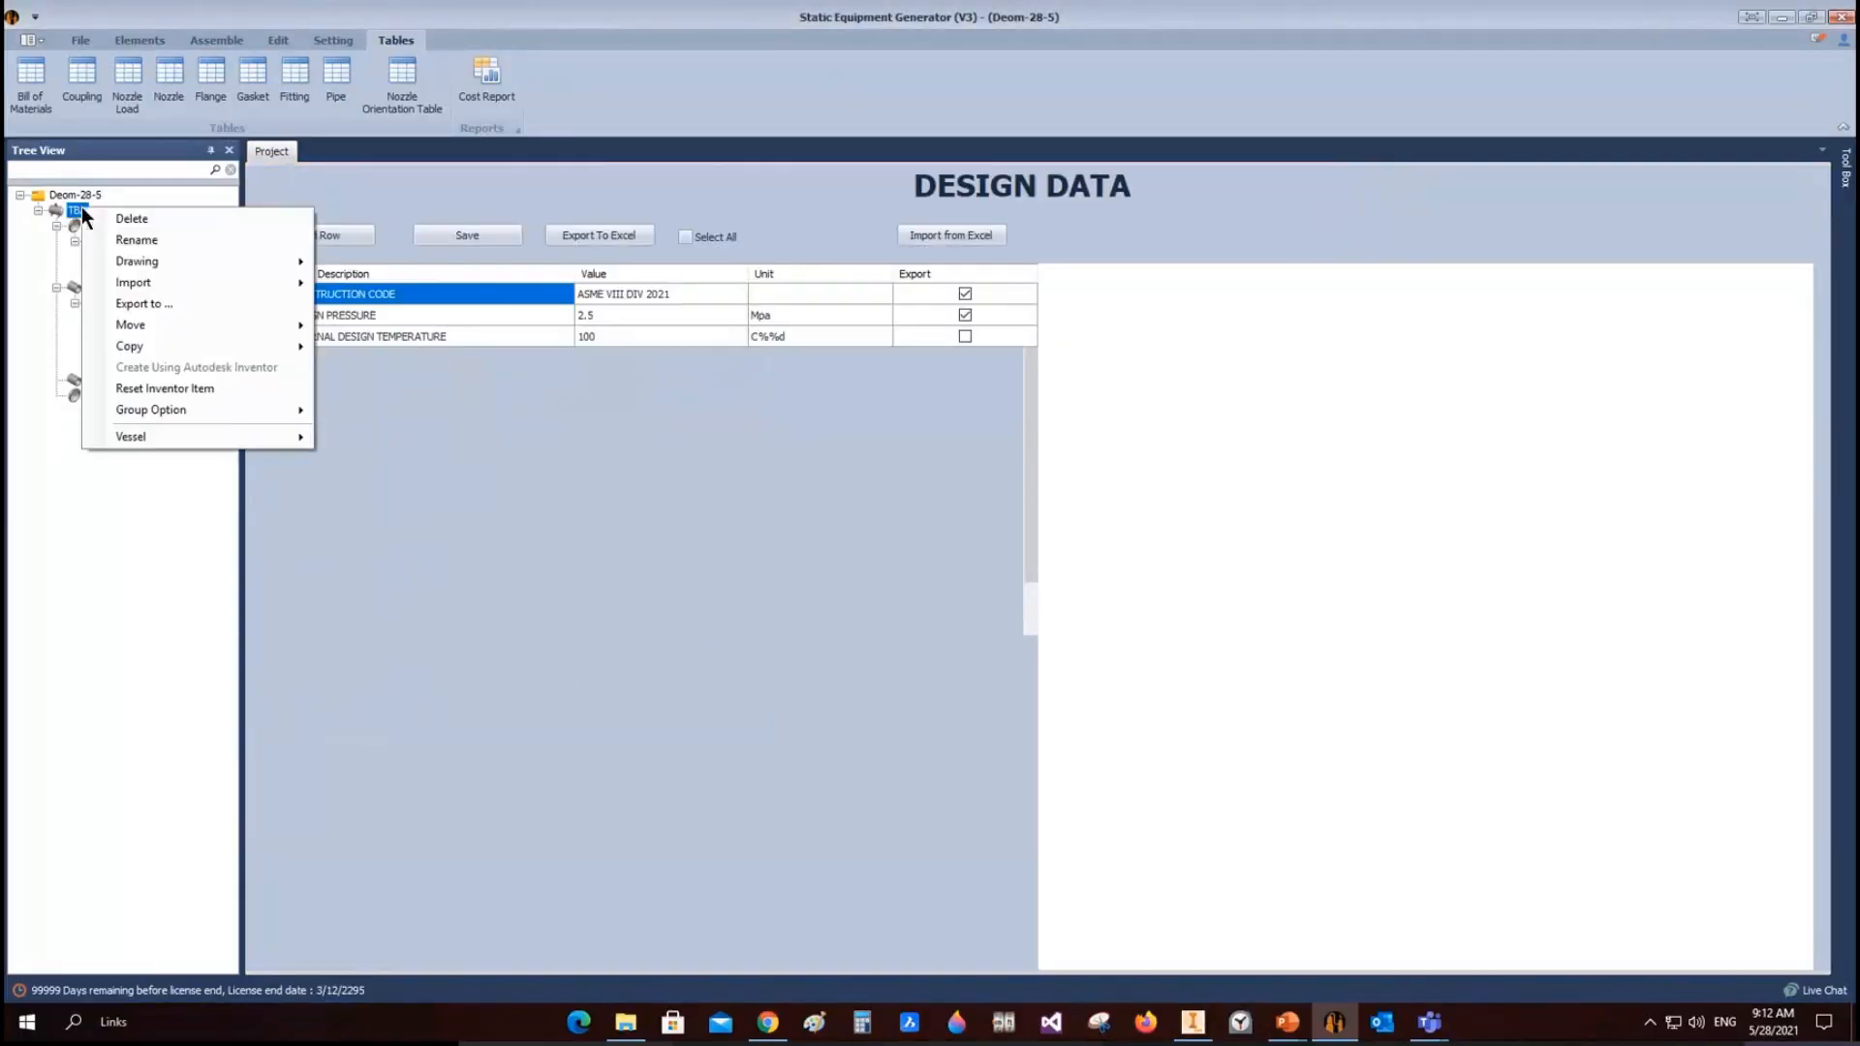
mouse_move(272, 262)
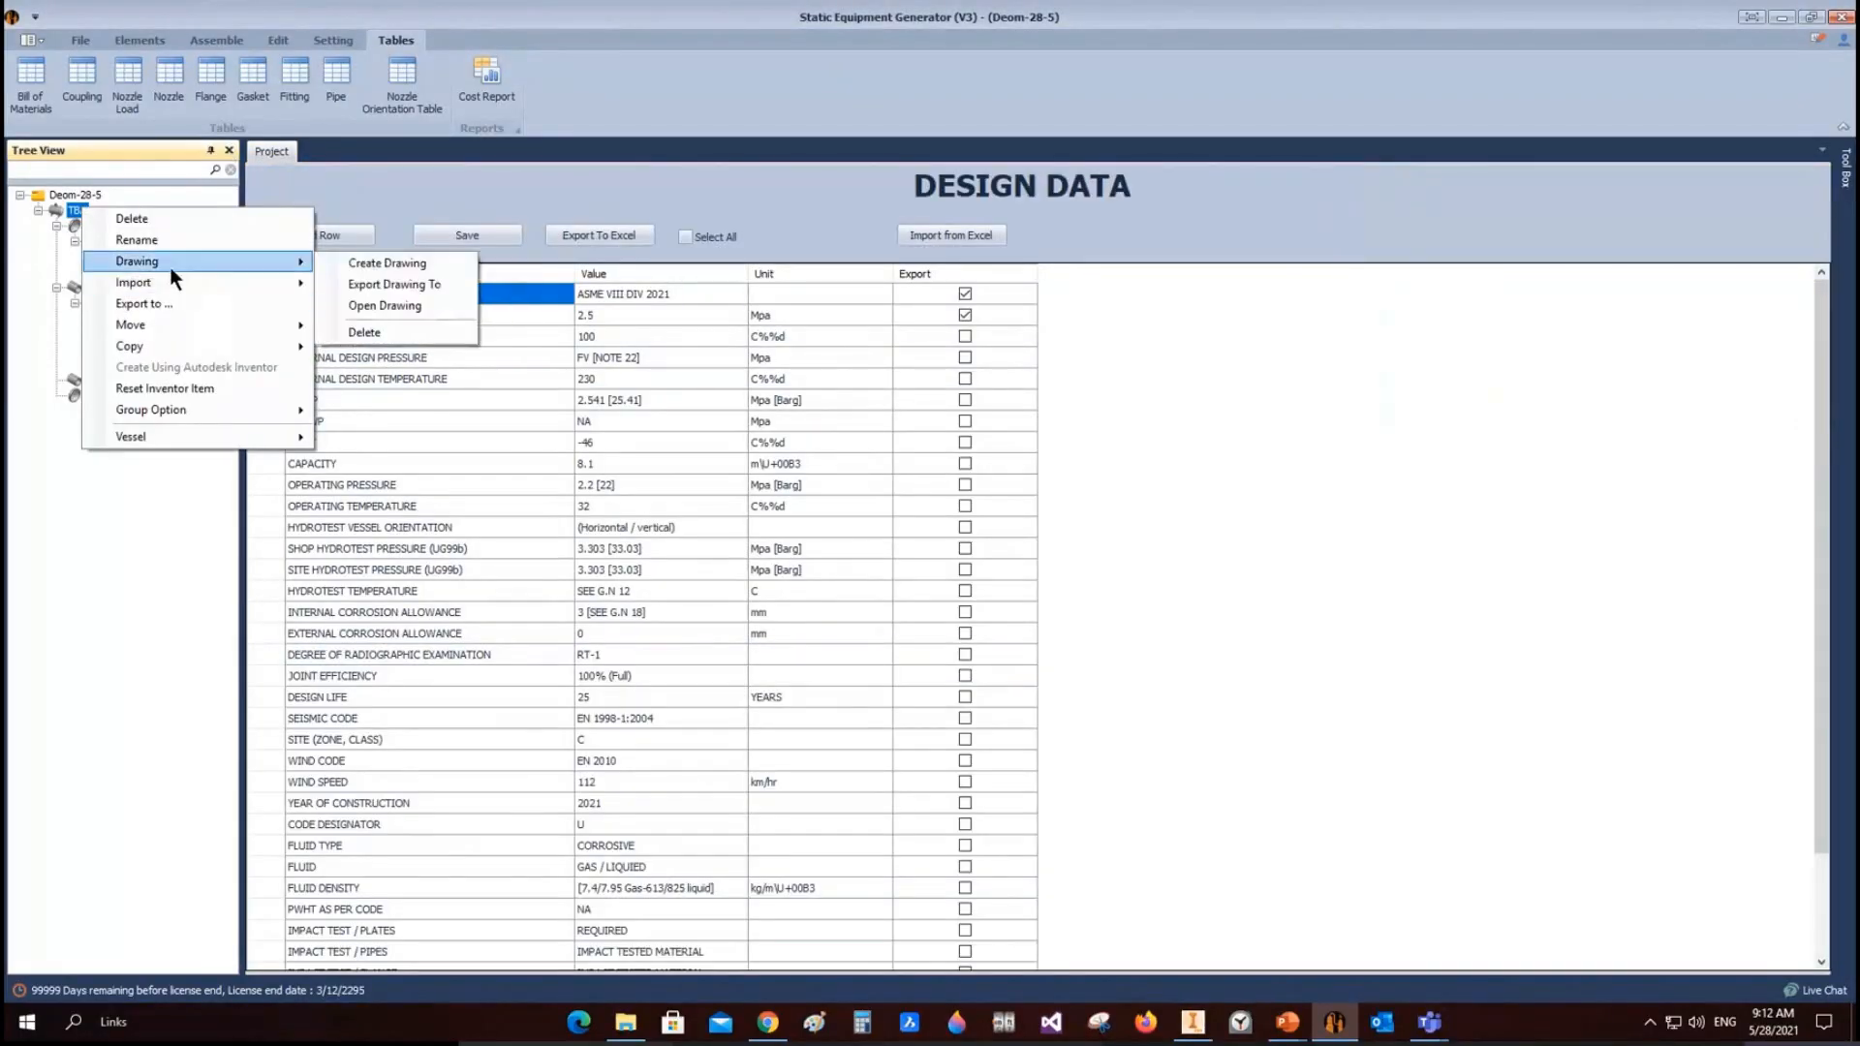
click(375, 264)
click(917, 364)
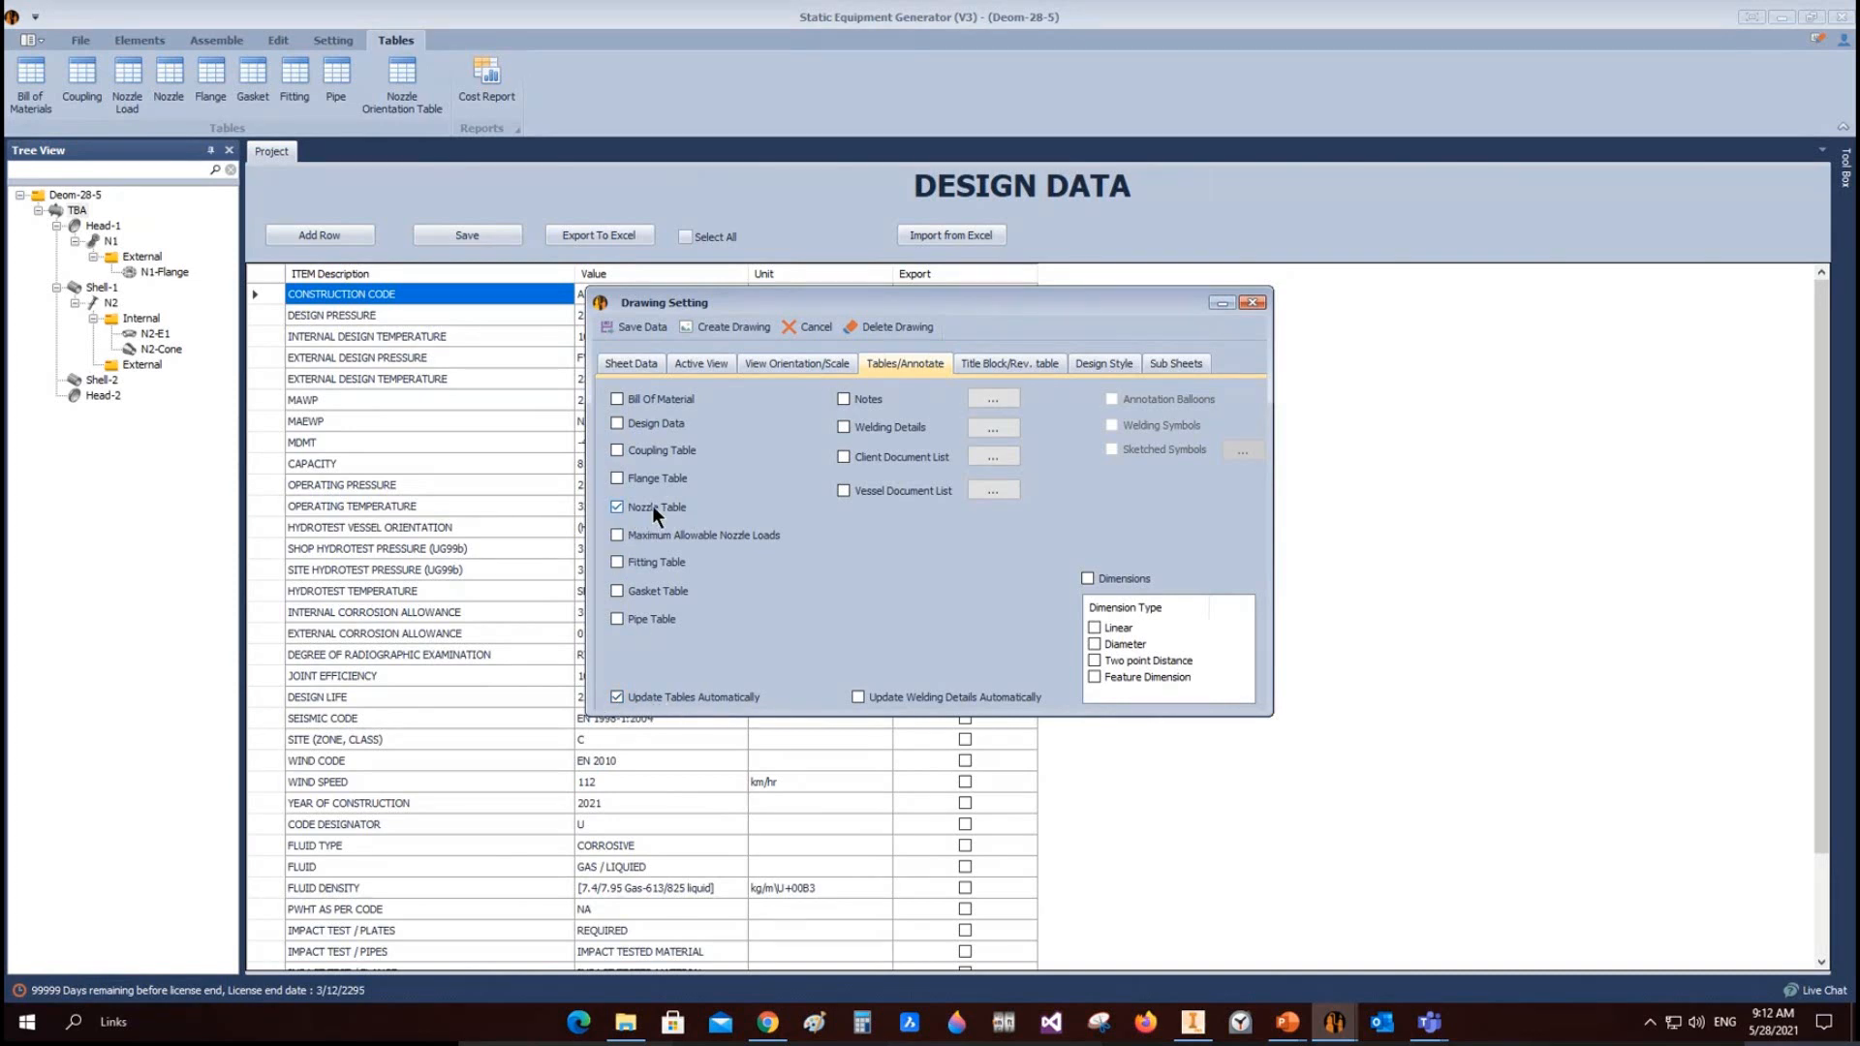
Step: Save the drawing settings, run the drawing creation to update the Nozzle Table, and switch to Inventor
click(643, 329)
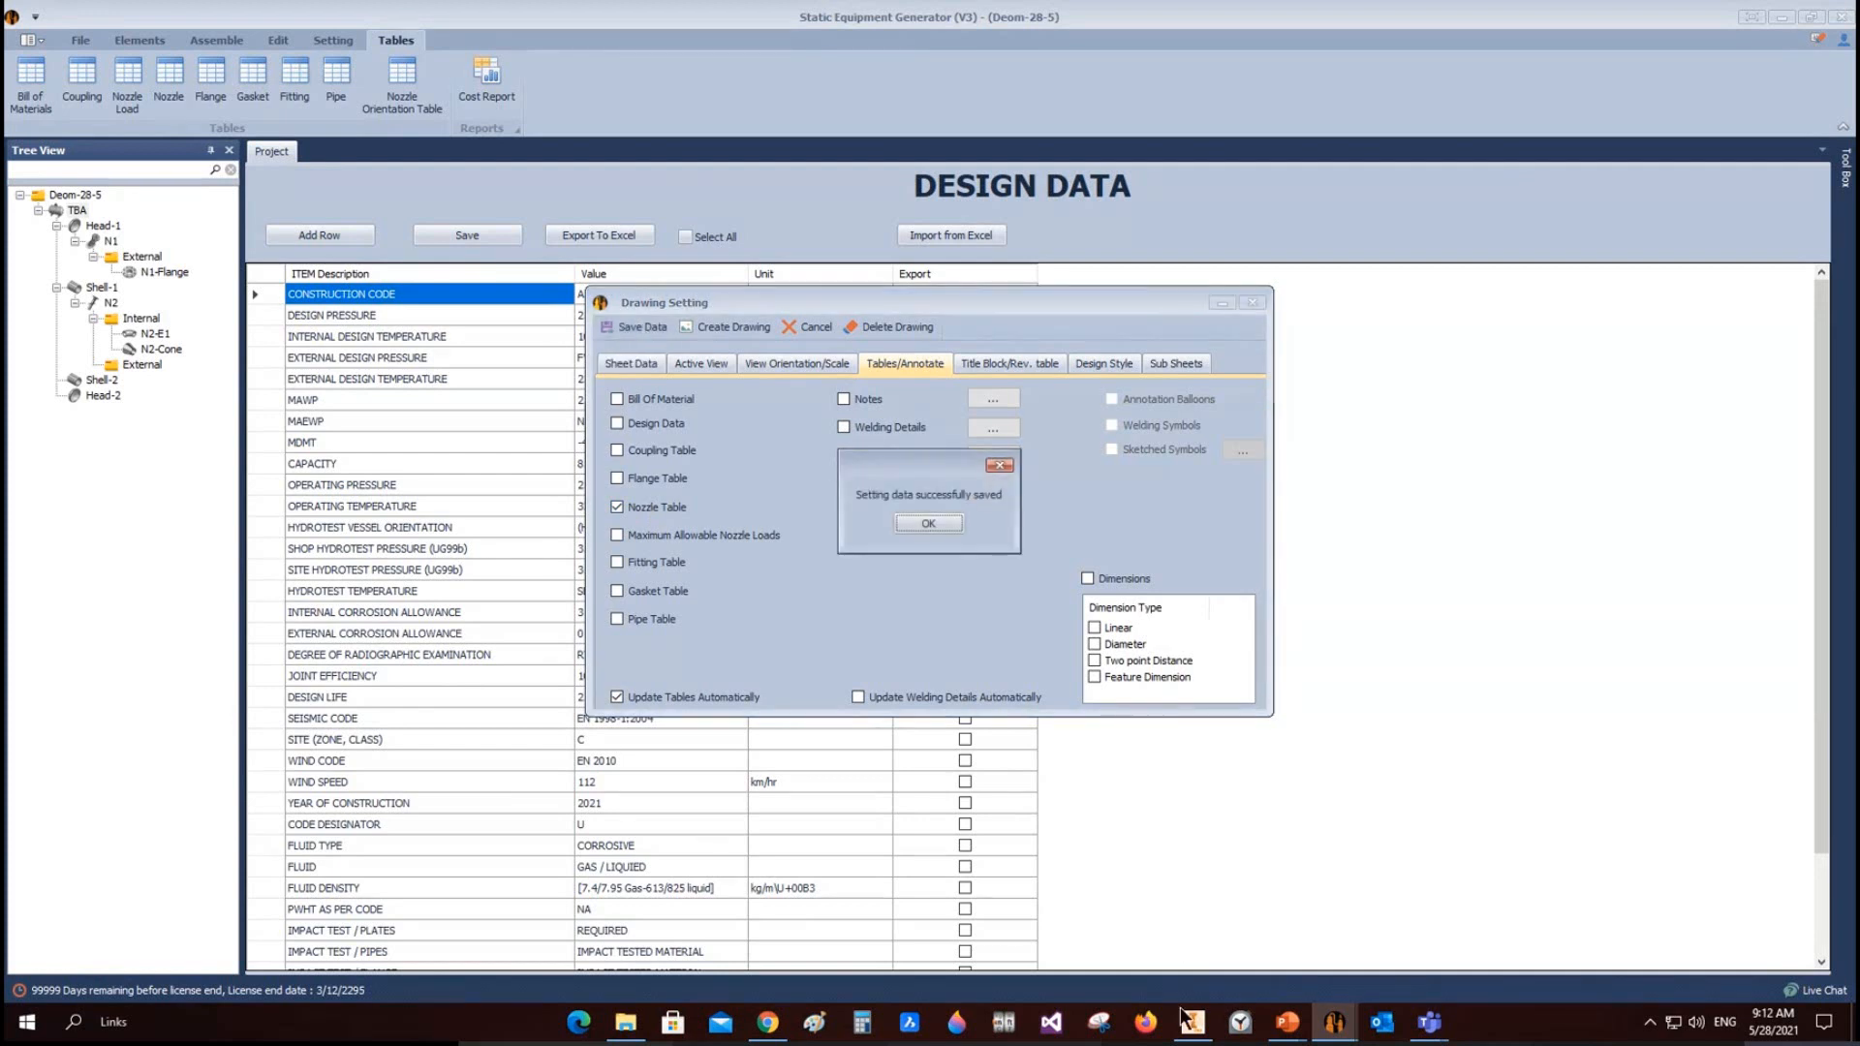
click(928, 524)
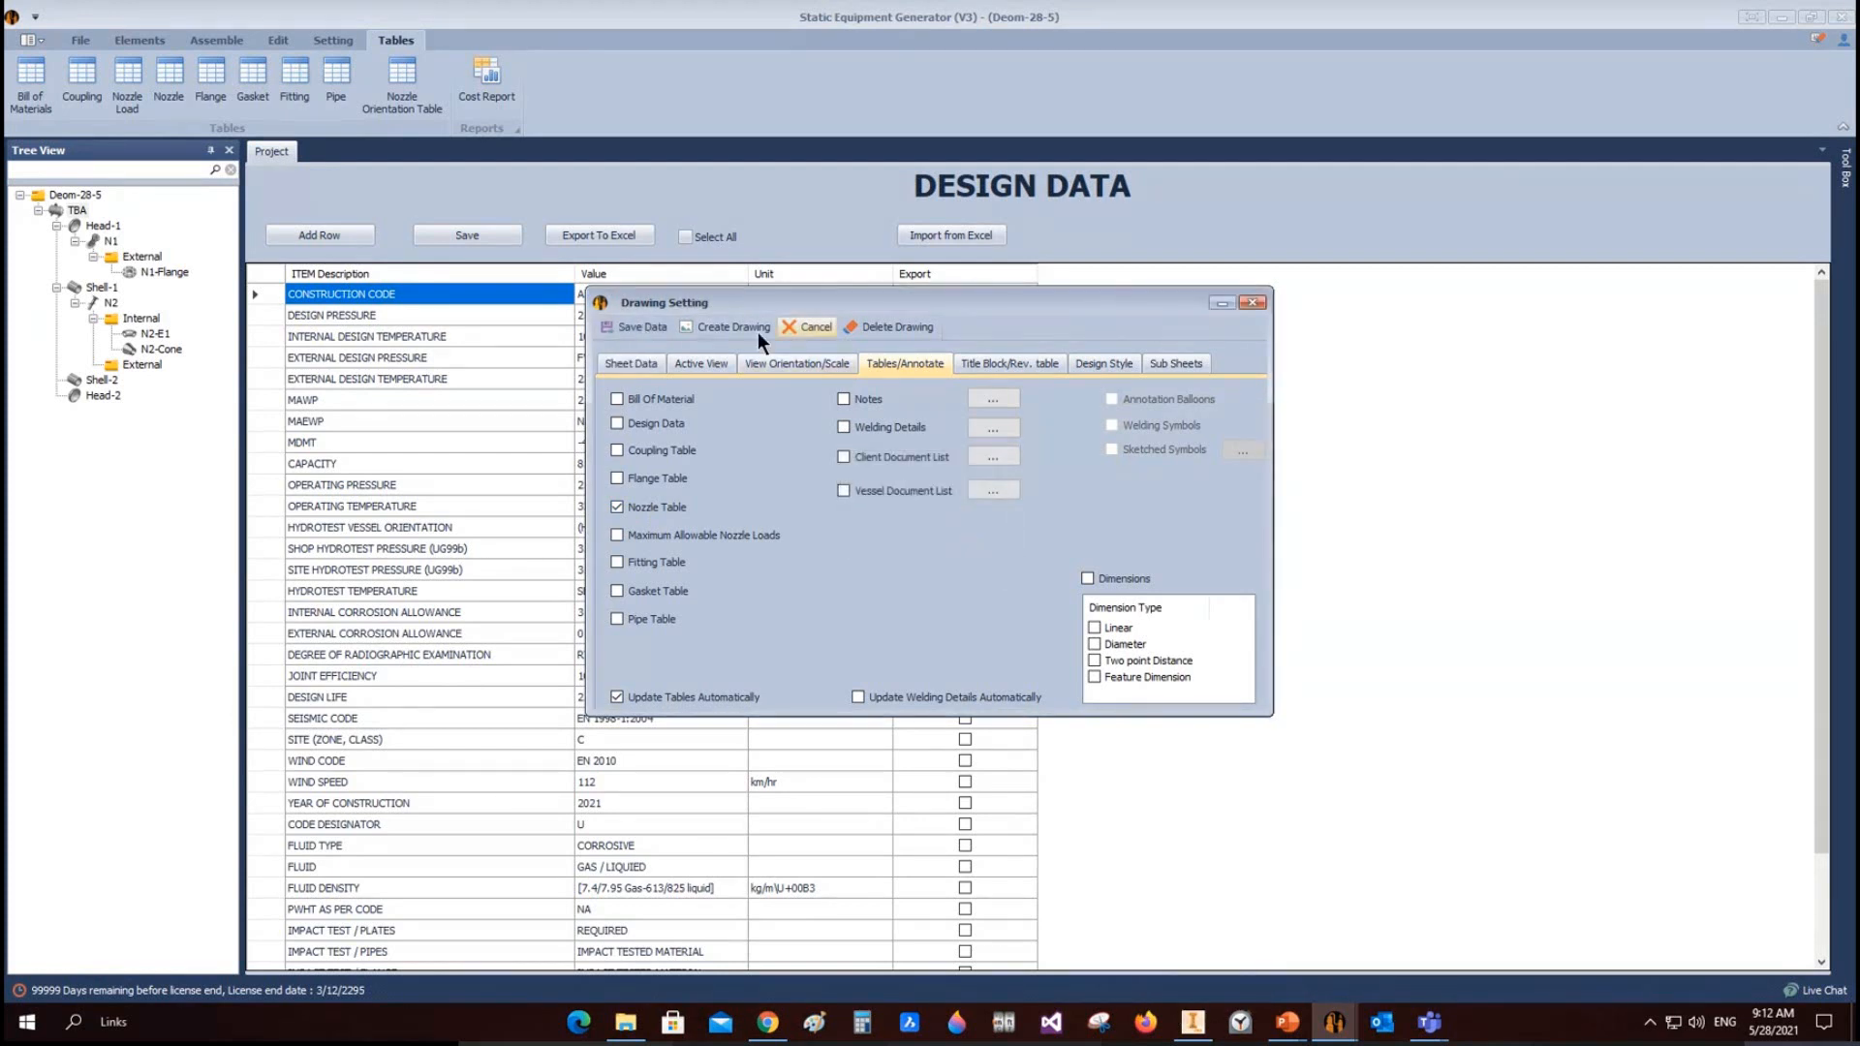
click(716, 327)
click(1193, 982)
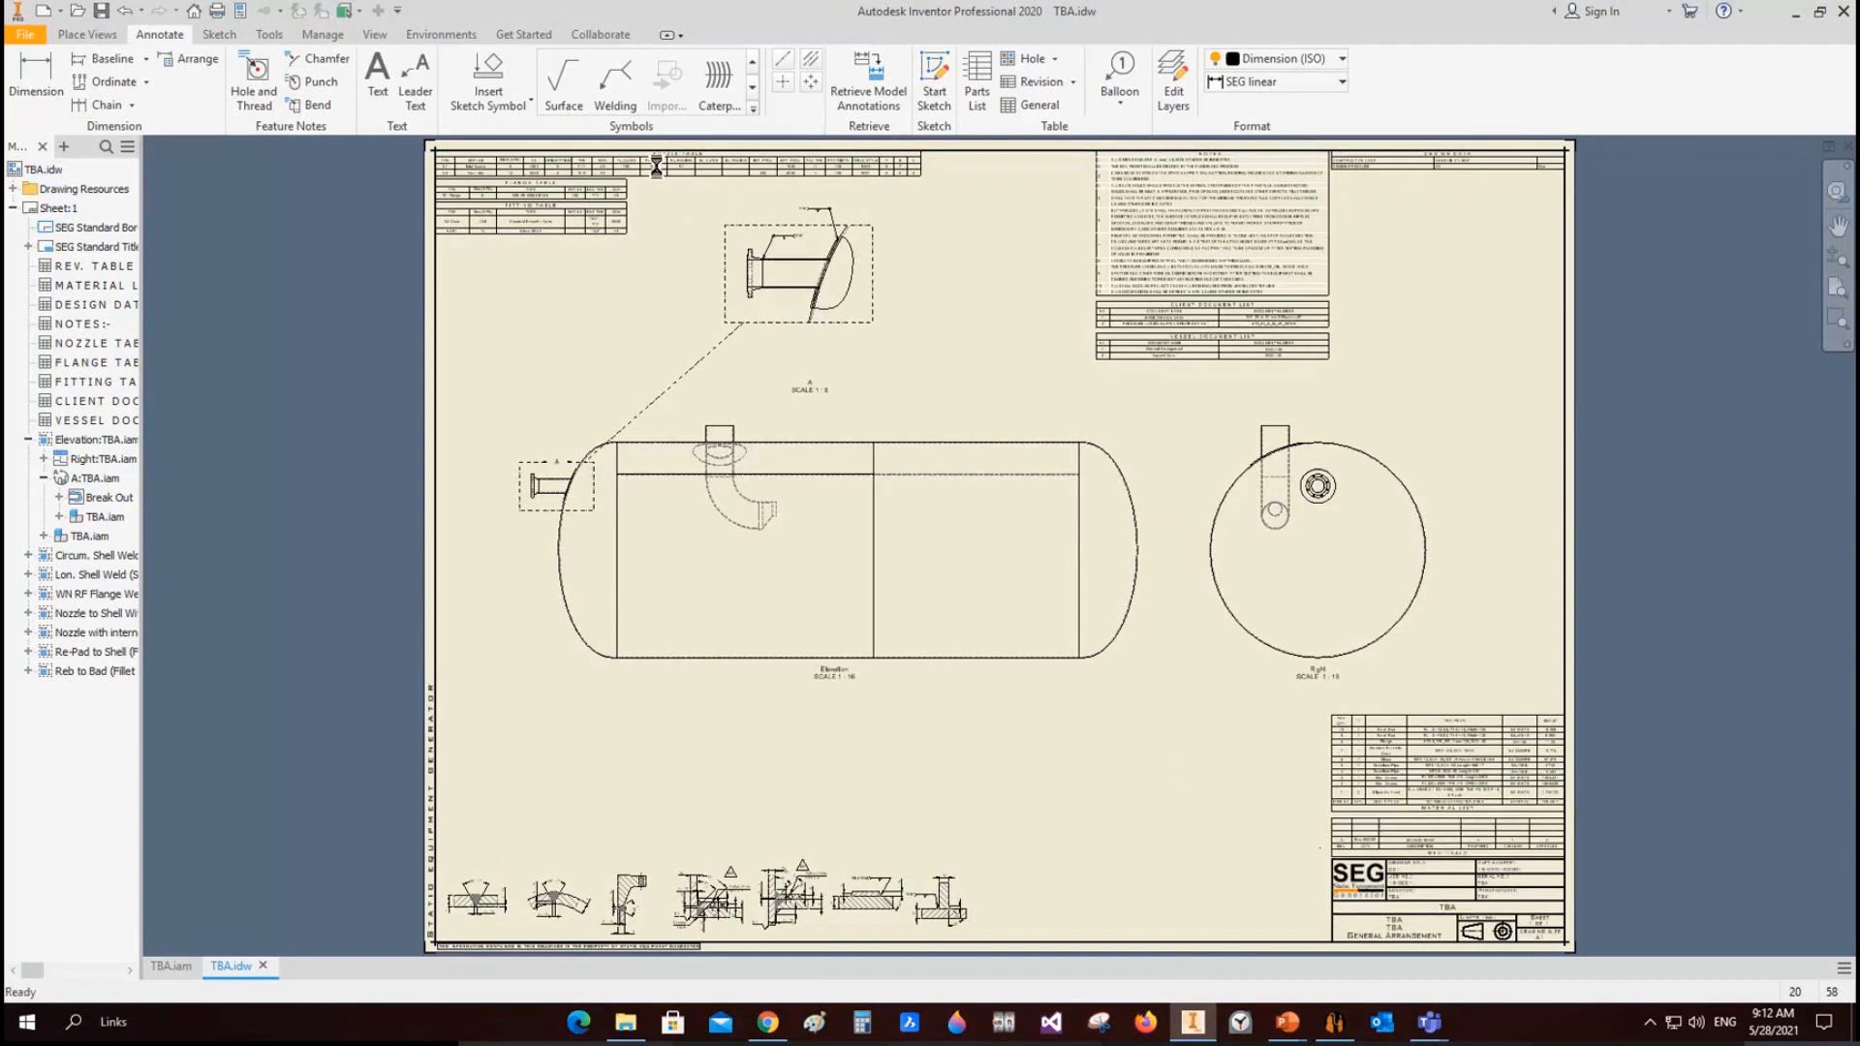
Step: Check N2's weld style and A, B and C values in the updated Nozzle Table against the NW7 weld detail
scroll(656, 166, down, 5)
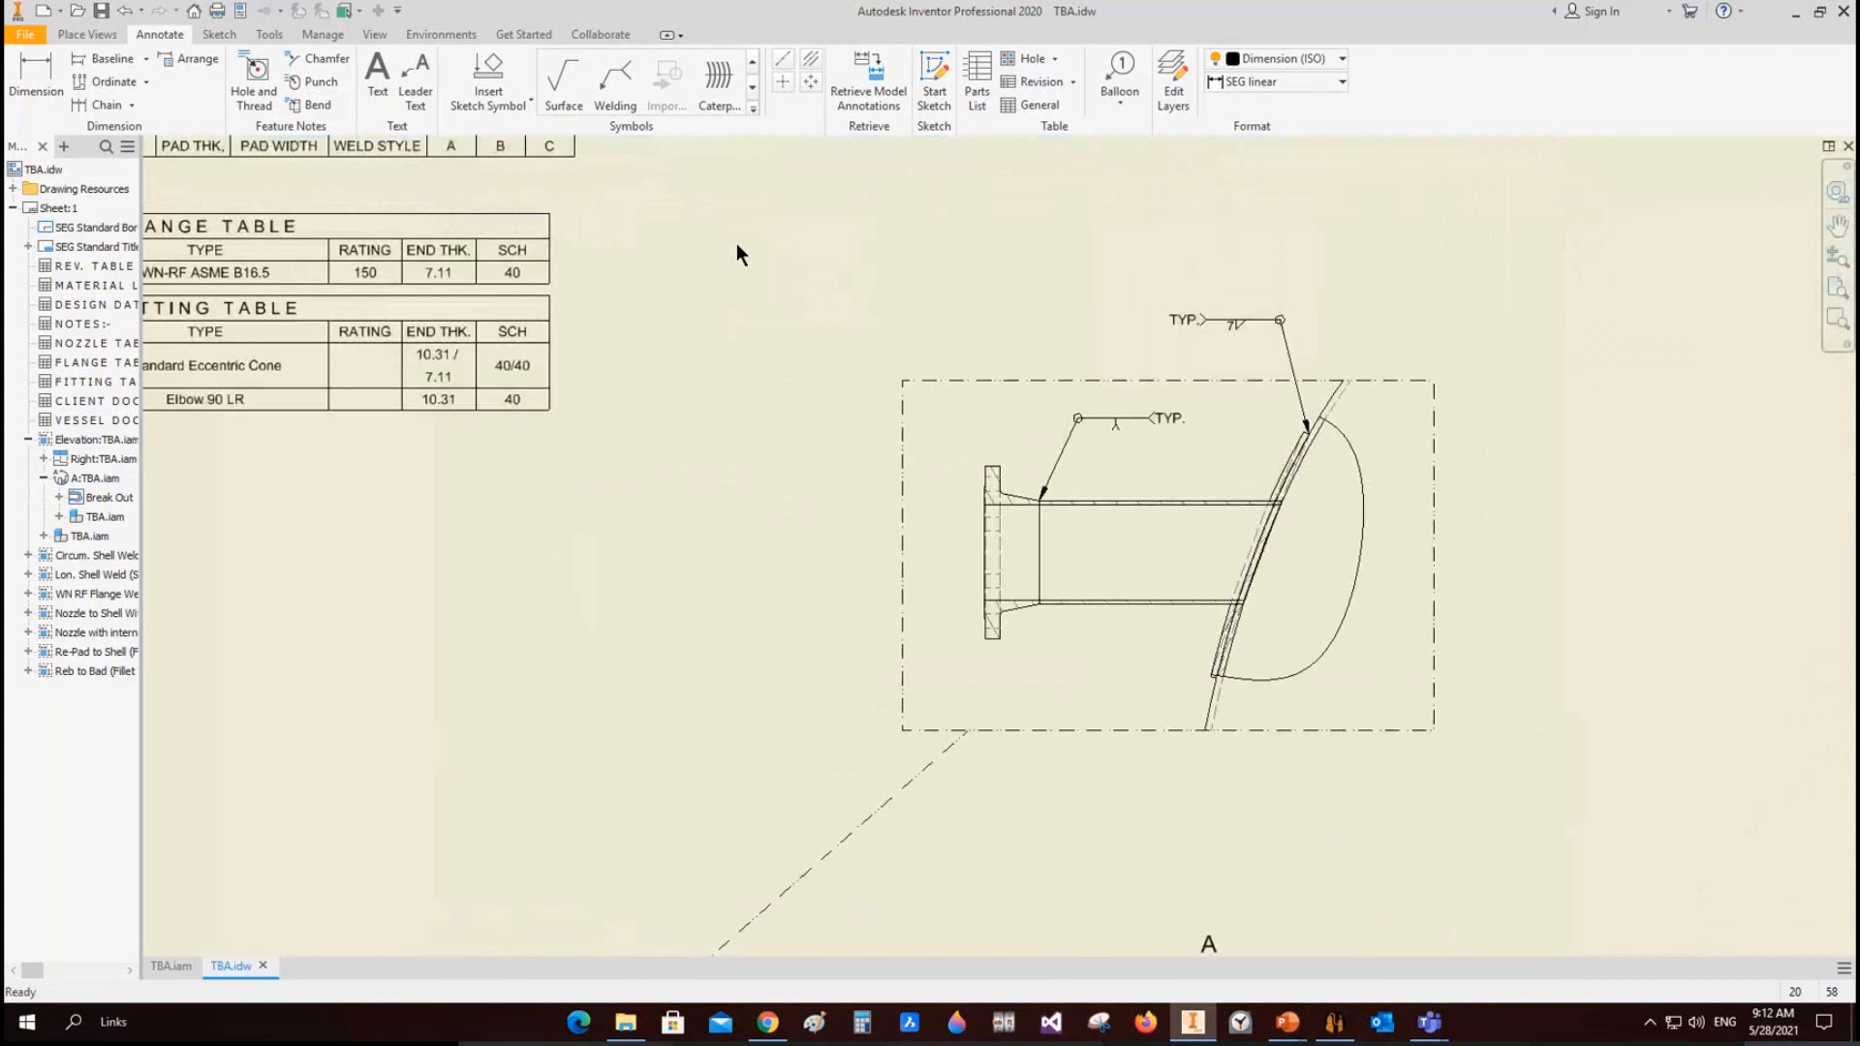
scroll(736, 242, up, 5)
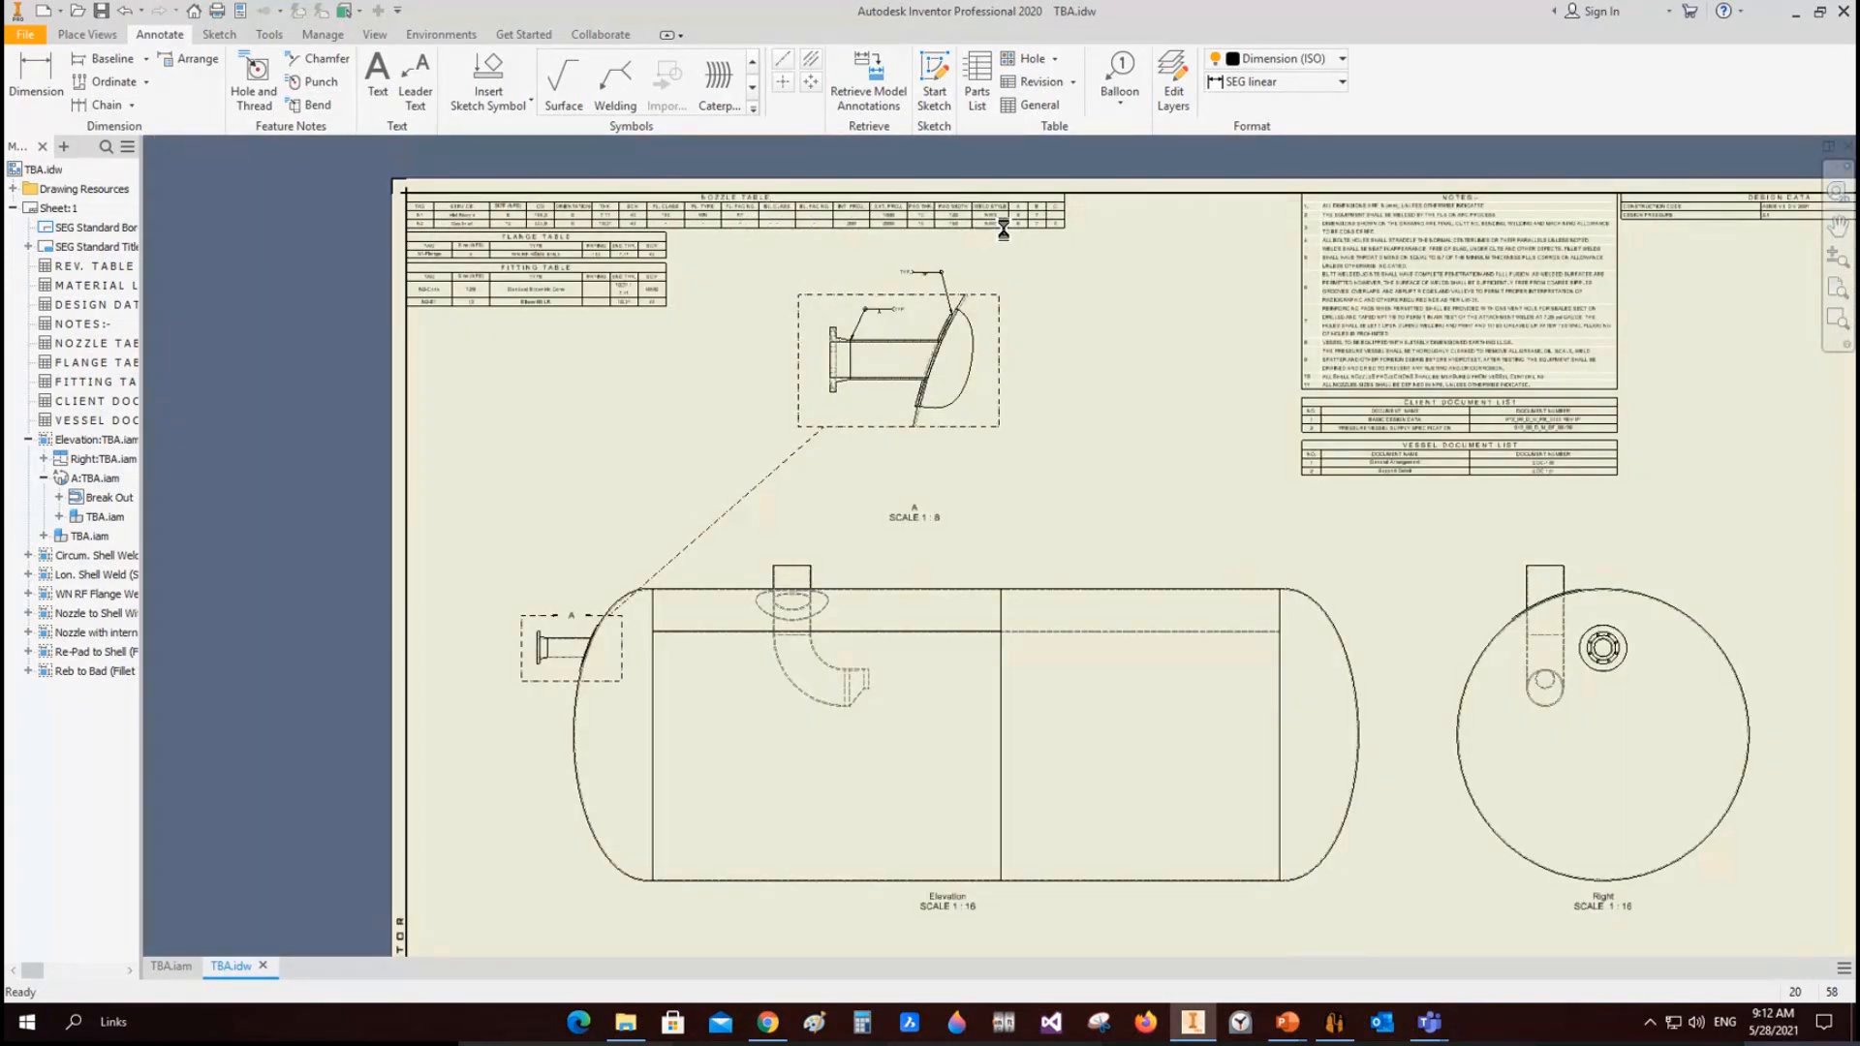
scroll(1043, 233, down, 6)
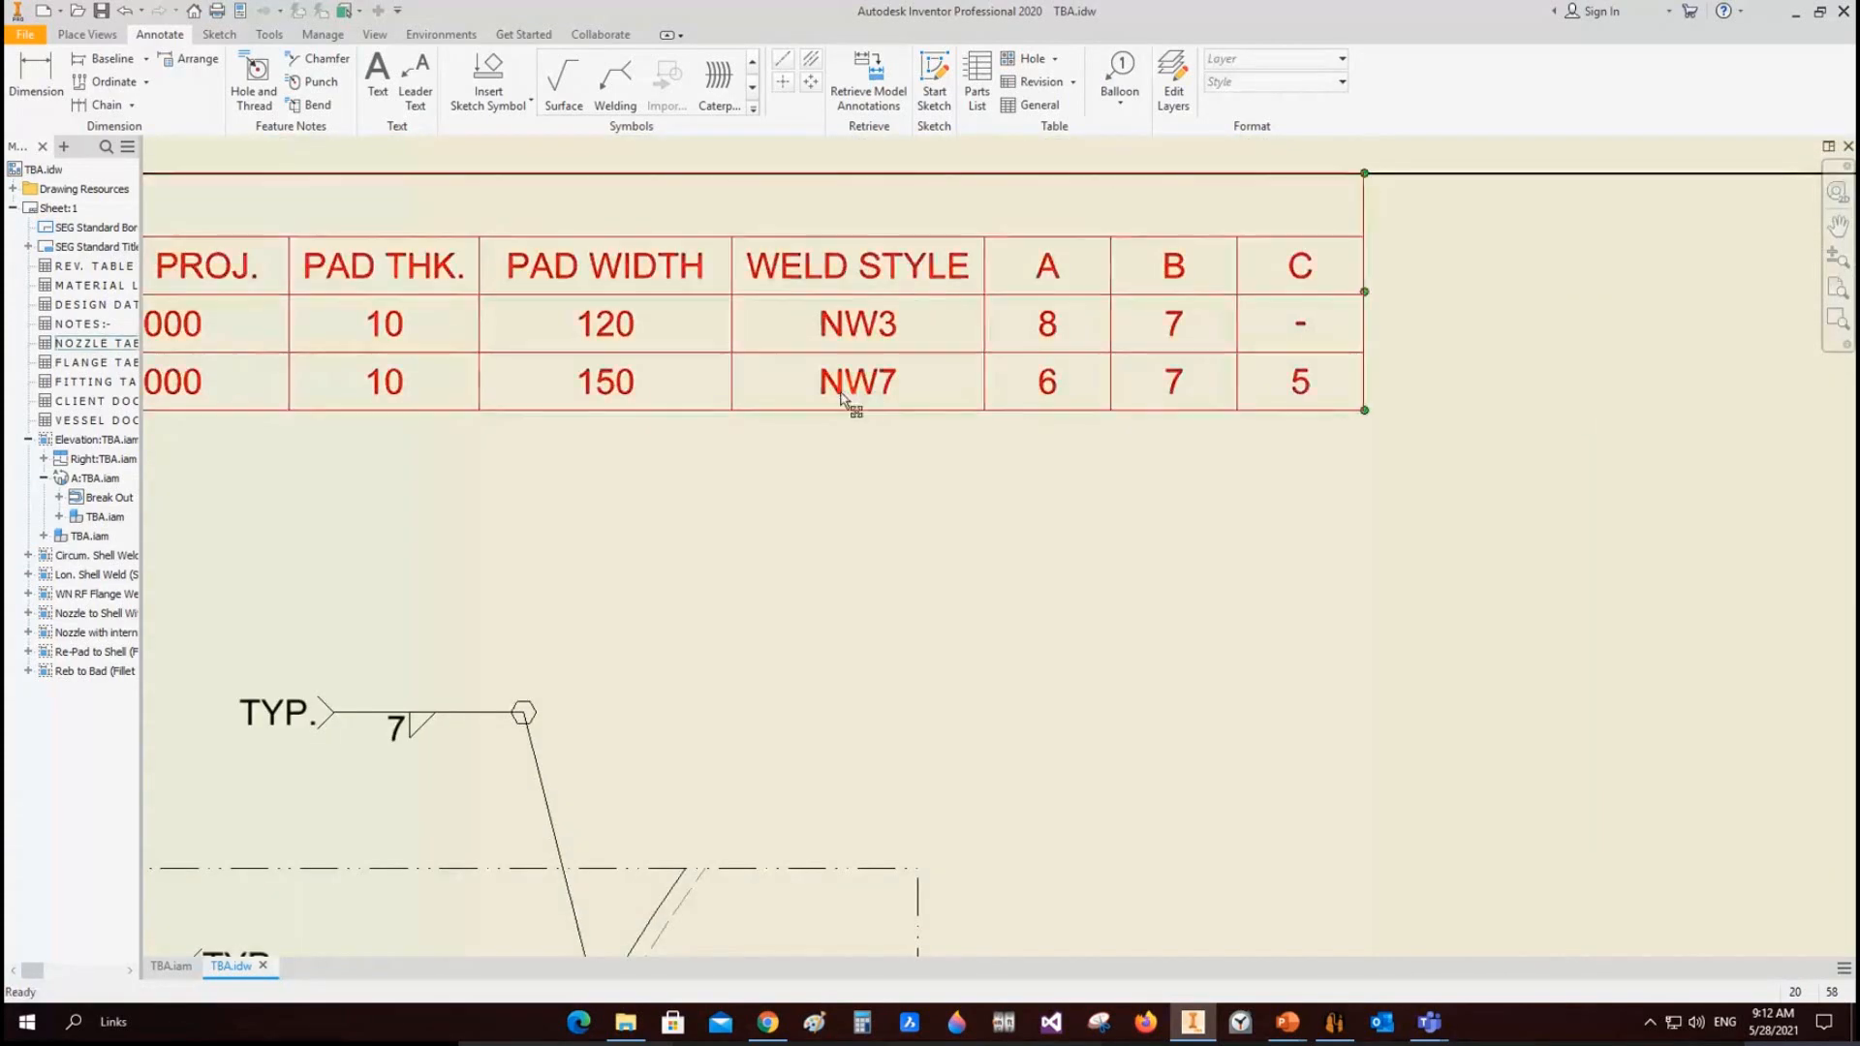
click(840, 390)
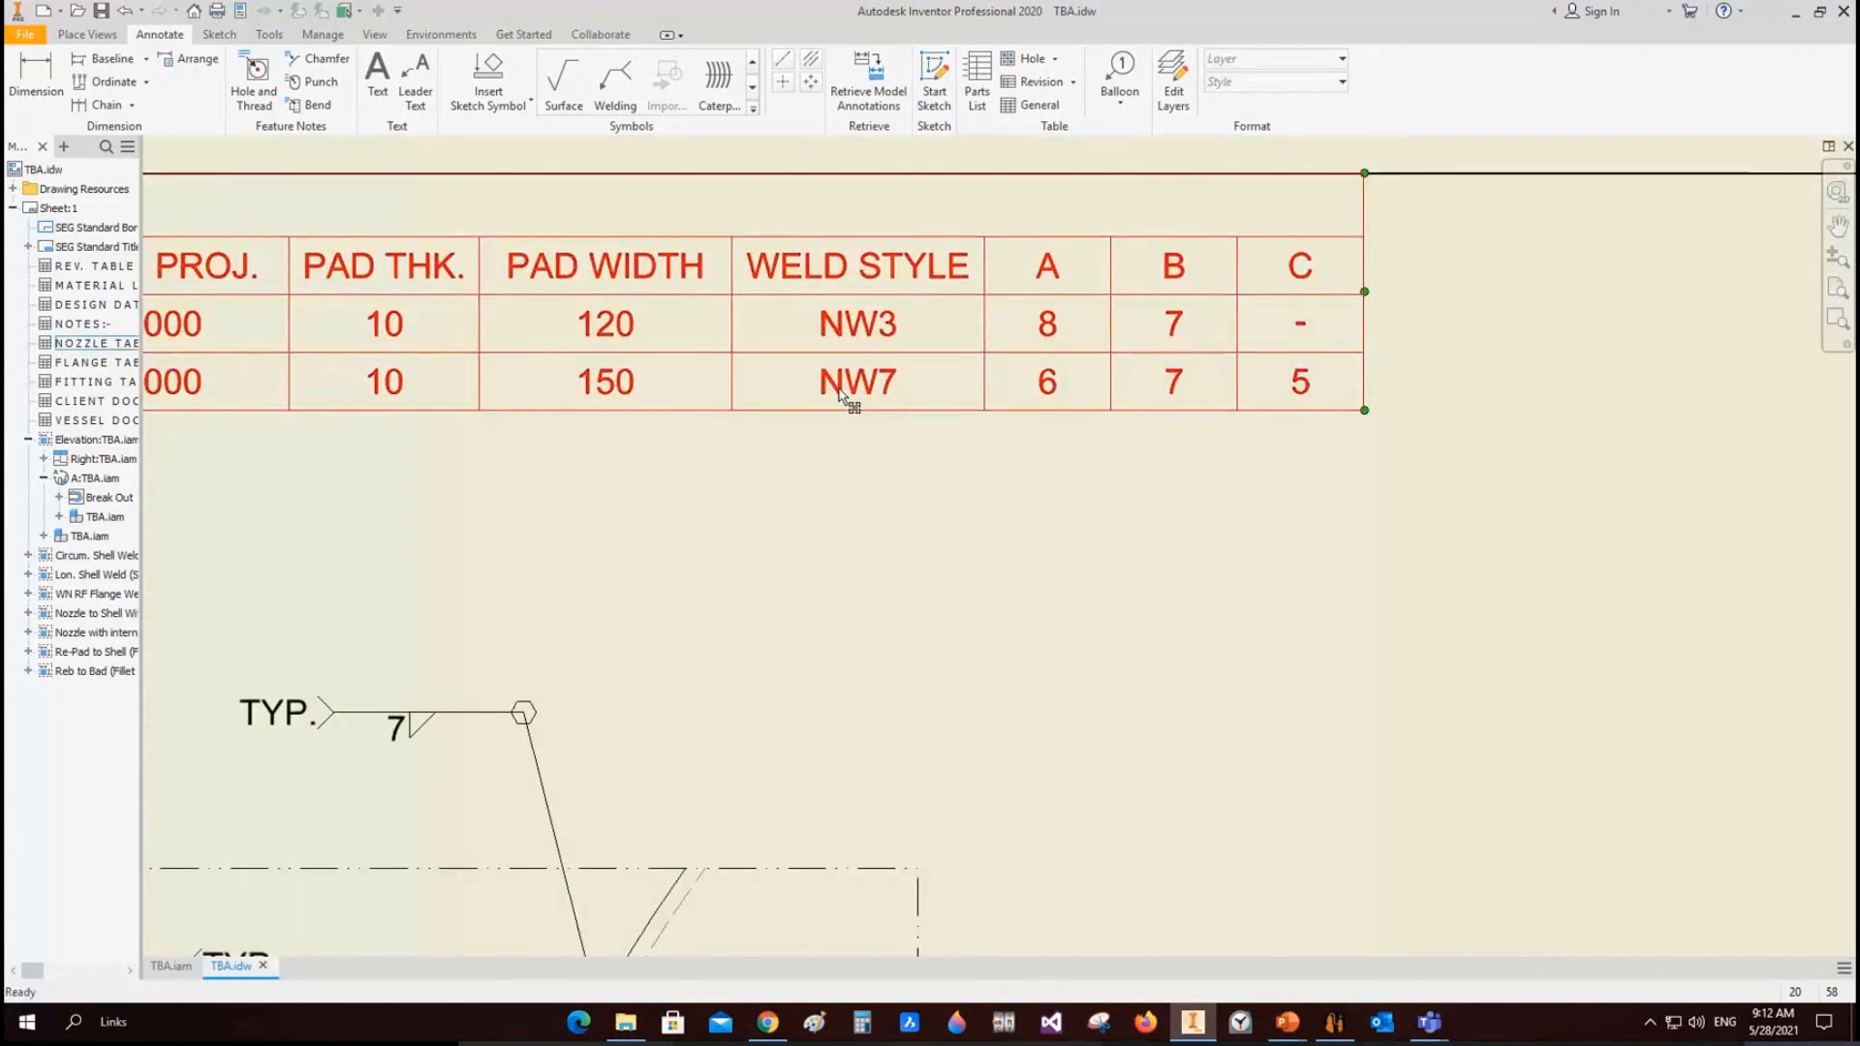
click(969, 424)
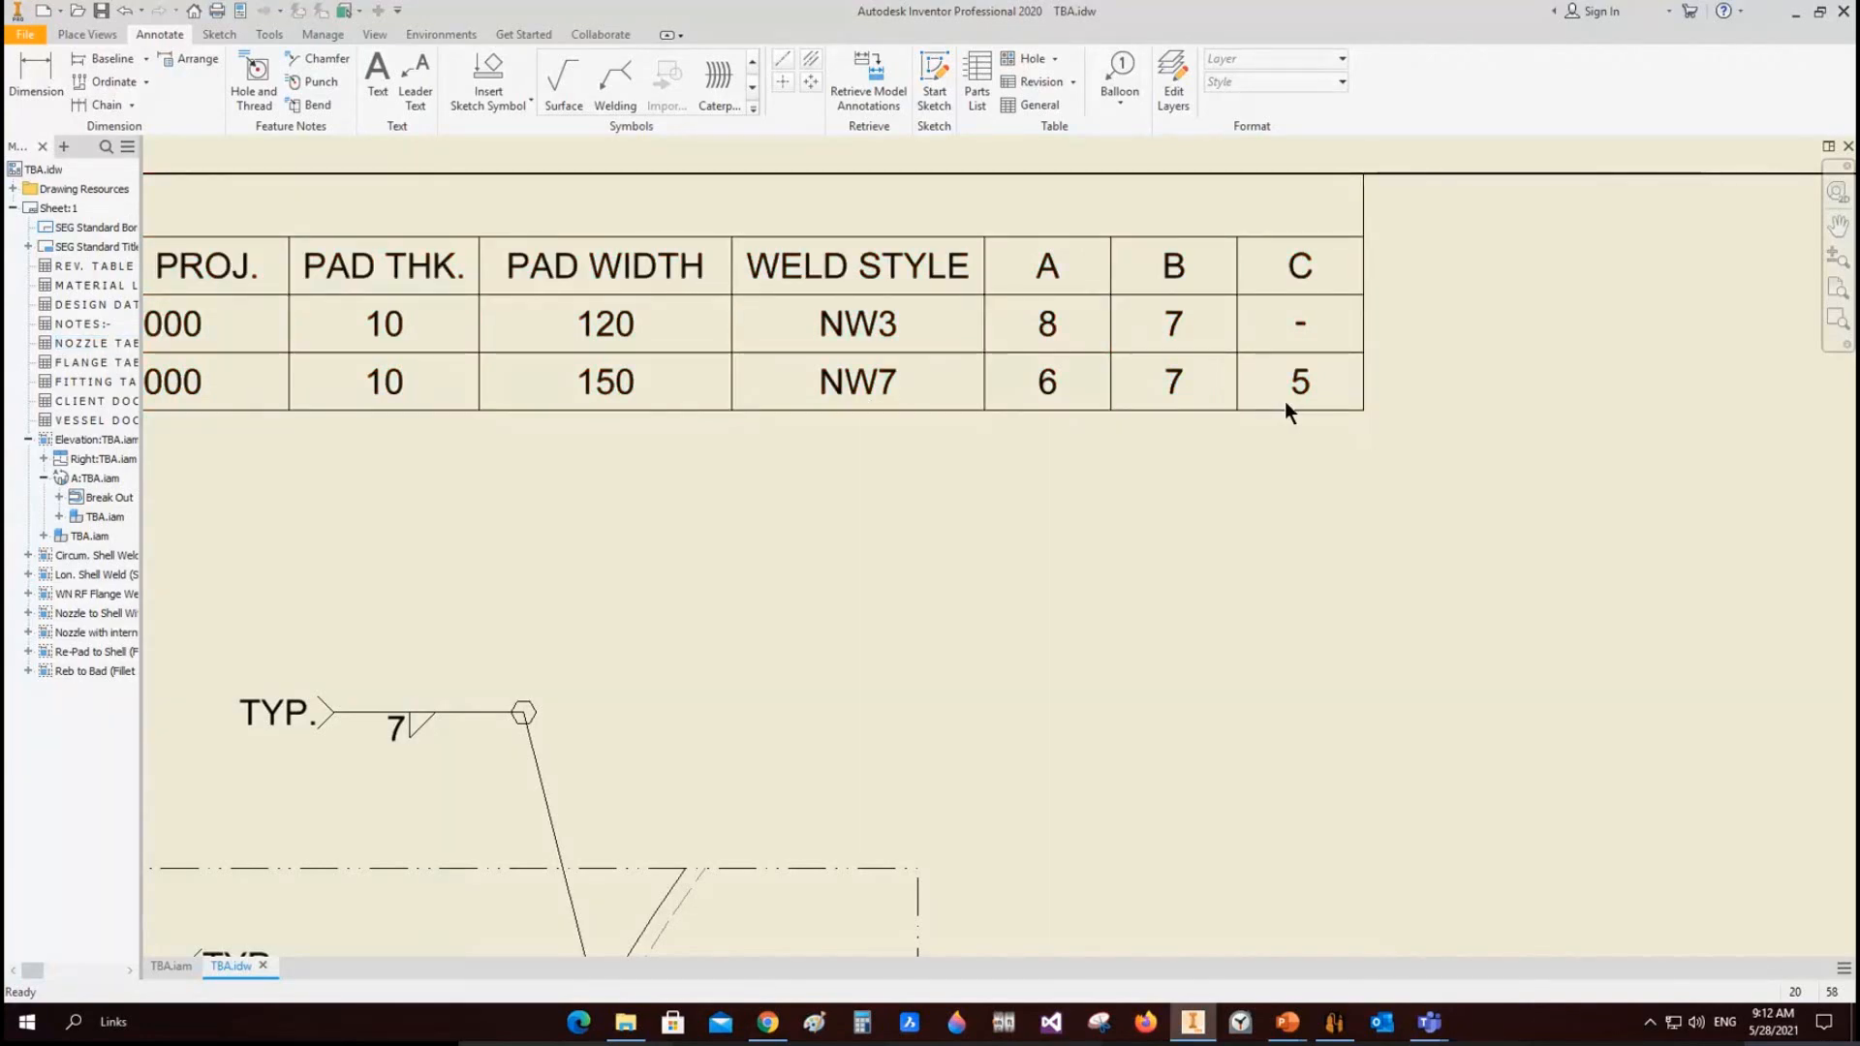
scroll(1284, 401, down, 4)
mouse_move(1293, 401)
middle_down()
mouse_move(1142, 256)
mouse_move(1075, 136)
middle_up()
scroll(1251, 355, down, 3)
click(1186, 232)
click(1218, 339)
scroll(946, 815, up, 5)
middle_drag(940, 812, 1122, 653)
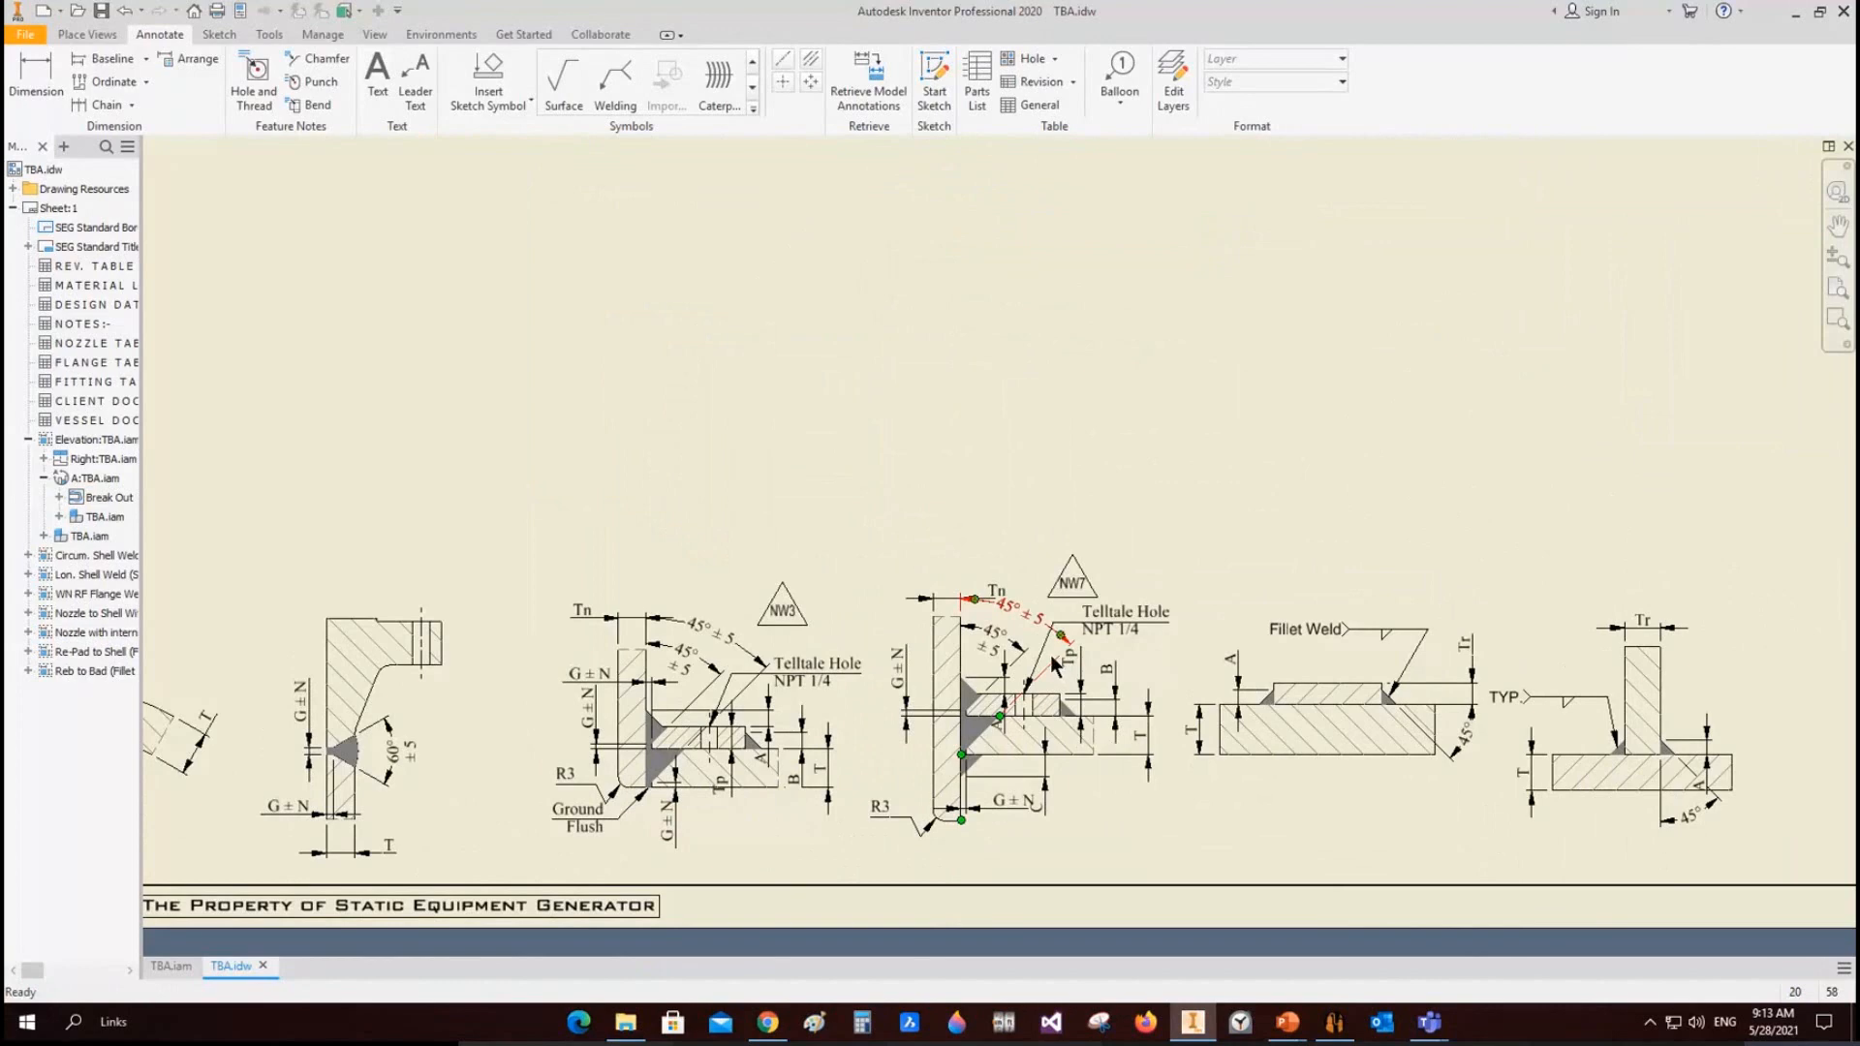
Step: Insert the NW3 sketched symbol in detail view A, with its leader pointing at the nozzle-to-head weld below the pipe
scroll(1027, 591, down, 3)
scroll(810, 585, up, 3)
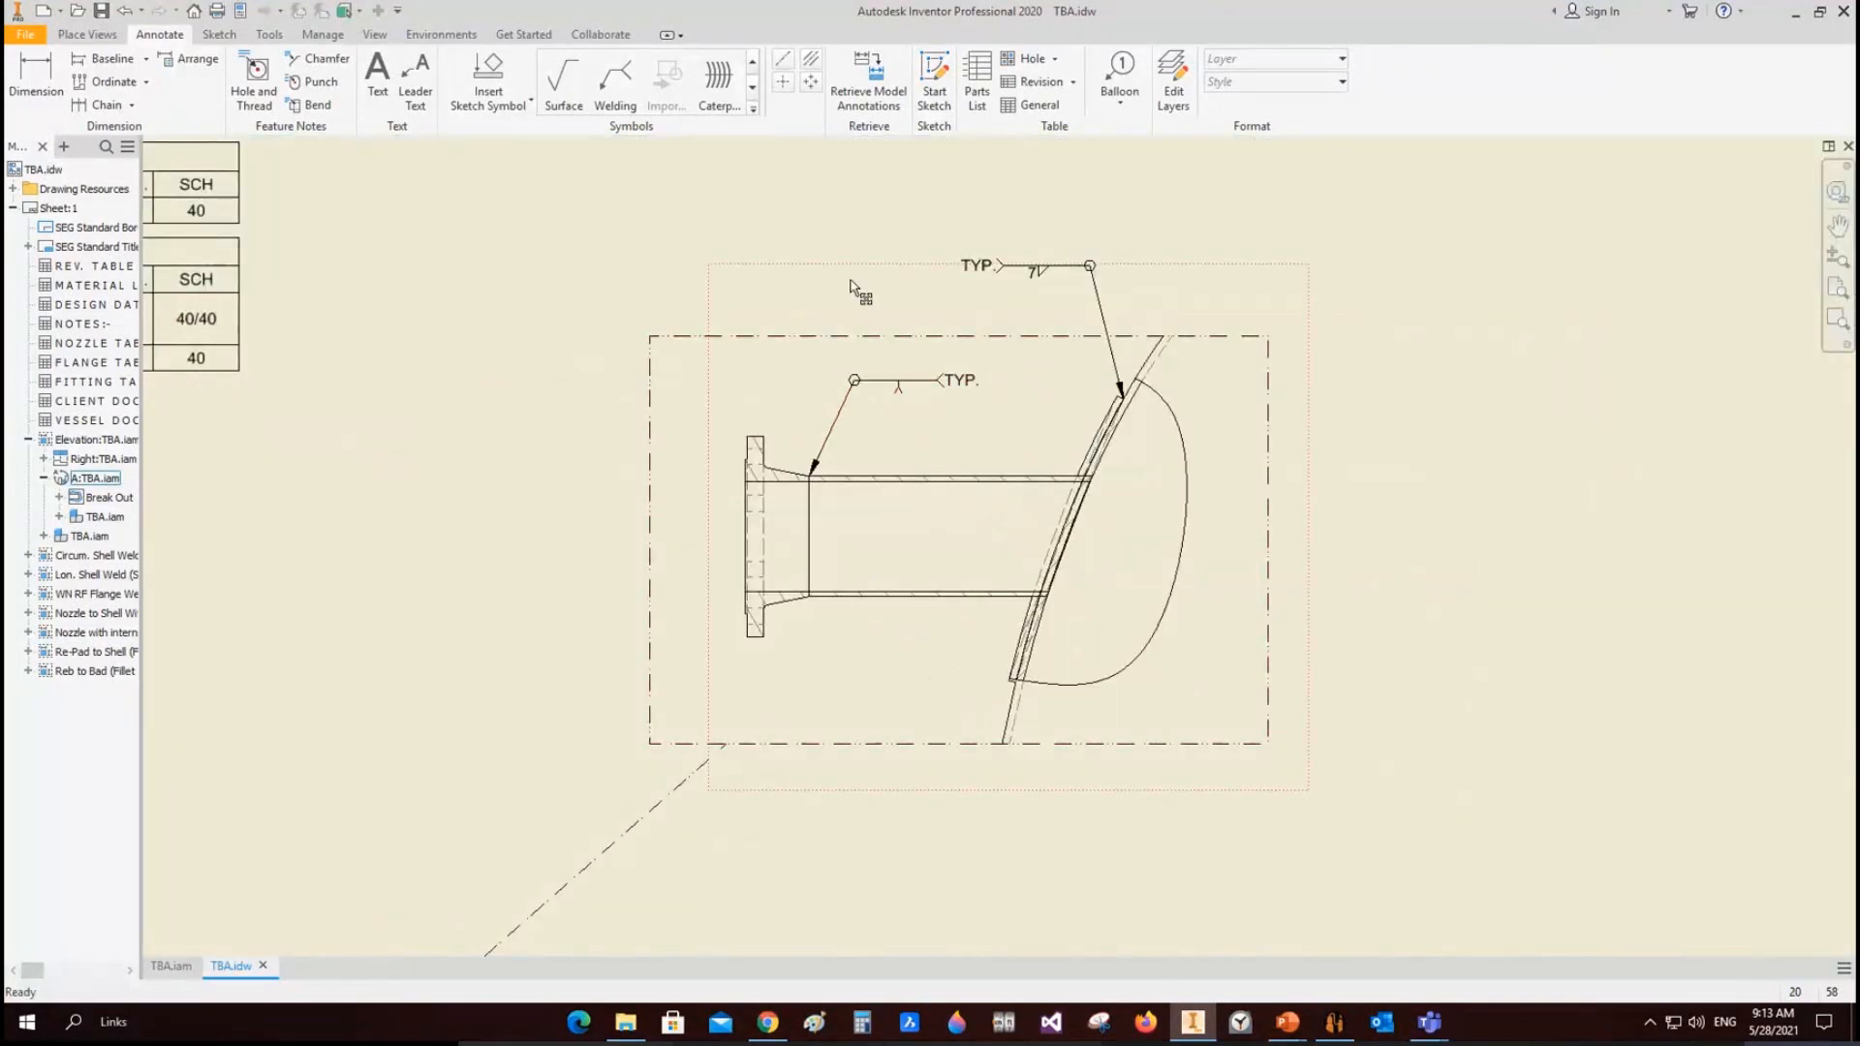
scroll(883, 289, down, 3)
scroll(611, 520, up, 3)
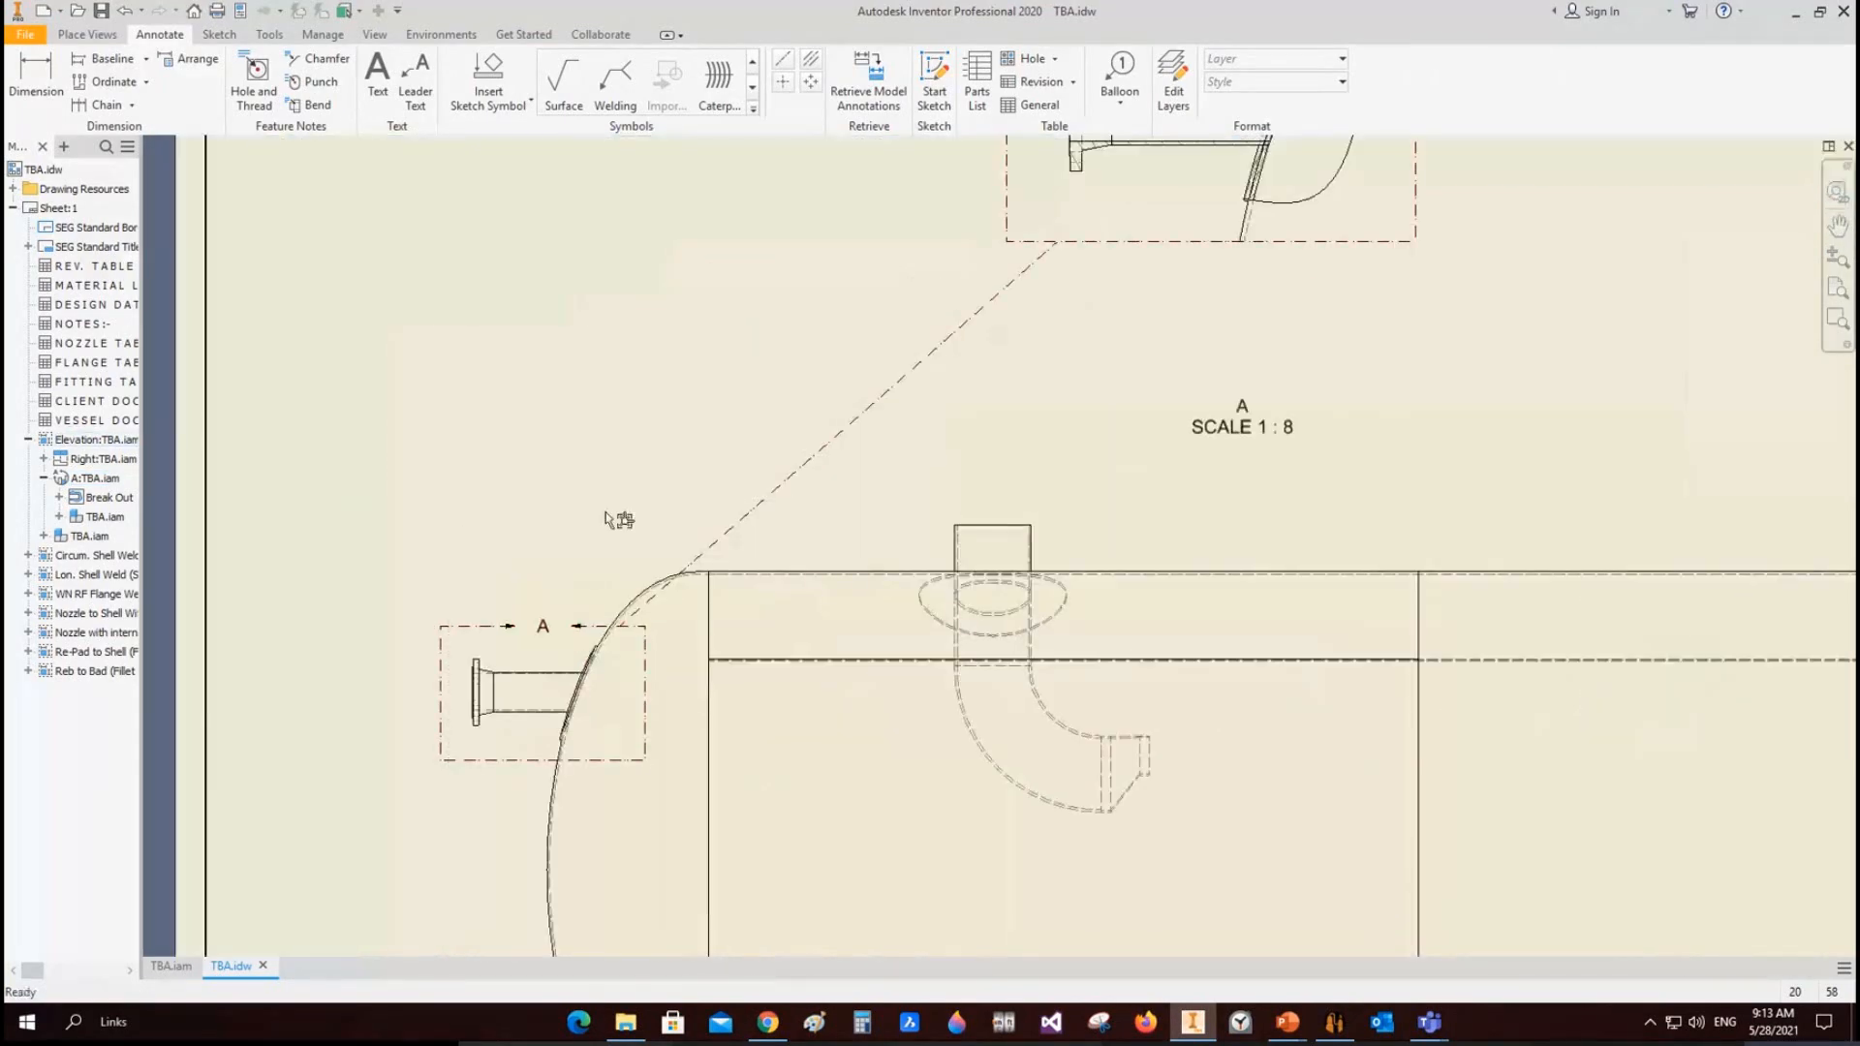
scroll(610, 520, up, 2)
middle_drag(1020, 305, 827, 538)
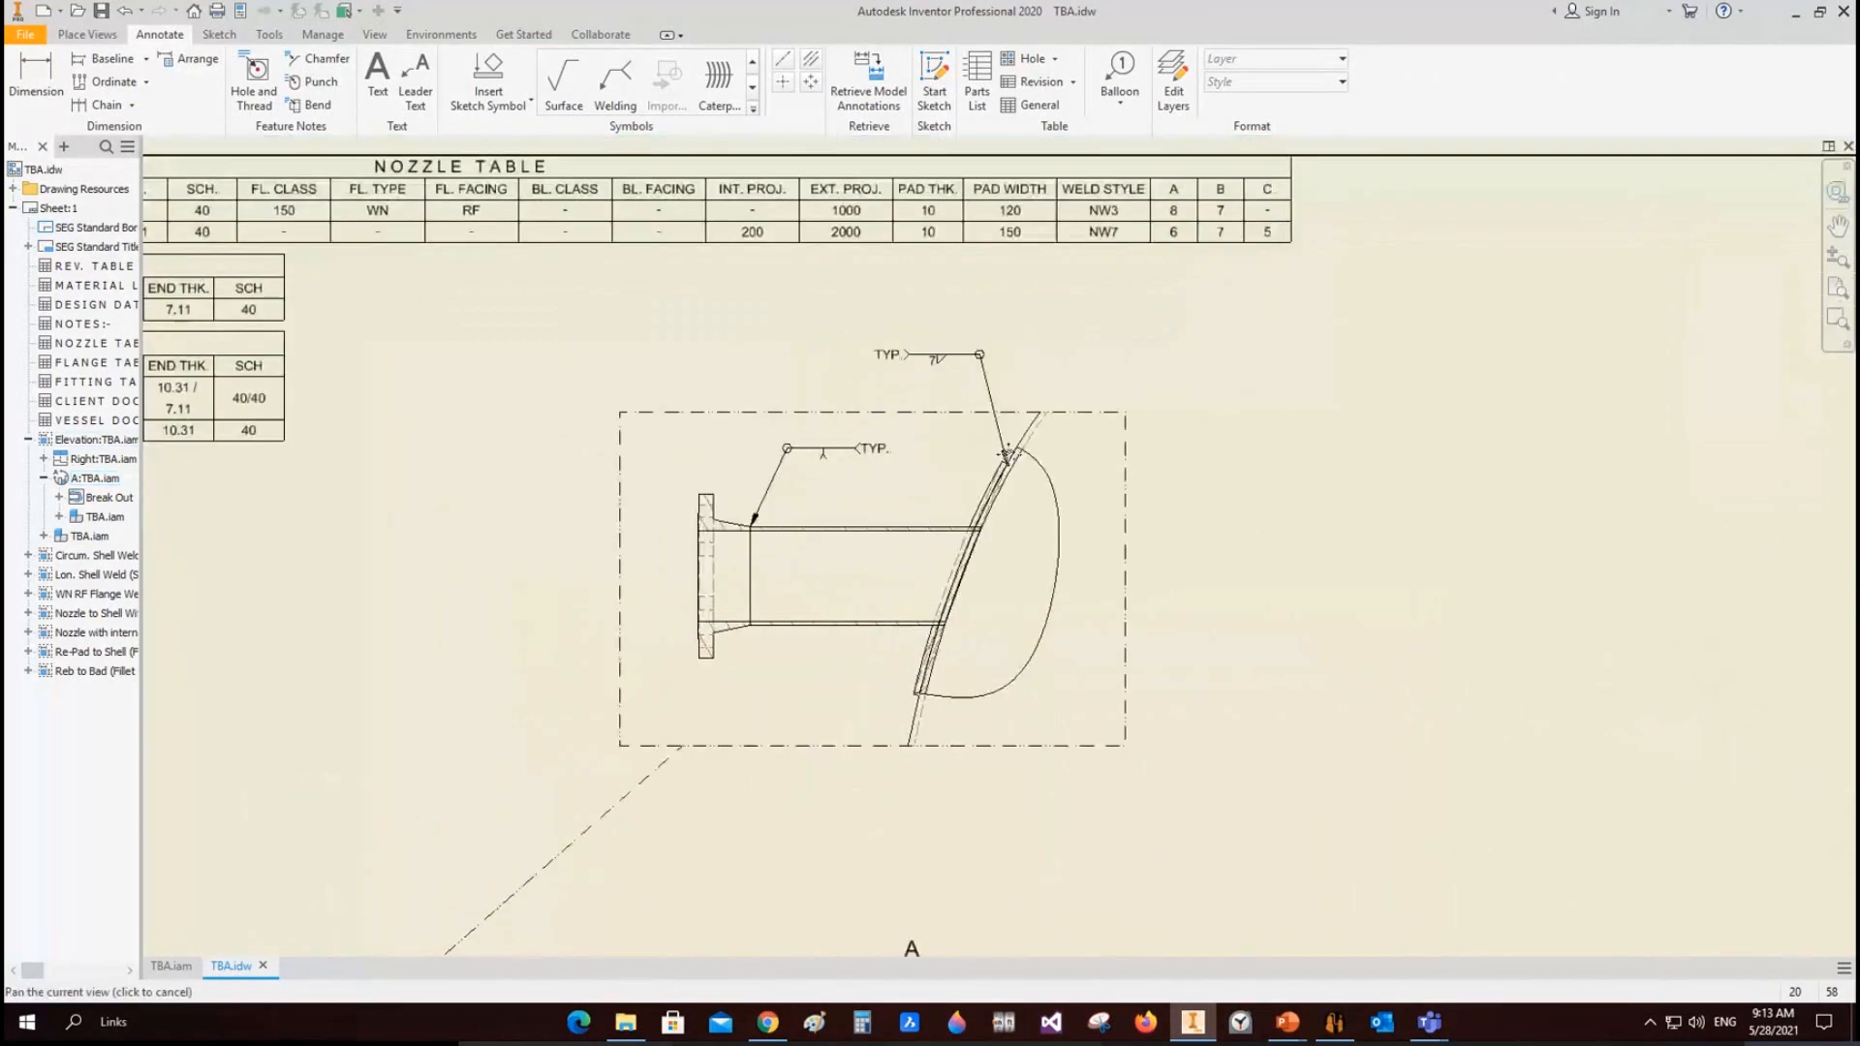
scroll(1007, 453, up, 3)
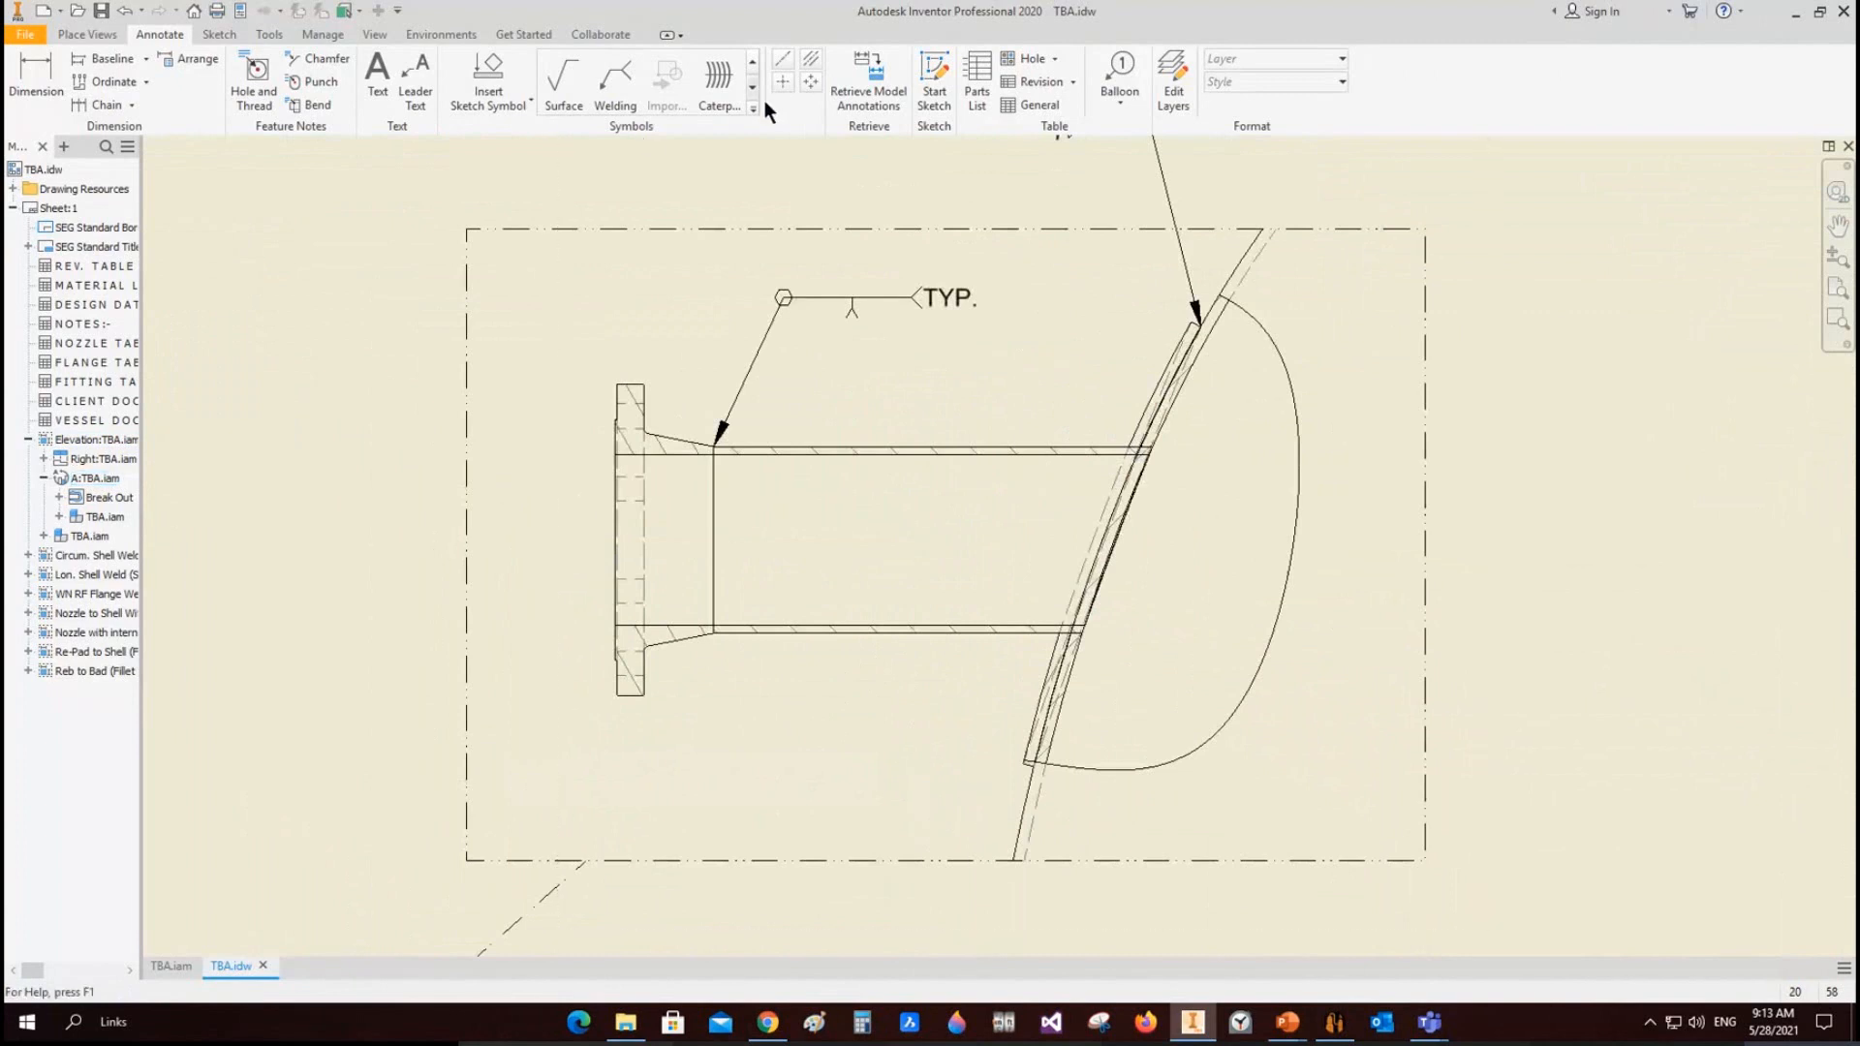
click(494, 66)
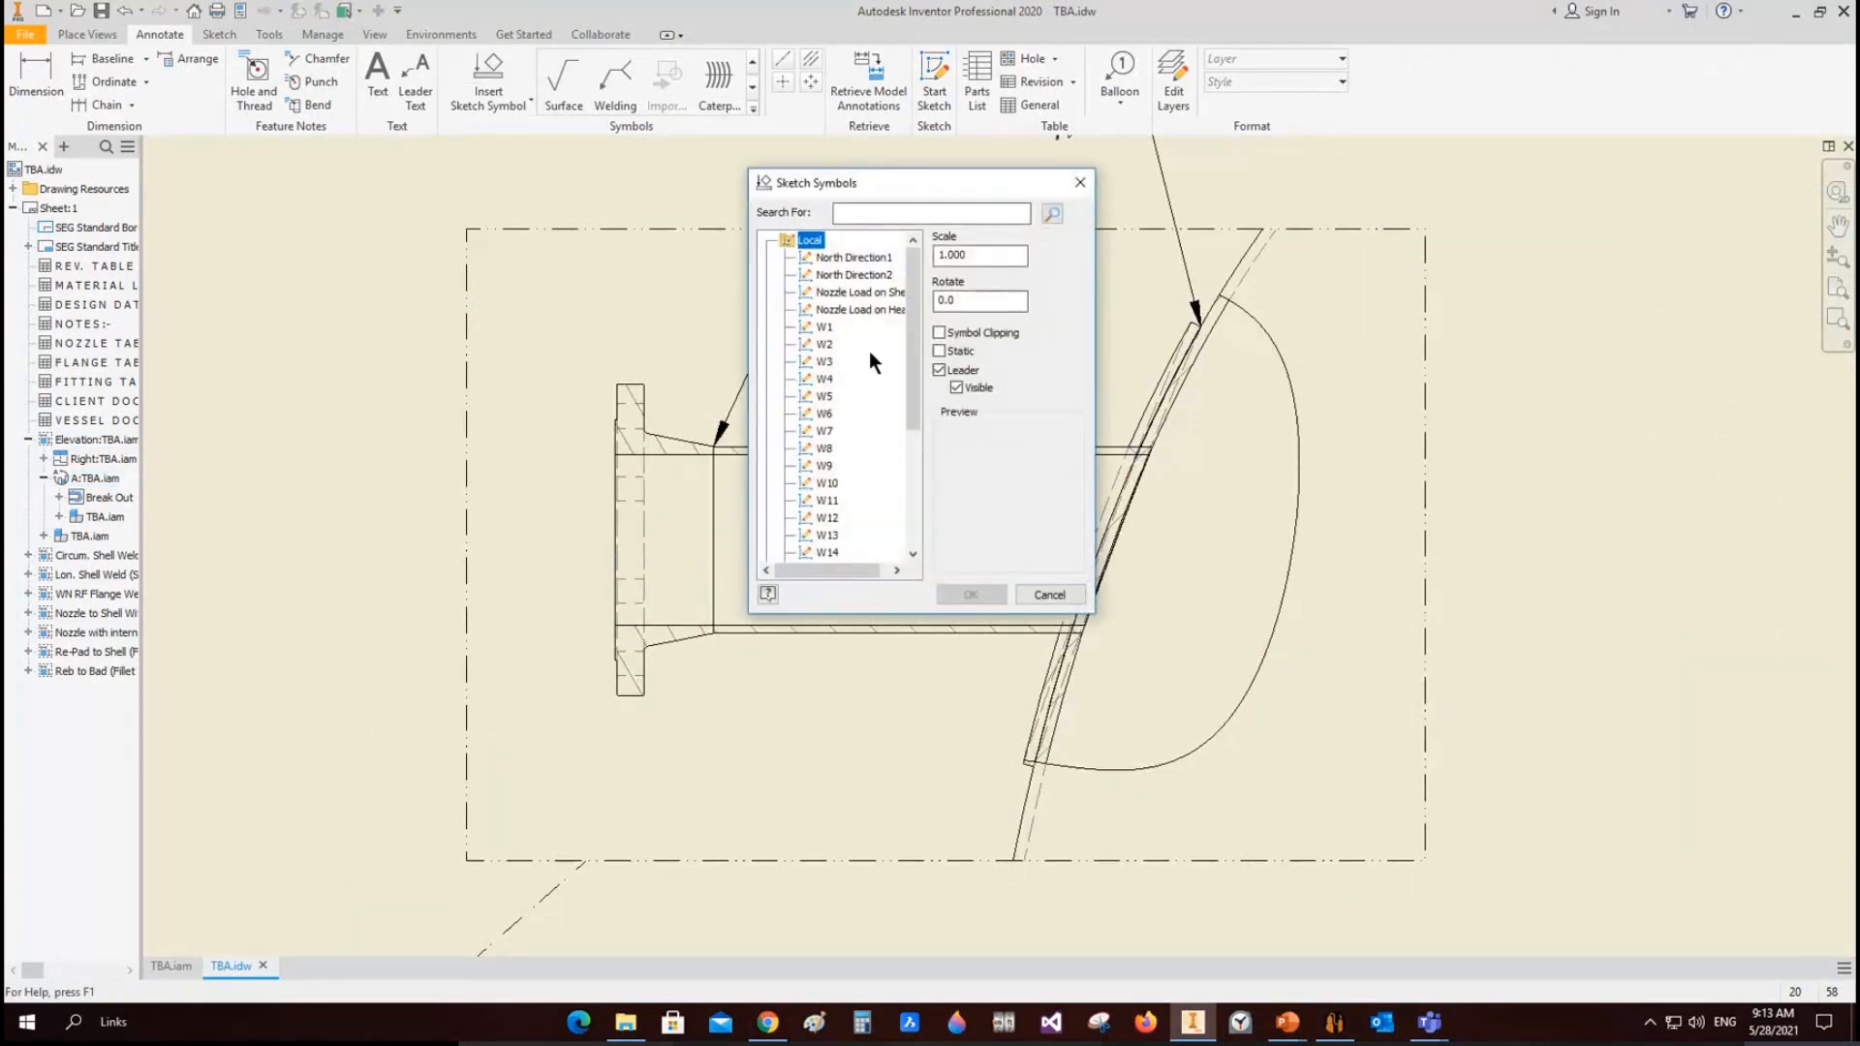
scroll(856, 480, down, 2)
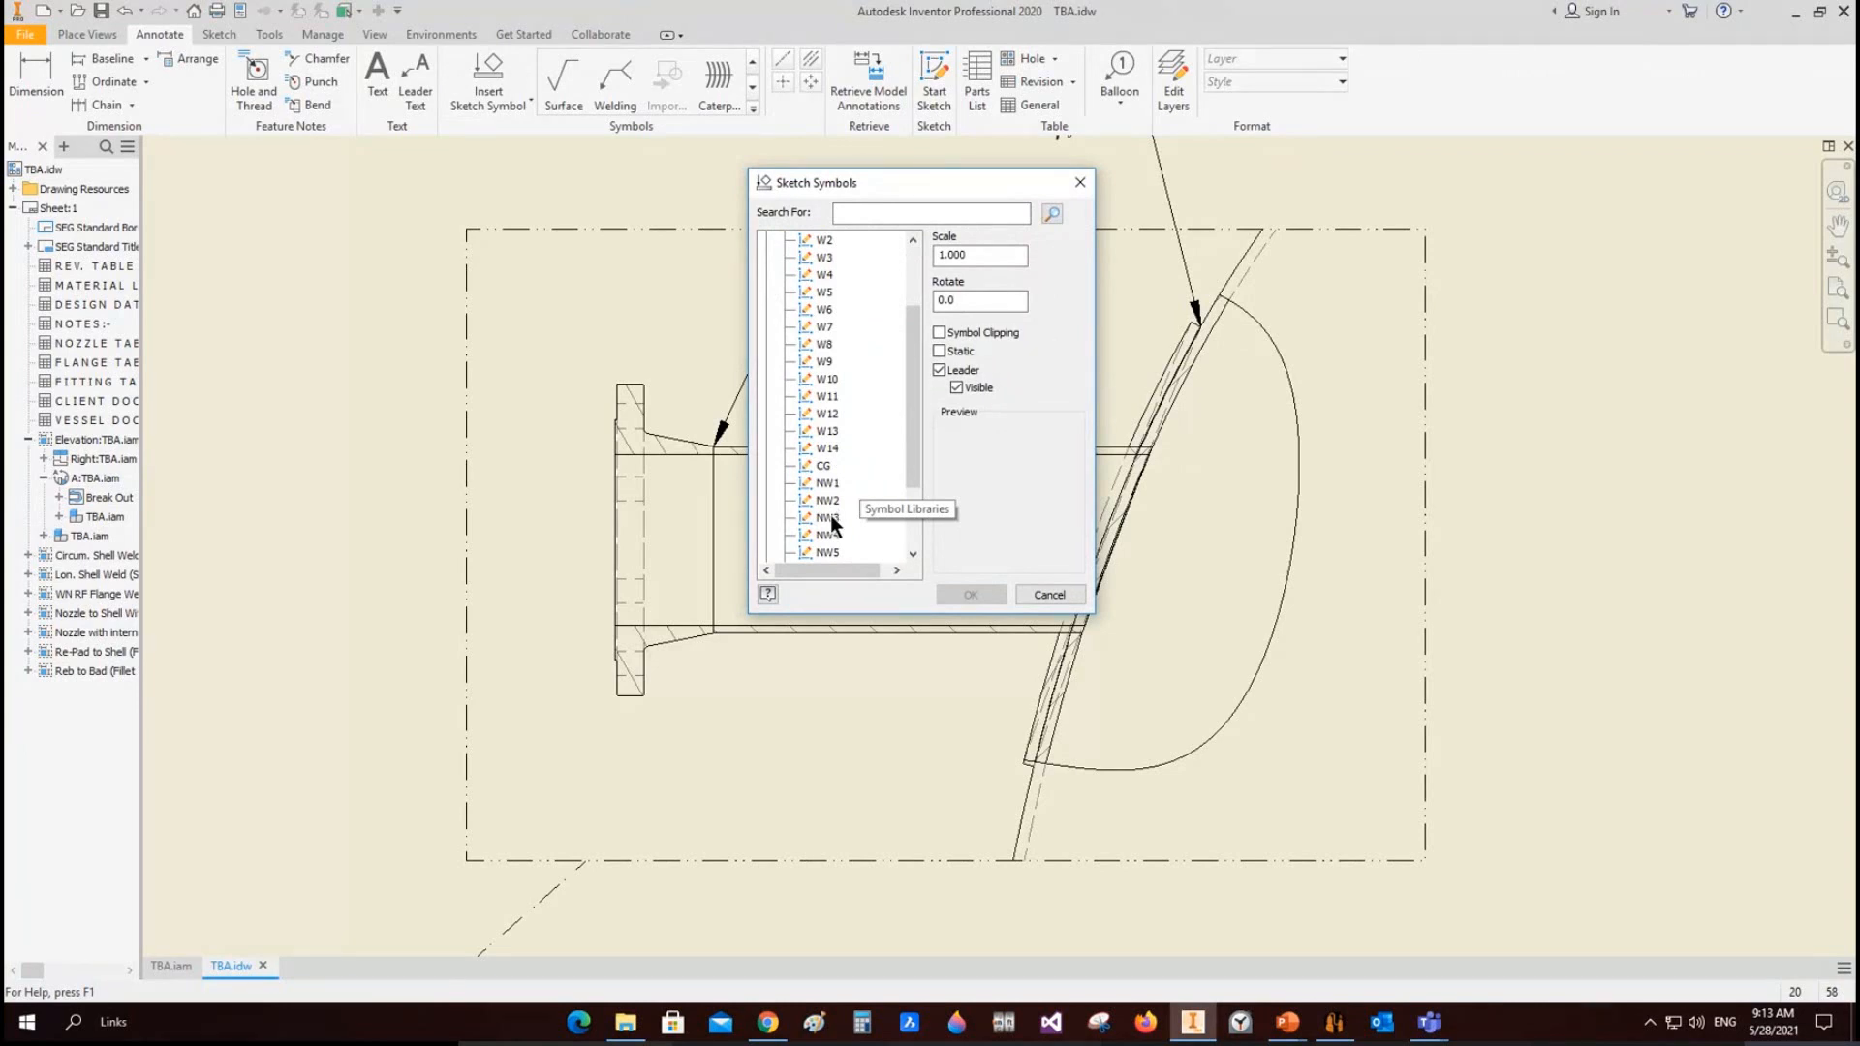
click(829, 514)
click(975, 594)
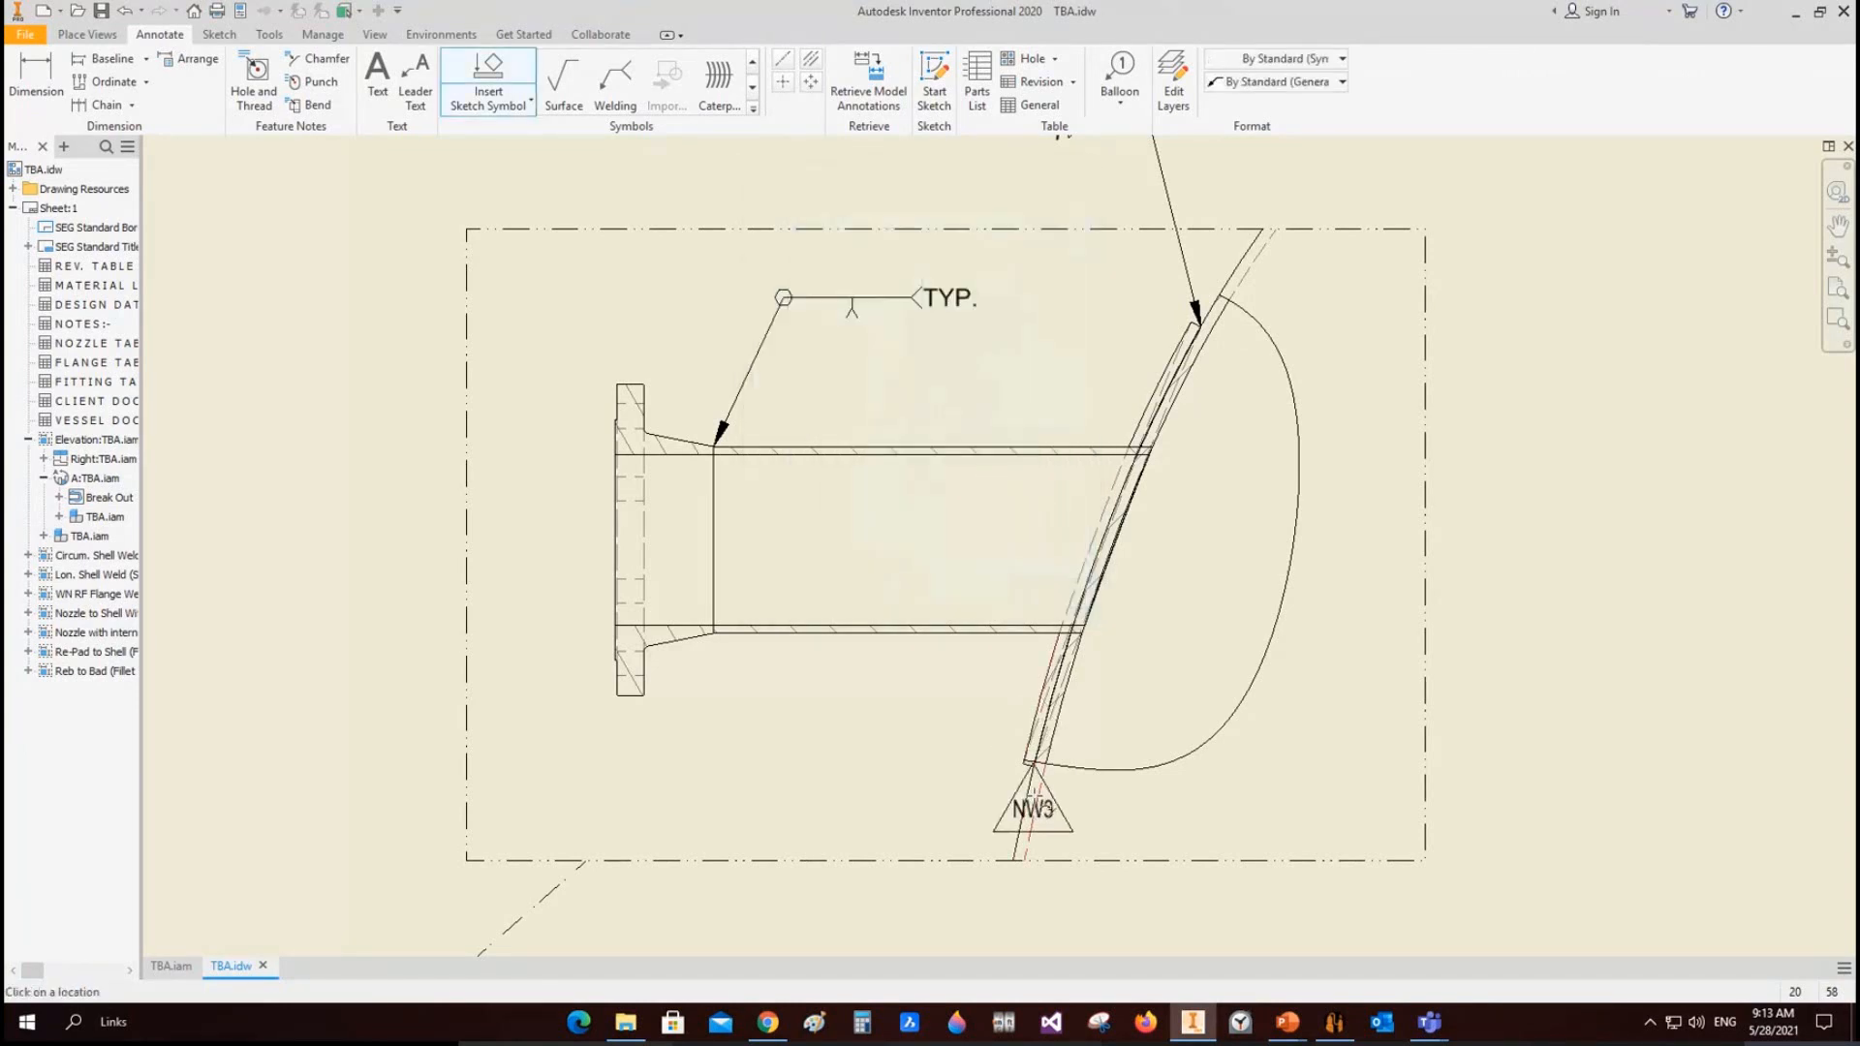
middle_drag(1033, 794, 1186, 719)
click(1211, 560)
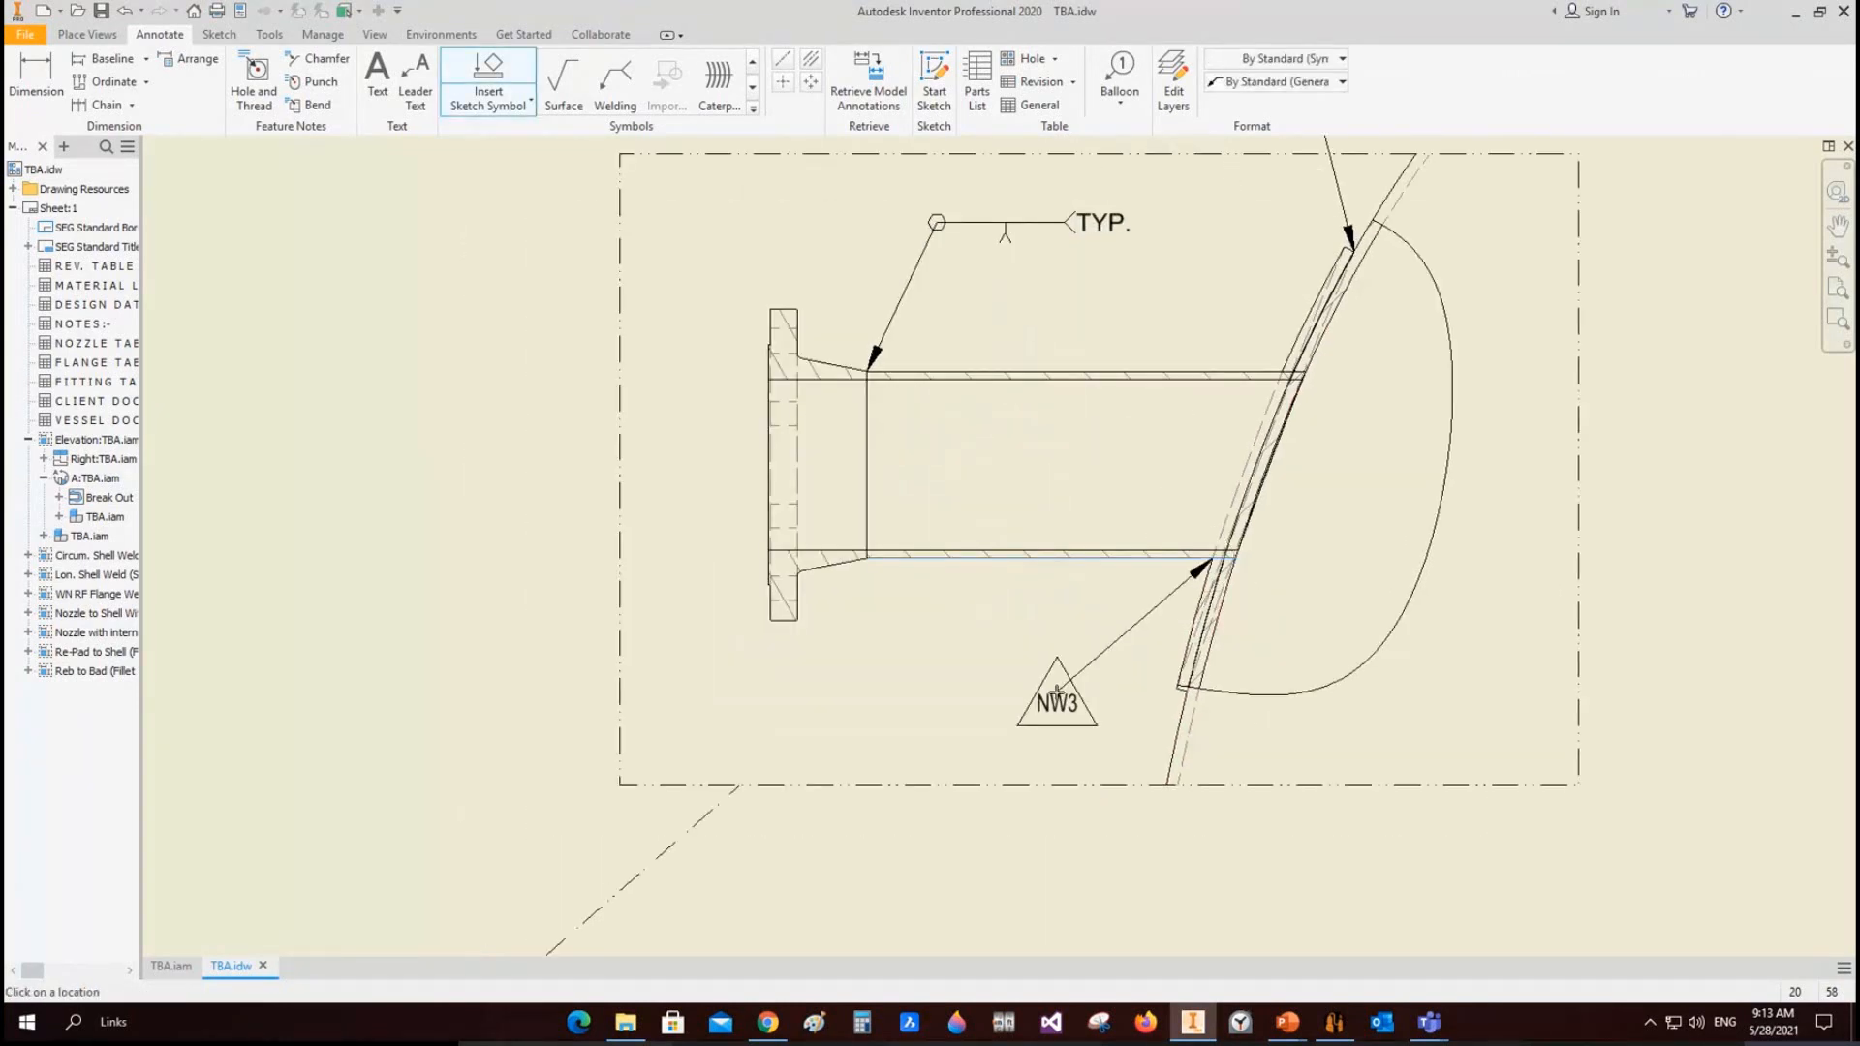
right_click(1056, 691)
click(969, 692)
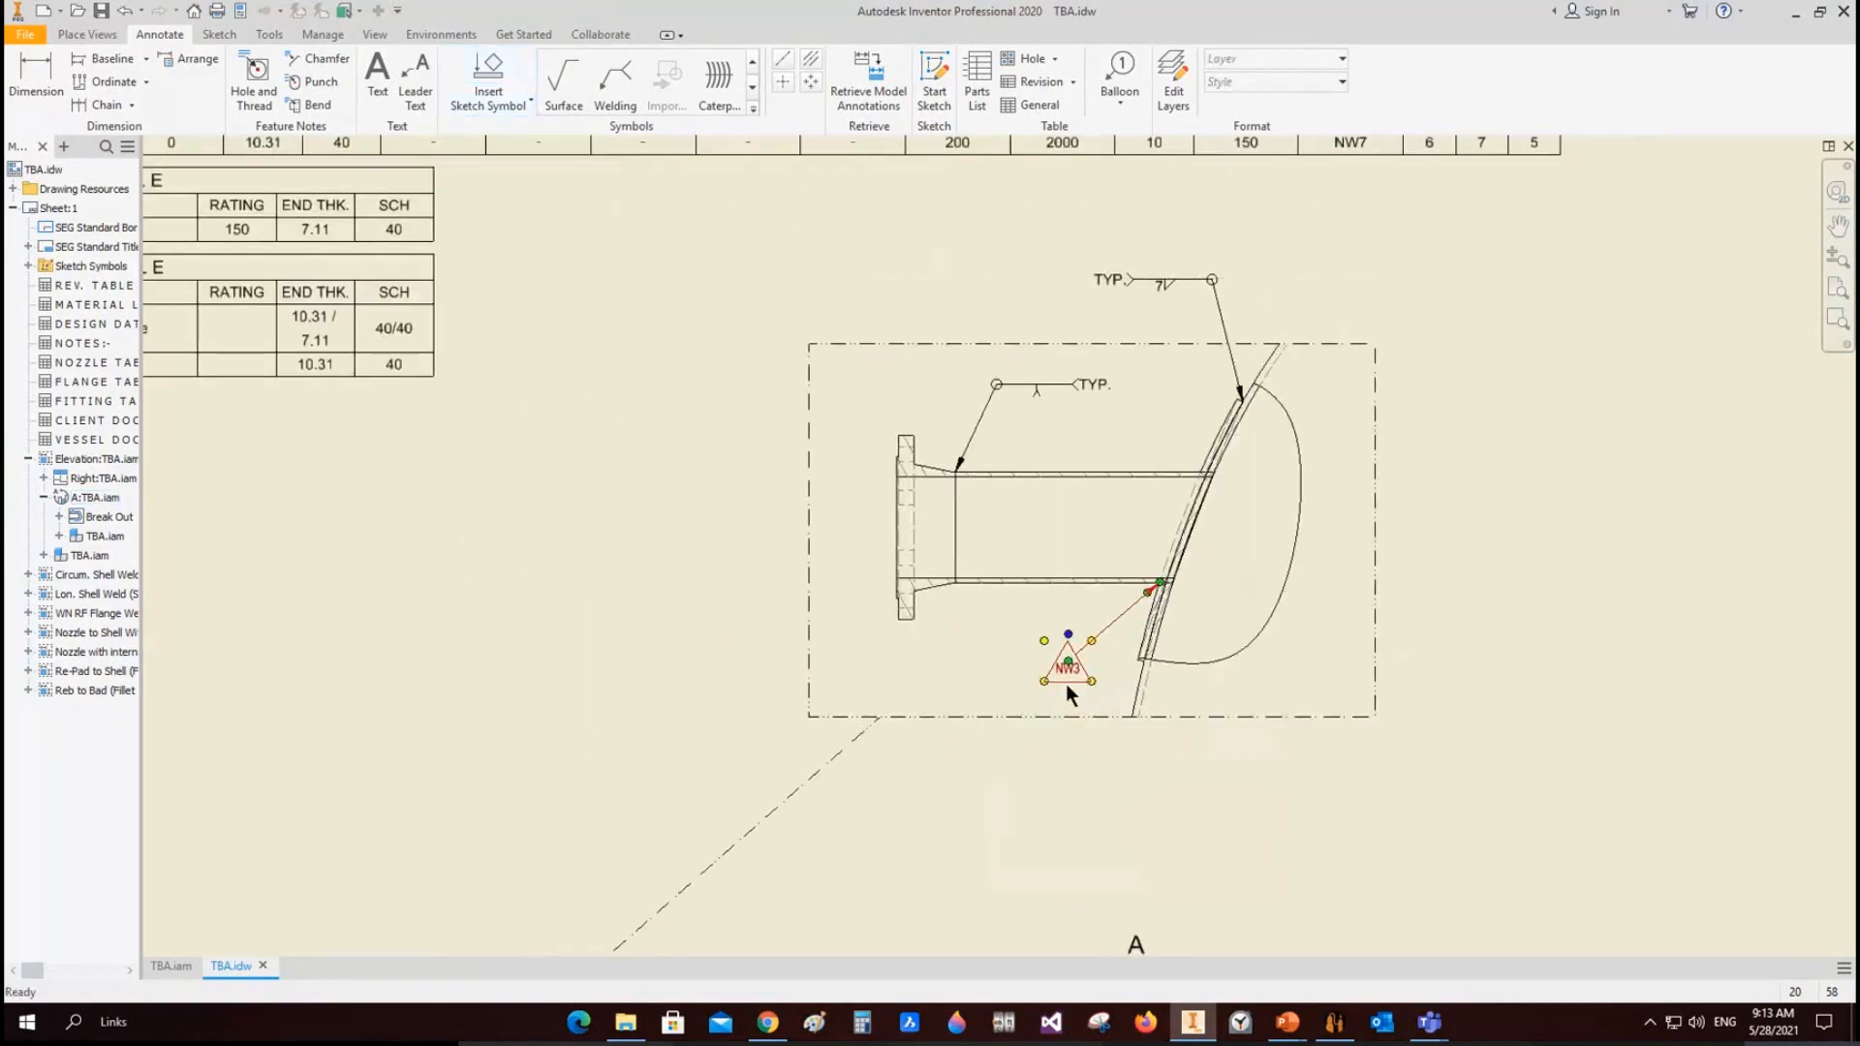
key(Escape)
Step: Check the NW3 symbol's leader position in detail view A and examine the matching NW3 weld detail on the sheet
scroll(1183, 589, up, 3)
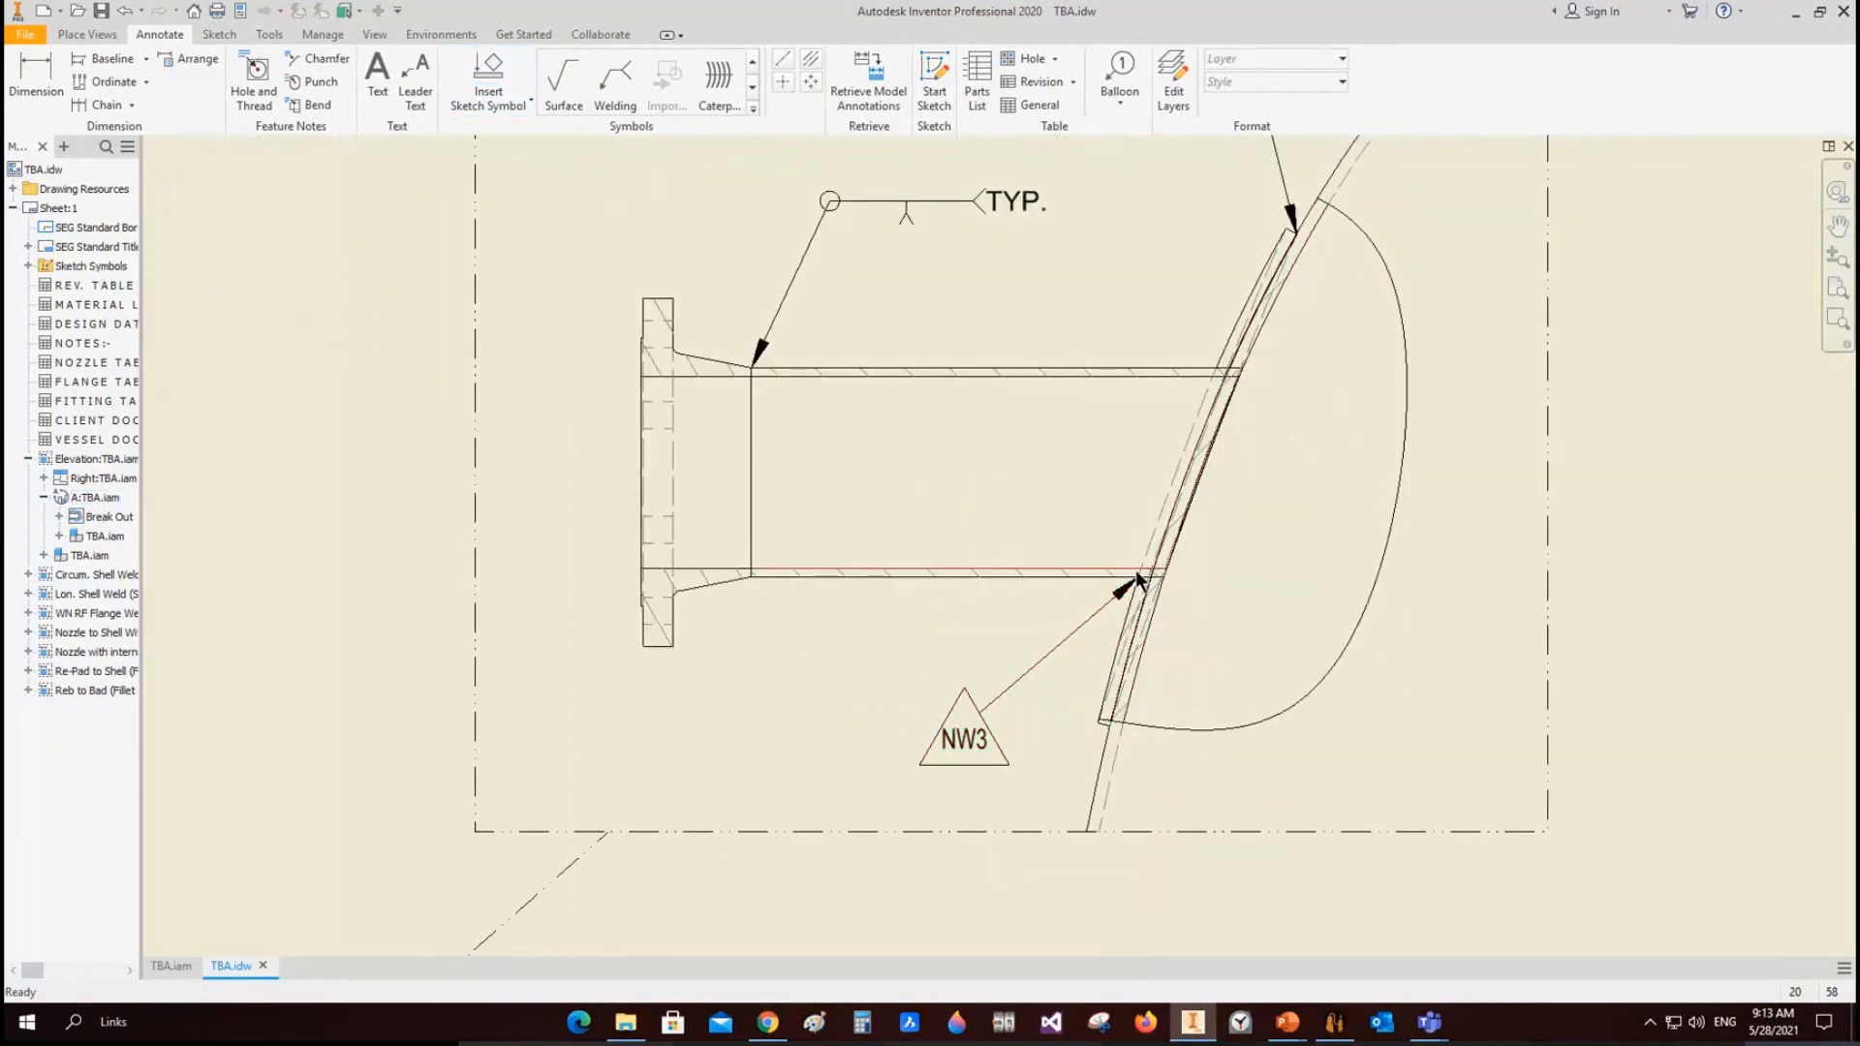
click(1138, 582)
scroll(954, 736, down, 5)
middle_drag(951, 723, 879, 66)
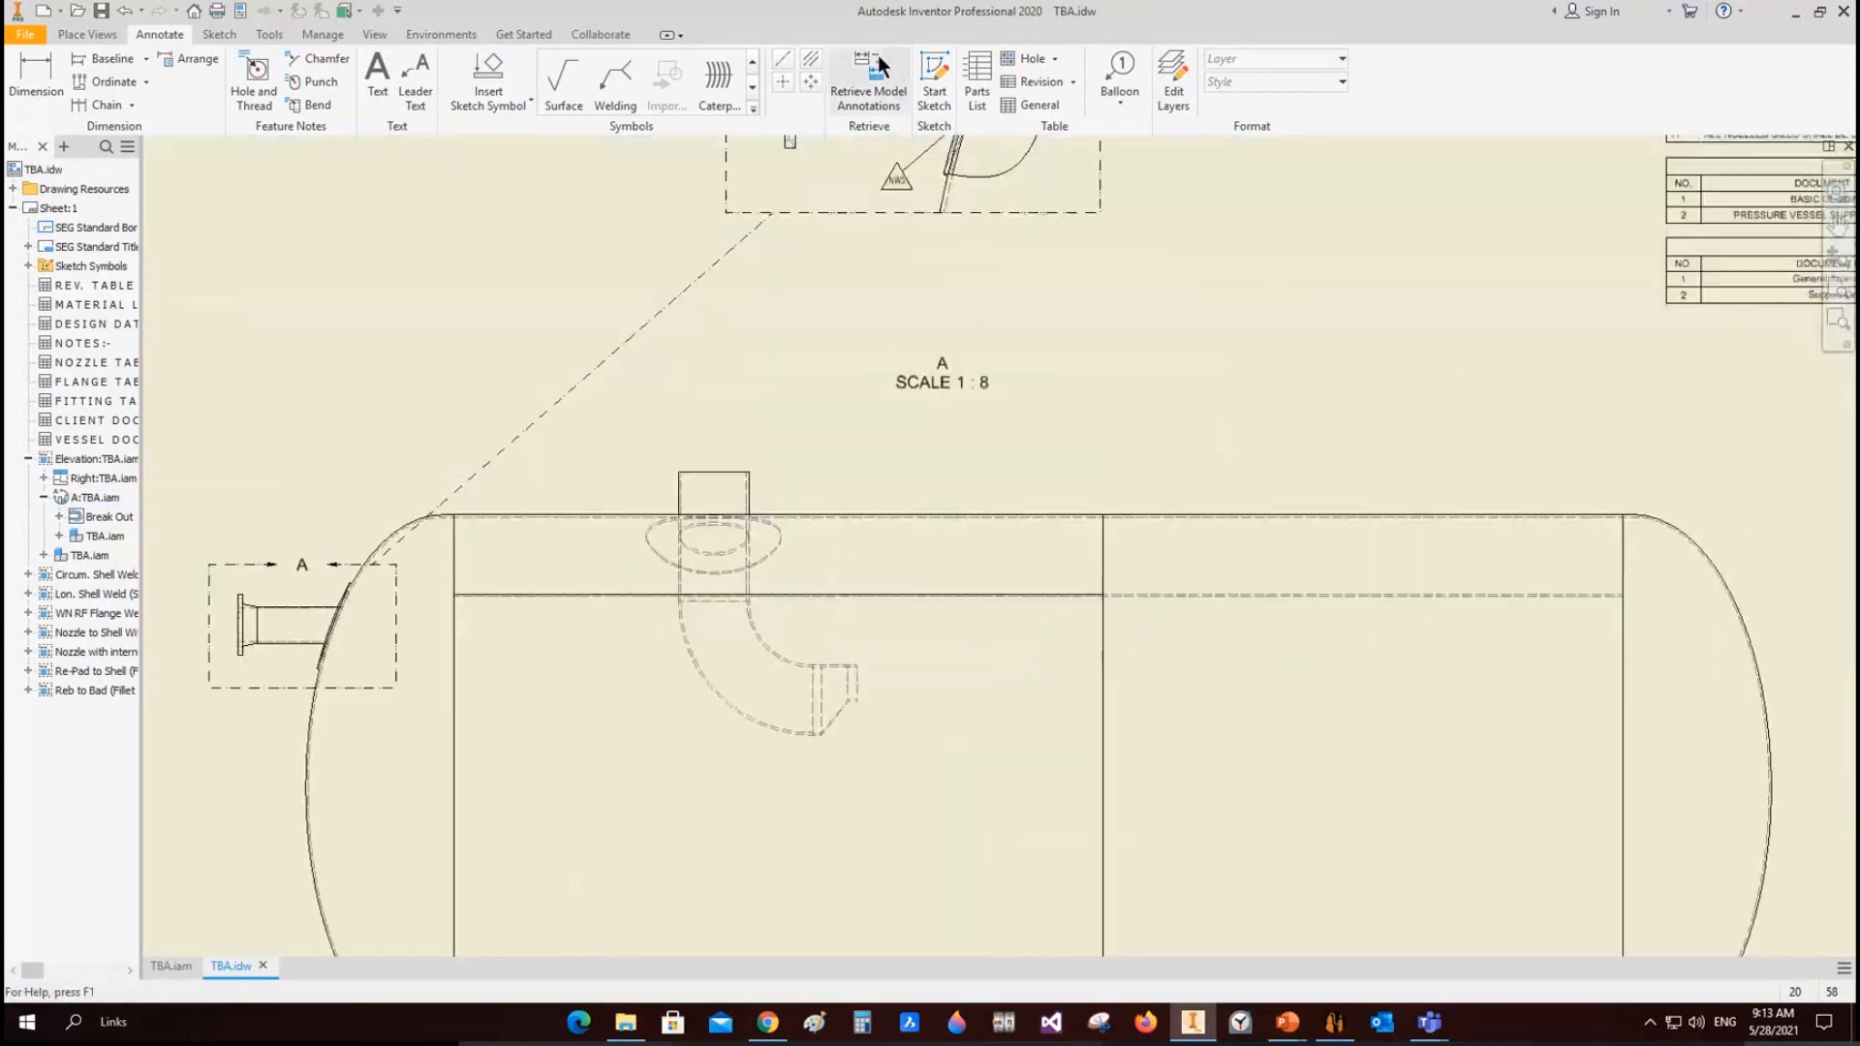
scroll(804, 601, down, 5)
middle_drag(804, 601, 789, 252)
scroll(596, 474, up, 5)
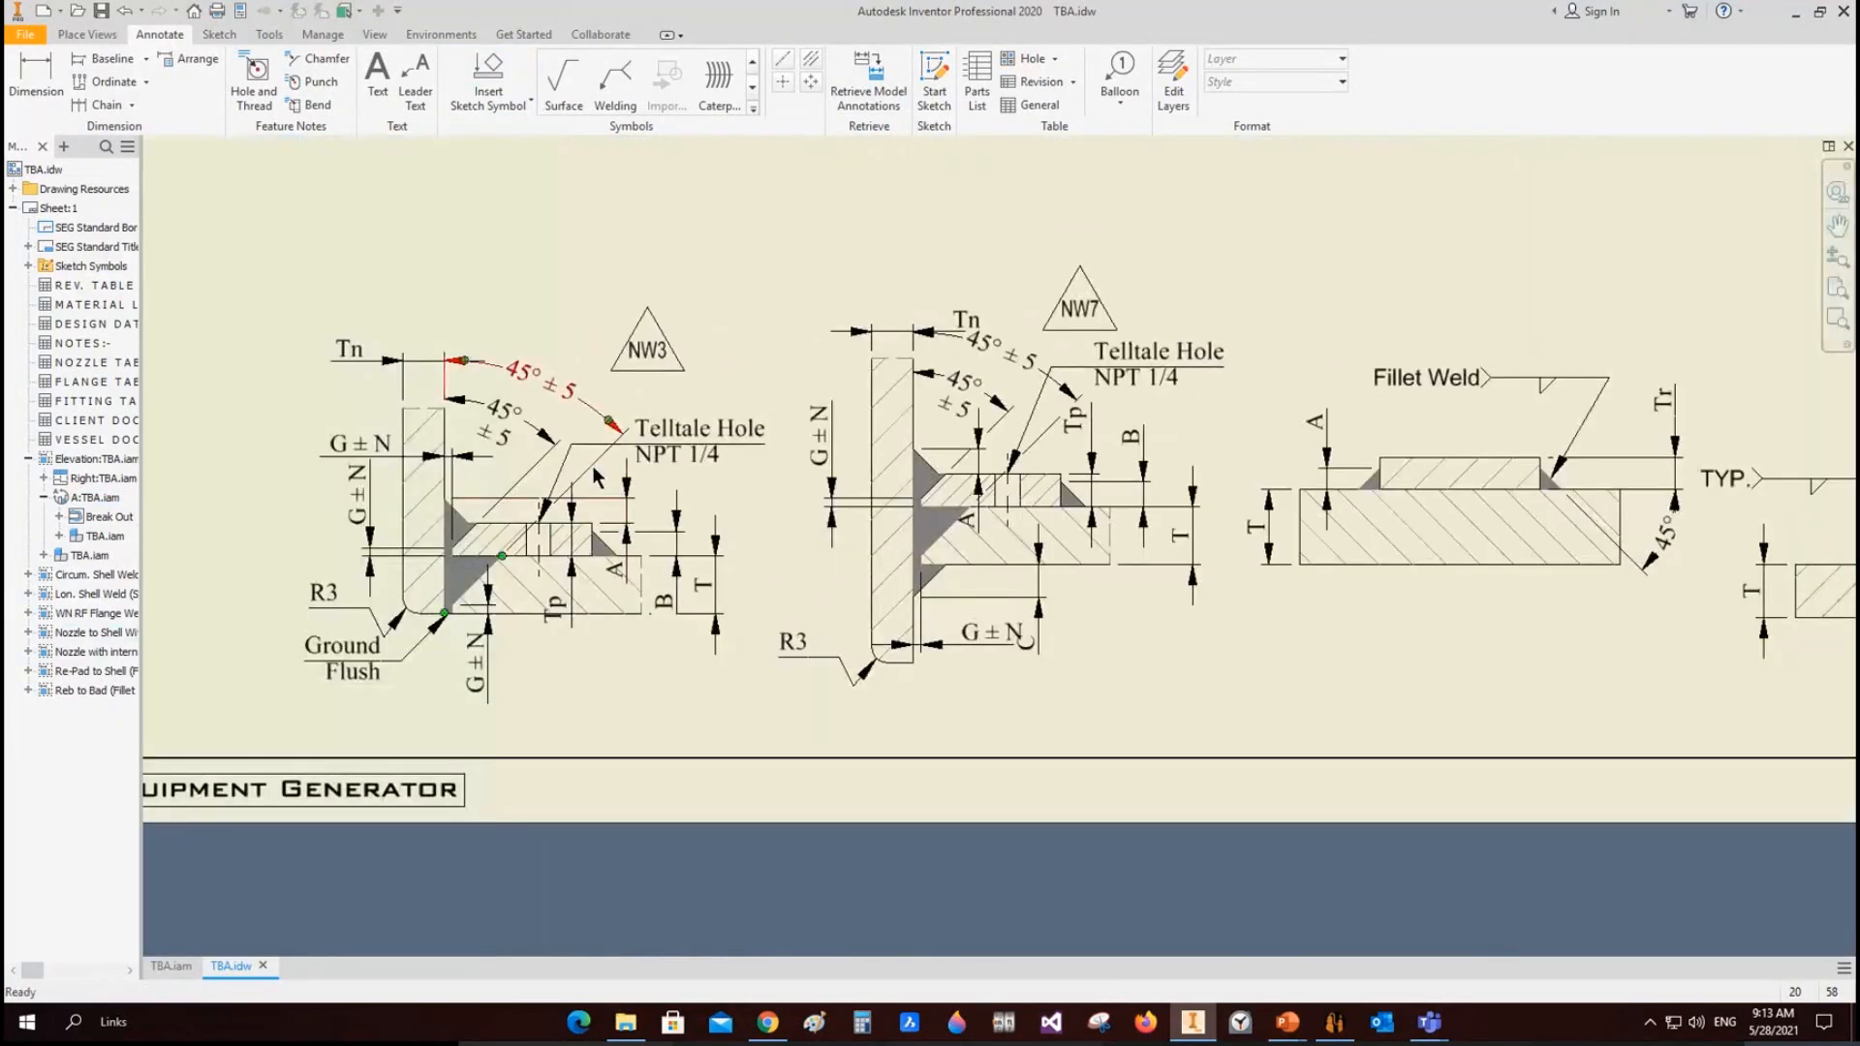
middle_drag(596, 474, 968, 458)
scroll(834, 485, up, 3)
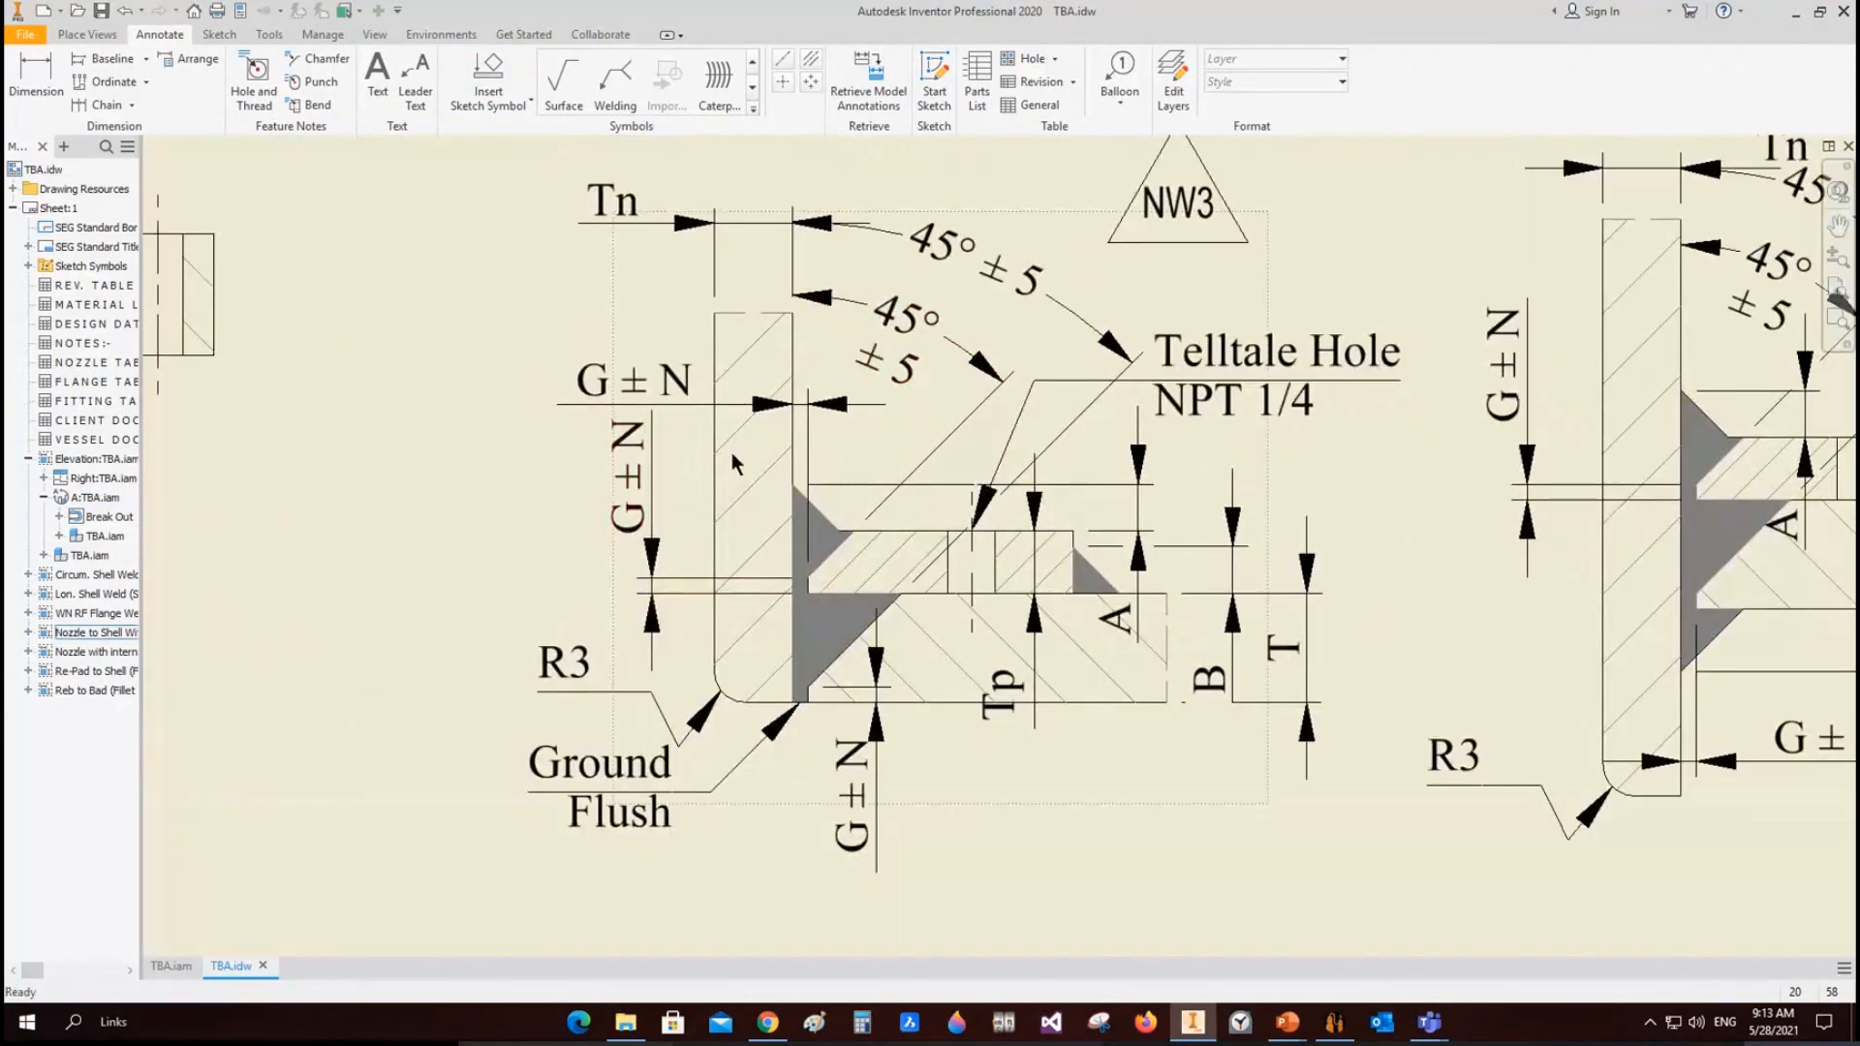
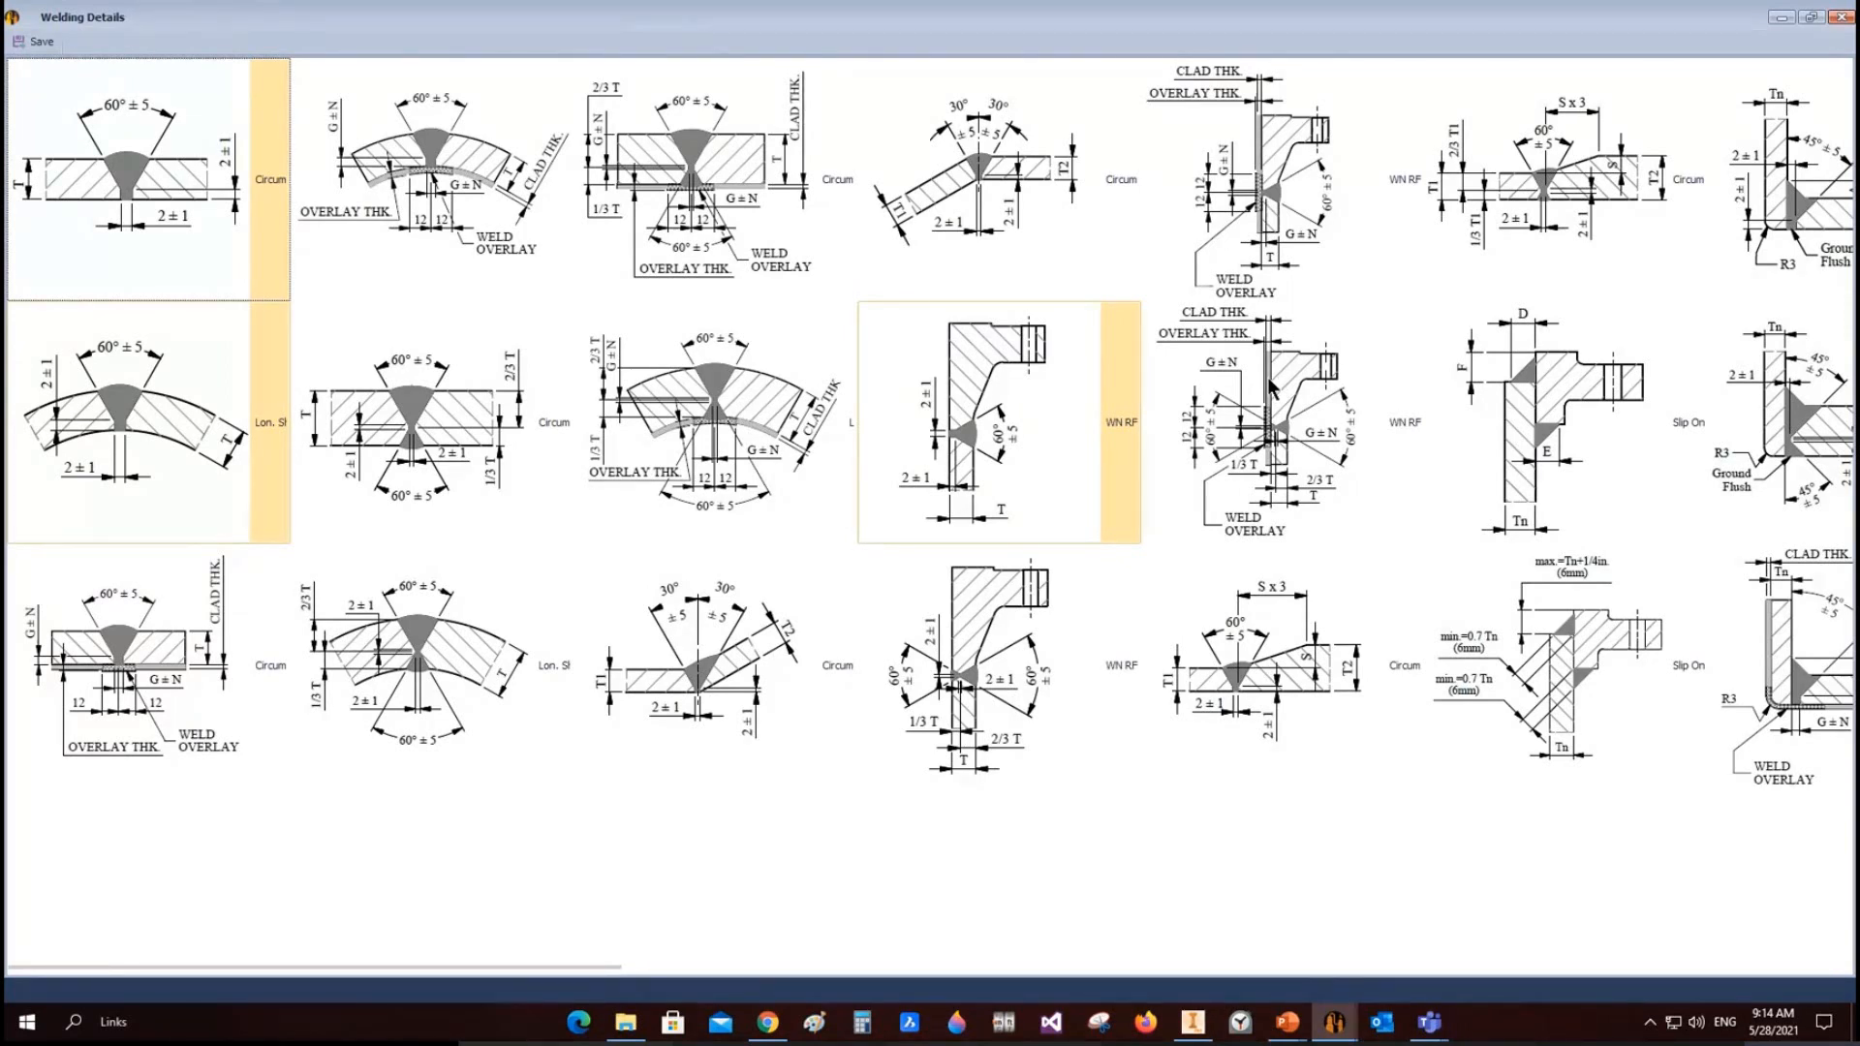
Step: Look through the generator's welding details up to the nozzle and re-pad types, close the dialogs and return to Inventor
scroll(1271, 387, right, 3)
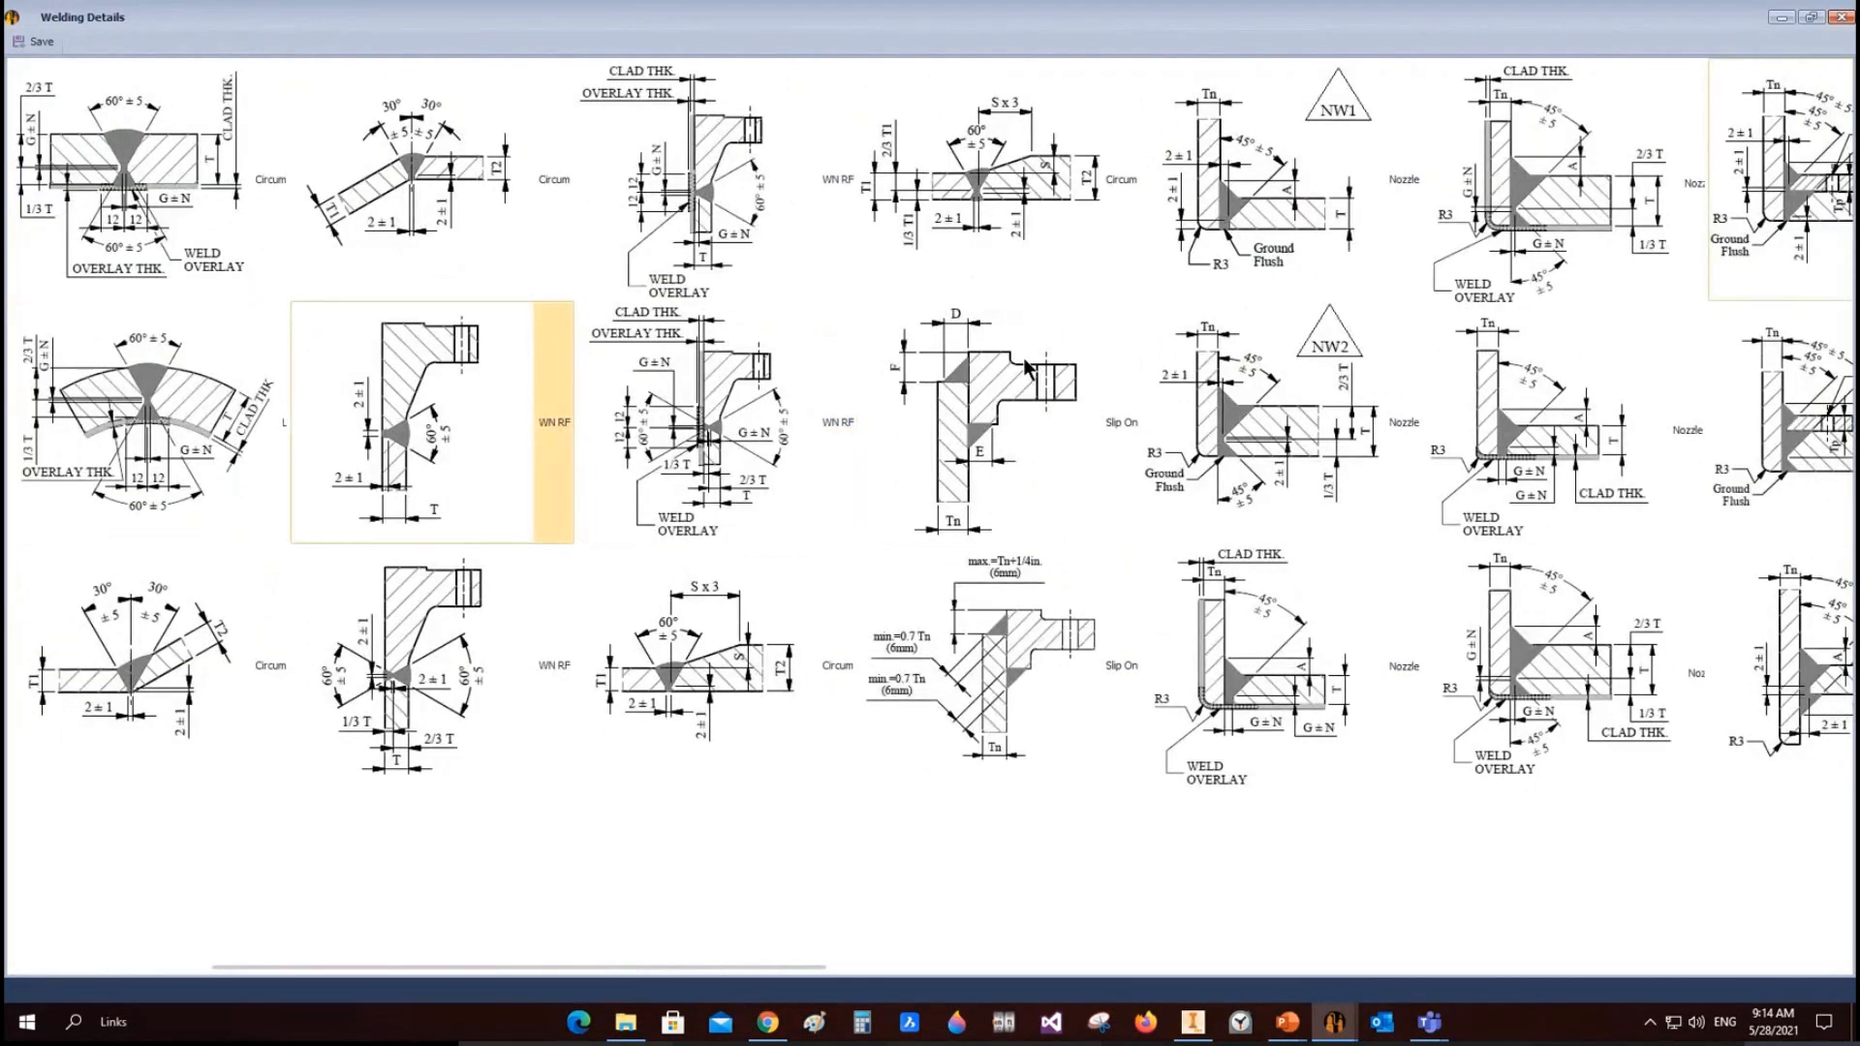
scroll(1019, 368, right, 3)
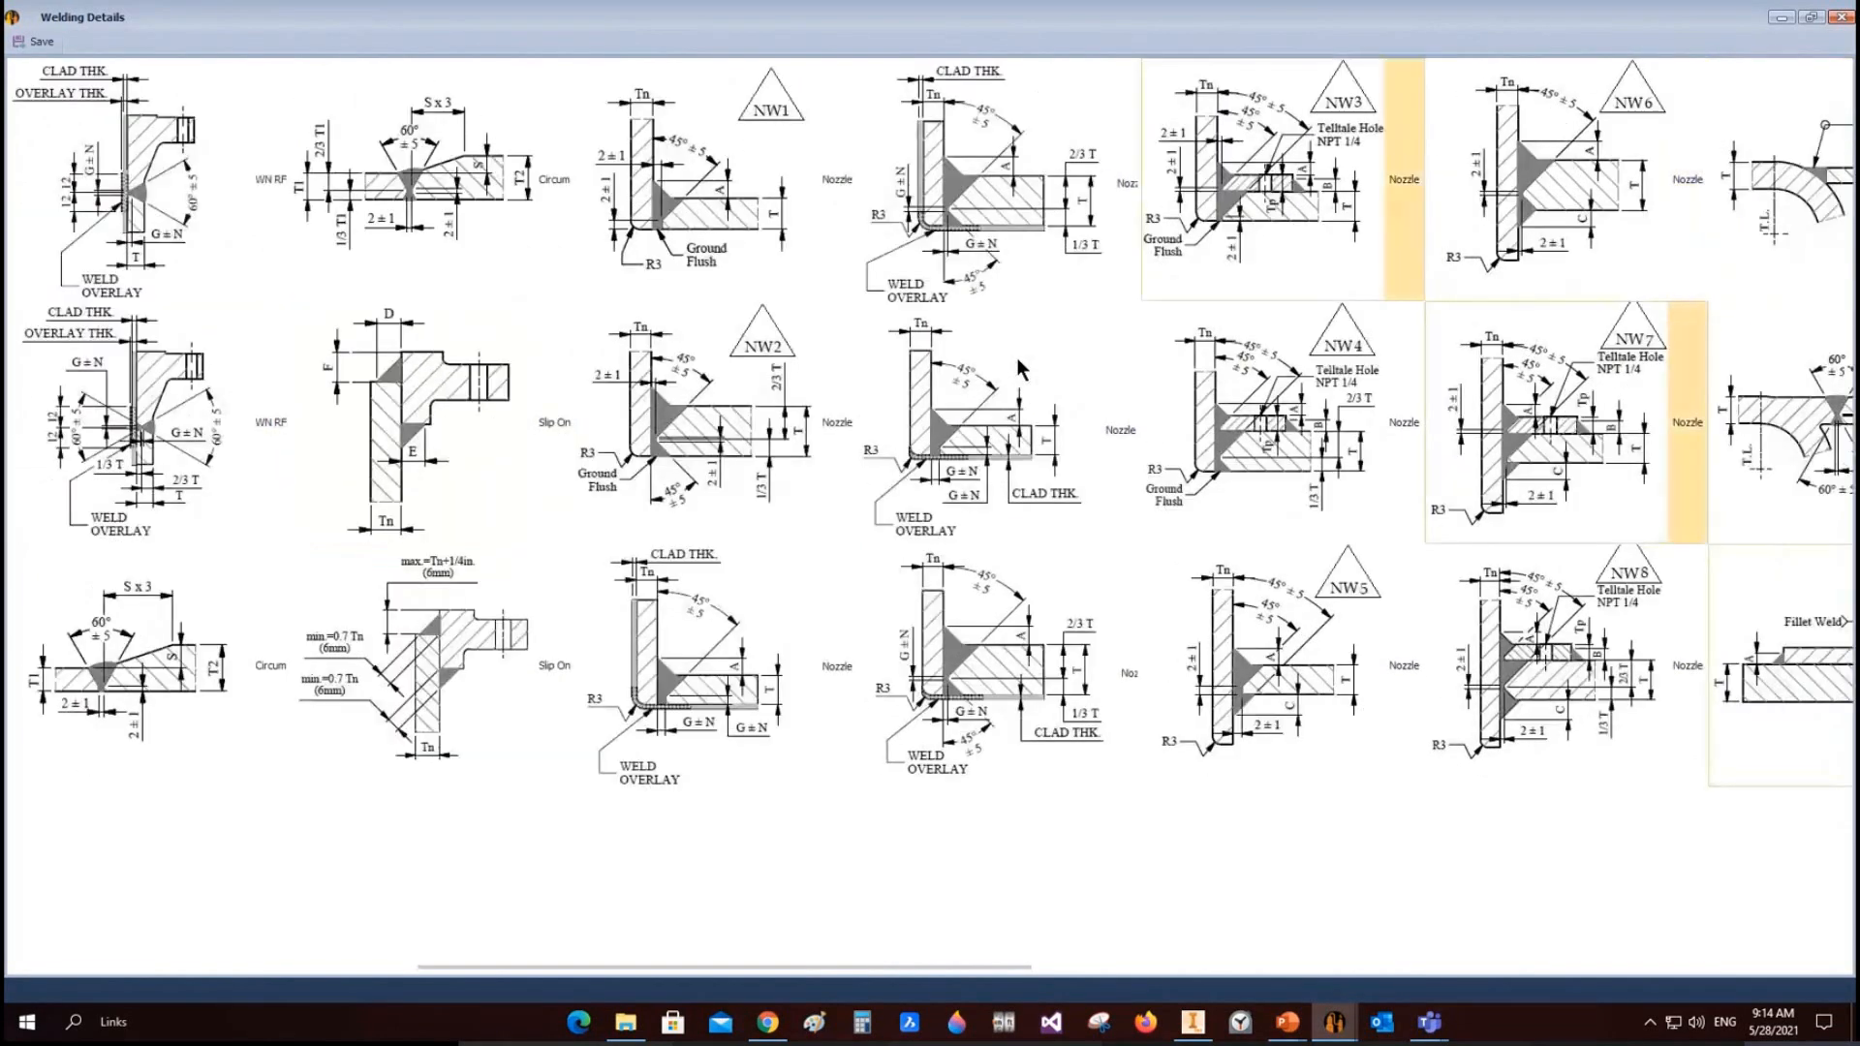
scroll(1020, 368, right, 3)
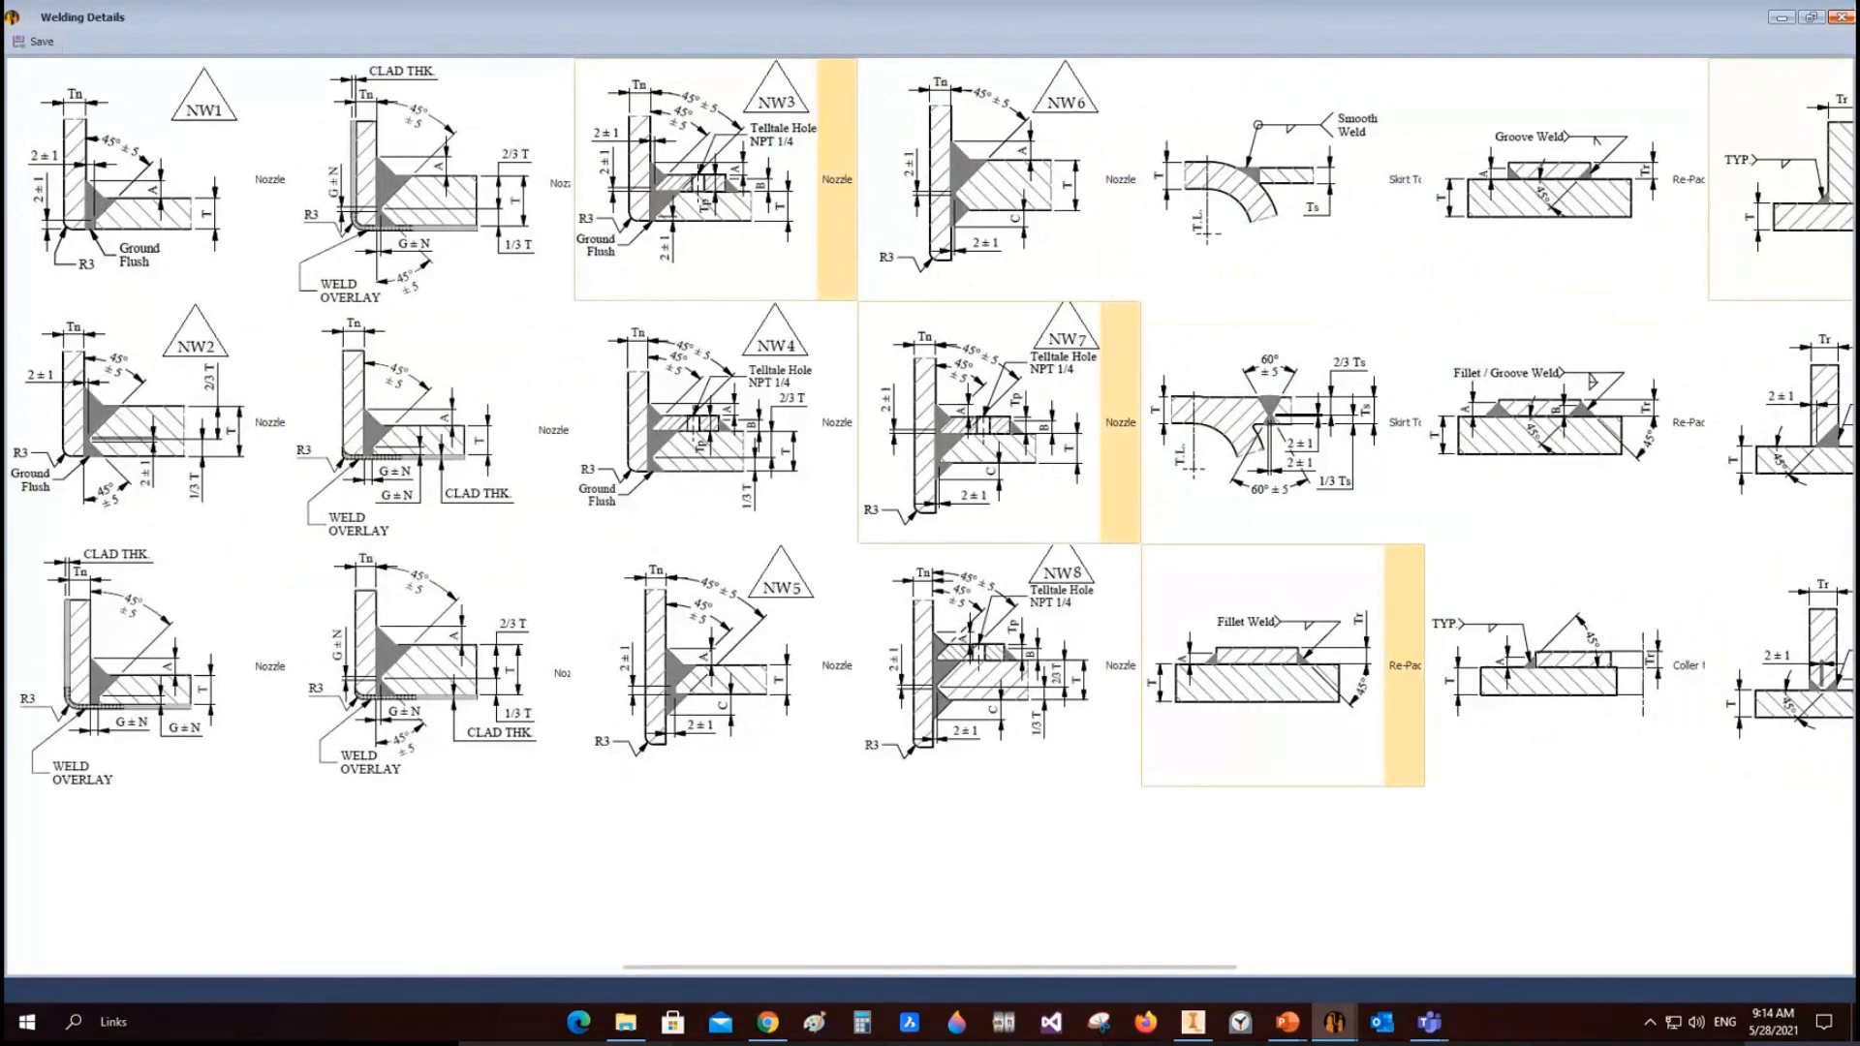
click(1841, 16)
click(1260, 305)
click(1197, 1021)
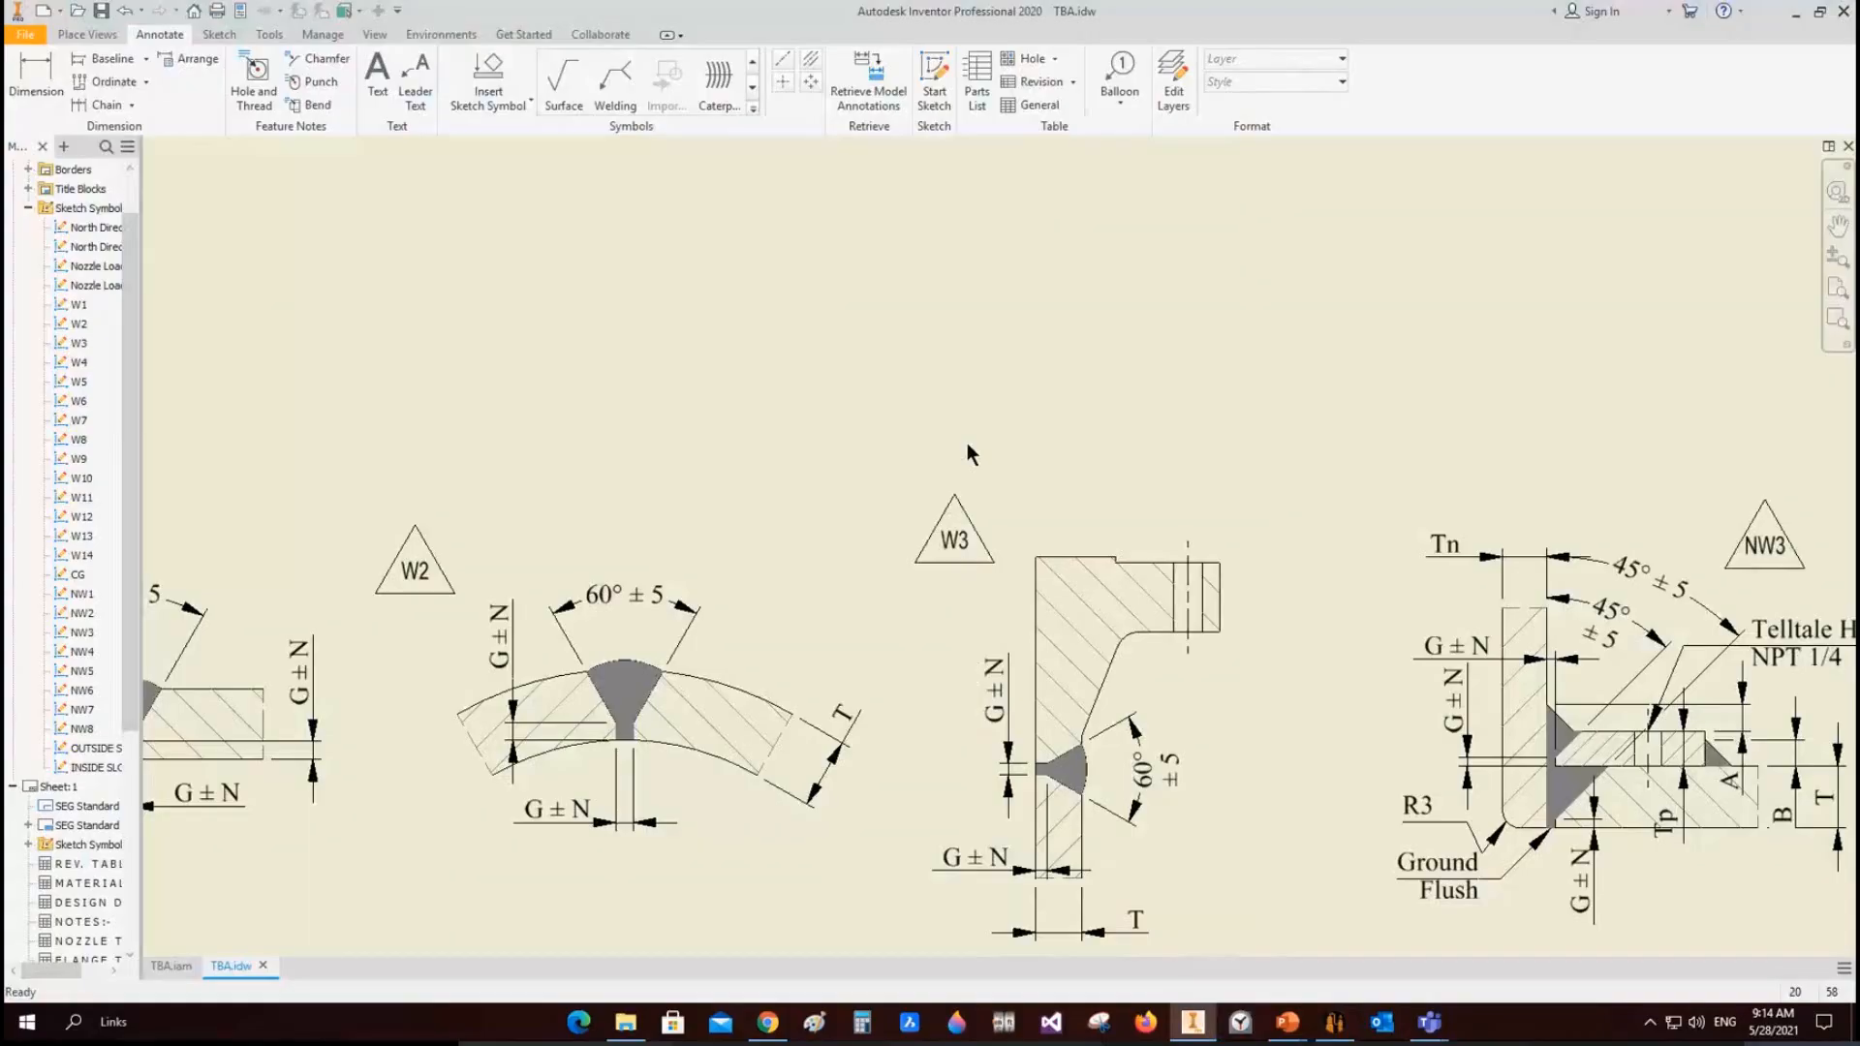
Step: Examine the Material List on the drawing, including the technical characteristics, materials and weights of the vessel's parts
scroll(966, 443, down, 5)
mouse_move(967, 443)
middle_down()
mouse_move(874, 756)
mouse_move(517, 655)
middle_up()
middle_drag(1262, 668, 1081, 629)
scroll(1206, 552, up, 10)
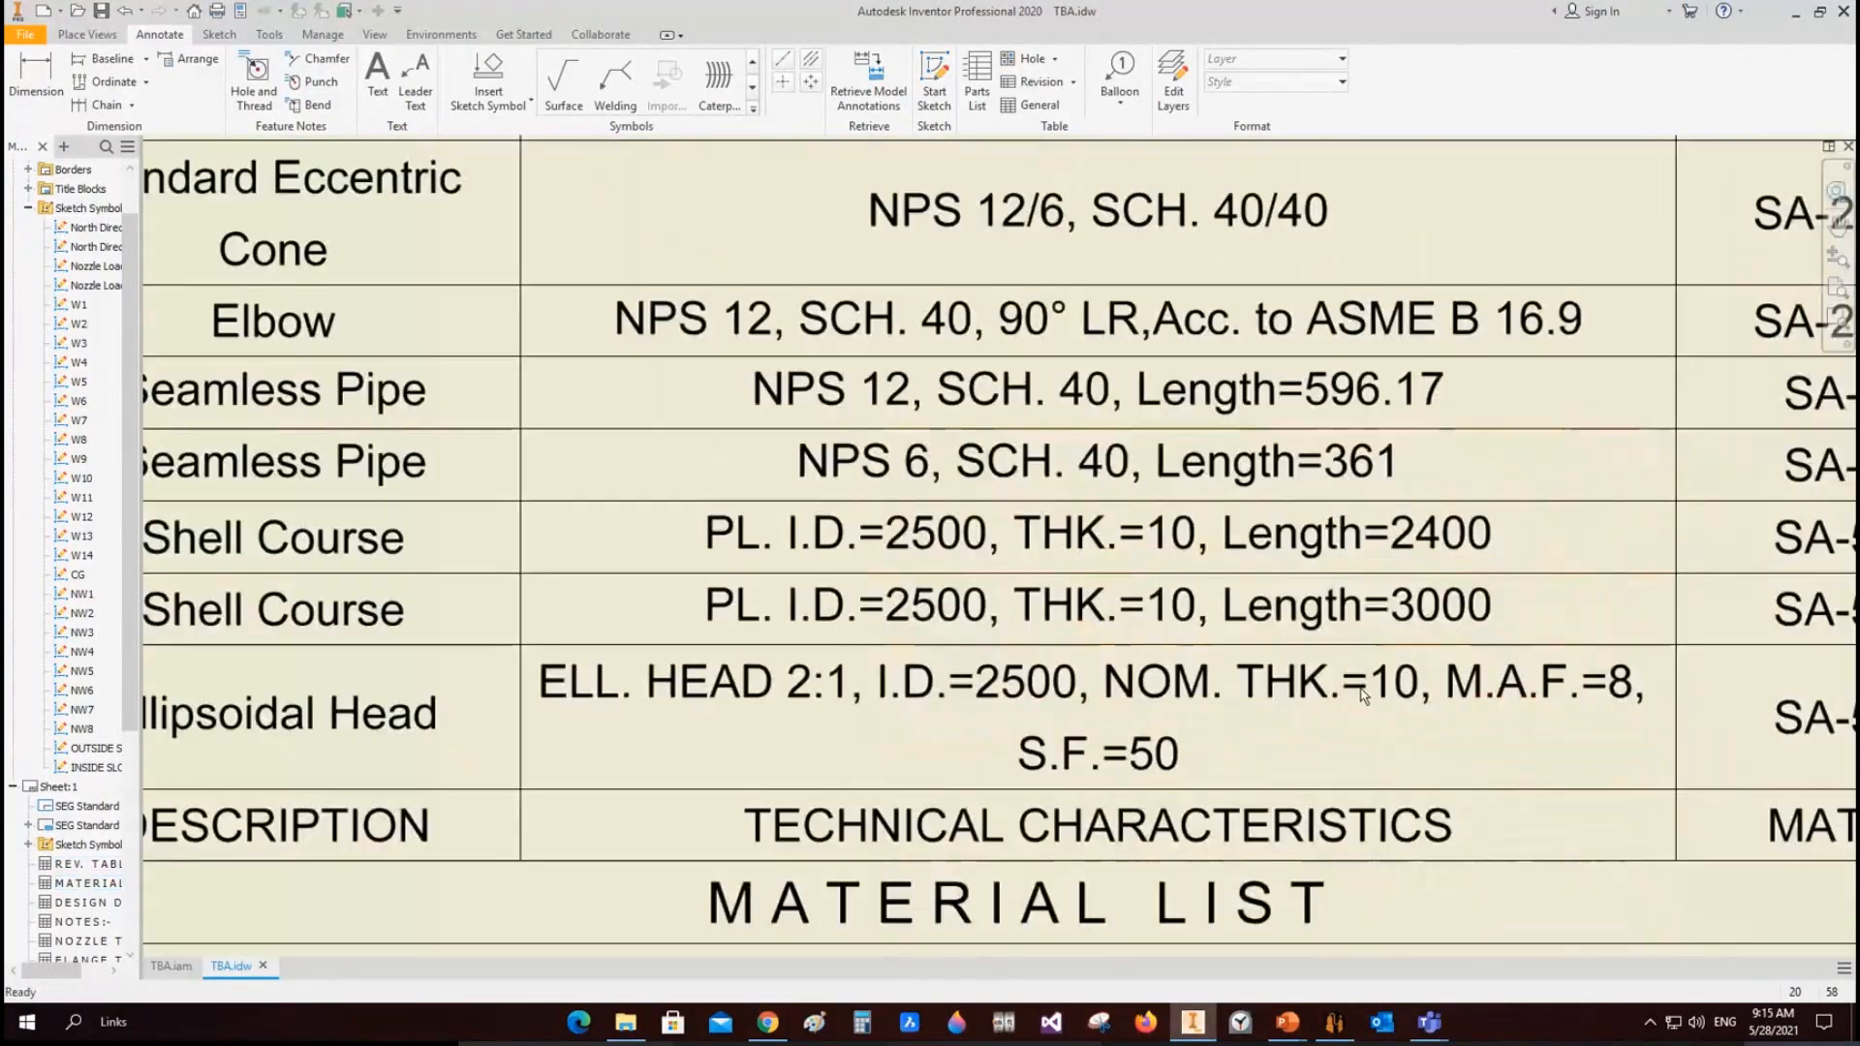
scroll(1245, 635, down, 8)
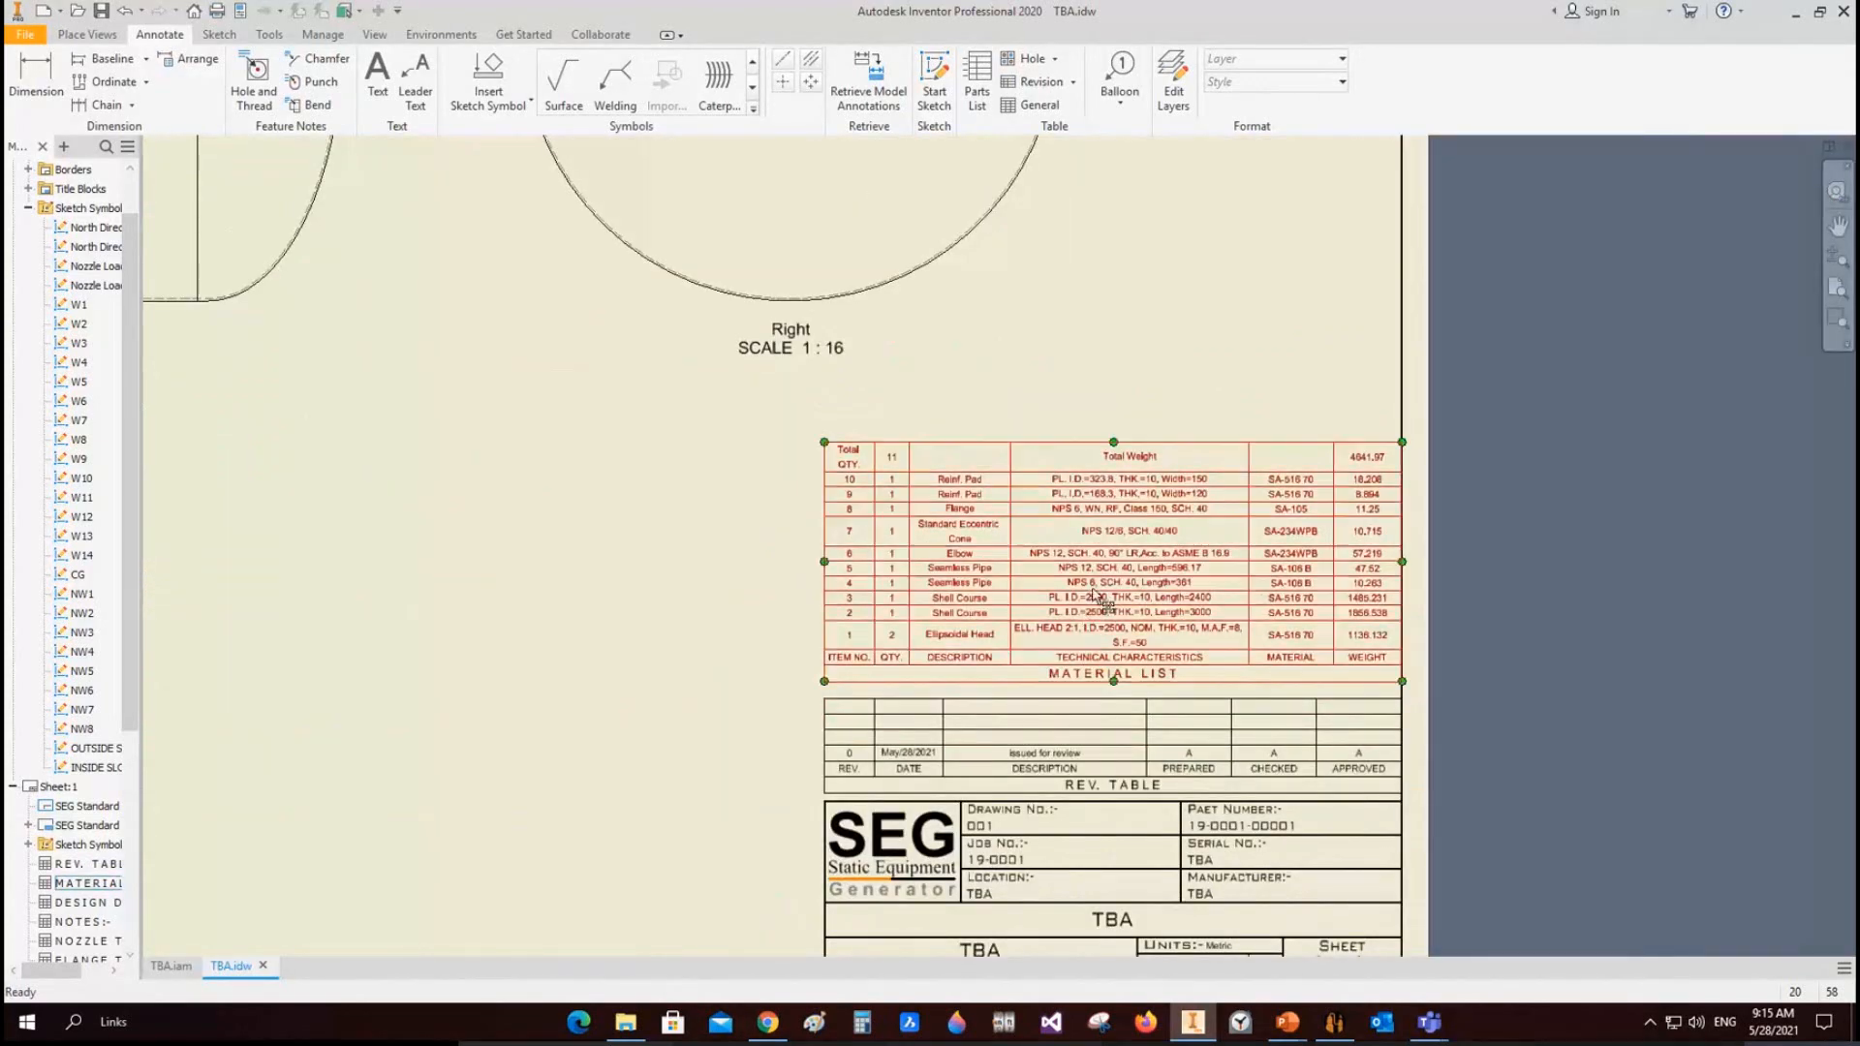
scroll(1095, 594, up, 3)
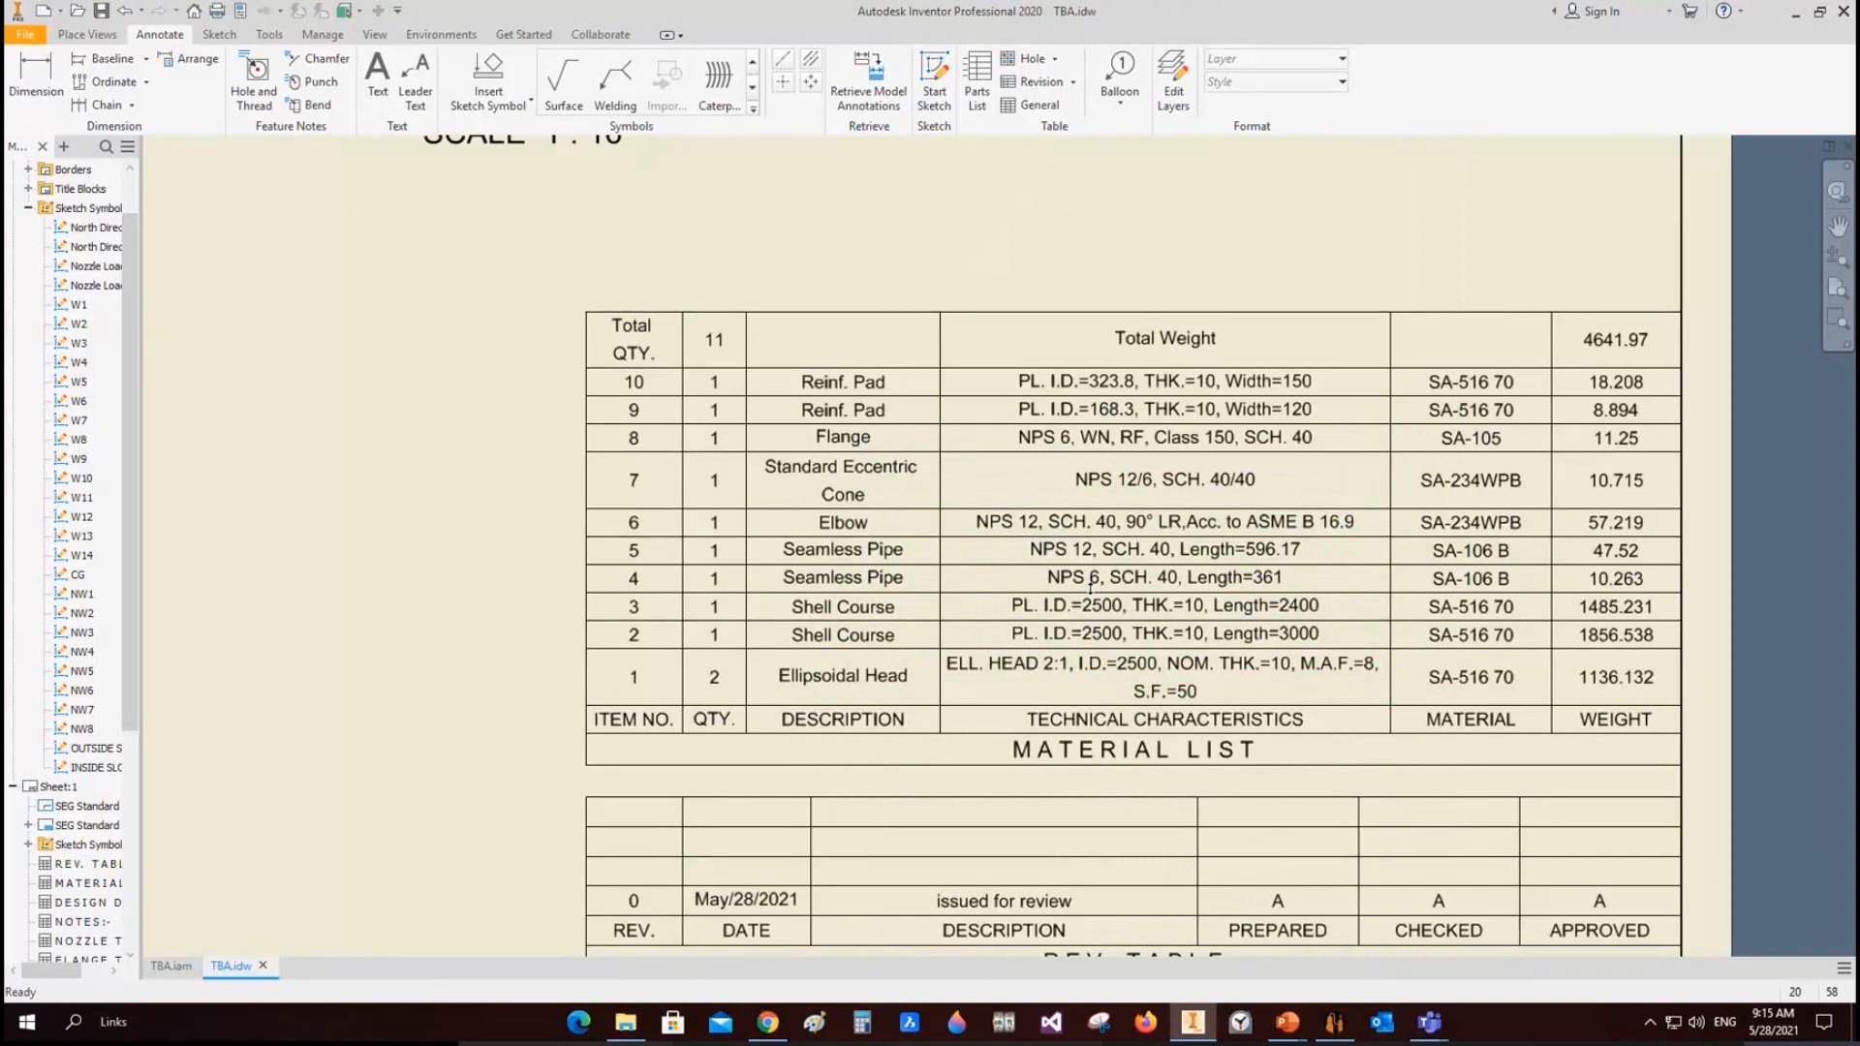
Step: Examine the ellipsoidal head's technical characteristics in the drawing's Material List
click(1201, 673)
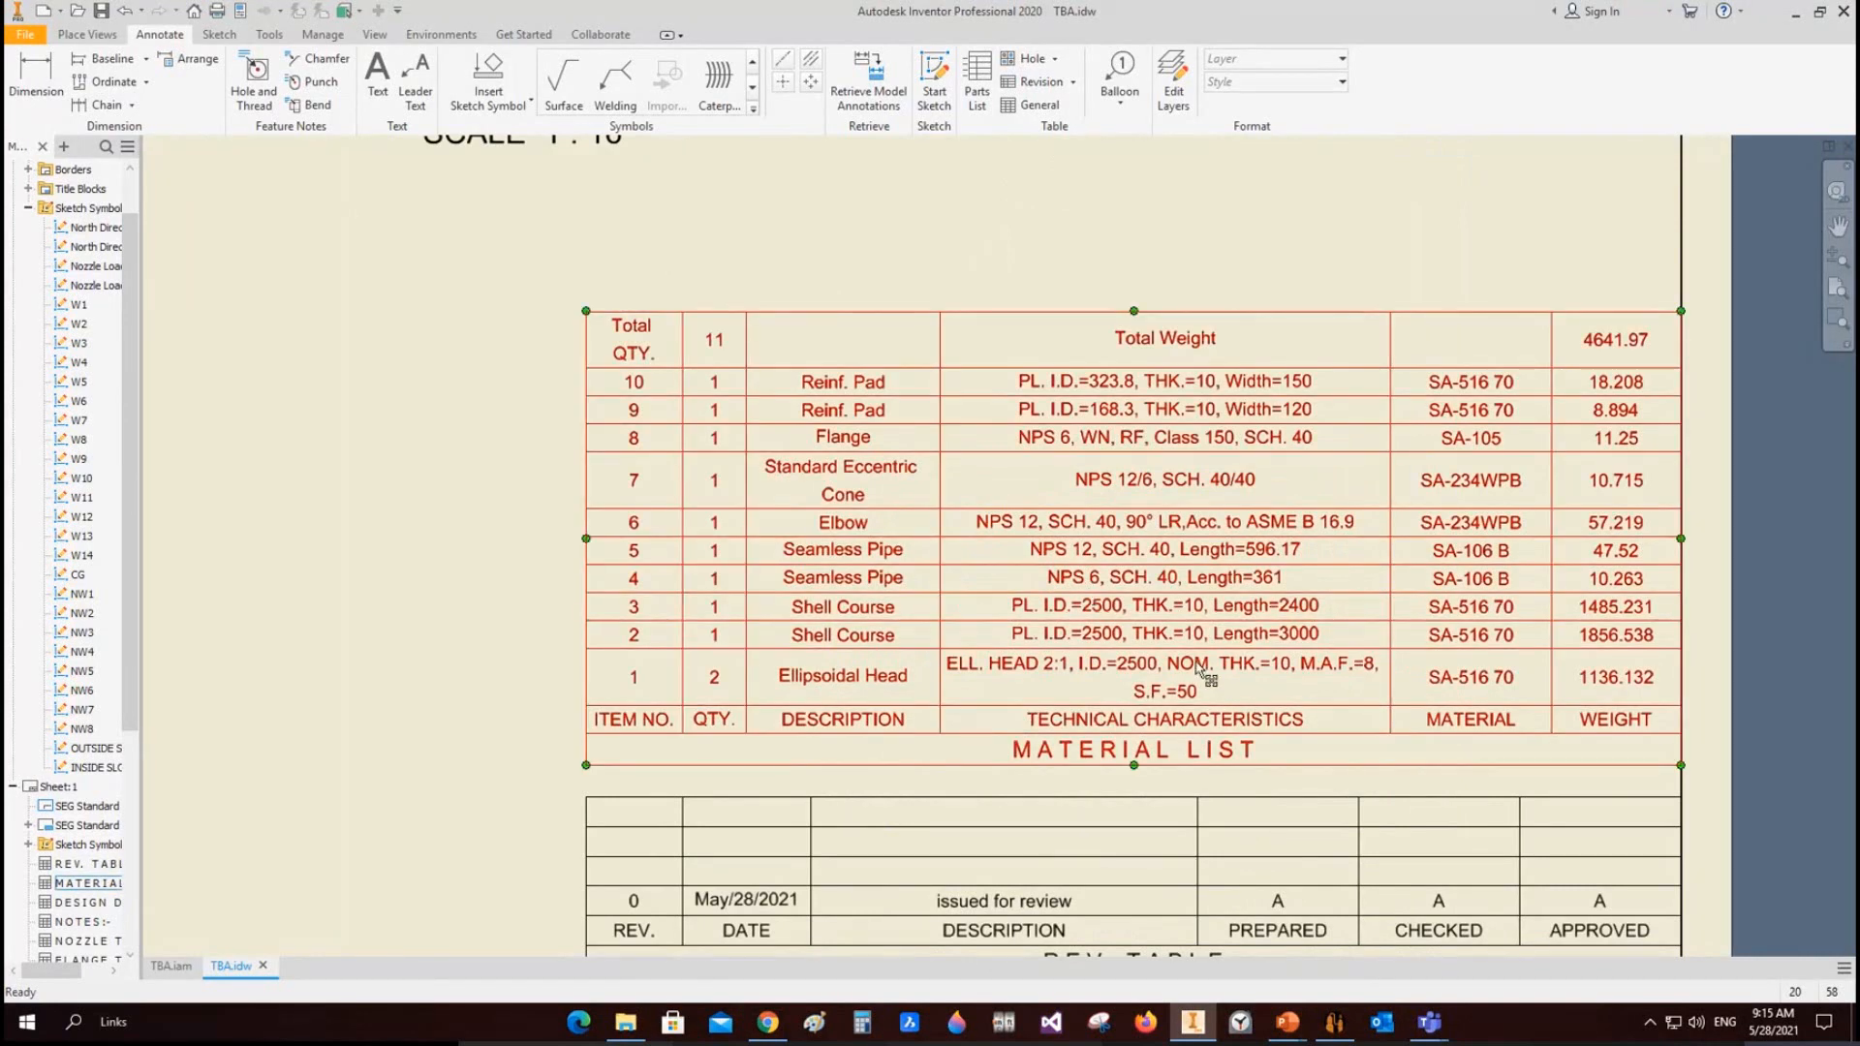
key(Escape)
scroll(765, 679, up, 2)
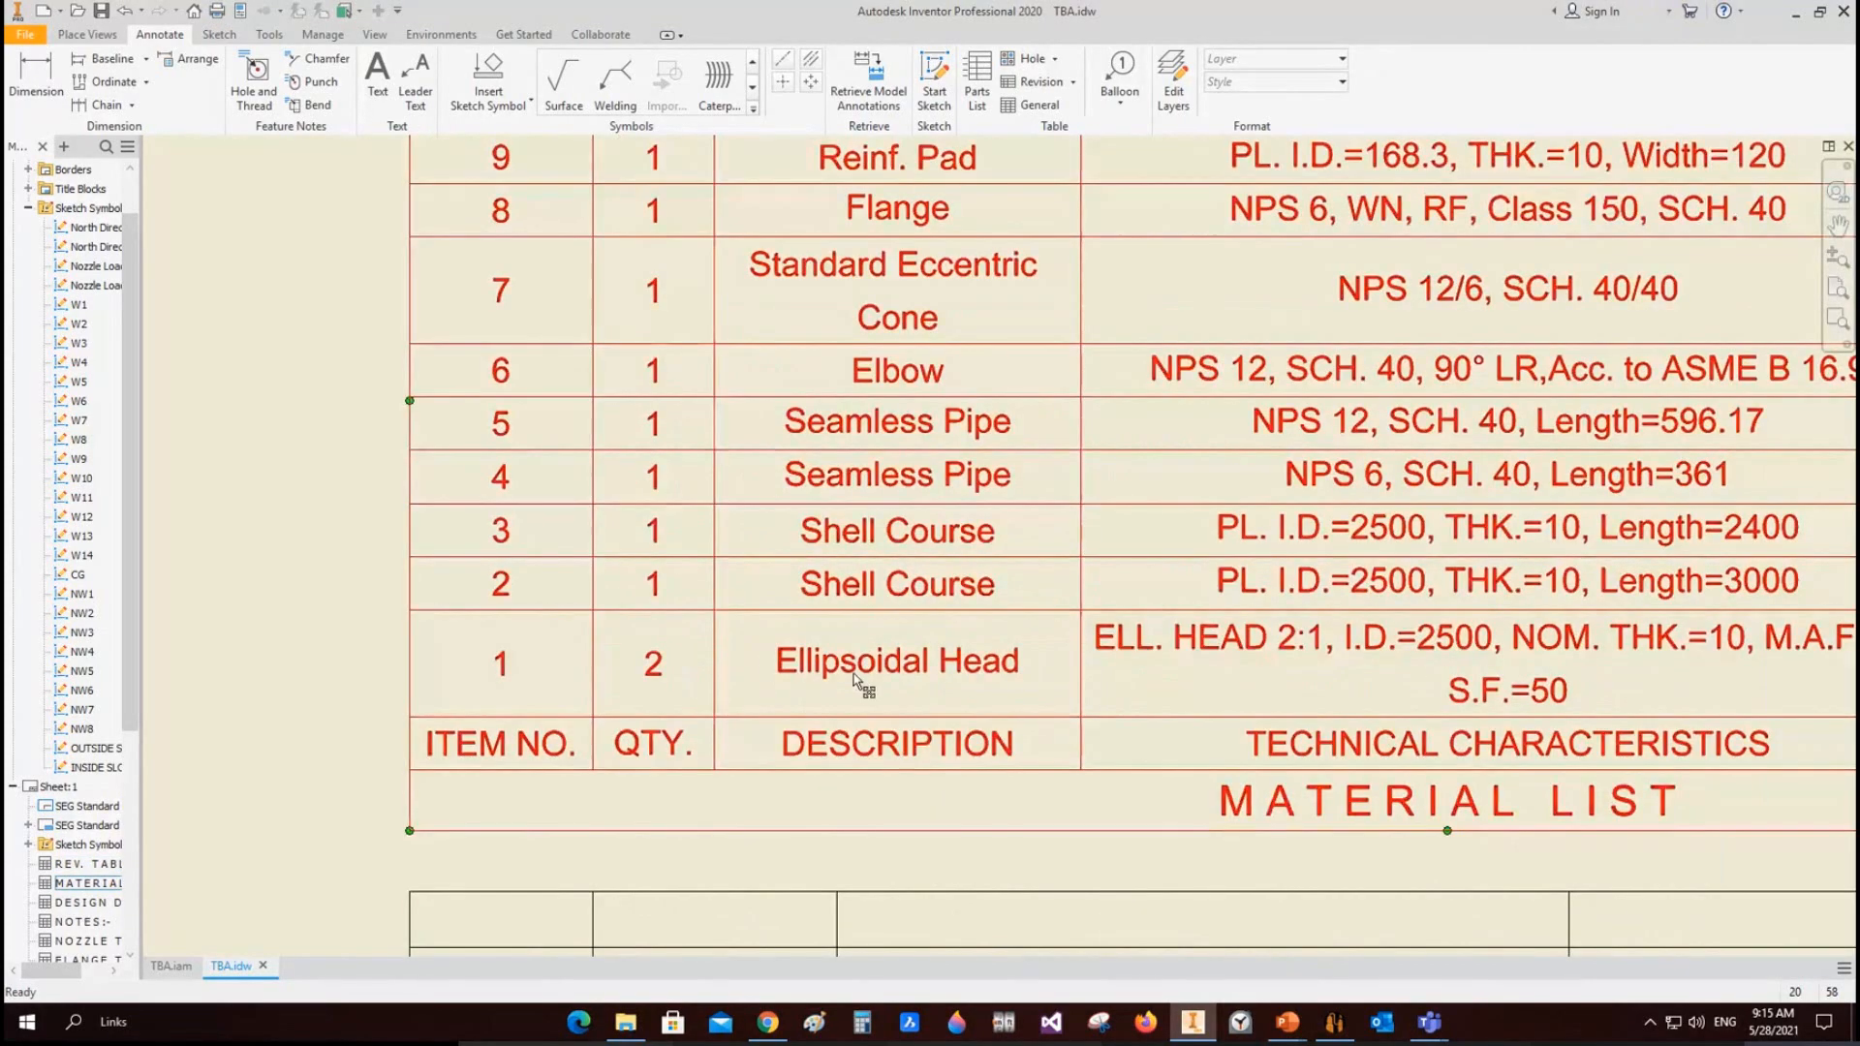
middle_drag(1234, 701, 778, 622)
click(625, 589)
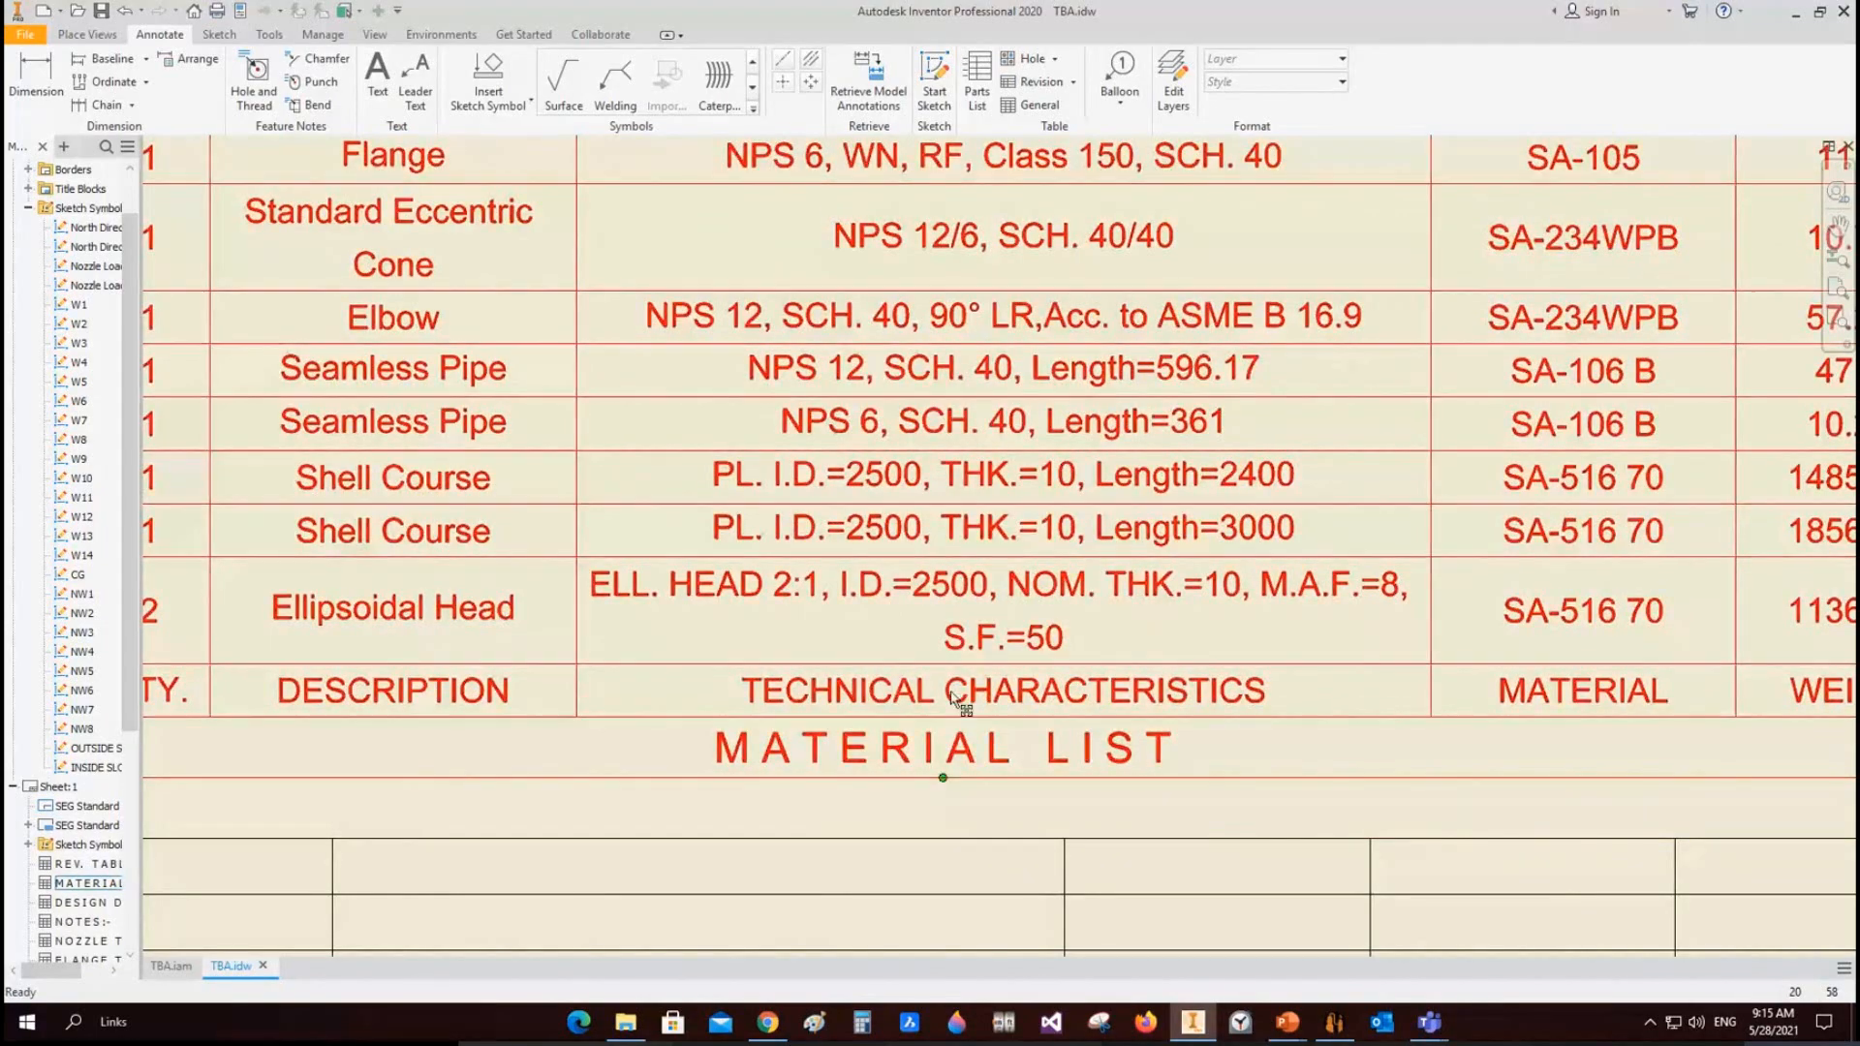
click(848, 618)
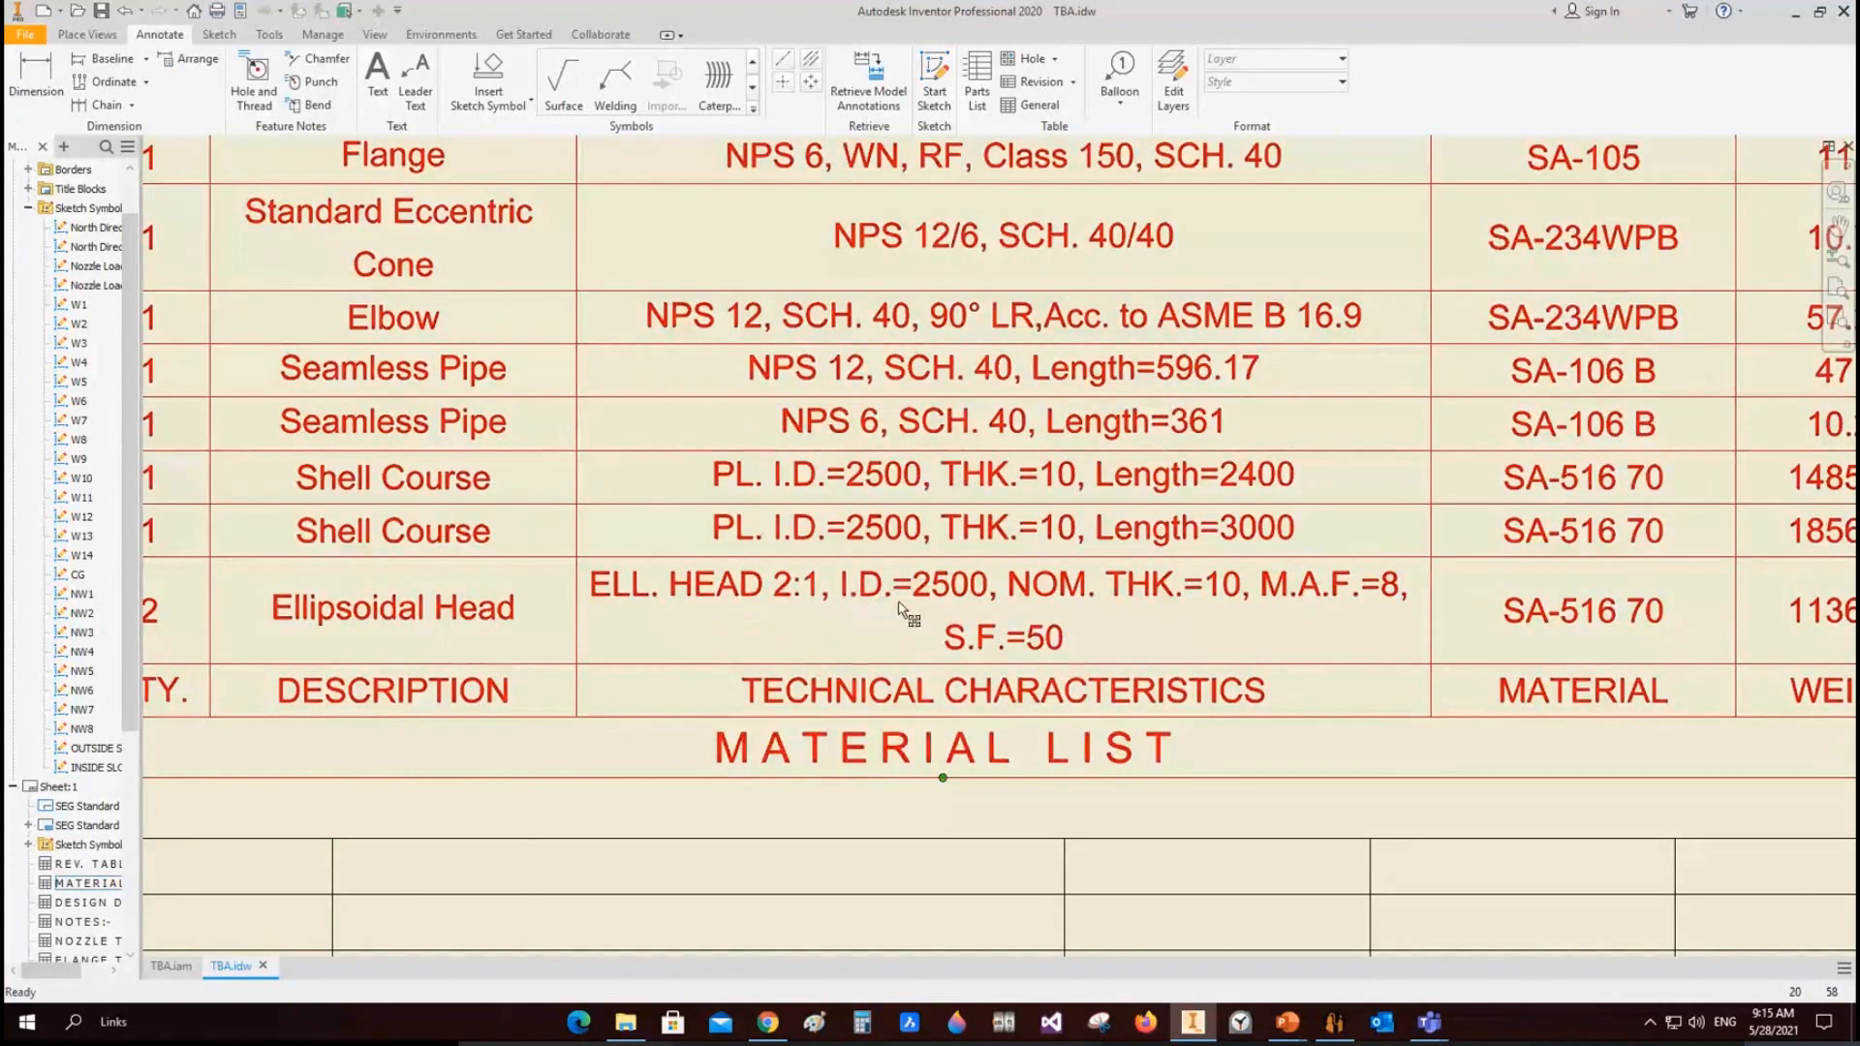
scroll(1078, 608, down, 3)
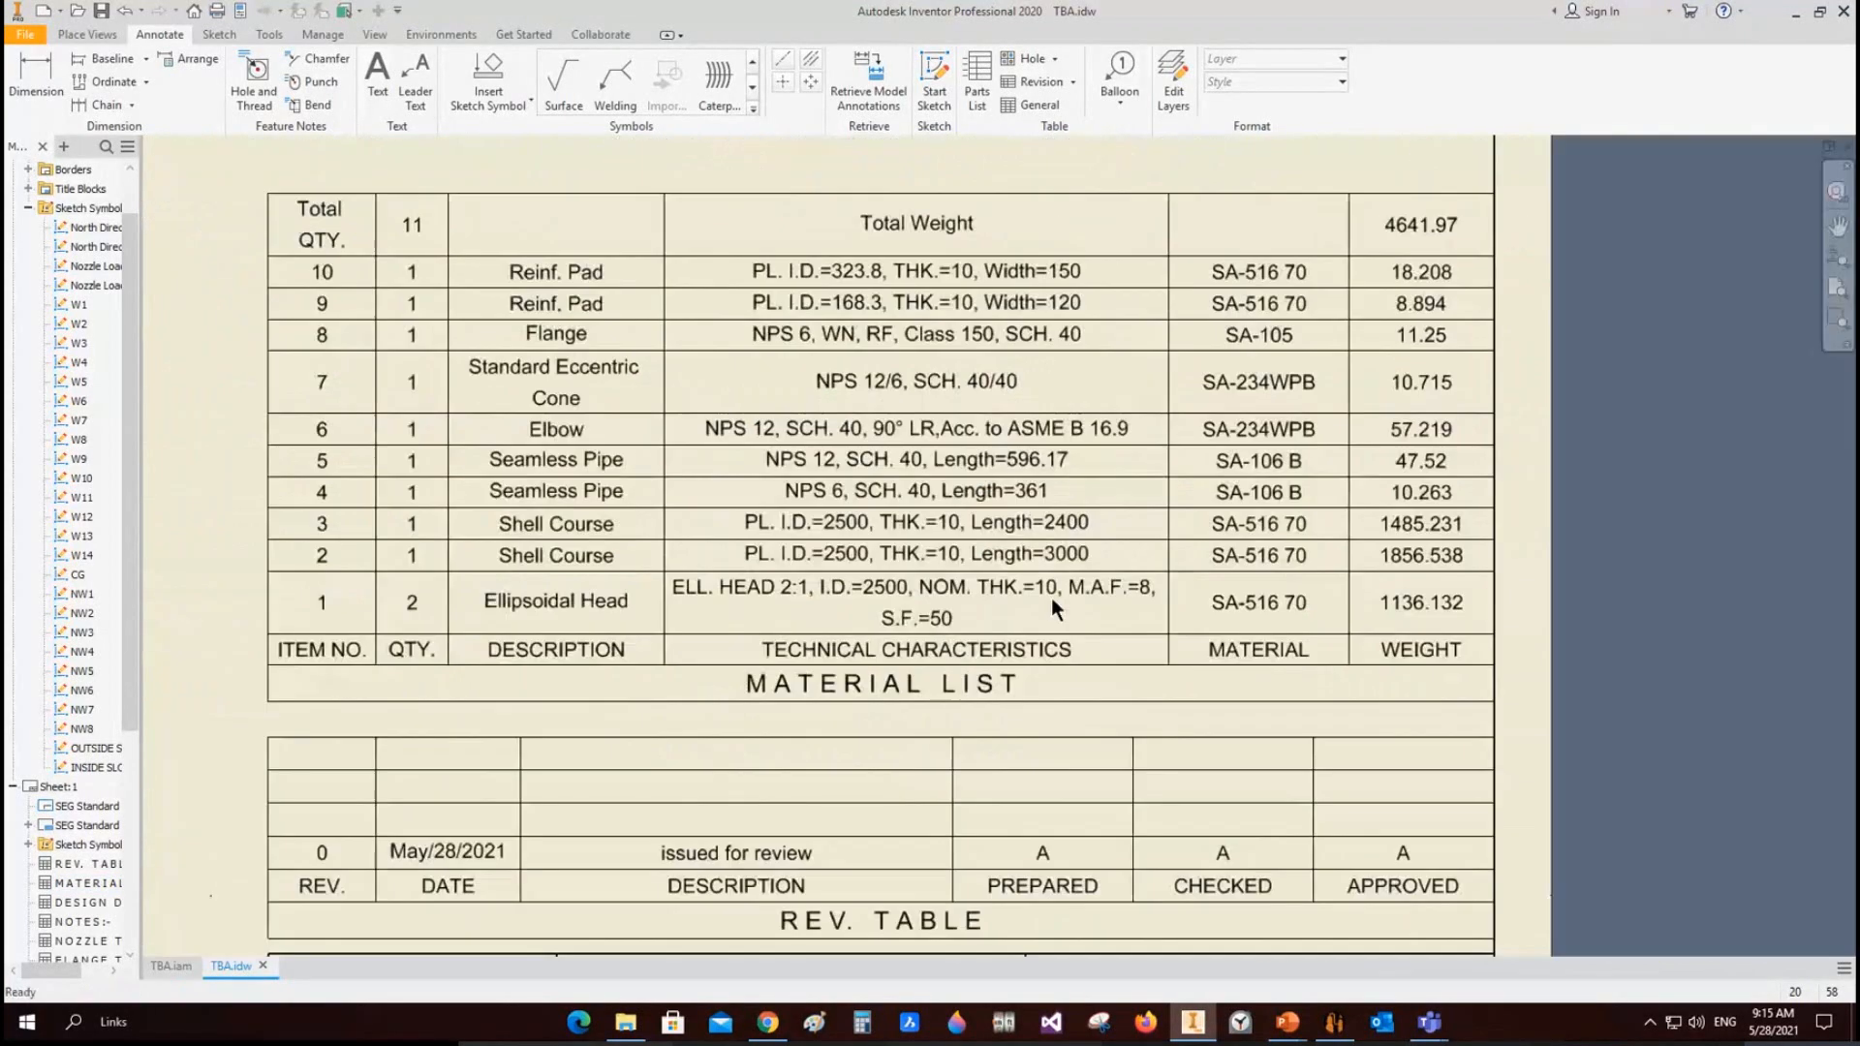
scroll(1050, 597, up, 4)
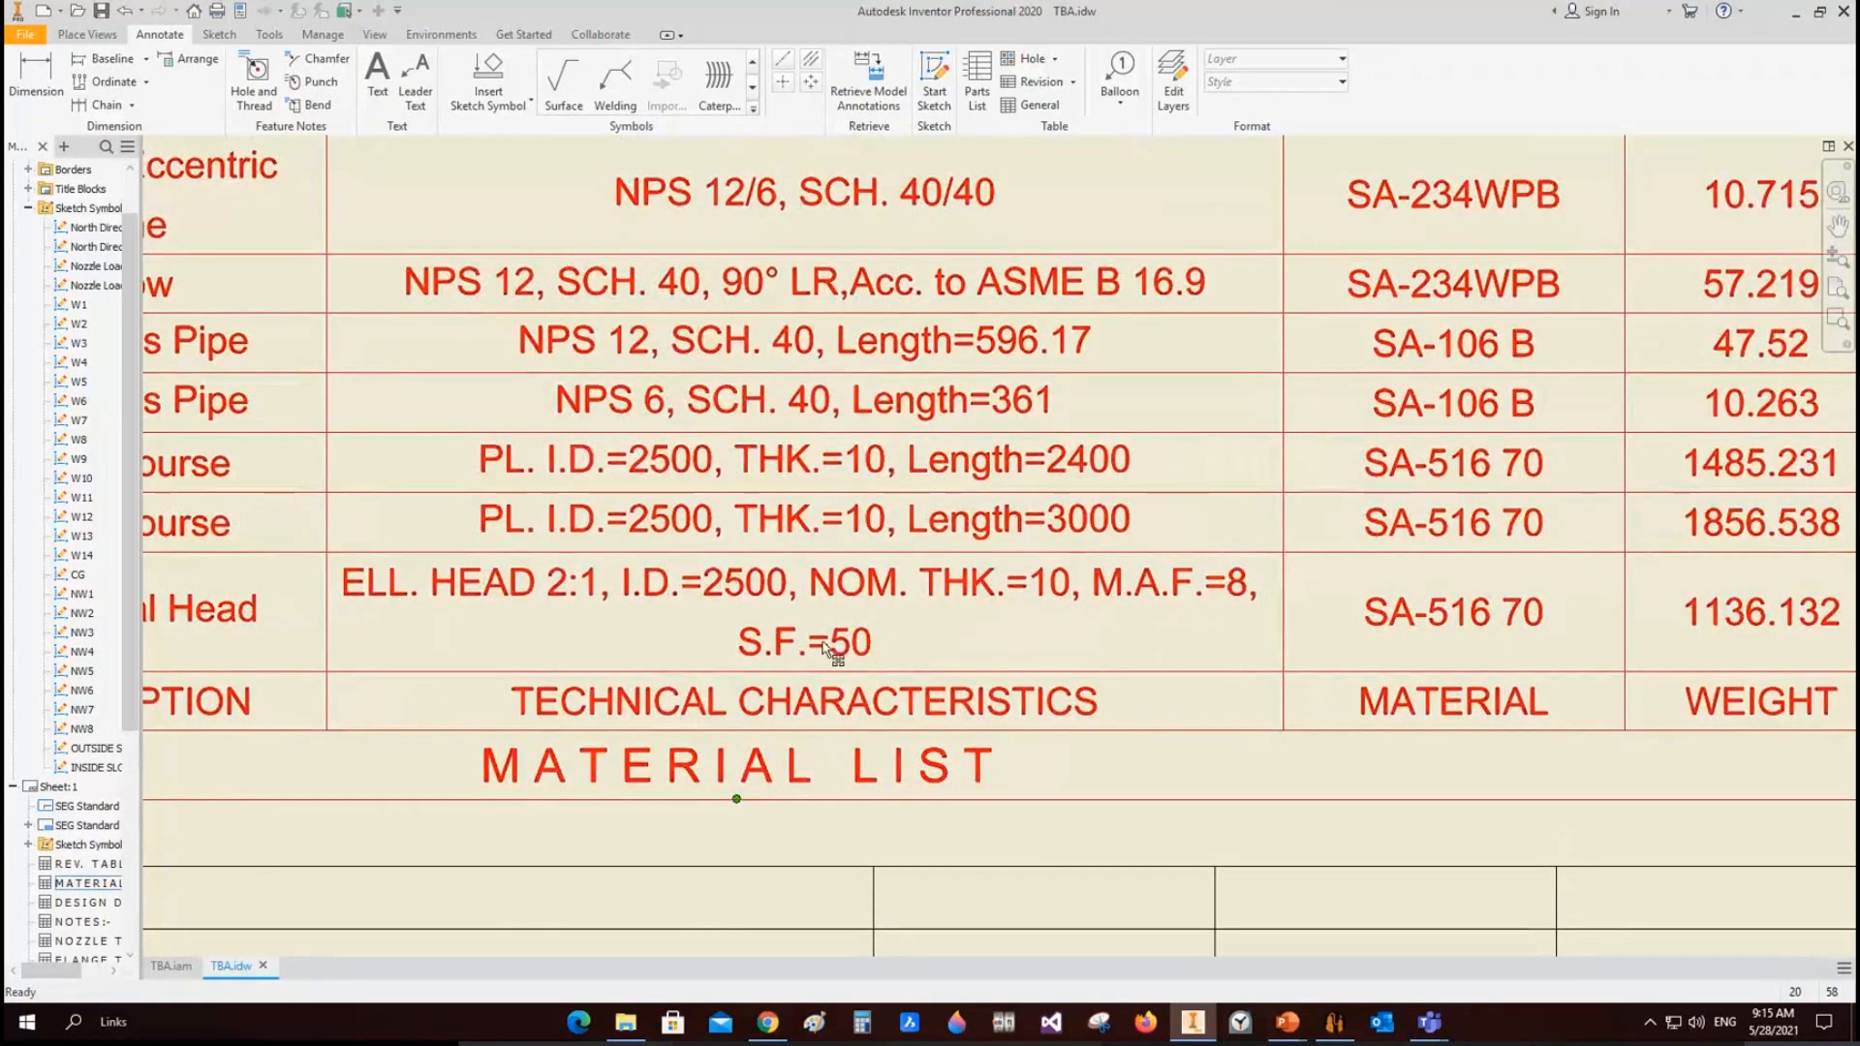
Step: Compare Head-1's parameters in Static Equipment Generator with the ellipsoidal head's row in Inventor's Material List, including material and weight
mouse_move(1334, 1022)
click(1307, 920)
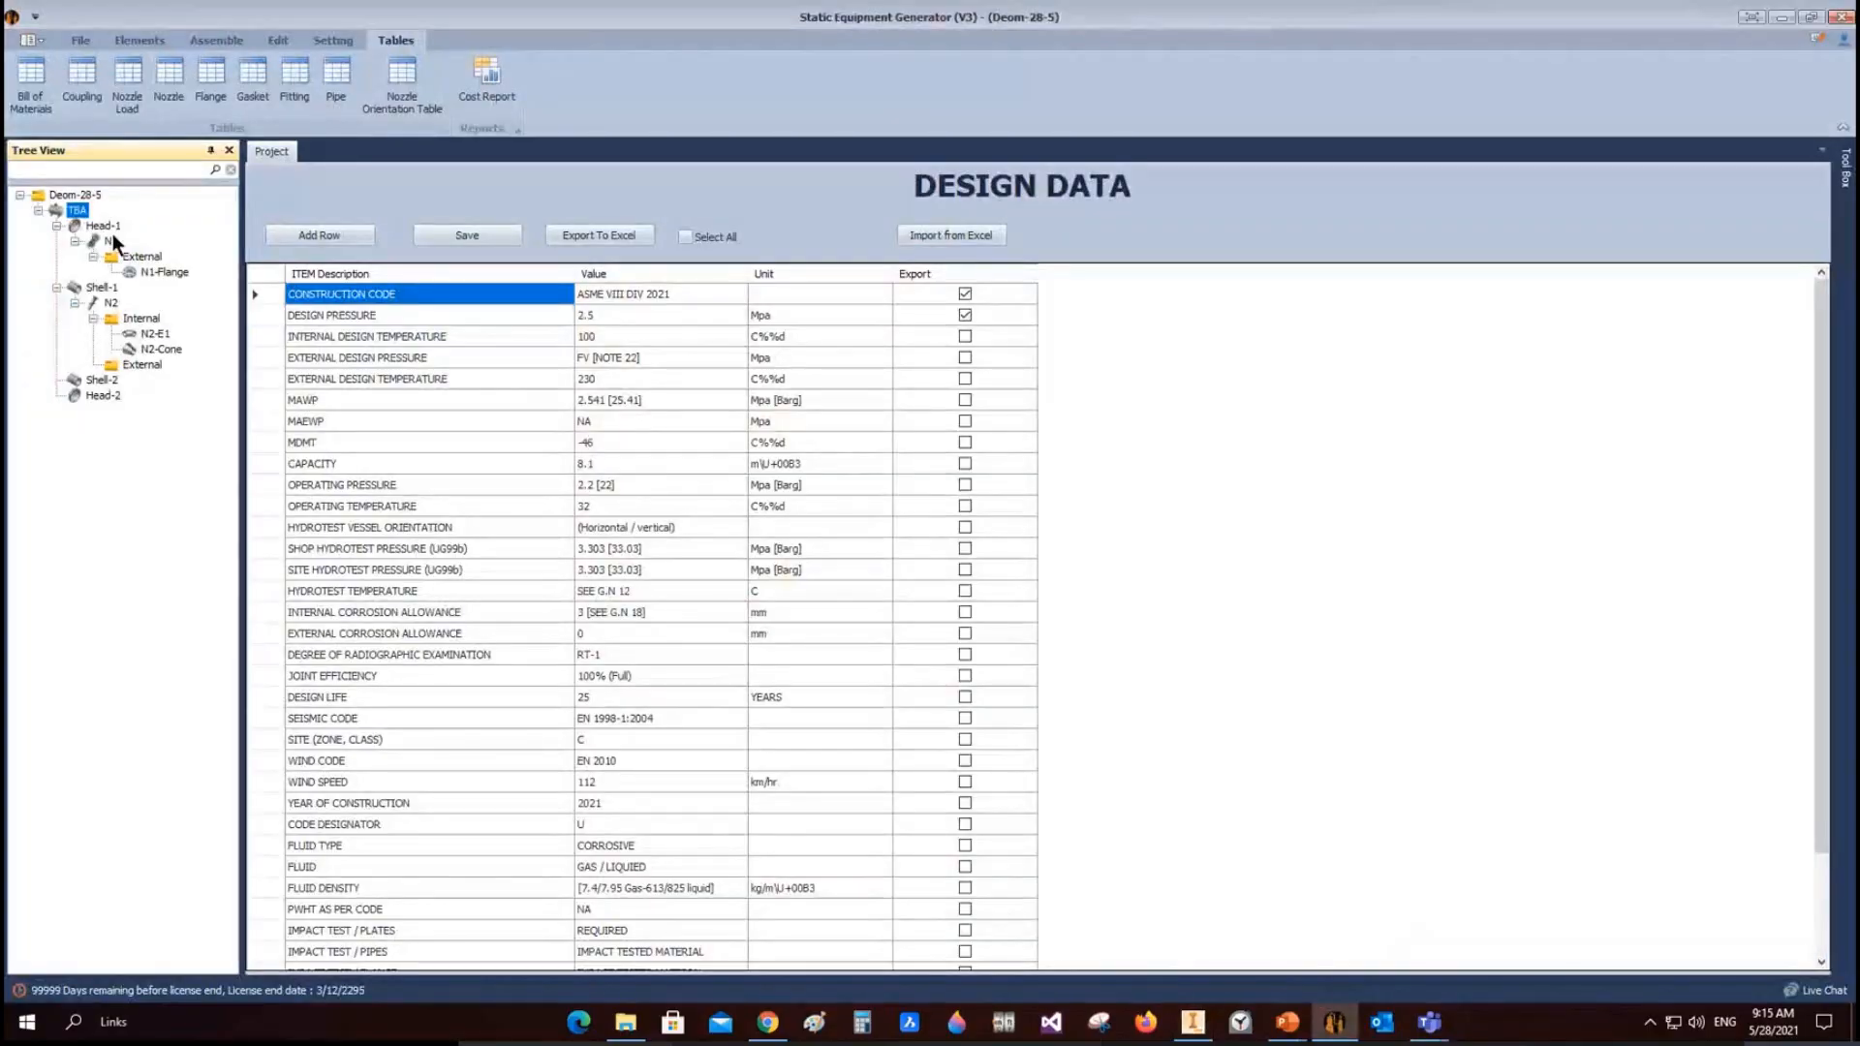
click(104, 226)
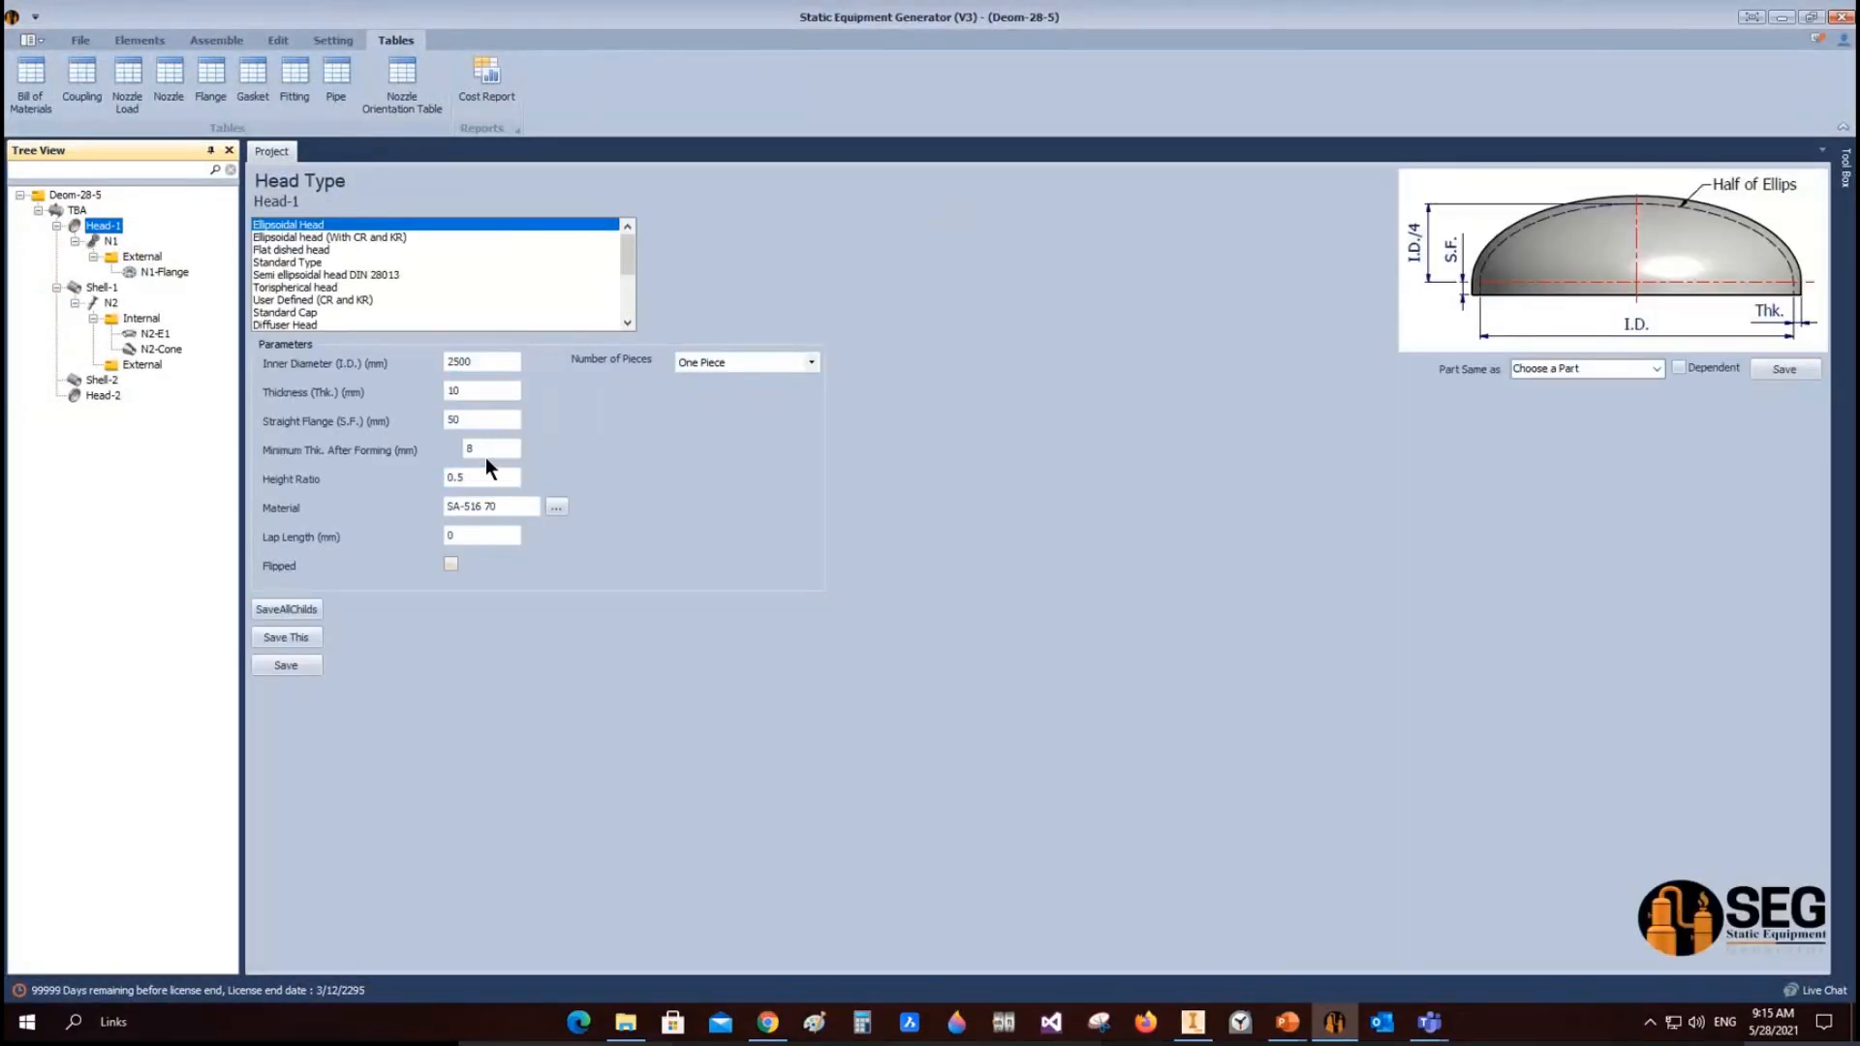
click(1193, 1022)
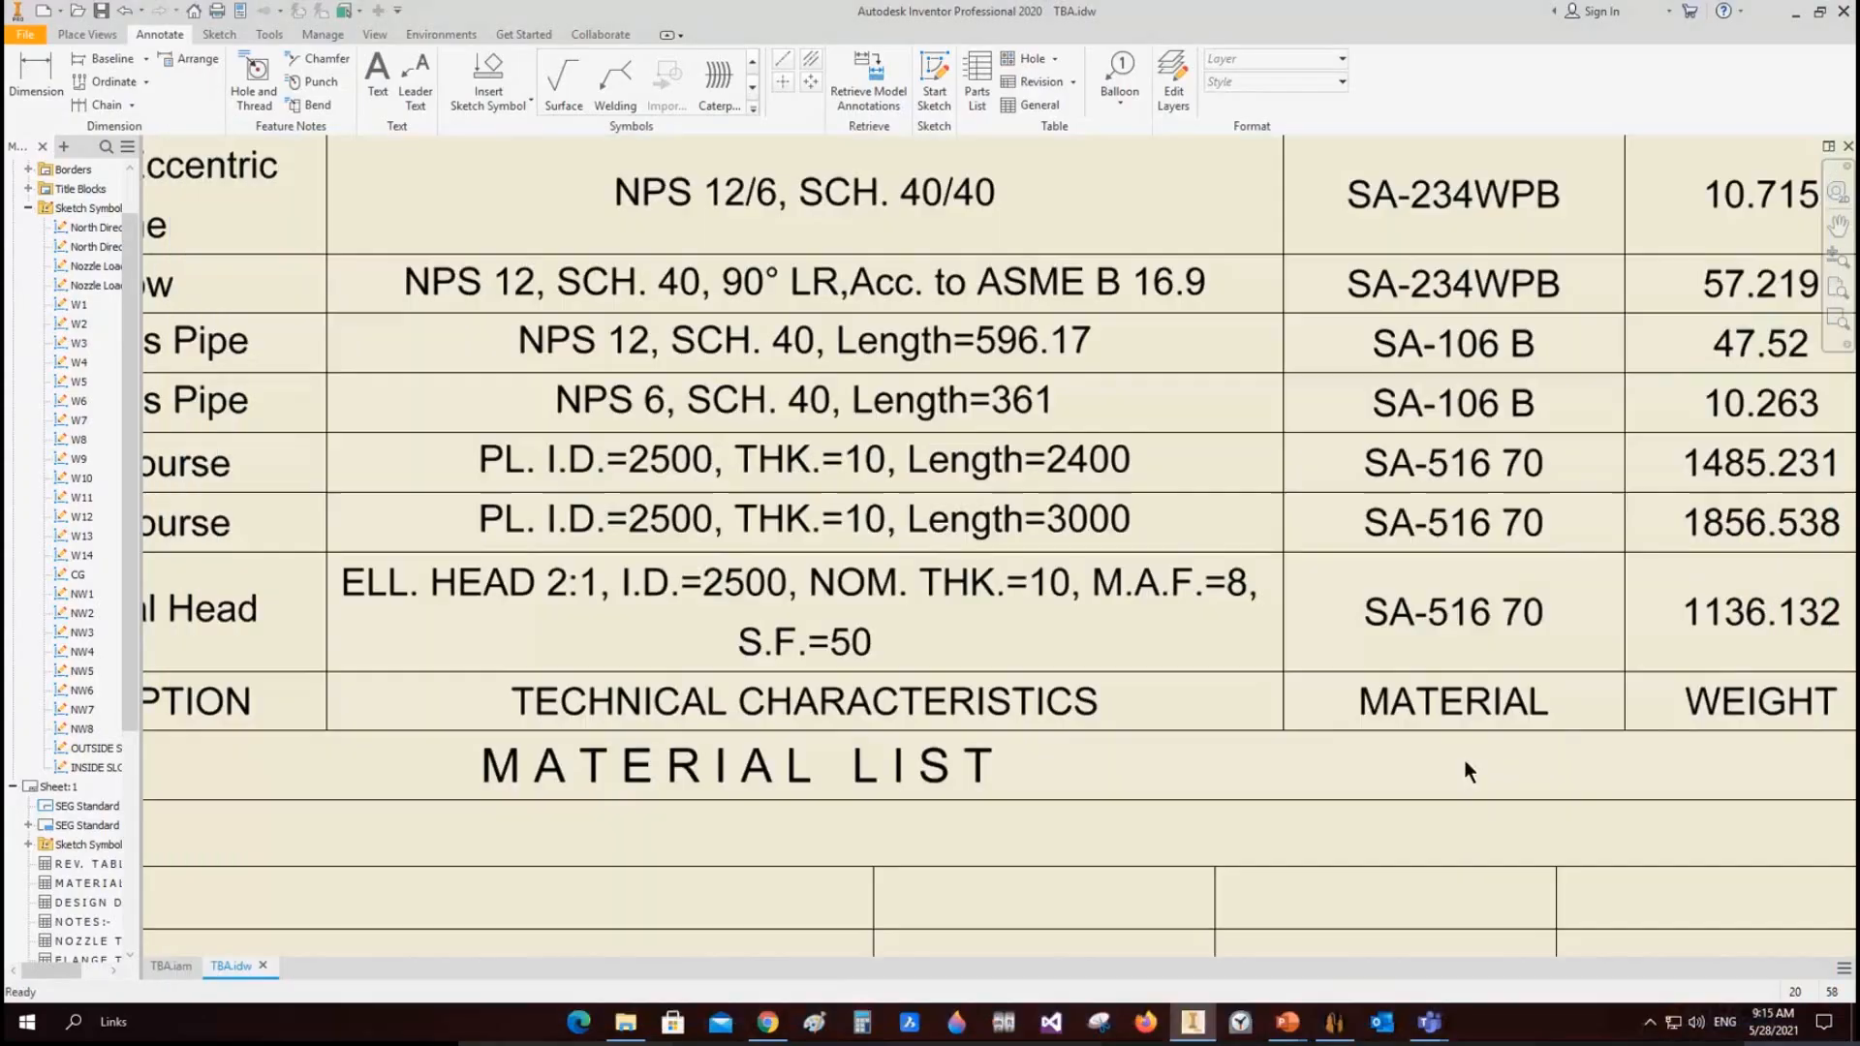
middle_drag(1465, 764, 1277, 748)
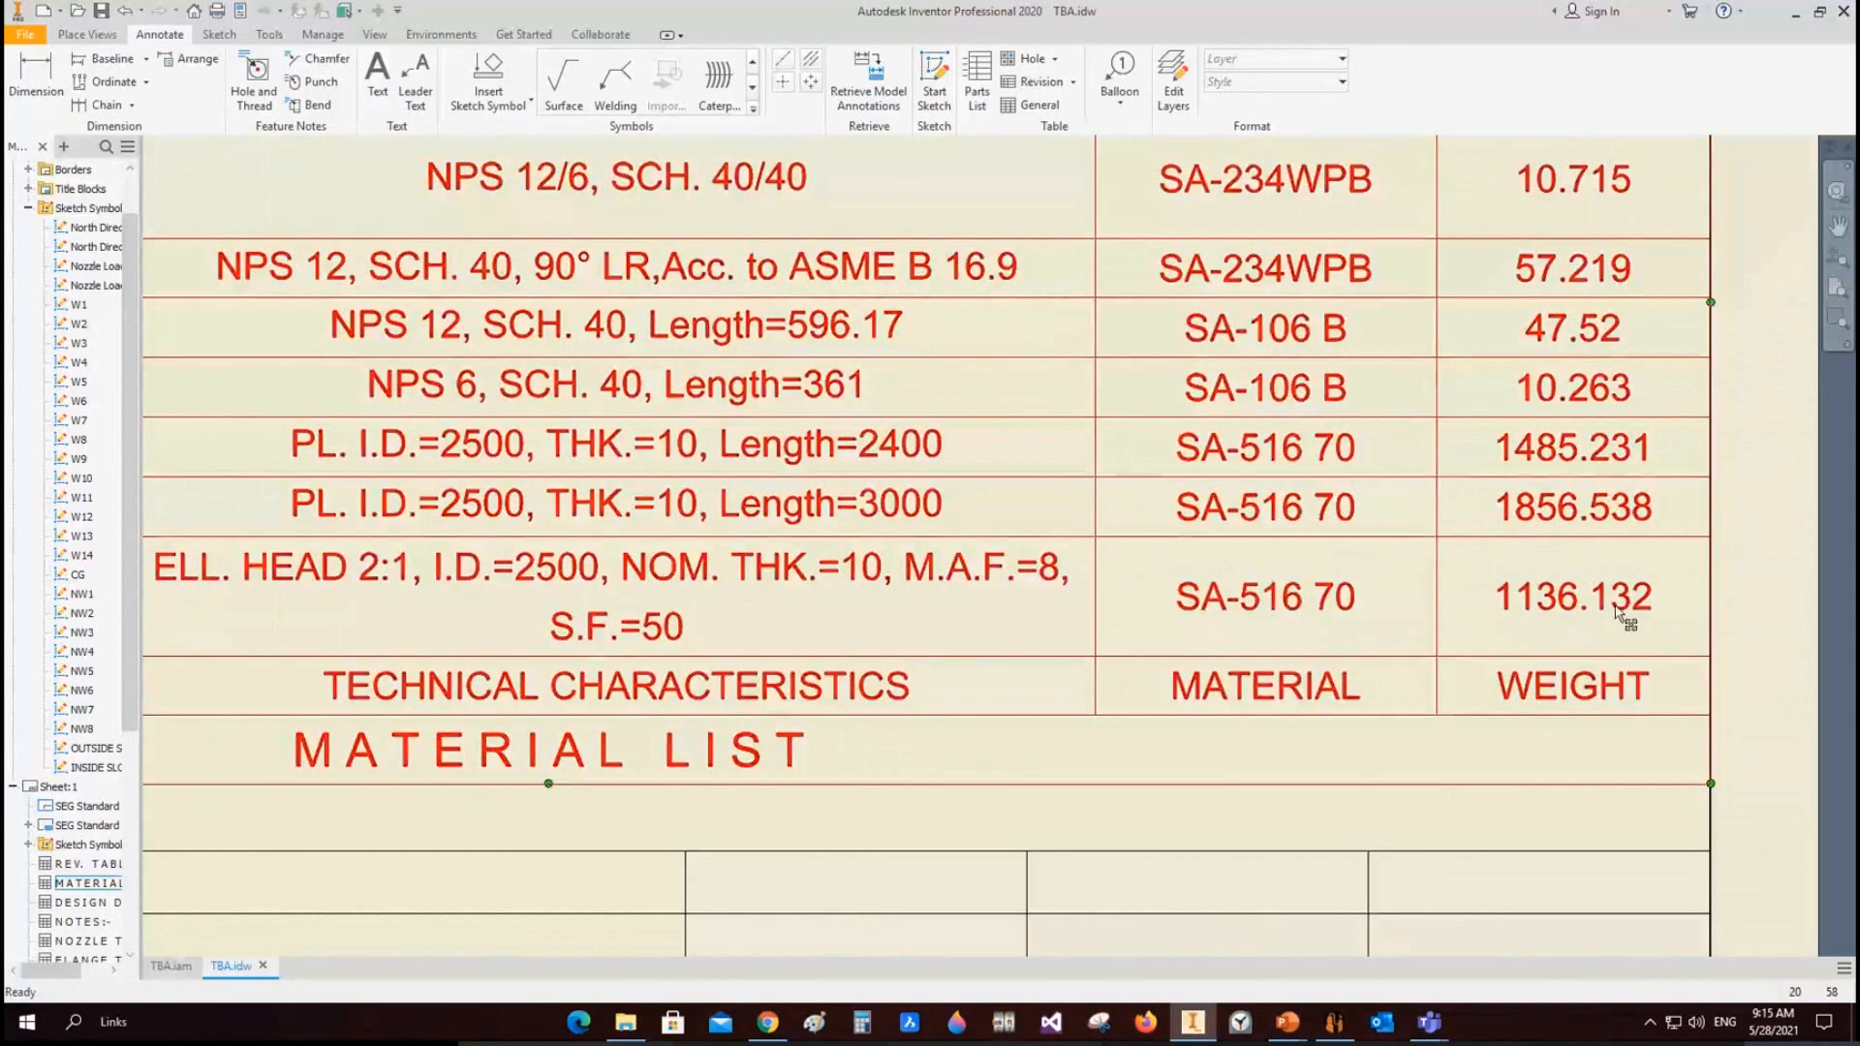
scroll(1598, 596, down, 3)
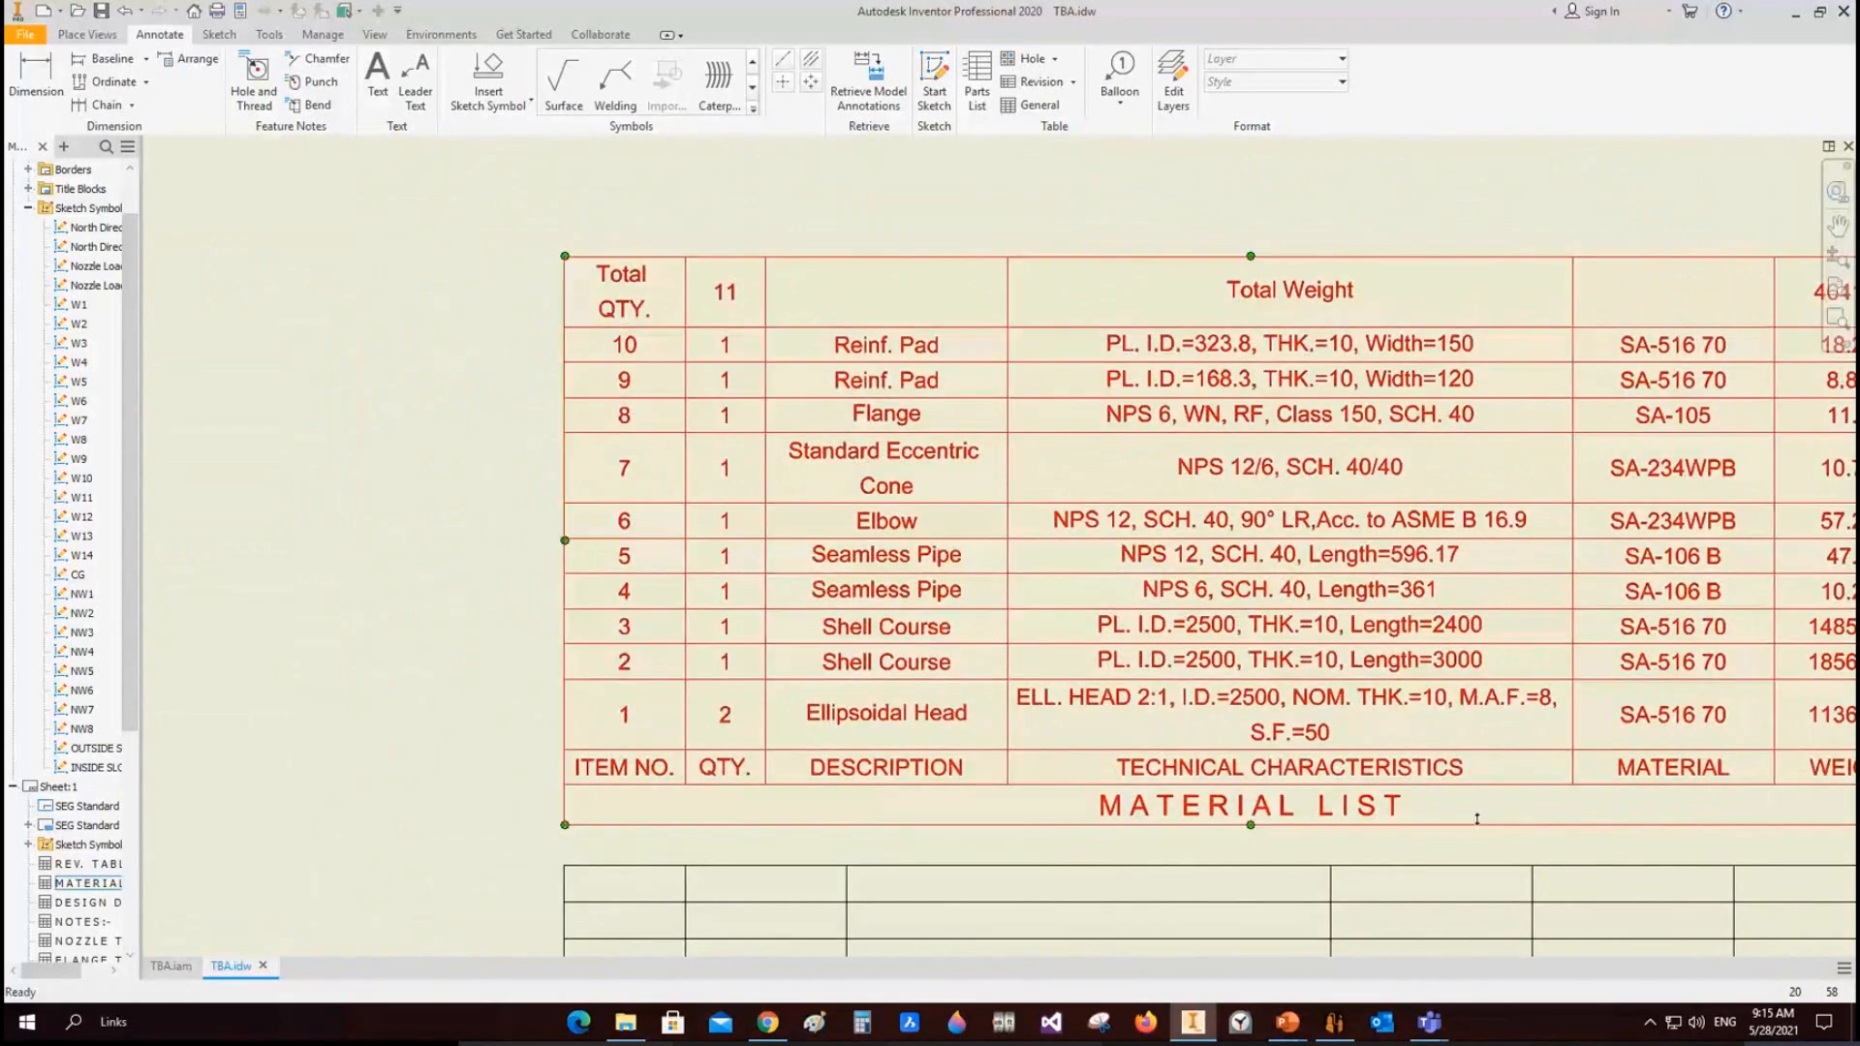
scroll(1540, 547, down, 2)
Step: Review the Bill of Materials and its Extra Bill of Material form in Static Equipment Generator, and close both windows
click(1341, 1022)
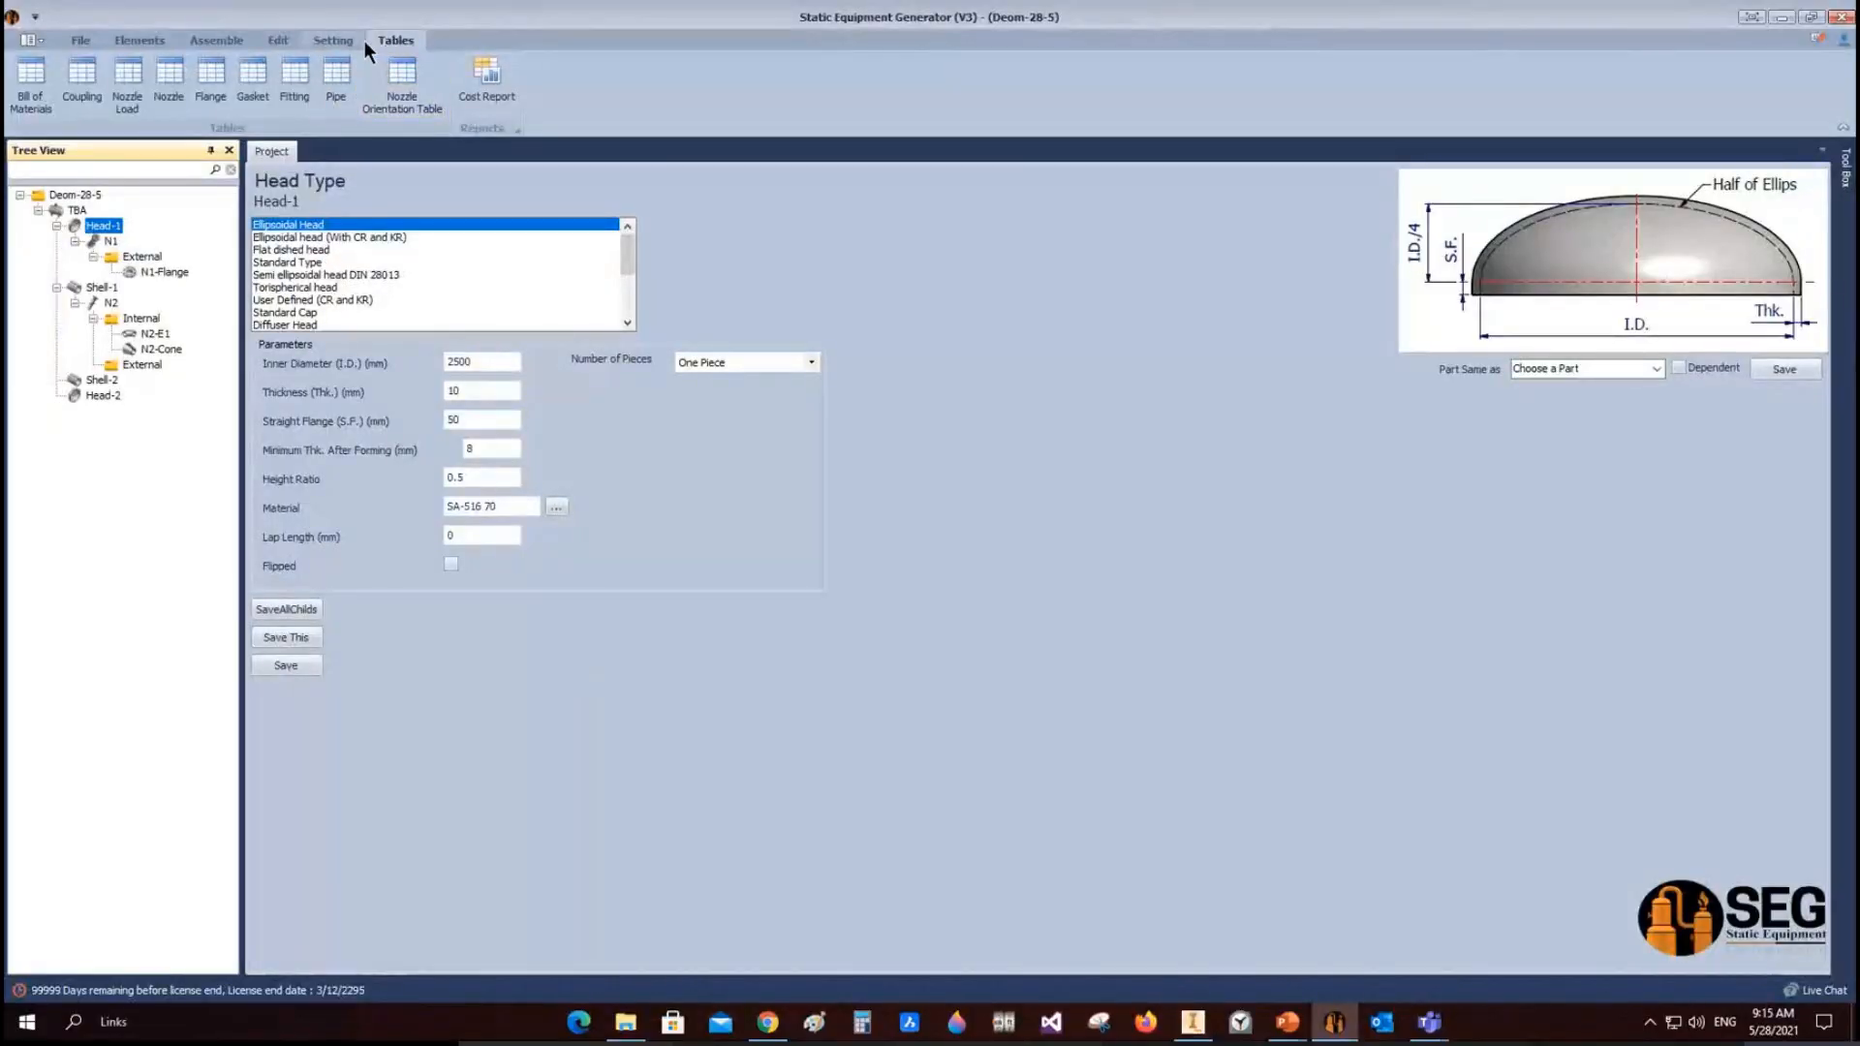
click(29, 75)
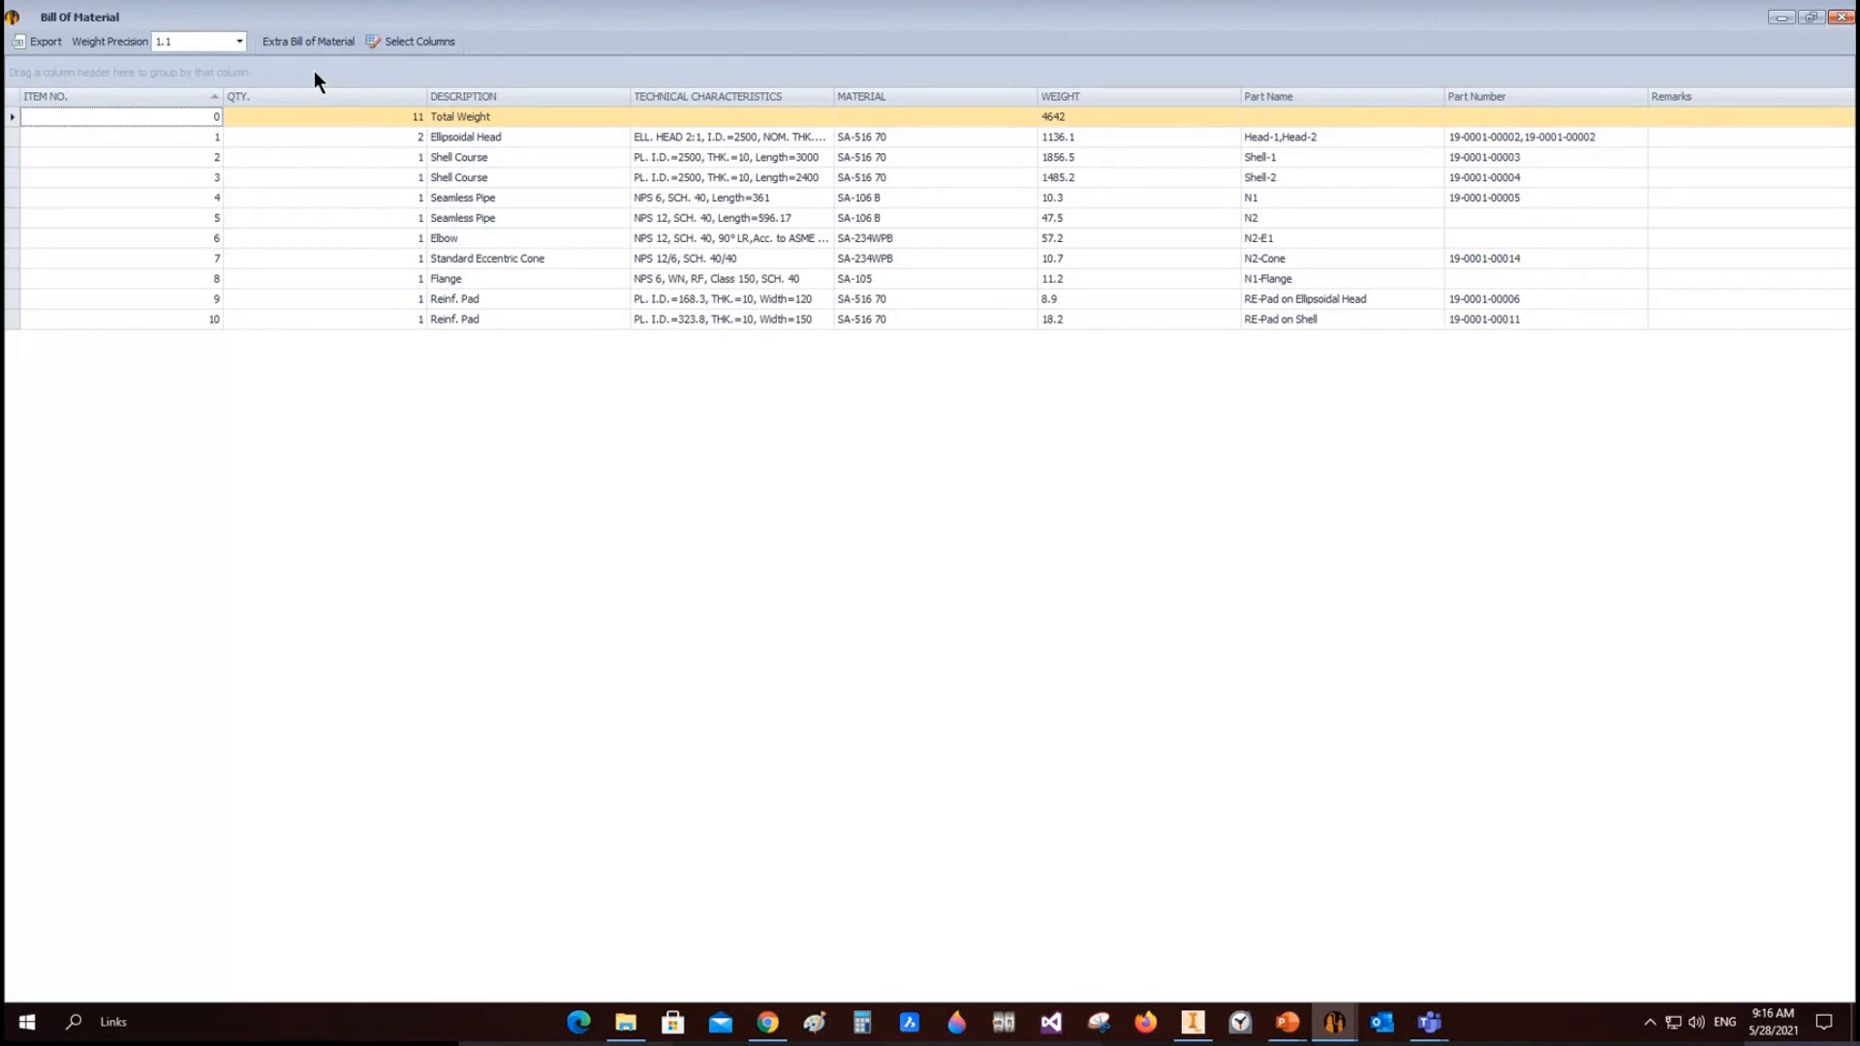
click(274, 43)
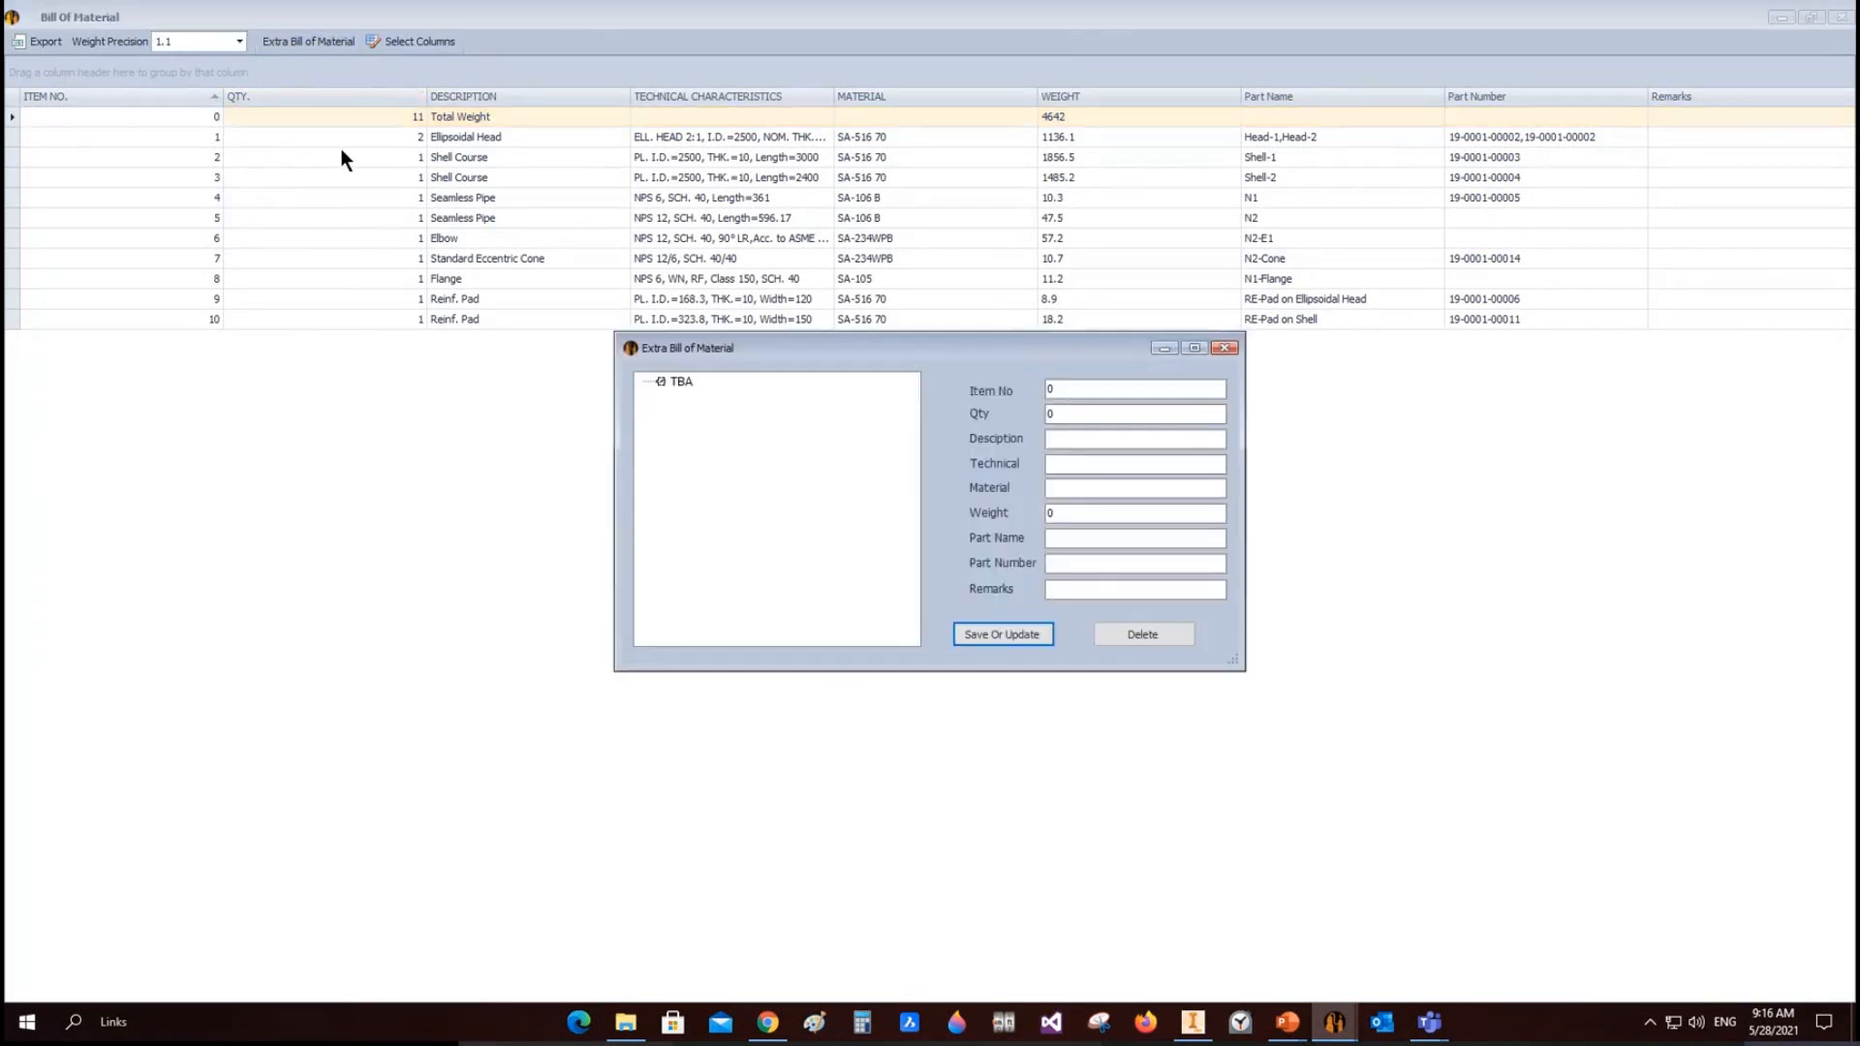
click(679, 382)
click(1236, 347)
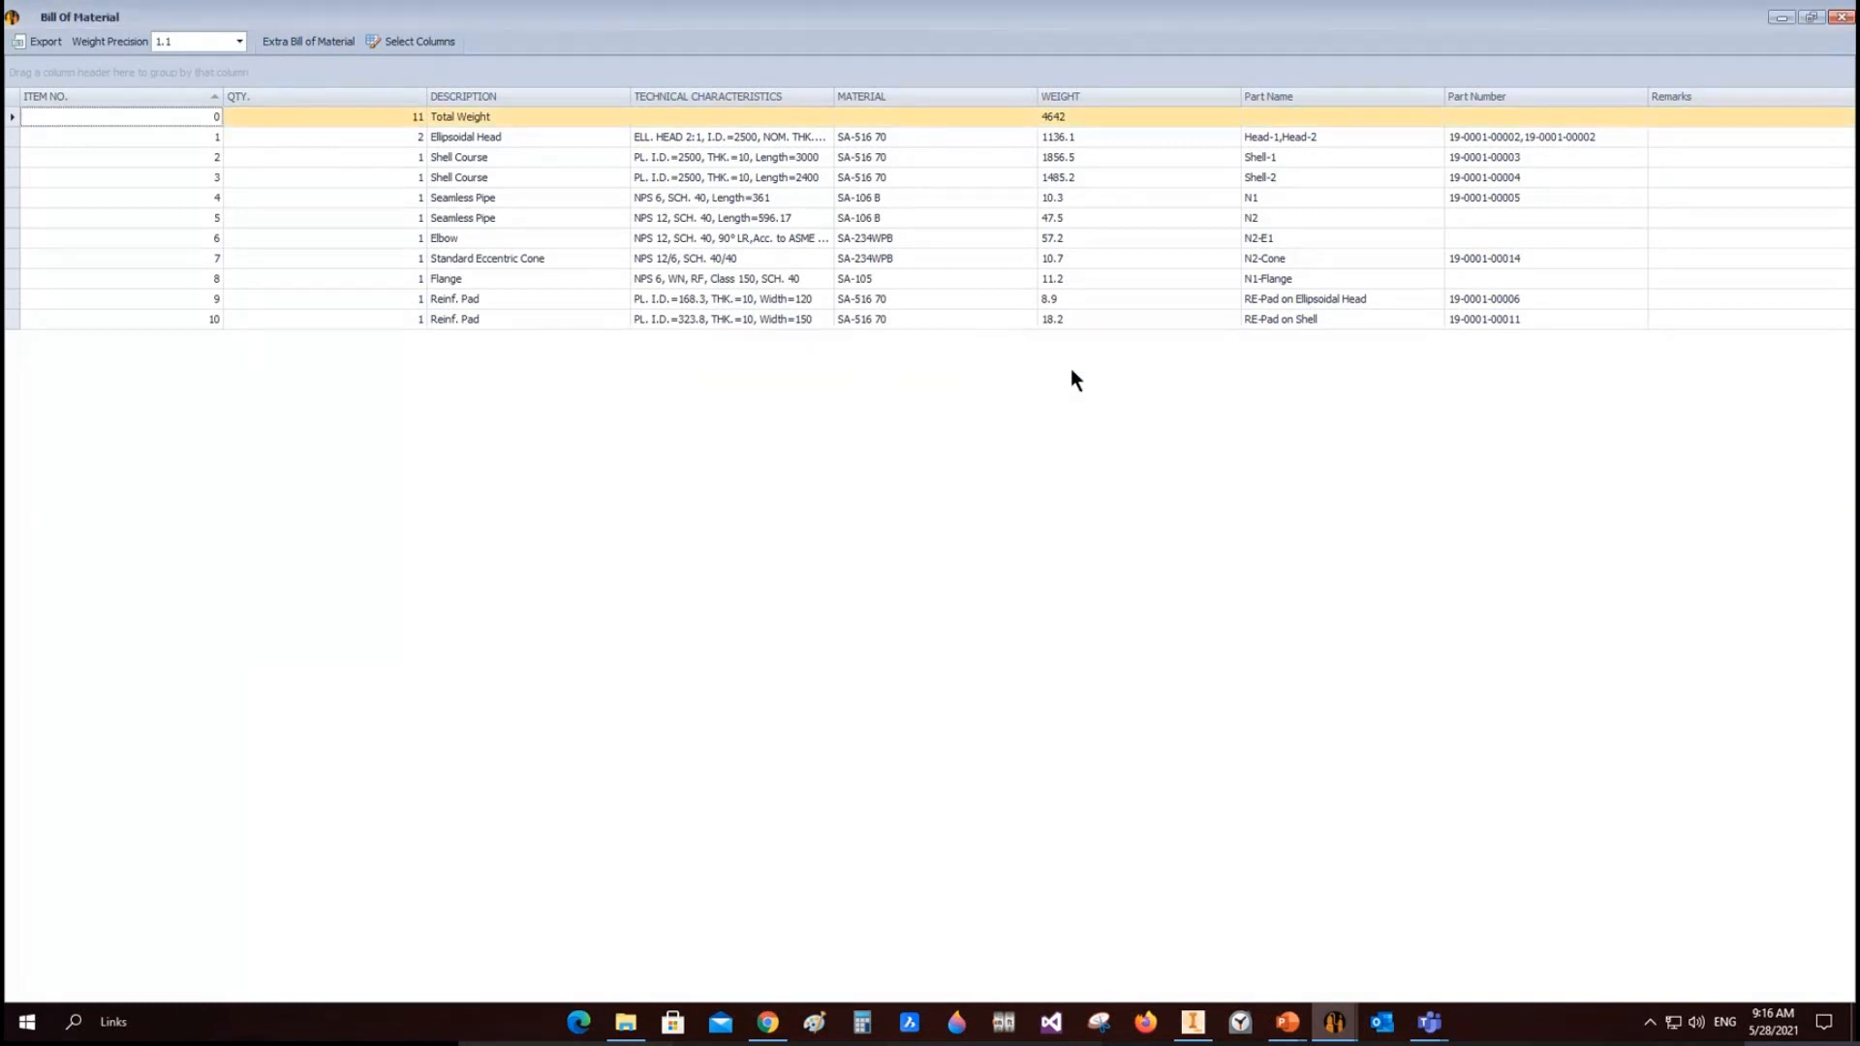
click(1840, 18)
Step: Open the software's YouTube channel from the generator and look through its uploaded videos on vessels, tanks and heat exchangers
click(89, 39)
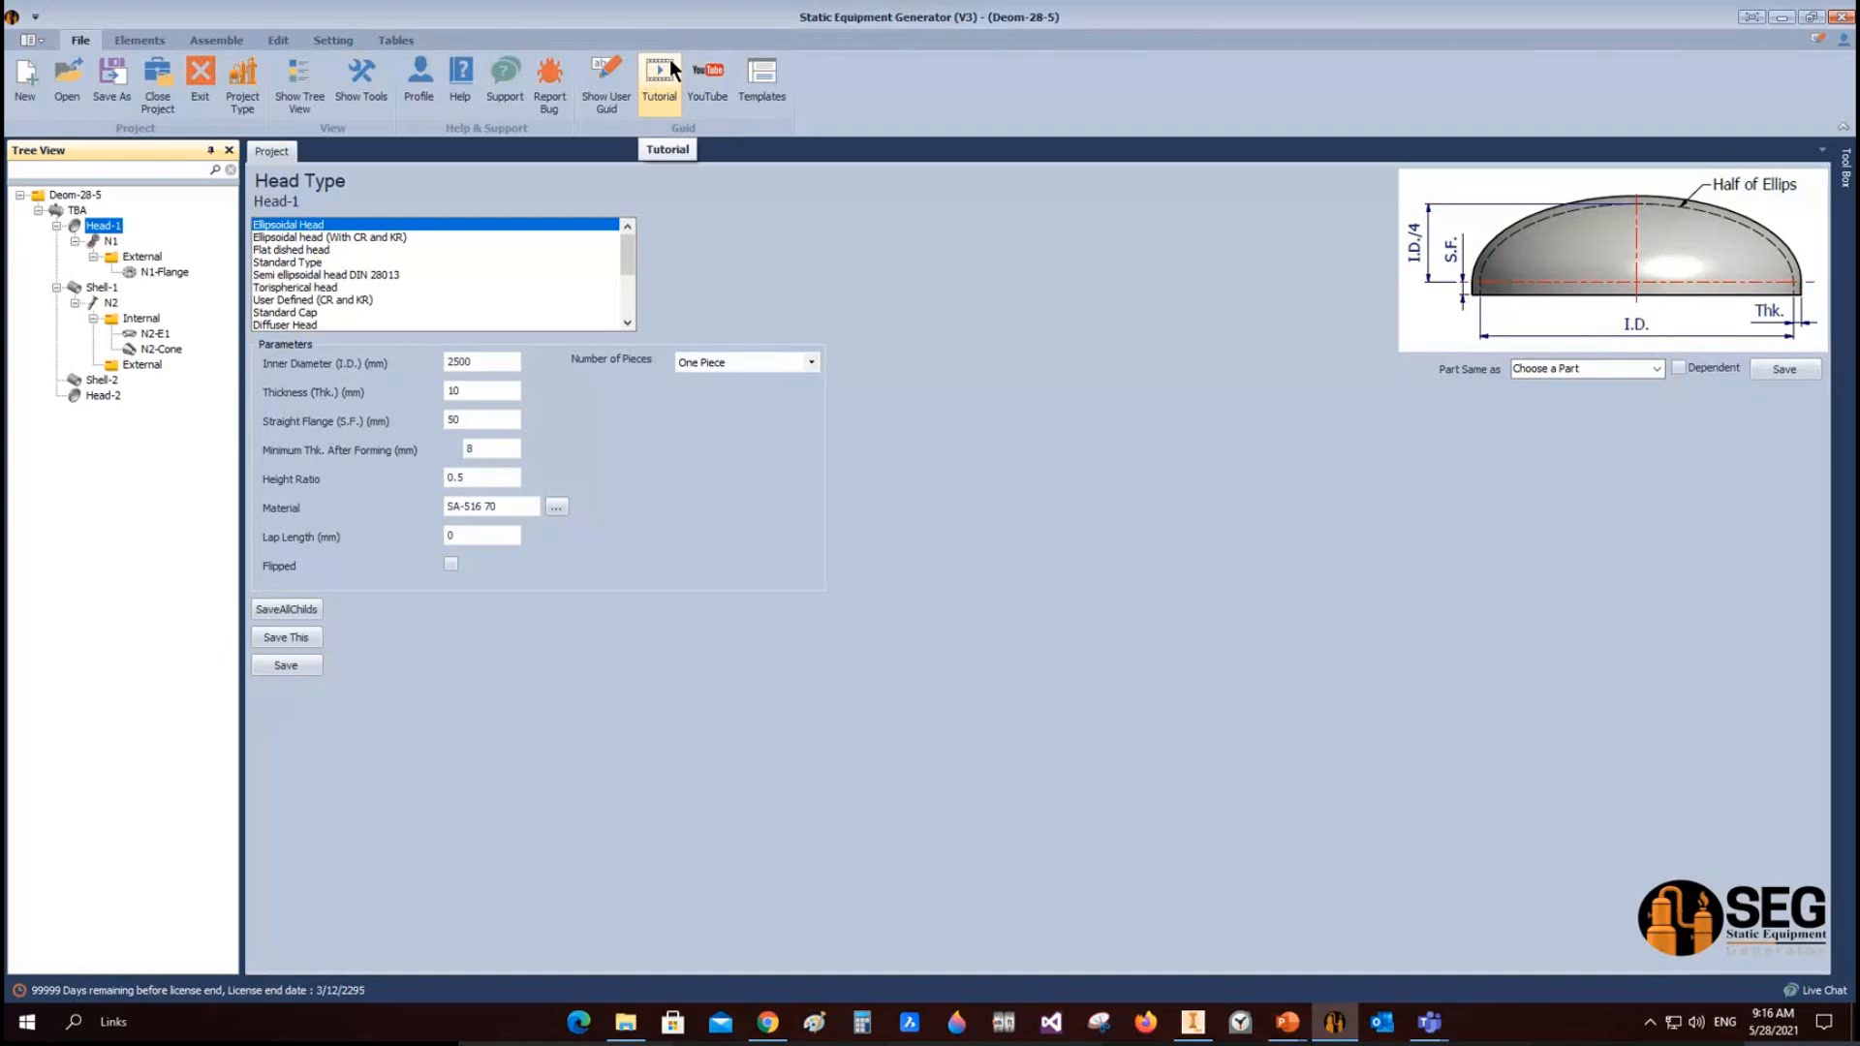
click(714, 90)
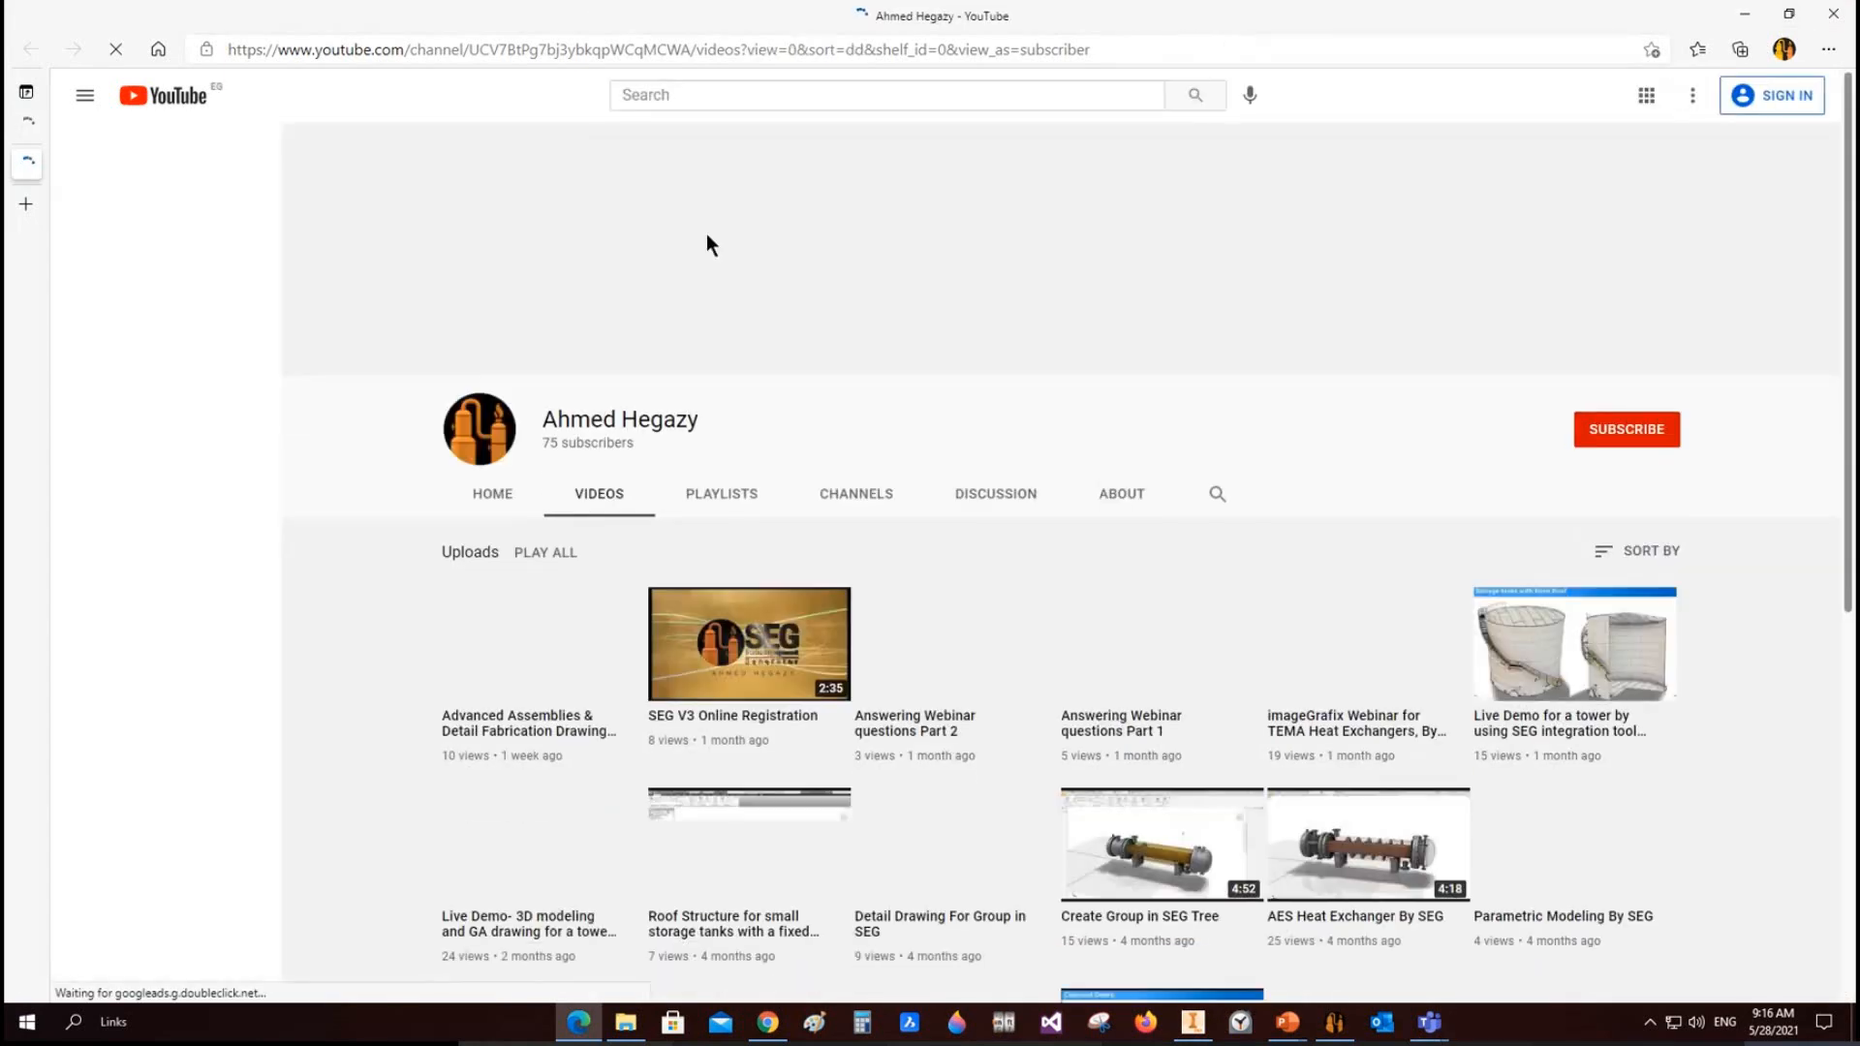
scroll(573, 461, down, 2)
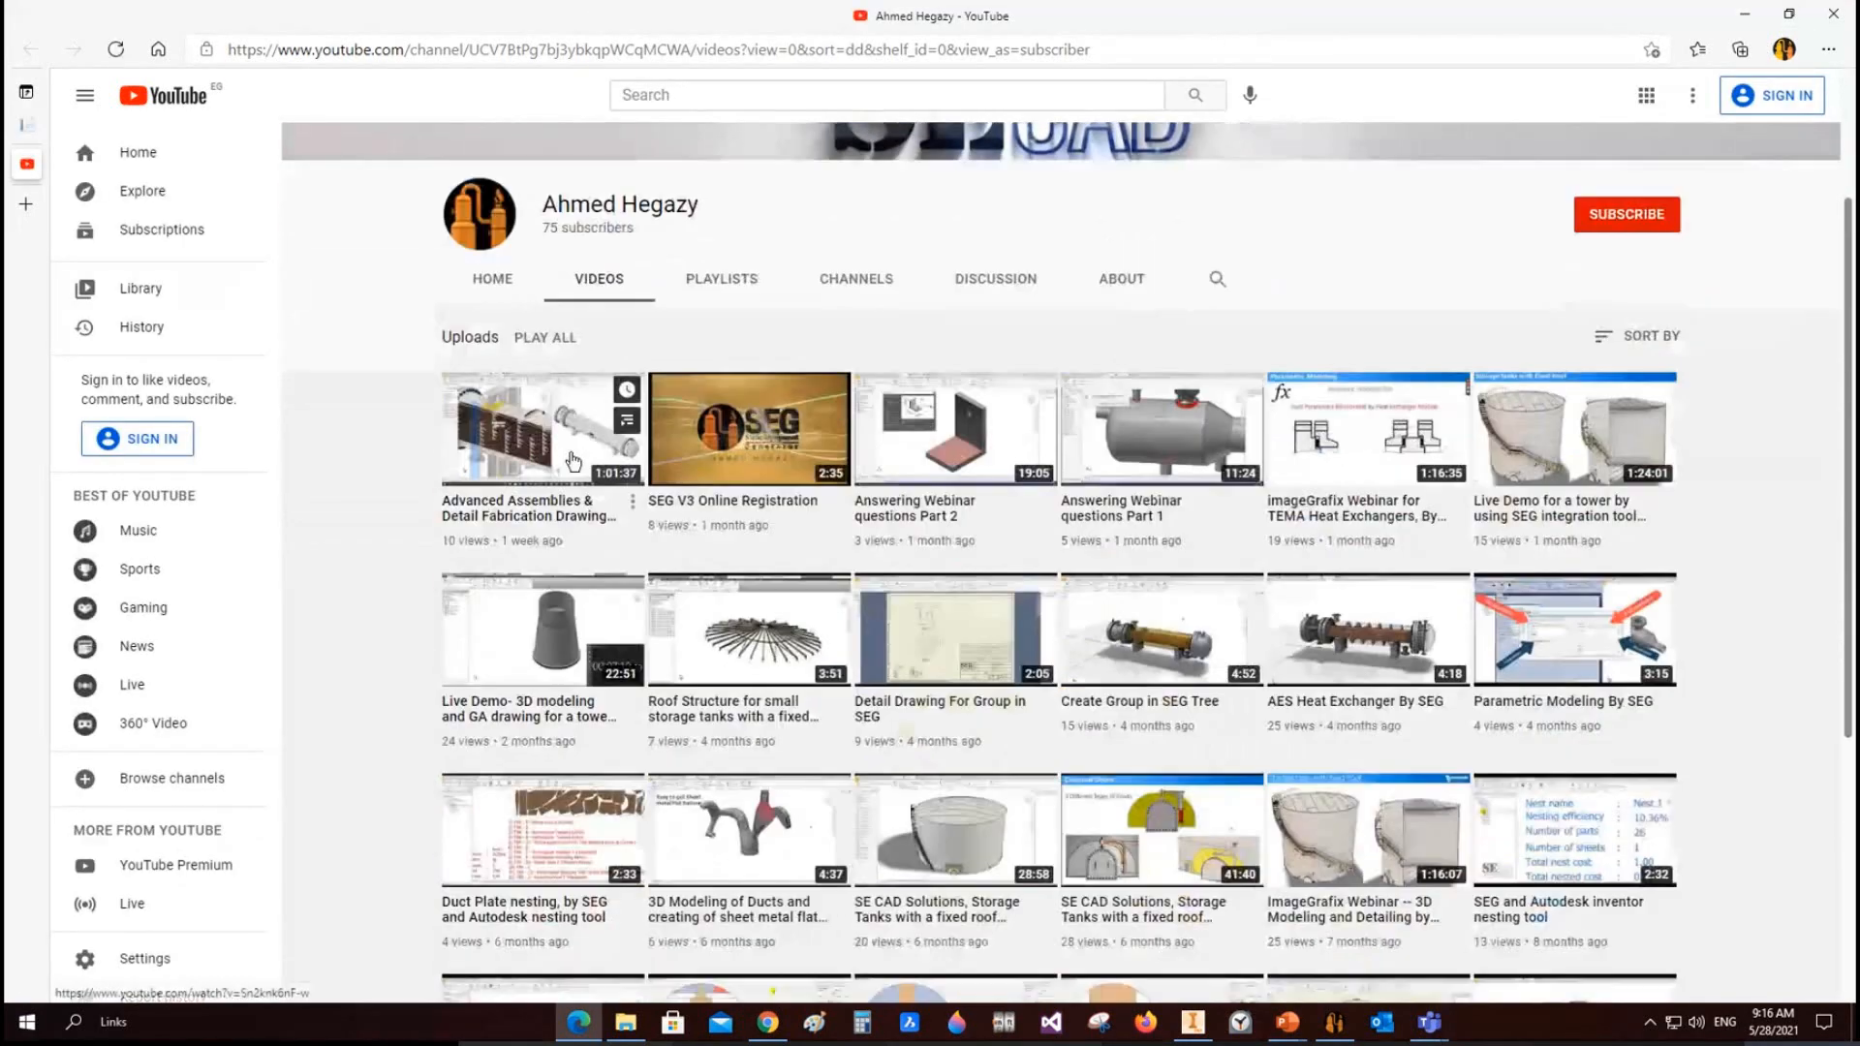
scroll(572, 461, down, 1)
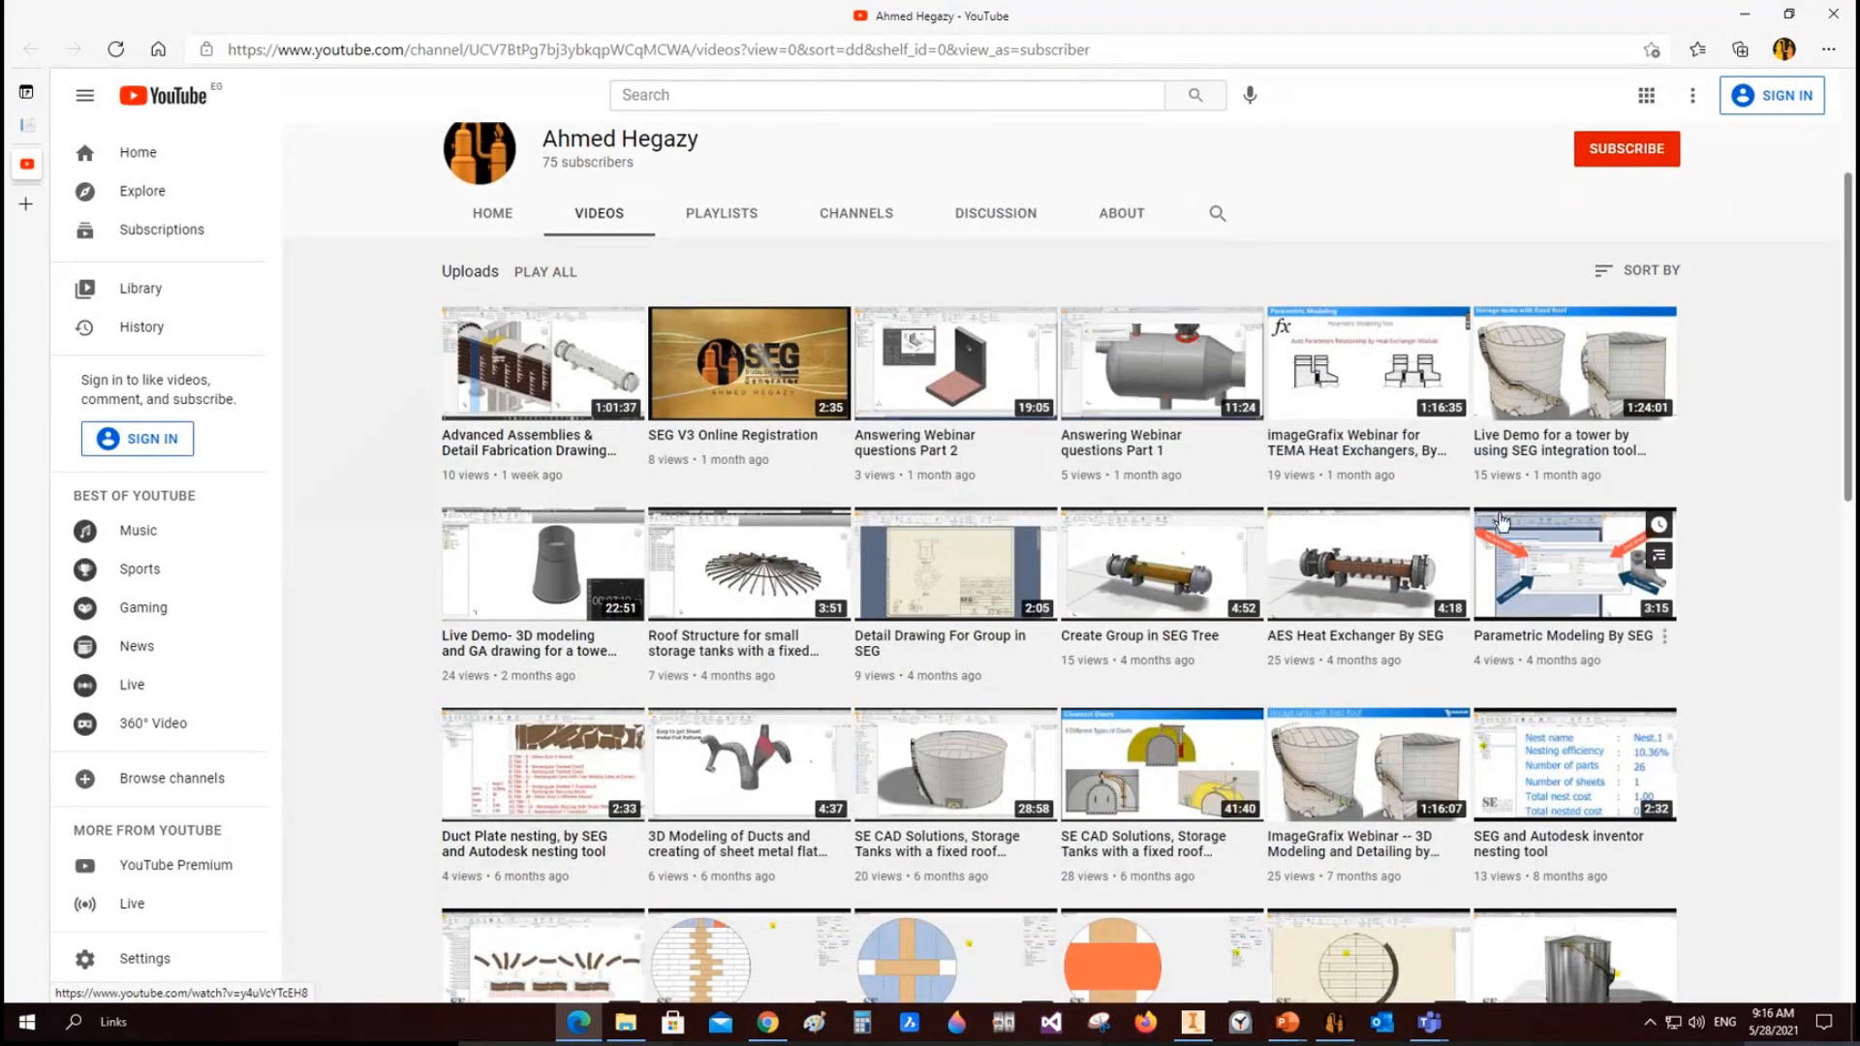
scroll(1783, 324, down, 2)
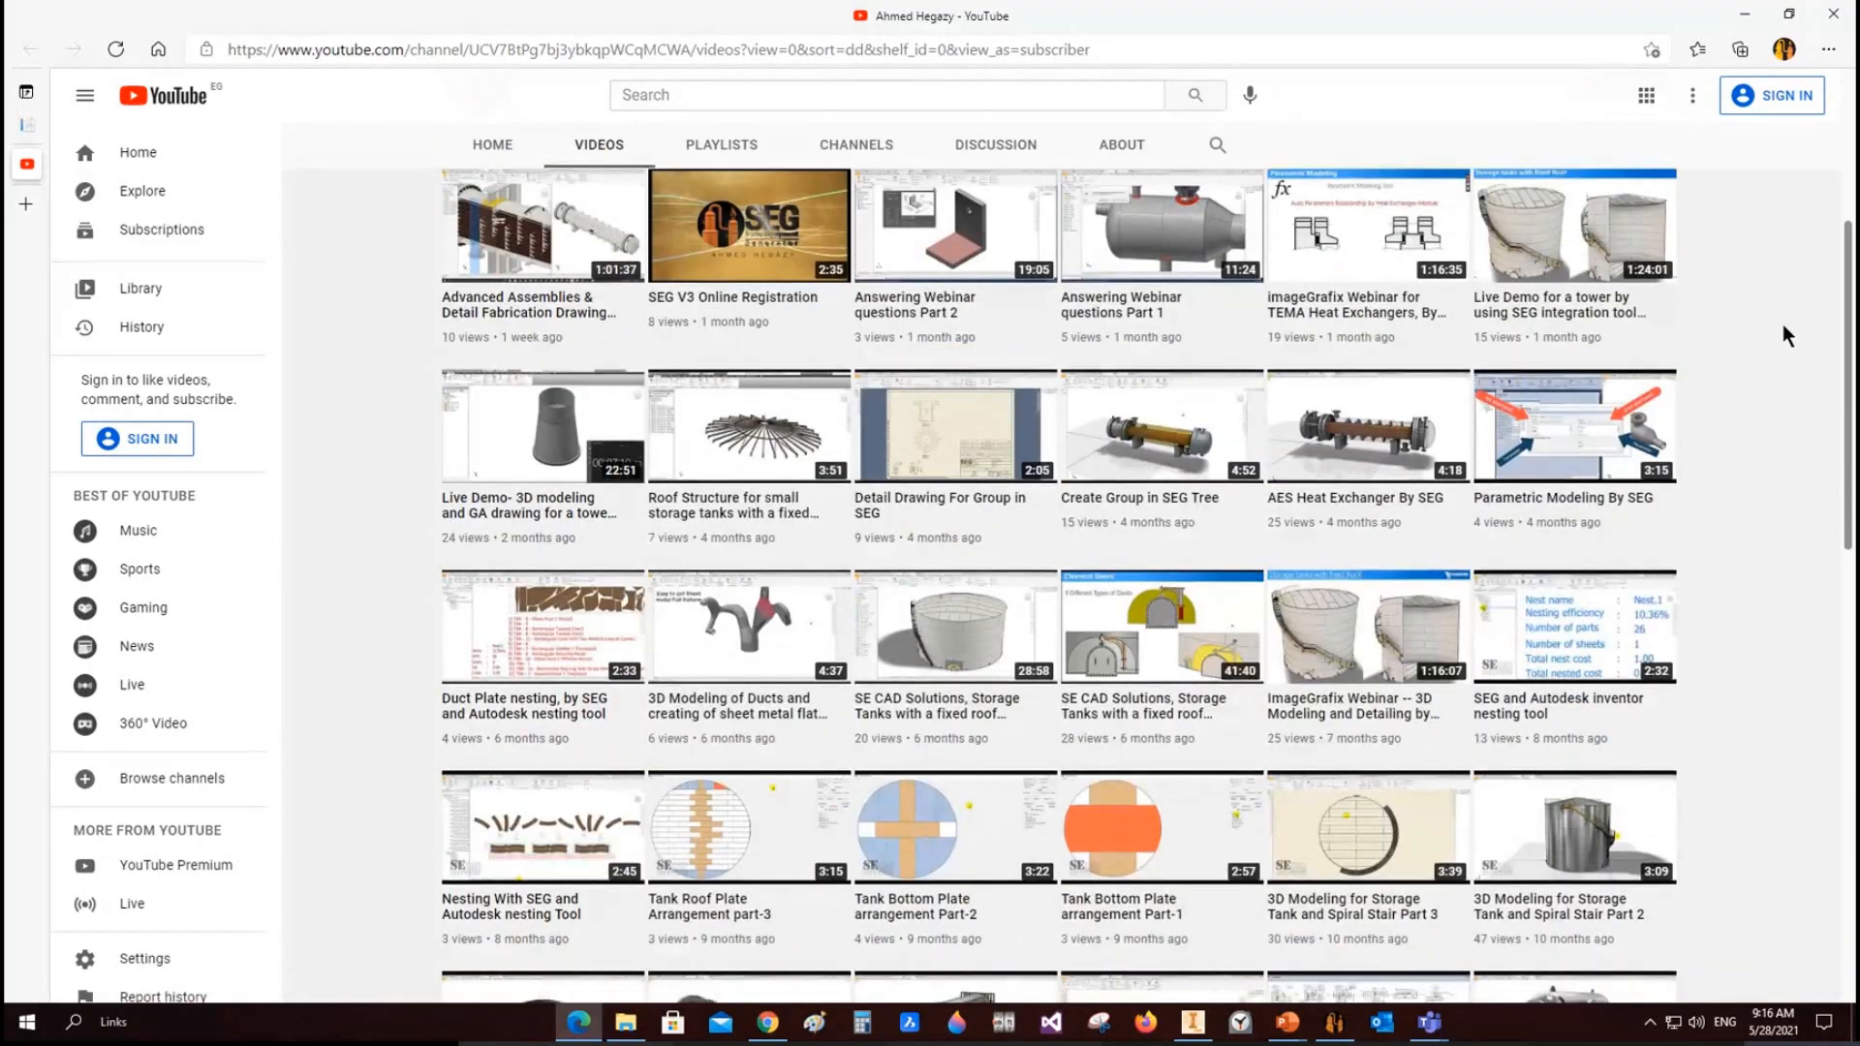
scroll(1782, 327, down, 10)
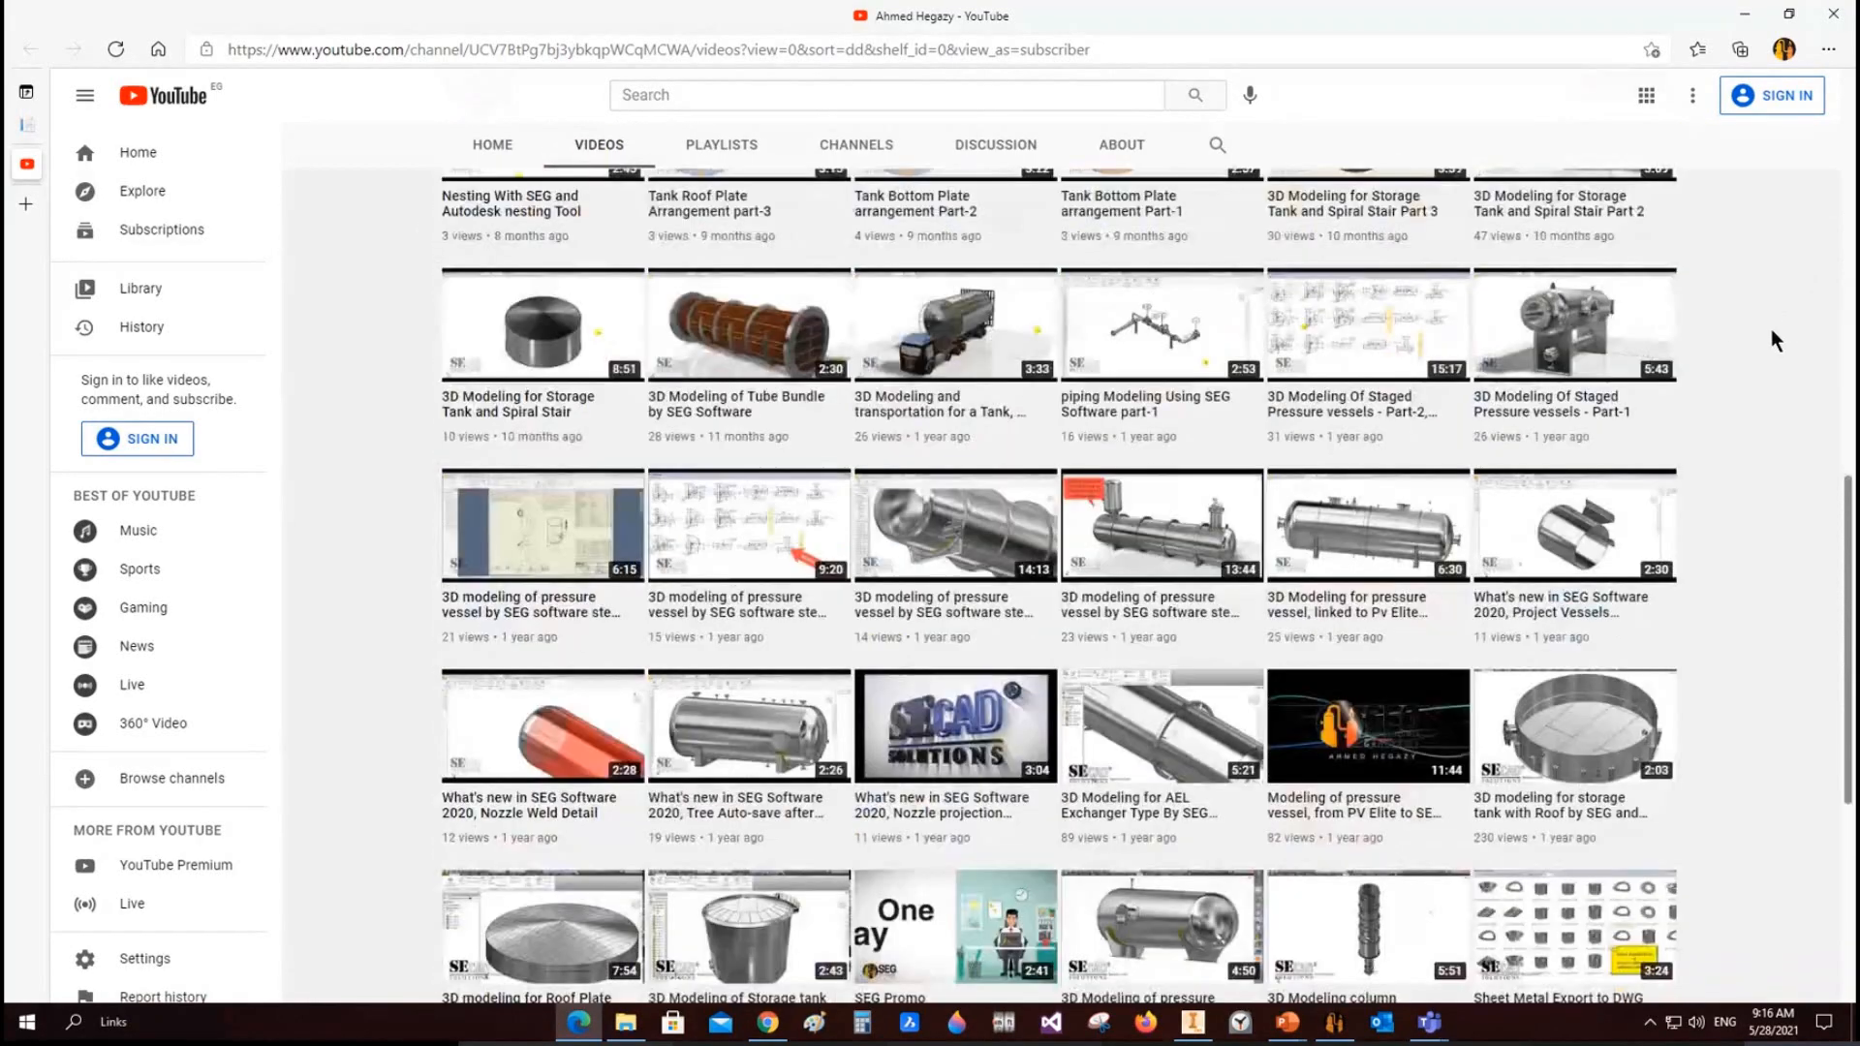
scroll(1771, 328, down, 8)
scroll(1771, 334, up, 20)
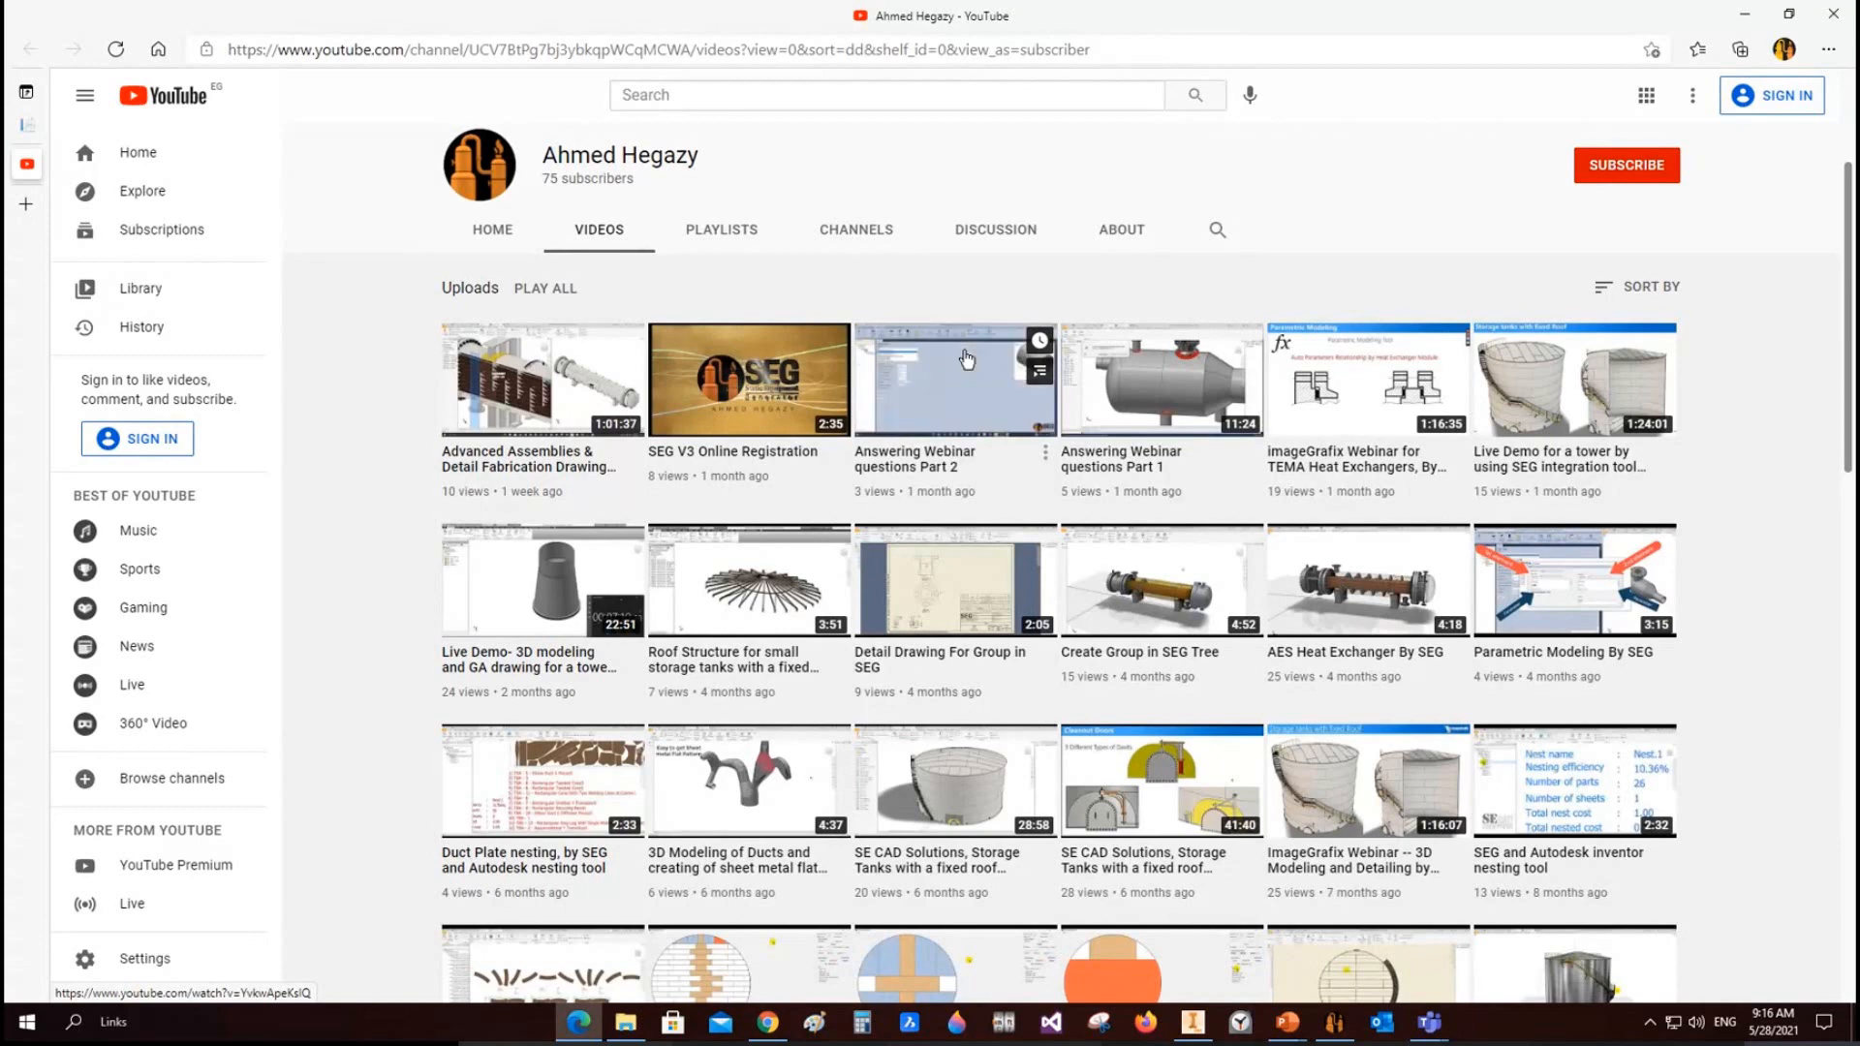
mouse_move(1043, 697)
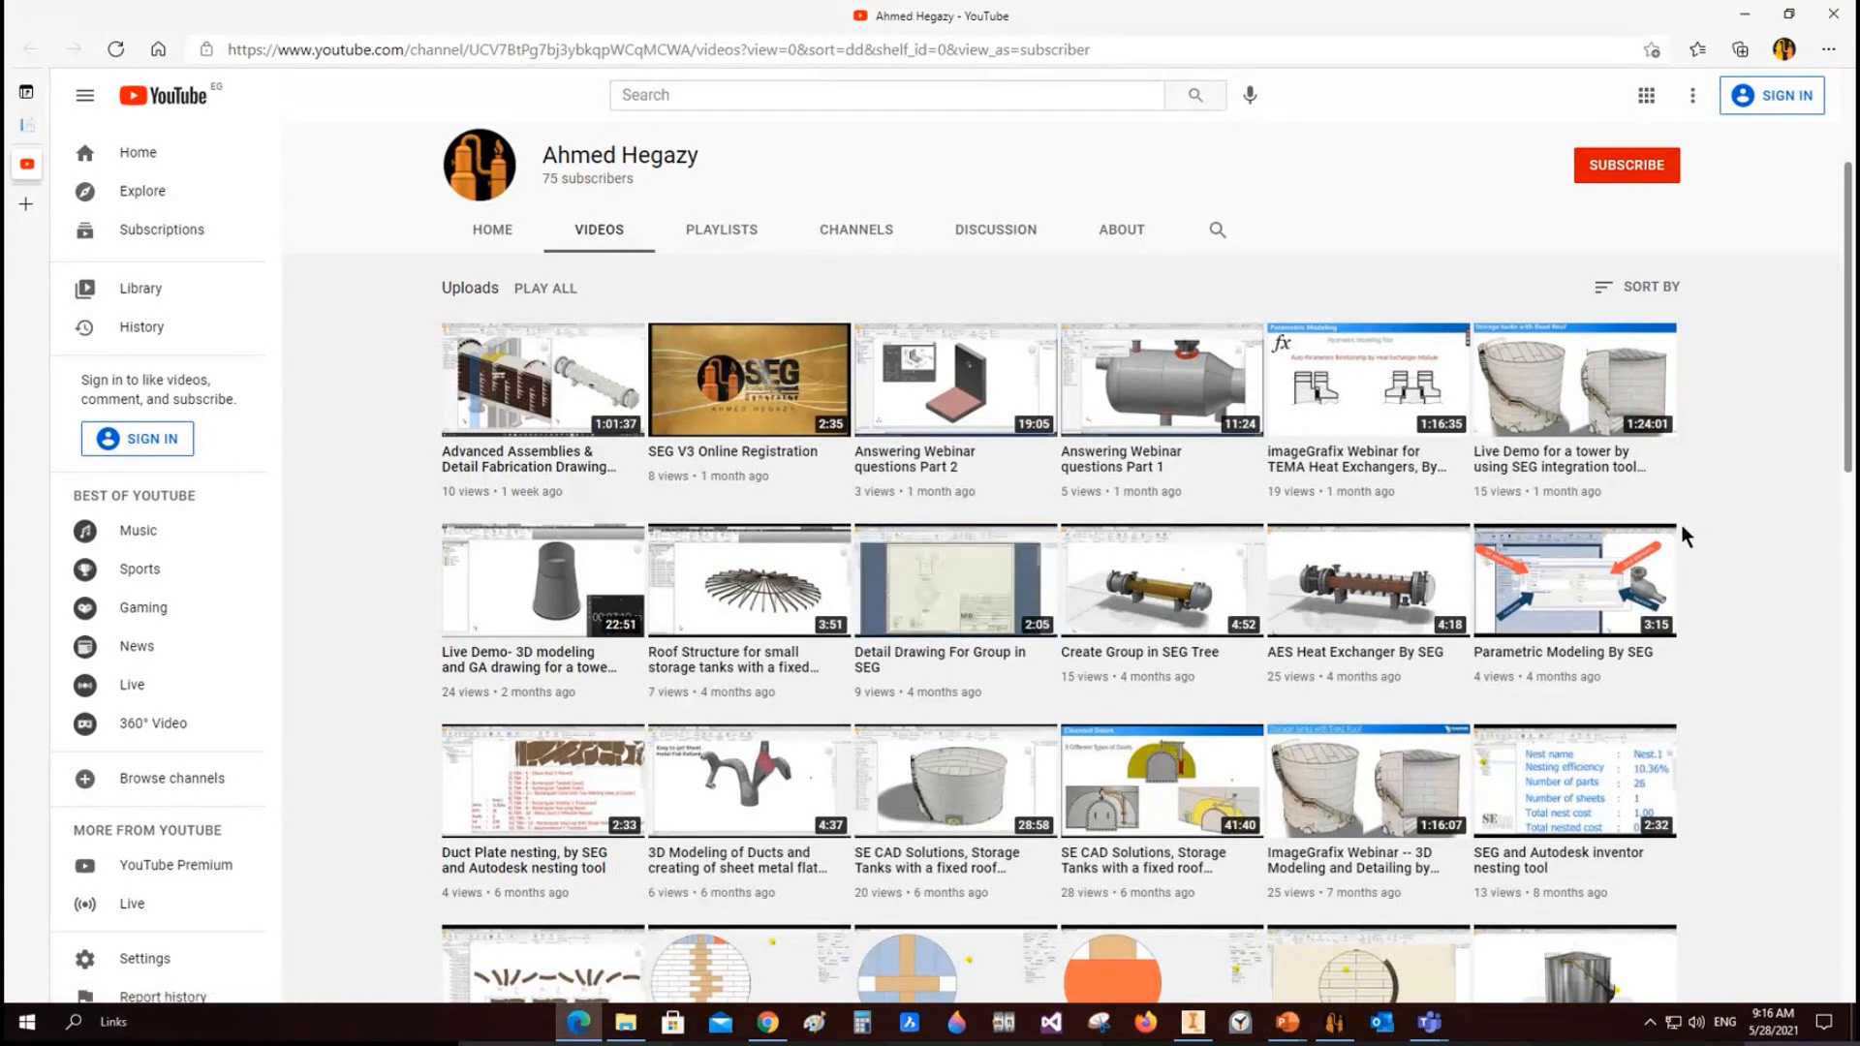
scroll(1682, 525, down, 3)
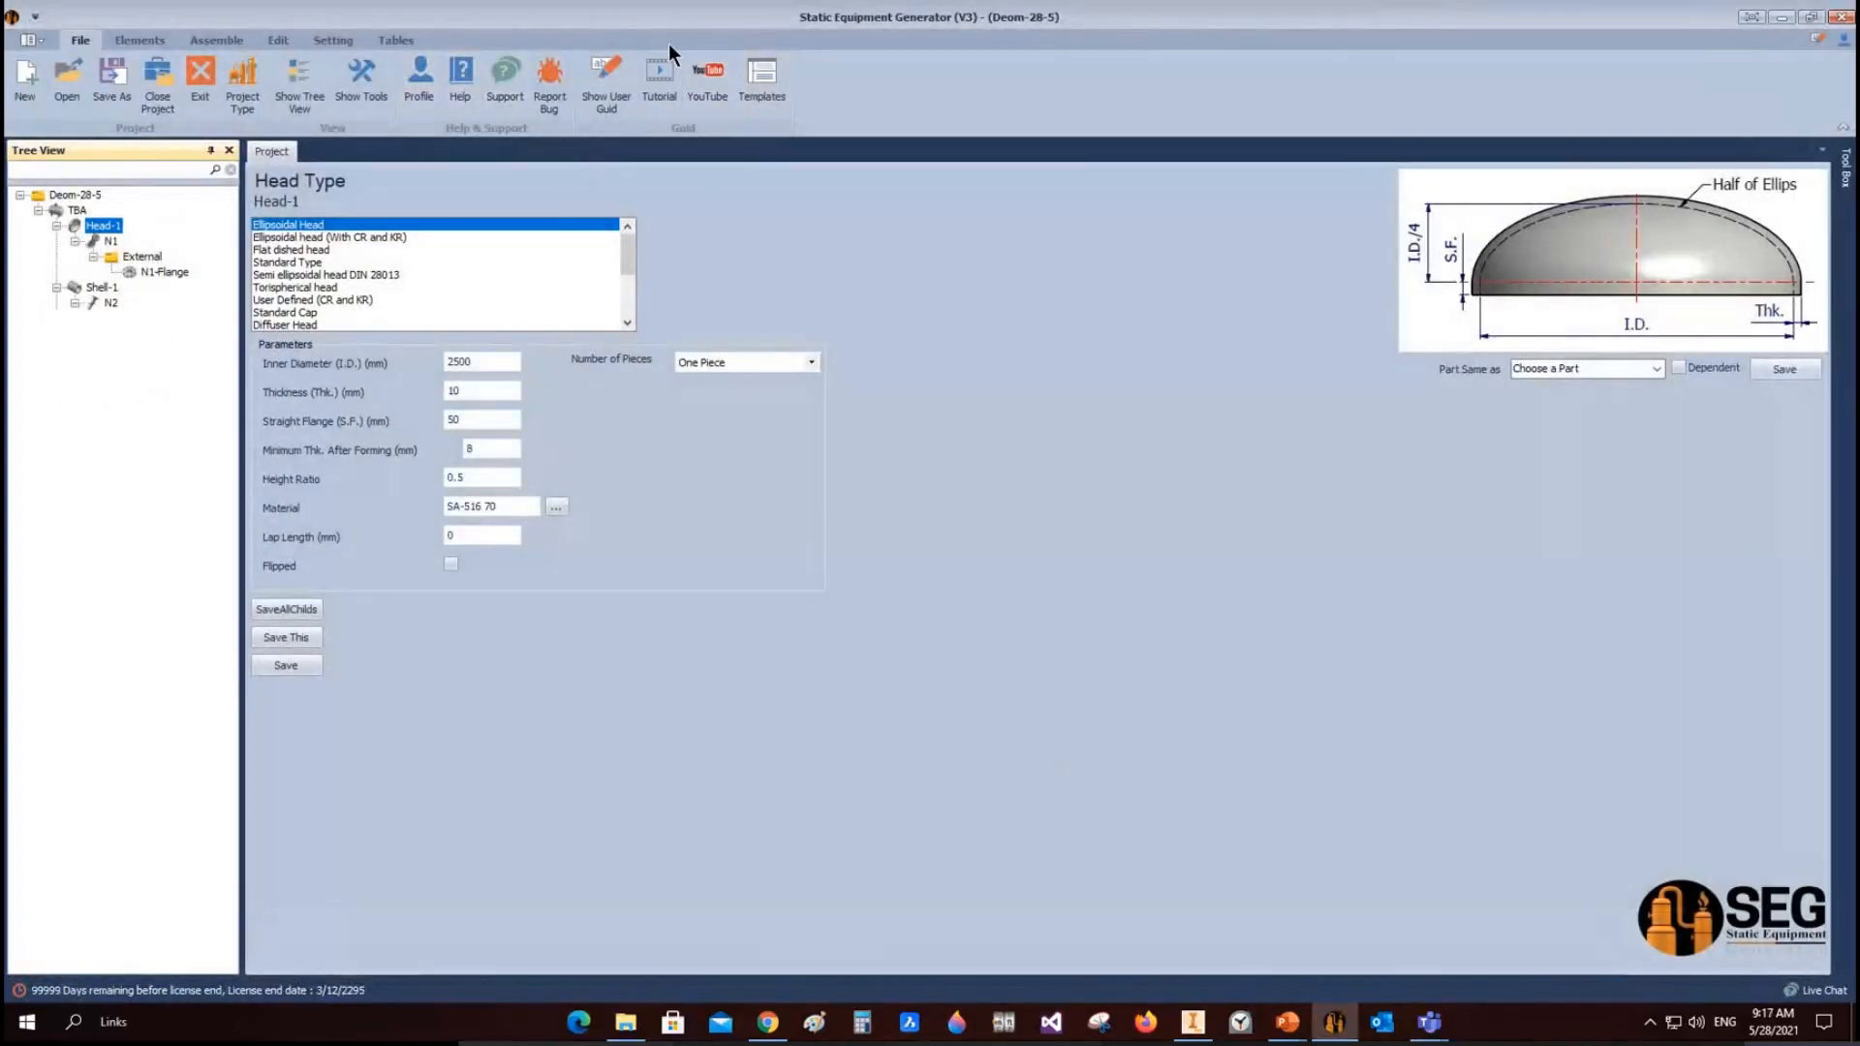
Step: Open the generator's built-in tutorials, sample the Advanced Assemblies & Detail Fabrication Drawings video, look through the list and close it
click(658, 79)
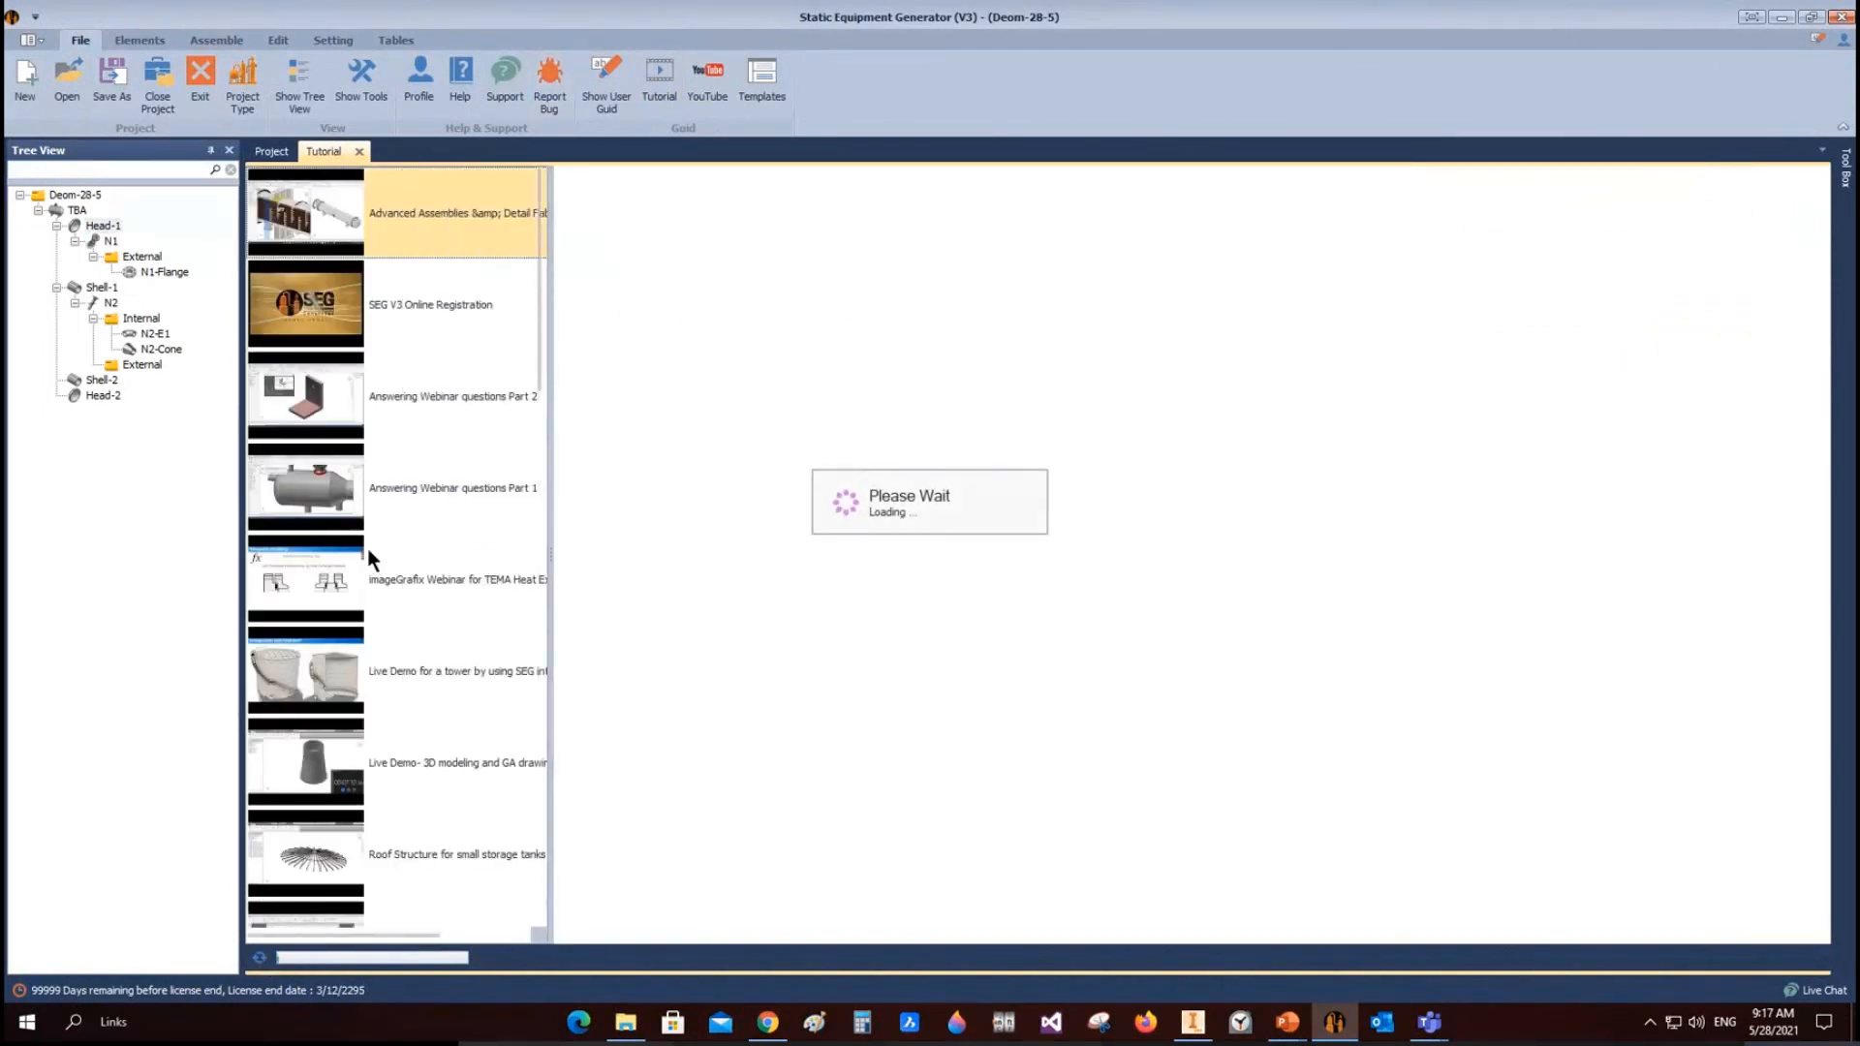
scroll(366, 550, down, 10)
scroll(370, 556, up, 10)
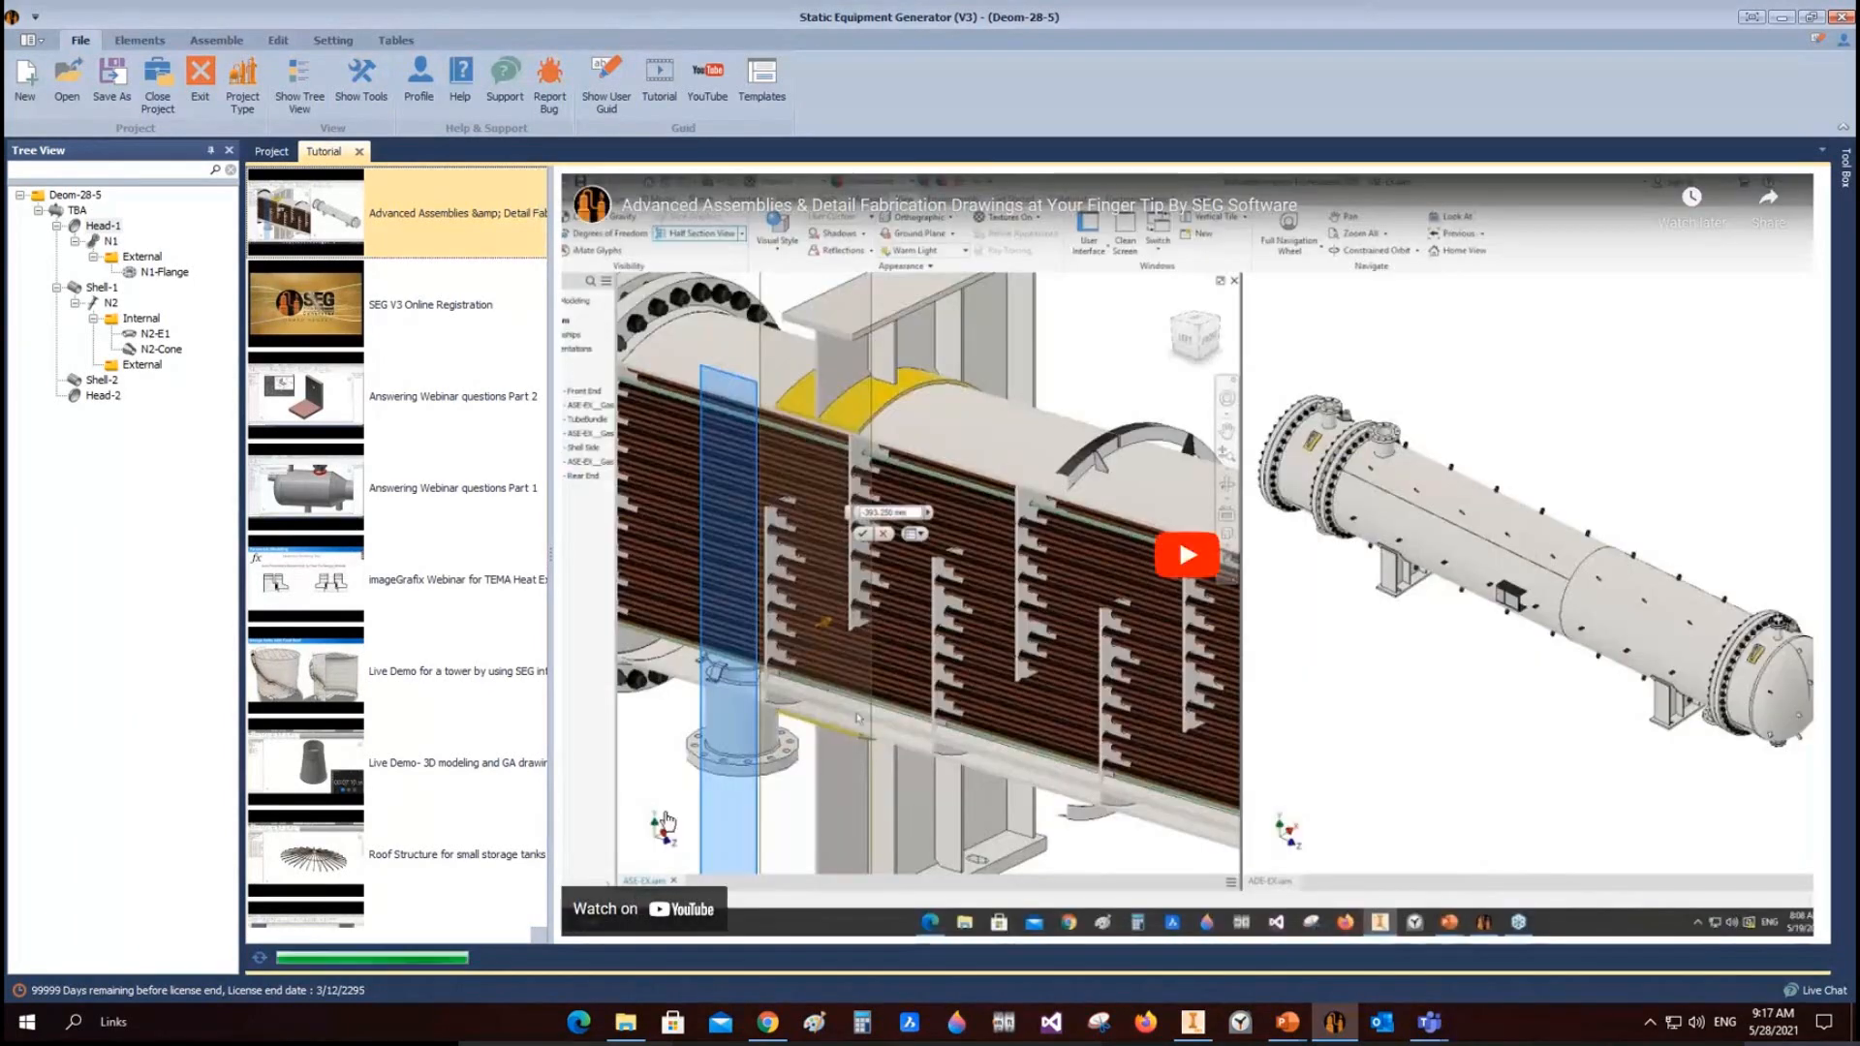
click(1191, 560)
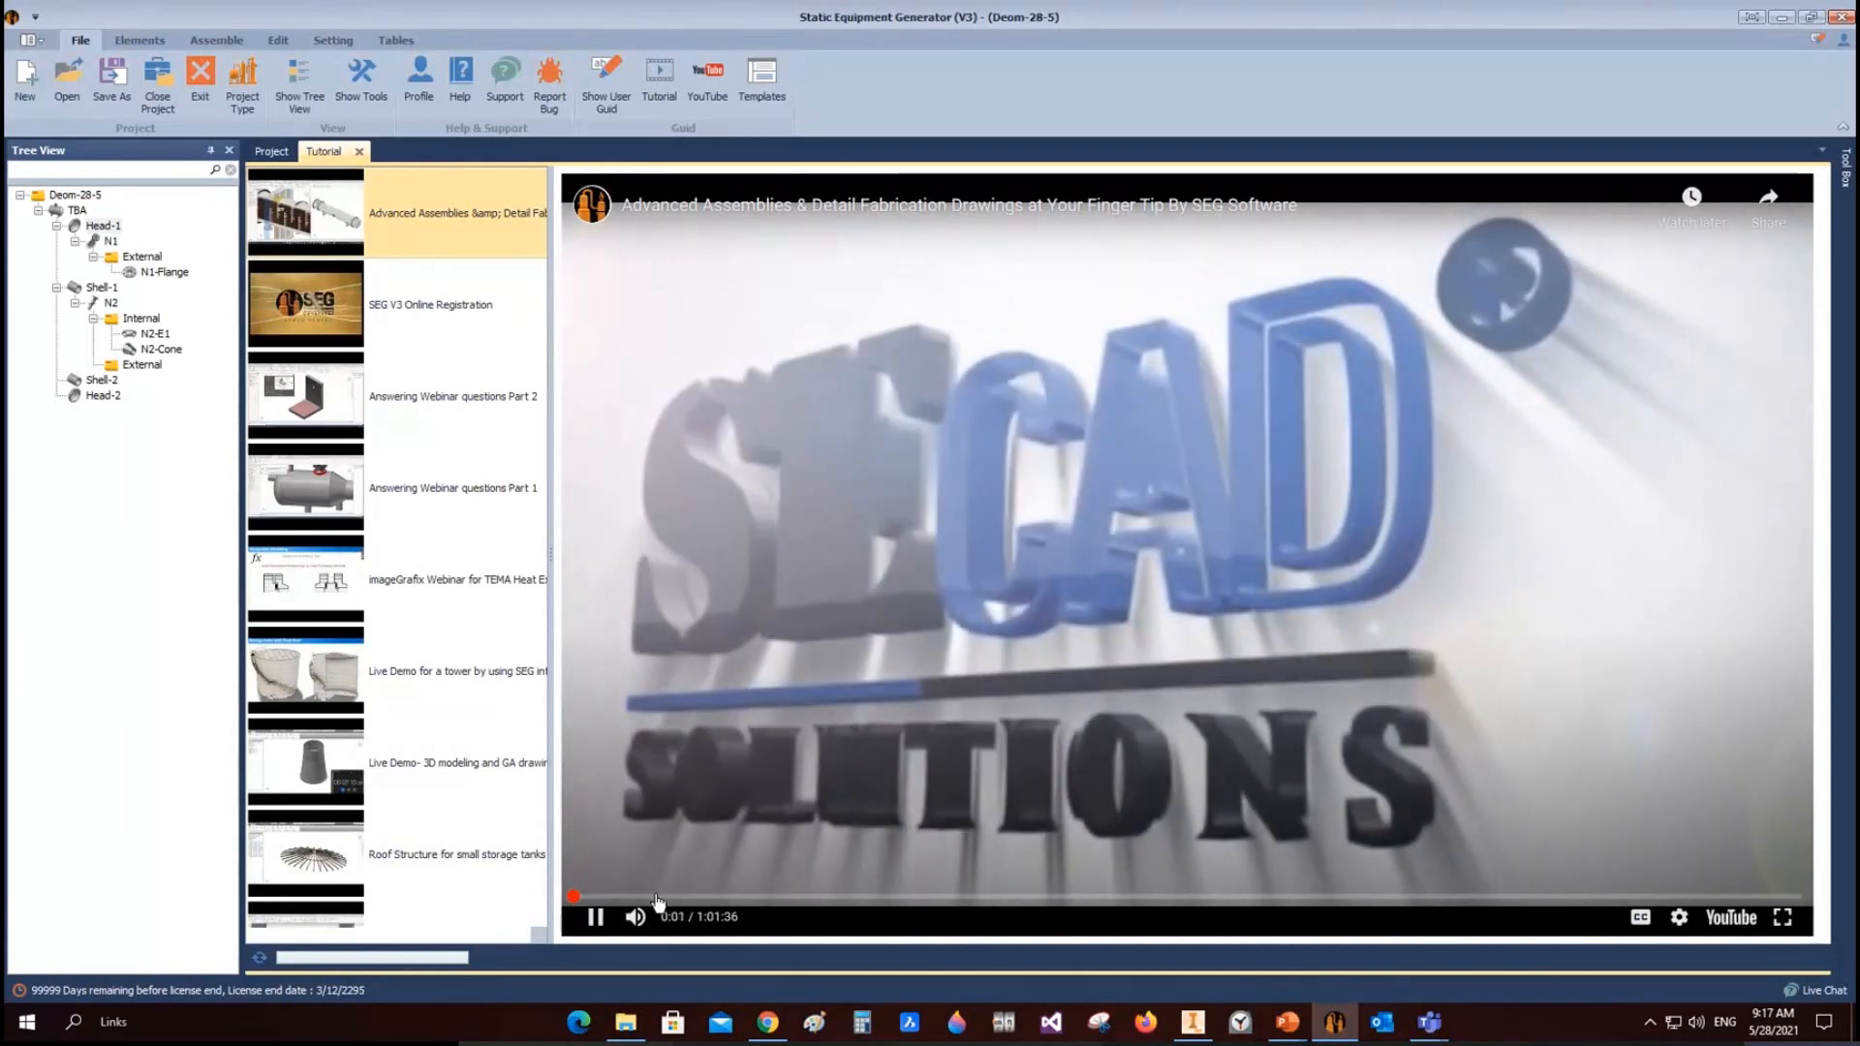
click(635, 897)
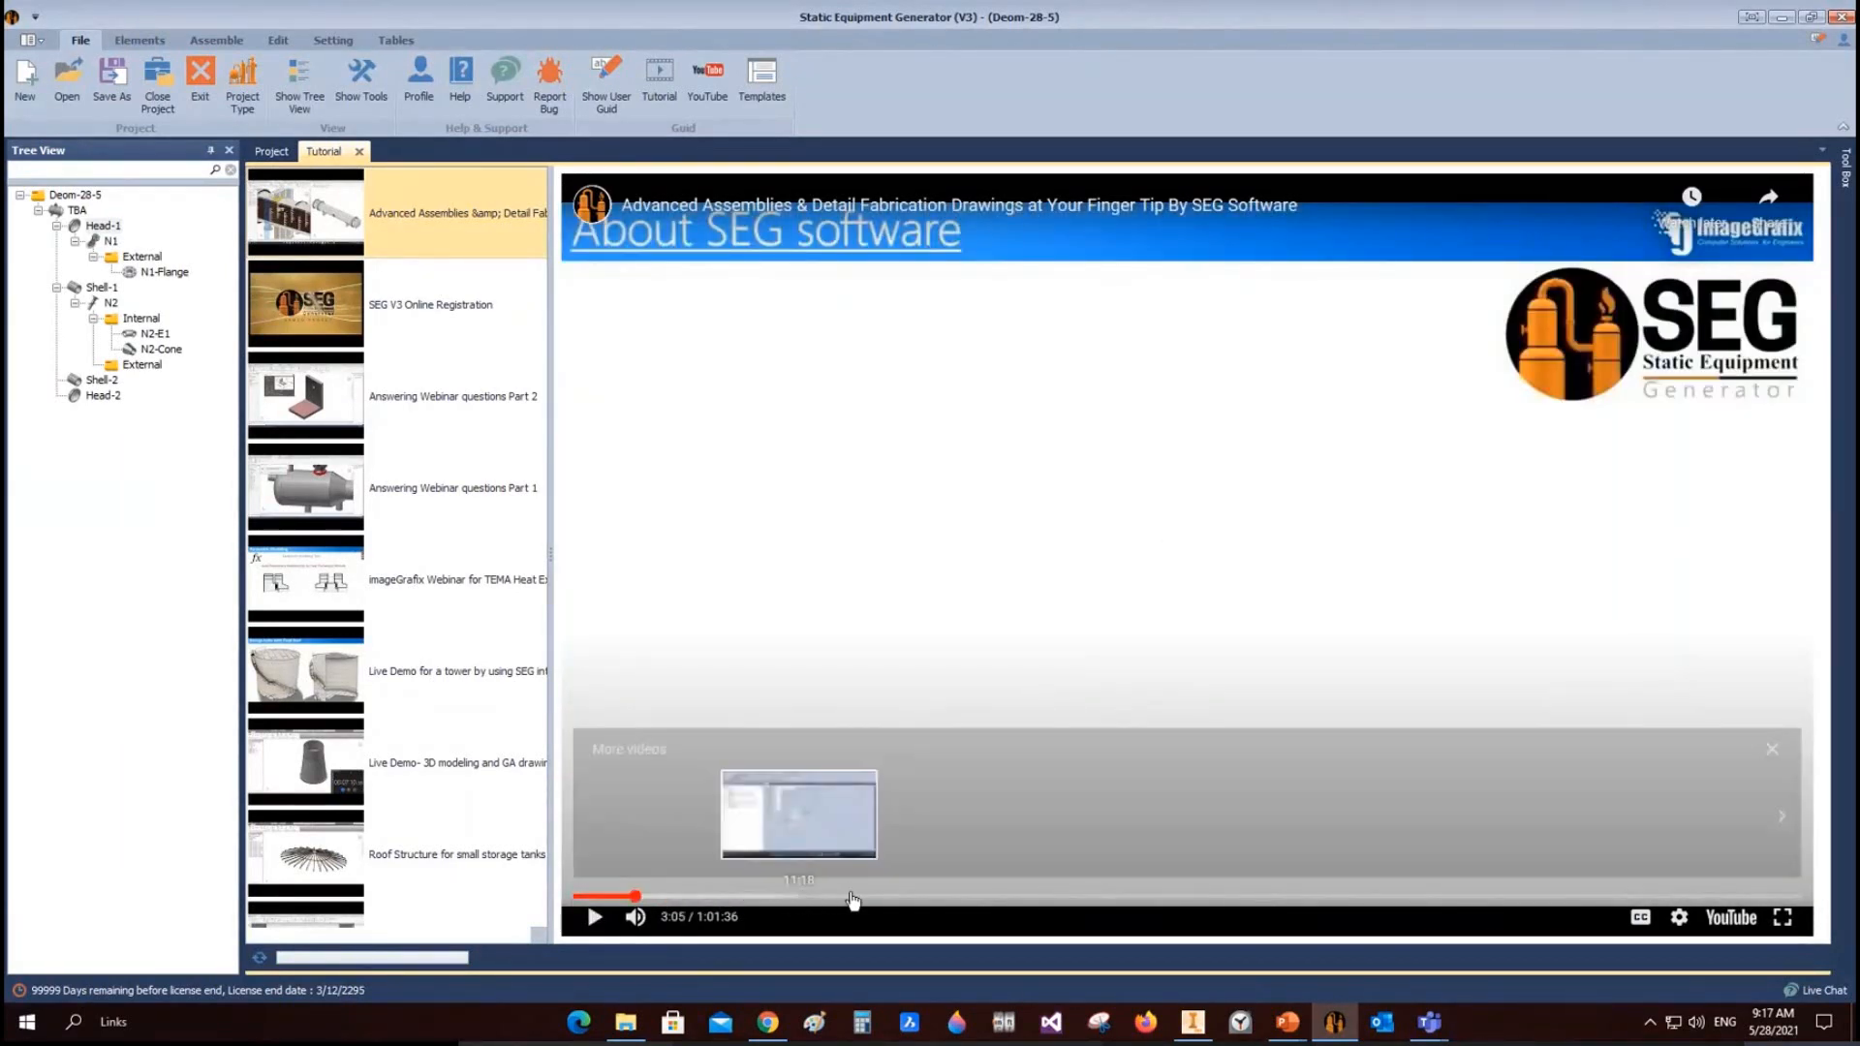
click(801, 897)
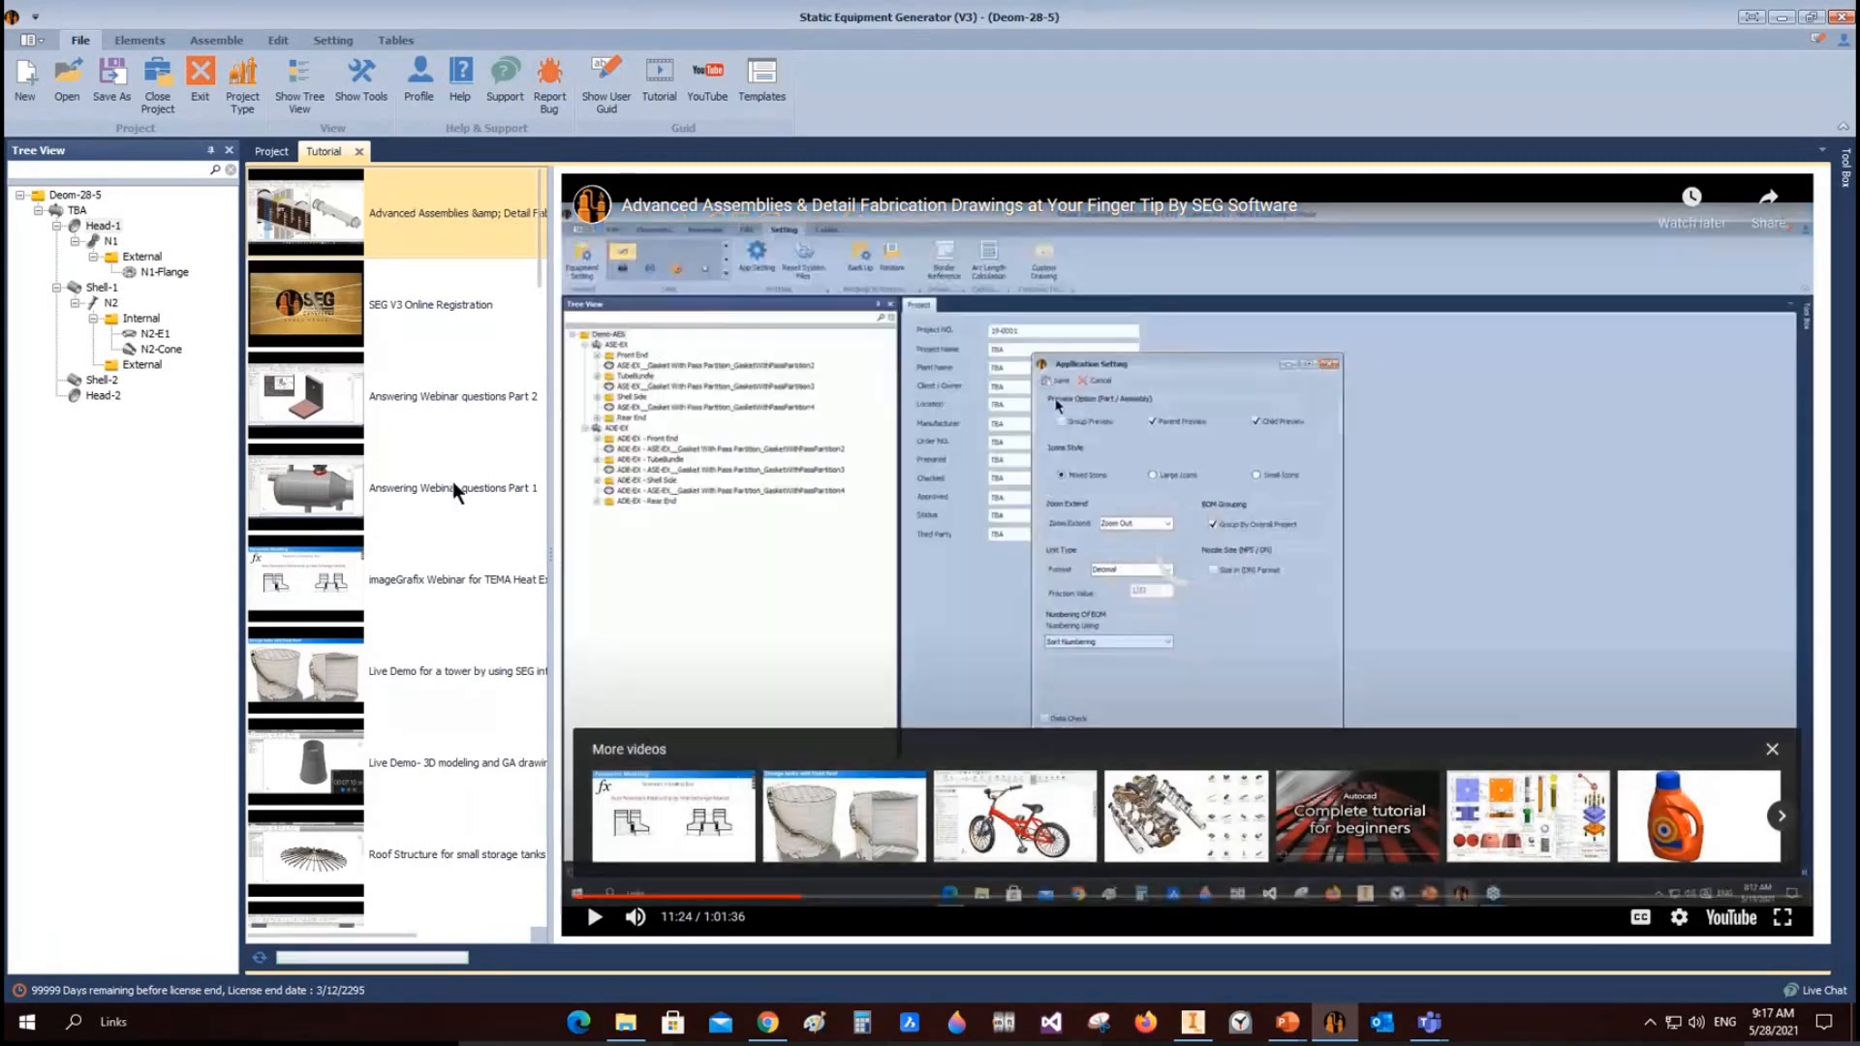
scroll(437, 529, down, 10)
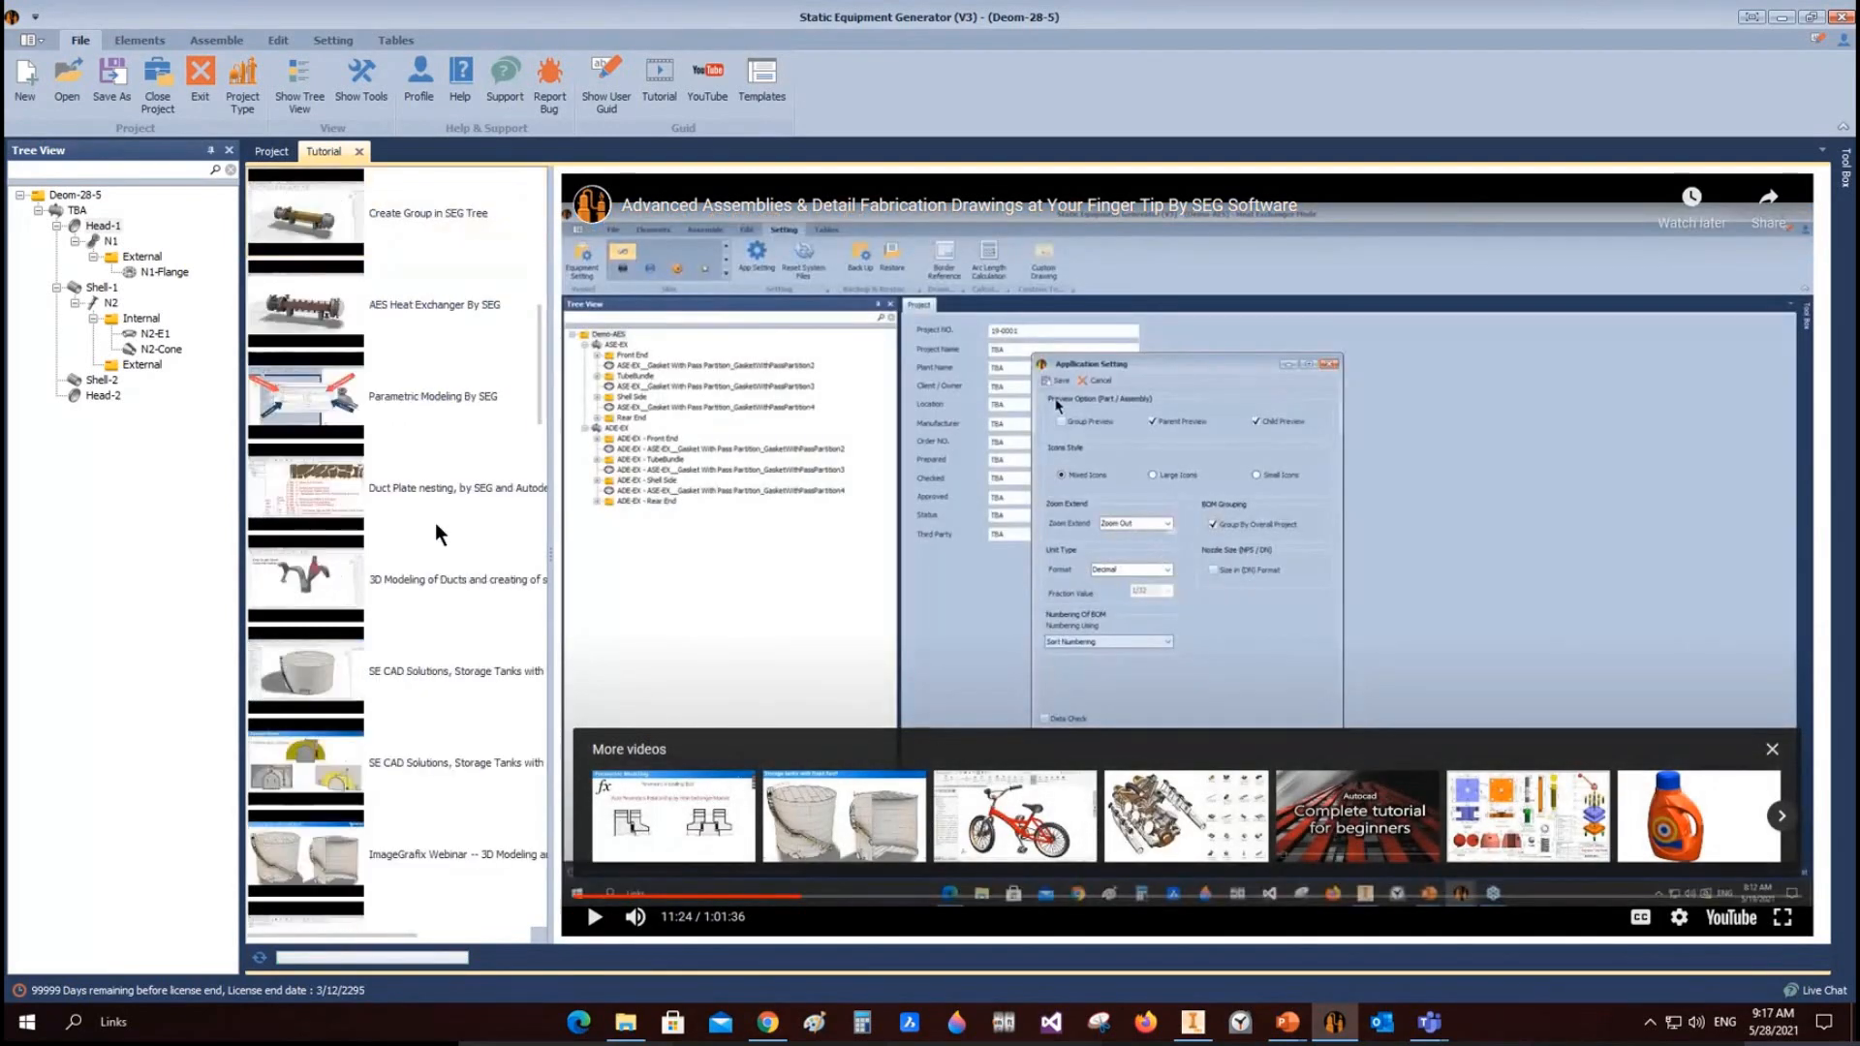
click(358, 152)
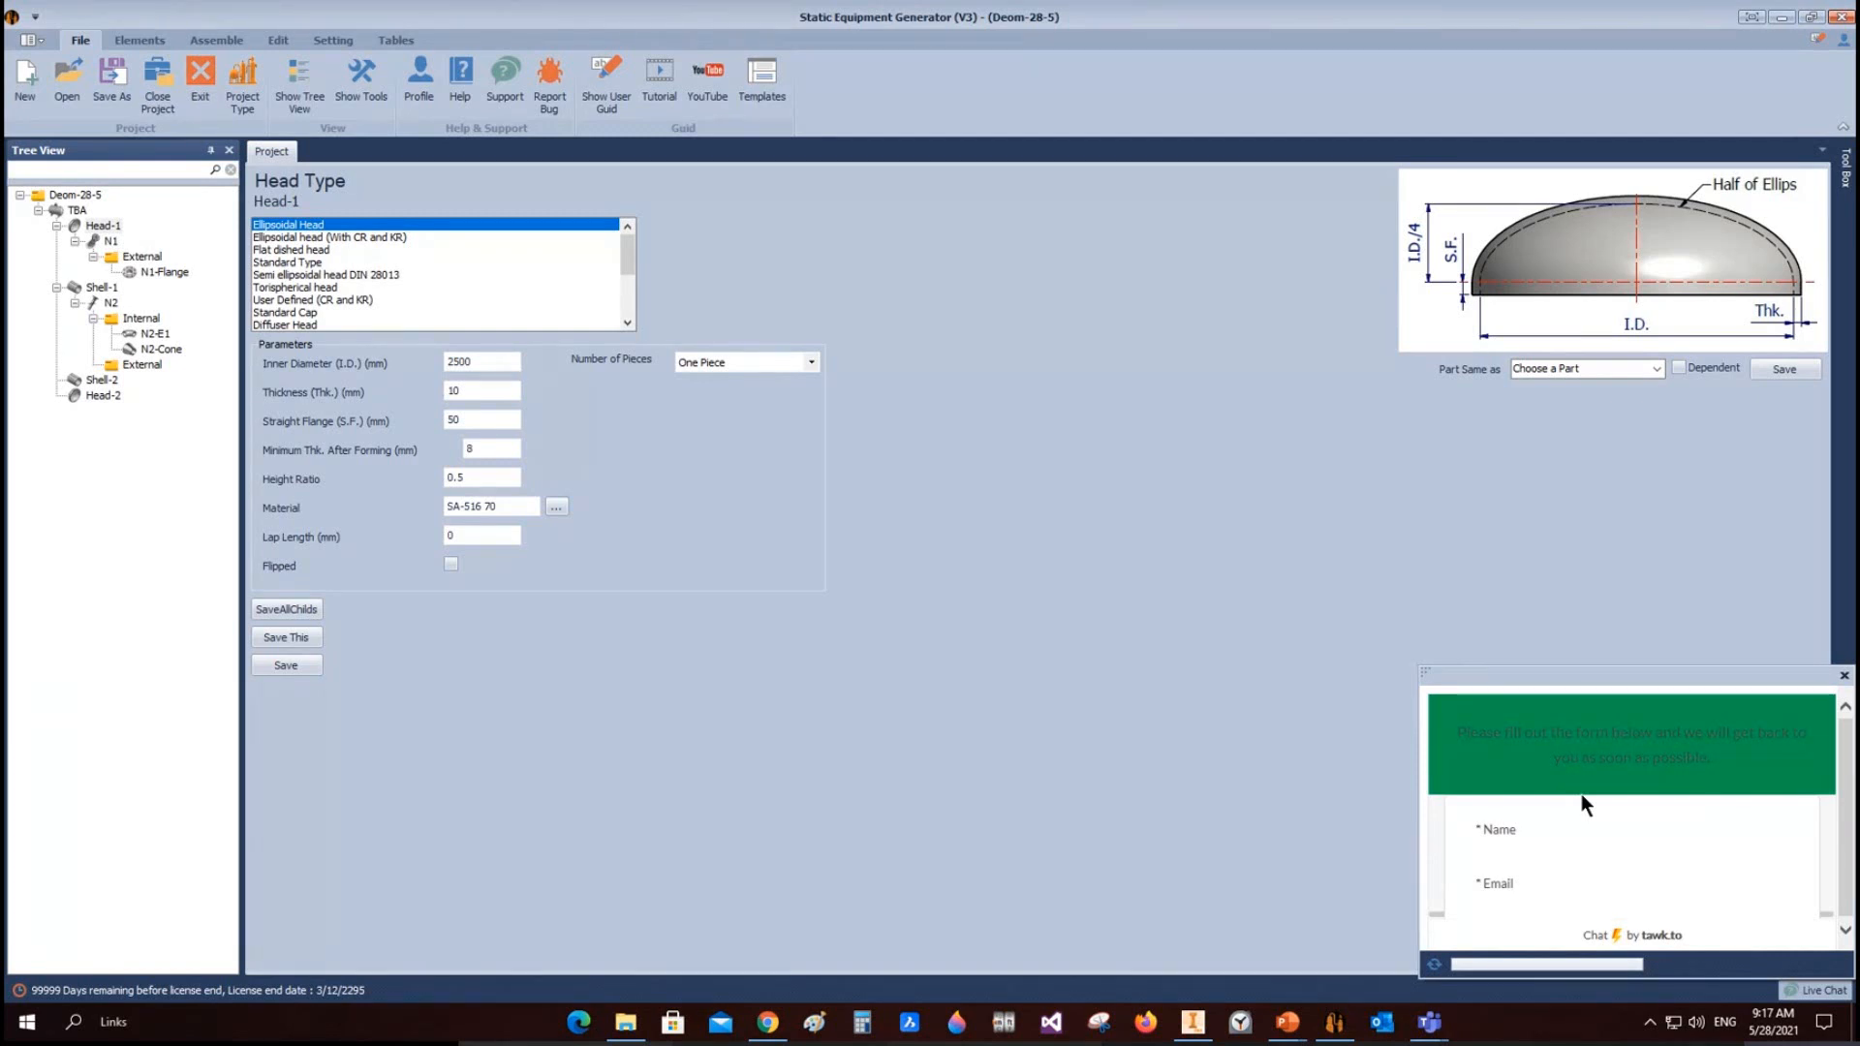
Step: Close the live chat form, and view and close the Report A Bug form
click(1843, 675)
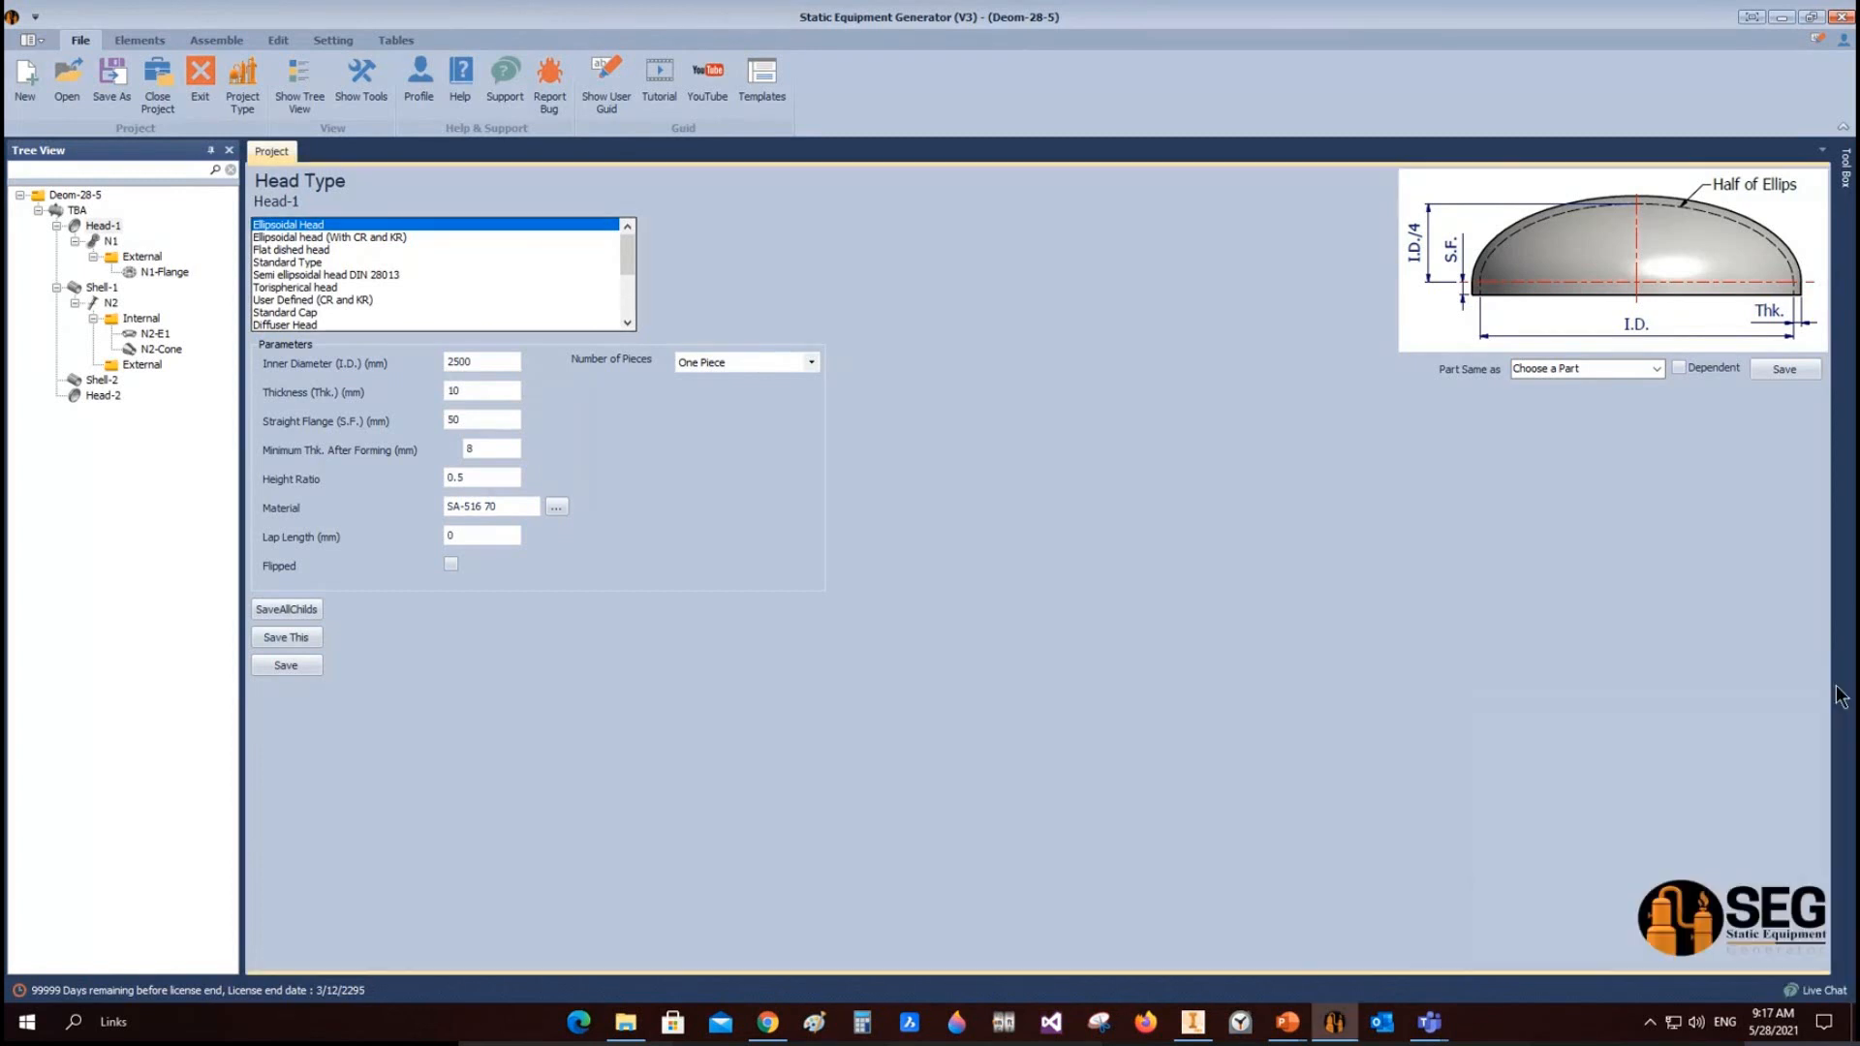
click(551, 89)
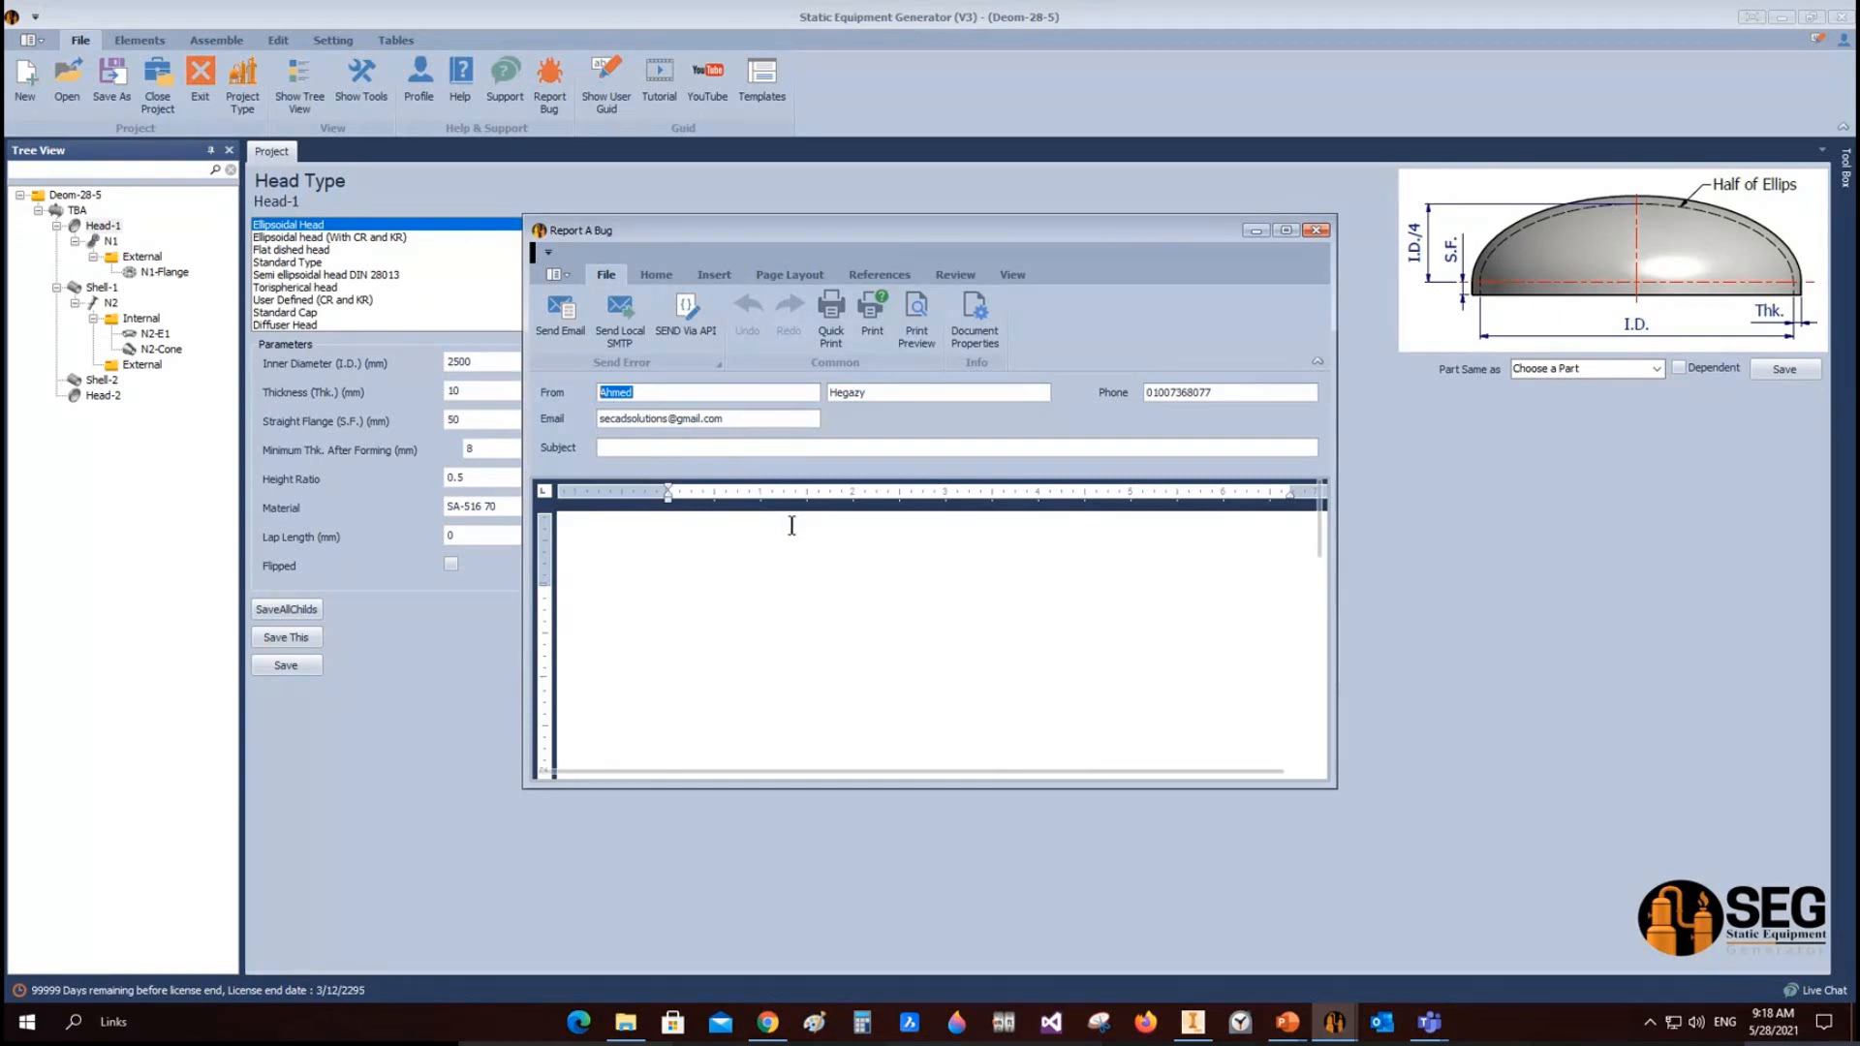
click(1318, 230)
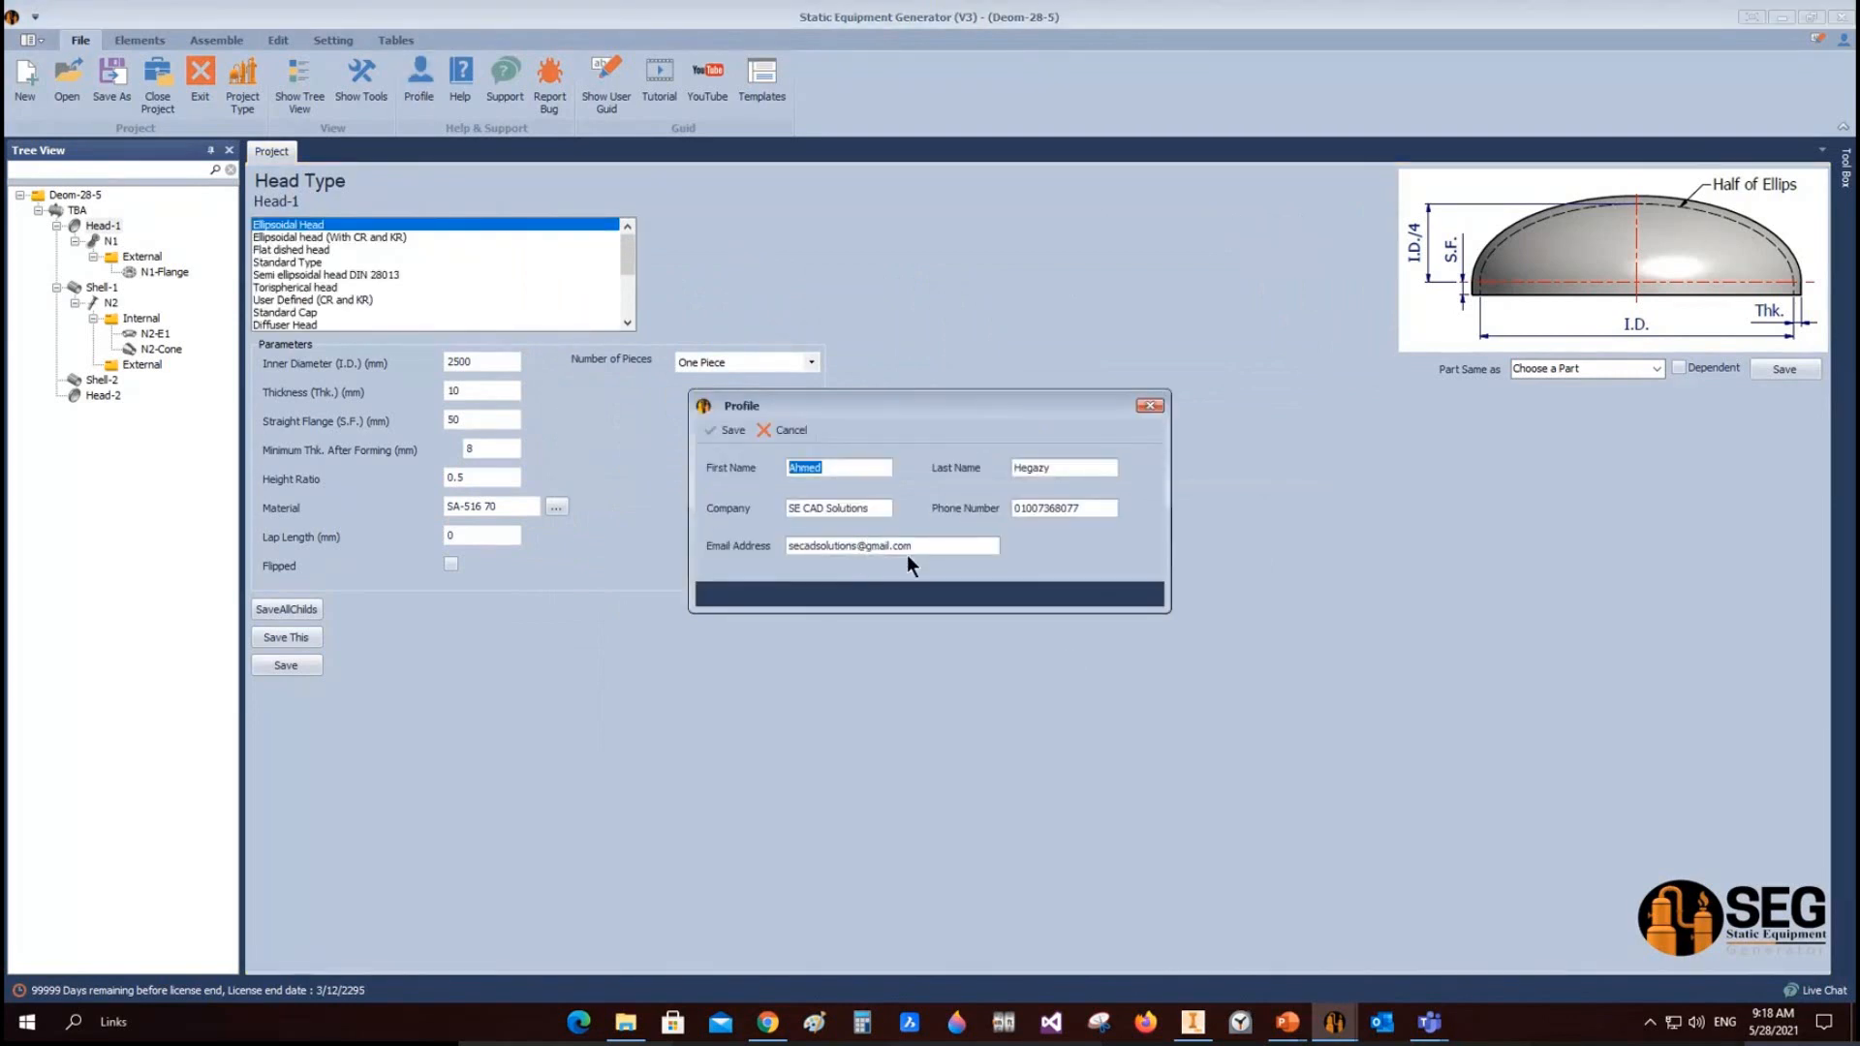
Step: Review the company and e-mail address fields in the user profile and close it without changes
click(911, 546)
click(1149, 406)
click(417, 78)
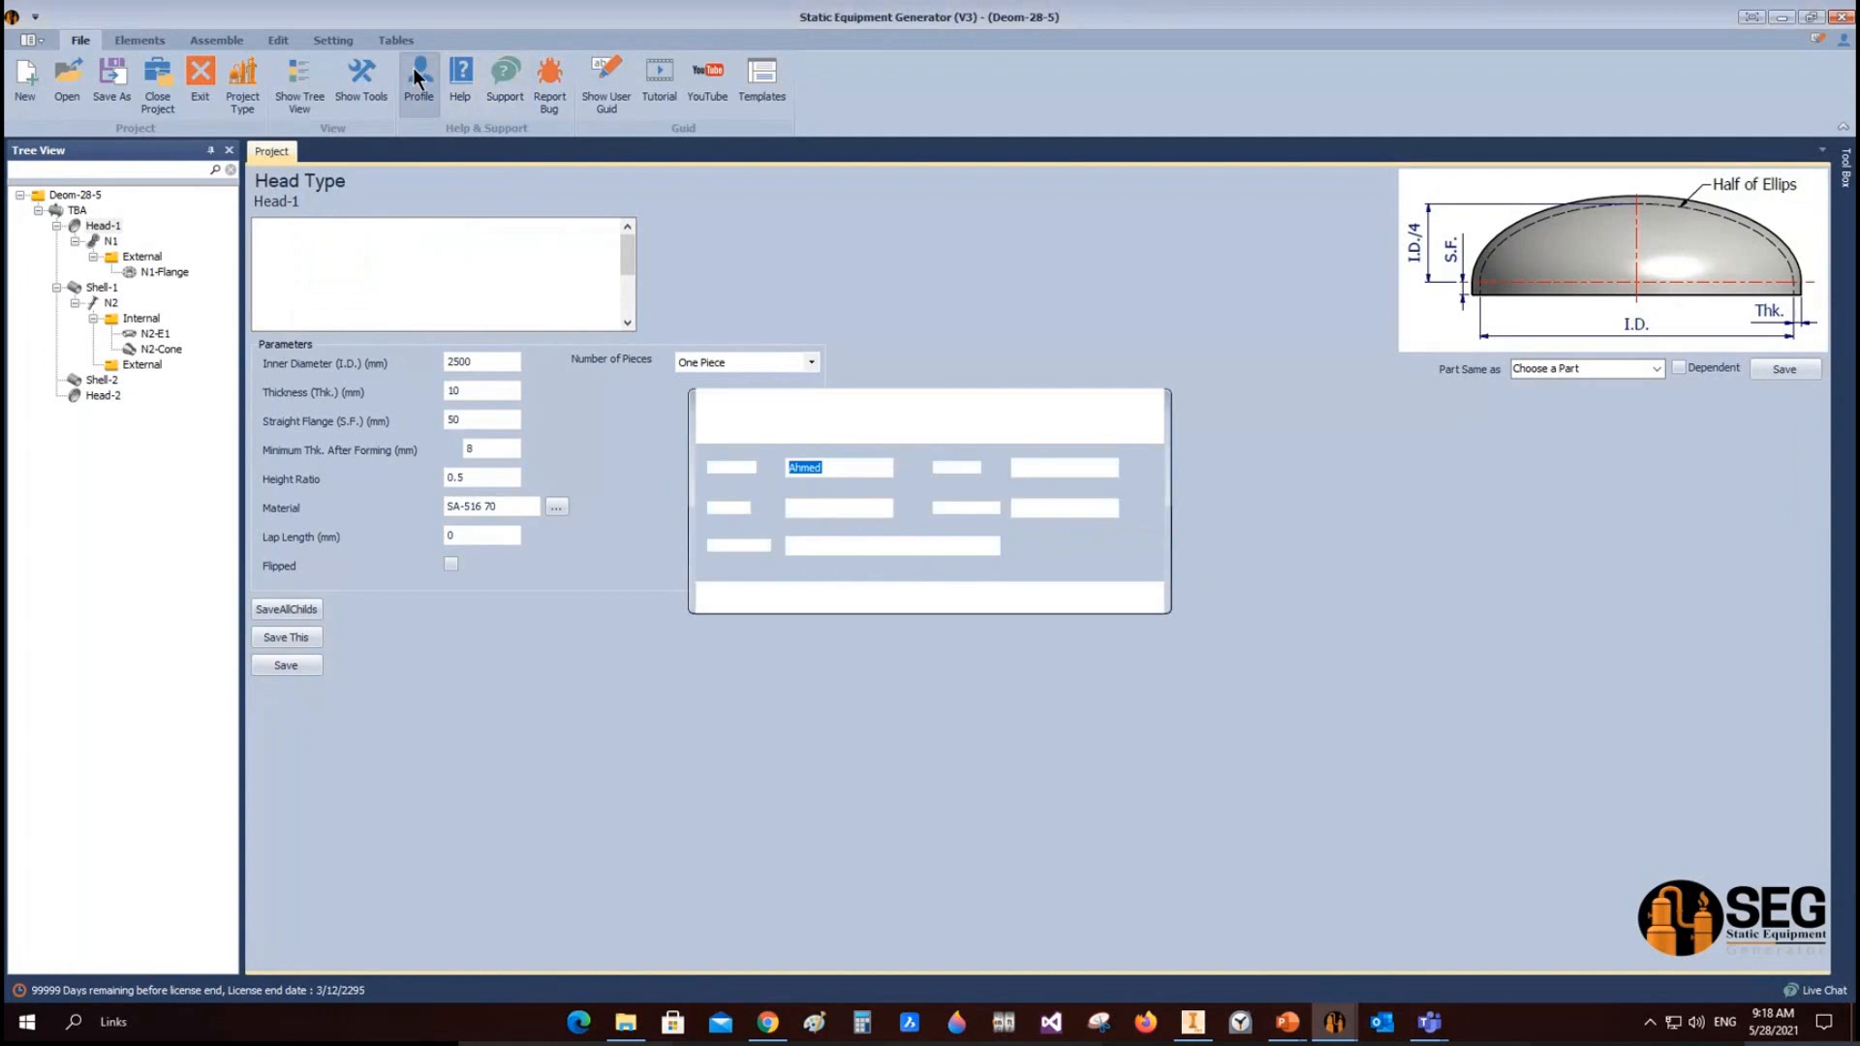
click(882, 509)
click(957, 545)
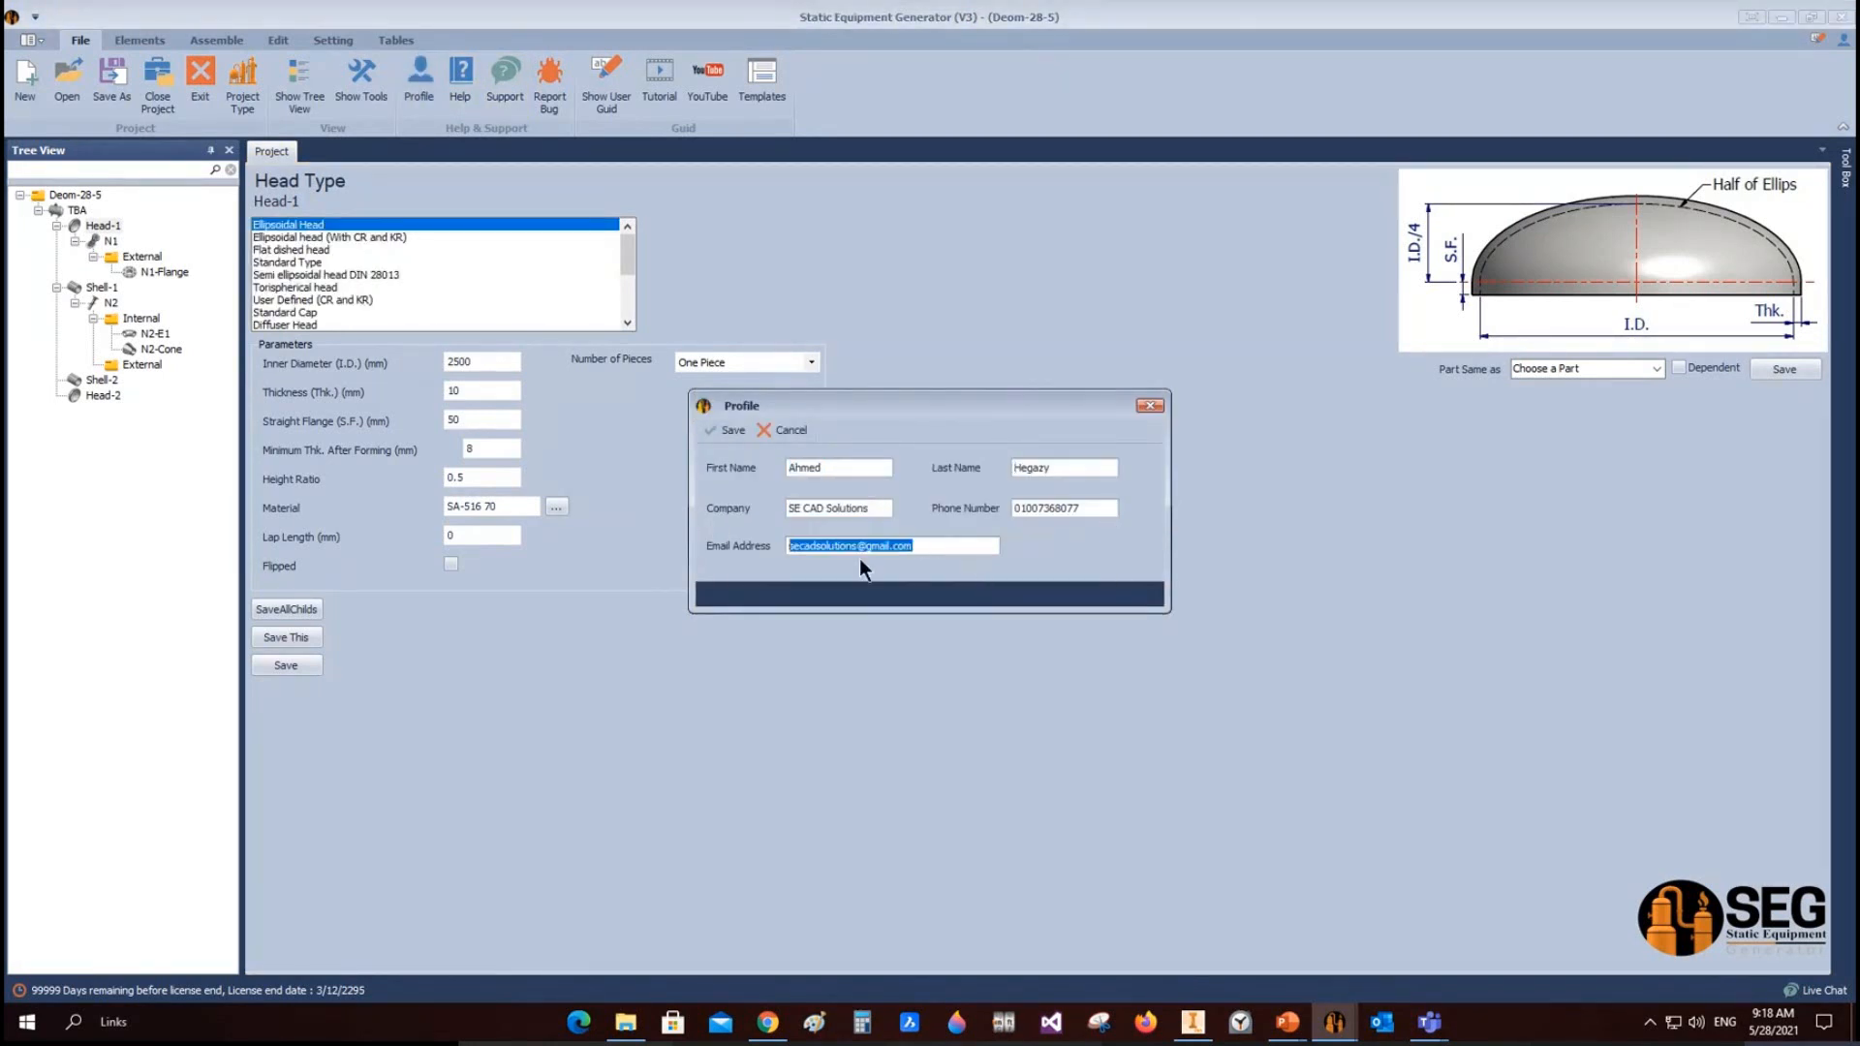
click(916, 546)
drag(923, 545, 786, 552)
click(1151, 406)
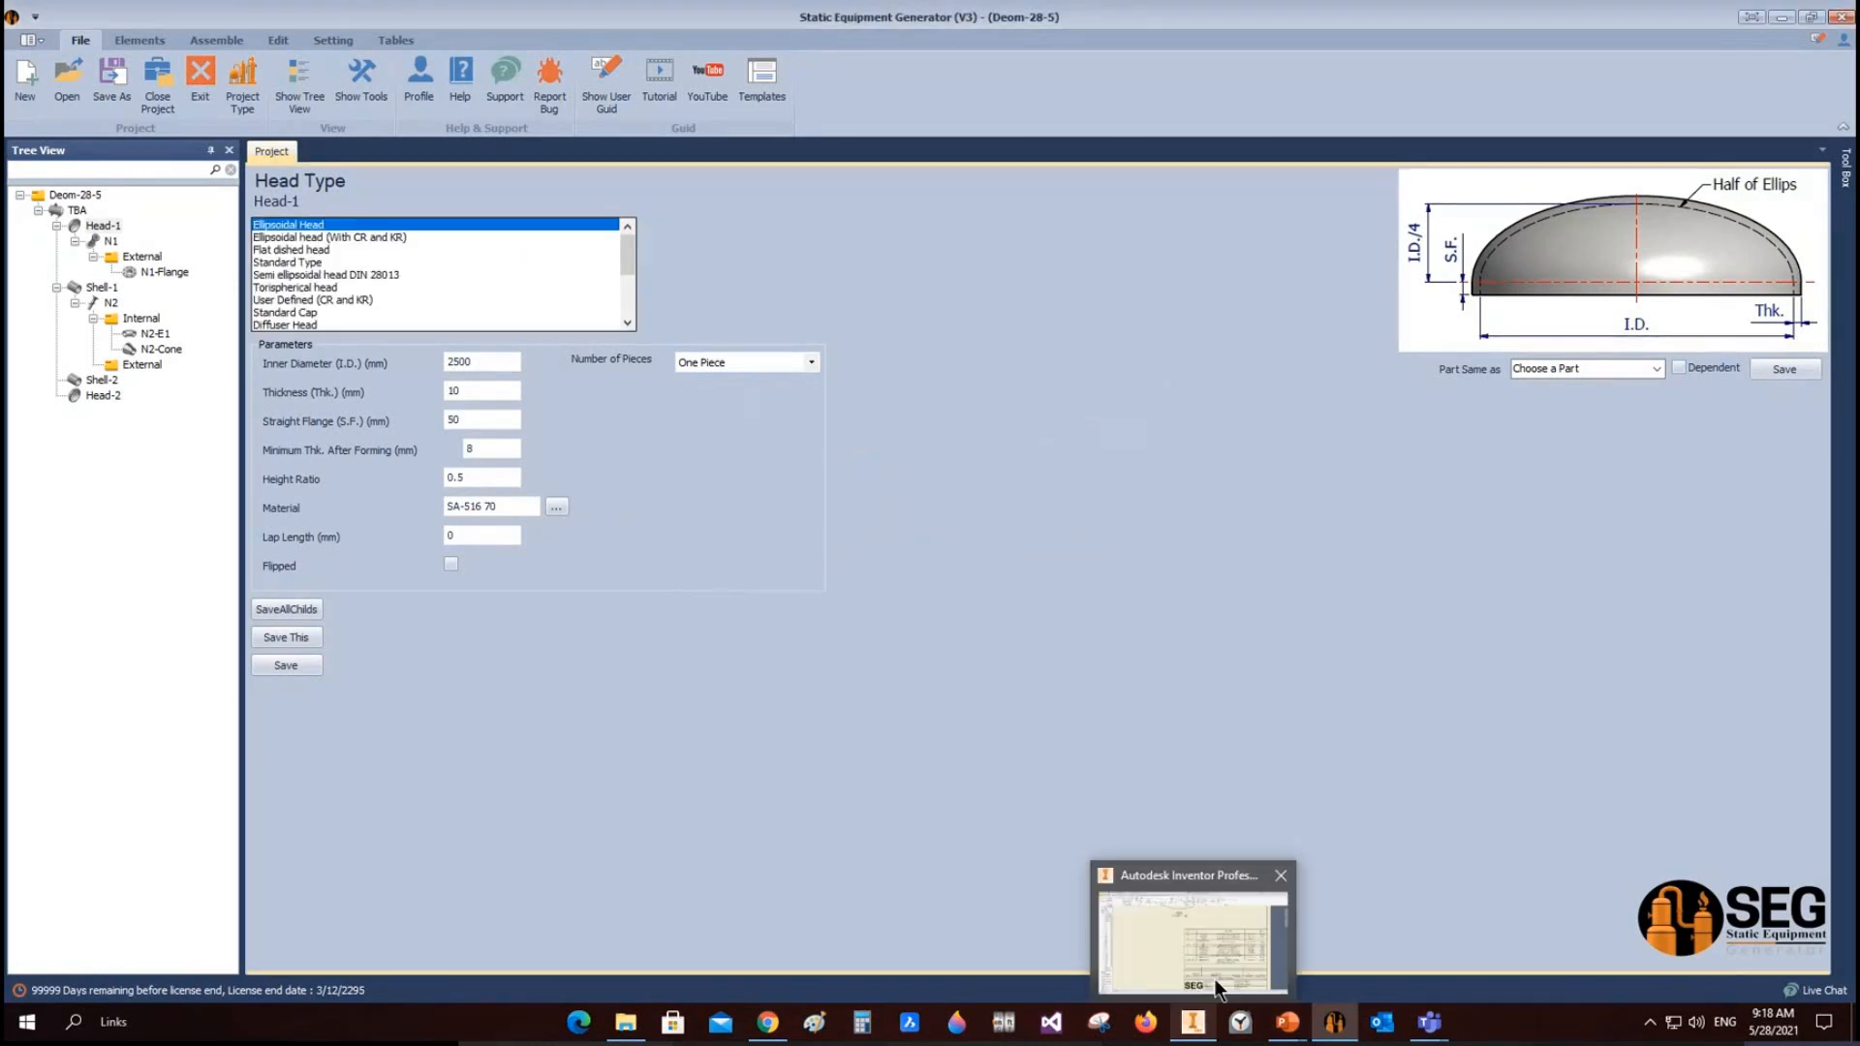